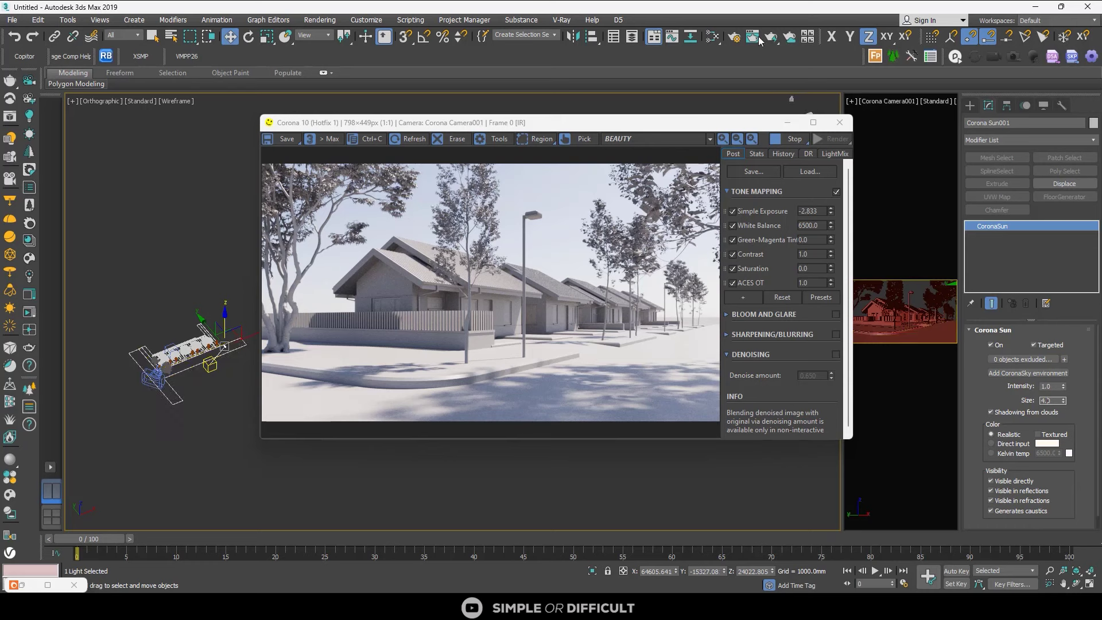
- Stop the interactive render and generate the Interactive LightMix setup with layers separated by instanced lights
{"action": "left_click", "coordinate": [735, 38]}
{"action": "left_click", "coordinate": [736, 39]}
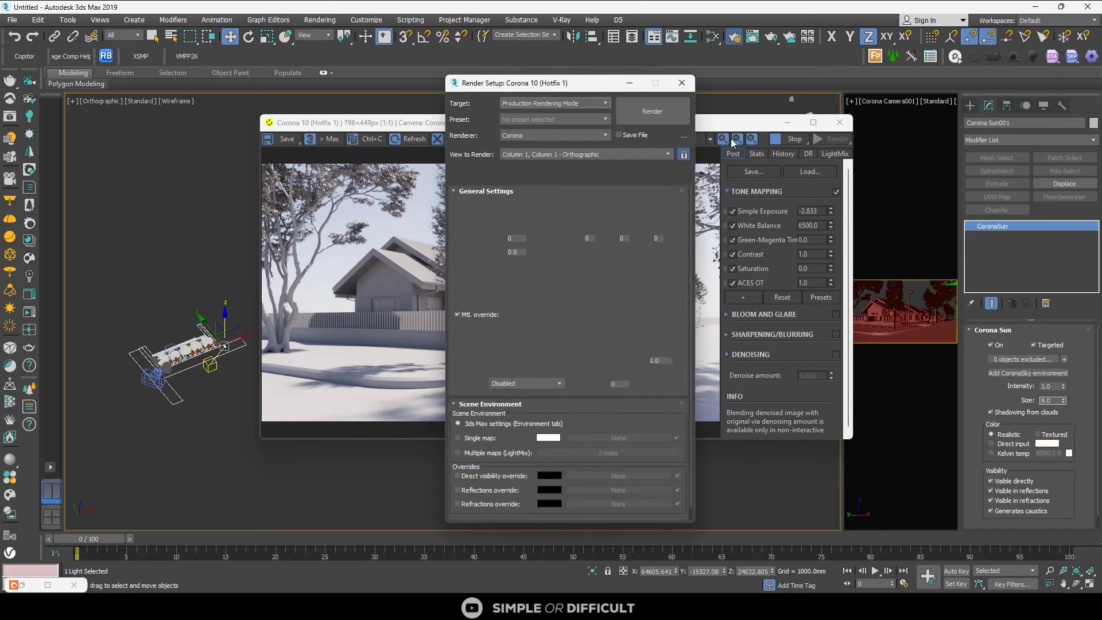
{"action": "left_click", "coordinate": [781, 137]}
{"action": "left_click", "coordinate": [794, 140]}
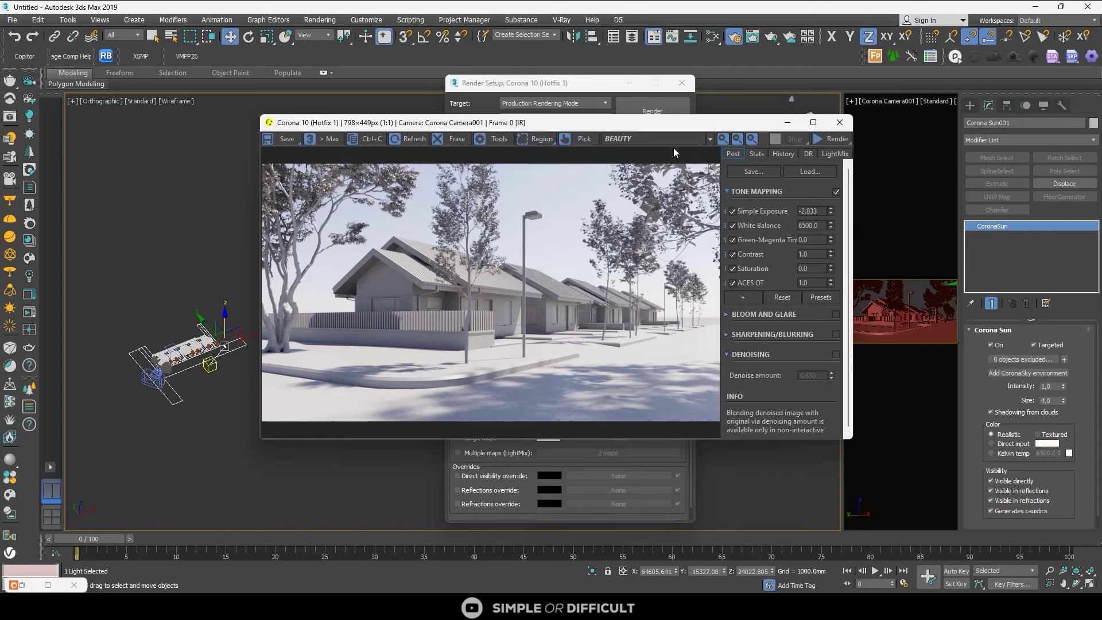
{"action": "left_click", "coordinate": [788, 122]}
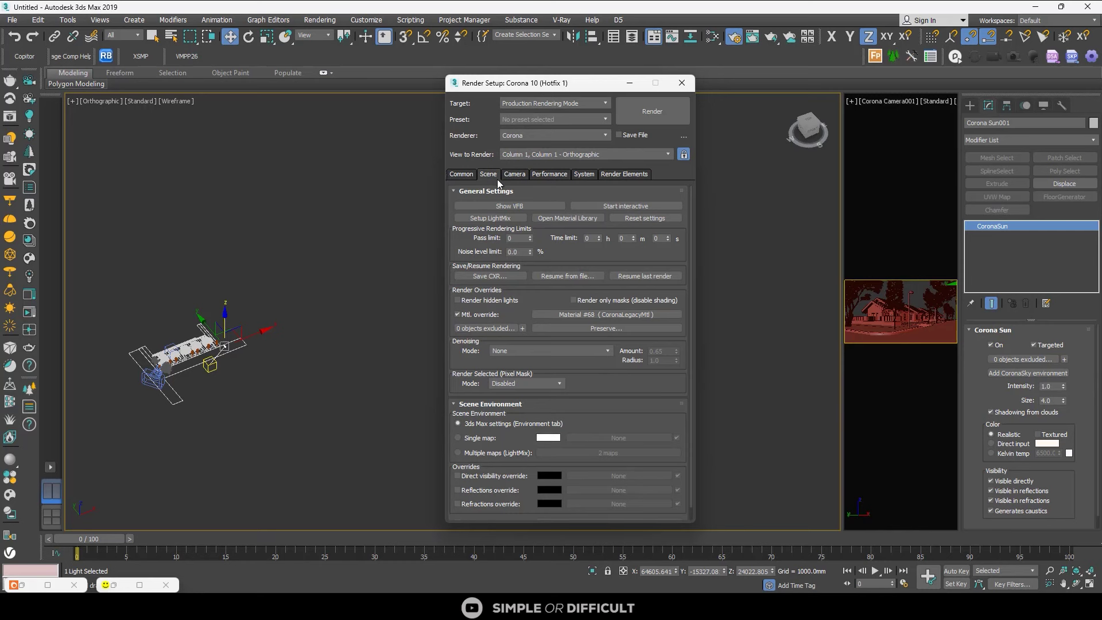
{"action": "left_click", "coordinate": [493, 219]}
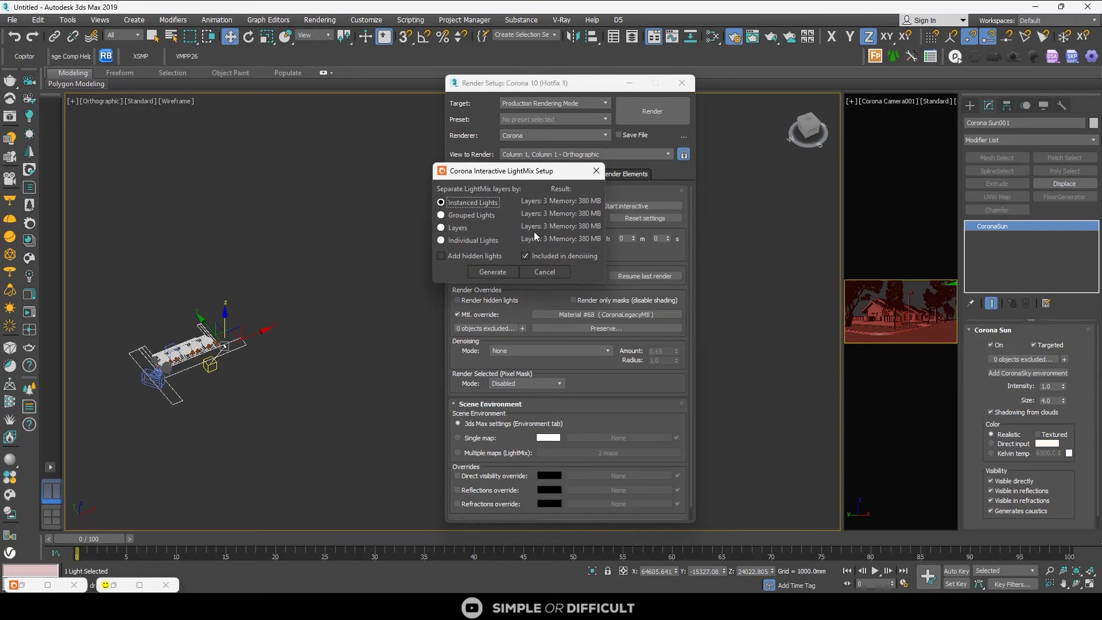
{"action": "left_click", "coordinate": [493, 272]}
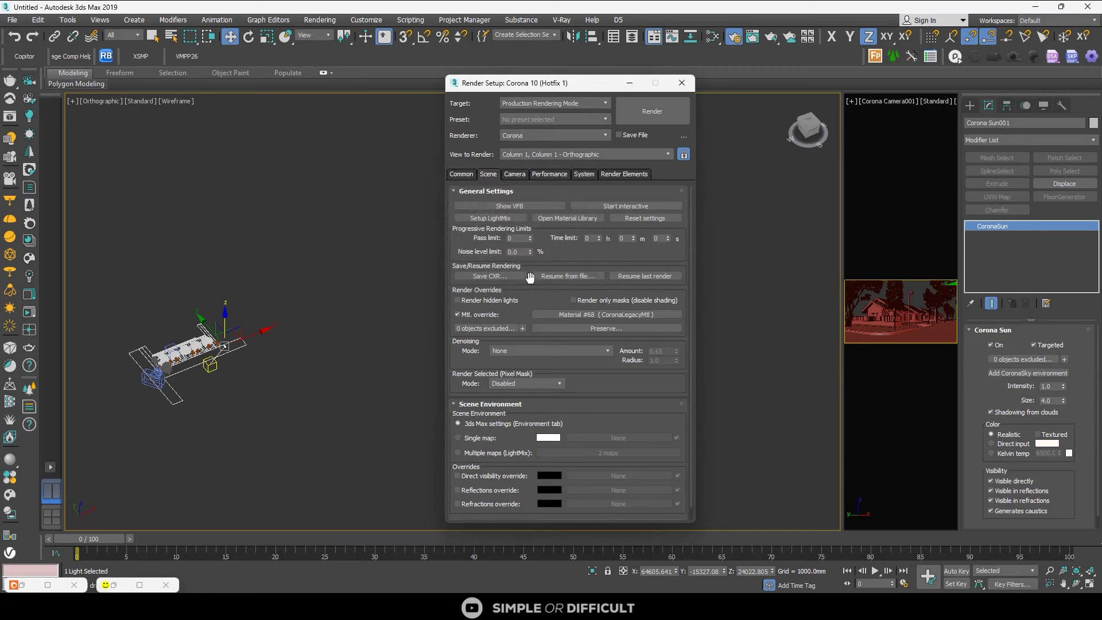
- Widen the render elements' name column and rename the Environment - Map #40 element to CORONA SKY
{"action": "left_click", "coordinate": [620, 174]}
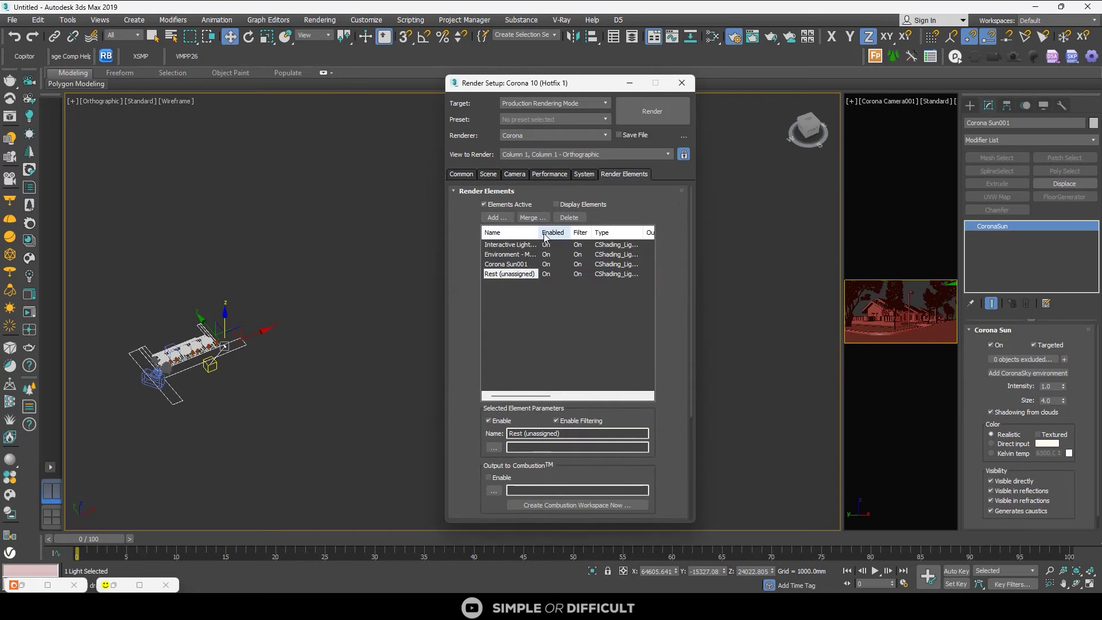
{"action": "left_click_drag", "start_coordinate": [539, 233], "coordinate": [585, 233]}
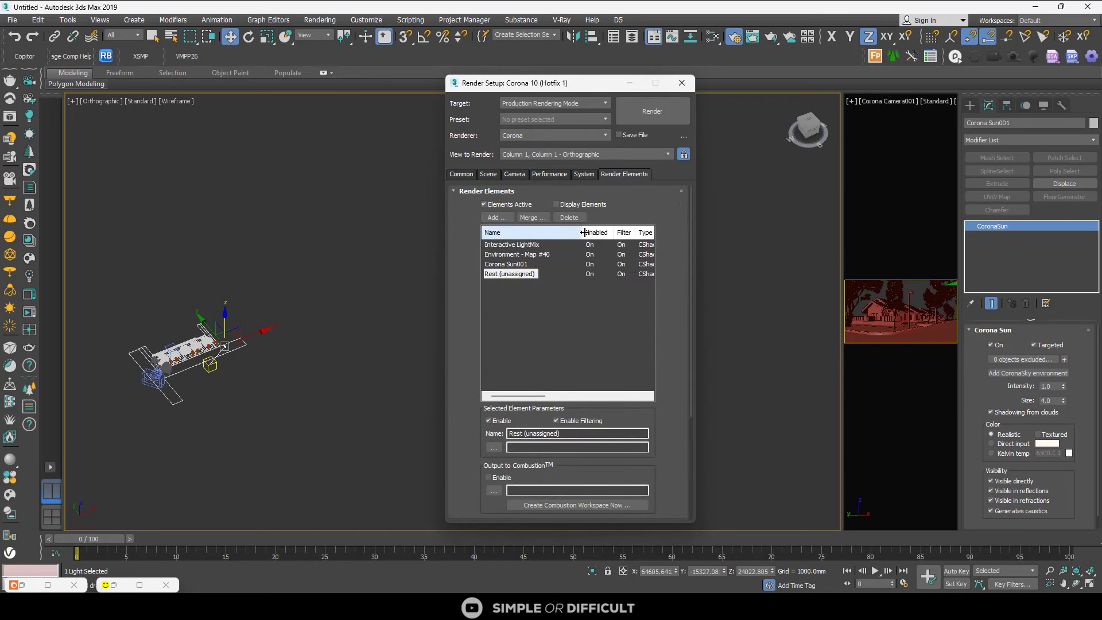
{"action": "left_click", "coordinate": [518, 254]}
{"action": "key", "text": "Tab"}
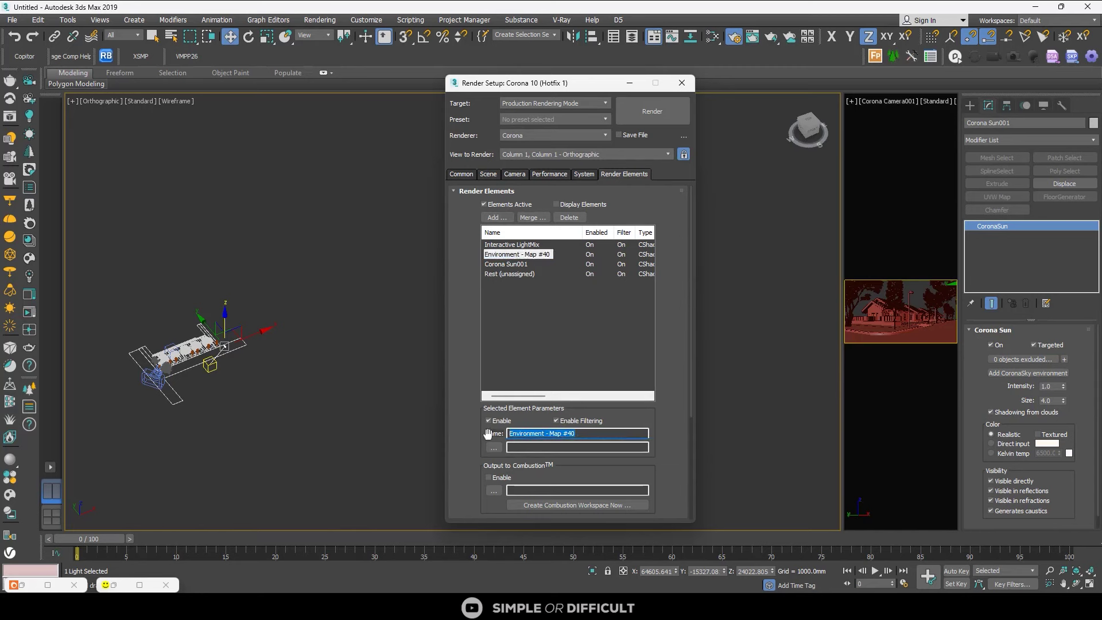
{"action": "type", "text": "CORO"}
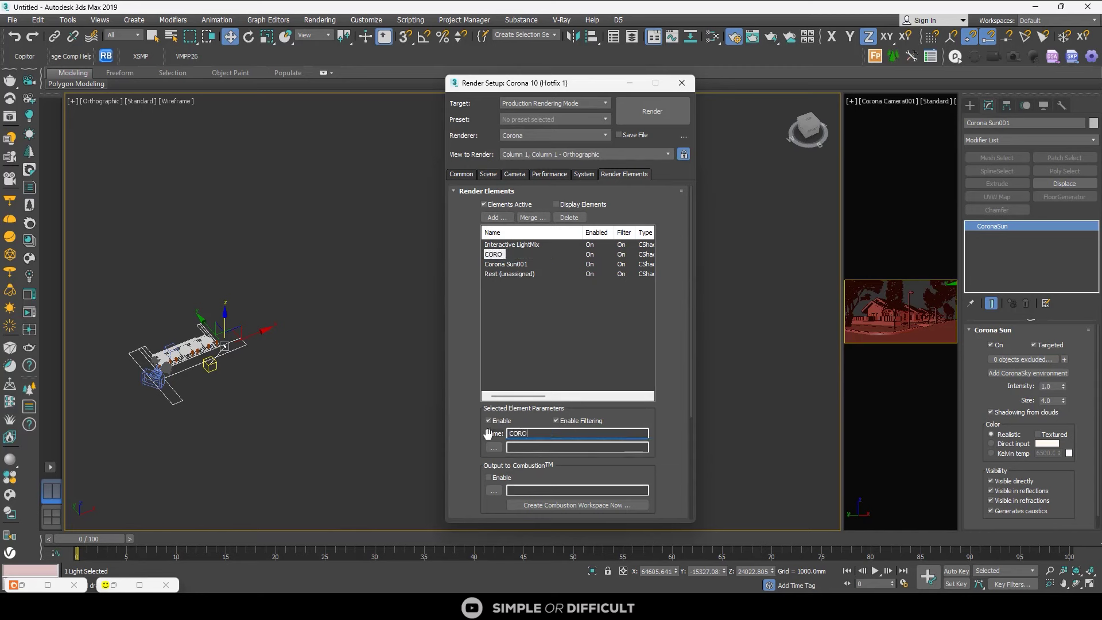
{"action": "type", "text": "NA SKY"}
- Rename the Corona Sun001 render element to Corona Sun
{"action": "left_click", "coordinate": [520, 264]}
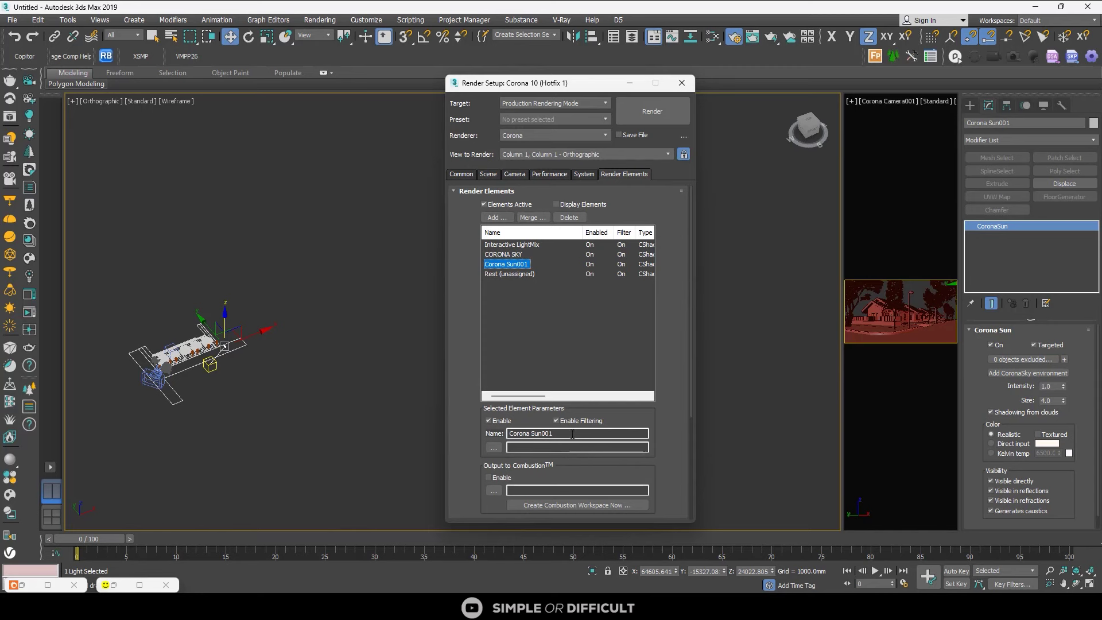
{"action": "left_click", "coordinate": [551, 435]}
{"action": "key", "text": "BackSpace"}
{"action": "key", "text": "BackSpace"}
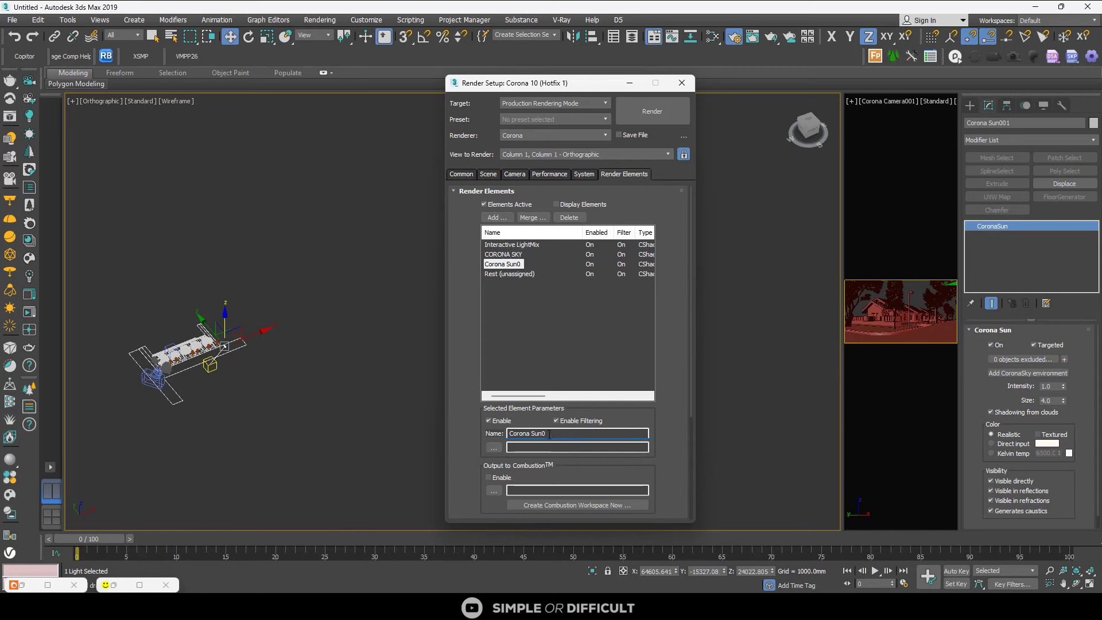
{"action": "key", "text": "BackSpace"}
{"action": "left_click", "coordinate": [532, 316]}
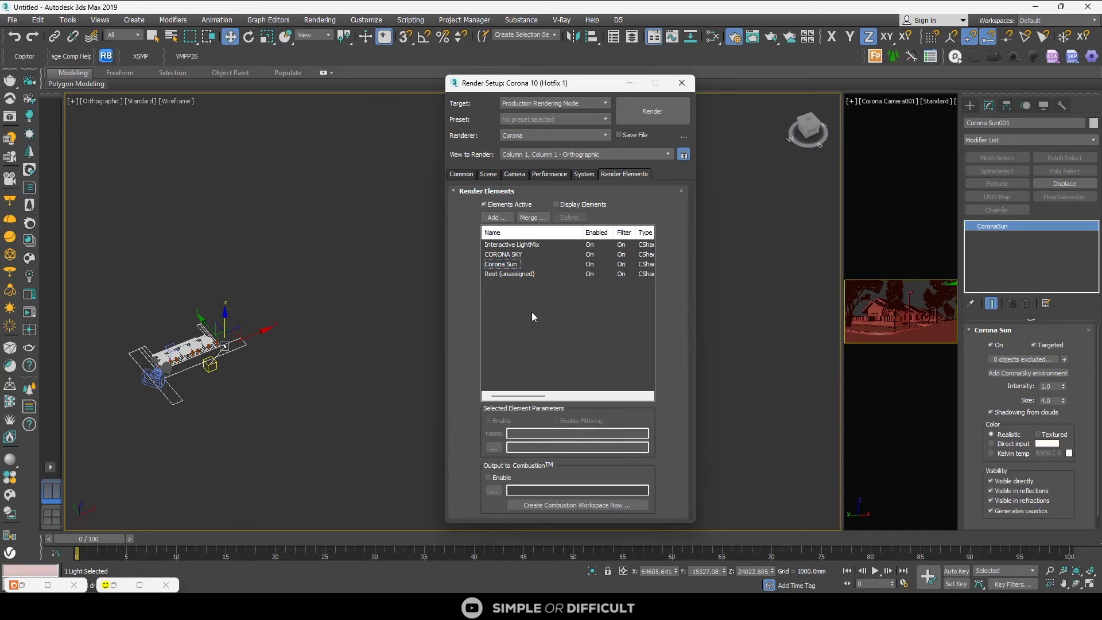
{"action": "left_click", "coordinate": [531, 274]}
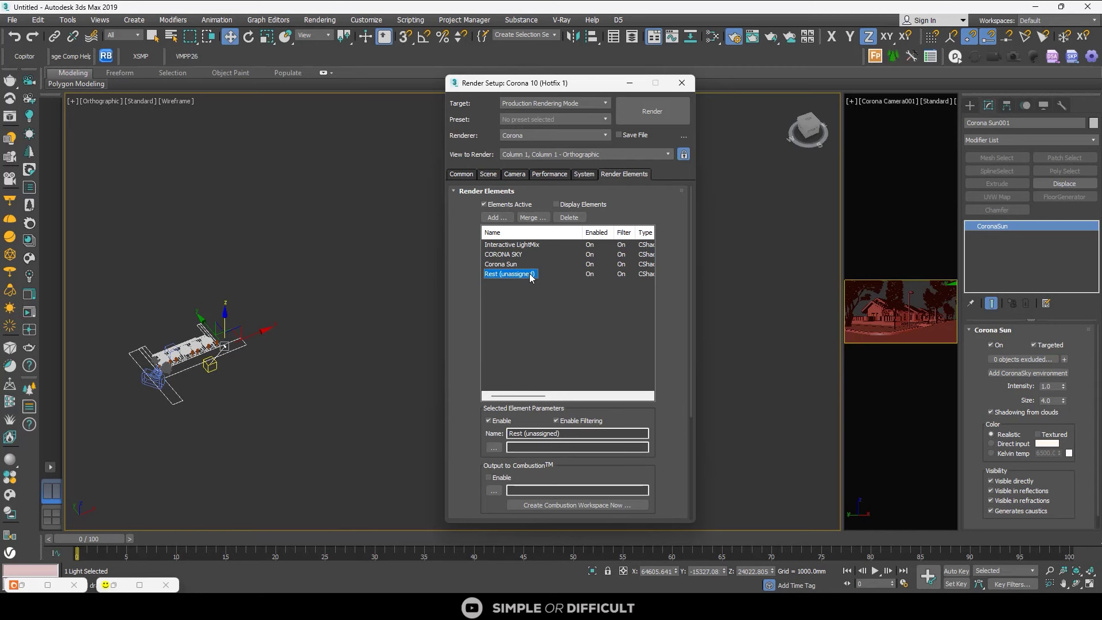
{"action": "left_click", "coordinate": [533, 295]}
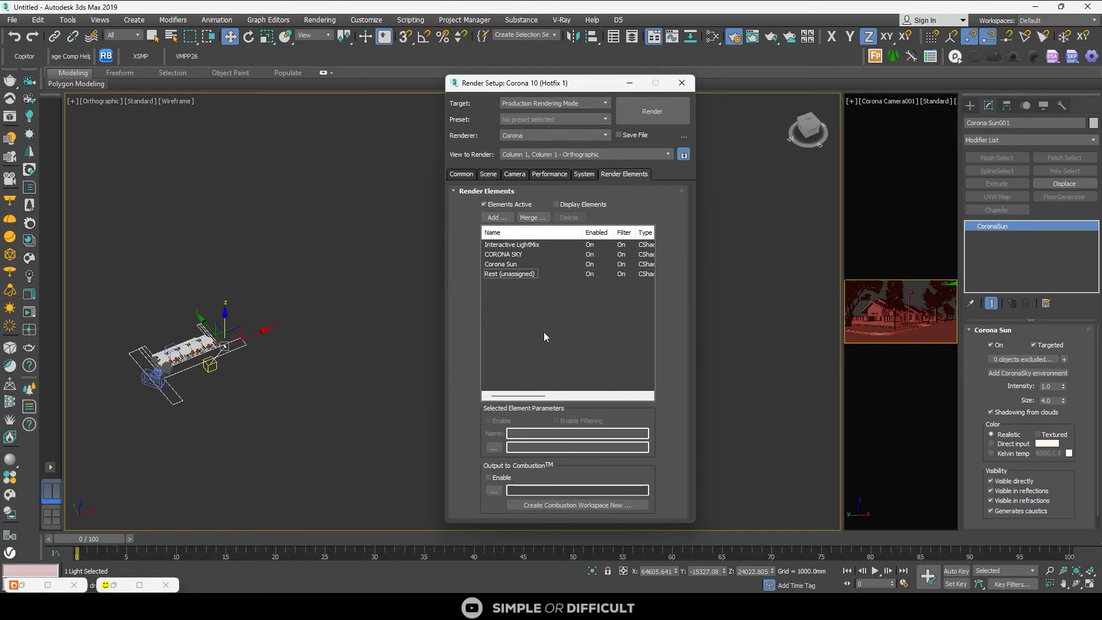
{"action": "left_click", "coordinate": [509, 275]}
{"action": "left_click", "coordinate": [510, 263]}
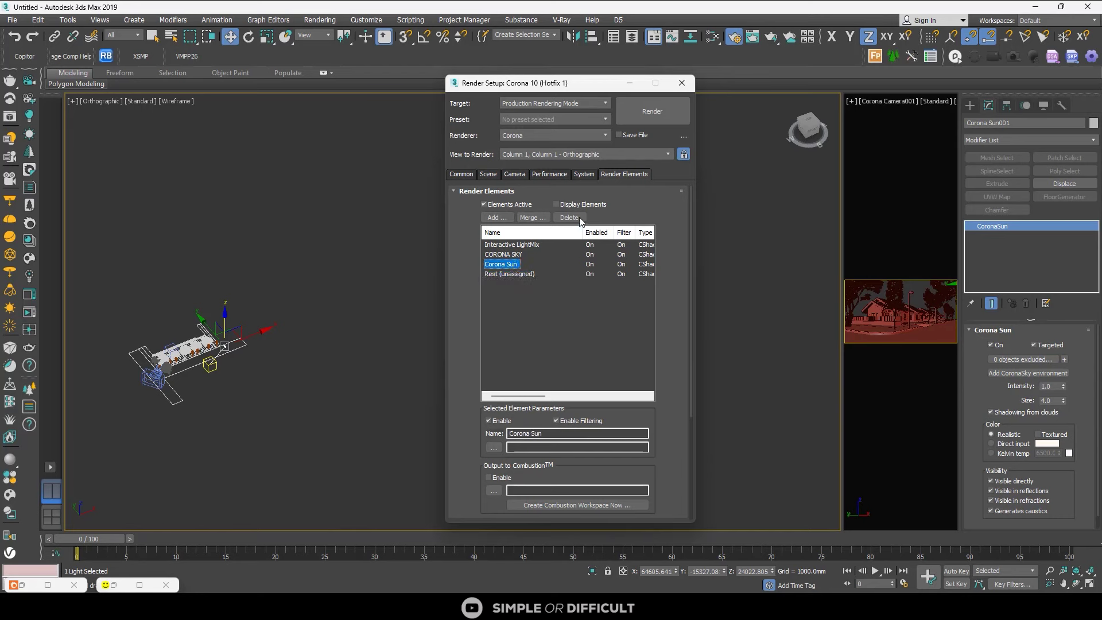
{"action": "left_click", "coordinate": [519, 274]}
{"action": "left_click", "coordinate": [563, 291]}
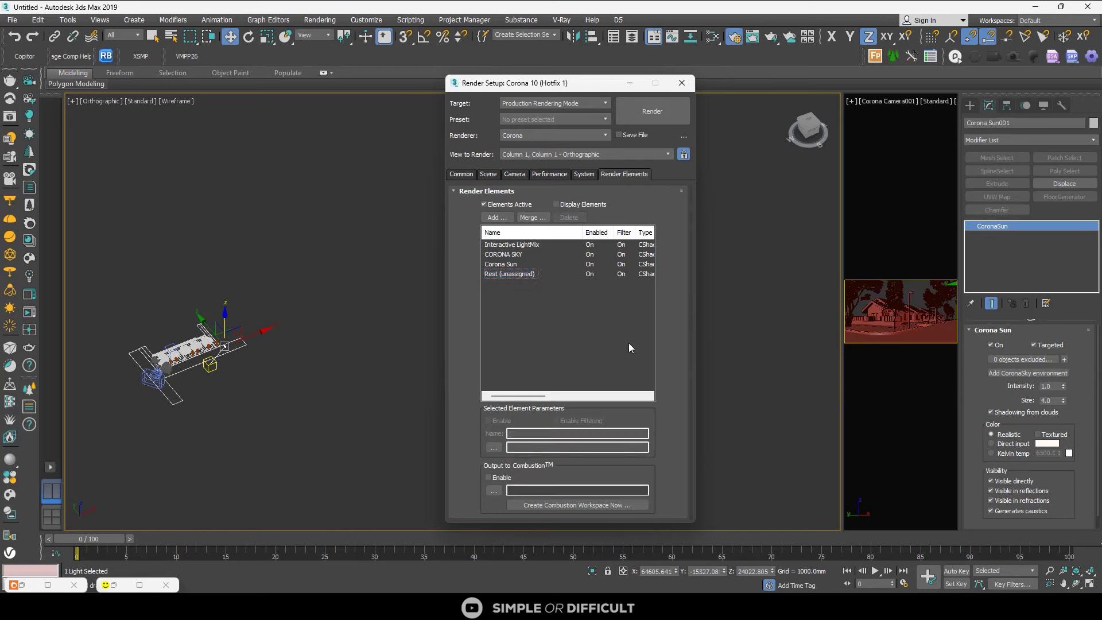
- Close the render setup, restart the interactive render in the restored frame buffer and show its LightMix layers
{"action": "left_click", "coordinate": [682, 82]}
{"action": "left_click", "coordinate": [370, 338]}
{"action": "left_click", "coordinate": [141, 585]}
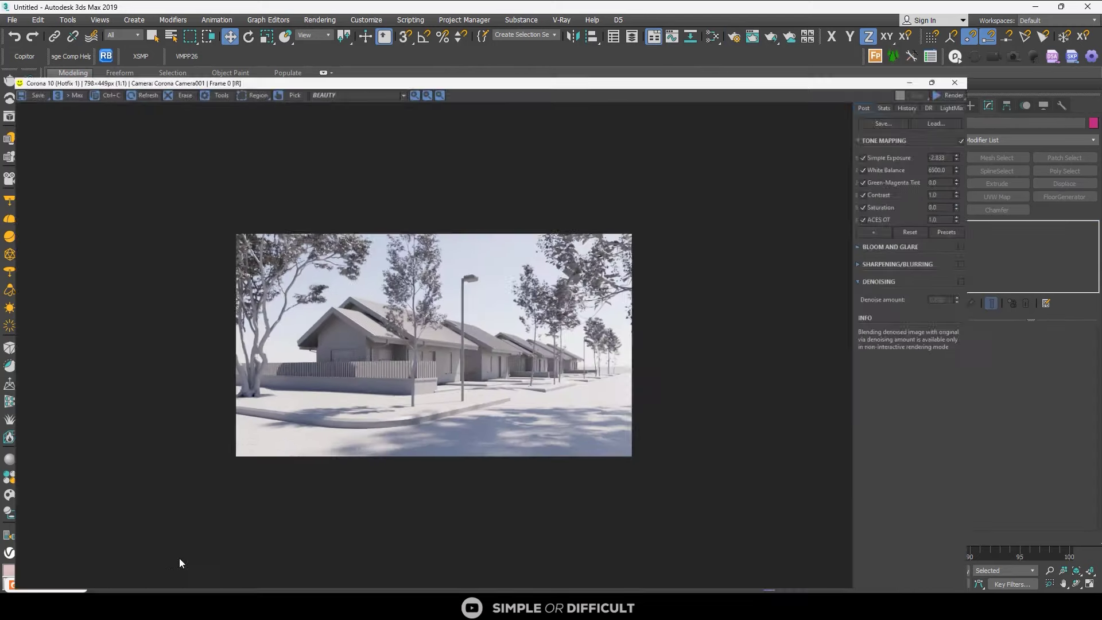
{"action": "left_click", "coordinate": [1082, 23]}
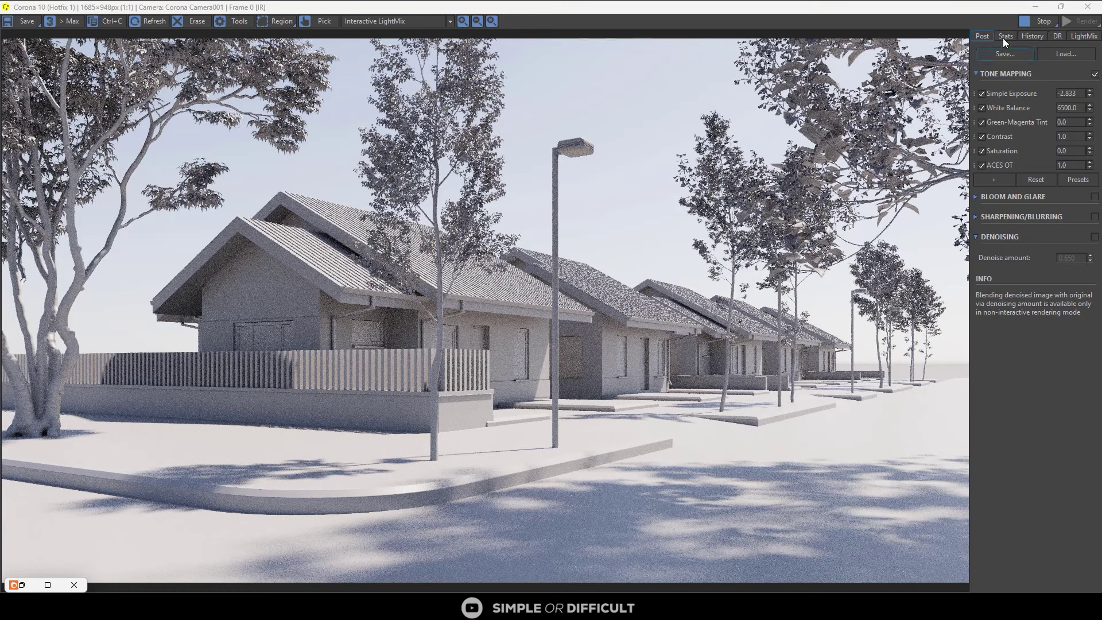
{"action": "left_click", "coordinate": [1079, 36]}
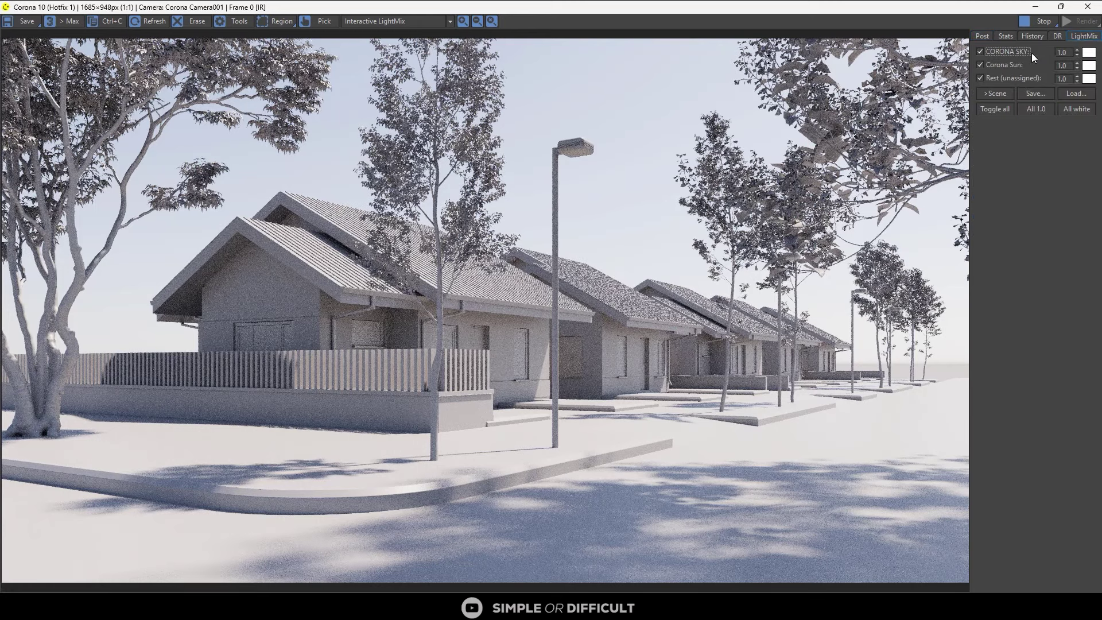
- Preview the render with the Corona Sun LightMix layer off and on again, and set its intensity to 1.0
{"action": "left_click", "coordinate": [980, 63]}
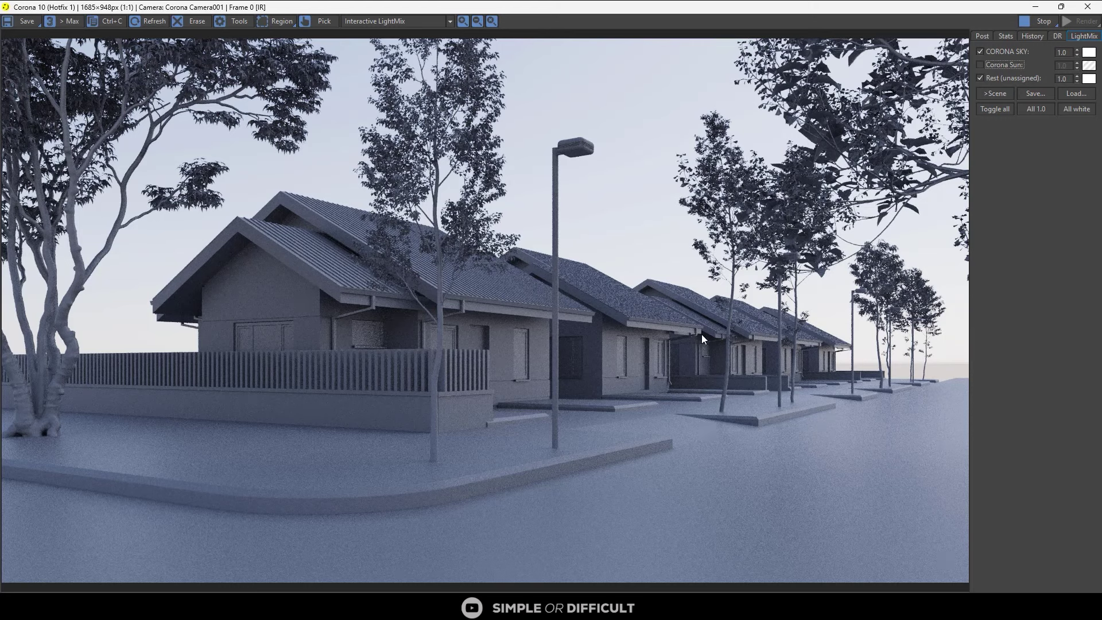
{"action": "left_click", "coordinate": [980, 64]}
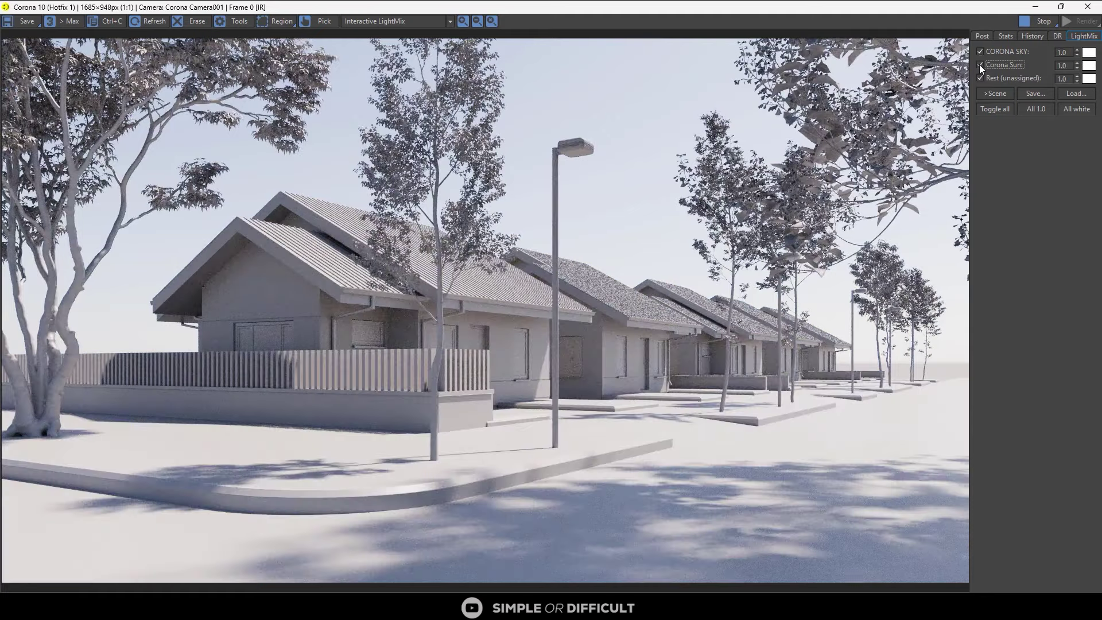
{"action": "mouse_move", "coordinate": [1077, 63]}
{"action": "left_mouse_down"}
{"action": "mouse_move", "coordinate": [1066, 170]}
{"action": "mouse_move", "coordinate": [1066, 54]}
{"action": "mouse_move", "coordinate": [1068, 138]}
{"action": "mouse_move", "coordinate": [1083, 64]}
{"action": "left_mouse_up"}
{"action": "double_click", "coordinate": [1066, 65]}
{"action": "type", "text": "1.0"}
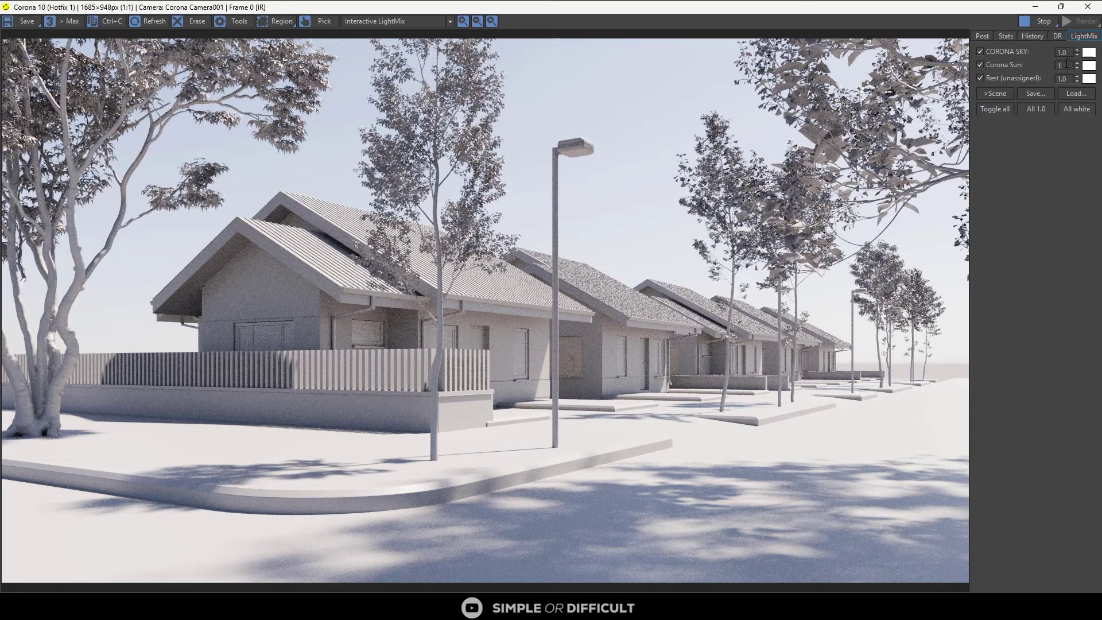
{"action": "key", "text": "Return"}
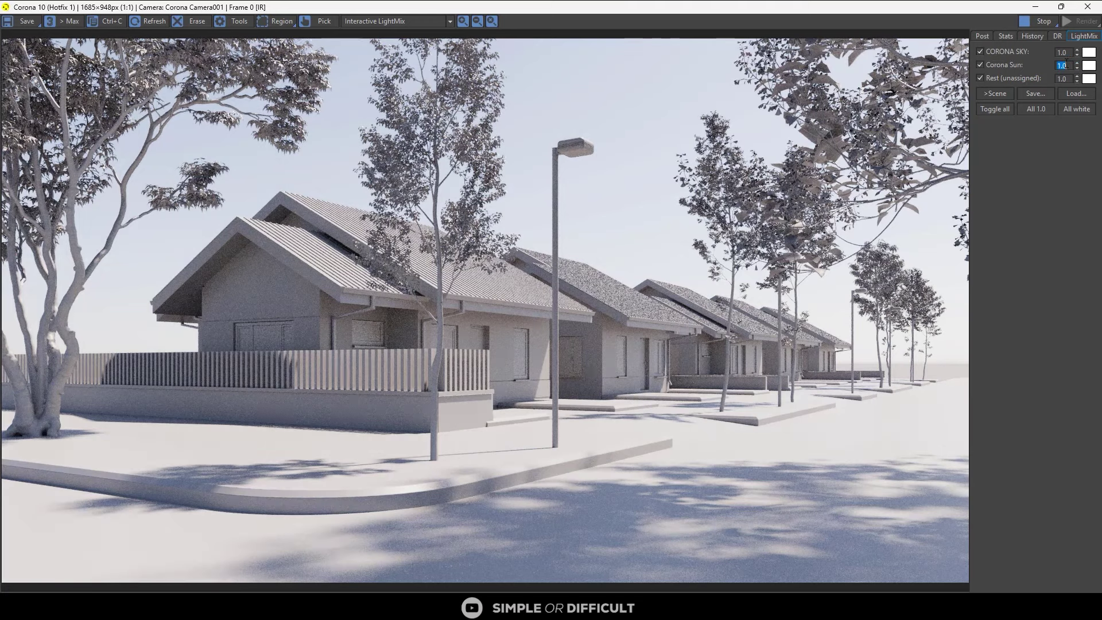
- Preview the render with the CORONA SKY and Rest (unassigned) LightMix layers each switched off and on again
{"action": "left_click", "coordinate": [981, 51]}
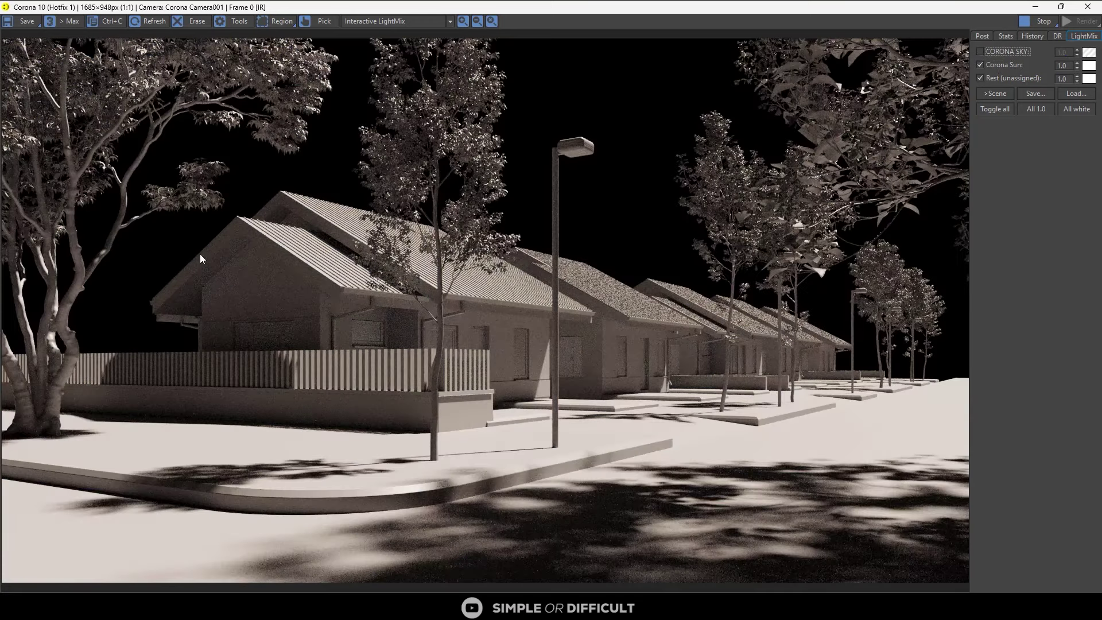
{"action": "left_click", "coordinate": [980, 51]}
{"action": "left_click", "coordinate": [980, 78]}
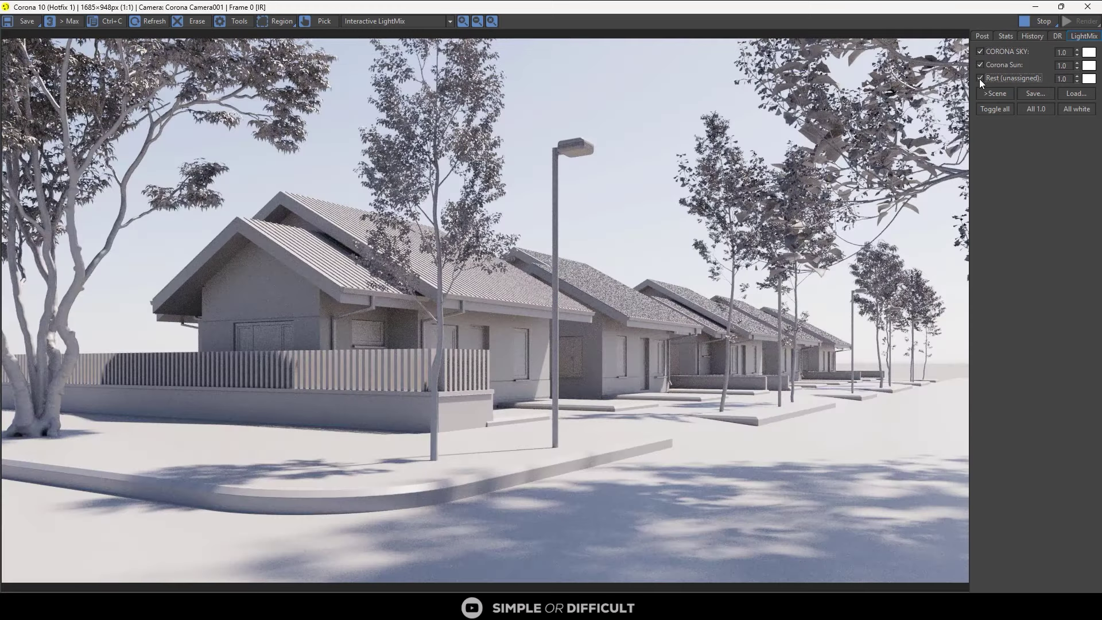
{"action": "left_click", "coordinate": [981, 78]}
- Lower the LightMix intensities to about 0.704 for Corona Sun and 0.692 for CORONA SKY
{"action": "left_click_drag", "start_coordinate": [1079, 69], "coordinate": [1078, 113]}
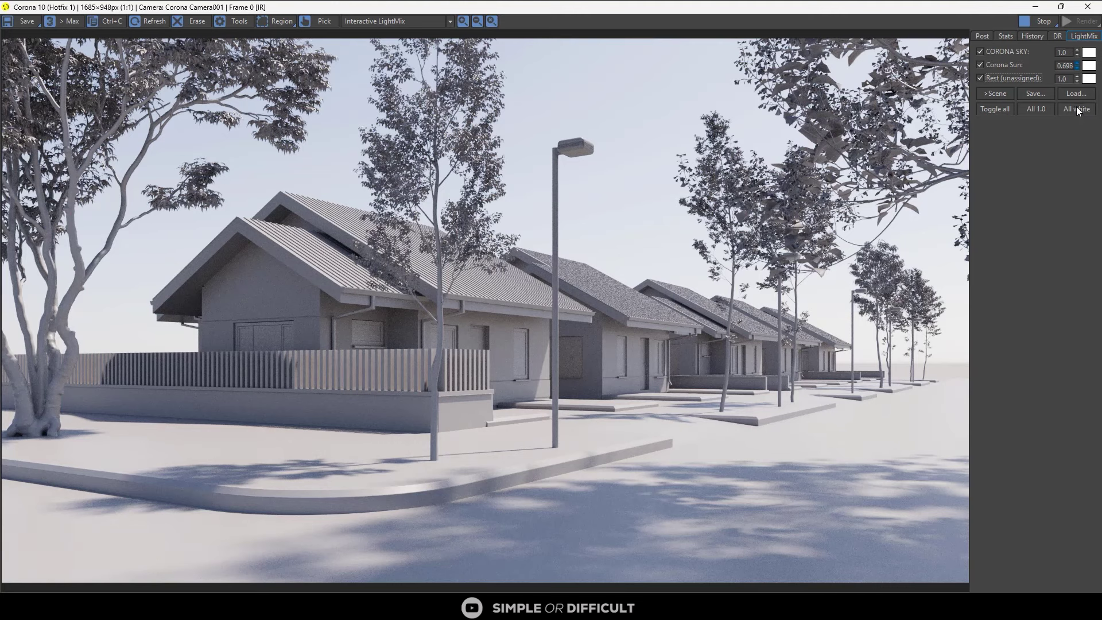
{"action": "left_click_drag", "start_coordinate": [1080, 64], "coordinate": [1076, 94]}
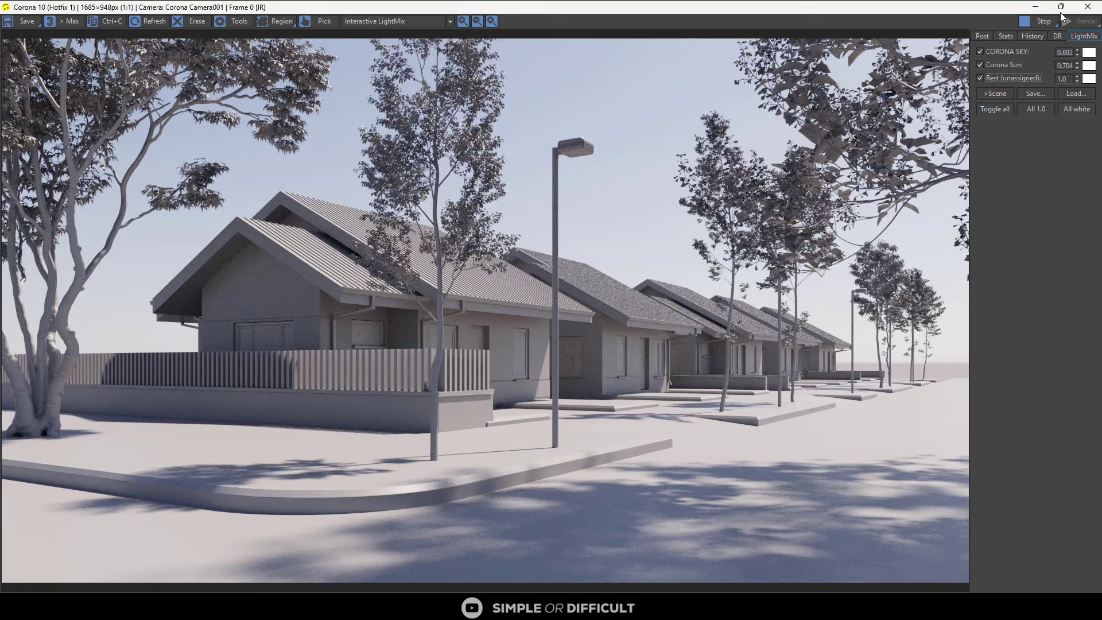
- Minimize the frame buffer and check the intensity parameter of the Corona Sun light in the scene
{"action": "left_click", "coordinate": [1037, 7]}
{"action": "scroll", "coordinate": [118, 379], "scroll_direction": "up", "scroll_amount": 10}
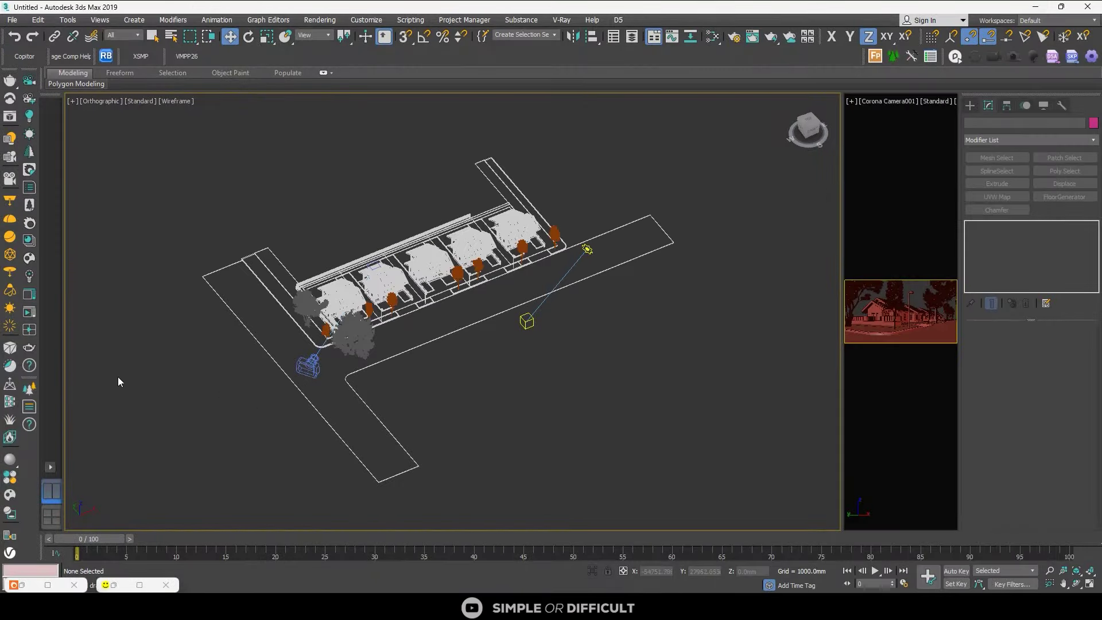
{"action": "middle_click_drag", "start_coordinate": [704, 254], "coordinate": [600, 346]}
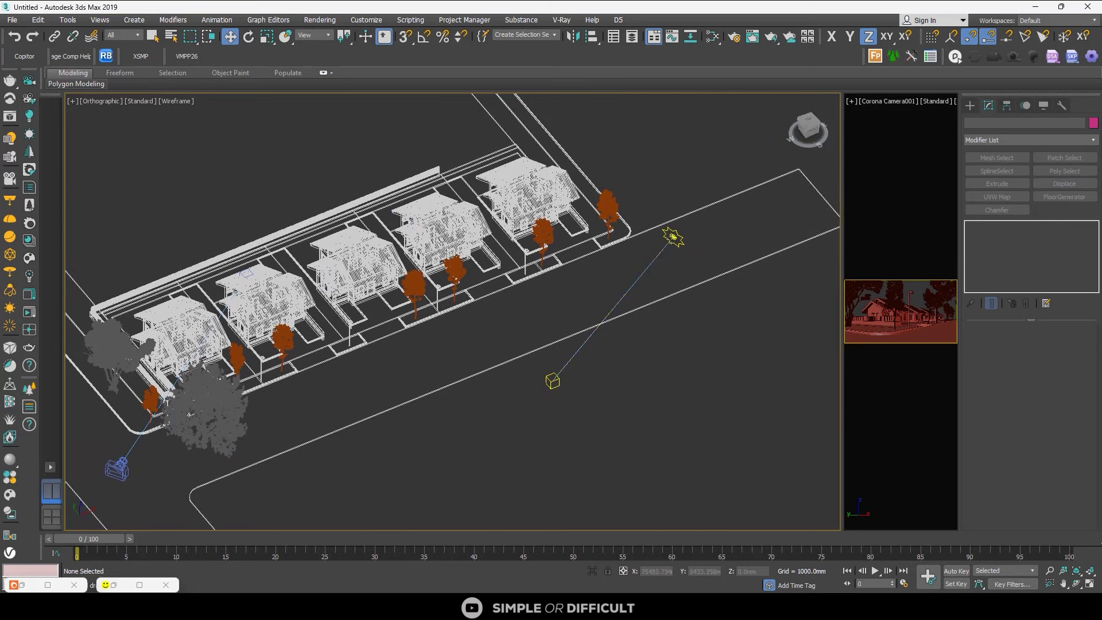
{"action": "left_click", "coordinate": [674, 236]}
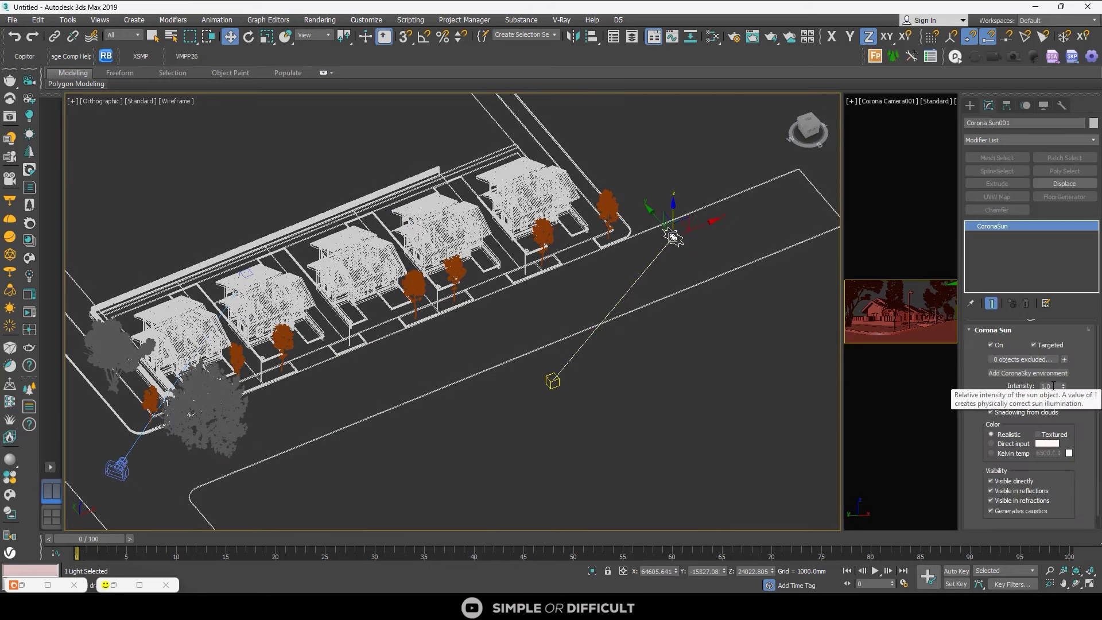
{"action": "left_click", "coordinate": [695, 375]}
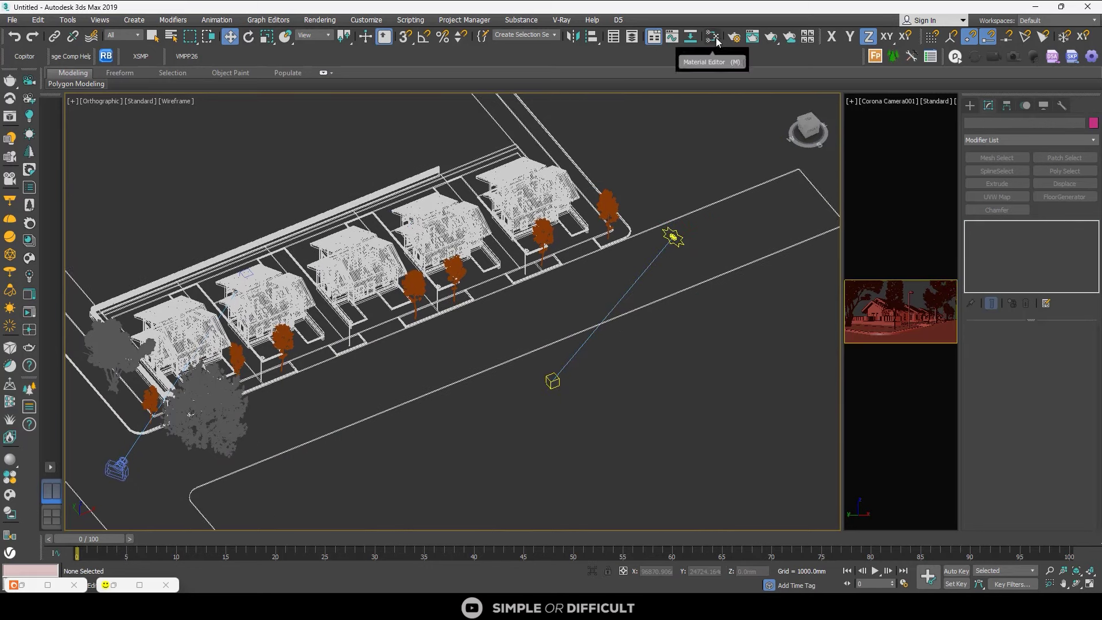
- Restart the interactive render, transfer the LightMix intensities to the scene lights and have all layers at 1.0
{"action": "left_click", "coordinate": [140, 585]}
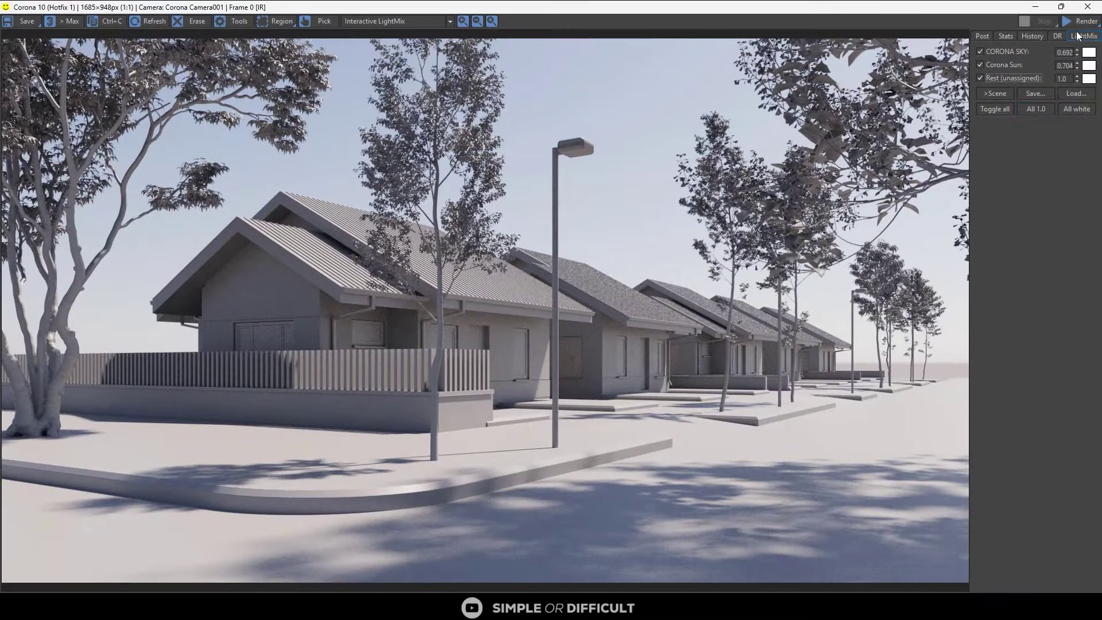
{"action": "left_click", "coordinate": [1082, 22]}
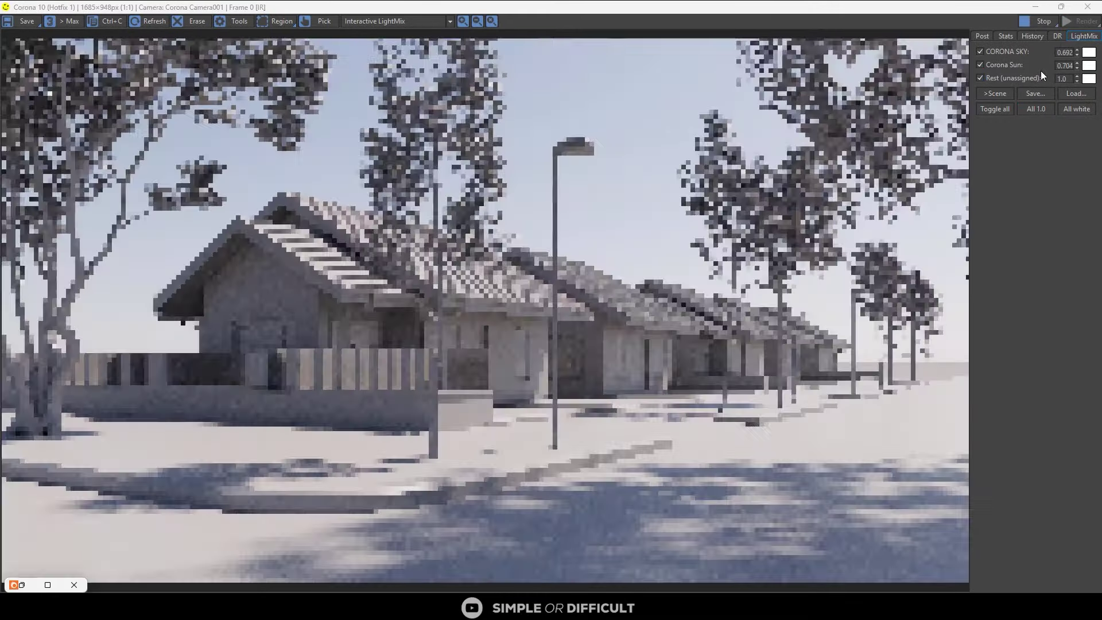
{"action": "left_click", "coordinate": [1037, 109]}
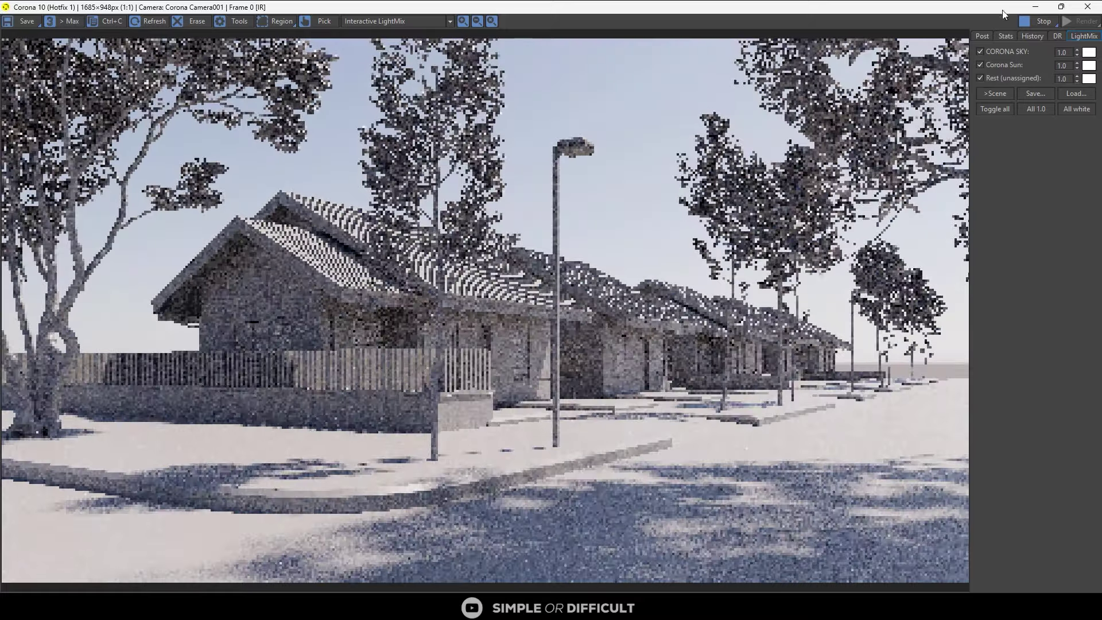
- Move the frame buffer off the model and select the Corona Sun light to check its scene intensity
{"action": "left_click_drag", "start_coordinate": [1003, 8], "coordinate": [596, 305]}
{"action": "left_click", "coordinate": [674, 237]}
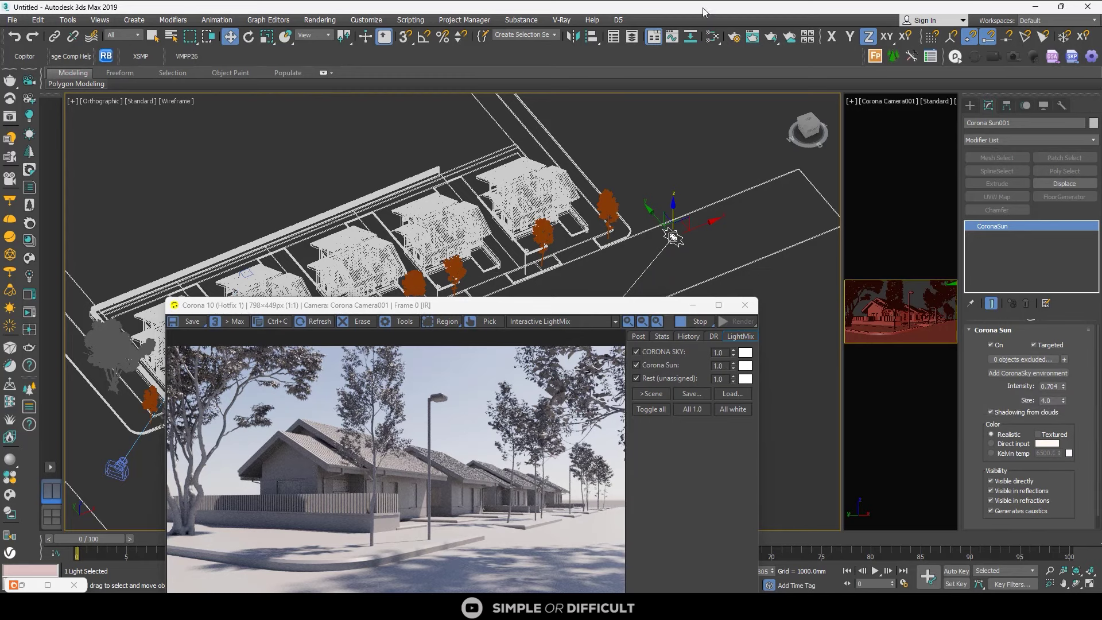
- Show the post-processing settings in the maximized frame buffer
{"action": "left_click_drag", "start_coordinate": [634, 308], "coordinate": [648, 159]}
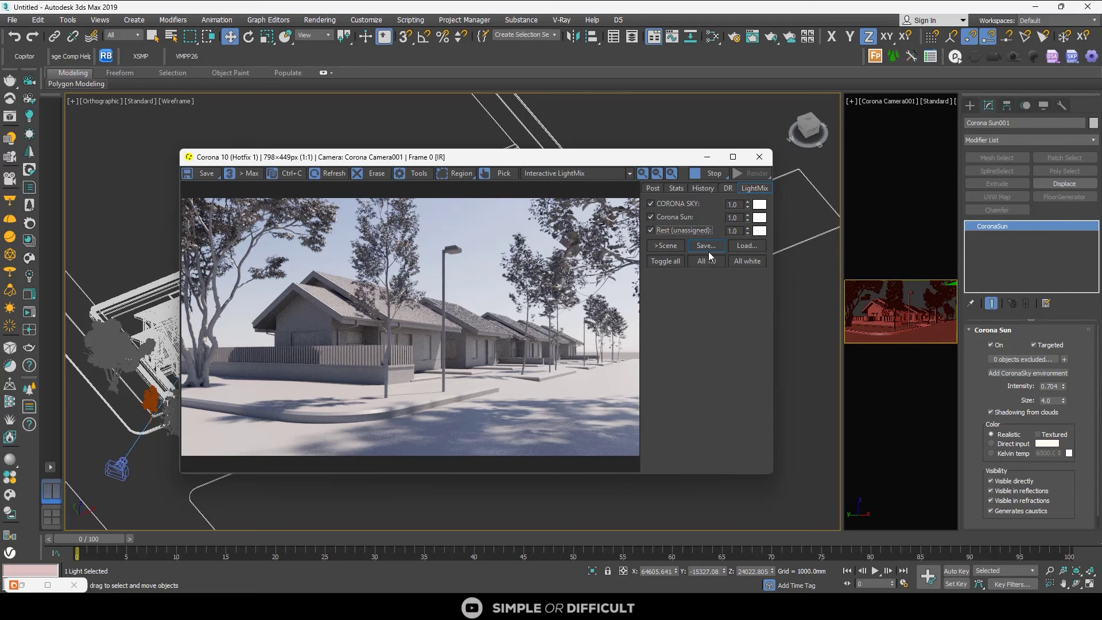
{"action": "left_click", "coordinate": [653, 188]}
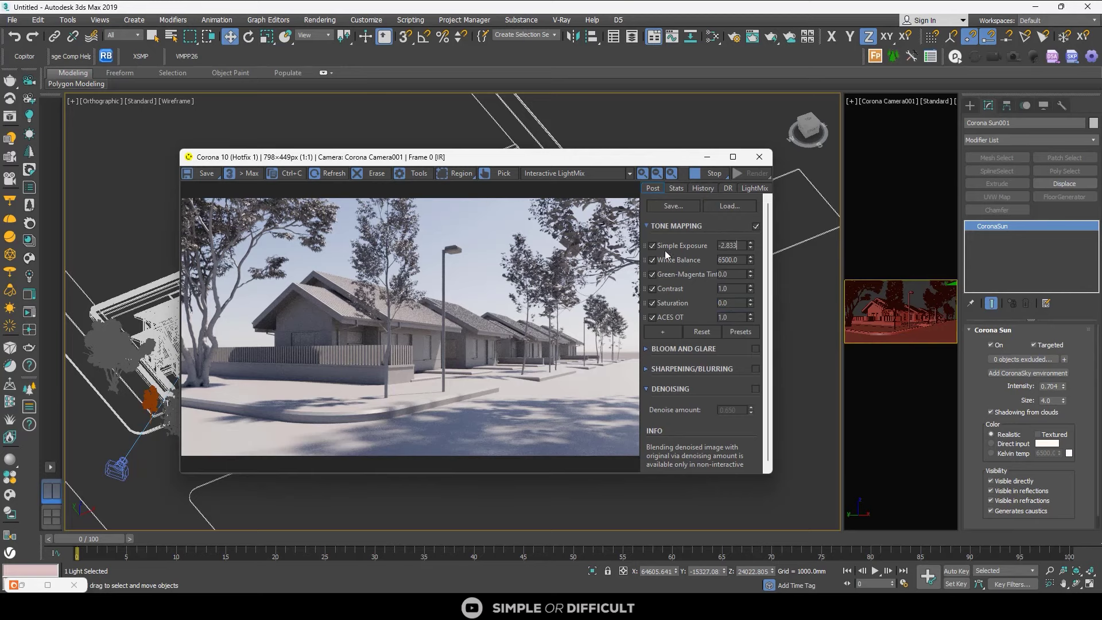
{"action": "left_click", "coordinate": [733, 157]}
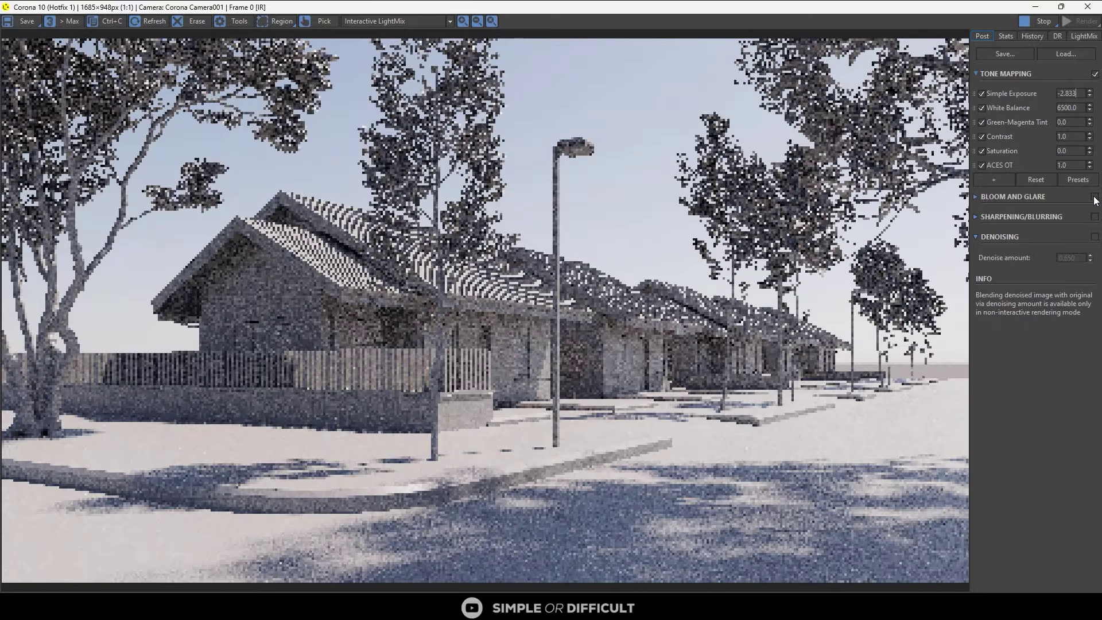
- Enable Bloom and Glare with a size of 25, and enable Sharpening/Blurring with its settings expanded
{"action": "left_click", "coordinate": [1096, 197]}
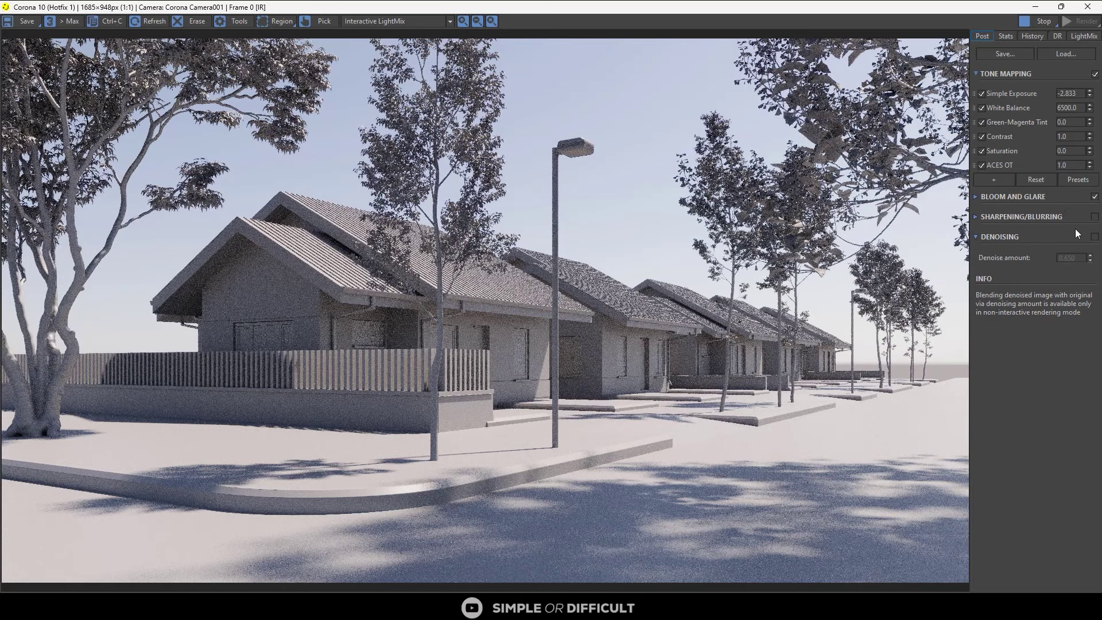
{"action": "left_click", "coordinate": [1096, 197]}
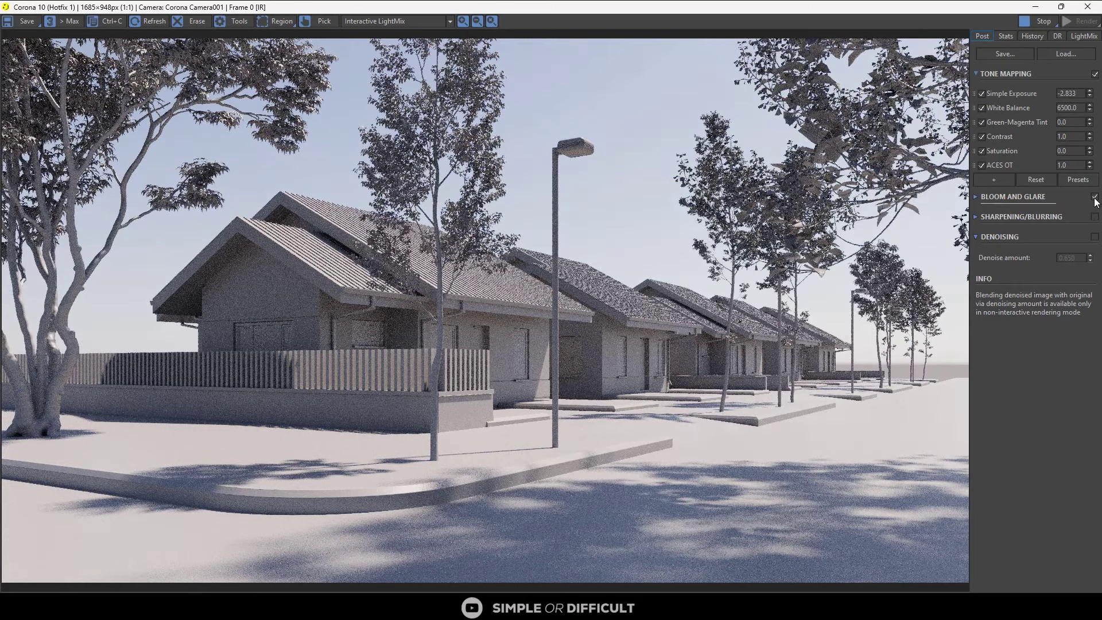
{"action": "left_click", "coordinate": [976, 197]}
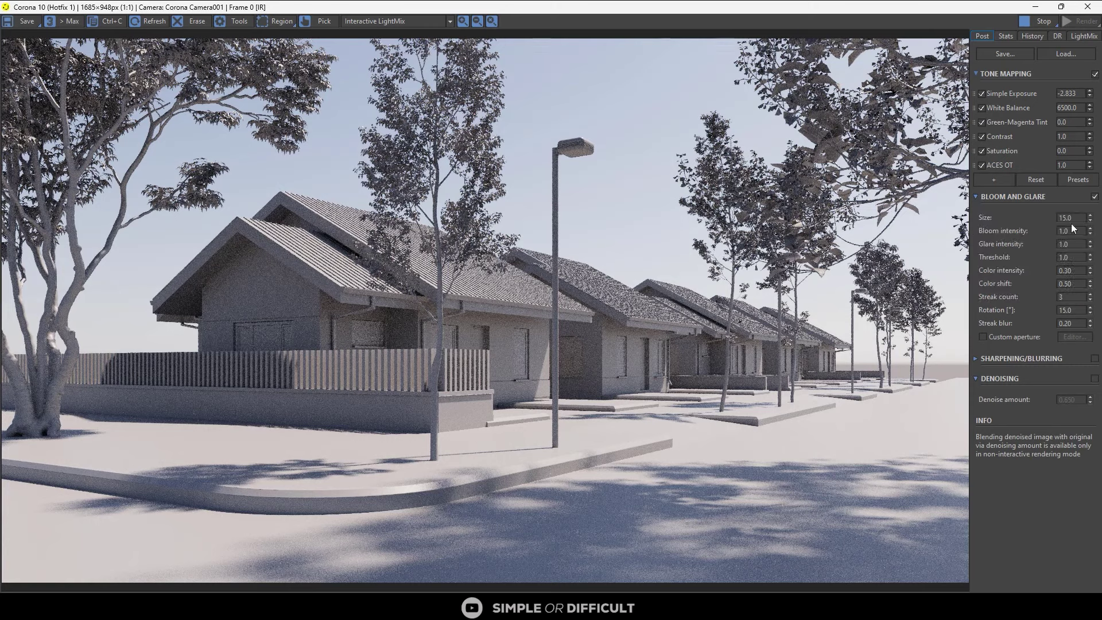
{"action": "left_click_drag", "start_coordinate": [1074, 218], "coordinate": [1058, 218]}
{"action": "type", "text": "25"}
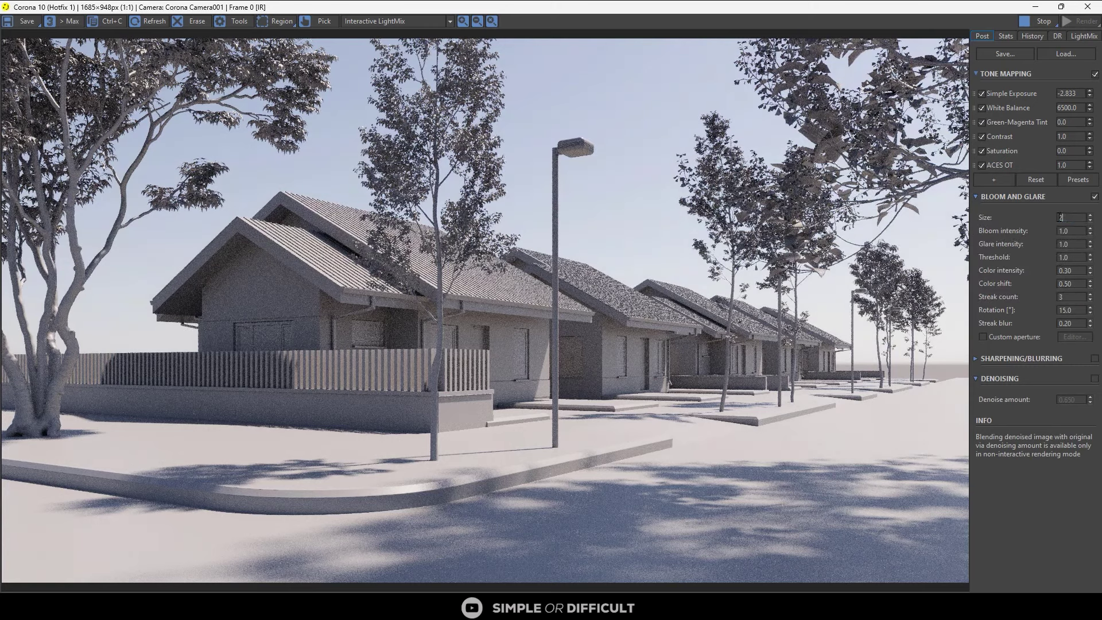
{"action": "key", "text": "Return"}
{"action": "left_click", "coordinate": [1070, 230]}
{"action": "left_click", "coordinate": [1095, 358]}
{"action": "left_click", "coordinate": [975, 358]}
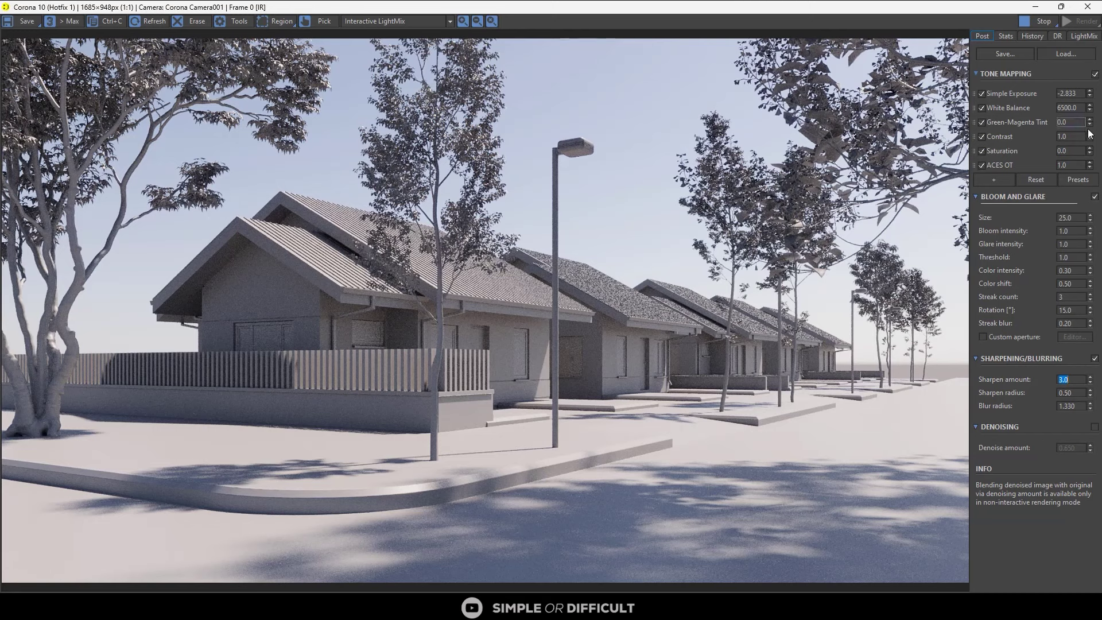
- Set the ACES OT opacity in the tone mapping to 0.5
{"action": "double_click", "coordinate": [1078, 166]}
{"action": "type", "text": "0.5"}
{"action": "key", "text": "Return"}
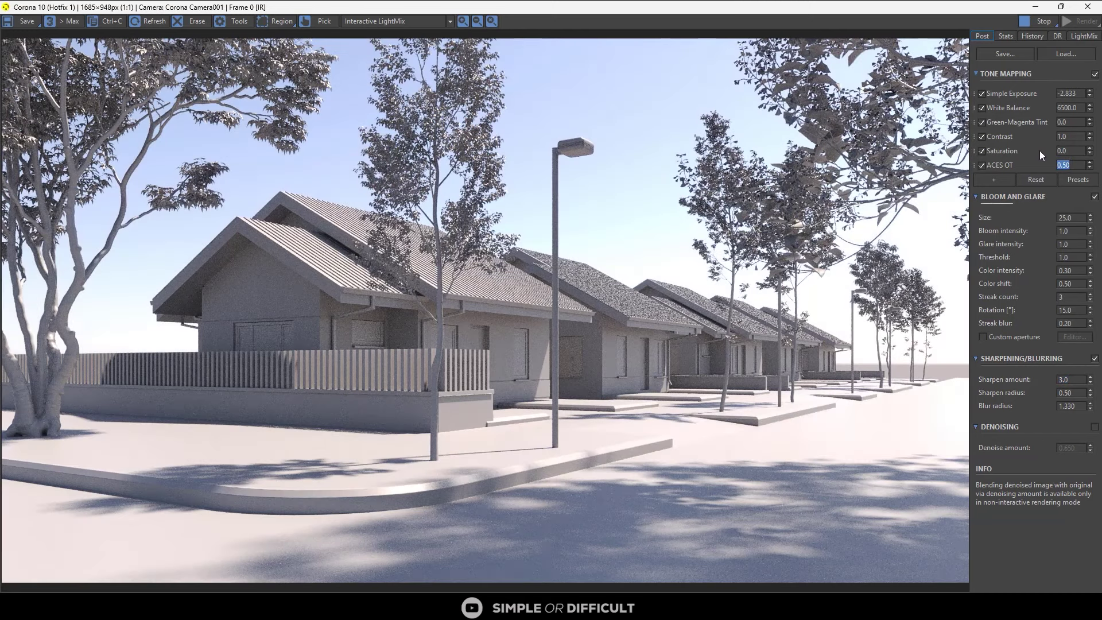
- Add a Reinhard Highlight Compression operator to the tone mapping and set it to 2
{"action": "left_click", "coordinate": [1003, 182]}
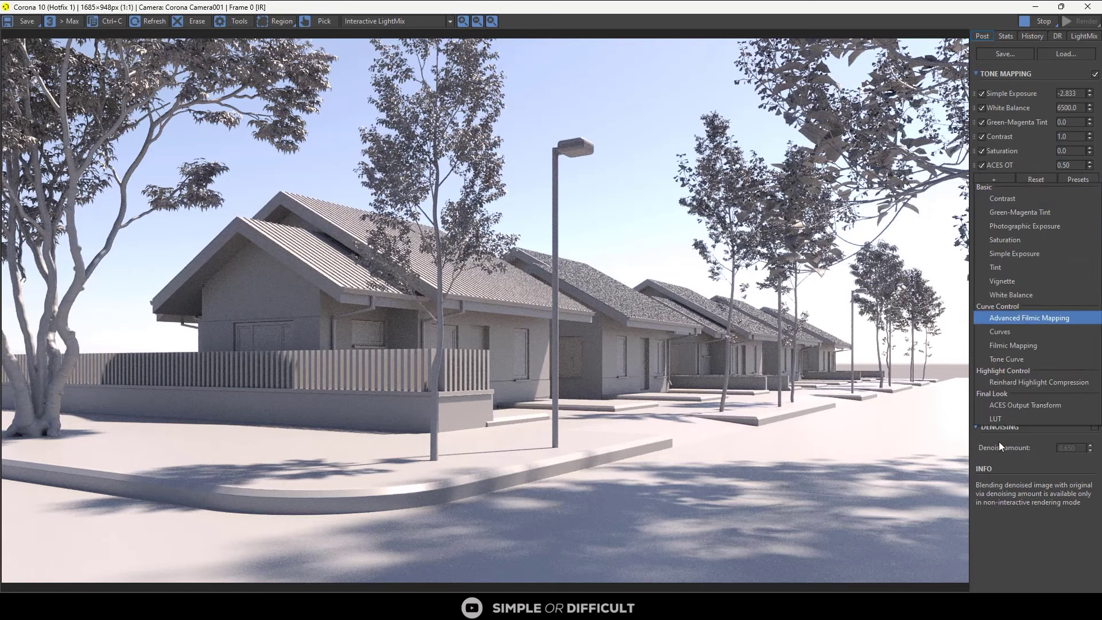
{"action": "left_click", "coordinate": [1021, 387]}
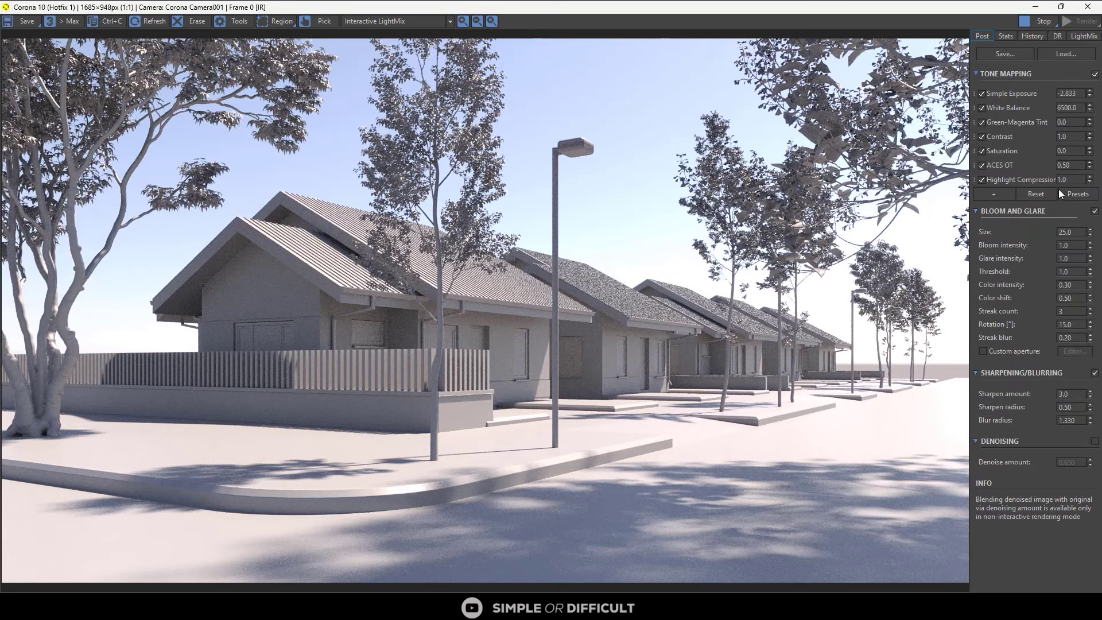
{"action": "left_click_drag", "start_coordinate": [1081, 180], "coordinate": [1046, 176]}
{"action": "type", "text": "2"}
{"action": "key", "text": "Return"}
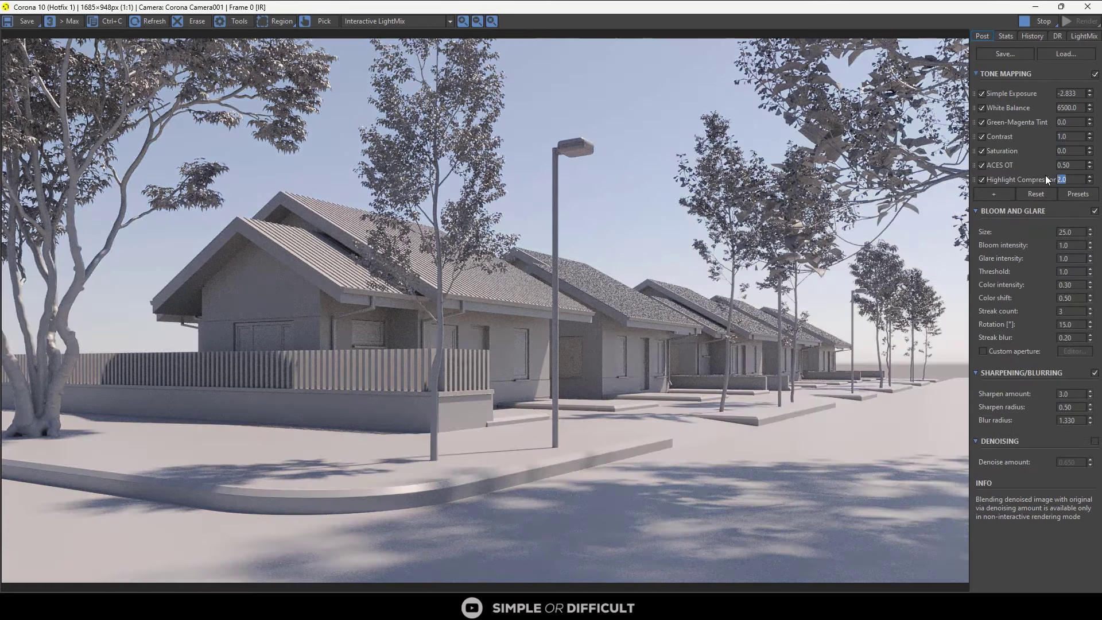
- Lower the ACES OT opacity to 0.3
{"action": "left_click_drag", "start_coordinate": [1074, 166], "coordinate": [1066, 170]}
{"action": "type", "text": "0.3"}
{"action": "key", "text": "Return"}
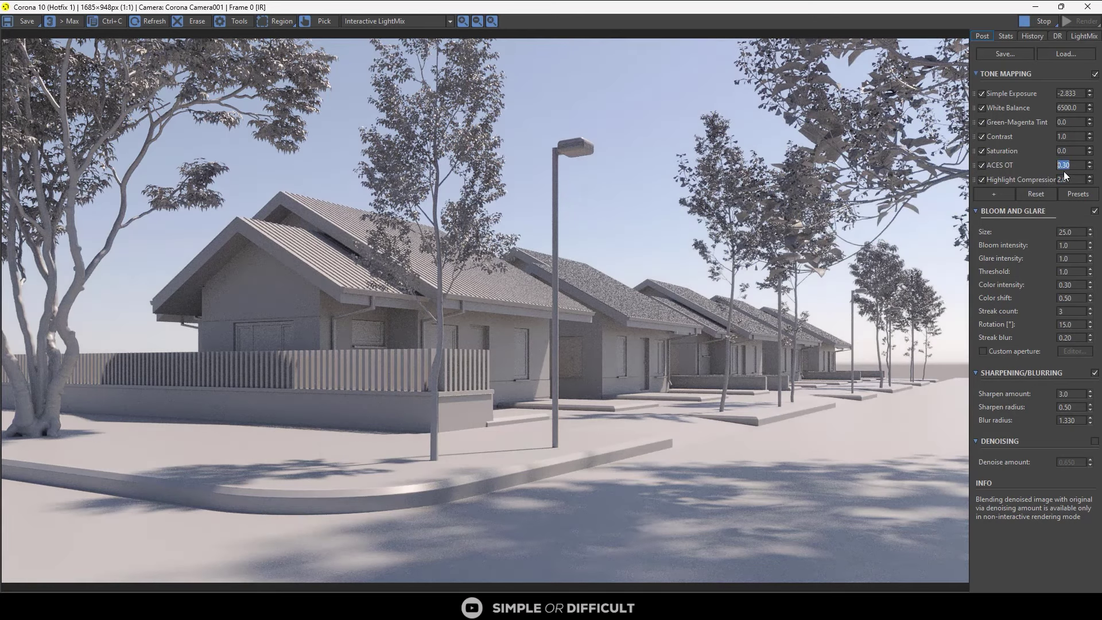
- Add a LUT operator to the tone mapping, enable it with Adanmq_Advantix_100 and set its opacity to 0.5
{"action": "left_click", "coordinate": [985, 195]}
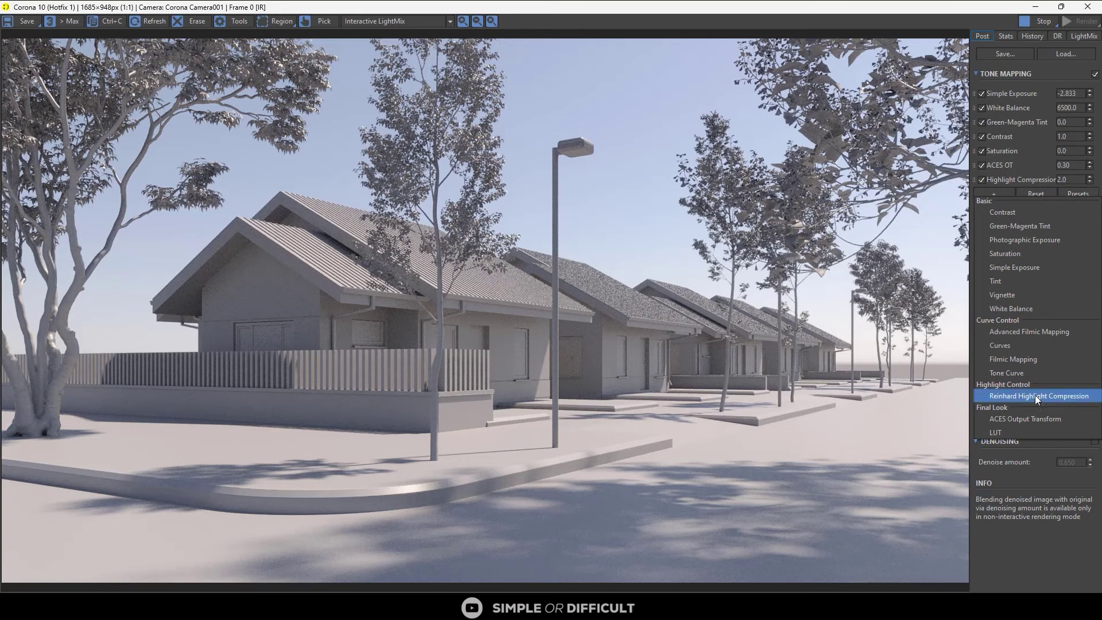
{"action": "left_click", "coordinate": [1020, 431]}
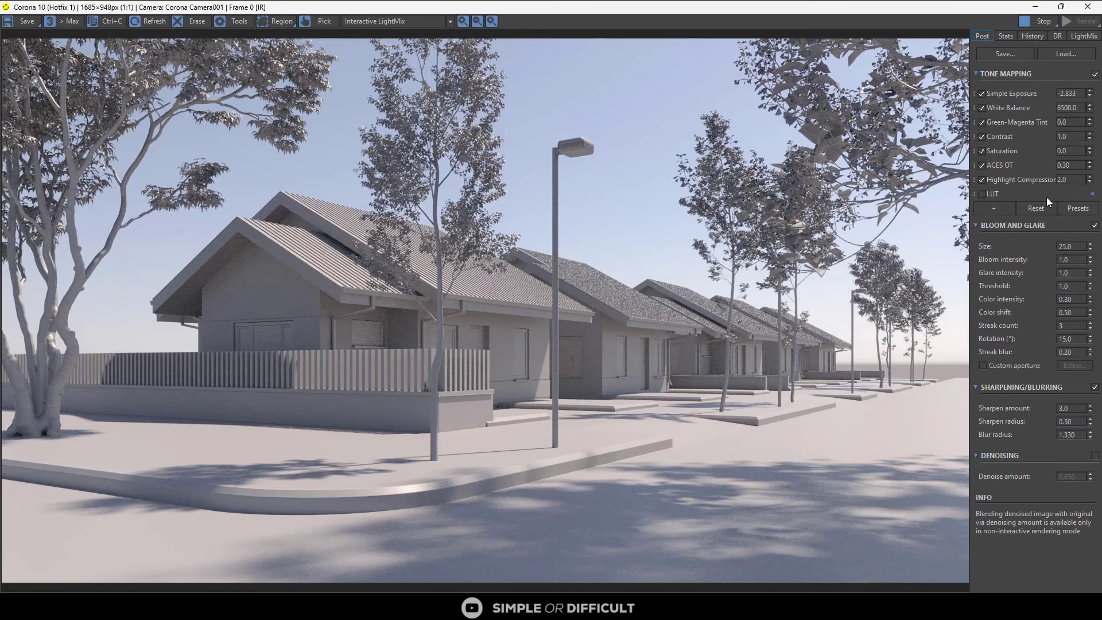
{"action": "left_click", "coordinate": [983, 194]}
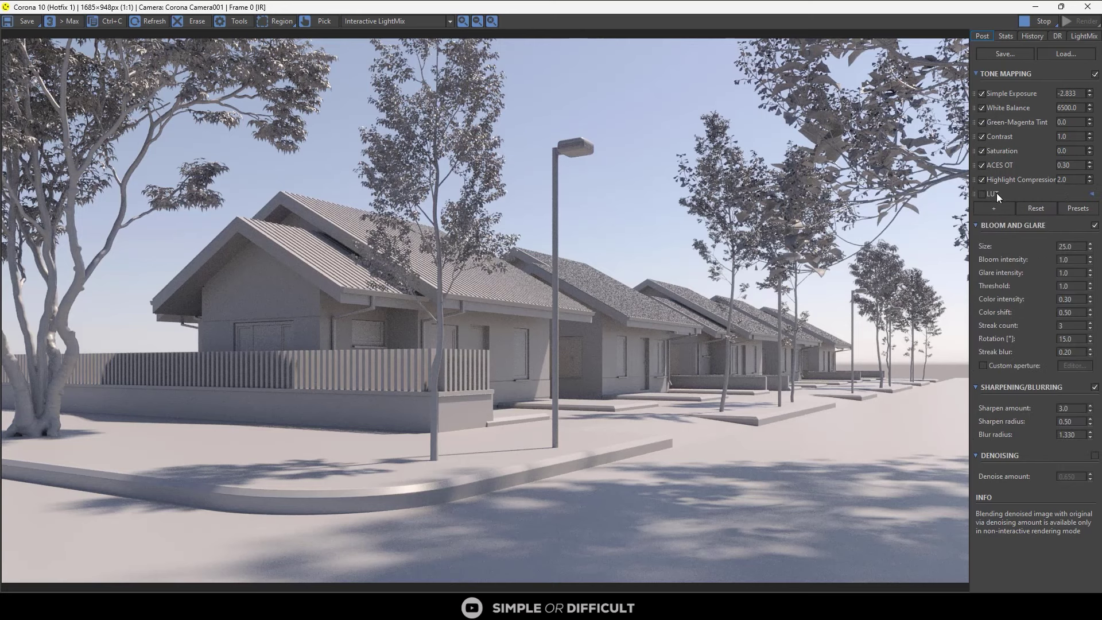
{"action": "left_click", "coordinate": [1092, 194]}
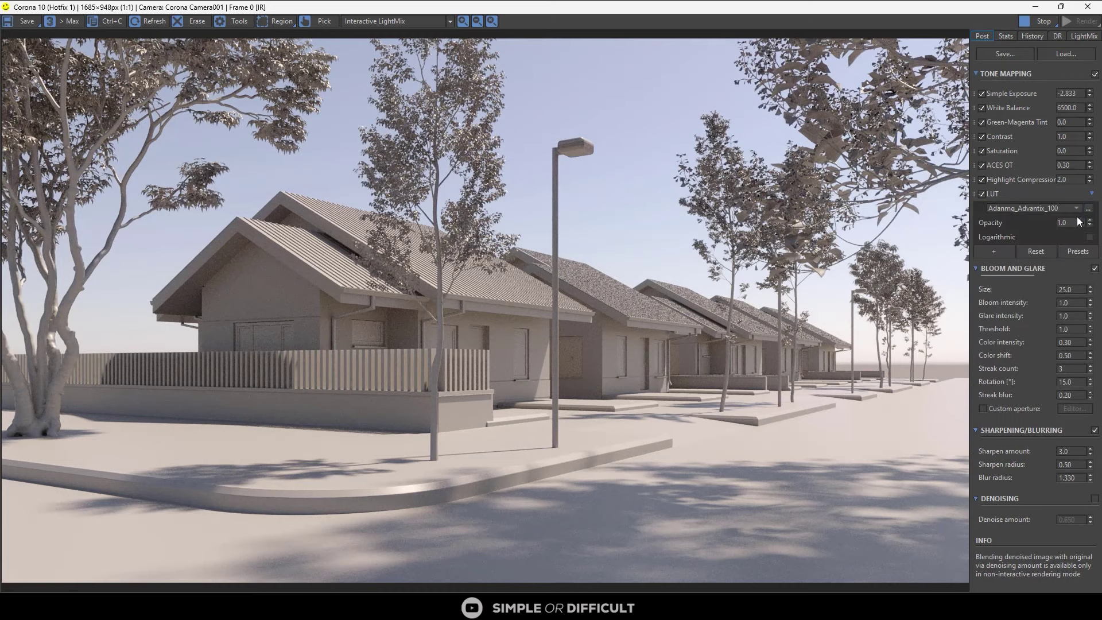
{"action": "left_click", "coordinate": [1055, 224]}
{"action": "left_click_drag", "start_coordinate": [1054, 224], "coordinate": [1030, 228]}
{"action": "type", "text": "0.5"}
{"action": "key", "text": "Return"}
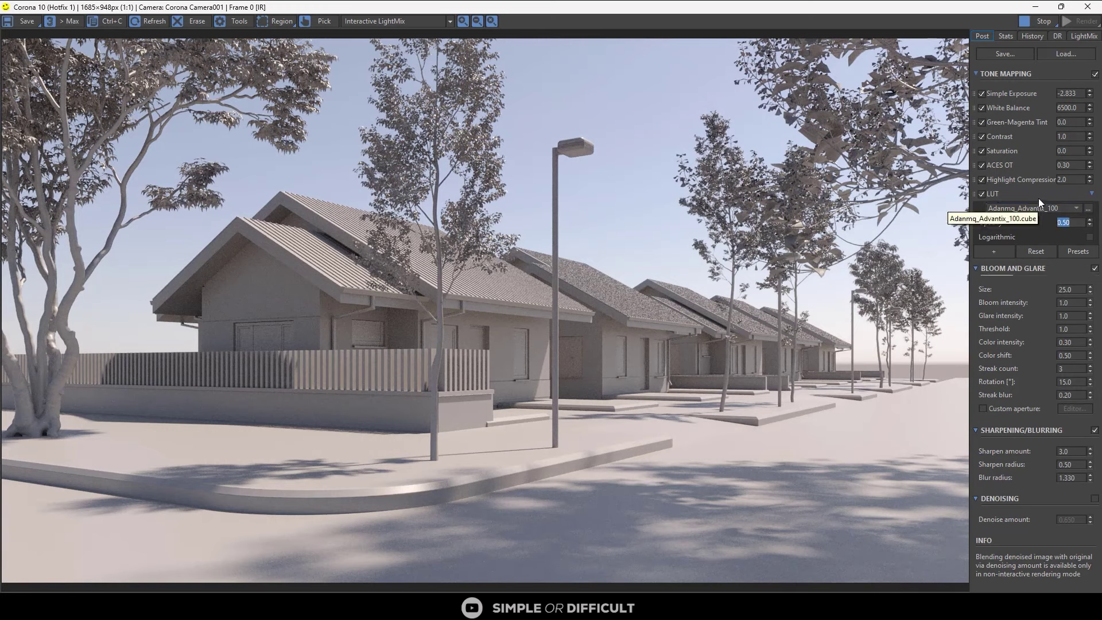
- Toggle ACES OT off and on to compare the render, and collapse the LUT settings
{"action": "left_click", "coordinate": [982, 165]}
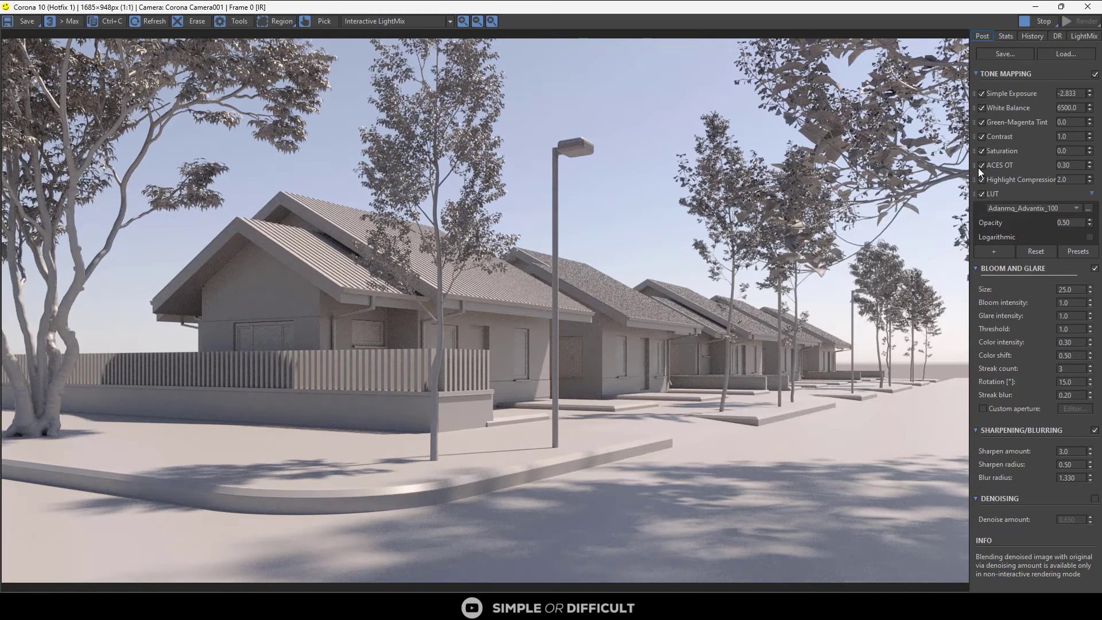
{"action": "left_click", "coordinate": [980, 167]}
{"action": "left_click", "coordinate": [1093, 195]}
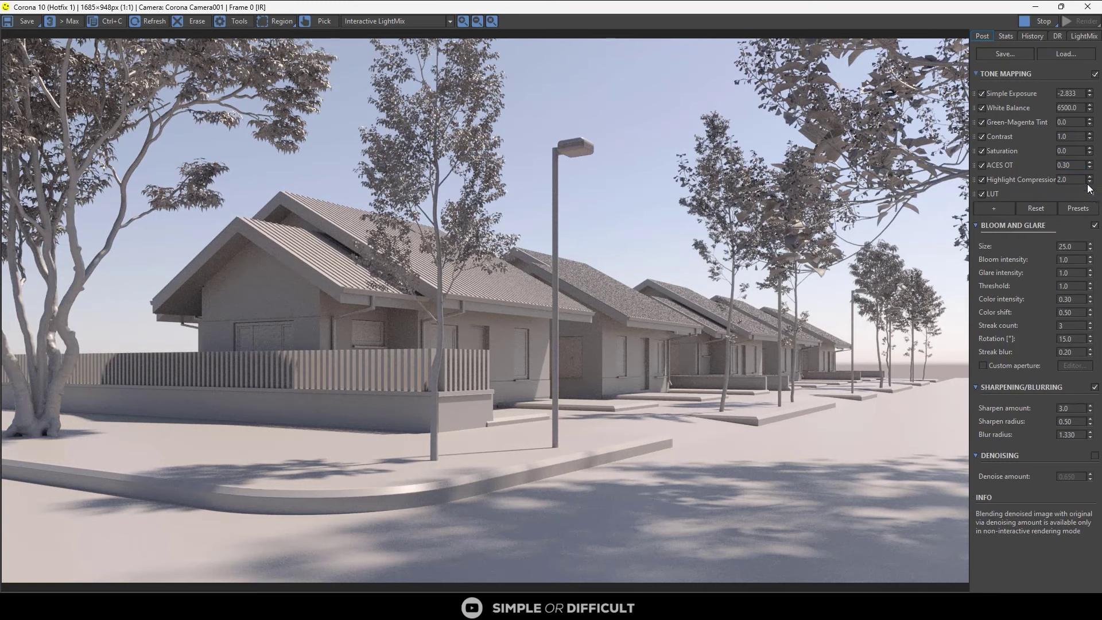
- Disable Highlight Compression and try ACES OT at 1.0 with Contrast at 2
{"action": "left_click", "coordinate": [982, 179]}
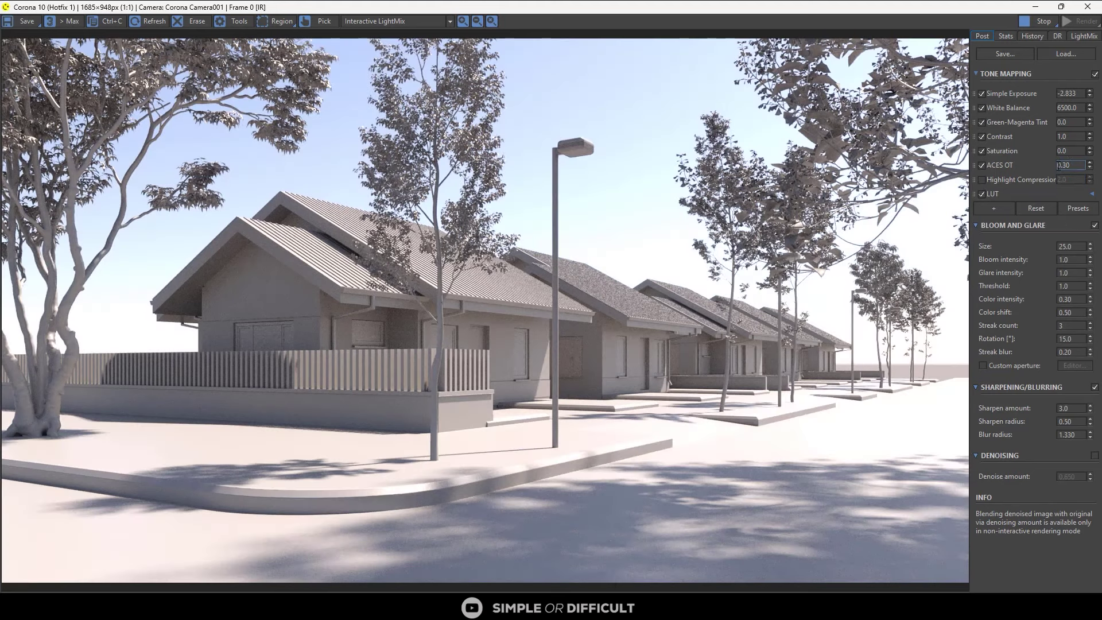
{"action": "double_click", "coordinate": [1074, 166]}
{"action": "type", "text": "1"}
{"action": "key", "text": "Return"}
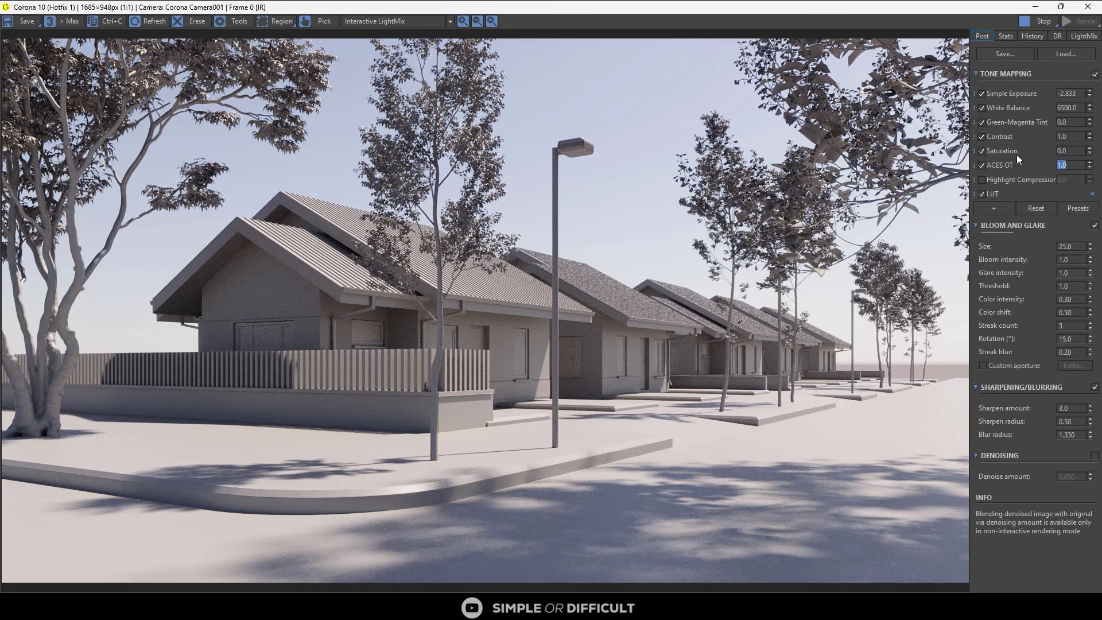
{"action": "double_click", "coordinate": [1064, 136]}
{"action": "type", "text": "2"}
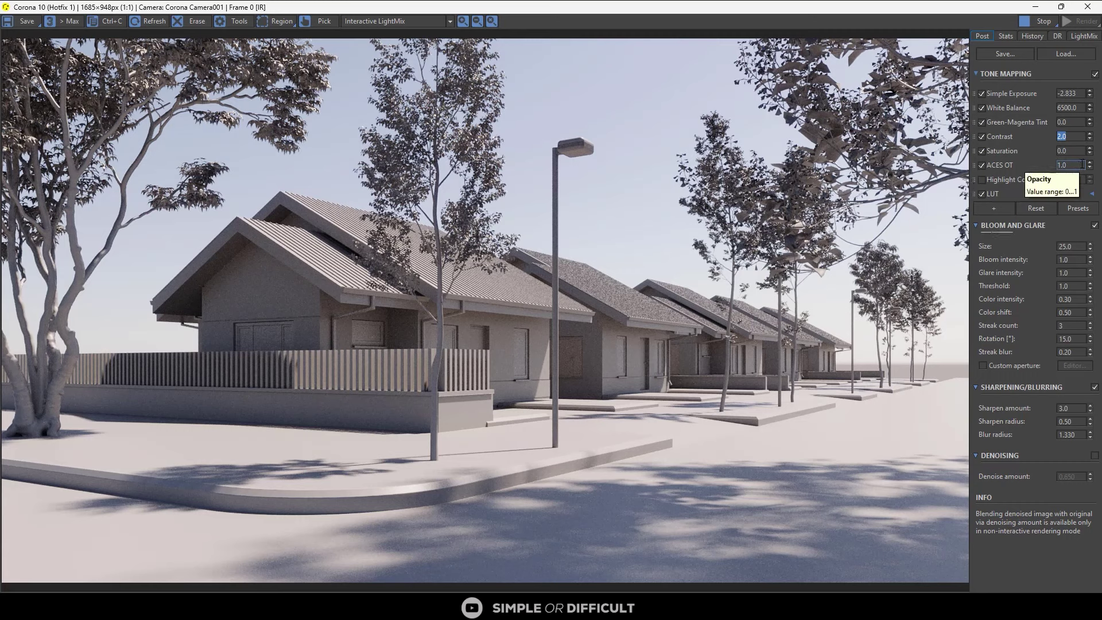
- Disable ACES OT and turn Highlight Compression back on
{"action": "left_click", "coordinate": [982, 166]}
{"action": "left_click", "coordinate": [981, 179]}
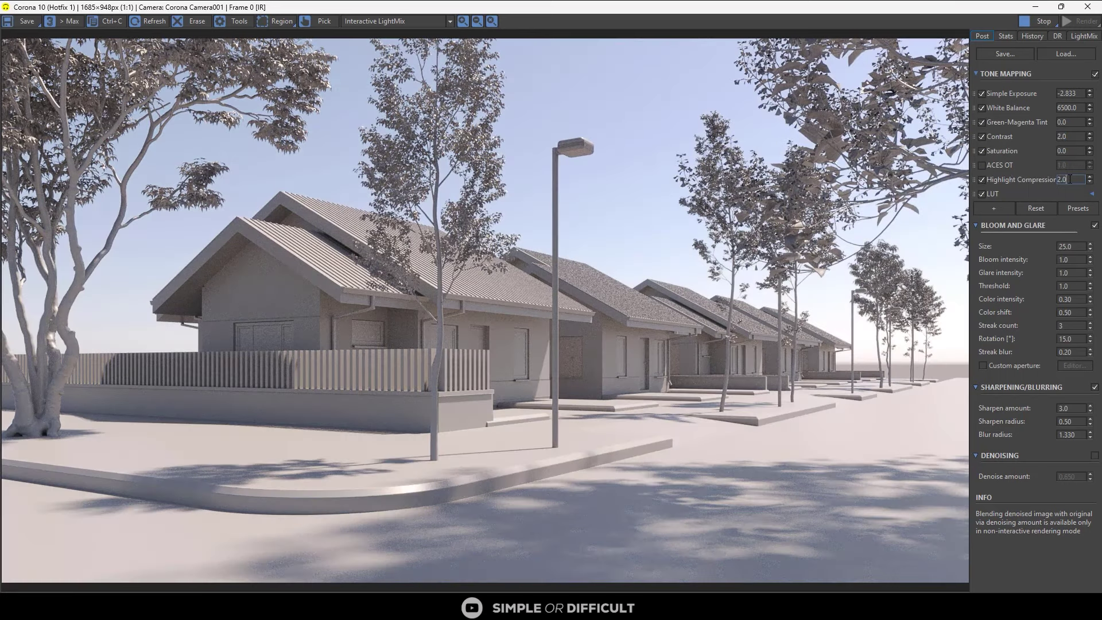
{"action": "double_click", "coordinate": [1062, 179]}
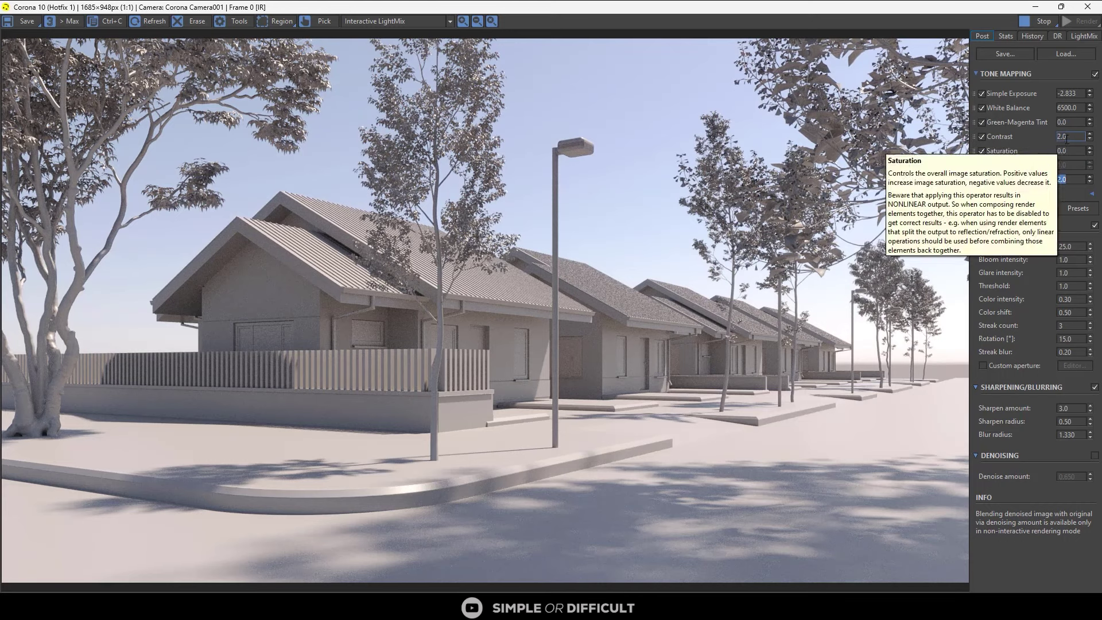
- Set the tone mapping Contrast to 3
{"action": "left_click_drag", "start_coordinate": [1068, 137], "coordinate": [1024, 132]}
{"action": "type", "text": "3"}
{"action": "key", "text": "Return"}
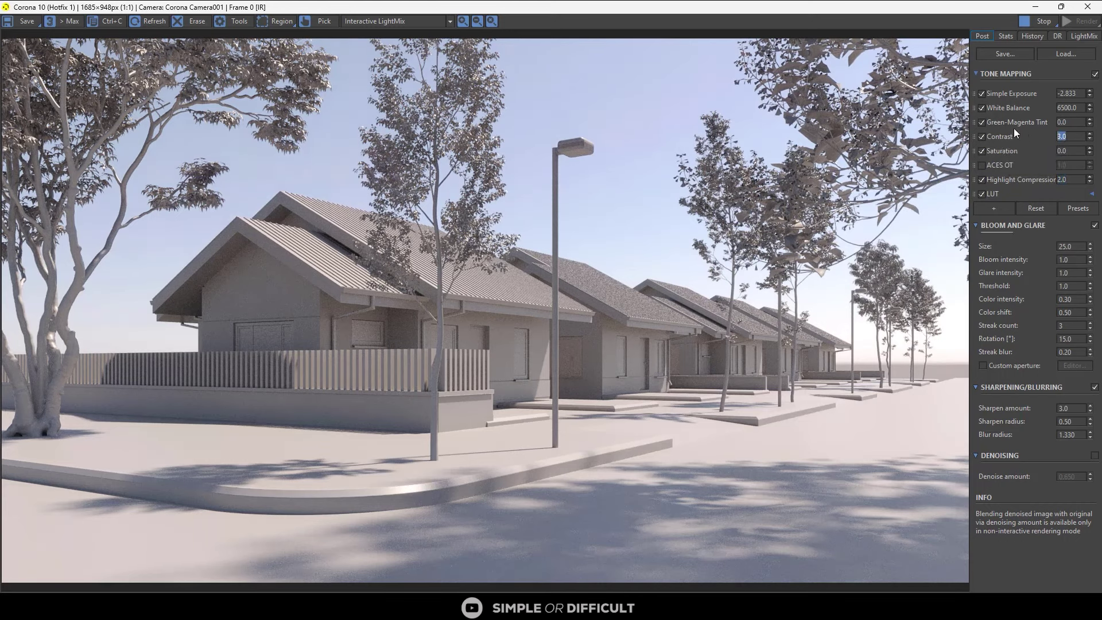
{"action": "left_click", "coordinate": [1067, 149]}
- Set the Bloom and Glare size to 15 and raise the White Balance to about 6665
{"action": "double_click", "coordinate": [1082, 247]}
{"action": "type", "text": "15"}
{"action": "key", "text": "Return"}
{"action": "left_click", "coordinate": [1077, 180]}
{"action": "left_click_drag", "start_coordinate": [1093, 109], "coordinate": [1093, 102]}
- Add a Filmic Mapping operator to the tone mapping and set its Rich Shadows to 0.8
{"action": "left_click", "coordinate": [1001, 209]}
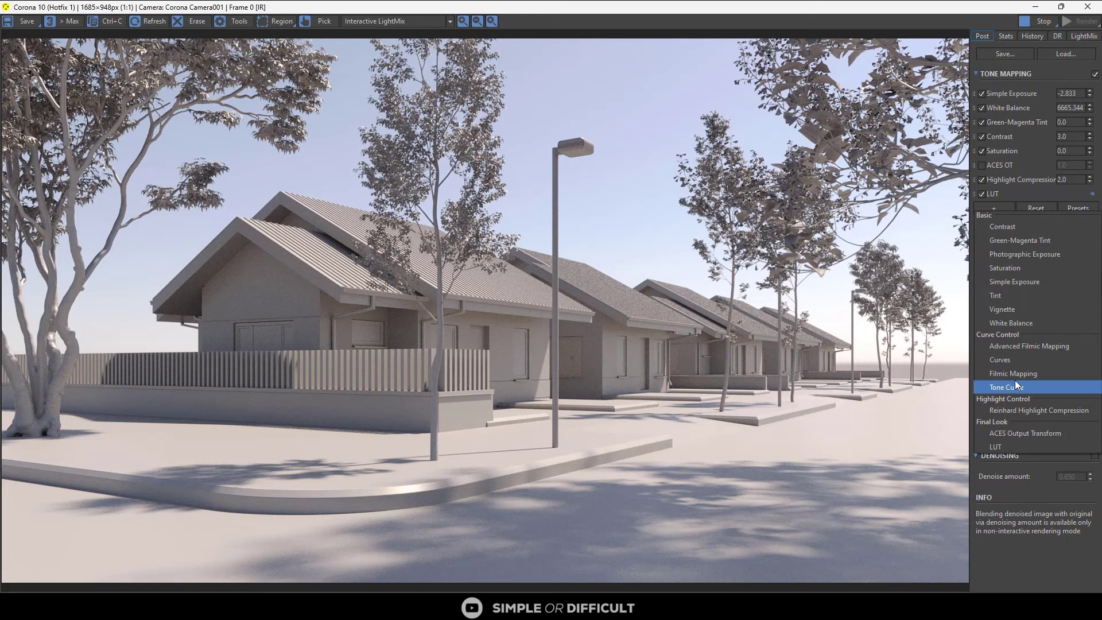
{"action": "left_click", "coordinate": [1013, 376]}
{"action": "left_click", "coordinate": [1091, 208]}
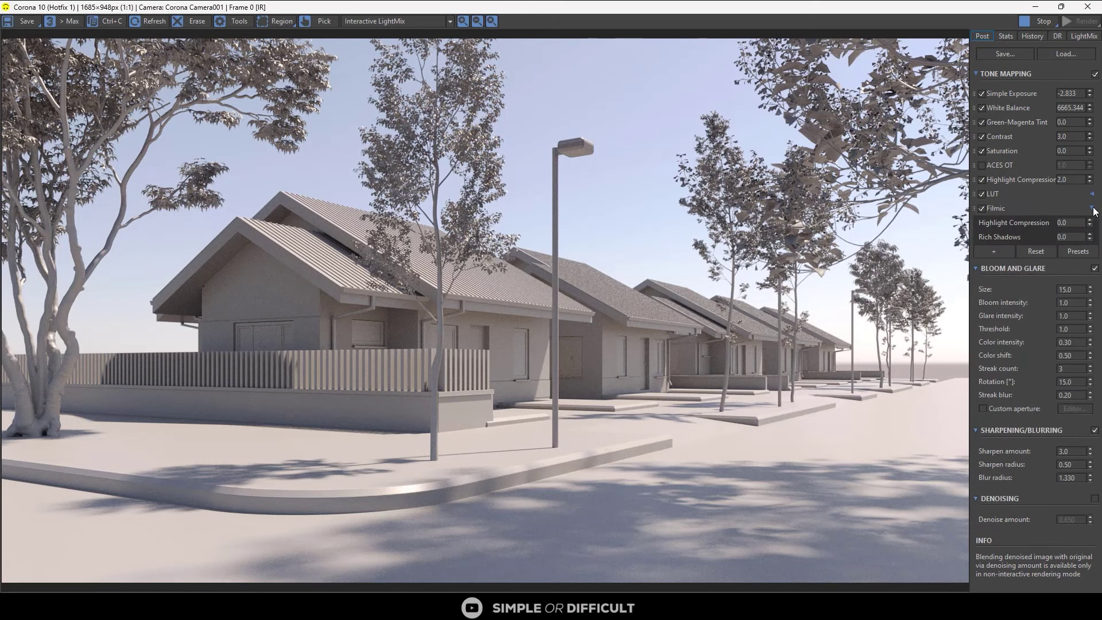
{"action": "double_click", "coordinate": [1068, 237]}
{"action": "type", "text": "0.8"}
{"action": "key", "text": "Return"}
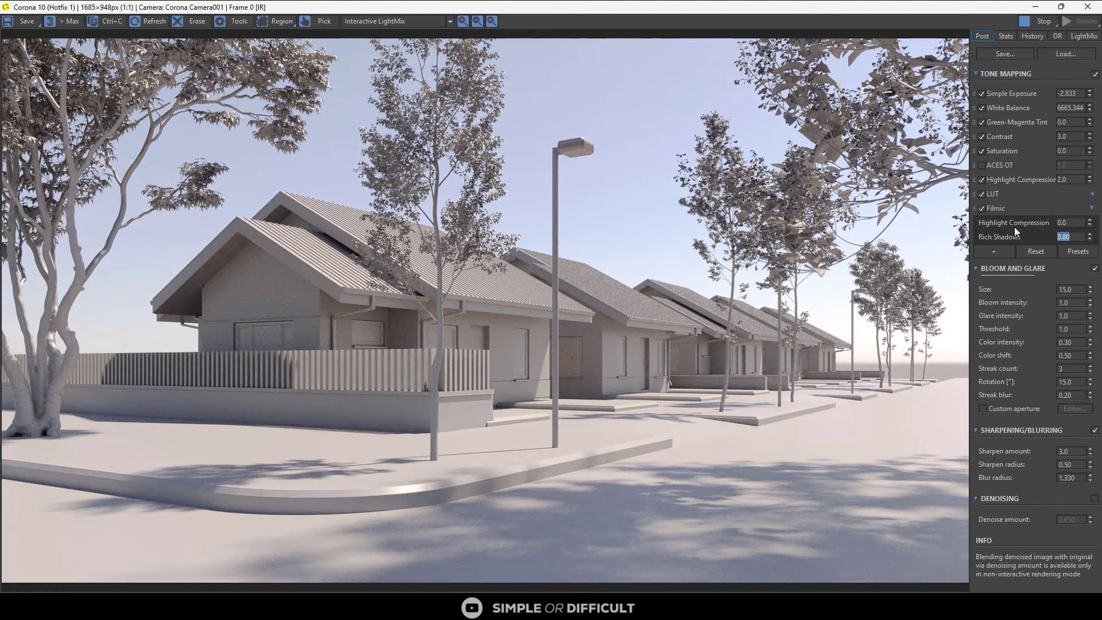
{"action": "left_click", "coordinate": [1074, 220]}
- Stop the interactive render, minimize the frame buffer and deselect the Corona Sun light
{"action": "left_click", "coordinate": [1035, 23]}
{"action": "left_click_drag", "start_coordinate": [1013, 9], "coordinate": [995, 54]}
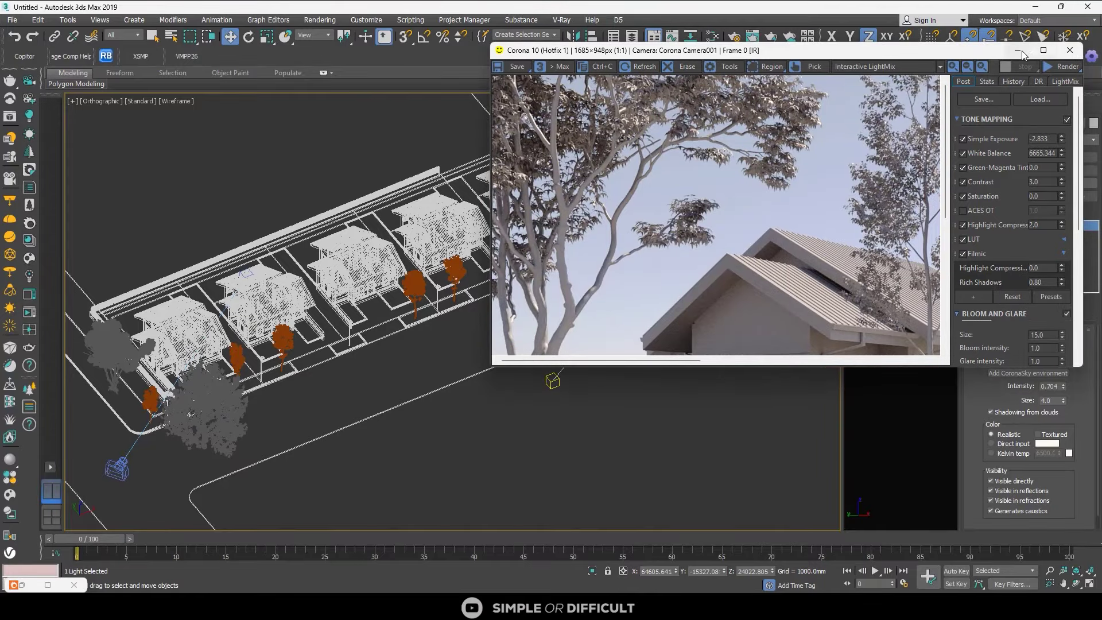
{"action": "left_click", "coordinate": [1019, 51]}
{"action": "left_click", "coordinate": [683, 315]}
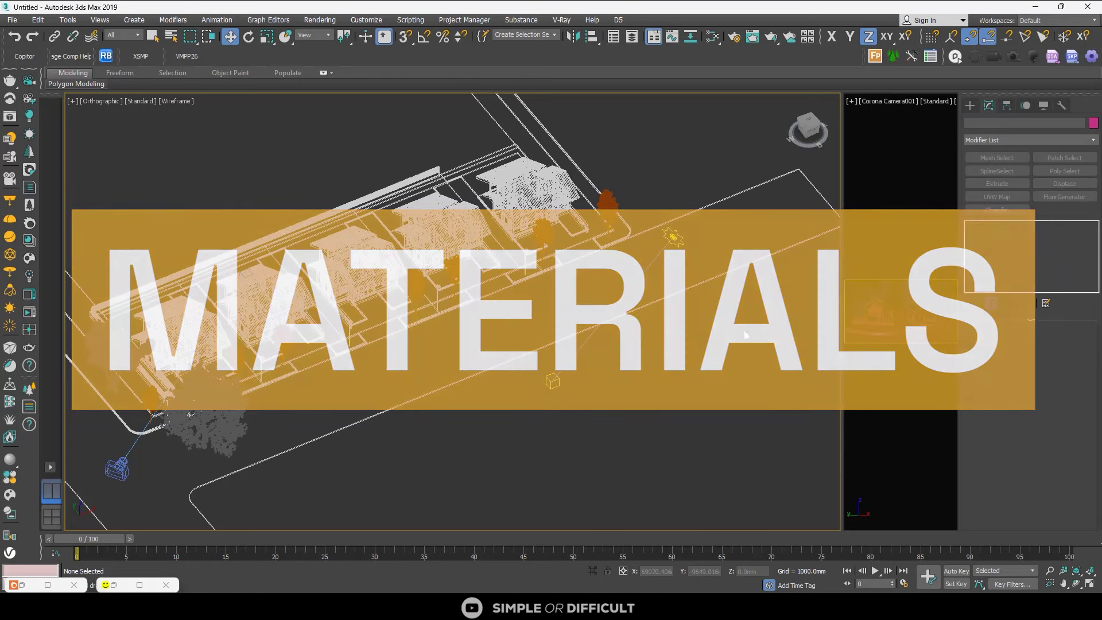
- Turn off the material override in the render setup's scene settings and bring the frame buffer back up
{"action": "left_click", "coordinate": [735, 39]}
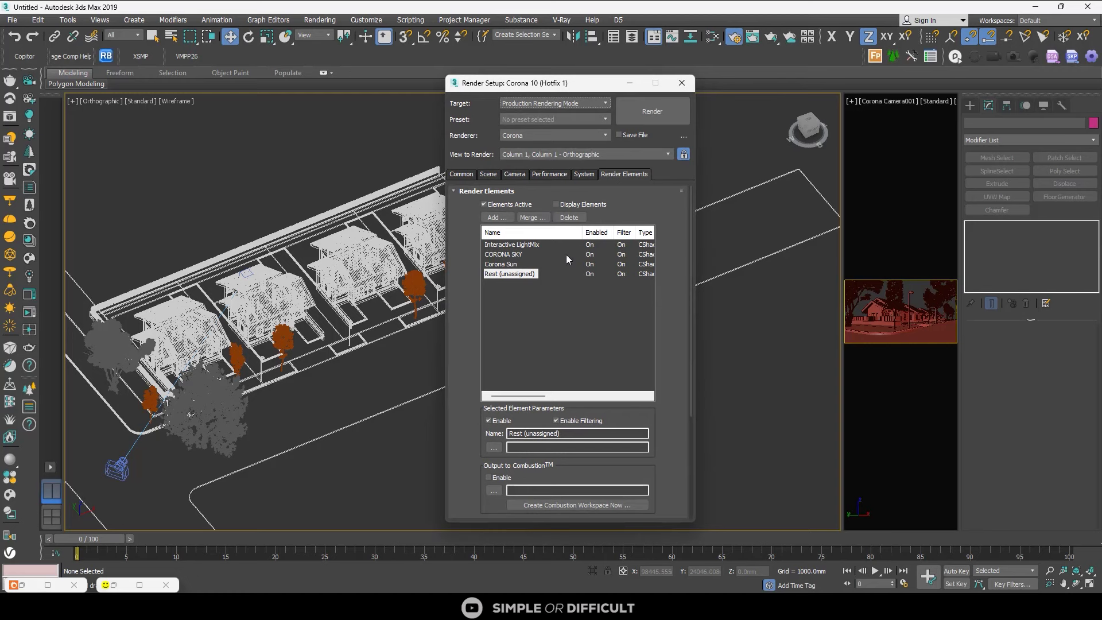
{"action": "left_click", "coordinate": [489, 174]}
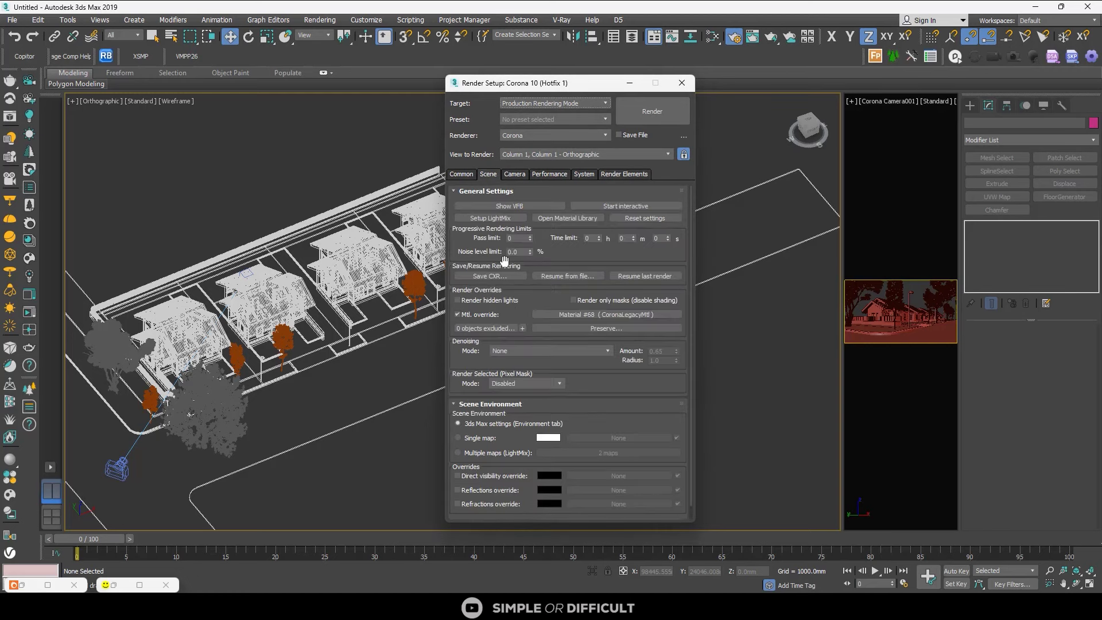
{"action": "left_click", "coordinate": [458, 313]}
{"action": "left_click", "coordinate": [458, 314]}
{"action": "left_click", "coordinate": [686, 88]}
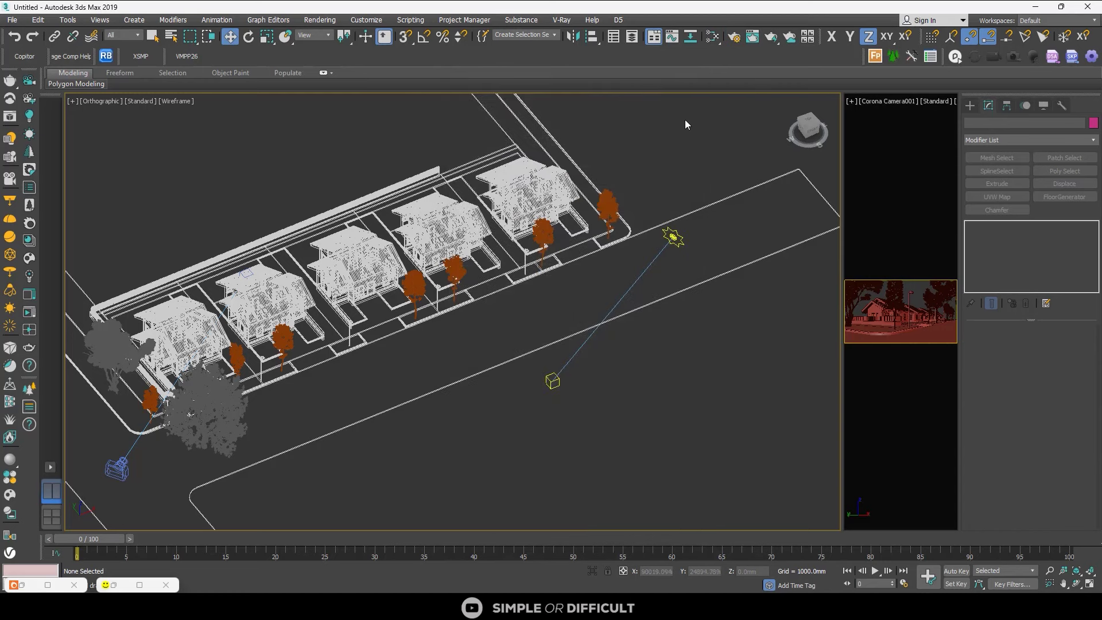
{"action": "left_click", "coordinate": [140, 584]}
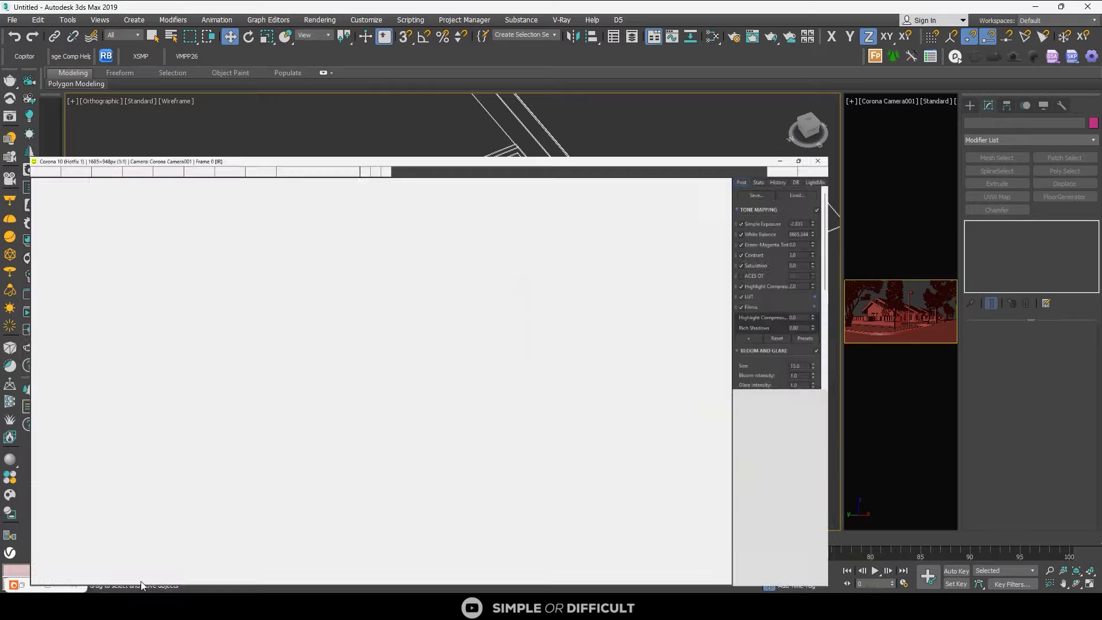
- Run the interactive render to check the original scene materials, stop it and minimize the frame buffer
{"action": "left_click", "coordinate": [1078, 25]}
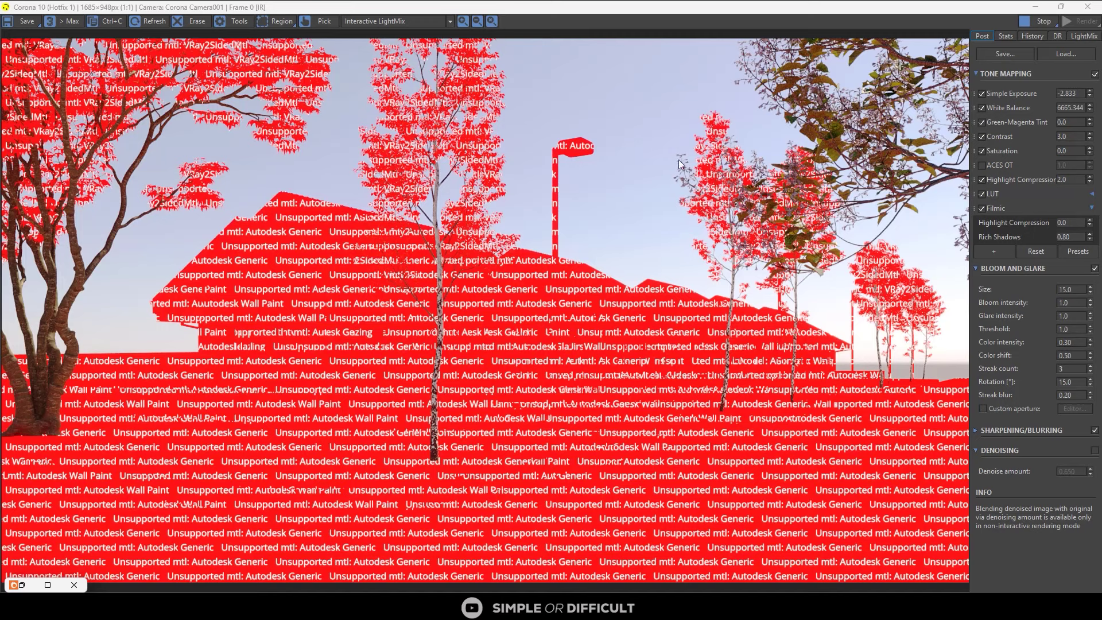
{"action": "left_click", "coordinate": [1035, 22]}
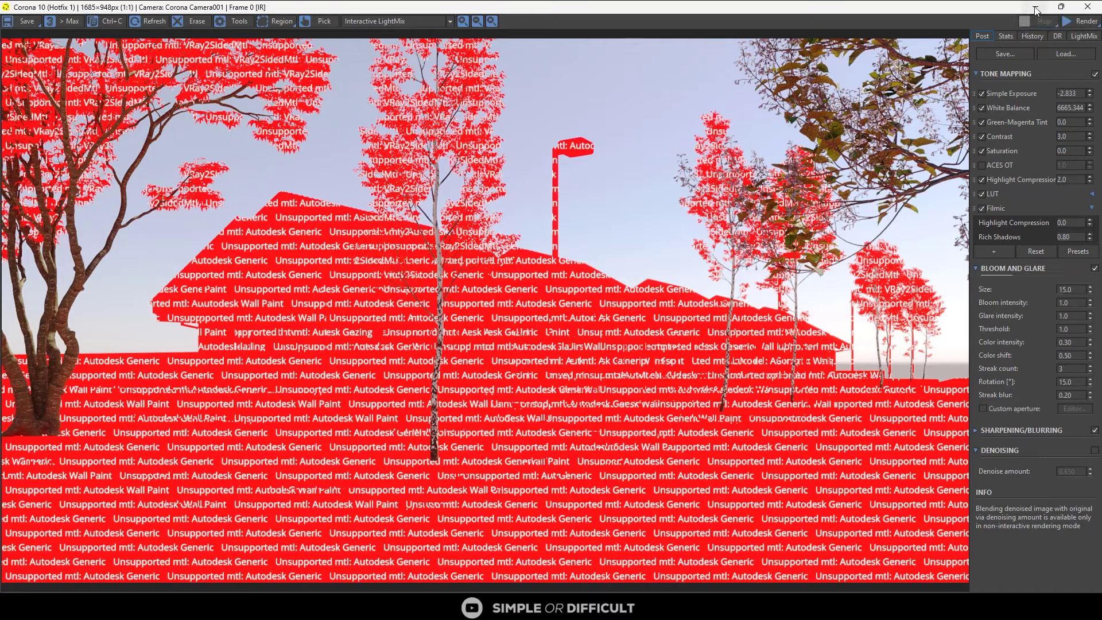
{"action": "left_click", "coordinate": [1036, 8]}
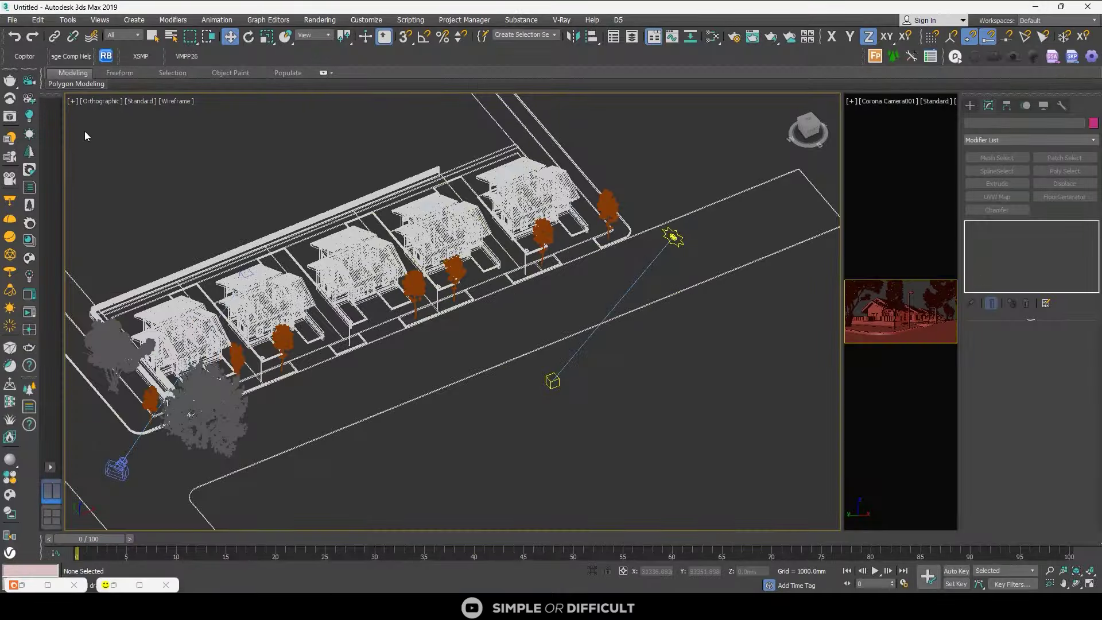
- Convert all scene materials, maps and lights with the Corona Converter using Force non-metal metalness, and close the converter and script listener
{"action": "left_click", "coordinate": [29, 222]}
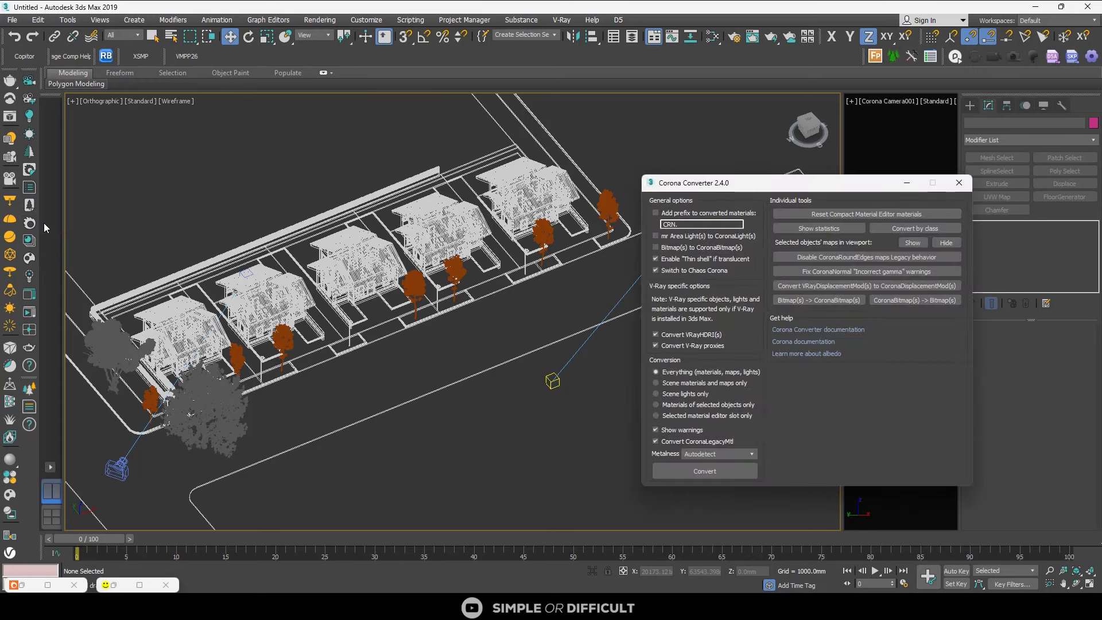
{"action": "left_click_drag", "start_coordinate": [725, 183], "coordinate": [602, 168]}
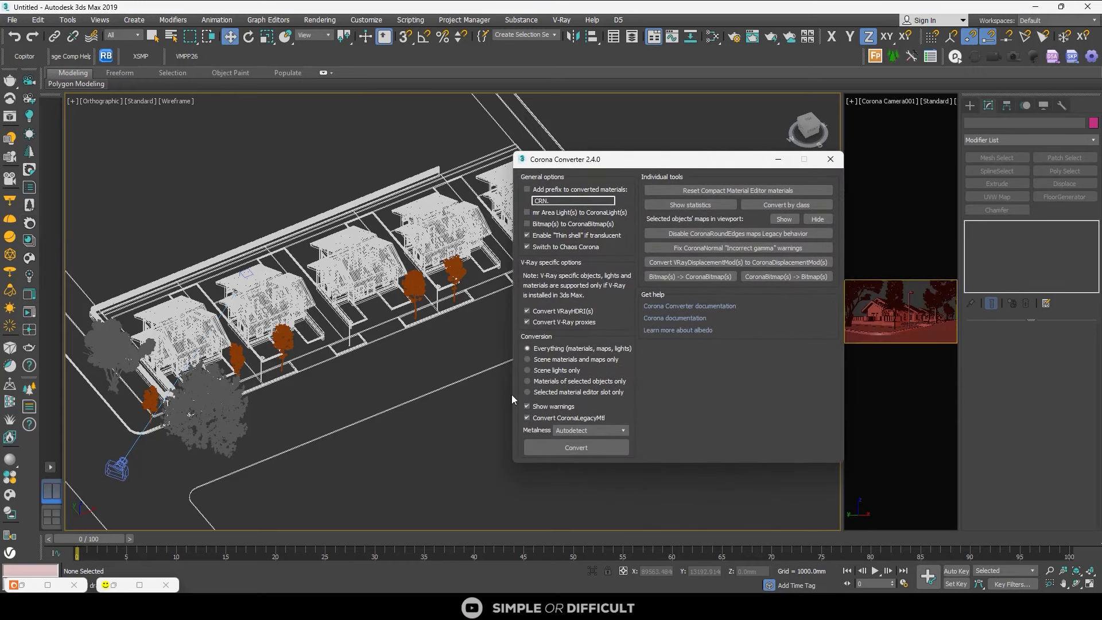
{"action": "left_click", "coordinate": [571, 432]}
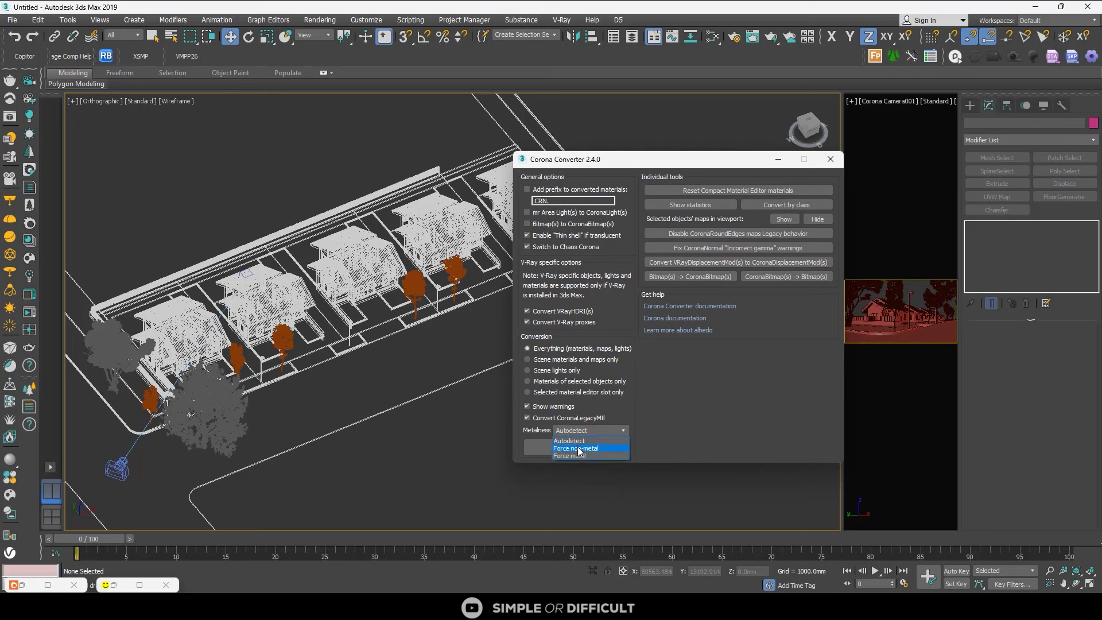
{"action": "left_click", "coordinate": [577, 450]}
{"action": "left_click", "coordinate": [599, 448]}
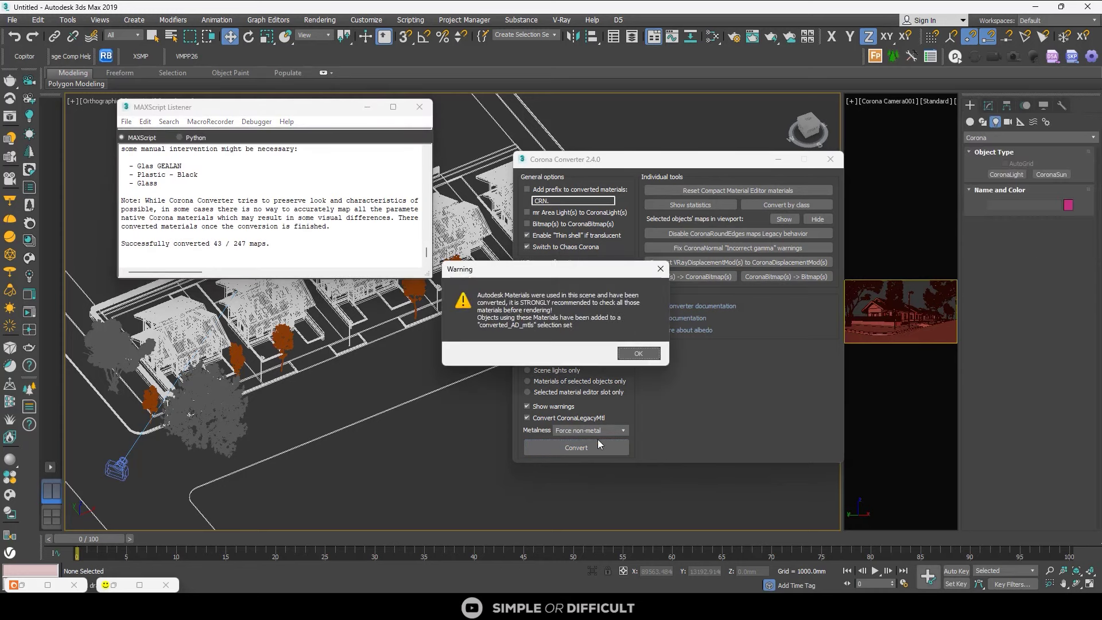
{"action": "left_click", "coordinate": [639, 355]}
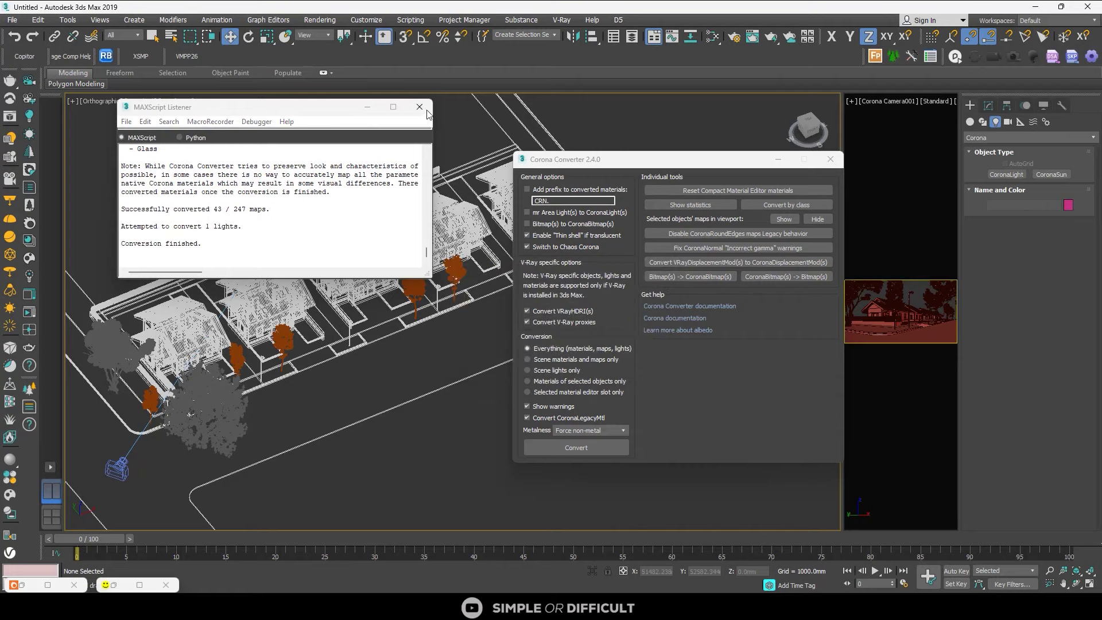
{"action": "left_click", "coordinate": [420, 106]}
{"action": "left_click", "coordinate": [831, 159]}
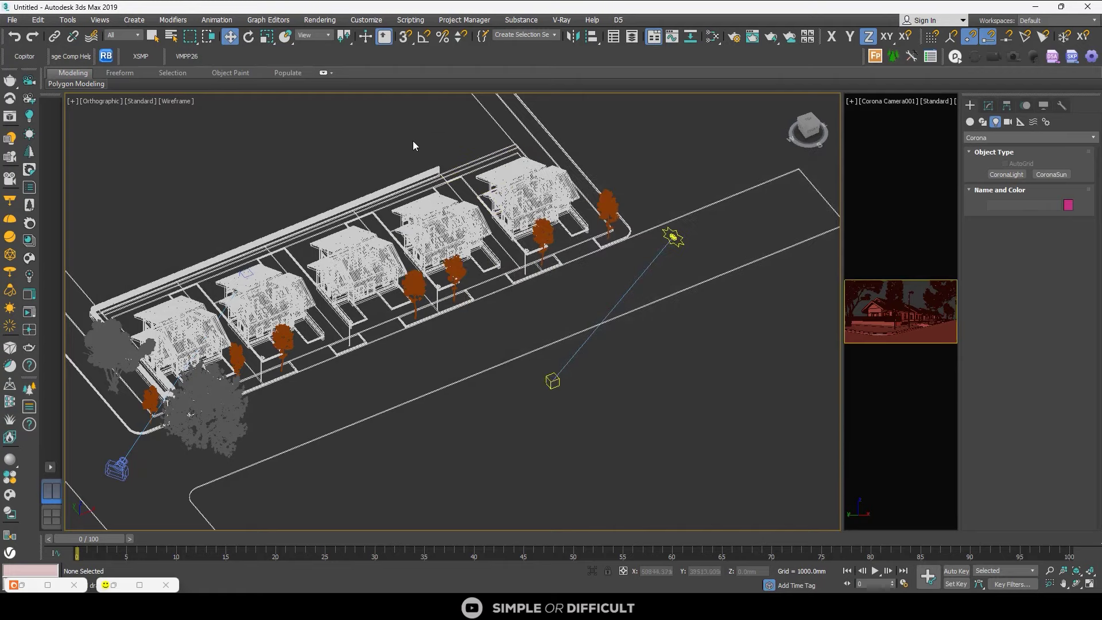
- Rerun the interactive render to check the converted materials, stop it and reduce the frame buffer to a floating window
{"action": "left_click", "coordinate": [139, 584]}
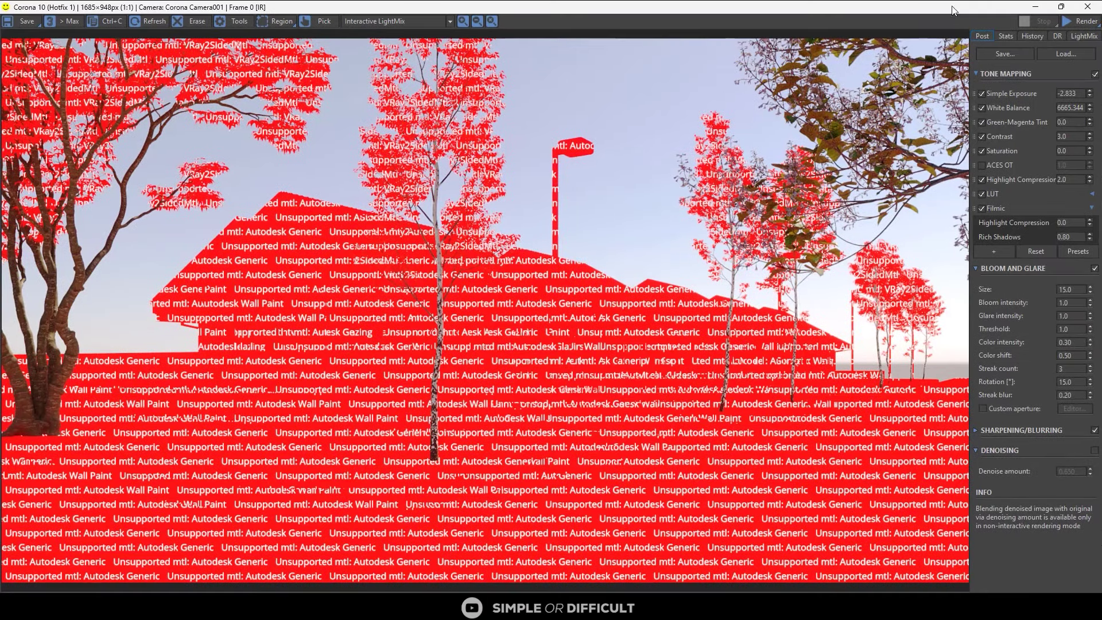
{"action": "left_click", "coordinate": [1083, 21]}
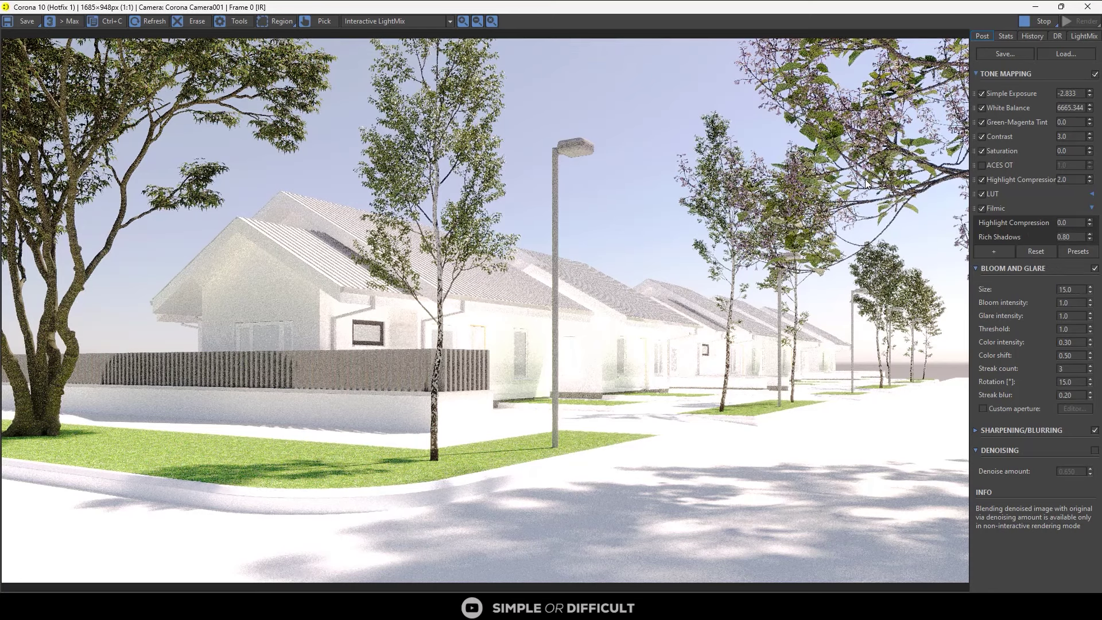
{"action": "left_click", "coordinate": [1033, 20]}
{"action": "left_click_drag", "start_coordinate": [1015, 9], "coordinate": [984, 87]}
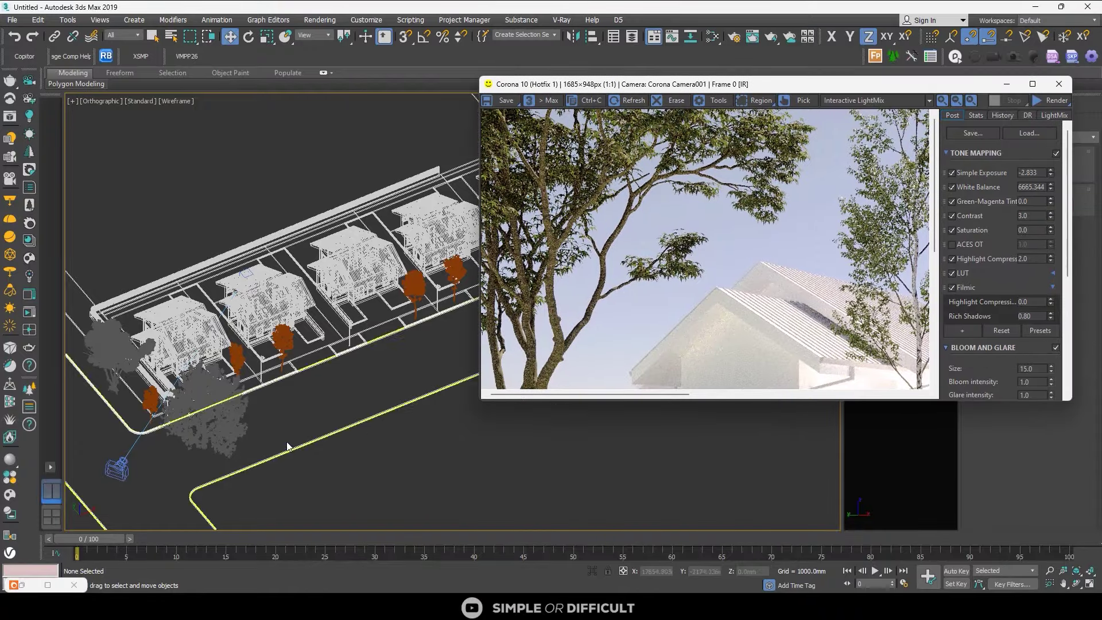
- Switch the orthographic viewport to Clay shading with edged faces and select the road surface in front of the houses
{"action": "scroll", "coordinate": [301, 421], "scroll_direction": "down", "scroll_amount": 2}
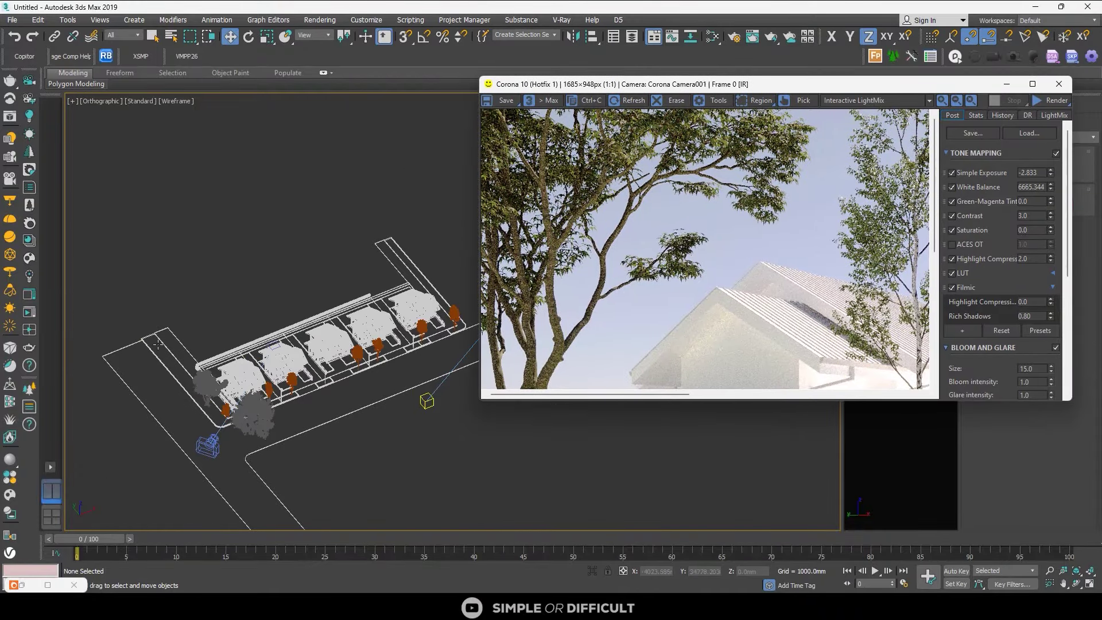
{"action": "left_click", "coordinate": [175, 101]}
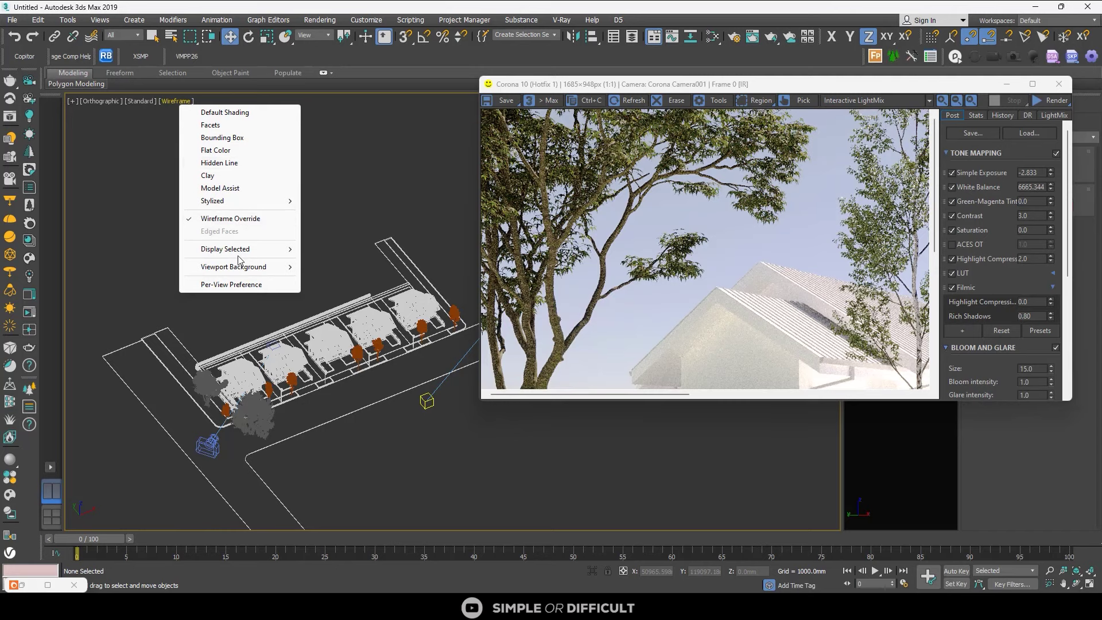
{"action": "left_click", "coordinate": [218, 177]}
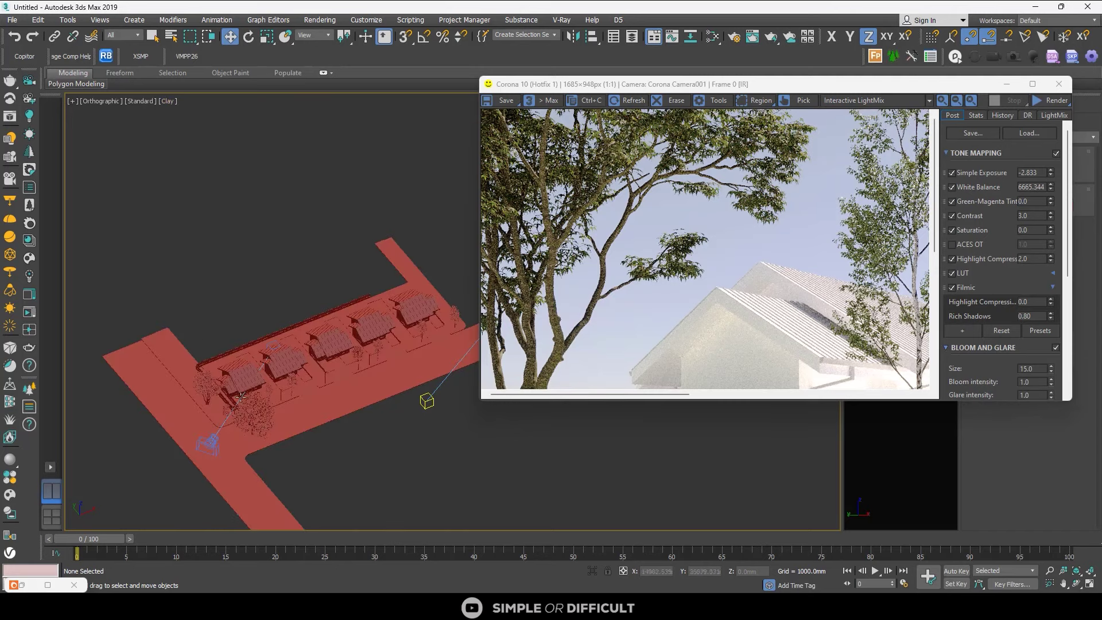
{"action": "scroll", "coordinate": [240, 396], "scroll_direction": "up", "scroll_amount": 8}
{"action": "scroll", "coordinate": [228, 446], "scroll_direction": "down", "scroll_amount": 10}
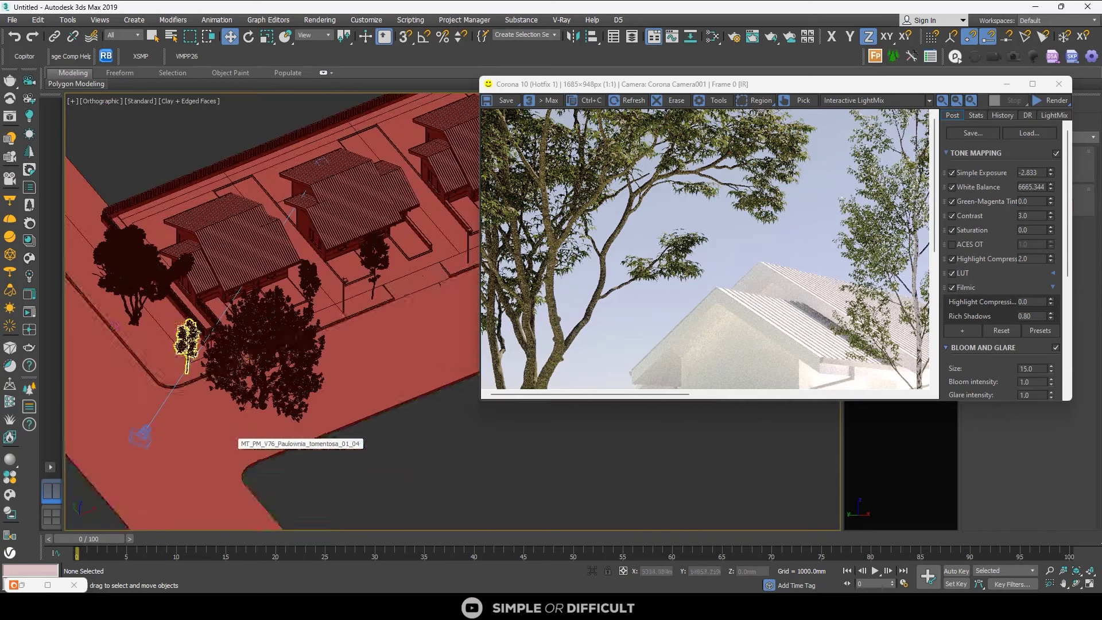
{"action": "left_click", "coordinate": [188, 406]}
{"action": "key", "text": "F4"}
{"action": "scroll", "coordinate": [190, 405], "scroll_direction": "down", "scroll_amount": 2}
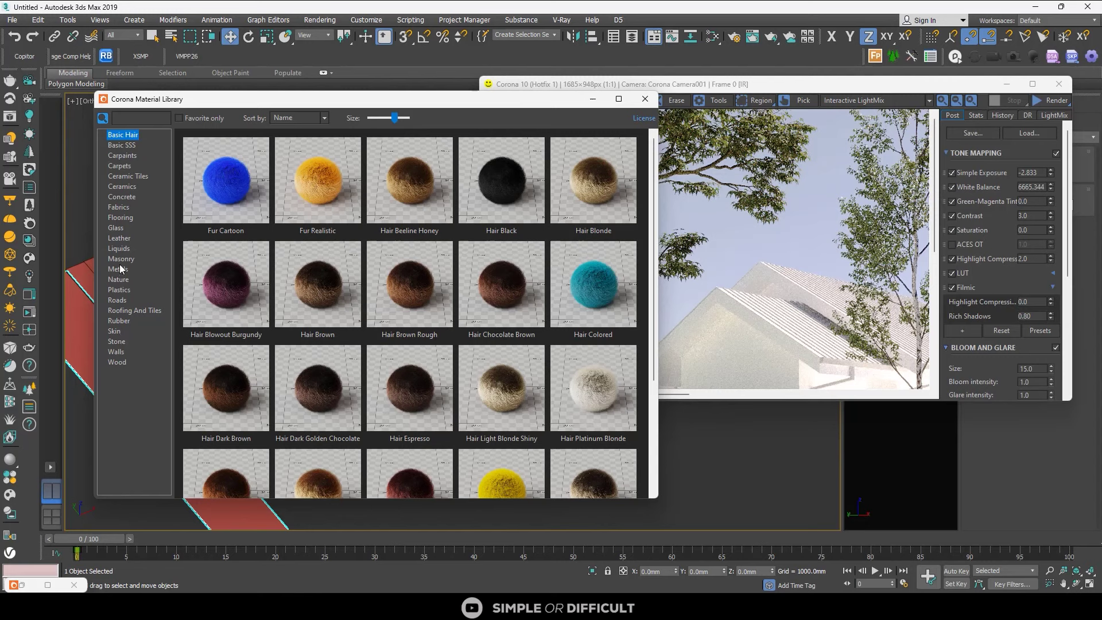
- Assign Sidewalk Cobblestone Dry from the Roads category of the Corona Material Library to the selected road, and close the library
{"action": "left_click", "coordinate": [118, 300]}
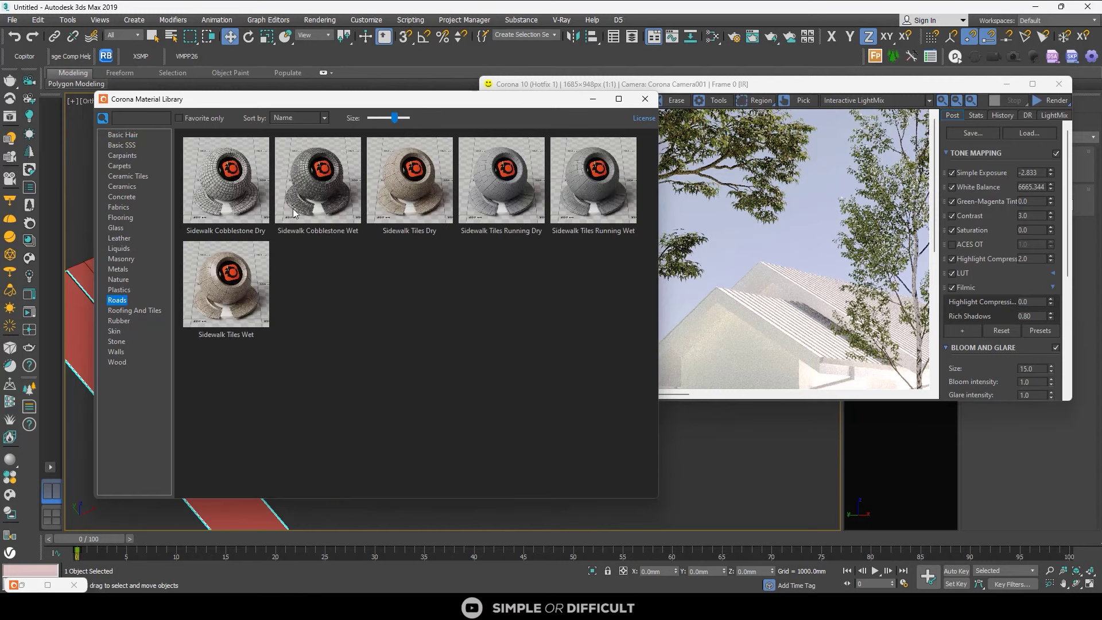
{"action": "right_click", "coordinate": [254, 193]}
{"action": "left_click", "coordinate": [339, 222]}
{"action": "left_click", "coordinate": [646, 100]}
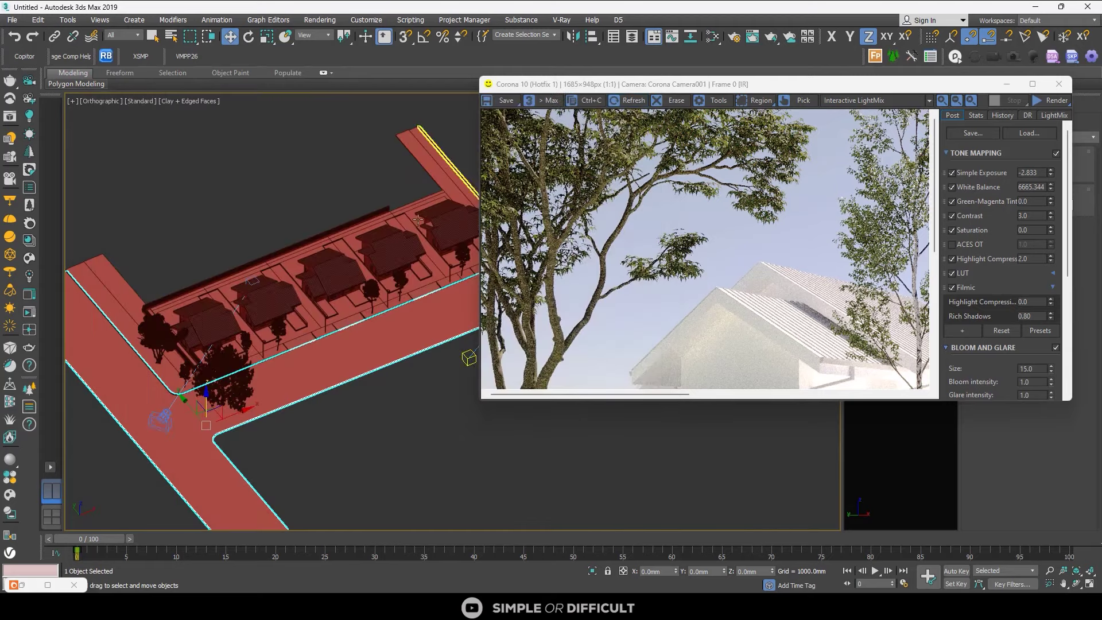
- Start the interactive render in the maximized frame buffer, shrink it to a floating window and inspect the road's new texture
{"action": "scroll", "coordinate": [235, 339], "scroll_direction": "up", "scroll_amount": 5}
{"action": "scroll", "coordinate": [287, 304], "scroll_direction": "down", "scroll_amount": 3}
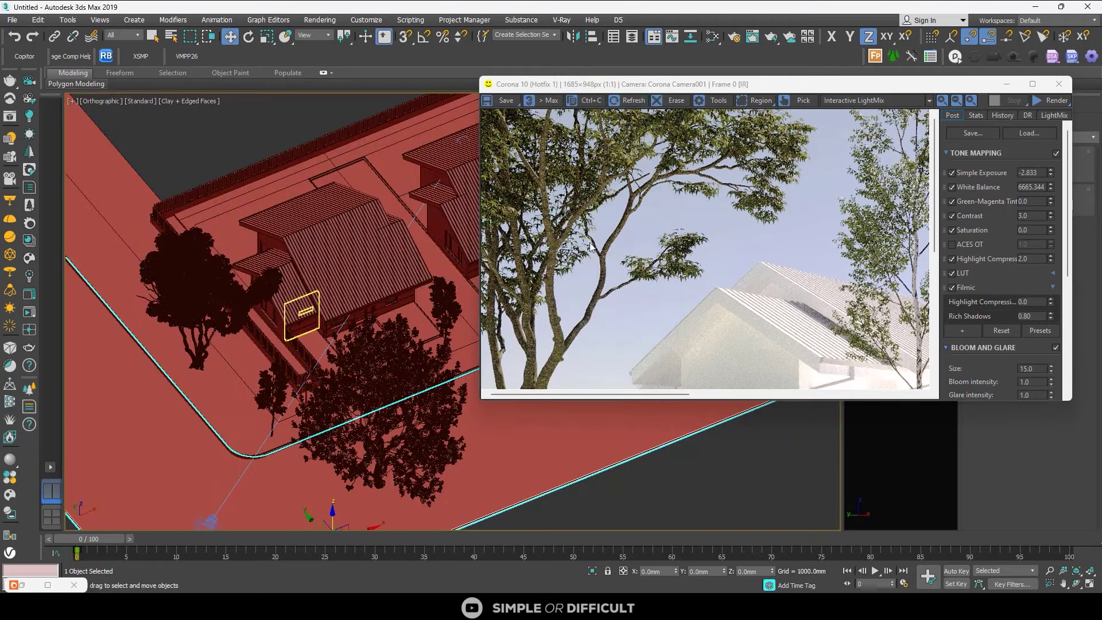
{"action": "left_click", "coordinate": [1033, 85]}
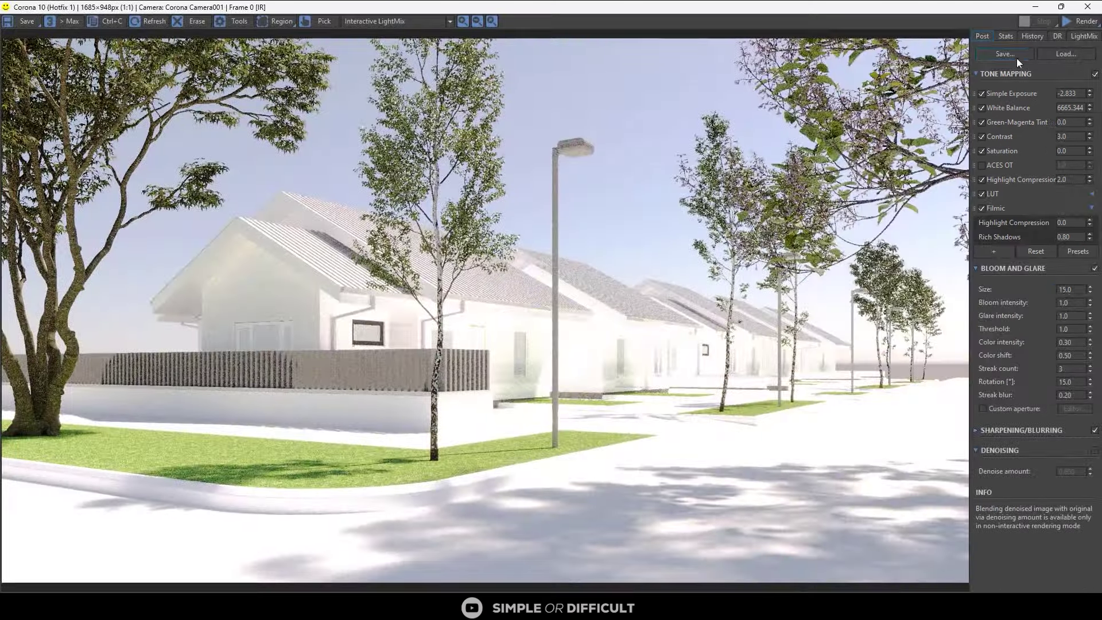
{"action": "left_click", "coordinate": [1097, 24]}
{"action": "left_click", "coordinate": [1082, 36]}
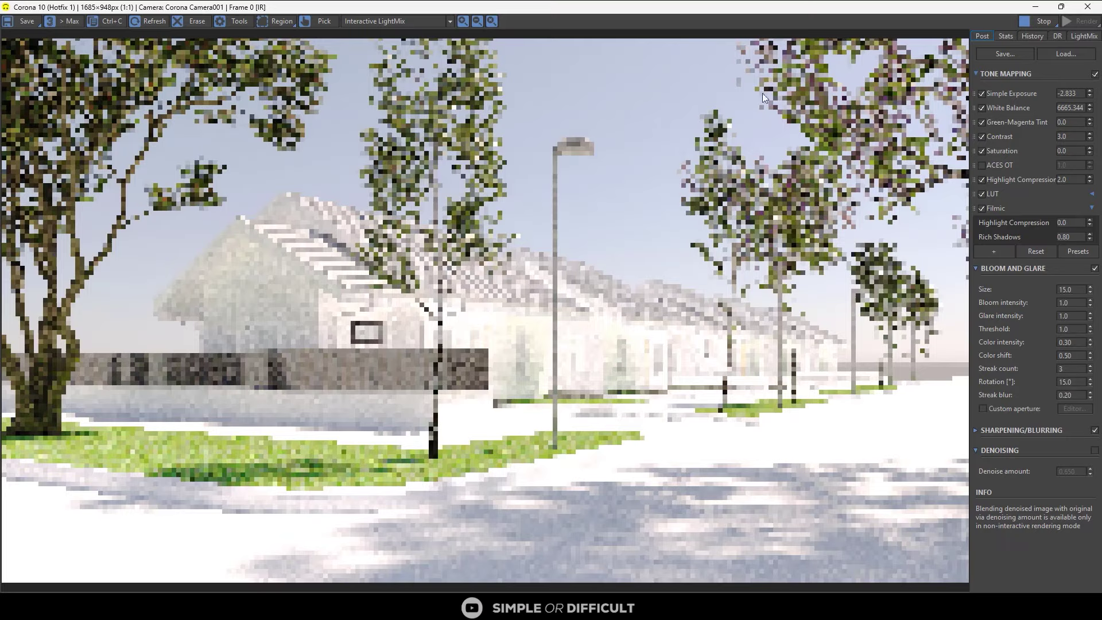
{"action": "scroll", "coordinate": [243, 522], "scroll_direction": "up", "scroll_amount": 2}
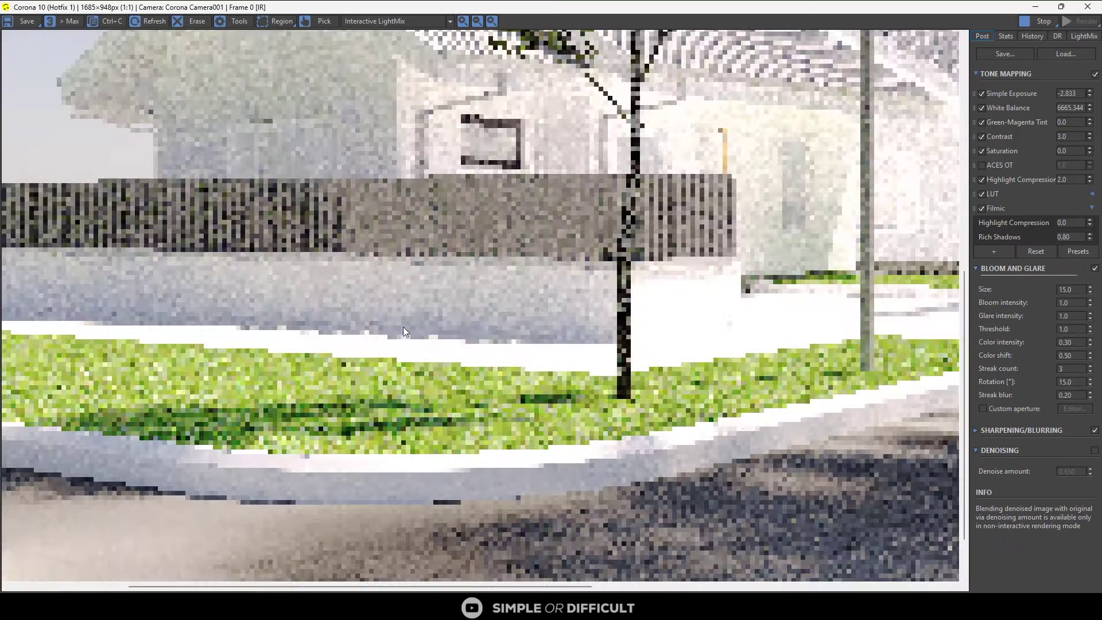
{"action": "scroll", "coordinate": [403, 328], "scroll_direction": "down", "scroll_amount": 1}
{"action": "left_click_drag", "start_coordinate": [886, 7], "coordinate": [629, 115]}
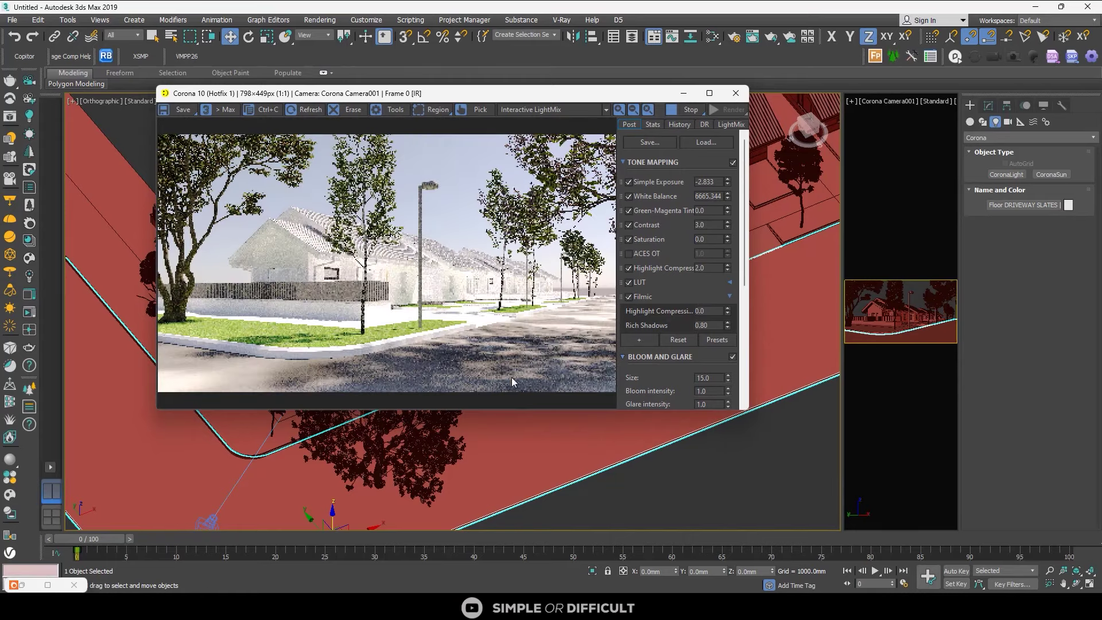
{"action": "scroll", "coordinate": [513, 377], "scroll_direction": "up", "scroll_amount": 3}
{"action": "scroll", "coordinate": [460, 318], "scroll_direction": "down", "scroll_amount": 3}
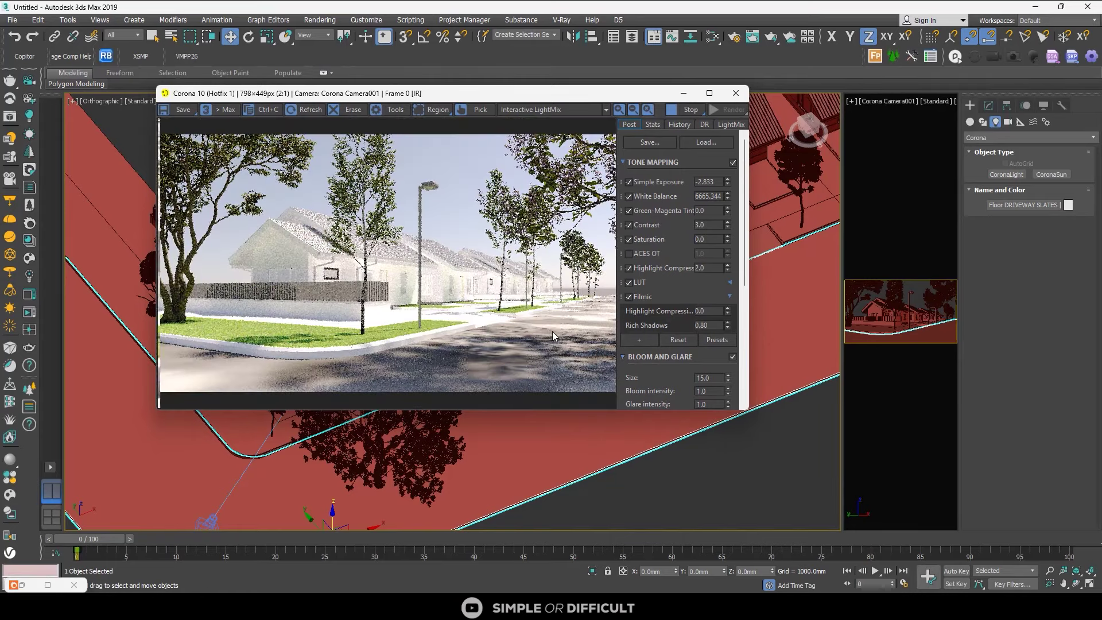
{"action": "scroll", "coordinate": [552, 332], "scroll_direction": "up", "scroll_amount": 1}
{"action": "scroll", "coordinate": [512, 322], "scroll_direction": "down", "scroll_amount": 1}
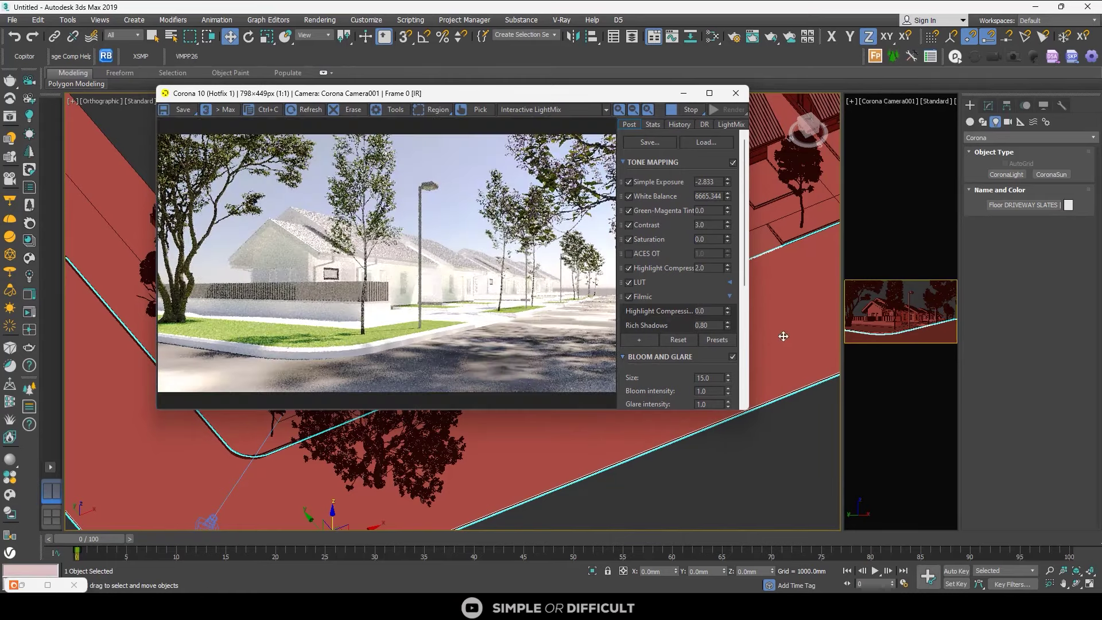
- Add a UVW Map modifier to the road and set its mapping type to Box
{"action": "left_click", "coordinate": [988, 106]}
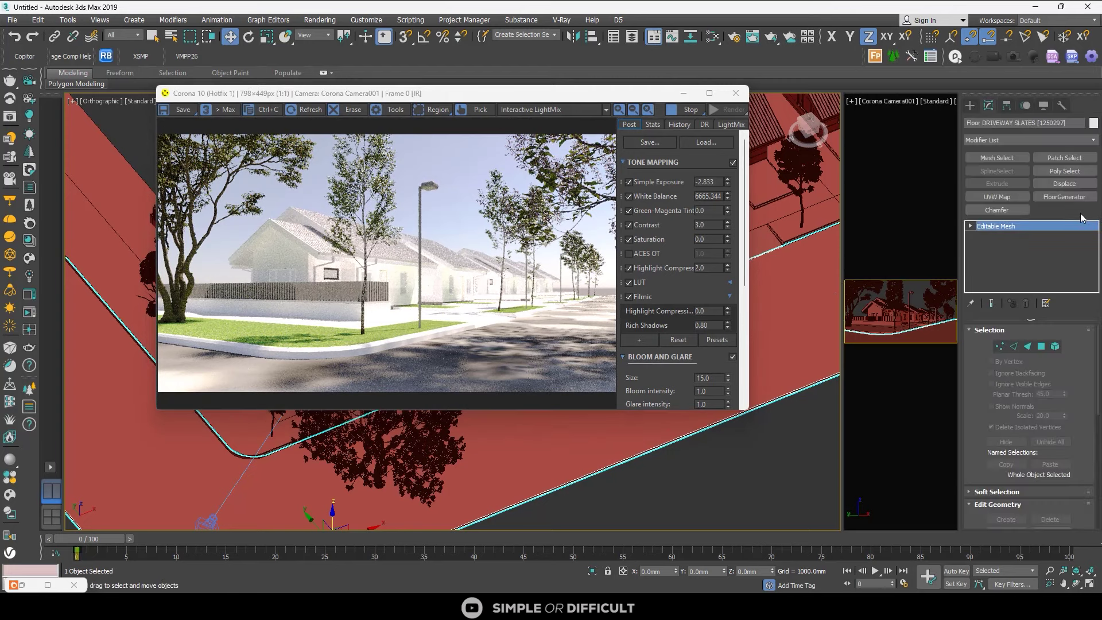
{"action": "left_click", "coordinate": [998, 197]}
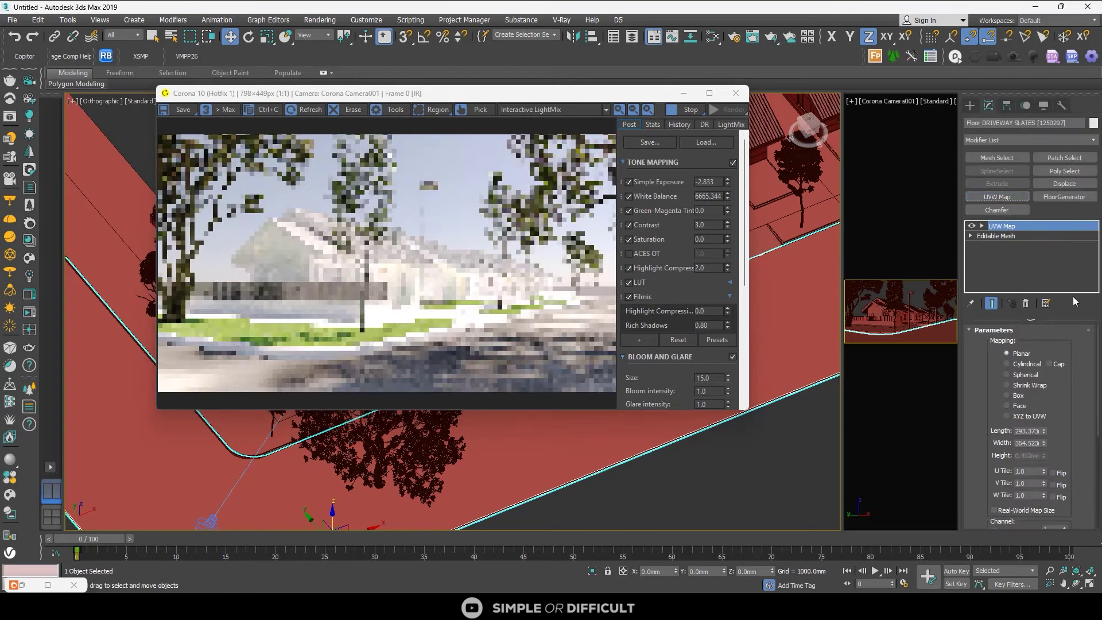
{"action": "left_click", "coordinate": [1020, 396]}
- Set the road's UVW mapping length, width and height to 0.005 mm each, and move the frame buffer clear of the houses in the viewport
{"action": "scroll", "coordinate": [1068, 411], "scroll_direction": "down", "scroll_amount": 3}
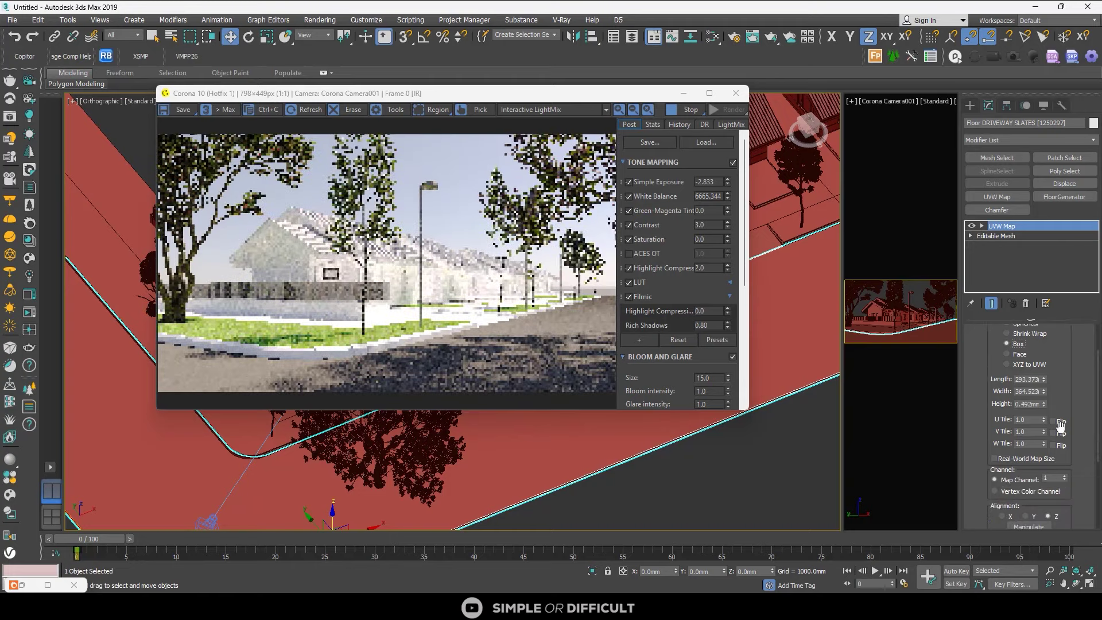
{"action": "double_click", "coordinate": [1031, 380]}
{"action": "type", "text": "0.005"}
{"action": "key", "text": "Return"}
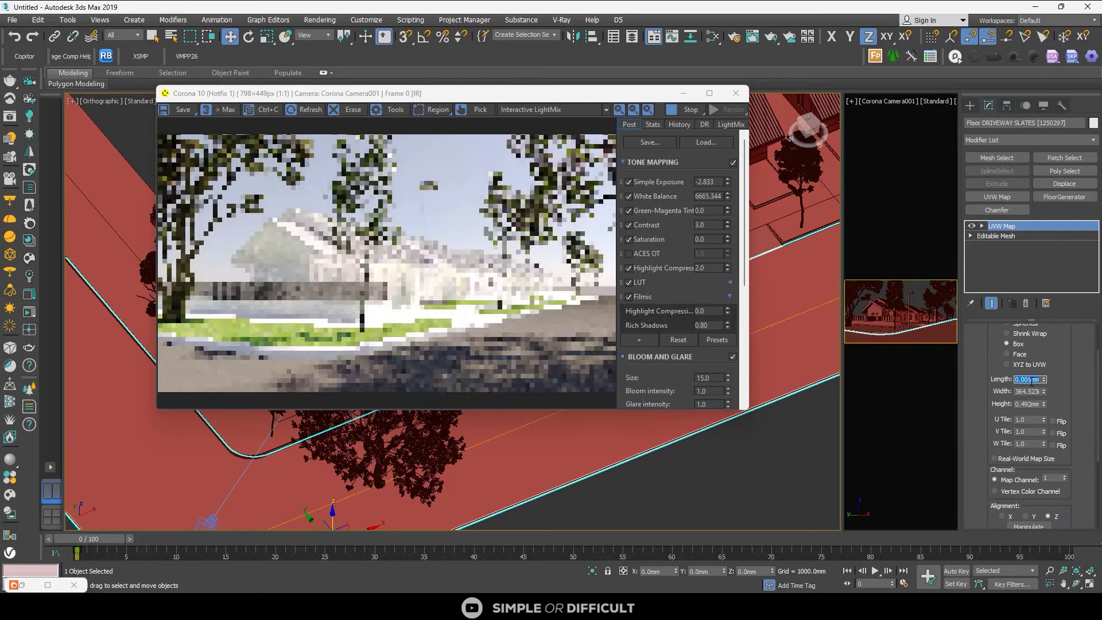
{"action": "double_click", "coordinate": [1031, 391]}
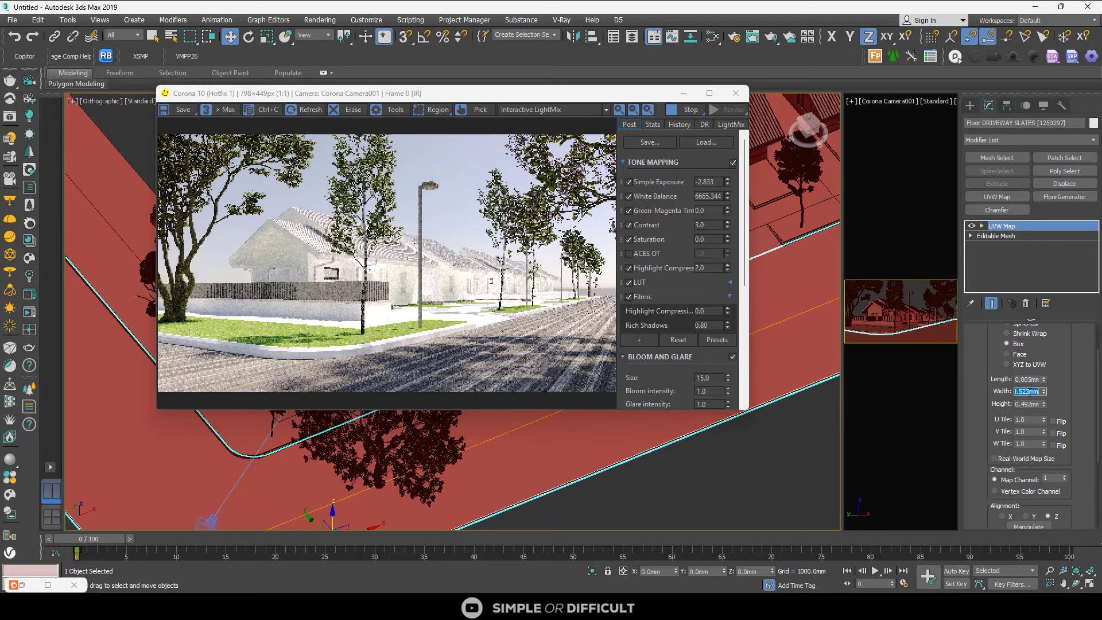
{"action": "type", "text": "0.005"}
{"action": "key", "text": "Return"}
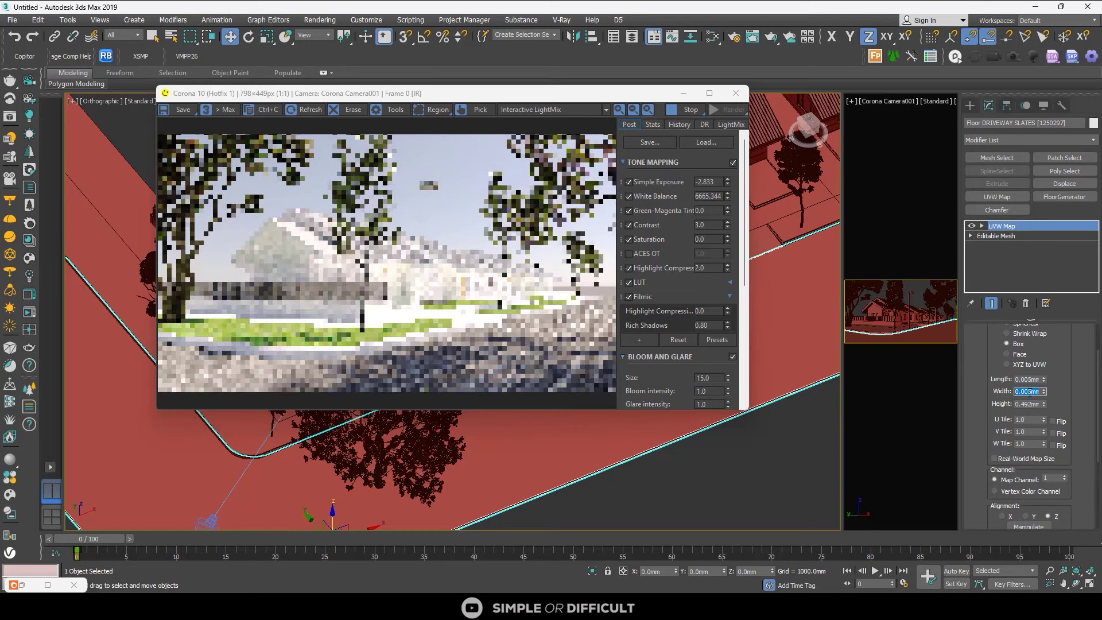
{"action": "double_click", "coordinate": [1033, 404]}
{"action": "type", "text": "0"}
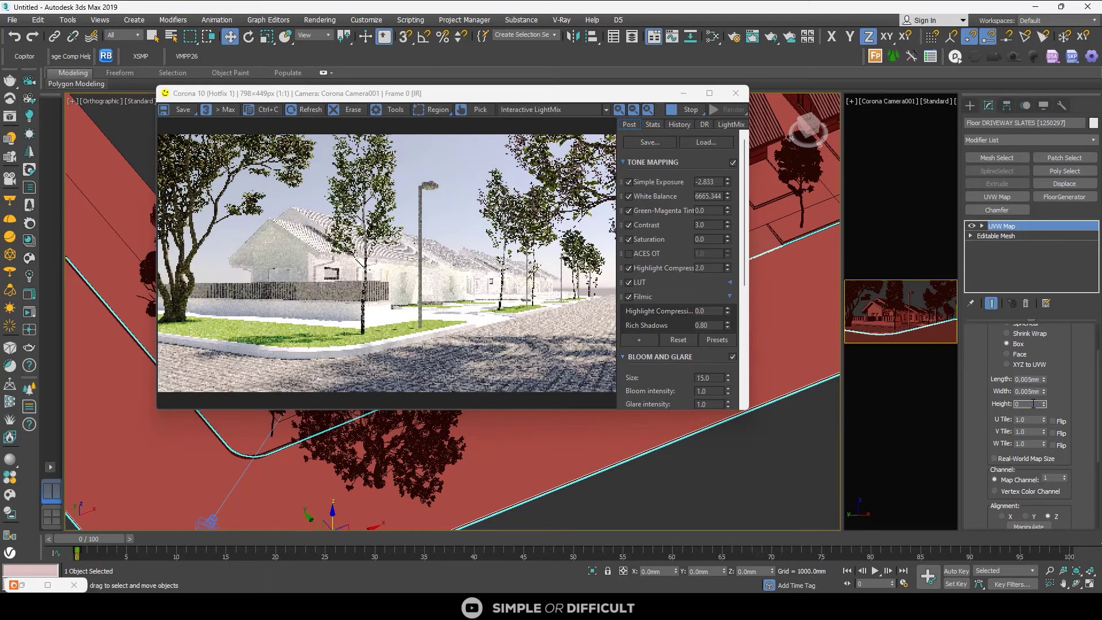
{"action": "type", "text": ".005"}
{"action": "key", "text": "Return"}
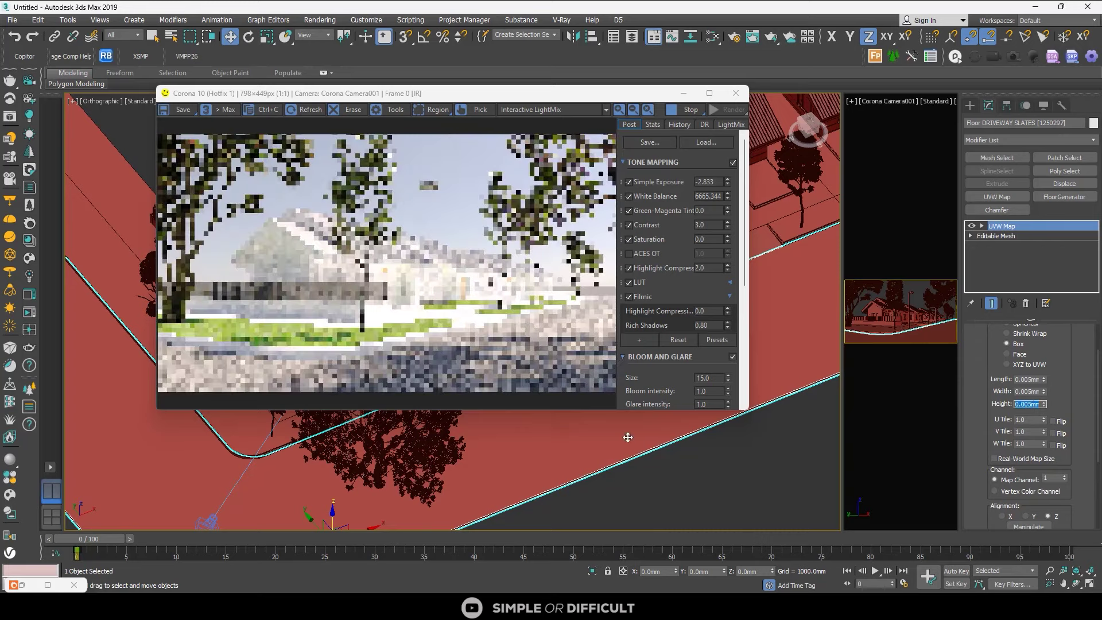
{"action": "left_click_drag", "start_coordinate": [535, 90], "coordinate": [791, 131]}
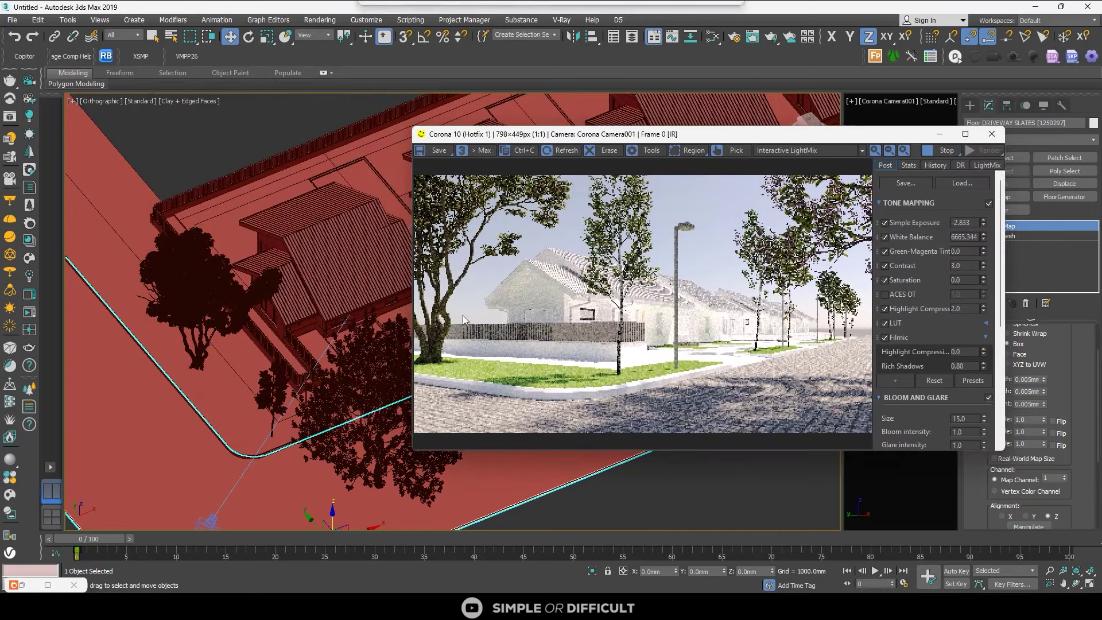
- Select the front grass strip at the street corner and add the following roadside grass strips to the selection
{"action": "left_click", "coordinate": [238, 408]}
{"action": "scroll", "coordinate": [238, 408], "scroll_direction": "down", "scroll_amount": 5}
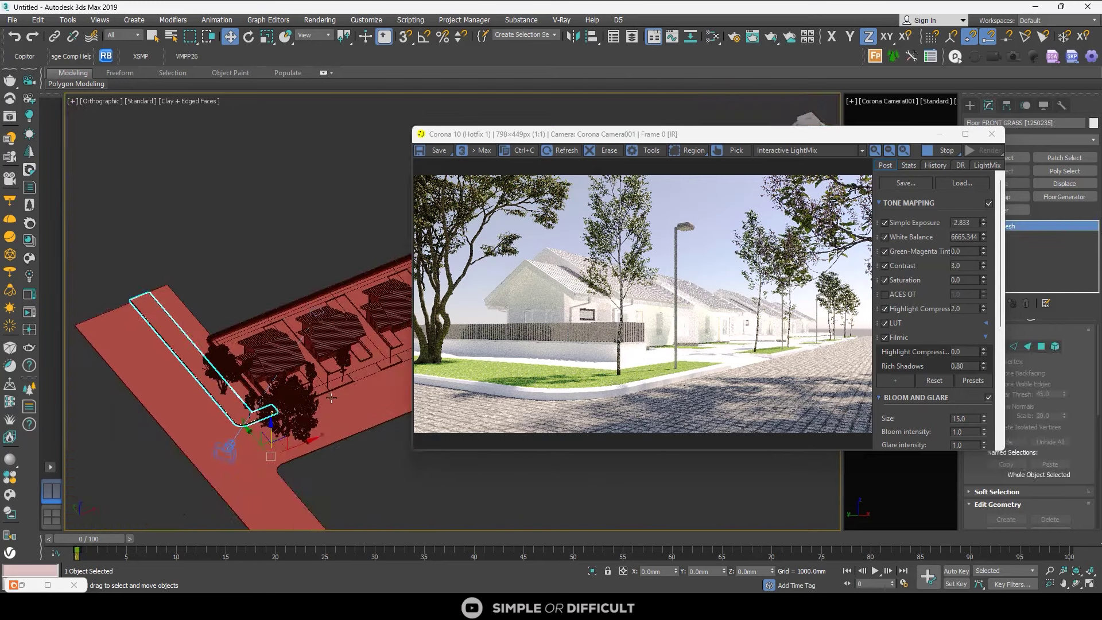
{"action": "scroll", "coordinate": [331, 397], "scroll_direction": "up", "scroll_amount": 5}
{"action": "left_click", "coordinate": [330, 370], "text": "ctrl"}
{"action": "scroll", "coordinate": [341, 367], "scroll_direction": "down", "scroll_amount": 3}
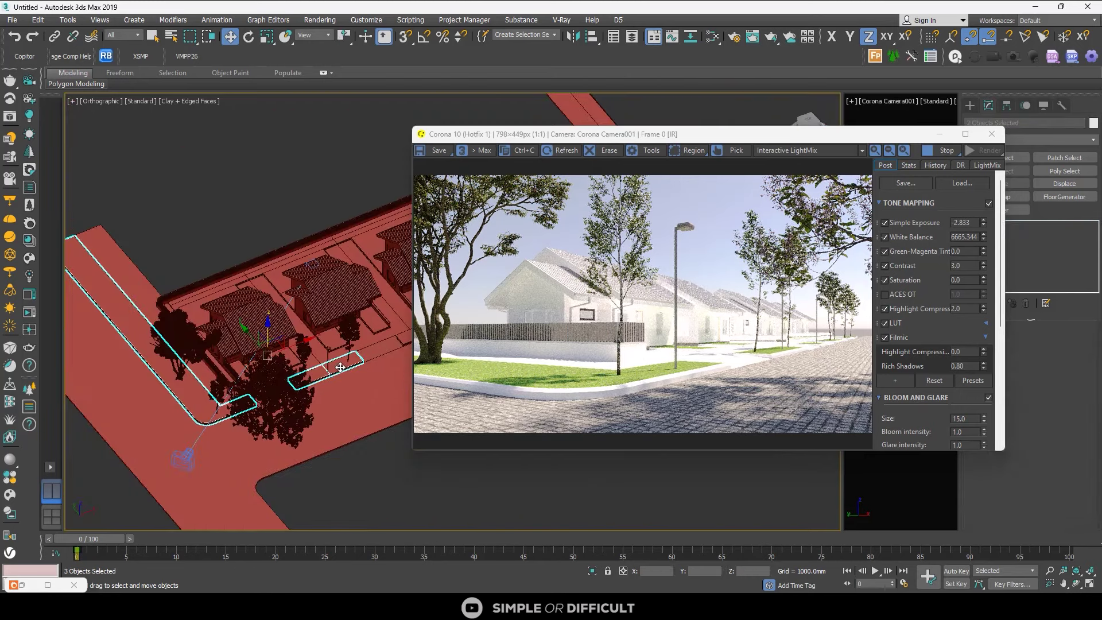
{"action": "middle_click_drag", "start_coordinate": [341, 368], "coordinate": [227, 413]}
{"action": "scroll", "coordinate": [319, 387], "scroll_direction": "up", "scroll_amount": 2}
{"action": "middle_click_drag", "start_coordinate": [318, 386], "coordinate": [128, 344]}
{"action": "scroll", "coordinate": [252, 353], "scroll_direction": "up", "scroll_amount": 2}
{"action": "left_click", "coordinate": [234, 317], "text": "ctrl"}
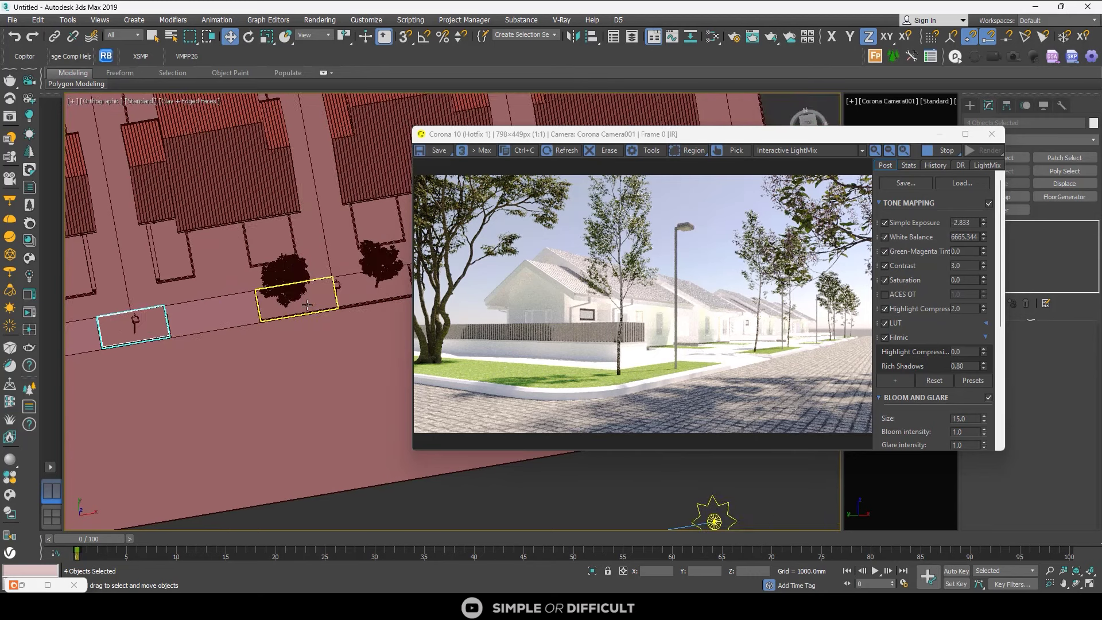
{"action": "left_click", "coordinate": [307, 305], "text": "ctrl"}
- Switch to the Select Object tool and add the remaining roadside grass strips, up to the far corner of the street, to the selection
{"action": "left_click", "coordinate": [153, 37]}
{"action": "scroll", "coordinate": [270, 183], "scroll_direction": "down", "scroll_amount": 4}
{"action": "middle_click_drag", "start_coordinate": [348, 216], "coordinate": [211, 234]}
{"action": "scroll", "coordinate": [212, 234], "scroll_direction": "up", "scroll_amount": 2}
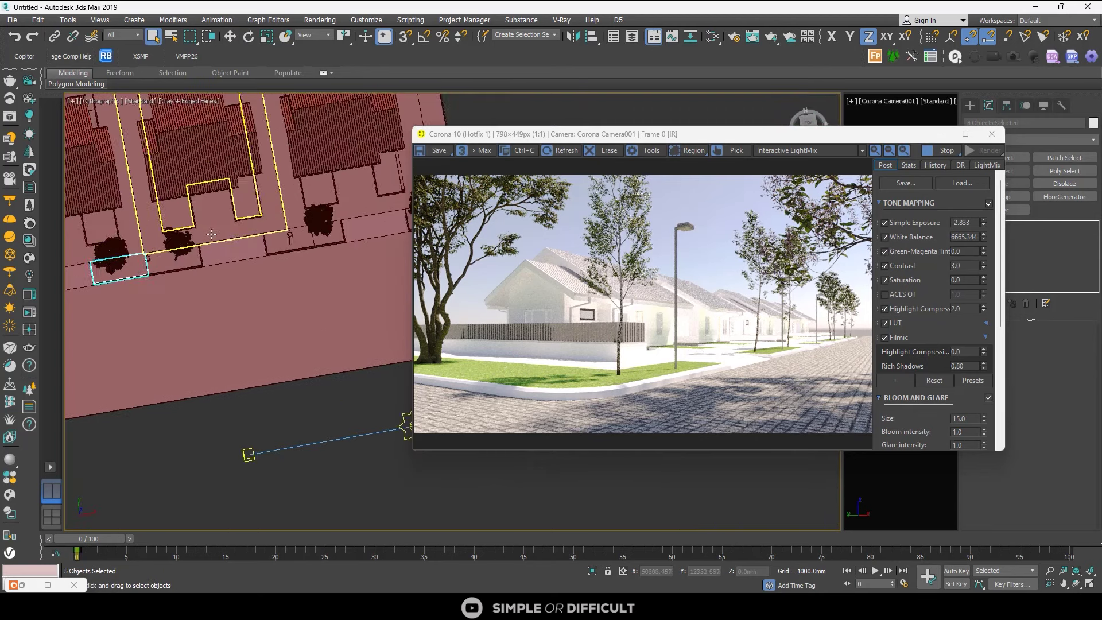
{"action": "scroll", "coordinate": [211, 234], "scroll_direction": "up", "scroll_amount": 2}
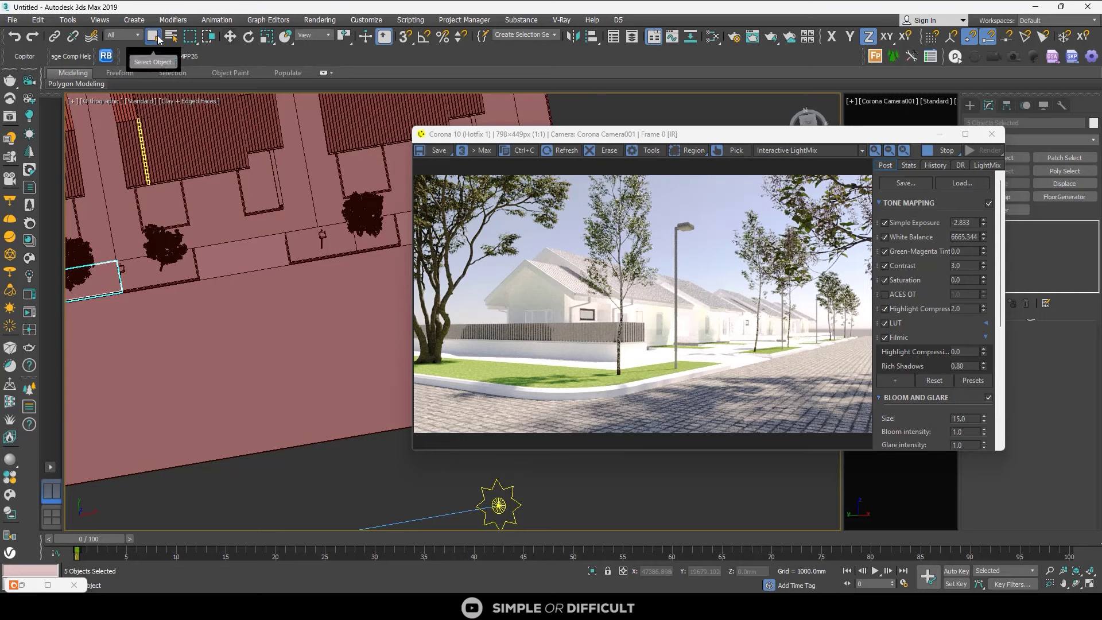
{"action": "left_click", "coordinate": [165, 279], "text": "ctrl"}
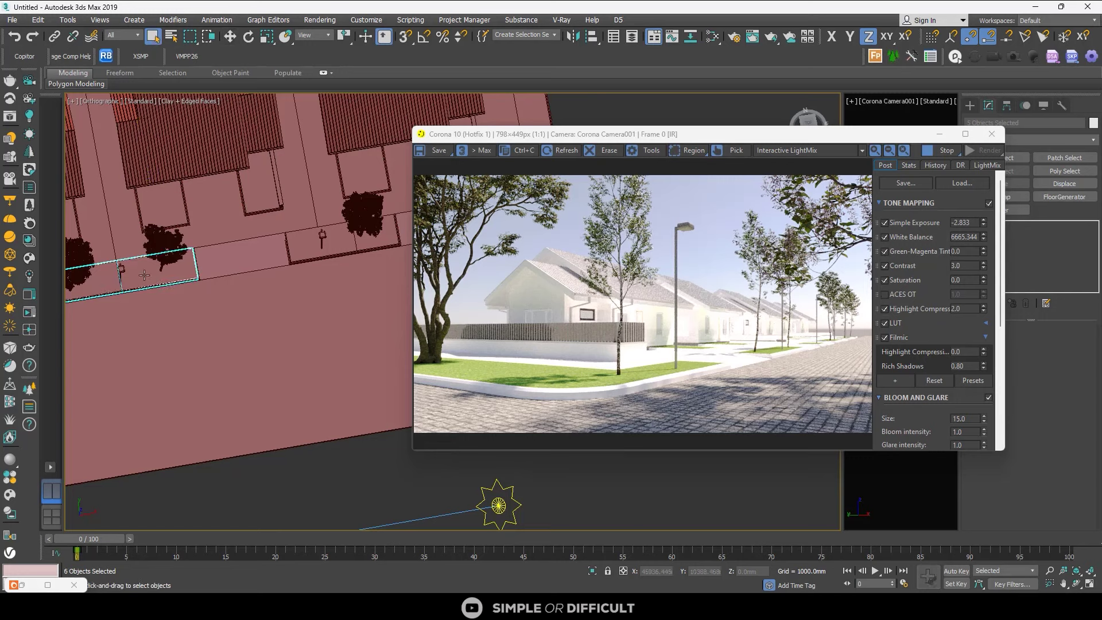
{"action": "left_click", "coordinate": [297, 249], "text": "ctrl"}
{"action": "middle_click_drag", "start_coordinate": [371, 236], "coordinate": [90, 259]}
{"action": "scroll", "coordinate": [306, 241], "scroll_direction": "up", "scroll_amount": 2}
{"action": "left_click", "coordinate": [306, 243], "text": "ctrl"}
{"action": "left_click", "coordinate": [292, 232], "text": "ctrl"}
{"action": "scroll", "coordinate": [329, 232], "scroll_direction": "down", "scroll_amount": 3}
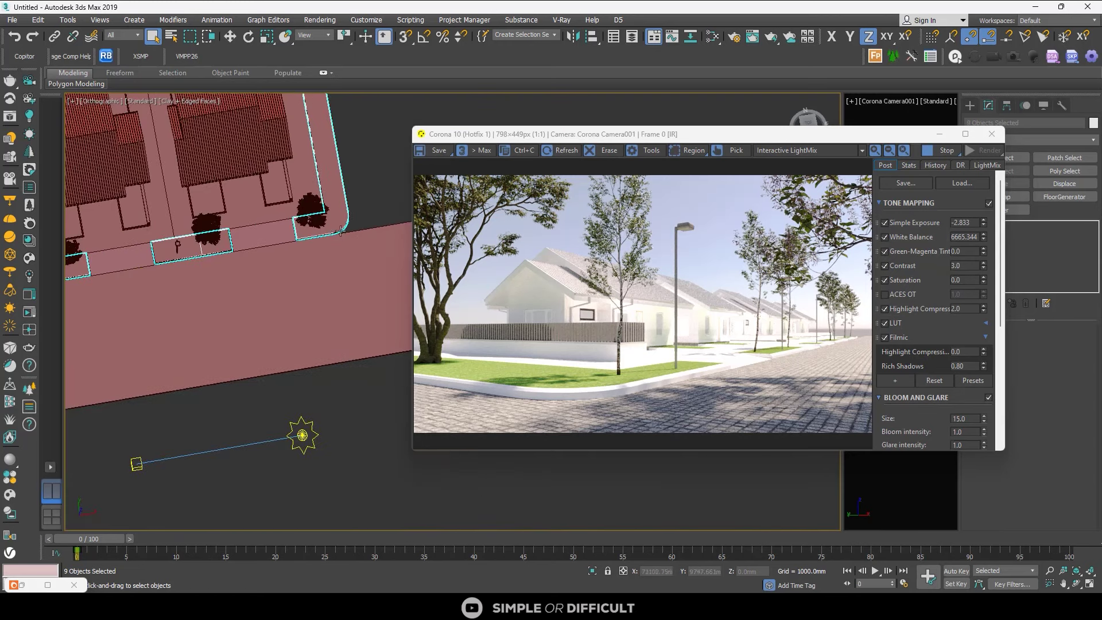
- Assign Soil Garden from the Nature category of the Corona Material Library to the selected grass strips, and minimize the library
{"action": "left_click", "coordinate": [30, 256]}
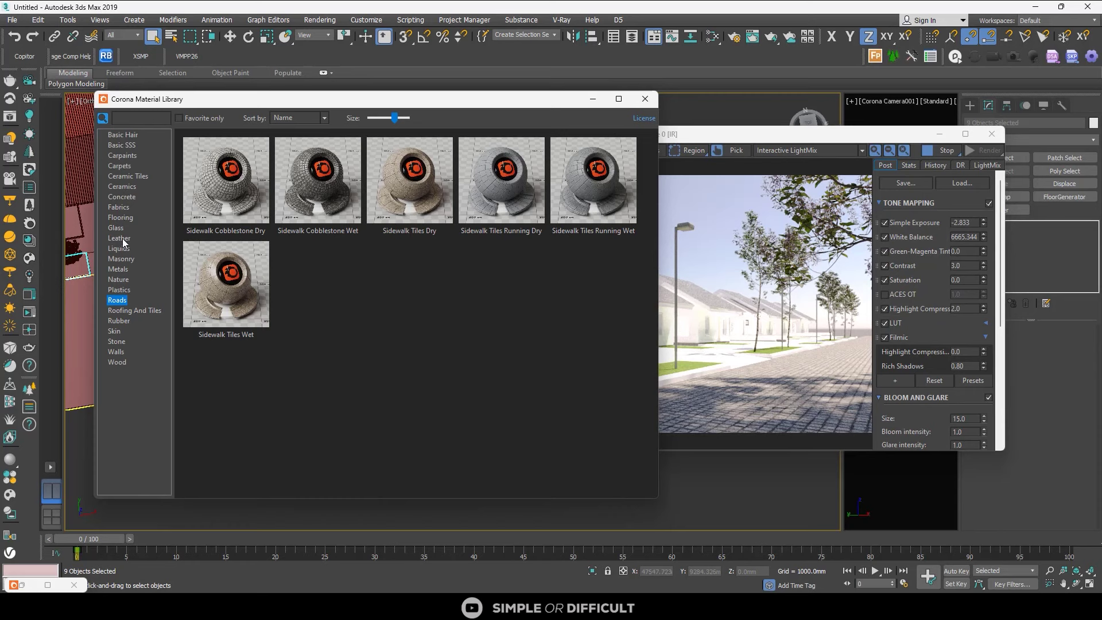
{"action": "left_click", "coordinate": [120, 280]}
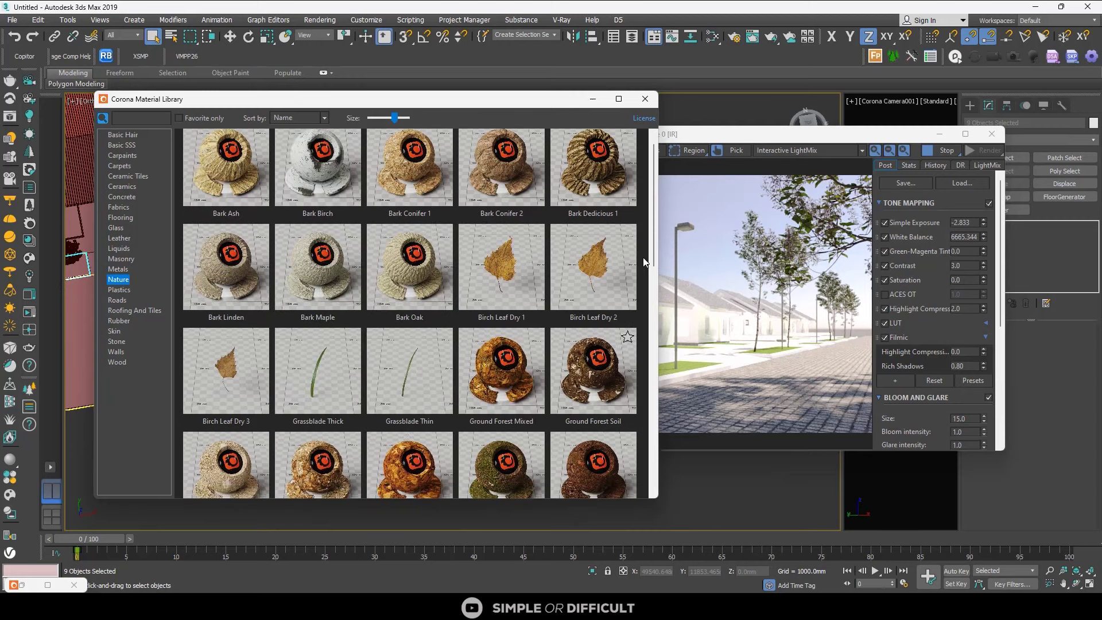
{"action": "scroll", "coordinate": [653, 238], "scroll_direction": "down", "scroll_amount": 1}
{"action": "scroll", "coordinate": [653, 236], "scroll_direction": "down", "scroll_amount": 1}
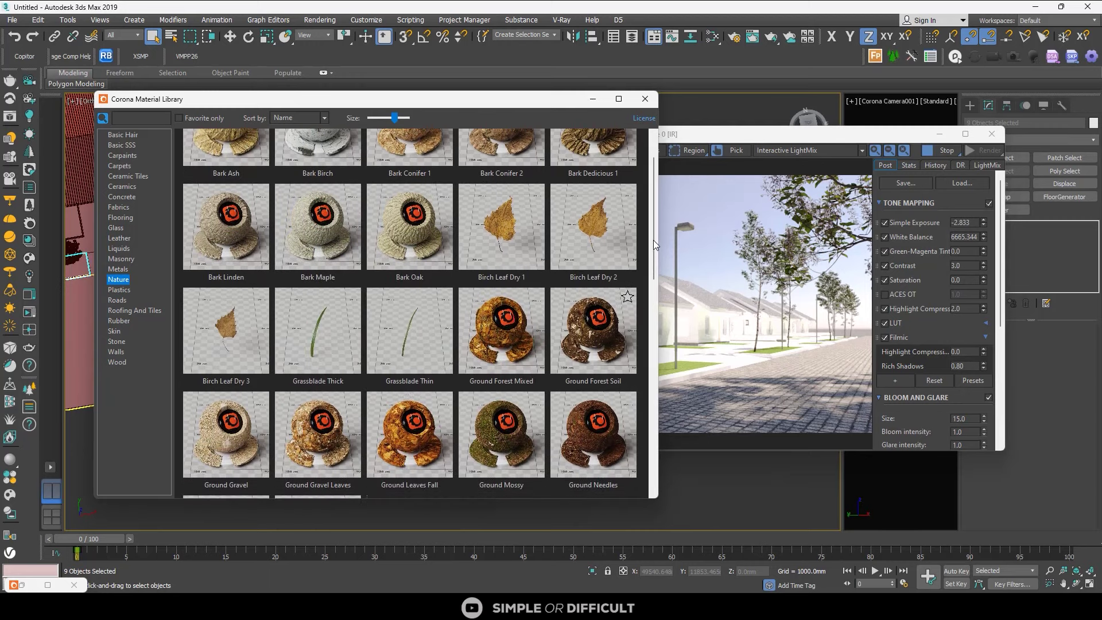
{"action": "scroll", "coordinate": [653, 267], "scroll_direction": "down", "scroll_amount": 4}
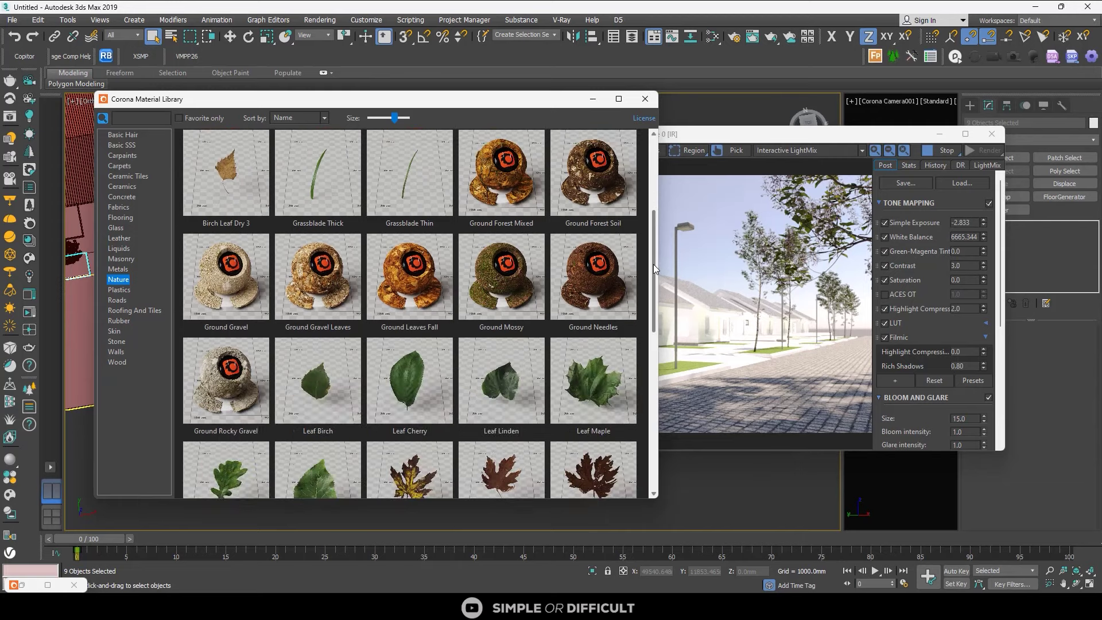
{"action": "scroll", "coordinate": [653, 310], "scroll_direction": "down", "scroll_amount": 6}
{"action": "scroll", "coordinate": [651, 241], "scroll_direction": "up", "scroll_amount": 10}
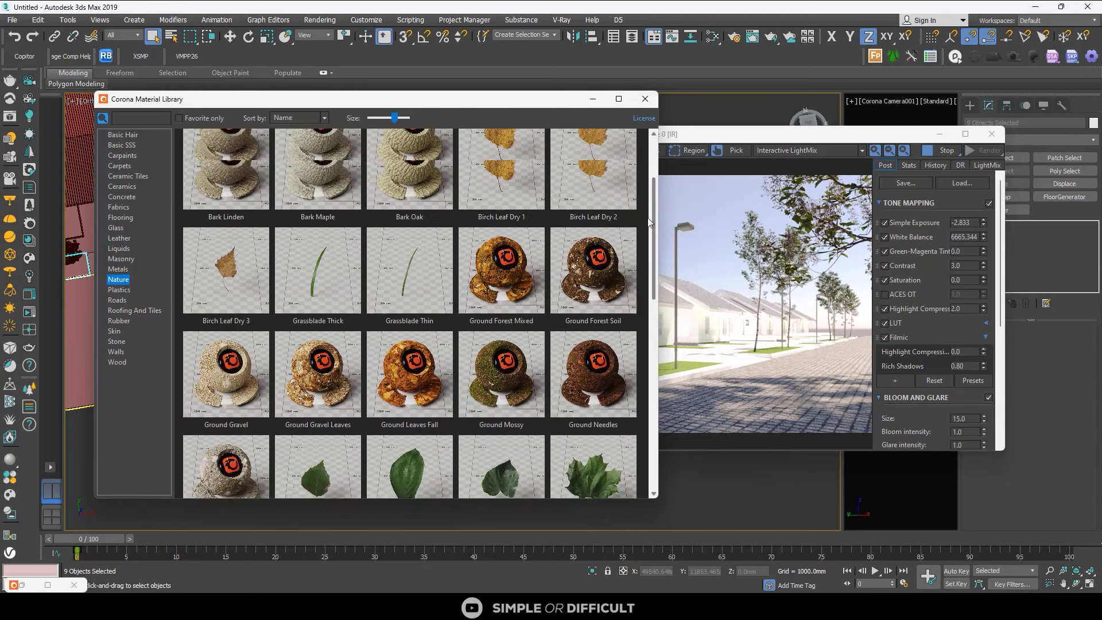
{"action": "scroll", "coordinate": [650, 215], "scroll_direction": "up", "scroll_amount": 2}
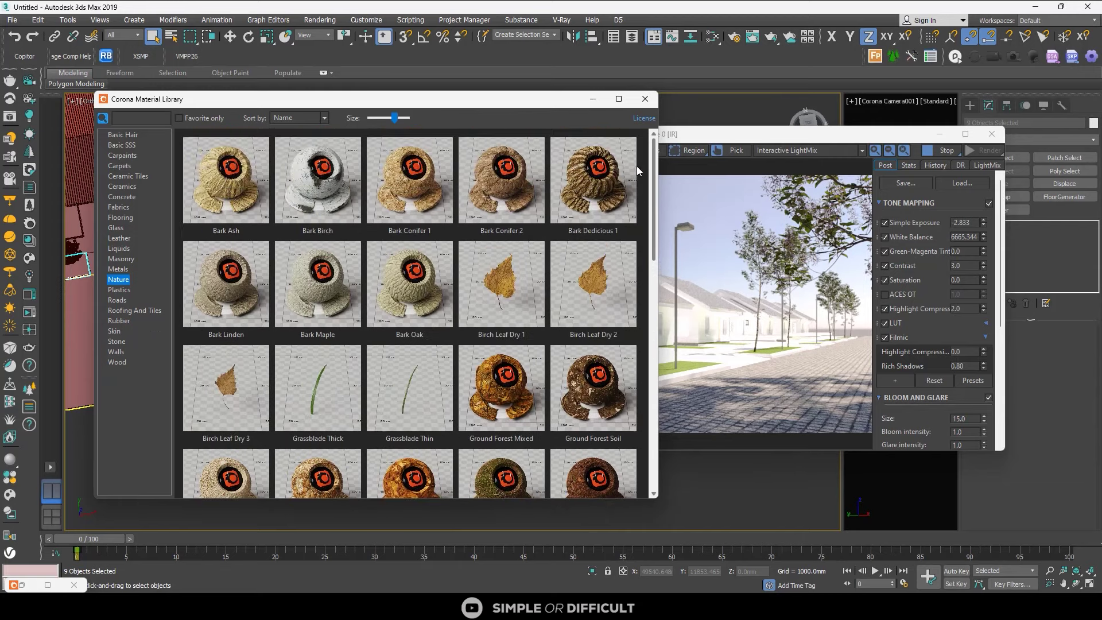
{"action": "scroll", "coordinate": [637, 215], "scroll_direction": "down", "scroll_amount": 10}
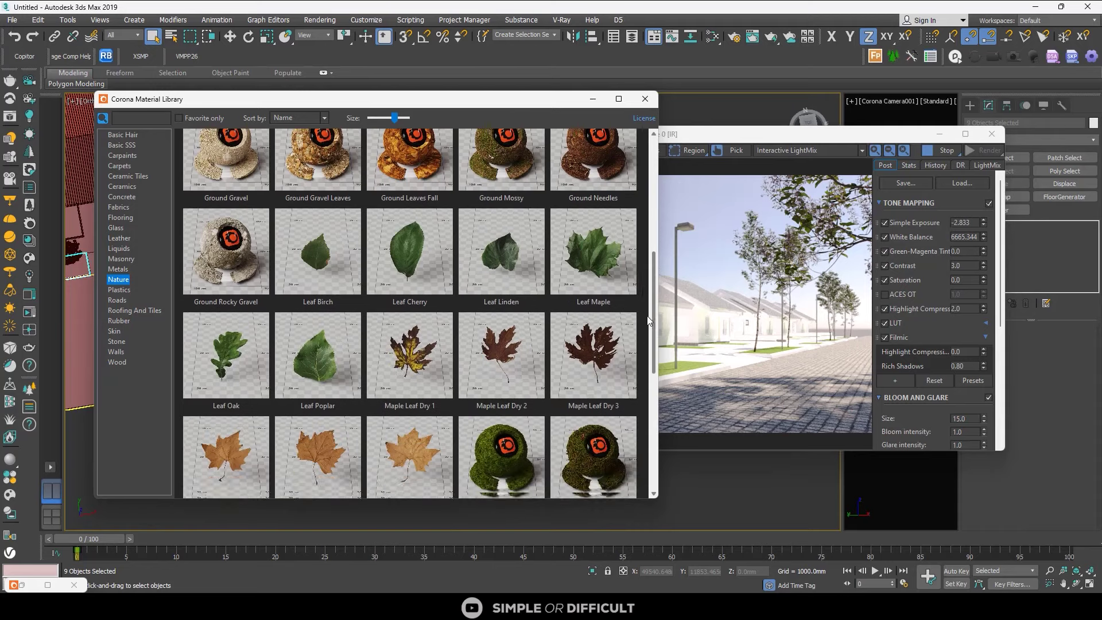
{"action": "scroll", "coordinate": [647, 390], "scroll_direction": "down", "scroll_amount": 2}
{"action": "left_click_drag", "start_coordinate": [646, 400], "coordinate": [646, 427]}
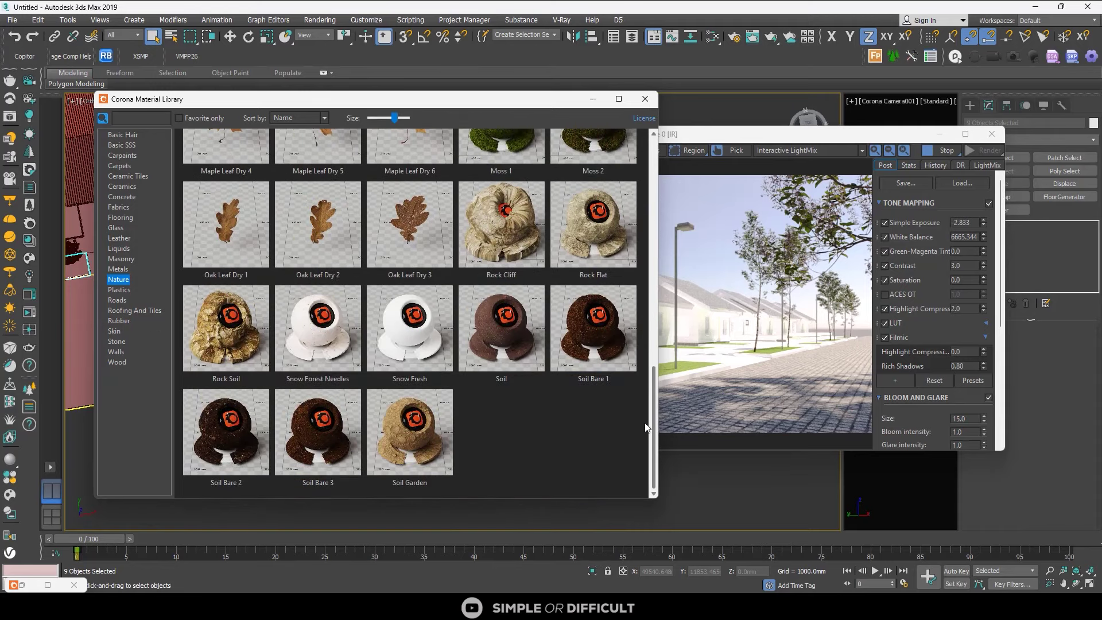
{"action": "right_click", "coordinate": [456, 440]}
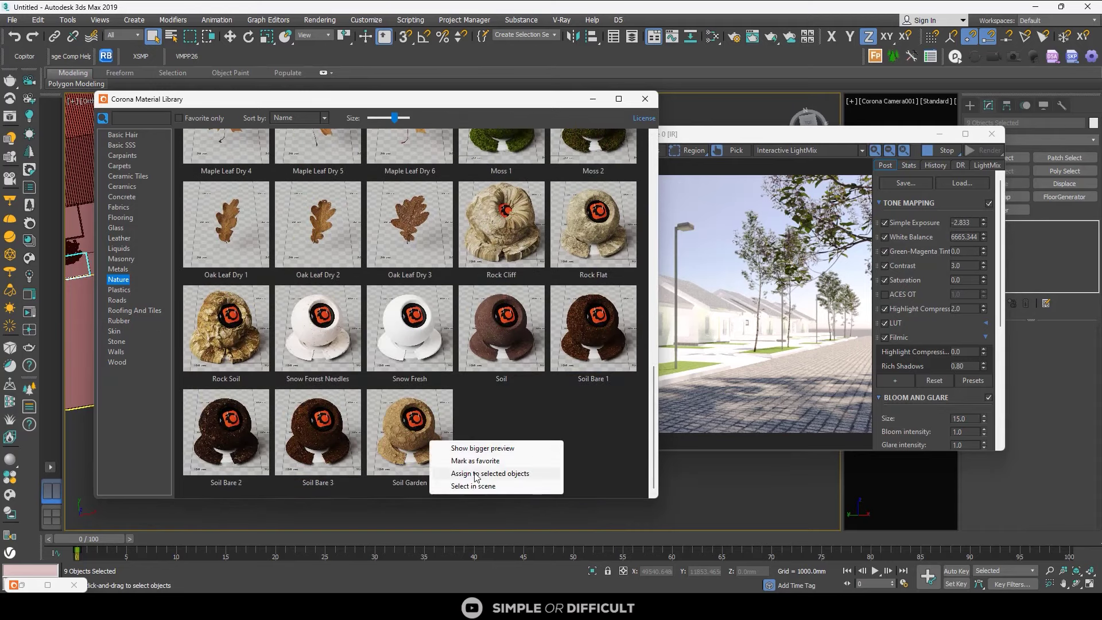
{"action": "left_click", "coordinate": [476, 474]}
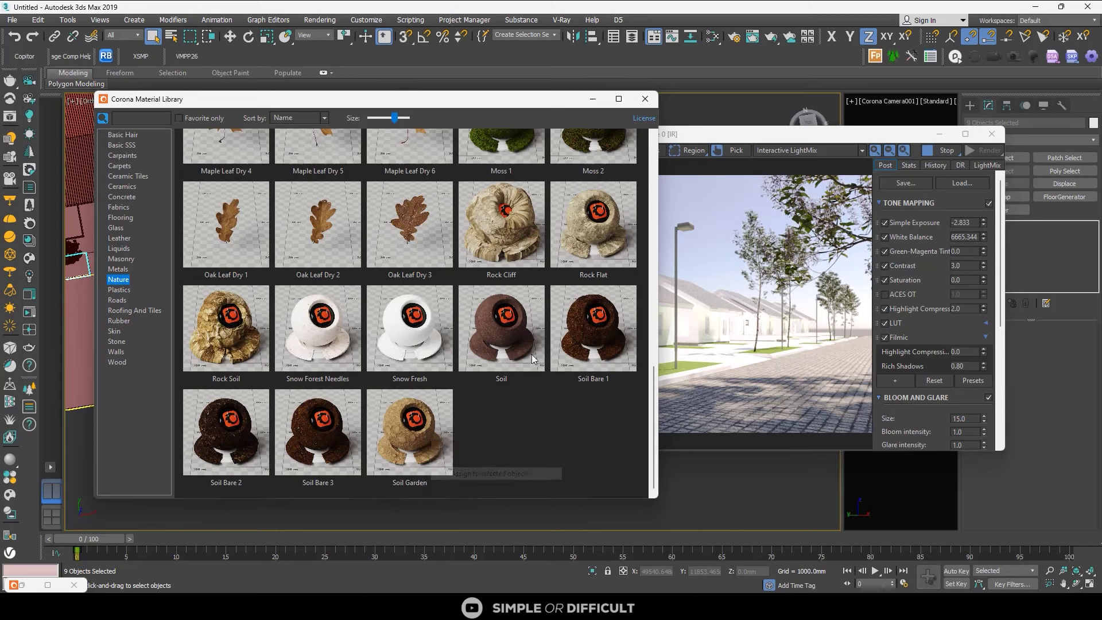
{"action": "left_click", "coordinate": [593, 101]}
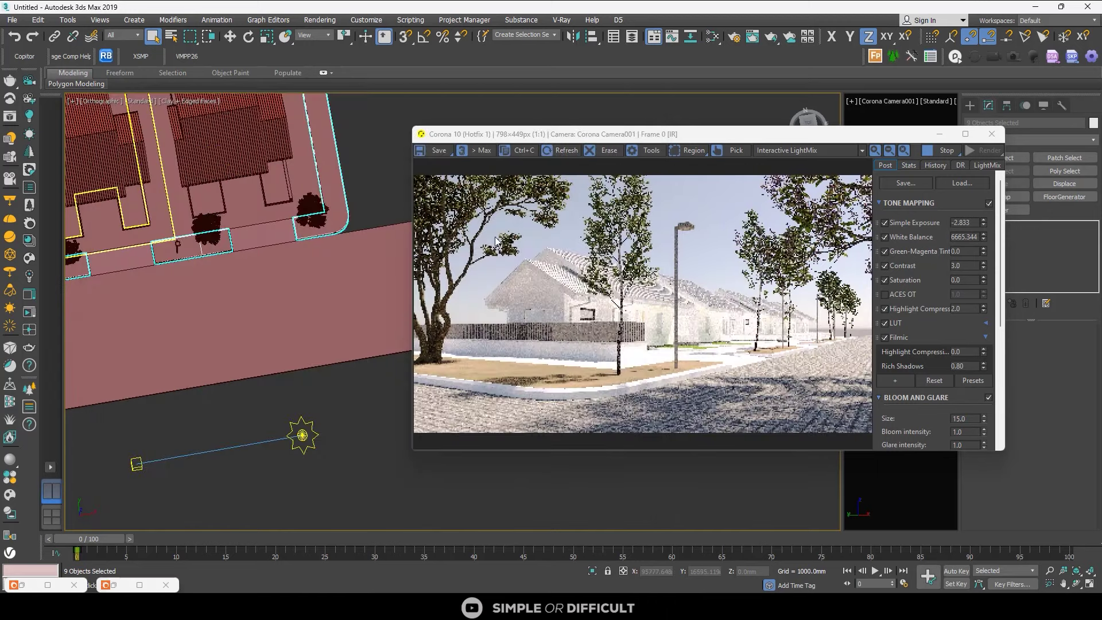
- Select the four grass patches directly in front of two neighbouring houses, starting a new selection
{"action": "scroll", "coordinate": [175, 238], "scroll_direction": "up", "scroll_amount": 6}
{"action": "left_click", "coordinate": [175, 237]}
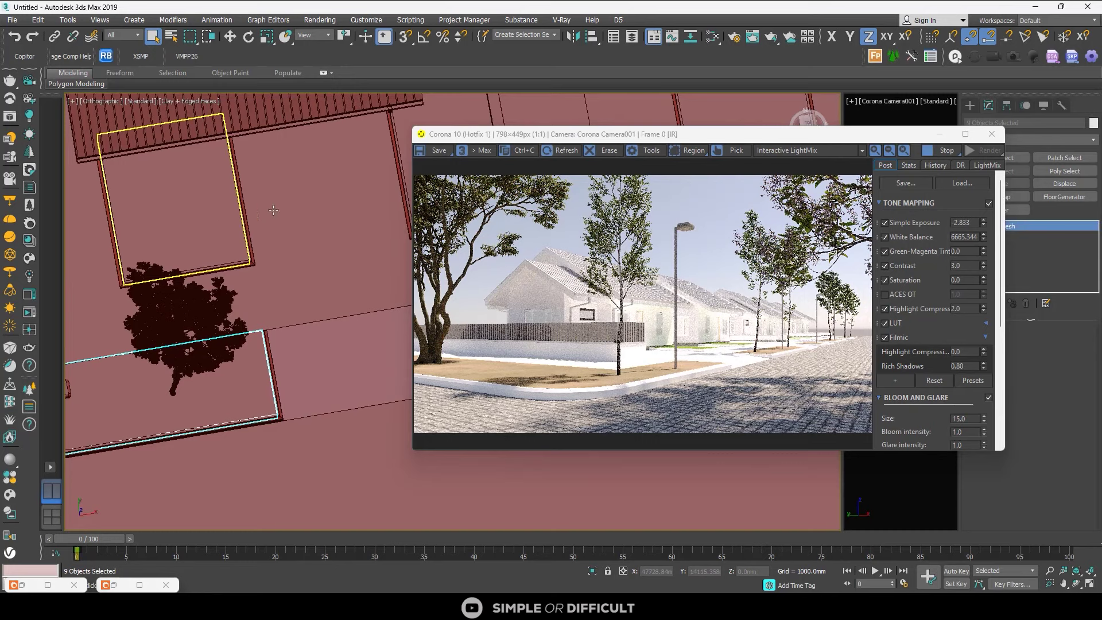
{"action": "scroll", "coordinate": [344, 189], "scroll_direction": "down", "scroll_amount": 2}
{"action": "left_click", "coordinate": [396, 156], "text": "ctrl"}
{"action": "scroll", "coordinate": [396, 156], "scroll_direction": "down", "scroll_amount": 5}
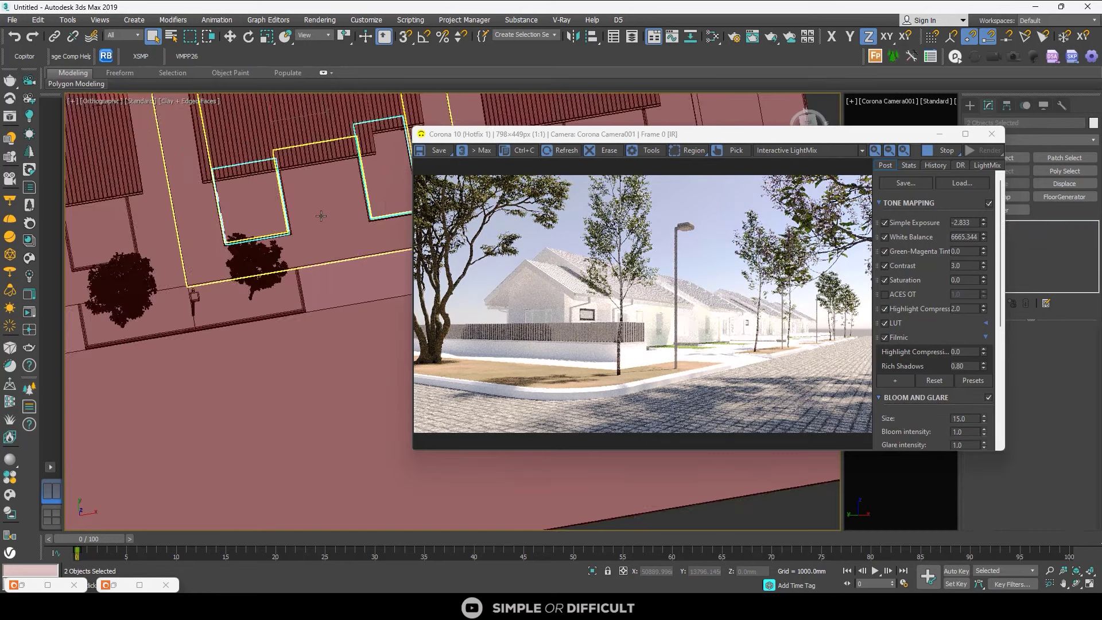
{"action": "scroll", "coordinate": [185, 224], "scroll_direction": "up", "scroll_amount": 3}
{"action": "scroll", "coordinate": [185, 224], "scroll_direction": "up", "scroll_amount": 1}
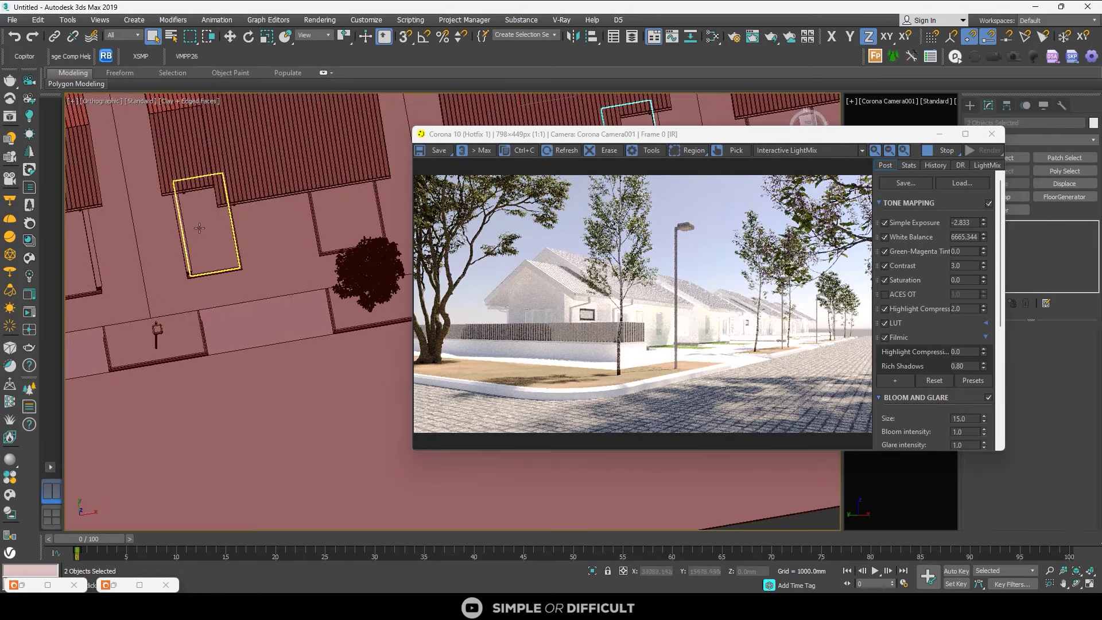
{"action": "left_click", "coordinate": [199, 229], "text": "ctrl"}
{"action": "left_click", "coordinate": [347, 219], "text": "ctrl"}
- Add the grass patches in front of the next two houses toward the street corner to the selection
{"action": "scroll", "coordinate": [346, 220], "scroll_direction": "down", "scroll_amount": 3}
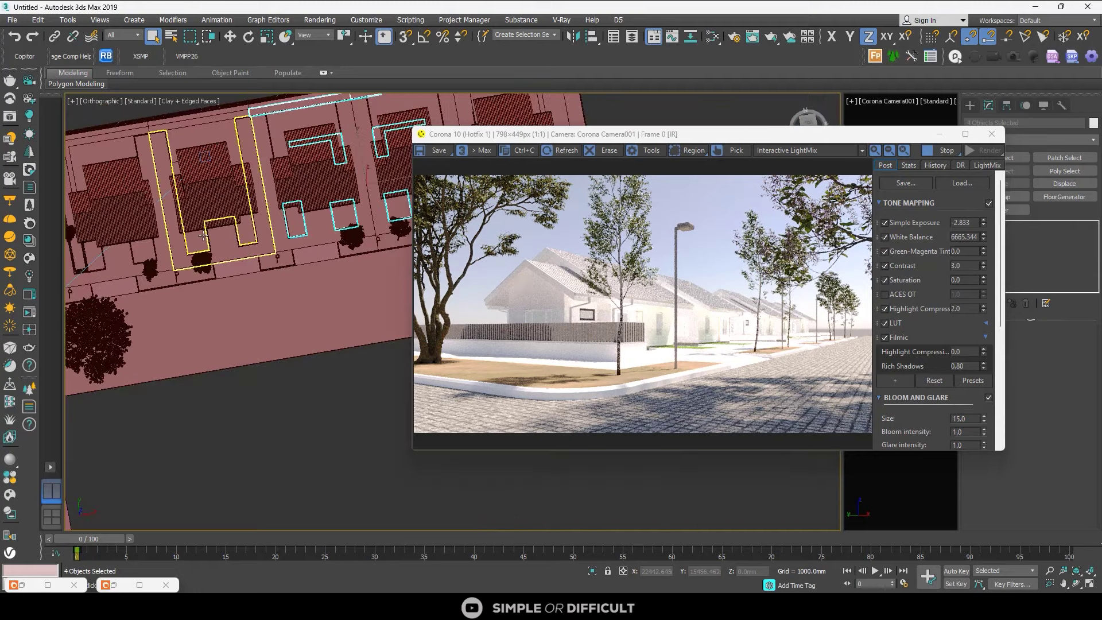
{"action": "scroll", "coordinate": [198, 239], "scroll_direction": "up", "scroll_amount": 4}
{"action": "left_click", "coordinate": [198, 241], "text": "ctrl"}
{"action": "left_click", "coordinate": [347, 215], "text": "ctrl"}
{"action": "scroll", "coordinate": [347, 215], "scroll_direction": "down", "scroll_amount": 3}
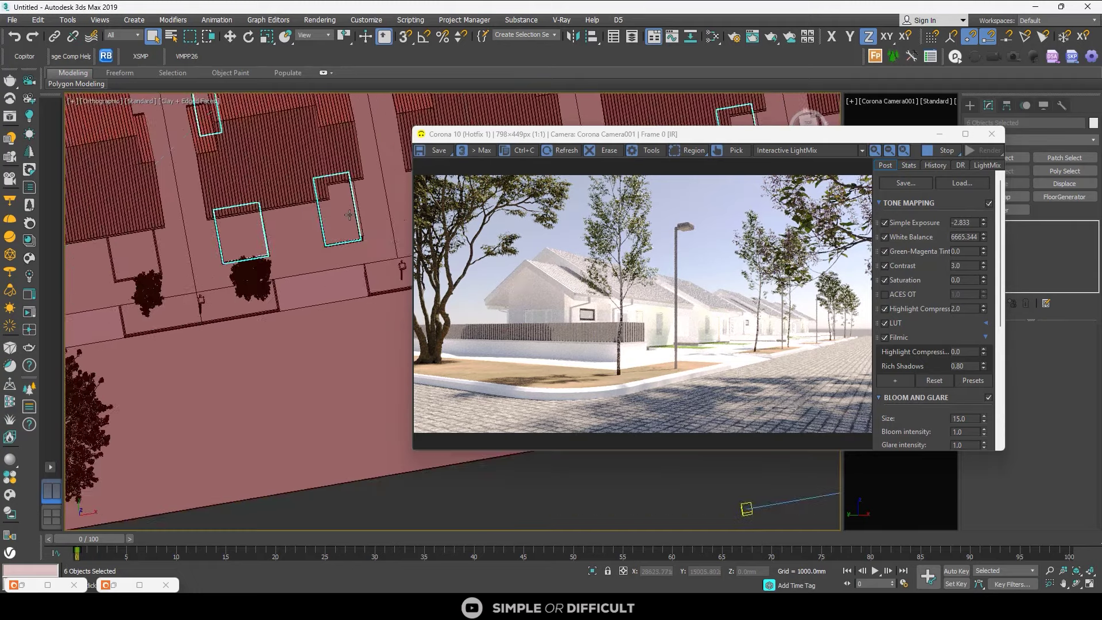
{"action": "scroll", "coordinate": [176, 242], "scroll_direction": "up", "scroll_amount": 2}
{"action": "left_click", "coordinate": [176, 241], "text": "ctrl"}
{"action": "left_click", "coordinate": [96, 251], "text": "ctrl"}
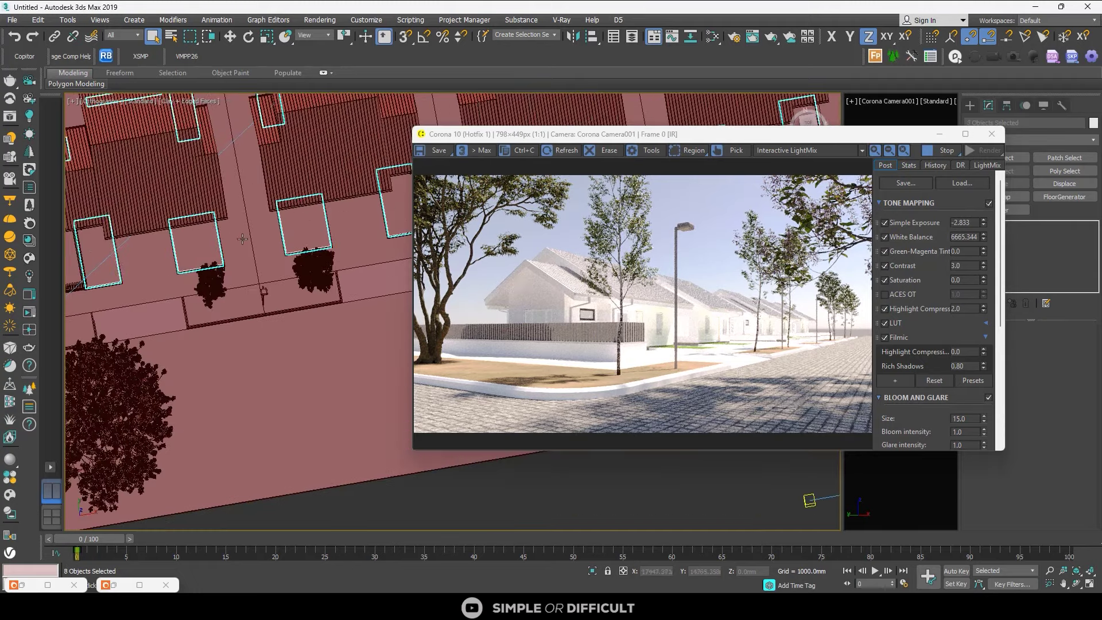
{"action": "scroll", "coordinate": [126, 252], "scroll_direction": "down", "scroll_amount": 2}
- Assign the library's Soil Garden material to the selected house-front grass patches, and minimize the library
{"action": "left_click", "coordinate": [28, 258]}
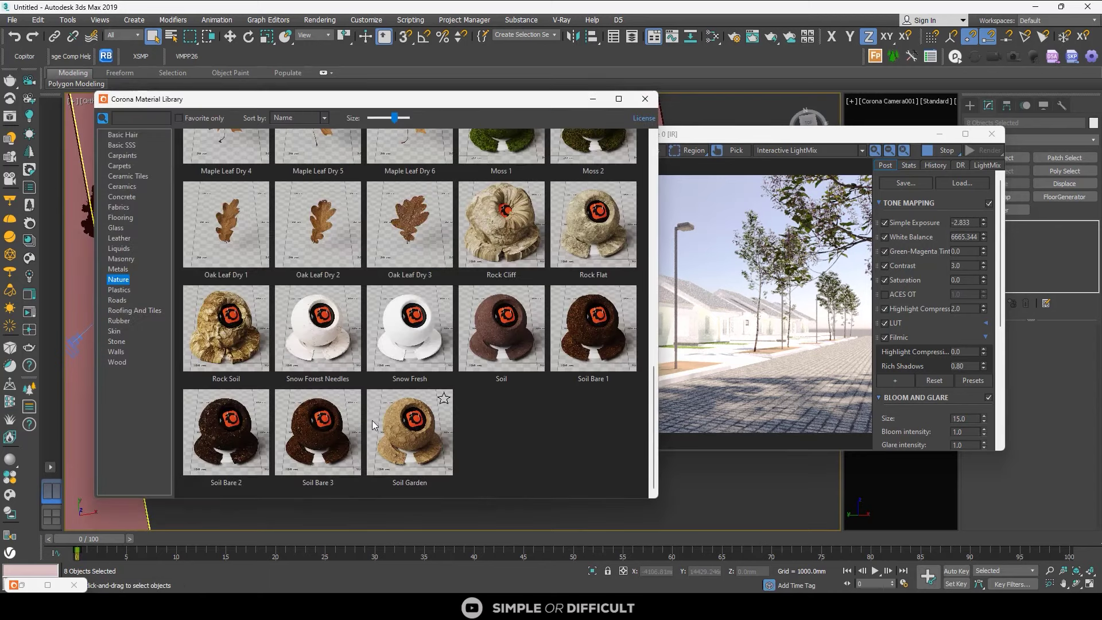
{"action": "right_click", "coordinate": [402, 428]}
{"action": "left_click", "coordinate": [464, 461]}
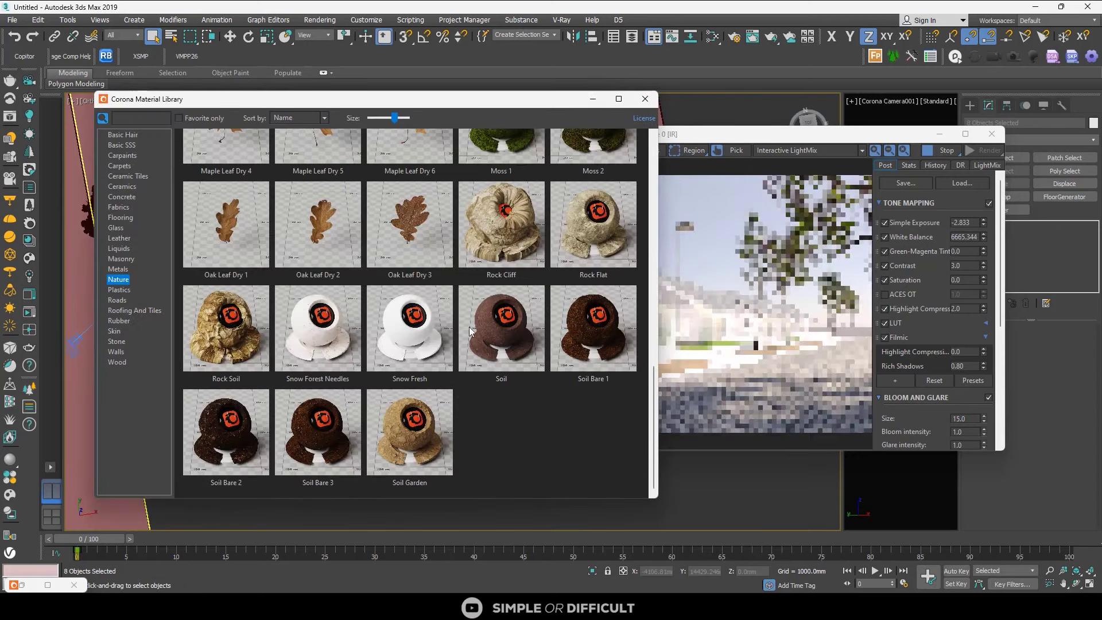
{"action": "left_click", "coordinate": [594, 99]}
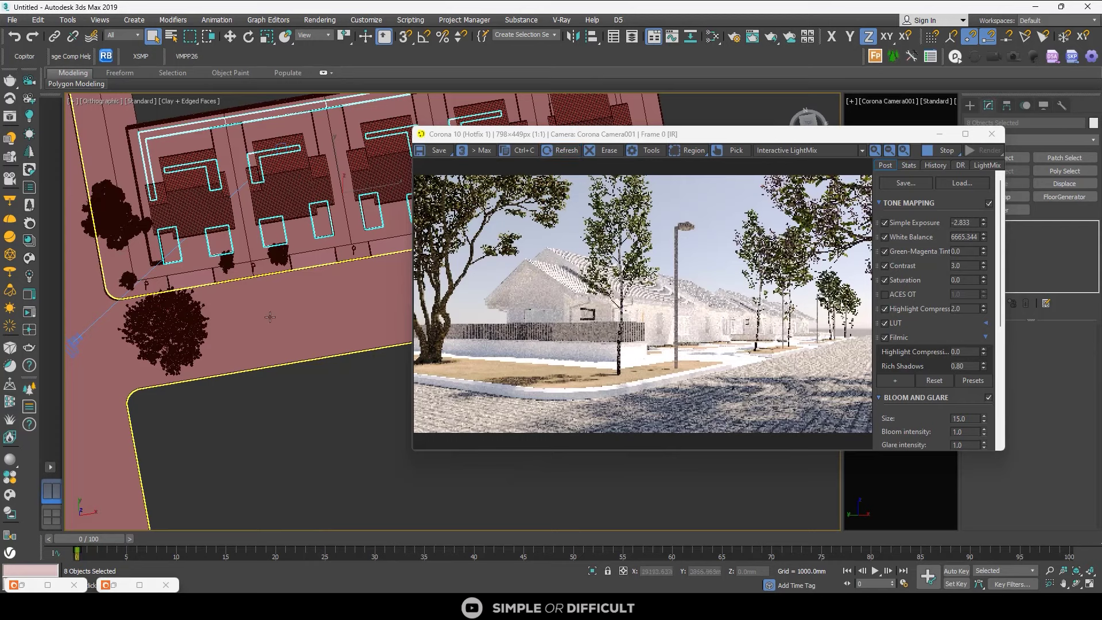
- Select the driveway slate floors around the five houses in the row, starting with the house at the street corner
{"action": "scroll", "coordinate": [151, 234], "scroll_direction": "up", "scroll_amount": 4}
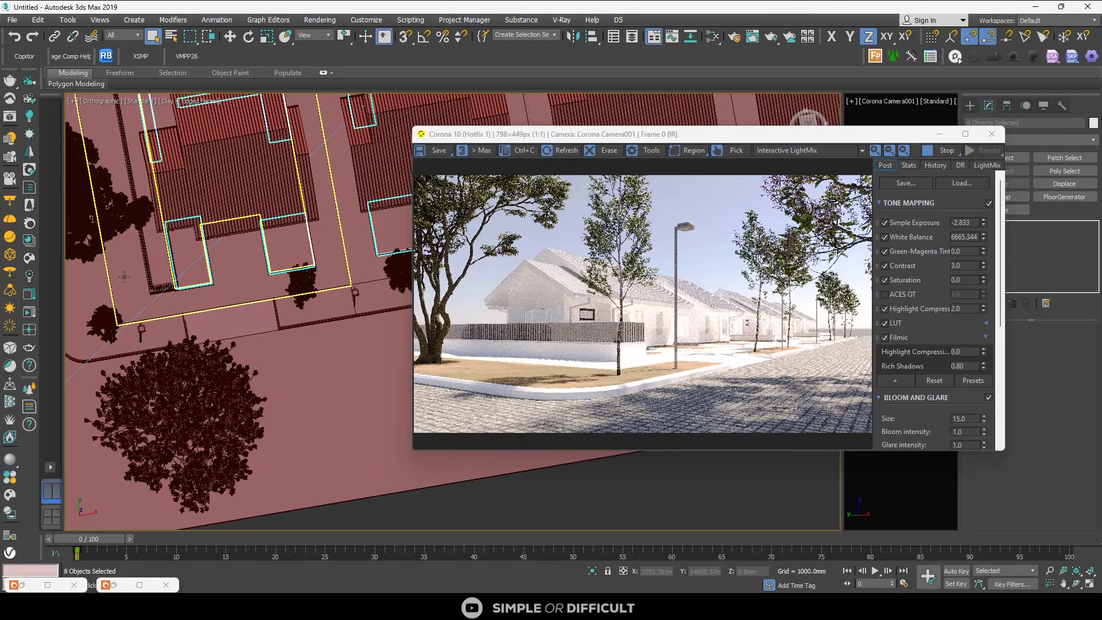
{"action": "left_click", "coordinate": [124, 278]}
{"action": "scroll", "coordinate": [127, 281], "scroll_direction": "down", "scroll_amount": 5}
{"action": "scroll", "coordinate": [272, 280], "scroll_direction": "up", "scroll_amount": 3}
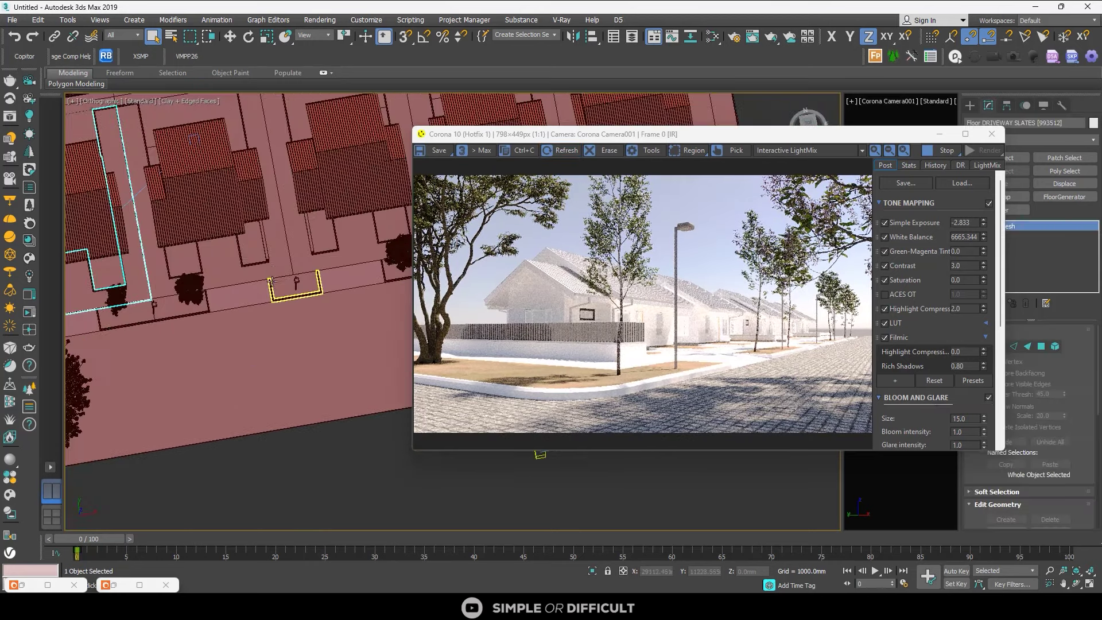
{"action": "left_click", "coordinate": [272, 279], "text": "ctrl"}
{"action": "left_click", "coordinate": [362, 258], "text": "ctrl"}
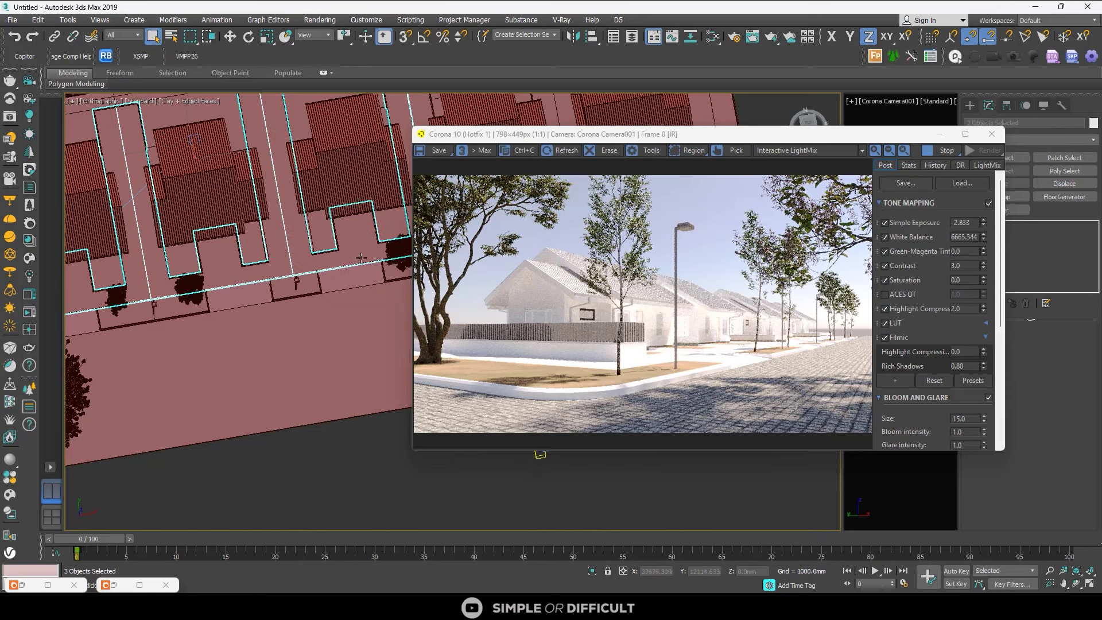
{"action": "scroll", "coordinate": [362, 258], "scroll_direction": "up", "scroll_amount": 2}
{"action": "middle_click_drag", "start_coordinate": [352, 257], "coordinate": [149, 300]}
{"action": "left_click", "coordinate": [300, 266], "text": "ctrl"}
{"action": "middle_click_drag", "start_coordinate": [273, 274], "coordinate": [83, 300]}
{"action": "left_click", "coordinate": [305, 256], "text": "ctrl"}
{"action": "scroll", "coordinate": [376, 251], "scroll_direction": "down", "scroll_amount": 3}
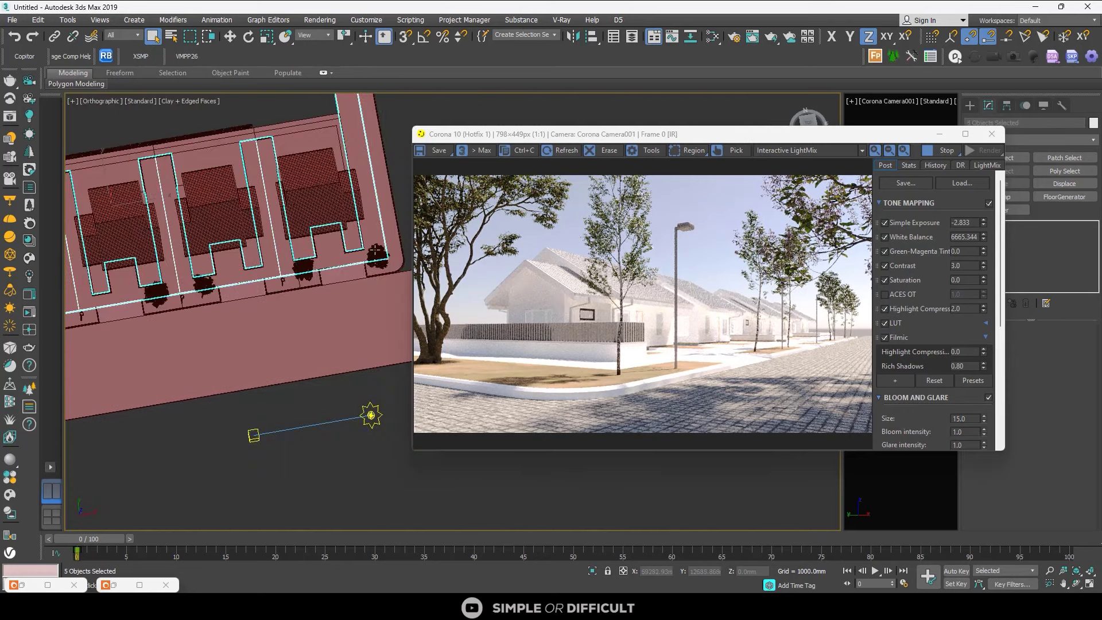
- Assign the library's Concrete Floor Brushed material to the selected driveway floors
{"action": "left_click", "coordinate": [29, 242]}
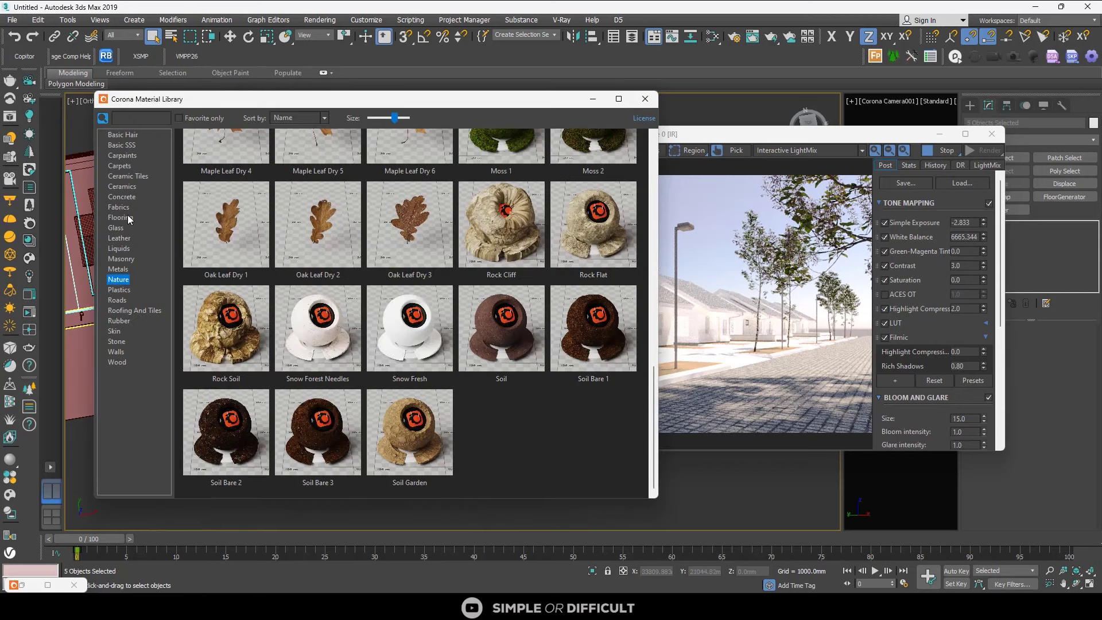
{"action": "left_click", "coordinate": [121, 197]}
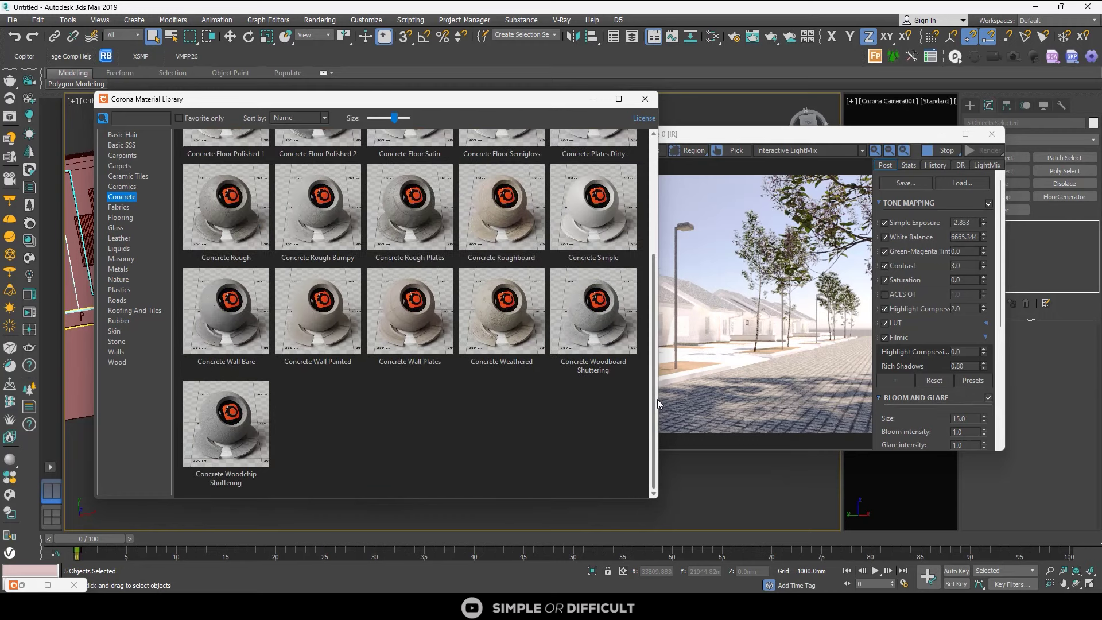
{"action": "scroll", "coordinate": [653, 398], "scroll_direction": "up", "scroll_amount": 3}
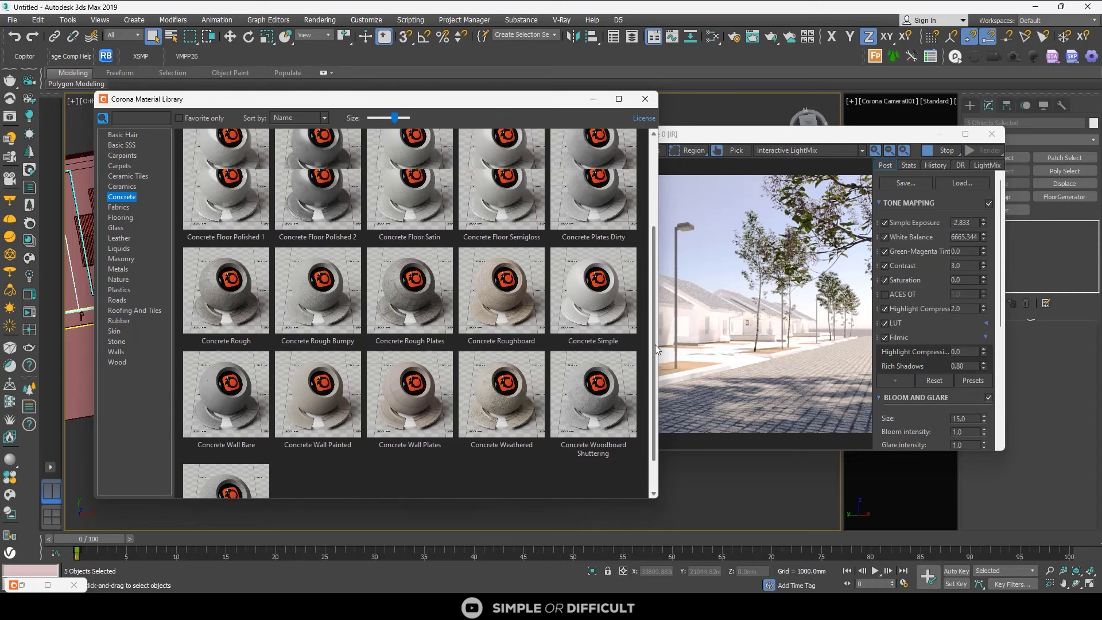
{"action": "scroll", "coordinate": [657, 339], "scroll_direction": "up", "scroll_amount": 2}
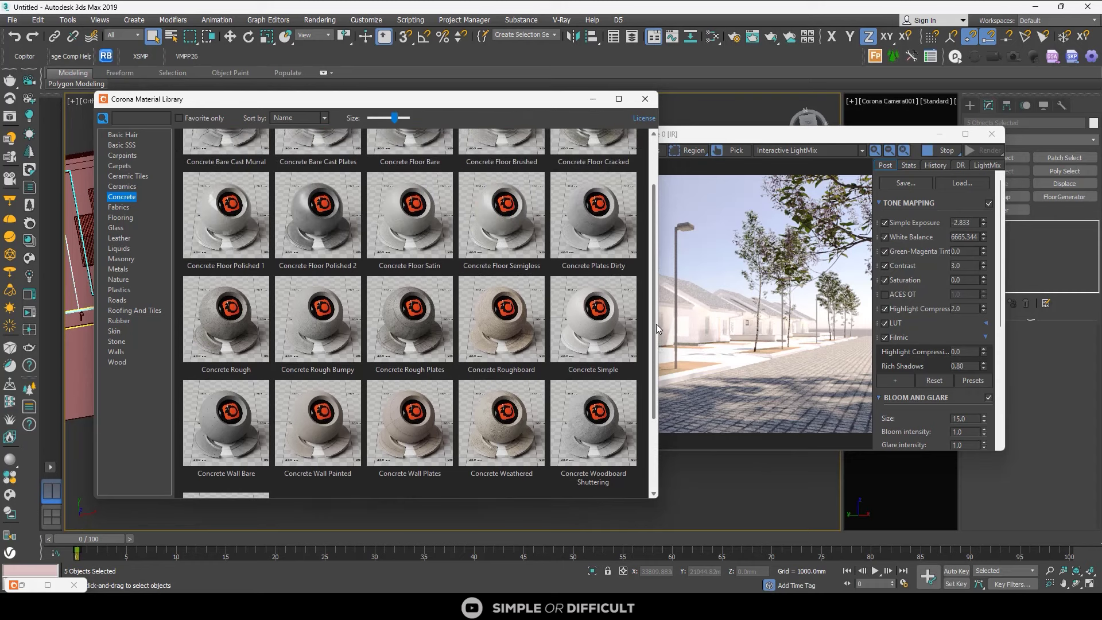
{"action": "left_click_drag", "start_coordinate": [657, 324], "coordinate": [651, 260]}
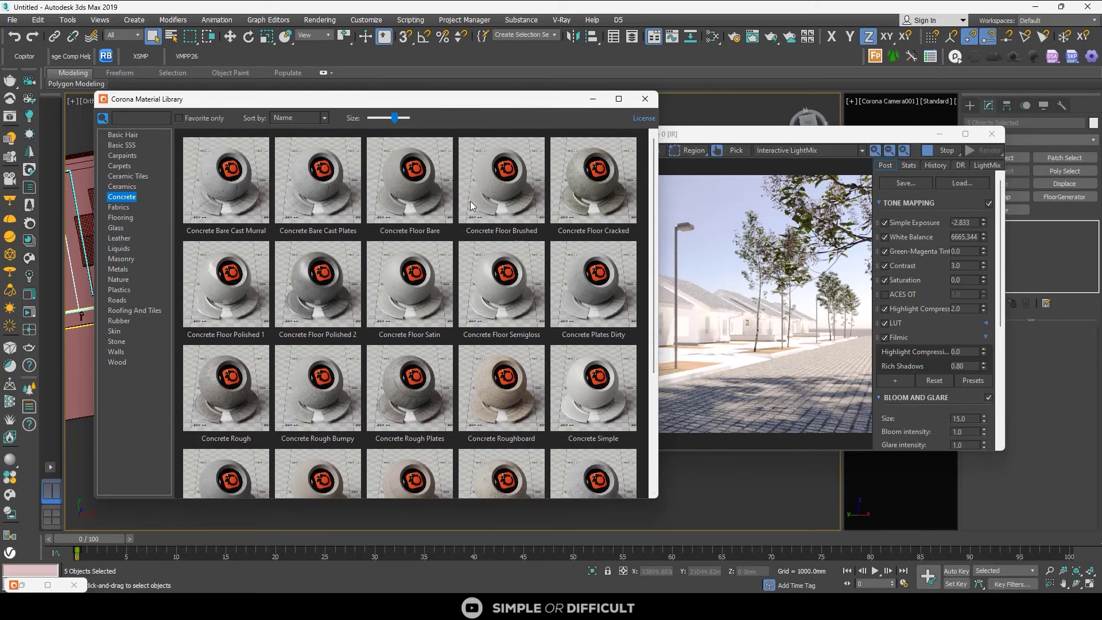
{"action": "right_click", "coordinate": [495, 198]}
{"action": "left_click", "coordinate": [545, 216]}
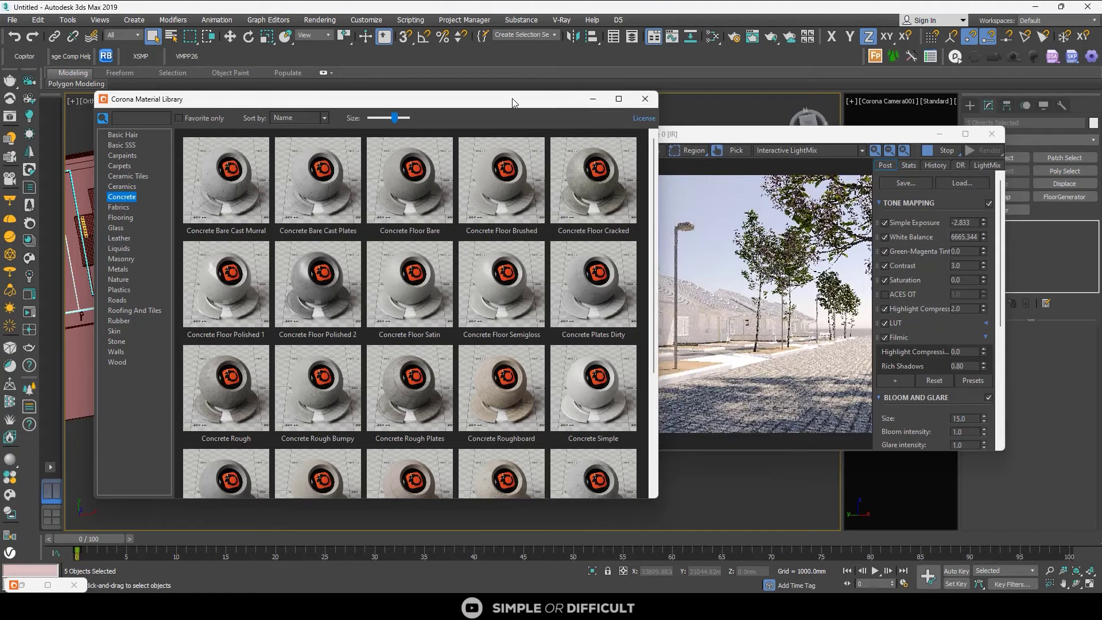
- Move the material library off the houses and select the backyard ground patches behind all five houses in the row
{"action": "left_click_drag", "start_coordinate": [512, 98], "coordinate": [321, 322]}
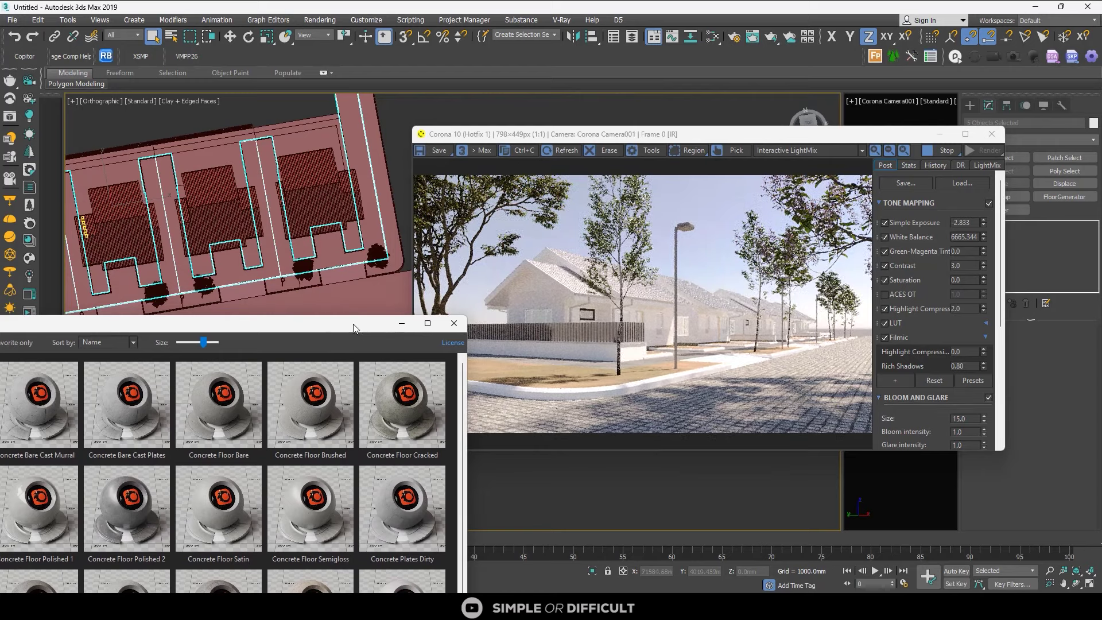
{"action": "left_click_drag", "start_coordinate": [354, 329], "coordinate": [826, 158]}
{"action": "scroll", "coordinate": [144, 292], "scroll_direction": "up", "scroll_amount": 5}
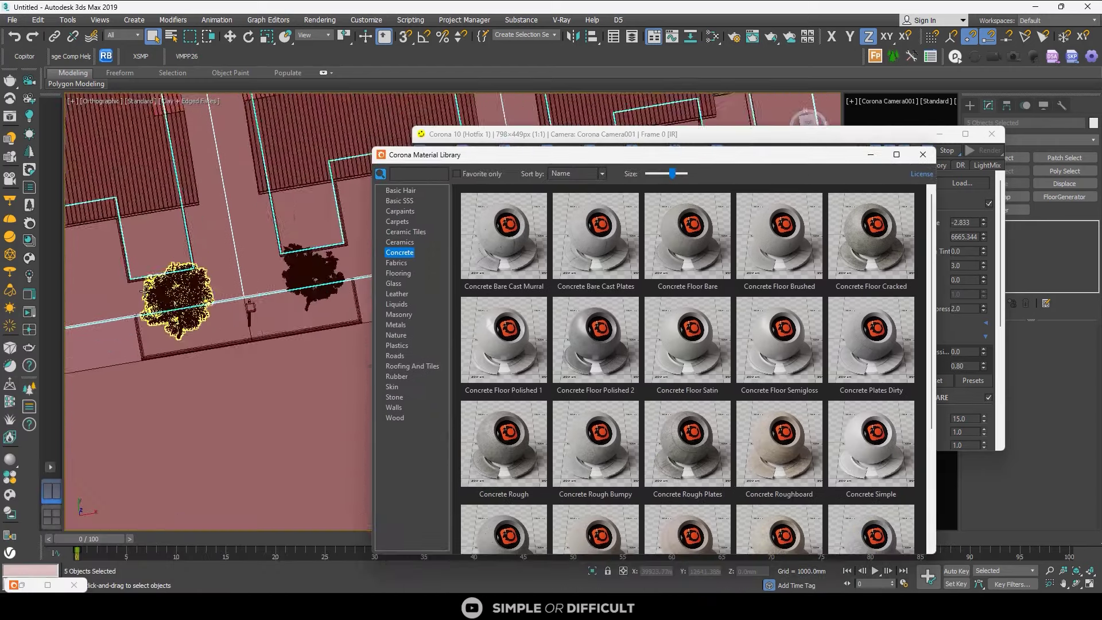
{"action": "scroll", "coordinate": [143, 292], "scroll_direction": "down", "scroll_amount": 3}
{"action": "scroll", "coordinate": [321, 459], "scroll_direction": "down", "scroll_amount": 4}
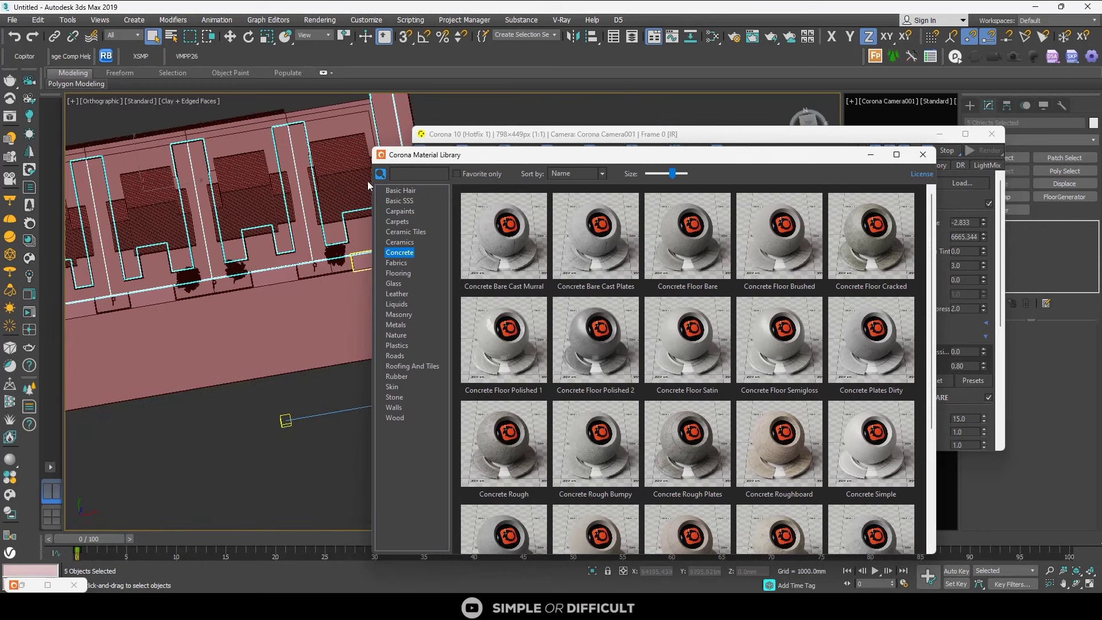
{"action": "left_click", "coordinate": [121, 165], "text": "ctrl"}
{"action": "middle_click_drag", "start_coordinate": [178, 170], "coordinate": [357, 173]}
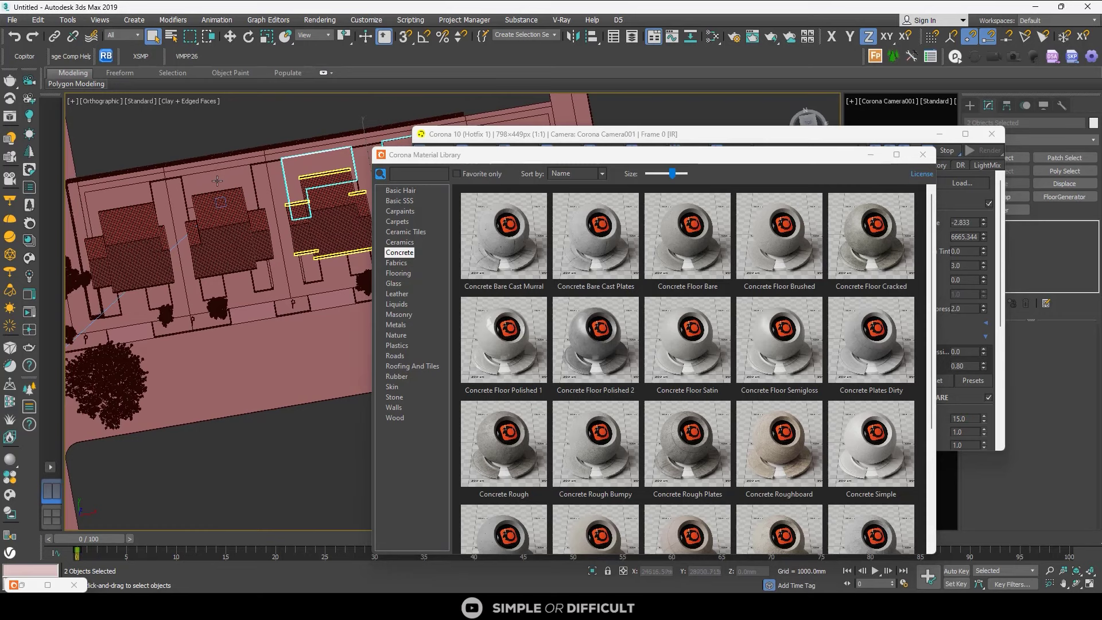
{"action": "left_click", "coordinate": [187, 185], "text": "ctrl"}
{"action": "left_click", "coordinate": [128, 193], "text": "ctrl"}
{"action": "scroll", "coordinate": [184, 286], "scroll_direction": "up", "scroll_amount": 5}
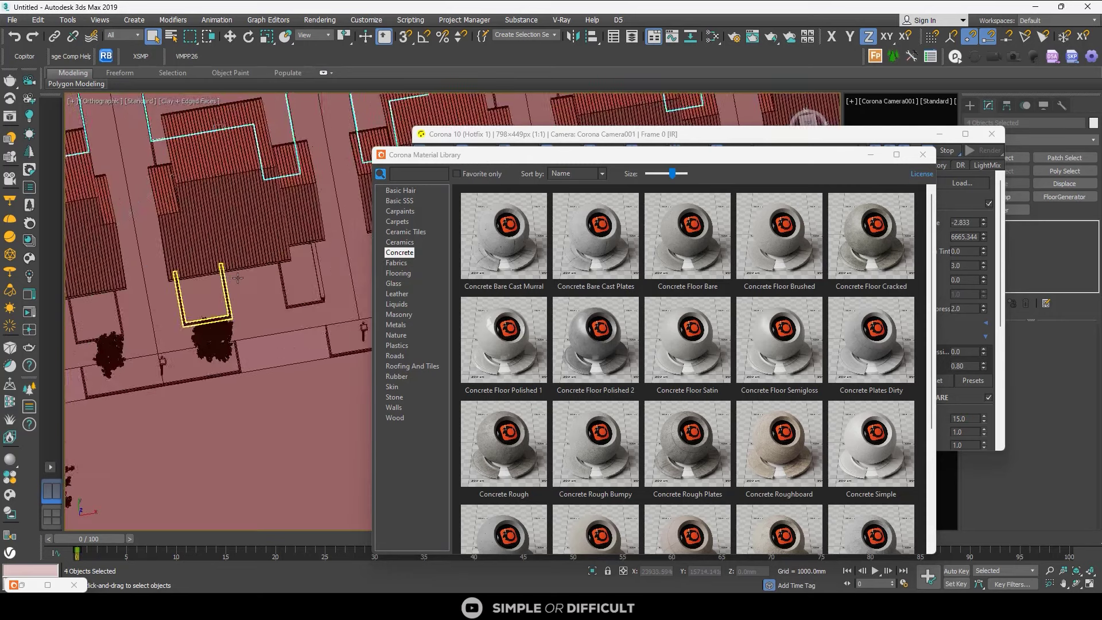
{"action": "scroll", "coordinate": [267, 253], "scroll_direction": "down", "scroll_amount": 3}
{"action": "scroll", "coordinate": [230, 261], "scroll_direction": "down", "scroll_amount": 2}
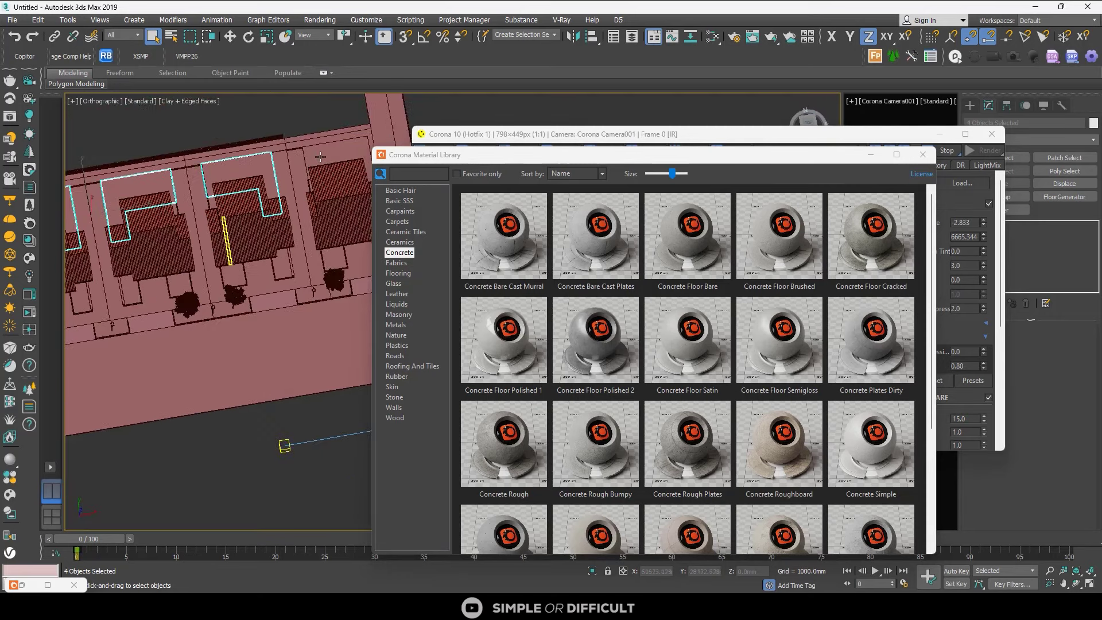
{"action": "left_click", "coordinate": [321, 158], "text": "ctrl"}
- Add the narrow ground strips along the rear fence behind the first three houses to the selection
{"action": "scroll", "coordinate": [283, 173], "scroll_direction": "down", "scroll_amount": 4}
{"action": "scroll", "coordinate": [284, 177], "scroll_direction": "up", "scroll_amount": 6}
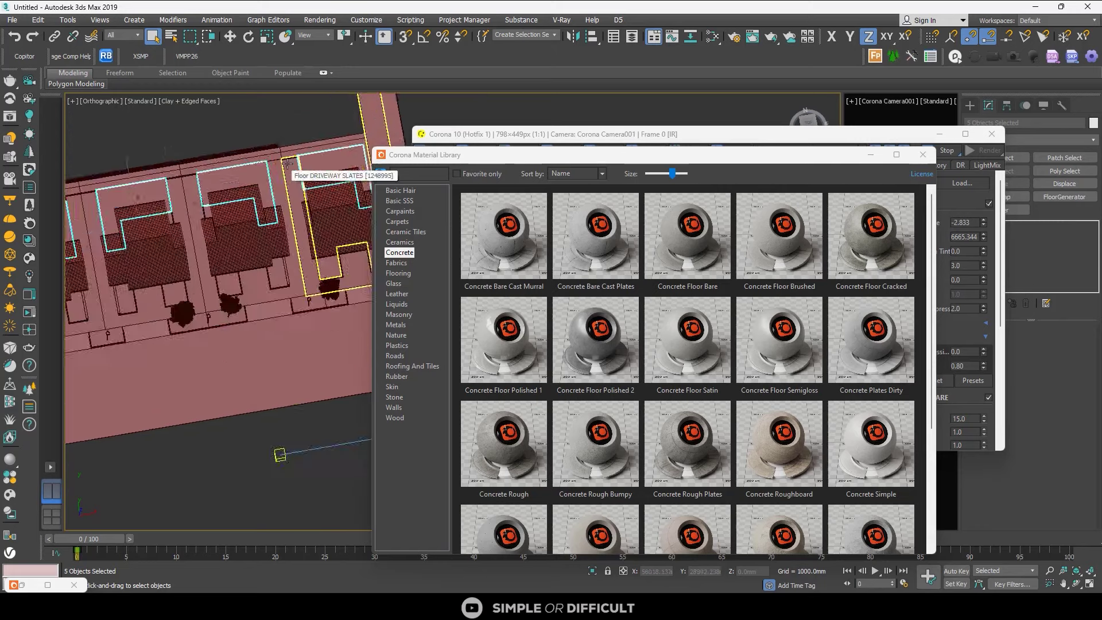
{"action": "scroll", "coordinate": [304, 121], "scroll_direction": "down", "scroll_amount": 3}
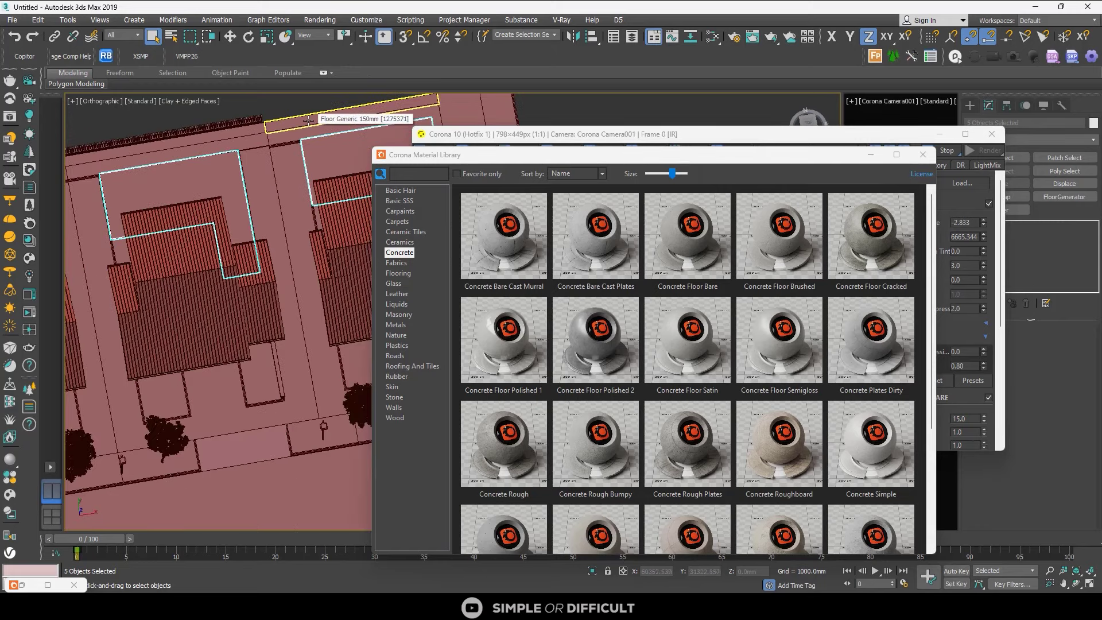
{"action": "left_click", "coordinate": [236, 134], "text": "ctrl"}
{"action": "scroll", "coordinate": [229, 144], "scroll_direction": "down", "scroll_amount": 3}
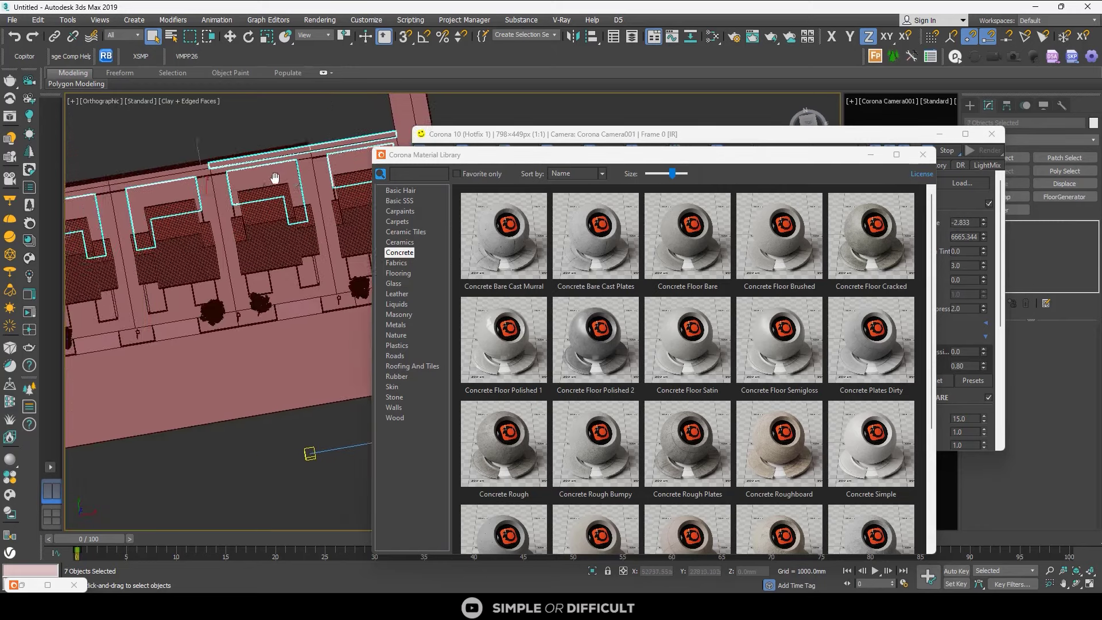
{"action": "scroll", "coordinate": [221, 155], "scroll_direction": "up", "scroll_amount": 5}
{"action": "left_click", "coordinate": [218, 159], "text": "ctrl"}
- Add the rear fence strips behind the remaining two houses to the selection, leaving the end house's driveway floor out
{"action": "scroll", "coordinate": [220, 160], "scroll_direction": "down", "scroll_amount": 3}
{"action": "middle_click_drag", "start_coordinate": [161, 186], "coordinate": [320, 173]}
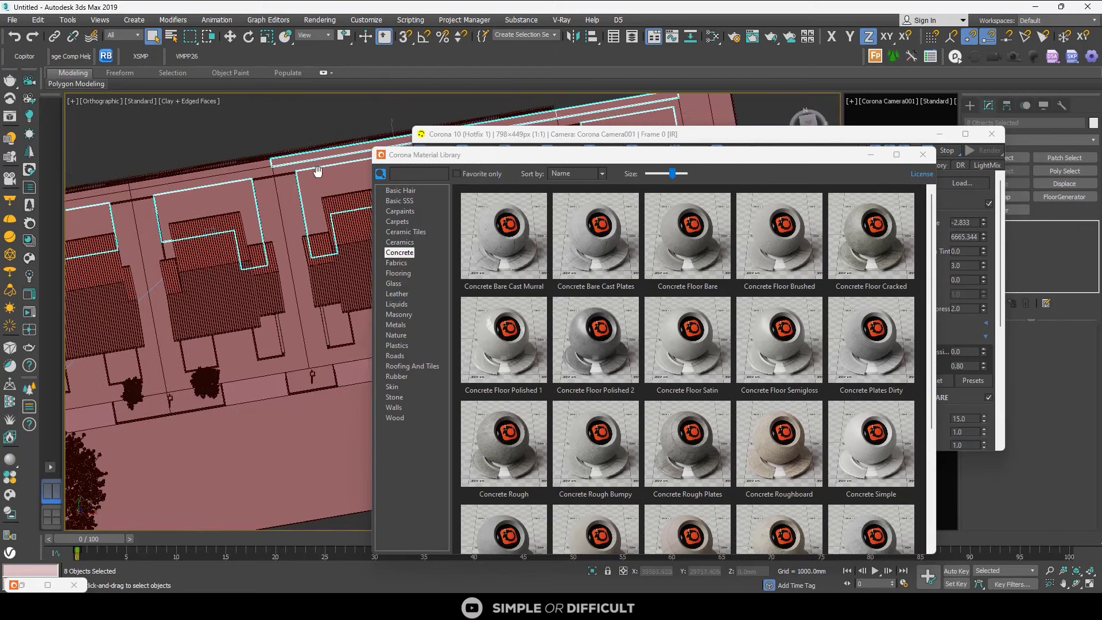
{"action": "scroll", "coordinate": [224, 174], "scroll_direction": "up", "scroll_amount": 3}
{"action": "left_click", "coordinate": [202, 175], "text": "ctrl"}
{"action": "scroll", "coordinate": [254, 205], "scroll_direction": "down", "scroll_amount": 2}
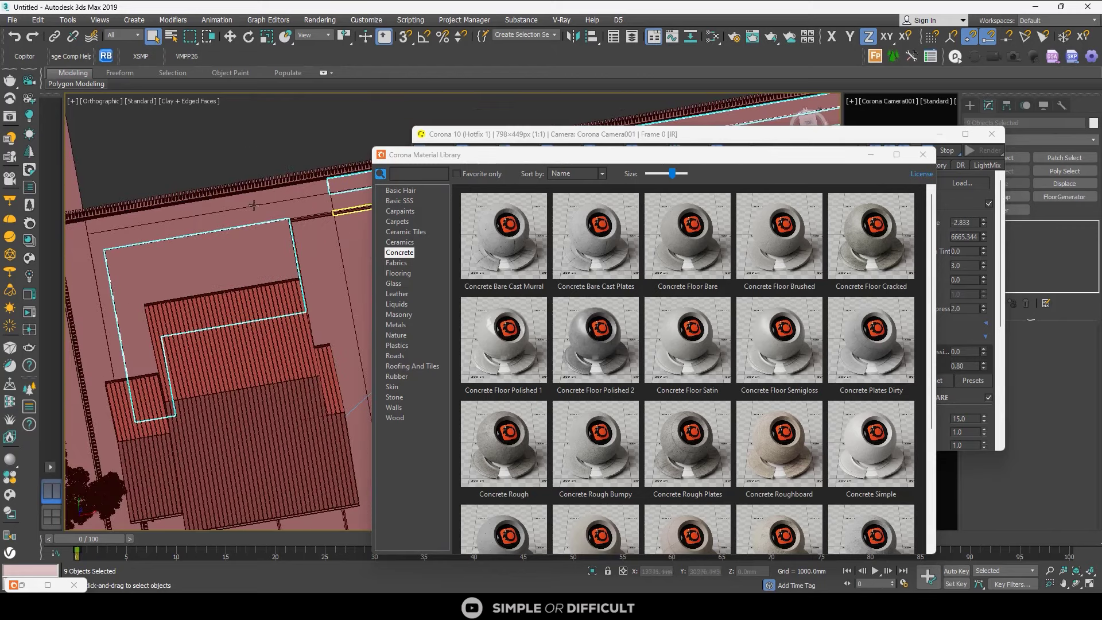
{"action": "left_click", "coordinate": [224, 203], "text": "ctrl"}
{"action": "scroll", "coordinate": [224, 204], "scroll_direction": "down", "scroll_amount": 3}
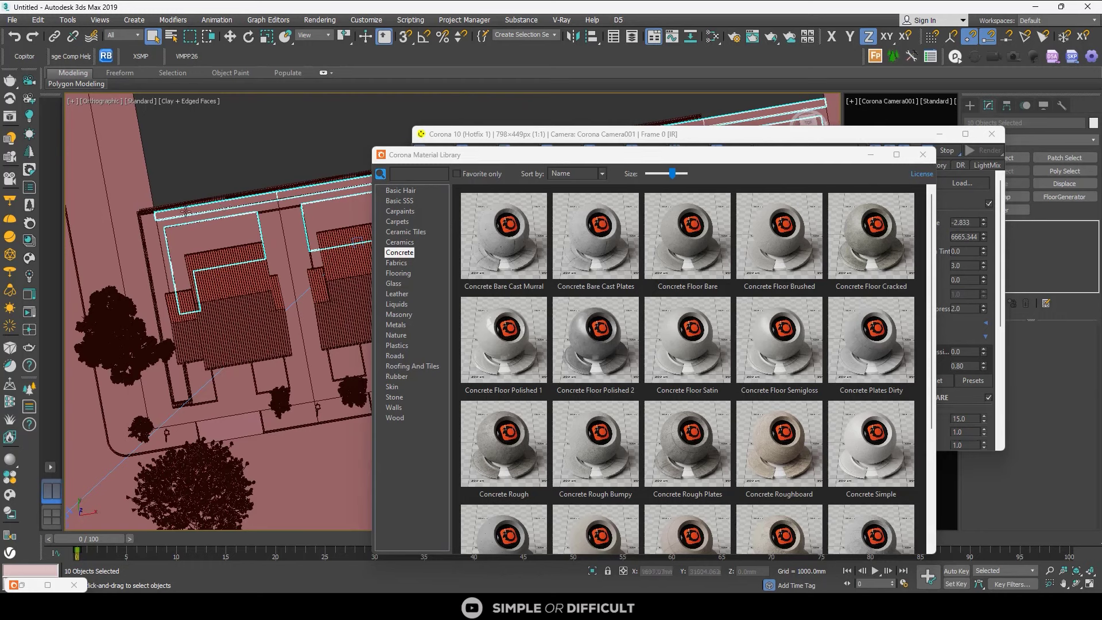
{"action": "left_click", "coordinate": [157, 232], "text": "ctrl"}
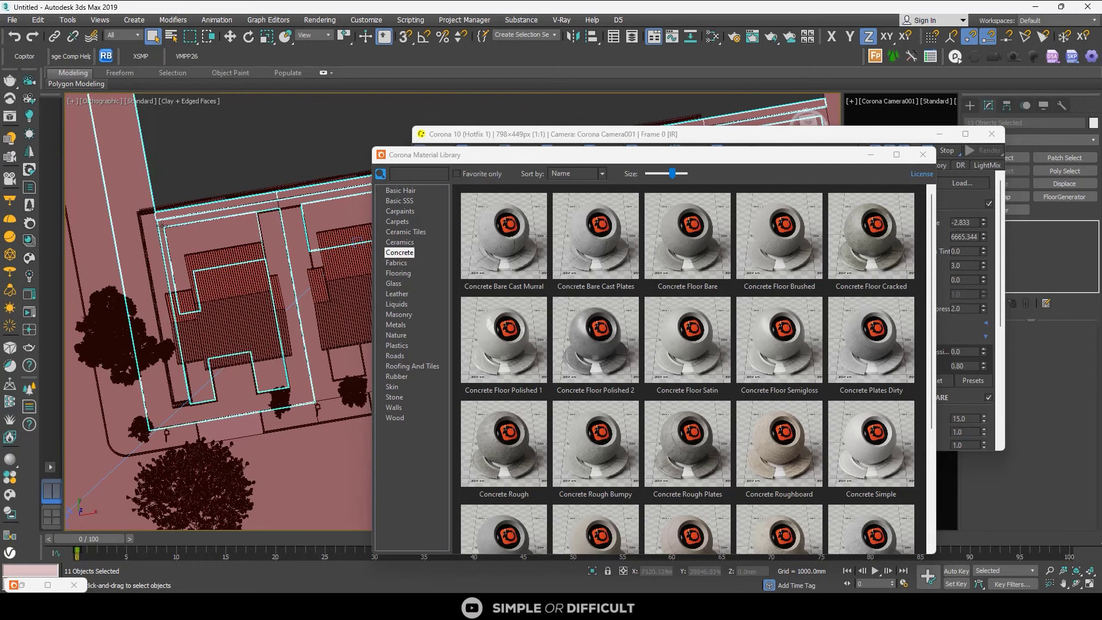
{"action": "left_click", "coordinate": [119, 152], "text": "alt"}
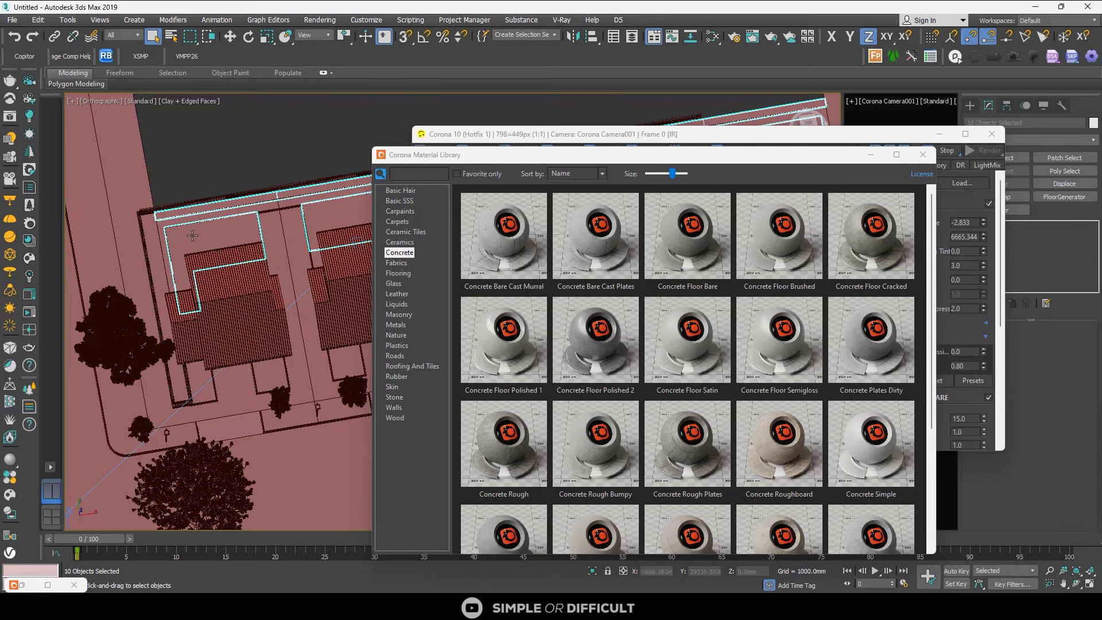
- Assign the library's Soil Garden material to the selected backyard patches and rear strips, and close the library
{"action": "left_click_drag", "start_coordinate": [688, 158], "coordinate": [552, 149]}
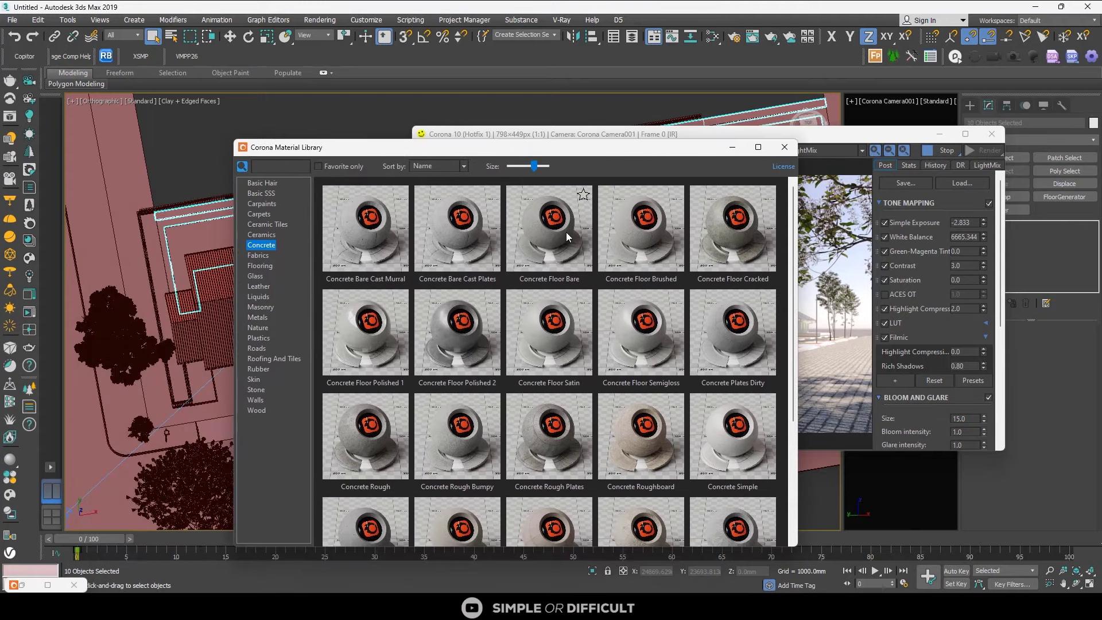
{"action": "left_click", "coordinate": [255, 402]}
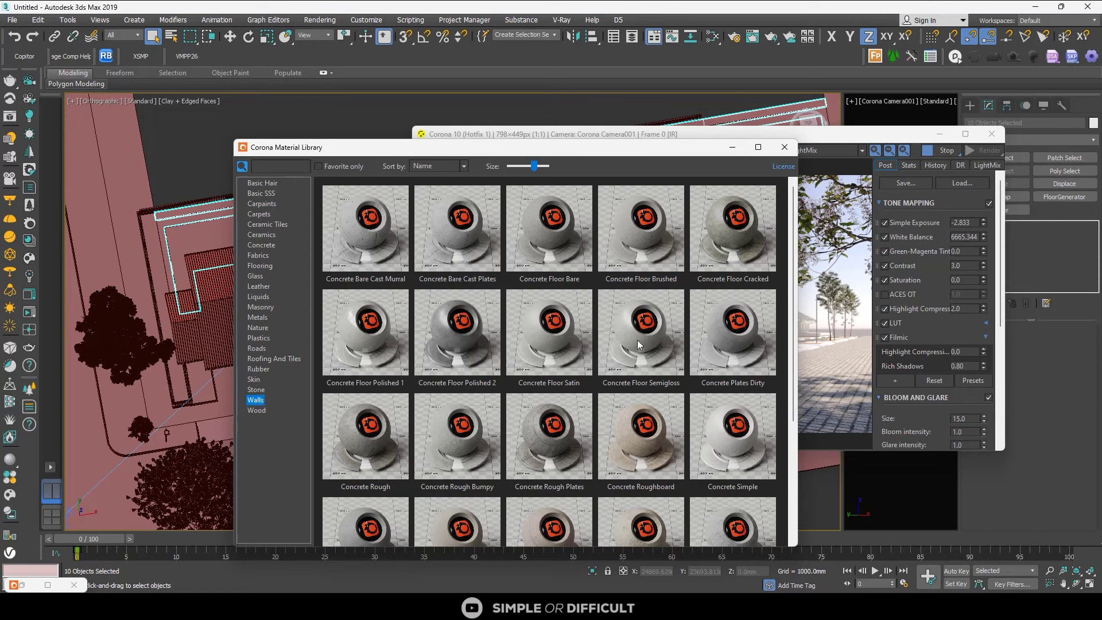
{"action": "left_click_drag", "start_coordinate": [615, 154], "coordinate": [623, 115]}
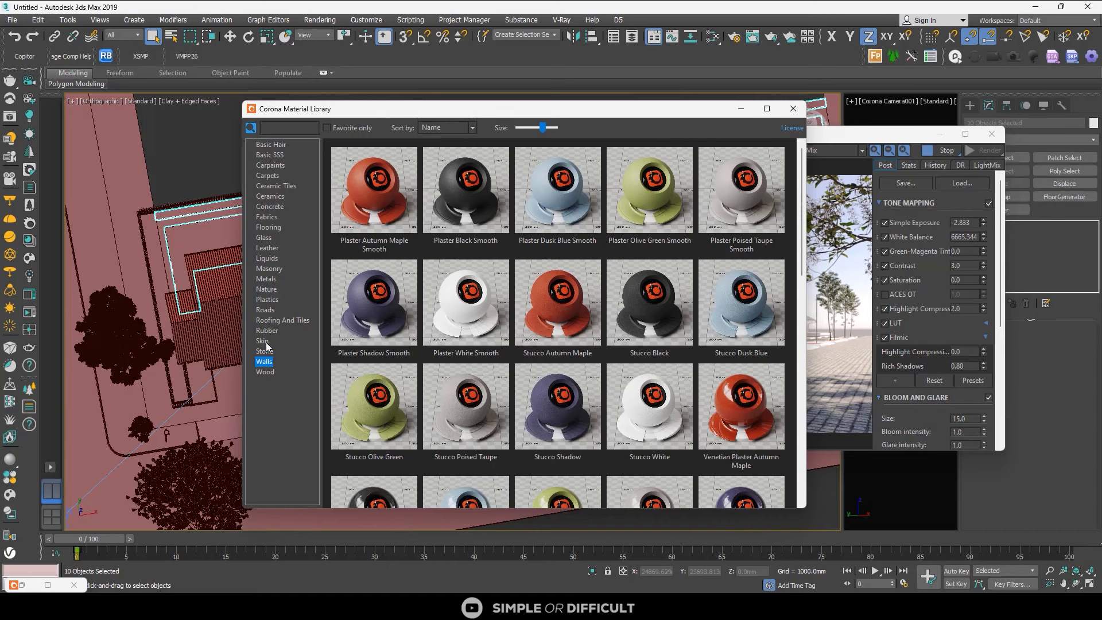
{"action": "left_click", "coordinate": [267, 290]}
{"action": "scroll", "coordinate": [689, 322], "scroll_direction": "down", "scroll_amount": 10}
{"action": "right_click", "coordinate": [581, 437]}
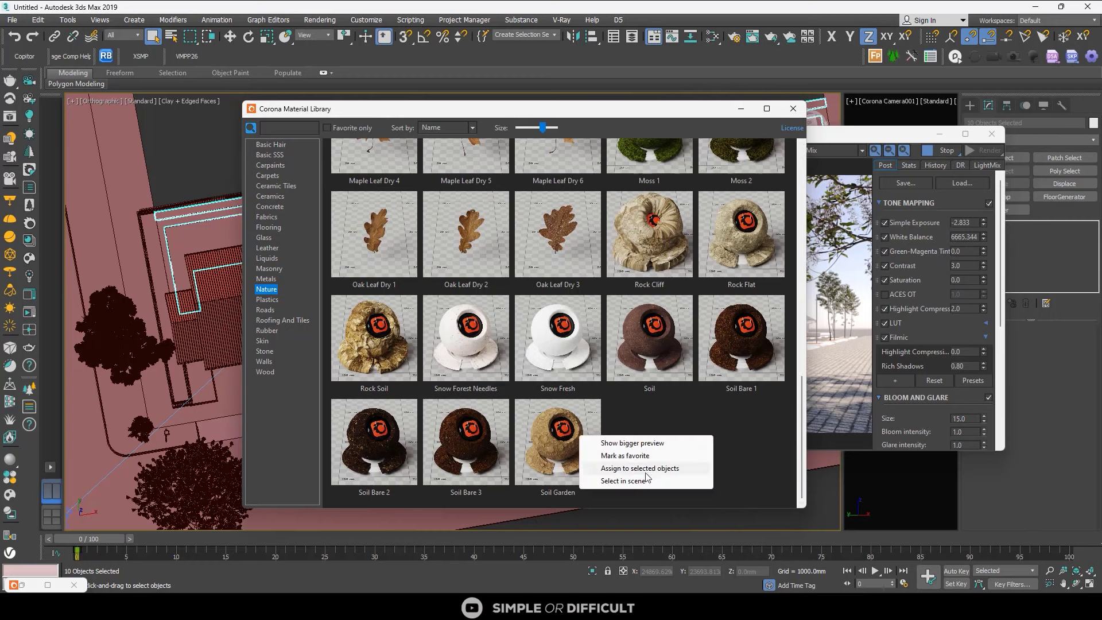
{"action": "left_click", "coordinate": [652, 468]}
{"action": "left_click", "coordinate": [793, 108]}
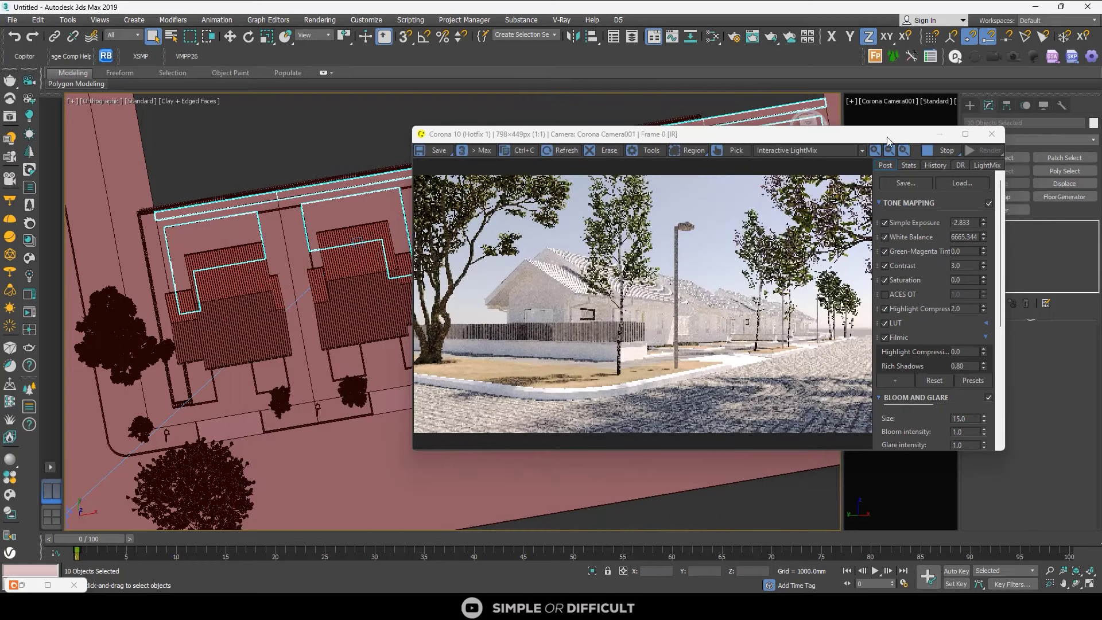
- Minimize the render window and clear the object selection, ready to inspect the corner house at an angle
{"action": "left_click_drag", "start_coordinate": [888, 138], "coordinate": [457, 162]}
{"action": "scroll", "coordinate": [749, 315], "scroll_direction": "up", "scroll_amount": 2}
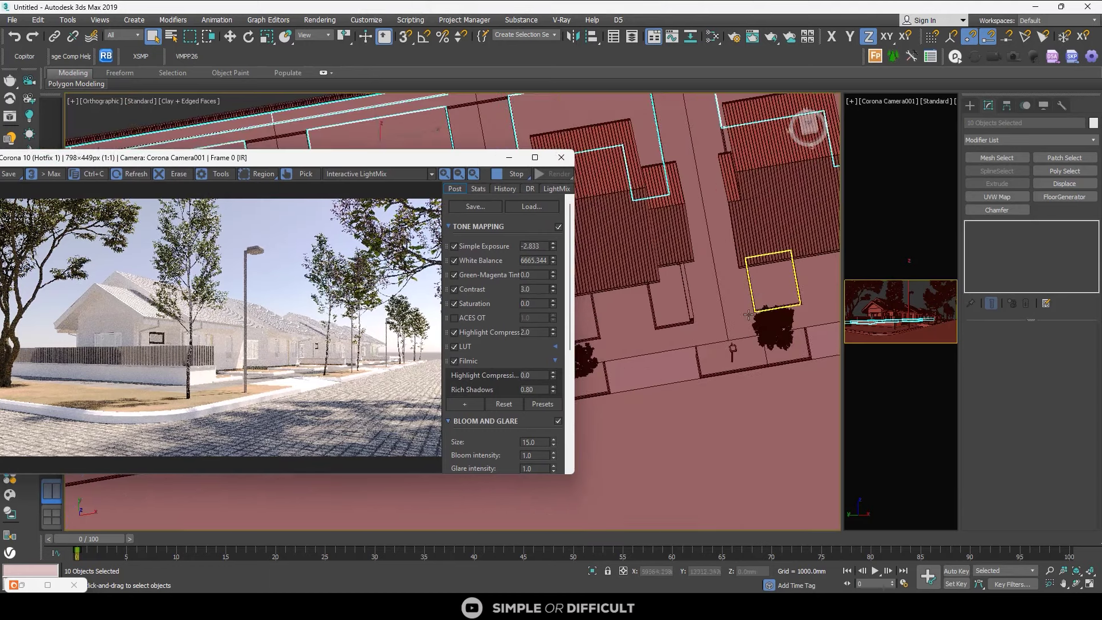
{"action": "middle_click_drag", "start_coordinate": [749, 316], "coordinate": [735, 298], "text": "alt"}
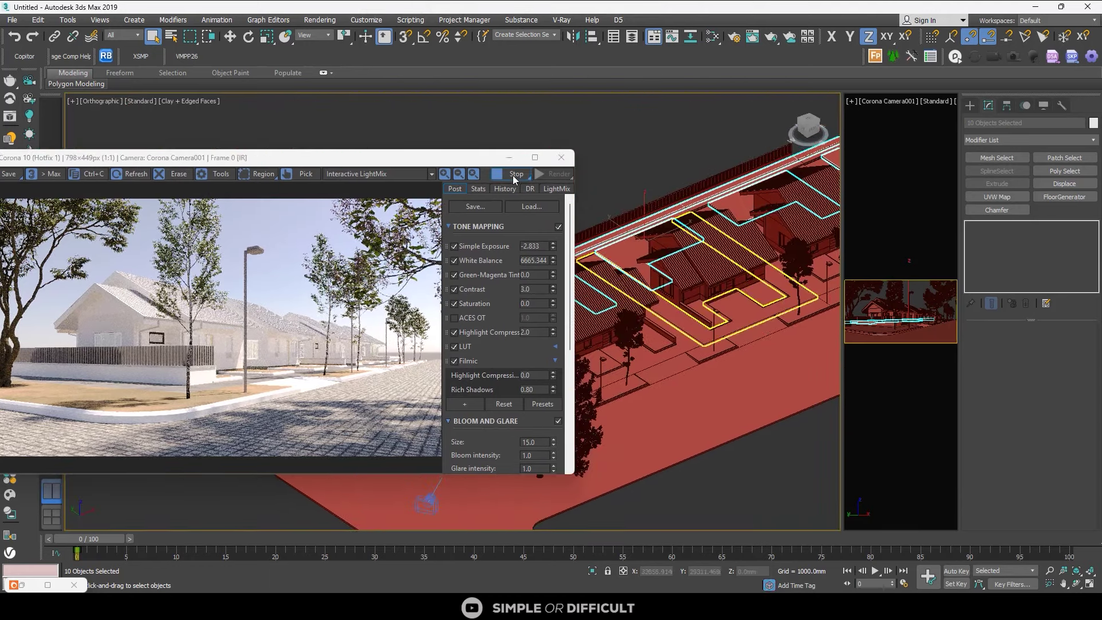
{"action": "left_click", "coordinate": [509, 158]}
{"action": "left_click", "coordinate": [537, 332]}
{"action": "scroll", "coordinate": [537, 332], "scroll_direction": "up", "scroll_amount": 8}
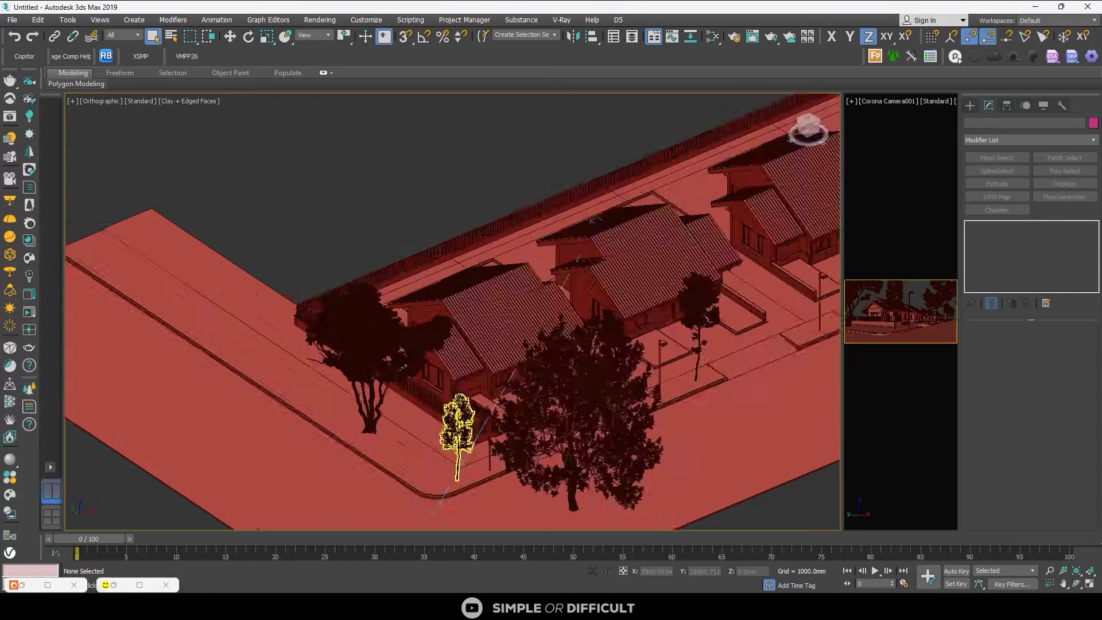
{"action": "scroll", "coordinate": [425, 350], "scroll_direction": "down", "scroll_amount": 6}
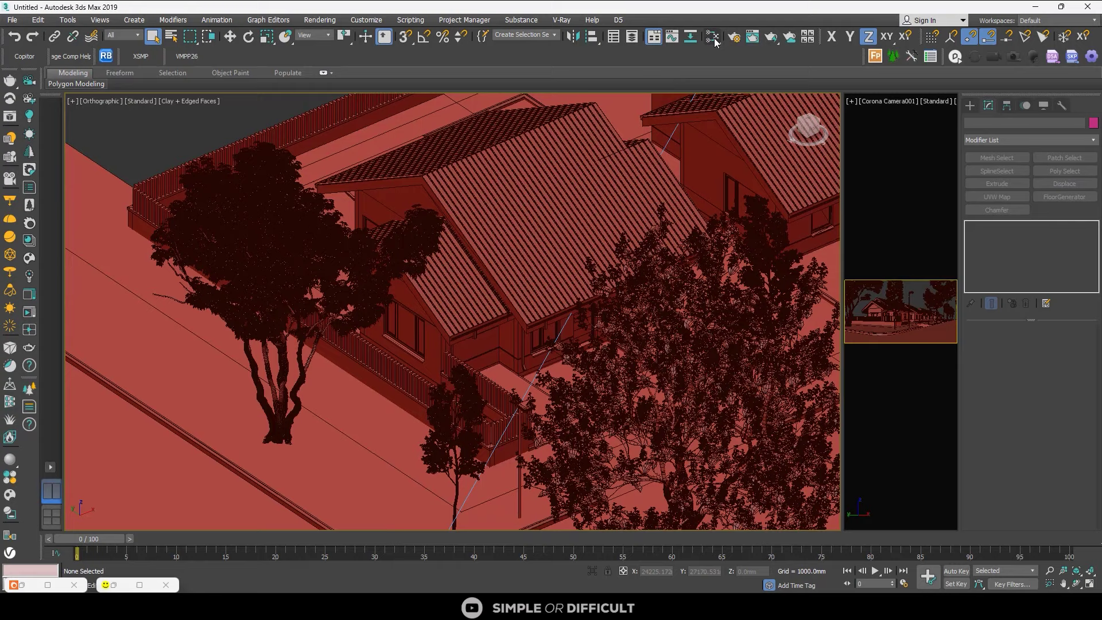
- Open the Slate Material Editor and place it beside the corner house with an empty area of its node view showing
{"action": "left_click", "coordinate": [713, 37]}
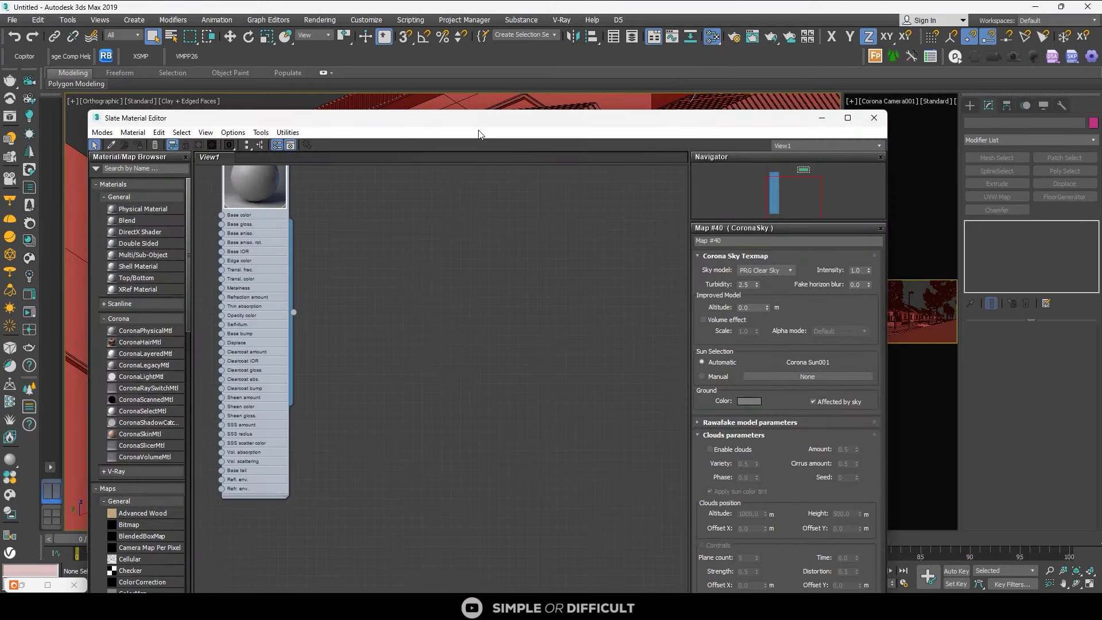
{"action": "scroll", "coordinate": [456, 246], "scroll_direction": "down", "scroll_amount": 2}
{"action": "left_click_drag", "start_coordinate": [494, 124], "coordinate": [737, 76]}
{"action": "scroll", "coordinate": [704, 211], "scroll_direction": "down", "scroll_amount": 2}
{"action": "middle_click_drag", "start_coordinate": [704, 210], "coordinate": [469, 127]}
{"action": "left_click_drag", "start_coordinate": [566, 79], "coordinate": [723, 55]}
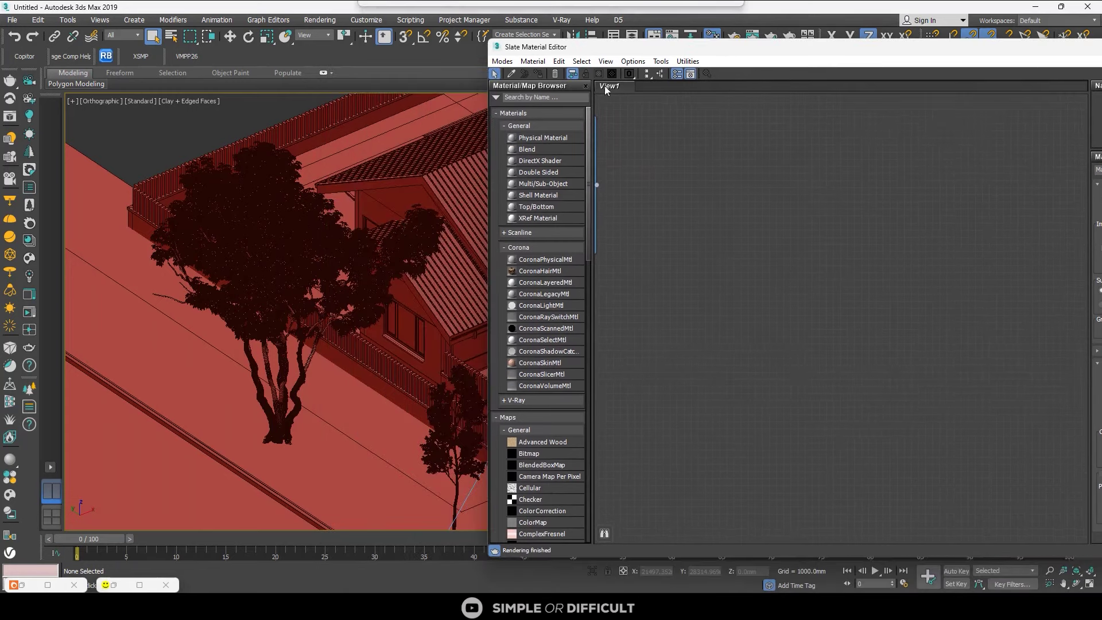
- Pick the material from the corner house's side window into the material editor's node view
{"action": "left_click", "coordinate": [511, 73]}
{"action": "scroll", "coordinate": [422, 331], "scroll_direction": "up", "scroll_amount": 5}
{"action": "left_click", "coordinate": [423, 332]}
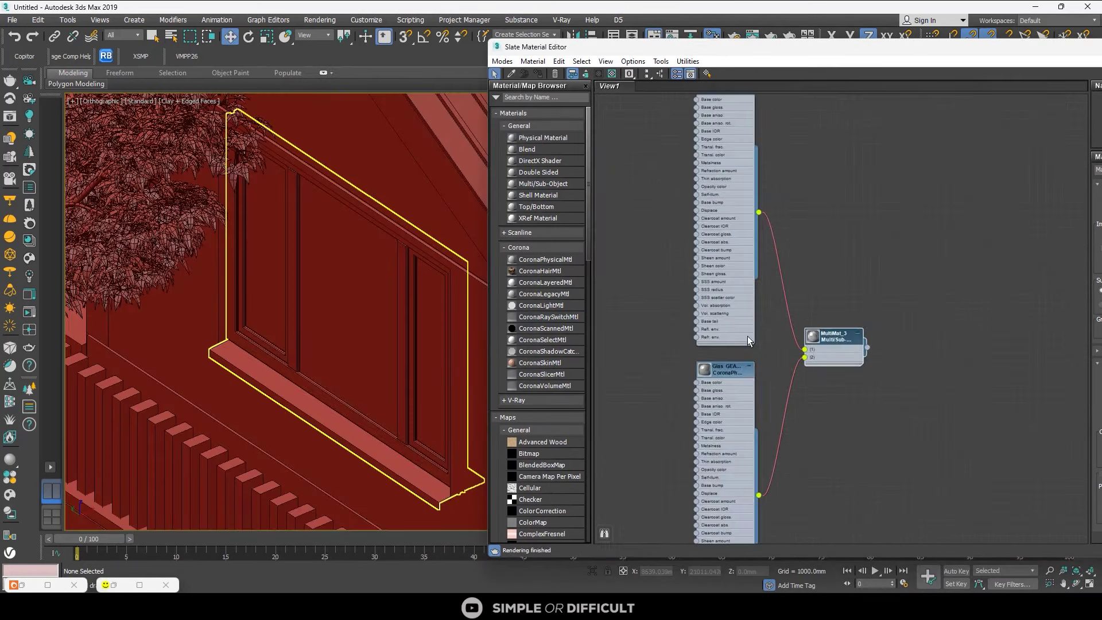
{"action": "scroll", "coordinate": [748, 335], "scroll_direction": "down", "scroll_amount": 1}
{"action": "scroll", "coordinate": [309, 282], "scroll_direction": "down", "scroll_amount": 5}
{"action": "middle_click_drag", "start_coordinate": [694, 266], "coordinate": [666, 268]}
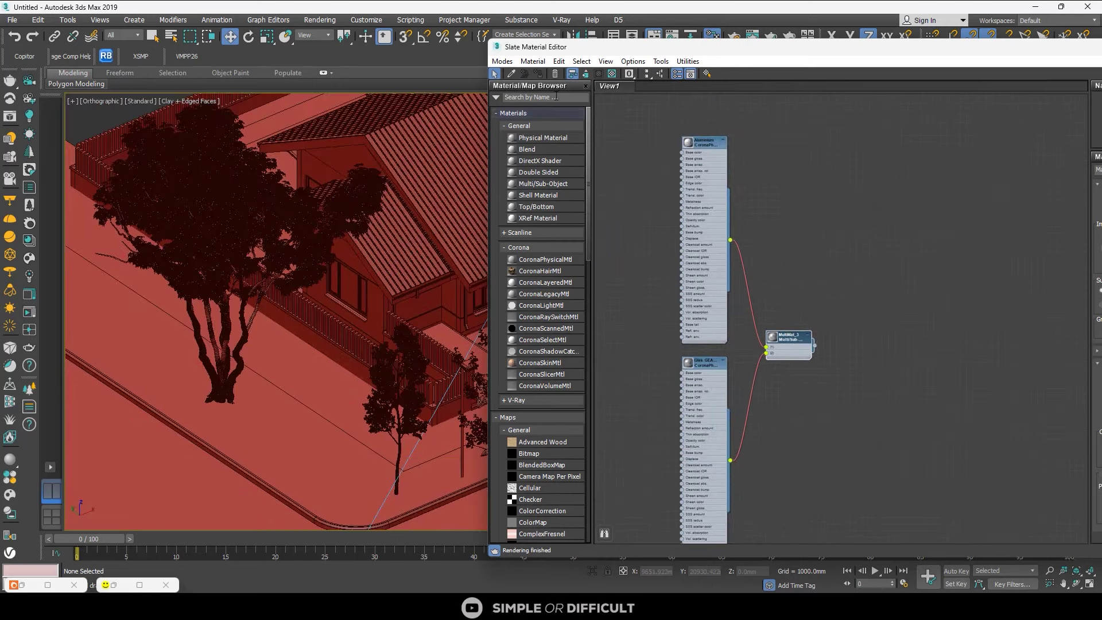
- Pick the wall material from the corner house and place its node tree beside the window material's nodes
{"action": "left_click", "coordinate": [512, 74]}
{"action": "scroll", "coordinate": [364, 252], "scroll_direction": "down", "scroll_amount": 3}
{"action": "middle_click_drag", "start_coordinate": [365, 252], "coordinate": [272, 261]}
{"action": "scroll", "coordinate": [278, 265], "scroll_direction": "up", "scroll_amount": 6}
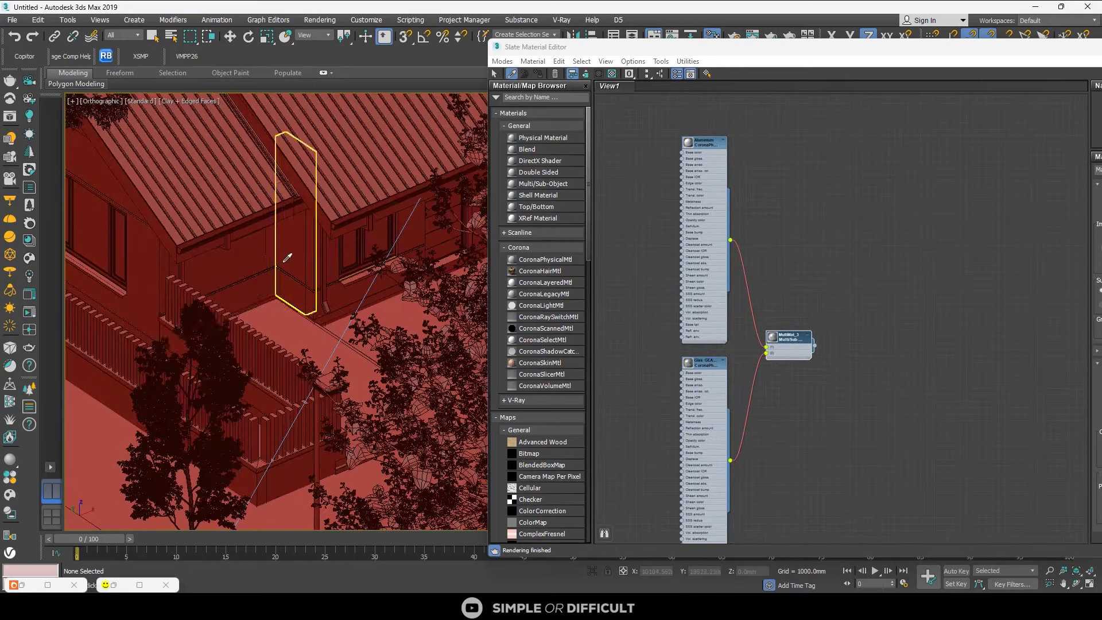
{"action": "left_click", "coordinate": [258, 260]}
{"action": "left_click_drag", "start_coordinate": [854, 311], "coordinate": [1040, 281]}
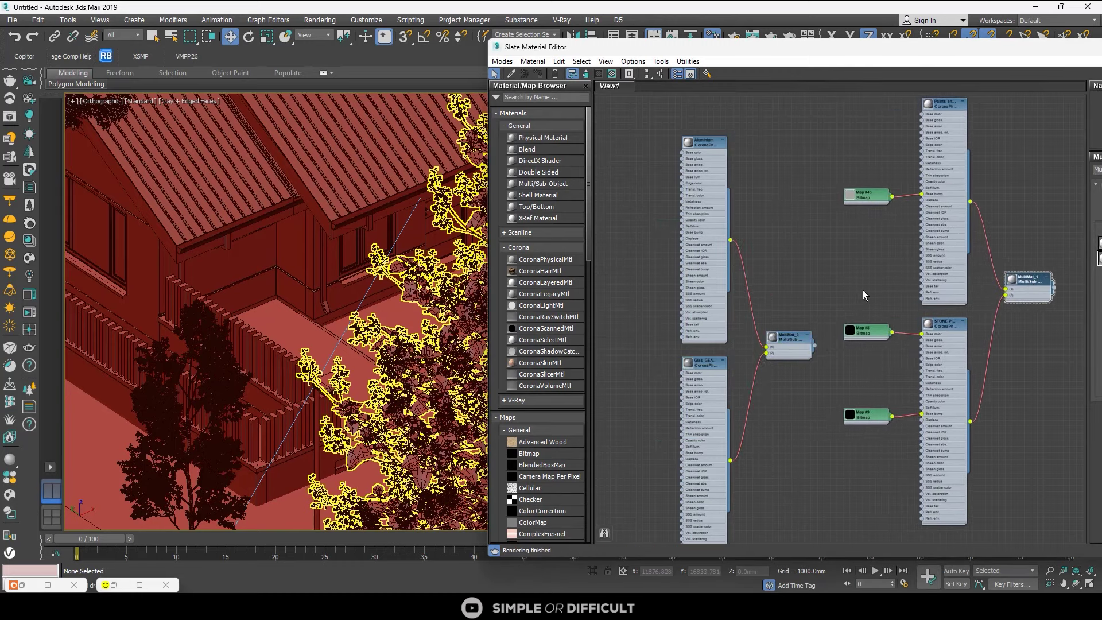
- Pick the material from the corner house's side window again to make its multi-material node active in the node view
{"action": "scroll", "coordinate": [863, 292], "scroll_direction": "down", "scroll_amount": 3}
{"action": "middle_click_drag", "start_coordinate": [835, 297], "coordinate": [820, 289]}
{"action": "scroll", "coordinate": [335, 274], "scroll_direction": "up", "scroll_amount": 2}
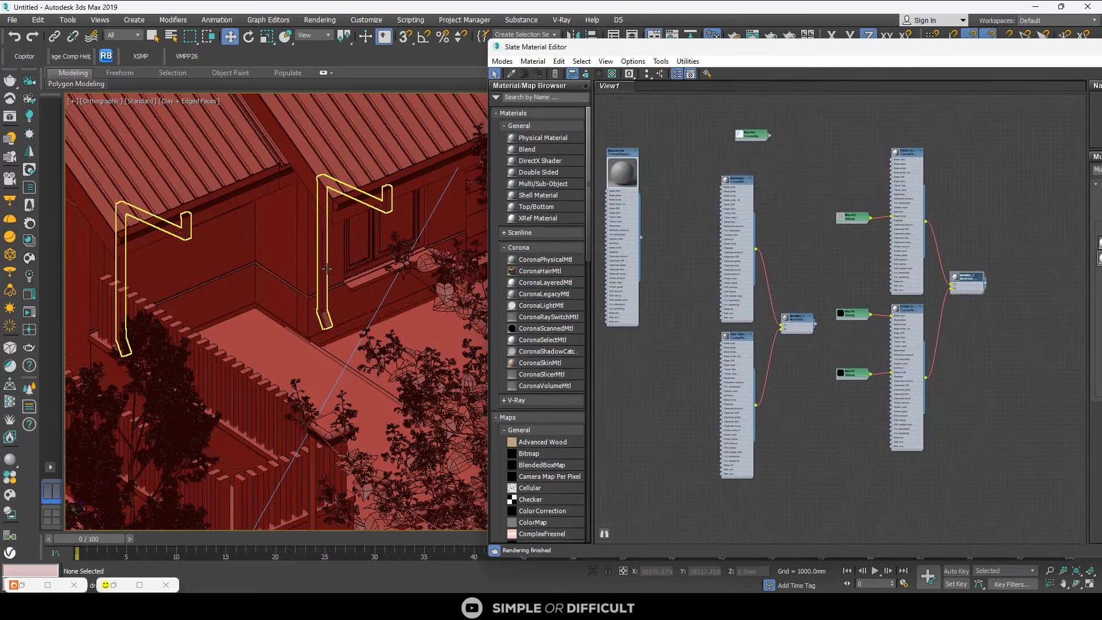
{"action": "middle_click_drag", "start_coordinate": [334, 258], "coordinate": [182, 300]}
{"action": "scroll", "coordinate": [245, 265], "scroll_direction": "up", "scroll_amount": 2}
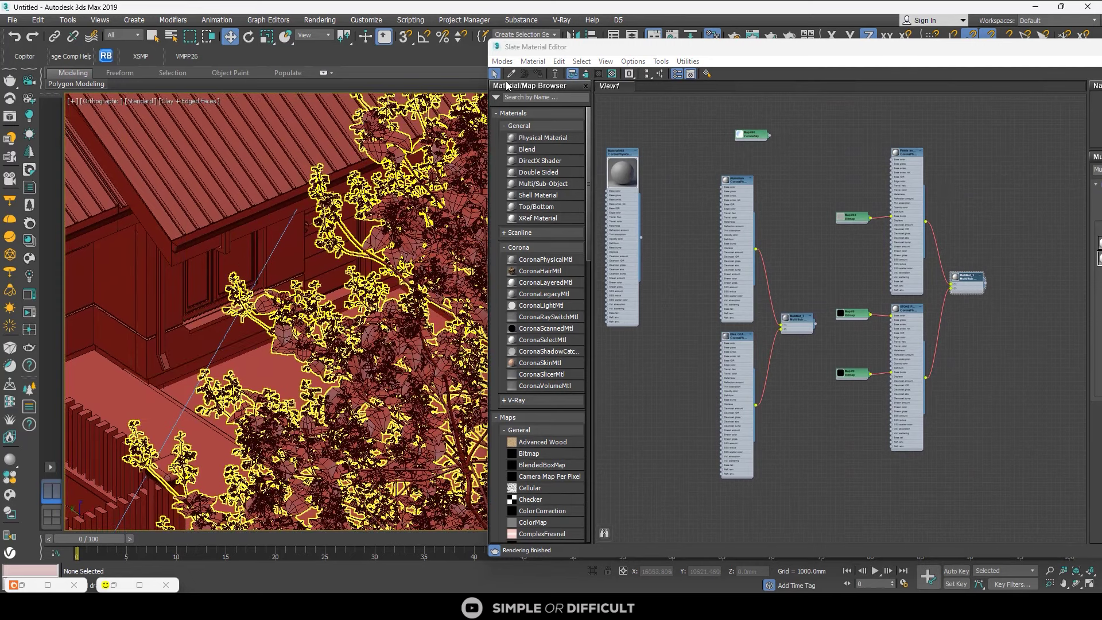
{"action": "left_click", "coordinate": [512, 76]}
{"action": "scroll", "coordinate": [254, 256], "scroll_direction": "up", "scroll_amount": 2}
{"action": "left_click", "coordinate": [224, 261]}
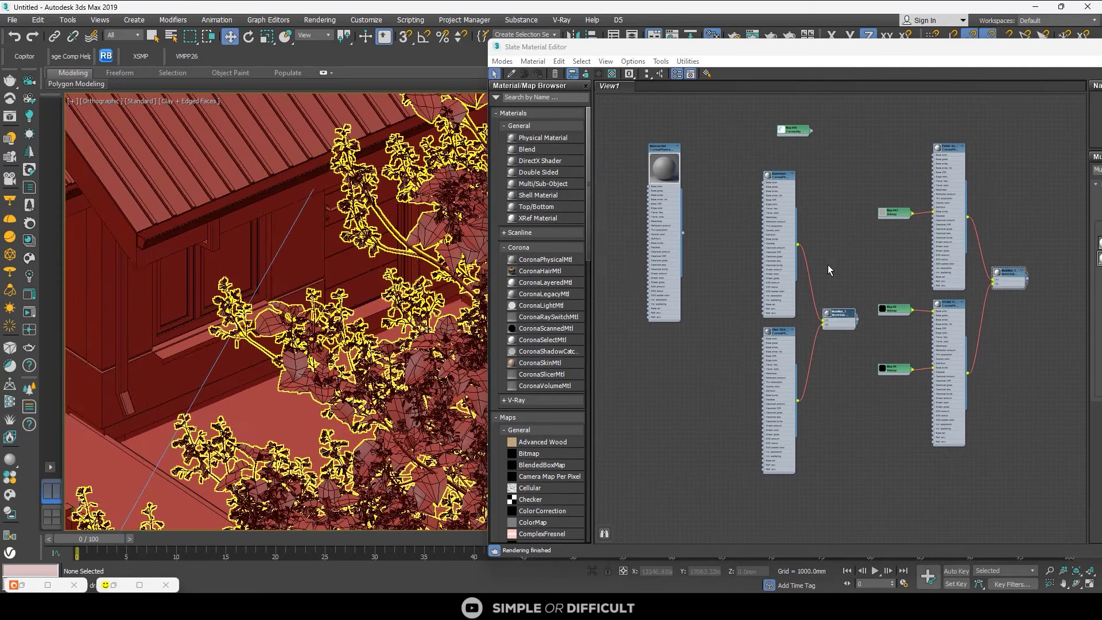
{"action": "scroll", "coordinate": [828, 264], "scroll_direction": "up", "scroll_amount": 1}
{"action": "scroll", "coordinate": [197, 270], "scroll_direction": "down", "scroll_amount": 5}
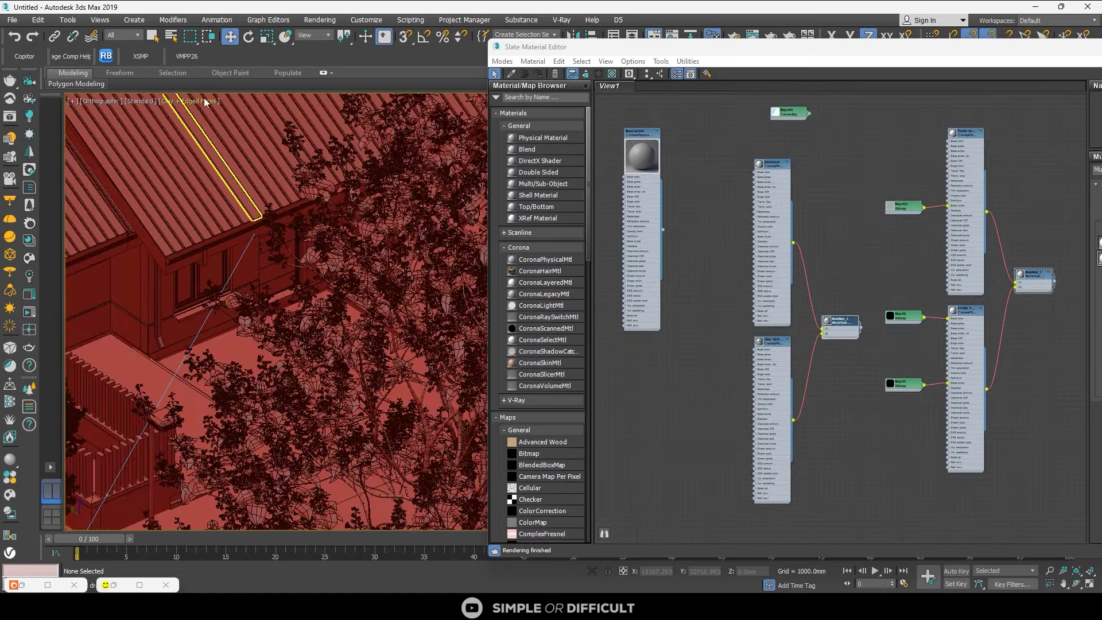
- Turn off clay shading in the orthographic viewport so the corner house shows its material colours
{"action": "left_click", "coordinate": [202, 101]}
{"action": "left_click", "coordinate": [251, 114]}
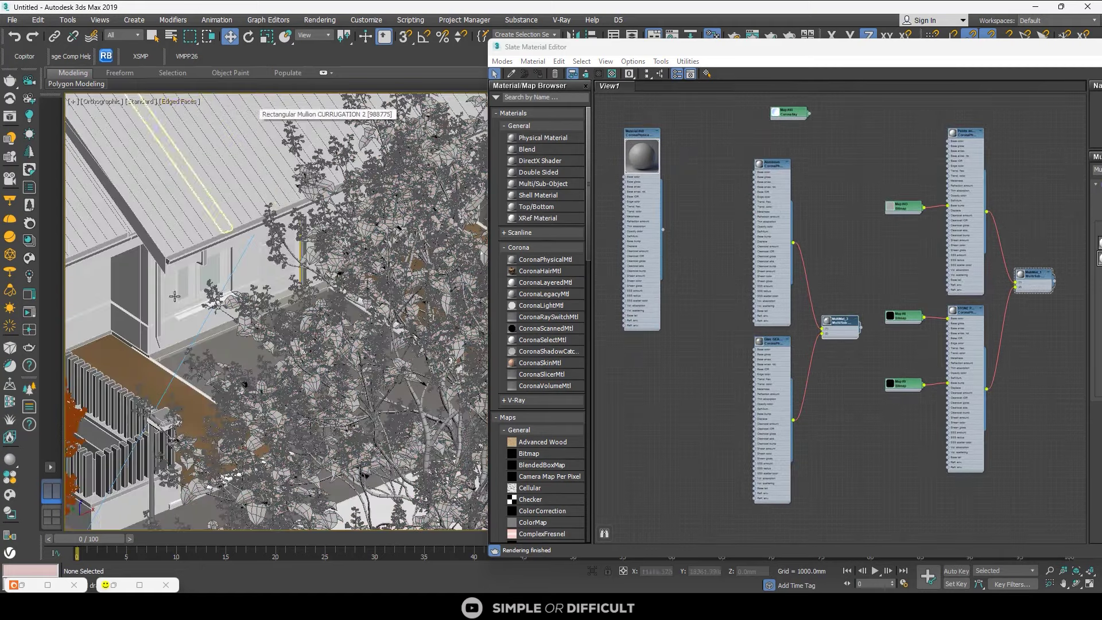
{"action": "scroll", "coordinate": [202, 279], "scroll_direction": "up", "scroll_amount": 3}
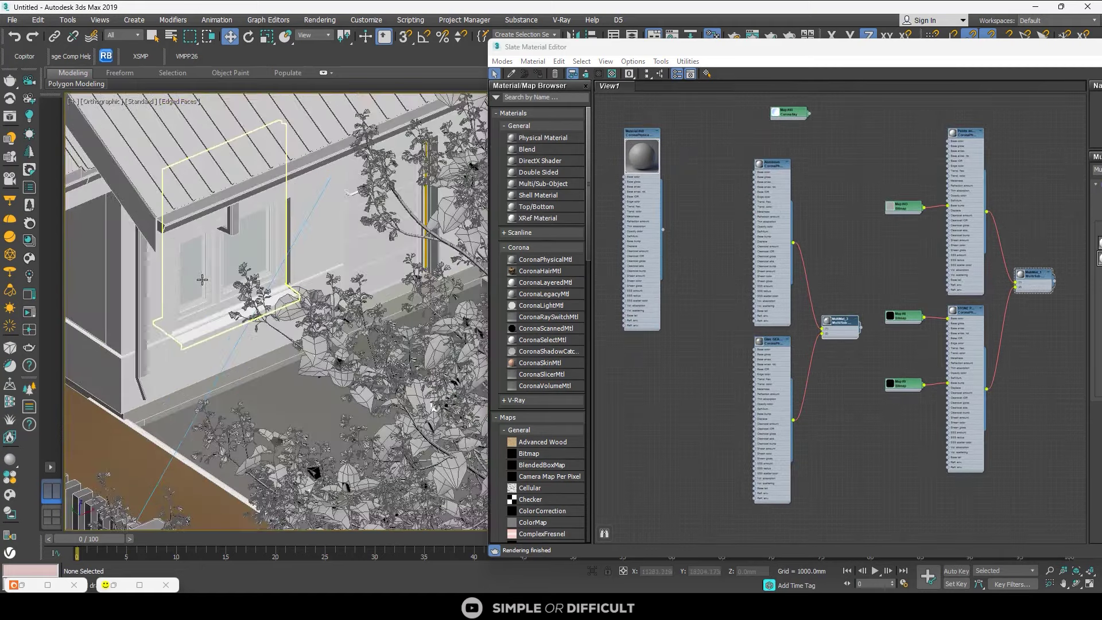
- Add Glass Clear from the Corona Material Library's Glass category and connect it to slot 2 of the window's multi-material
{"action": "left_click", "coordinate": [29, 240]}
{"action": "left_click", "coordinate": [266, 239]}
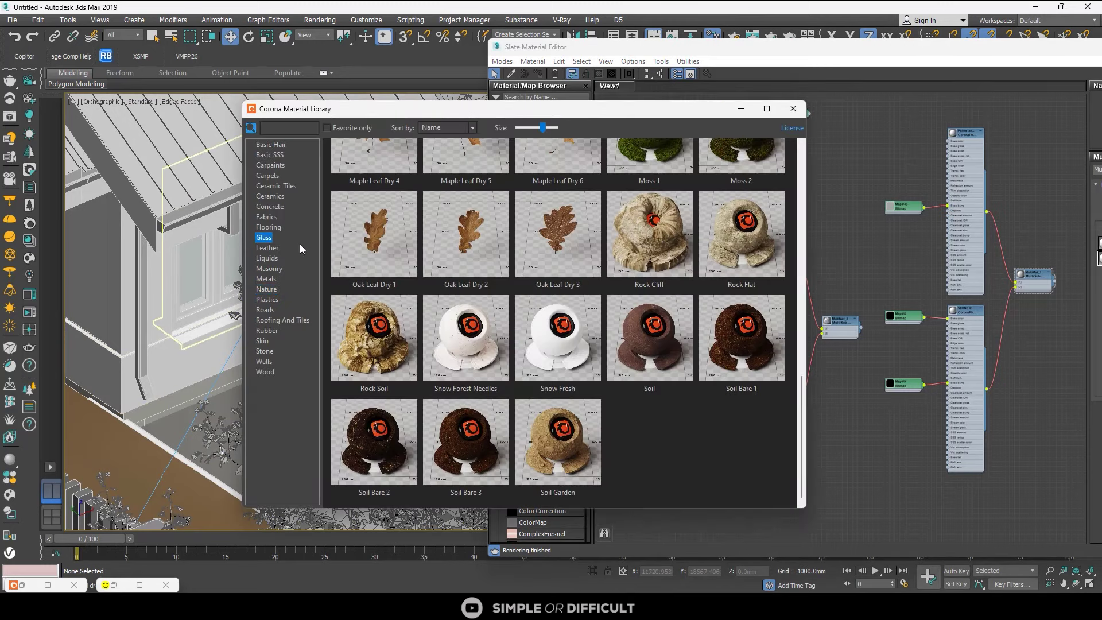
{"action": "left_click_drag", "start_coordinate": [699, 114], "coordinate": [576, 121]}
{"action": "scroll", "coordinate": [374, 310], "scroll_direction": "up", "scroll_amount": 5}
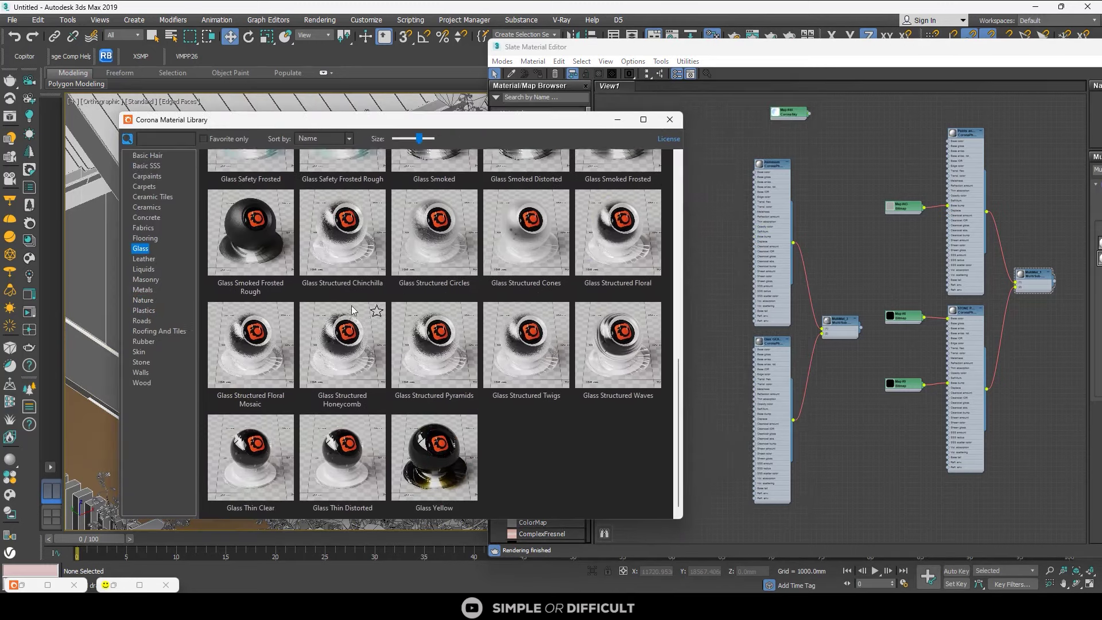
{"action": "left_click_drag", "start_coordinate": [680, 326], "coordinate": [678, 180]}
{"action": "left_click_drag", "start_coordinate": [763, 366], "coordinate": [681, 327]}
{"action": "scroll", "coordinate": [760, 363], "scroll_direction": "up", "scroll_amount": 4}
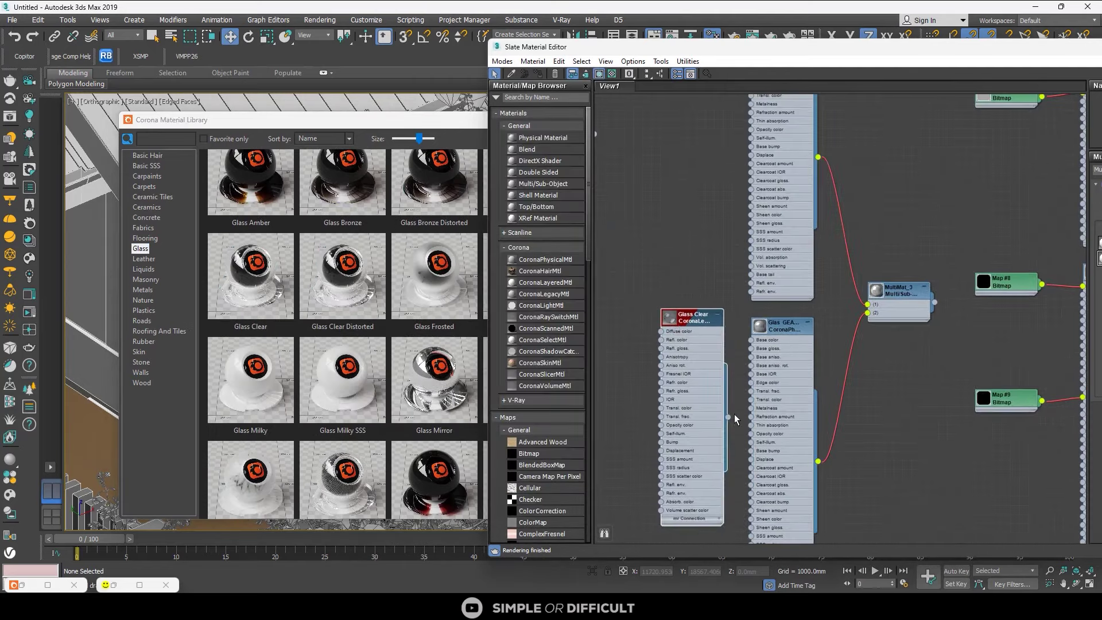
{"action": "left_click_drag", "start_coordinate": [728, 417], "coordinate": [867, 312]}
- Connect Aluminium Black Anodized from the Metals category to slot 1 of the window's multi-material and delete the old aluminium node
{"action": "left_click", "coordinate": [143, 290]}
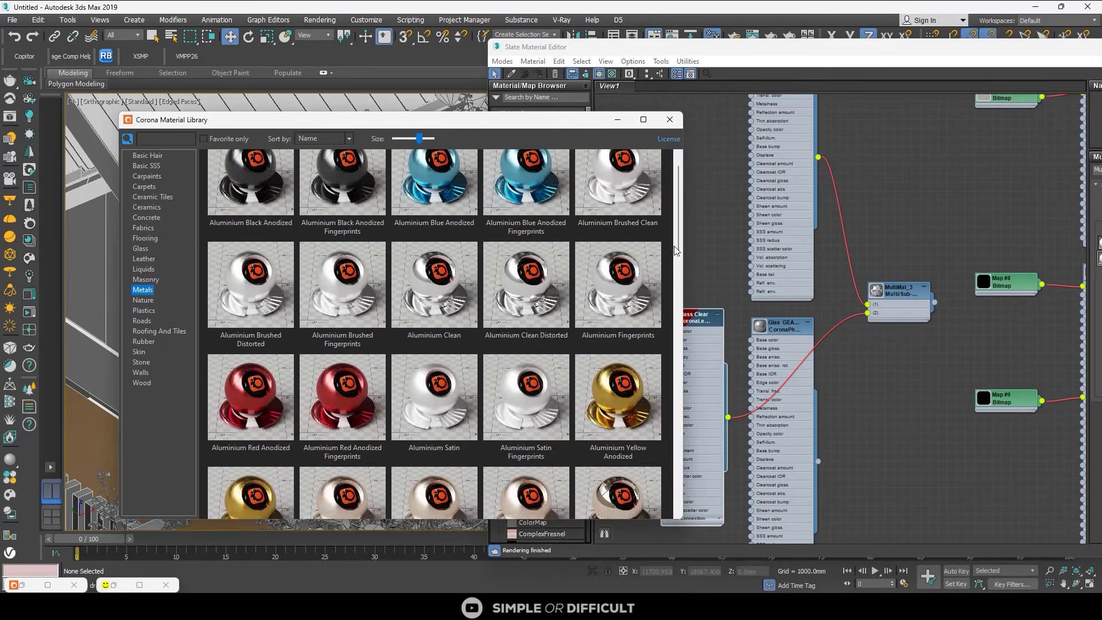
{"action": "left_click_drag", "start_coordinate": [247, 190], "coordinate": [821, 222]}
{"action": "left_click_drag", "start_coordinate": [834, 144], "coordinate": [755, 133]}
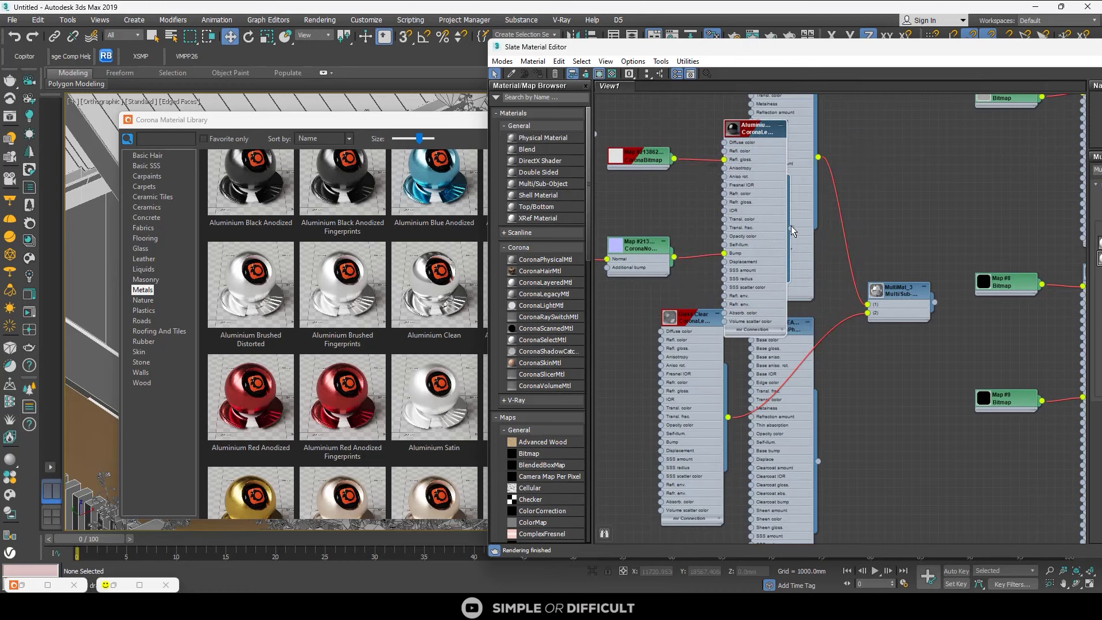
{"action": "left_click_drag", "start_coordinate": [852, 289], "coordinate": [868, 304]}
{"action": "scroll", "coordinate": [869, 313], "scroll_direction": "down", "scroll_amount": 2}
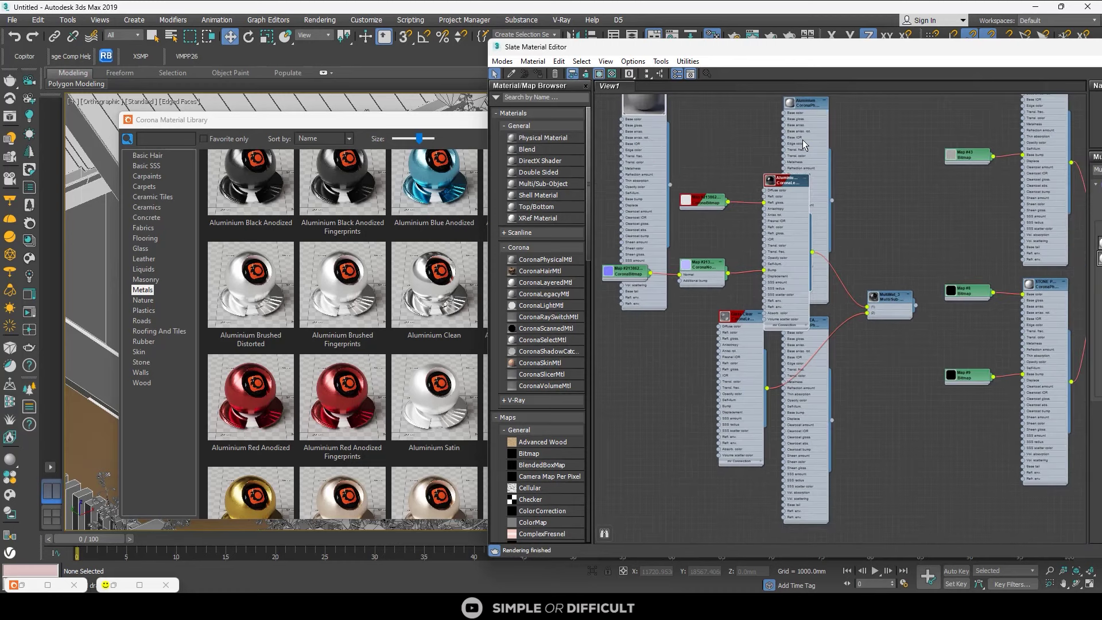
{"action": "middle_click_drag", "start_coordinate": [803, 117], "coordinate": [785, 205]}
{"action": "left_click", "coordinate": [788, 195]}
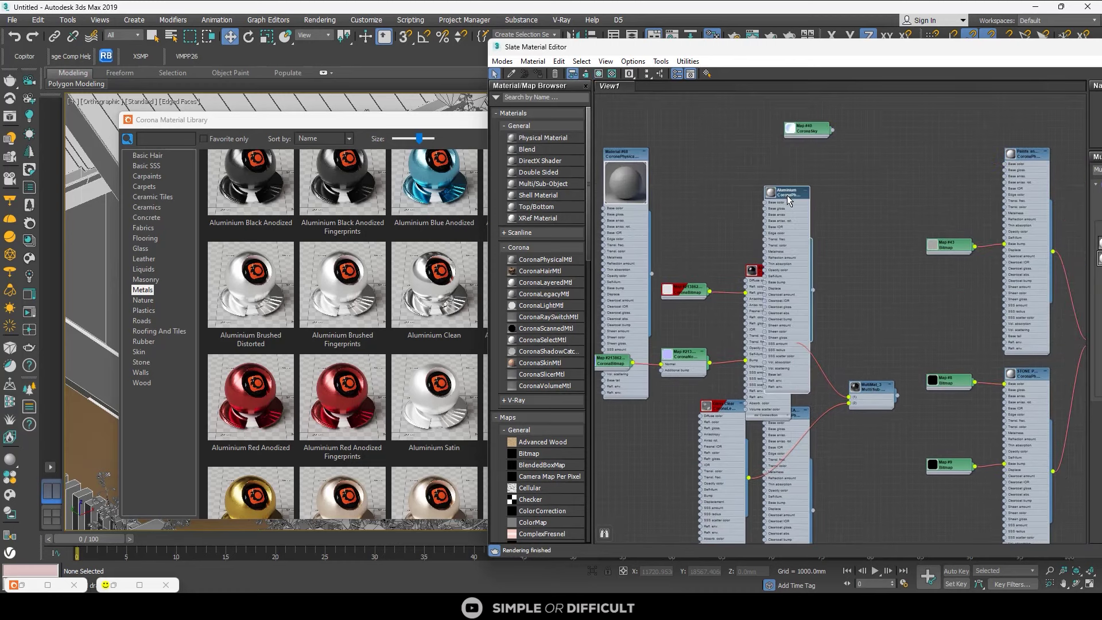
- Move the material library off the viewport and examine the frame and glass materials on the houses' windows
{"action": "left_click_drag", "start_coordinate": [368, 127], "coordinate": [612, 378]}
{"action": "scroll", "coordinate": [324, 252], "scroll_direction": "up", "scroll_amount": 10}
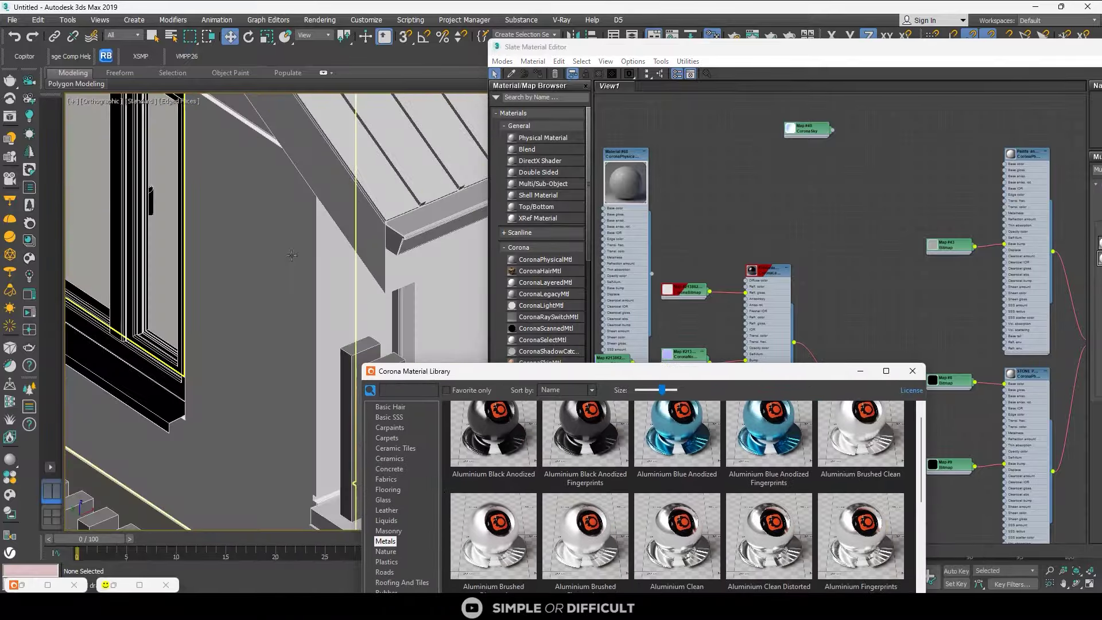
{"action": "scroll", "coordinate": [193, 274], "scroll_direction": "down", "scroll_amount": 10}
{"action": "scroll", "coordinate": [240, 132], "scroll_direction": "up", "scroll_amount": 10}
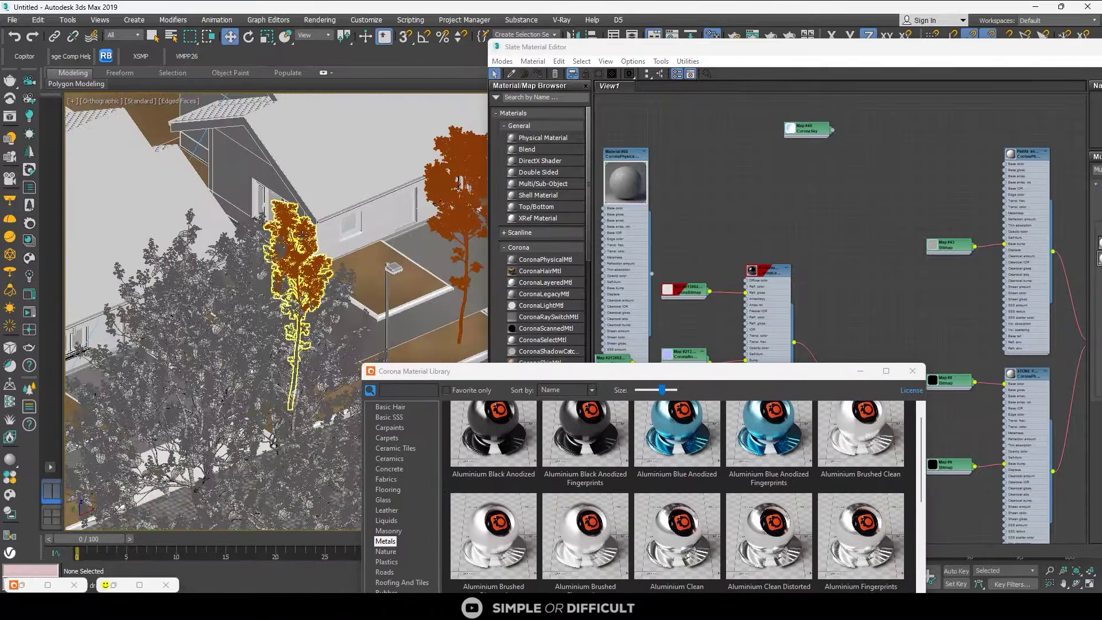
{"action": "scroll", "coordinate": [216, 150], "scroll_direction": "down", "scroll_amount": 6}
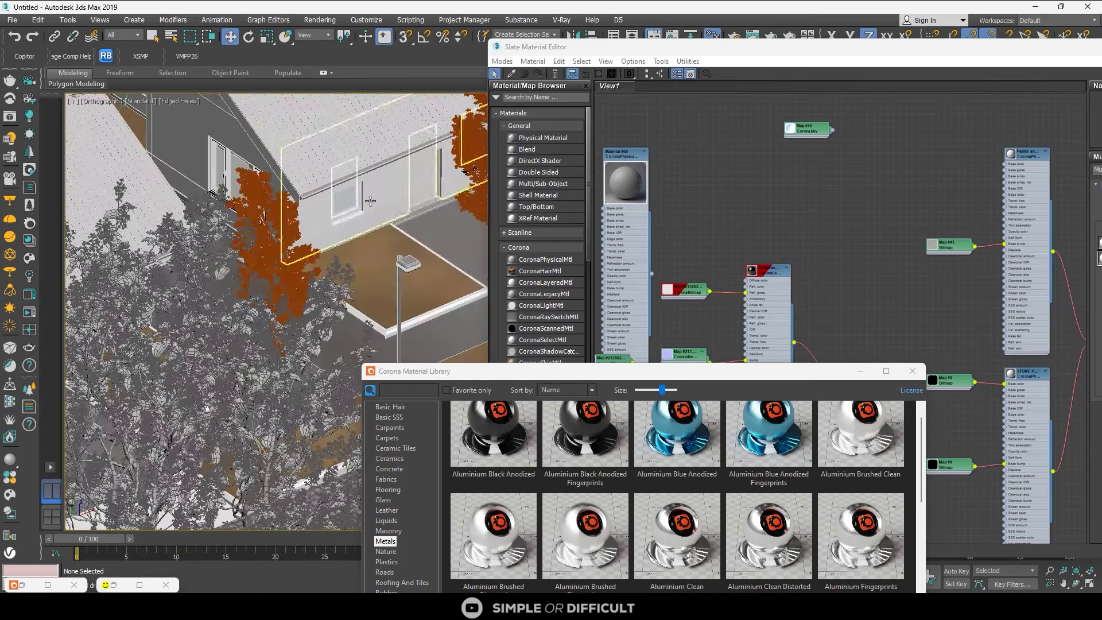
{"action": "middle_click_drag", "start_coordinate": [369, 202], "coordinate": [143, 258]}
{"action": "scroll", "coordinate": [143, 258], "scroll_direction": "down", "scroll_amount": 2}
{"action": "scroll", "coordinate": [362, 138], "scroll_direction": "up", "scroll_amount": 8}
{"action": "scroll", "coordinate": [362, 139], "scroll_direction": "down", "scroll_amount": 10}
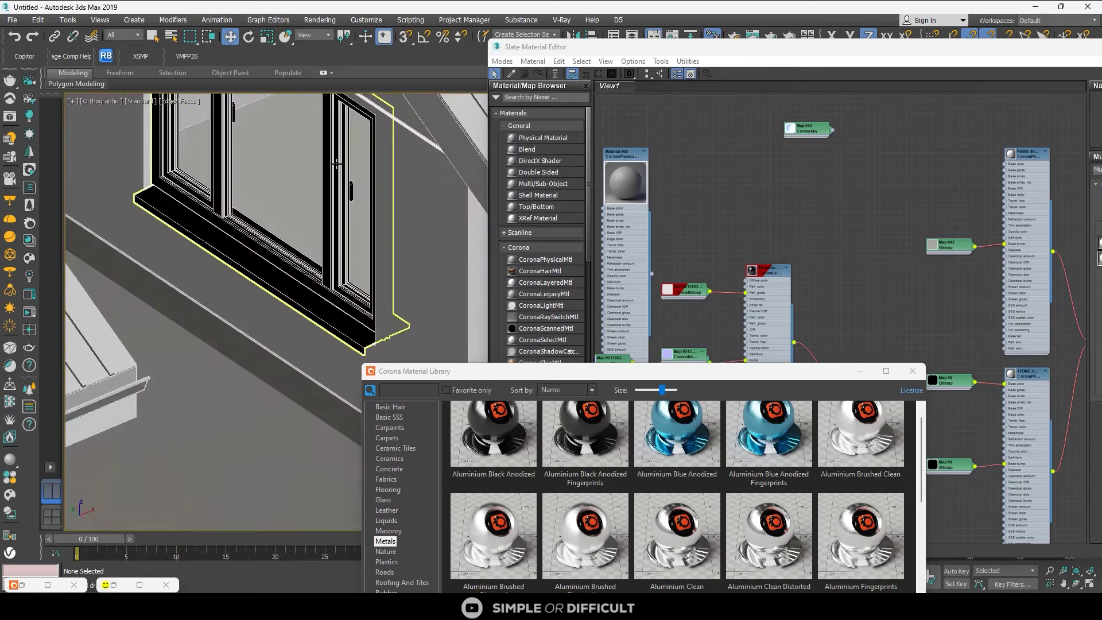
{"action": "middle_click_drag", "start_coordinate": [290, 271], "coordinate": [290, 185]}
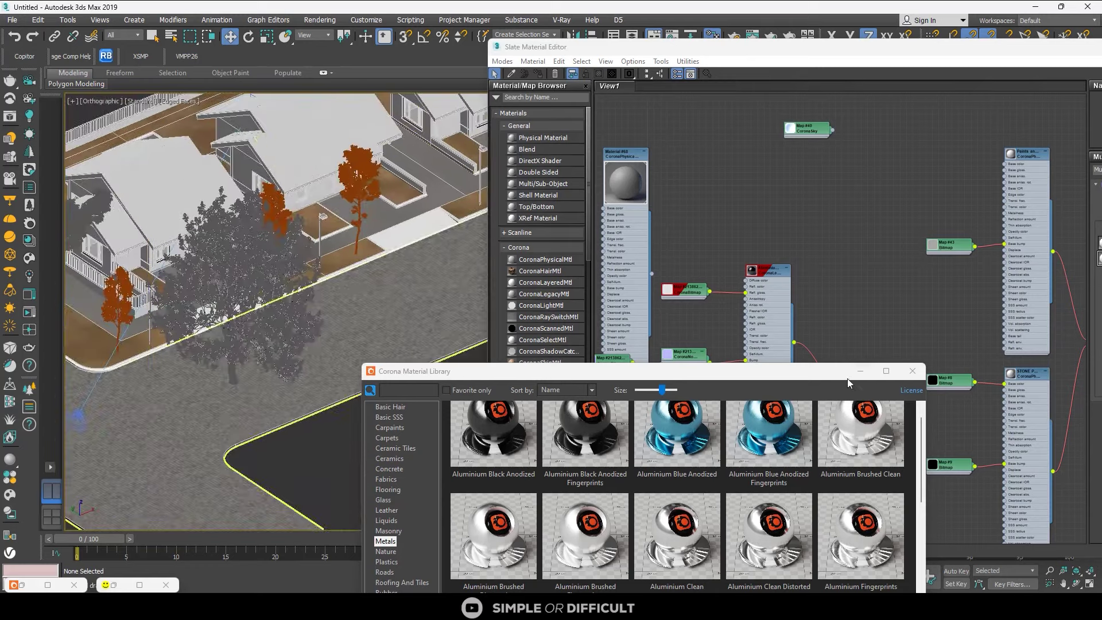
- Select all objects that use the exterior walls' multi-material MultiMat_1
{"action": "left_click_drag", "start_coordinate": [833, 372], "coordinate": [525, 242]}
{"action": "middle_click_drag", "start_coordinate": [976, 236], "coordinate": [786, 237]}
{"action": "scroll", "coordinate": [793, 237], "scroll_direction": "up", "scroll_amount": 1}
{"action": "right_click", "coordinate": [927, 336]}
{"action": "mouse_move", "coordinate": [956, 224]}
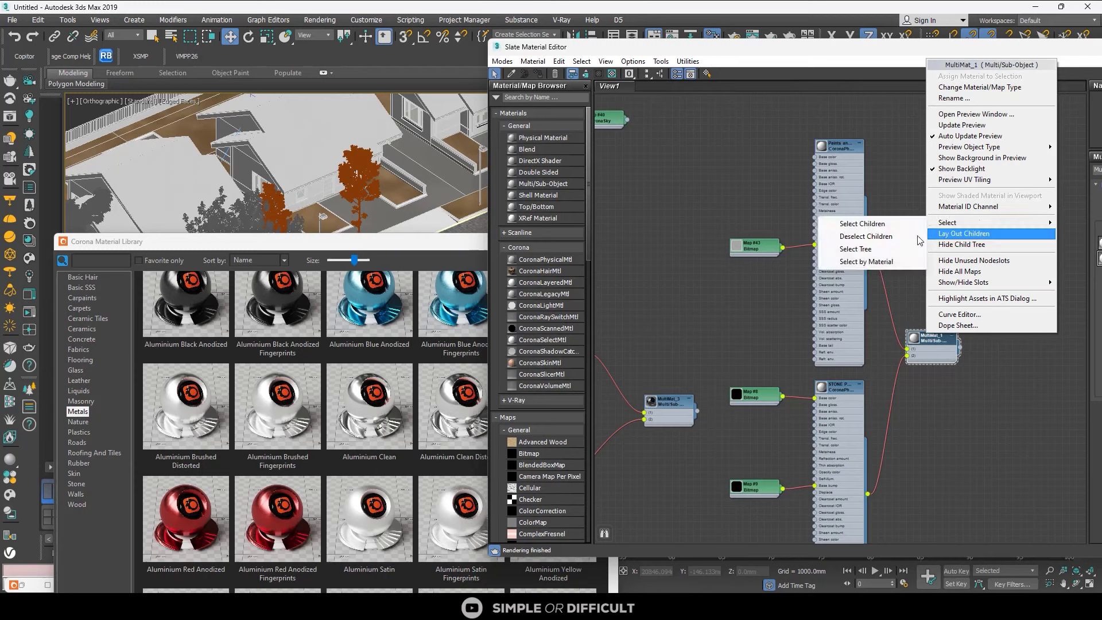
{"action": "left_click", "coordinate": [884, 261]}
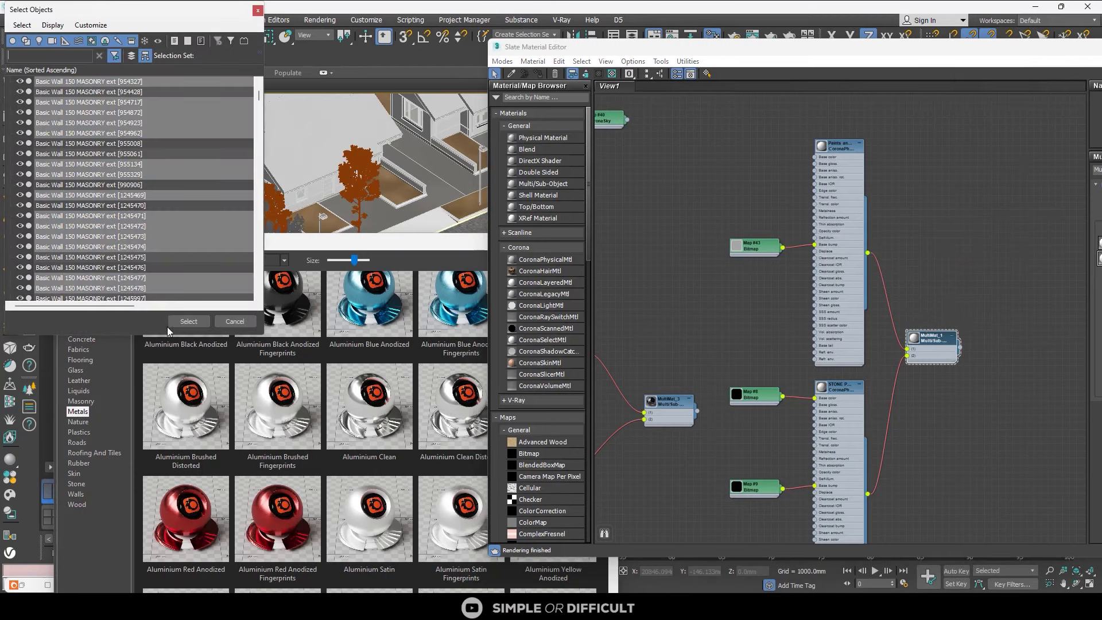
{"action": "left_click", "coordinate": [189, 321]}
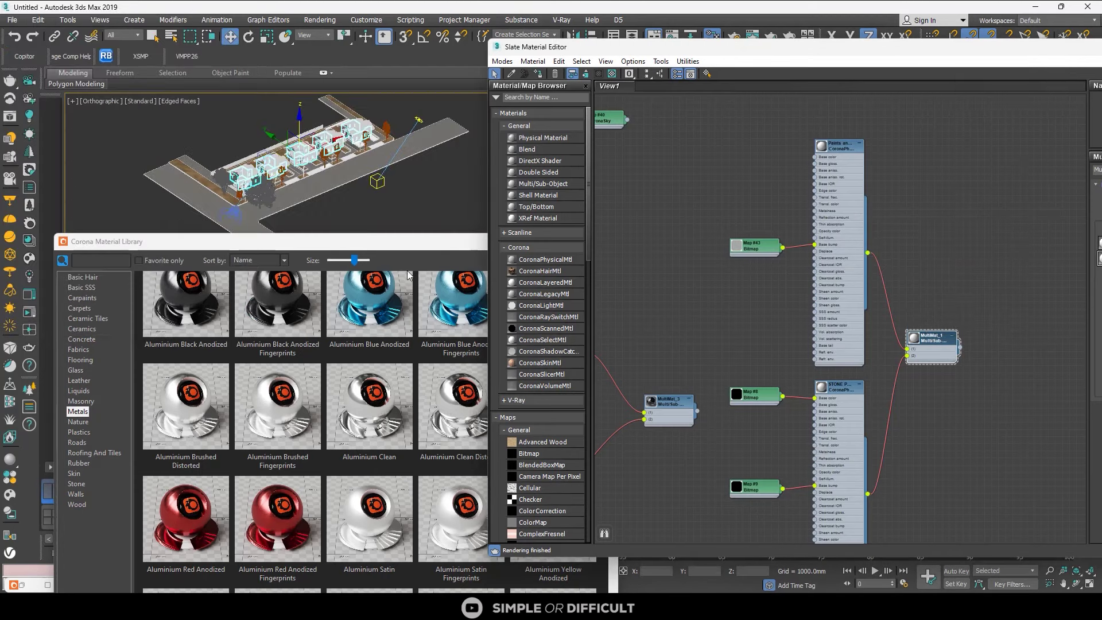
- Minimize the Corona Material Library and the Slate Material Editor to clear the viewport
{"action": "left_click", "coordinate": [429, 243]}
{"action": "left_click", "coordinate": [554, 242]}
{"action": "scroll", "coordinate": [372, 316], "scroll_direction": "down", "scroll_amount": 4}
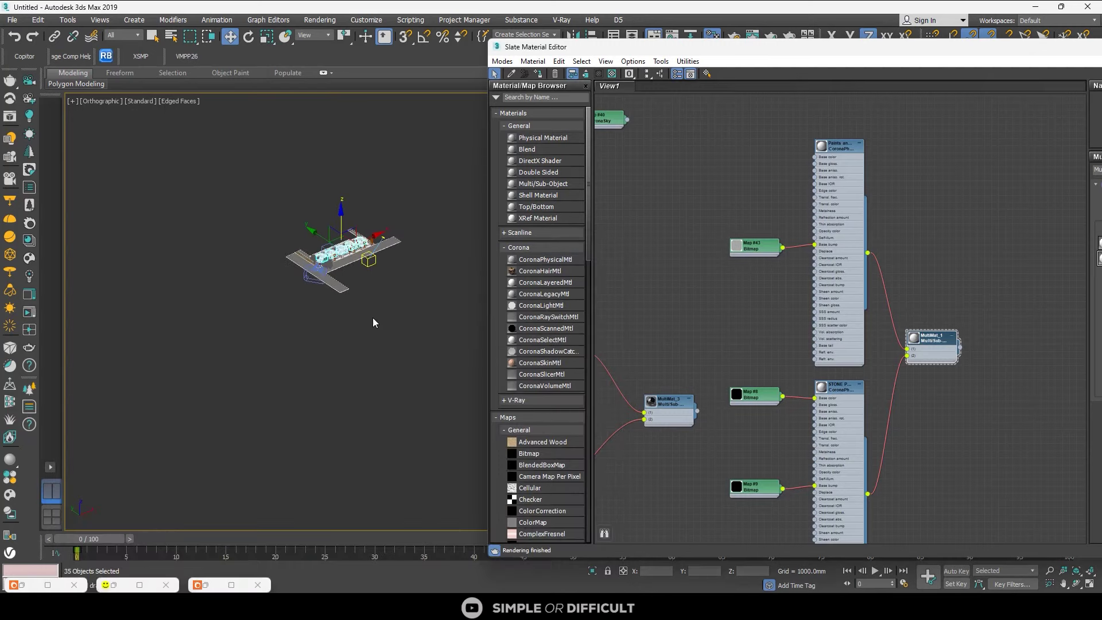
{"action": "left_click_drag", "start_coordinate": [968, 50], "coordinate": [738, 58]}
{"action": "left_click", "coordinate": [988, 59]}
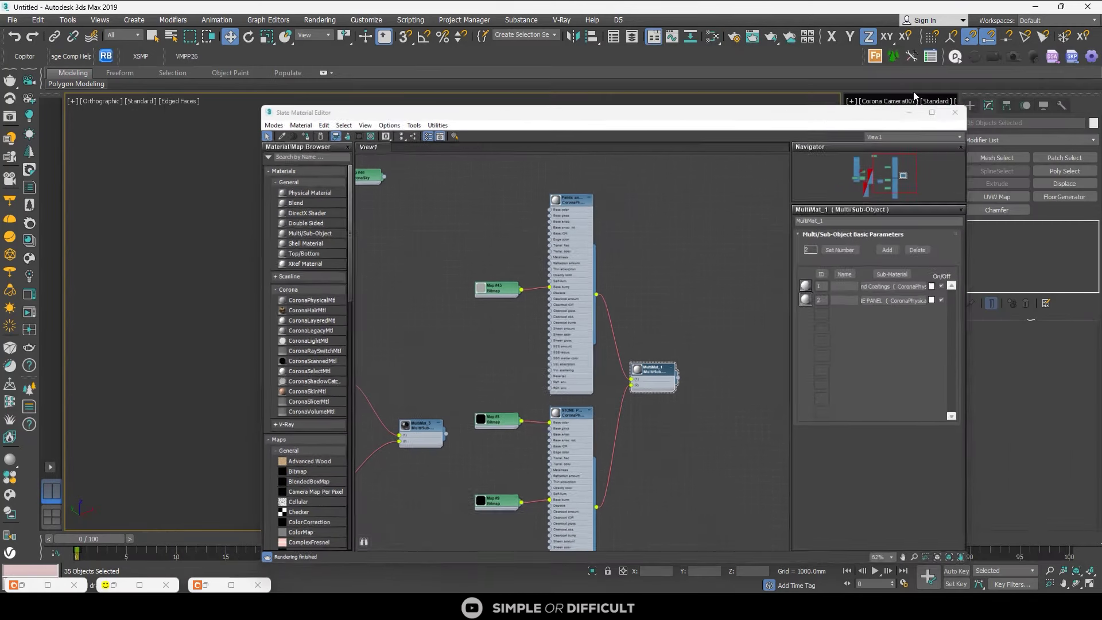
- Isolate the selected exterior walls in the viewport and select all of them
{"action": "key", "text": "z"}
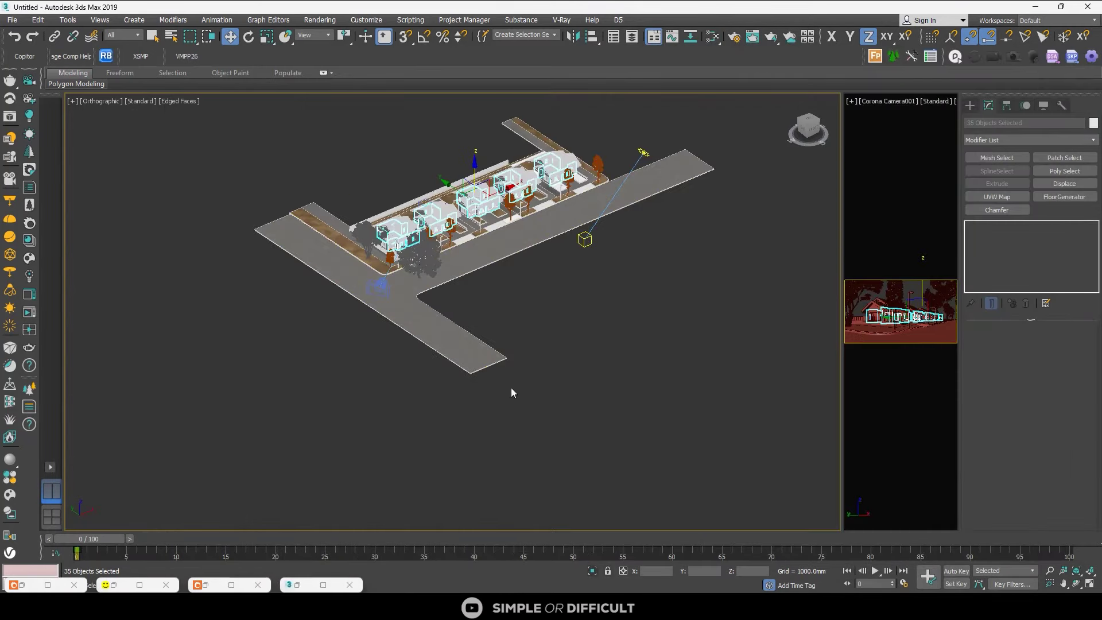
{"action": "key", "text": "alt+q"}
{"action": "left_click", "coordinate": [454, 441]}
{"action": "scroll", "coordinate": [571, 325], "scroll_direction": "down", "scroll_amount": 8}
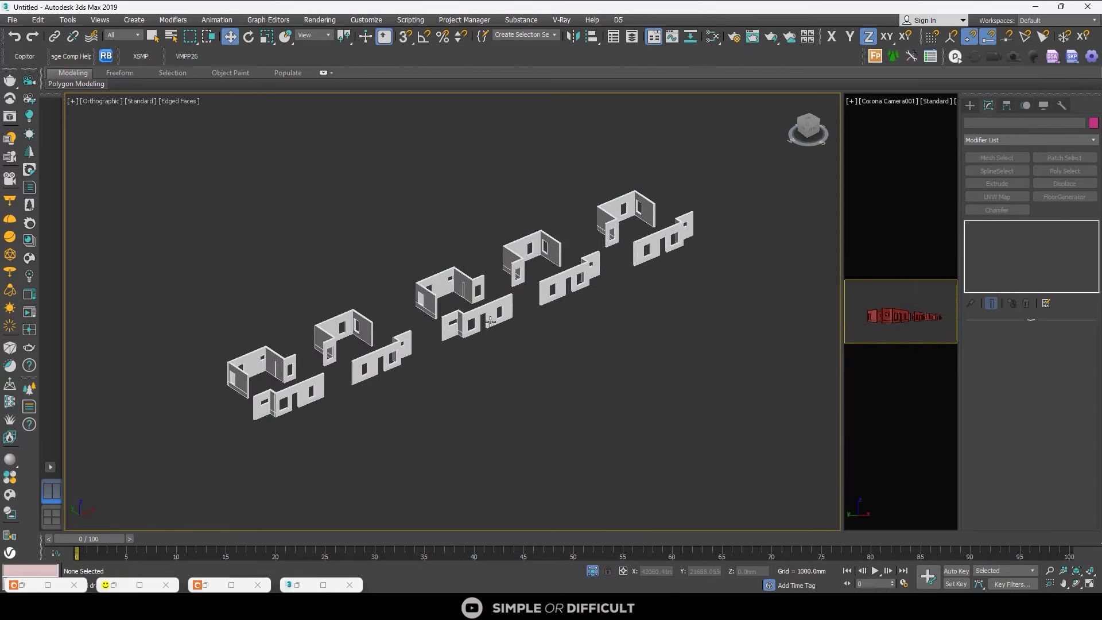
{"action": "key", "text": "ctrl+a"}
{"action": "scroll", "coordinate": [492, 402], "scroll_direction": "up", "scroll_amount": 5}
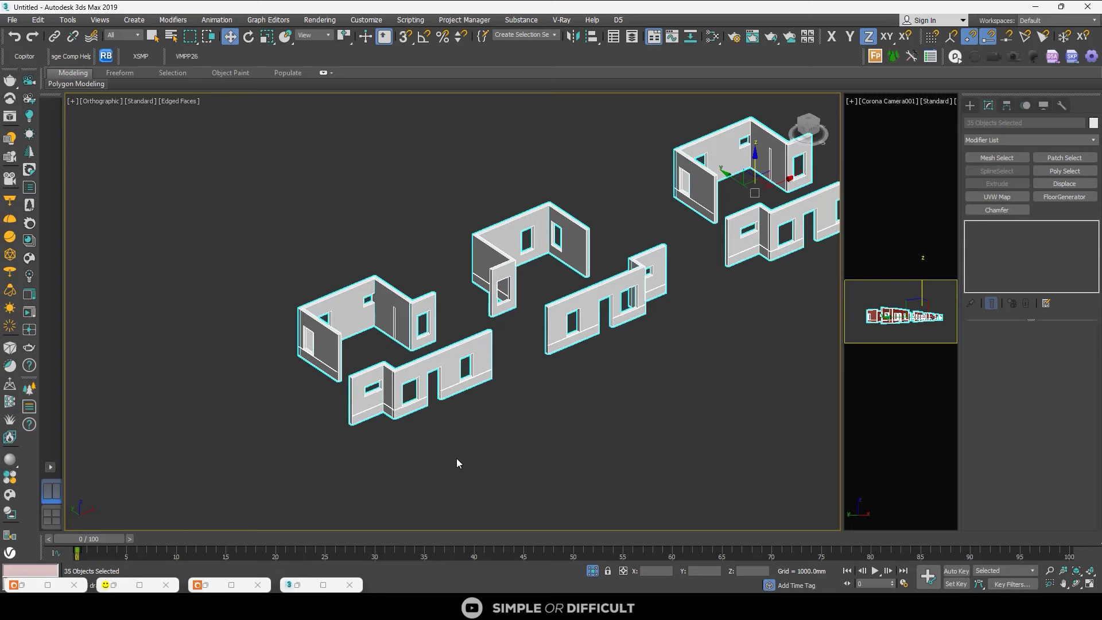
- Restore the Slate Material Editor and place it beside the isolated walls with empty space next to the wall material's nodes
{"action": "mouse_move", "coordinate": [324, 586]}
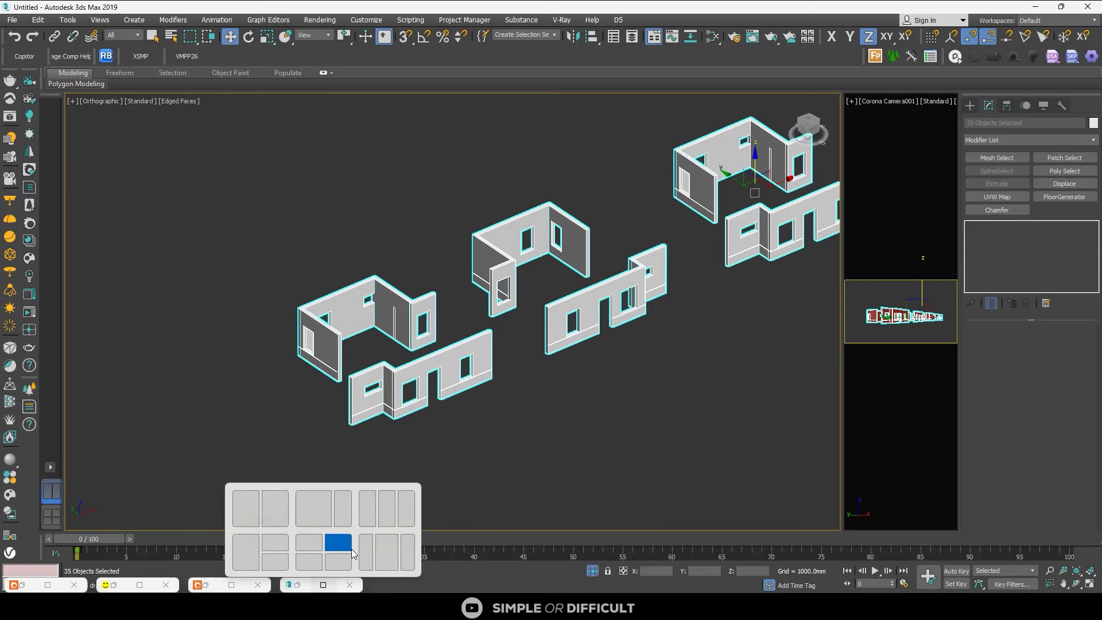
{"action": "left_click", "coordinate": [280, 521]}
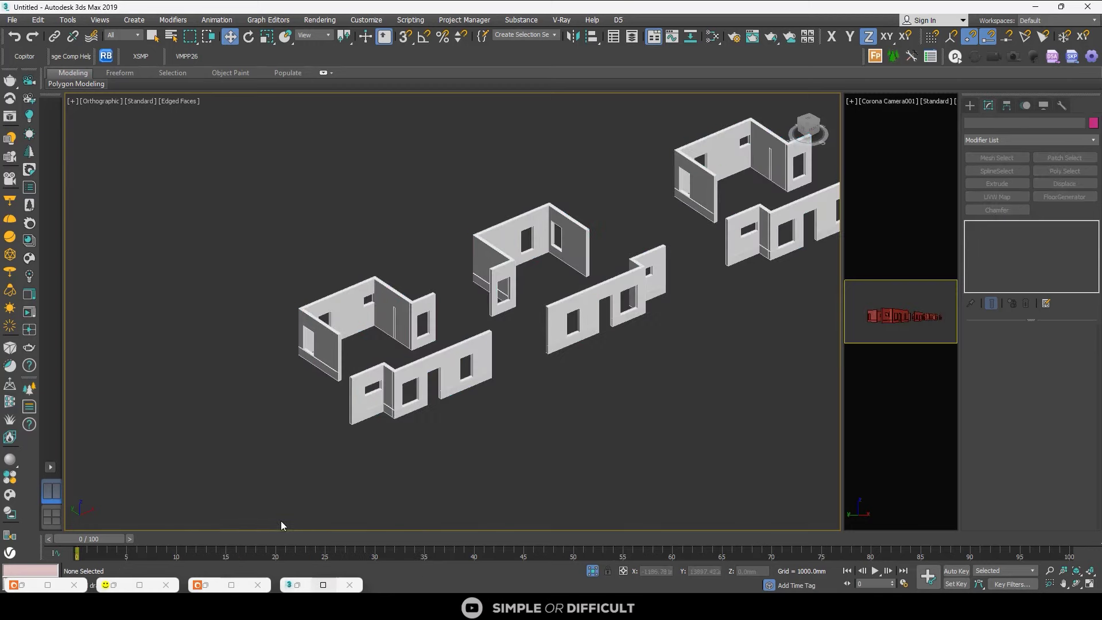
{"action": "left_click", "coordinate": [325, 585]}
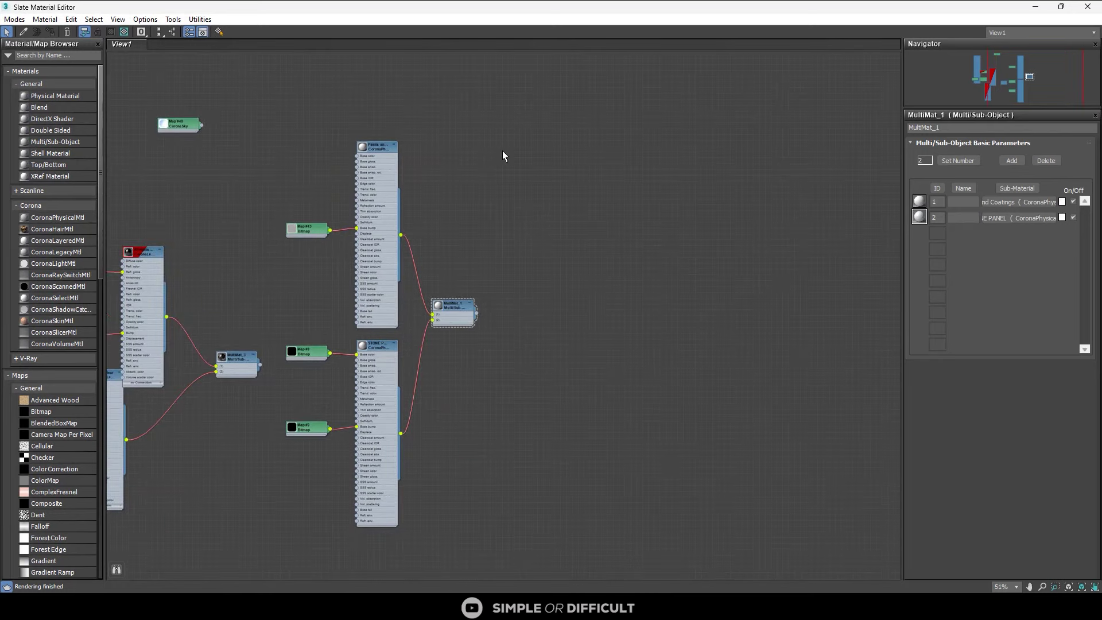
{"action": "left_click_drag", "start_coordinate": [414, 5], "coordinate": [590, 33]}
{"action": "scroll", "coordinate": [583, 136], "scroll_direction": "down", "scroll_amount": 2}
{"action": "middle_click_drag", "start_coordinate": [611, 173], "coordinate": [435, 137]}
{"action": "middle_click_drag", "start_coordinate": [523, 185], "coordinate": [481, 173]}
{"action": "left_click_drag", "start_coordinate": [468, 35], "coordinate": [609, 34]}
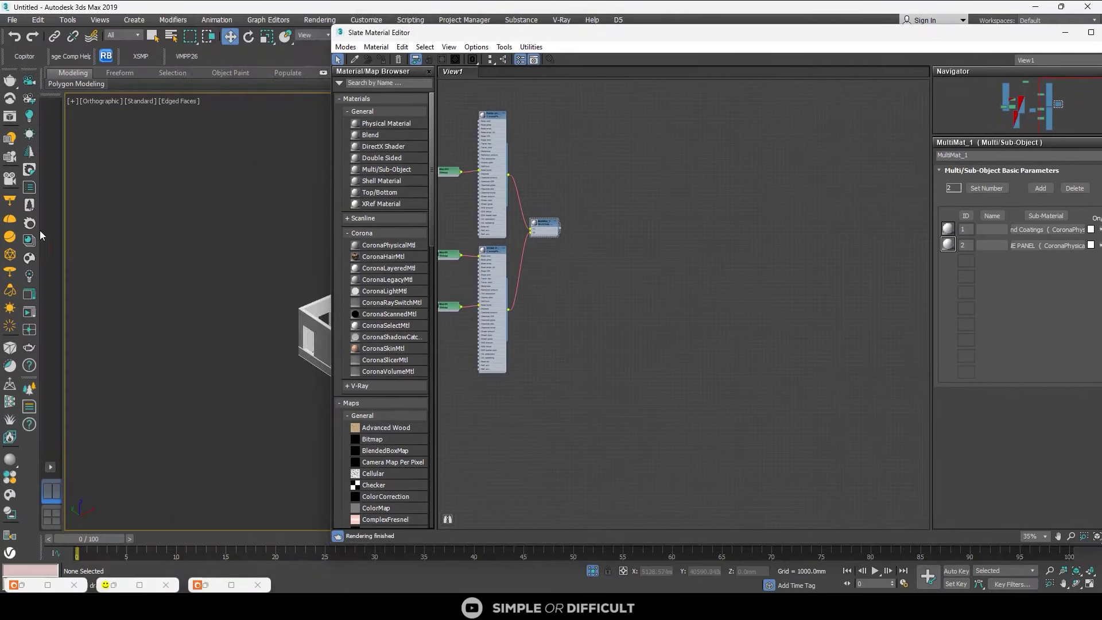
- Add a white wall paint from the Corona Material Library's Walls category to empty space below the wall material's nodes
{"action": "left_click", "coordinate": [29, 239]}
{"action": "scroll", "coordinate": [594, 489], "scroll_direction": "down", "scroll_amount": 3}
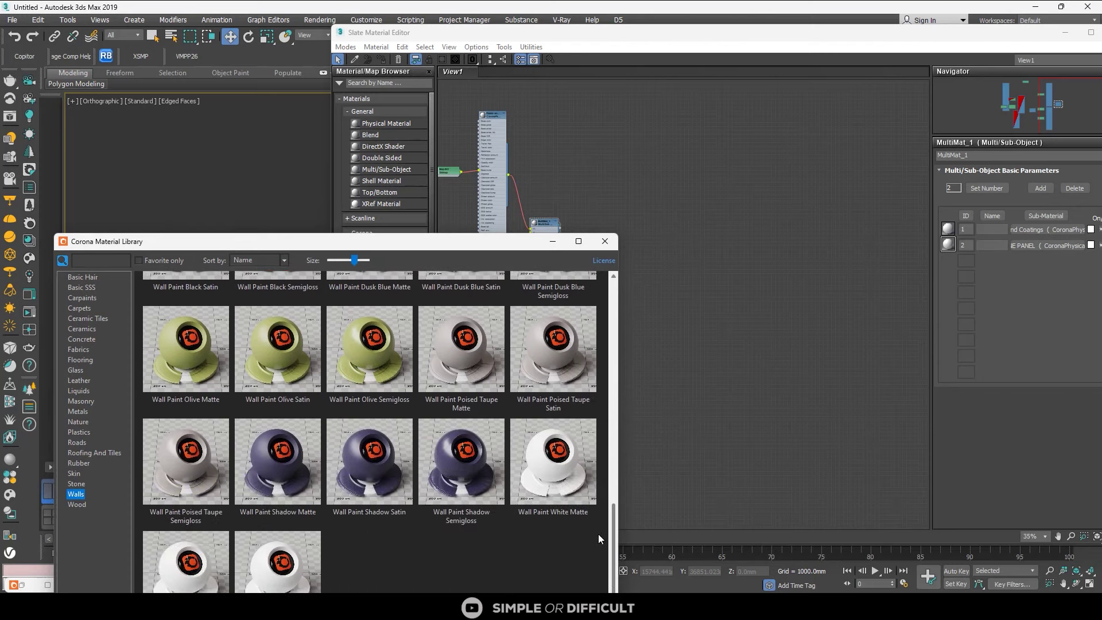
{"action": "left_click_drag", "start_coordinate": [316, 254], "coordinate": [289, 126]}
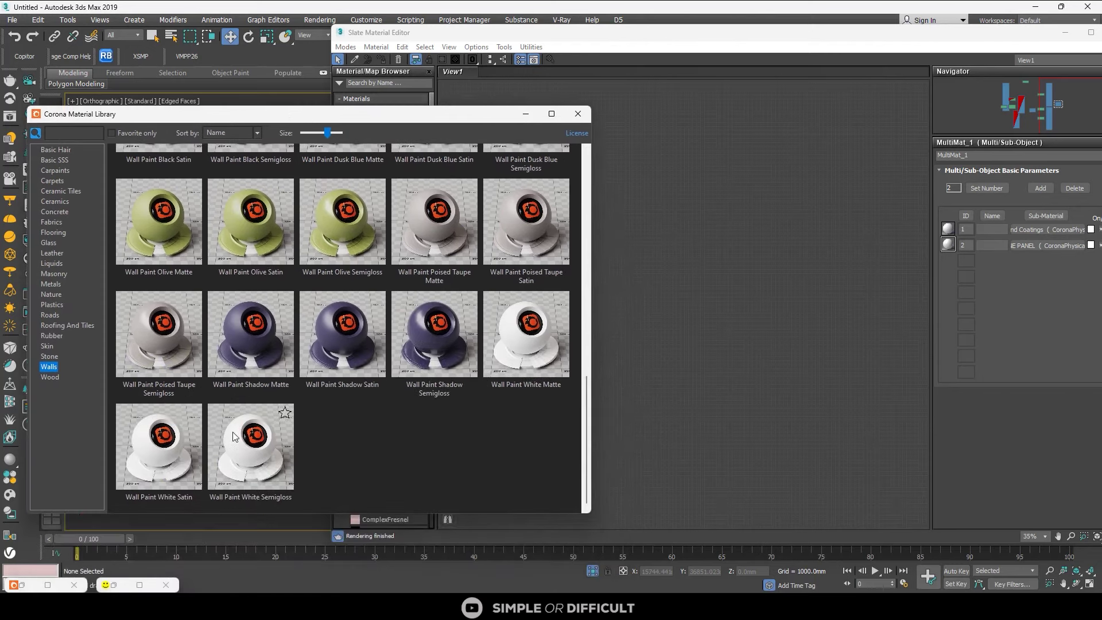
{"action": "left_click_drag", "start_coordinate": [745, 187], "coordinate": [719, 354]}
{"action": "scroll", "coordinate": [683, 181], "scroll_direction": "down", "scroll_amount": 2}
{"action": "scroll", "coordinate": [645, 327], "scroll_direction": "down", "scroll_amount": 7}
{"action": "scroll", "coordinate": [671, 292], "scroll_direction": "up", "scroll_amount": 5}
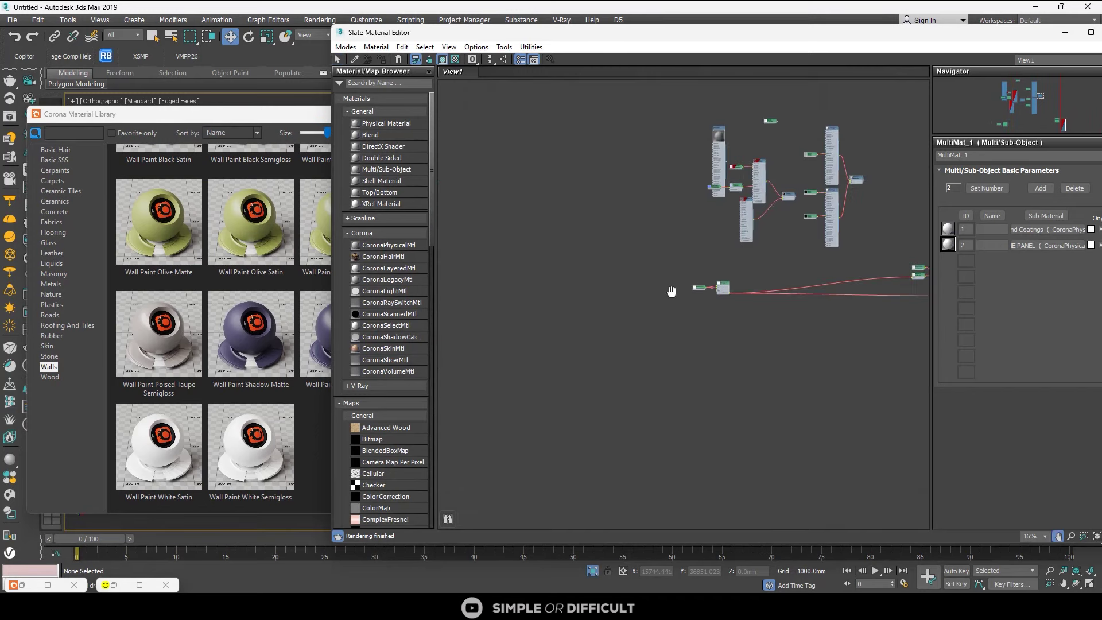
{"action": "middle_click_drag", "start_coordinate": [672, 290], "coordinate": [519, 289]}
{"action": "scroll", "coordinate": [798, 270], "scroll_direction": "up", "scroll_amount": 5}
{"action": "middle_click_drag", "start_coordinate": [798, 270], "coordinate": [652, 270]}
{"action": "mouse_move", "coordinate": [652, 270]}
{"action": "left_mouse_down"}
{"action": "mouse_move", "coordinate": [775, 255]}
{"action": "mouse_move", "coordinate": [731, 287]}
{"action": "mouse_move", "coordinate": [664, 281]}
{"action": "mouse_move", "coordinate": [652, 267]}
{"action": "left_mouse_up"}
- Move the wall paint's triplanar and bitmap nodes close to its color nodes and material in the node view
{"action": "left_click", "coordinate": [416, 59]}
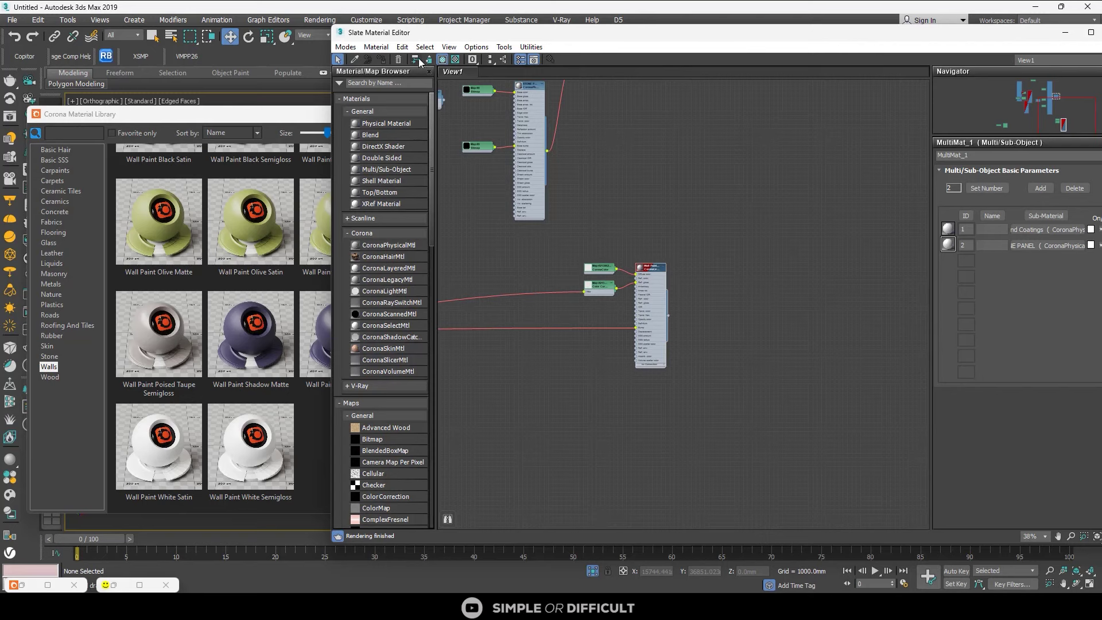
{"action": "left_click", "coordinate": [419, 62]}
{"action": "scroll", "coordinate": [729, 208], "scroll_direction": "down", "scroll_amount": 3}
{"action": "scroll", "coordinate": [560, 256], "scroll_direction": "down", "scroll_amount": 2}
{"action": "middle_click_drag", "start_coordinate": [559, 255], "coordinate": [634, 256]}
{"action": "scroll", "coordinate": [517, 257], "scroll_direction": "up", "scroll_amount": 4}
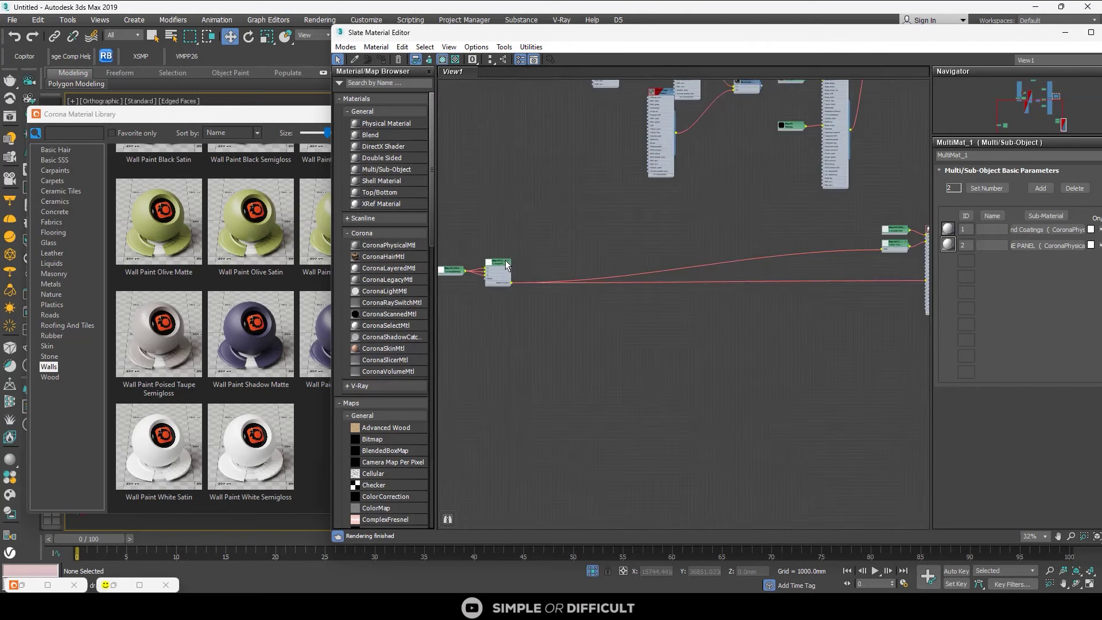
{"action": "left_click_drag", "start_coordinate": [506, 265], "coordinate": [855, 258]}
{"action": "middle_click_drag", "start_coordinate": [869, 260], "coordinate": [620, 291]}
{"action": "scroll", "coordinate": [644, 270], "scroll_direction": "up", "scroll_amount": 3}
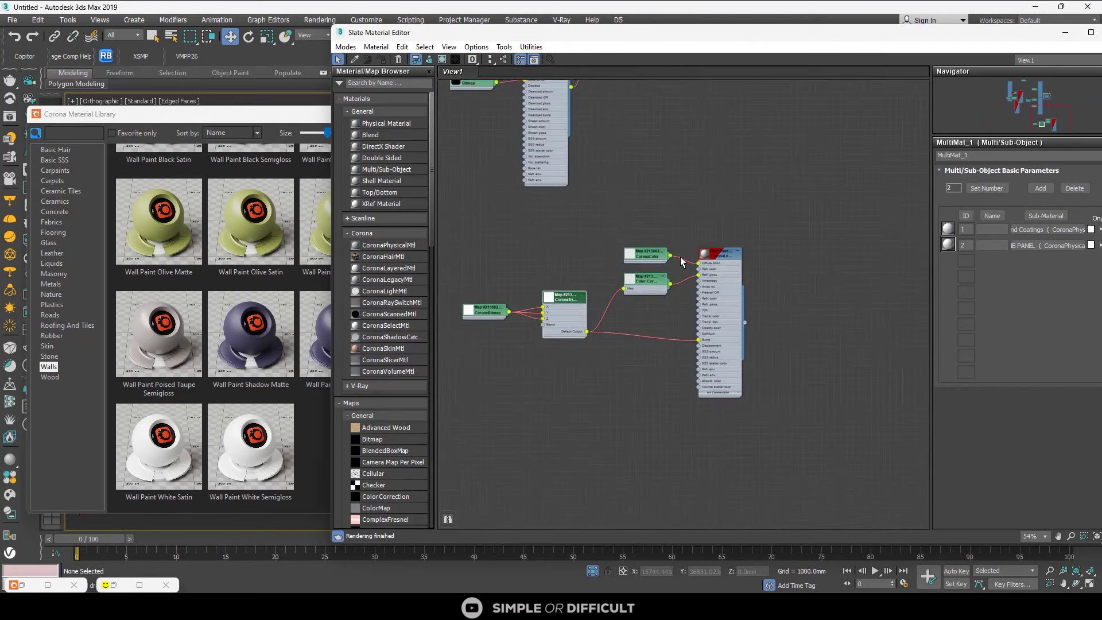
- Darken the CoronaColor map feeding the wall paint's diffuse color to a grey with value 143
{"action": "scroll", "coordinate": [683, 262], "scroll_direction": "up", "scroll_amount": 3}
{"action": "double_click", "coordinate": [643, 254]}
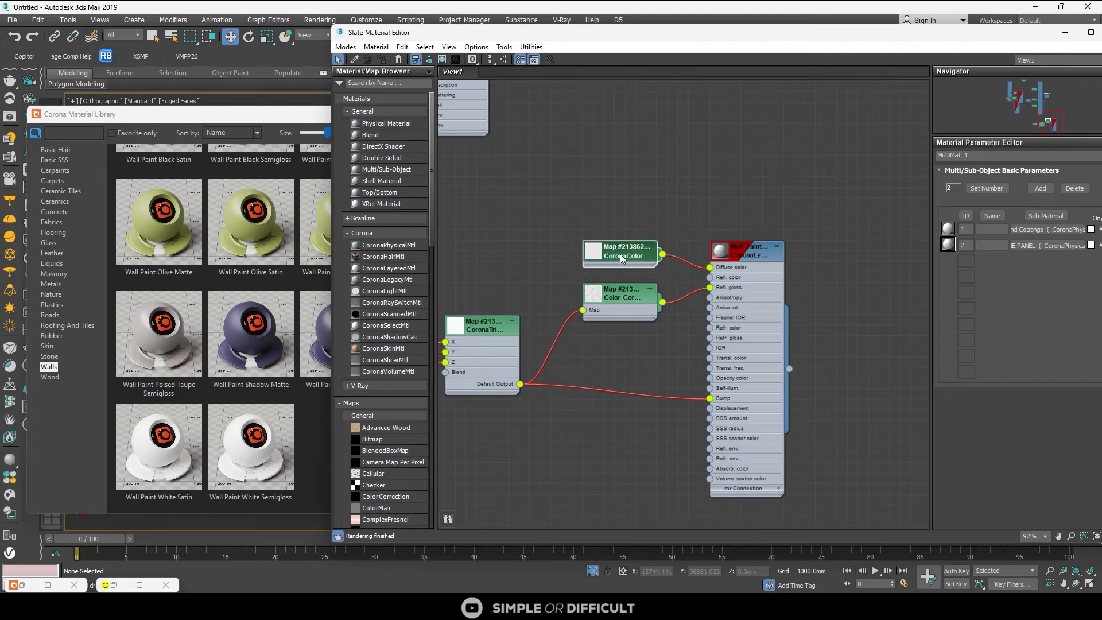
{"action": "left_click", "coordinate": [1028, 191]}
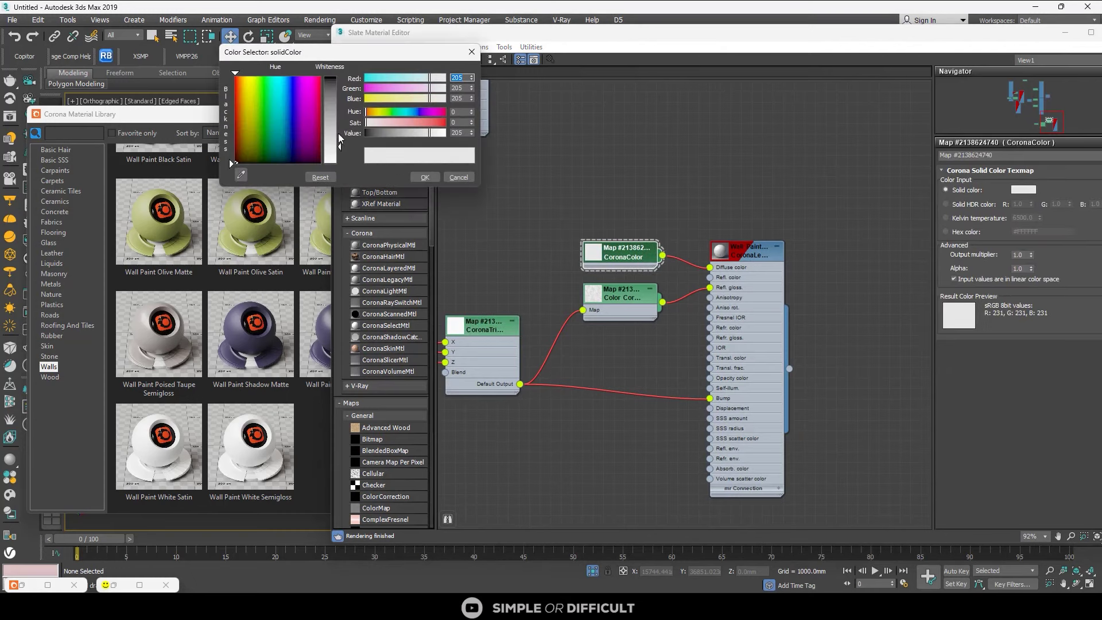
{"action": "left_click_drag", "start_coordinate": [340, 138], "coordinate": [332, 131]}
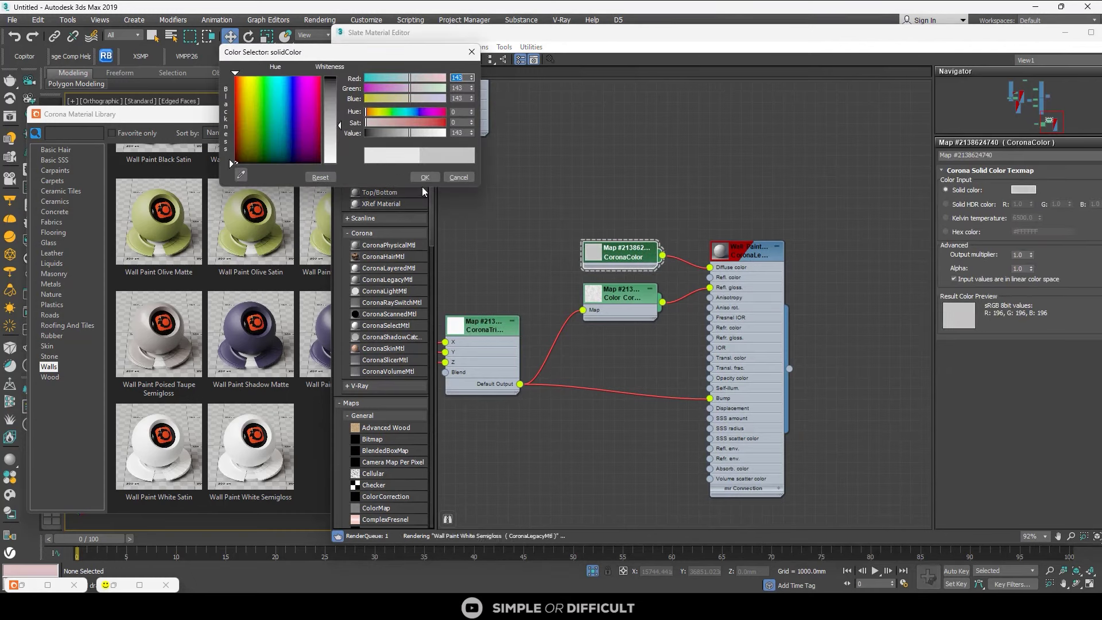
{"action": "left_click", "coordinate": [425, 177]}
- Minimize the Corona Material Library, select all the isolated walls and assign the wall paint material to them
{"action": "left_click", "coordinate": [312, 117]}
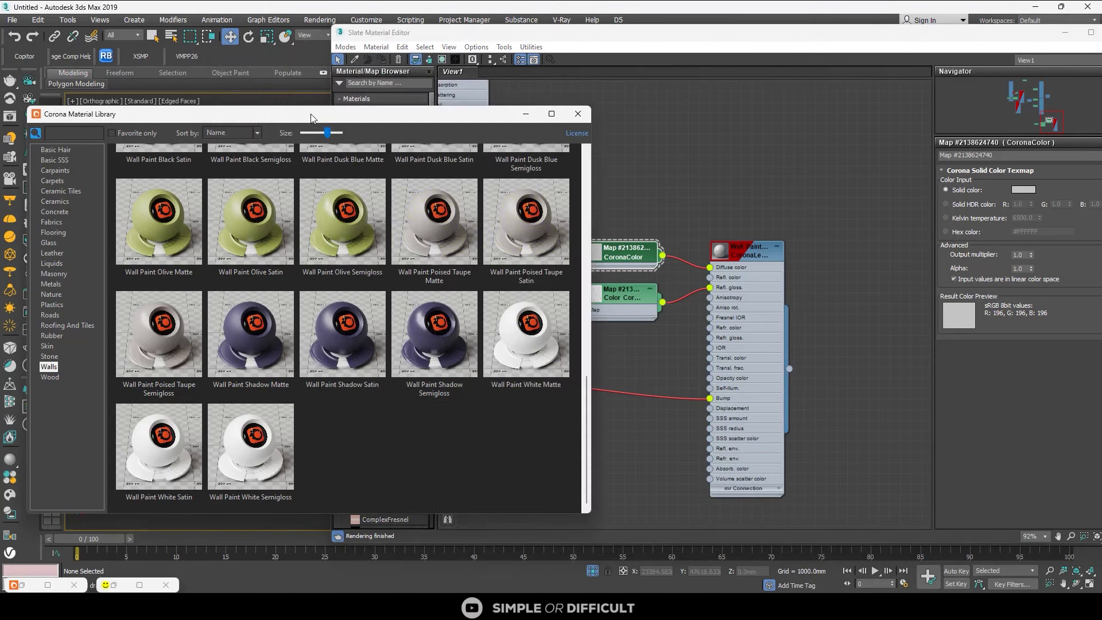
{"action": "left_click", "coordinate": [526, 114]}
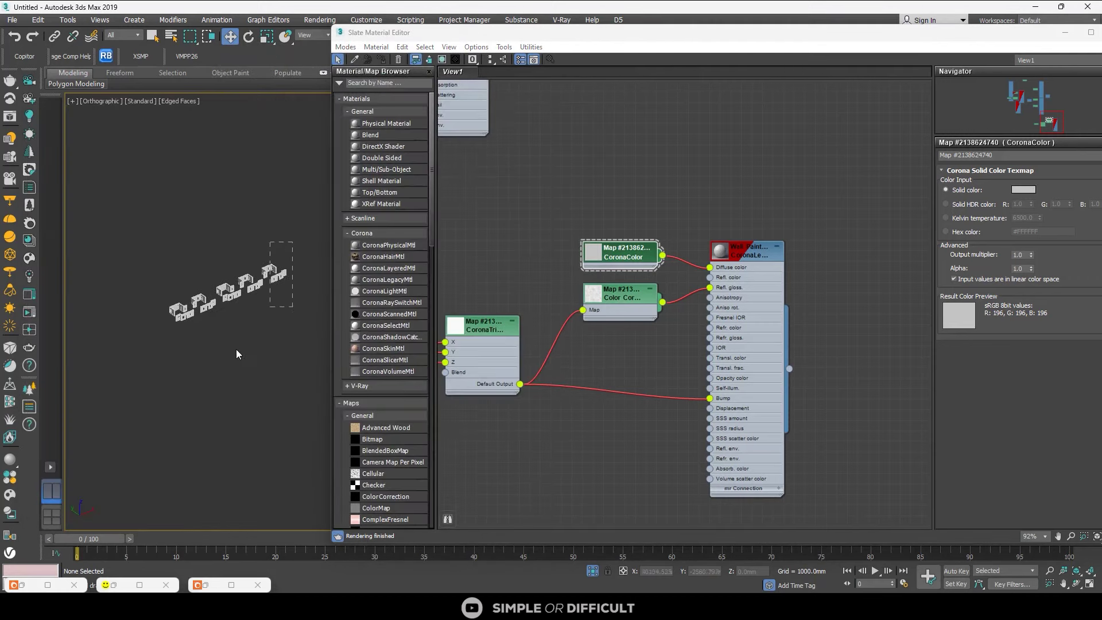
{"action": "left_click_drag", "start_coordinate": [237, 354], "coordinate": [179, 388]}
{"action": "left_click", "coordinate": [743, 253]}
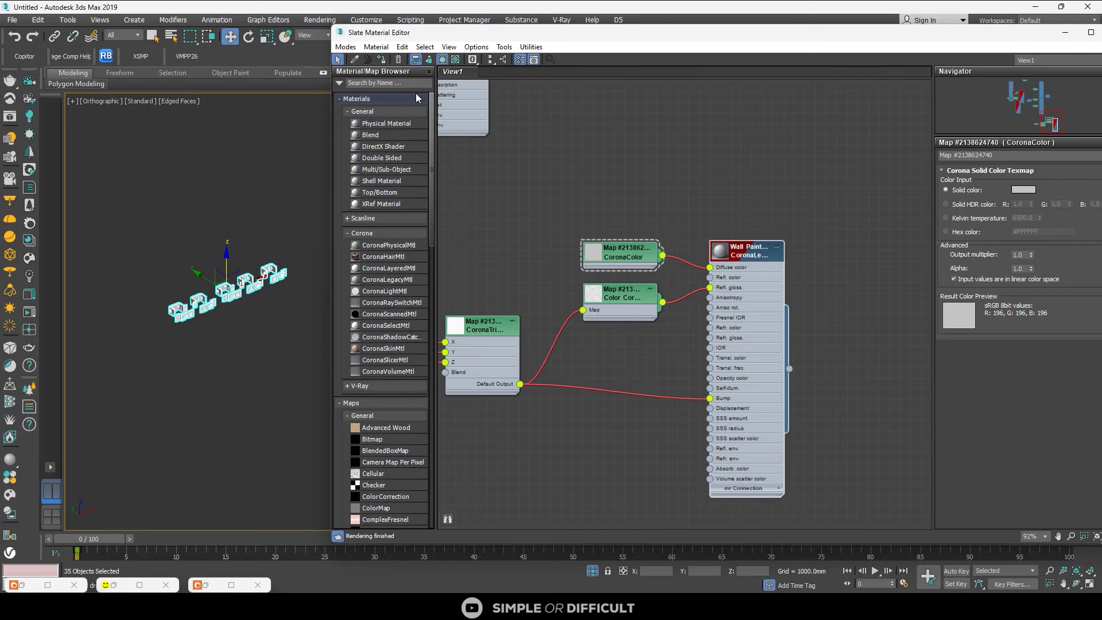
{"action": "left_click", "coordinate": [382, 60]}
{"action": "scroll", "coordinate": [248, 255], "scroll_direction": "up", "scroll_amount": 4}
{"action": "left_click", "coordinate": [193, 248]}
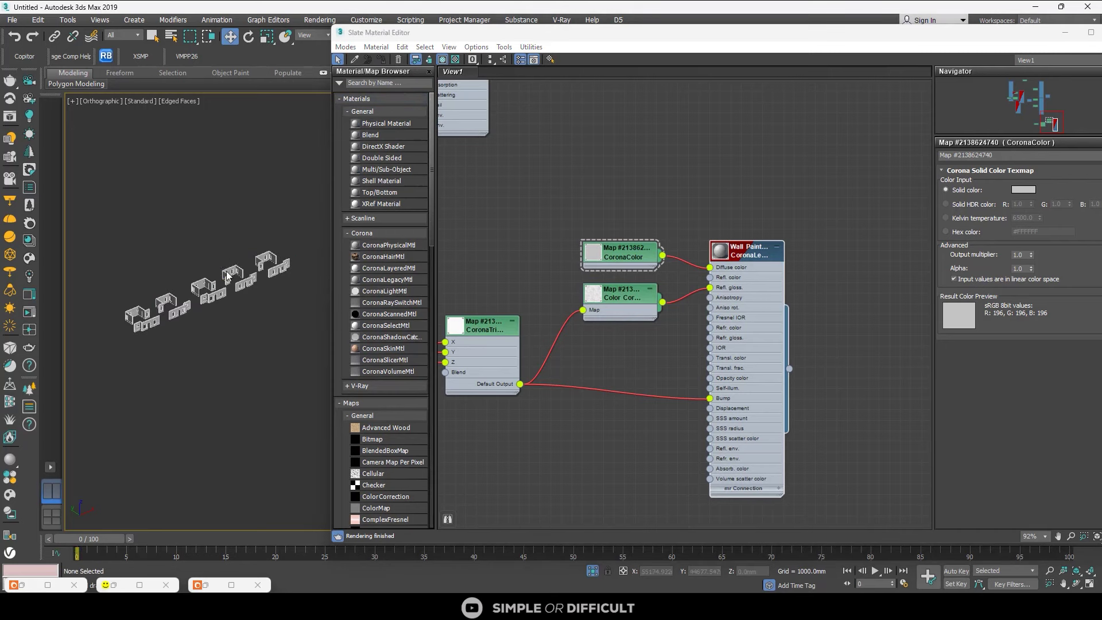
- End the isolation and select the corner house's front wall with the window
{"action": "left_click", "coordinate": [595, 574]}
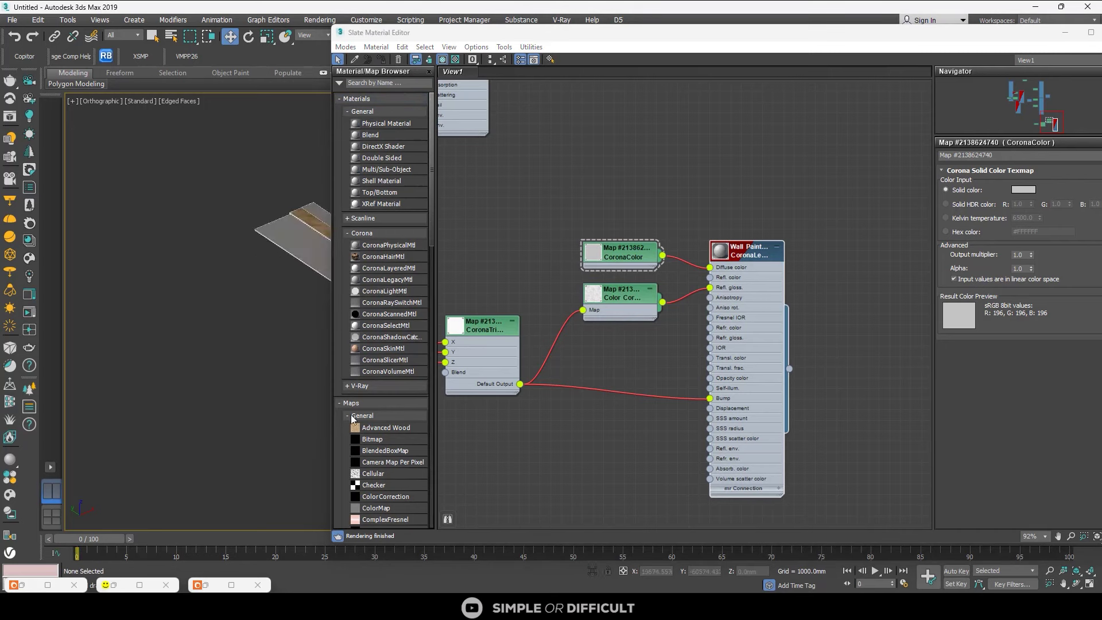
{"action": "scroll", "coordinate": [184, 271], "scroll_direction": "down", "scroll_amount": 4}
{"action": "scroll", "coordinate": [241, 291], "scroll_direction": "up", "scroll_amount": 2}
{"action": "scroll", "coordinate": [240, 294], "scroll_direction": "up", "scroll_amount": 10}
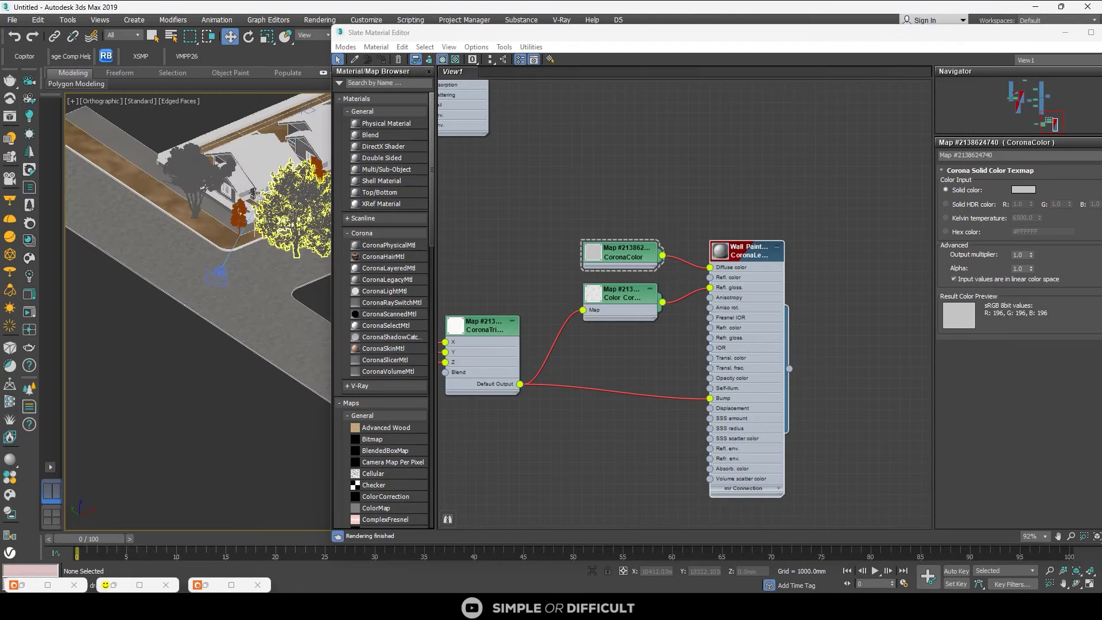
{"action": "left_click", "coordinate": [197, 210]}
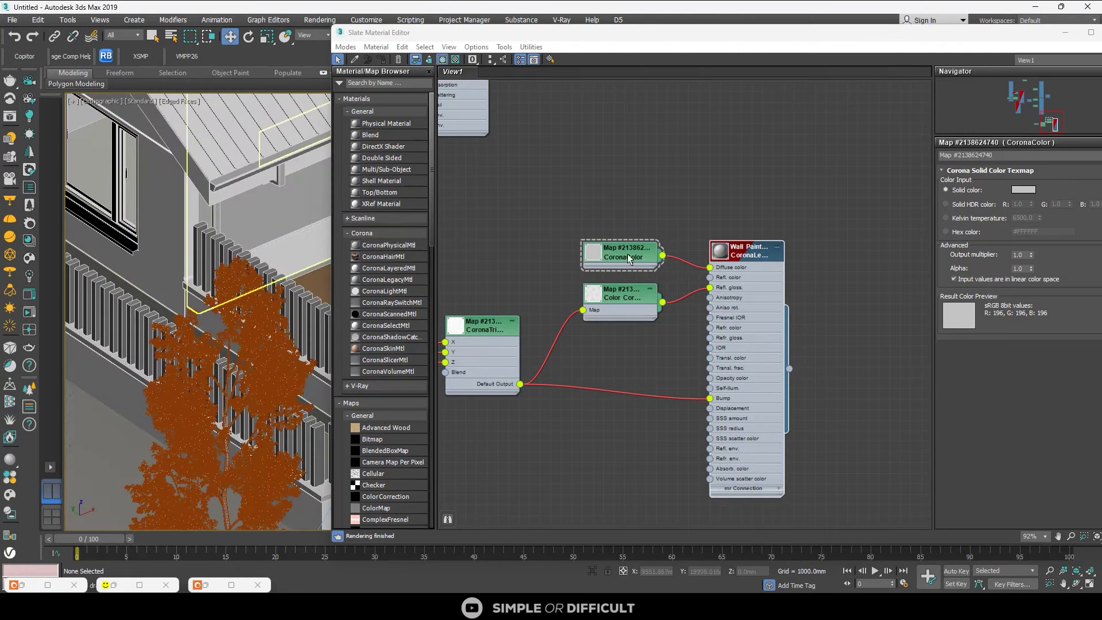
- Select the corner house's porch wall and enlarge the preview on the wall paint material node
{"action": "scroll", "coordinate": [715, 242], "scroll_direction": "up", "scroll_amount": 1}
{"action": "scroll", "coordinate": [715, 242], "scroll_direction": "up", "scroll_amount": 4}
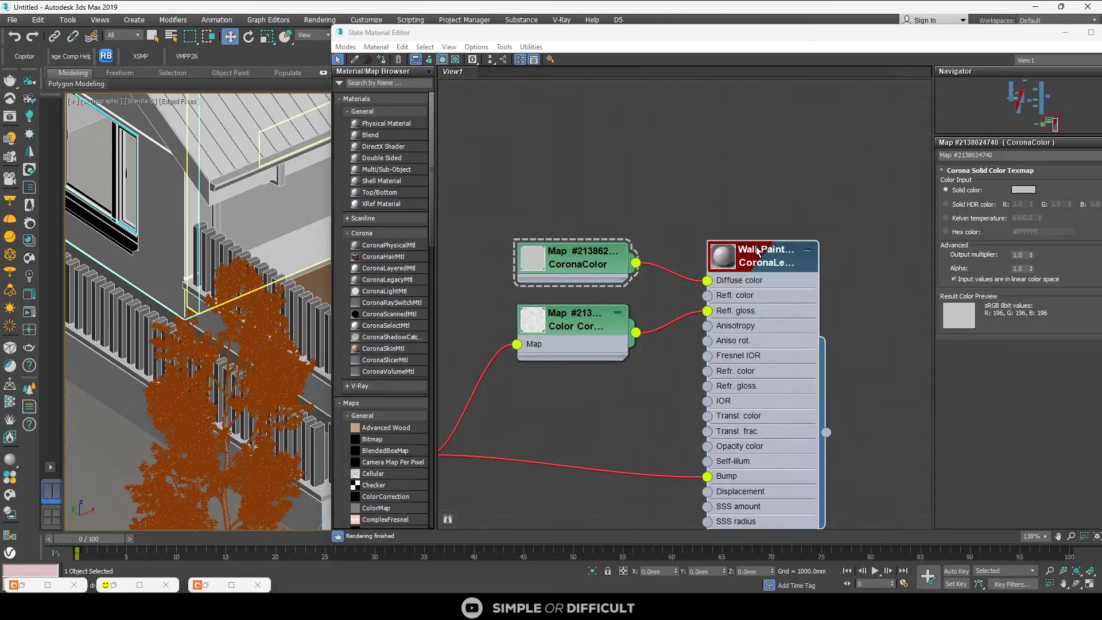
{"action": "left_click", "coordinate": [293, 214]}
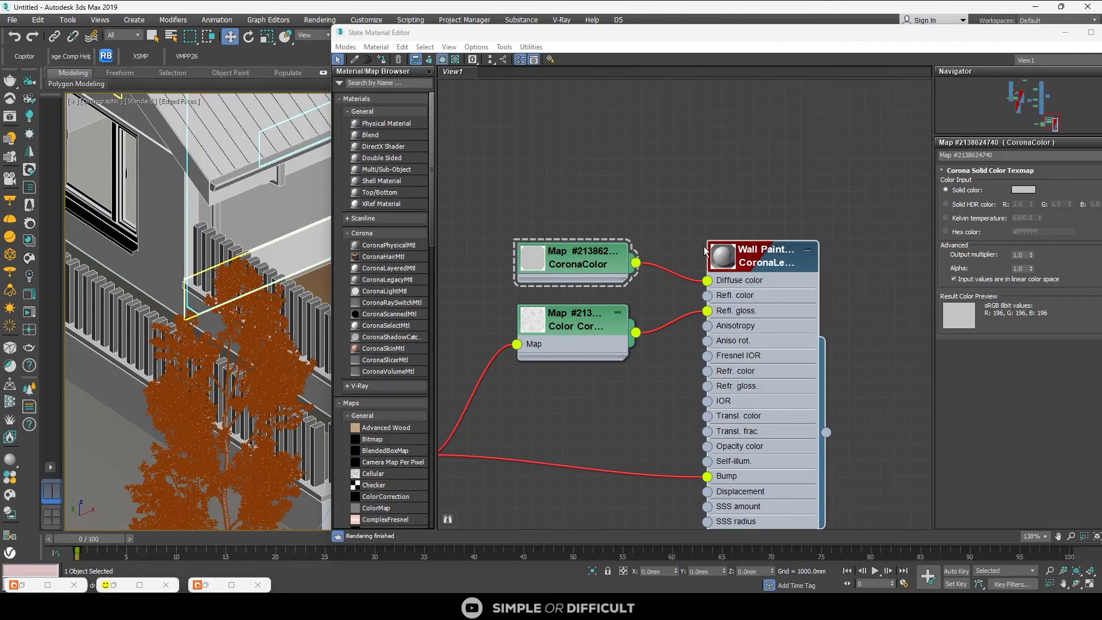
{"action": "double_click", "coordinate": [724, 256]}
{"action": "scroll", "coordinate": [726, 278], "scroll_direction": "up", "scroll_amount": 1}
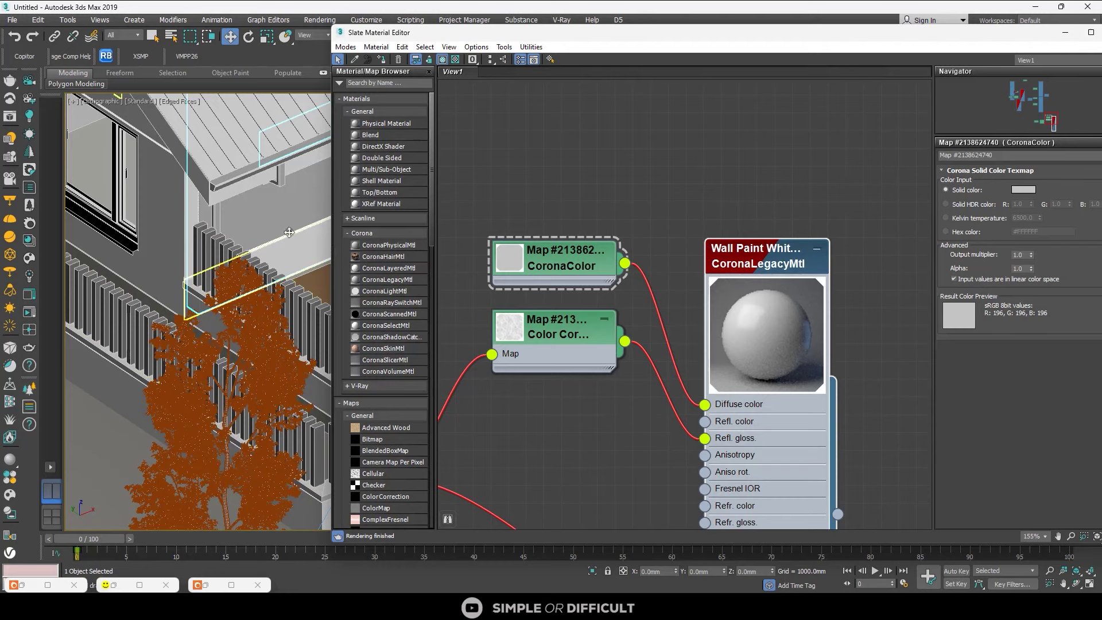
{"action": "scroll", "coordinate": [289, 232], "scroll_direction": "down", "scroll_amount": 5}
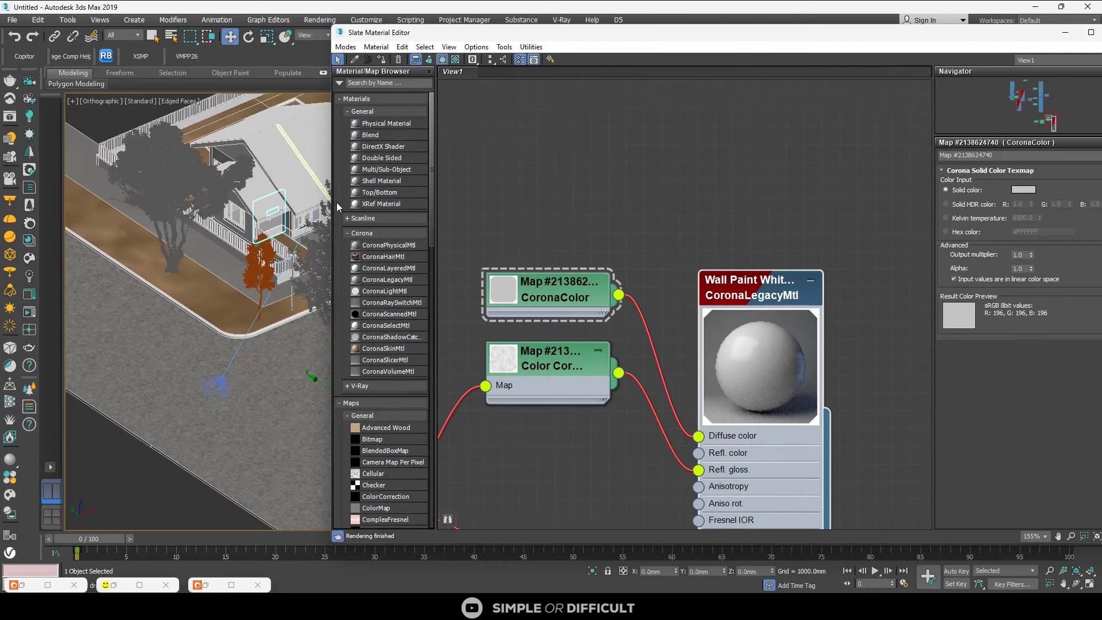
{"action": "scroll", "coordinate": [680, 267], "scroll_direction": "down", "scroll_amount": 1}
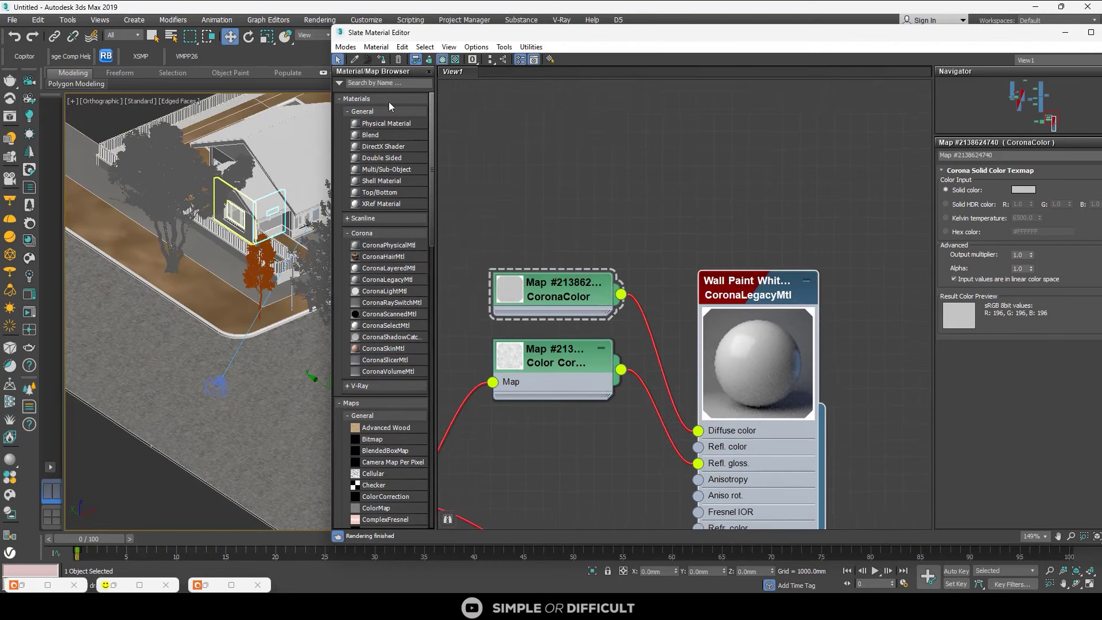
- Pick the material from the front wall beside the window to locate its node in the Slate Material Editor
{"action": "left_click", "coordinate": [353, 60]}
{"action": "scroll", "coordinate": [229, 225], "scroll_direction": "up", "scroll_amount": 8}
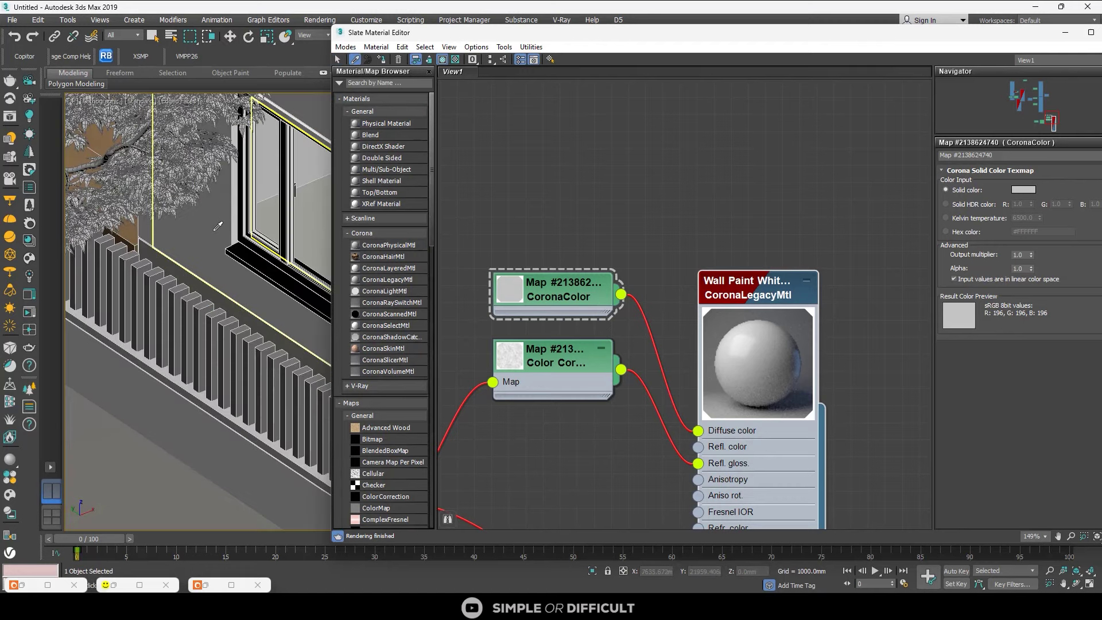
{"action": "left_click", "coordinate": [214, 229]}
{"action": "scroll", "coordinate": [700, 203], "scroll_direction": "down", "scroll_amount": 10}
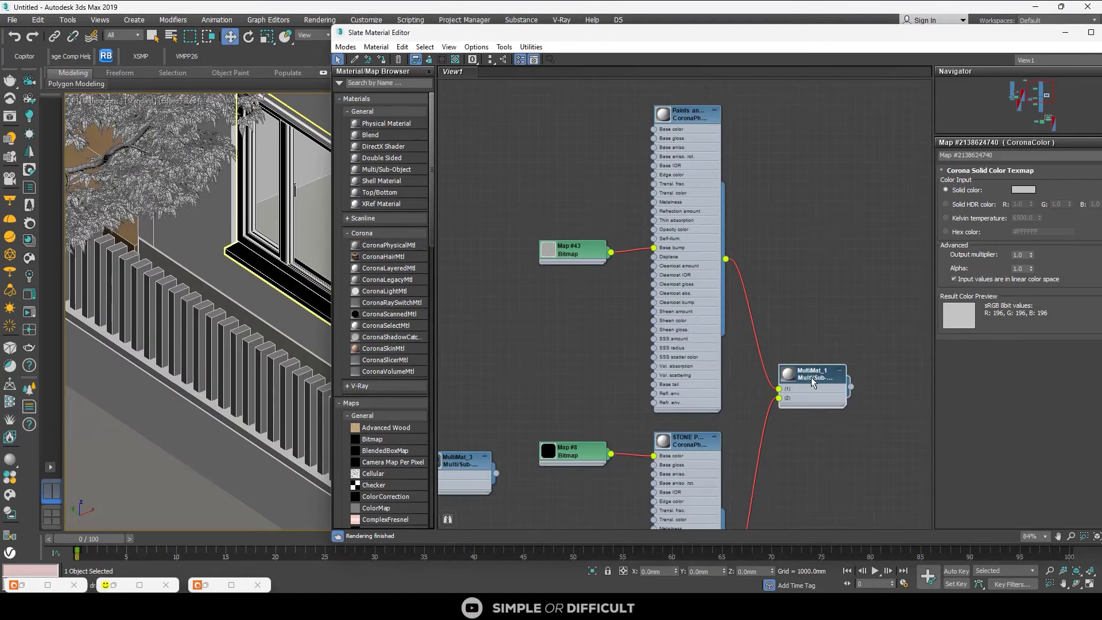
{"action": "right_click", "coordinate": [811, 378]}
{"action": "mouse_move", "coordinate": [870, 267]}
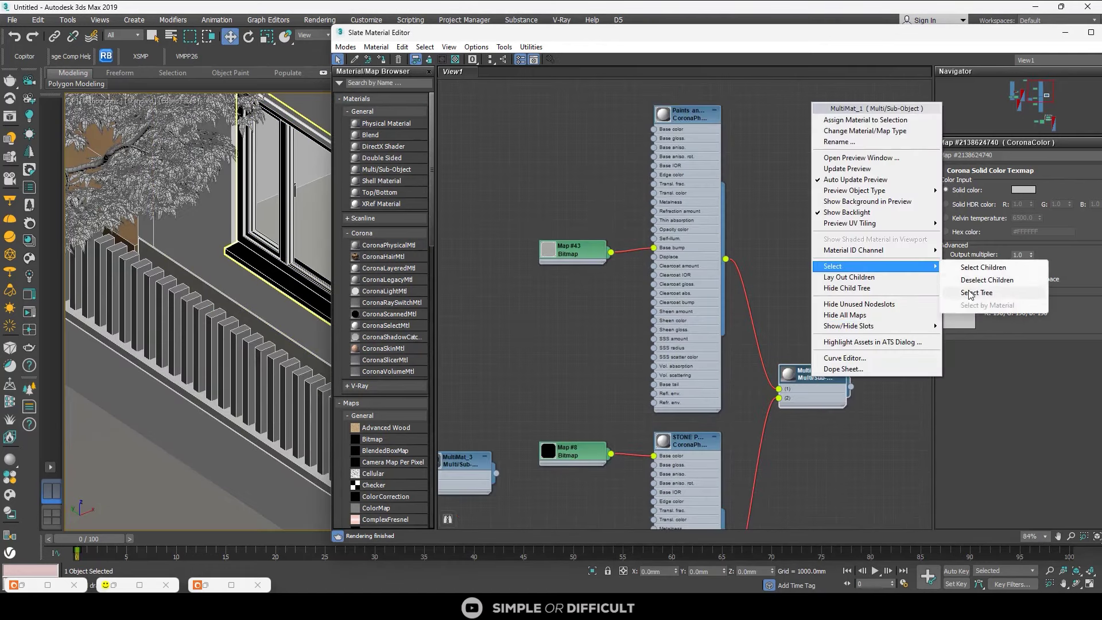
{"action": "left_click", "coordinate": [597, 200]}
{"action": "scroll", "coordinate": [570, 194], "scroll_direction": "down", "scroll_amount": 2}
{"action": "middle_click_drag", "start_coordinate": [772, 362], "coordinate": [711, 327]}
{"action": "double_click", "coordinate": [712, 324]}
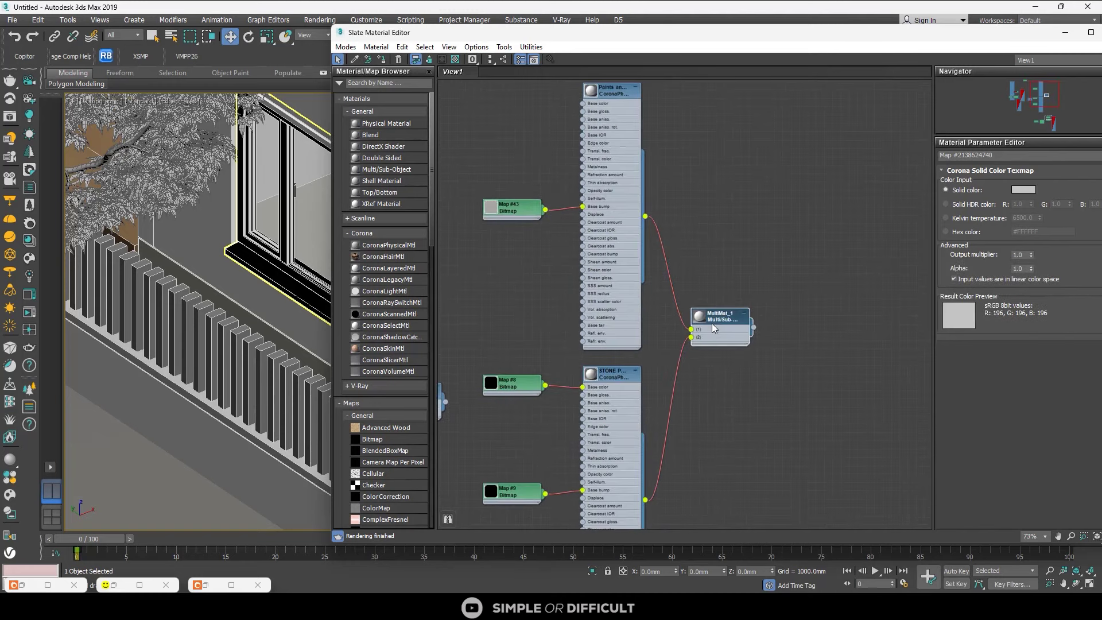
{"action": "right_click", "coordinate": [712, 326]}
{"action": "mouse_move", "coordinate": [764, 211]}
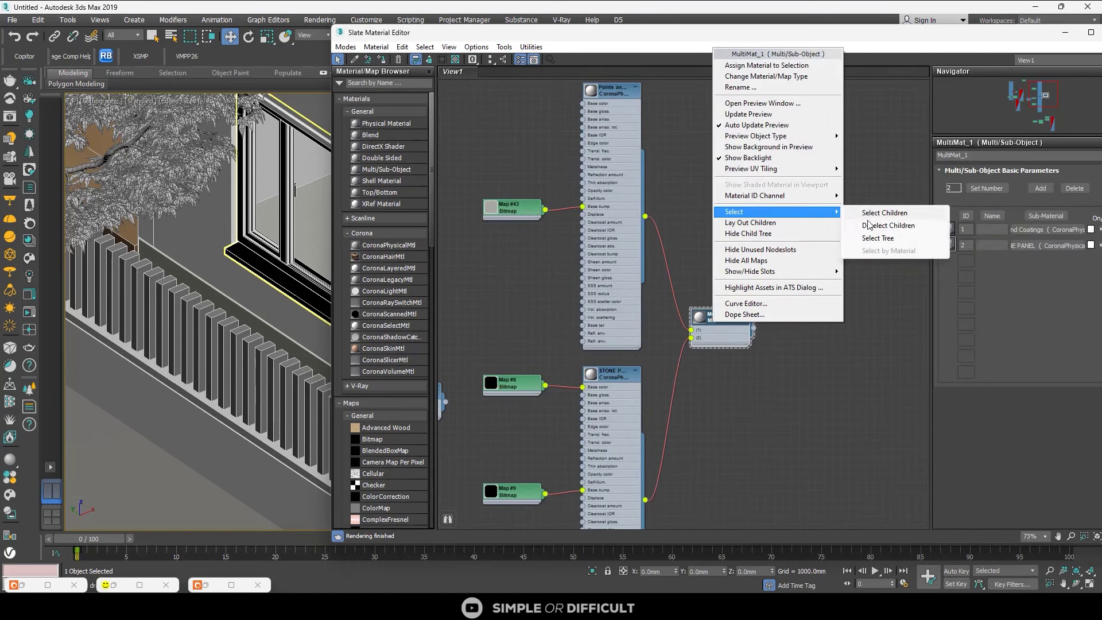
{"action": "left_click", "coordinate": [652, 166]}
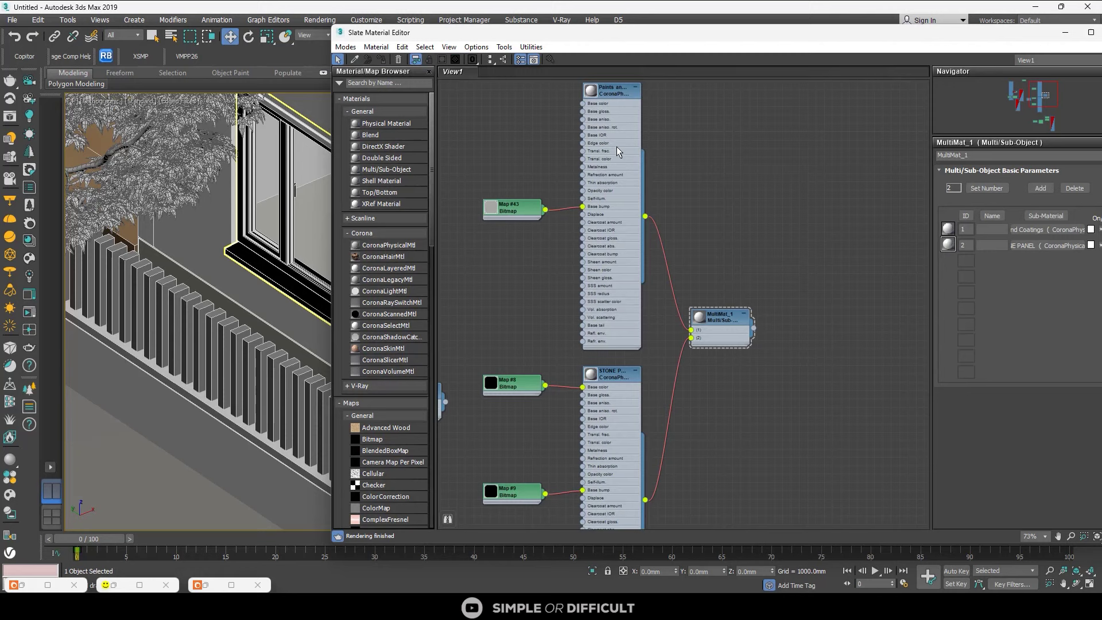
- Select scene objects by the STONE PANEL material
{"action": "left_click", "coordinate": [612, 92]}
{"action": "scroll", "coordinate": [611, 92], "scroll_direction": "up", "scroll_amount": 2}
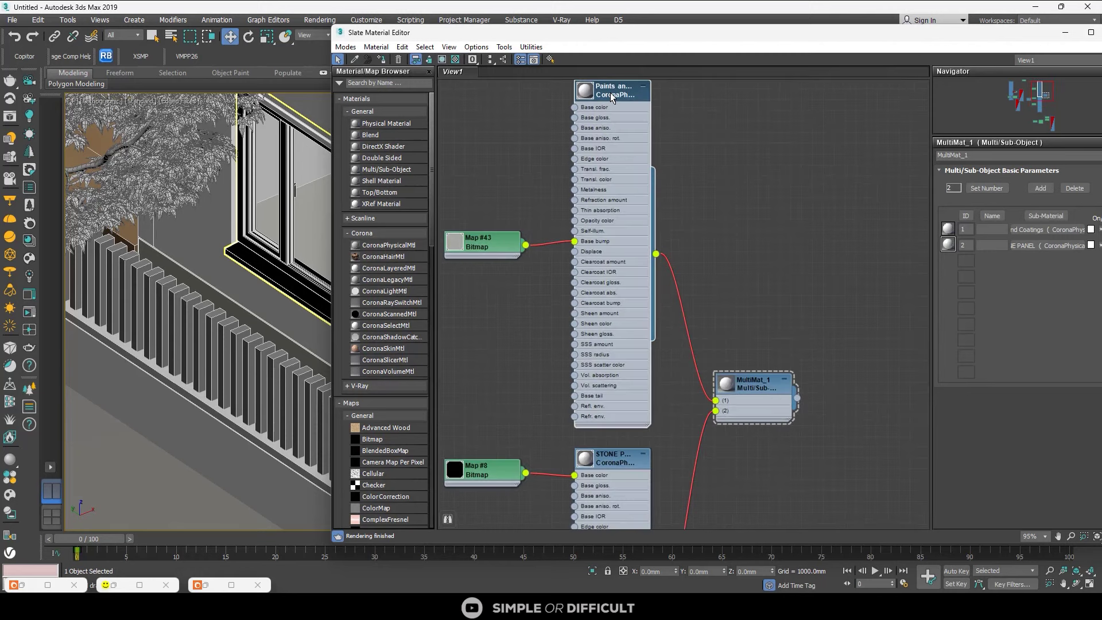
{"action": "right_click", "coordinate": [626, 464]}
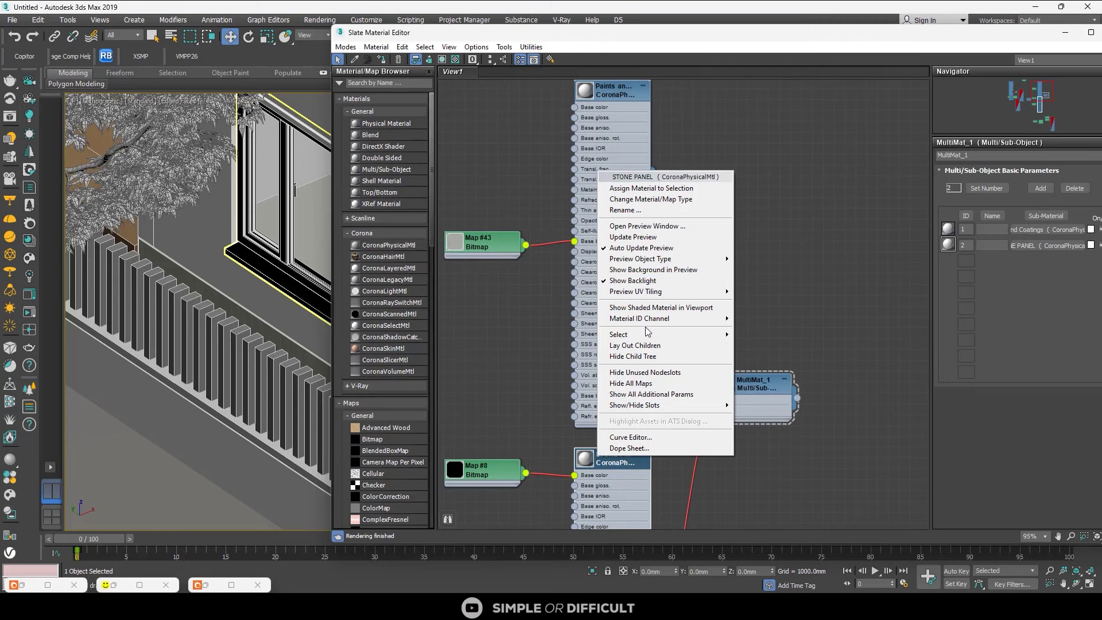
{"action": "mouse_move", "coordinate": [647, 333]}
{"action": "left_click", "coordinate": [780, 373]}
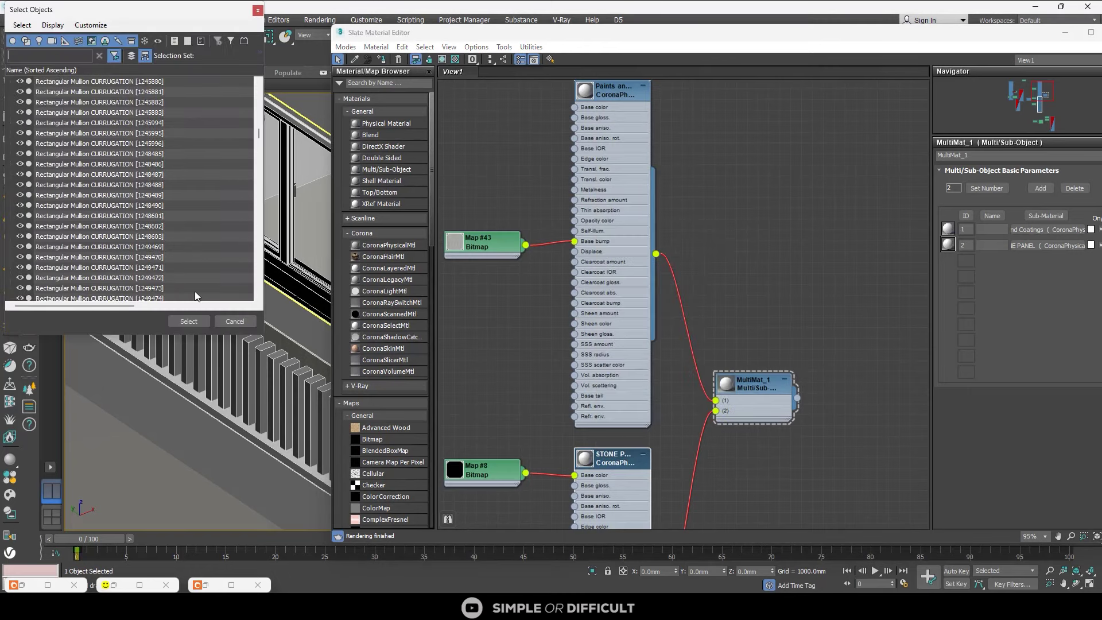
{"action": "left_click", "coordinate": [188, 323]}
{"action": "key", "text": "z"}
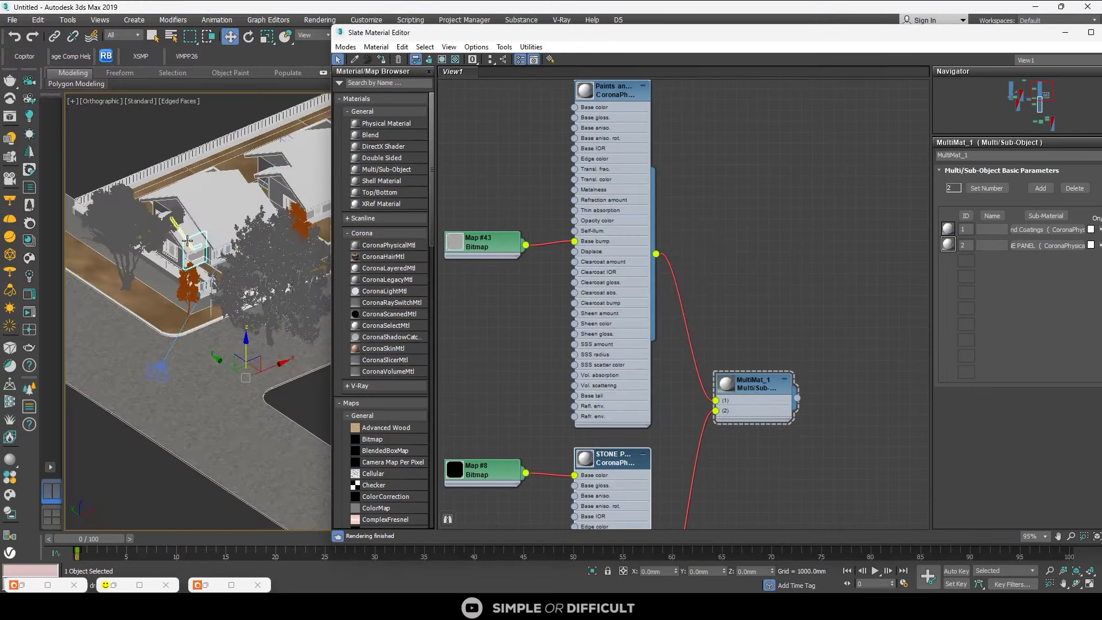
- Assign the wall paint material to the corner house's porch wall and its front wall with the window
{"action": "scroll", "coordinate": [614, 279], "scroll_direction": "down", "scroll_amount": 4}
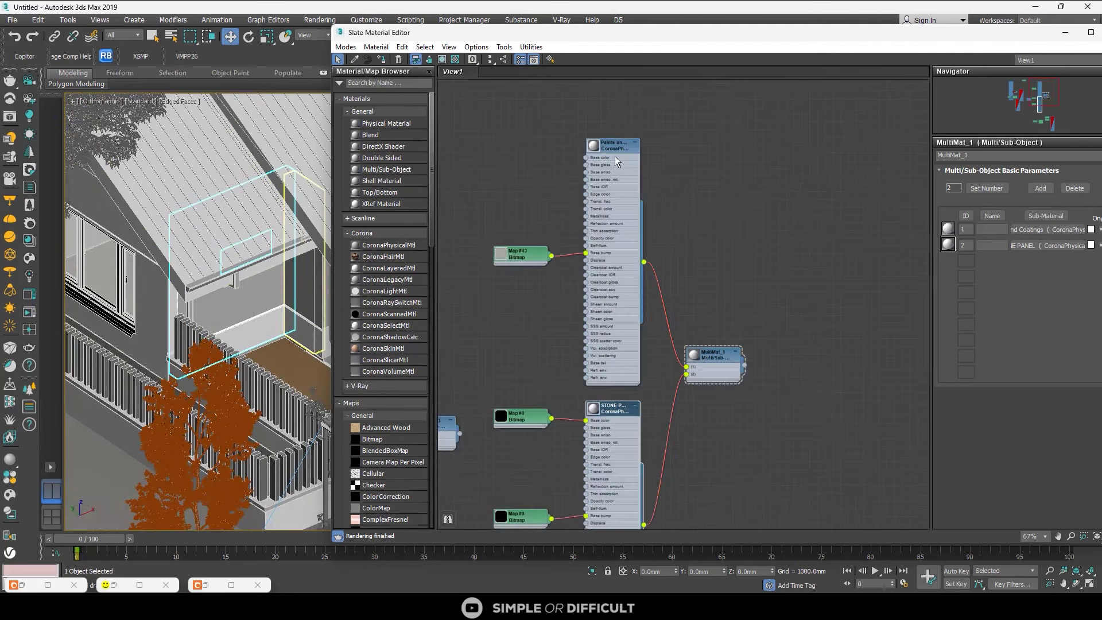
{"action": "scroll", "coordinate": [615, 154], "scroll_direction": "up", "scroll_amount": 2}
{"action": "scroll", "coordinate": [690, 242], "scroll_direction": "down", "scroll_amount": 8}
{"action": "scroll", "coordinate": [733, 457], "scroll_direction": "up", "scroll_amount": 5}
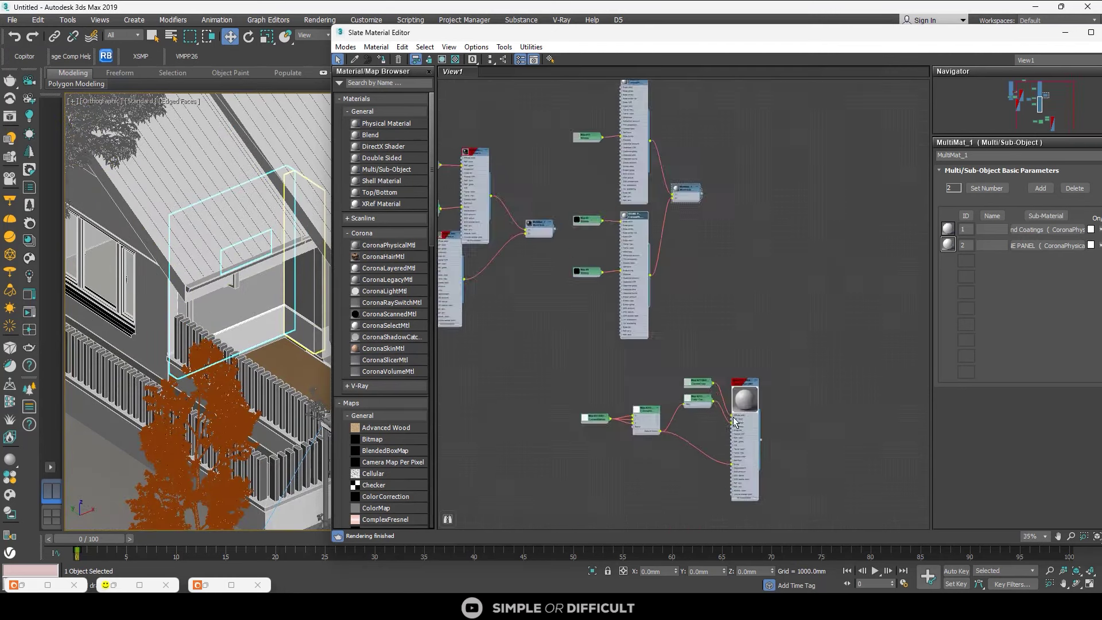
{"action": "left_click", "coordinate": [749, 369]}
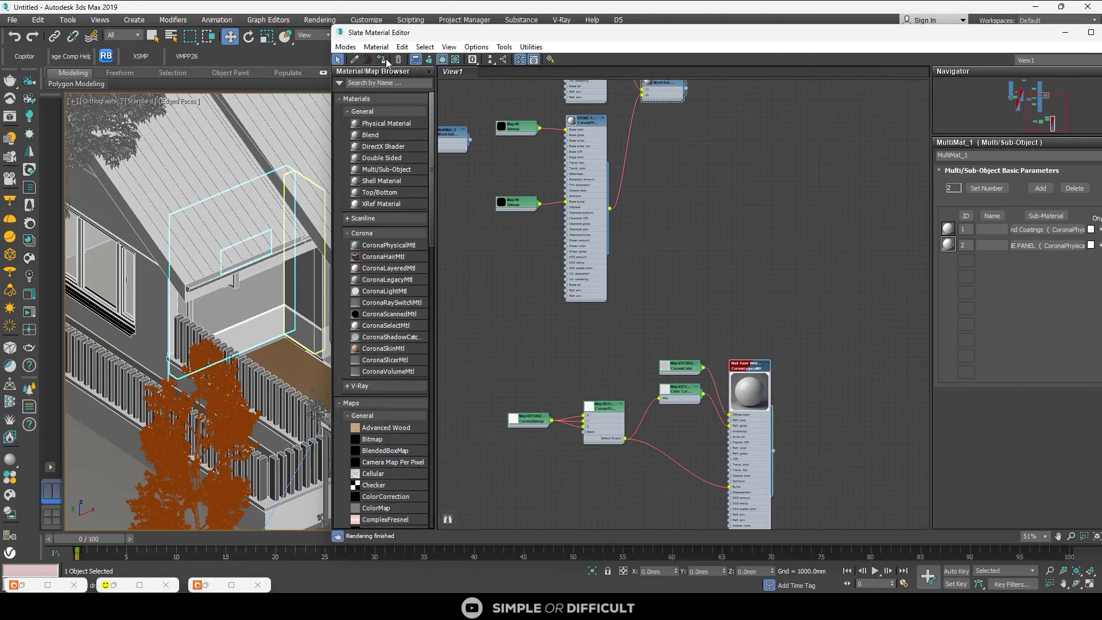
{"action": "left_click", "coordinate": [151, 287]}
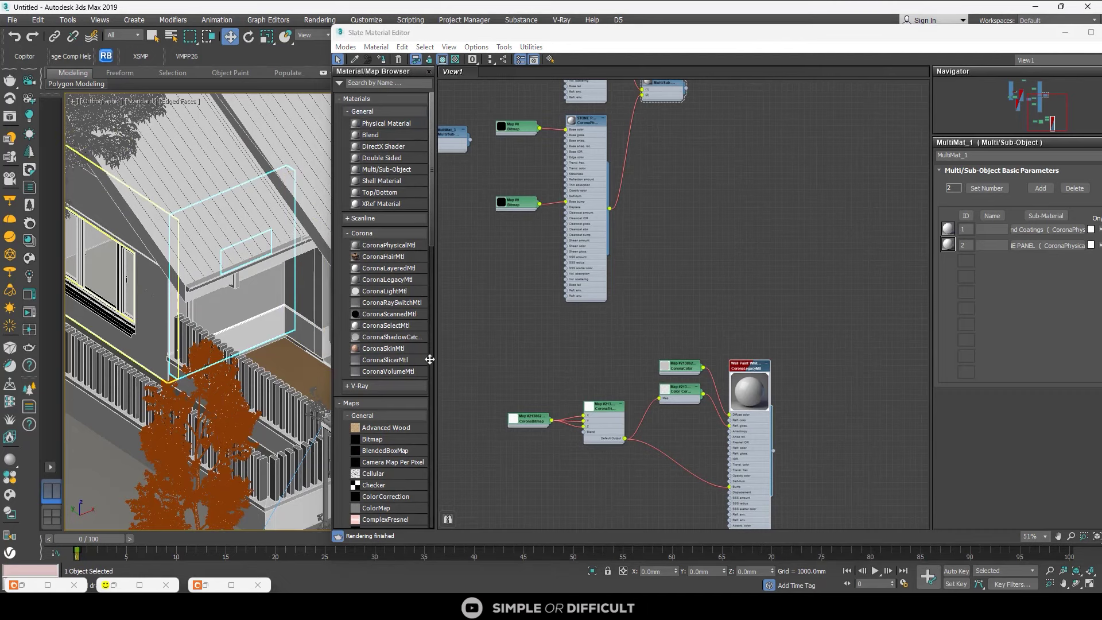
{"action": "left_click", "coordinate": [751, 367]}
- Assign the wall paint material to the front wall with the window and the gable wall of the house beside the corner house
{"action": "scroll", "coordinate": [162, 277], "scroll_direction": "down", "scroll_amount": 4}
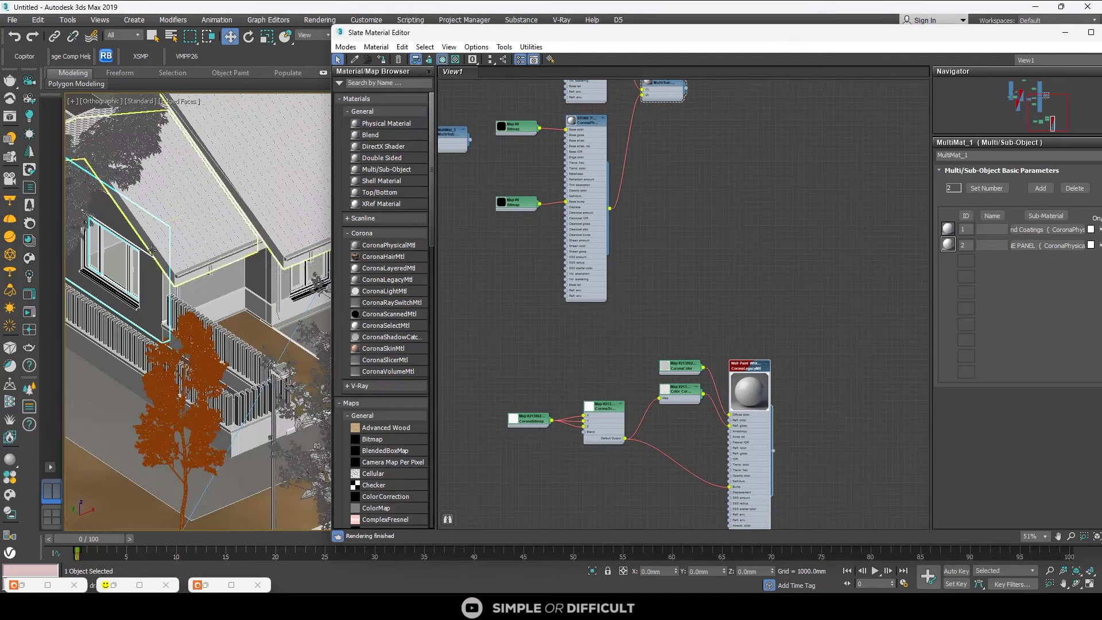
{"action": "scroll", "coordinate": [170, 295], "scroll_direction": "up", "scroll_amount": 5}
{"action": "scroll", "coordinate": [237, 300], "scroll_direction": "down", "scroll_amount": 3}
{"action": "scroll", "coordinate": [253, 265], "scroll_direction": "up", "scroll_amount": 7}
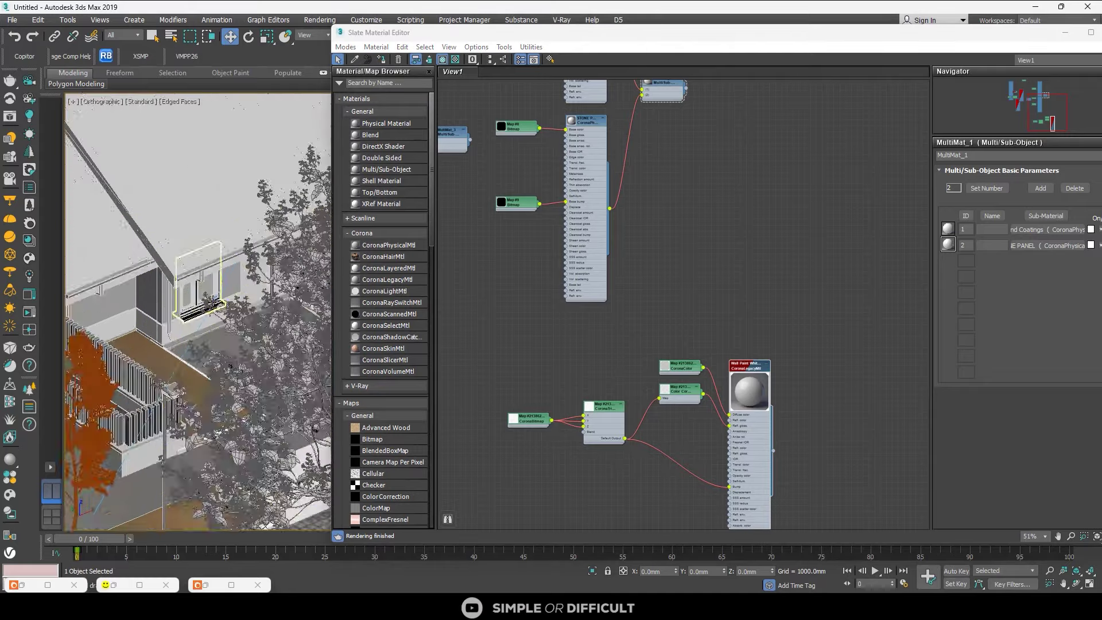
{"action": "left_click", "coordinate": [274, 224]}
{"action": "left_click", "coordinate": [264, 240]}
{"action": "scroll", "coordinate": [263, 236], "scroll_direction": "down", "scroll_amount": 6}
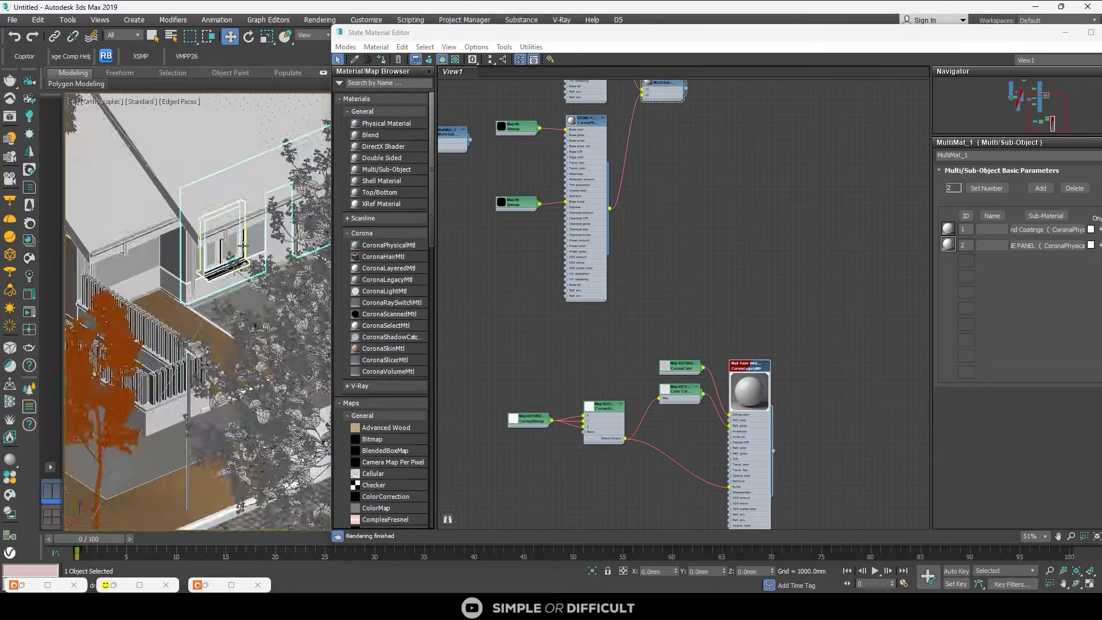
{"action": "middle_click_drag", "start_coordinate": [299, 166], "coordinate": [190, 160]}
{"action": "scroll", "coordinate": [189, 159], "scroll_direction": "down", "scroll_amount": 2}
{"action": "scroll", "coordinate": [221, 145], "scroll_direction": "up", "scroll_amount": 4}
{"action": "scroll", "coordinate": [270, 184], "scroll_direction": "up", "scroll_amount": 3}
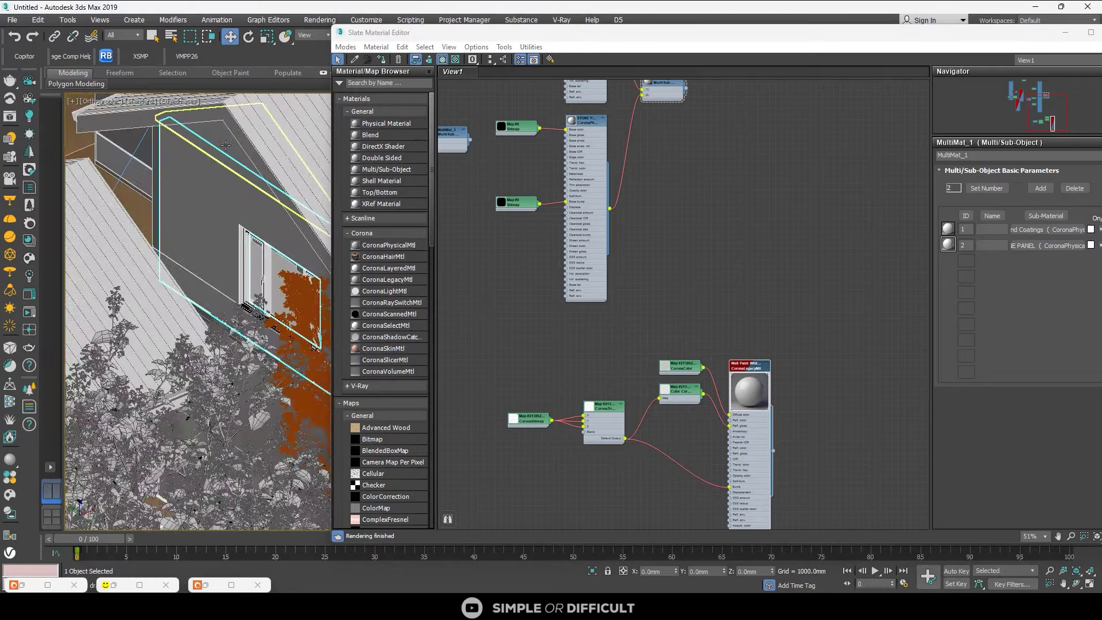
{"action": "left_click", "coordinate": [317, 198], "text": "ctrl"}
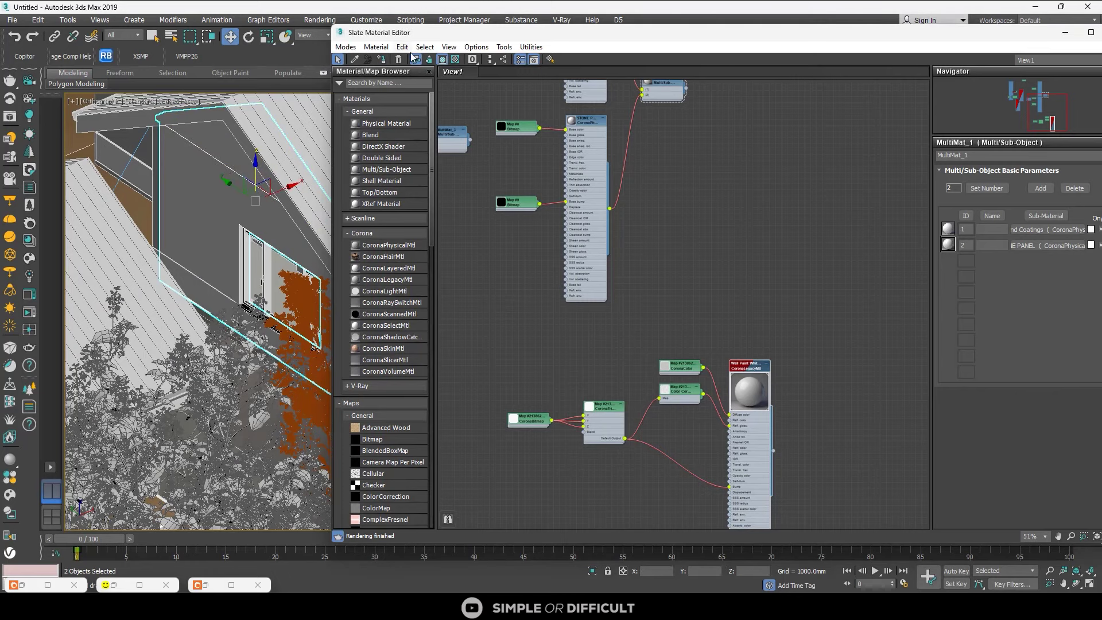
{"action": "left_click", "coordinate": [383, 60]}
- Select the front window wall of the next house along the street together with its upper and rear gable walls
{"action": "scroll", "coordinate": [180, 224], "scroll_direction": "down", "scroll_amount": 7}
{"action": "middle_click_drag", "start_coordinate": [180, 224], "coordinate": [75, 247]}
{"action": "scroll", "coordinate": [154, 211], "scroll_direction": "up", "scroll_amount": 4}
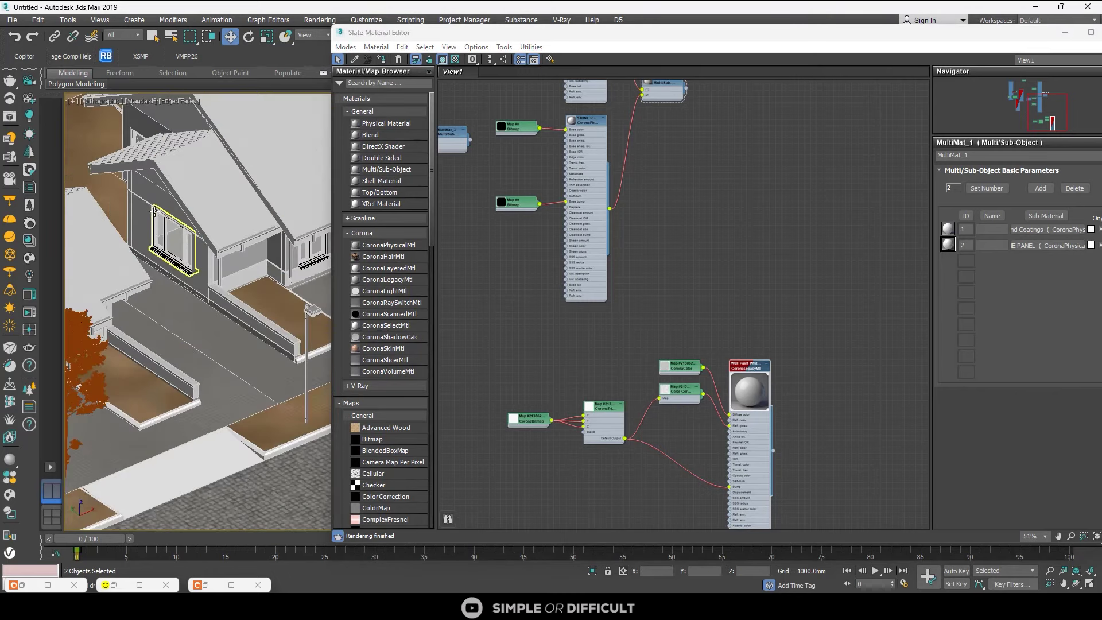
{"action": "scroll", "coordinate": [154, 212], "scroll_direction": "up", "scroll_amount": 3}
{"action": "left_click", "coordinate": [162, 175]}
{"action": "left_click", "coordinate": [164, 148], "text": "ctrl"}
{"action": "scroll", "coordinate": [164, 143], "scroll_direction": "down", "scroll_amount": 6}
{"action": "middle_click_drag", "start_coordinate": [166, 133], "coordinate": [163, 233]}
{"action": "scroll", "coordinate": [164, 234], "scroll_direction": "up", "scroll_amount": 4}
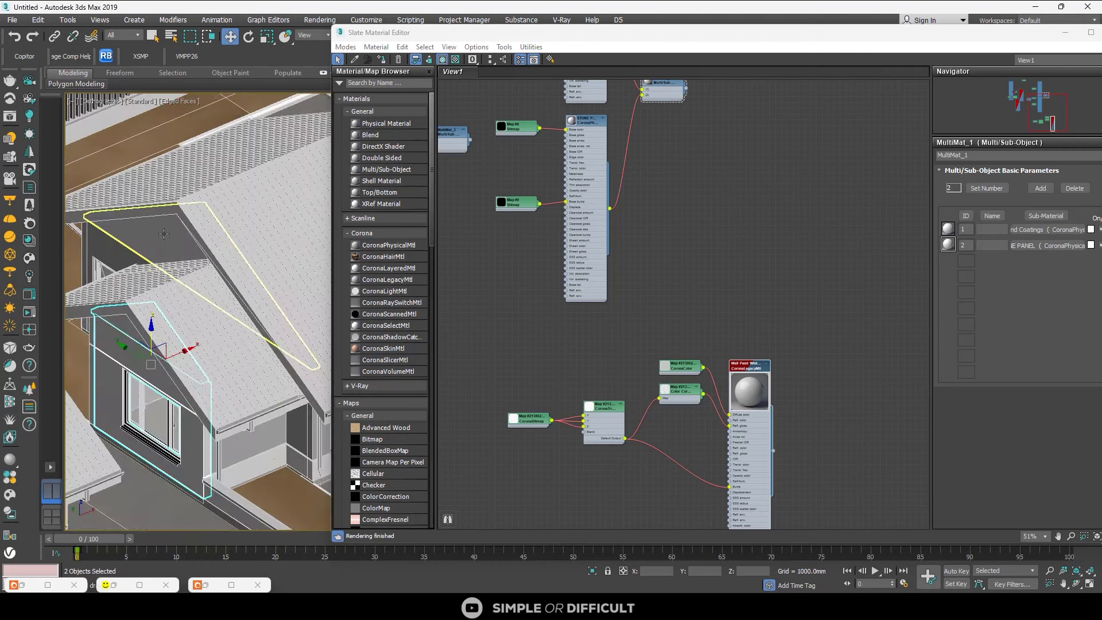
{"action": "left_click", "coordinate": [164, 234], "text": "ctrl"}
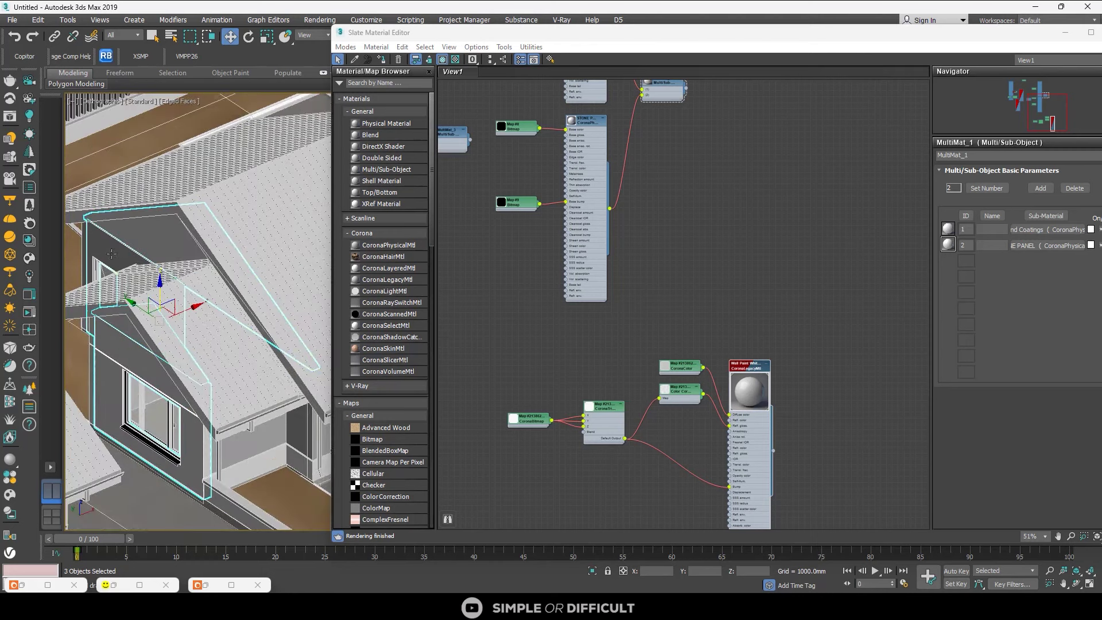
- Undo the last change to the selected walls and switch to the Select Object tool
{"action": "left_click", "coordinate": [16, 38]}
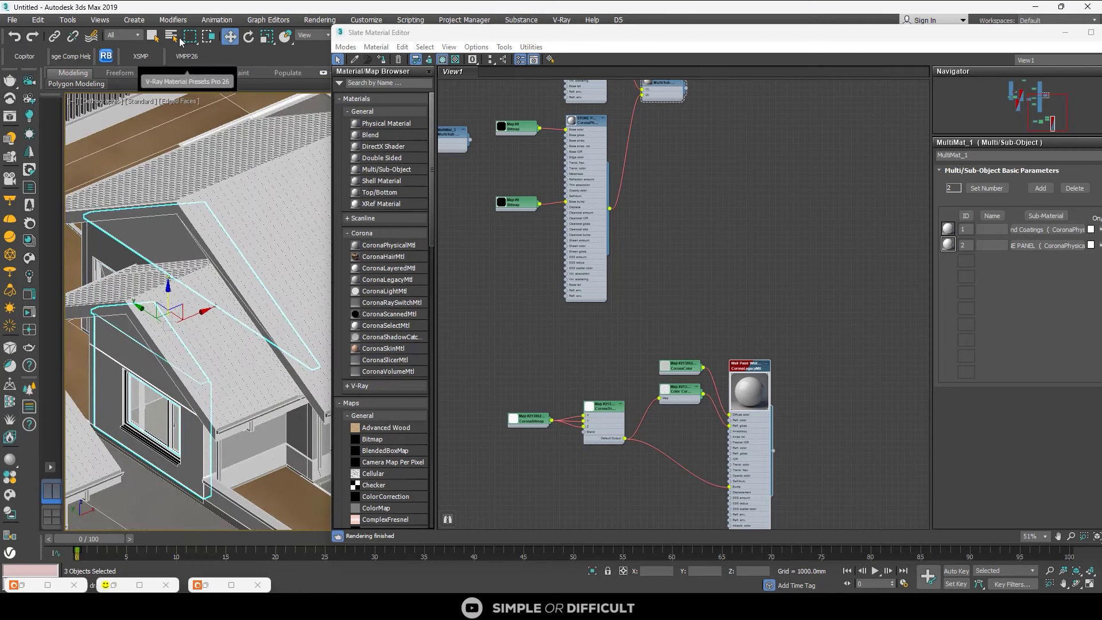
{"action": "left_click", "coordinate": [152, 35]}
{"action": "scroll", "coordinate": [153, 249], "scroll_direction": "down", "scroll_amount": 5}
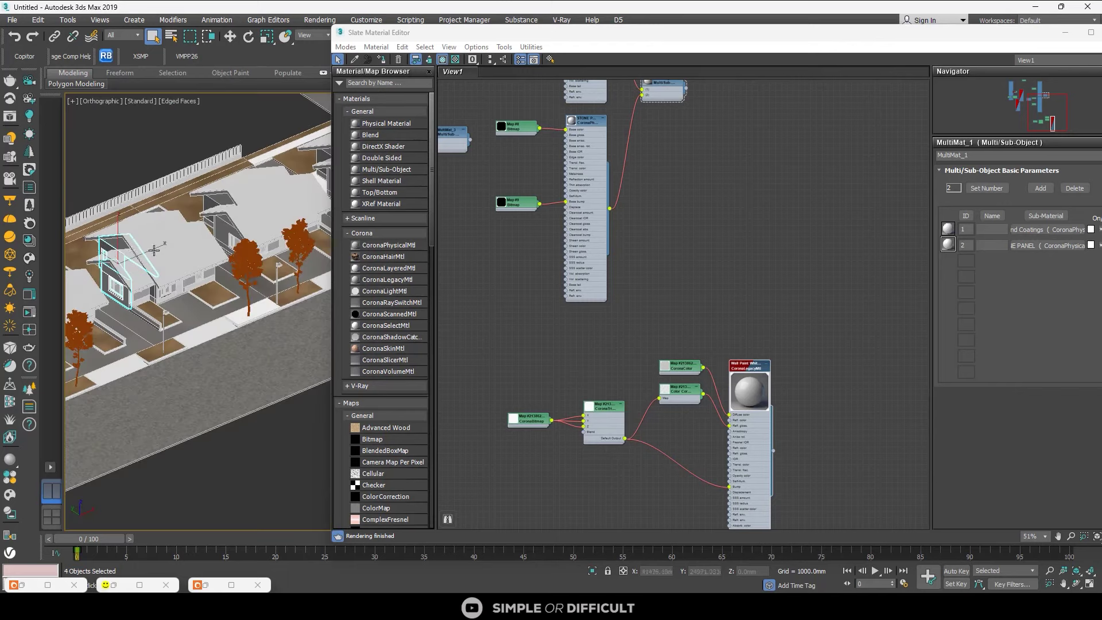
- Add the front window wall and gable walls of the following house, behind the orange tree, to the selection
{"action": "scroll", "coordinate": [217, 197], "scroll_direction": "up", "scroll_amount": 4}
{"action": "left_click", "coordinate": [216, 196], "text": "ctrl"}
{"action": "scroll", "coordinate": [174, 188], "scroll_direction": "down", "scroll_amount": 3}
{"action": "scroll", "coordinate": [222, 227], "scroll_direction": "up", "scroll_amount": 3}
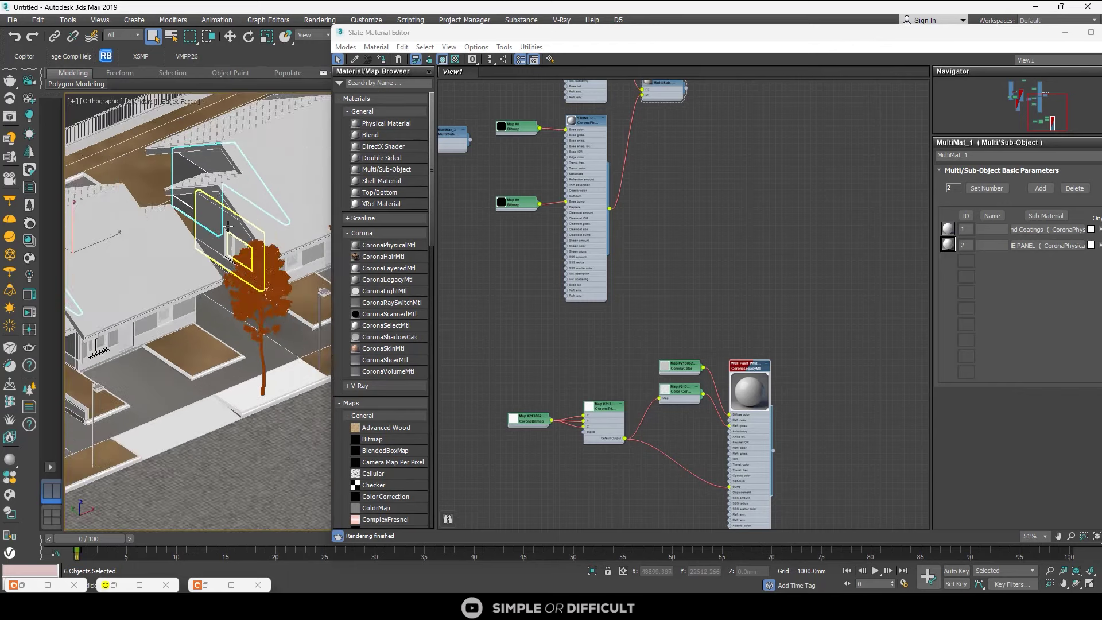
{"action": "left_click", "coordinate": [214, 186], "text": "ctrl"}
{"action": "scroll", "coordinate": [205, 232], "scroll_direction": "down", "scroll_amount": 3}
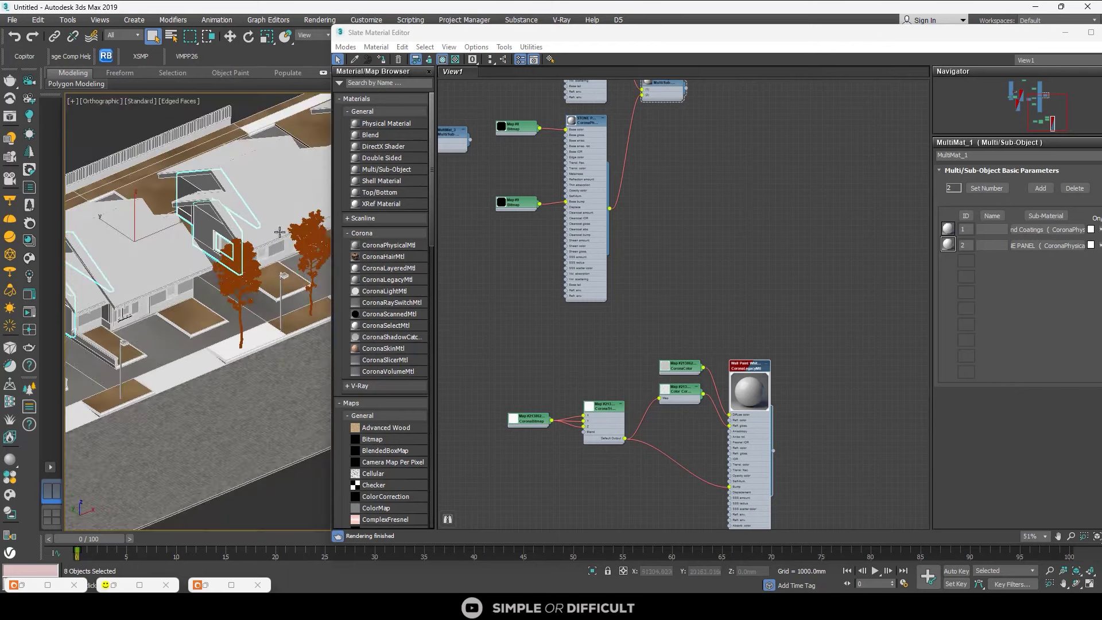
- Add the far house's front window wall and the gable walls above it to the selection
{"action": "middle_click_drag", "start_coordinate": [230, 227], "coordinate": [83, 268]}
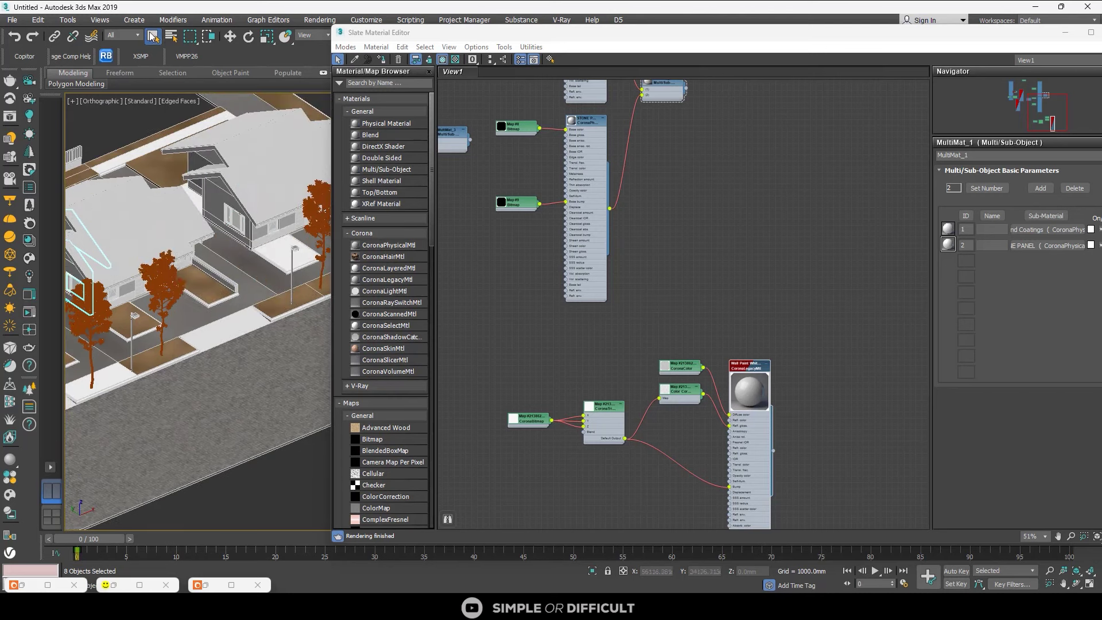
{"action": "scroll", "coordinate": [215, 188], "scroll_direction": "up", "scroll_amount": 5}
{"action": "left_click", "coordinate": [214, 188], "text": "ctrl"}
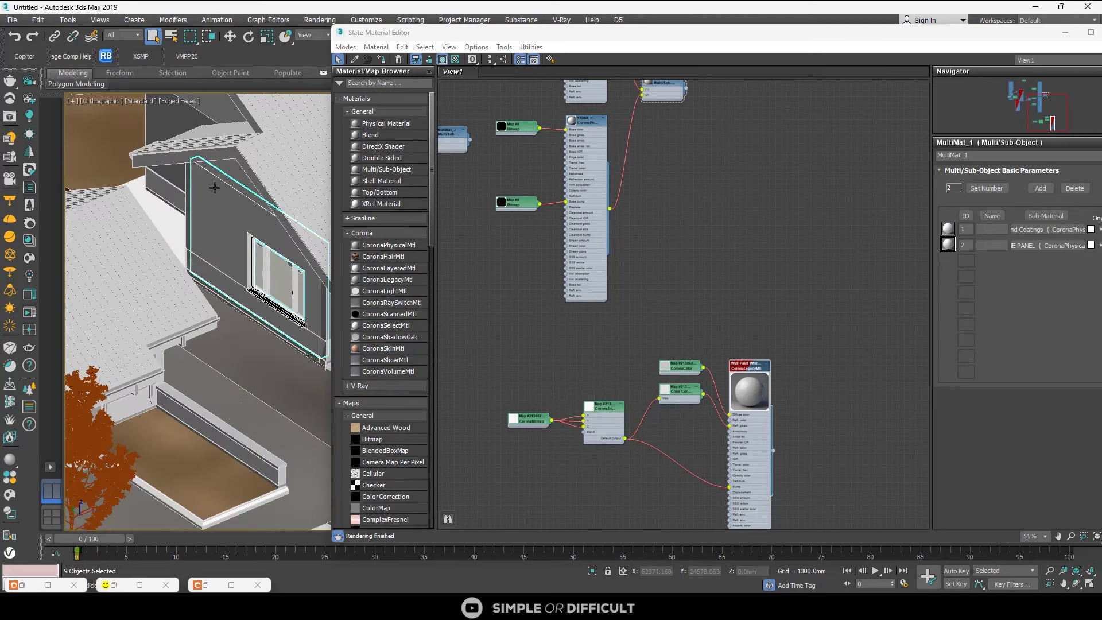
{"action": "left_click", "coordinate": [228, 174], "text": "ctrl"}
{"action": "scroll", "coordinate": [222, 135], "scroll_direction": "down", "scroll_amount": 3}
{"action": "left_click", "coordinate": [222, 133], "text": "ctrl"}
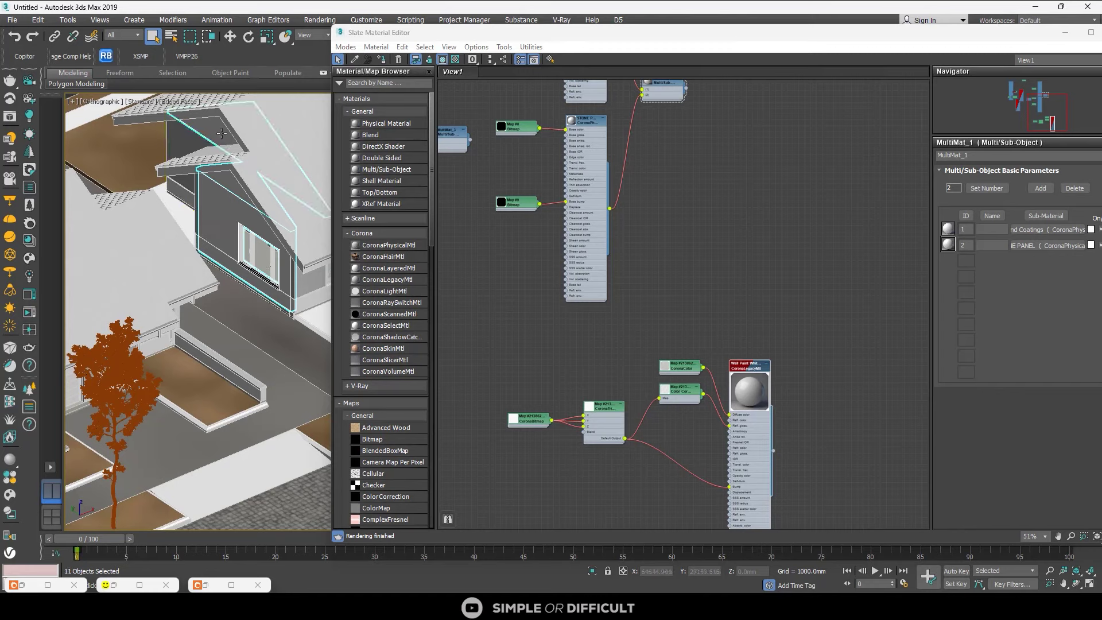
{"action": "scroll", "coordinate": [188, 145], "scroll_direction": "down", "scroll_amount": 8}
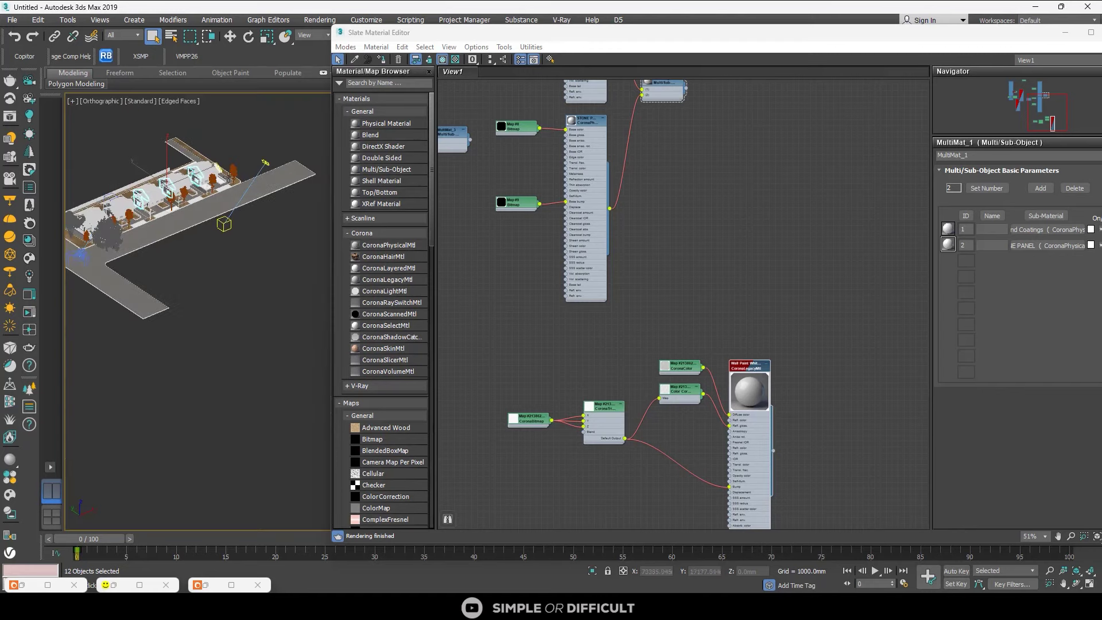
- Add the corner house's front wall around the window above the fence to the selection
{"action": "left_click", "coordinate": [122, 229], "text": "ctrl"}
{"action": "scroll", "coordinate": [122, 229], "scroll_direction": "up", "scroll_amount": 10}
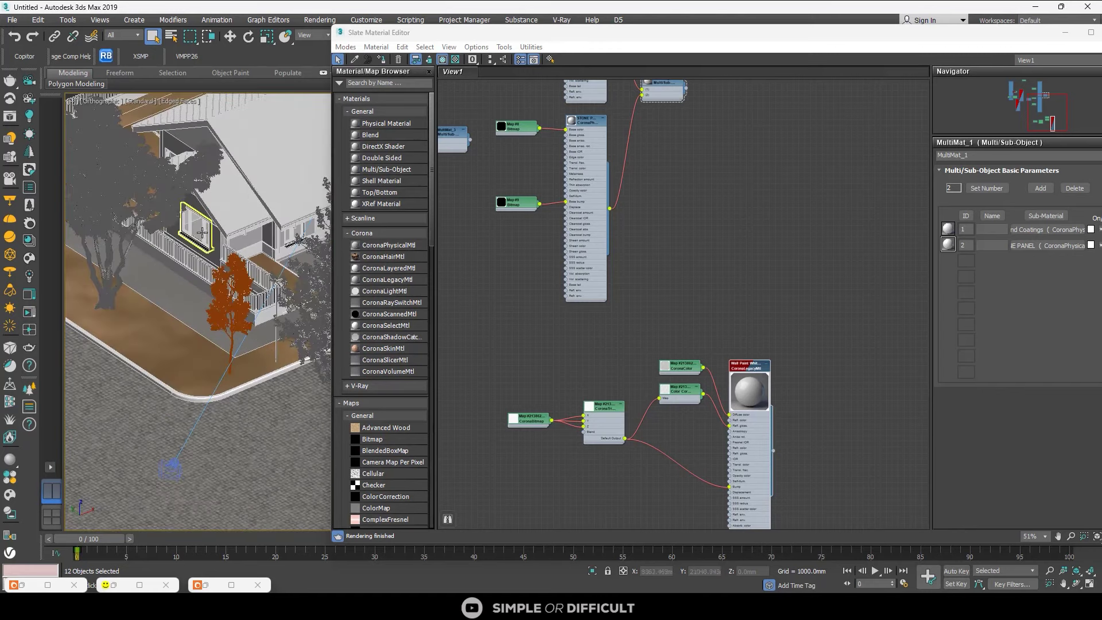
{"action": "scroll", "coordinate": [189, 182], "scroll_direction": "up", "scroll_amount": 3}
{"action": "scroll", "coordinate": [189, 186], "scroll_direction": "down", "scroll_amount": 5}
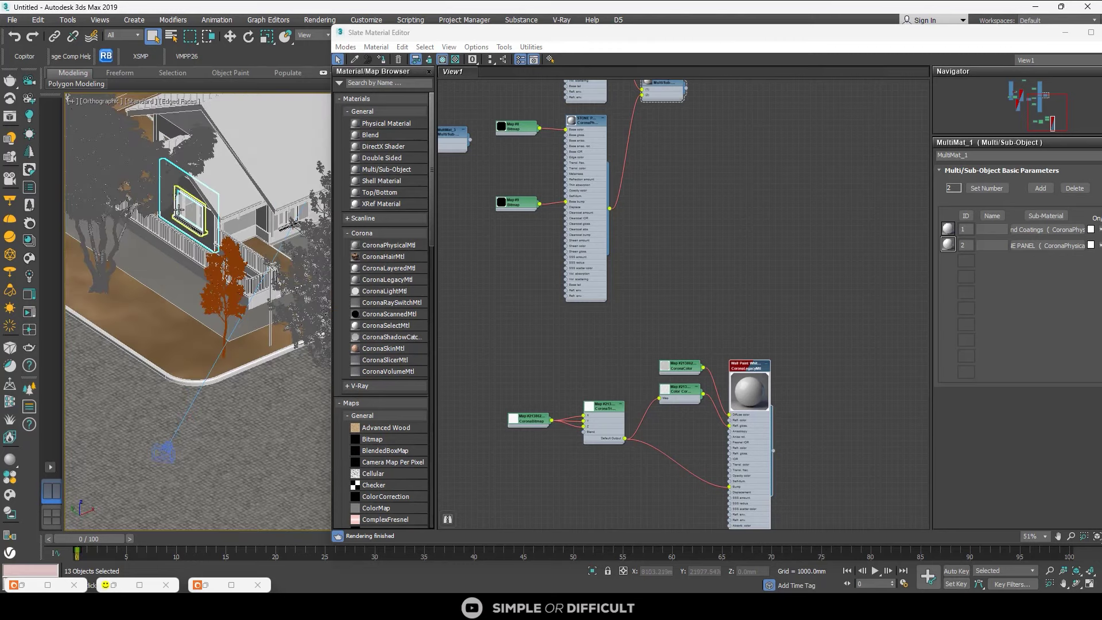
- Extend the selection with the gable walls between the roofs behind the corner house, as seen from the side street
{"action": "middle_click_drag", "start_coordinate": [189, 186], "coordinate": [104, 241], "text": "alt"}
{"action": "scroll", "coordinate": [104, 242], "scroll_direction": "down", "scroll_amount": 2}
{"action": "scroll", "coordinate": [181, 199], "scroll_direction": "up", "scroll_amount": 5}
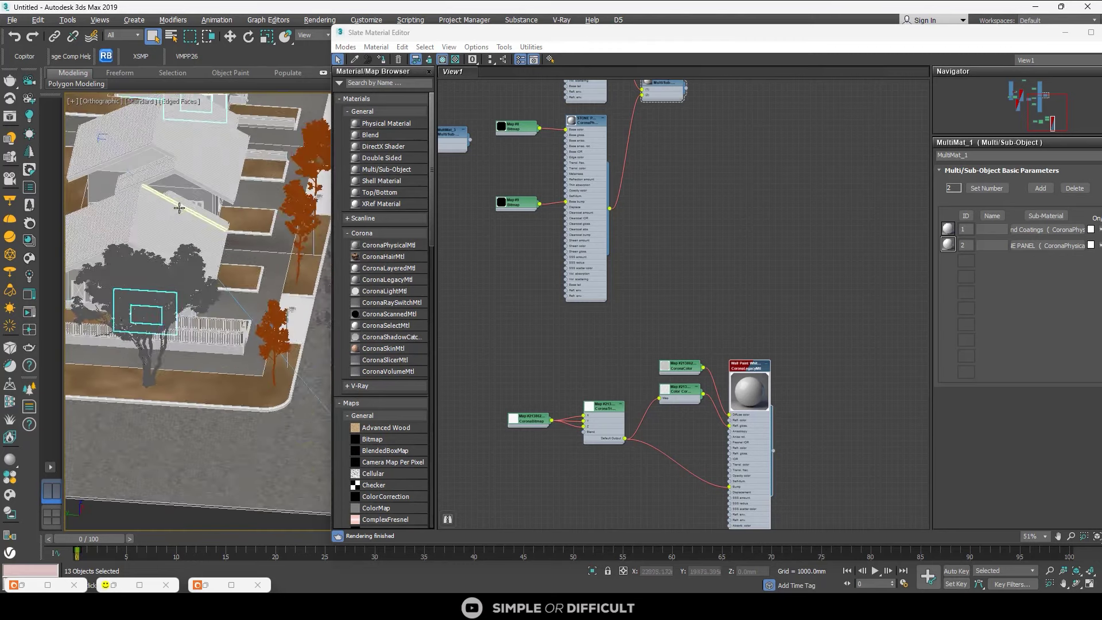
{"action": "middle_click_drag", "start_coordinate": [180, 201], "coordinate": [75, 219], "text": "alt"}
{"action": "scroll", "coordinate": [215, 193], "scroll_direction": "up", "scroll_amount": 3}
{"action": "left_click", "coordinate": [239, 185], "text": "ctrl"}
{"action": "scroll", "coordinate": [197, 223], "scroll_direction": "up", "scroll_amount": 4}
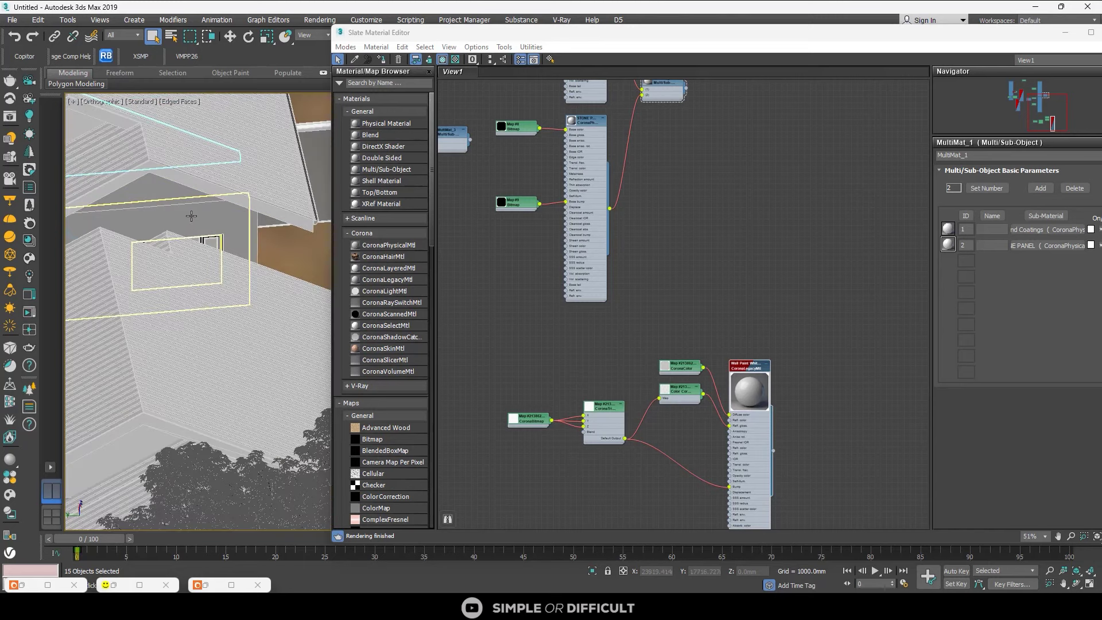
- Add the corner house's side walls behind the large tree and the neighbouring window wall to the selection
{"action": "scroll", "coordinate": [190, 169], "scroll_direction": "down", "scroll_amount": 5}
{"action": "scroll", "coordinate": [100, 330], "scroll_direction": "up", "scroll_amount": 5}
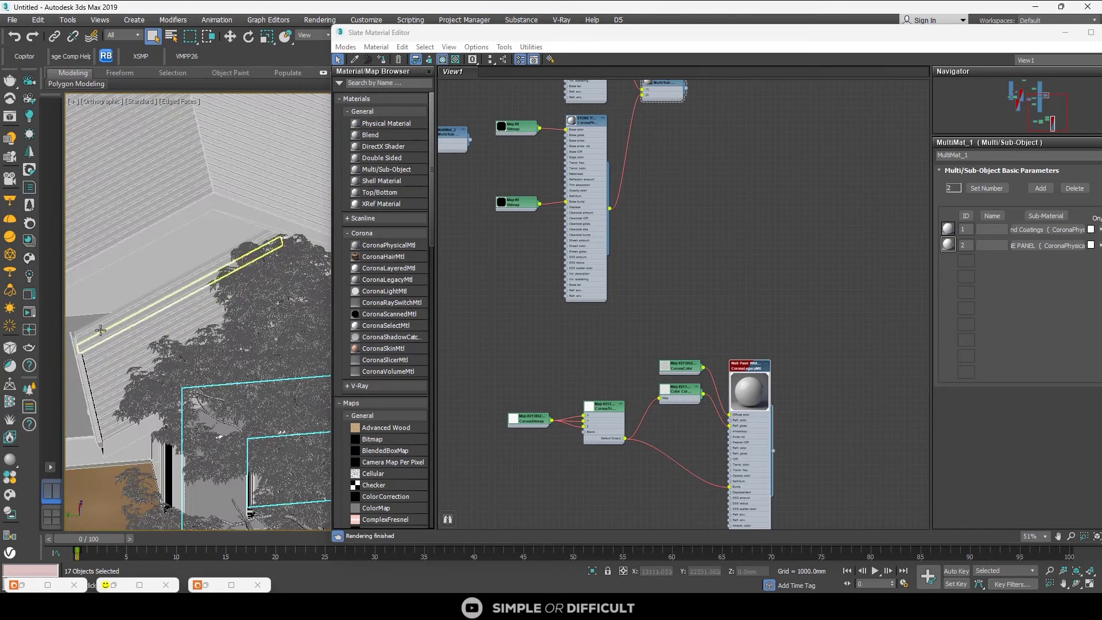
{"action": "left_click", "coordinate": [113, 292], "text": "ctrl"}
{"action": "scroll", "coordinate": [135, 278], "scroll_direction": "down", "scroll_amount": 4}
{"action": "left_click", "coordinate": [126, 292], "text": "ctrl"}
{"action": "scroll", "coordinate": [126, 288], "scroll_direction": "down", "scroll_amount": 3}
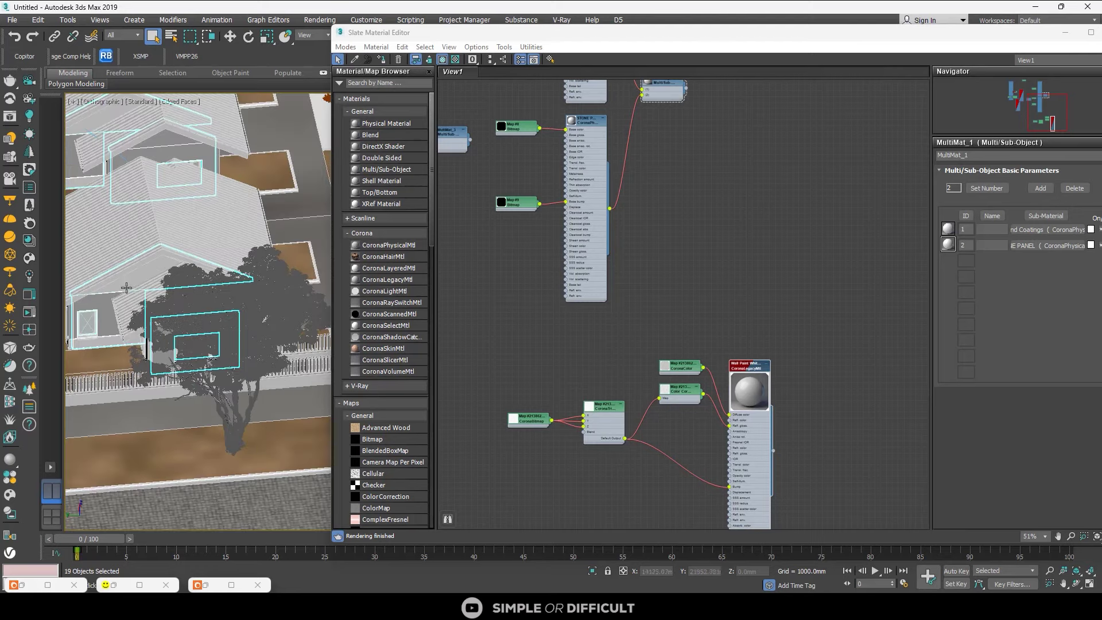
- Add the rear gable wall with the window on the house at the far end of the row to the selection
{"action": "scroll", "coordinate": [136, 328], "scroll_direction": "up", "scroll_amount": 3}
{"action": "scroll", "coordinate": [138, 335], "scroll_direction": "down", "scroll_amount": 8}
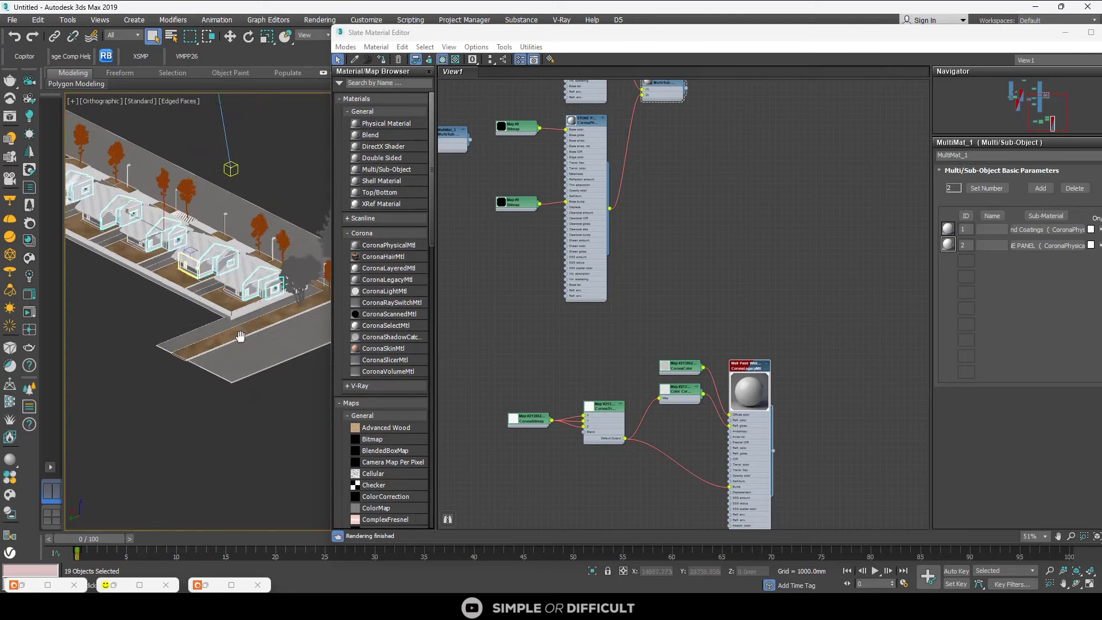
{"action": "scroll", "coordinate": [155, 300], "scroll_direction": "down", "scroll_amount": 3}
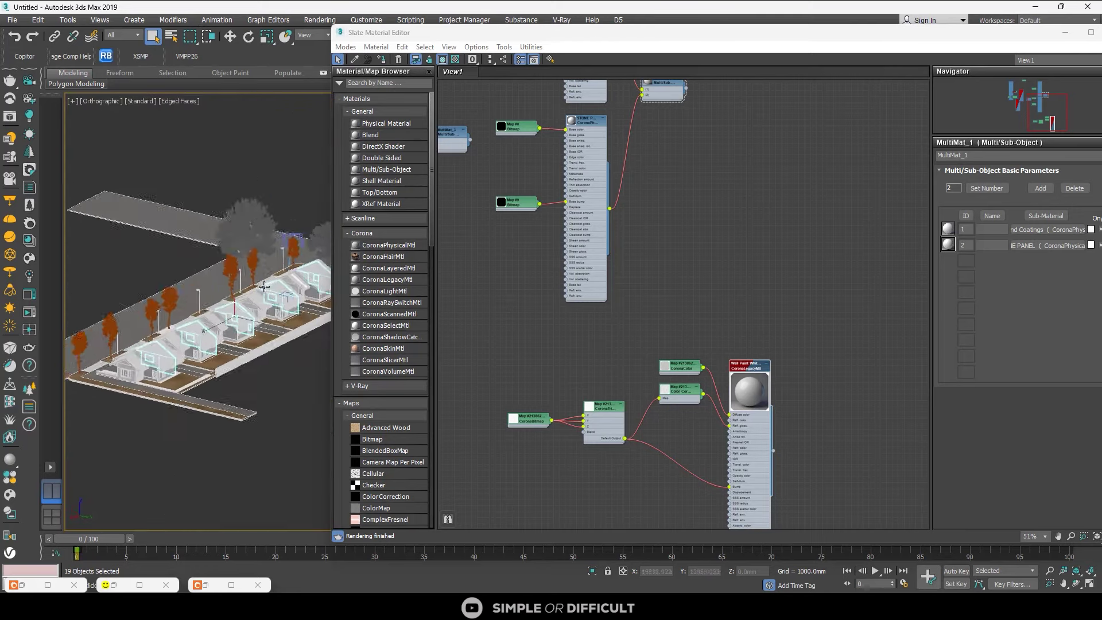
{"action": "scroll", "coordinate": [164, 376], "scroll_direction": "up", "scroll_amount": 10}
{"action": "left_click", "coordinate": [181, 363], "text": "ctrl"}
{"action": "scroll", "coordinate": [192, 364], "scroll_direction": "down", "scroll_amount": 5}
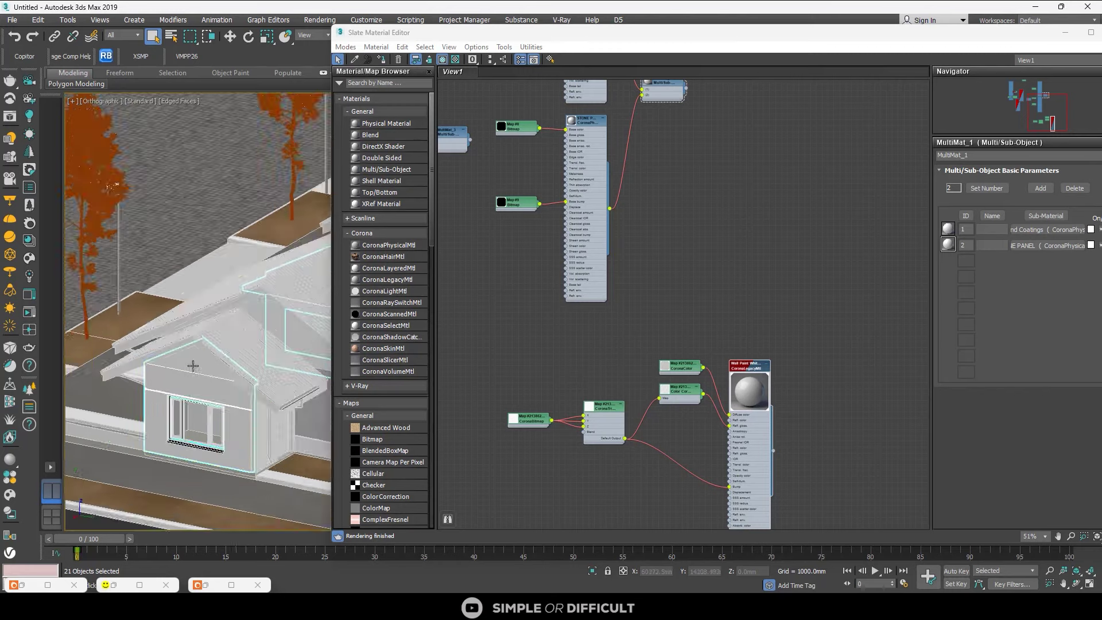
- Add the rear gable walls between the roofs next to the end house to the selection
{"action": "middle_click_drag", "start_coordinate": [252, 339], "coordinate": [198, 347]}
{"action": "scroll", "coordinate": [198, 347], "scroll_direction": "up", "scroll_amount": 7}
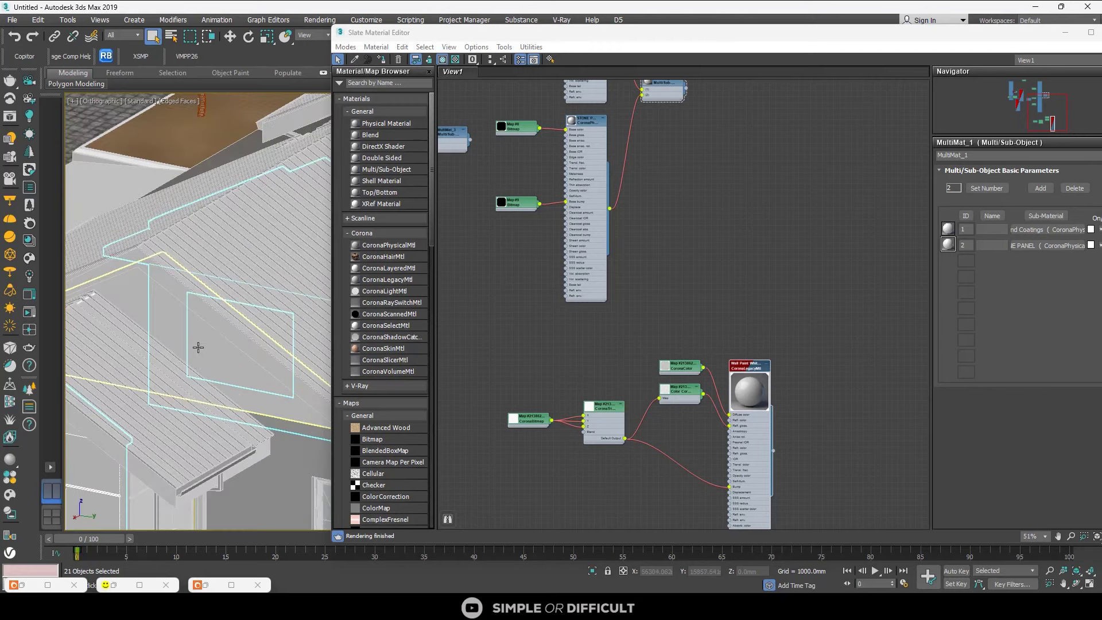
{"action": "left_click", "coordinate": [294, 467], "text": "ctrl"}
{"action": "scroll", "coordinate": [294, 467], "scroll_direction": "down", "scroll_amount": 6}
{"action": "middle_click_drag", "start_coordinate": [294, 467], "coordinate": [222, 453]}
{"action": "scroll", "coordinate": [172, 391], "scroll_direction": "up", "scroll_amount": 6}
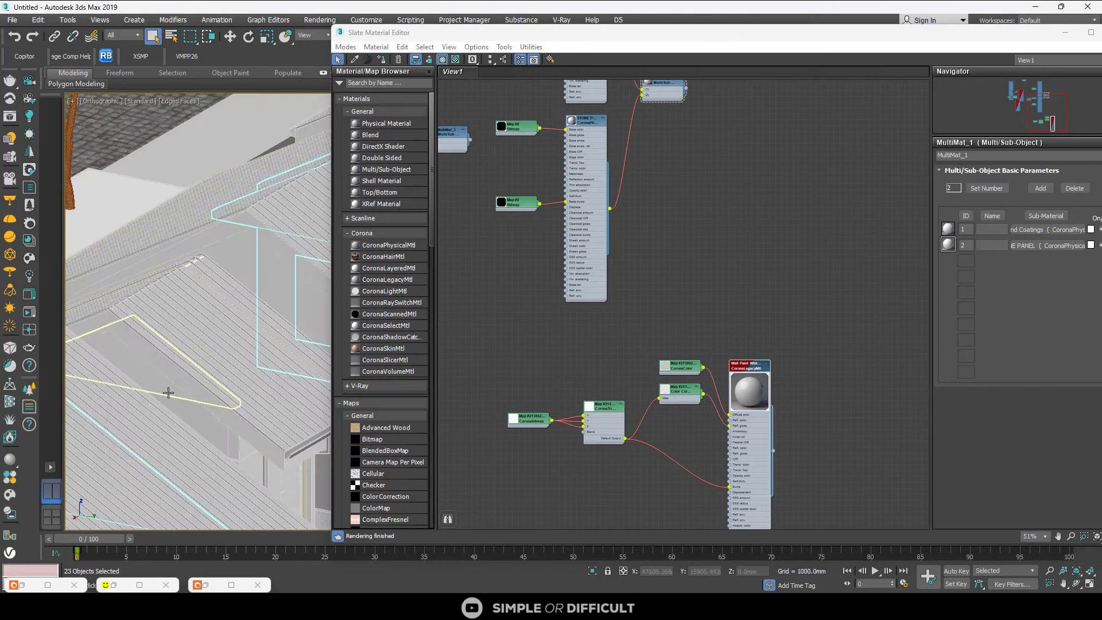
{"action": "scroll", "coordinate": [193, 402], "scroll_direction": "down", "scroll_amount": 6}
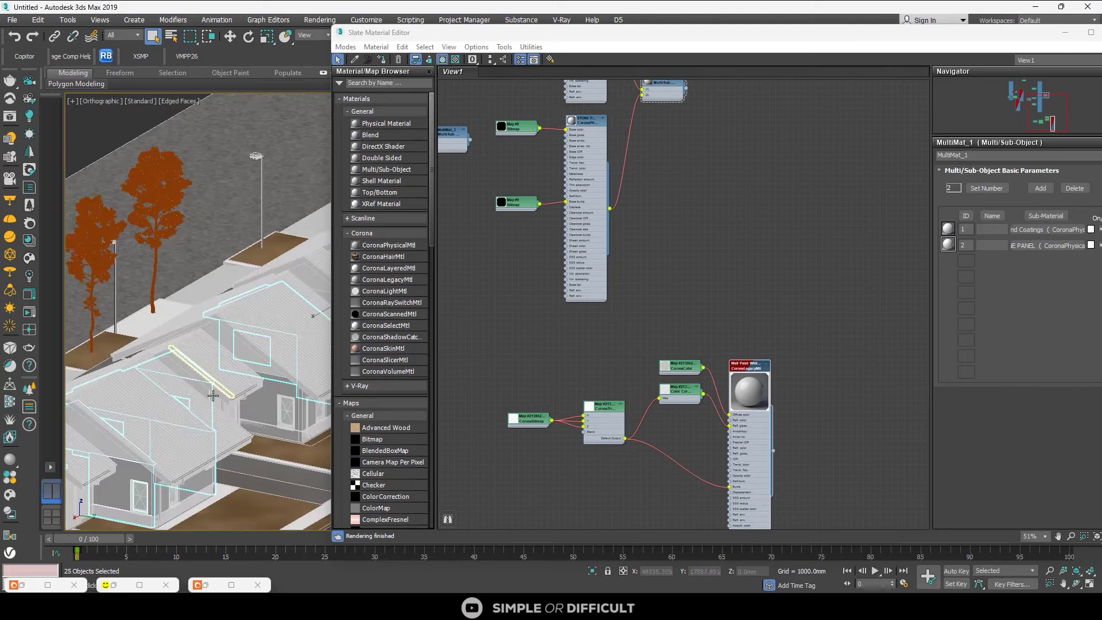
- Add the rear masonry walls of the next house towards the corner to the selection
{"action": "mouse_move", "coordinate": [192, 402]}
{"action": "middle_mouse_down", "text": "alt"}
{"action": "mouse_move", "coordinate": [233, 404]}
{"action": "mouse_move", "coordinate": [230, 422]}
{"action": "mouse_move", "coordinate": [215, 397]}
{"action": "mouse_move", "coordinate": [197, 400]}
{"action": "middle_mouse_up", "text": "alt"}
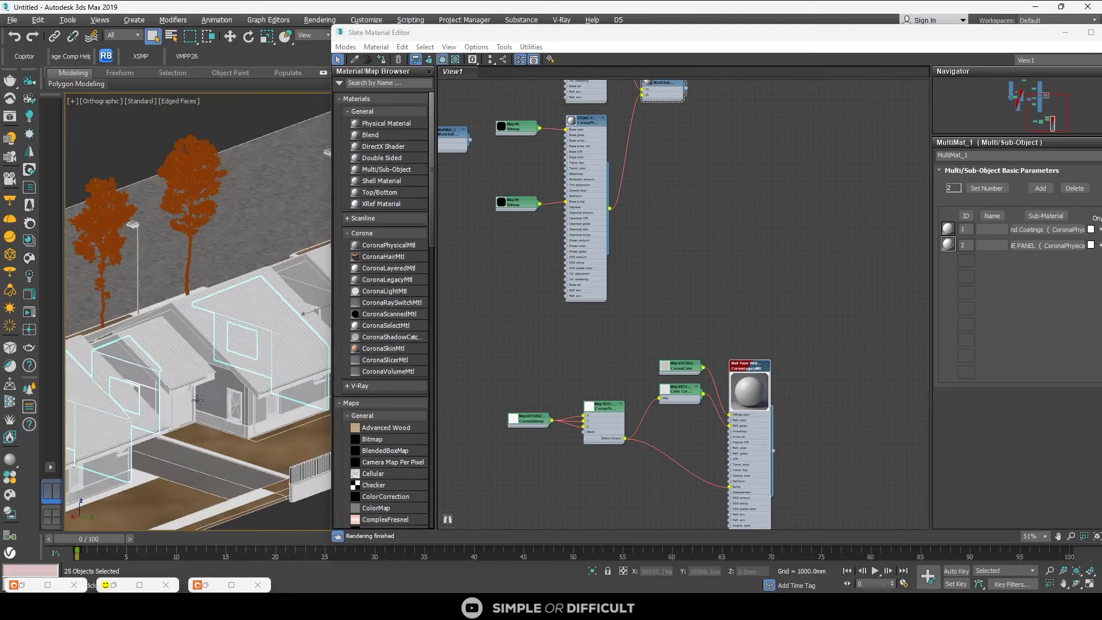
{"action": "scroll", "coordinate": [200, 362], "scroll_direction": "up", "scroll_amount": 4}
{"action": "scroll", "coordinate": [203, 337], "scroll_direction": "up", "scroll_amount": 5}
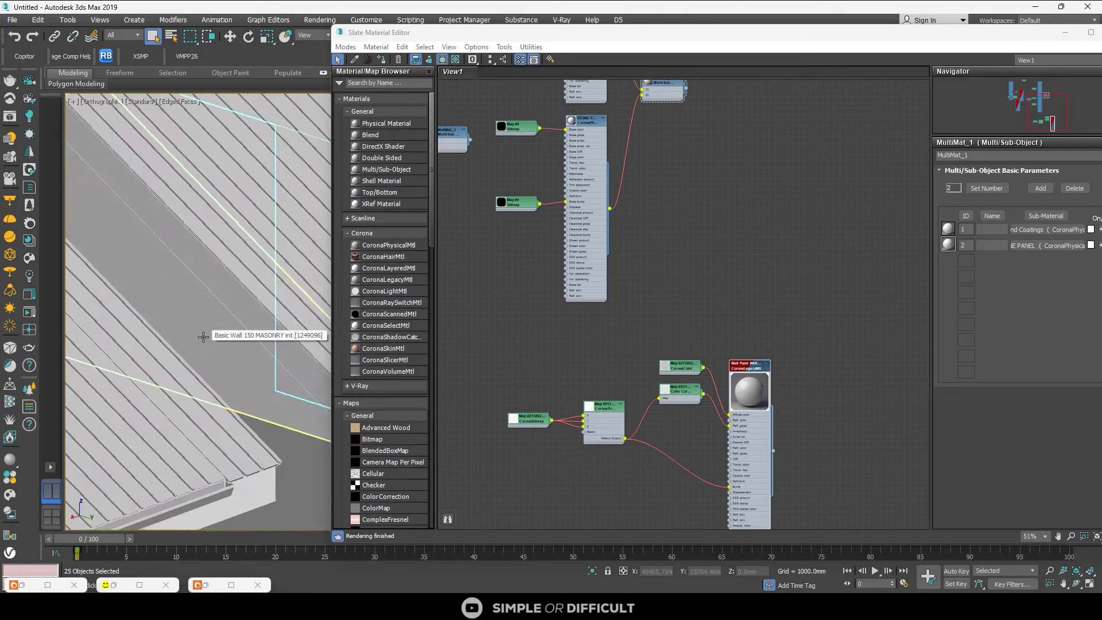
{"action": "left_click", "coordinate": [203, 337], "text": "ctrl"}
{"action": "scroll", "coordinate": [195, 330], "scroll_direction": "down", "scroll_amount": 5}
{"action": "left_click", "coordinate": [223, 401], "text": "ctrl"}
{"action": "scroll", "coordinate": [224, 396], "scroll_direction": "down", "scroll_amount": 5}
{"action": "middle_click_drag", "start_coordinate": [223, 374], "coordinate": [180, 390]}
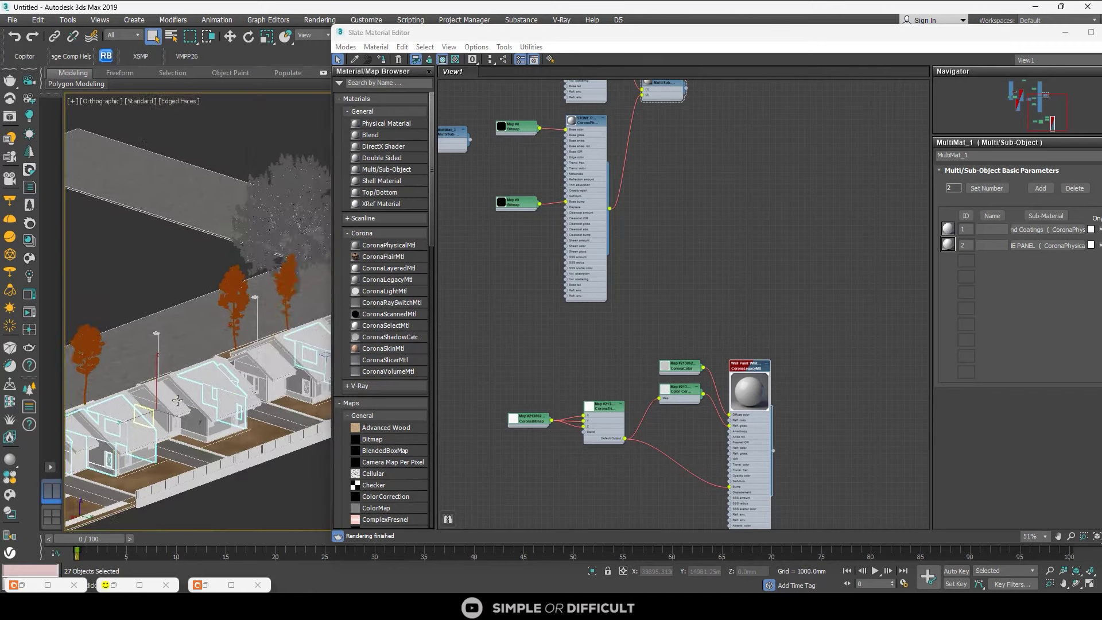
- Add the rear gable and side walls of the middle houses in the row to the selection
{"action": "scroll", "coordinate": [180, 389], "scroll_direction": "up", "scroll_amount": 5}
{"action": "scroll", "coordinate": [229, 460], "scroll_direction": "down", "scroll_amount": 5}
{"action": "middle_click_drag", "start_coordinate": [228, 448], "coordinate": [198, 392]}
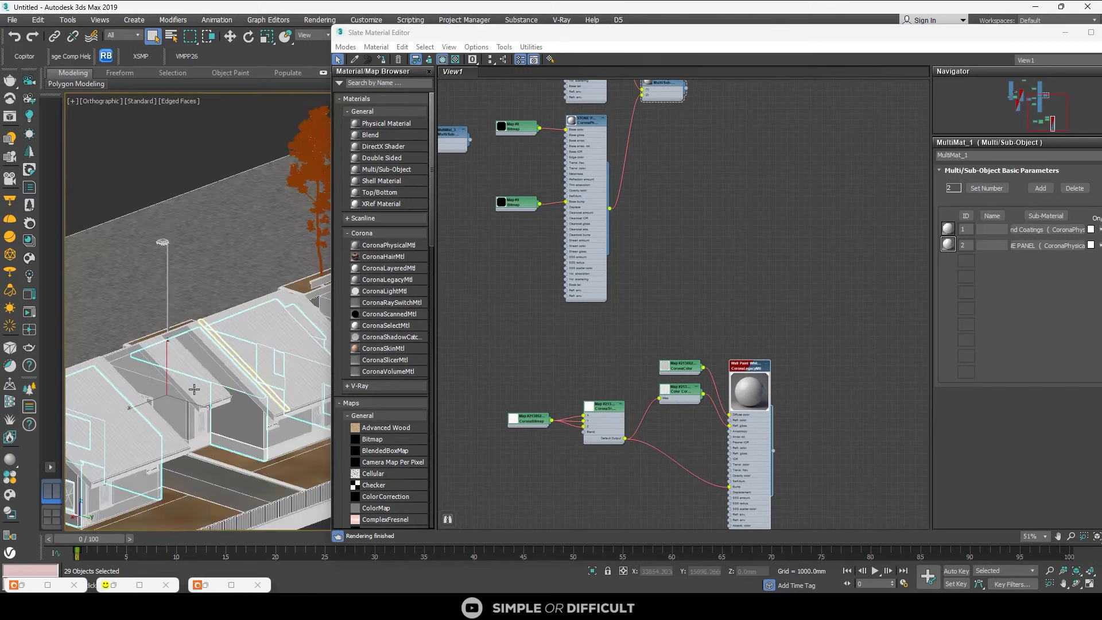
{"action": "scroll", "coordinate": [155, 401], "scroll_direction": "up", "scroll_amount": 6}
{"action": "left_click", "coordinate": [156, 401], "text": "ctrl"}
{"action": "scroll", "coordinate": [103, 325], "scroll_direction": "down", "scroll_amount": 6}
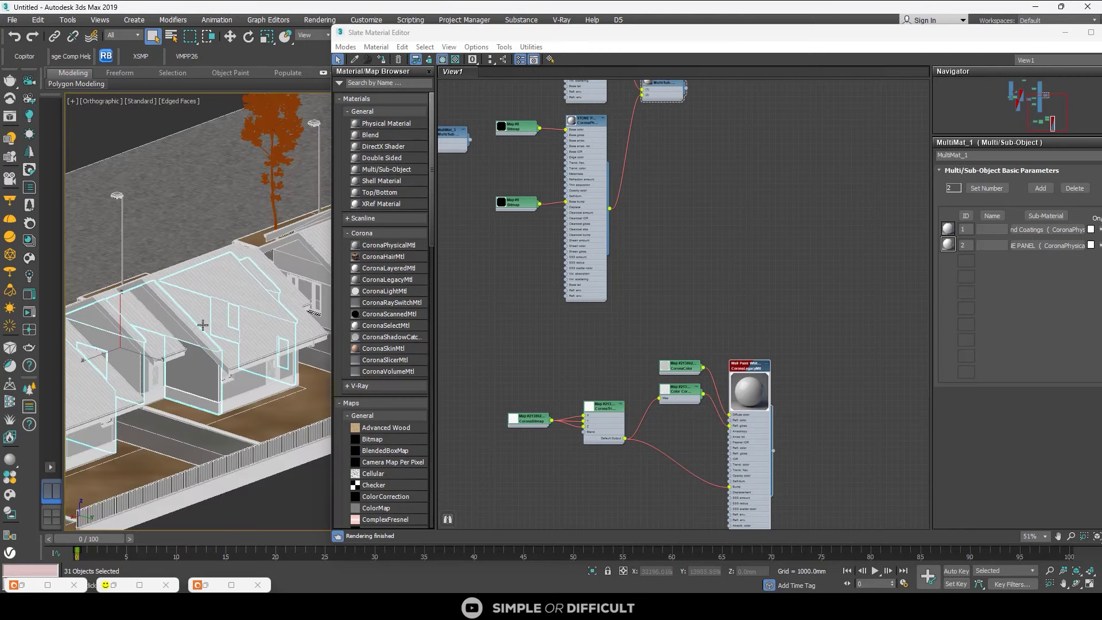
- Add the remaining rear walls near the corner house, including the window wall and the wall beside the yard, to the selection
{"action": "middle_click_drag", "start_coordinate": [276, 301], "coordinate": [192, 352]}
{"action": "scroll", "coordinate": [207, 303], "scroll_direction": "up", "scroll_amount": 6}
{"action": "left_click", "coordinate": [207, 243], "text": "ctrl"}
{"action": "scroll", "coordinate": [179, 268], "scroll_direction": "down", "scroll_amount": 3}
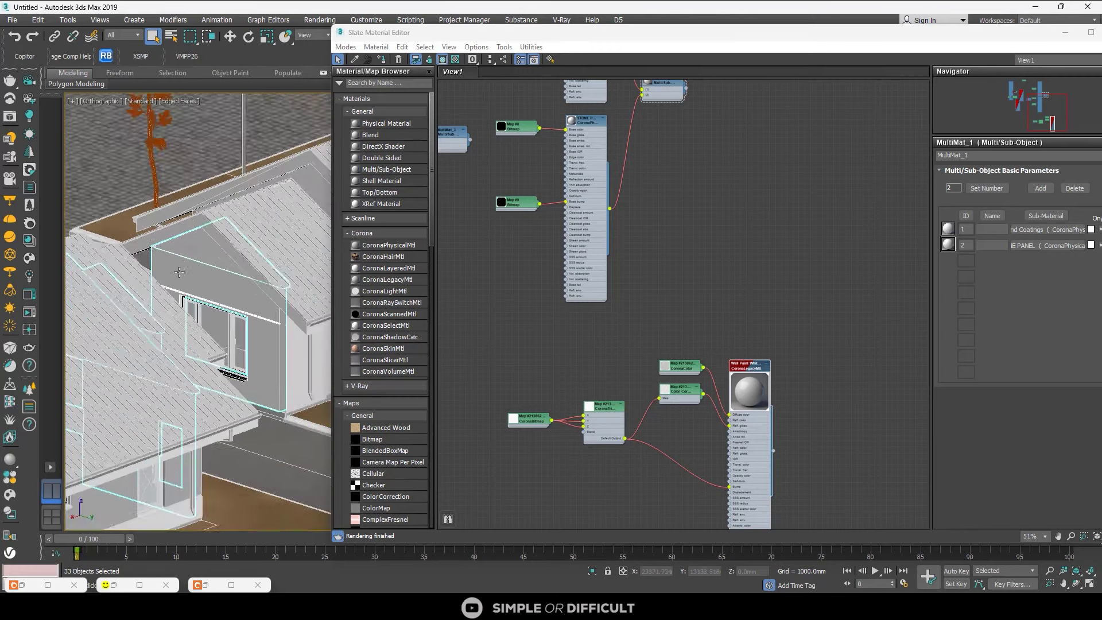
{"action": "middle_click_drag", "start_coordinate": [261, 253], "coordinate": [172, 294]}
{"action": "scroll", "coordinate": [174, 294], "scroll_direction": "up", "scroll_amount": 2}
{"action": "left_click", "coordinate": [199, 255], "text": "ctrl"}
{"action": "left_click", "coordinate": [274, 381], "text": "ctrl"}
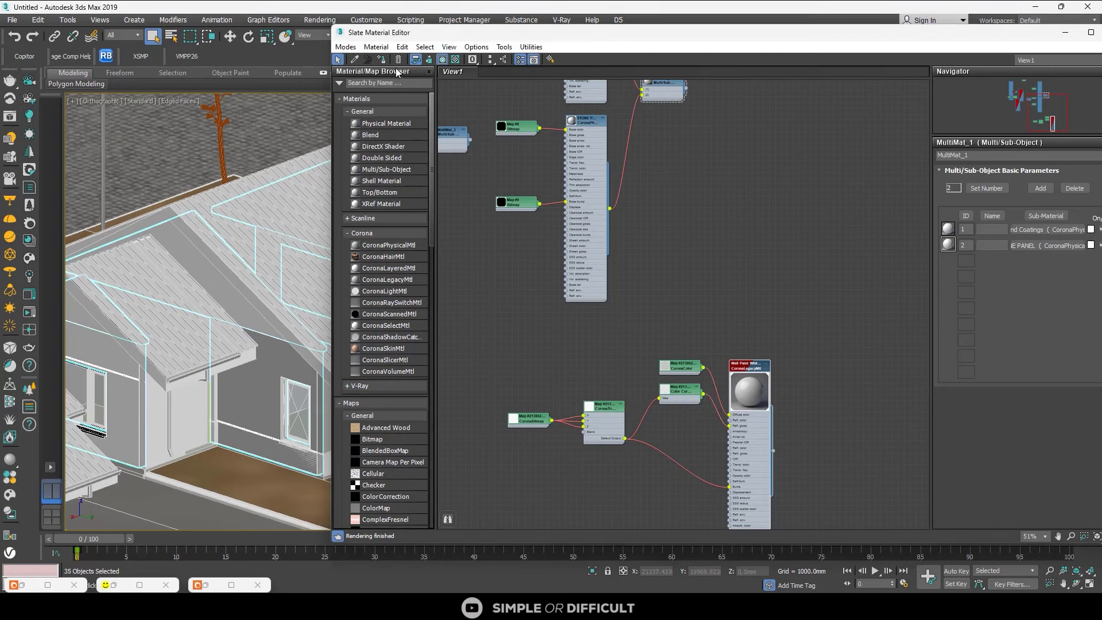
- Assign the wall paint material to all the selected rear walls of the houses
{"action": "left_click", "coordinate": [381, 60]}
{"action": "scroll", "coordinate": [139, 300], "scroll_direction": "down", "scroll_amount": 4}
{"action": "middle_click_drag", "start_coordinate": [231, 344], "coordinate": [162, 378]}
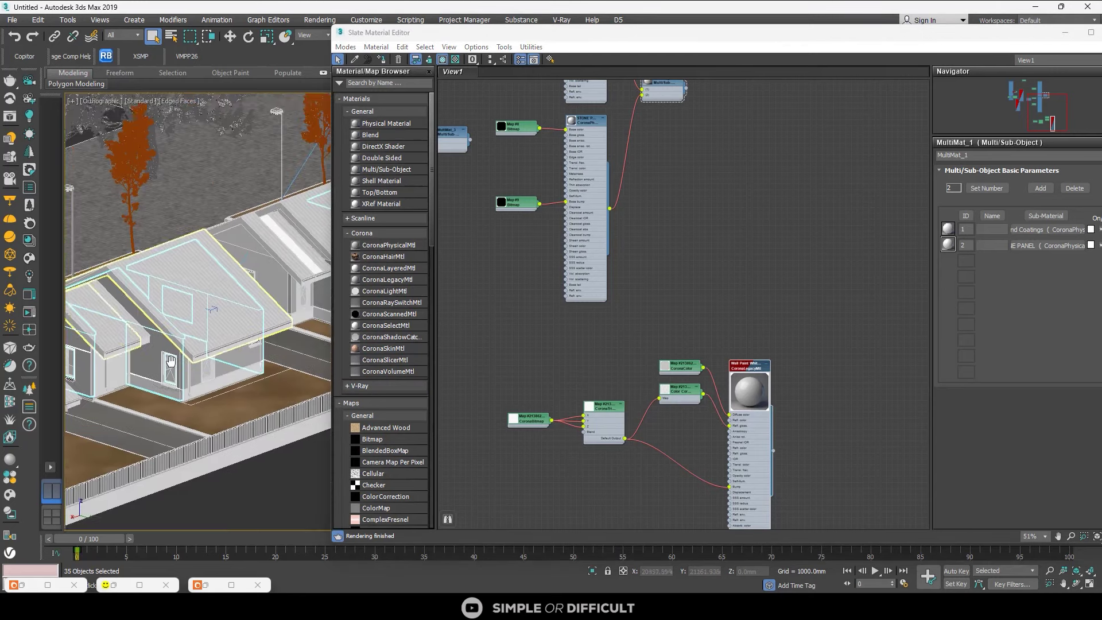
- Select the missed gable and rear walls between the roofs of the neighbouring houses
{"action": "scroll", "coordinate": [163, 378], "scroll_direction": "up", "scroll_amount": 5}
{"action": "left_click", "coordinate": [163, 378]}
{"action": "scroll", "coordinate": [175, 296], "scroll_direction": "down", "scroll_amount": 5}
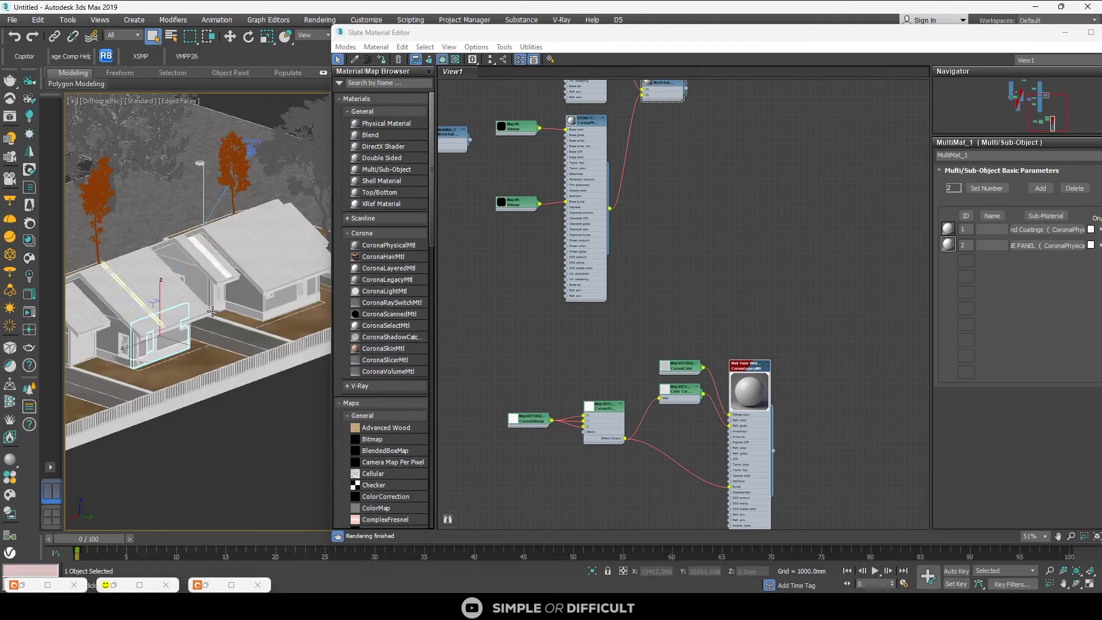
{"action": "scroll", "coordinate": [201, 272], "scroll_direction": "up", "scroll_amount": 4}
{"action": "left_click", "coordinate": [182, 258]}
{"action": "left_click", "coordinate": [148, 227], "text": "ctrl"}
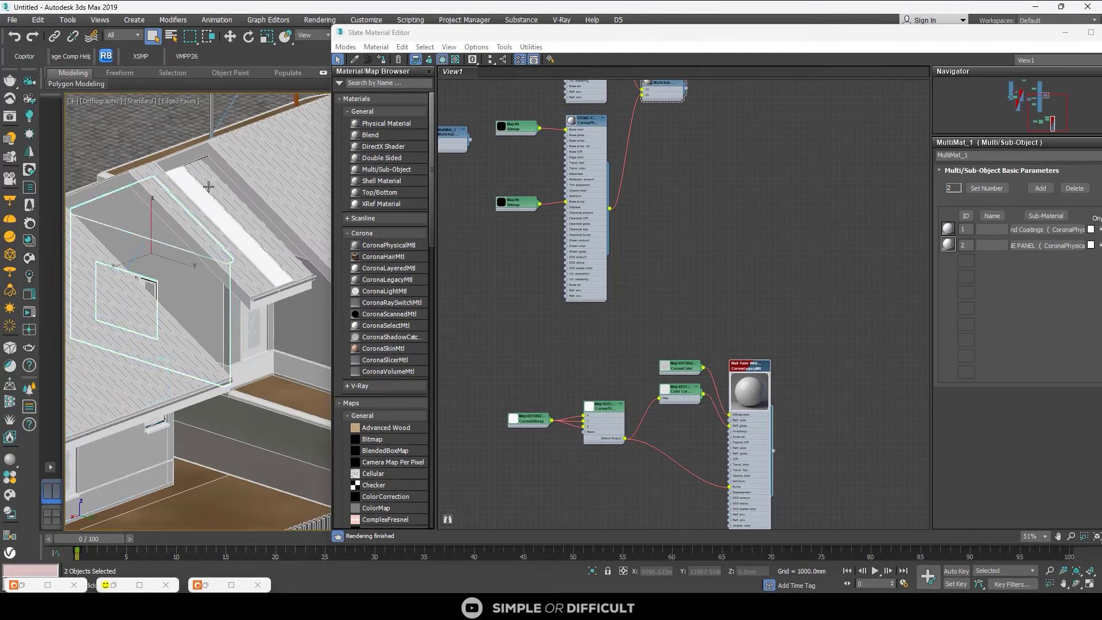
- Add the two remaining gable walls behind the sloping roof of the adjacent house to the selection
{"action": "scroll", "coordinate": [155, 275], "scroll_direction": "up", "scroll_amount": 5}
{"action": "middle_click_drag", "start_coordinate": [157, 295], "coordinate": [182, 278], "text": "alt"}
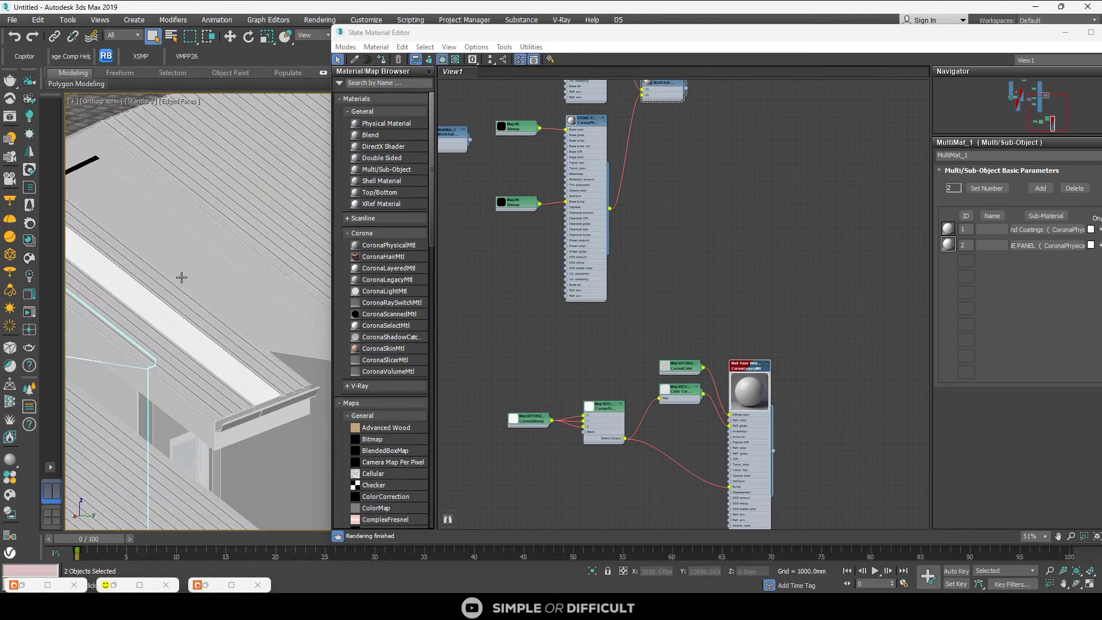
{"action": "left_click", "coordinate": [213, 280], "text": "ctrl"}
{"action": "scroll", "coordinate": [210, 280], "scroll_direction": "down", "scroll_amount": 5}
{"action": "left_click", "coordinate": [259, 386], "text": "ctrl"}
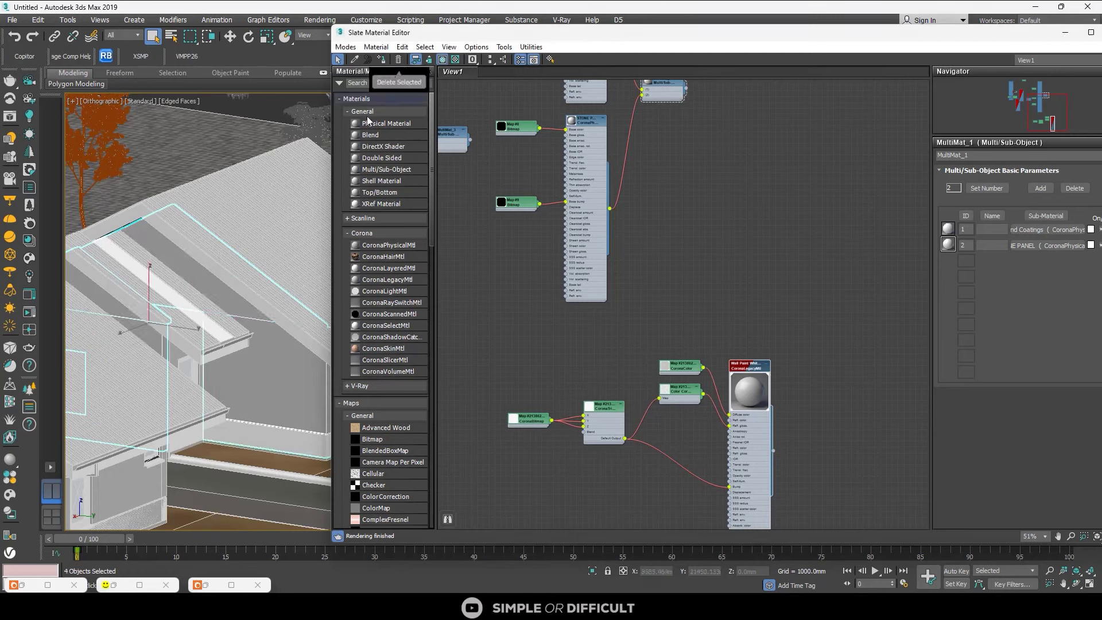
{"action": "scroll", "coordinate": [176, 231], "scroll_direction": "down", "scroll_amount": 8}
{"action": "middle_click_drag", "start_coordinate": [176, 231], "coordinate": [225, 255], "text": "alt"}
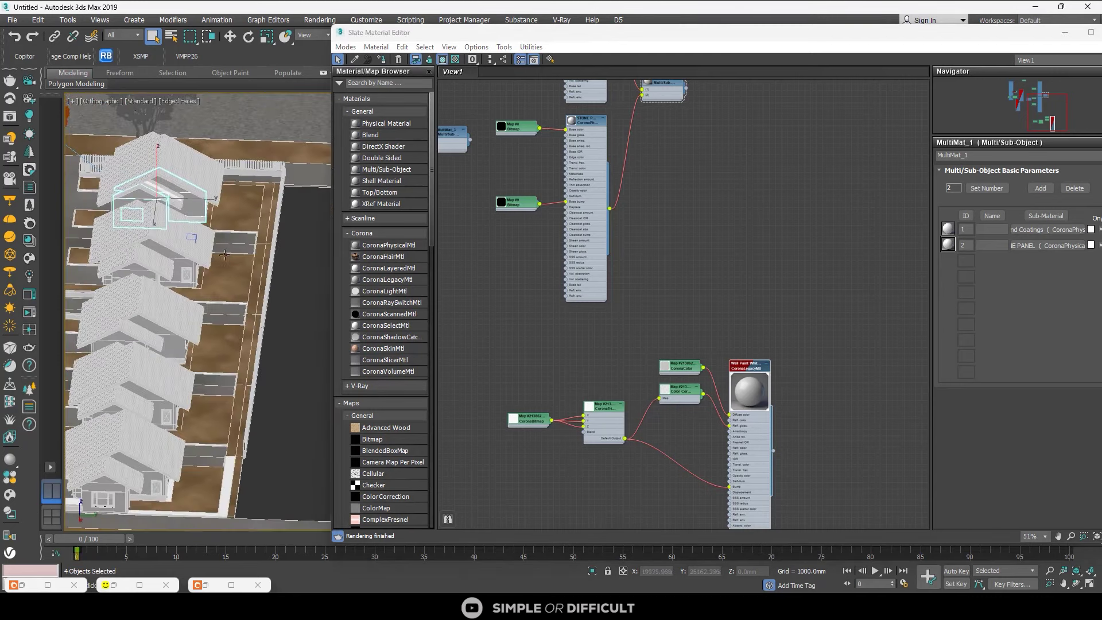
- Duplicate the complete wall paint material network, including its colour, colour correction and bitmap maps, into an empty area of the graph
{"action": "middle_click_drag", "start_coordinate": [789, 414], "coordinate": [734, 325]}
{"action": "left_click_drag", "start_coordinate": [737, 261], "coordinate": [454, 453]}
{"action": "left_click_drag", "start_coordinate": [704, 276], "coordinate": [879, 129], "text": "shift"}
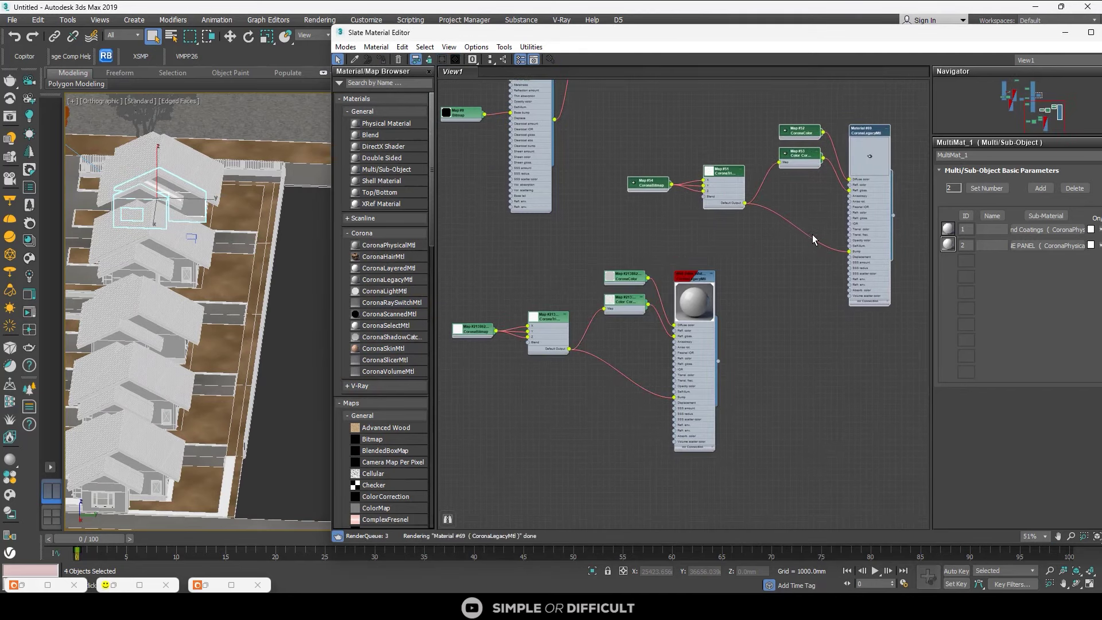
{"action": "scroll", "coordinate": [815, 237], "scroll_direction": "down", "scroll_amount": 1}
- Start a new selection with two low base walls on the street-facing side of the houses
{"action": "scroll", "coordinate": [234, 260], "scroll_direction": "down", "scroll_amount": 4}
{"action": "middle_click_drag", "start_coordinate": [177, 267], "coordinate": [118, 273], "text": "alt"}
{"action": "scroll", "coordinate": [154, 239], "scroll_direction": "up", "scroll_amount": 5}
{"action": "scroll", "coordinate": [201, 282], "scroll_direction": "up", "scroll_amount": 3}
{"action": "left_click", "coordinate": [154, 276]}
{"action": "scroll", "coordinate": [154, 277], "scroll_direction": "down", "scroll_amount": 3}
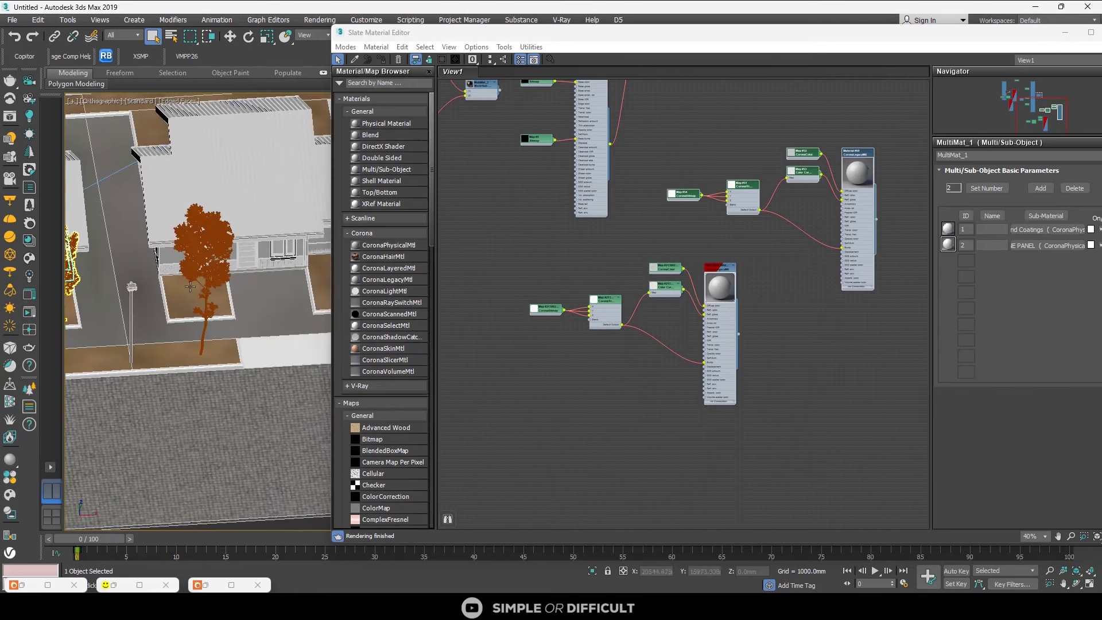
{"action": "scroll", "coordinate": [238, 263], "scroll_direction": "up", "scroll_amount": 3}
{"action": "left_click", "coordinate": [131, 260], "text": "ctrl"}
{"action": "scroll", "coordinate": [132, 259], "scroll_direction": "down", "scroll_amount": 3}
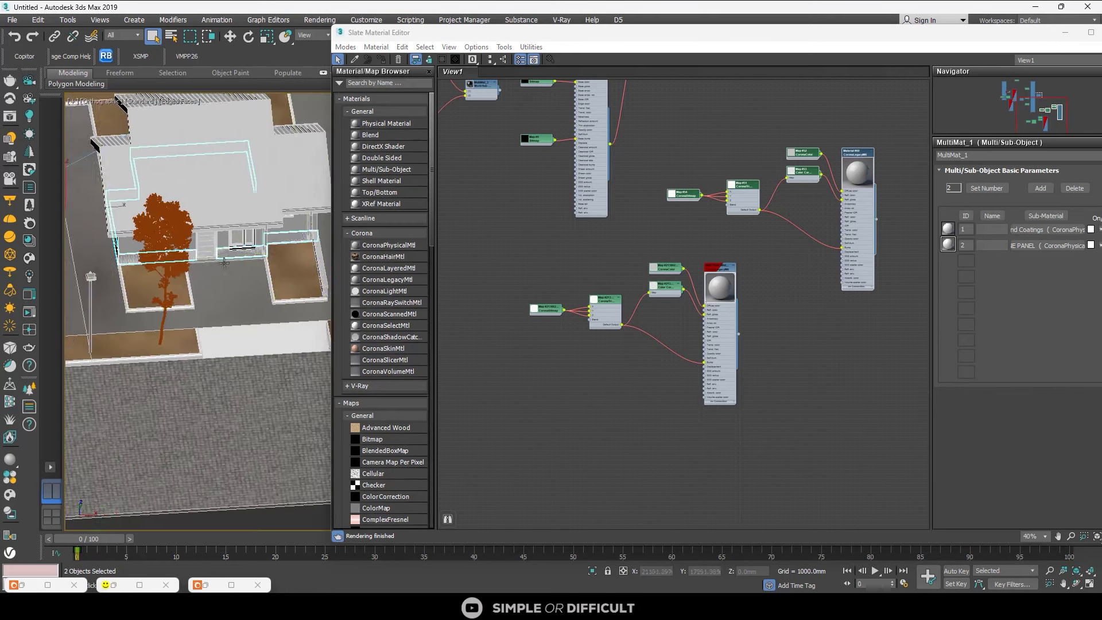
- Add the low base walls of the next two houses along the street to the selection
{"action": "middle_click_drag", "start_coordinate": [298, 259], "coordinate": [166, 252]}
{"action": "scroll", "coordinate": [214, 238], "scroll_direction": "up", "scroll_amount": 3}
{"action": "left_click", "coordinate": [214, 239], "text": "ctrl"}
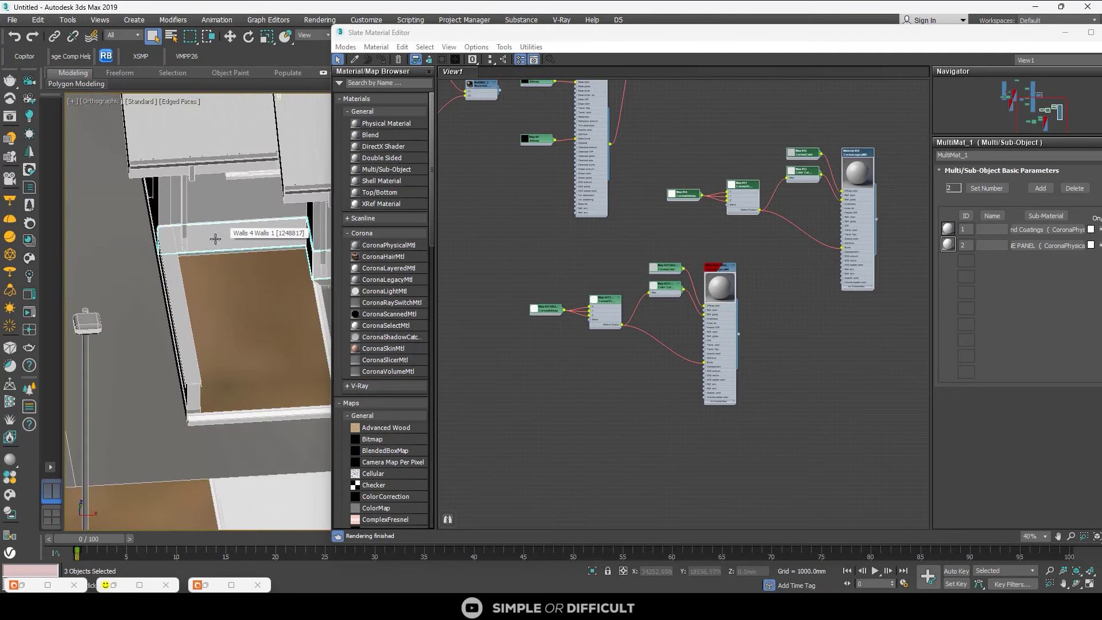
{"action": "scroll", "coordinate": [214, 239], "scroll_direction": "down", "scroll_amount": 2}
{"action": "middle_click_drag", "start_coordinate": [298, 258], "coordinate": [106, 295]}
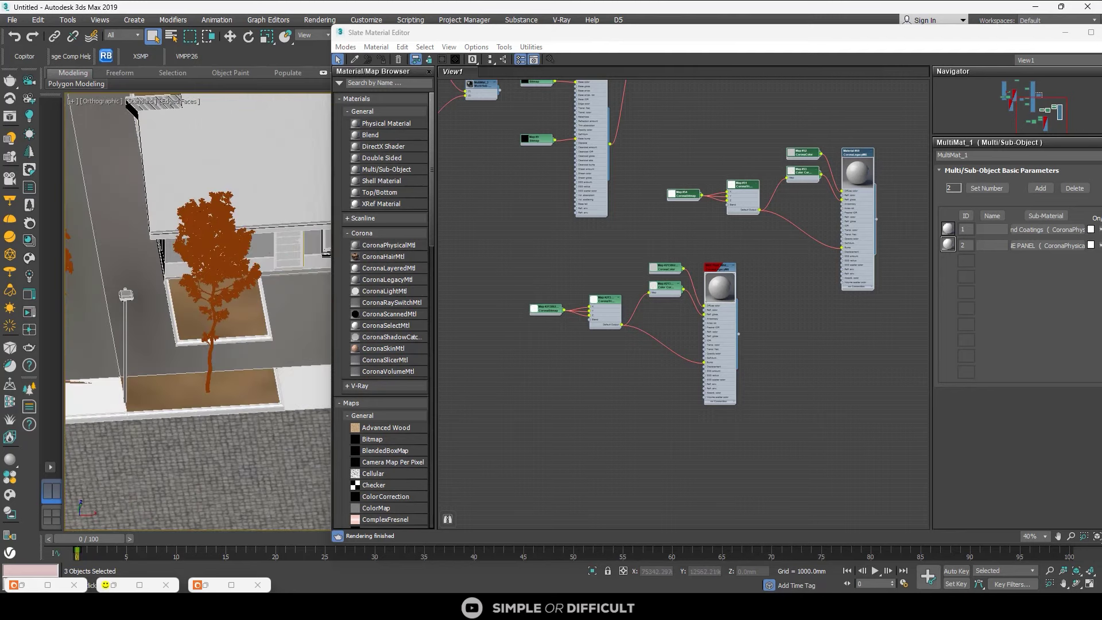
{"action": "left_click", "coordinate": [261, 265], "text": "ctrl"}
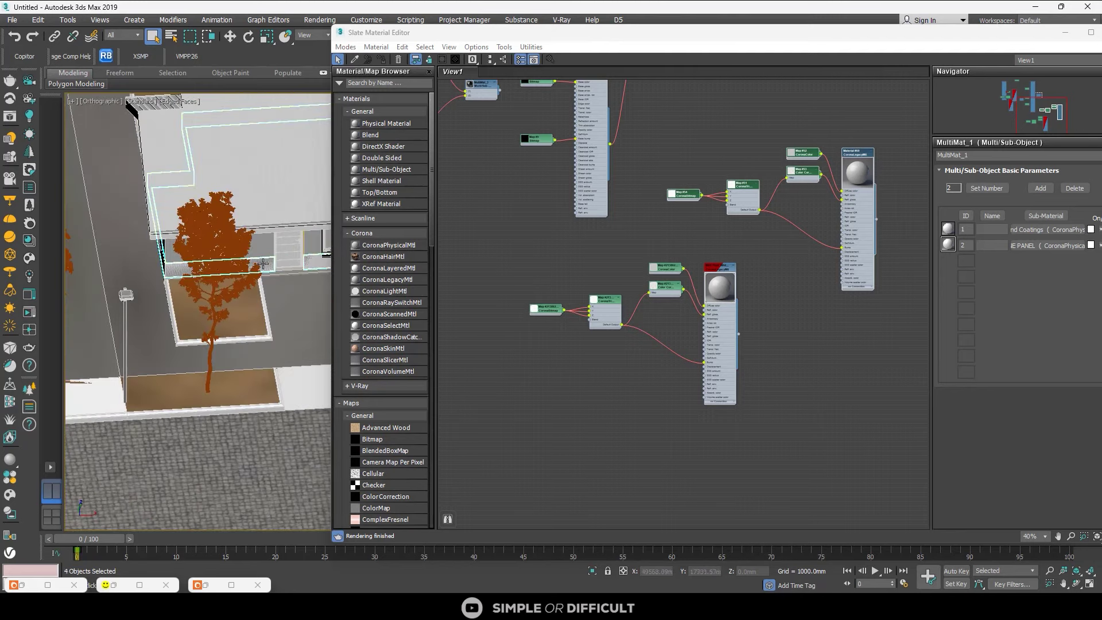
- Add the front base wall around the door and window of the following house to the selection
{"action": "scroll", "coordinate": [267, 285], "scroll_direction": "down", "scroll_amount": 2}
{"action": "middle_click_drag", "start_coordinate": [270, 313], "coordinate": [107, 294]}
{"action": "scroll", "coordinate": [300, 258], "scroll_direction": "down", "scroll_amount": 2}
{"action": "middle_click_drag", "start_coordinate": [304, 259], "coordinate": [164, 252]}
{"action": "scroll", "coordinate": [258, 253], "scroll_direction": "down", "scroll_amount": 1}
{"action": "scroll", "coordinate": [242, 237], "scroll_direction": "up", "scroll_amount": 5}
{"action": "left_click", "coordinate": [219, 251], "text": "ctrl"}
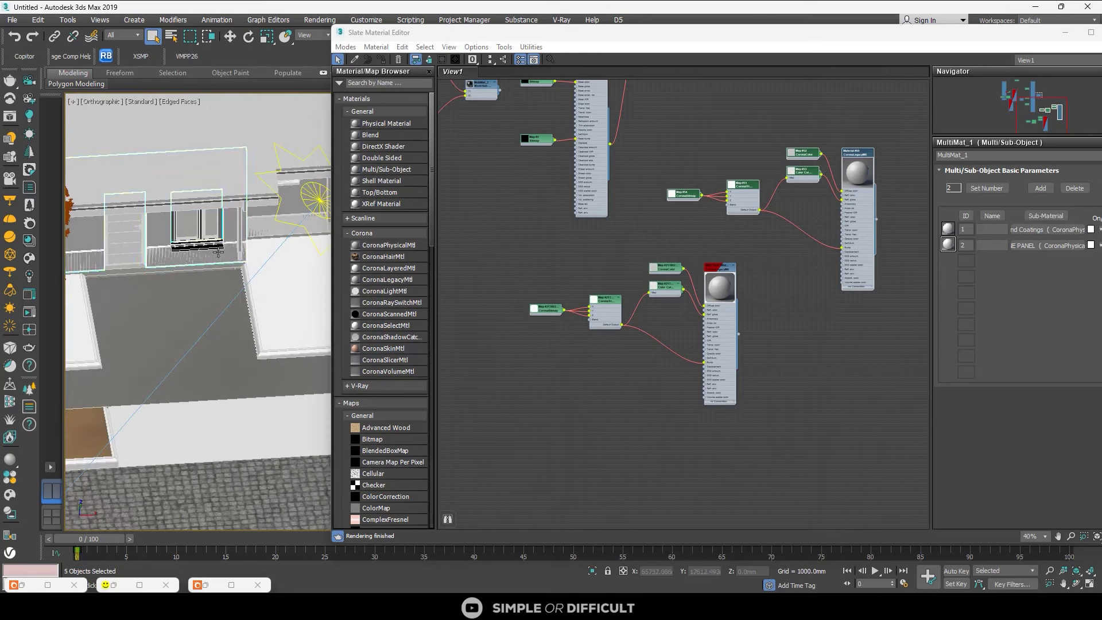
- Correct the selection at the house beside the white paving so that its low base wall is included
{"action": "scroll", "coordinate": [187, 259], "scroll_direction": "down", "scroll_amount": 3}
{"action": "scroll", "coordinate": [186, 272], "scroll_direction": "down", "scroll_amount": 2}
{"action": "middle_click_drag", "start_coordinate": [187, 273], "coordinate": [167, 335], "text": "alt"}
{"action": "middle_click_drag", "start_coordinate": [167, 336], "coordinate": [202, 284]}
{"action": "scroll", "coordinate": [142, 232], "scroll_direction": "up", "scroll_amount": 6}
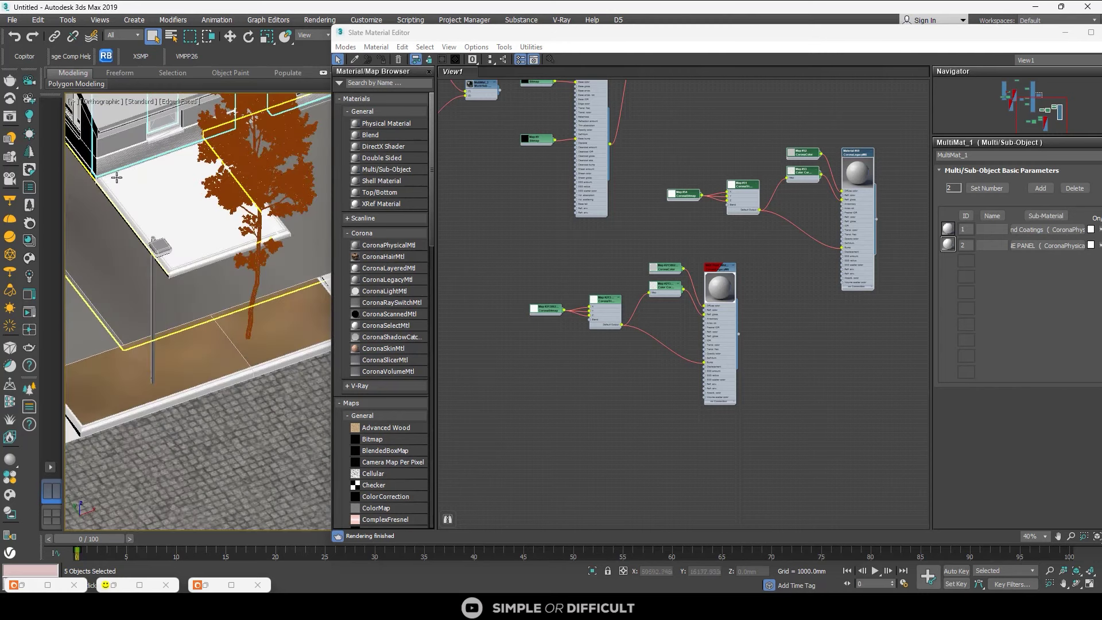
{"action": "left_click", "coordinate": [142, 232], "text": "alt"}
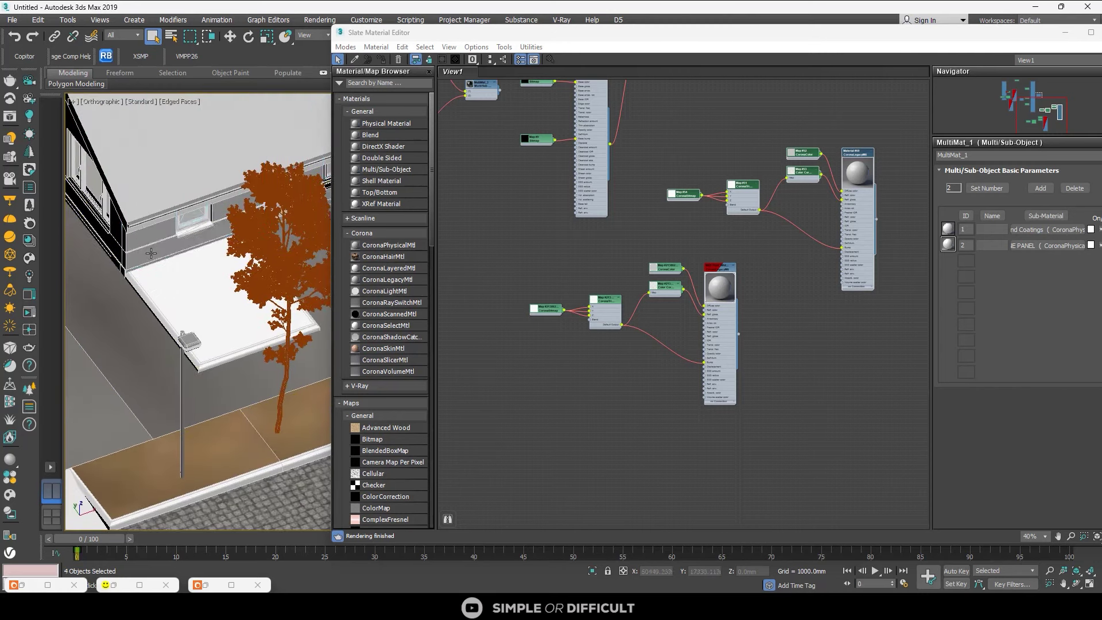
{"action": "scroll", "coordinate": [143, 242], "scroll_direction": "up", "scroll_amount": 5}
{"action": "left_click", "coordinate": [143, 242], "text": "ctrl"}
{"action": "scroll", "coordinate": [143, 242], "scroll_direction": "down", "scroll_amount": 7}
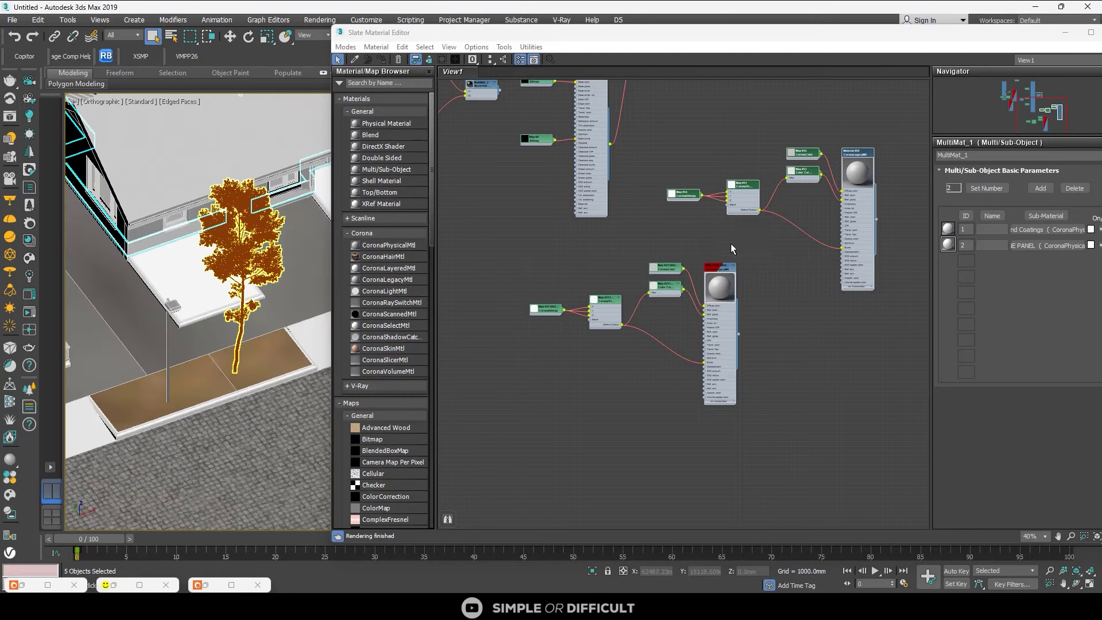
- Set the duplicated material's solid colour map to a reddish brown with red 86, green 56 and blue 52
{"action": "scroll", "coordinate": [857, 157], "scroll_direction": "up", "scroll_amount": 2}
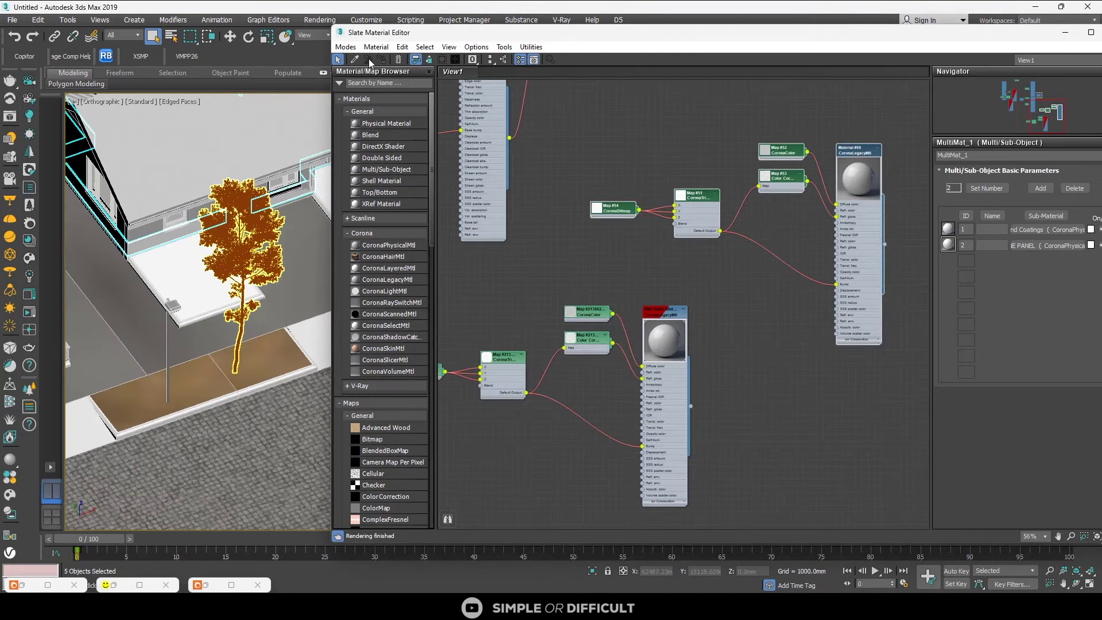
{"action": "left_click", "coordinate": [355, 59]}
{"action": "scroll", "coordinate": [779, 131], "scroll_direction": "up", "scroll_amount": 1}
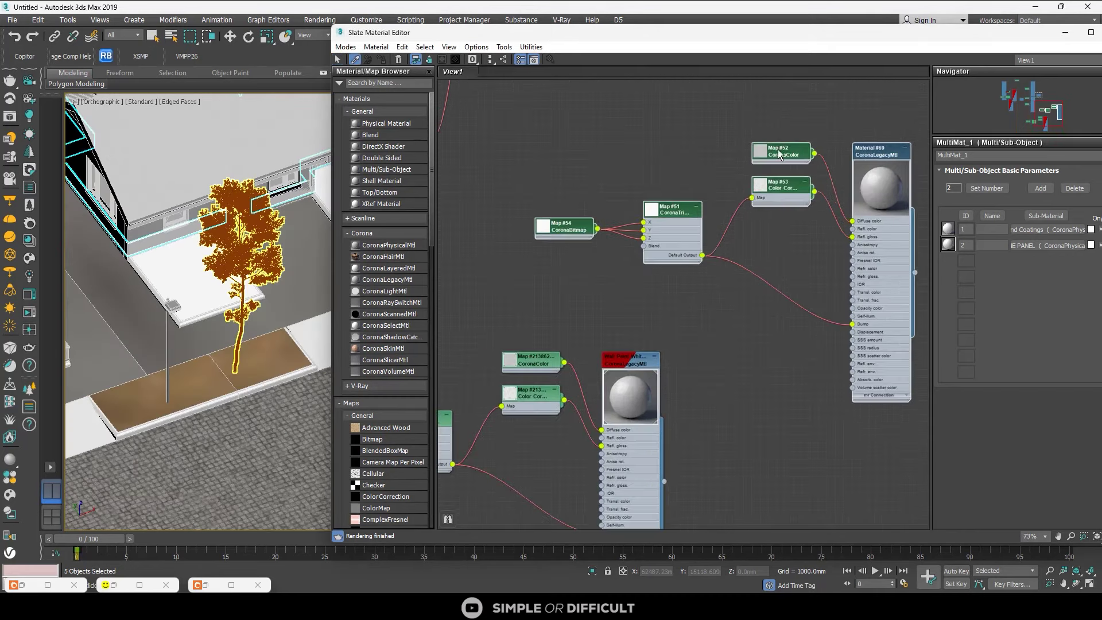
{"action": "double_click", "coordinate": [780, 154]}
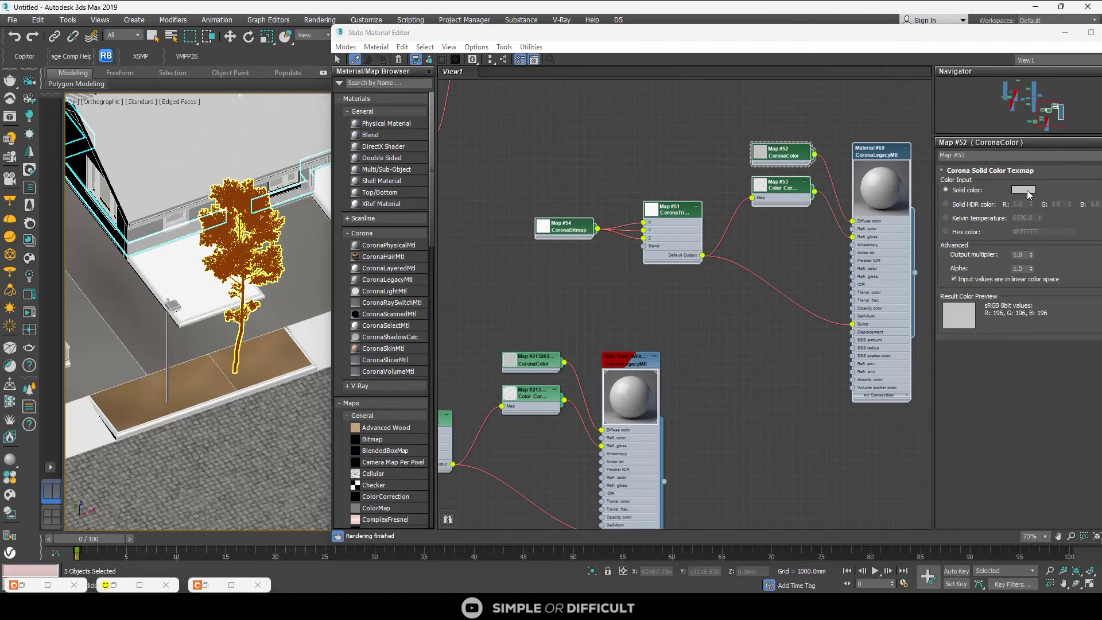
{"action": "left_click", "coordinate": [1022, 190]}
{"action": "left_click_drag", "start_coordinate": [253, 88], "coordinate": [237, 79]}
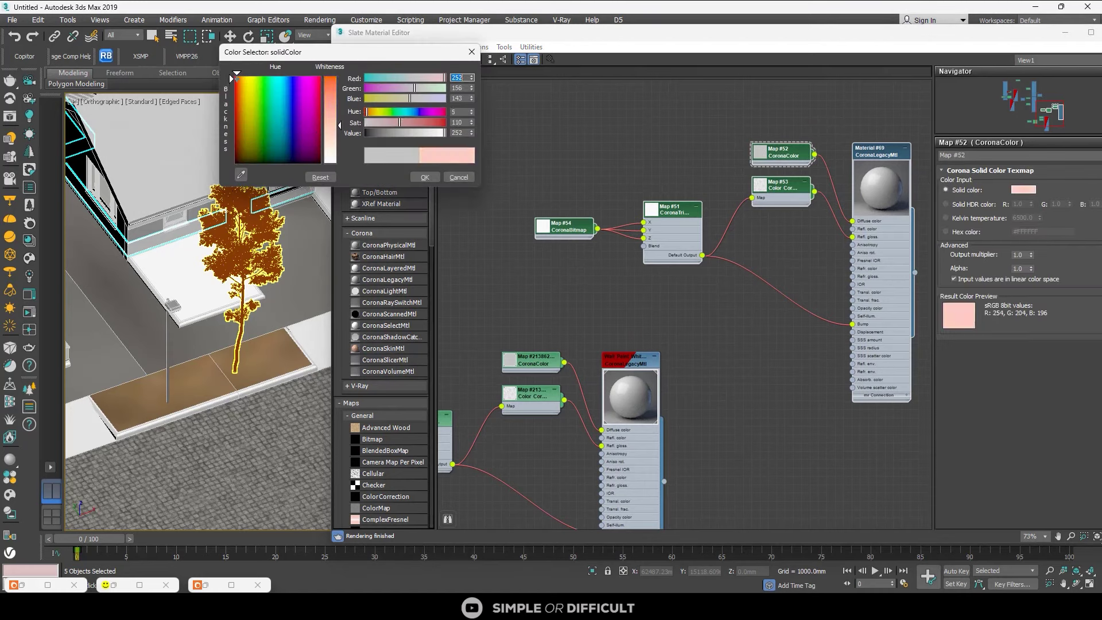
{"action": "left_click", "coordinate": [394, 133]}
{"action": "mouse_move", "coordinate": [394, 133]}
{"action": "left_mouse_down"}
{"action": "mouse_move", "coordinate": [400, 124]}
{"action": "mouse_move", "coordinate": [392, 133]}
{"action": "left_mouse_up"}
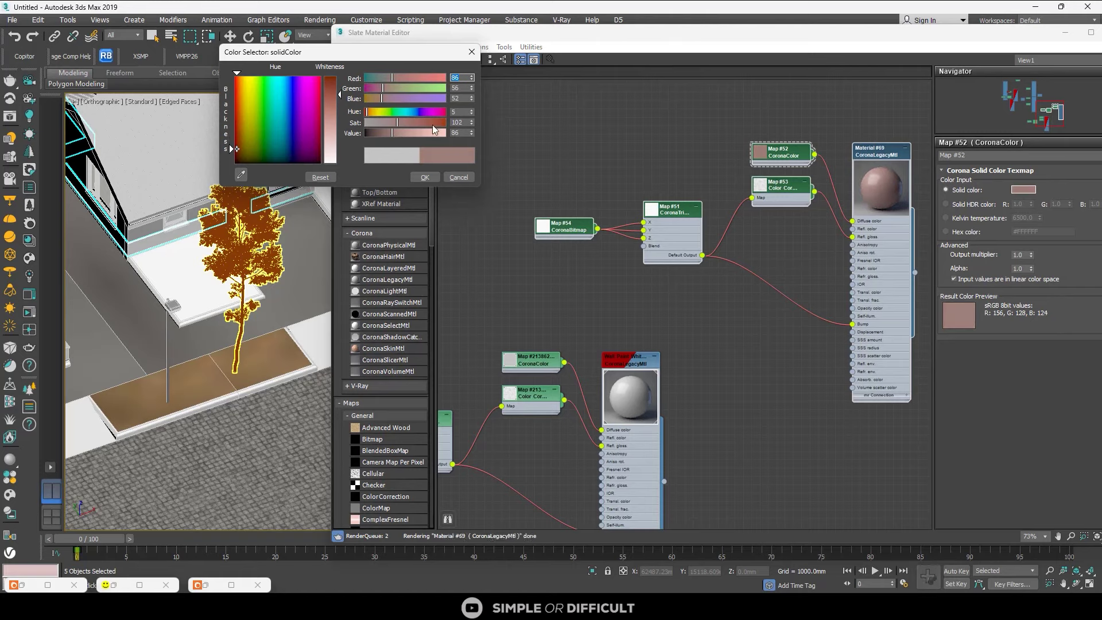
{"action": "left_click_drag", "start_coordinate": [663, 34], "coordinate": [474, 135]}
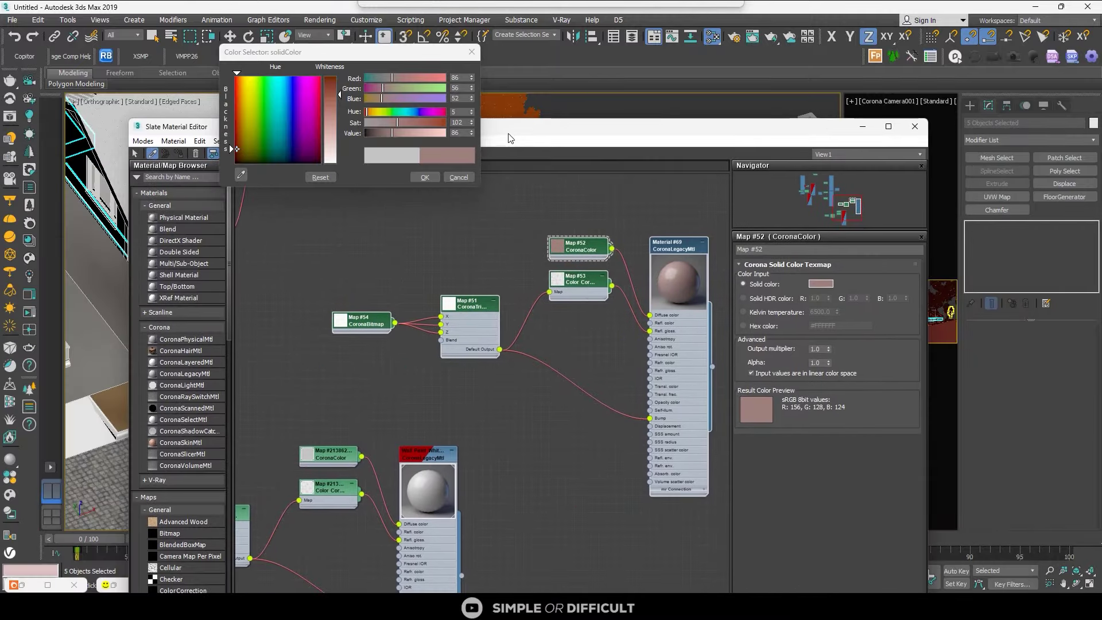
{"action": "left_click", "coordinate": [424, 177]}
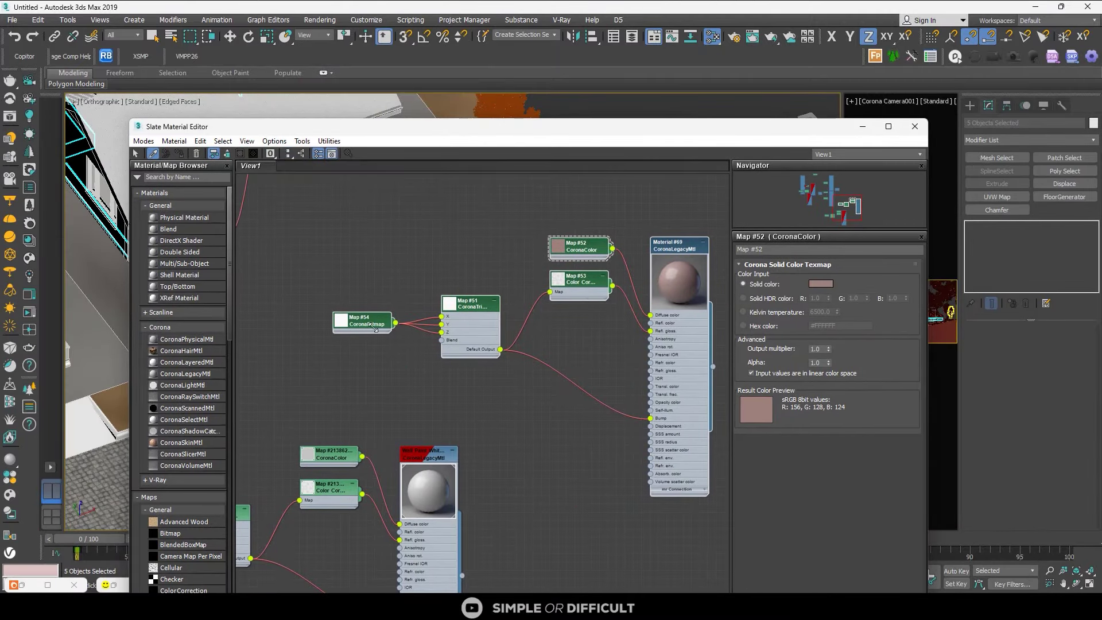
- Start the interactive render from the Corona camera and inspect the corner house's walls, windows and fence up close
{"action": "left_click_drag", "start_coordinate": [127, 119], "coordinate": [448, 402]}
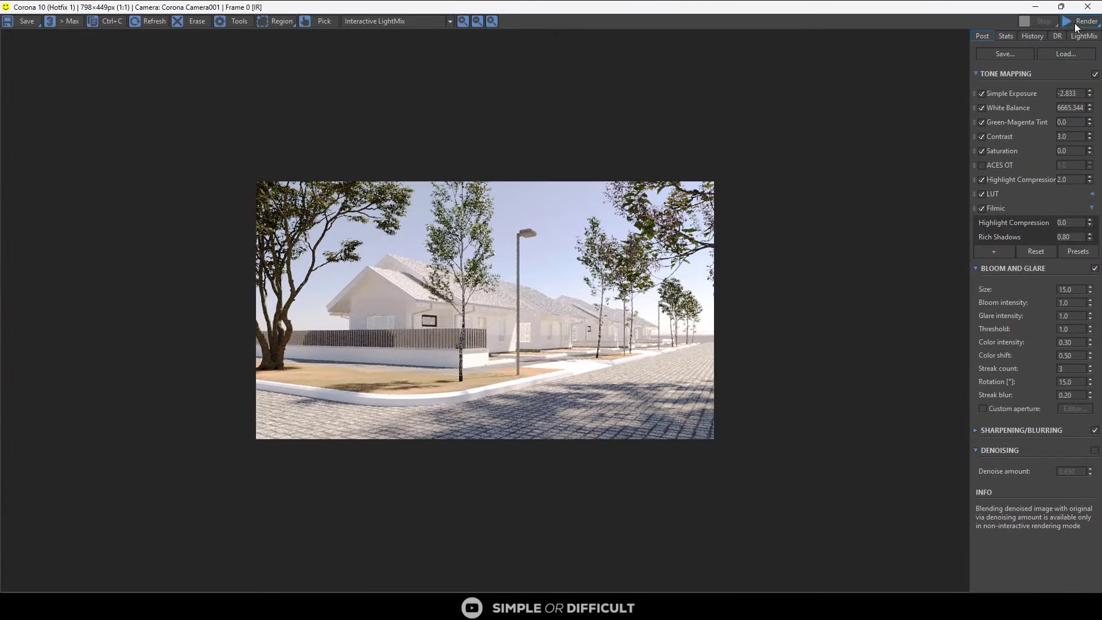
{"action": "left_click", "coordinate": [1076, 24]}
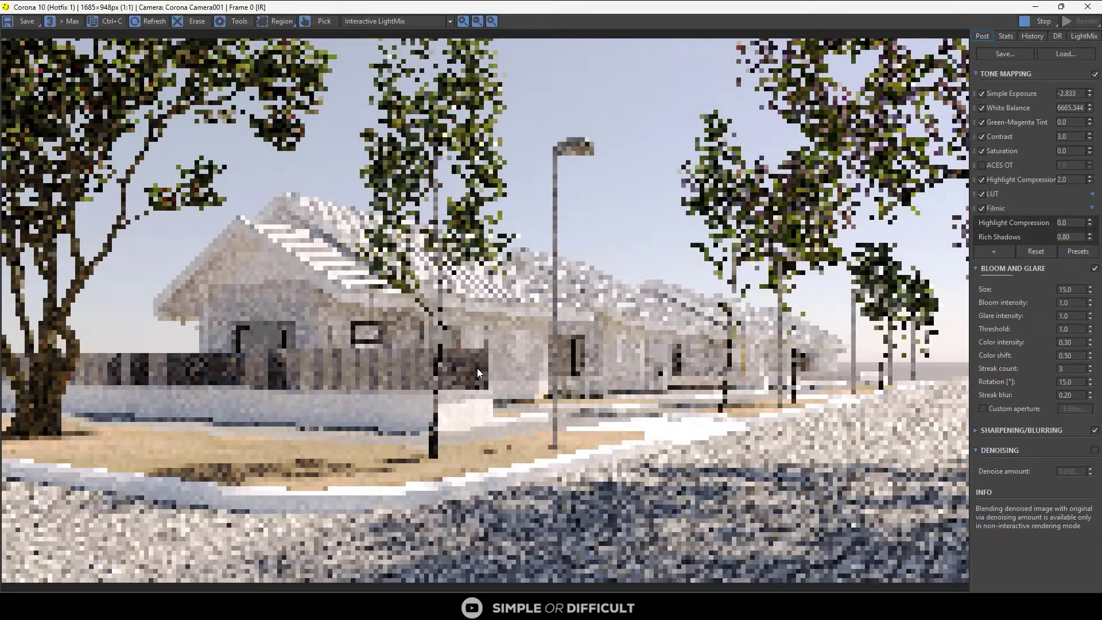
{"action": "scroll", "coordinate": [539, 357], "scroll_direction": "up", "scroll_amount": 1}
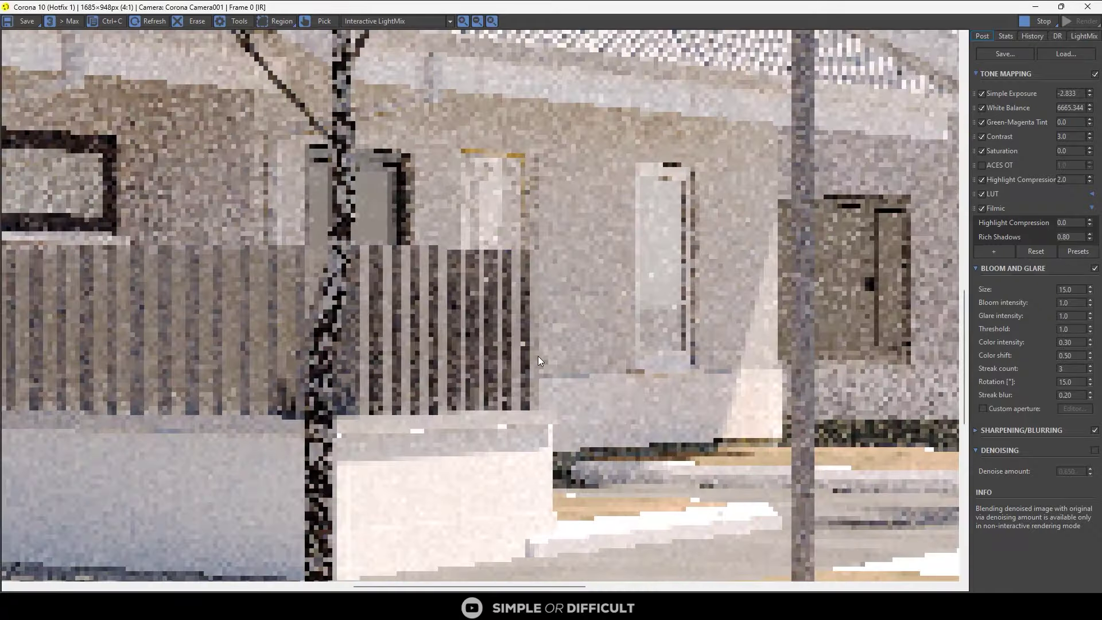
{"action": "scroll", "coordinate": [538, 356], "scroll_direction": "down", "scroll_amount": 1}
{"action": "scroll", "coordinate": [373, 333], "scroll_direction": "up", "scroll_amount": 1}
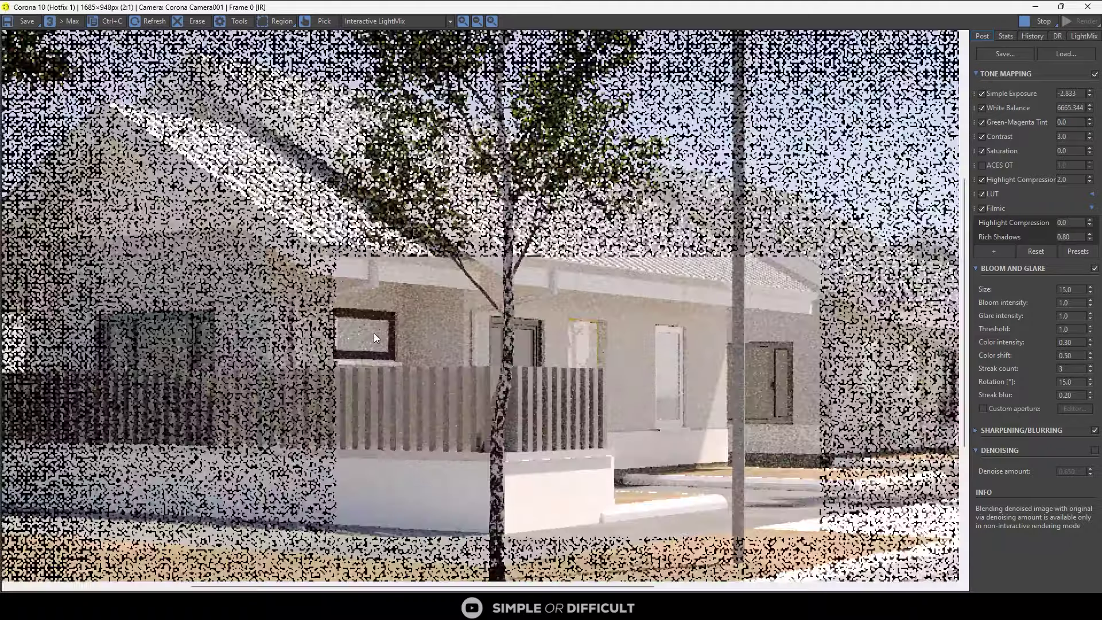
{"action": "scroll", "coordinate": [374, 333], "scroll_direction": "down", "scroll_amount": 1}
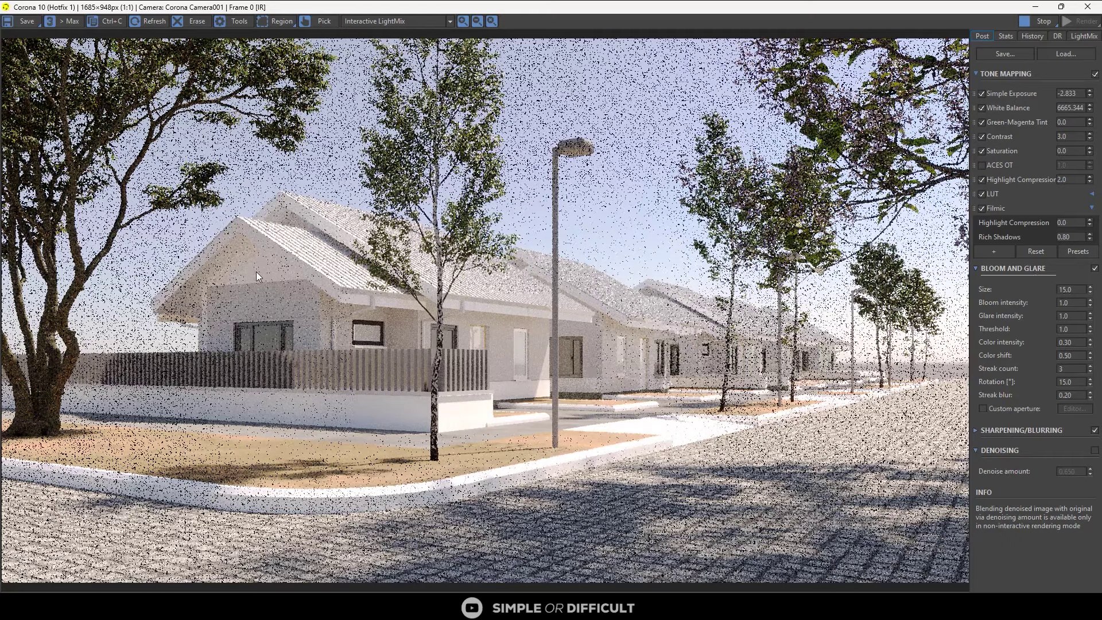
{"action": "scroll", "coordinate": [256, 271], "scroll_direction": "up", "scroll_amount": 2}
{"action": "scroll", "coordinate": [431, 312], "scroll_direction": "down", "scroll_amount": 2}
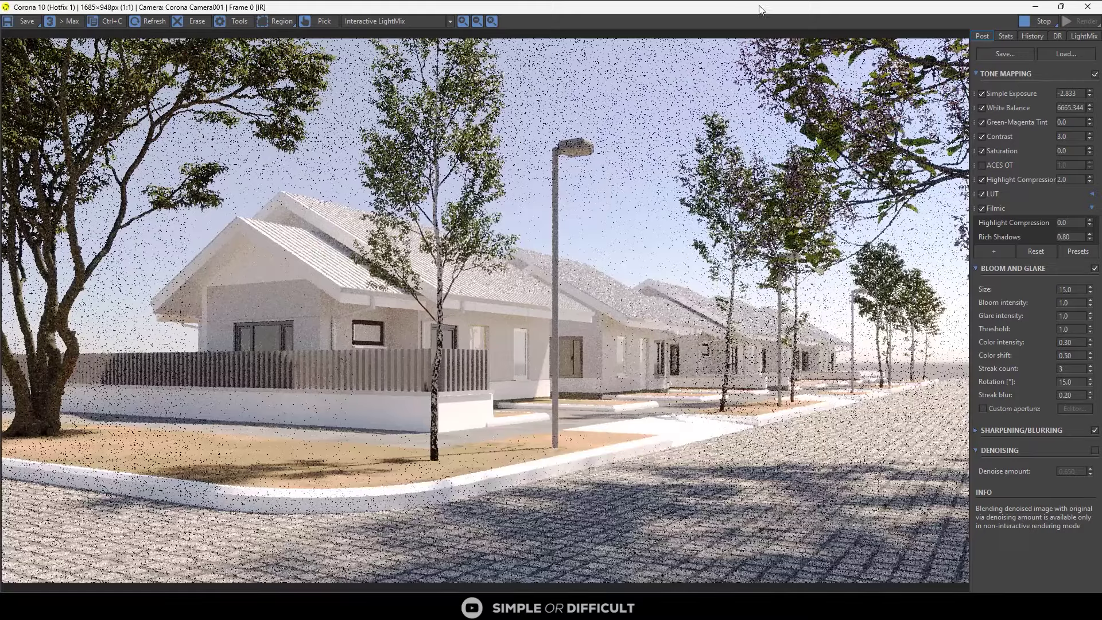
- Shrink the render window beside the viewport and select the triangular front gable wall of the corner house
{"action": "left_click_drag", "start_coordinate": [759, 7], "coordinate": [864, 104]}
{"action": "left_click", "coordinate": [436, 183]}
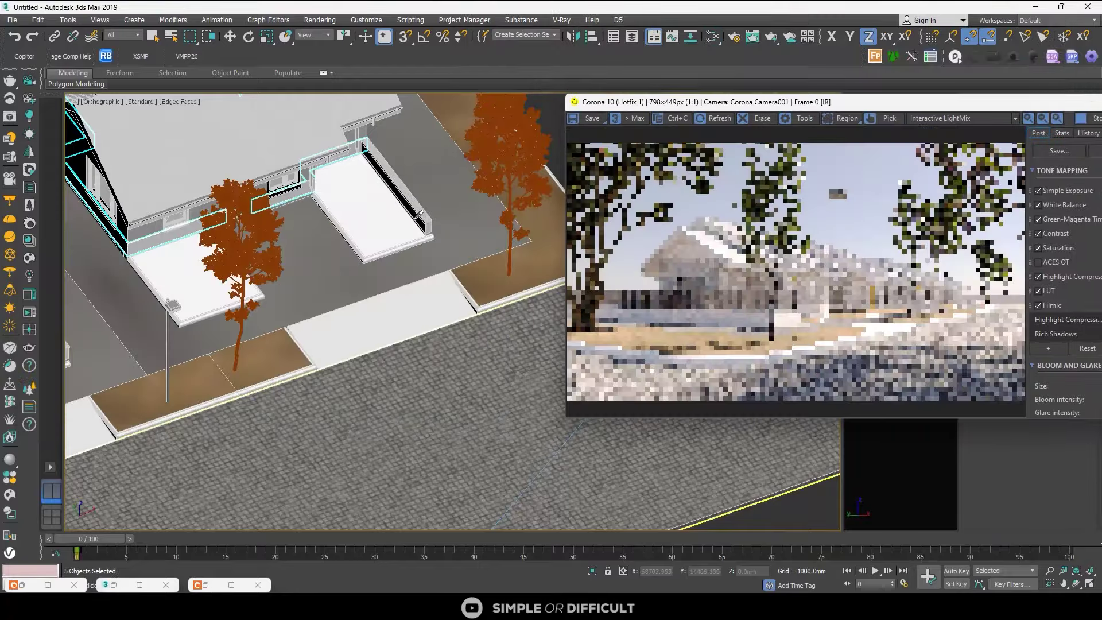
{"action": "scroll", "coordinate": [321, 221], "scroll_direction": "down", "scroll_amount": 5}
{"action": "middle_click_drag", "start_coordinate": [323, 220], "coordinate": [286, 214], "text": "alt"}
{"action": "scroll", "coordinate": [319, 226], "scroll_direction": "down", "scroll_amount": 3}
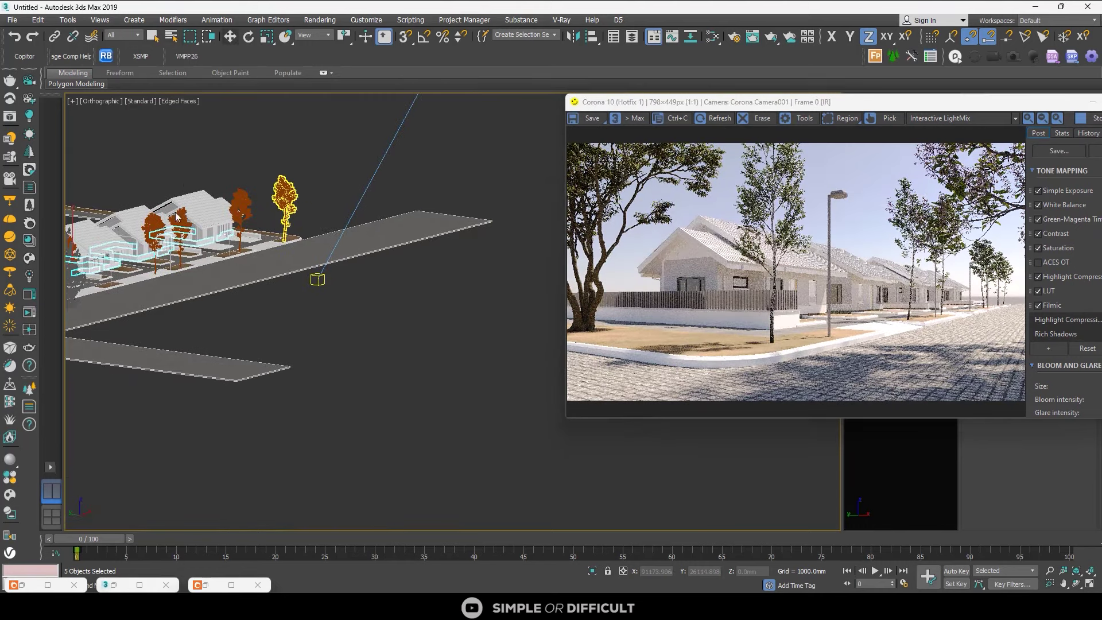
{"action": "left_click", "coordinate": [230, 36]}
{"action": "middle_click_drag", "start_coordinate": [102, 224], "coordinate": [409, 228]}
{"action": "scroll", "coordinate": [79, 237], "scroll_direction": "up", "scroll_amount": 4}
{"action": "middle_click_drag", "start_coordinate": [123, 283], "coordinate": [297, 258]}
{"action": "scroll", "coordinate": [250, 287], "scroll_direction": "up", "scroll_amount": 7}
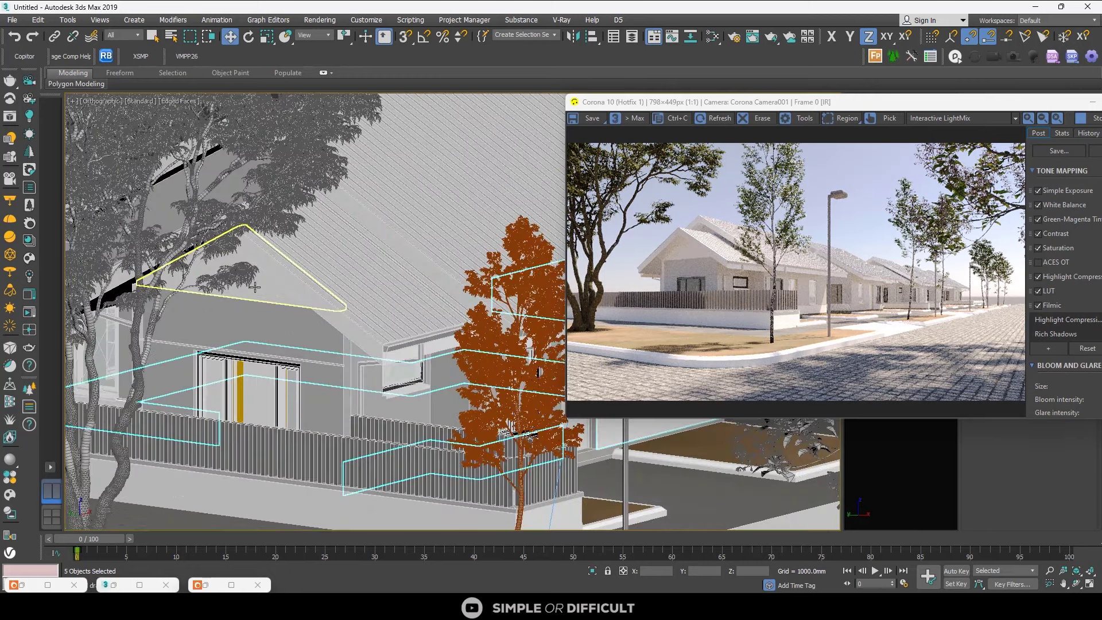
{"action": "left_click", "coordinate": [255, 288]}
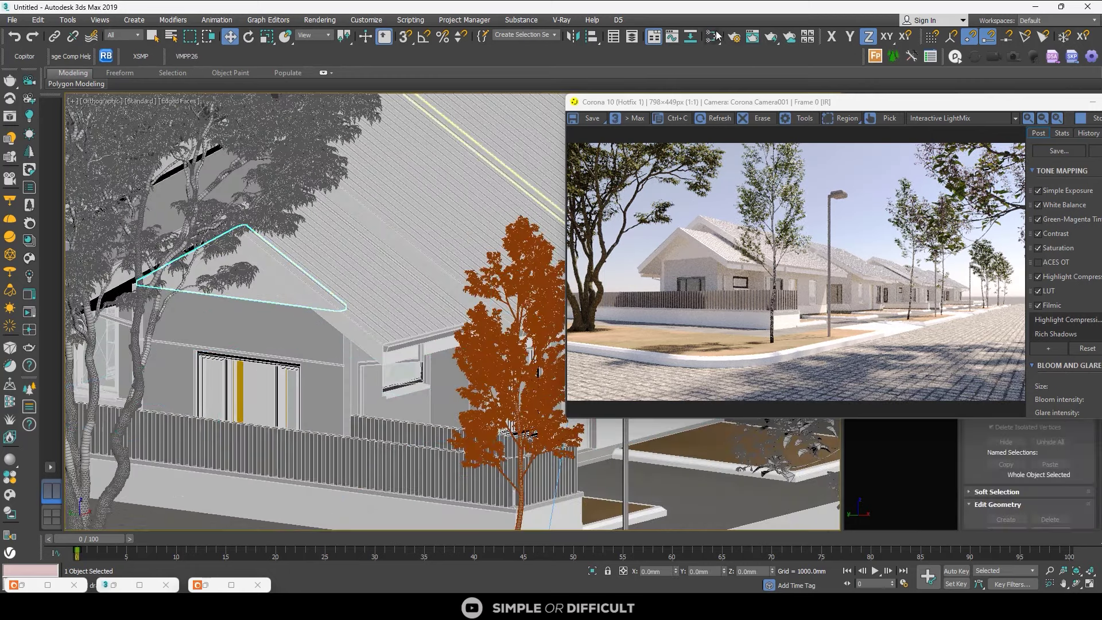
- Assign the light wall paint material to the selected gable wall of the corner house and check it in the interactive render
{"action": "left_click", "coordinate": [713, 37]}
{"action": "scroll", "coordinate": [204, 263], "scroll_direction": "down", "scroll_amount": 4}
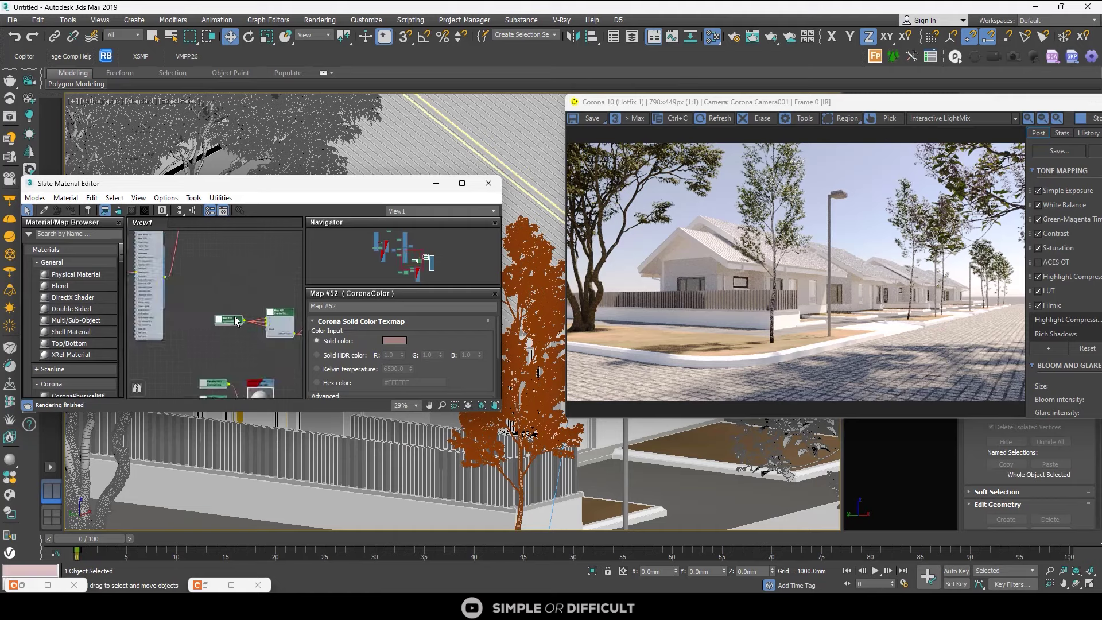
{"action": "scroll", "coordinate": [256, 388], "scroll_direction": "up", "scroll_amount": 2}
{"action": "scroll", "coordinate": [256, 388], "scroll_direction": "up", "scroll_amount": 2}
{"action": "scroll", "coordinate": [242, 320], "scroll_direction": "down", "scroll_amount": 5}
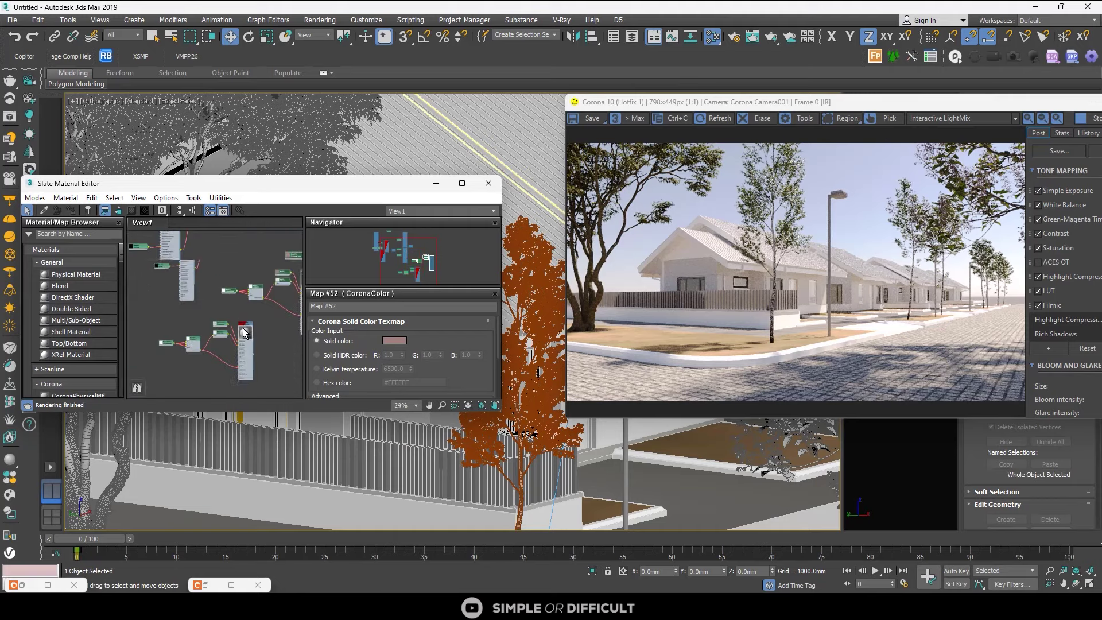
{"action": "scroll", "coordinate": [246, 322], "scroll_direction": "up", "scroll_amount": 2}
{"action": "left_click", "coordinate": [247, 322]}
{"action": "scroll", "coordinate": [688, 269], "scroll_direction": "up", "scroll_amount": 3}
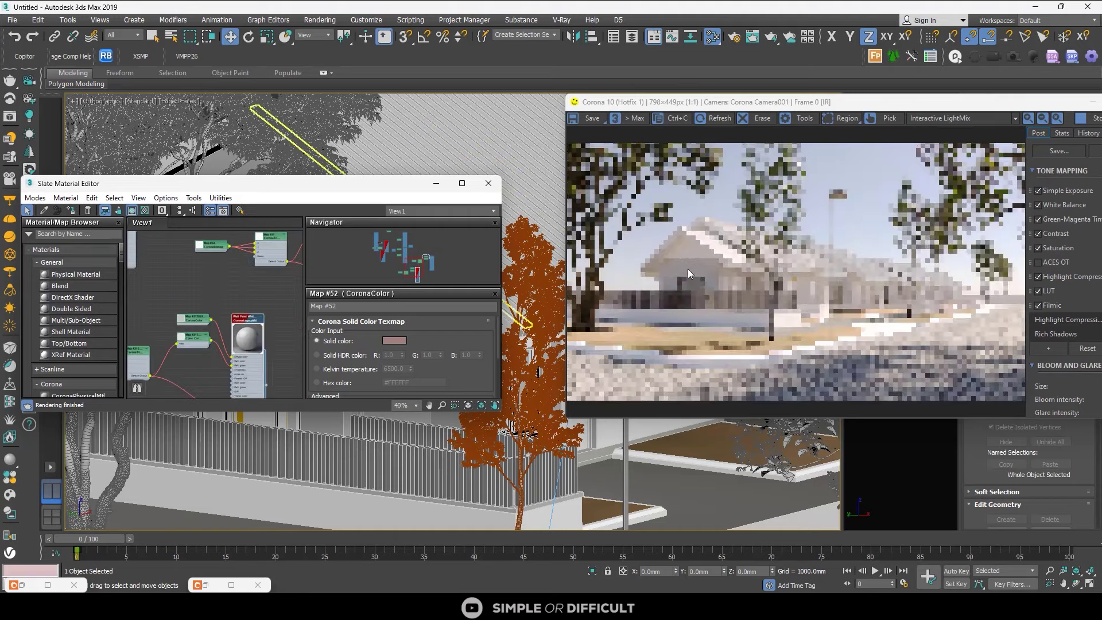
{"action": "scroll", "coordinate": [717, 254], "scroll_direction": "down", "scroll_amount": 3}
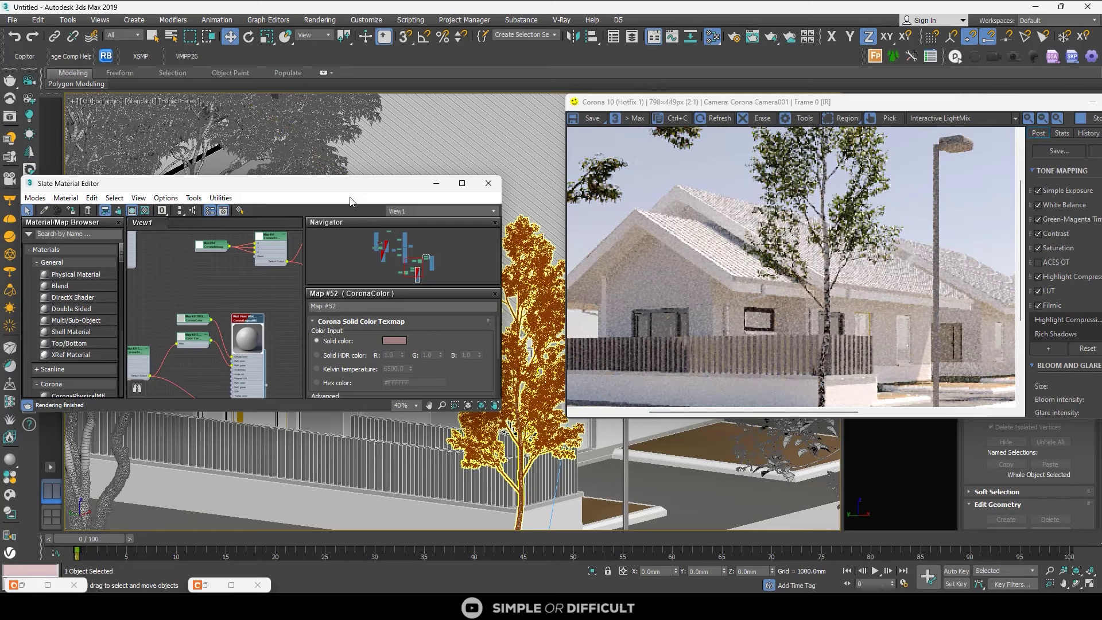
- Apply the reddish-brown Material #69 to the low base wall of the house behind the large tree and check it in the render
{"action": "left_click_drag", "start_coordinate": [350, 192], "coordinate": [351, 376]}
{"action": "scroll", "coordinate": [217, 209], "scroll_direction": "up", "scroll_amount": 6}
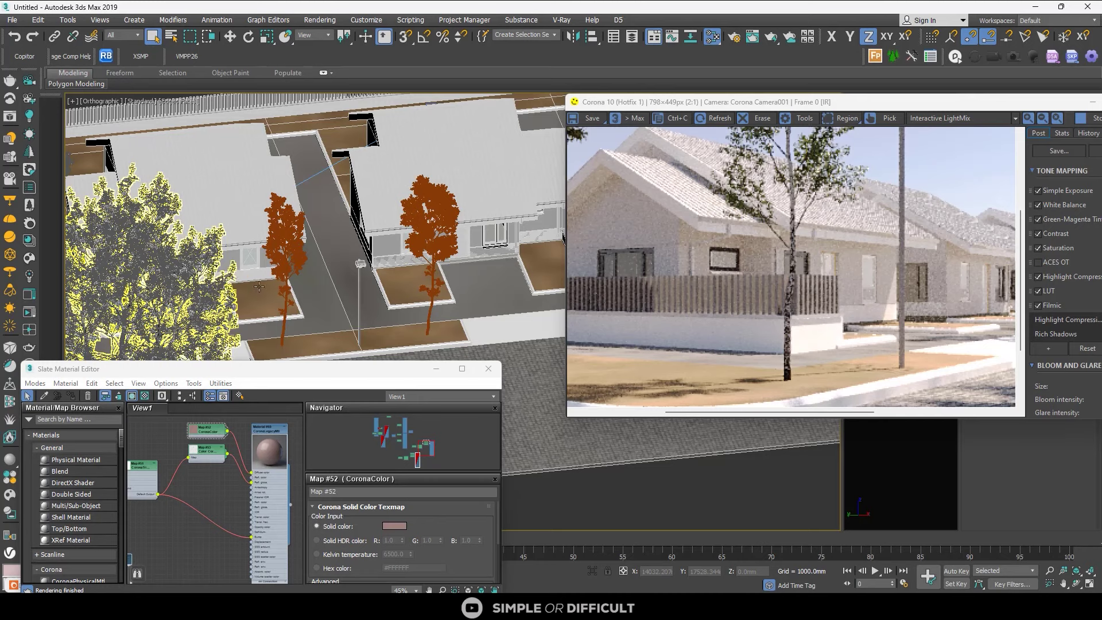
{"action": "left_click", "coordinate": [259, 287]}
{"action": "scroll", "coordinate": [278, 446], "scroll_direction": "up", "scroll_amount": 5}
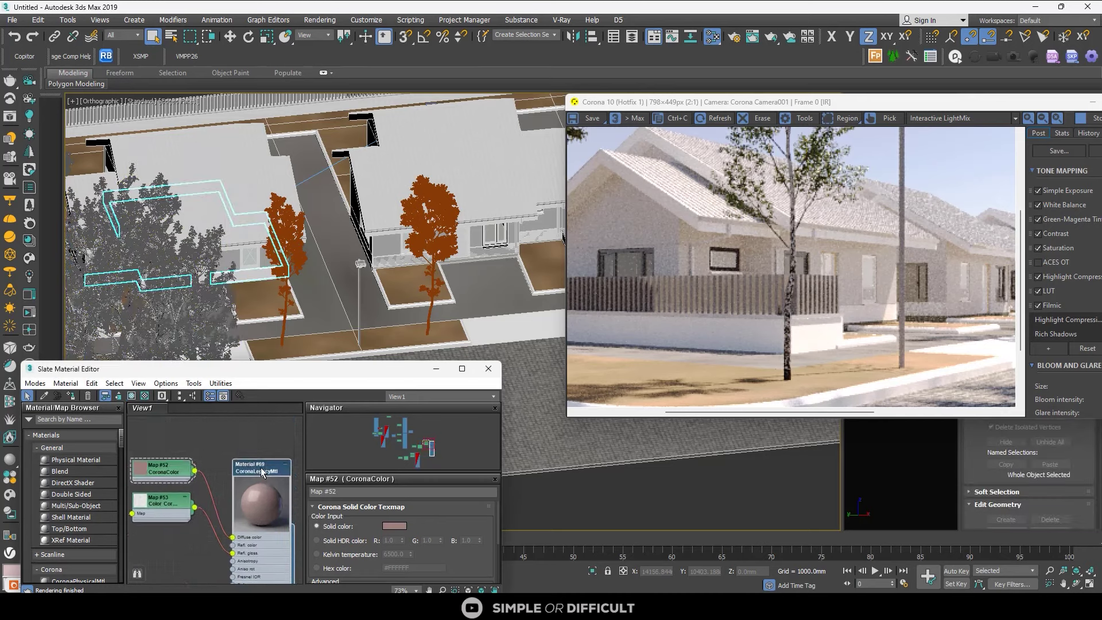
{"action": "left_click", "coordinate": [71, 397]}
{"action": "scroll", "coordinate": [646, 352], "scroll_direction": "down", "scroll_amount": 1}
{"action": "scroll", "coordinate": [890, 298], "scroll_direction": "up", "scroll_amount": 3}
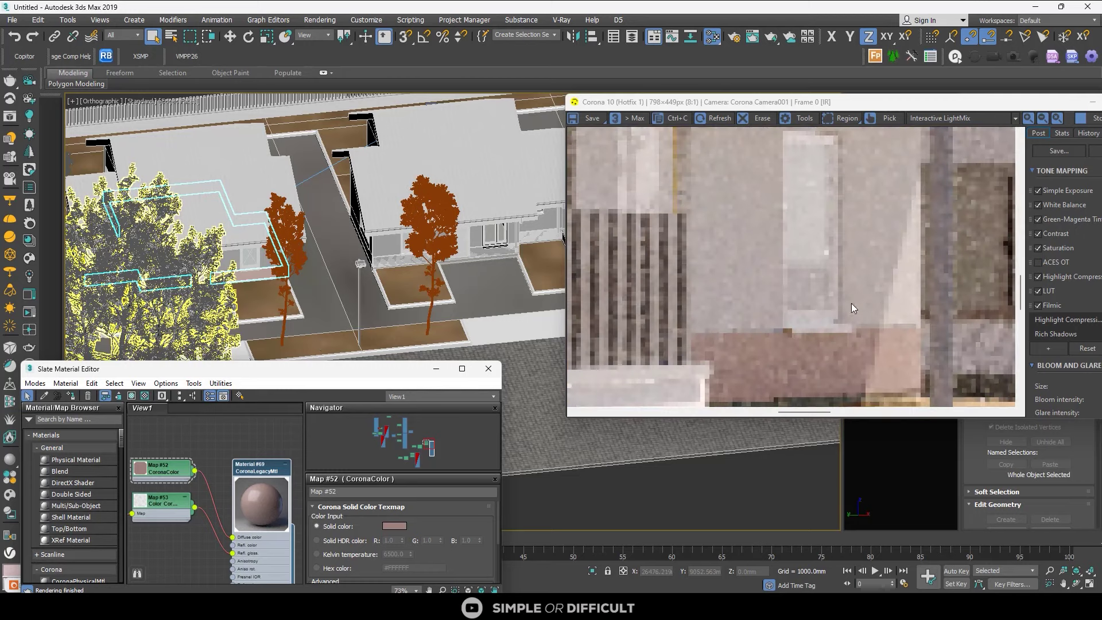
{"action": "scroll", "coordinate": [368, 281], "scroll_direction": "down", "scroll_amount": 3}
- Select the low base walls of the next houses along the street, including the section beneath the front window
{"action": "scroll", "coordinate": [368, 280], "scroll_direction": "up", "scroll_amount": 6}
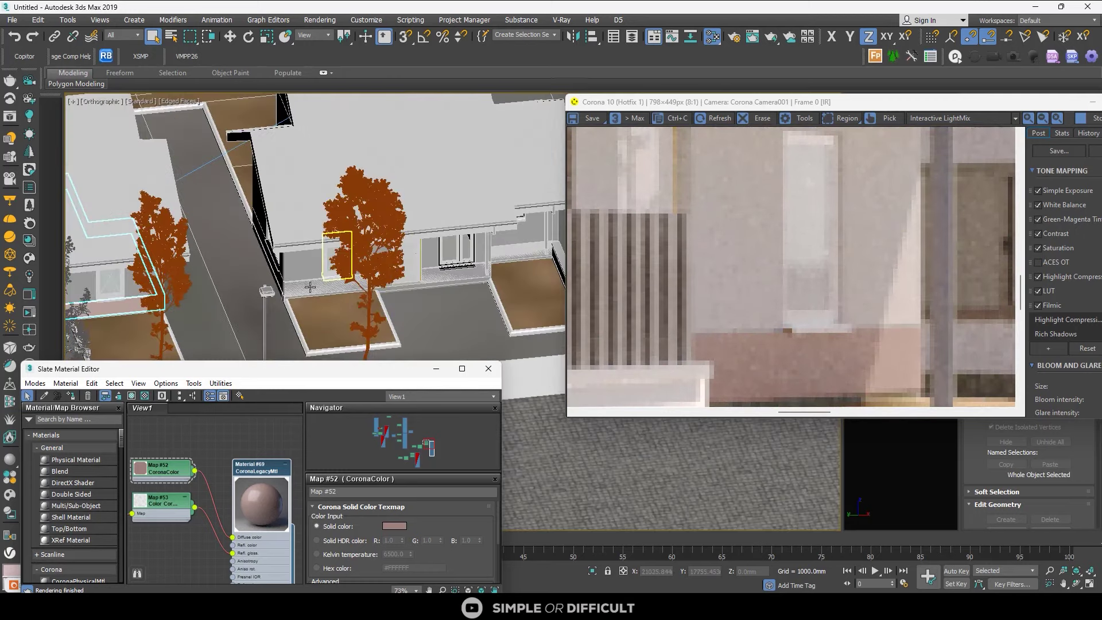
{"action": "scroll", "coordinate": [310, 286], "scroll_direction": "down", "scroll_amount": 4}
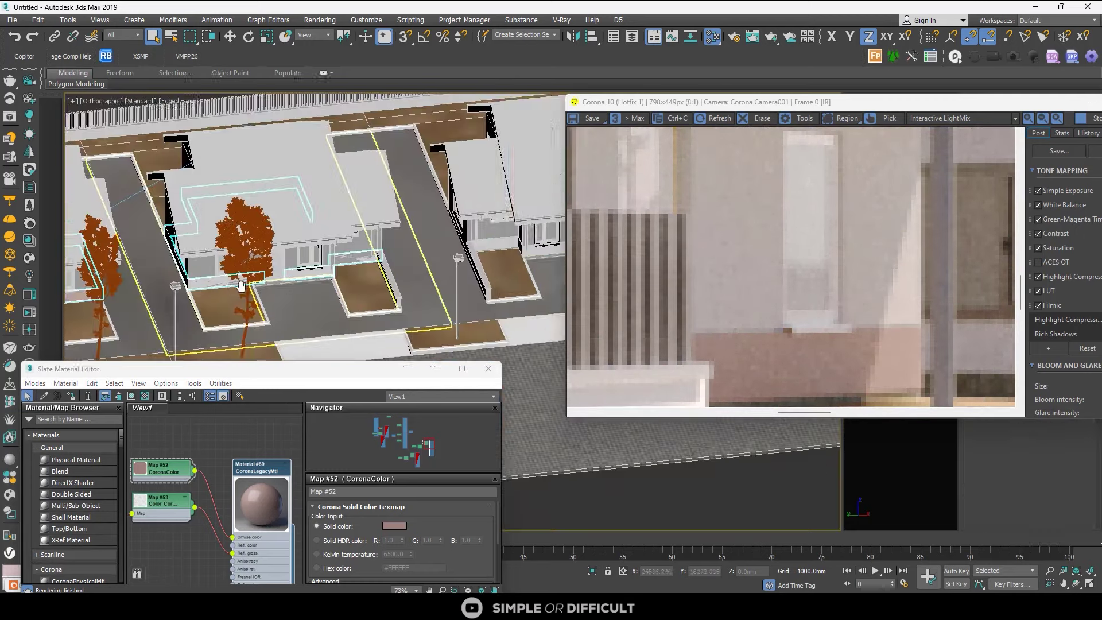
{"action": "scroll", "coordinate": [322, 240], "scroll_direction": "up", "scroll_amount": 5}
{"action": "scroll", "coordinate": [322, 240], "scroll_direction": "down", "scroll_amount": 3}
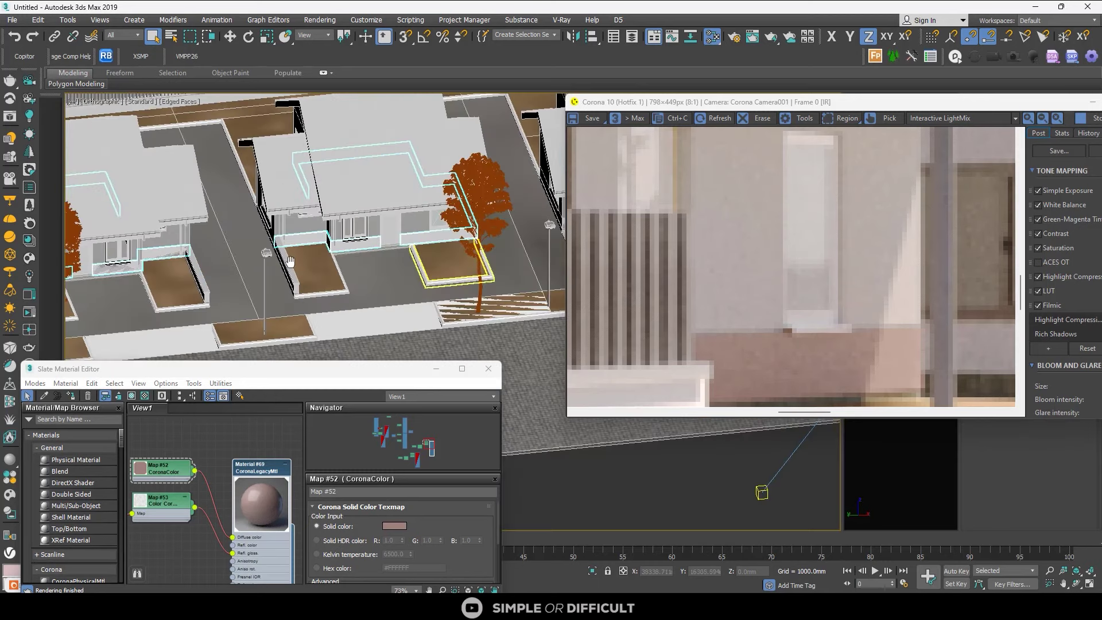
{"action": "scroll", "coordinate": [427, 229], "scroll_direction": "up", "scroll_amount": 4}
{"action": "left_click", "coordinate": [427, 229]}
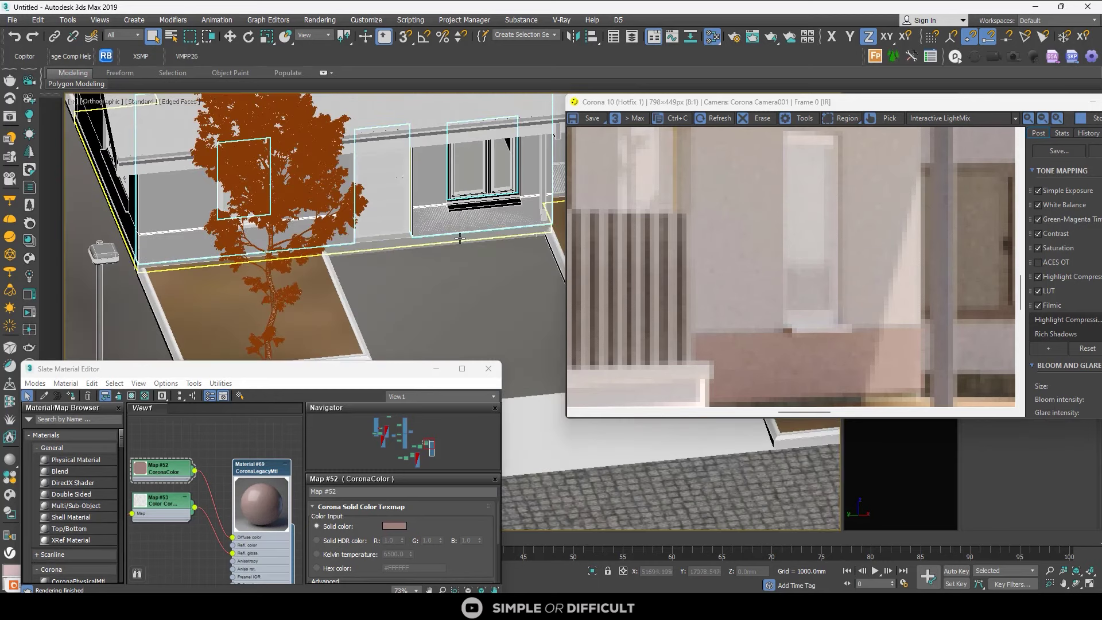
{"action": "left_click", "coordinate": [422, 176]}
{"action": "scroll", "coordinate": [425, 215], "scroll_direction": "up", "scroll_amount": 3}
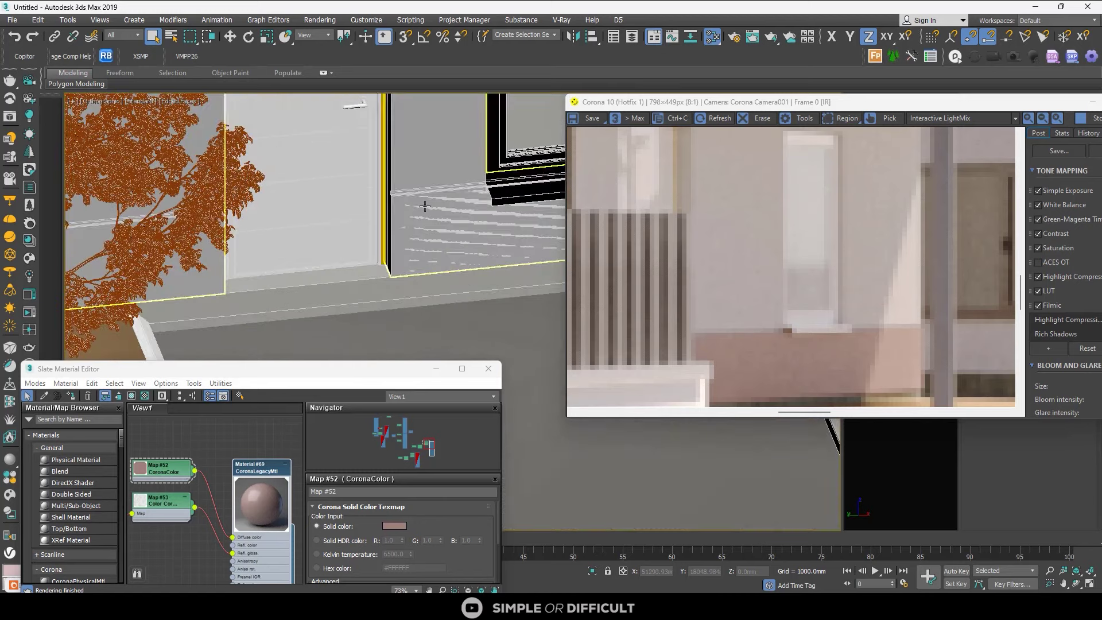
{"action": "left_click", "coordinate": [424, 205]}
{"action": "scroll", "coordinate": [360, 206], "scroll_direction": "down", "scroll_amount": 5}
{"action": "middle_click_drag", "start_coordinate": [360, 207], "coordinate": [95, 252]}
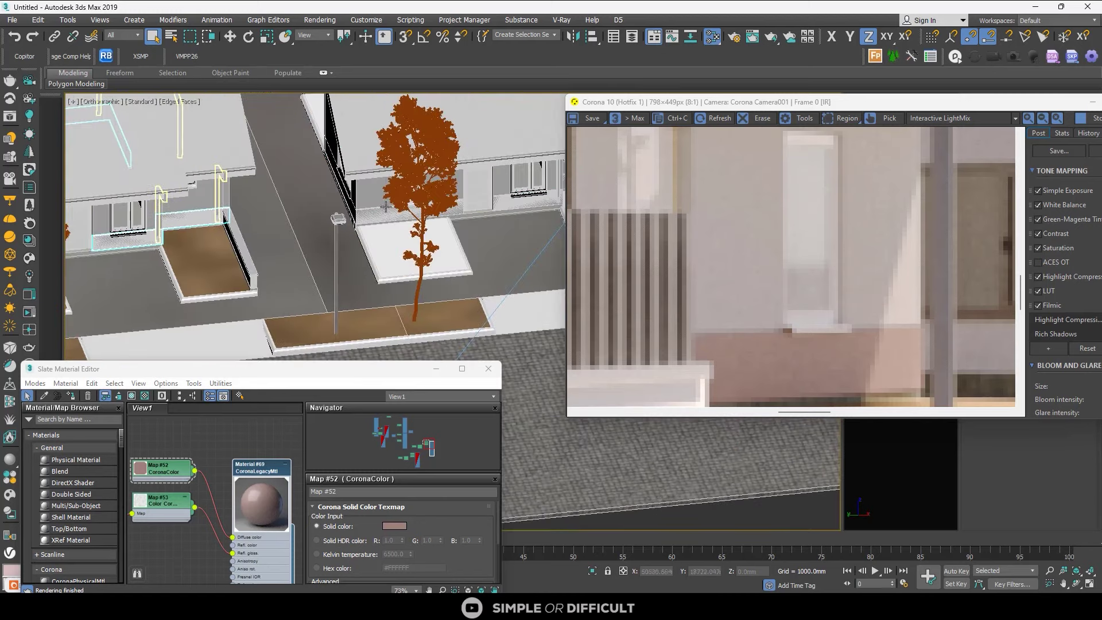
- Add the last house's base wall to the selection and assign the reddish-brown Material #69 to all selected walls
{"action": "scroll", "coordinate": [383, 210], "scroll_direction": "up", "scroll_amount": 5}
{"action": "left_click", "coordinate": [381, 214]}
{"action": "scroll", "coordinate": [382, 214], "scroll_direction": "down", "scroll_amount": 3}
{"action": "middle_click_drag", "start_coordinate": [381, 214], "coordinate": [129, 235]}
{"action": "scroll", "coordinate": [390, 211], "scroll_direction": "down", "scroll_amount": 6}
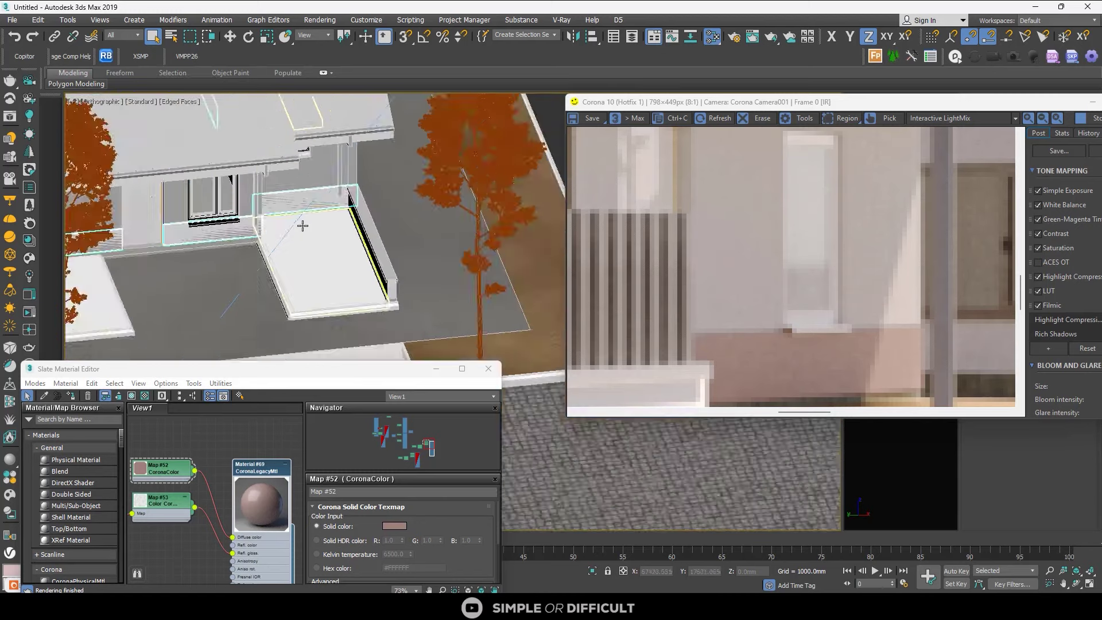
{"action": "left_click", "coordinate": [51, 399]}
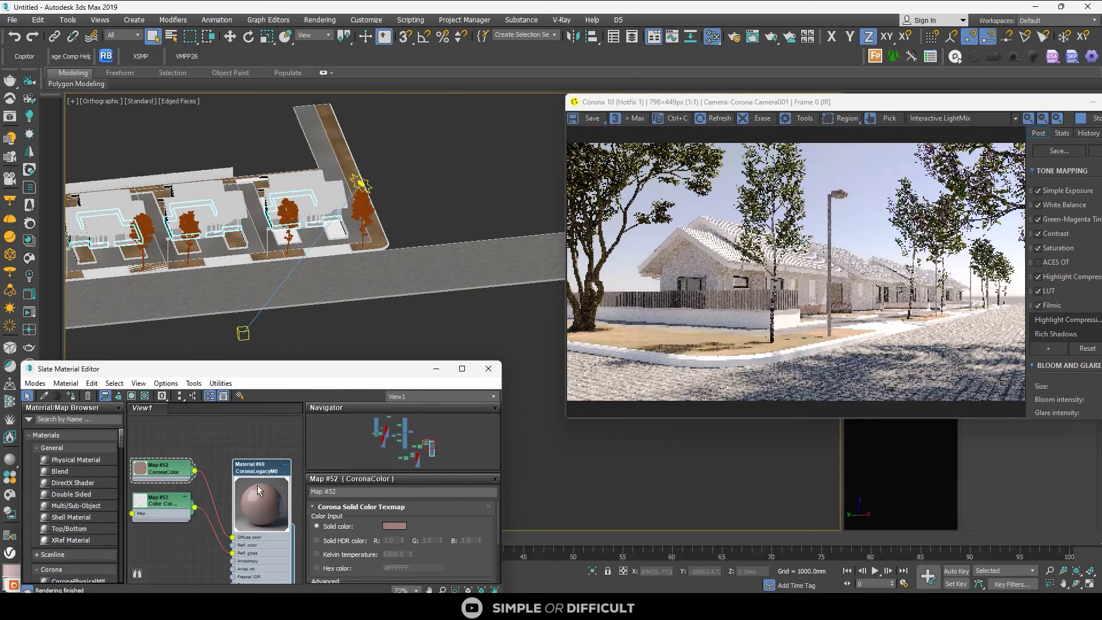
- Enlarge the material editor and display the basic options of Material #69
{"action": "double_click", "coordinate": [260, 477]}
{"action": "left_click_drag", "start_coordinate": [259, 369], "coordinate": [286, 160]}
{"action": "scroll", "coordinate": [425, 345], "scroll_direction": "down", "scroll_amount": 3}
{"action": "left_click_drag", "start_coordinate": [370, 392], "coordinate": [374, 549]}
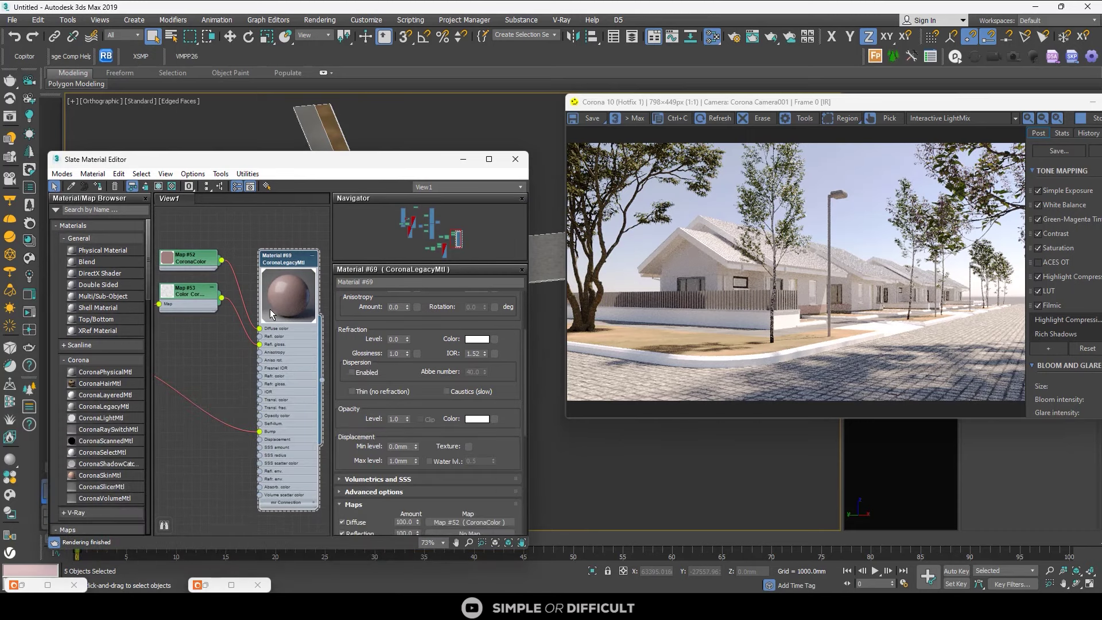
{"action": "scroll", "coordinate": [424, 356], "scroll_direction": "up", "scroll_amount": 3}
- Set Material #69's diffuse colour to a dark brown with red 14, green 5 and blue 1, and close the material editor
{"action": "left_click", "coordinate": [478, 317]}
{"action": "left_click", "coordinate": [330, 98]}
{"action": "left_click_drag", "start_coordinate": [409, 132], "coordinate": [438, 123]}
{"action": "scroll", "coordinate": [746, 228], "scroll_direction": "up", "scroll_amount": 3}
{"action": "scroll", "coordinate": [746, 225], "scroll_direction": "down", "scroll_amount": 3}
{"action": "scroll", "coordinate": [827, 290], "scroll_direction": "up", "scroll_amount": 2}
{"action": "left_click_drag", "start_coordinate": [390, 132], "coordinate": [369, 134]}
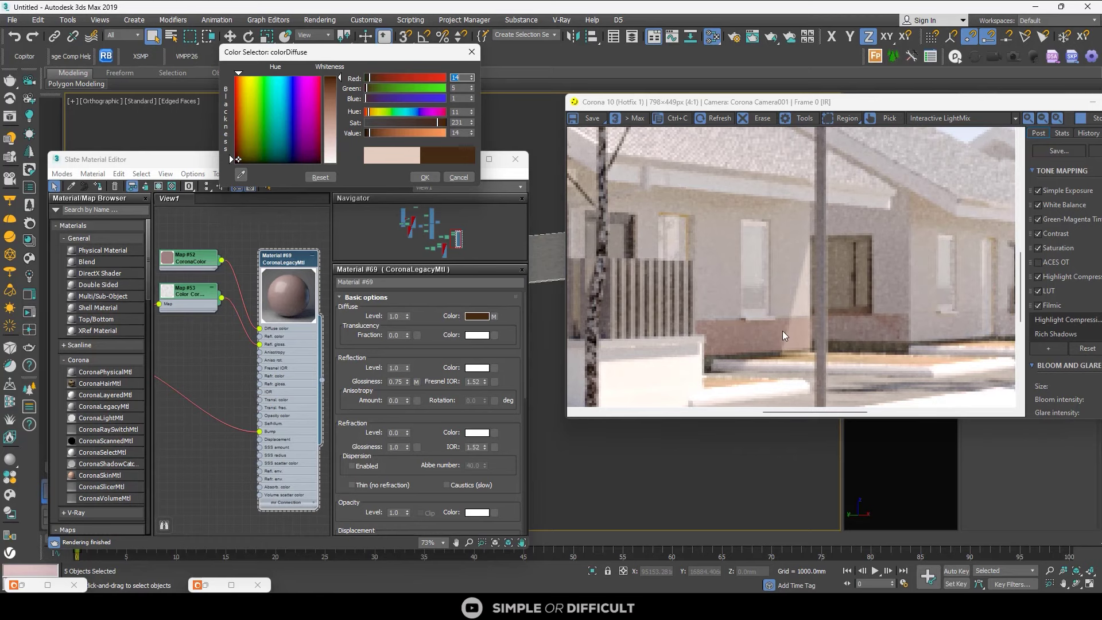
{"action": "left_click", "coordinate": [424, 177]}
{"action": "left_click", "coordinate": [515, 159]}
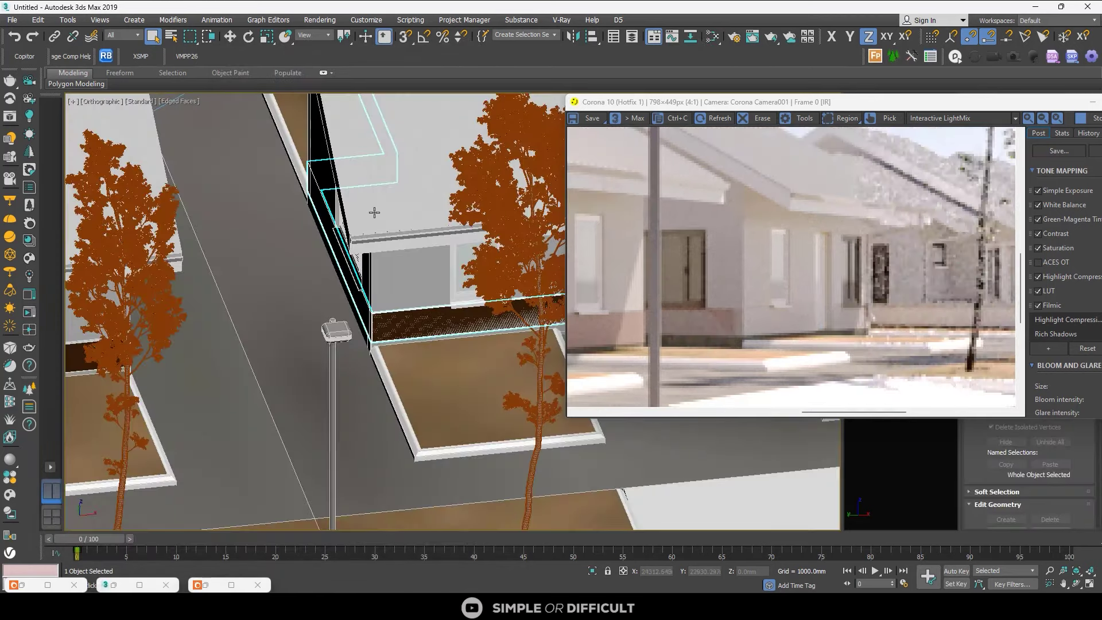
- On the Walls 2 mesh, select the front wall's lower band polygon and move it about 26 mm outward along Y
{"action": "scroll", "coordinate": [387, 305], "scroll_direction": "up", "scroll_amount": 10}
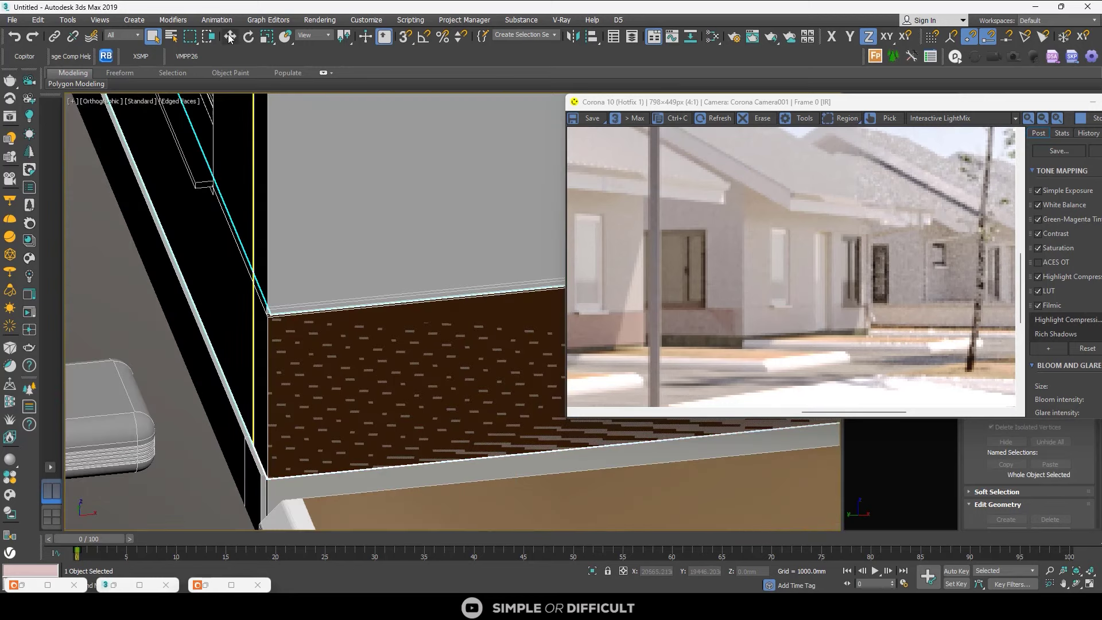
{"action": "key", "text": "w"}
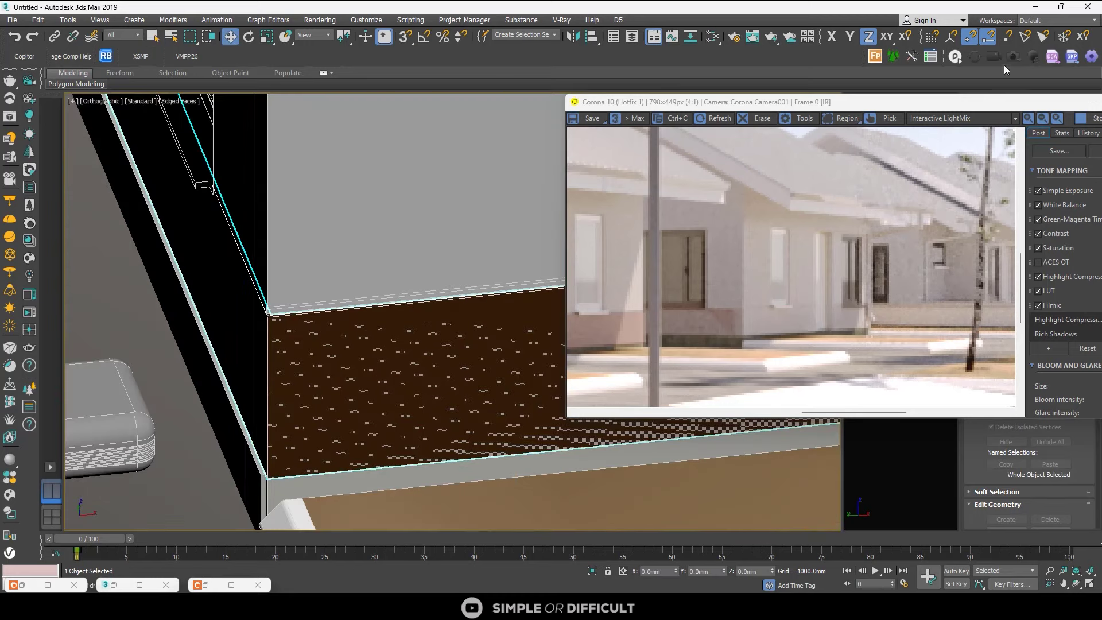
{"action": "left_click_drag", "start_coordinate": [983, 107], "coordinate": [730, 166]}
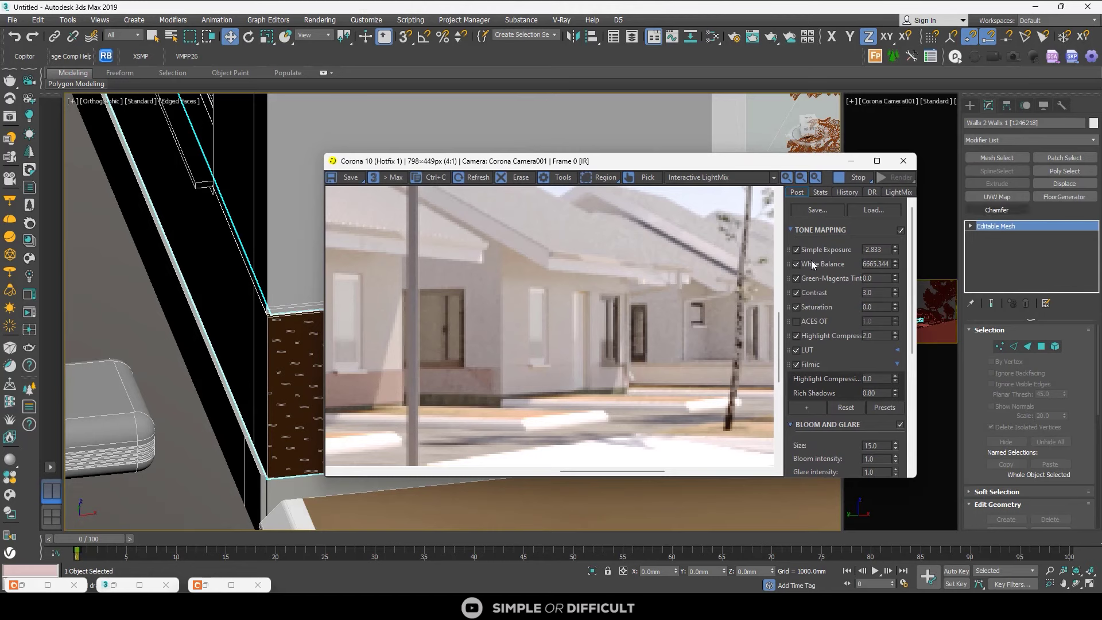
{"action": "scroll", "coordinate": [242, 313], "scroll_direction": "down", "scroll_amount": 4}
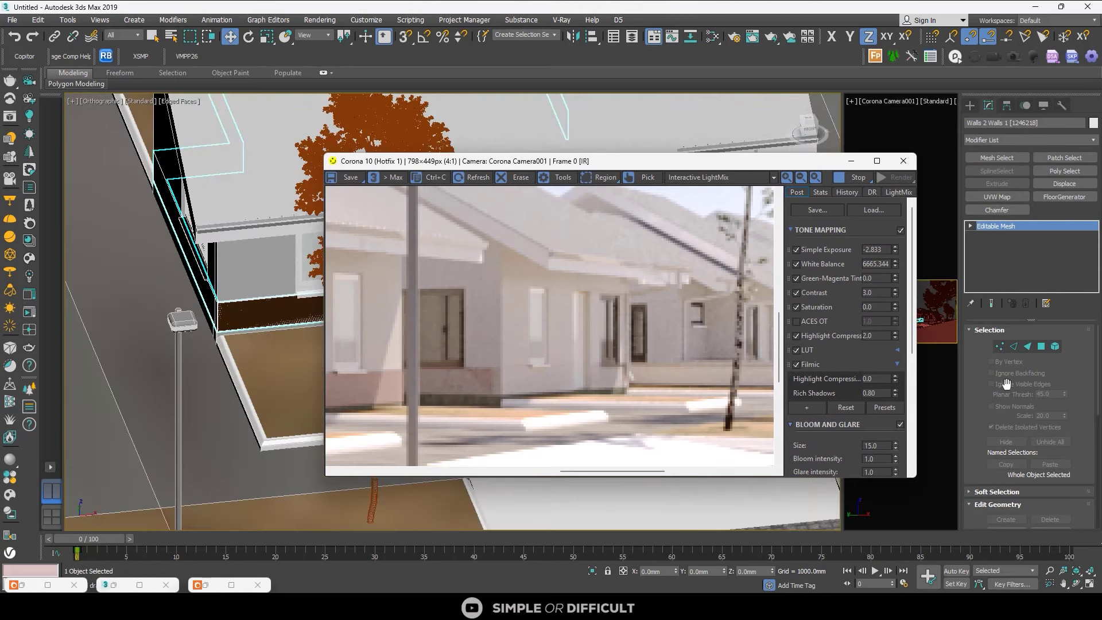
{"action": "left_click", "coordinate": [1042, 348]}
{"action": "left_click", "coordinate": [244, 313]}
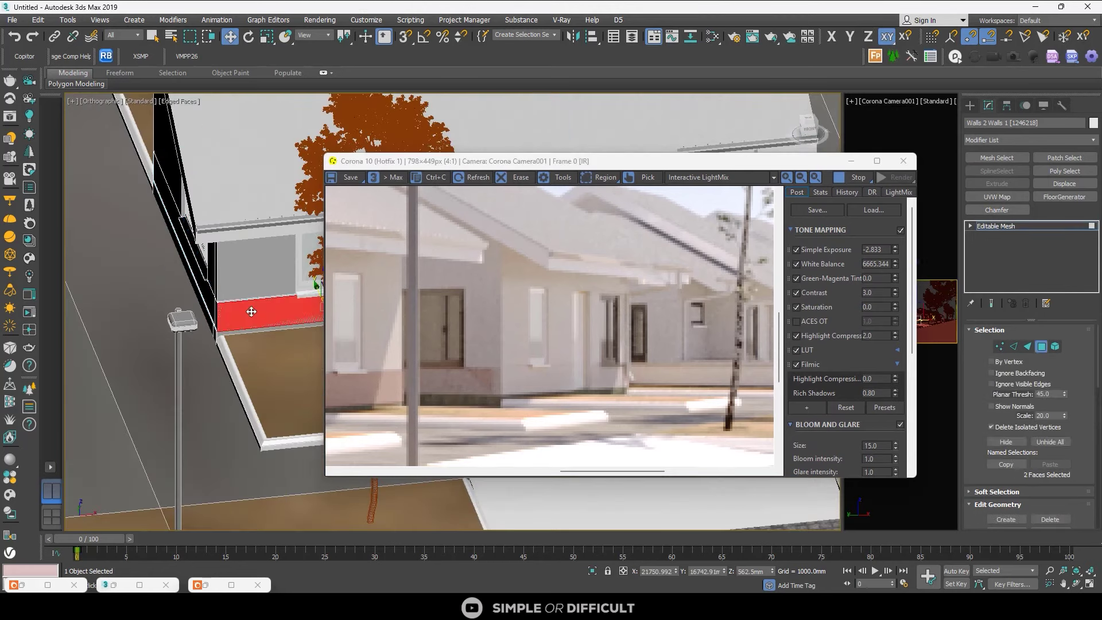
{"action": "scroll", "coordinate": [247, 310], "scroll_direction": "down", "scroll_amount": 2}
{"action": "scroll", "coordinate": [251, 306], "scroll_direction": "up", "scroll_amount": 8}
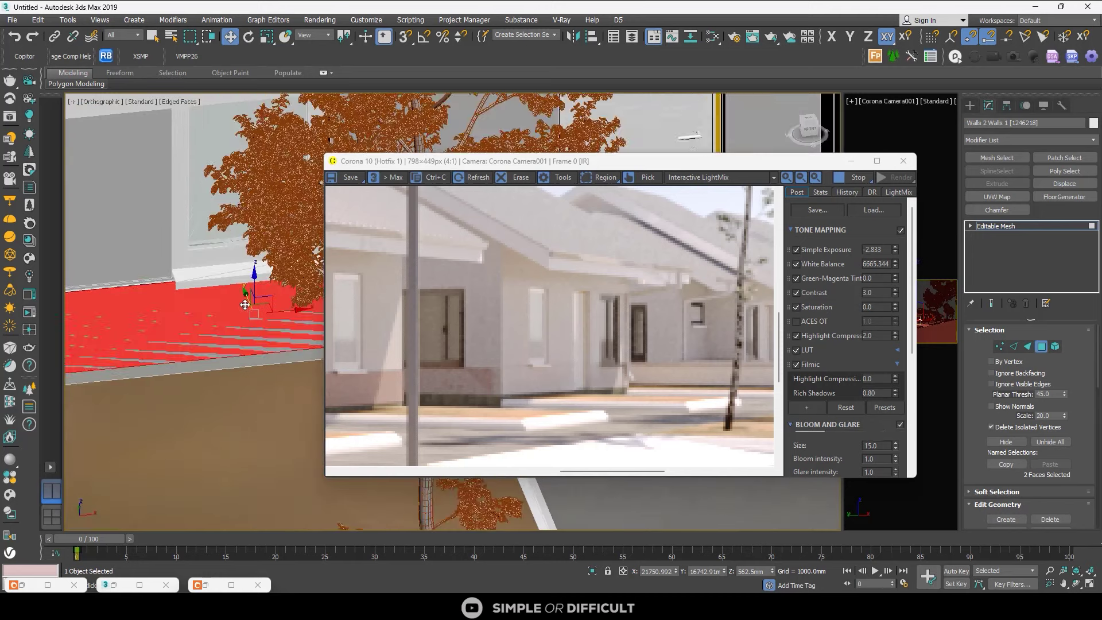
{"action": "left_click_drag", "start_coordinate": [251, 301], "coordinate": [254, 305]}
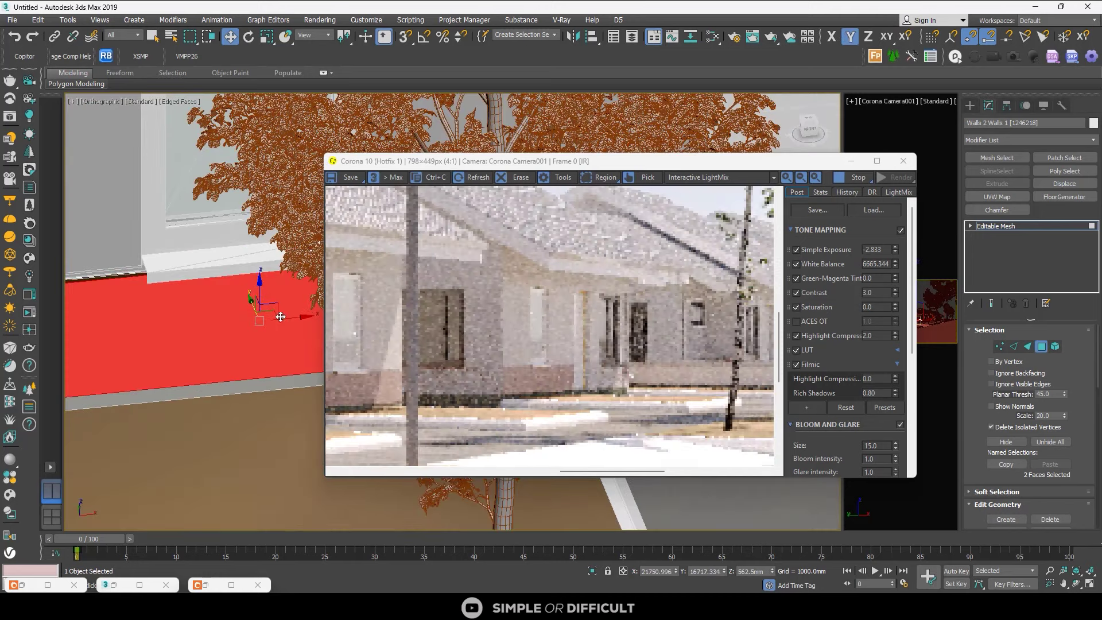
- Move the selected front band polygon of Walls 2 about 13 mm back toward the wall along Y
{"action": "scroll", "coordinate": [241, 351], "scroll_direction": "down", "scroll_amount": 6}
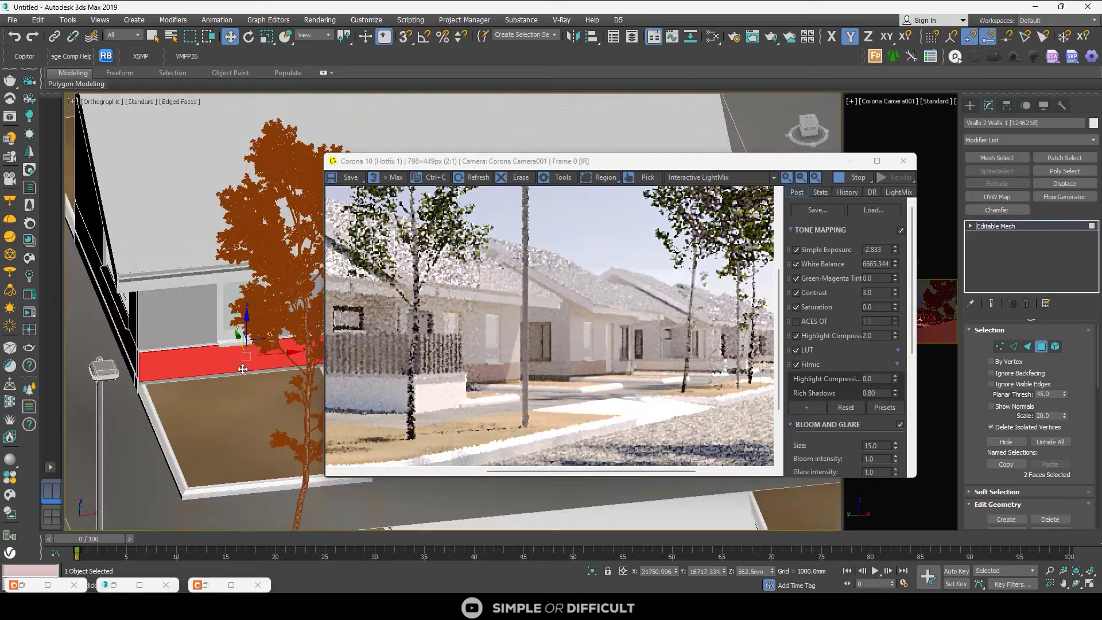
{"action": "scroll", "coordinate": [198, 349], "scroll_direction": "up", "scroll_amount": 8}
{"action": "middle_click_drag", "start_coordinate": [213, 347], "coordinate": [145, 389]}
{"action": "scroll", "coordinate": [153, 363], "scroll_direction": "down", "scroll_amount": 2}
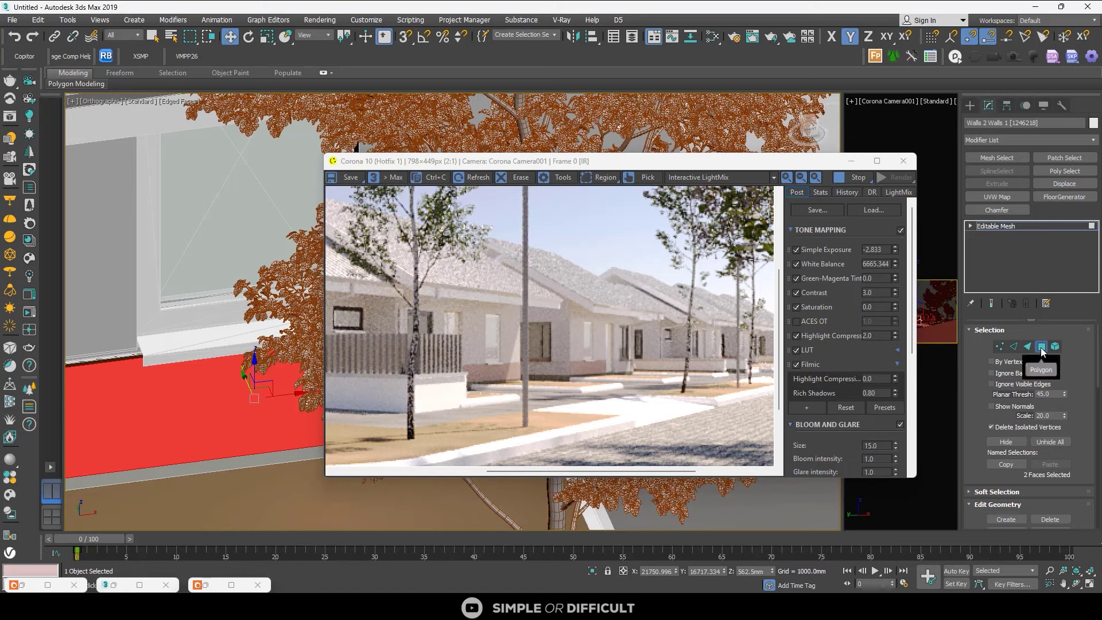
{"action": "scroll", "coordinate": [179, 376], "scroll_direction": "down", "scroll_amount": 4}
{"action": "middle_click_drag", "start_coordinate": [179, 376], "coordinate": [197, 396], "text": "alt"}
{"action": "scroll", "coordinate": [197, 396], "scroll_direction": "up", "scroll_amount": 4}
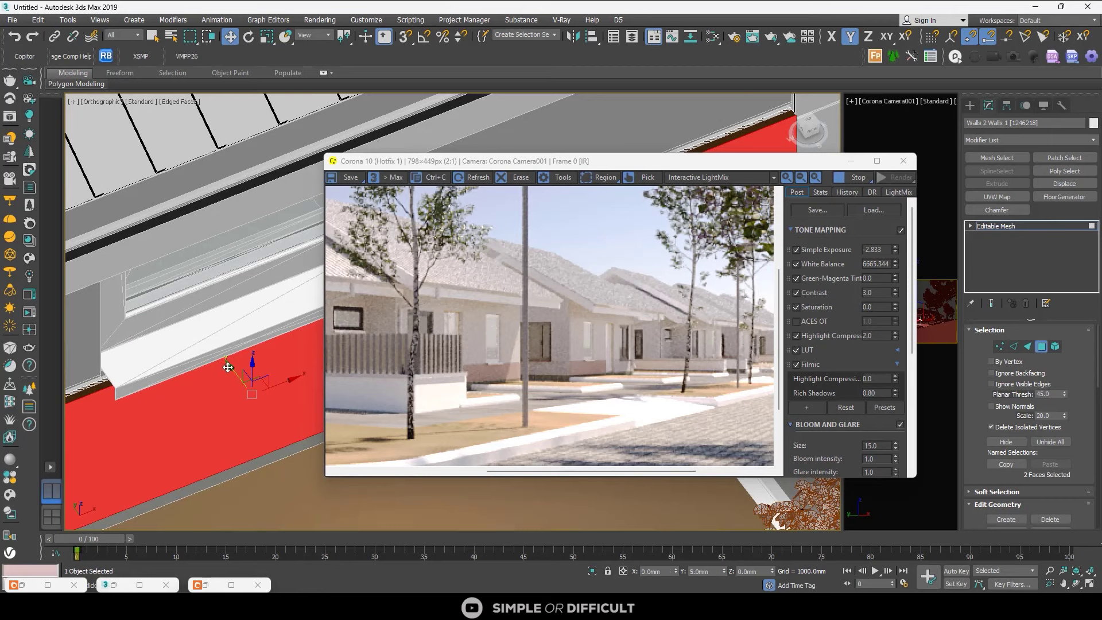
{"action": "left_click_drag", "start_coordinate": [227, 368], "coordinate": [228, 367]}
- Select the lower band polygon on the Walls 2 side wall, move it about 8 mm outward along X, and inspect the render
{"action": "scroll", "coordinate": [247, 322], "scroll_direction": "down", "scroll_amount": 6}
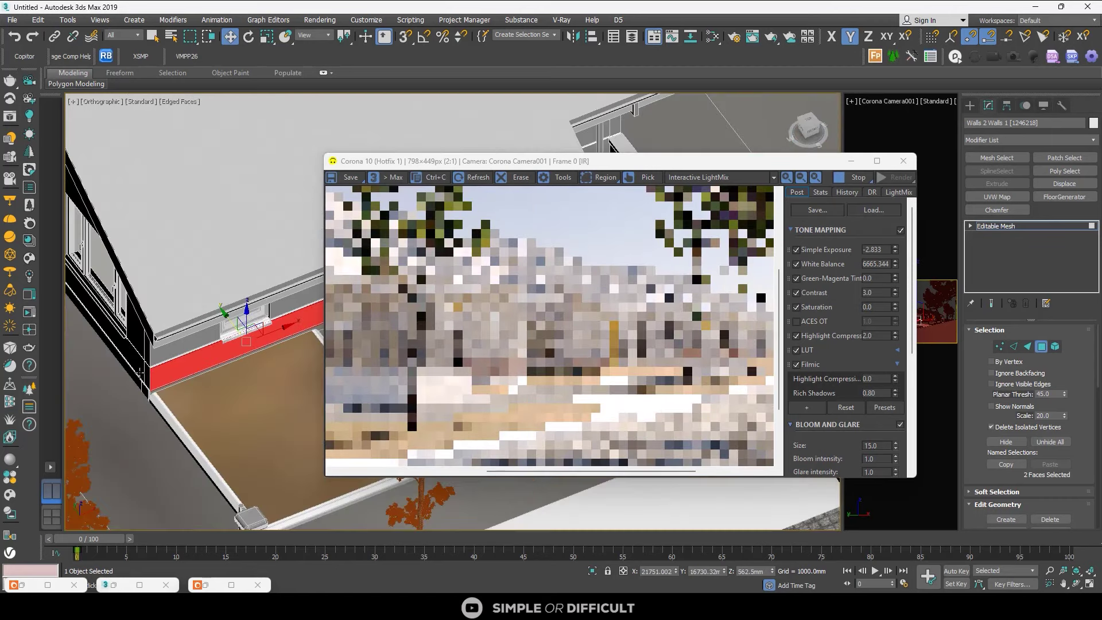
{"action": "scroll", "coordinate": [139, 370], "scroll_direction": "up", "scroll_amount": 3}
{"action": "left_click", "coordinate": [137, 348]}
{"action": "scroll", "coordinate": [136, 338], "scroll_direction": "down", "scroll_amount": 4}
{"action": "scroll", "coordinate": [121, 232], "scroll_direction": "up", "scroll_amount": 2}
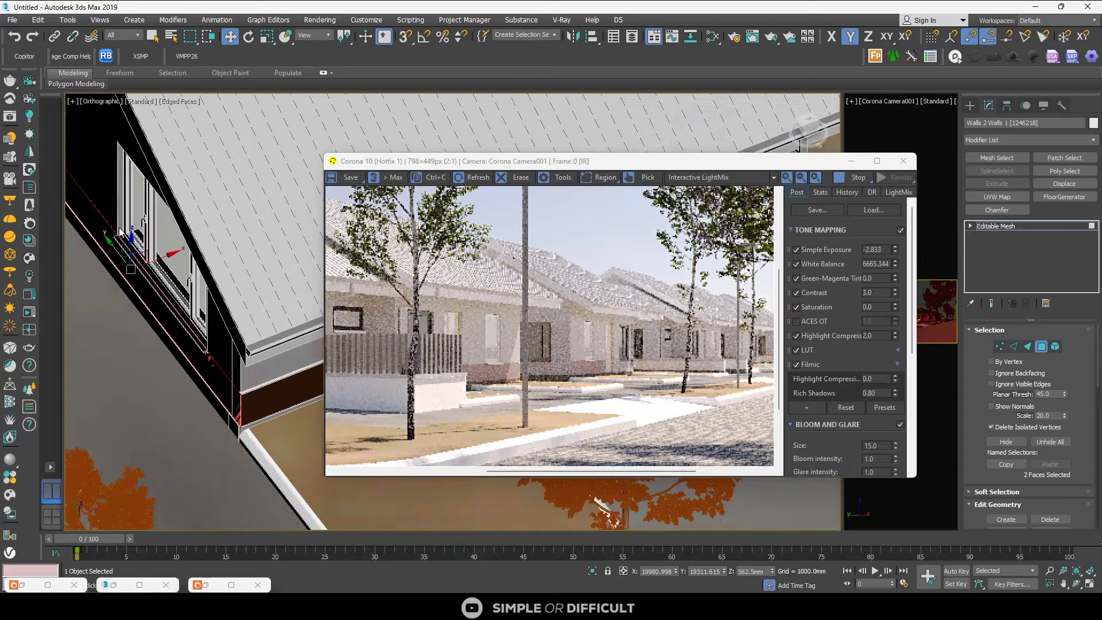
{"action": "scroll", "coordinate": [121, 232], "scroll_direction": "up", "scroll_amount": 5}
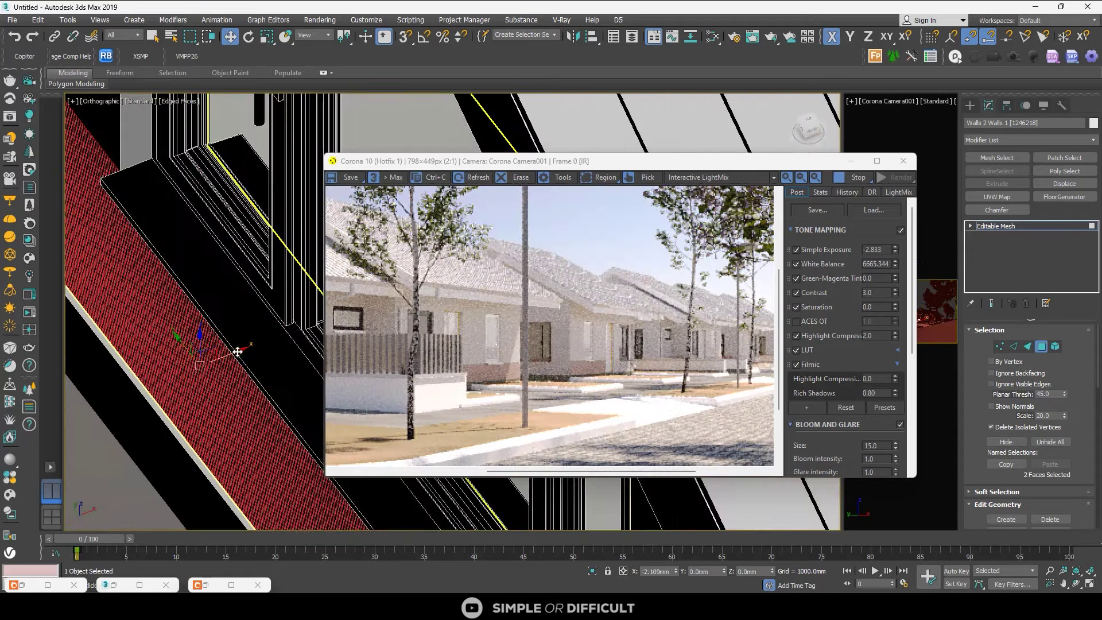
{"action": "scroll", "coordinate": [201, 356], "scroll_direction": "down", "scroll_amount": 8}
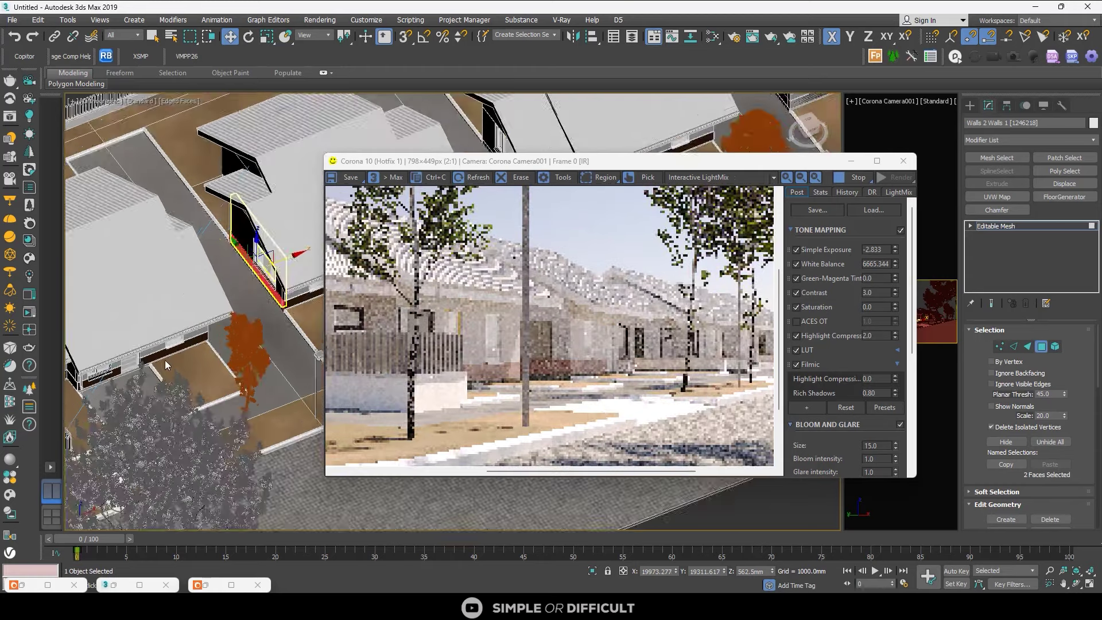
{"action": "scroll", "coordinate": [175, 355], "scroll_direction": "up", "scroll_amount": 2}
{"action": "scroll", "coordinate": [175, 355], "scroll_direction": "down", "scroll_amount": 1}
{"action": "scroll", "coordinate": [569, 364], "scroll_direction": "up", "scroll_amount": 2}
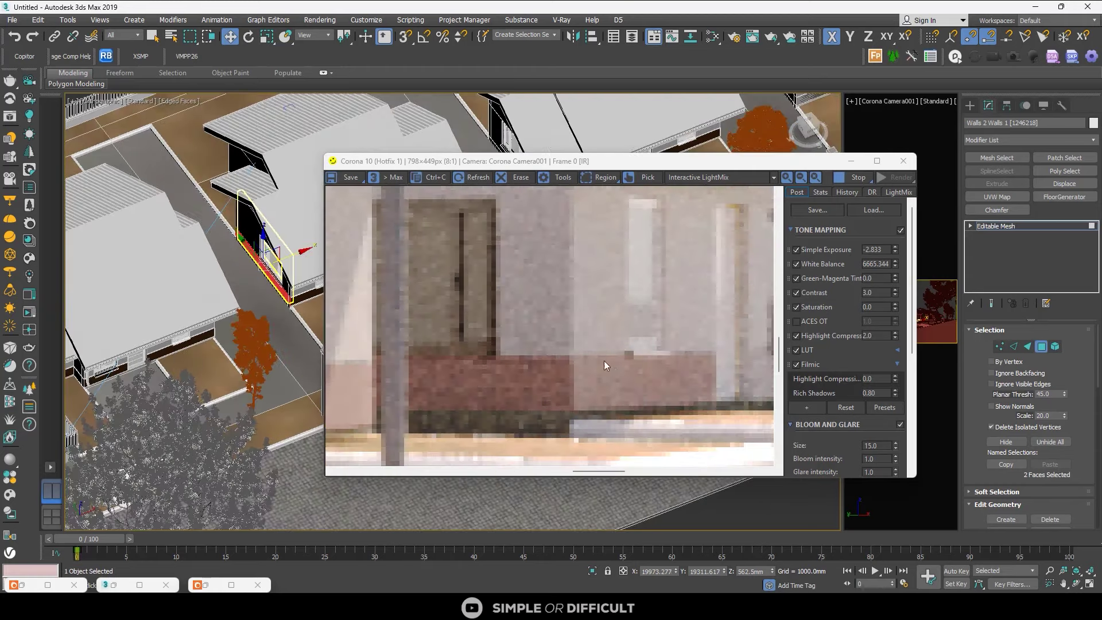
{"action": "scroll", "coordinate": [604, 361], "scroll_direction": "down", "scroll_amount": 2}
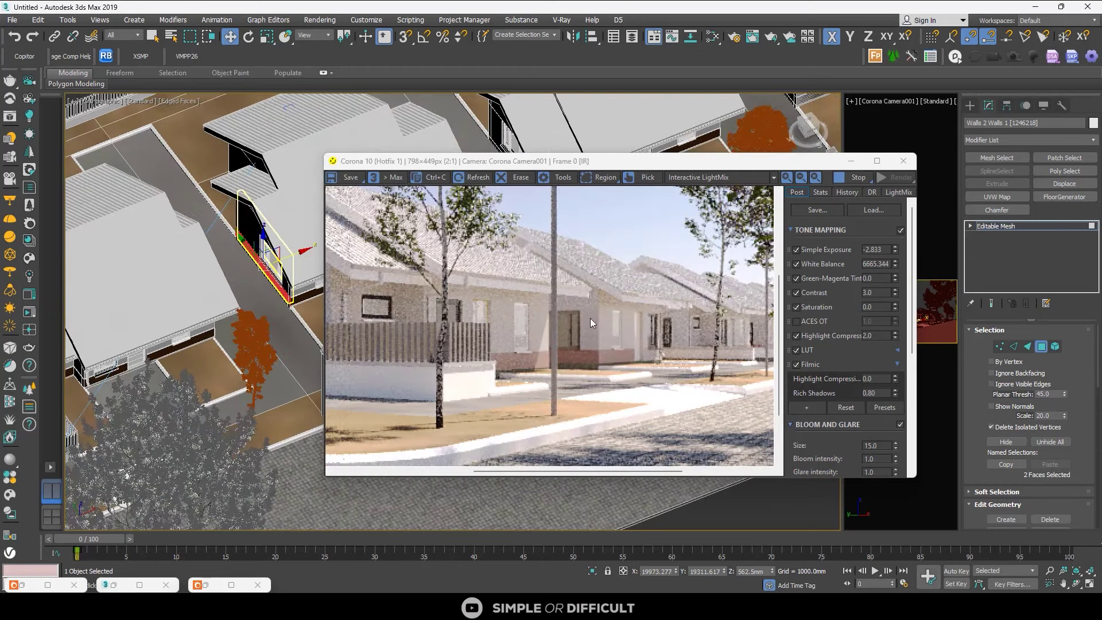
- Finish editing Walls 2 and open the neighbouring house's walls, Walls 4, for polygon editing
{"action": "left_click", "coordinate": [970, 106]}
{"action": "scroll", "coordinate": [165, 437], "scroll_direction": "up", "scroll_amount": 5}
{"action": "left_click", "coordinate": [215, 257]}
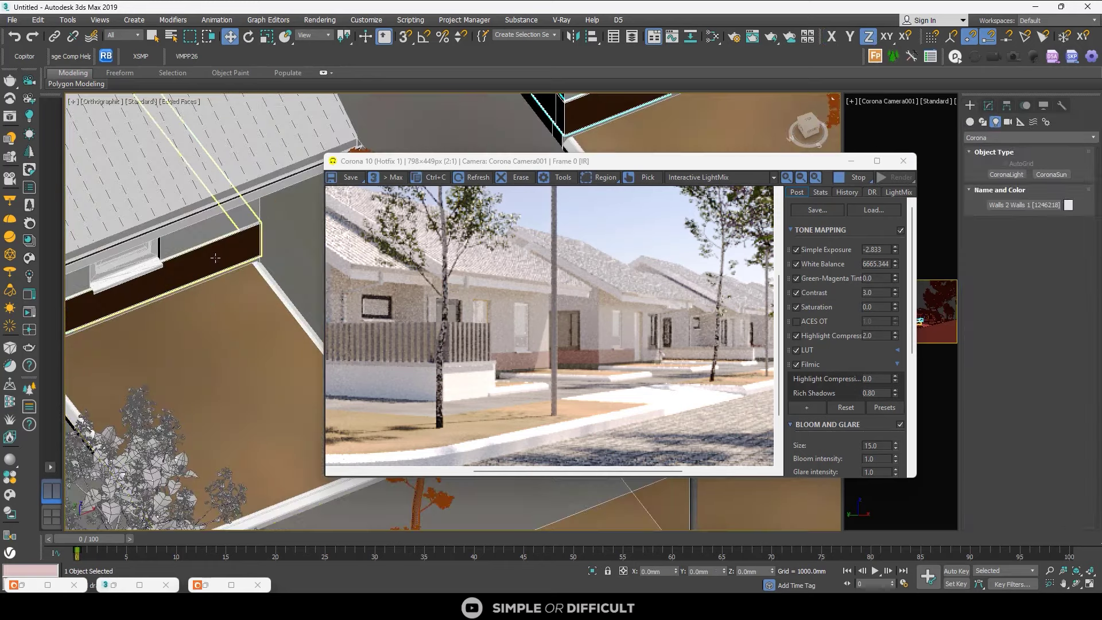
{"action": "scroll", "coordinate": [191, 280], "scroll_direction": "down", "scroll_amount": 4}
{"action": "middle_click_drag", "start_coordinate": [247, 247], "coordinate": [92, 230]}
{"action": "scroll", "coordinate": [224, 307], "scroll_direction": "up", "scroll_amount": 2}
{"action": "left_click", "coordinate": [178, 232]}
{"action": "left_click", "coordinate": [988, 105]}
{"action": "left_click", "coordinate": [1042, 347]}
- Select the lower band polygon on the front of Walls 4 and move it slightly outward along Y
{"action": "scroll", "coordinate": [136, 233], "scroll_direction": "up", "scroll_amount": 5}
{"action": "left_click", "coordinate": [134, 223]}
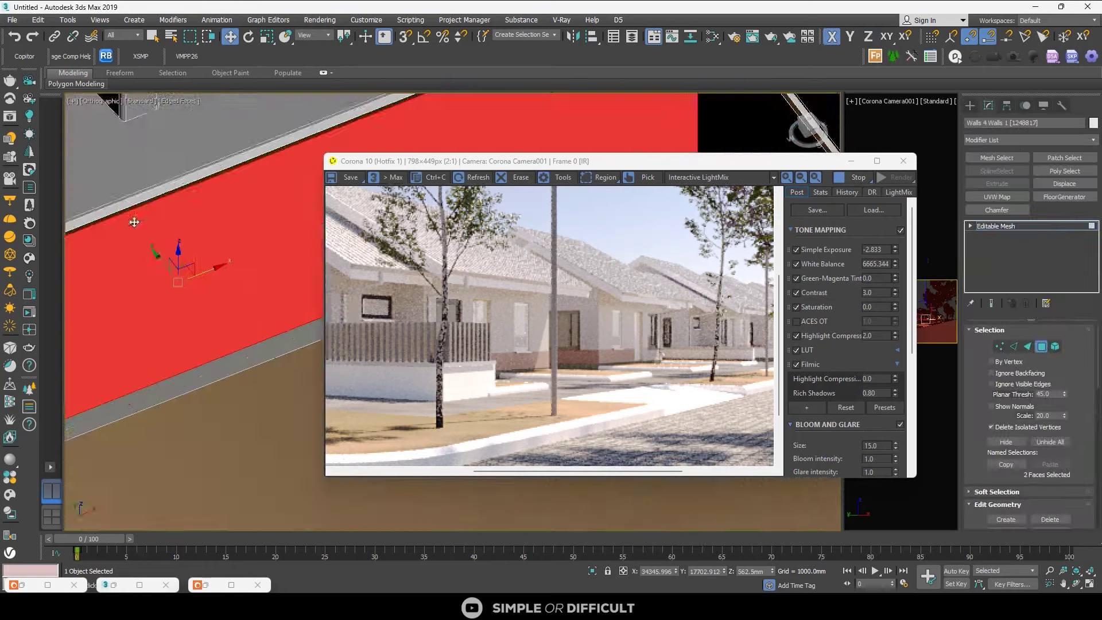
{"action": "scroll", "coordinate": [129, 245], "scroll_direction": "down", "scroll_amount": 4}
{"action": "middle_click_drag", "start_coordinate": [310, 247], "coordinate": [190, 249]}
{"action": "scroll", "coordinate": [199, 249], "scroll_direction": "up", "scroll_amount": 3}
{"action": "scroll", "coordinate": [200, 249], "scroll_direction": "down", "scroll_amount": 4}
{"action": "middle_click_drag", "start_coordinate": [98, 250], "coordinate": [246, 239]}
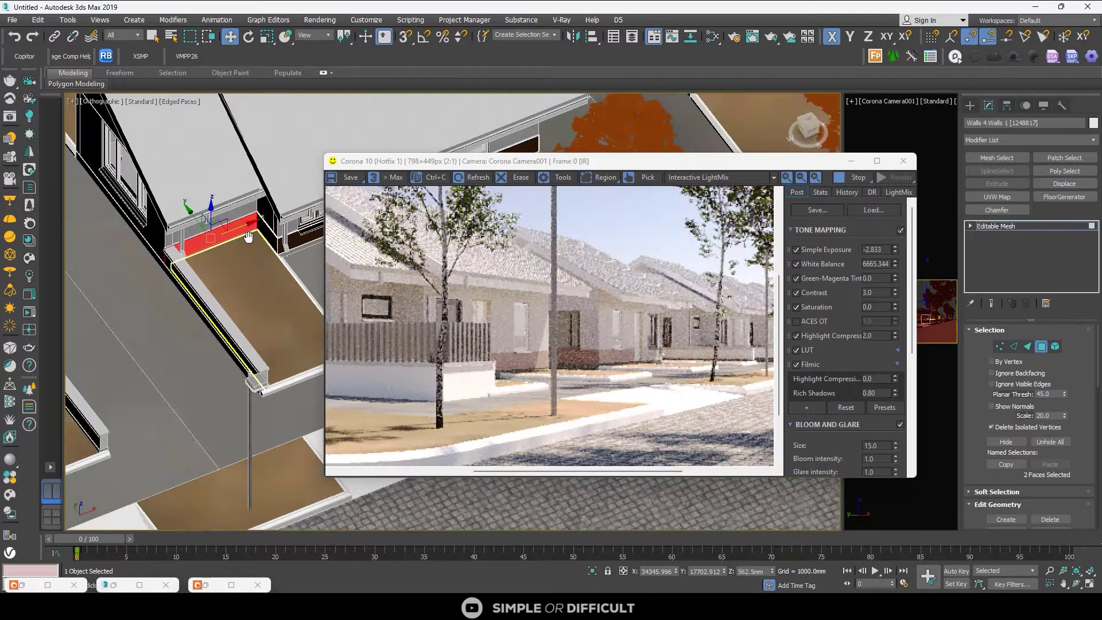
{"action": "scroll", "coordinate": [215, 236], "scroll_direction": "up", "scroll_amount": 6}
{"action": "left_click_drag", "start_coordinate": [192, 227], "coordinate": [196, 232]}
- Select the Walls 4 band polygon below the dark-framed window and move it slightly outward along Y
{"action": "scroll", "coordinate": [135, 240], "scroll_direction": "down", "scroll_amount": 2}
{"action": "scroll", "coordinate": [134, 240], "scroll_direction": "down", "scroll_amount": 3}
{"action": "scroll", "coordinate": [252, 190], "scroll_direction": "up", "scroll_amount": 3}
{"action": "left_click", "coordinate": [256, 192]}
{"action": "left_click_drag", "start_coordinate": [270, 174], "coordinate": [273, 178]}
{"action": "scroll", "coordinate": [258, 172], "scroll_direction": "down", "scroll_amount": 4}
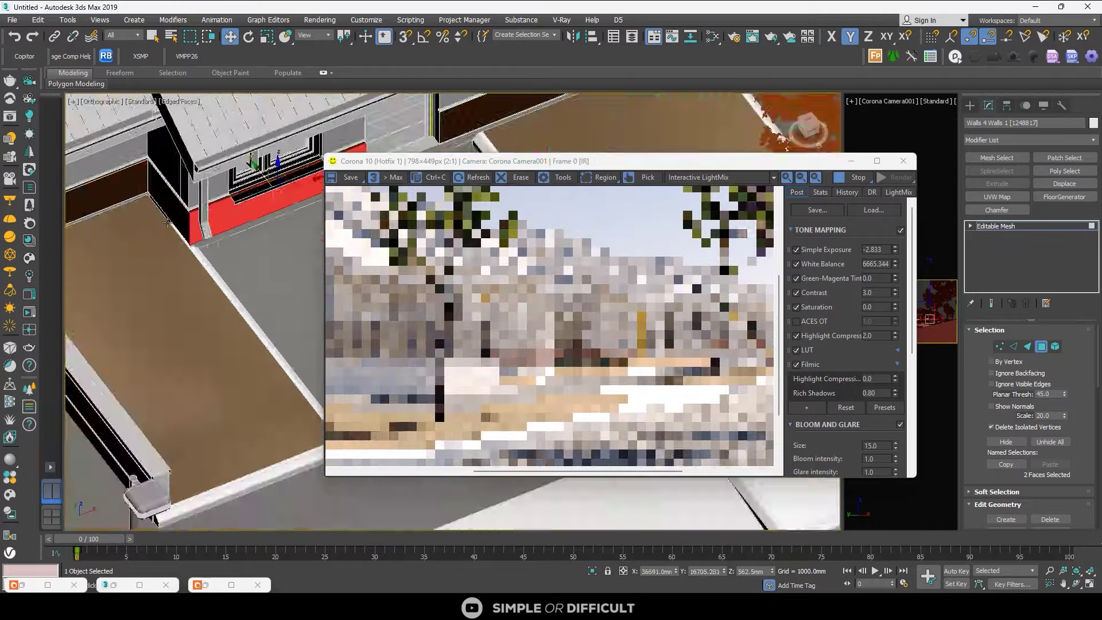
- Select the short side band polygon of the Walls 4 projection and move it slightly outward along X
{"action": "scroll", "coordinate": [138, 195], "scroll_direction": "up", "scroll_amount": 6}
{"action": "left_click", "coordinate": [149, 239]}
{"action": "left_click_drag", "start_coordinate": [165, 244], "coordinate": [156, 246]}
{"action": "scroll", "coordinate": [155, 246], "scroll_direction": "down", "scroll_amount": 5}
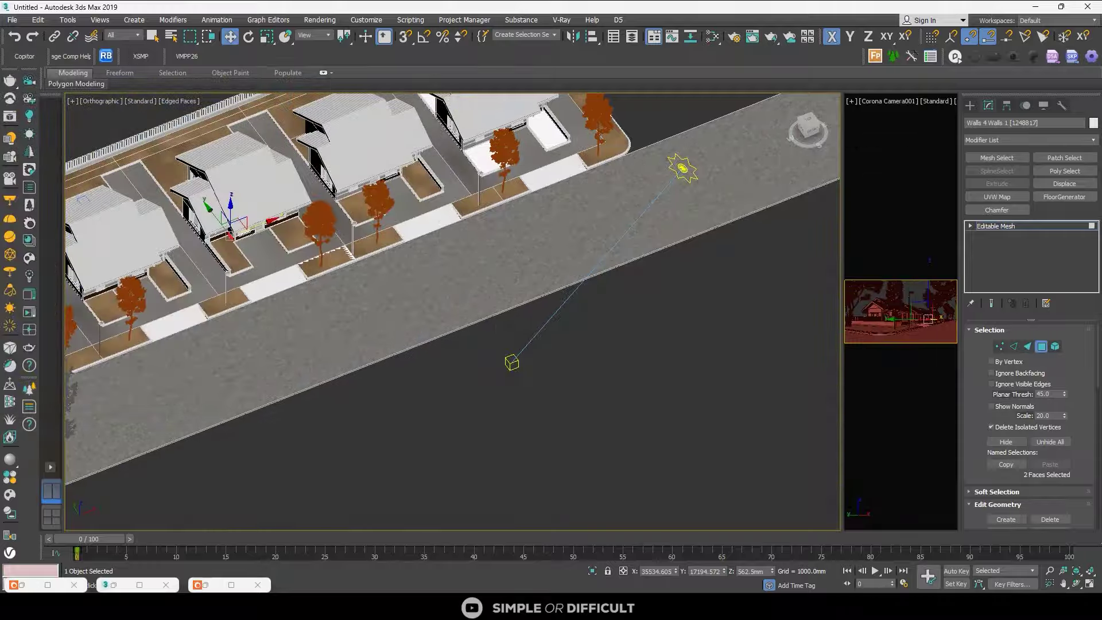
- Edit the Walls 3 mesh by polygon and shift its front and projection-side lower band faces slightly outward
{"action": "scroll", "coordinate": [496, 287], "scroll_direction": "down", "scroll_amount": 3}
{"action": "middle_click_drag", "start_coordinate": [367, 321], "coordinate": [428, 290], "text": "alt"}
{"action": "scroll", "coordinate": [314, 283], "scroll_direction": "up", "scroll_amount": 8}
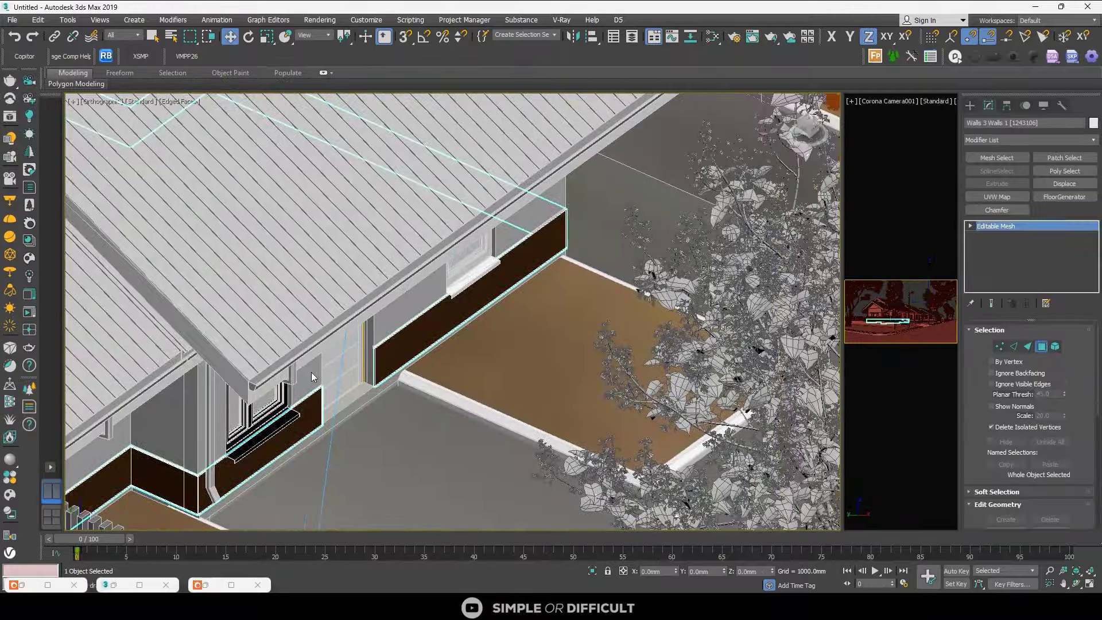
{"action": "scroll", "coordinate": [553, 229], "scroll_direction": "up", "scroll_amount": 3}
{"action": "left_click", "coordinate": [554, 230]}
{"action": "scroll", "coordinate": [565, 234], "scroll_direction": "down", "scroll_amount": 2}
{"action": "key", "text": "F6"}
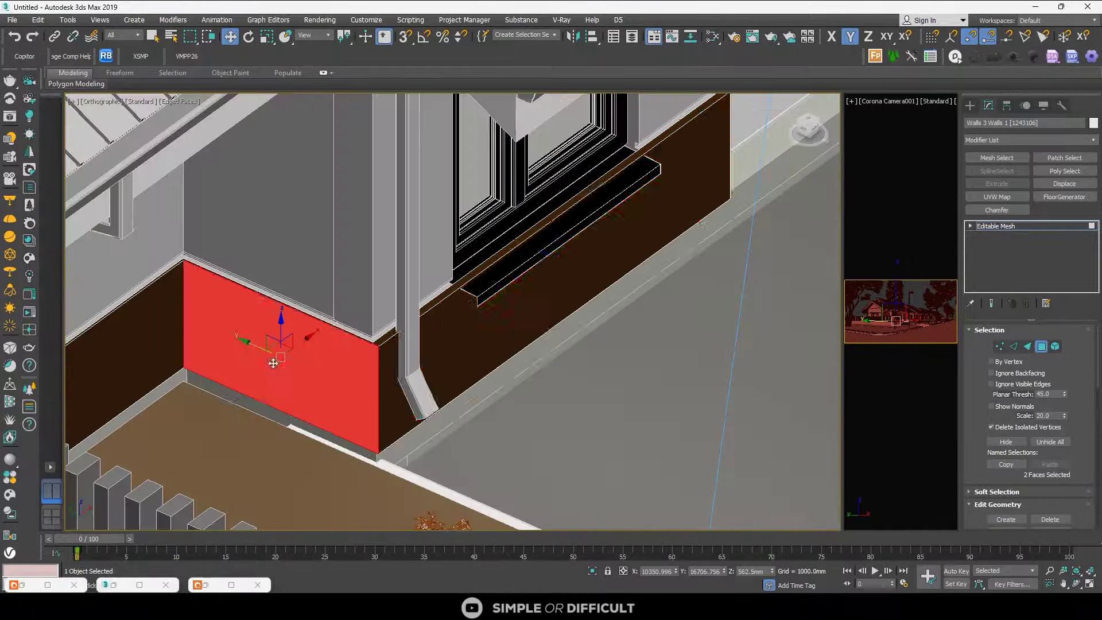
- Select the recessed lower band polygon of Walls 3 behind the fence and move it about 38 mm outward along Y
{"action": "scroll", "coordinate": [303, 358], "scroll_direction": "up", "scroll_amount": 3}
{"action": "scroll", "coordinate": [303, 358], "scroll_direction": "down", "scroll_amount": 3}
{"action": "scroll", "coordinate": [344, 321], "scroll_direction": "up", "scroll_amount": 2}
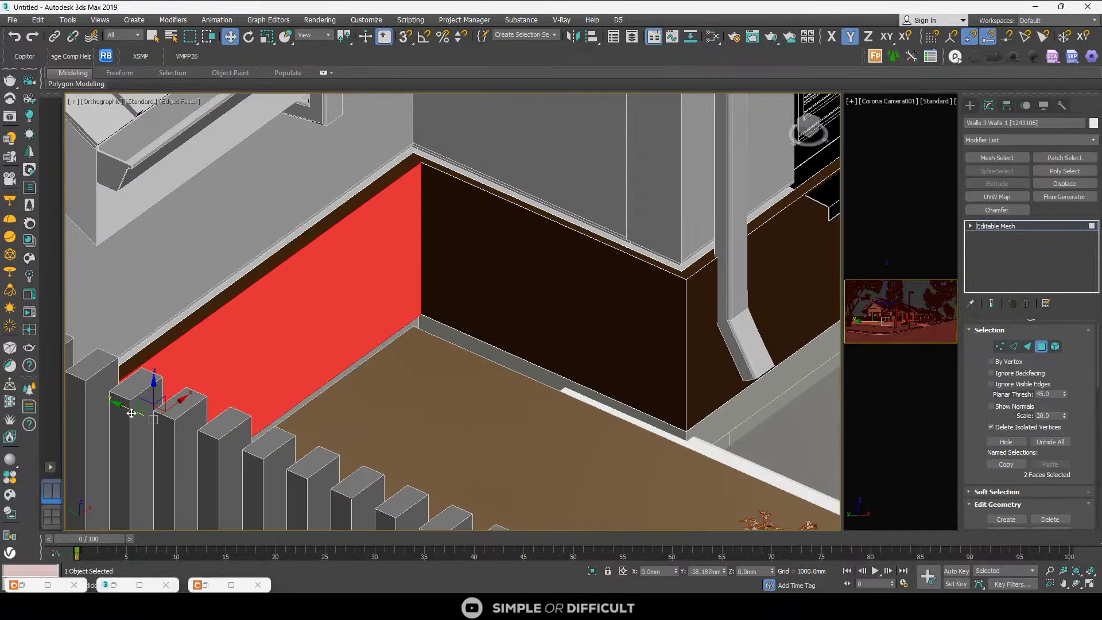
- On Walls 5, select the side wall's lower band polygon below the windows and move it about 19 mm outward along X
{"action": "scroll", "coordinate": [526, 253], "scroll_direction": "down", "scroll_amount": 6}
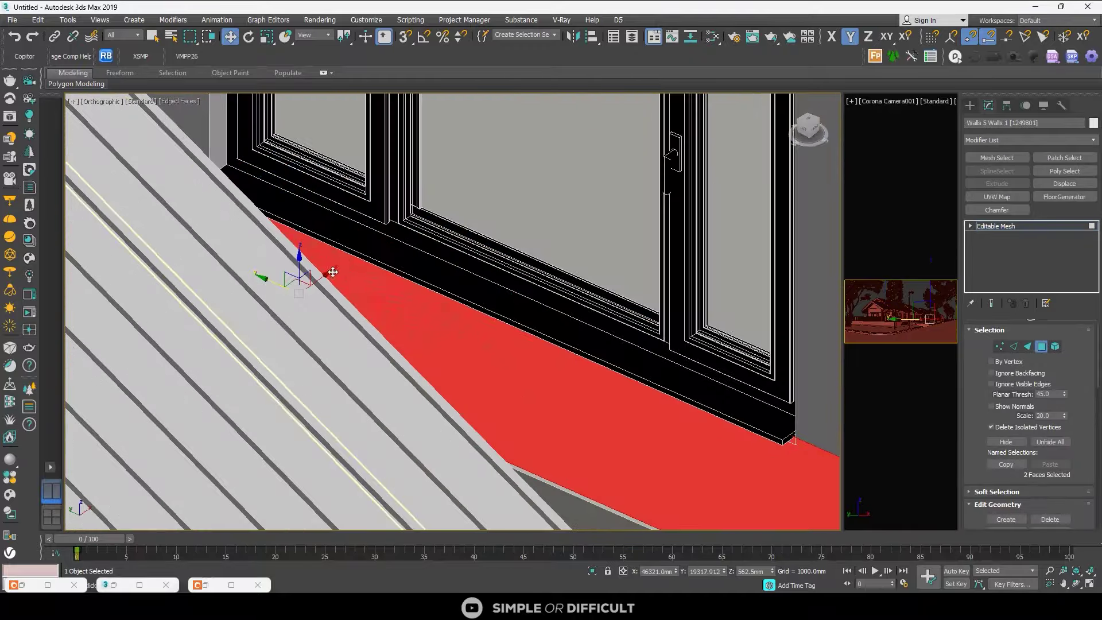
{"action": "scroll", "coordinate": [327, 280], "scroll_direction": "down", "scroll_amount": 7}
{"action": "scroll", "coordinate": [326, 267], "scroll_direction": "up", "scroll_amount": 5}
{"action": "left_click", "coordinate": [337, 310]}
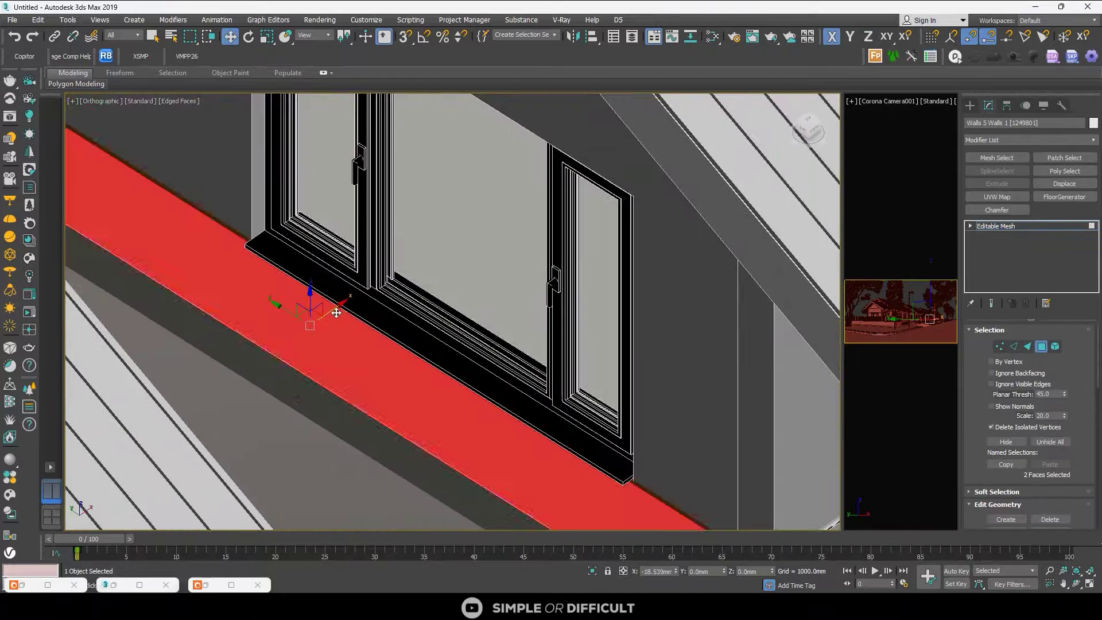
- Move the front lower band polygons of Walls 5 outward along Y, including the one beneath the dark window sill
{"action": "scroll", "coordinate": [336, 319], "scroll_direction": "down", "scroll_amount": 3}
{"action": "middle_click_drag", "start_coordinate": [436, 334], "coordinate": [283, 304]}
{"action": "scroll", "coordinate": [534, 333], "scroll_direction": "up", "scroll_amount": 4}
{"action": "left_click", "coordinate": [534, 334]}
{"action": "middle_click_drag", "start_coordinate": [534, 322], "coordinate": [230, 373]}
{"action": "scroll", "coordinate": [503, 322], "scroll_direction": "up", "scroll_amount": 4}
{"action": "left_click", "coordinate": [502, 330]}
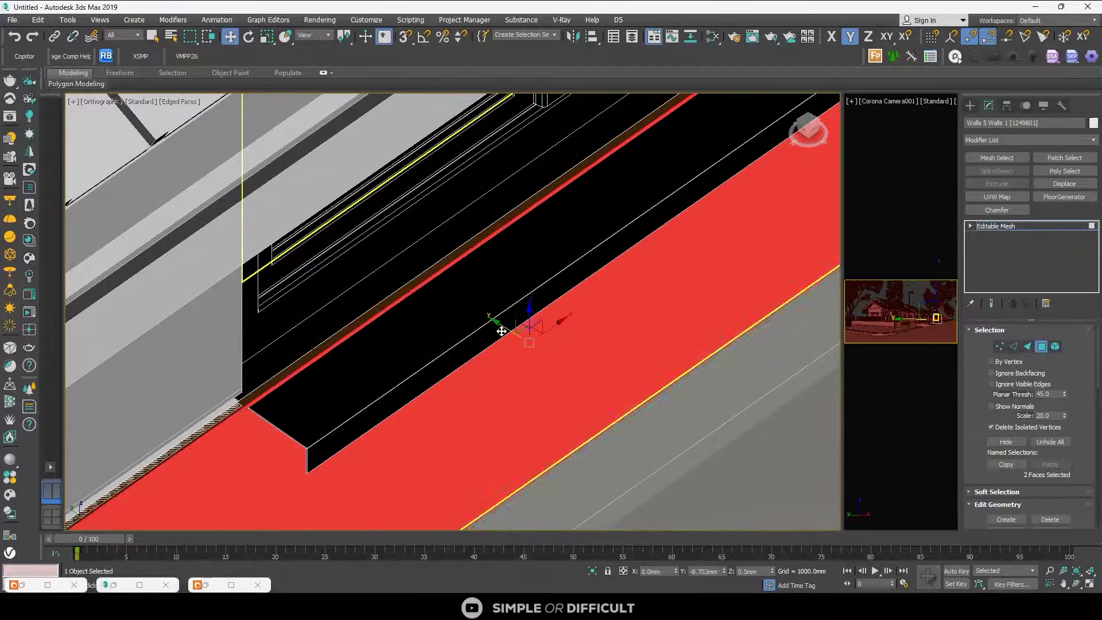
- Select the short side band polygon of the Walls 5 projection and move it slightly outward along X
{"action": "scroll", "coordinate": [502, 330], "scroll_direction": "down", "scroll_amount": 6}
{"action": "middle_click_drag", "start_coordinate": [591, 341], "coordinate": [379, 359]}
{"action": "left_click", "coordinate": [586, 391]}
{"action": "middle_click_drag", "start_coordinate": [585, 382], "coordinate": [591, 399], "text": "alt"}
{"action": "scroll", "coordinate": [591, 397], "scroll_direction": "up", "scroll_amount": 5}
{"action": "left_click", "coordinate": [333, 351]}
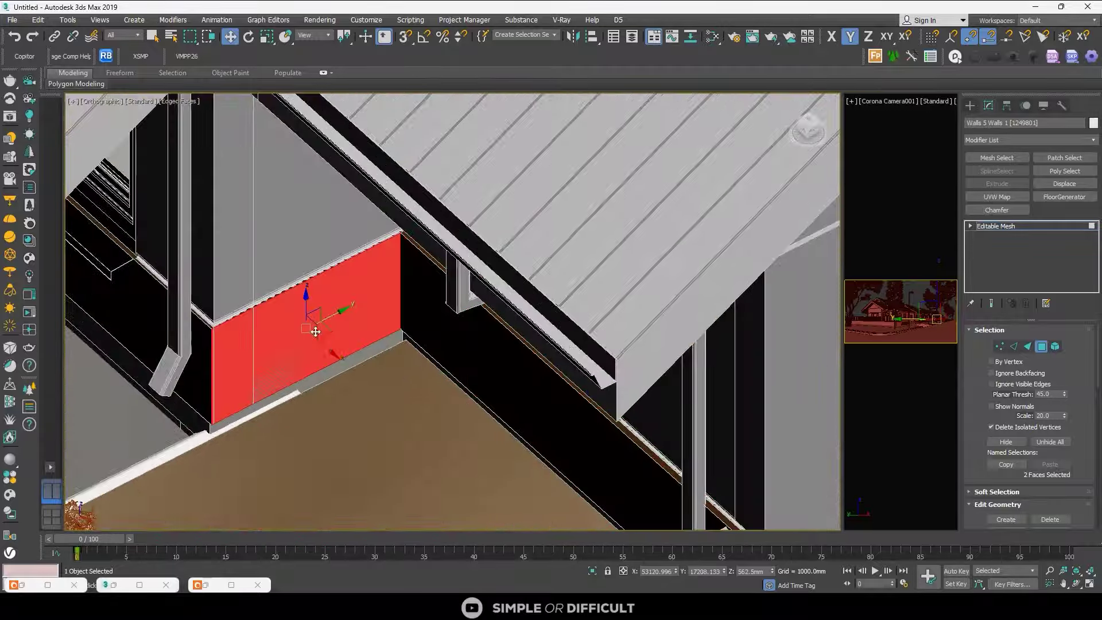
- Edit the Walls 7 mesh by polygon and move the front band below the white window about 27 mm outward along Y
{"action": "scroll", "coordinate": [334, 356], "scroll_direction": "down", "scroll_amount": 8}
{"action": "middle_click_drag", "start_coordinate": [332, 369], "coordinate": [488, 338], "text": "alt"}
{"action": "left_click", "coordinate": [970, 106]}
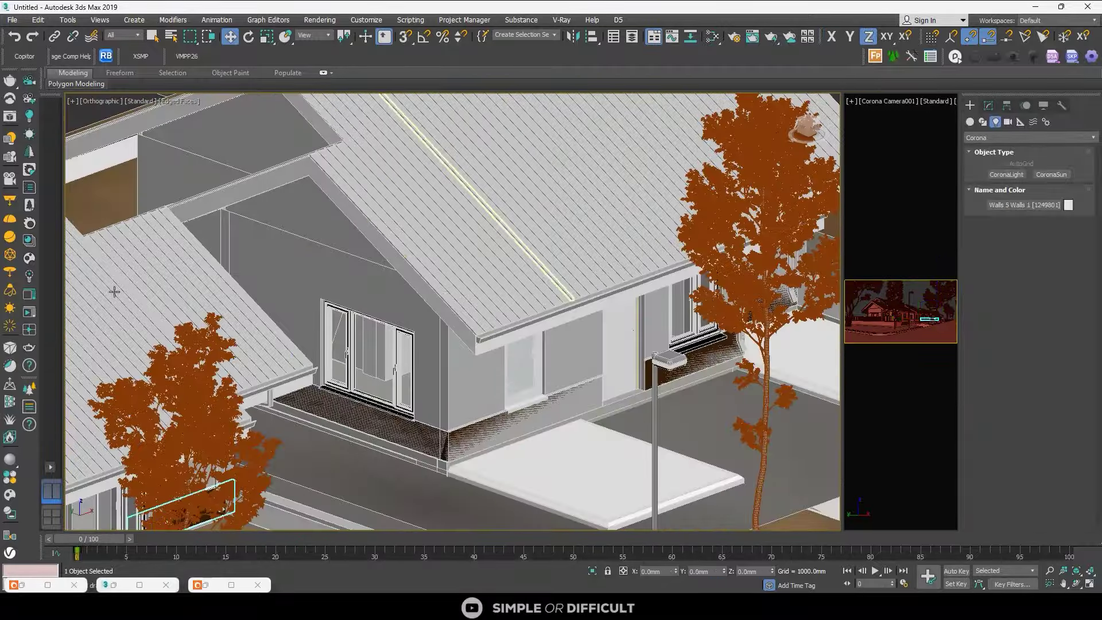
{"action": "left_click", "coordinate": [566, 390]}
{"action": "scroll", "coordinate": [575, 356], "scroll_direction": "down", "scroll_amount": 3}
{"action": "left_click", "coordinate": [988, 105]}
{"action": "left_click", "coordinate": [1042, 347]}
{"action": "scroll", "coordinate": [525, 391], "scroll_direction": "up", "scroll_amount": 9}
{"action": "left_click", "coordinate": [569, 396]}
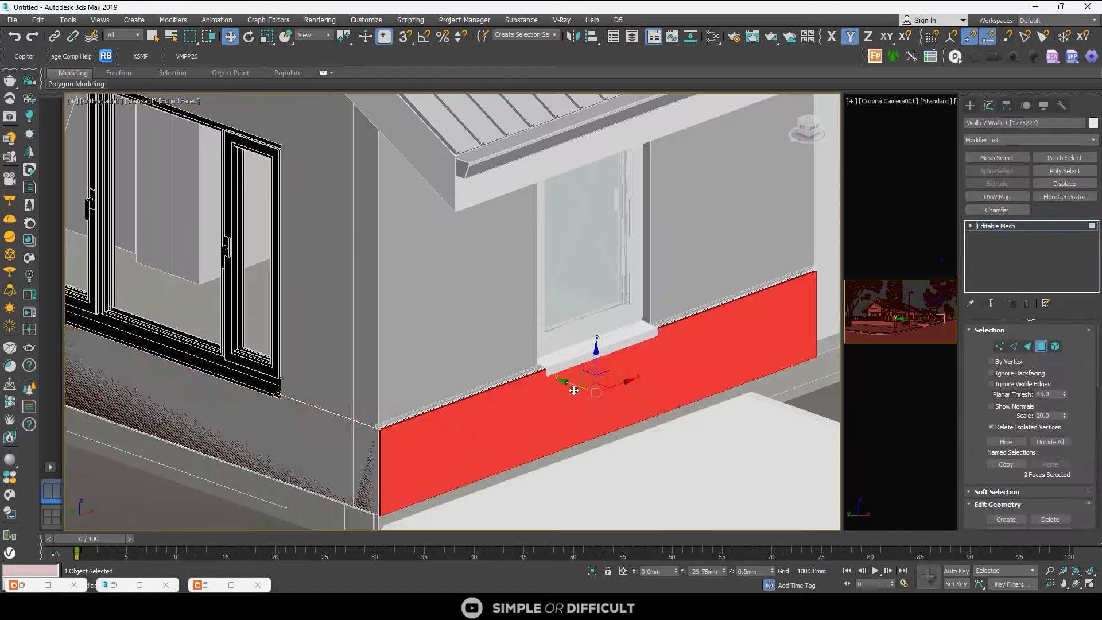
- Select the Walls 7 side band polygon below the three-pane window and move it slightly outward along X
{"action": "left_click", "coordinate": [86, 351]}
{"action": "middle_click_drag", "start_coordinate": [86, 350], "coordinate": [267, 343]}
{"action": "left_click_drag", "start_coordinate": [268, 343], "coordinate": [259, 344]}
- Select the Walls 7 front band polygon below the dark window beside the door and move it about 30 mm outward along Y
{"action": "scroll", "coordinate": [260, 345], "scroll_direction": "down", "scroll_amount": 6}
{"action": "middle_click_drag", "start_coordinate": [321, 339], "coordinate": [288, 347], "text": "alt"}
{"action": "scroll", "coordinate": [361, 341], "scroll_direction": "up", "scroll_amount": 5}
{"action": "left_click", "coordinate": [360, 340]}
{"action": "left_click_drag", "start_coordinate": [316, 326], "coordinate": [323, 329]}
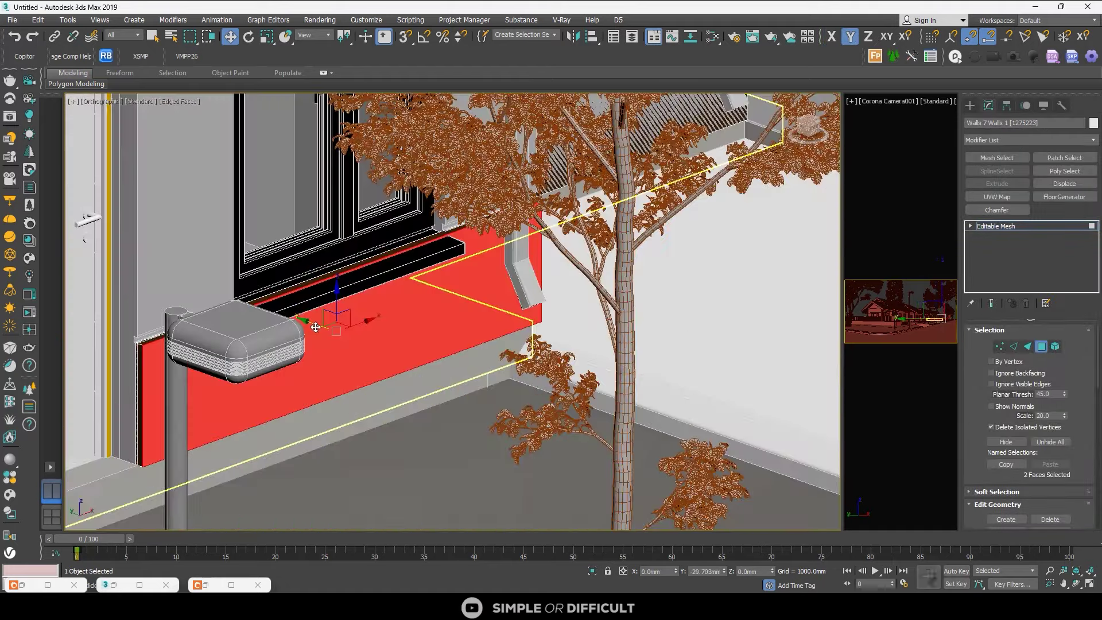
- Select the short side band polygon of the Walls 7 projection and move it slightly outward along X
{"action": "scroll", "coordinate": [374, 344], "scroll_direction": "down", "scroll_amount": 7}
{"action": "middle_click_drag", "start_coordinate": [427, 347], "coordinate": [316, 357], "text": "alt"}
{"action": "scroll", "coordinate": [351, 364], "scroll_direction": "up", "scroll_amount": 4}
{"action": "left_click", "coordinate": [352, 364]}
{"action": "scroll", "coordinate": [363, 364], "scroll_direction": "up", "scroll_amount": 4}
{"action": "left_click_drag", "start_coordinate": [333, 359], "coordinate": [337, 364]}
- Select the adjoining recessed band polygon of Walls 7 and move it about 18 mm outward along Y
{"action": "left_click", "coordinate": [490, 419]}
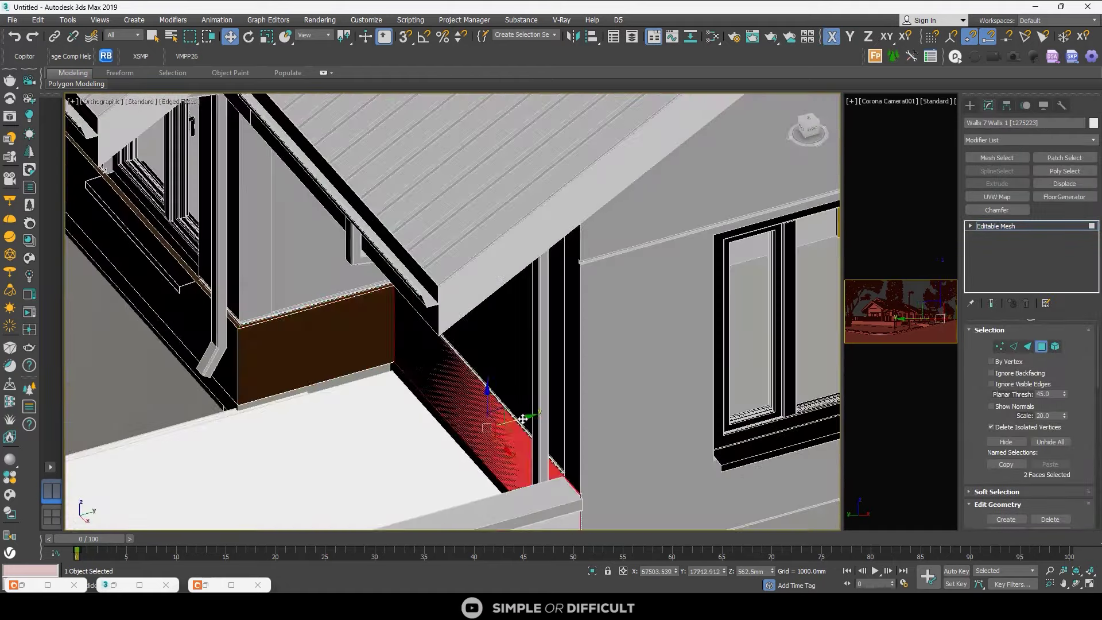
{"action": "left_click_drag", "start_coordinate": [523, 420], "coordinate": [521, 421]}
{"action": "scroll", "coordinate": [505, 419], "scroll_direction": "down", "scroll_amount": 8}
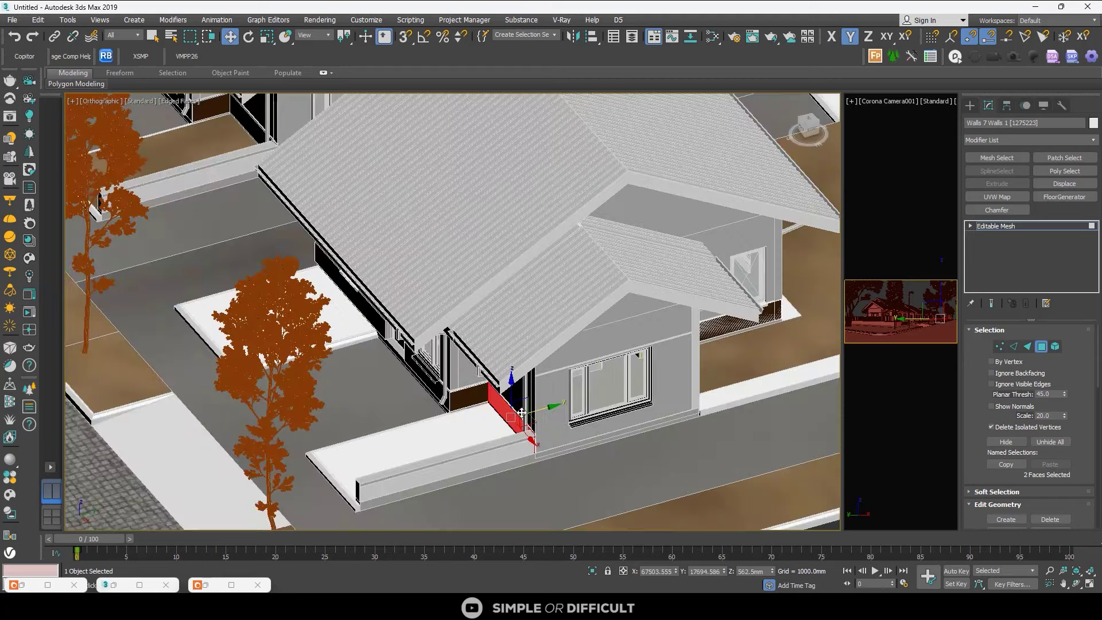
- Bring the Corona interactive render window back over the viewport to inspect the updated houses
{"action": "middle_click_drag", "start_coordinate": [491, 432], "coordinate": [581, 412], "text": "alt"}
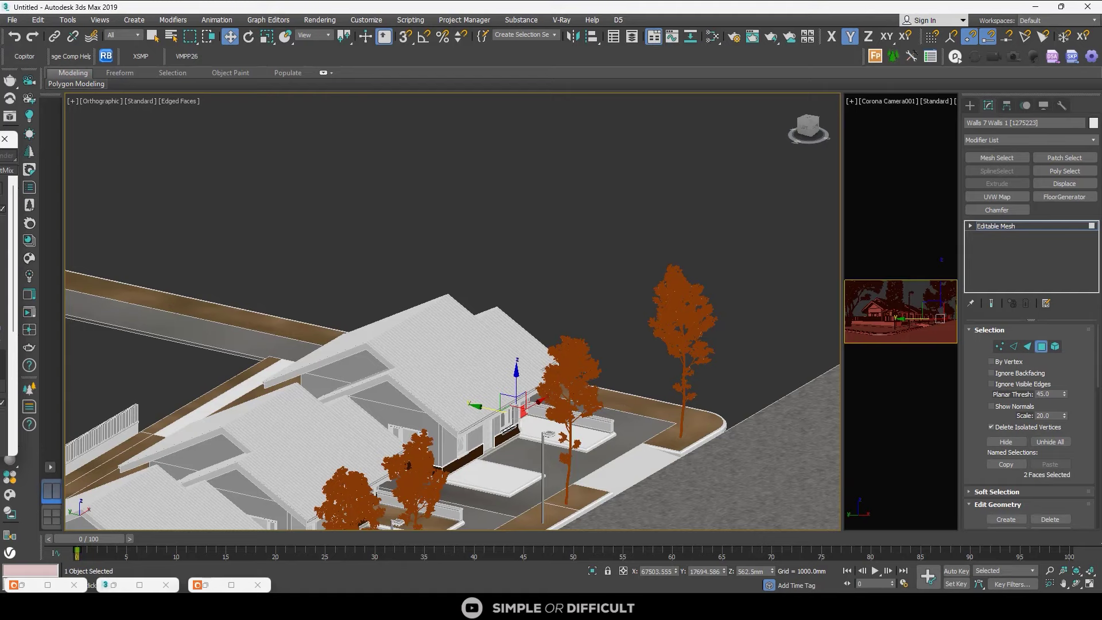
{"action": "left_click_drag", "start_coordinate": [0, 139], "coordinate": [624, 206]}
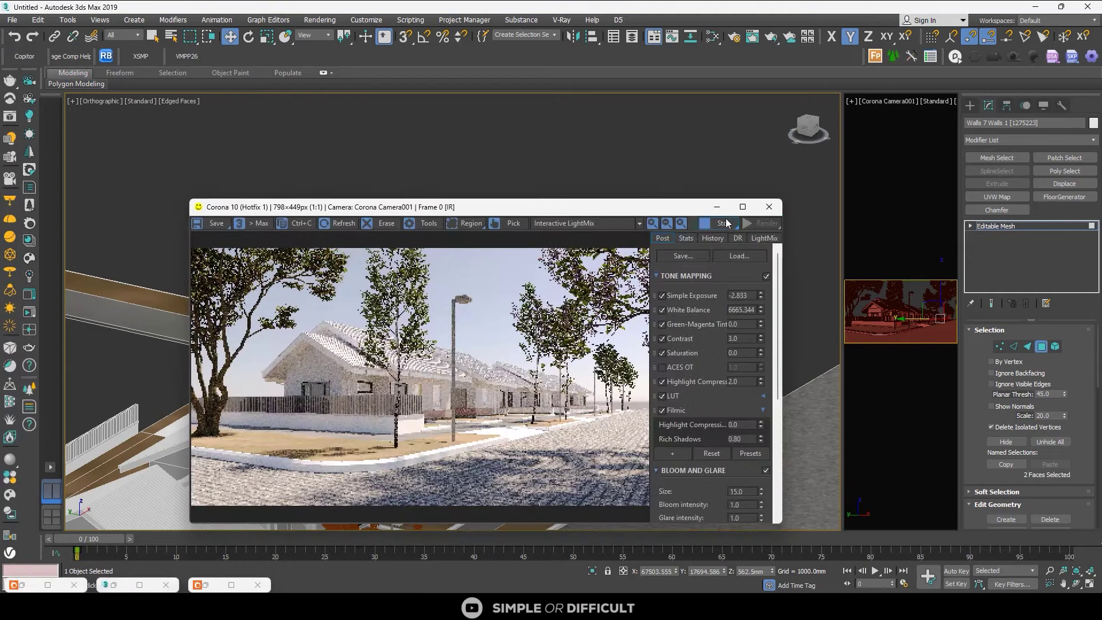
- Enlarge the interactive render and examine the wall bands, windows, doors and roofs of the row houses up close
{"action": "left_click", "coordinate": [742, 207]}
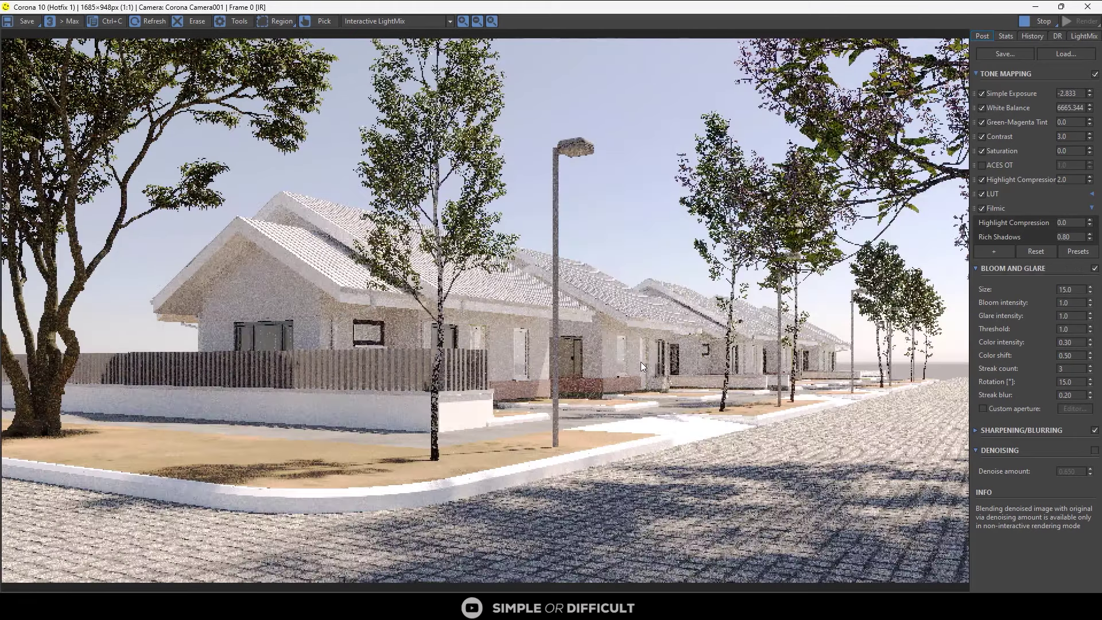
{"action": "scroll", "coordinate": [546, 402], "scroll_direction": "up", "scroll_amount": 1}
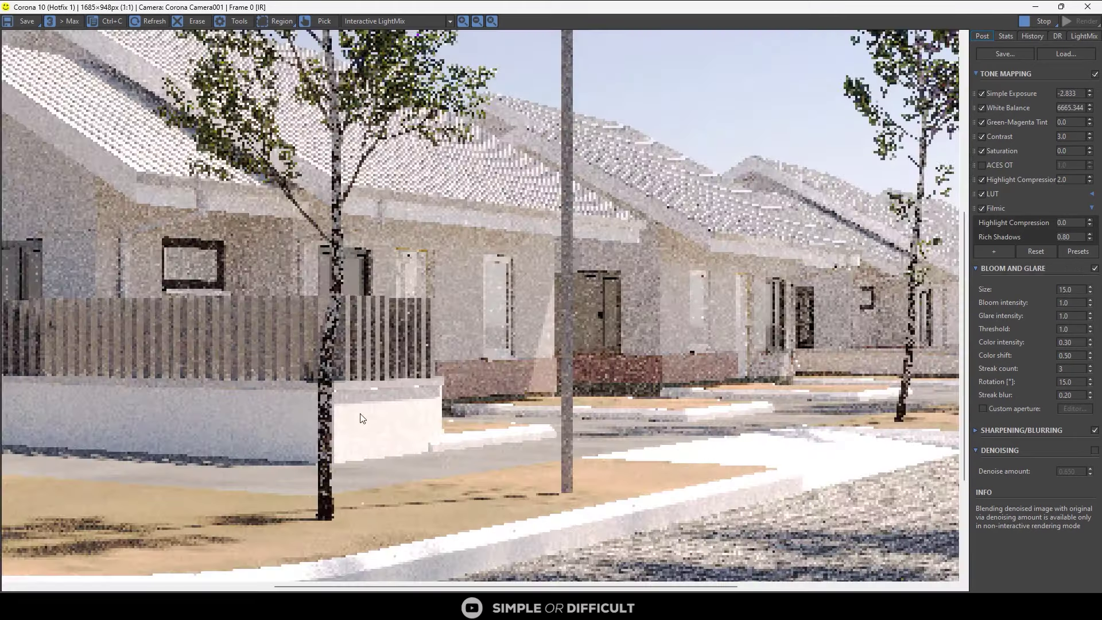
{"action": "scroll", "coordinate": [360, 415], "scroll_direction": "down", "scroll_amount": 1}
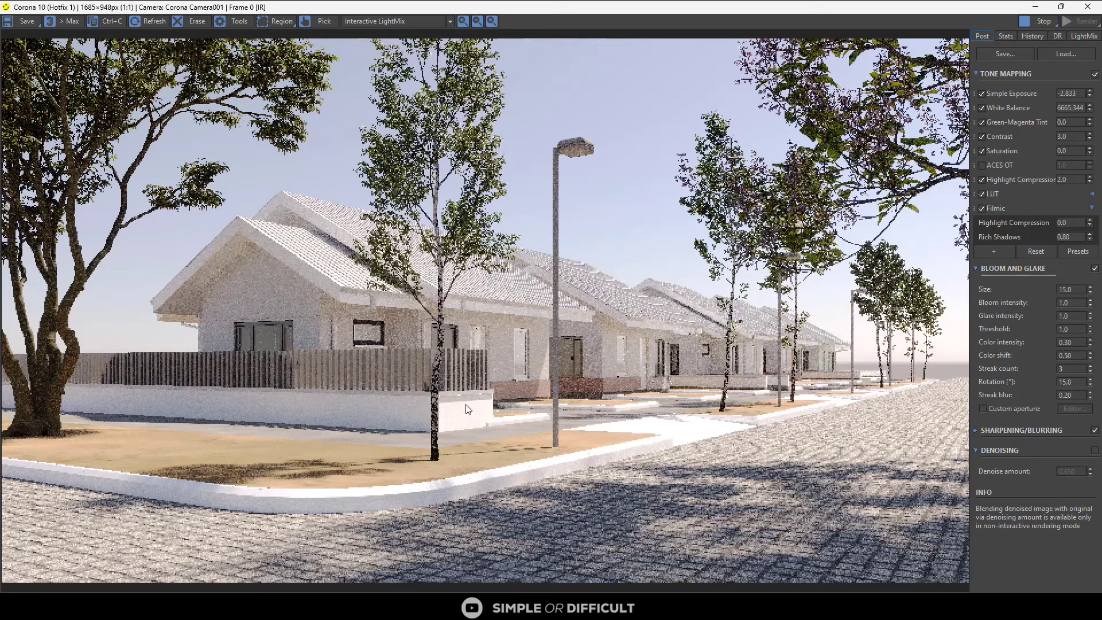
{"action": "scroll", "coordinate": [468, 409], "scroll_direction": "up", "scroll_amount": 1}
{"action": "scroll", "coordinate": [484, 263], "scroll_direction": "up", "scroll_amount": 2}
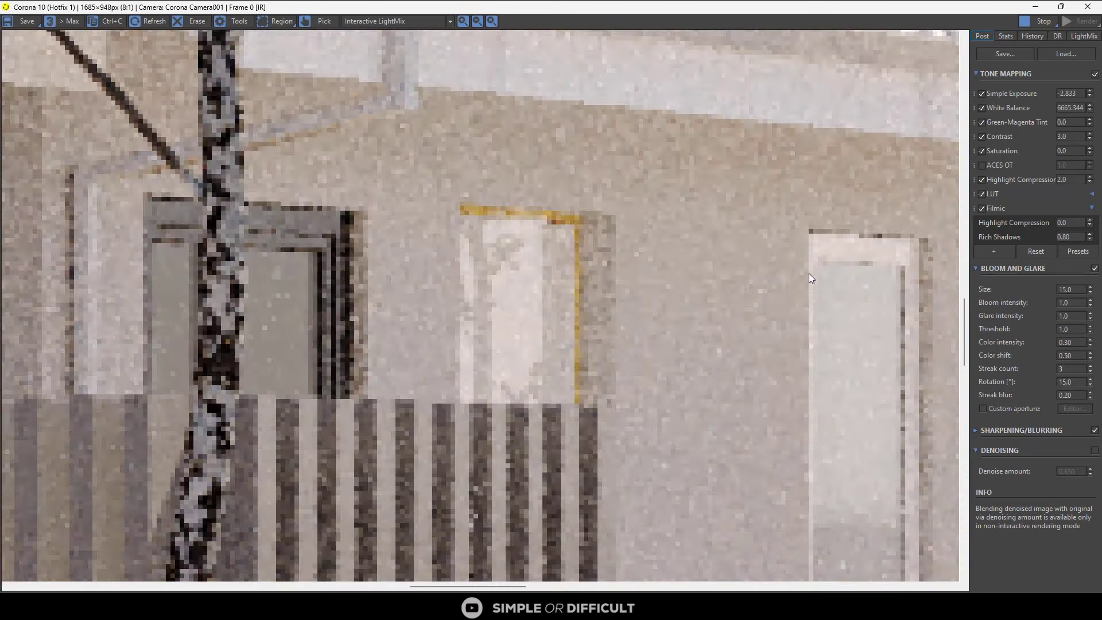
{"action": "scroll", "coordinate": [809, 275], "scroll_direction": "down", "scroll_amount": 2}
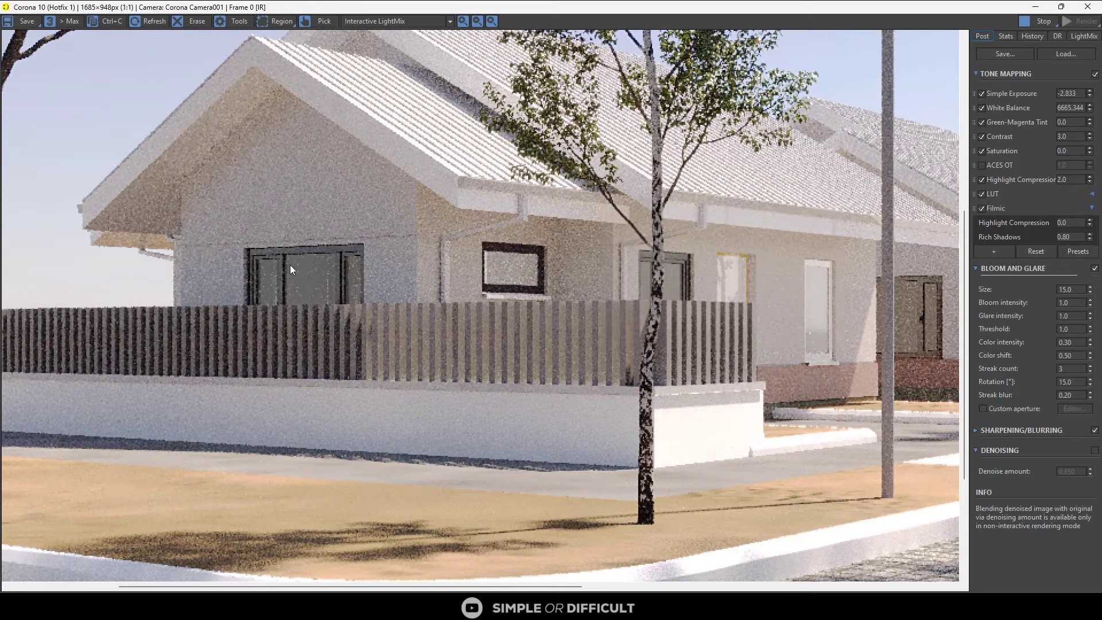
{"action": "scroll", "coordinate": [464, 302], "scroll_direction": "down", "scroll_amount": 1}
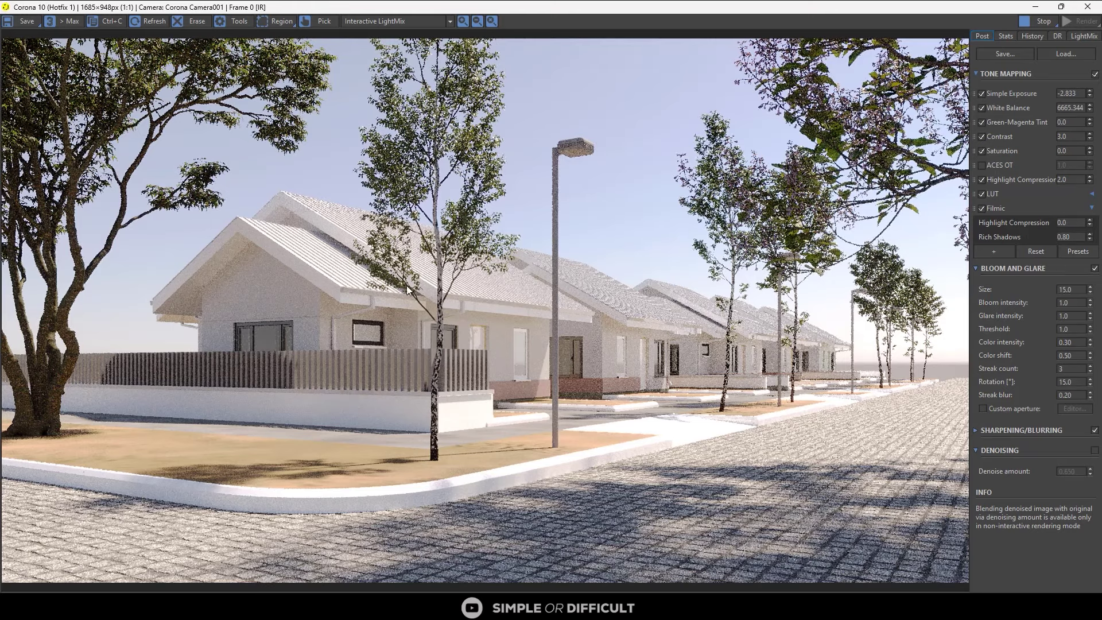
{"action": "scroll", "coordinate": [345, 272], "scroll_direction": "up", "scroll_amount": 1}
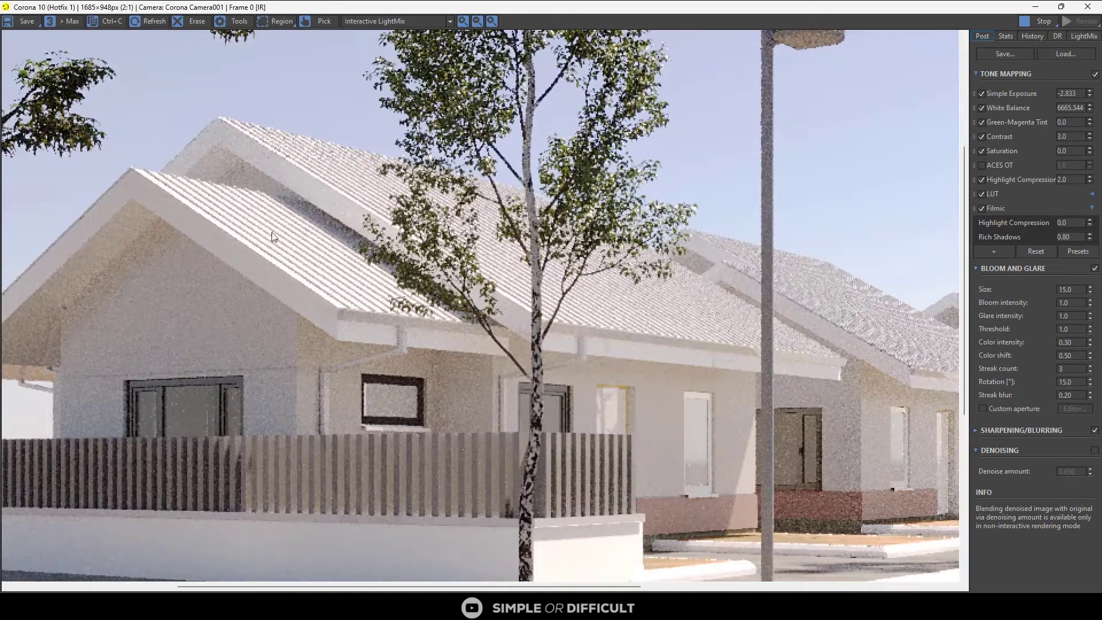
{"action": "scroll", "coordinate": [405, 326], "scroll_direction": "up", "scroll_amount": 1}
{"action": "scroll", "coordinate": [257, 421], "scroll_direction": "down", "scroll_amount": 1}
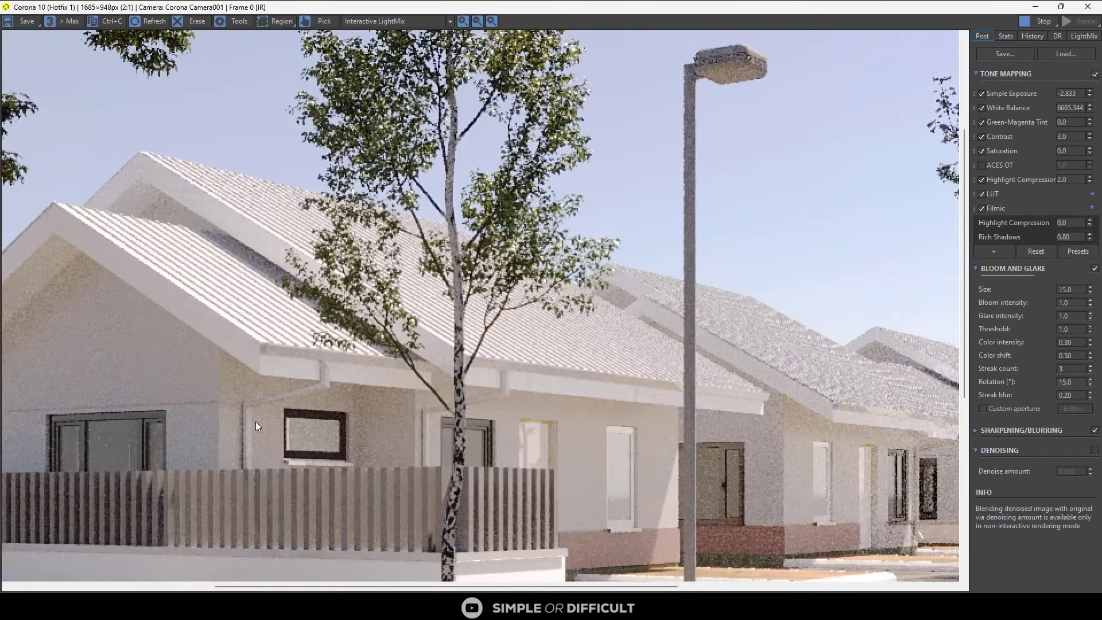
{"action": "scroll", "coordinate": [411, 480], "scroll_direction": "down", "scroll_amount": 1}
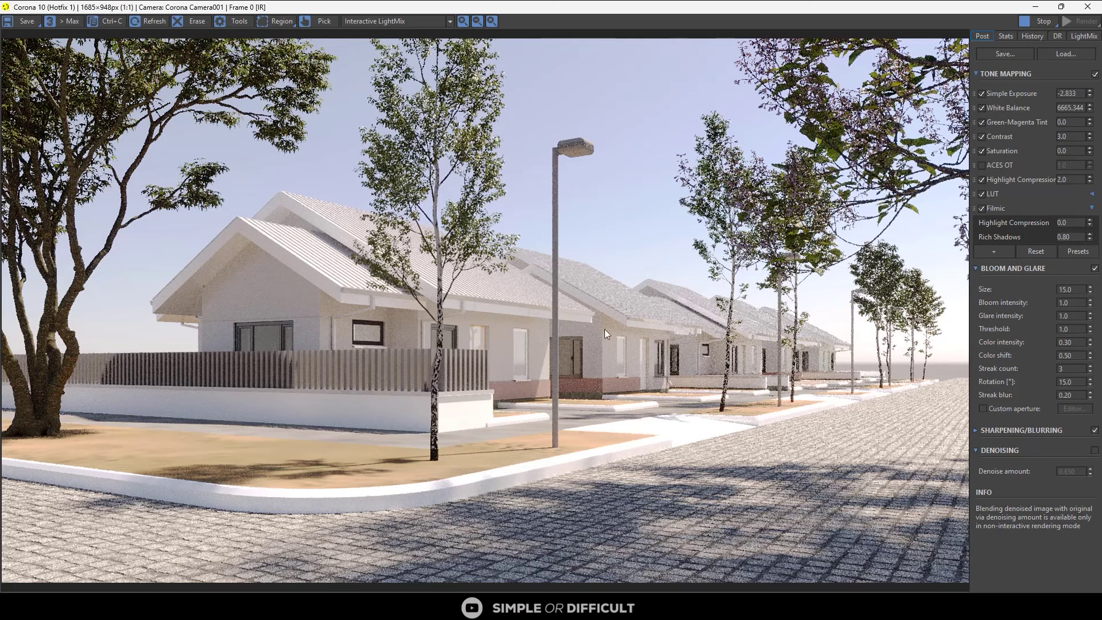
- Stop the interactive render and minimize its window to uncover the viewport
{"action": "left_click", "coordinate": [1042, 23]}
{"action": "left_click_drag", "start_coordinate": [927, 7], "coordinate": [668, 95]}
{"action": "left_click", "coordinate": [778, 95]}
- Open the Slate Material Editor and place its window beside the row house roofs
{"action": "scroll", "coordinate": [345, 393], "scroll_direction": "down", "scroll_amount": 4}
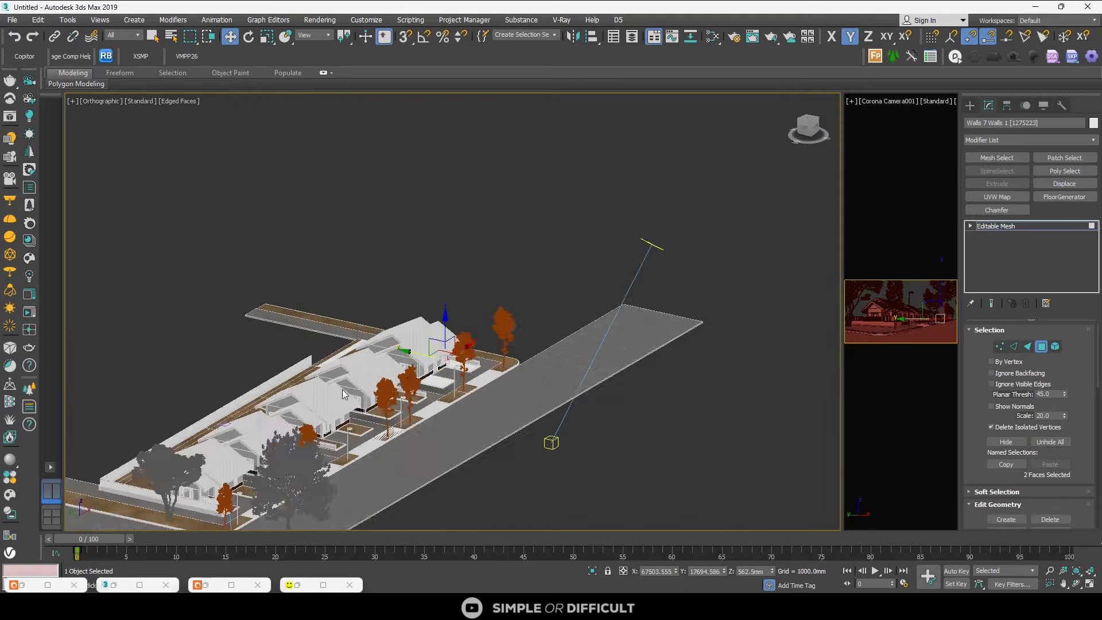
{"action": "scroll", "coordinate": [342, 398], "scroll_direction": "up", "scroll_amount": 6}
{"action": "middle_click_drag", "start_coordinate": [342, 397], "coordinate": [496, 270]}
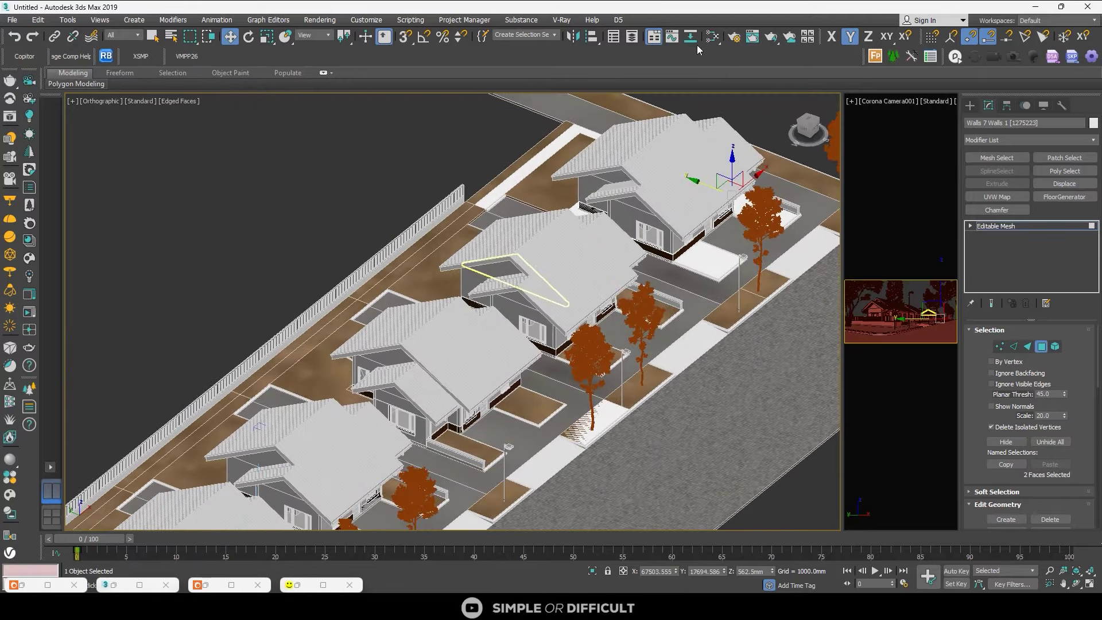
{"action": "left_click", "coordinate": [713, 37]}
{"action": "left_click_drag", "start_coordinate": [348, 154], "coordinate": [836, 146]}
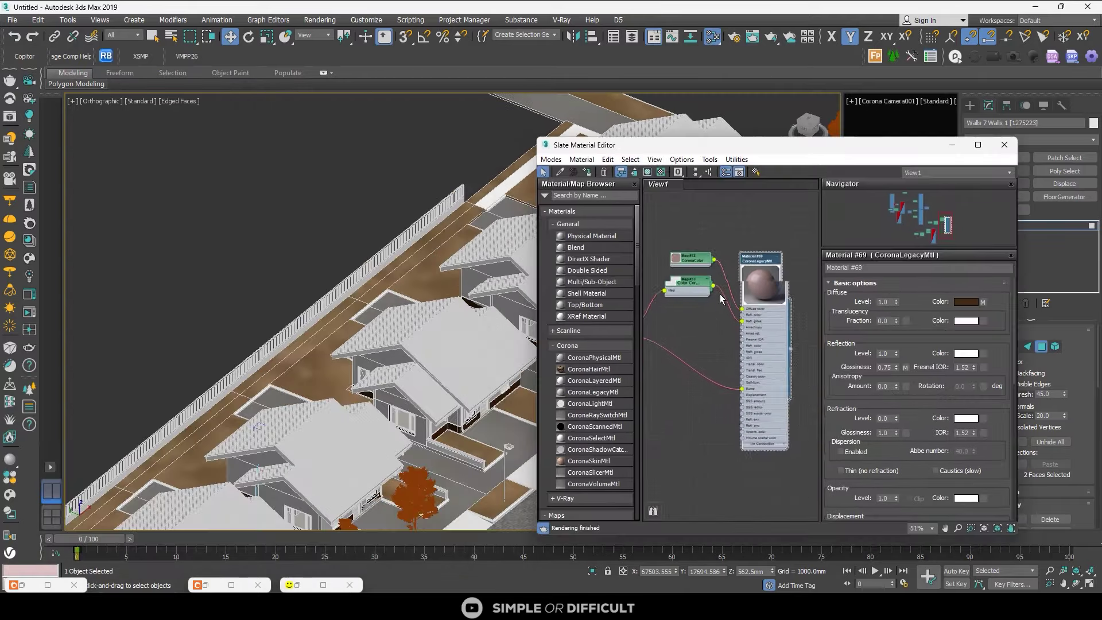
{"action": "middle_click_drag", "start_coordinate": [772, 380], "coordinate": [767, 148]}
{"action": "middle_click_drag", "start_coordinate": [720, 337], "coordinate": [698, 281]}
{"action": "scroll", "coordinate": [420, 361], "scroll_direction": "up", "scroll_amount": 4}
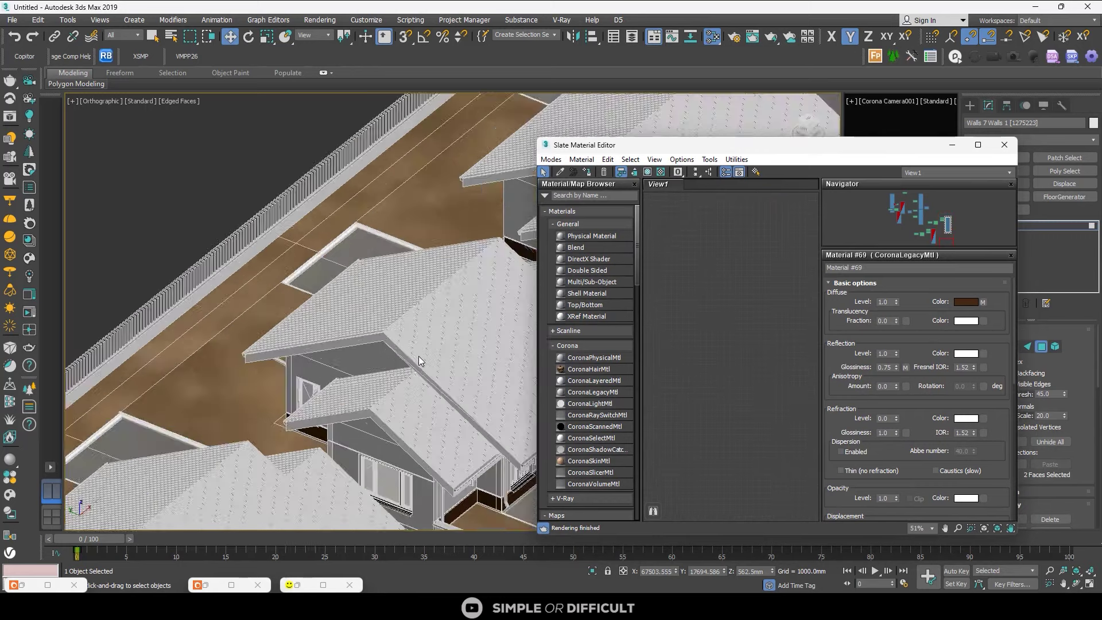
- Select one thin mullion strip on a house roof and extend the selection to all similar objects on every roof
{"action": "scroll", "coordinate": [419, 361], "scroll_direction": "up", "scroll_amount": 4}
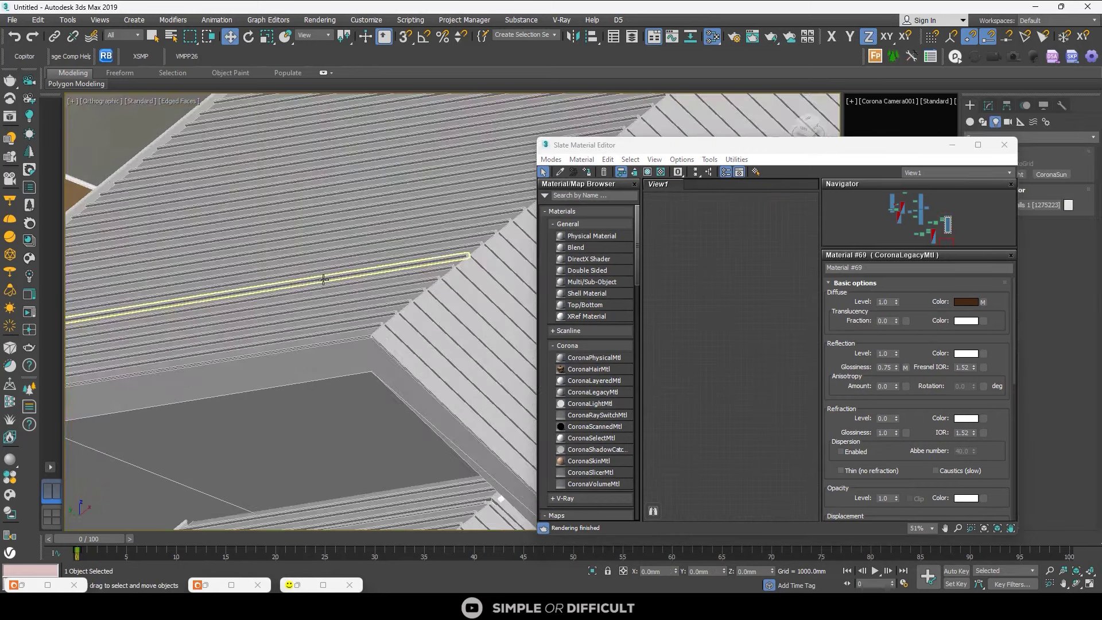
{"action": "left_click", "coordinate": [320, 275]}
{"action": "right_click", "coordinate": [320, 276]}
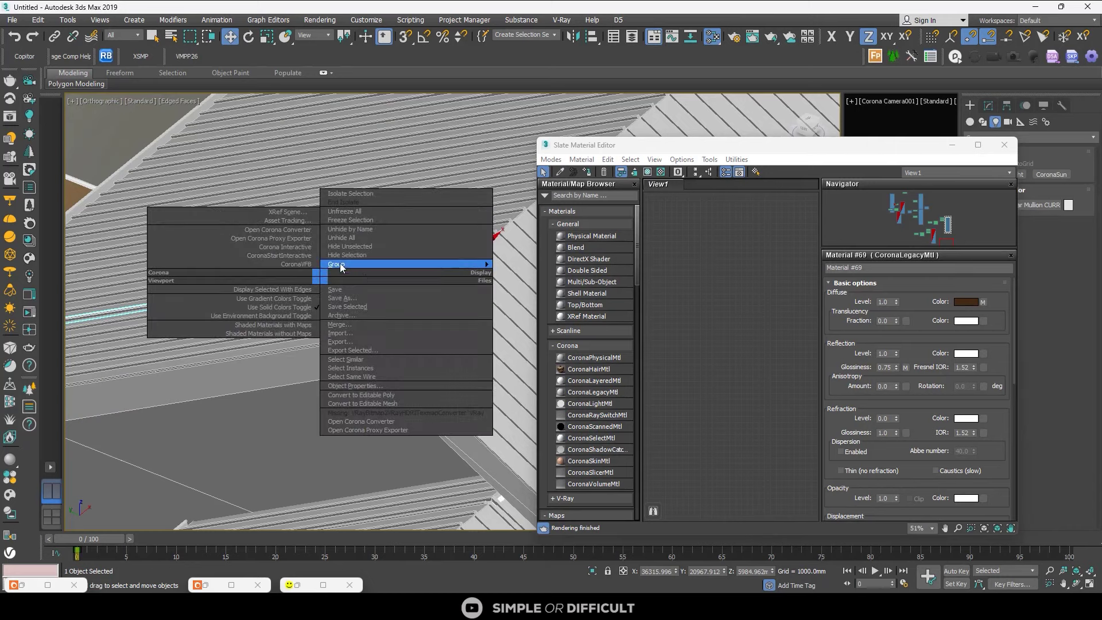
{"action": "left_click", "coordinate": [345, 359]}
{"action": "scroll", "coordinate": [379, 257], "scroll_direction": "down", "scroll_amount": 5}
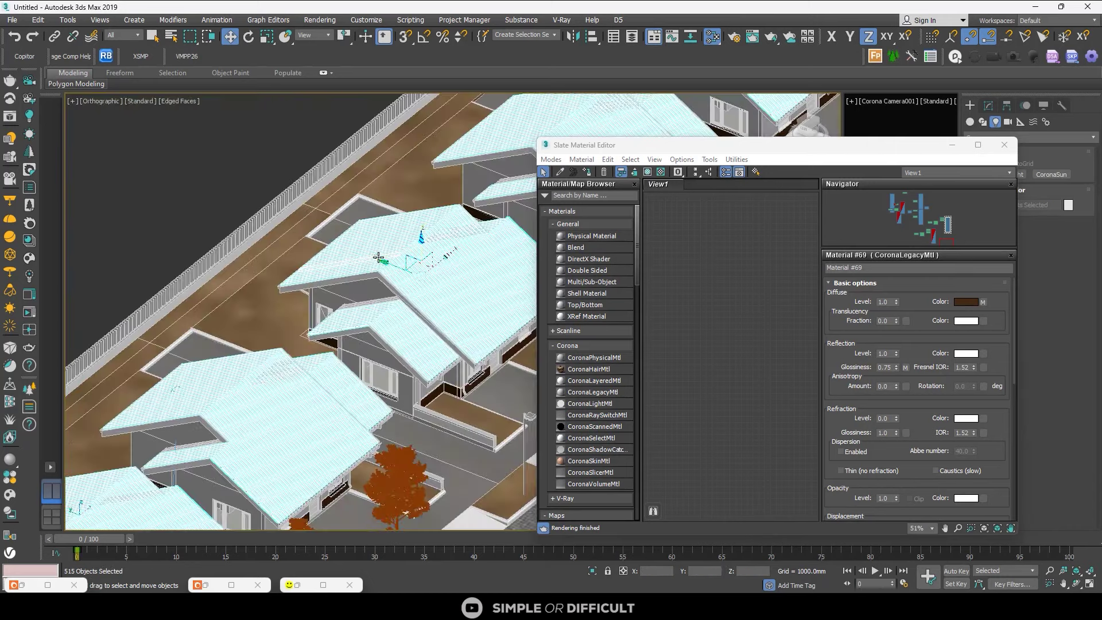
{"action": "scroll", "coordinate": [379, 257], "scroll_direction": "down", "scroll_amount": 6}
{"action": "scroll", "coordinate": [417, 187], "scroll_direction": "up", "scroll_amount": 10}
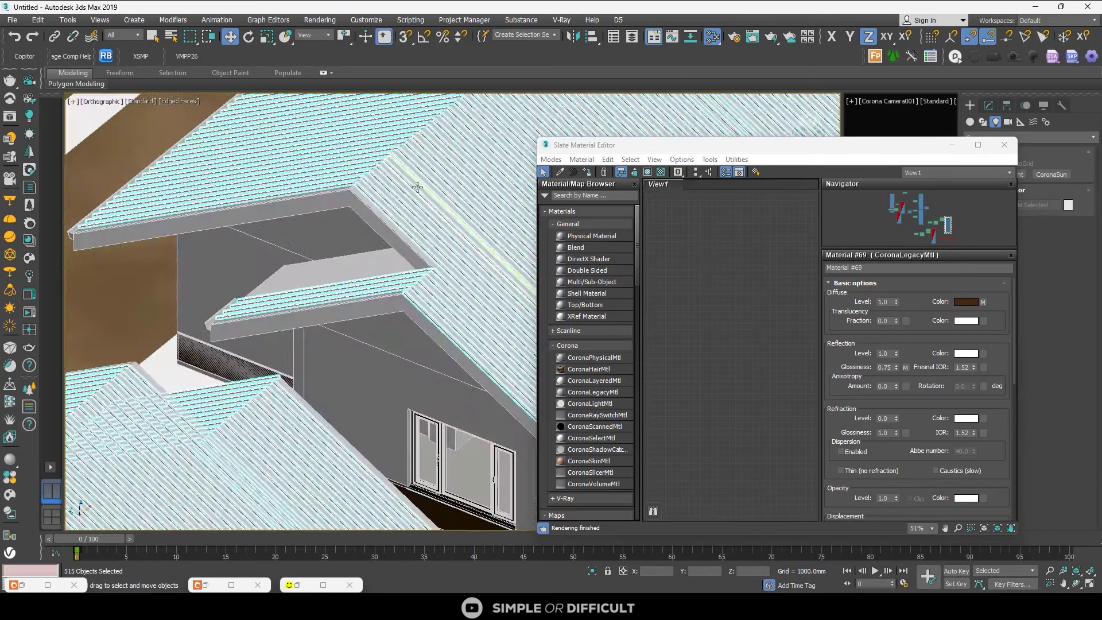
{"action": "scroll", "coordinate": [417, 187], "scroll_direction": "up", "scroll_amount": 5}
{"action": "scroll", "coordinate": [310, 219], "scroll_direction": "up", "scroll_amount": 4}
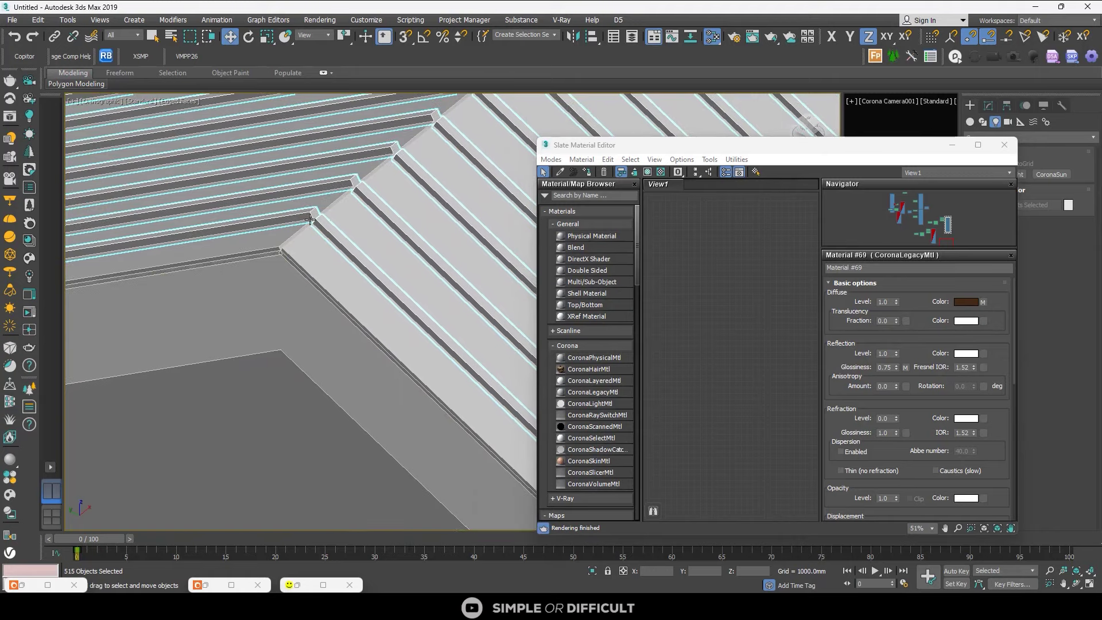
{"action": "scroll", "coordinate": [310, 219], "scroll_direction": "down", "scroll_amount": 8}
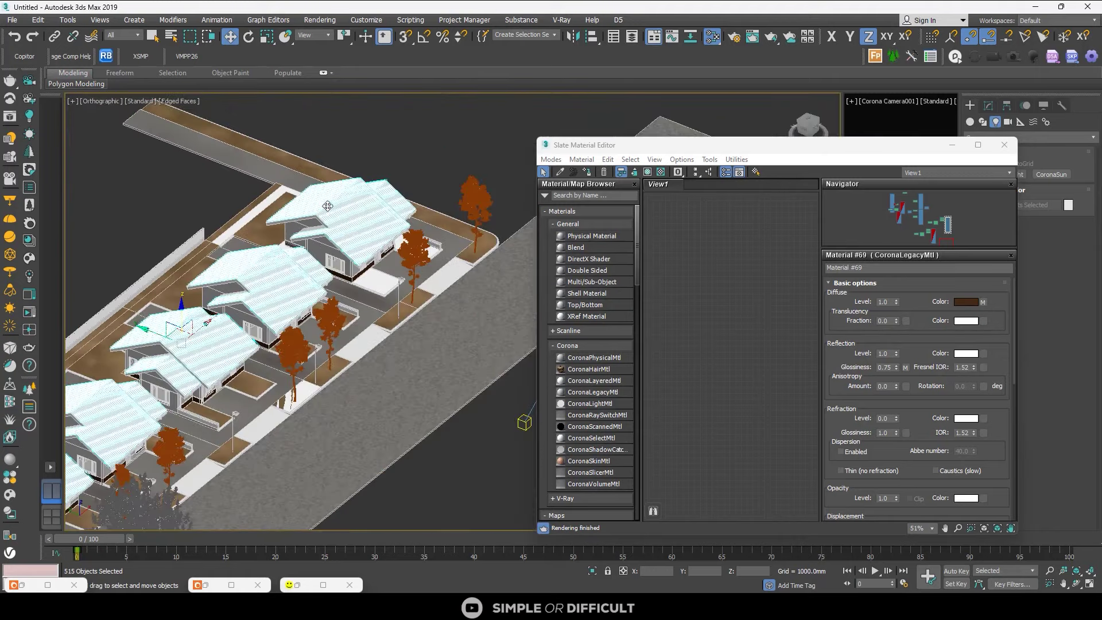
- Maximize the Slate Material Editor and open the Aluminium Black Anodized material's parameters in the node graph
{"action": "scroll", "coordinate": [711, 239], "scroll_direction": "down", "scroll_amount": 5}
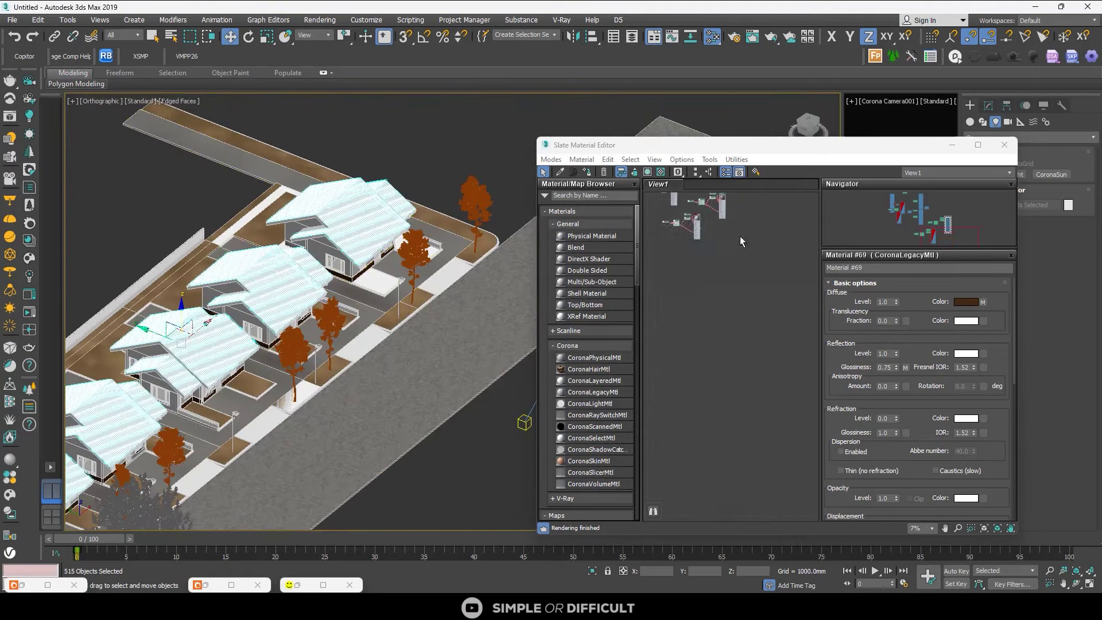
{"action": "left_click", "coordinate": [980, 144]}
{"action": "middle_click_drag", "start_coordinate": [361, 263], "coordinate": [617, 270]}
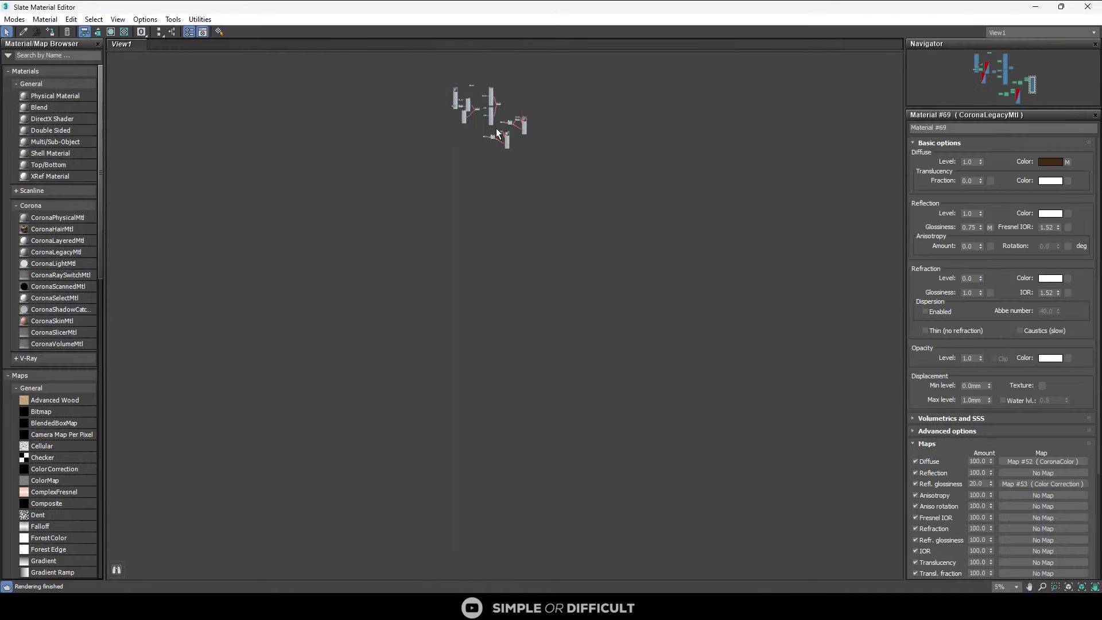
{"action": "scroll", "coordinate": [475, 140], "scroll_direction": "up", "scroll_amount": 5}
{"action": "scroll", "coordinate": [476, 140], "scroll_direction": "up", "scroll_amount": 1}
{"action": "middle_click_drag", "start_coordinate": [543, 238], "coordinate": [663, 361]}
{"action": "scroll", "coordinate": [473, 139], "scroll_direction": "up", "scroll_amount": 2}
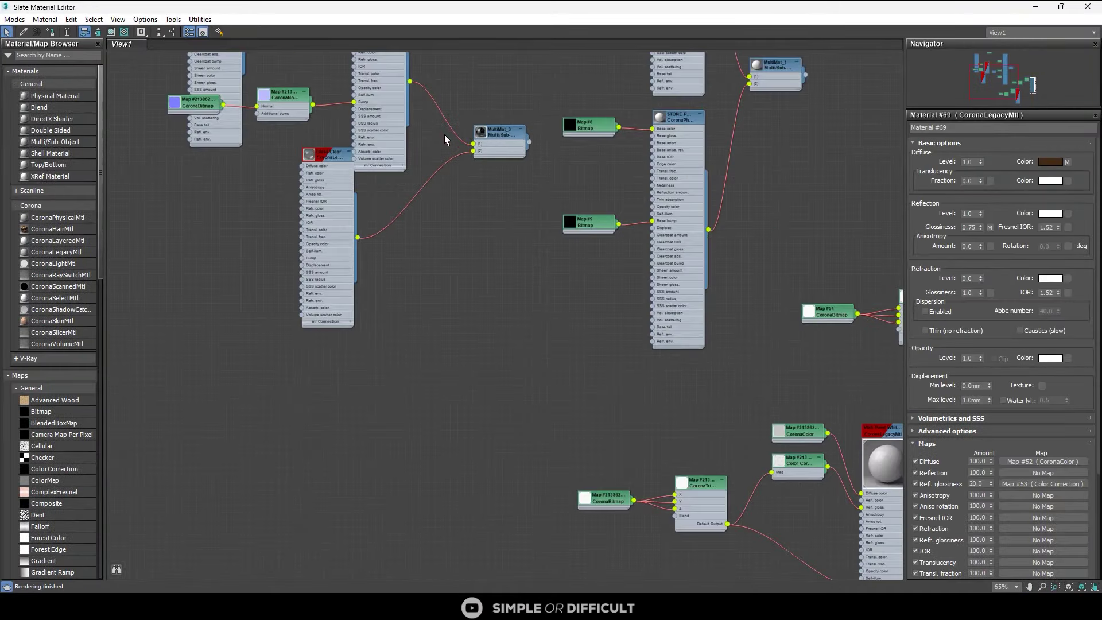
{"action": "middle_click_drag", "start_coordinate": [363, 132], "coordinate": [462, 318]}
{"action": "double_click", "coordinate": [473, 183]}
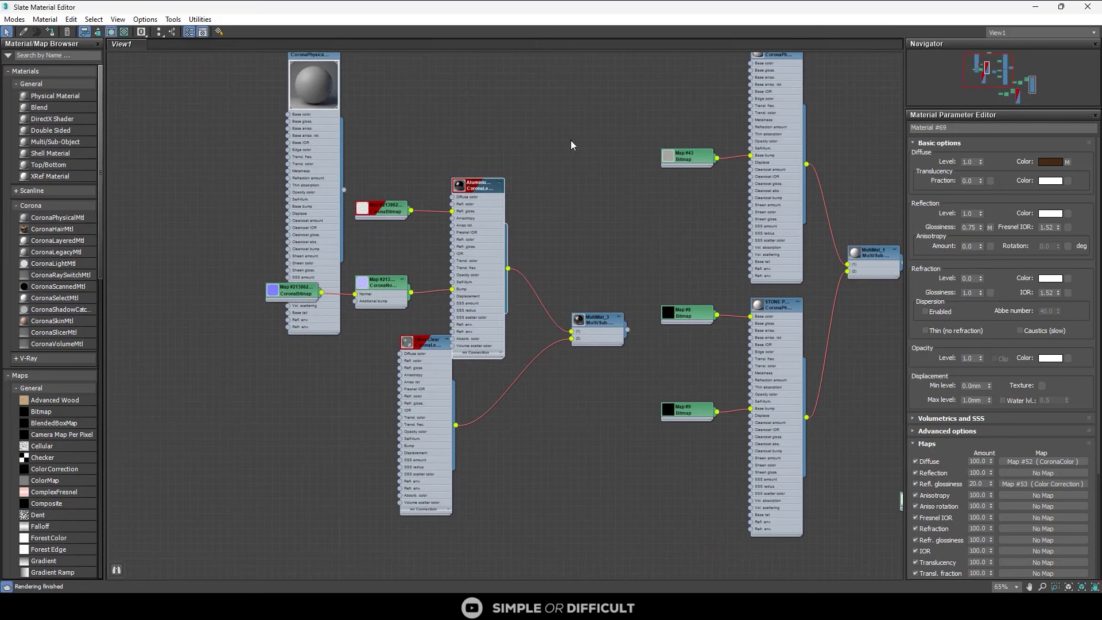
- Separate the Aluminium Black Anodized material from the overlapping nodes and duplicate it with its maps beyond the grey CoronaPhysicalMtl node
{"action": "left_click_drag", "start_coordinate": [461, 215], "coordinate": [550, 134]}
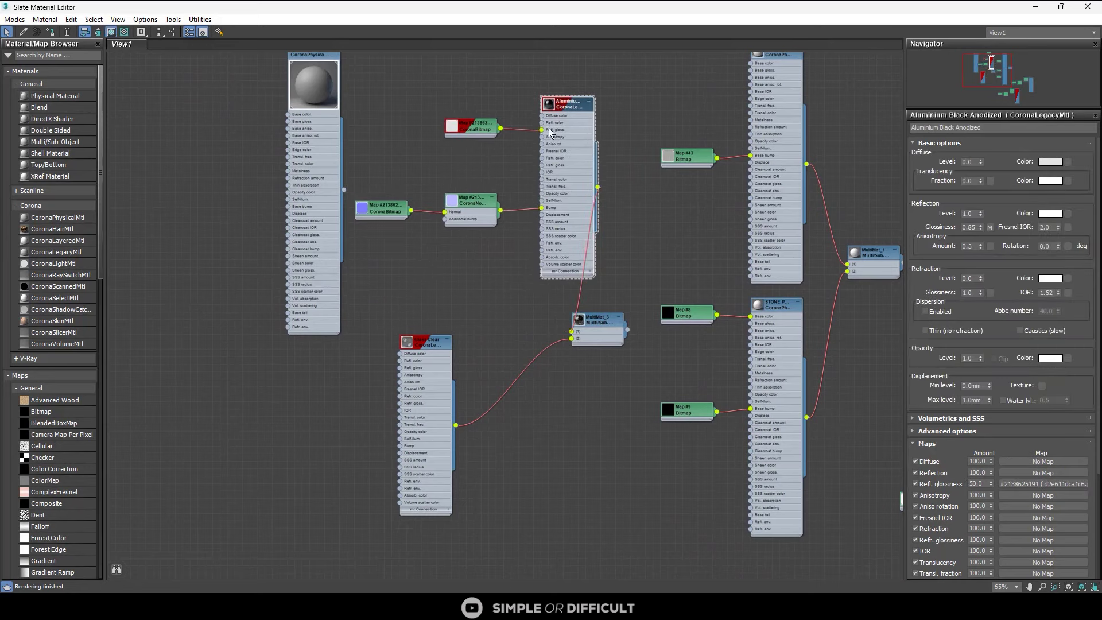
{"action": "left_click_drag", "start_coordinate": [561, 84], "coordinate": [496, 181]}
{"action": "left_click_drag", "start_coordinate": [377, 258], "coordinate": [376, 260]}
{"action": "scroll", "coordinate": [412, 255], "scroll_direction": "down", "scroll_amount": 1}
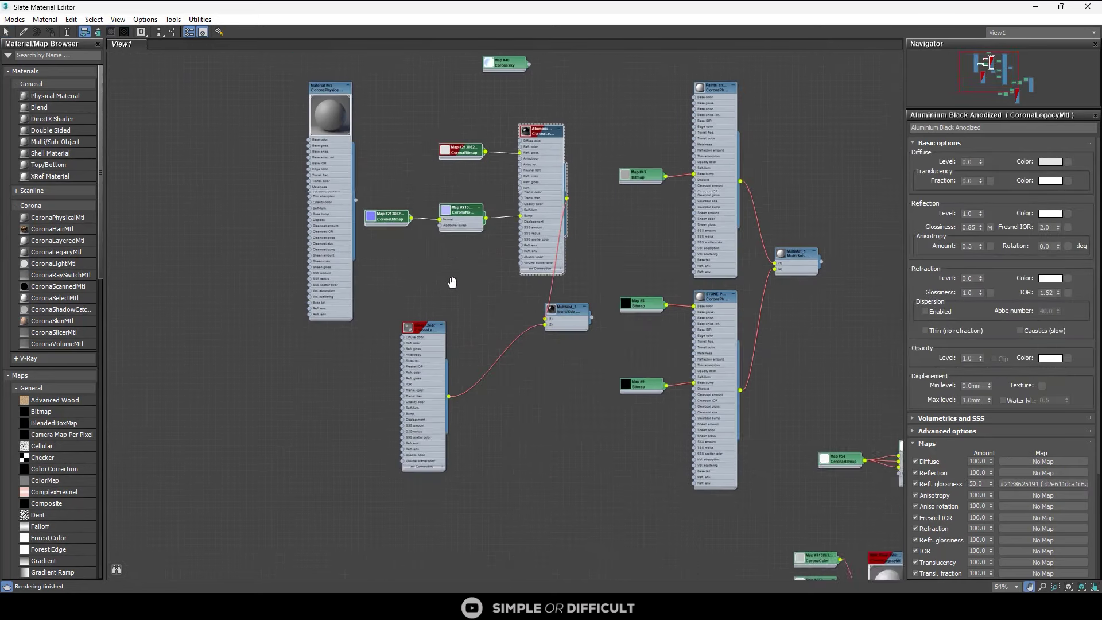
{"action": "middle_click_drag", "start_coordinate": [450, 283], "coordinate": [455, 398]}
{"action": "left_click_drag", "start_coordinate": [542, 245], "coordinate": [246, 245], "text": "shift"}
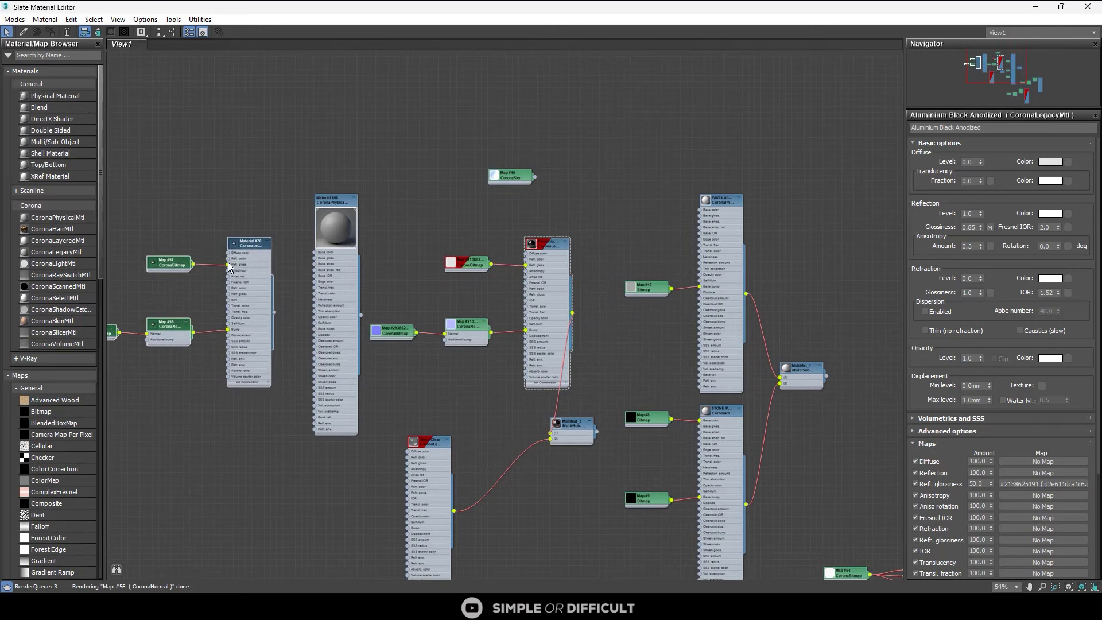
- Assign the duplicated black aluminium material to the selected roof mullions and restore the material editor to a smaller window
{"action": "scroll", "coordinate": [252, 246], "scroll_direction": "up", "scroll_amount": 2}
{"action": "middle_click_drag", "start_coordinate": [252, 246], "coordinate": [406, 271]}
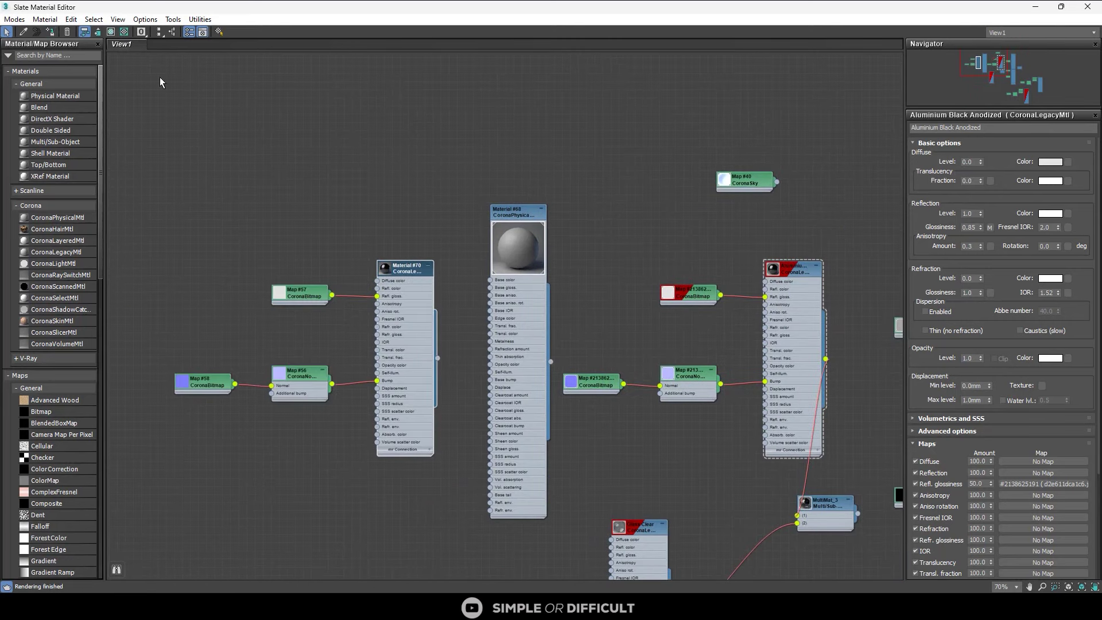
{"action": "left_click", "coordinate": [438, 173]}
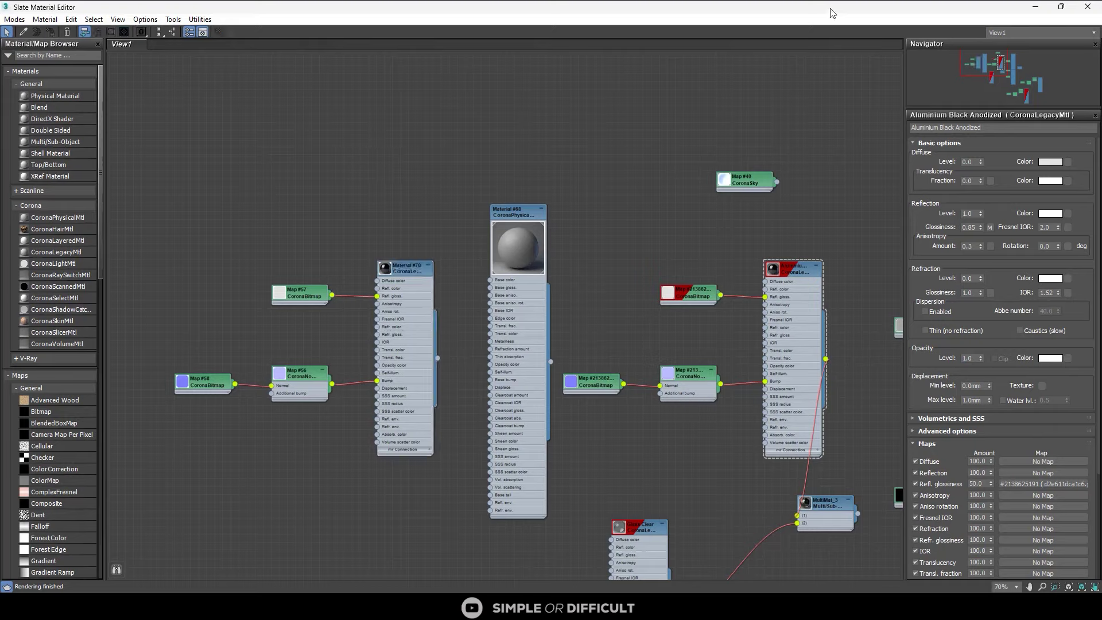
{"action": "left_click_drag", "start_coordinate": [833, 12], "coordinate": [833, 122]}
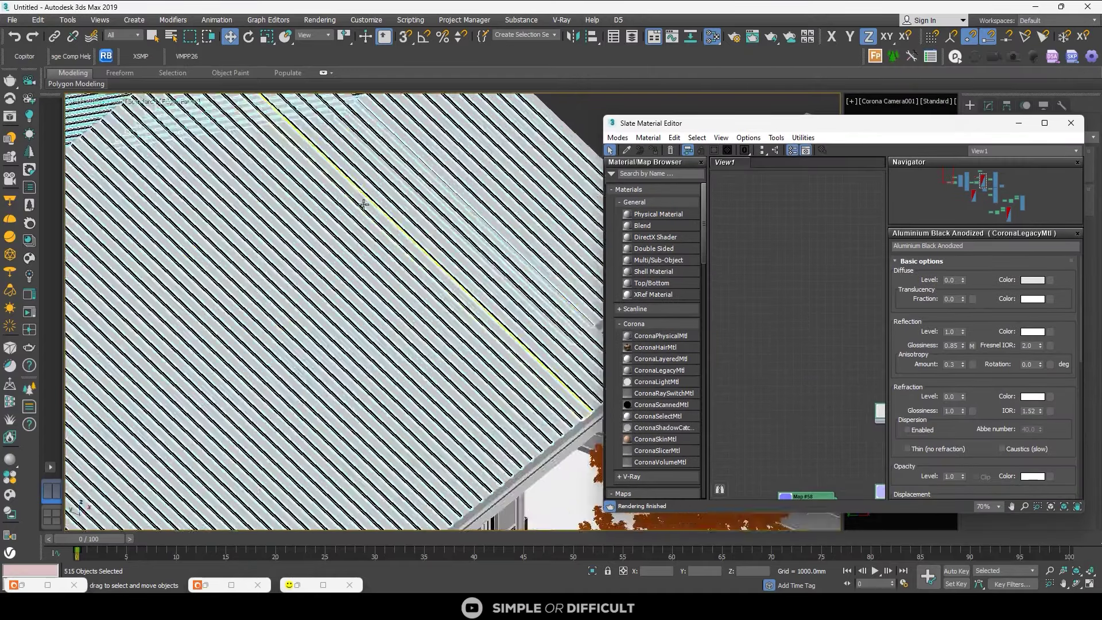
- Select one flat roof panel strip between the mullions and extend the selection to all similar objects on the row houses
{"action": "scroll", "coordinate": [334, 204], "scroll_direction": "up", "scroll_amount": 3}
{"action": "left_click", "coordinate": [323, 197]}
{"action": "scroll", "coordinate": [323, 198], "scroll_direction": "down", "scroll_amount": 5}
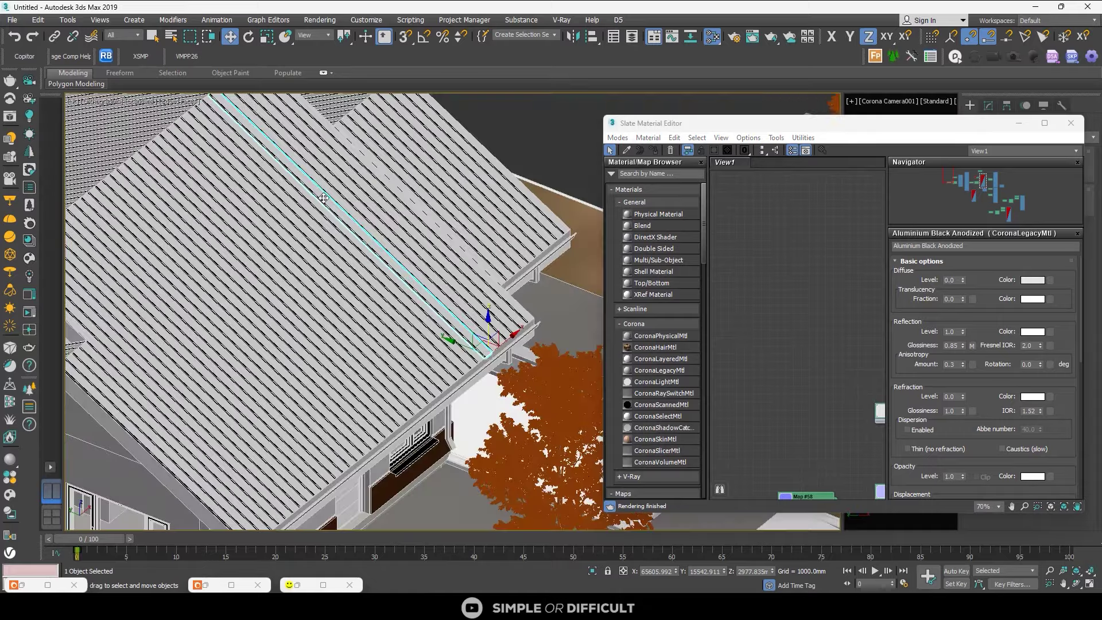
{"action": "scroll", "coordinate": [323, 197], "scroll_direction": "up", "scroll_amount": 5}
{"action": "right_click", "coordinate": [323, 195]}
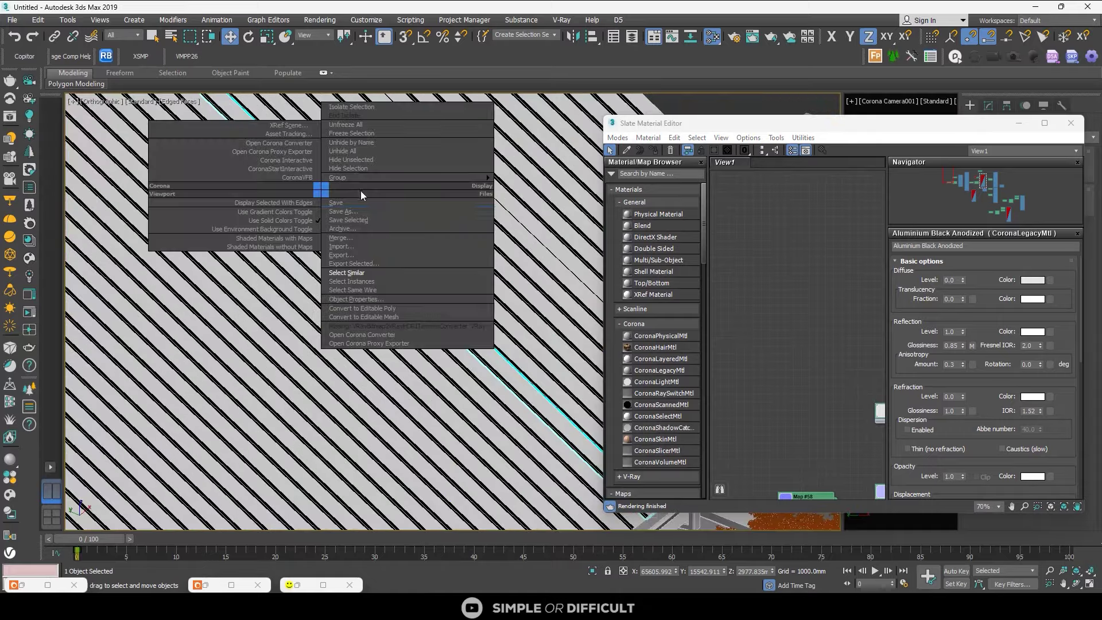
{"action": "left_click", "coordinate": [368, 274]}
{"action": "scroll", "coordinate": [355, 221], "scroll_direction": "down", "scroll_amount": 5}
{"action": "scroll", "coordinate": [354, 221], "scroll_direction": "down", "scroll_amount": 3}
{"action": "scroll", "coordinate": [779, 315], "scroll_direction": "down", "scroll_amount": 4}
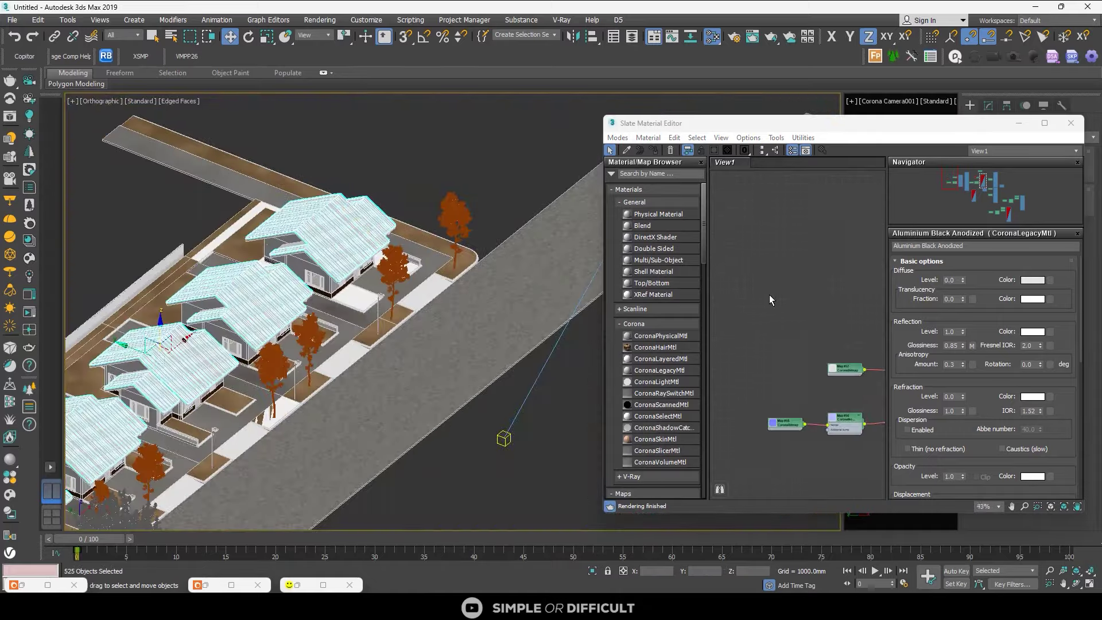
- Assign the duplicated black aluminium material to the selected roof panels and check the roofs in the viewport
{"action": "left_click", "coordinate": [780, 315]}
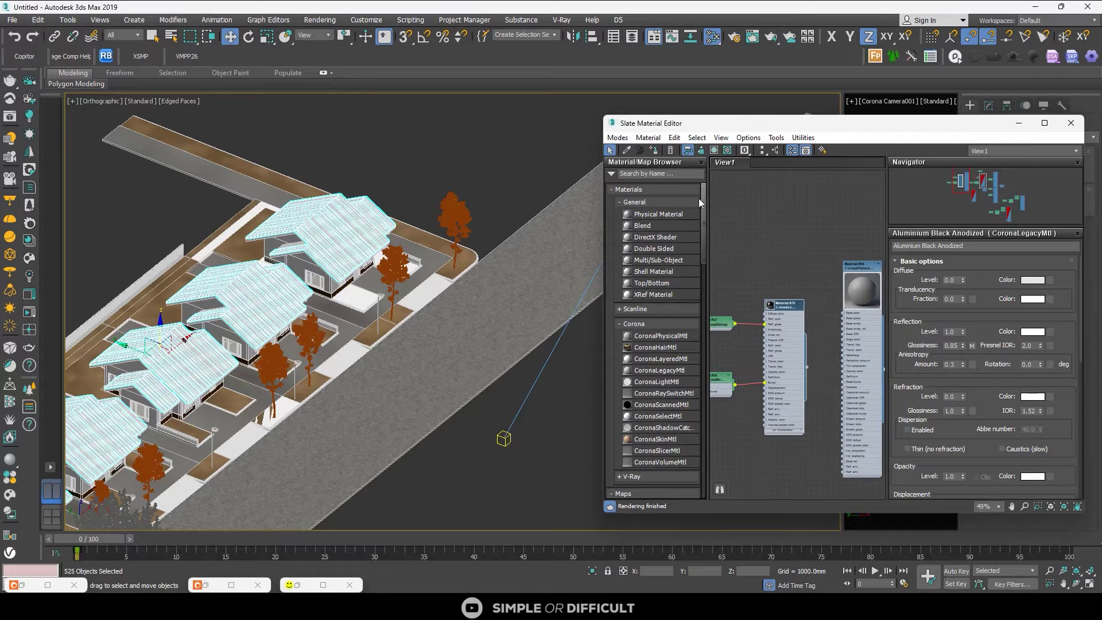
{"action": "left_click", "coordinate": [655, 150]}
{"action": "scroll", "coordinate": [261, 264], "scroll_direction": "up", "scroll_amount": 6}
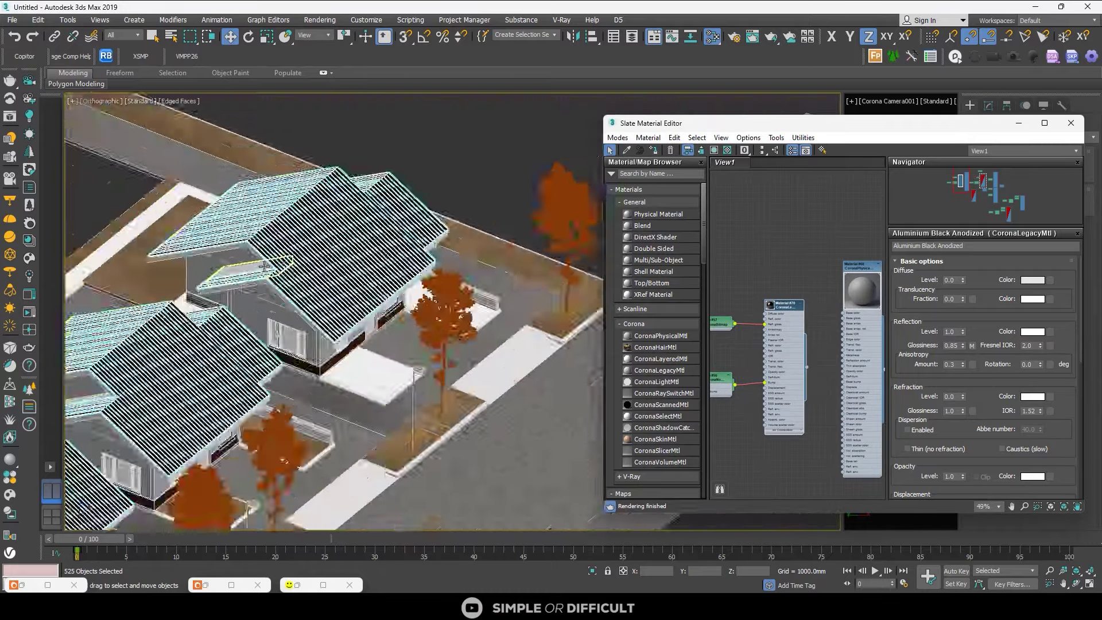
{"action": "scroll", "coordinate": [264, 266], "scroll_direction": "down", "scroll_amount": 5}
{"action": "scroll", "coordinate": [293, 282], "scroll_direction": "up", "scroll_amount": 8}
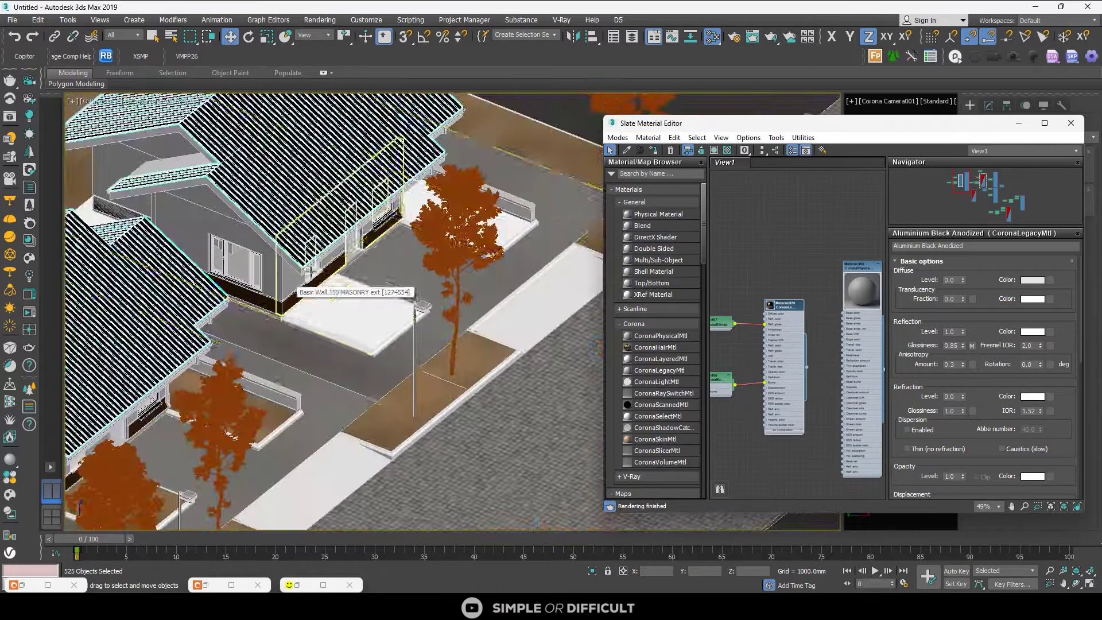
- Set the duplicated black aluminium material's reflection glossiness to 0.6 and minimise the material editor
{"action": "scroll", "coordinate": [791, 299], "scroll_direction": "down", "scroll_amount": 3}
{"action": "scroll", "coordinate": [788, 301], "scroll_direction": "up", "scroll_amount": 3}
{"action": "double_click", "coordinate": [783, 305]}
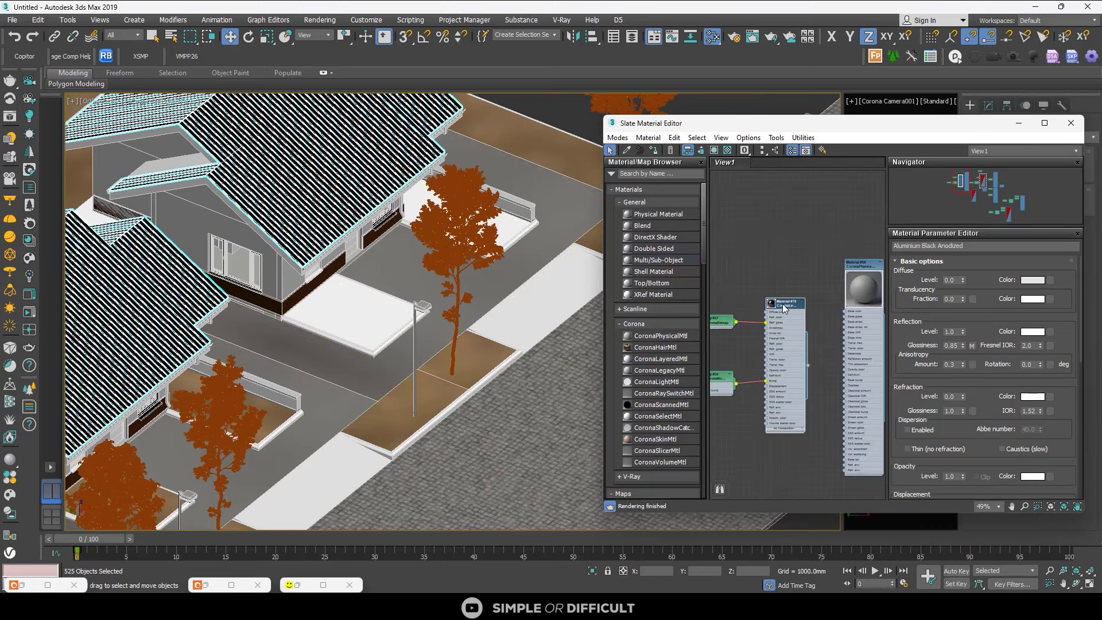
{"action": "left_click_drag", "start_coordinate": [784, 123], "coordinate": [456, 86]}
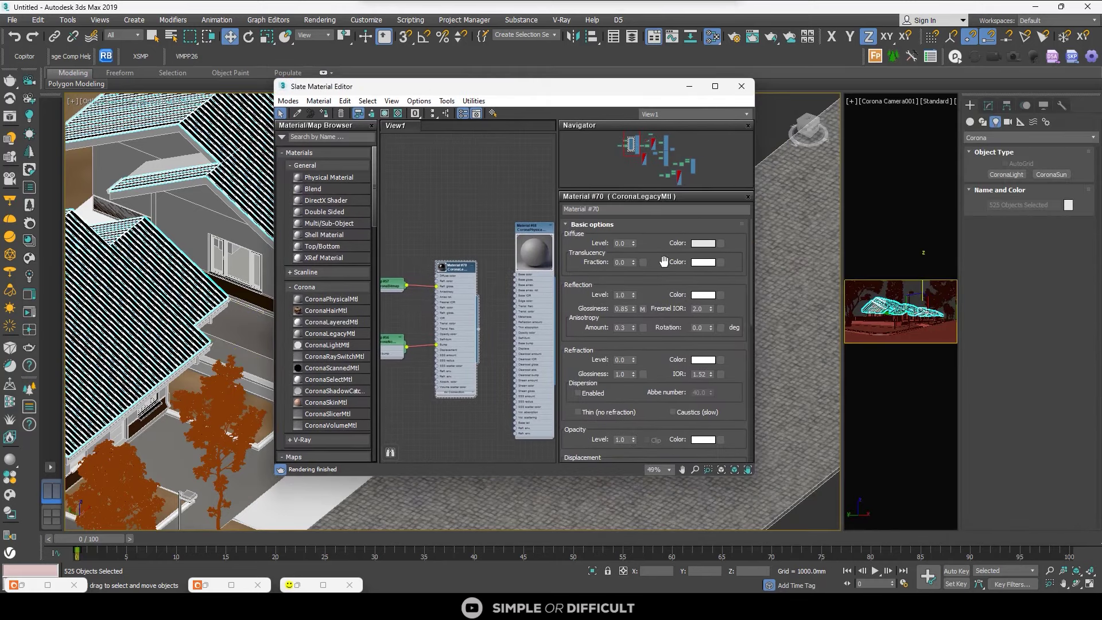
{"action": "double_click", "coordinate": [629, 311]}
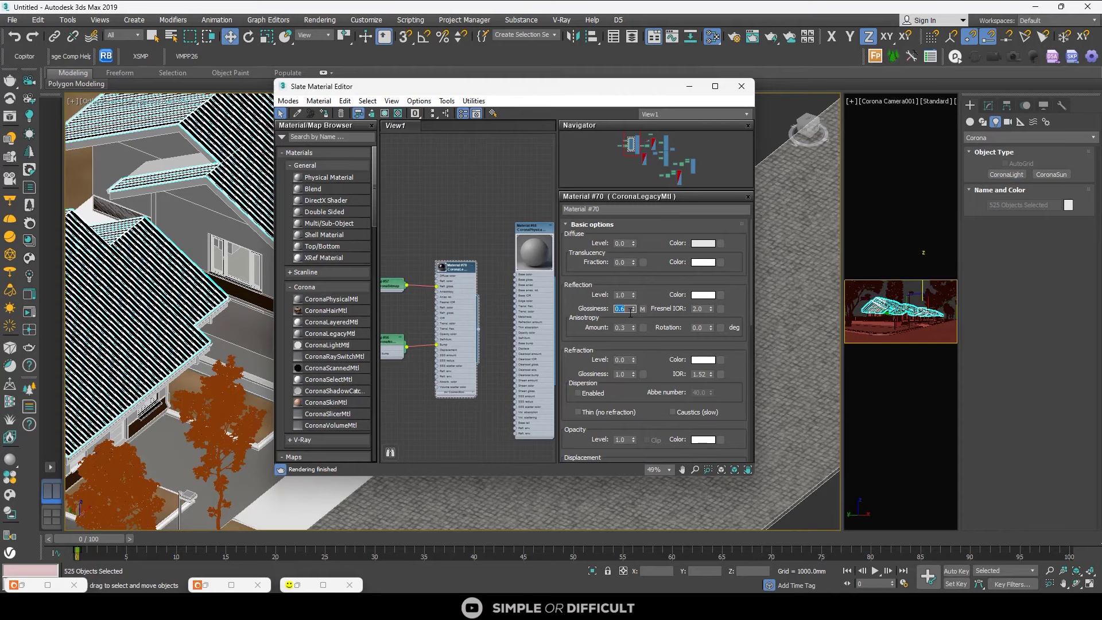
{"action": "left_click", "coordinate": [690, 86]}
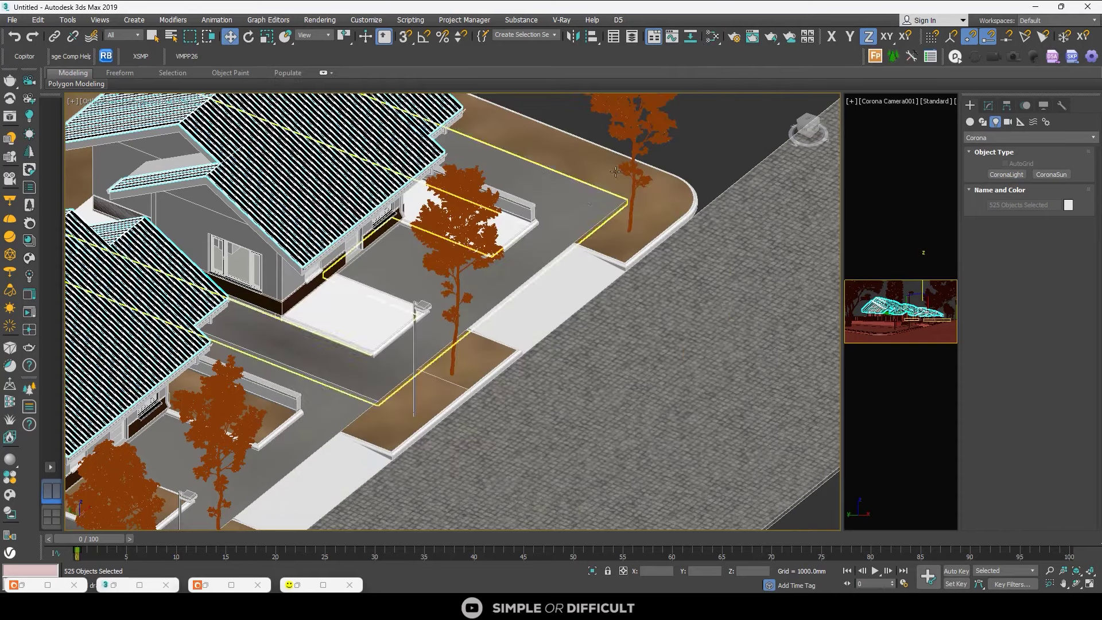
- Restart the interactive render in the frame buffer and examine the black roofs and eaves of the row houses up close
{"action": "left_click", "coordinate": [323, 585]}
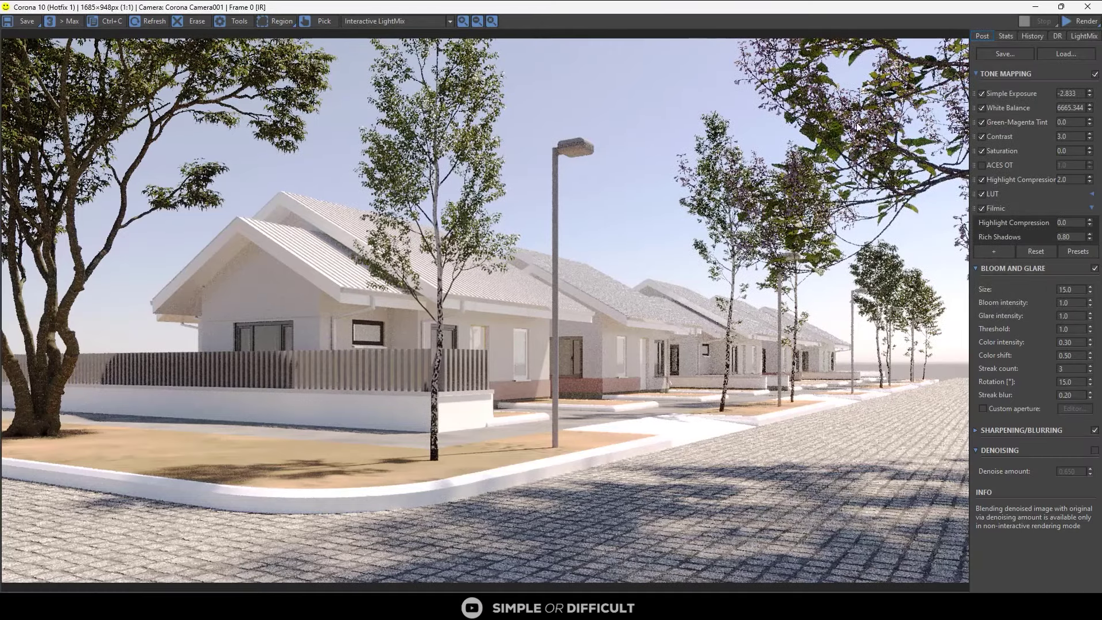
{"action": "left_click", "coordinate": [1087, 21]}
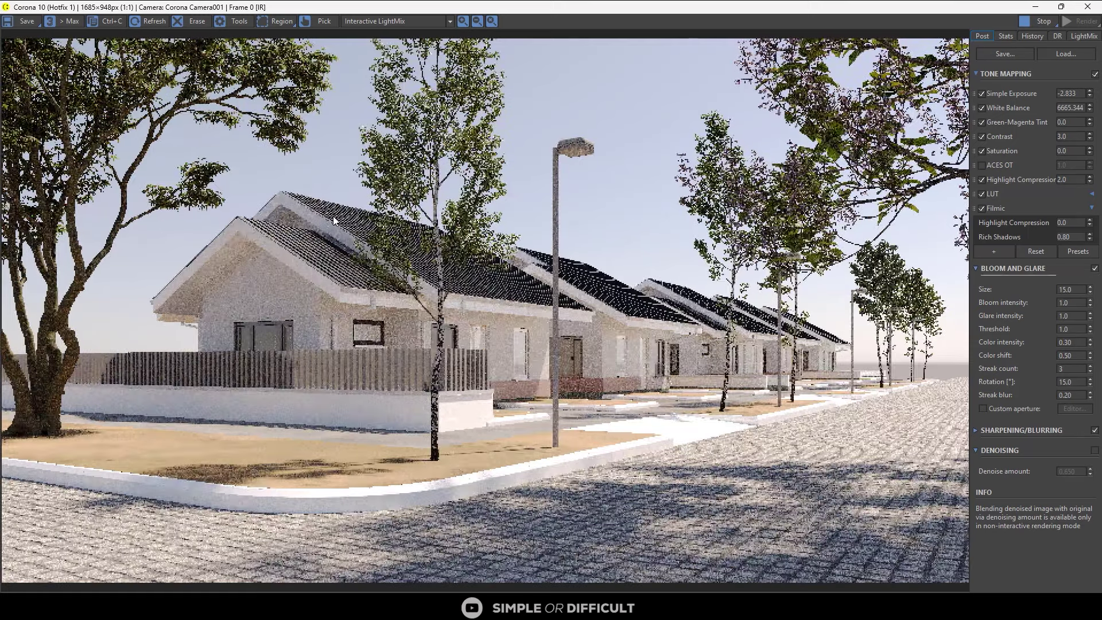
{"action": "scroll", "coordinate": [336, 221], "scroll_direction": "up", "scroll_amount": 3}
{"action": "scroll", "coordinate": [299, 350], "scroll_direction": "down", "scroll_amount": 3}
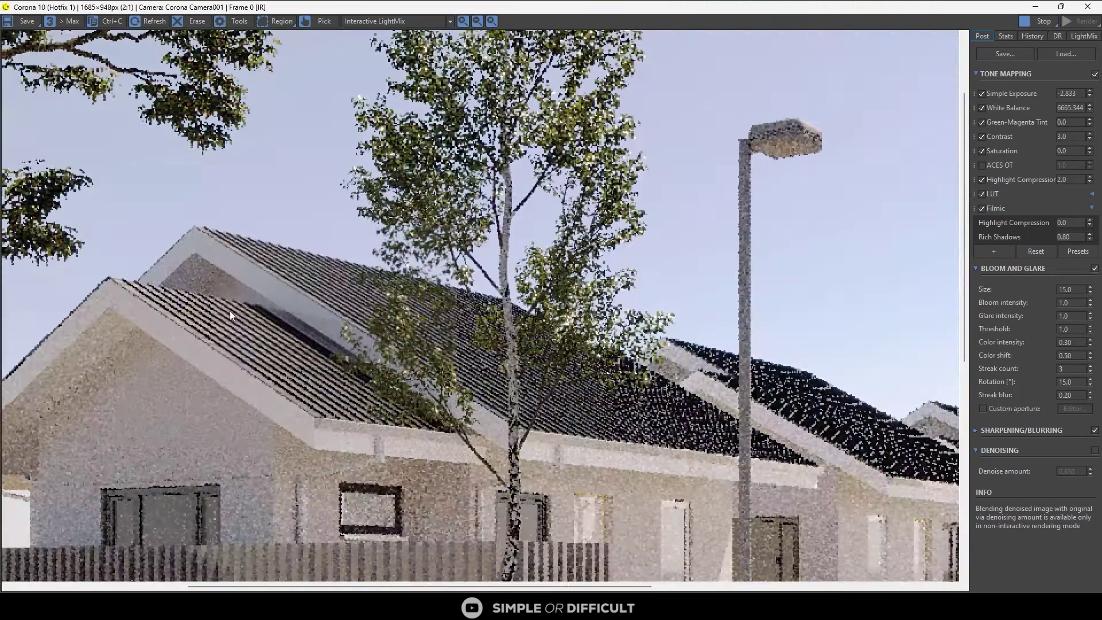
{"action": "scroll", "coordinate": [333, 422], "scroll_direction": "up", "scroll_amount": 2}
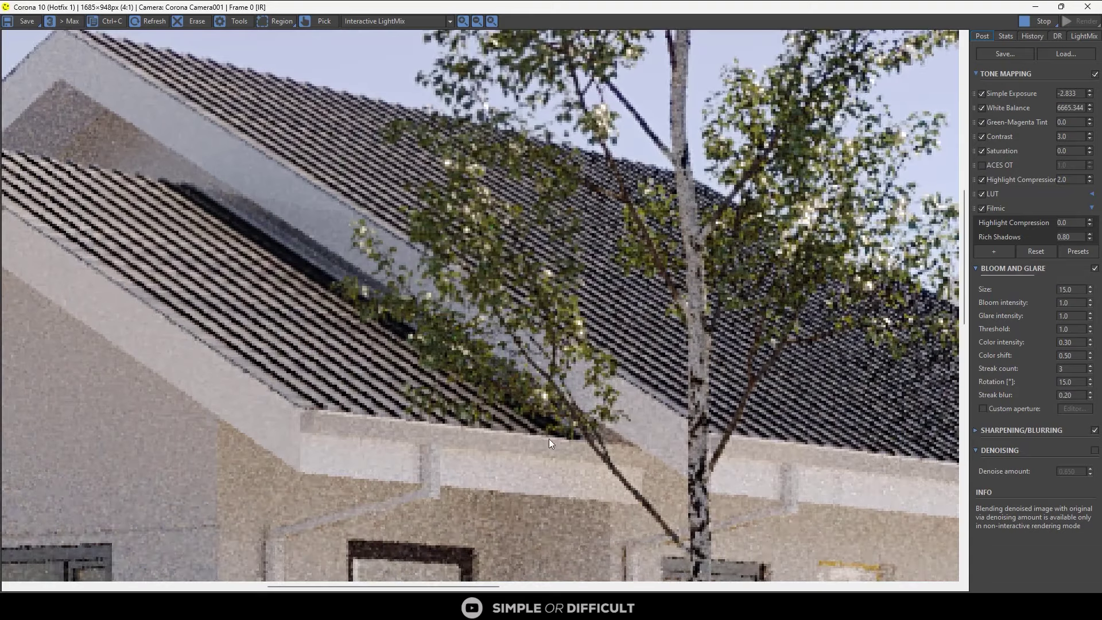
{"action": "scroll", "coordinate": [545, 439], "scroll_direction": "down", "scroll_amount": 1}
{"action": "scroll", "coordinate": [425, 477], "scroll_direction": "down", "scroll_amount": 1}
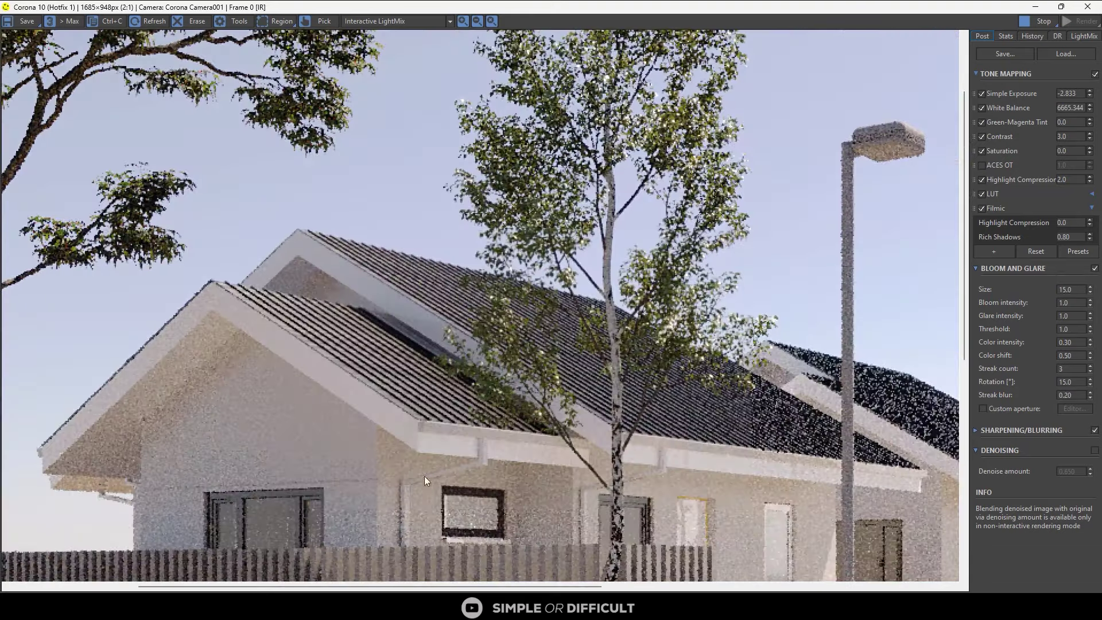
{"action": "scroll", "coordinate": [435, 347], "scroll_direction": "up", "scroll_amount": 1}
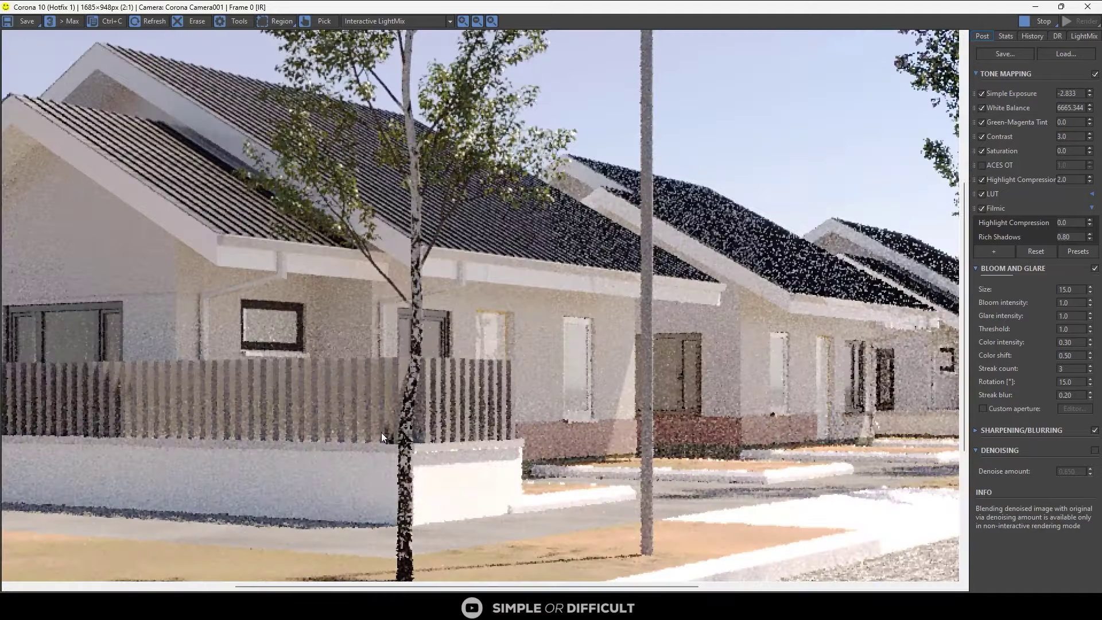
{"action": "scroll", "coordinate": [345, 439], "scroll_direction": "down", "scroll_amount": 1}
- Shrink the render window beside the viewport, select one roof gutter and extend the selection to all similar gutters
{"action": "double_click", "coordinate": [979, 4]}
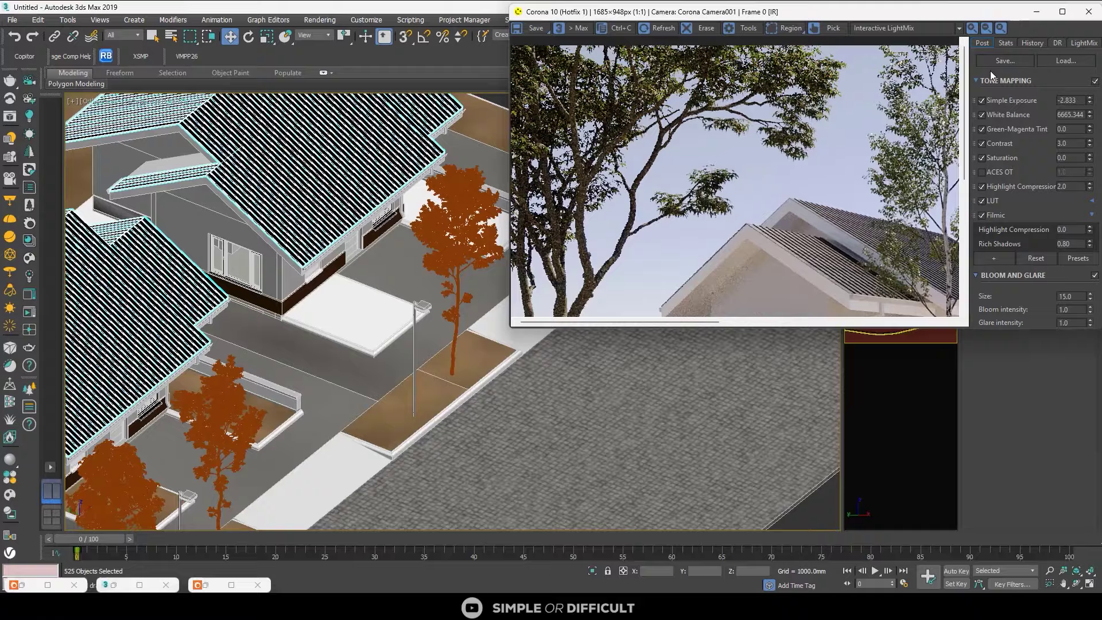
{"action": "scroll", "coordinate": [247, 190], "scroll_direction": "up", "scroll_amount": 6}
{"action": "scroll", "coordinate": [226, 217], "scroll_direction": "down", "scroll_amount": 3}
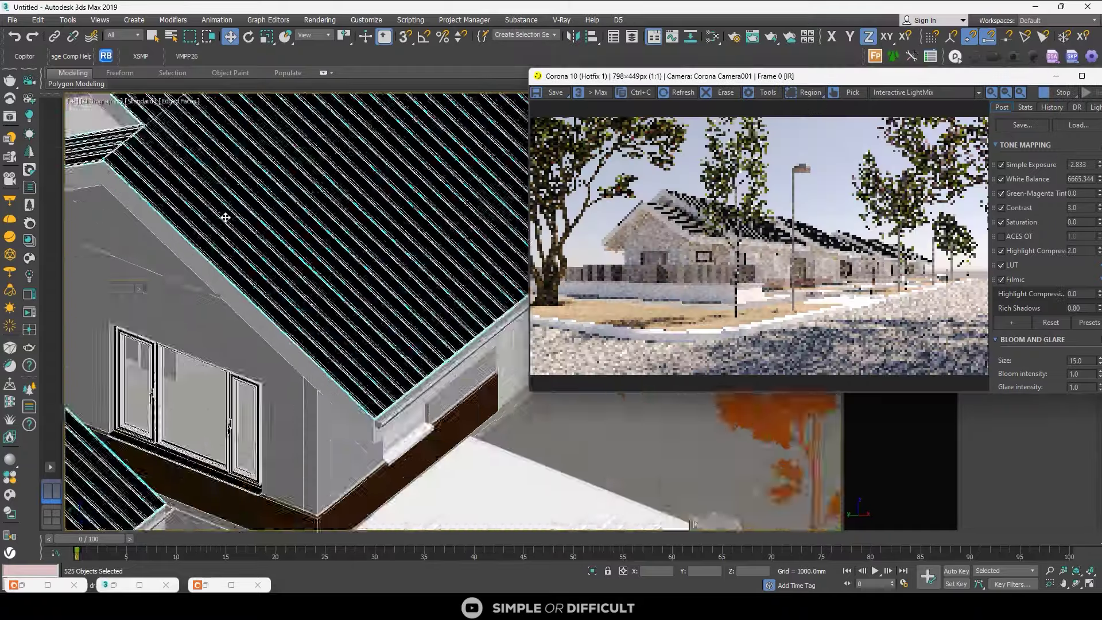
{"action": "scroll", "coordinate": [302, 309], "scroll_direction": "up", "scroll_amount": 4}
{"action": "left_click", "coordinate": [302, 309]}
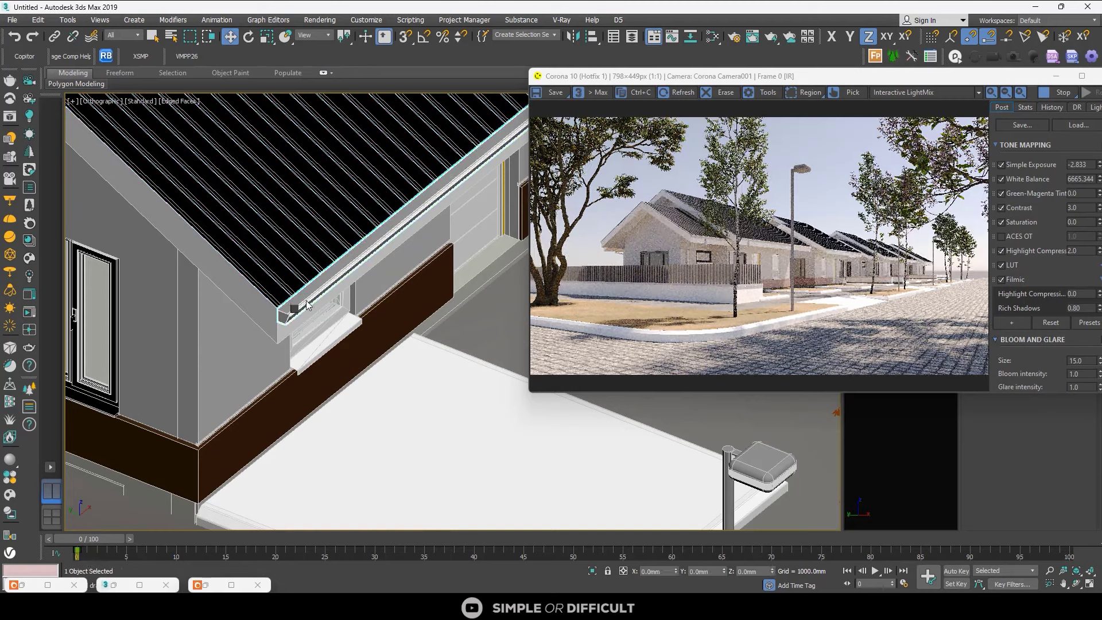
{"action": "right_click", "coordinate": [332, 285]}
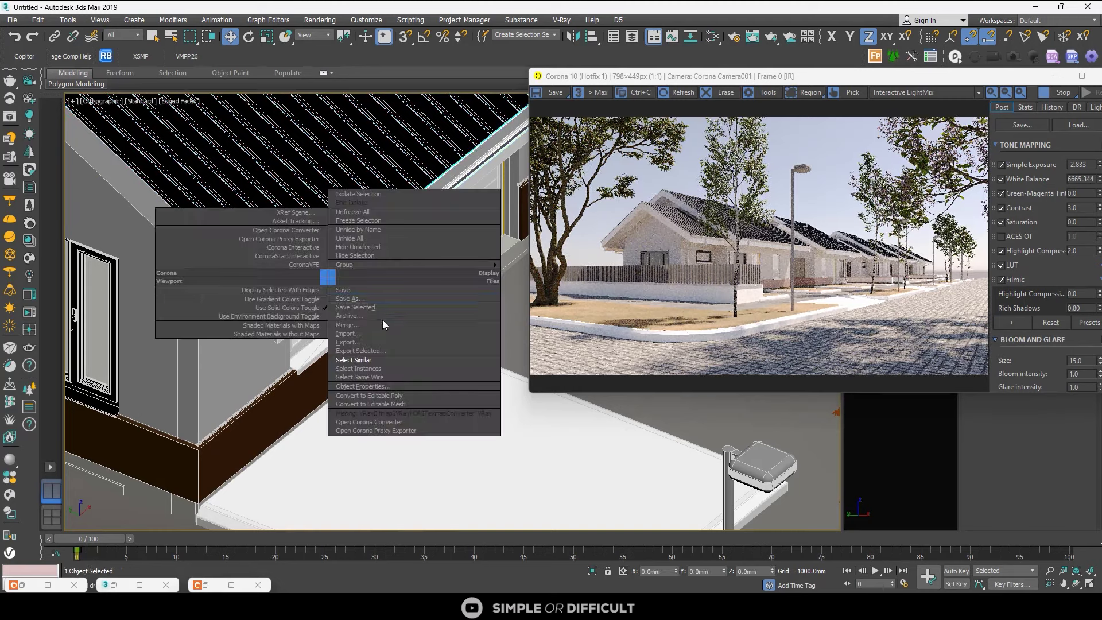
{"action": "left_click", "coordinate": [364, 357]}
- Assign the duplicated black aluminium material to the selected gutters across the row houses
{"action": "scroll", "coordinate": [336, 279], "scroll_direction": "down", "scroll_amount": 6}
{"action": "scroll", "coordinate": [336, 279], "scroll_direction": "down", "scroll_amount": 4}
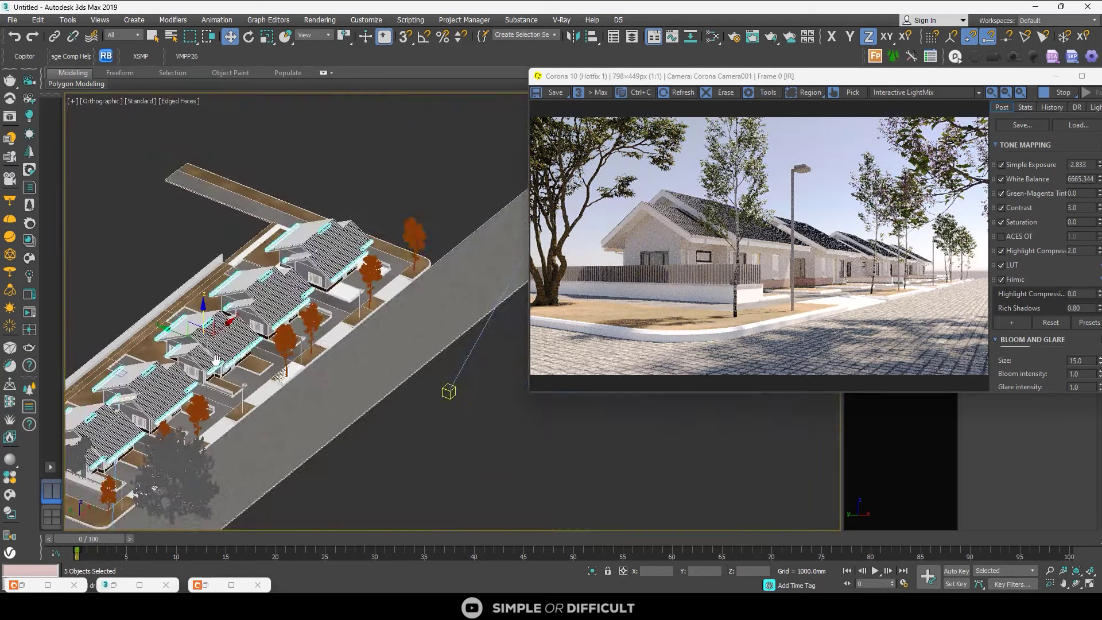
{"action": "middle_click_drag", "start_coordinate": [216, 360], "coordinate": [329, 303]}
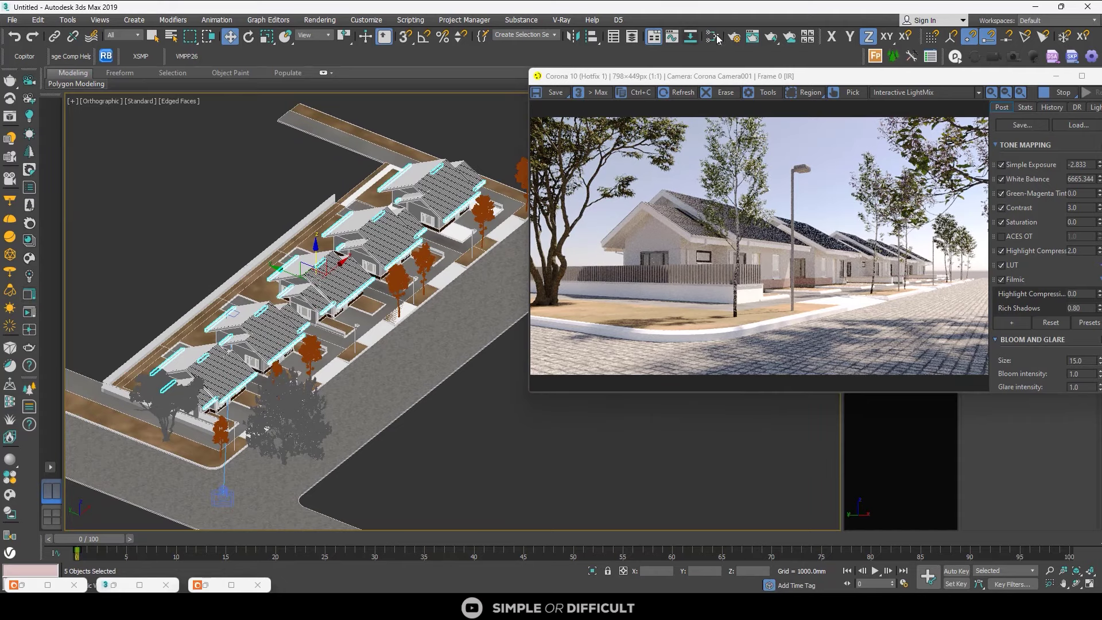
{"action": "key", "text": "m"}
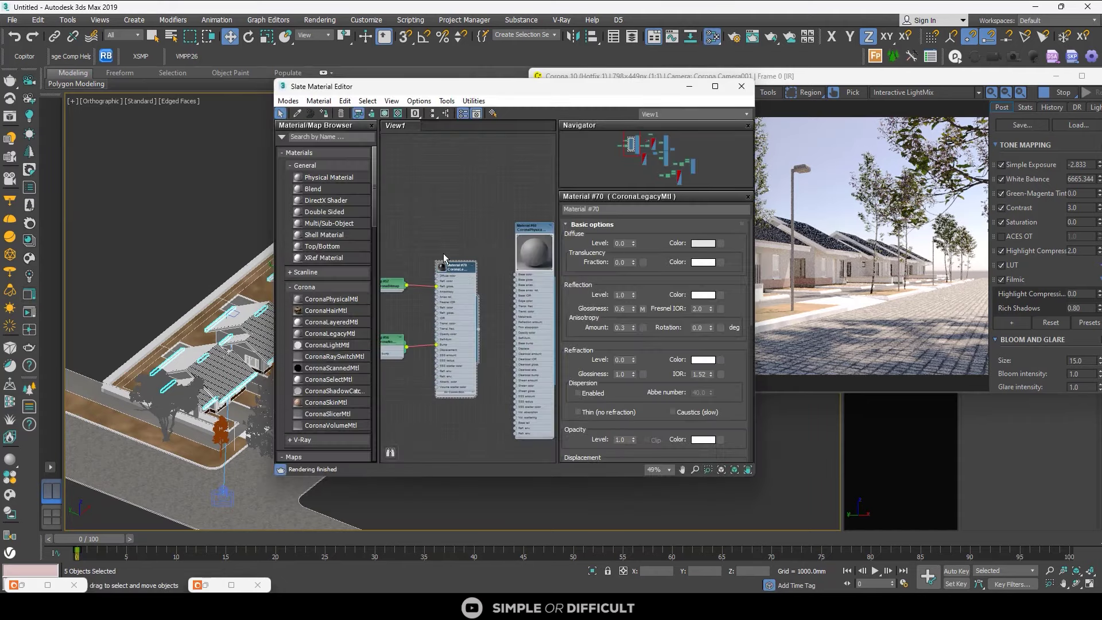
- Select the downpipes on the corner house with any similar objects, assign the black aluminium material and move the material editor aside
{"action": "scroll", "coordinate": [120, 357], "scroll_direction": "up", "scroll_amount": 10}
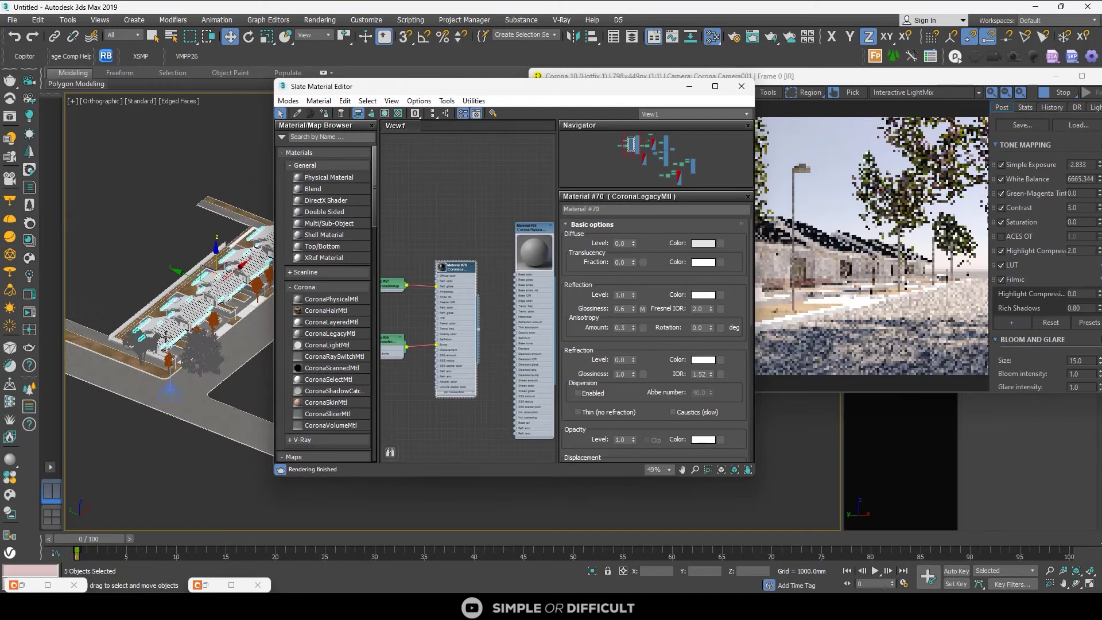
{"action": "scroll", "coordinate": [120, 357], "scroll_direction": "up", "scroll_amount": 6}
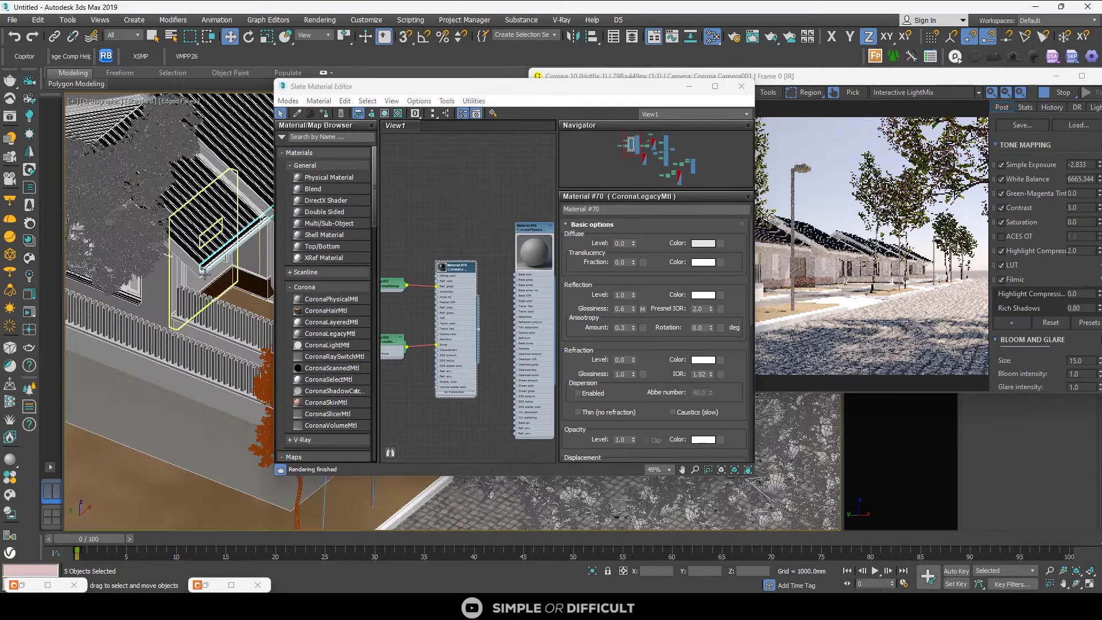
{"action": "left_click", "coordinate": [236, 254]}
{"action": "right_click", "coordinate": [236, 255]}
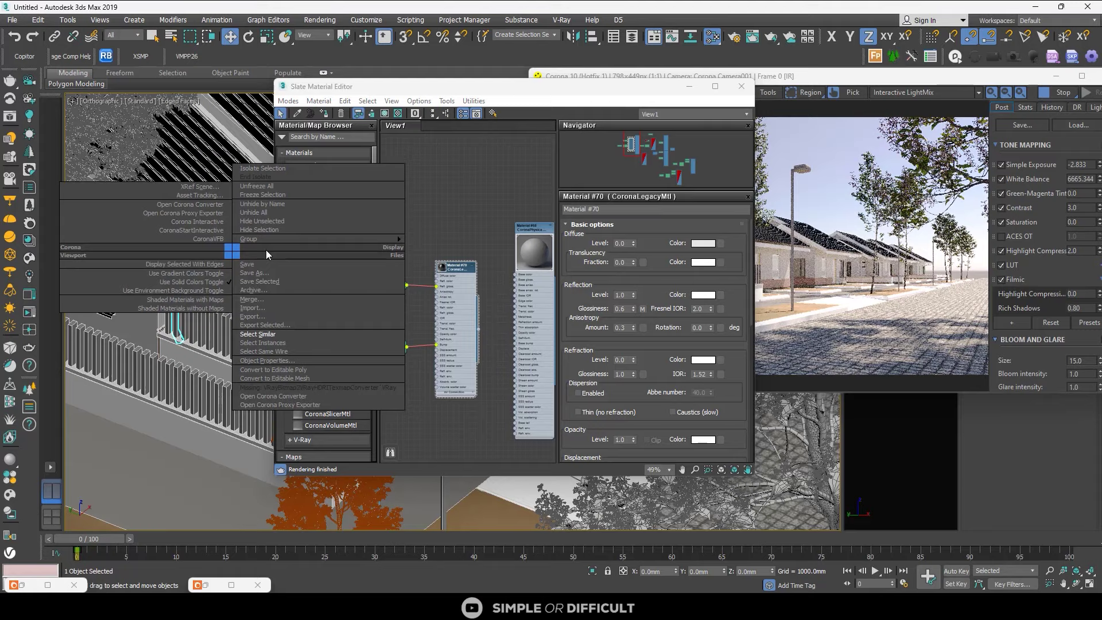
{"action": "left_click", "coordinate": [275, 333]}
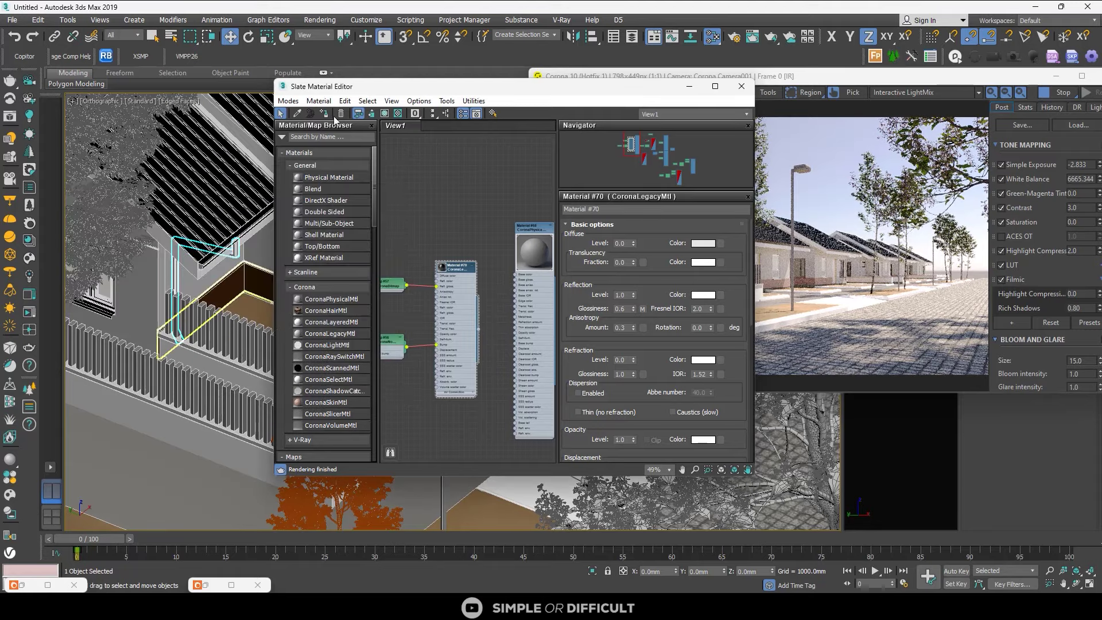
{"action": "left_click_drag", "start_coordinate": [528, 88], "coordinate": [874, 183]}
- Select the second house's downpipes with any similar objects and assign the duplicated black aluminium material to them
{"action": "scroll", "coordinate": [394, 194], "scroll_direction": "down", "scroll_amount": 10}
{"action": "scroll", "coordinate": [390, 141], "scroll_direction": "up", "scroll_amount": 10}
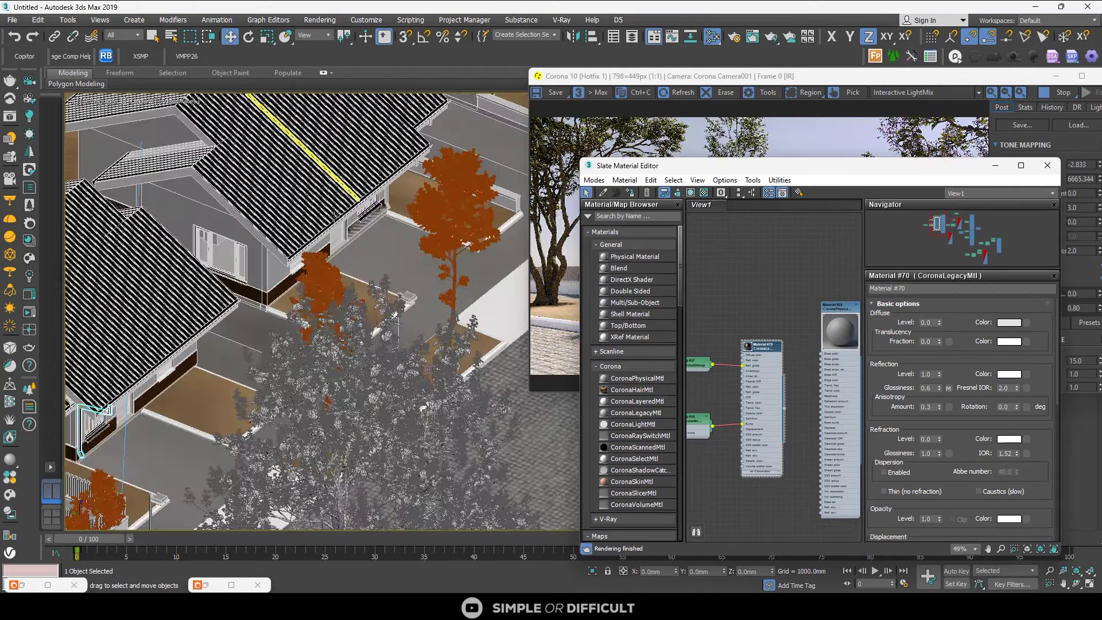
{"action": "left_click", "coordinate": [439, 177]}
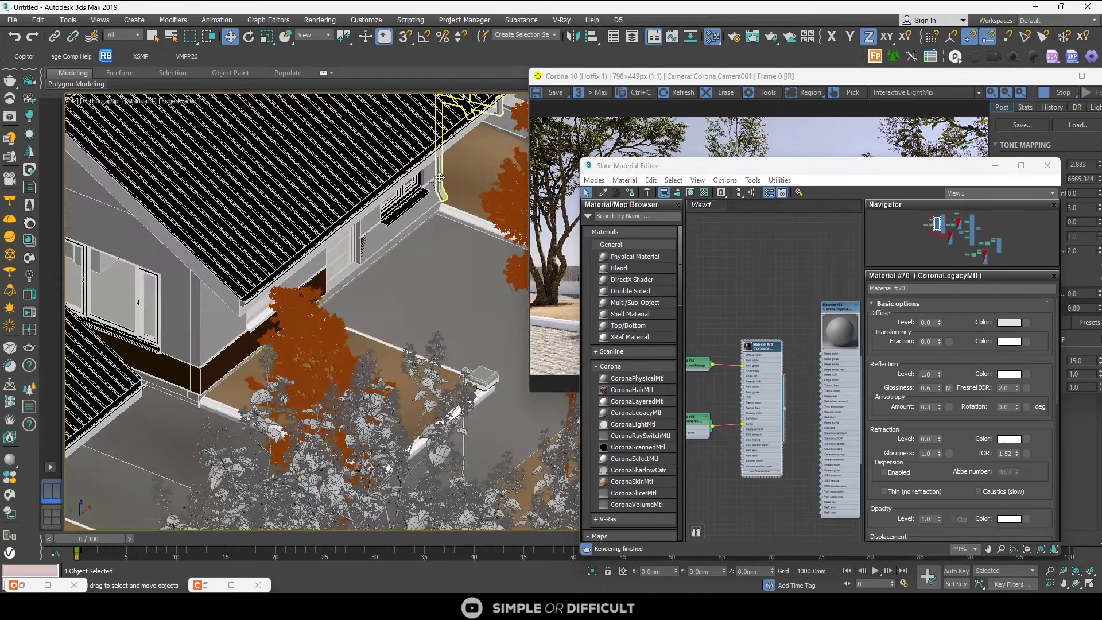
{"action": "right_click", "coordinate": [438, 173]}
{"action": "left_click", "coordinate": [463, 260]}
{"action": "scroll", "coordinate": [305, 266], "scroll_direction": "down", "scroll_amount": 10}
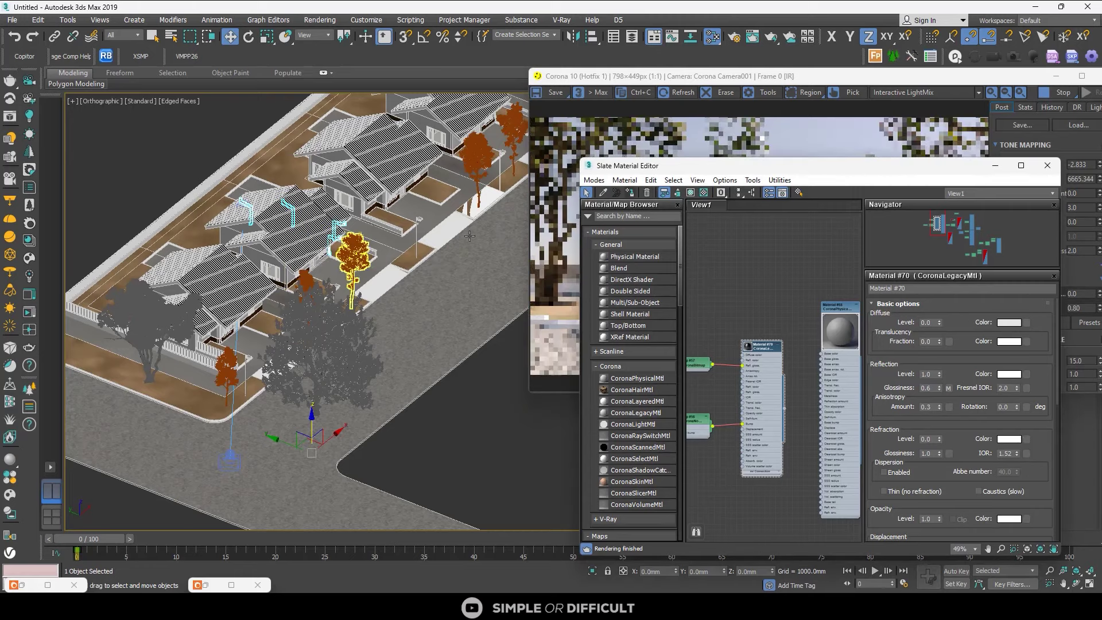
- Select the downpipes on the middle row house, beside its side window
{"action": "scroll", "coordinate": [254, 229], "scroll_direction": "up", "scroll_amount": 8}
{"action": "scroll", "coordinate": [255, 229], "scroll_direction": "up", "scroll_amount": 5}
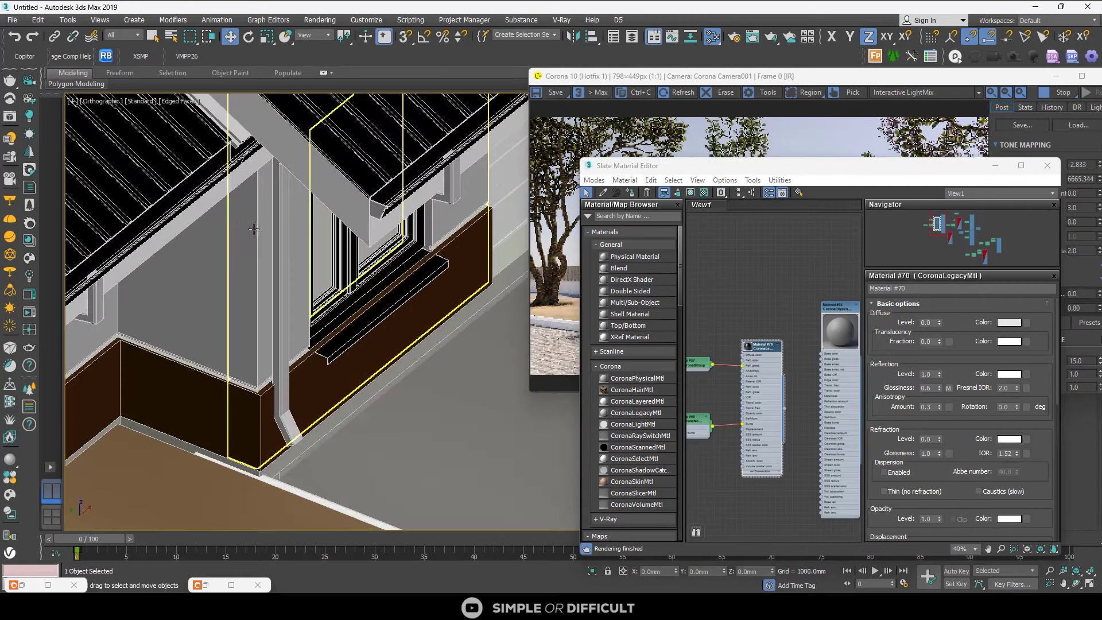
{"action": "left_click", "coordinate": [281, 263]}
{"action": "right_click", "coordinate": [281, 262]}
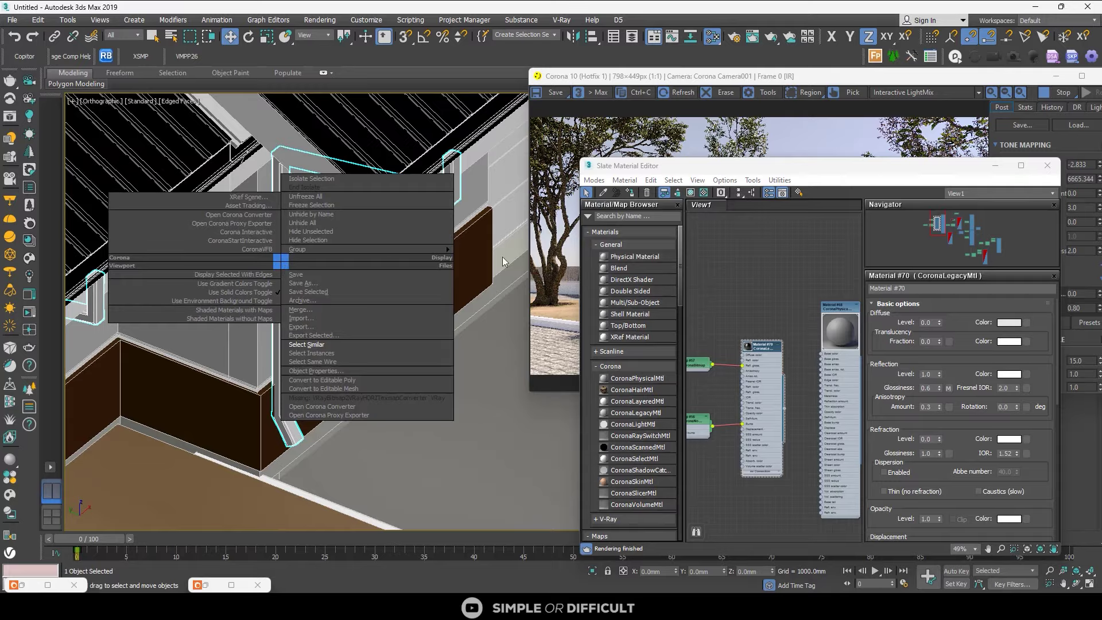
{"action": "scroll", "coordinate": [372, 276], "scroll_direction": "down", "scroll_amount": 12}
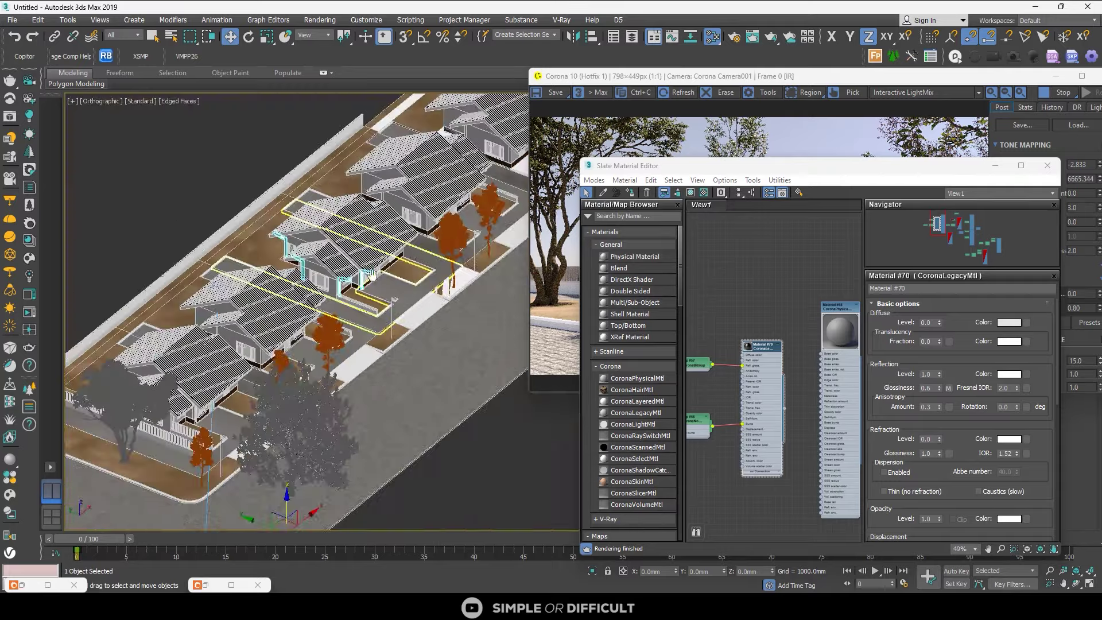
{"action": "scroll", "coordinate": [373, 276], "scroll_direction": "up", "scroll_amount": 10}
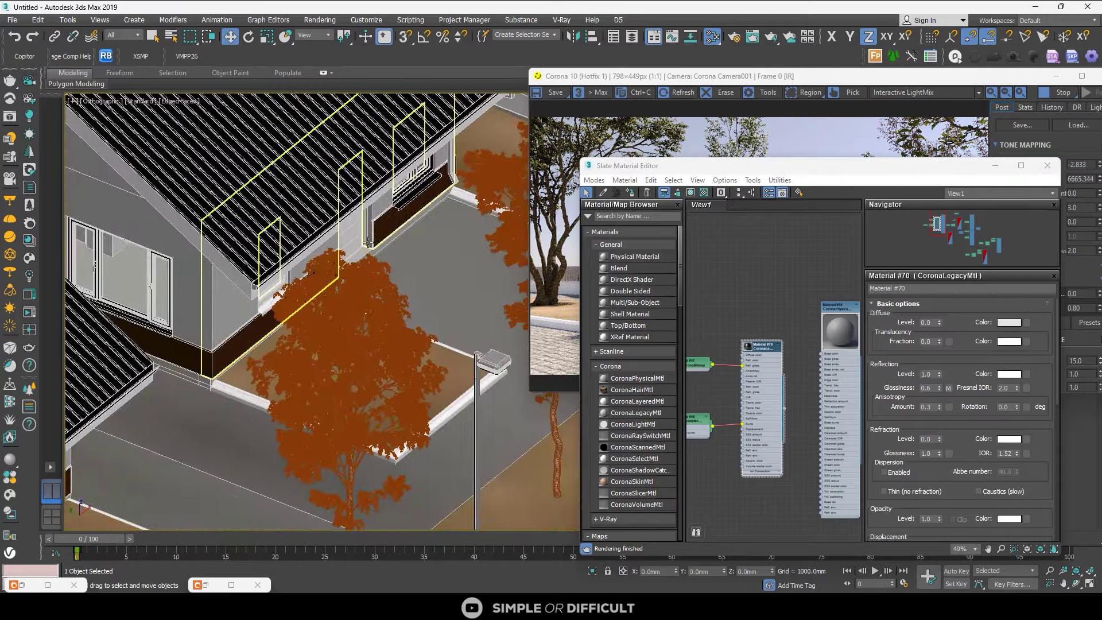
- Add the downpipes of the two farthest houses to the selection and assign the duplicated black aluminium material to all of them
{"action": "middle_click_drag", "start_coordinate": [368, 243], "coordinate": [359, 292], "text": "alt"}
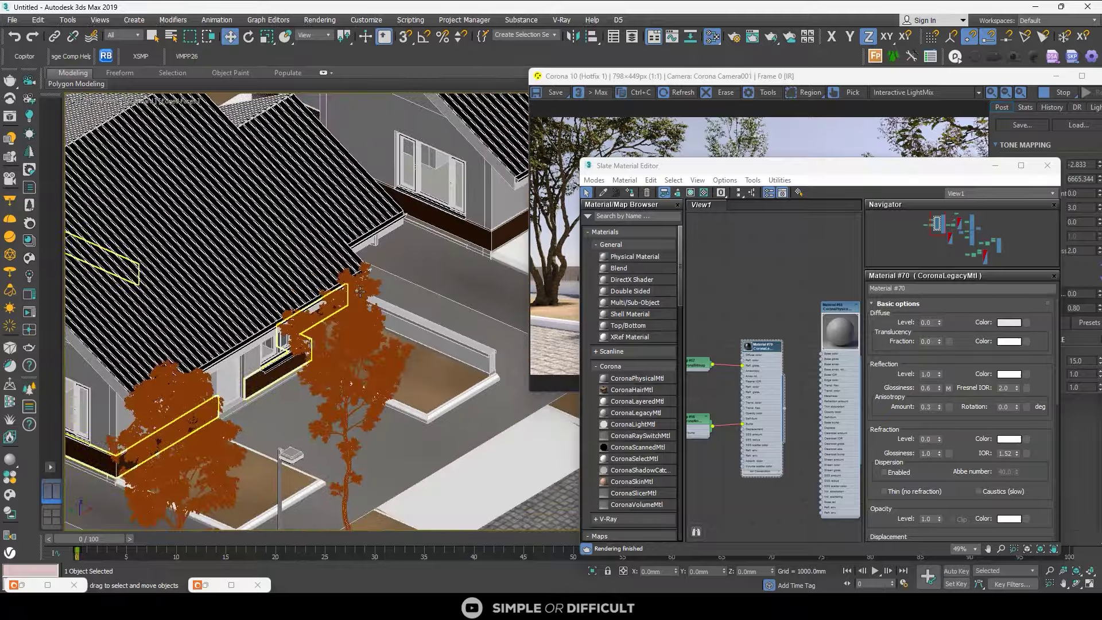
{"action": "scroll", "coordinate": [353, 289], "scroll_direction": "up", "scroll_amount": 3}
{"action": "left_click", "coordinate": [388, 192], "text": "ctrl"}
{"action": "scroll", "coordinate": [388, 198], "scroll_direction": "down", "scroll_amount": 6}
{"action": "middle_click_drag", "start_coordinate": [363, 249], "coordinate": [187, 342]}
{"action": "scroll", "coordinate": [379, 213], "scroll_direction": "up", "scroll_amount": 5}
{"action": "middle_click_drag", "start_coordinate": [429, 246], "coordinate": [346, 426]}
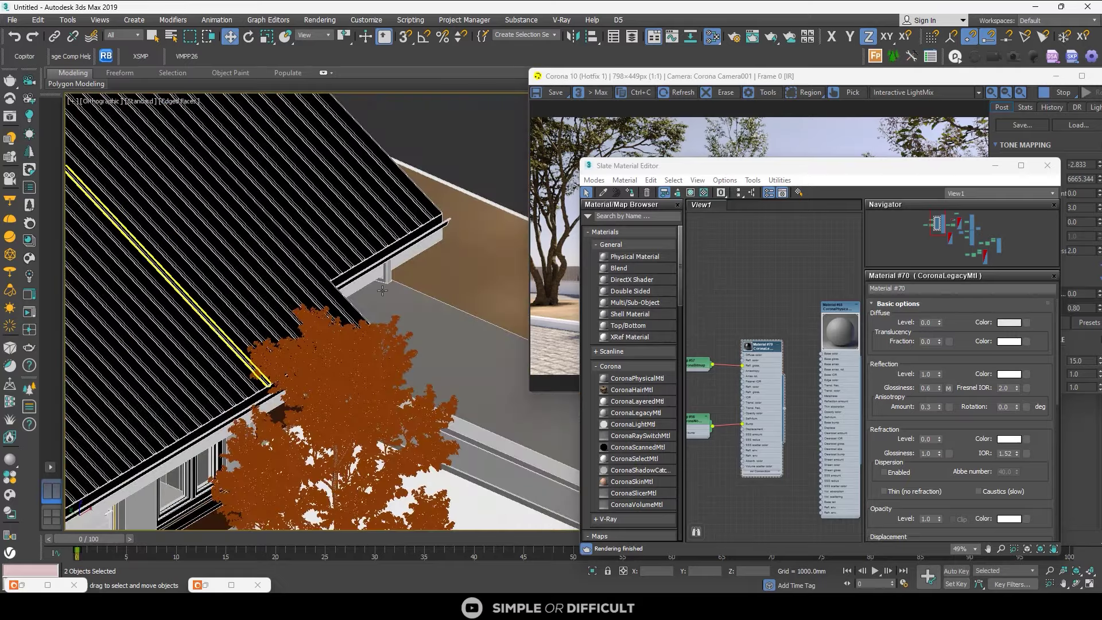
{"action": "scroll", "coordinate": [317, 251], "scroll_direction": "down", "scroll_amount": 2}
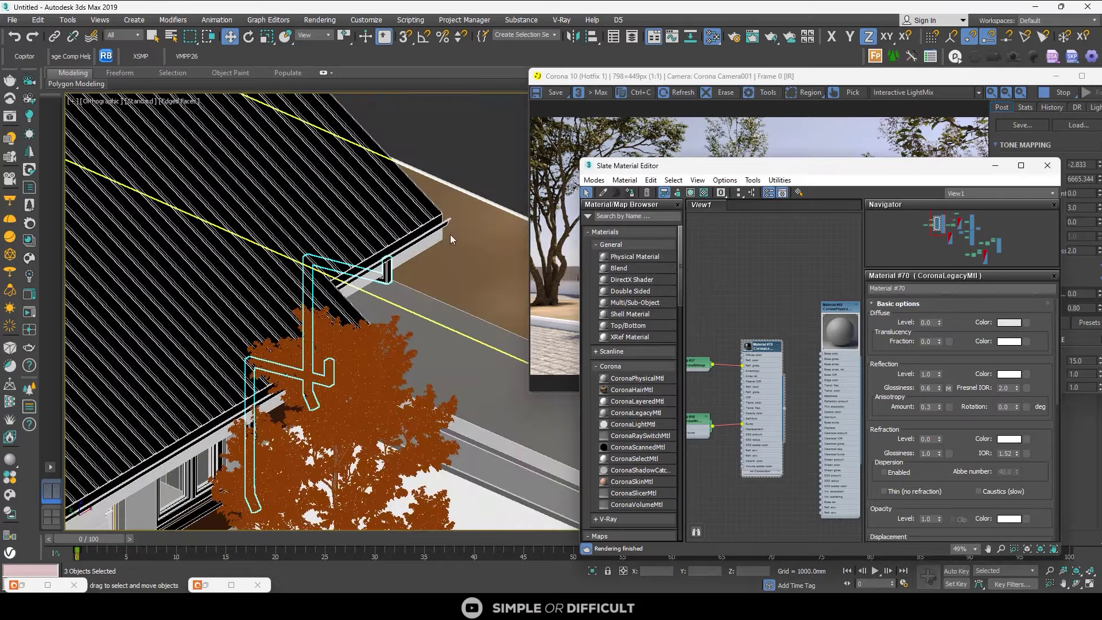
{"action": "scroll", "coordinate": [318, 251], "scroll_direction": "down", "scroll_amount": 6}
- Bring the render window forward to examine the gutters and downpipes, and inspect the corner house in the viewport
{"action": "left_click", "coordinate": [887, 80]}
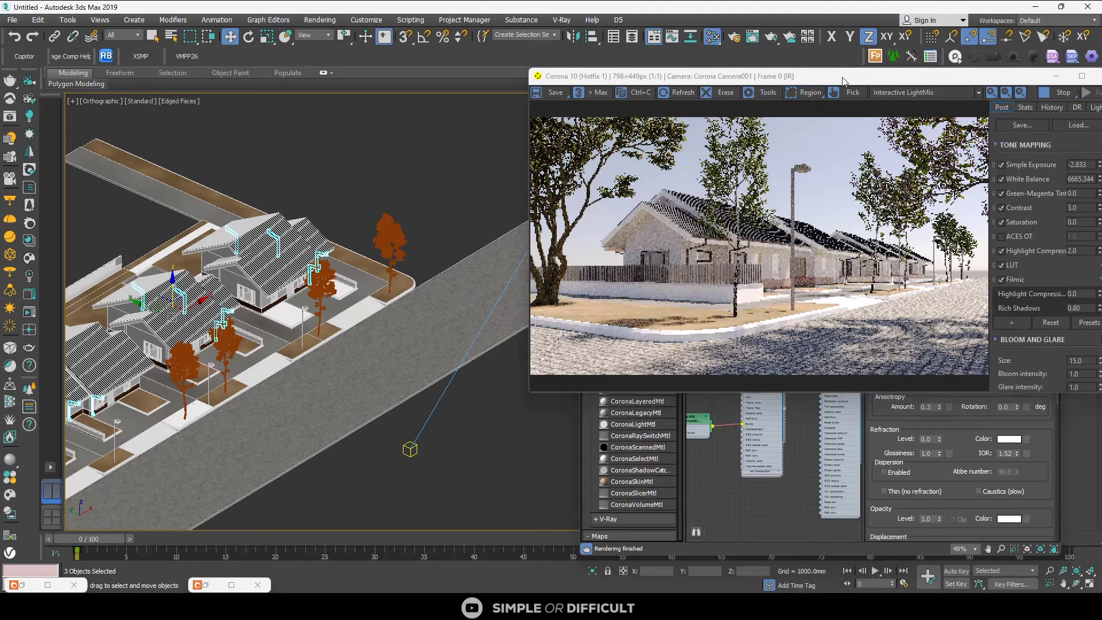
{"action": "scroll", "coordinate": [719, 241], "scroll_direction": "up", "scroll_amount": 2}
{"action": "scroll", "coordinate": [719, 241], "scroll_direction": "down", "scroll_amount": 2}
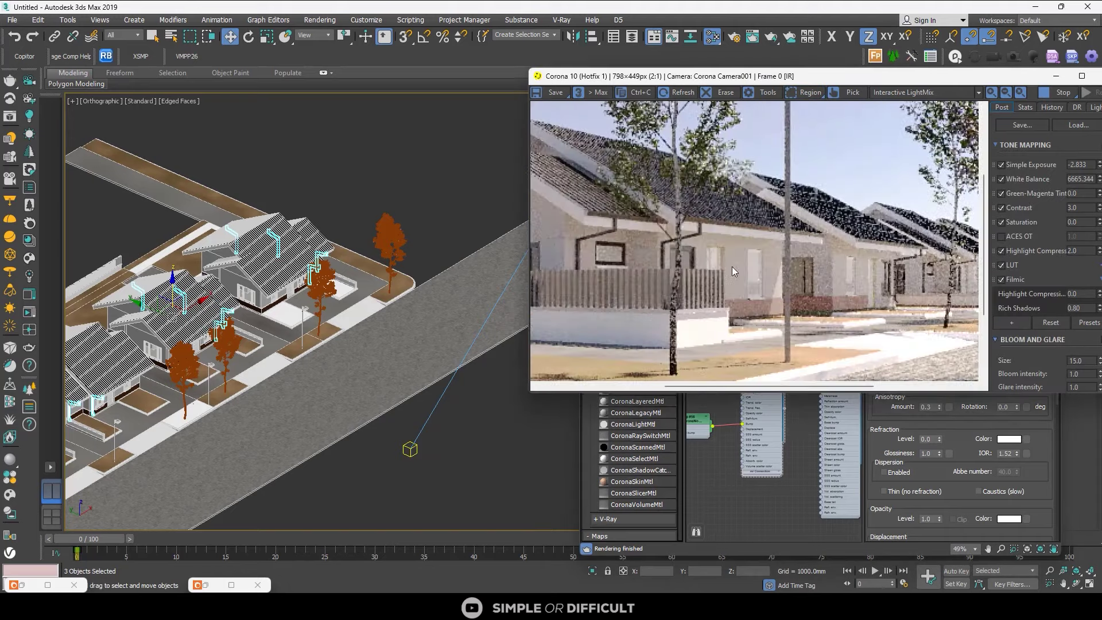
{"action": "scroll", "coordinate": [732, 267], "scroll_direction": "down", "scroll_amount": 1}
{"action": "scroll", "coordinate": [166, 329], "scroll_direction": "down", "scroll_amount": 5}
{"action": "middle_click_drag", "start_coordinate": [155, 380], "coordinate": [304, 319]}
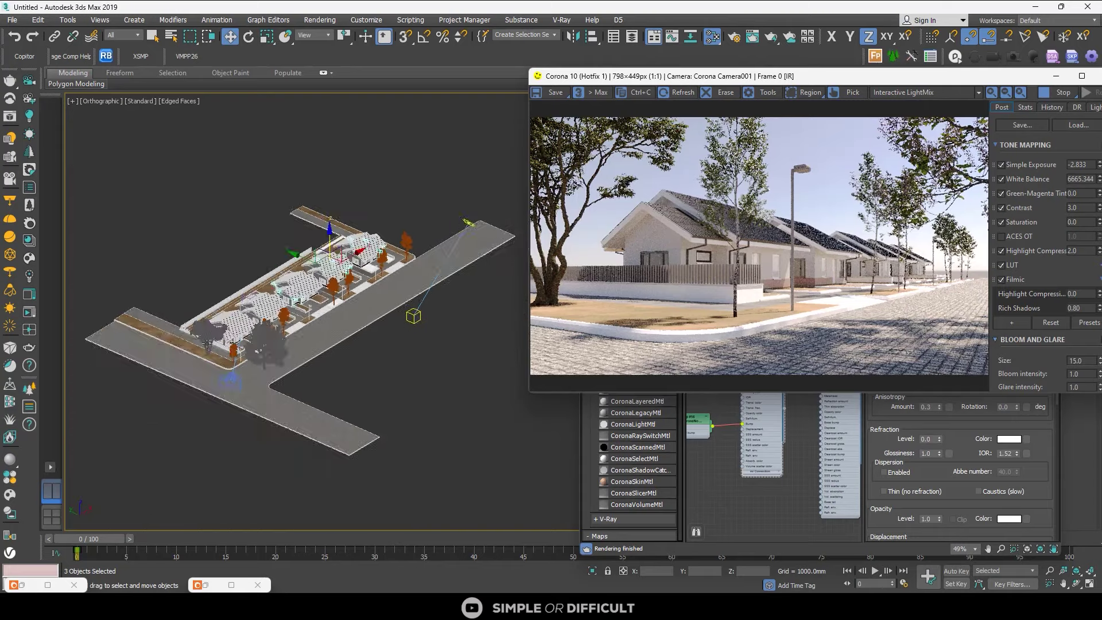
{"action": "scroll", "coordinate": [304, 319], "scroll_direction": "up", "scroll_amount": 6}
{"action": "middle_click_drag", "start_coordinate": [193, 379], "coordinate": [311, 317]}
{"action": "left_click_drag", "start_coordinate": [311, 317], "coordinate": [340, 296]}
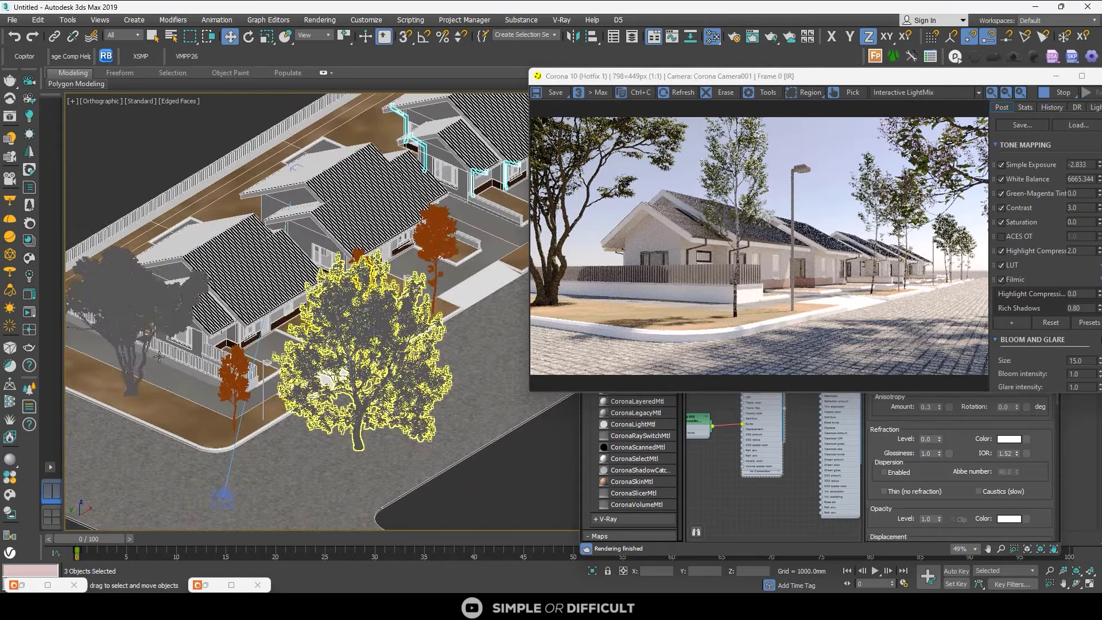
- Select the slatted fence around the corner house and assign the duplicated black aluminium material to it, checking the render
{"action": "scroll", "coordinate": [165, 339], "scroll_direction": "up", "scroll_amount": 4}
{"action": "left_click", "coordinate": [172, 340]}
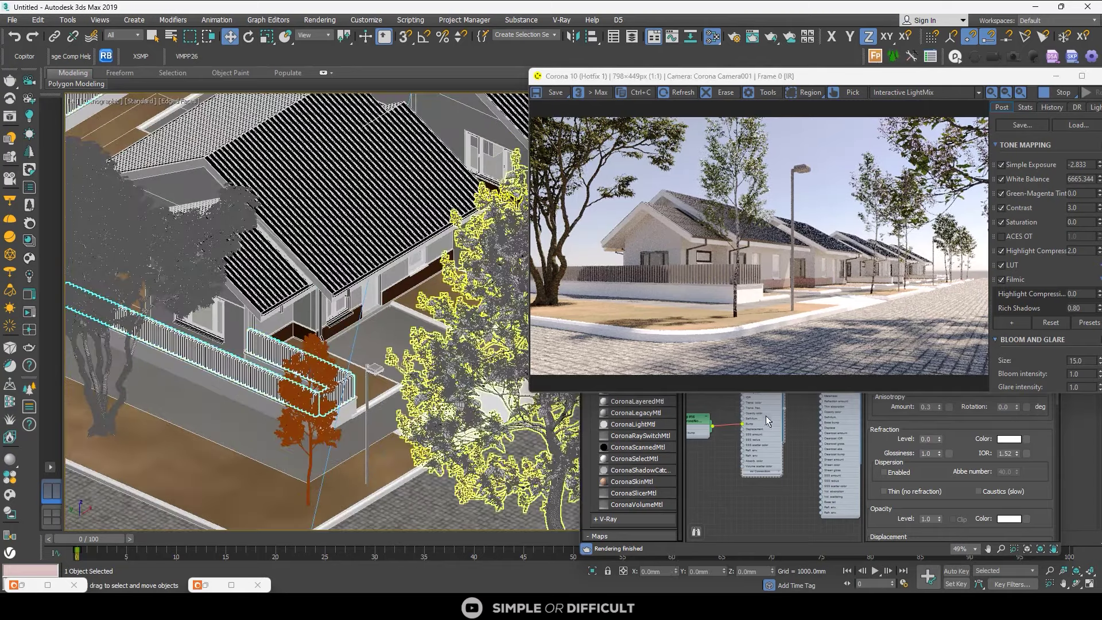
{"action": "left_click", "coordinate": [783, 489]}
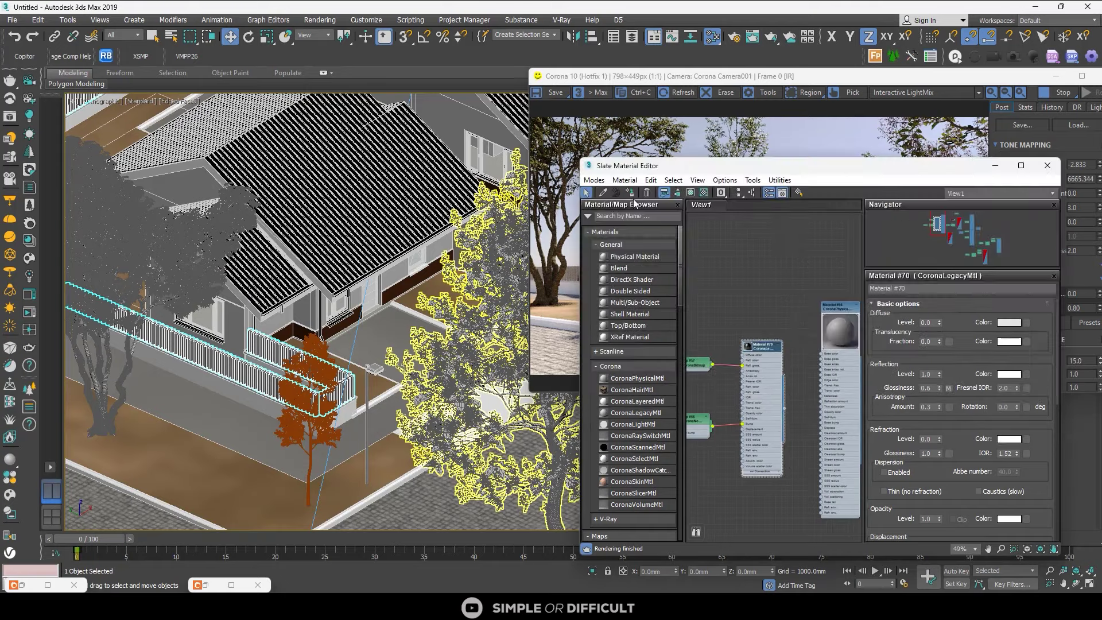
{"action": "left_click", "coordinate": [801, 128]}
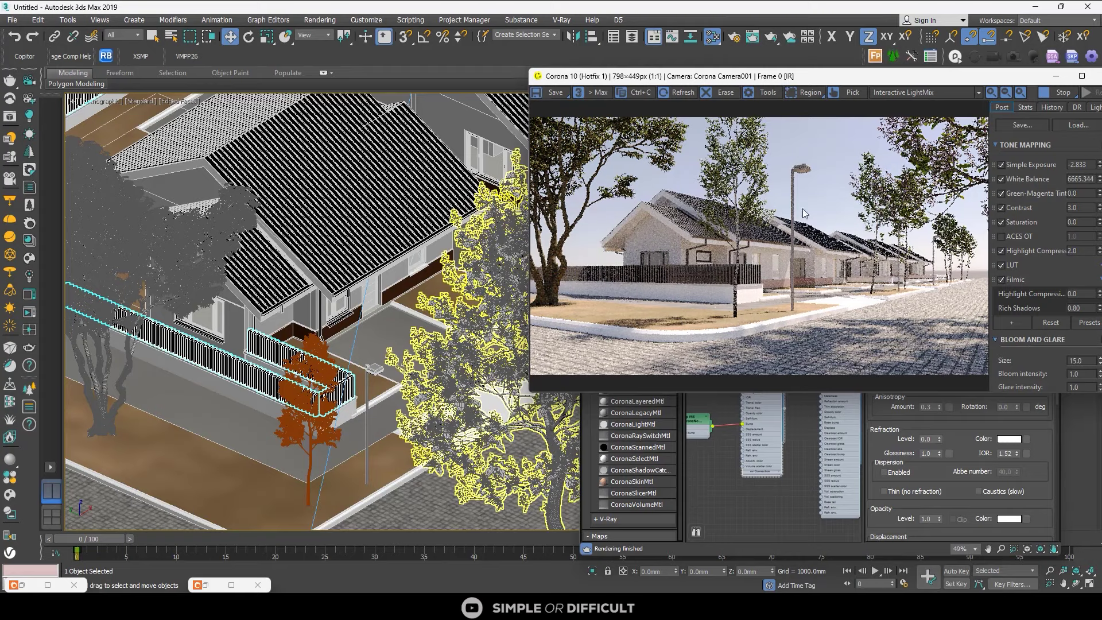
- Locate the street lamp beside the driveway and pick its Multi/Sub-Object material into the Slate Material Editor
{"action": "scroll", "coordinate": [204, 235], "scroll_direction": "down", "scroll_amount": 4}
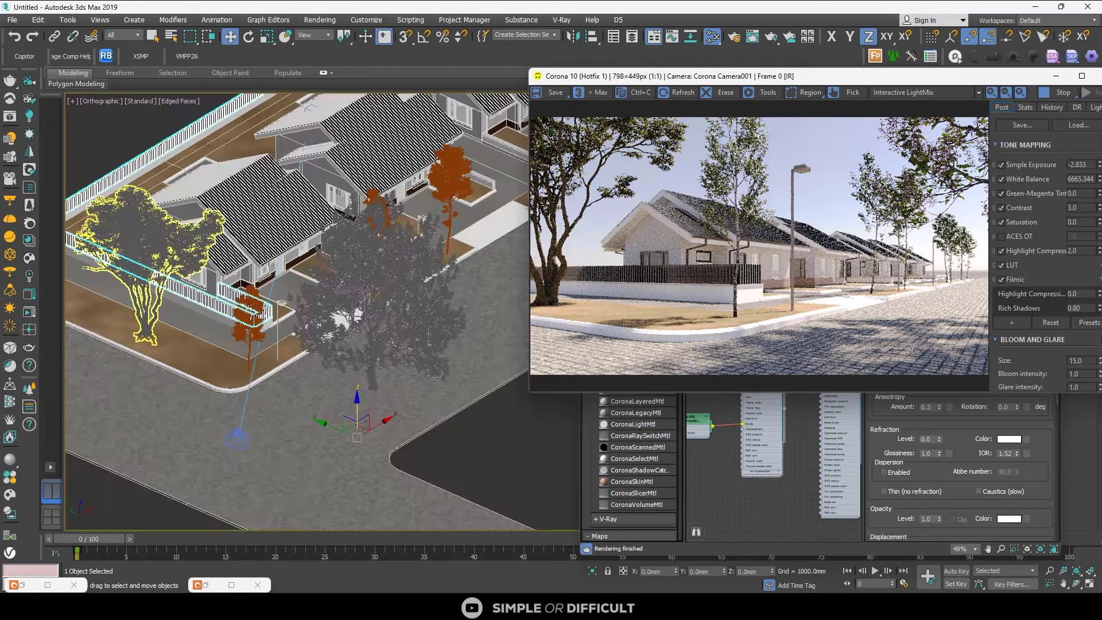
{"action": "middle_click_drag", "start_coordinate": [172, 238], "coordinate": [154, 295], "text": "alt"}
{"action": "left_click", "coordinate": [280, 320]}
{"action": "scroll", "coordinate": [280, 320], "scroll_direction": "up", "scroll_amount": 5}
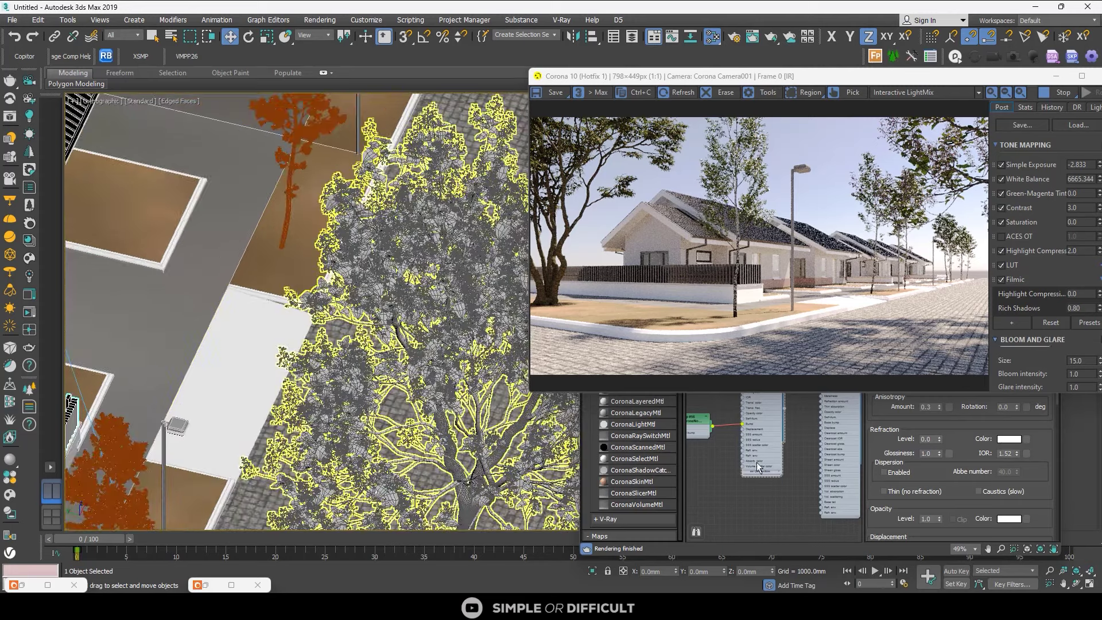
{"action": "left_click", "coordinate": [765, 508]}
{"action": "scroll", "coordinate": [756, 361], "scroll_direction": "down", "scroll_amount": 2}
{"action": "middle_click_drag", "start_coordinate": [756, 361], "coordinate": [777, 252]}
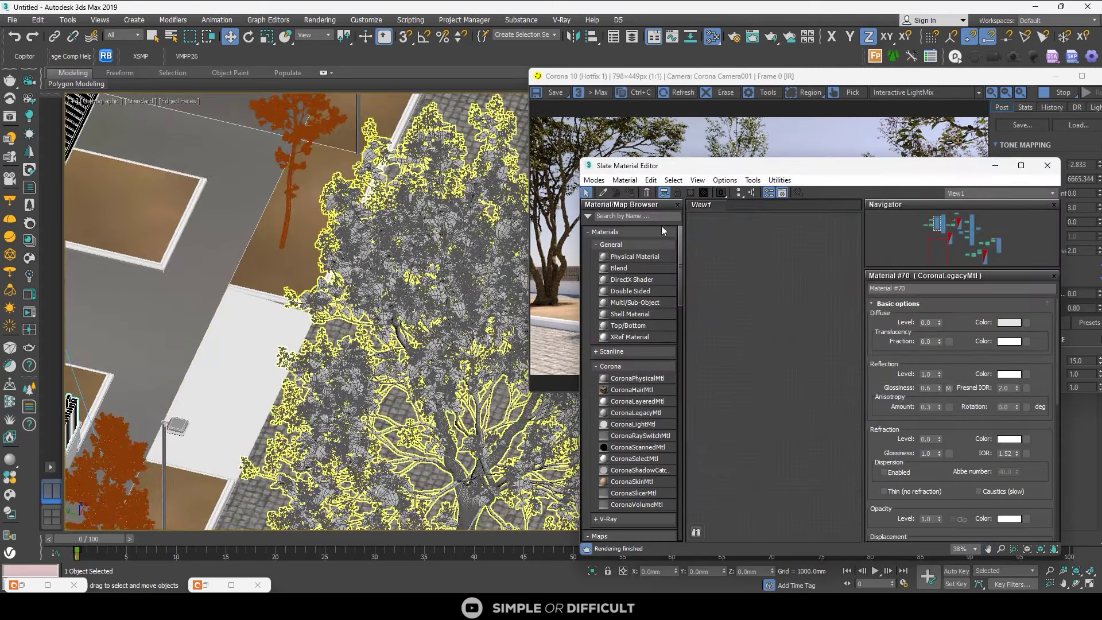
{"action": "scroll", "coordinate": [174, 429], "scroll_direction": "up", "scroll_amount": 5}
{"action": "left_click", "coordinate": [174, 429]}
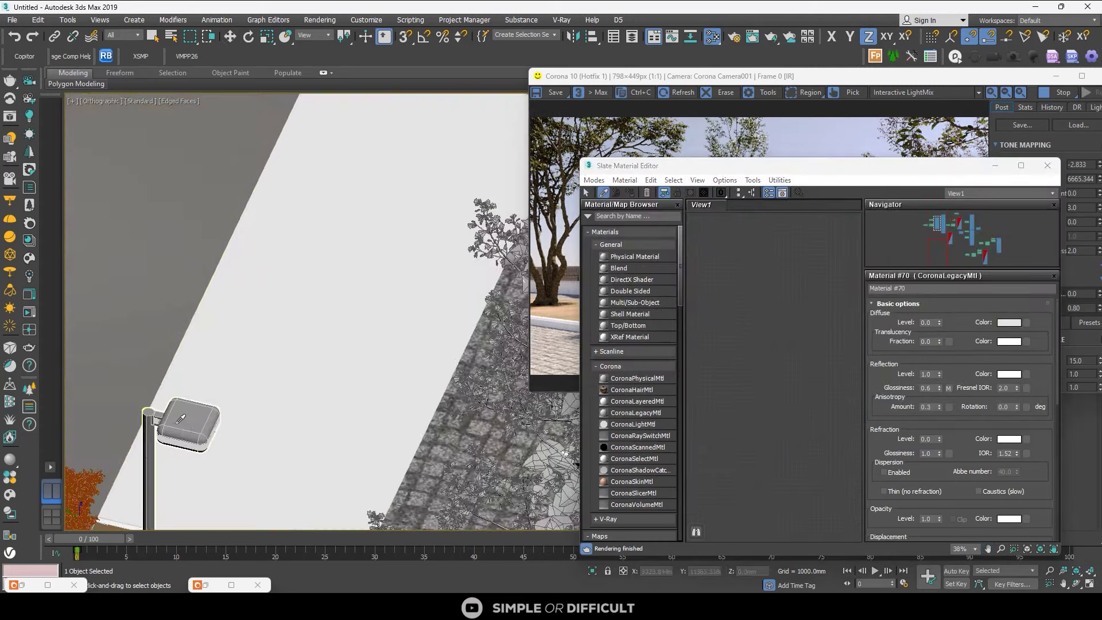
{"action": "scroll", "coordinate": [730, 339], "scroll_direction": "up", "scroll_amount": 1}
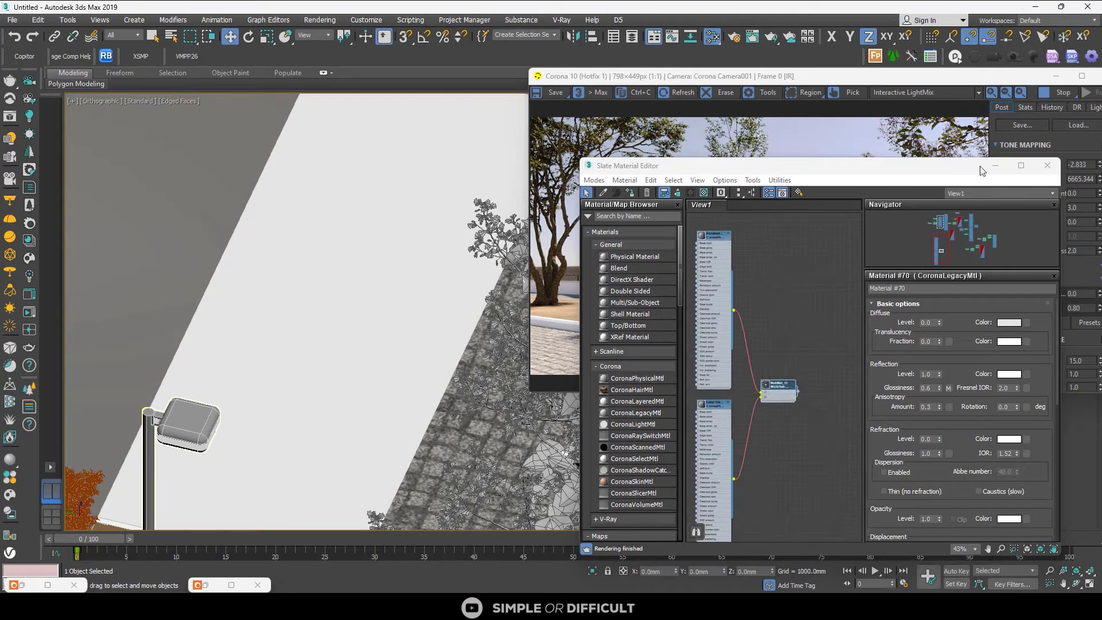
- Maximize the material editor and enlarge the previews of the lamp's glass and anodized aluminium sub-materials
{"action": "left_click", "coordinate": [1020, 167]}
{"action": "scroll", "coordinate": [360, 246], "scroll_direction": "up", "scroll_amount": 5}
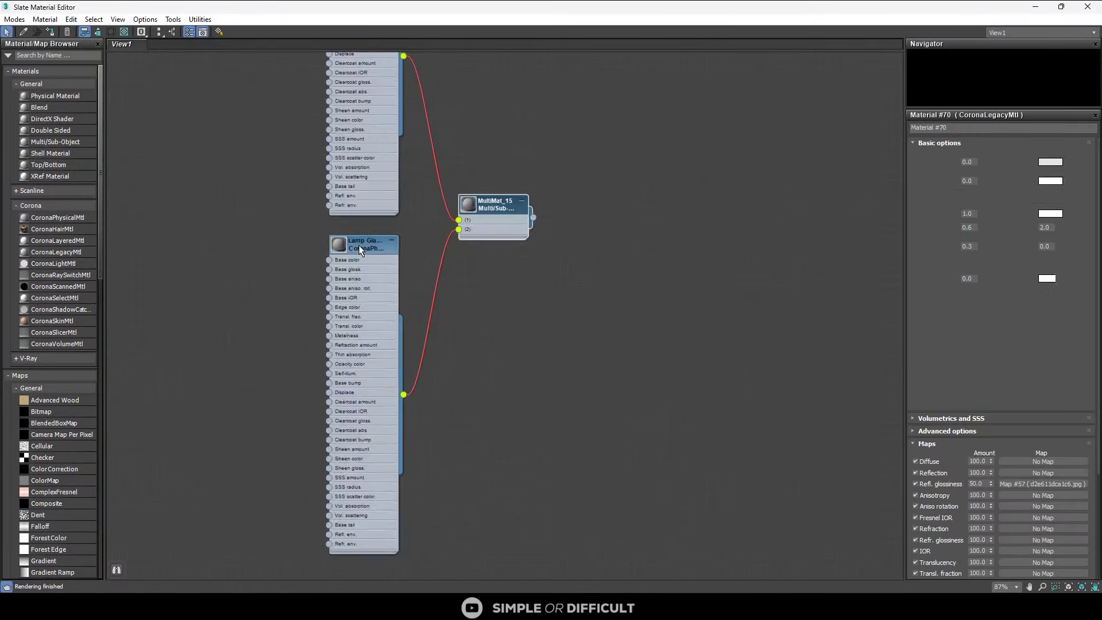
{"action": "scroll", "coordinate": [360, 246], "scroll_direction": "up", "scroll_amount": 2}
{"action": "double_click", "coordinate": [339, 242]}
{"action": "middle_click_drag", "start_coordinate": [352, 246], "coordinate": [392, 496]}
{"action": "scroll", "coordinate": [403, 231], "scroll_direction": "down", "scroll_amount": 1}
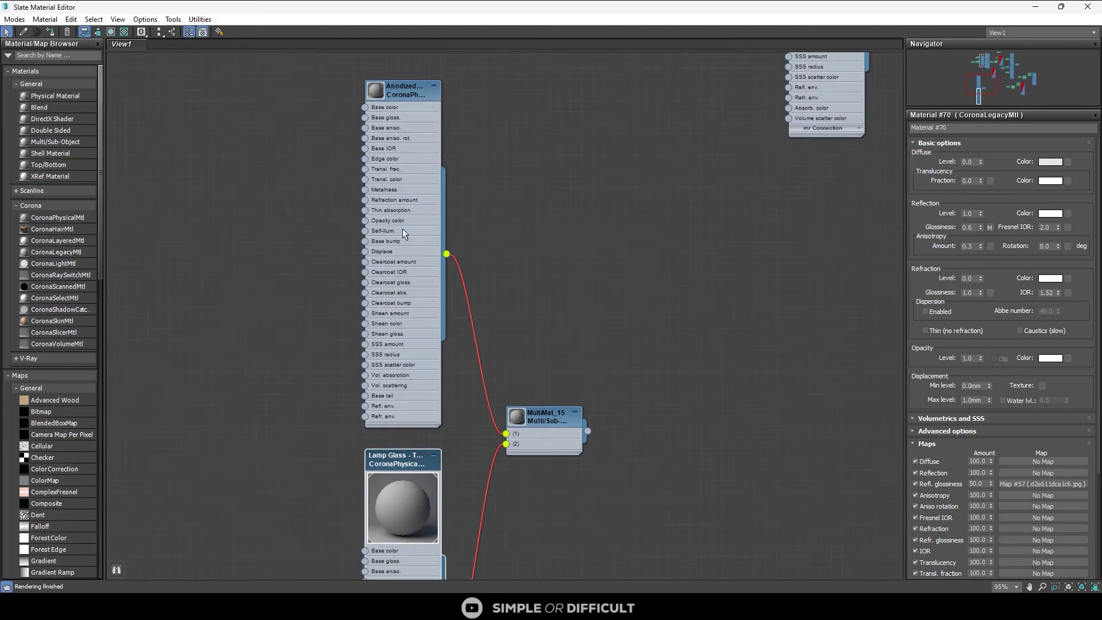
{"action": "double_click", "coordinate": [376, 94]}
{"action": "left_click_drag", "start_coordinate": [376, 93], "coordinate": [310, 72]}
- Duplicate the black aluminium legacy material with its maps and connect the copy to slot 1 of the lamp's Multi/Sub-Object material
{"action": "scroll", "coordinate": [599, 315], "scroll_direction": "down", "scroll_amount": 1}
{"action": "scroll", "coordinate": [600, 310], "scroll_direction": "down", "scroll_amount": 2}
{"action": "middle_click_drag", "start_coordinate": [600, 310], "coordinate": [666, 567]}
{"action": "scroll", "coordinate": [628, 256], "scroll_direction": "down", "scroll_amount": 1}
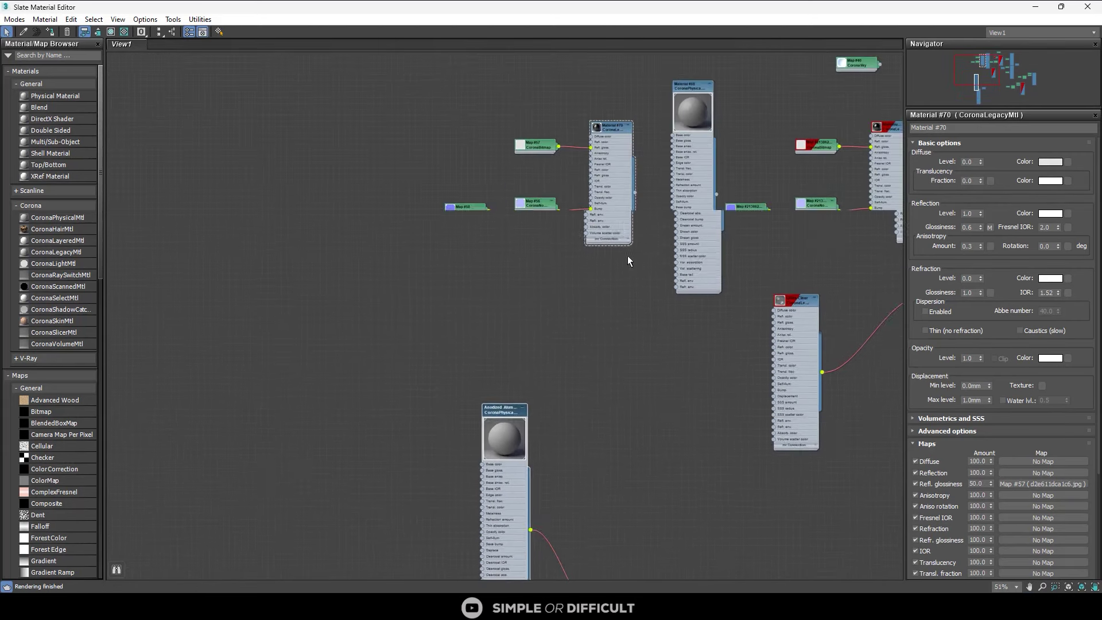
{"action": "left_click_drag", "start_coordinate": [622, 111], "coordinate": [412, 247]}
{"action": "scroll", "coordinate": [573, 140], "scroll_direction": "down", "scroll_amount": 1}
{"action": "middle_click_drag", "start_coordinate": [573, 140], "coordinate": [581, 73]}
{"action": "left_click_drag", "start_coordinate": [621, 61], "coordinate": [463, 325], "text": "shift"}
{"action": "middle_click_drag", "start_coordinate": [490, 283], "coordinate": [375, 138]}
{"action": "scroll", "coordinate": [377, 249], "scroll_direction": "up", "scroll_amount": 1}
{"action": "left_click_drag", "start_coordinate": [364, 233], "coordinate": [512, 352]}
{"action": "middle_click_drag", "start_coordinate": [523, 382], "coordinate": [515, 312]}
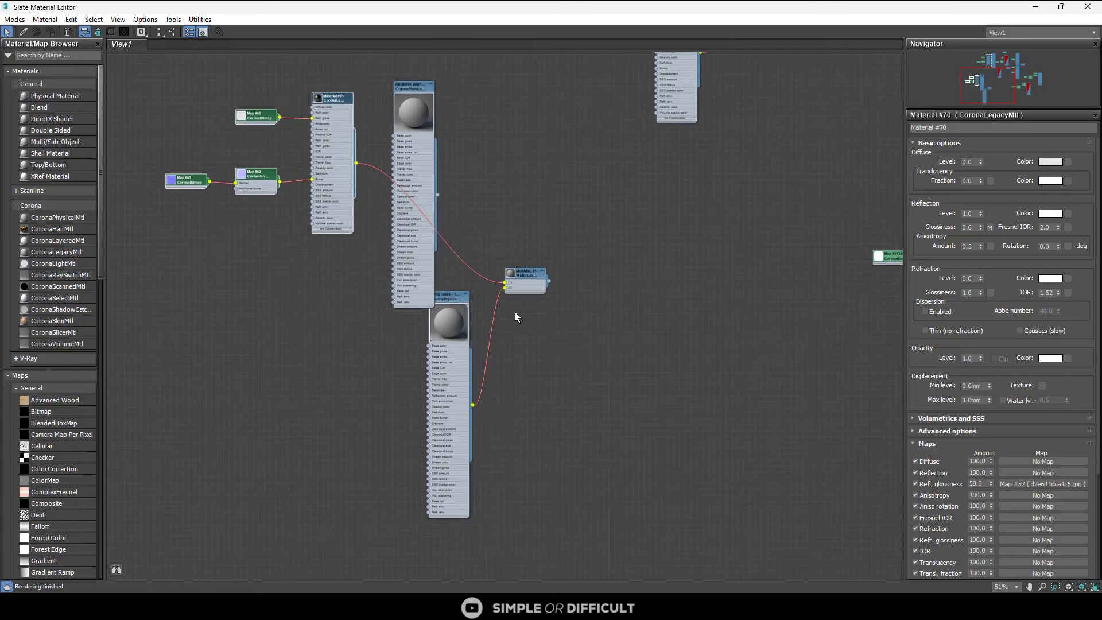
- Delete the lamp's original anodized aluminium node and place the black aluminium copy with its maps above the lamp glass node
{"action": "left_click", "coordinate": [411, 91]}
{"action": "key", "text": "Delete"}
{"action": "left_click_drag", "start_coordinate": [328, 73], "coordinate": [201, 192]}
{"action": "left_click_drag", "start_coordinate": [336, 103], "coordinate": [454, 138]}
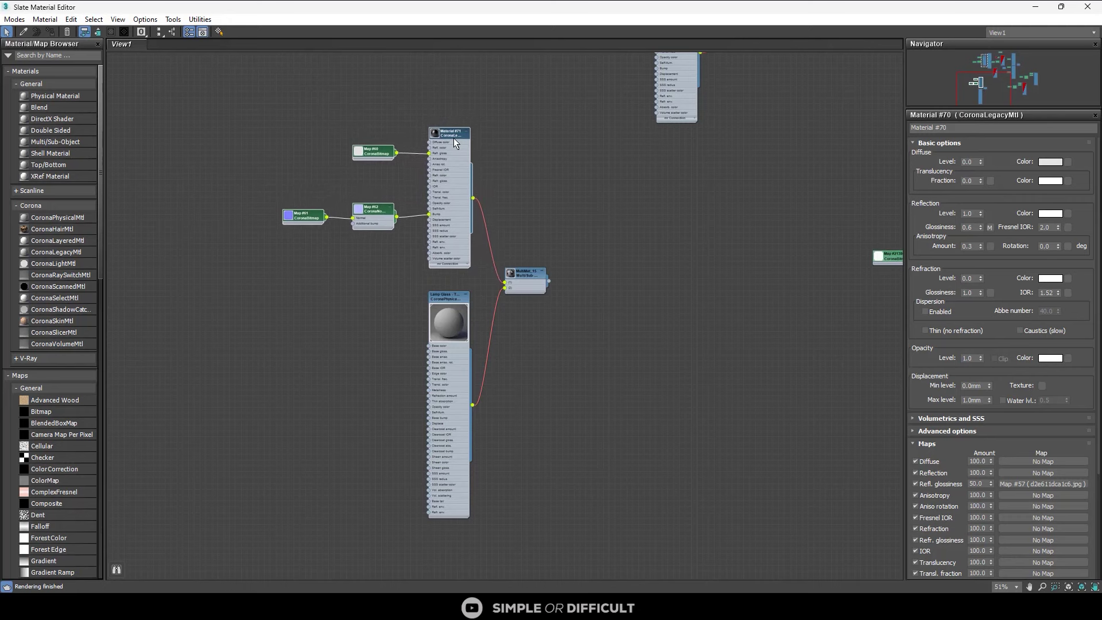
- Create a CoronaLegacyMtl with refraction and reflection levels of 1 and connect it to slot 2 of the lamp's Multi/Sub-Object material
{"action": "scroll", "coordinate": [474, 278], "scroll_direction": "up", "scroll_amount": 3}
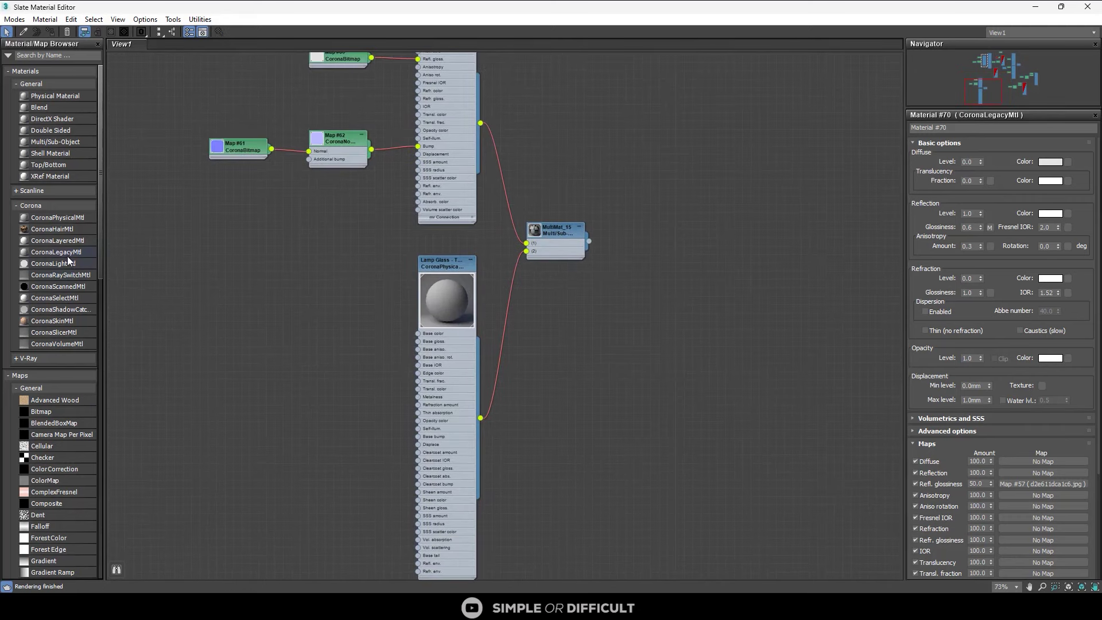
{"action": "left_click_drag", "start_coordinate": [66, 258], "coordinate": [314, 257]}
{"action": "scroll", "coordinate": [313, 258], "scroll_direction": "up", "scroll_amount": 1}
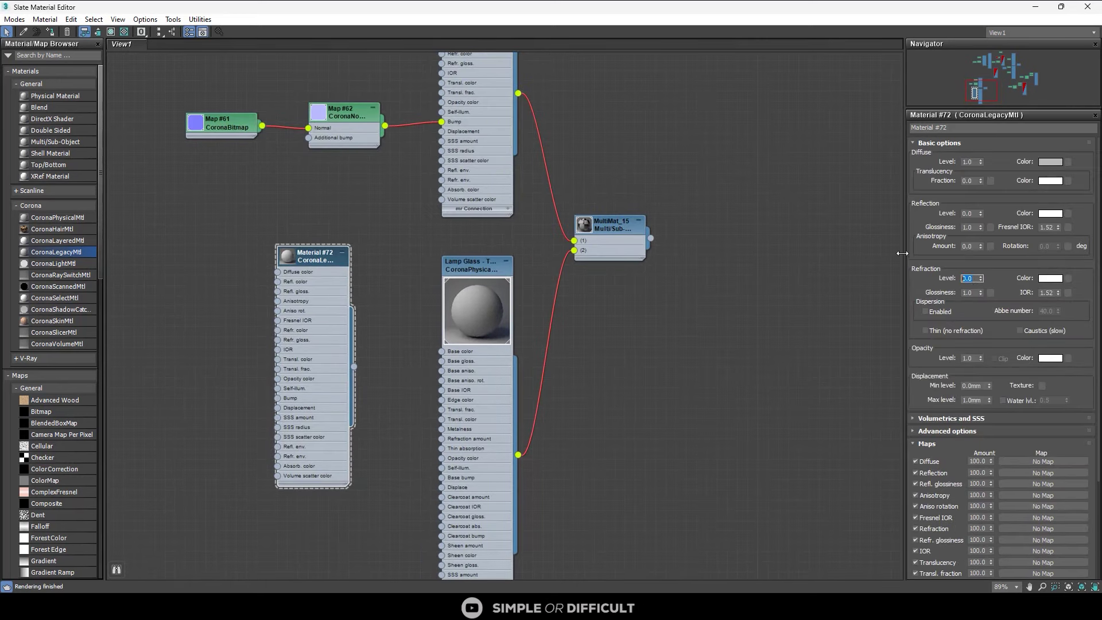
{"action": "type", "text": "1"}
{"action": "left_click_drag", "start_coordinate": [975, 212], "coordinate": [899, 217]}
{"action": "type", "text": "1"}
{"action": "key", "text": "Return"}
{"action": "scroll", "coordinate": [311, 315], "scroll_direction": "up", "scroll_amount": 1}
{"action": "left_click_drag", "start_coordinate": [359, 374], "coordinate": [607, 243]}
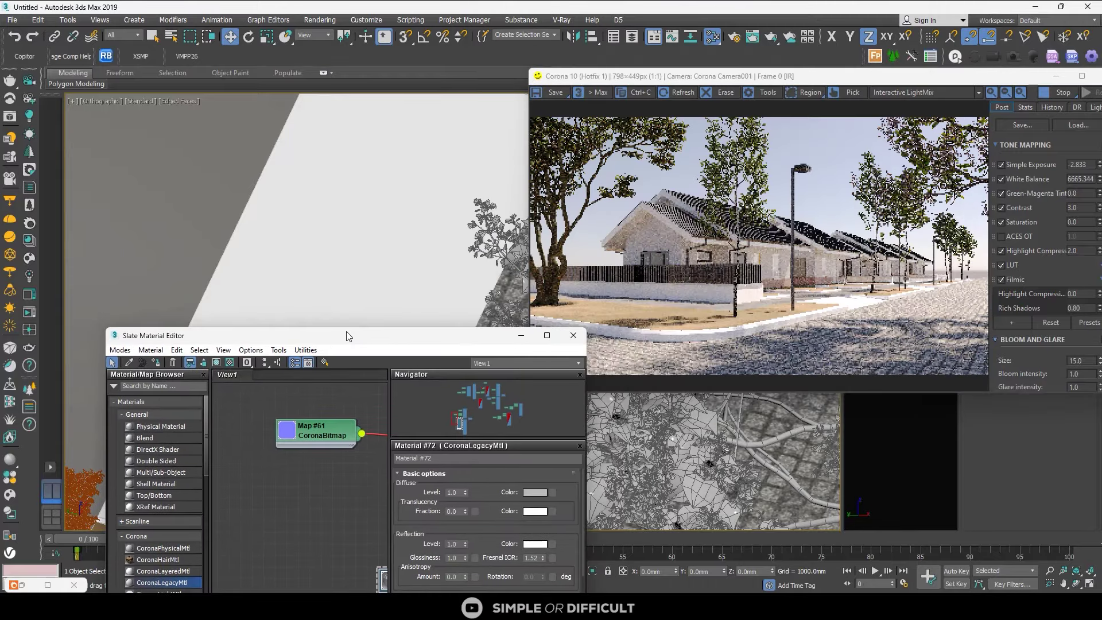
- Examine the street lamp, fence, downpipes, roofs and windows close up in the maximized Corona render, then restore the window's size
{"action": "scroll", "coordinate": [821, 184], "scroll_direction": "up", "scroll_amount": 5}
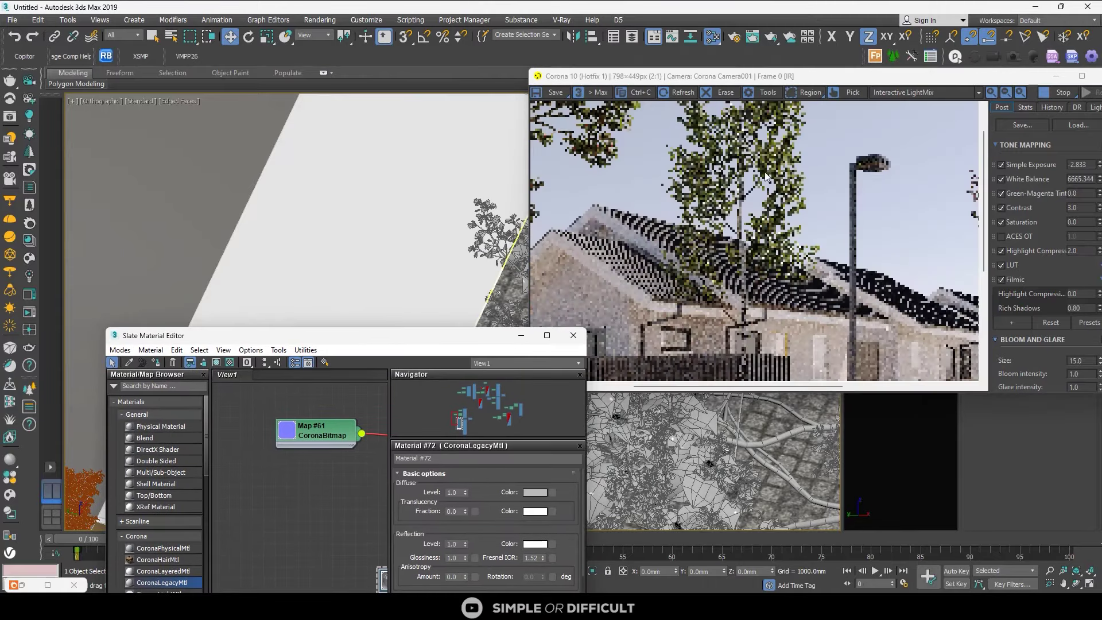
{"action": "scroll", "coordinate": [821, 184], "scroll_direction": "down", "scroll_amount": 5}
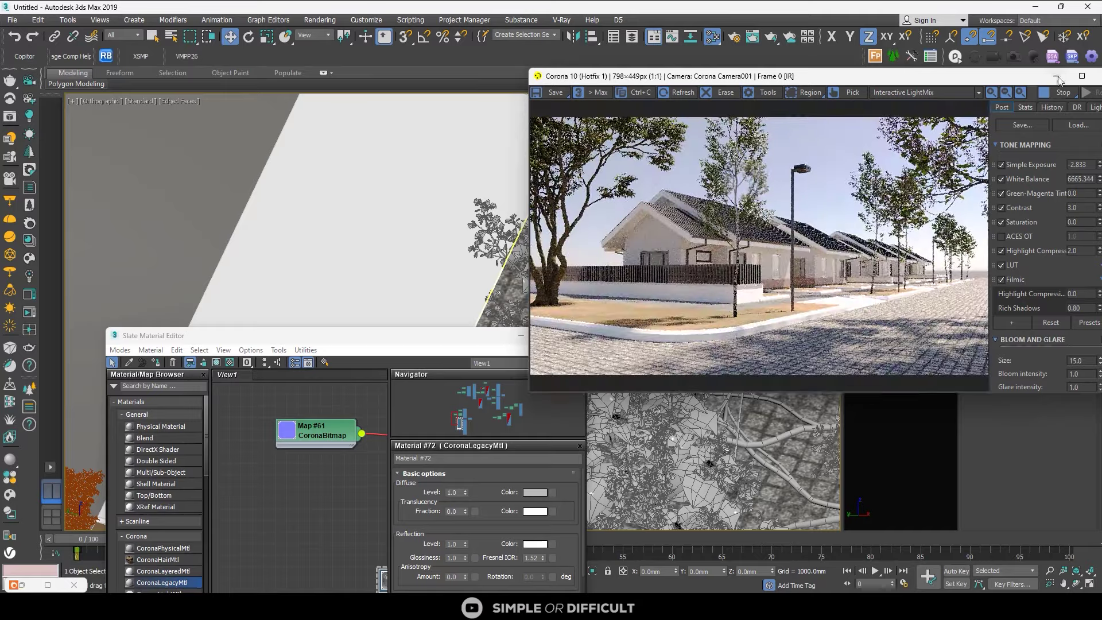
{"action": "left_click", "coordinate": [1082, 76]}
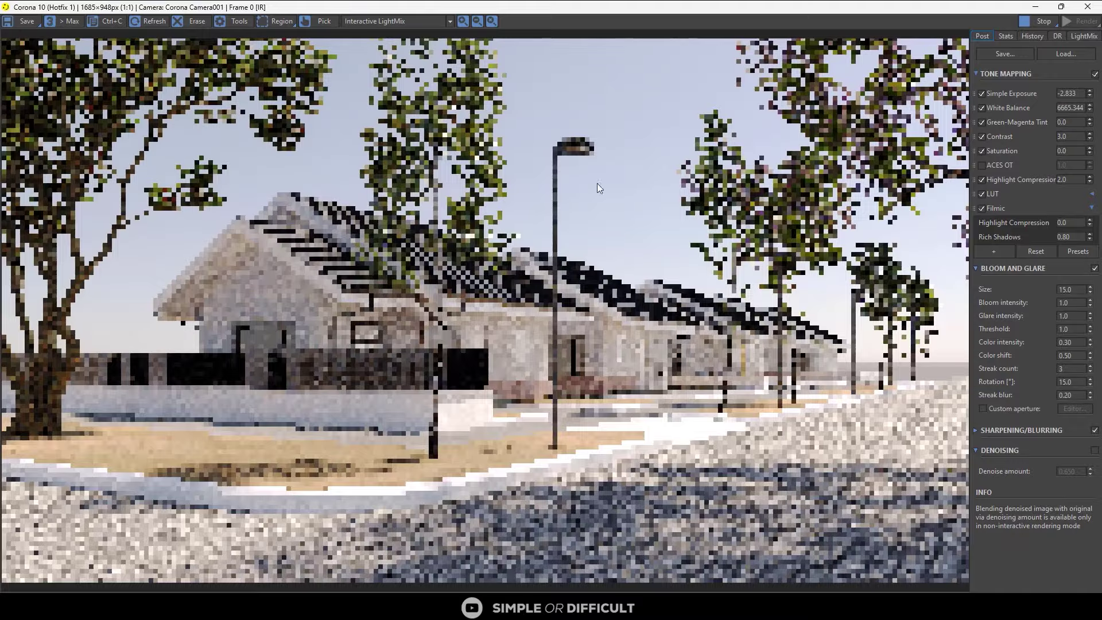
{"action": "scroll", "coordinate": [597, 184], "scroll_direction": "up", "scroll_amount": 3}
{"action": "scroll", "coordinate": [442, 135], "scroll_direction": "down", "scroll_amount": 1}
{"action": "scroll", "coordinate": [450, 133], "scroll_direction": "down", "scroll_amount": 3}
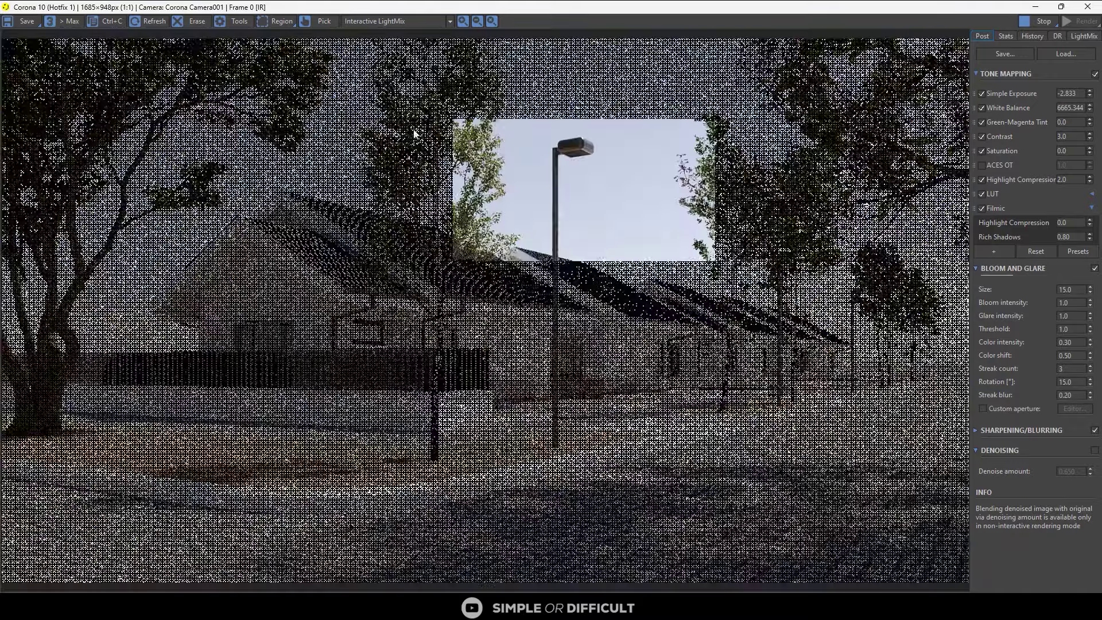
{"action": "scroll", "coordinate": [561, 478], "scroll_direction": "up", "scroll_amount": 2}
{"action": "scroll", "coordinate": [560, 476], "scroll_direction": "down", "scroll_amount": 2}
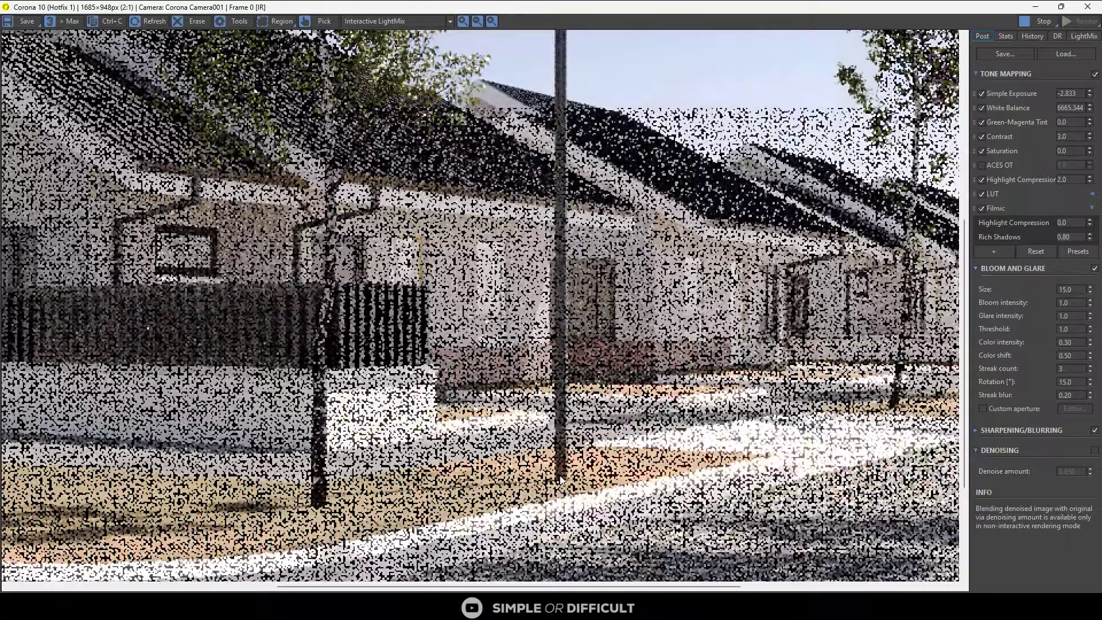
{"action": "scroll", "coordinate": [574, 365], "scroll_direction": "up", "scroll_amount": 3}
{"action": "scroll", "coordinate": [573, 365], "scroll_direction": "down", "scroll_amount": 3}
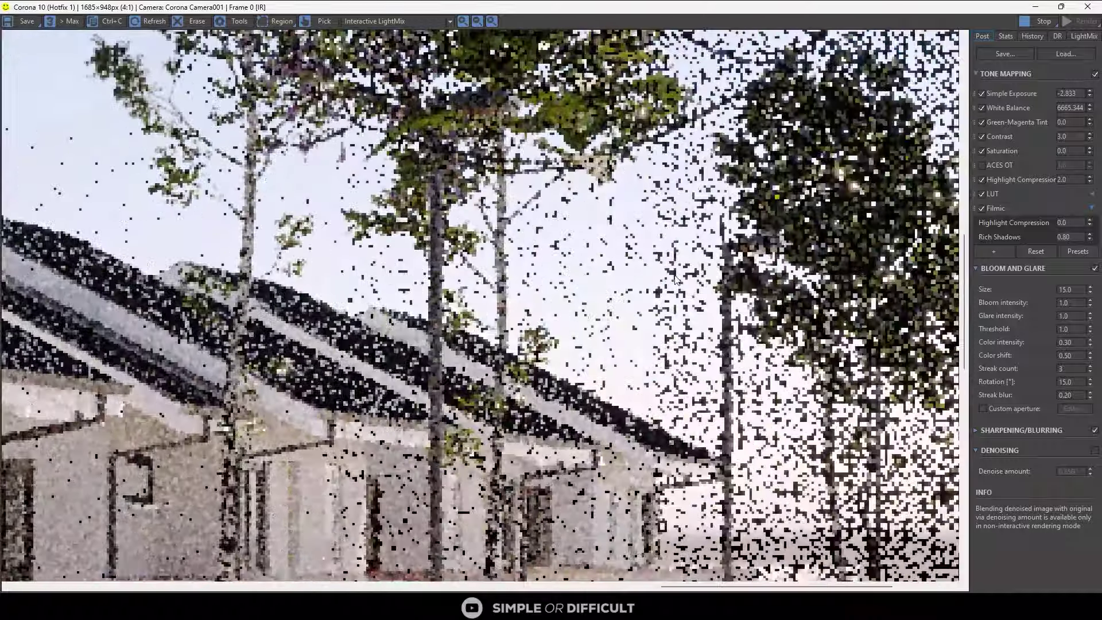
{"action": "scroll", "coordinate": [527, 345], "scroll_direction": "up", "scroll_amount": 3}
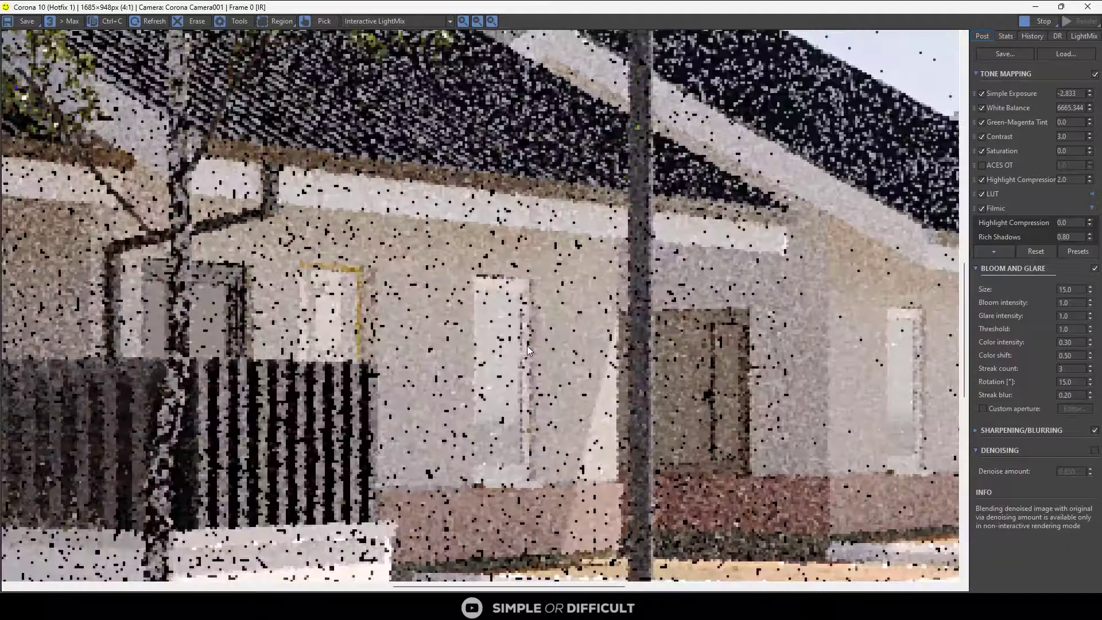
{"action": "scroll", "coordinate": [487, 331], "scroll_direction": "down", "scroll_amount": 1}
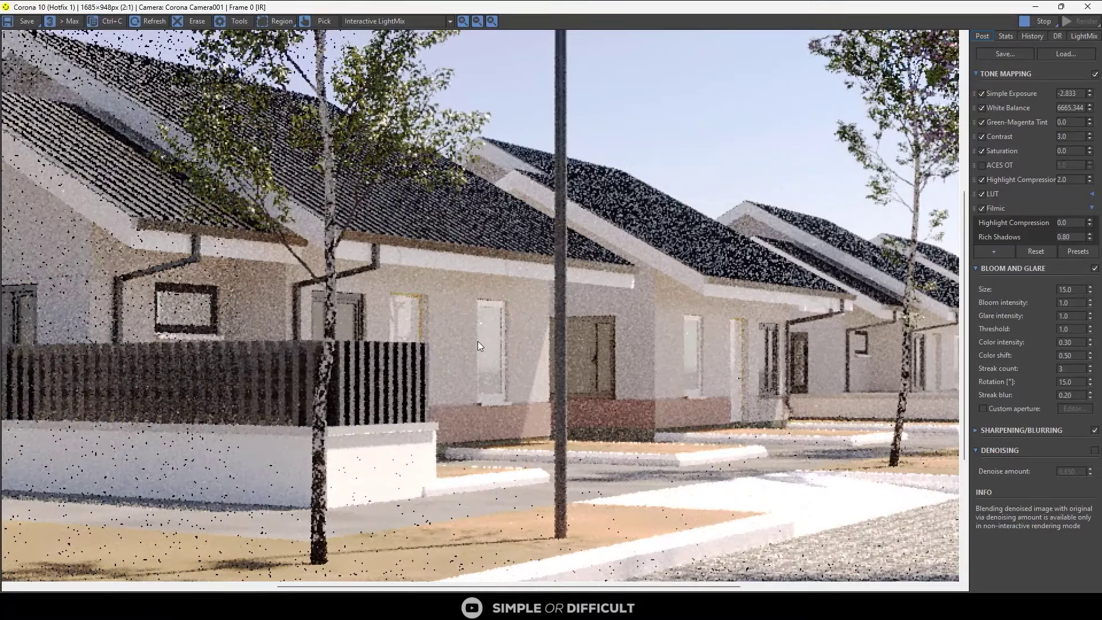
{"action": "scroll", "coordinate": [246, 232], "scroll_direction": "up", "scroll_amount": 2}
{"action": "scroll", "coordinate": [246, 232], "scroll_direction": "down", "scroll_amount": 2}
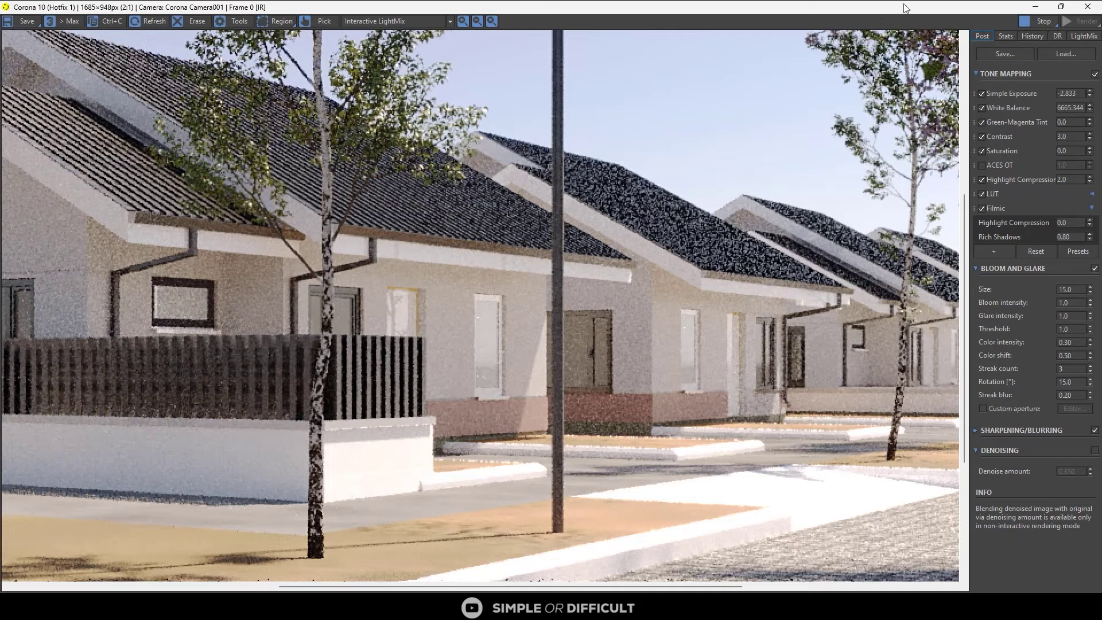
{"action": "left_click_drag", "start_coordinate": [906, 8], "coordinate": [921, 142]}
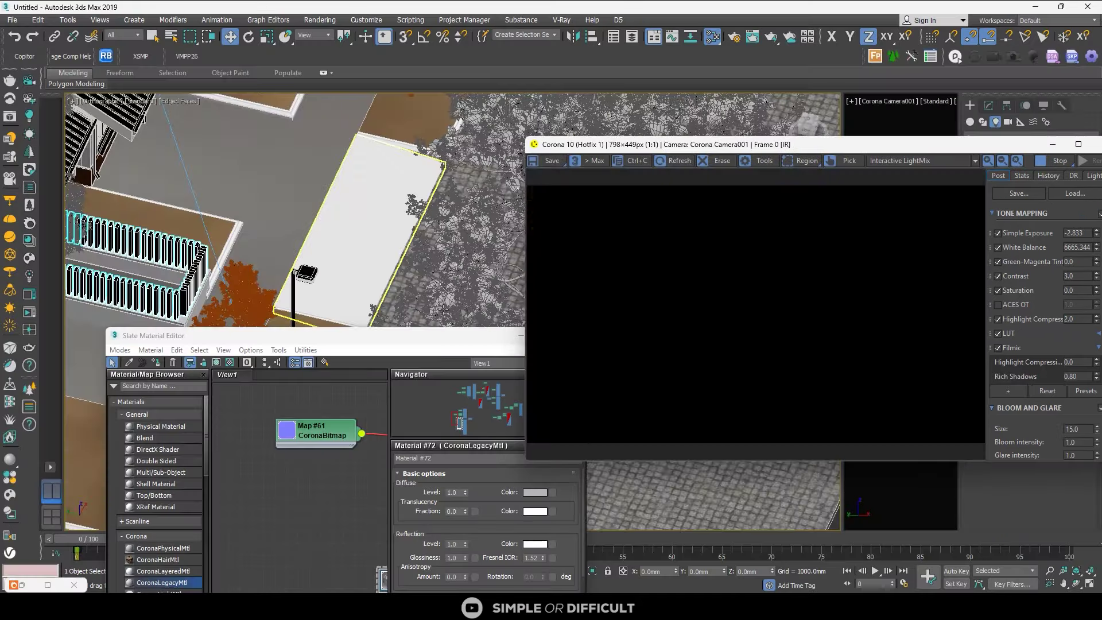
- Select the narrow front window between the street lamp and the tree on the row house
{"action": "scroll", "coordinate": [333, 257], "scroll_direction": "up", "scroll_amount": 3}
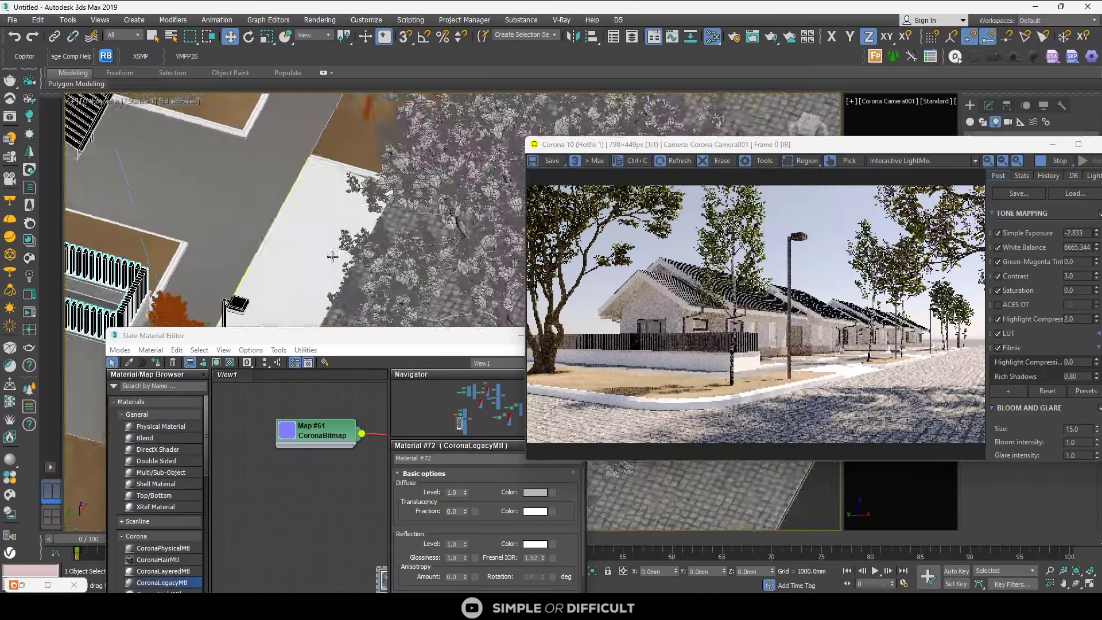
{"action": "middle_click_drag", "start_coordinate": [333, 256], "coordinate": [236, 164], "text": "alt"}
{"action": "scroll", "coordinate": [431, 224], "scroll_direction": "down", "scroll_amount": 4}
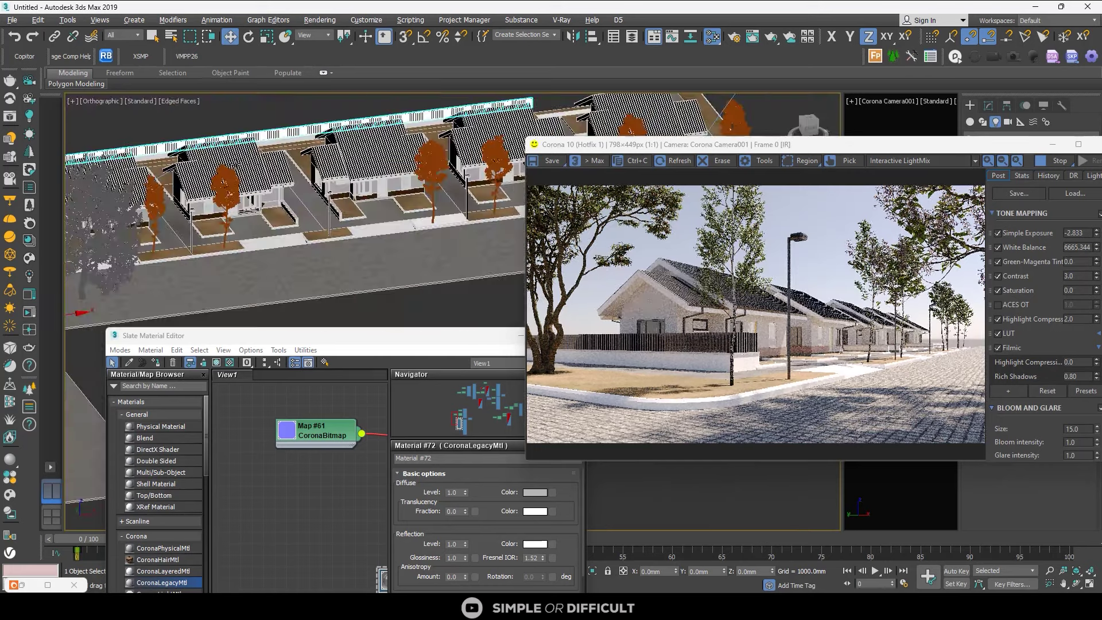
{"action": "left_click", "coordinate": [233, 172]}
{"action": "scroll", "coordinate": [236, 167], "scroll_direction": "up", "scroll_amount": 5}
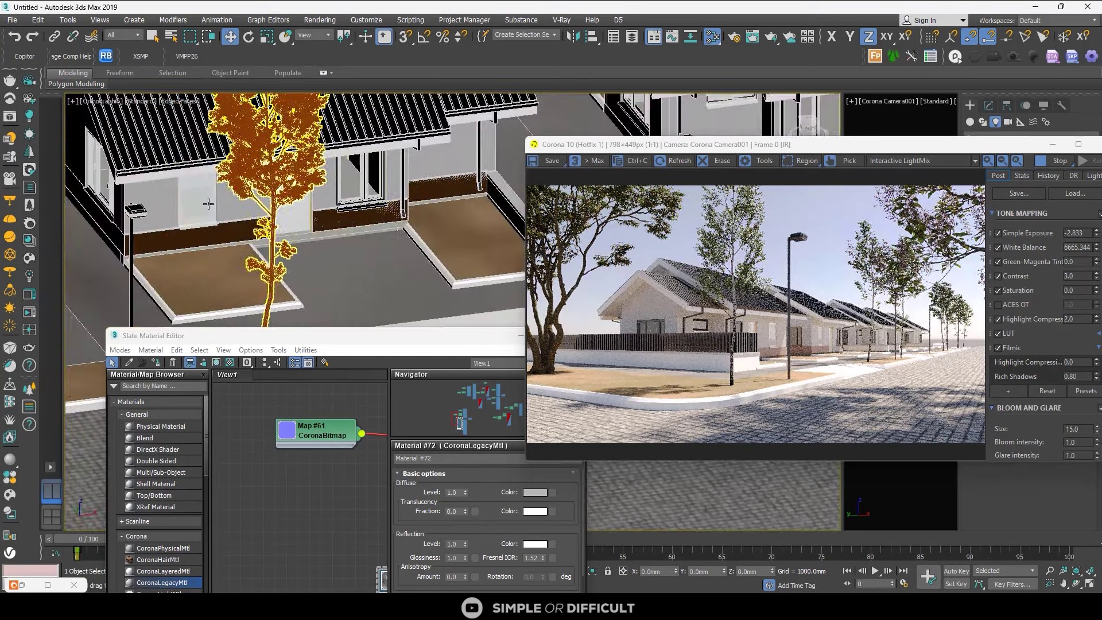
{"action": "left_click", "coordinate": [209, 205]}
- Pick the selected window's Multi/Sub-Object material into the Slate Material Editor and maximize the editor to show its sub-materials
{"action": "left_click_drag", "start_coordinate": [413, 332], "coordinate": [538, 352]}
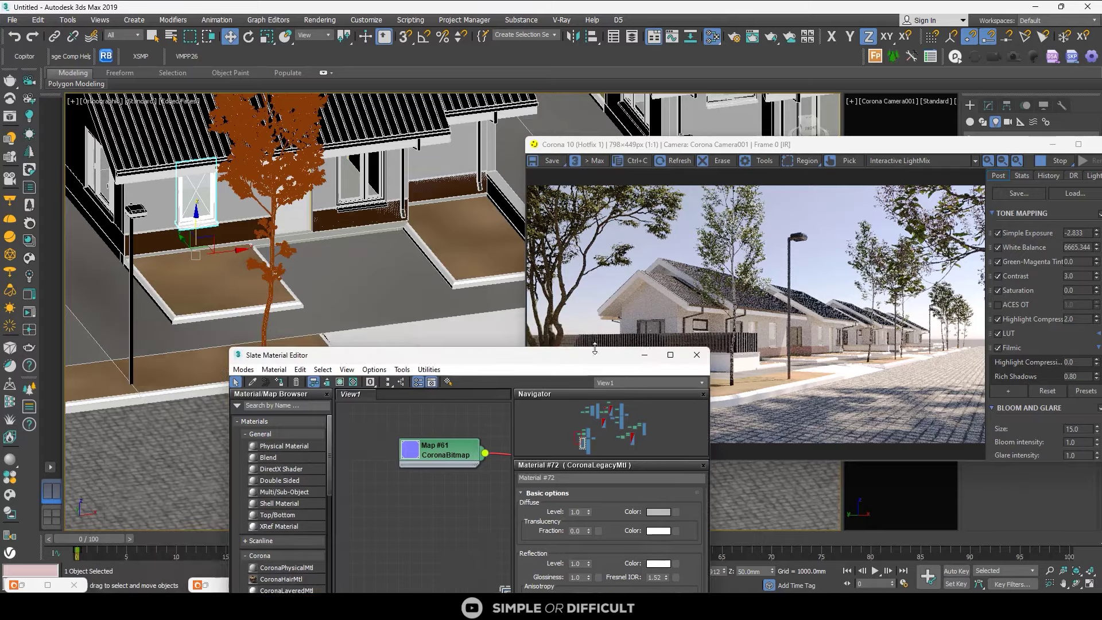
{"action": "left_click", "coordinate": [671, 356]}
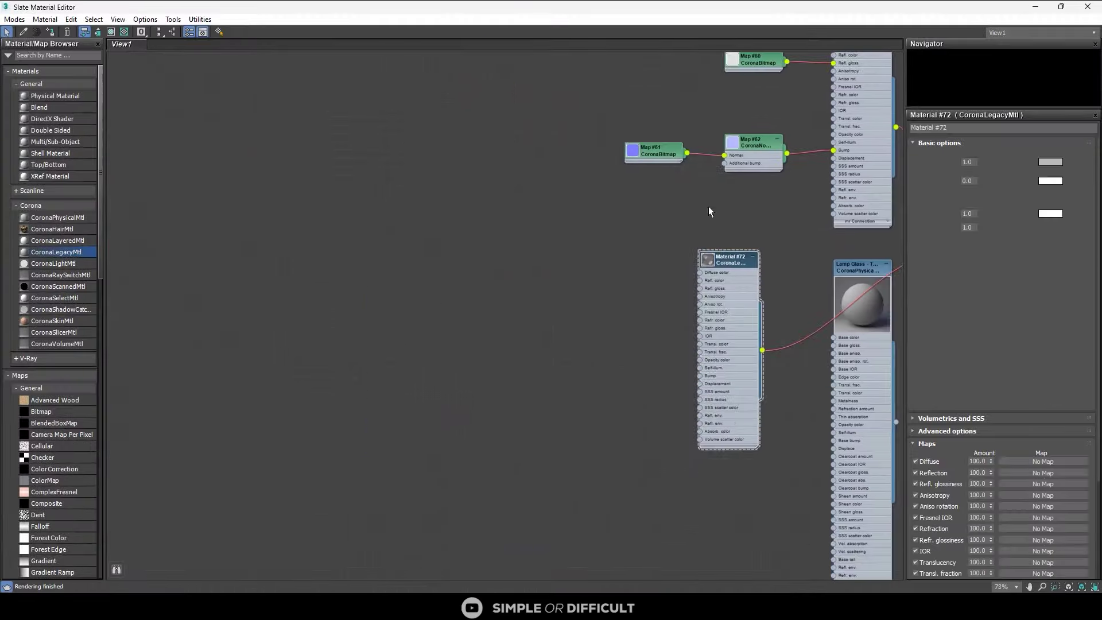
{"action": "double_click", "coordinate": [666, 11]}
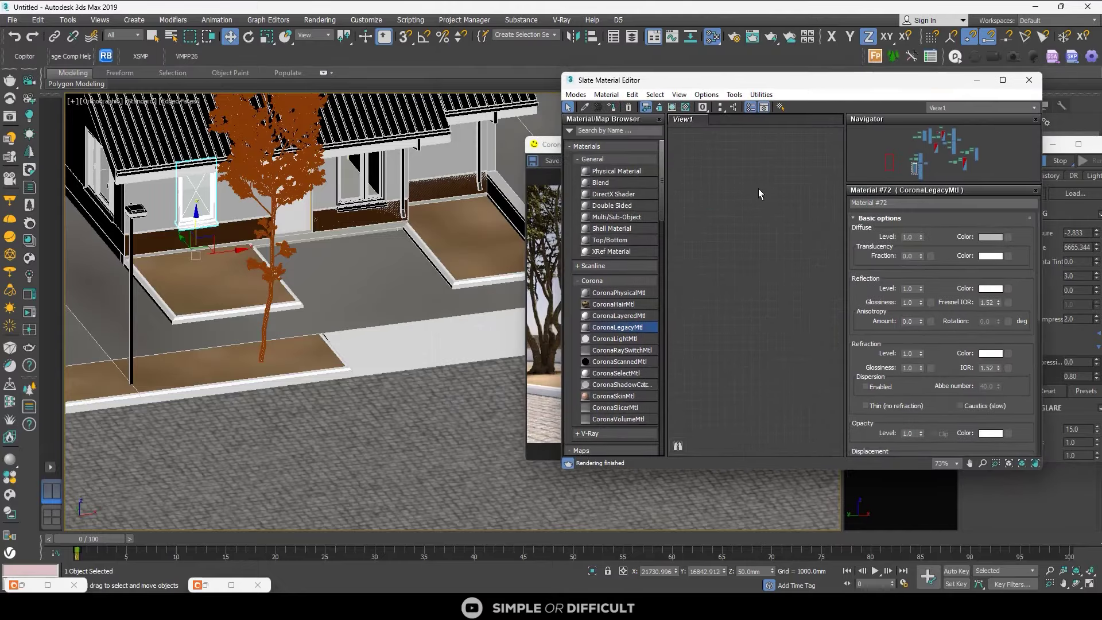
{"action": "left_click", "coordinate": [584, 107]}
{"action": "scroll", "coordinate": [206, 185], "scroll_direction": "up", "scroll_amount": 2}
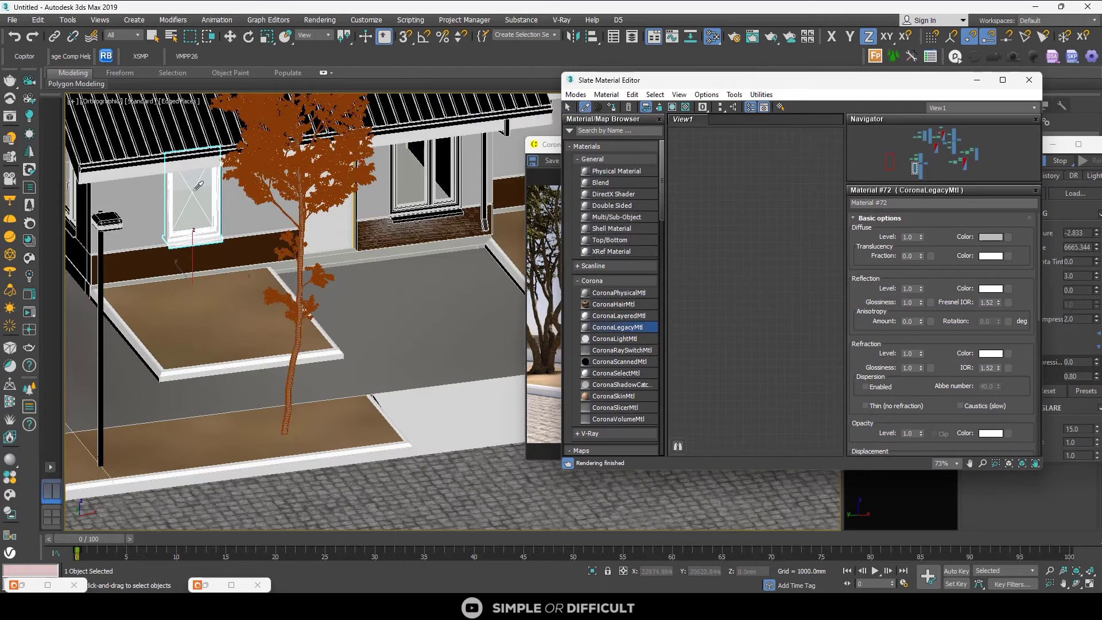
{"action": "left_click", "coordinate": [206, 185]}
{"action": "scroll", "coordinate": [746, 270], "scroll_direction": "up", "scroll_amount": 2}
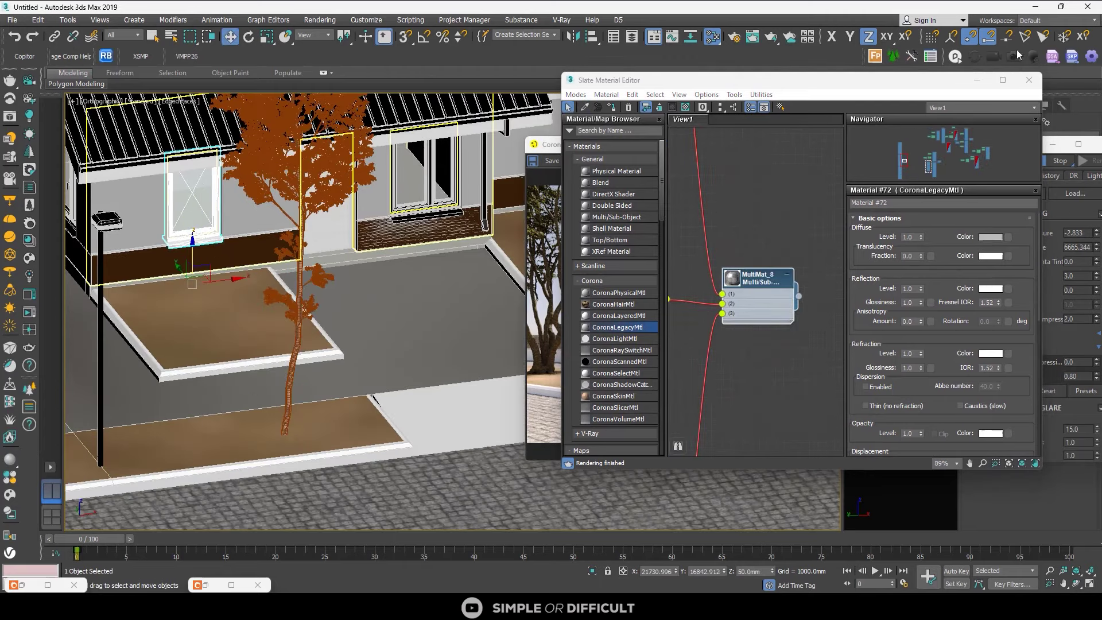
{"action": "left_click", "coordinate": [1002, 80]}
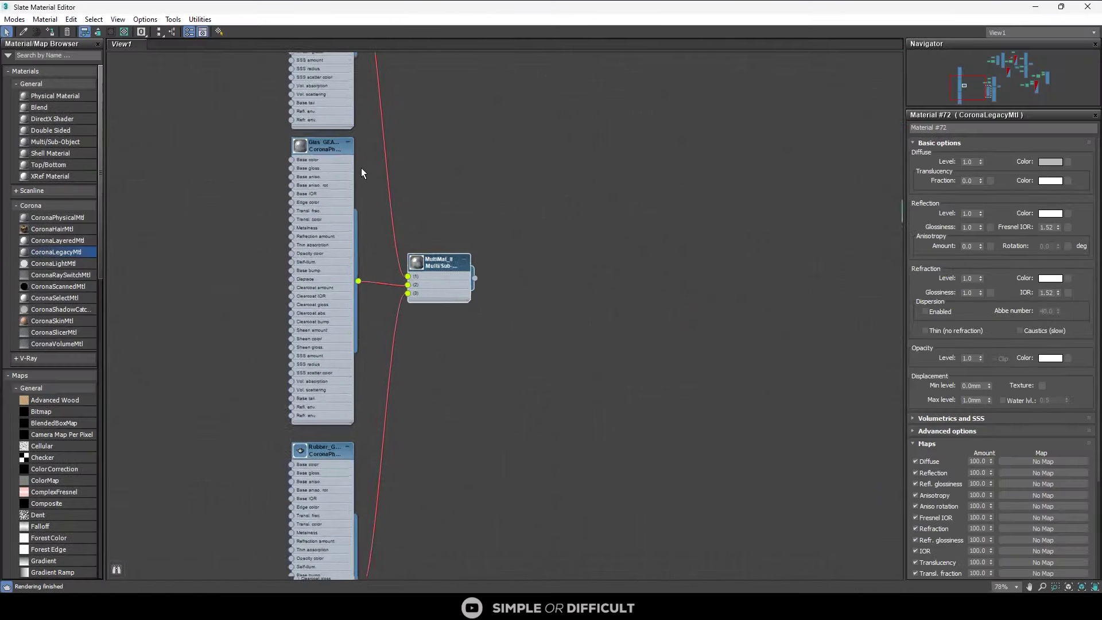
- Copy the lamp's black aluminium material tree and its glass CoronaLegacyMtl, placing the copies beside the window's Multi/Sub-Object material
{"action": "scroll", "coordinate": [362, 173], "scroll_direction": "up", "scroll_amount": 2}
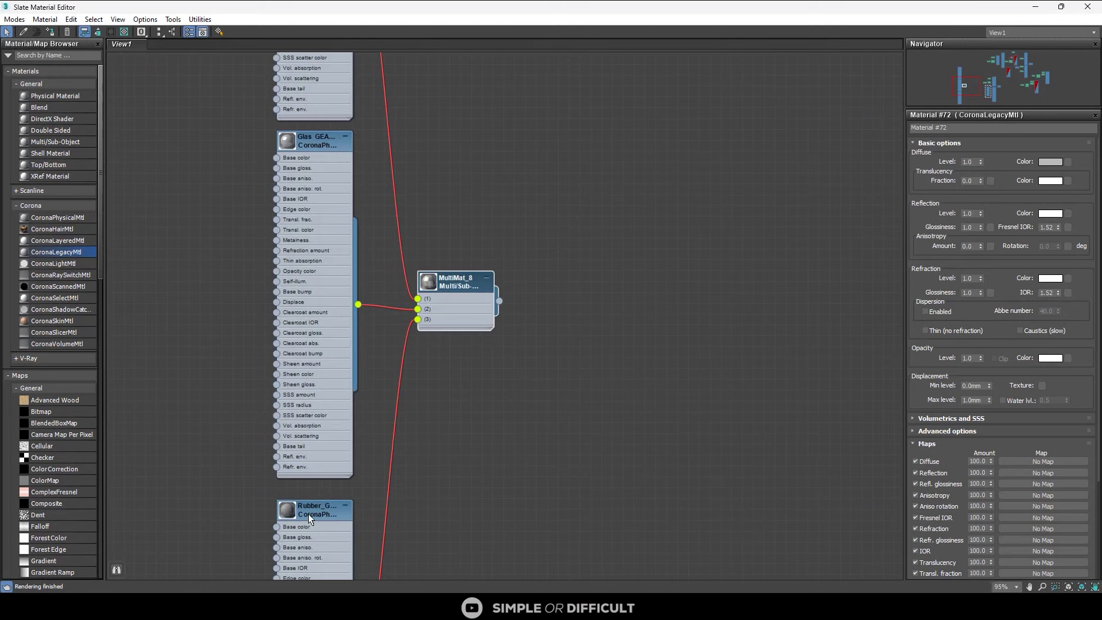
{"action": "scroll", "coordinate": [309, 515], "scroll_direction": "down", "scroll_amount": 2}
{"action": "middle_click_drag", "start_coordinate": [326, 232], "coordinate": [350, 377]}
{"action": "scroll", "coordinate": [311, 122], "scroll_direction": "down", "scroll_amount": 4}
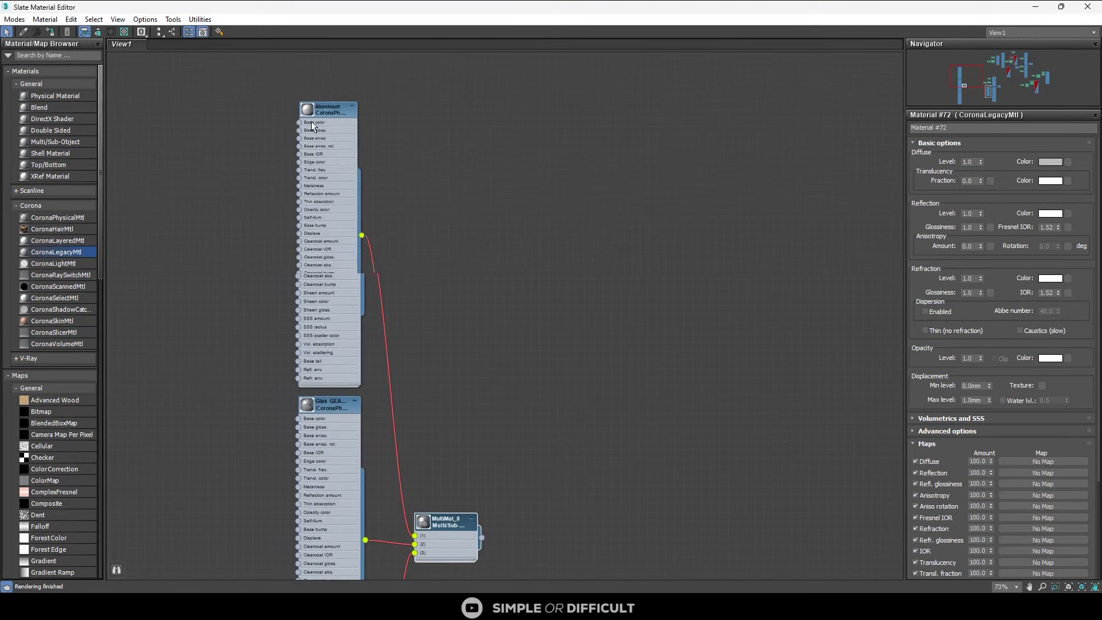
{"action": "middle_click_drag", "start_coordinate": [378, 323], "coordinate": [417, 215]}
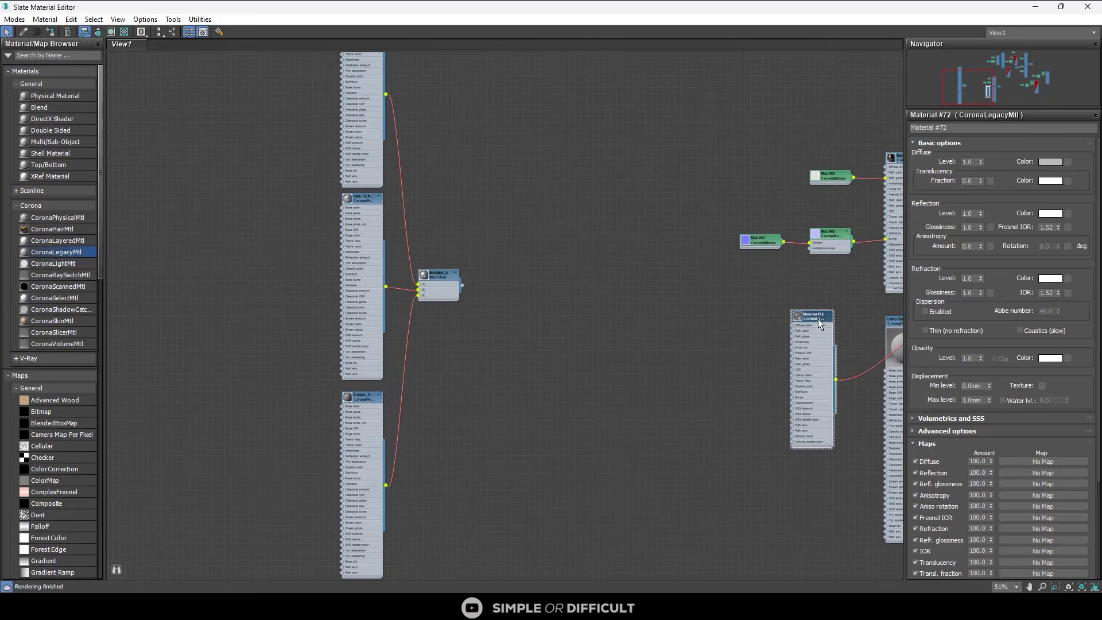
{"action": "middle_click_drag", "start_coordinate": [818, 319], "coordinate": [669, 337]}
{"action": "left_click_drag", "start_coordinate": [750, 161], "coordinate": [605, 277]}
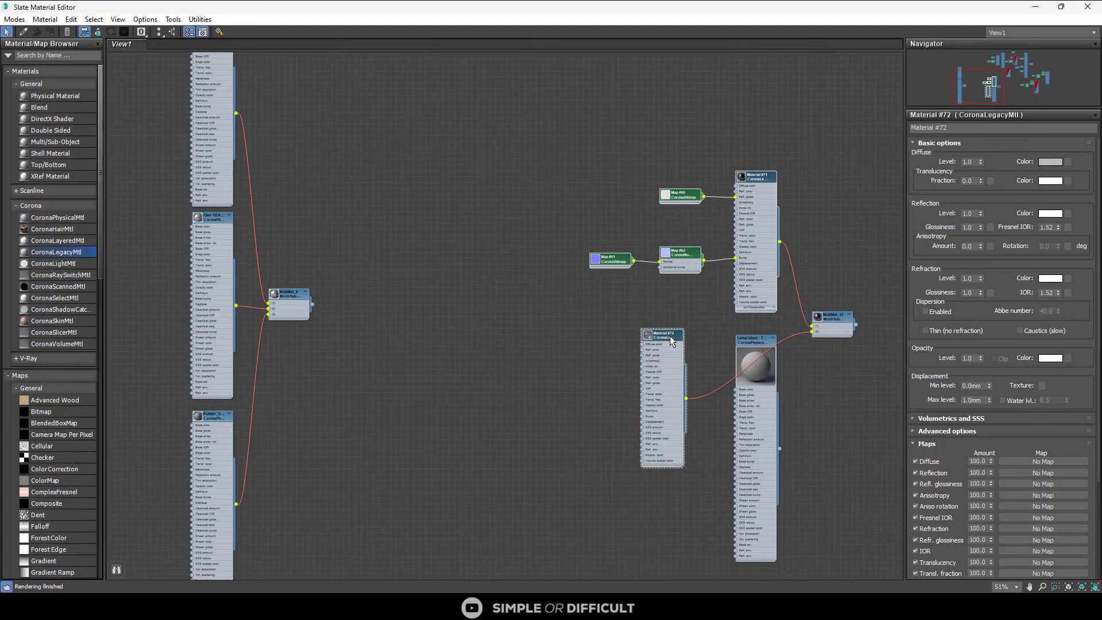
{"action": "middle_click_drag", "start_coordinate": [671, 340], "coordinate": [753, 326]}
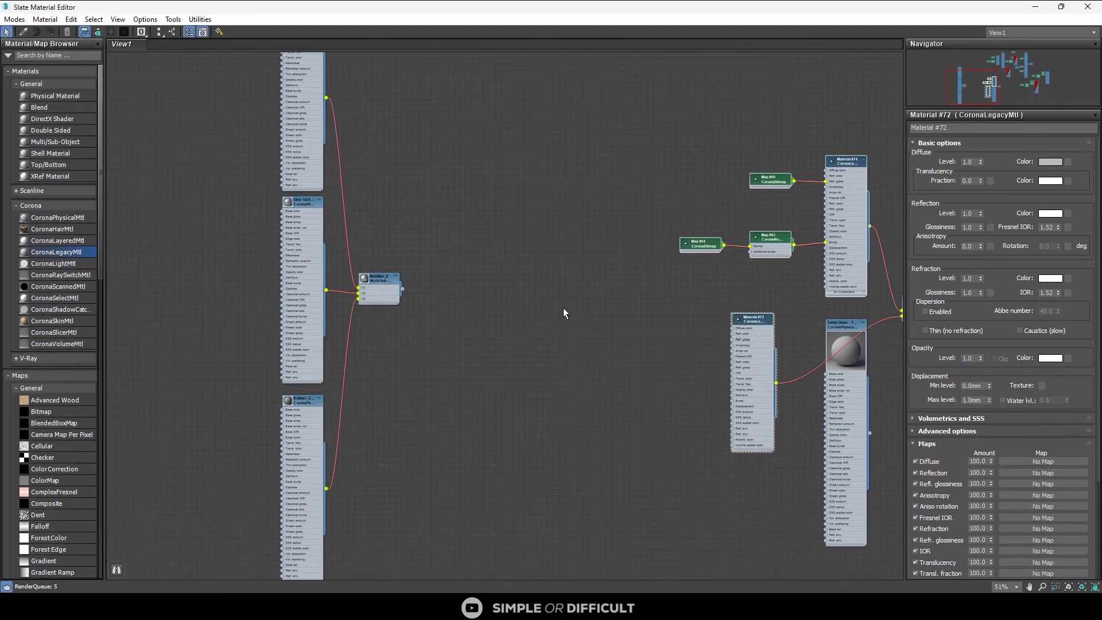
{"action": "left_click_drag", "start_coordinate": [563, 308], "coordinate": [132, 260], "text": "shift"}
{"action": "middle_click_drag", "start_coordinate": [209, 300], "coordinate": [302, 315]}
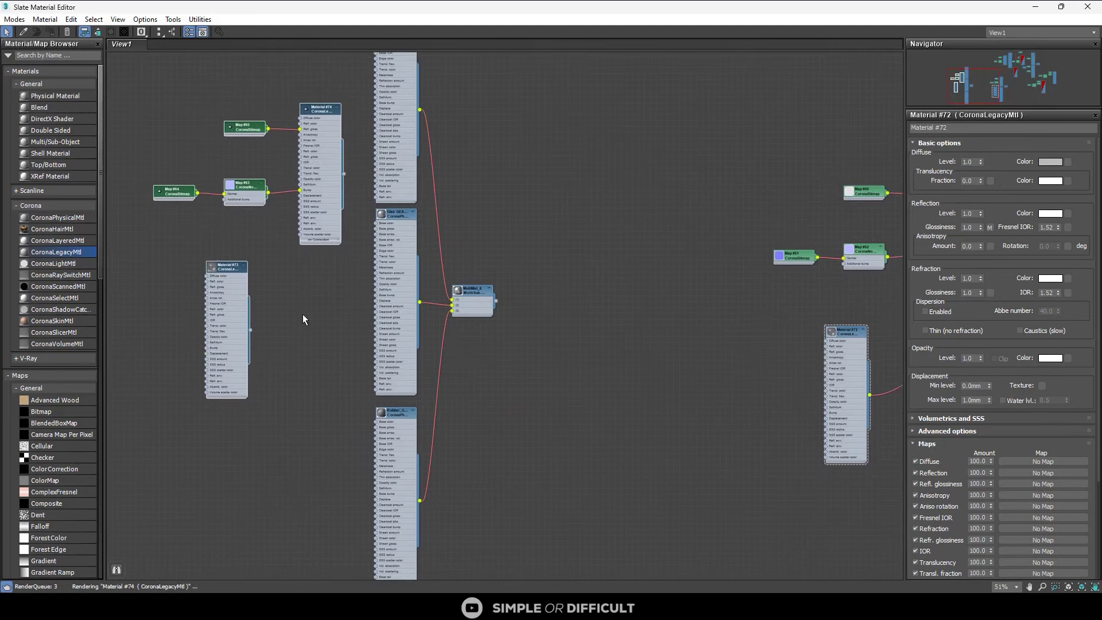
- Connect the copied aluminium to slots 1 and 3 and the copied glass to slot 2 of the window's Multi/Sub-Object material; check the windows in the render
{"action": "left_click_drag", "start_coordinate": [228, 271], "coordinate": [322, 270]}
{"action": "scroll", "coordinate": [359, 305], "scroll_direction": "up", "scroll_amount": 2}
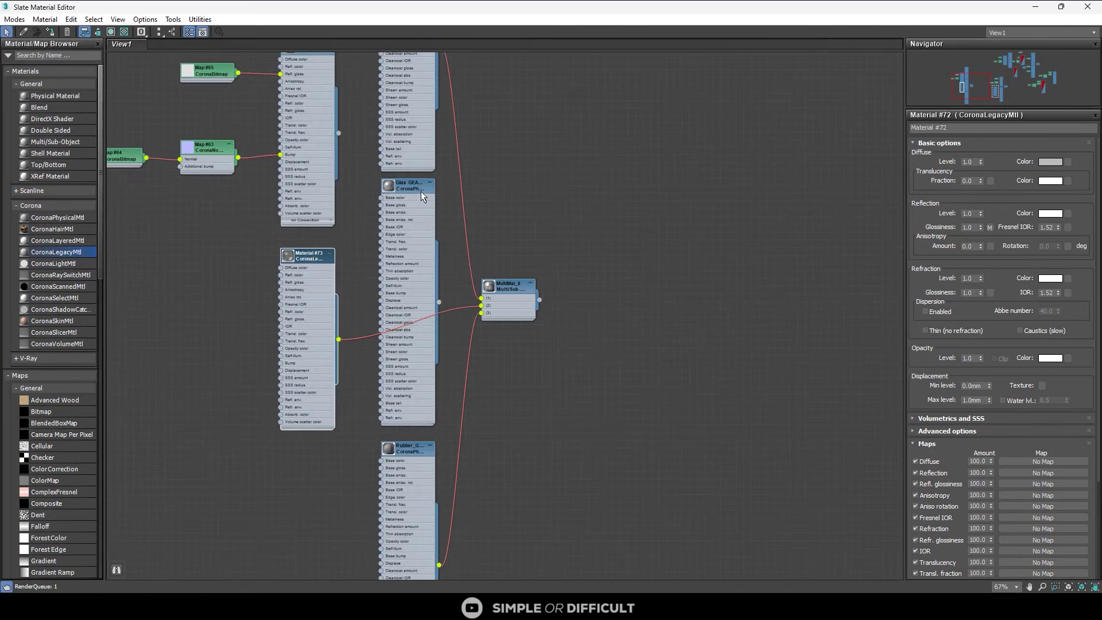
{"action": "middle_click_drag", "start_coordinate": [349, 123], "coordinate": [335, 208]}
{"action": "left_click_drag", "start_coordinate": [458, 349], "coordinate": [470, 370]}
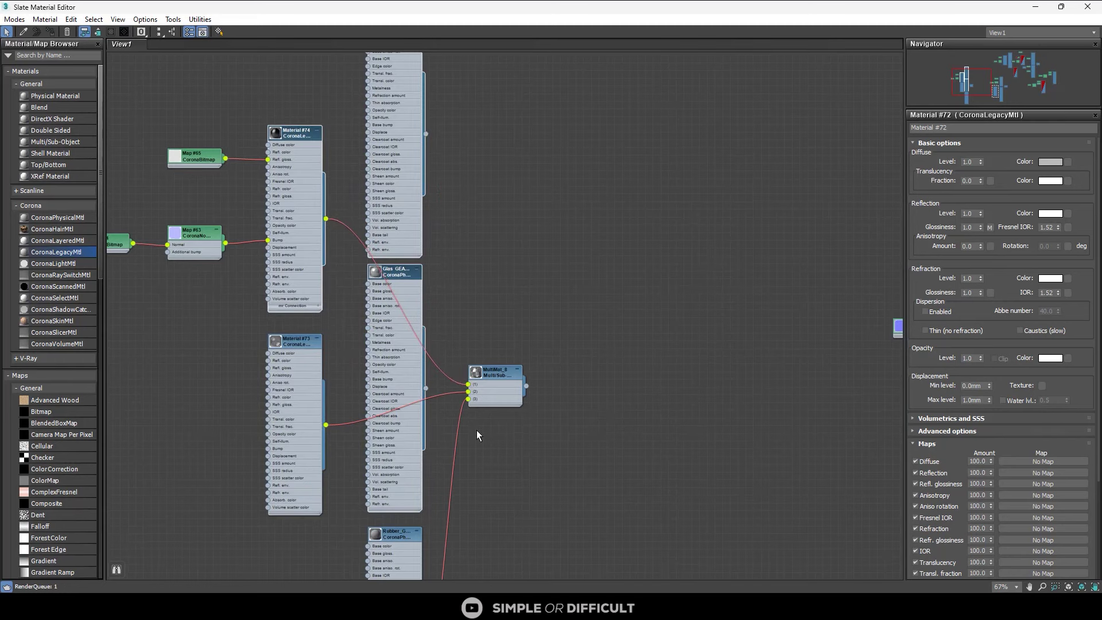
{"action": "middle_click_drag", "start_coordinate": [477, 430], "coordinate": [446, 337]}
{"action": "left_click_drag", "start_coordinate": [295, 123], "coordinate": [435, 306]}
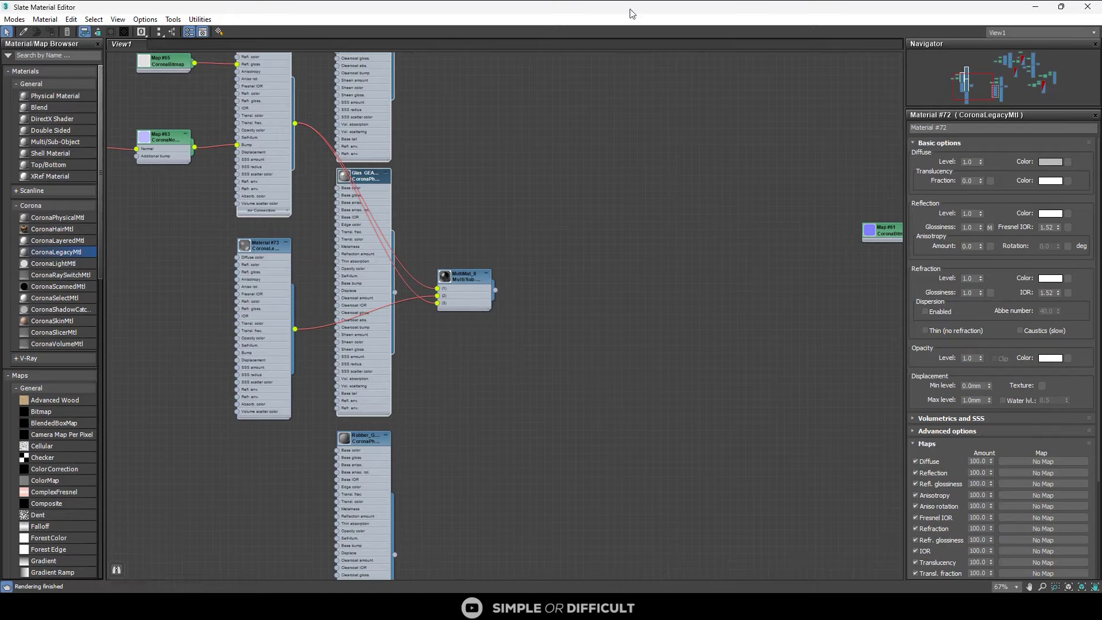
{"action": "left_click_drag", "start_coordinate": [632, 13], "coordinate": [406, 299]}
{"action": "scroll", "coordinate": [778, 335], "scroll_direction": "up", "scroll_amount": 2}
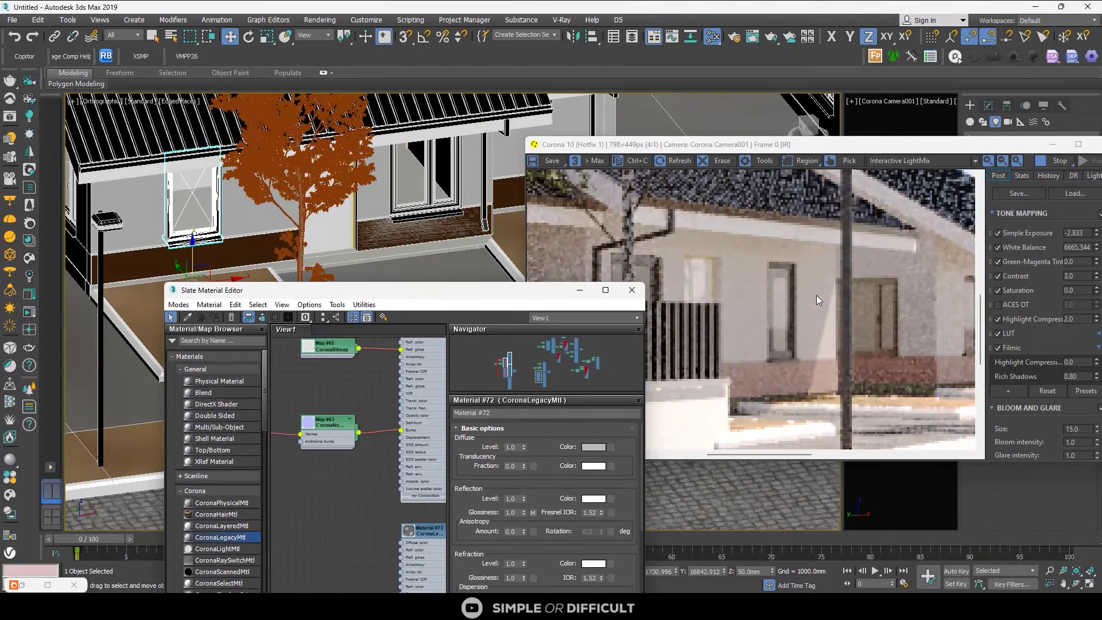
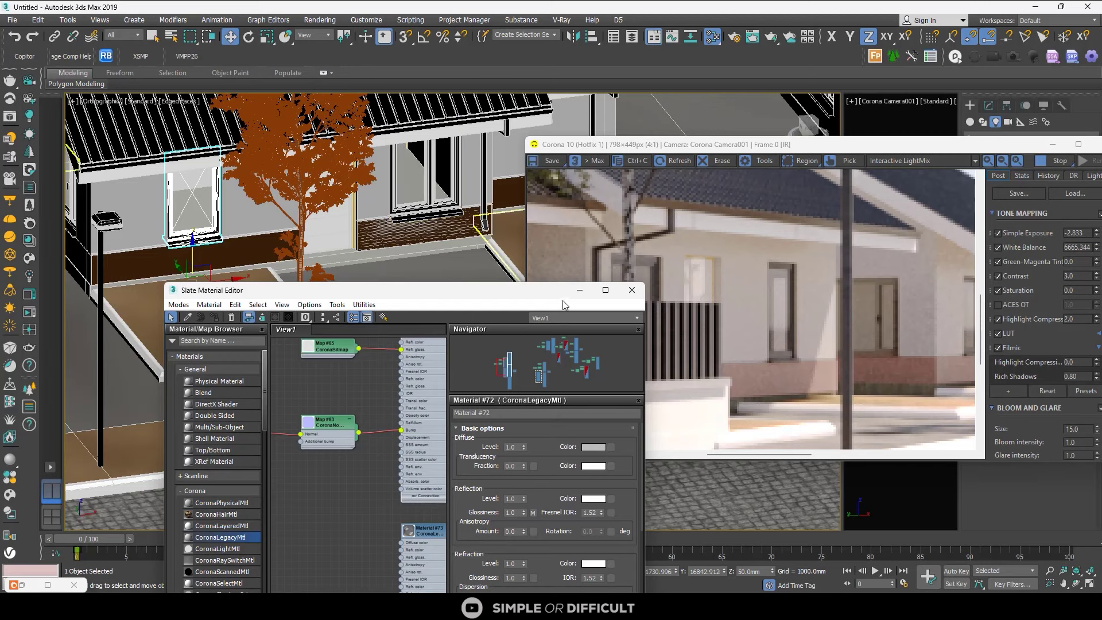
- Select the low brick base-wall object along the house front and enter its Polygon sub-object level
{"action": "scroll", "coordinate": [382, 206], "scroll_direction": "up", "scroll_amount": 3}
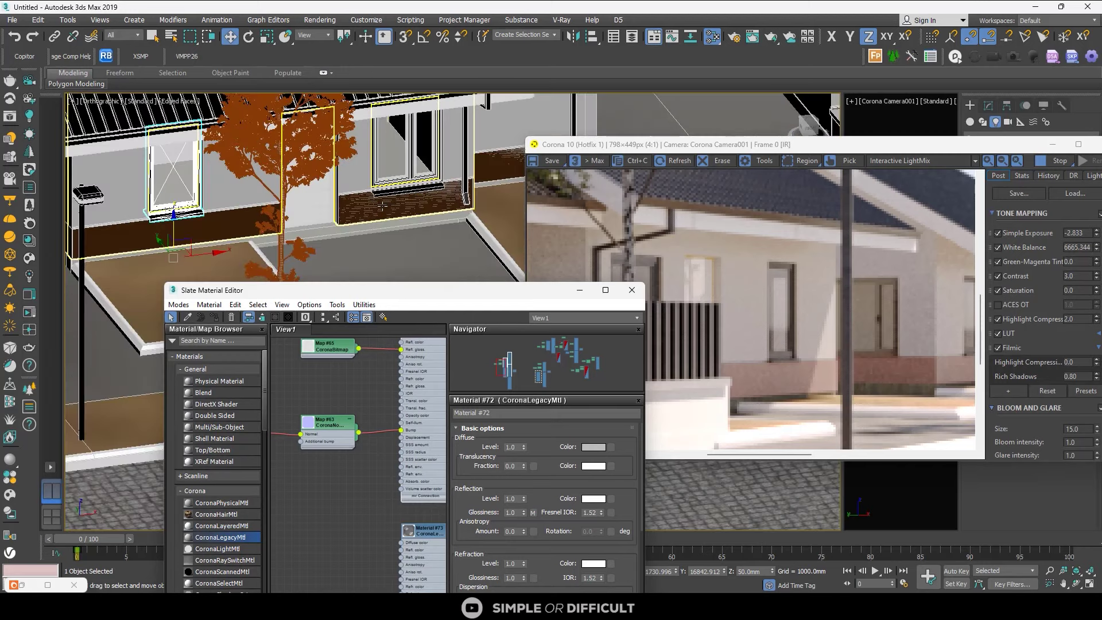
{"action": "left_click", "coordinate": [369, 212]}
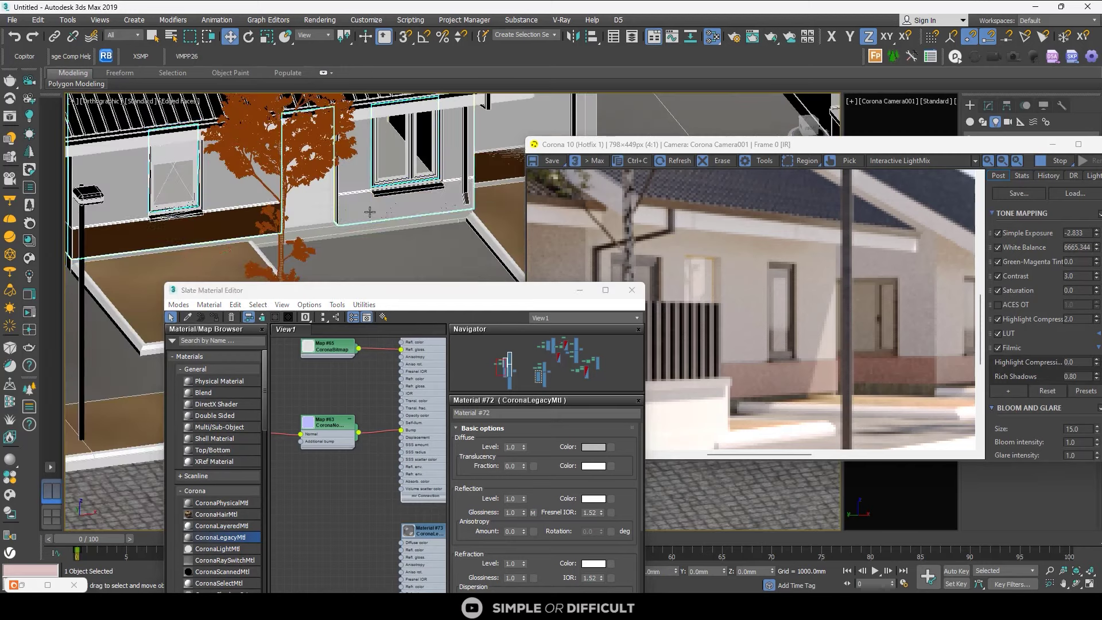
{"action": "left_click", "coordinate": [208, 223]}
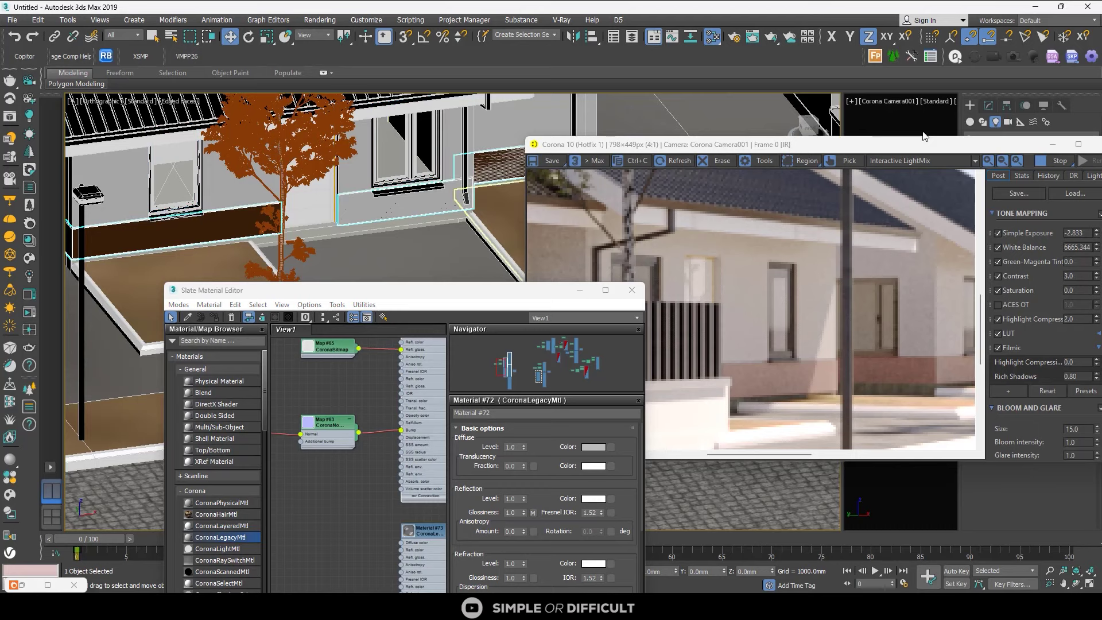
{"action": "left_click_drag", "start_coordinate": [978, 150], "coordinate": [591, 268]}
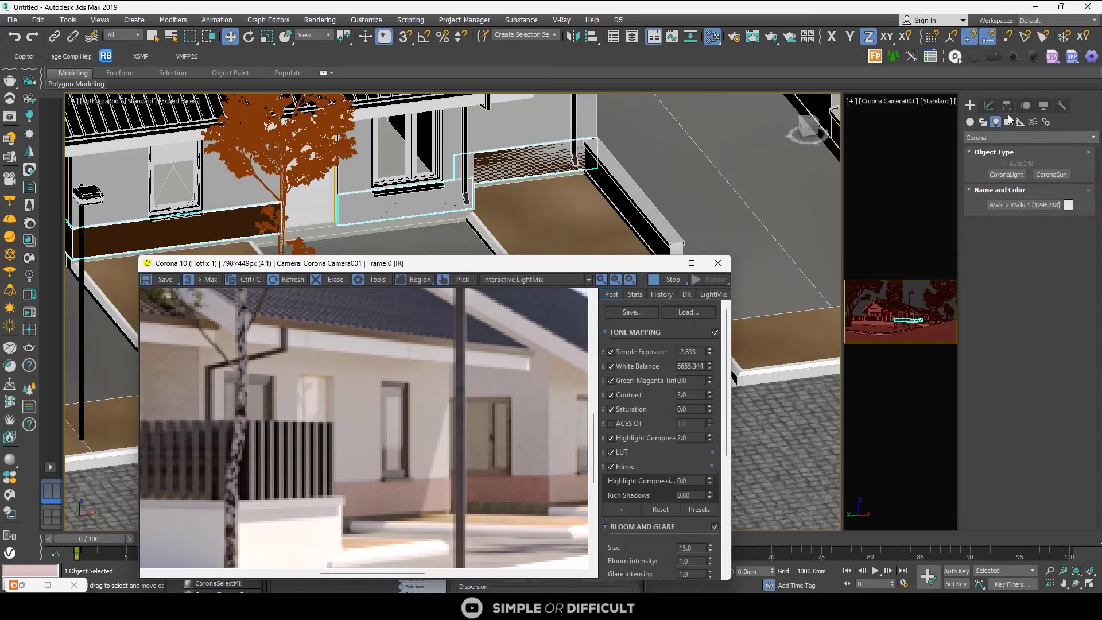
{"action": "left_click", "coordinate": [988, 107]}
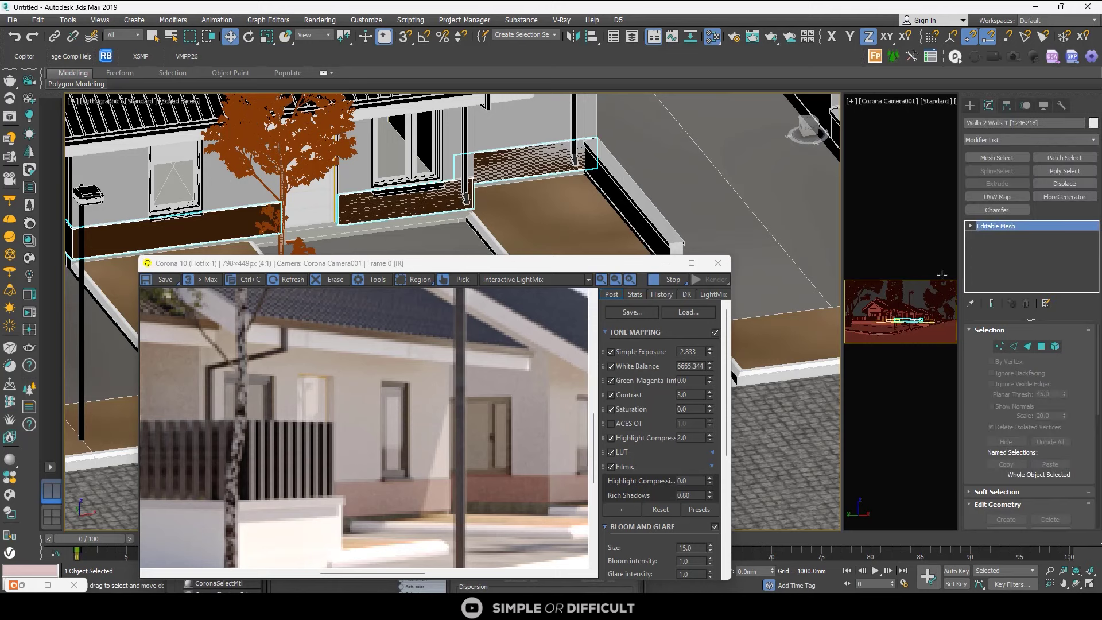
{"action": "left_click", "coordinate": [1041, 347]}
- Move the front faces of the brick base wall slightly outward along the Y axis
{"action": "scroll", "coordinate": [416, 226], "scroll_direction": "up", "scroll_amount": 6}
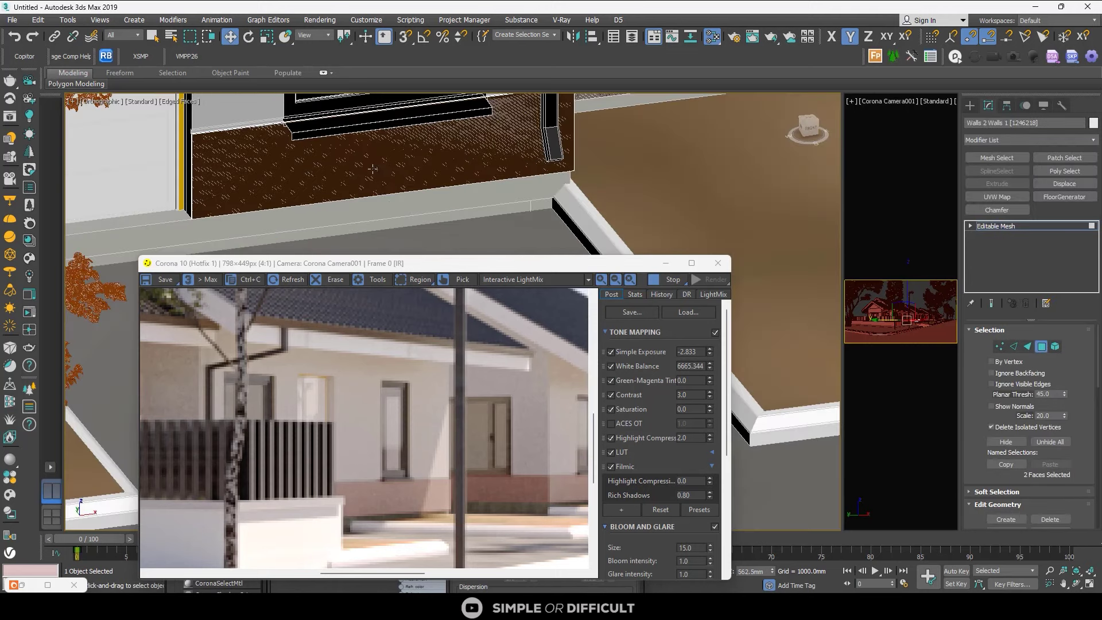
{"action": "left_click", "coordinate": [373, 168]}
{"action": "scroll", "coordinate": [368, 141], "scroll_direction": "up", "scroll_amount": 3}
{"action": "left_click_drag", "start_coordinate": [382, 149], "coordinate": [384, 152]}
{"action": "scroll", "coordinate": [566, 123], "scroll_direction": "down", "scroll_amount": 8}
{"action": "scroll", "coordinate": [527, 163], "scroll_direction": "up", "scroll_amount": 1}
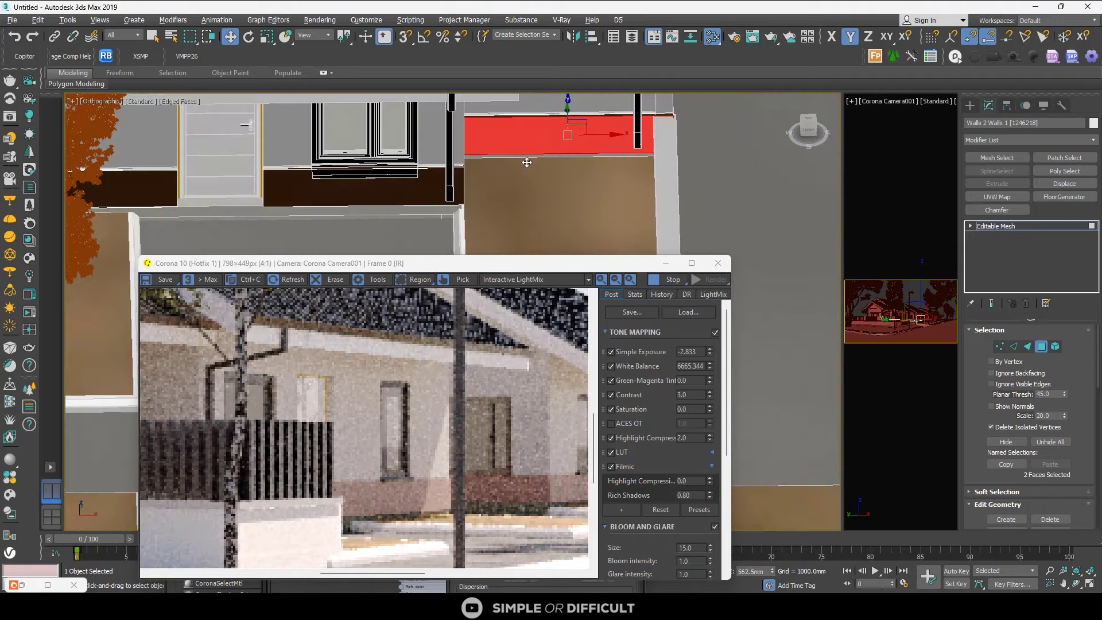
- Select the side face of the brick base wall beside the recess and move it slightly outward along the X axis
{"action": "middle_click_drag", "start_coordinate": [527, 162], "coordinate": [492, 151], "text": "alt"}
{"action": "left_click", "coordinate": [474, 114]}
{"action": "middle_click_drag", "start_coordinate": [474, 114], "coordinate": [481, 140]}
{"action": "scroll", "coordinate": [489, 158], "scroll_direction": "up", "scroll_amount": 3}
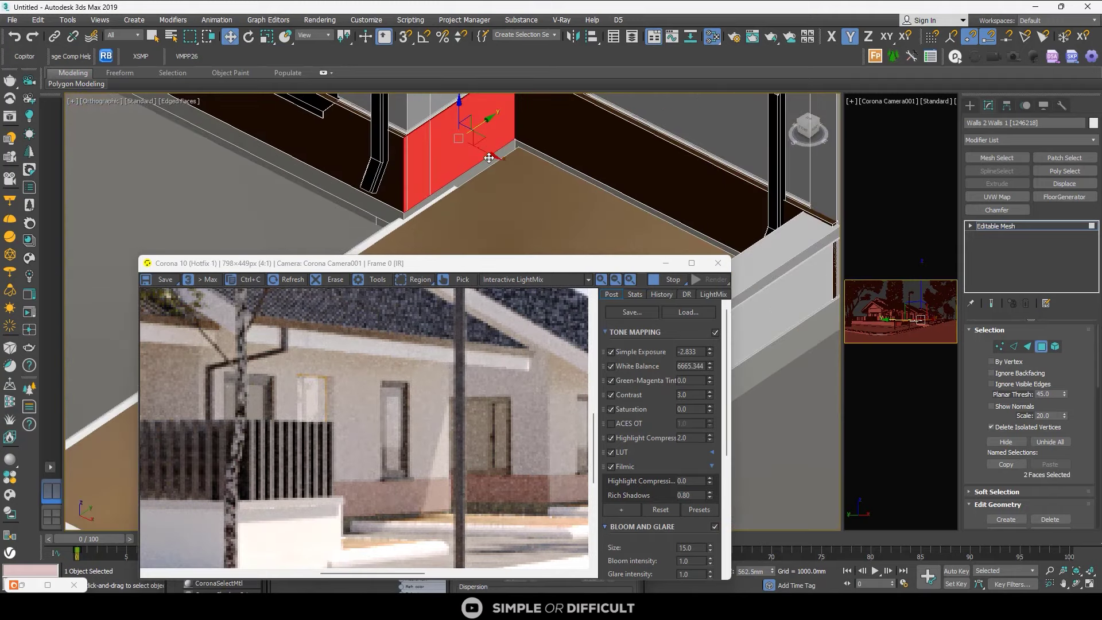
{"action": "left_click_drag", "start_coordinate": [489, 158], "coordinate": [493, 161]}
{"action": "scroll", "coordinate": [492, 161], "scroll_direction": "down", "scroll_amount": 3}
{"action": "middle_click_drag", "start_coordinate": [493, 161], "coordinate": [472, 152], "text": "alt"}
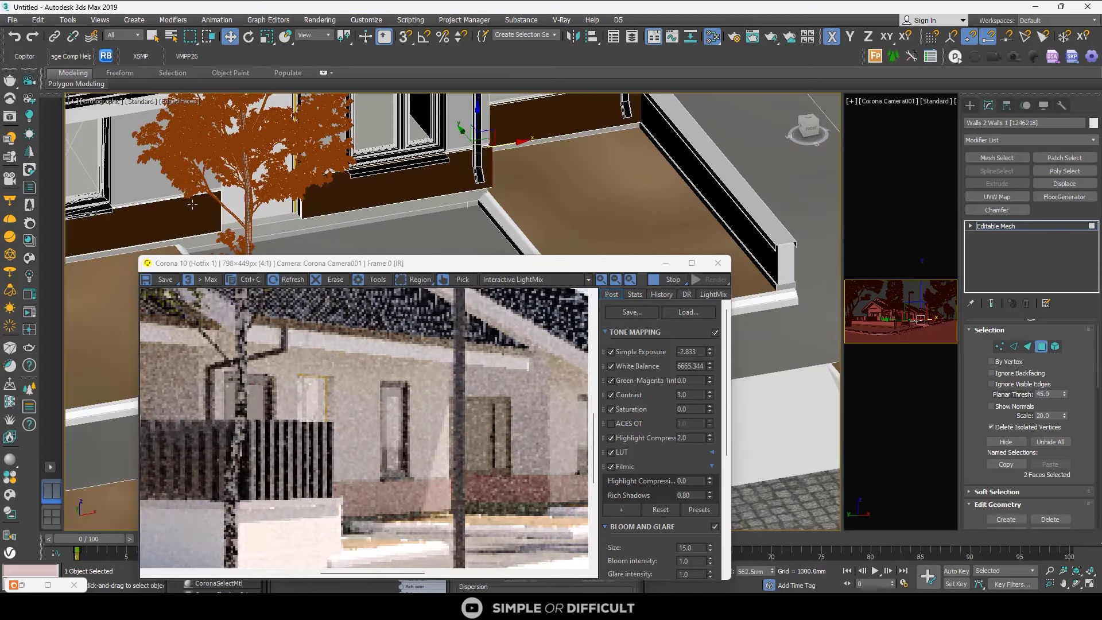
- Select the base-wall face below the wide front window and adjust its position slightly along the Y axis
{"action": "left_click", "coordinate": [396, 144]}
{"action": "scroll", "coordinate": [389, 173], "scroll_direction": "up", "scroll_amount": 3}
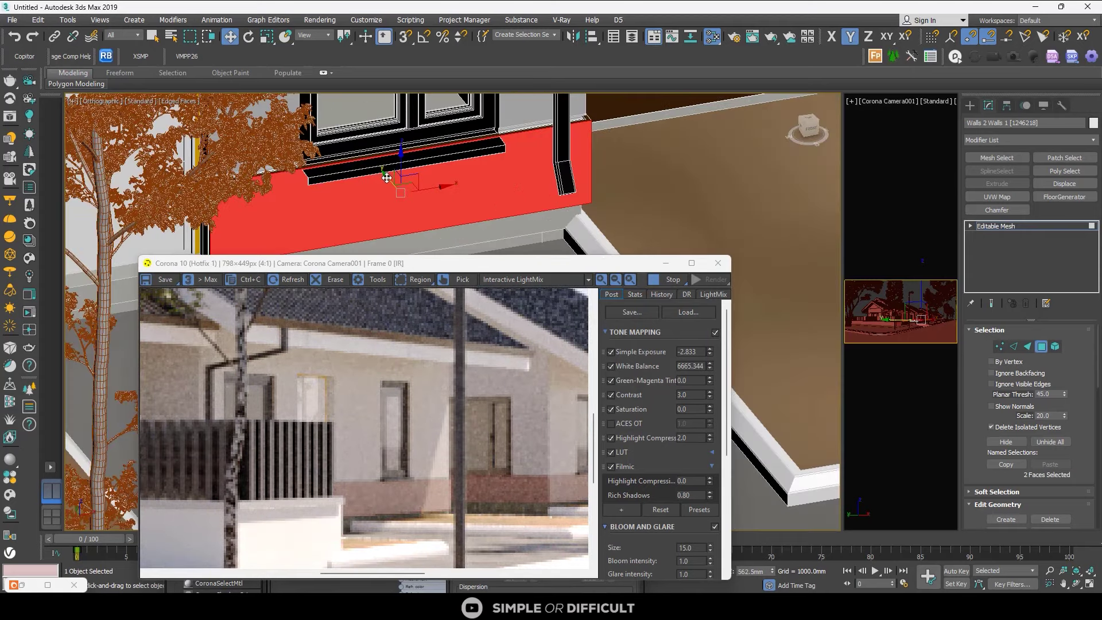
{"action": "mouse_move", "coordinate": [387, 178]}
{"action": "left_mouse_down"}
{"action": "mouse_move", "coordinate": [385, 193]}
{"action": "mouse_move", "coordinate": [390, 182]}
{"action": "left_mouse_up"}
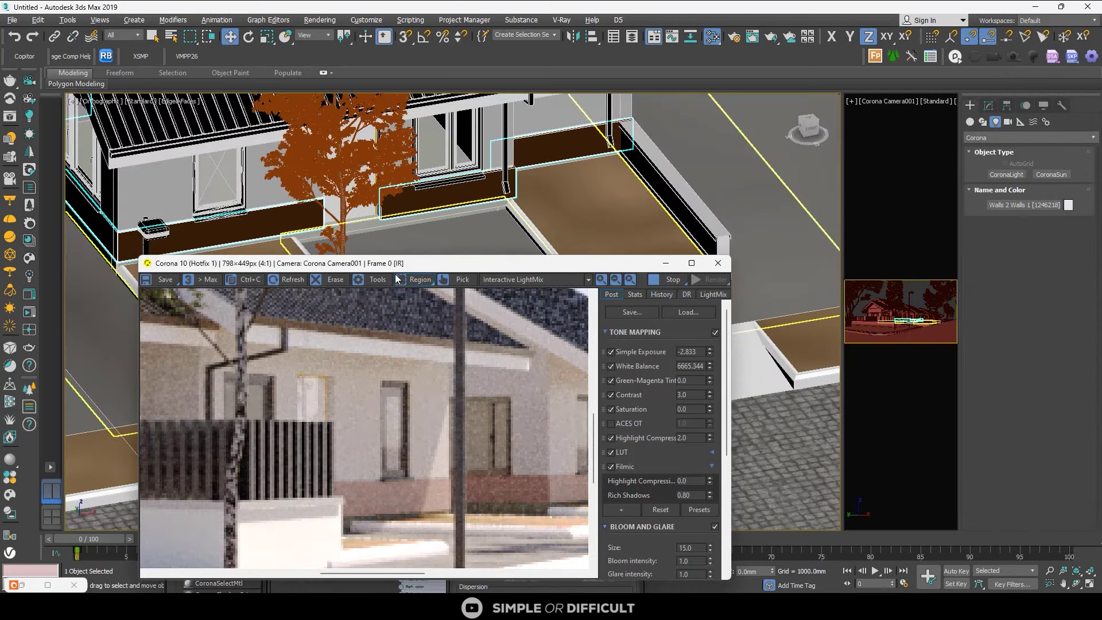
- Examine the brick base walls, the windows and the corner house's gable in the Corona render
{"action": "scroll", "coordinate": [422, 198], "scroll_direction": "down", "scroll_amount": 3}
{"action": "middle_click_drag", "start_coordinate": [422, 195], "coordinate": [460, 161], "text": "alt"}
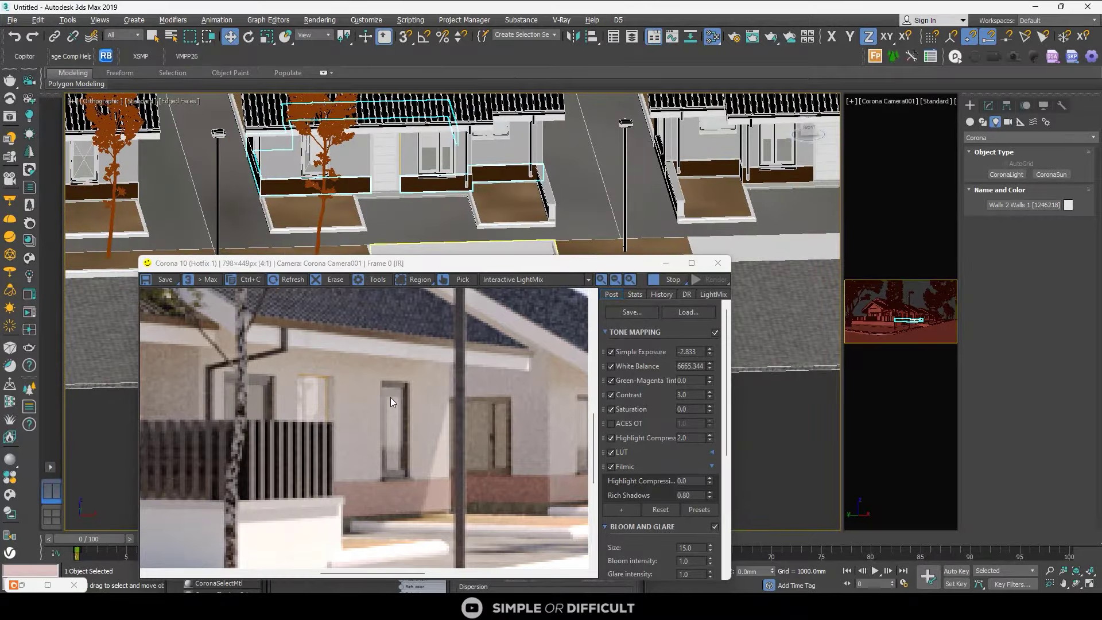
{"action": "scroll", "coordinate": [391, 402], "scroll_direction": "down", "scroll_amount": 2}
{"action": "scroll", "coordinate": [247, 459], "scroll_direction": "up", "scroll_amount": 1}
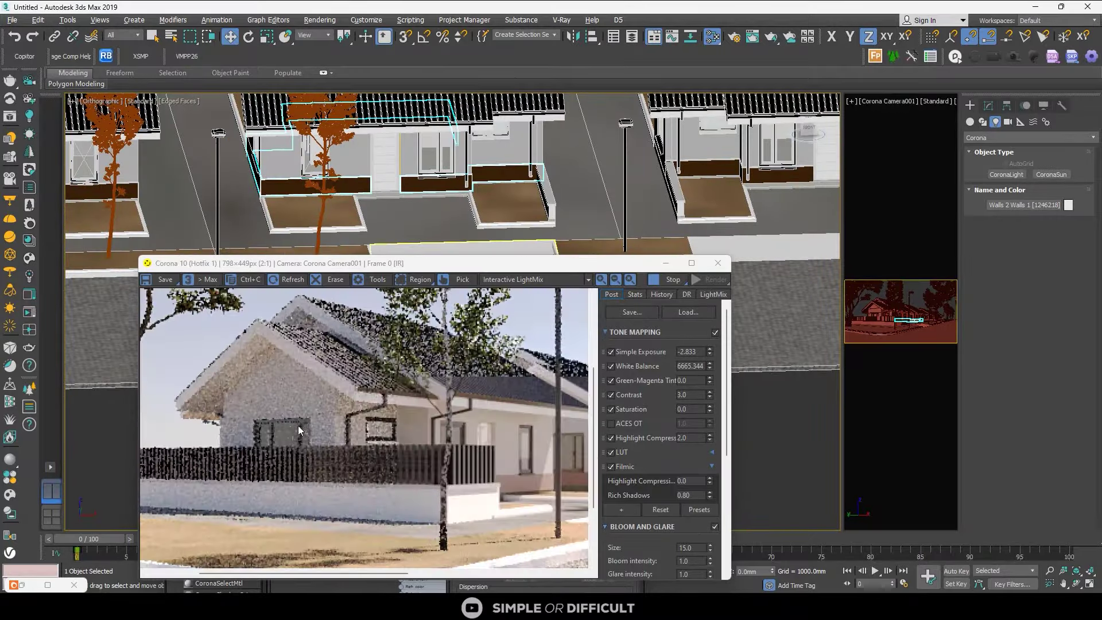
{"action": "scroll", "coordinate": [226, 384], "scroll_direction": "up", "scroll_amount": 2}
{"action": "scroll", "coordinate": [226, 383], "scroll_direction": "down", "scroll_amount": 2}
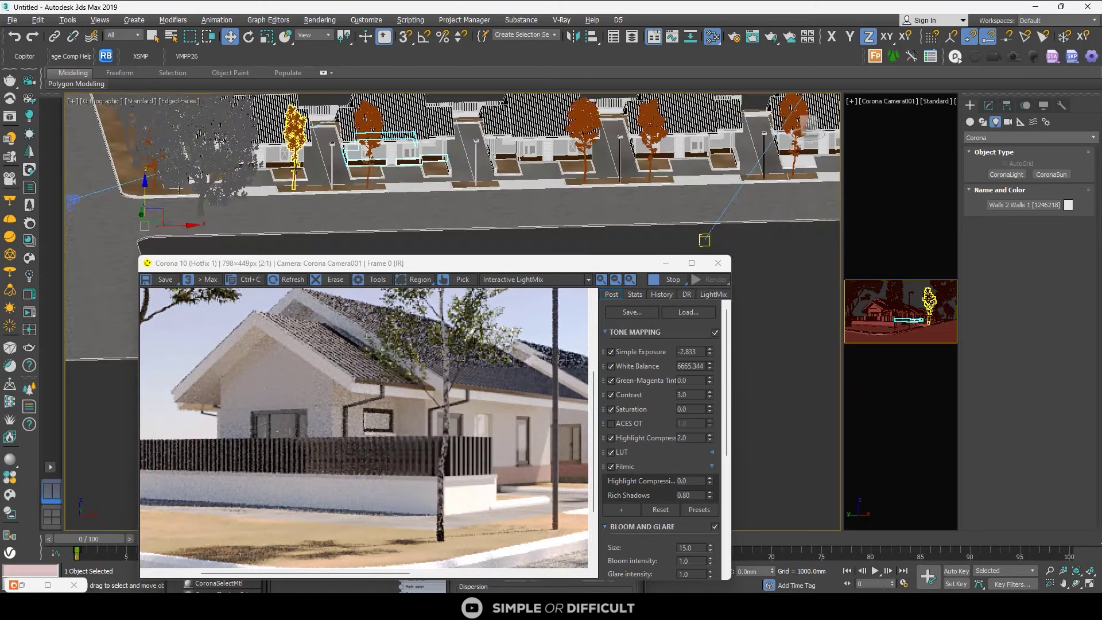
- Select the corner house's roof and stop the interactive Corona render
{"action": "middle_click_drag", "start_coordinate": [180, 189], "coordinate": [363, 175], "text": "alt"}
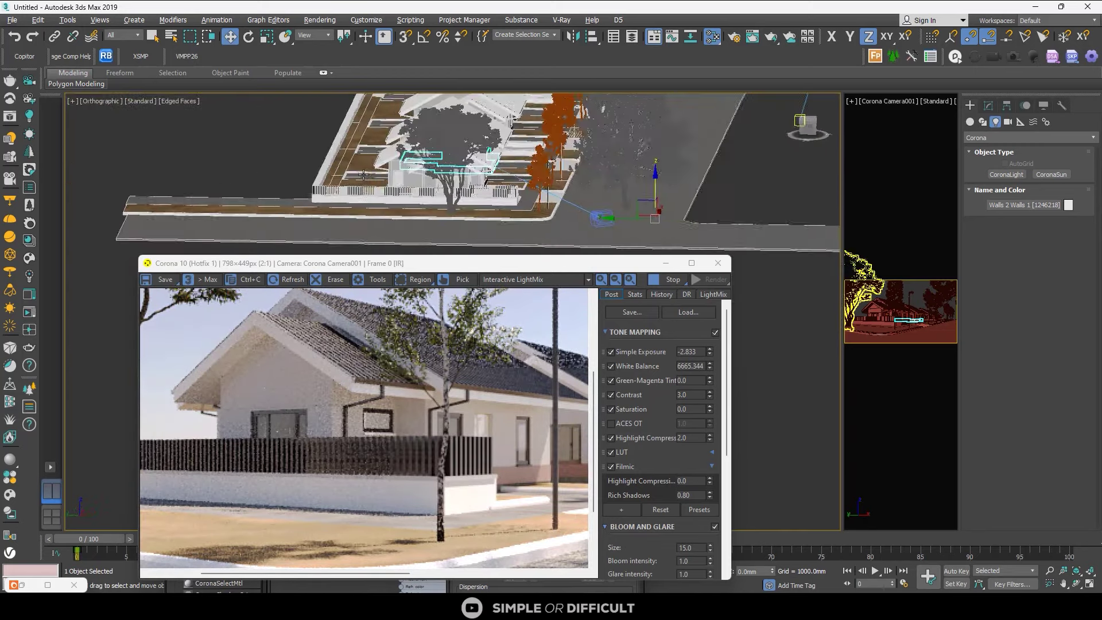
{"action": "scroll", "coordinate": [439, 163], "scroll_direction": "up", "scroll_amount": 8}
{"action": "left_click", "coordinate": [439, 158]}
{"action": "scroll", "coordinate": [440, 158], "scroll_direction": "down", "scroll_amount": 10}
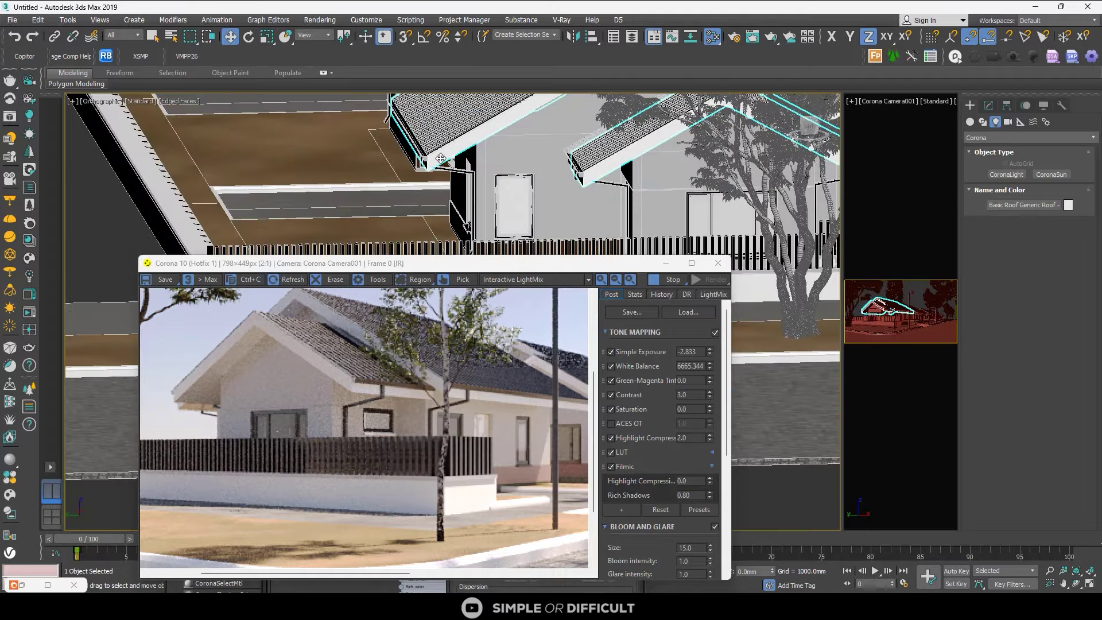
{"action": "middle_click_drag", "start_coordinate": [569, 164], "coordinate": [390, 181]}
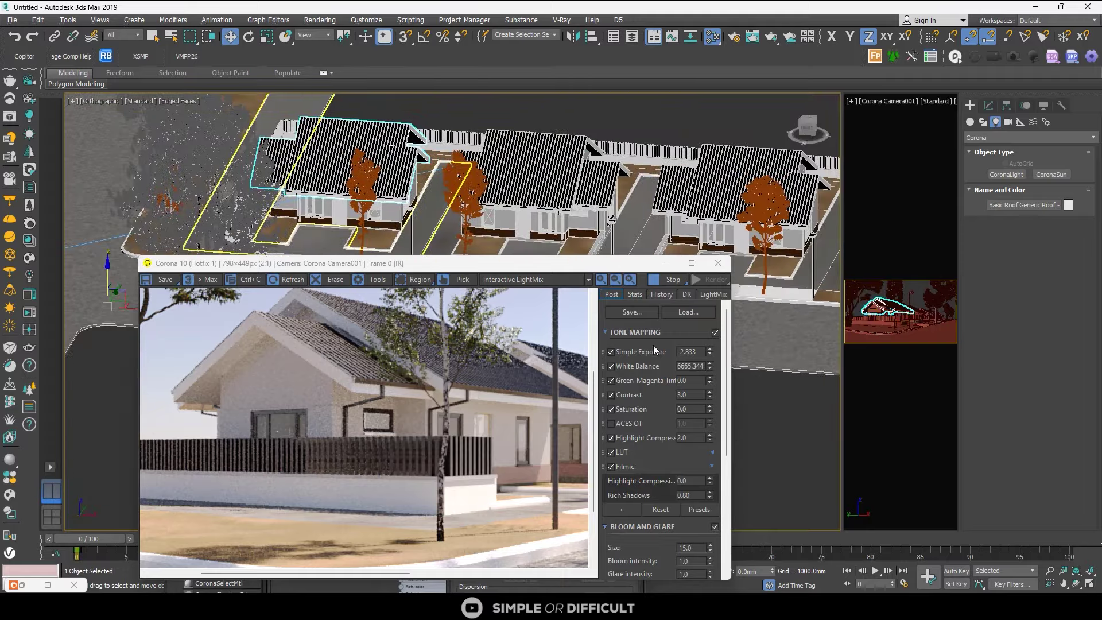
{"action": "left_click", "coordinate": [657, 281]}
- Add the roofs of the other four row houses to the selection
{"action": "scroll", "coordinate": [545, 143], "scroll_direction": "up", "scroll_amount": 5}
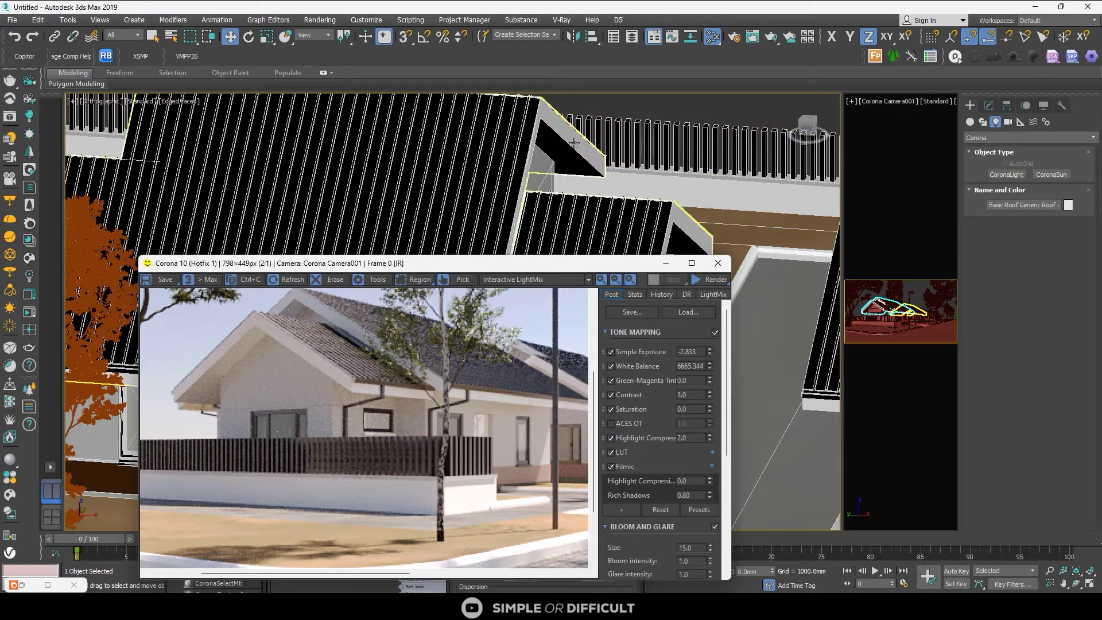
{"action": "left_click", "coordinate": [553, 142], "text": "ctrl"}
{"action": "scroll", "coordinate": [553, 144], "scroll_direction": "down", "scroll_amount": 5}
{"action": "scroll", "coordinate": [555, 160], "scroll_direction": "up", "scroll_amount": 5}
{"action": "left_click", "coordinate": [556, 176], "text": "ctrl"}
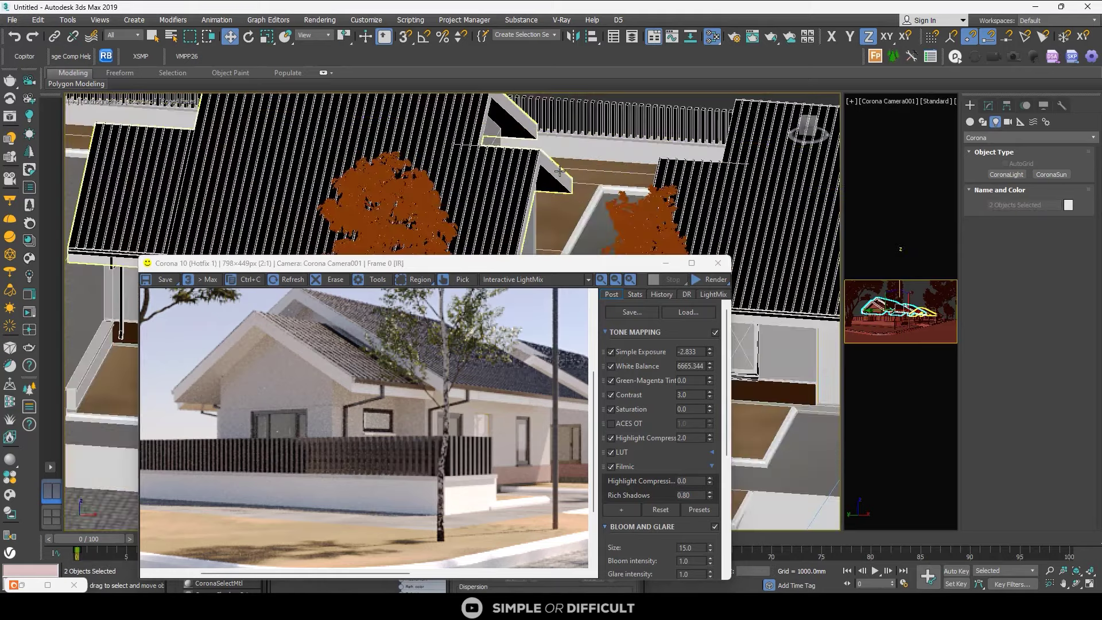
{"action": "scroll", "coordinate": [557, 176], "scroll_direction": "down", "scroll_amount": 4}
{"action": "scroll", "coordinate": [575, 134], "scroll_direction": "up", "scroll_amount": 5}
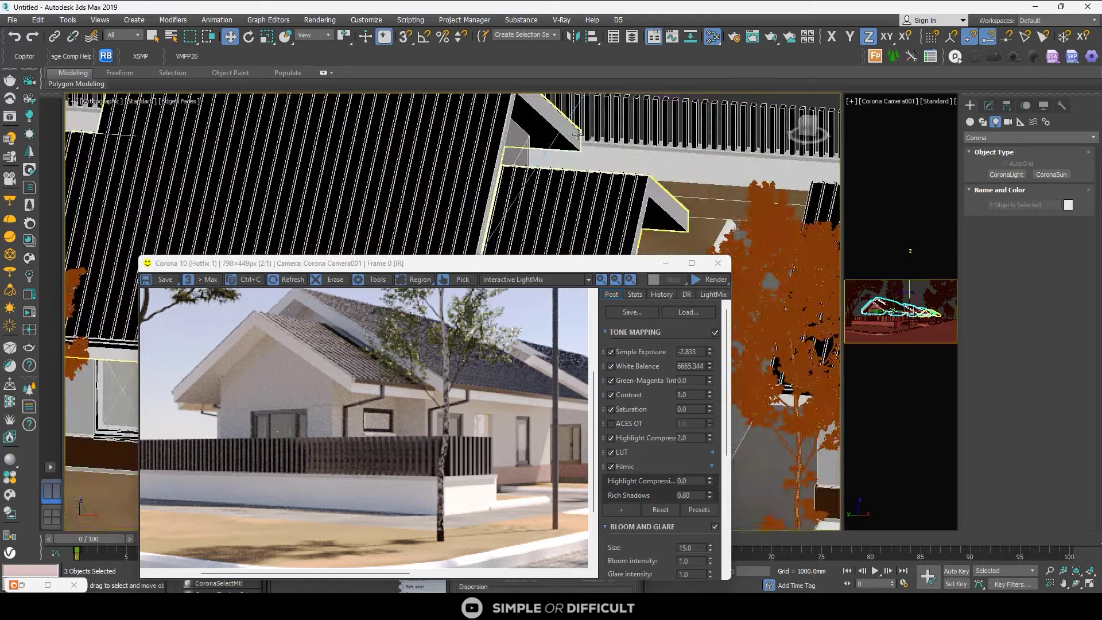
{"action": "scroll", "coordinate": [575, 133], "scroll_direction": "down", "scroll_amount": 4}
{"action": "scroll", "coordinate": [615, 170], "scroll_direction": "up", "scroll_amount": 5}
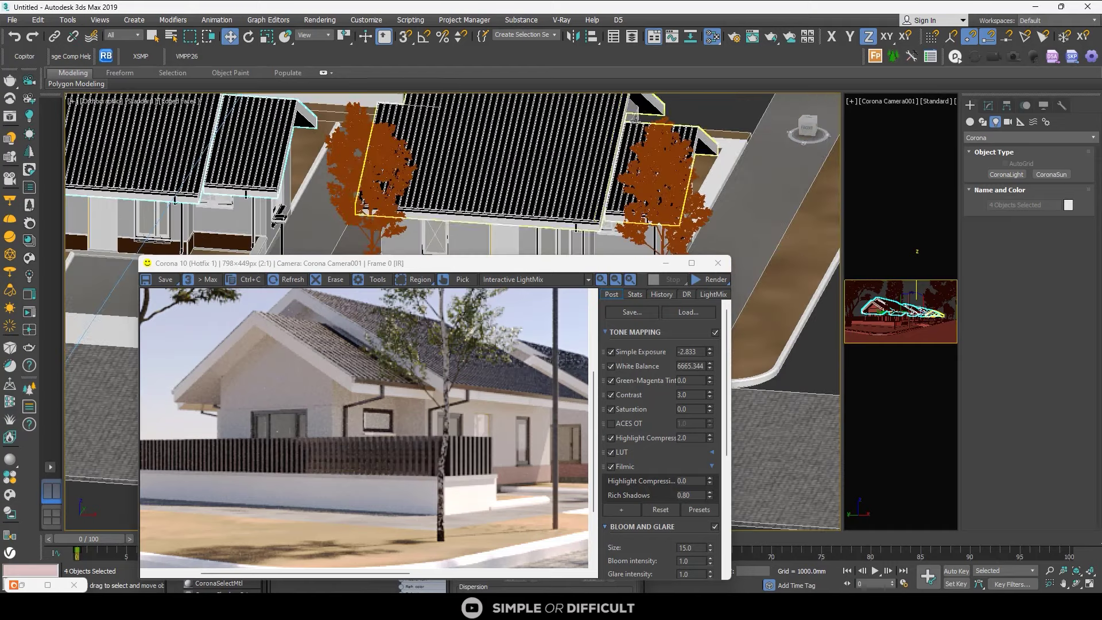
{"action": "left_click", "coordinate": [615, 170], "text": "ctrl"}
{"action": "left_click", "coordinate": [615, 170], "text": "ctrl"}
{"action": "scroll", "coordinate": [615, 170], "scroll_direction": "down", "scroll_amount": 5}
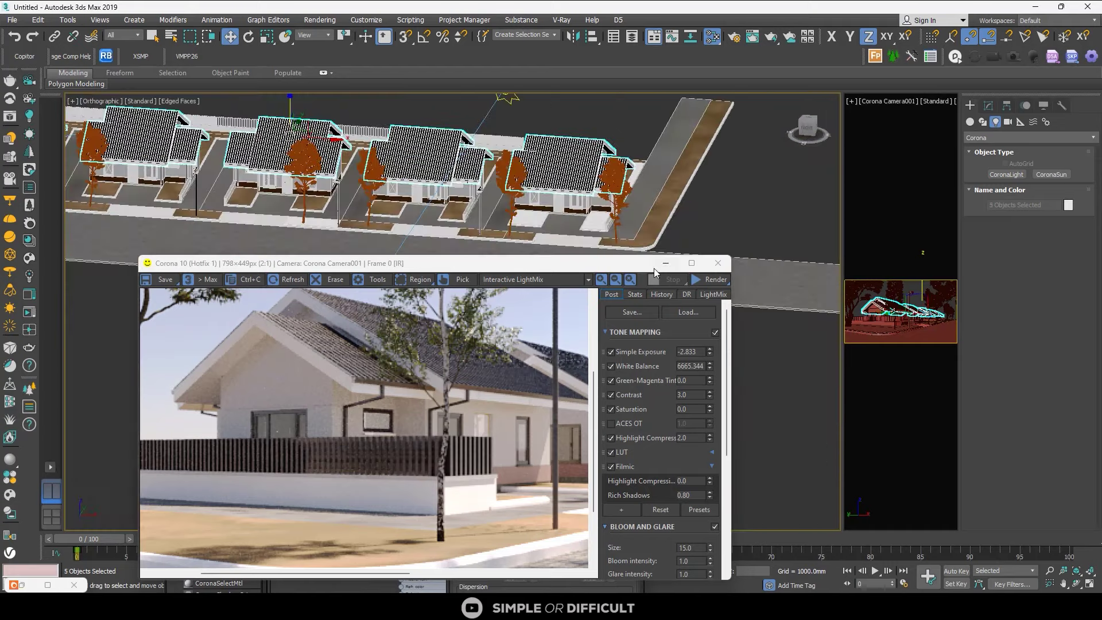
- Minimize the Corona render window and the Slate Material Editor, and isolate the selected roofs in the viewport
{"action": "left_click", "coordinate": [661, 260]}
{"action": "left_click", "coordinate": [585, 294]}
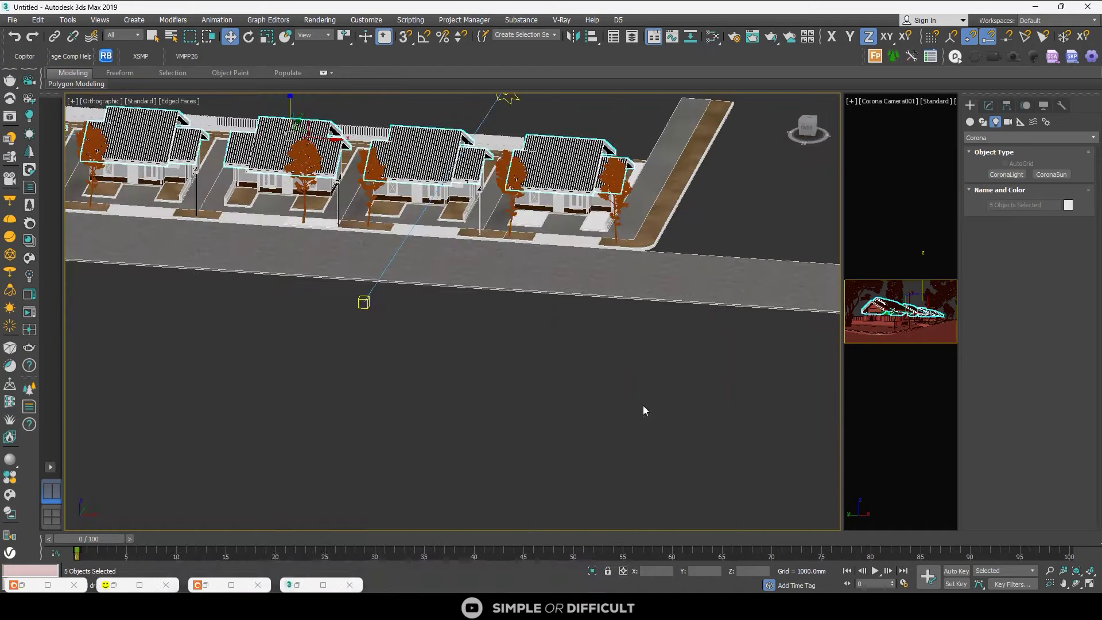
{"action": "left_click", "coordinate": [593, 571]}
{"action": "scroll", "coordinate": [519, 386], "scroll_direction": "up", "scroll_amount": 3}
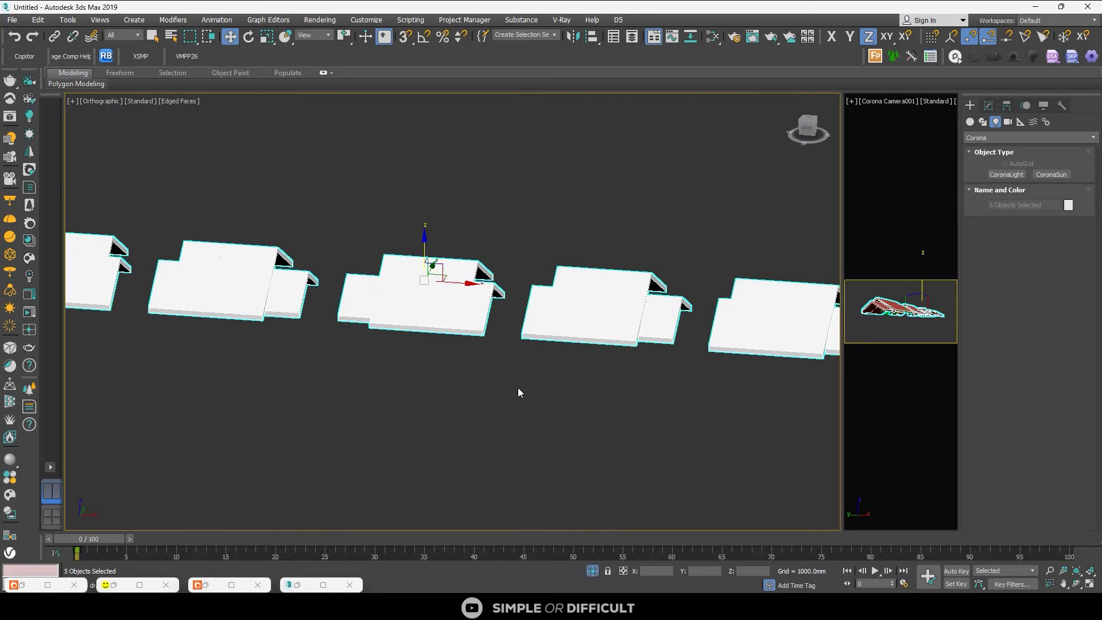
- Bring the Slate Material Editor back to full size
{"action": "middle_click_drag", "start_coordinate": [518, 388], "coordinate": [542, 265], "text": "alt"}
{"action": "left_click", "coordinate": [632, 381]}
{"action": "left_click_drag", "start_coordinate": [429, 449], "coordinate": [429, 451]}
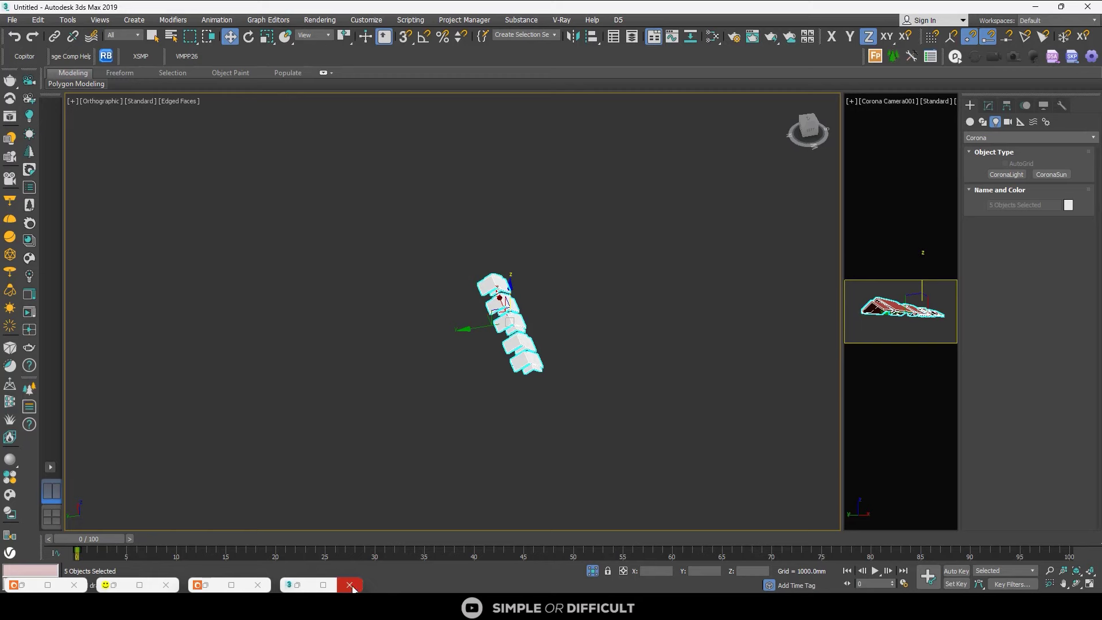
{"action": "mouse_move", "coordinate": [331, 588]}
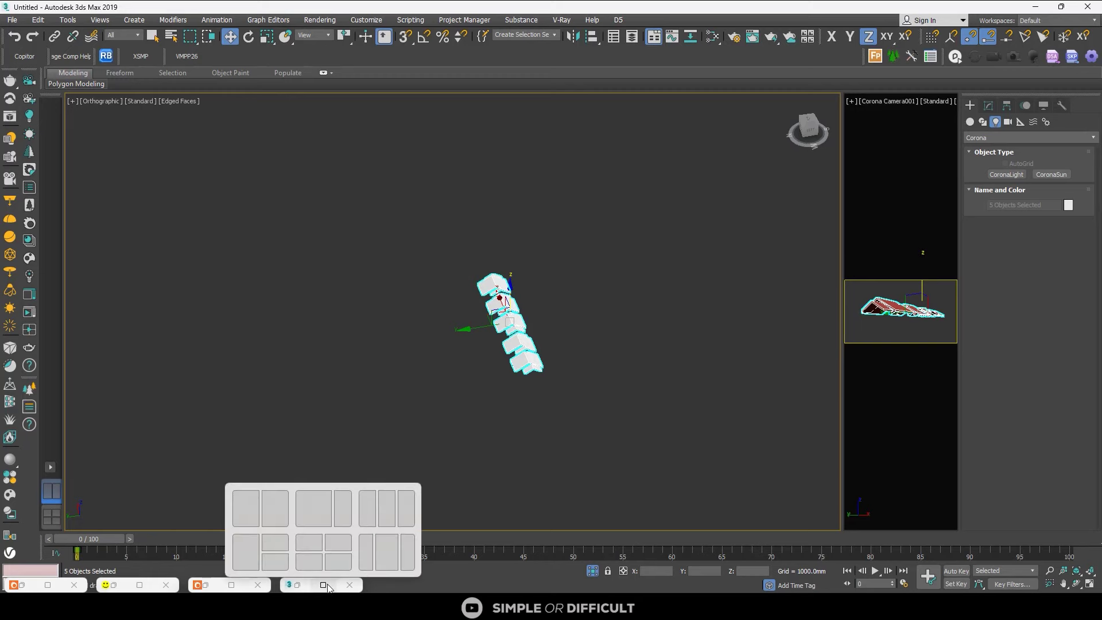
{"action": "left_click", "coordinate": [395, 356]}
{"action": "left_click", "coordinate": [325, 586]}
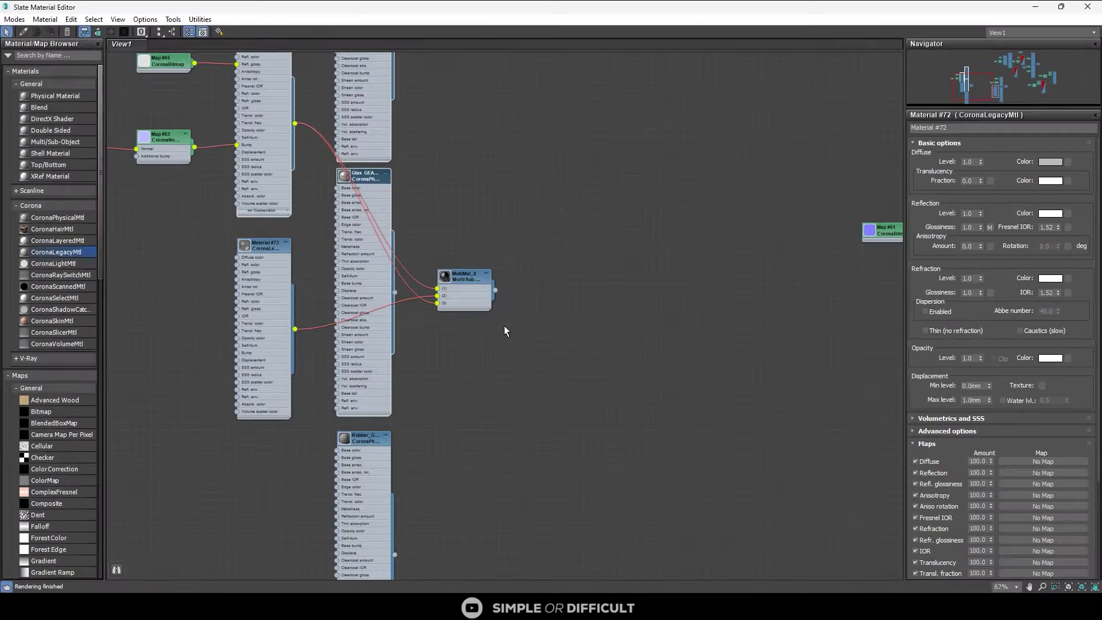
- Duplicate the light grey CoronaLegacyMtl together with its color, color correction, triplanar and bitmap maps, and open the copy's parameters
{"action": "scroll", "coordinate": [509, 315], "scroll_direction": "down", "scroll_amount": 3}
{"action": "middle_click_drag", "start_coordinate": [626, 290], "coordinate": [307, 279]}
{"action": "scroll", "coordinate": [518, 320], "scroll_direction": "up", "scroll_amount": 2}
{"action": "scroll", "coordinate": [518, 318], "scroll_direction": "up", "scroll_amount": 2}
{"action": "scroll", "coordinate": [563, 319], "scroll_direction": "down", "scroll_amount": 3}
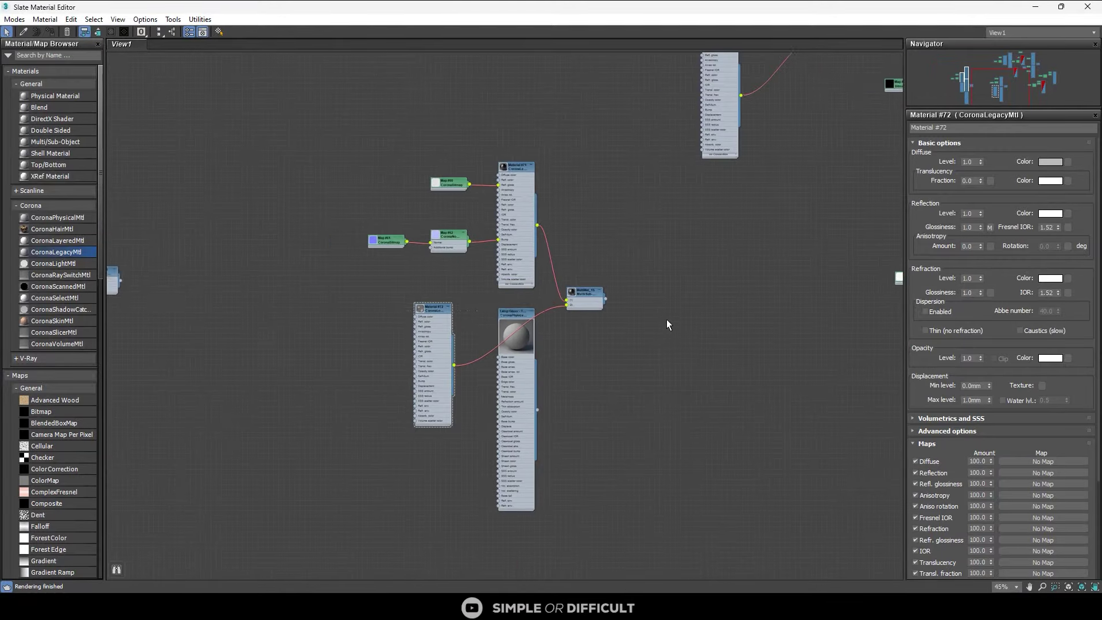
{"action": "middle_click_drag", "start_coordinate": [804, 316], "coordinate": [400, 281]}
{"action": "scroll", "coordinate": [715, 174], "scroll_direction": "up", "scroll_amount": 3}
{"action": "middle_click_drag", "start_coordinate": [715, 174], "coordinate": [561, 176]}
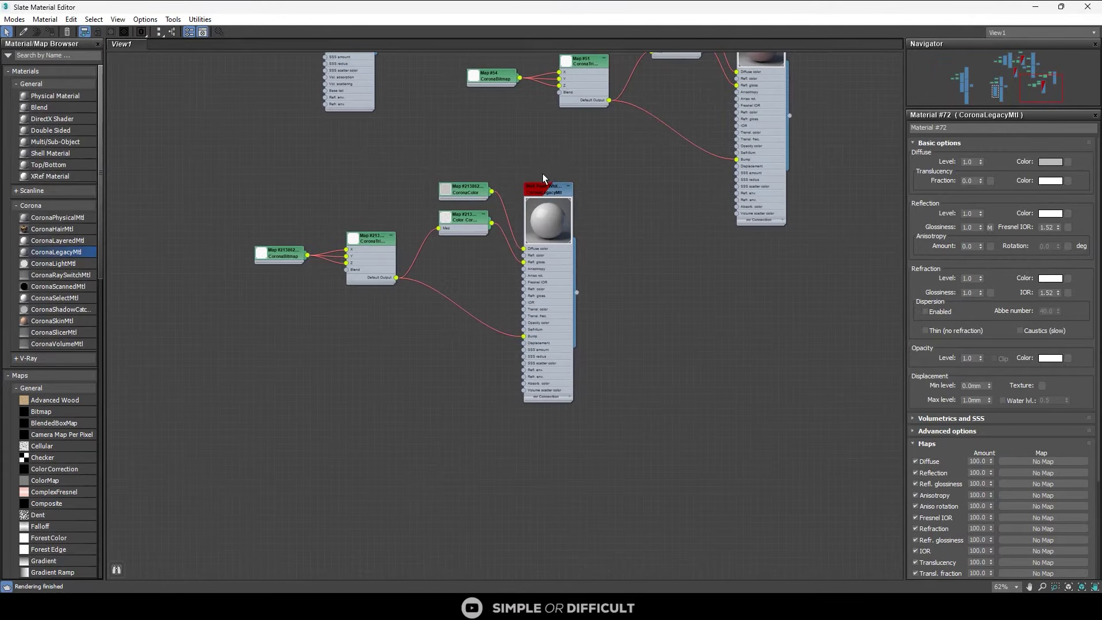
{"action": "left_click_drag", "start_coordinate": [542, 167], "coordinate": [169, 361]}
{"action": "left_click_drag", "start_coordinate": [544, 201], "coordinate": [428, 413], "text": "shift"}
{"action": "middle_click_drag", "start_coordinate": [429, 414], "coordinate": [500, 313]}
{"action": "double_click", "coordinate": [503, 304]}
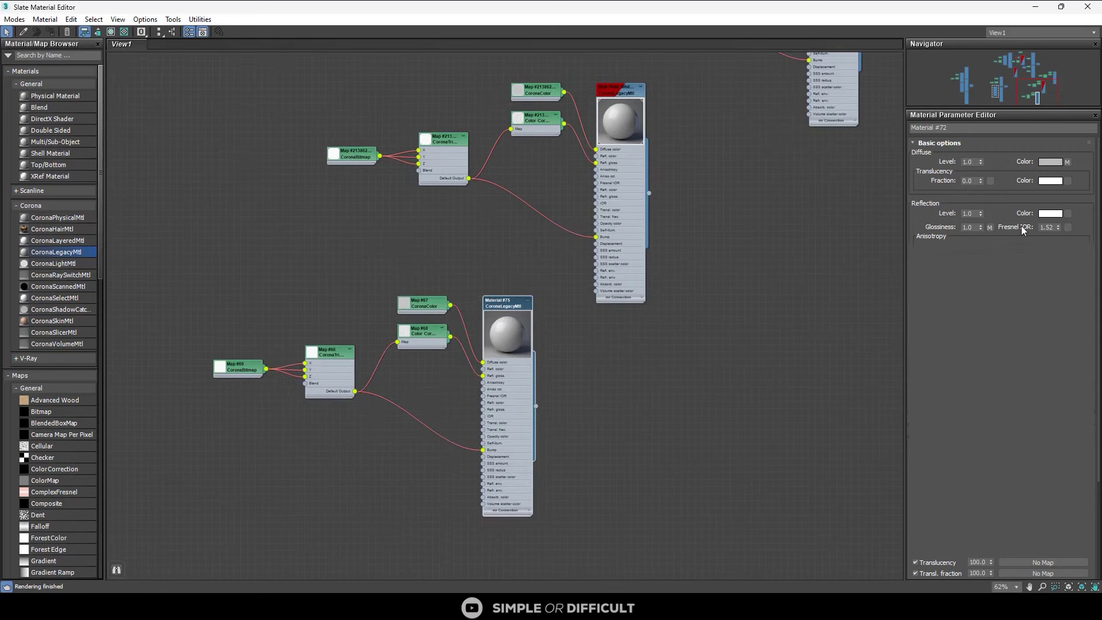
- Set the duplicated material's reflection glossiness to 0.5
{"action": "scroll", "coordinate": [971, 237], "scroll_direction": "down", "scroll_amount": 2}
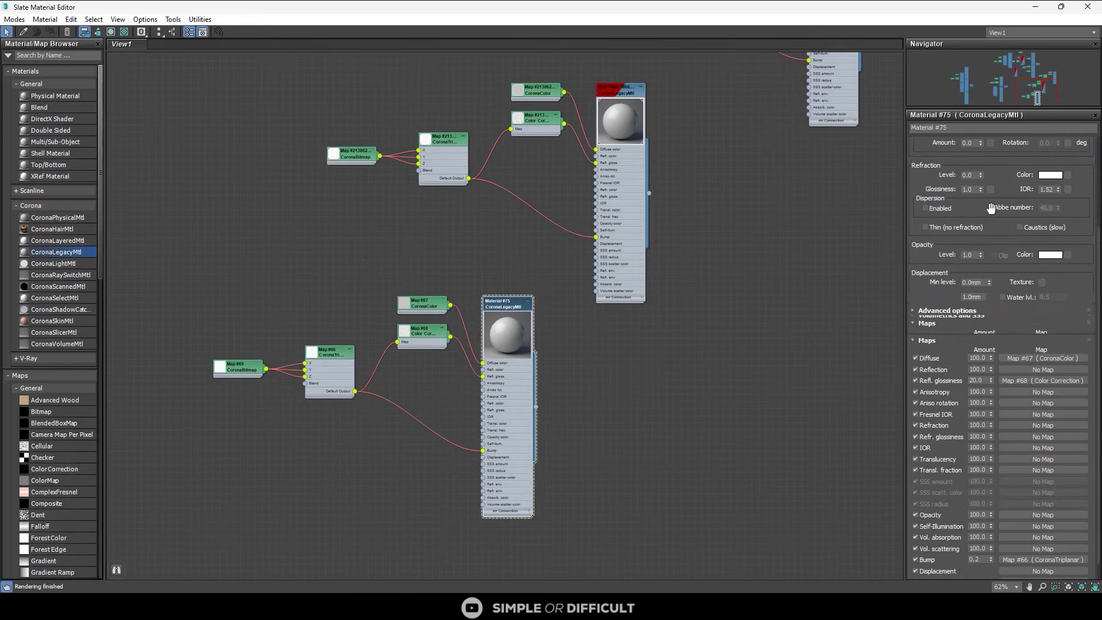
{"action": "scroll", "coordinate": [979, 241], "scroll_direction": "up", "scroll_amount": 3}
{"action": "double_click", "coordinate": [970, 193]}
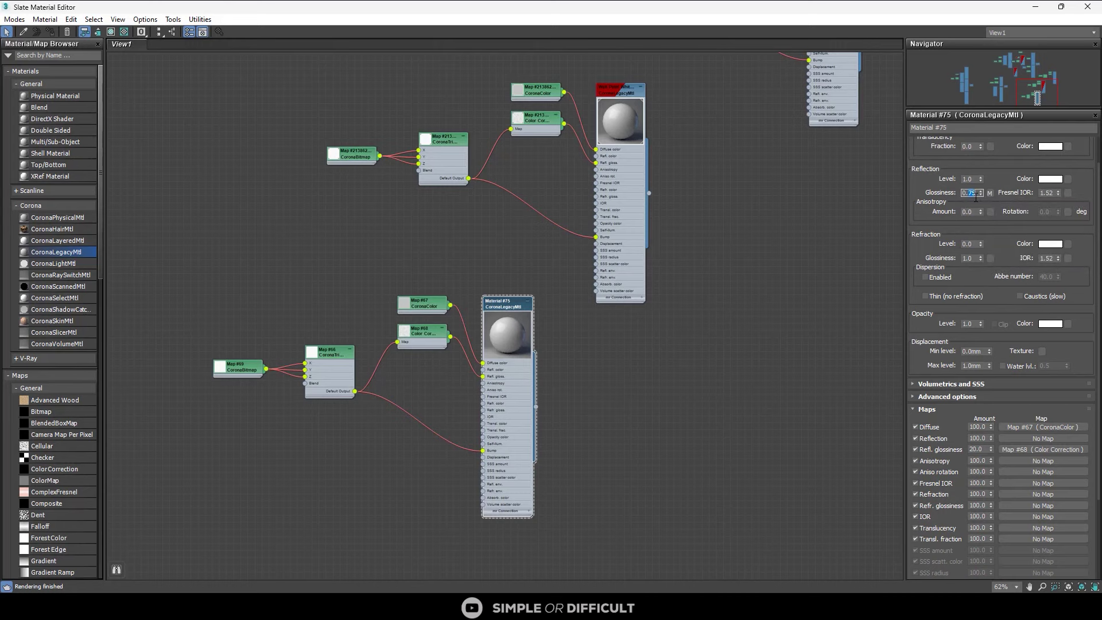
{"action": "type", "text": "0.5"}
{"action": "scroll", "coordinate": [519, 293], "scroll_direction": "up", "scroll_amount": 4}
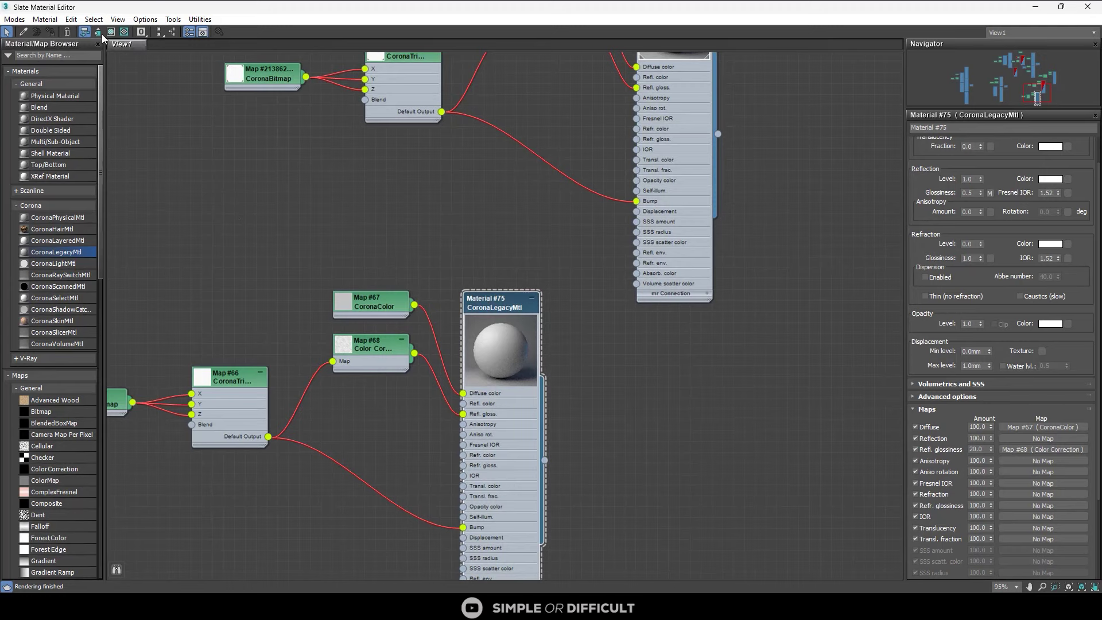
- Shrink the material editor window, select the five isolated roofs and assign the duplicated material to them
{"action": "double_click", "coordinate": [358, 6]}
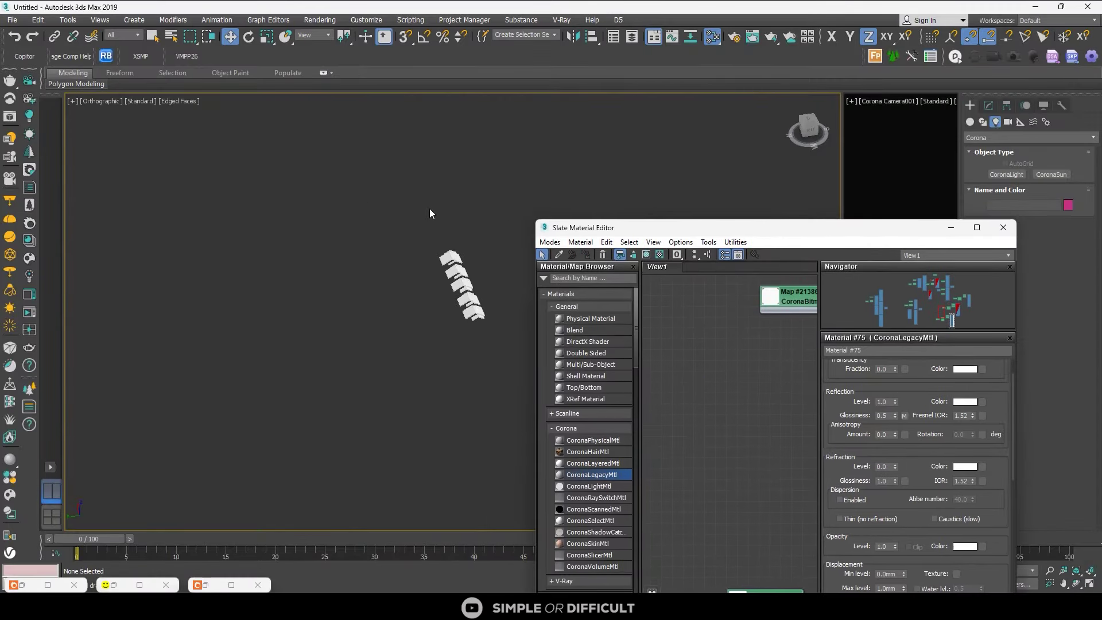
{"action": "left_click_drag", "start_coordinate": [496, 296], "coordinate": [495, 305]}
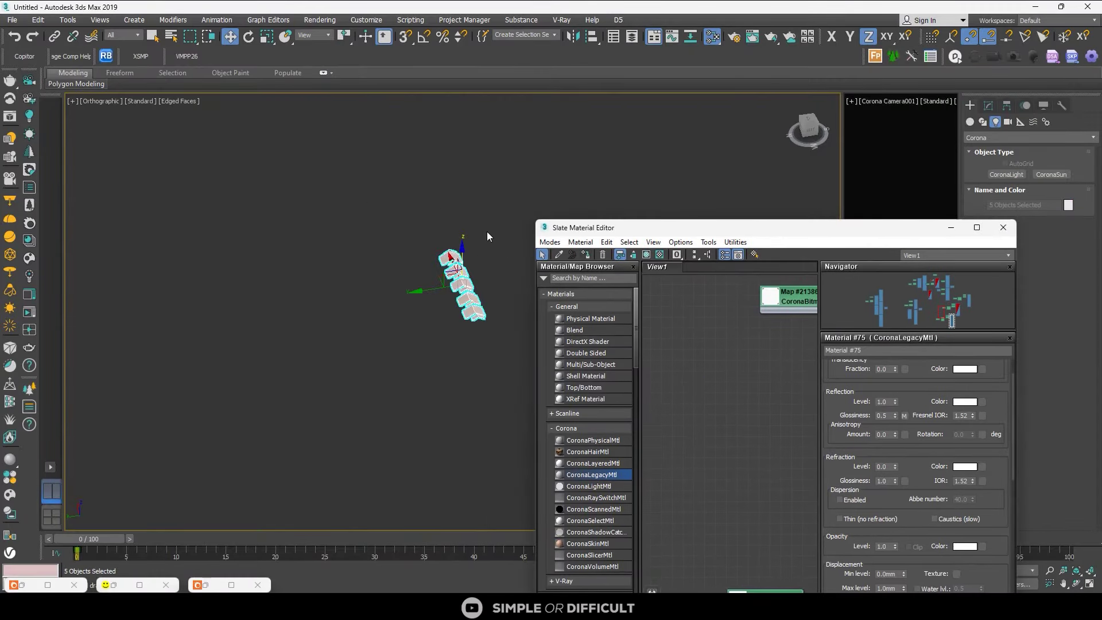
{"action": "key", "text": "z"}
{"action": "scroll", "coordinate": [487, 234], "scroll_direction": "up", "scroll_amount": 3}
{"action": "left_click", "coordinate": [393, 233]}
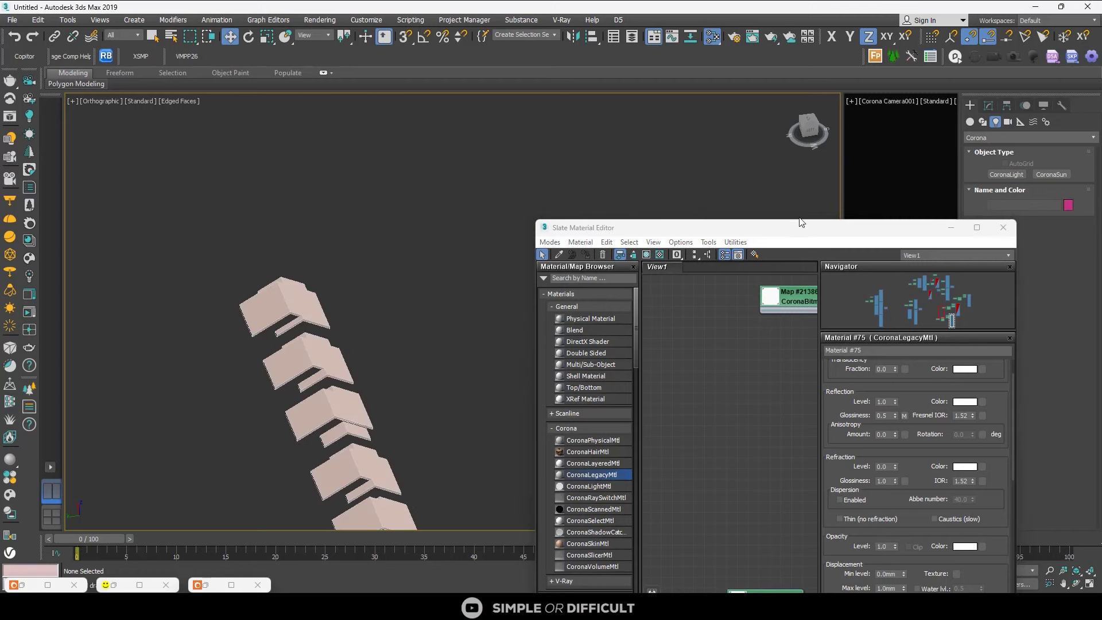
- Minimize the Slate Material Editor and end the roof isolation to show the whole scene
{"action": "left_click", "coordinate": [950, 228]}
{"action": "key", "text": "z"}
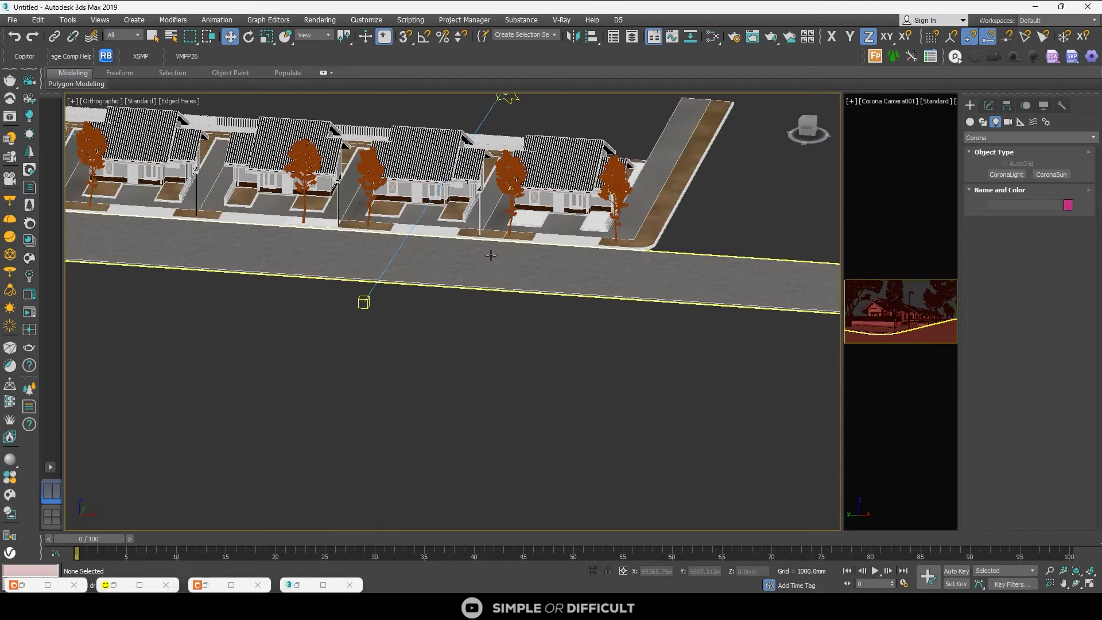
{"action": "right_click", "coordinate": [725, 182]}
{"action": "left_click", "coordinate": [708, 173]}
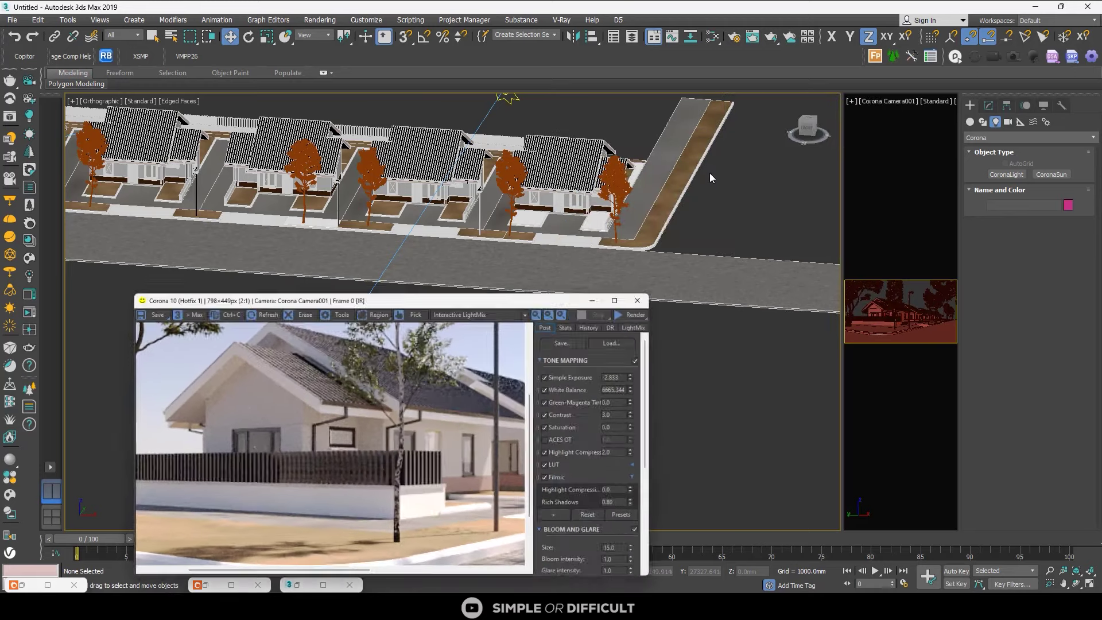
- Maximize the Corona render window and start the interactive render
{"action": "left_click", "coordinate": [694, 260]}
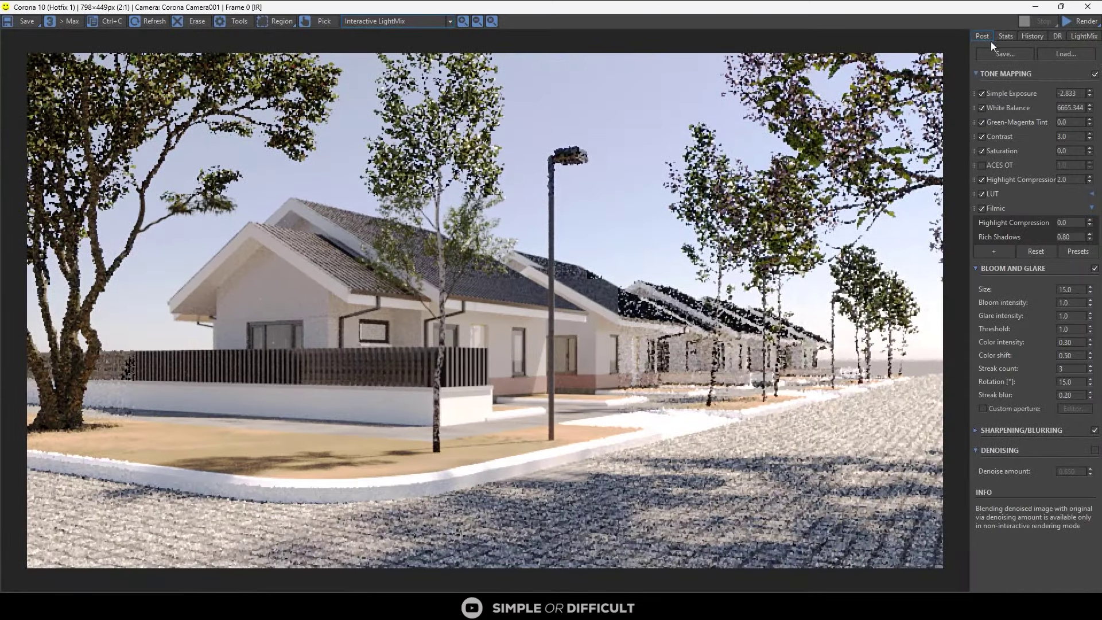
{"action": "left_click", "coordinate": [1069, 22]}
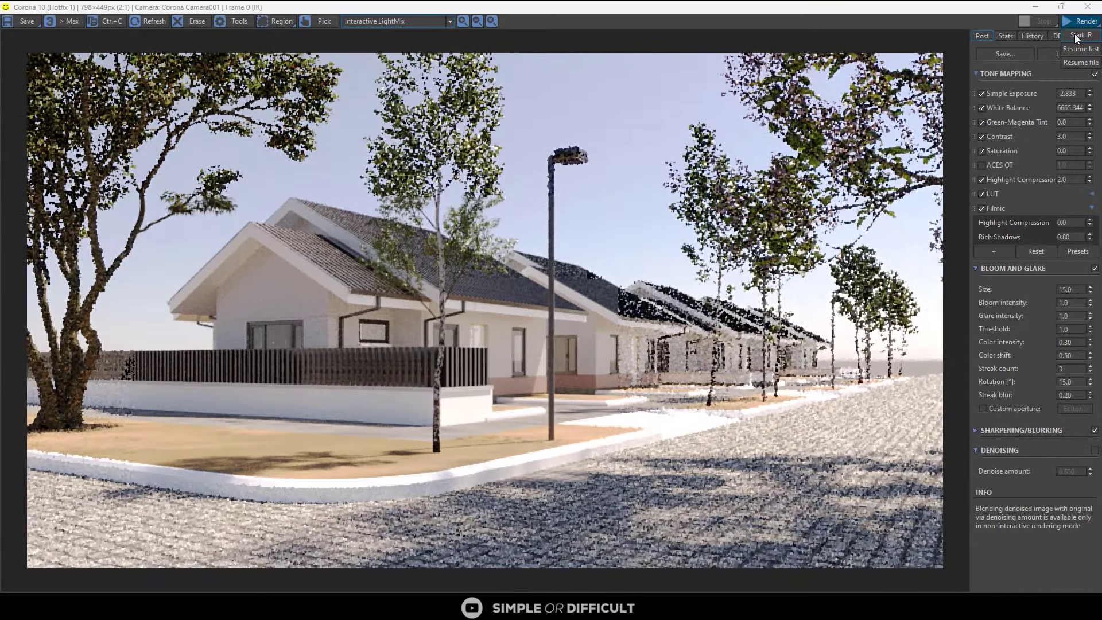
{"action": "left_click", "coordinate": [1075, 34]}
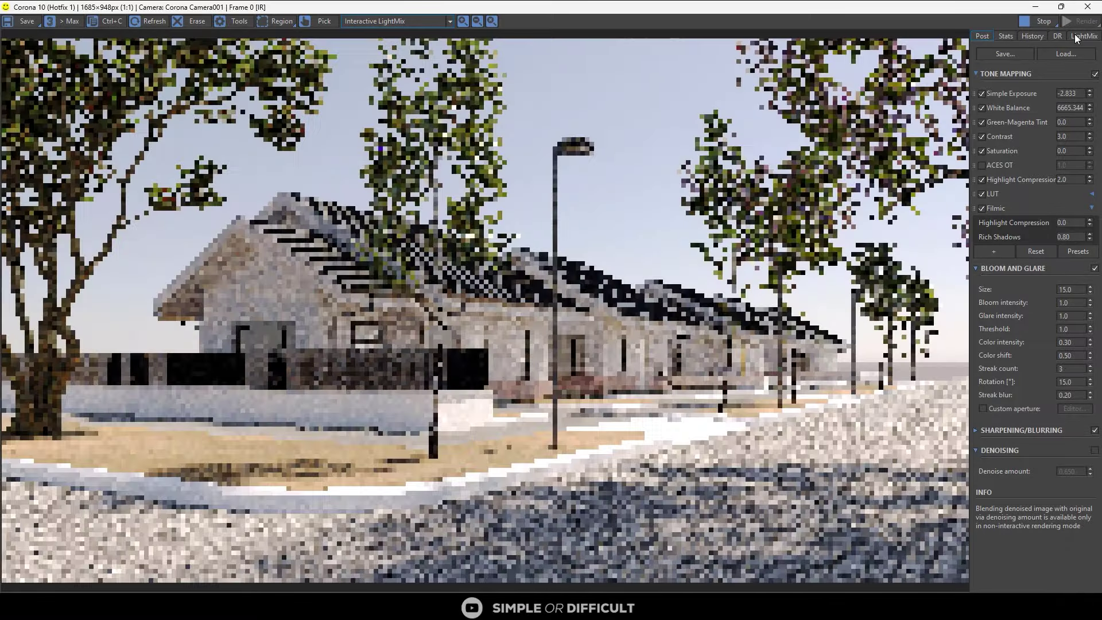
- Examine the roofs, the windows, the brick base walls and the kerbs in the interactive Corona render
{"action": "scroll", "coordinate": [467, 343], "scroll_direction": "up", "scroll_amount": 2}
{"action": "scroll", "coordinate": [467, 333], "scroll_direction": "down", "scroll_amount": 1}
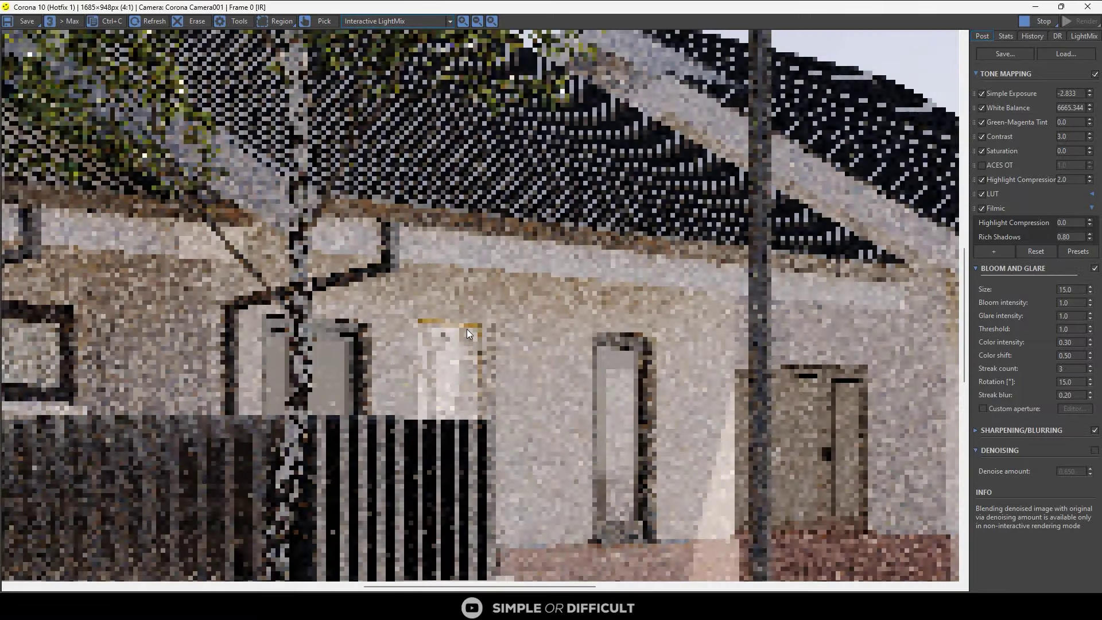
{"action": "scroll", "coordinate": [467, 329], "scroll_direction": "down", "scroll_amount": 1}
{"action": "scroll", "coordinate": [801, 374], "scroll_direction": "up", "scroll_amount": 1}
{"action": "scroll", "coordinate": [754, 357], "scroll_direction": "down", "scroll_amount": 2}
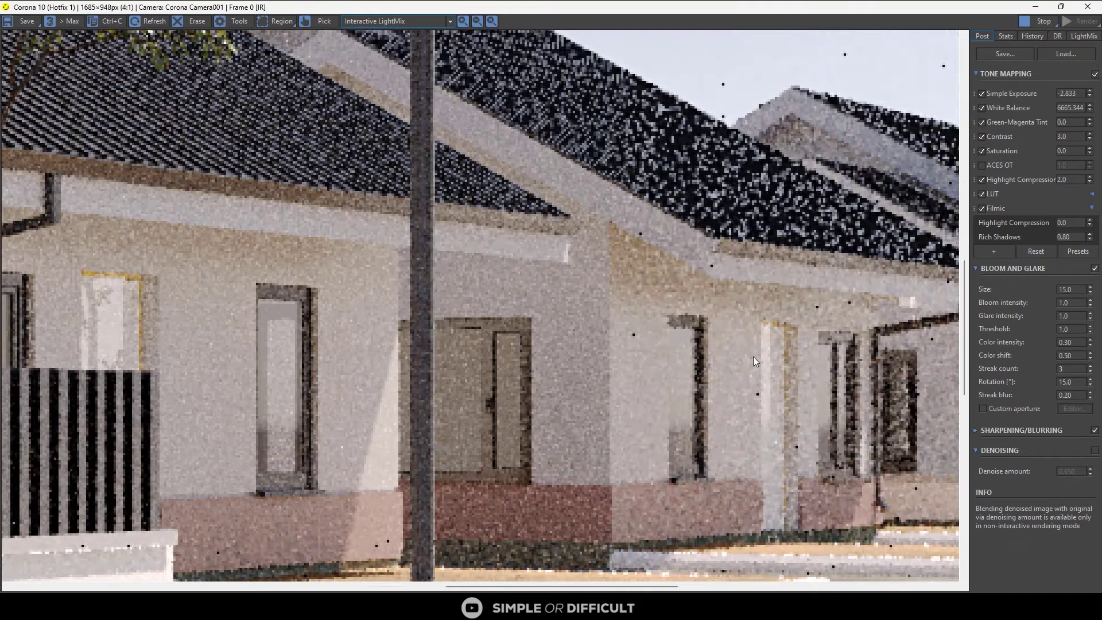
{"action": "scroll", "coordinate": [460, 440], "scroll_direction": "up", "scroll_amount": 1}
{"action": "scroll", "coordinate": [519, 418], "scroll_direction": "down", "scroll_amount": 2}
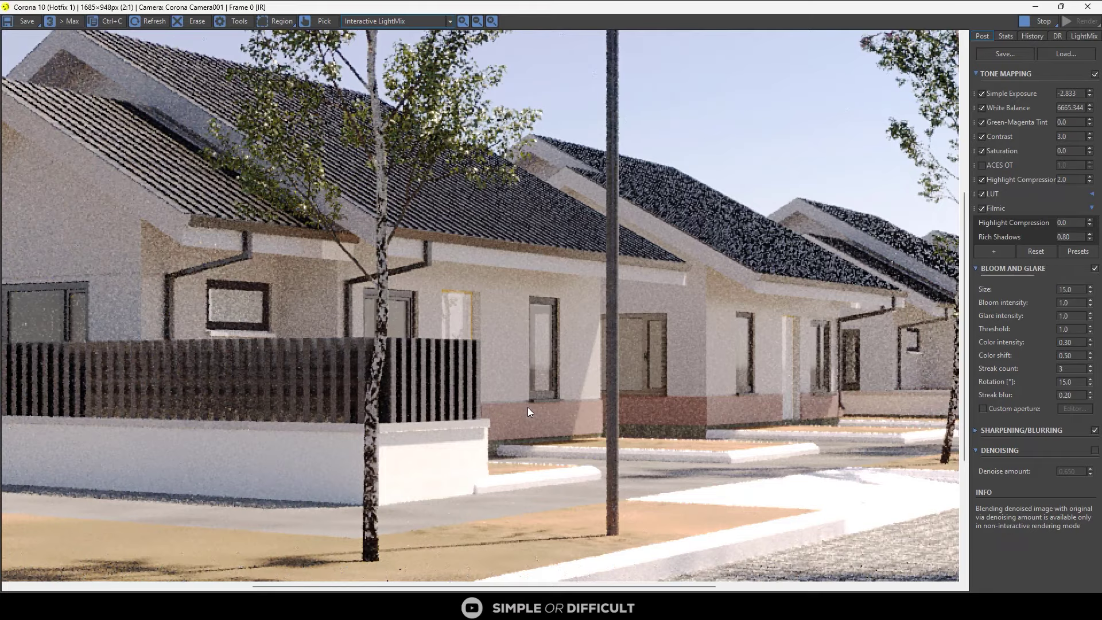
{"action": "scroll", "coordinate": [528, 407], "scroll_direction": "down", "scroll_amount": 3}
{"action": "scroll", "coordinate": [542, 387], "scroll_direction": "up", "scroll_amount": 3}
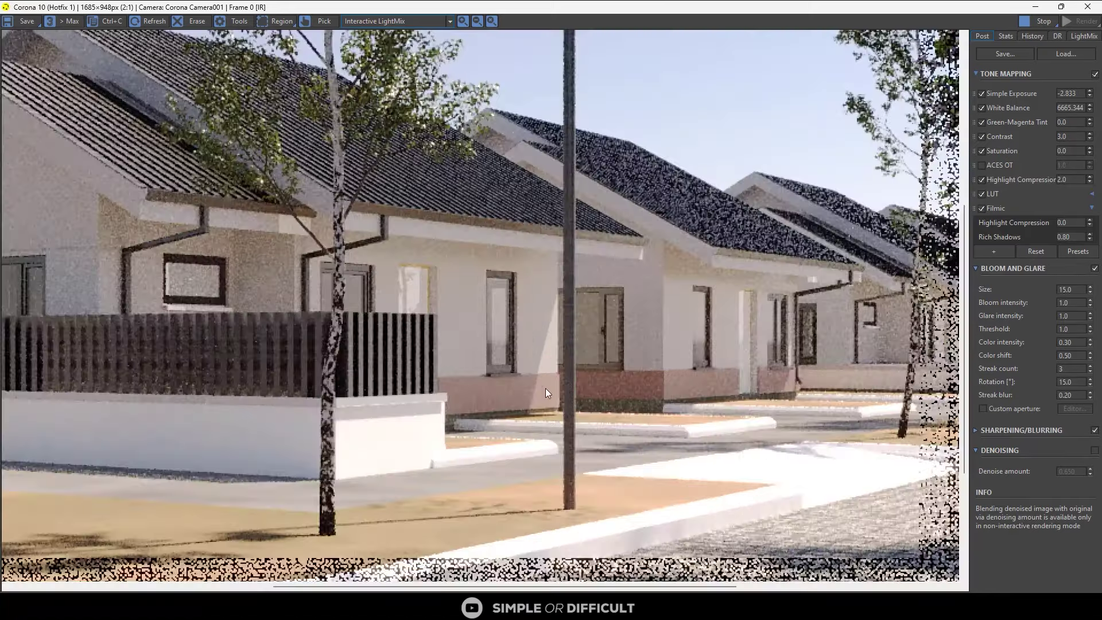
{"action": "scroll", "coordinate": [480, 264], "scroll_direction": "down", "scroll_amount": 1}
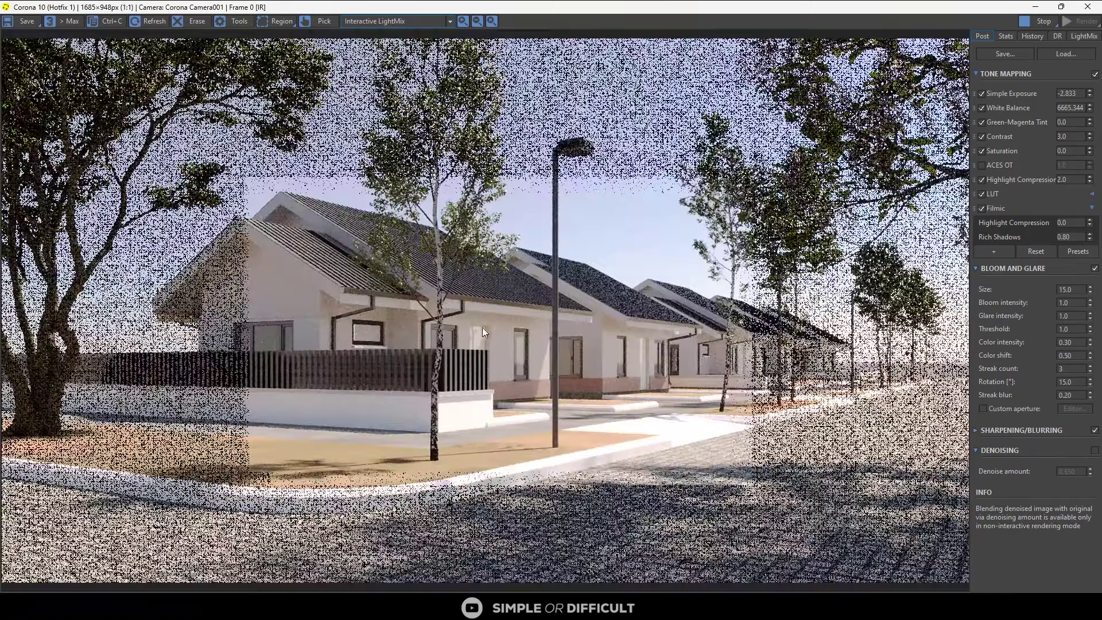
{"action": "scroll", "coordinate": [598, 402], "scroll_direction": "up", "scroll_amount": 2}
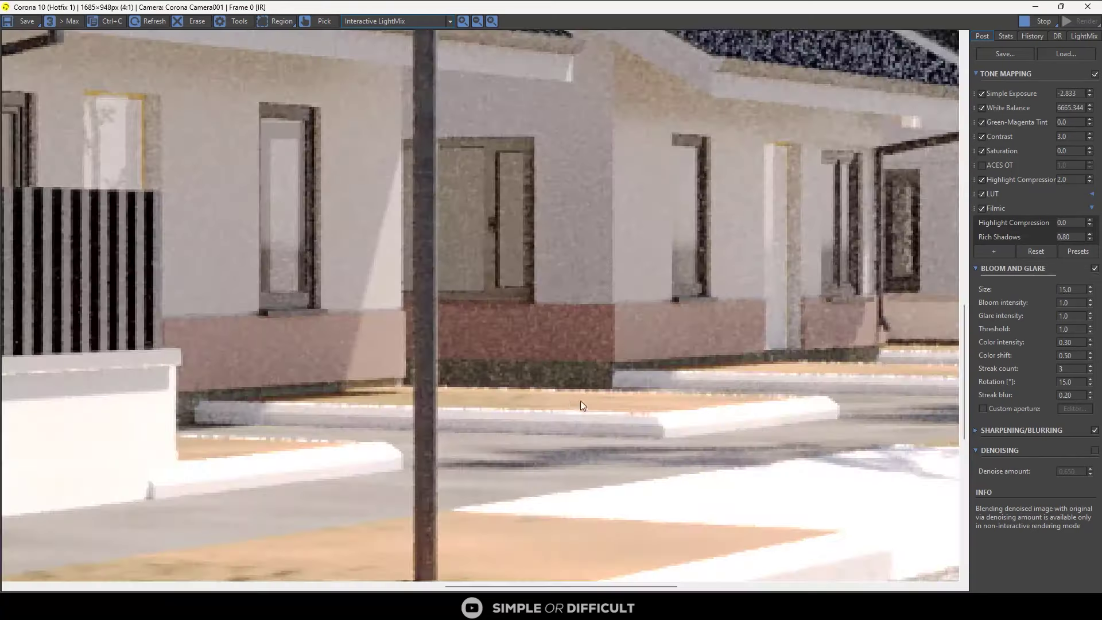
{"action": "scroll", "coordinate": [493, 383], "scroll_direction": "down", "scroll_amount": 1}
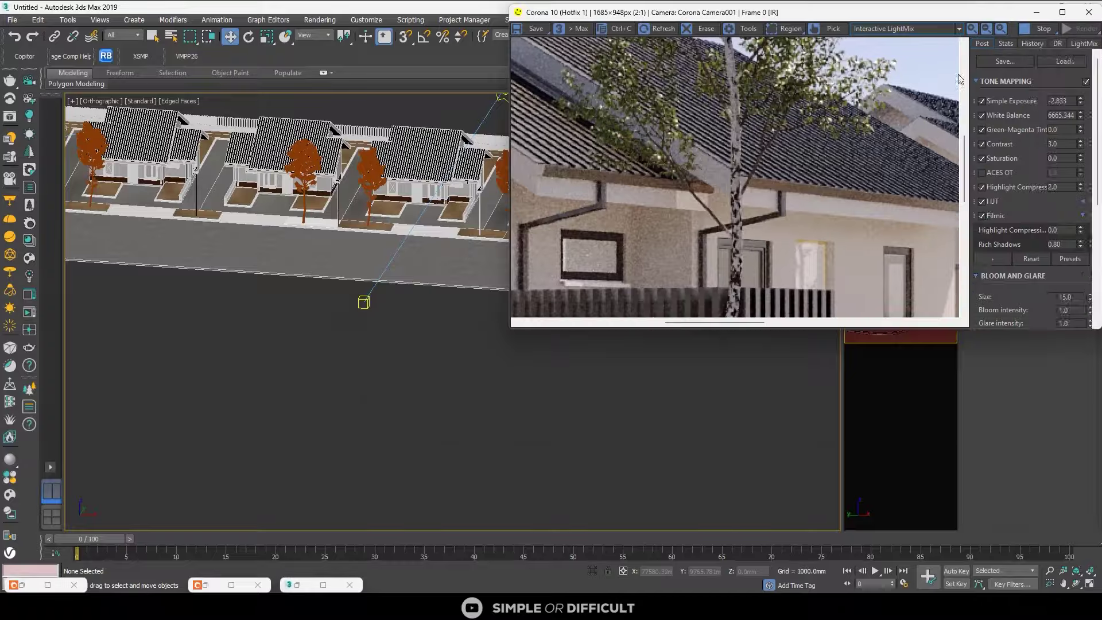
- Reduce the Corona render window, stop the interactive render and minimize the window
{"action": "left_click_drag", "start_coordinate": [977, 4], "coordinate": [684, 95]}
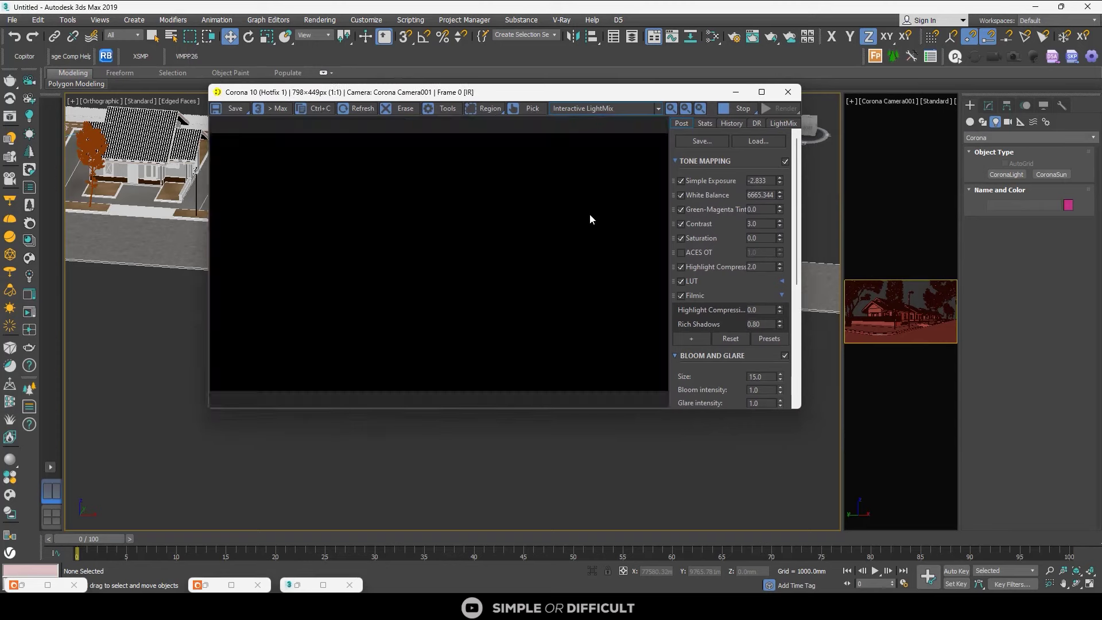
{"action": "left_click", "coordinate": [738, 109]}
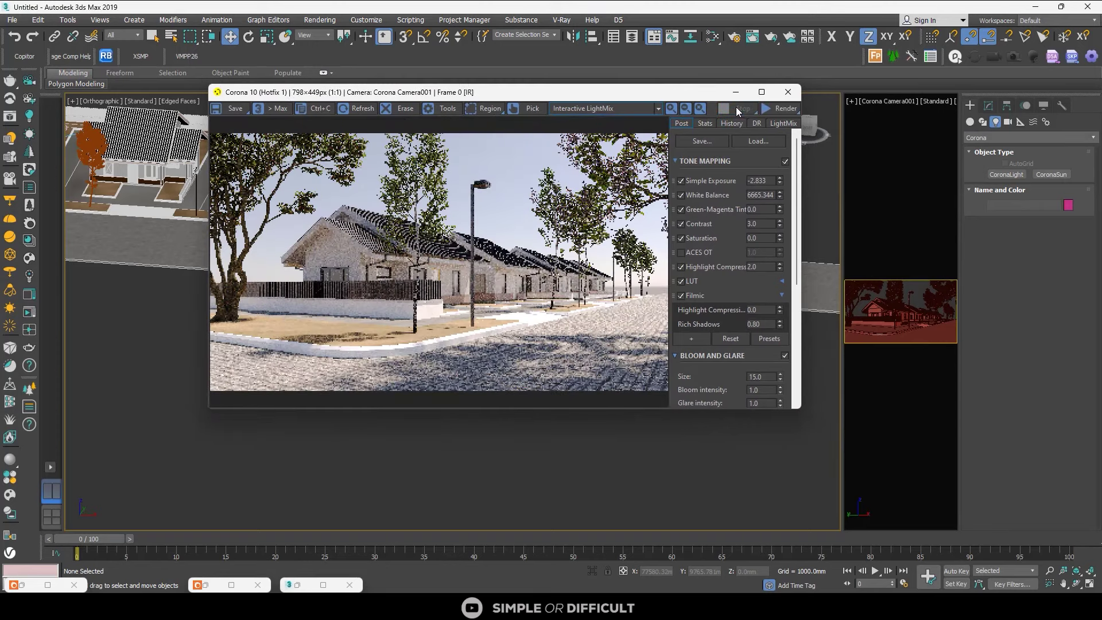
{"action": "scroll", "coordinate": [366, 254], "scroll_direction": "up", "scroll_amount": 1}
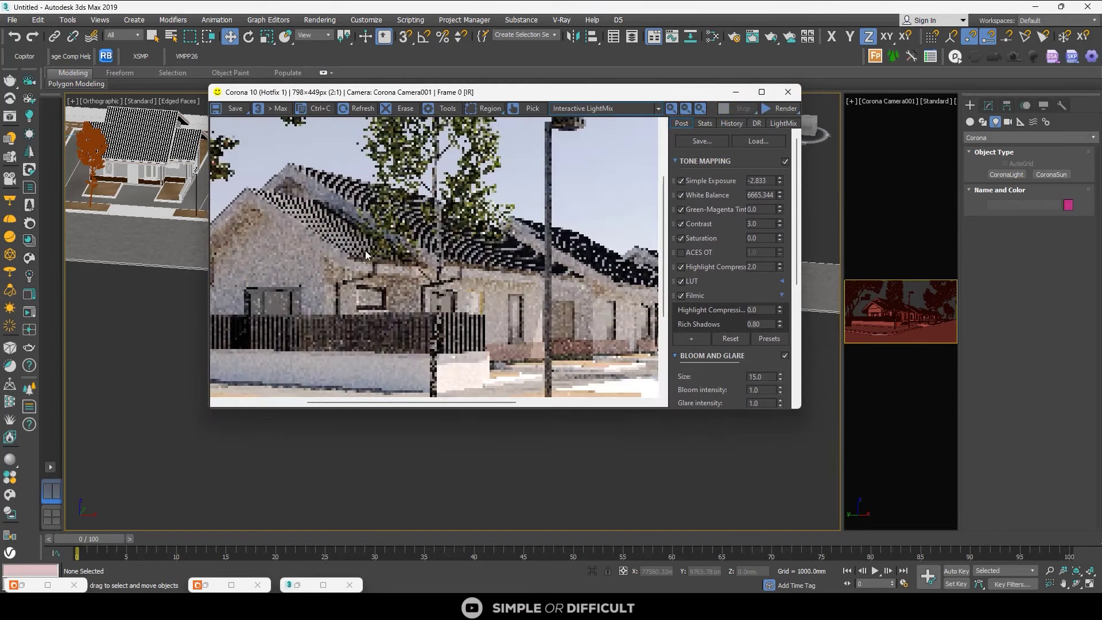
{"action": "scroll", "coordinate": [367, 255], "scroll_direction": "down", "scroll_amount": 1}
{"action": "left_click", "coordinate": [735, 92]}
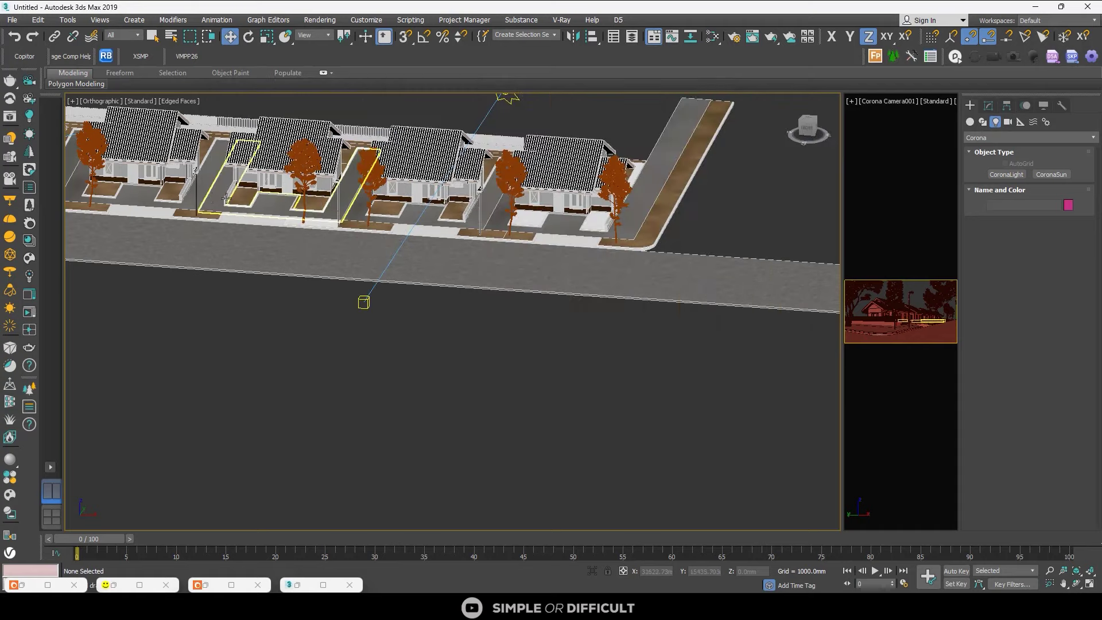
- Select one row house's brick base wall and inspect the surrounding floor edges, kerbs and driveways in the viewport
{"action": "scroll", "coordinate": [353, 175], "scroll_direction": "up", "scroll_amount": 5}
{"action": "left_click", "coordinate": [379, 145]}
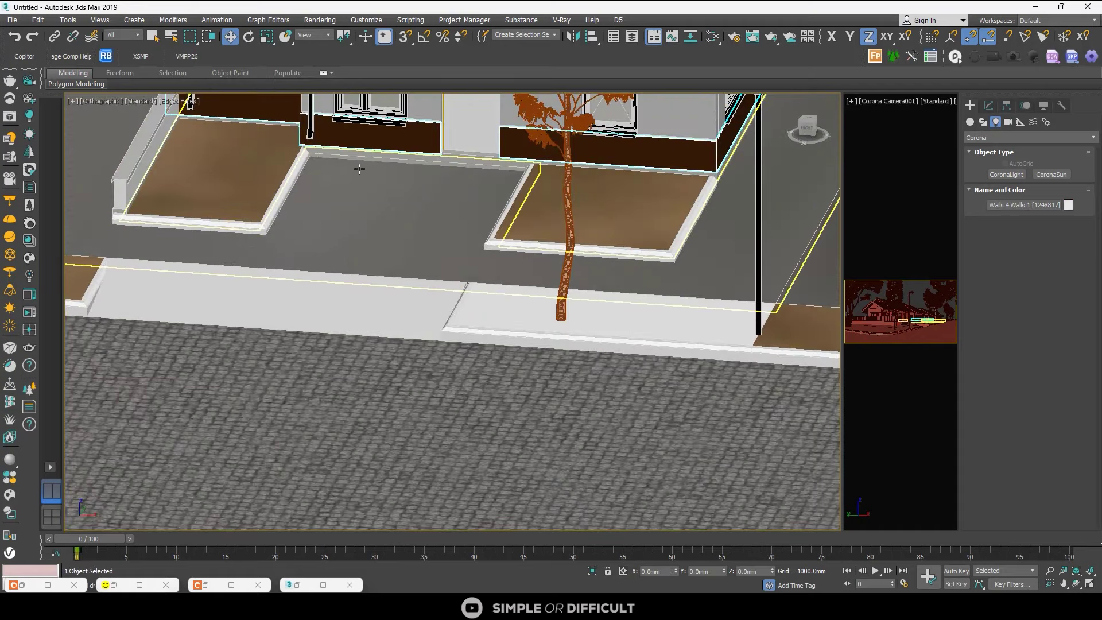
{"action": "middle_click_drag", "start_coordinate": [360, 169], "coordinate": [397, 178], "text": "alt"}
{"action": "middle_click_drag", "start_coordinate": [398, 179], "coordinate": [241, 230]}
{"action": "scroll", "coordinate": [512, 175], "scroll_direction": "up", "scroll_amount": 6}
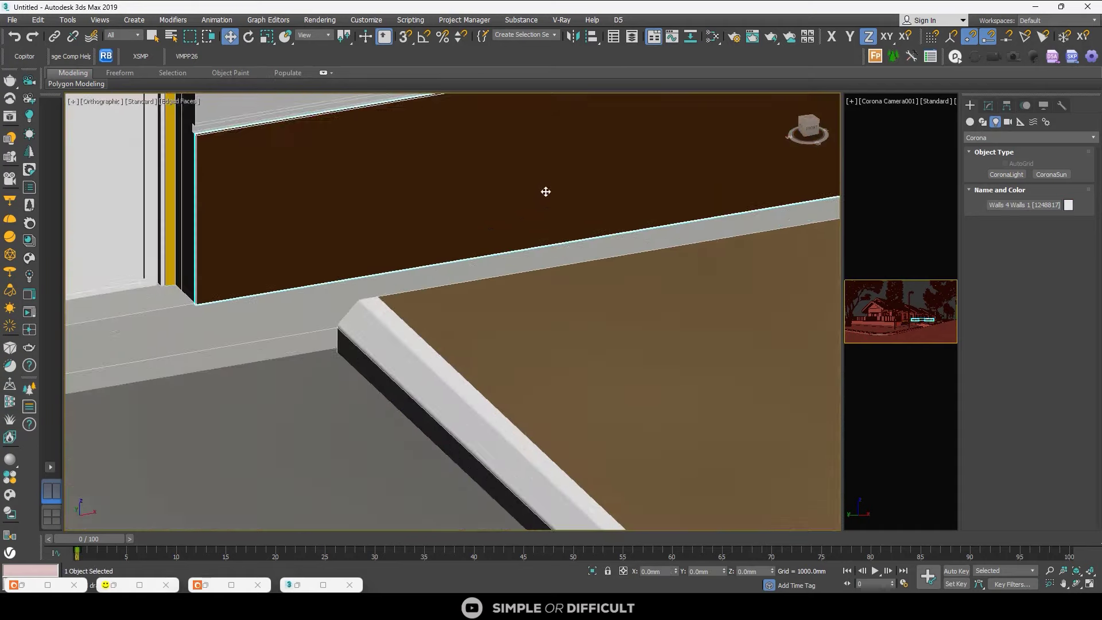
{"action": "scroll", "coordinate": [445, 219], "scroll_direction": "down", "scroll_amount": 3}
{"action": "middle_click_drag", "start_coordinate": [453, 229], "coordinate": [491, 219], "text": "alt"}
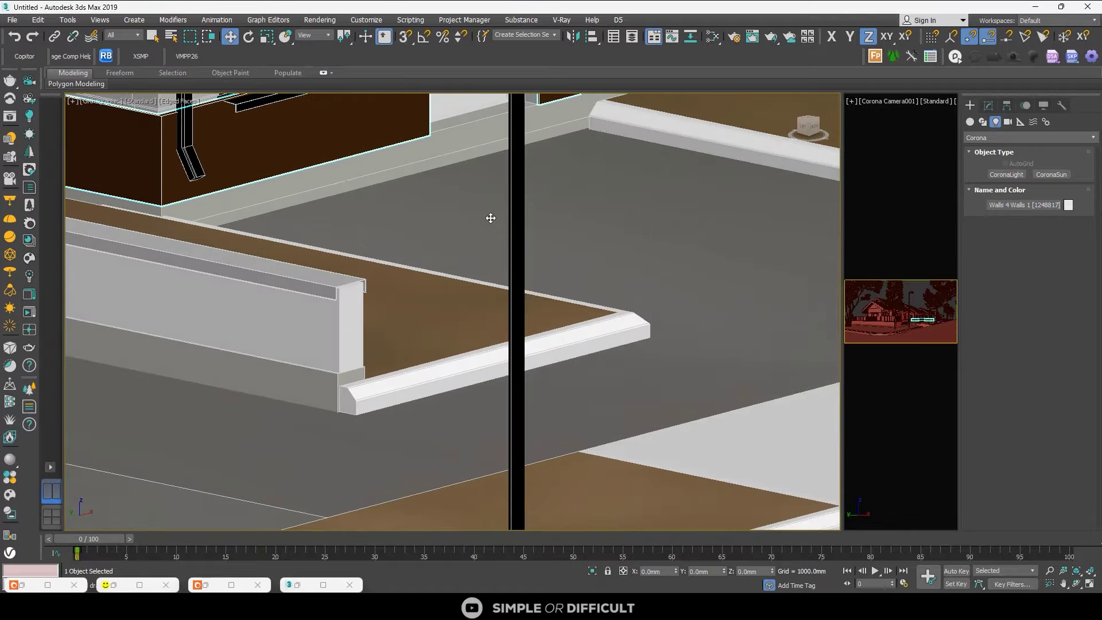
{"action": "scroll", "coordinate": [491, 218], "scroll_direction": "down", "scroll_amount": 10}
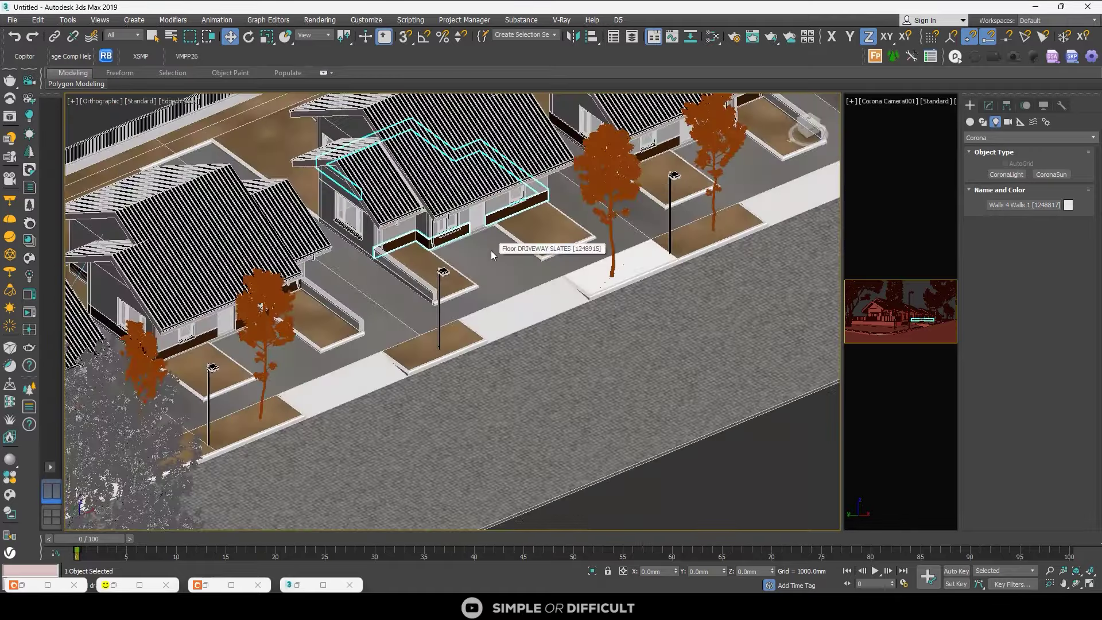
{"action": "scroll", "coordinate": [491, 251], "scroll_direction": "down", "scroll_amount": 6}
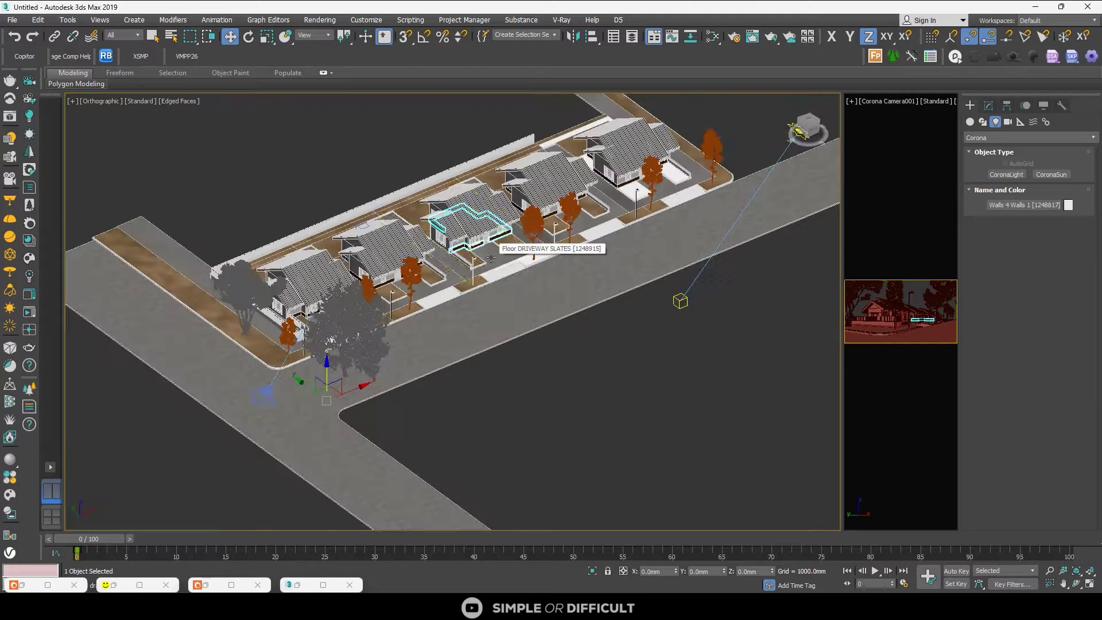
{"action": "middle_click_drag", "start_coordinate": [491, 250], "coordinate": [517, 255], "text": "alt"}
{"action": "scroll", "coordinate": [516, 254], "scroll_direction": "up", "scroll_amount": 8}
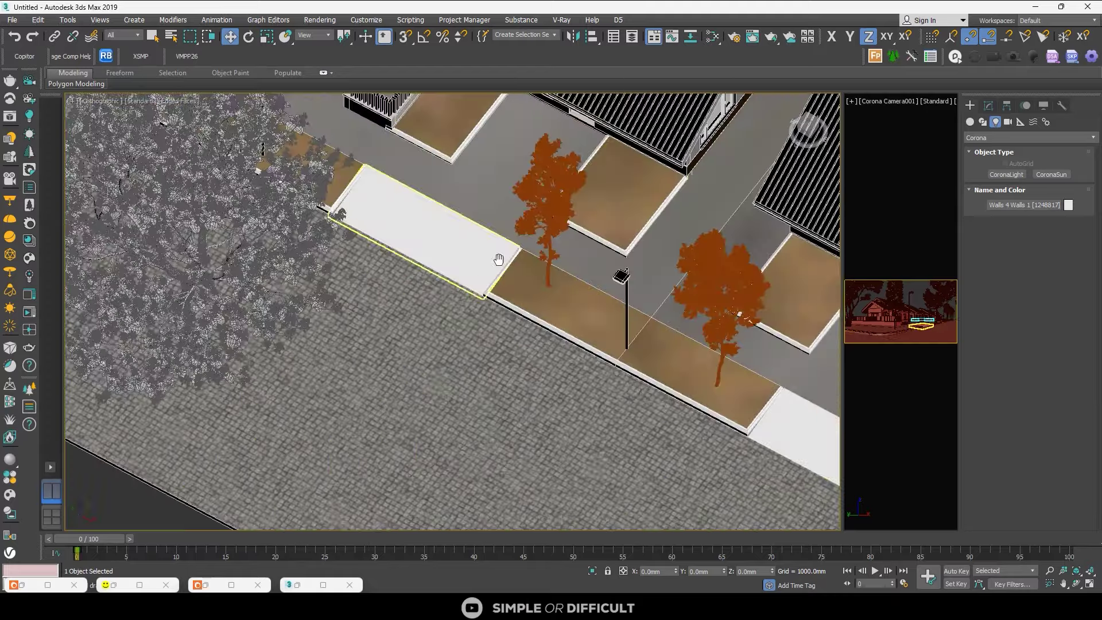
- Select the white driveway slates floor beside the road and inspect the surrounding road and kerbs in the viewport
{"action": "left_click", "coordinate": [458, 304]}
{"action": "middle_click_drag", "start_coordinate": [458, 305], "coordinate": [582, 270], "text": "alt"}
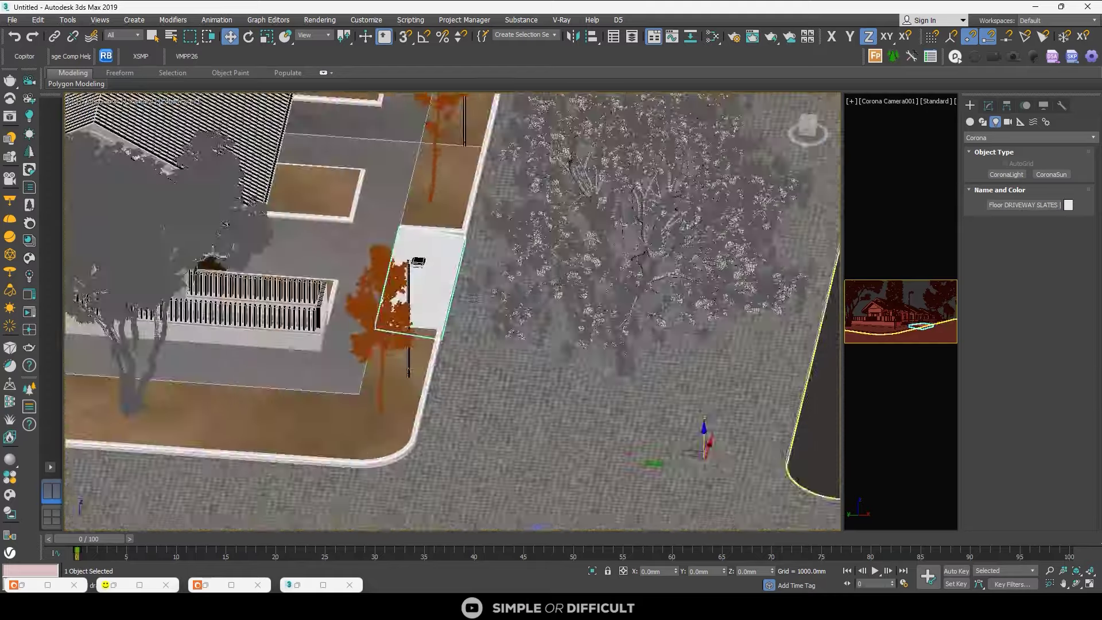
{"action": "scroll", "coordinate": [500, 302], "scroll_direction": "down", "scroll_amount": 3}
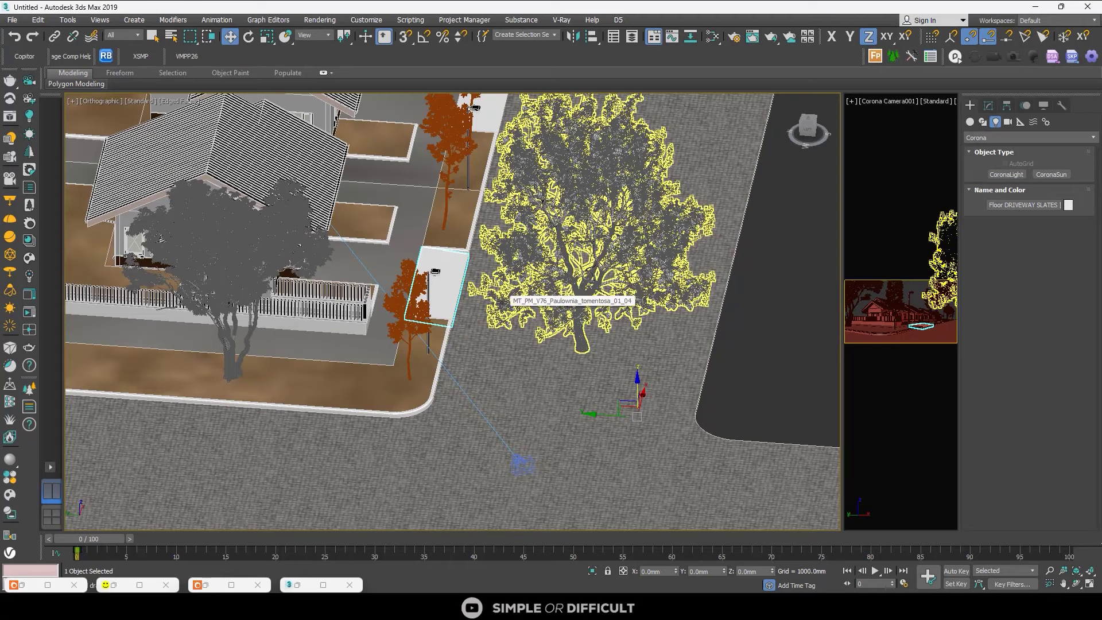
{"action": "scroll", "coordinate": [502, 303], "scroll_direction": "down", "scroll_amount": 4}
{"action": "middle_click_drag", "start_coordinate": [486, 322], "coordinate": [444, 338], "text": "alt"}
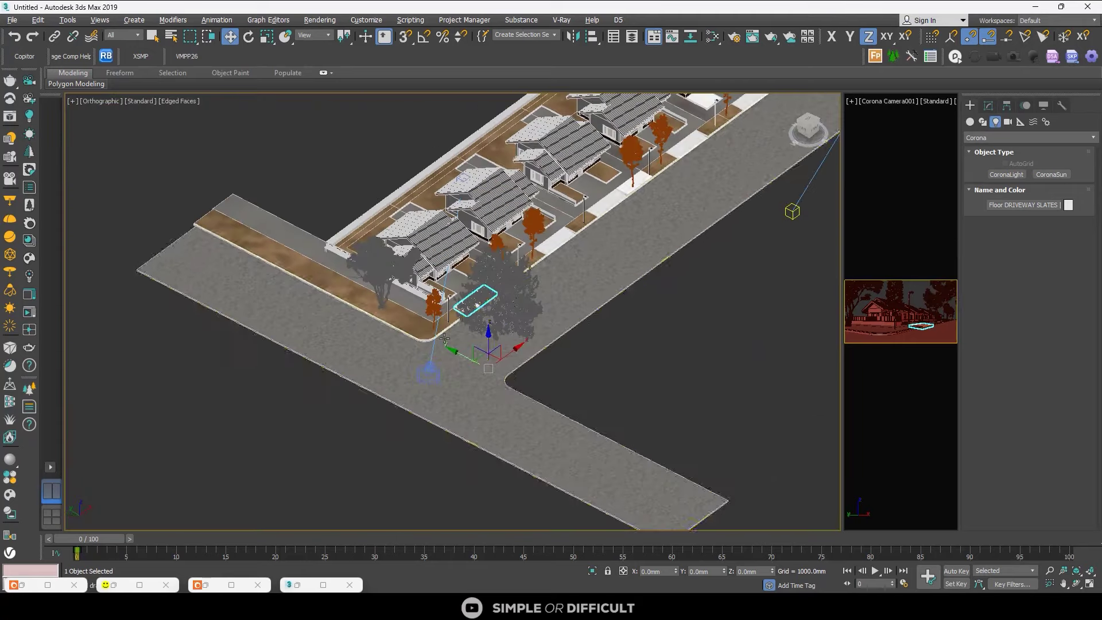
- Sample the road's cobblestone material from the viewport into an empty area of the Slate Material Editor
{"action": "left_click", "coordinate": [297, 585]}
{"action": "scroll", "coordinate": [701, 163], "scroll_direction": "down", "scroll_amount": 4}
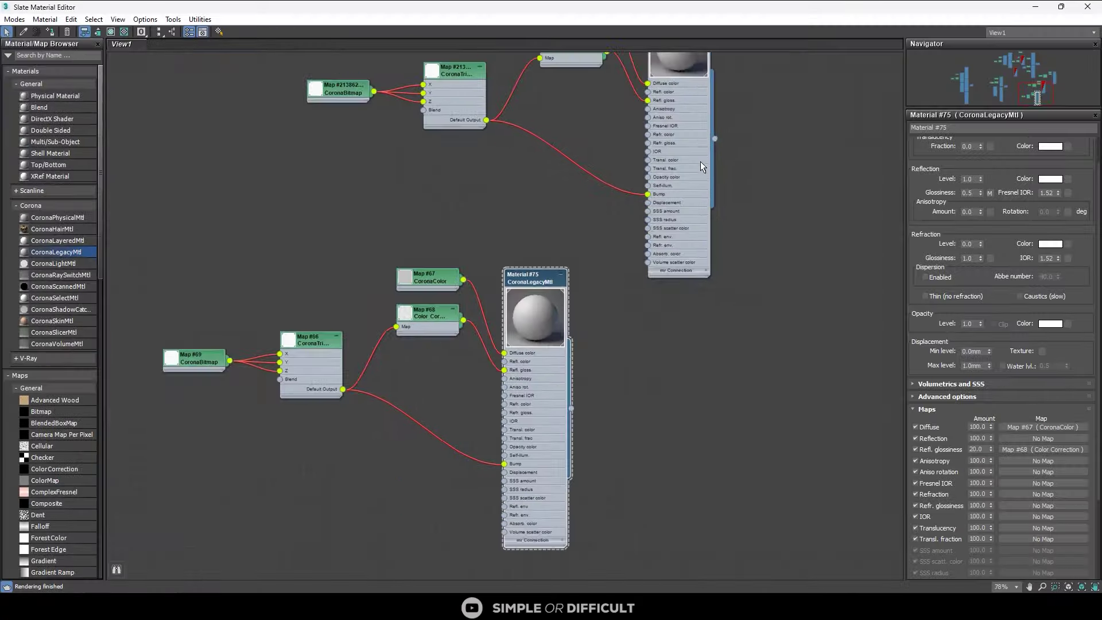
{"action": "middle_click_drag", "start_coordinate": [247, 328], "coordinate": [409, 294]}
{"action": "middle_click_drag", "start_coordinate": [282, 285], "coordinate": [830, 187]}
{"action": "double_click", "coordinate": [770, 7]}
{"action": "left_click_drag", "start_coordinate": [769, 6], "coordinate": [867, 66]}
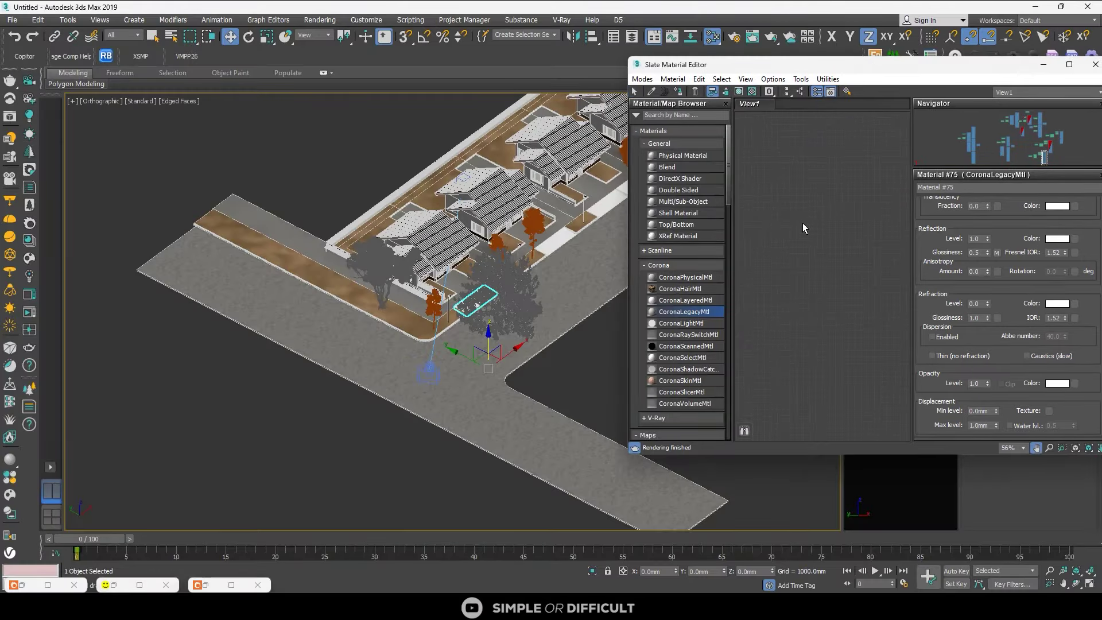
{"action": "scroll", "coordinate": [588, 291], "scroll_direction": "up", "scroll_amount": 5}
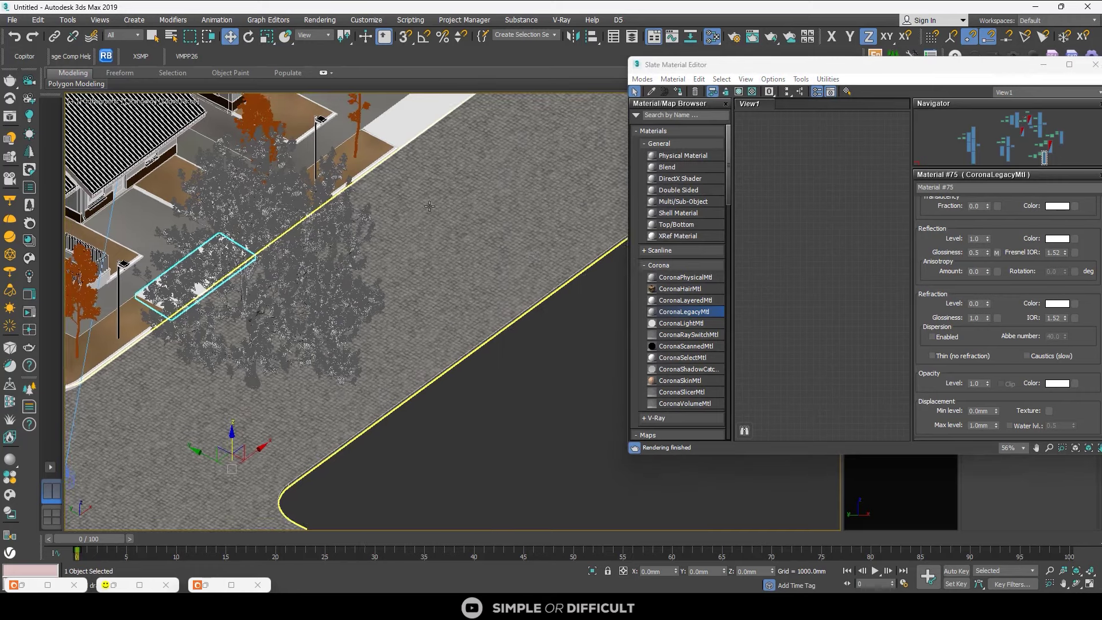
{"action": "left_click", "coordinate": [651, 93]}
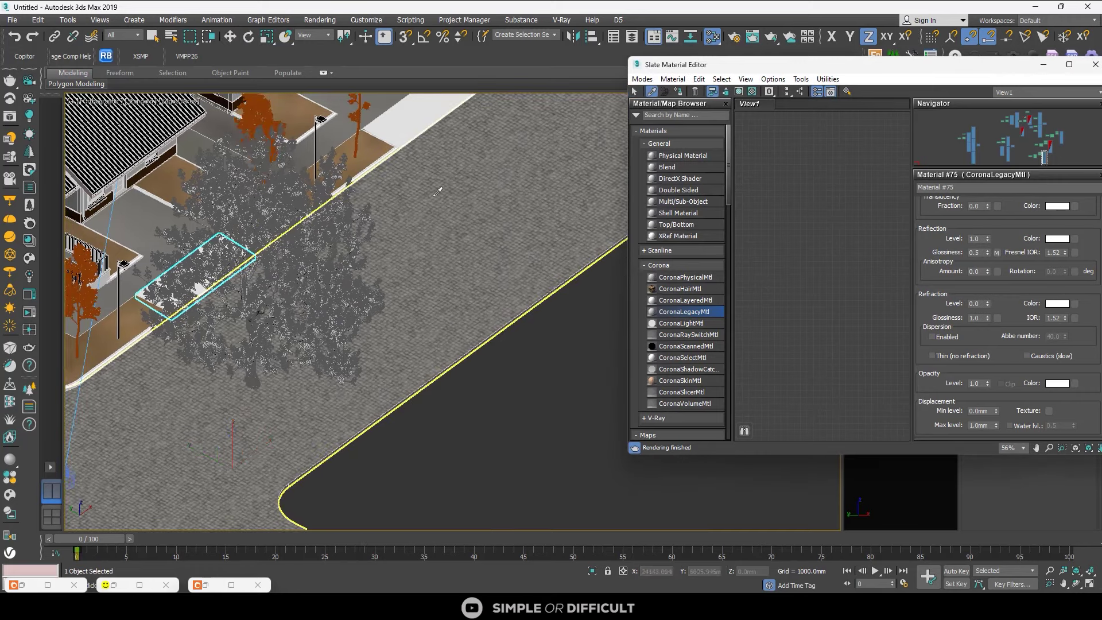
{"action": "left_click", "coordinate": [424, 268]}
{"action": "scroll", "coordinate": [822, 230], "scroll_direction": "up", "scroll_amount": 2}
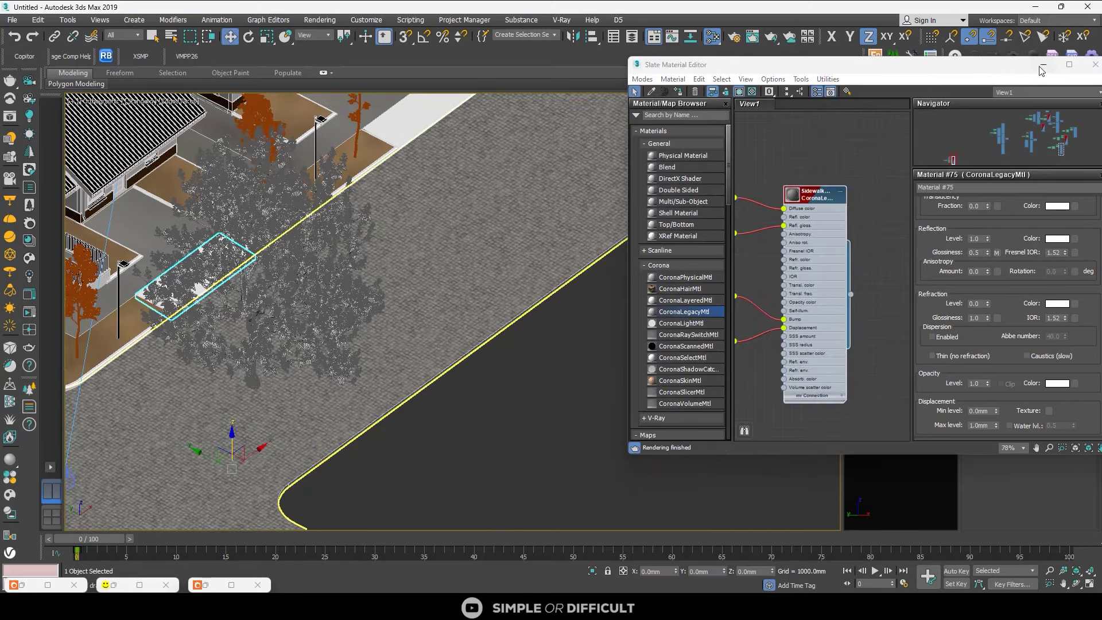
- Delete all the texture maps feeding the Sidewalk Cobblestone material, leaving only its CoronaLegacyMtl node
{"action": "left_click", "coordinate": [1069, 63]}
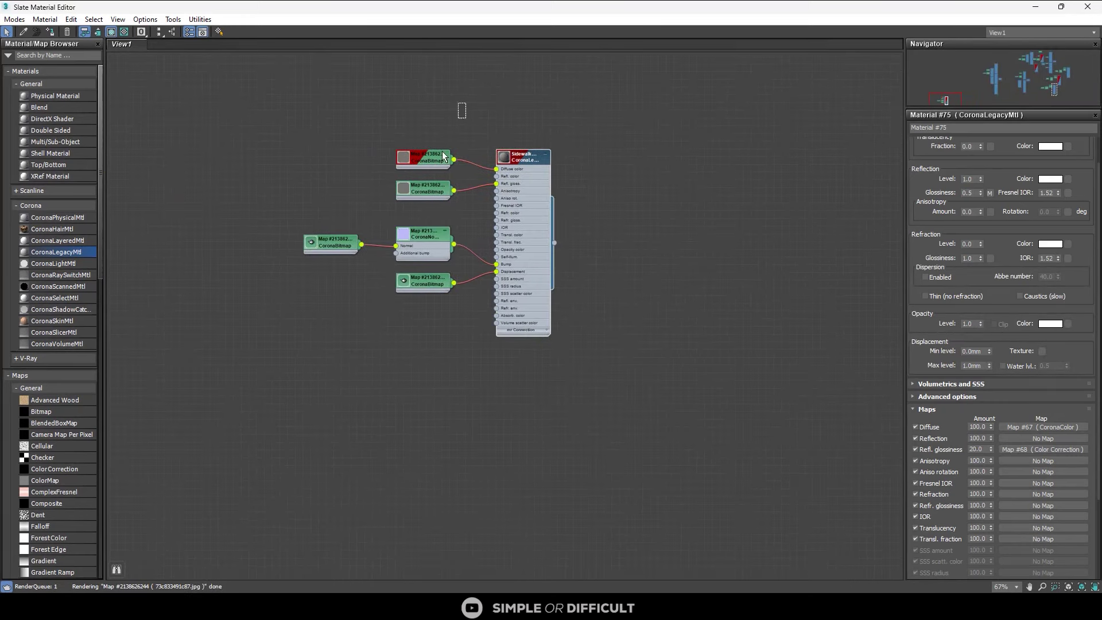
{"action": "left_click", "coordinate": [294, 356]}
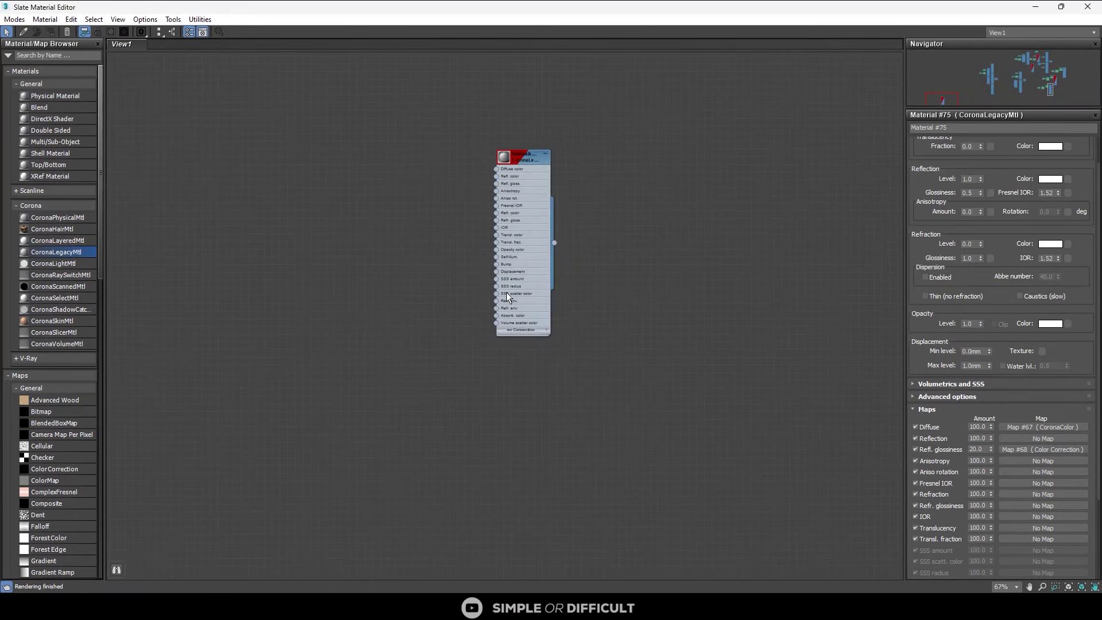
{"action": "scroll", "coordinate": [526, 177], "scroll_direction": "up", "scroll_amount": 2}
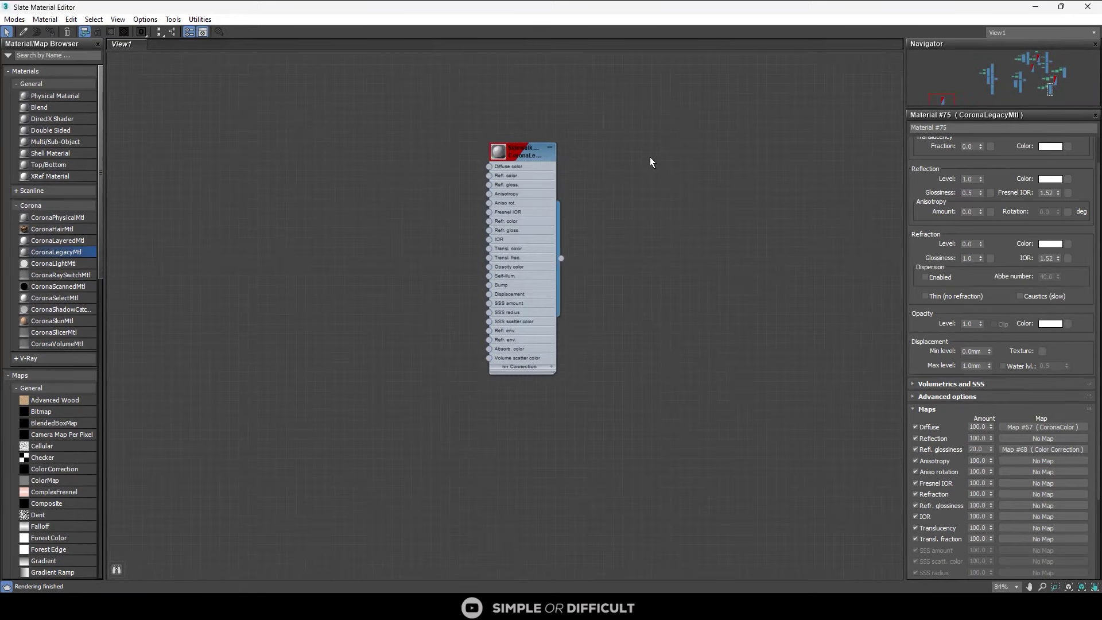
{"action": "double_click", "coordinate": [495, 148]}
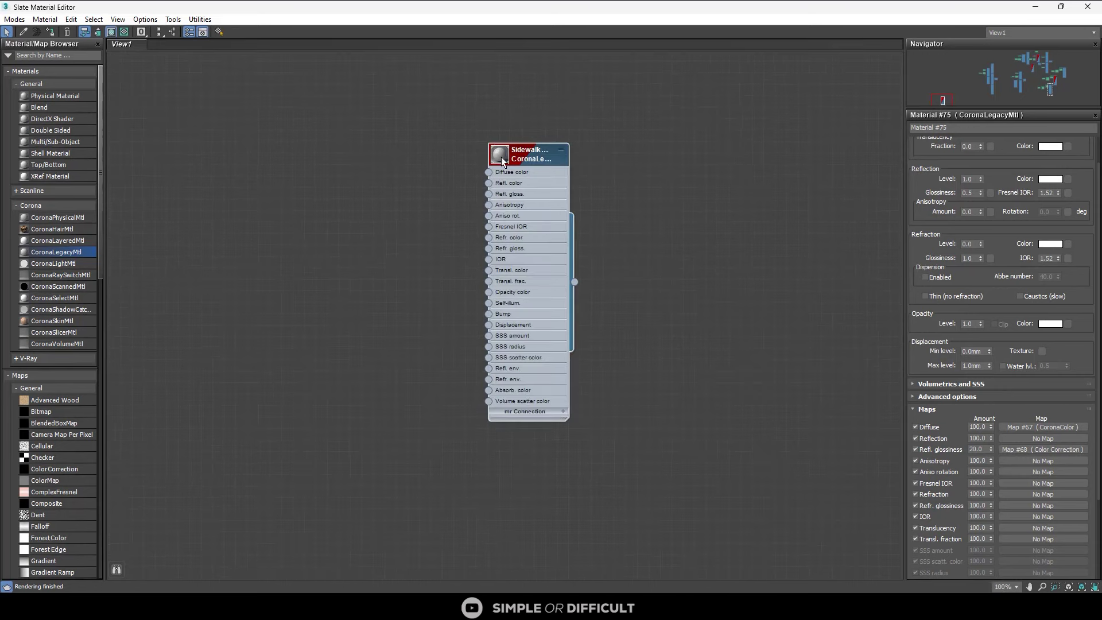
{"action": "scroll", "coordinate": [532, 426], "scroll_direction": "up", "scroll_amount": 1}
- Switch to File Explorer and open the CityStreetAsphaltGenericCracked002 folder in ASSETS in a maximized window
{"action": "key", "text": "alt+Tab"}
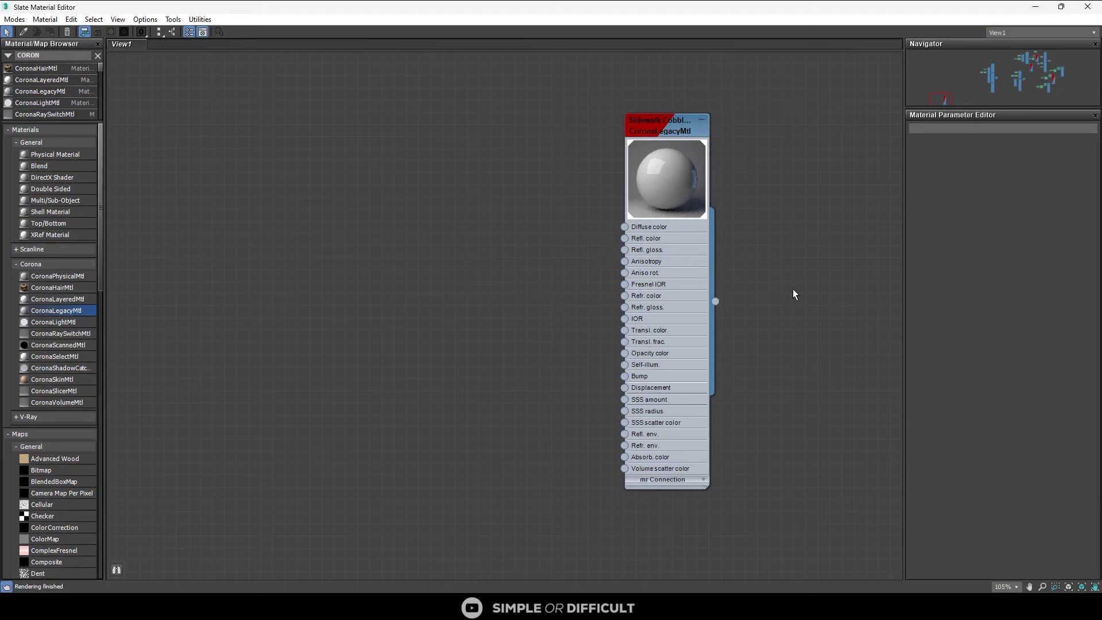
{"action": "middle_click_drag", "start_coordinate": [793, 288], "coordinate": [687, 271]}
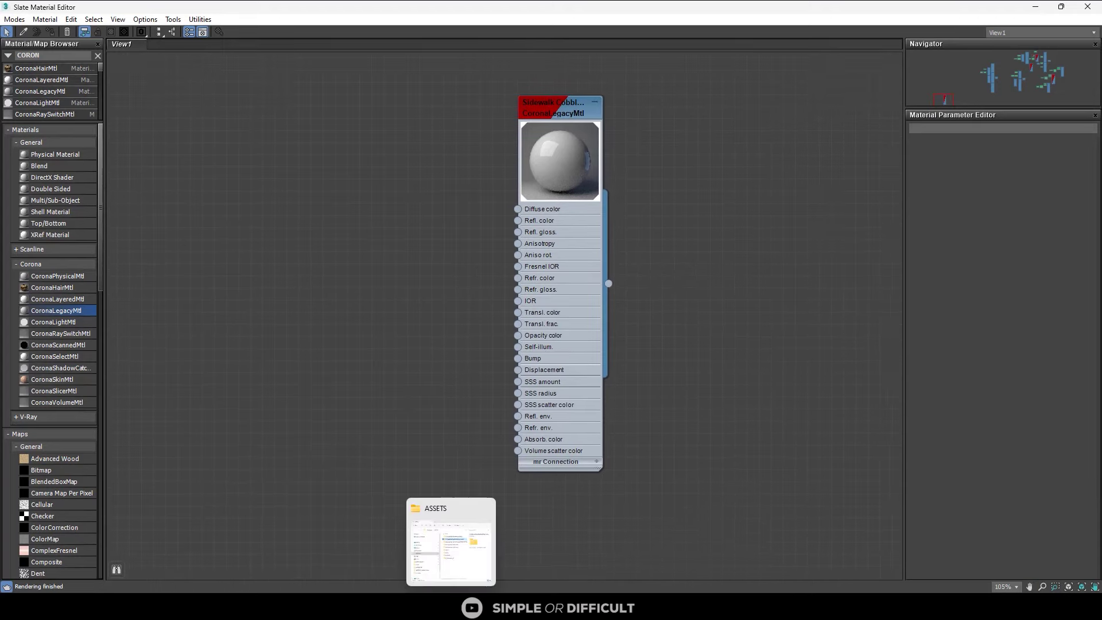
{"action": "left_click", "coordinate": [451, 606]}
{"action": "double_click", "coordinate": [856, 203]}
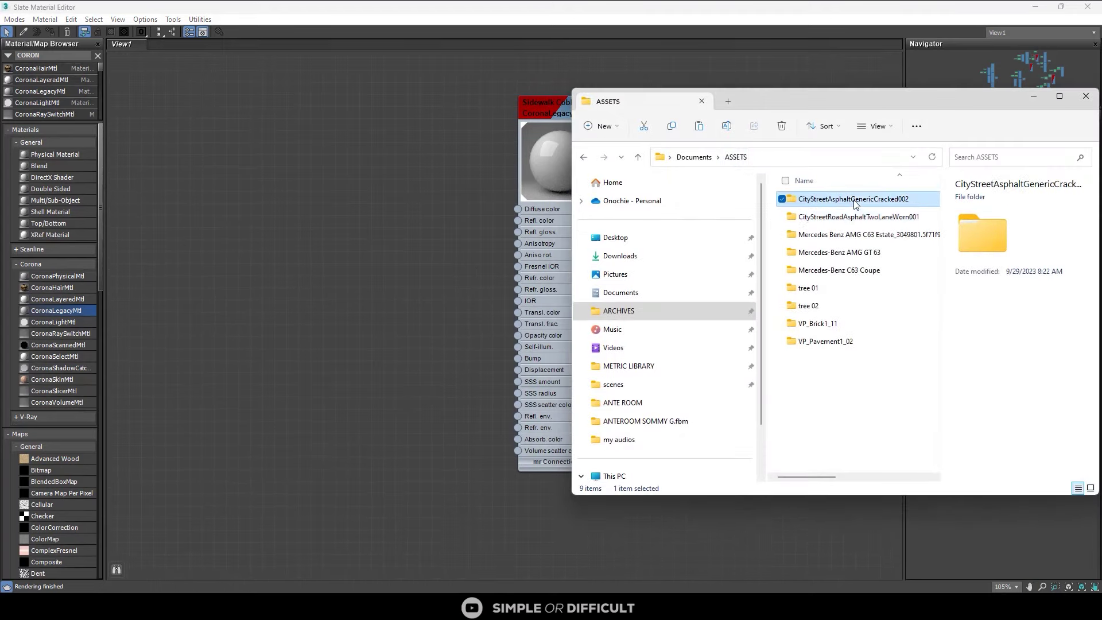
{"action": "left_click", "coordinate": [1060, 97]}
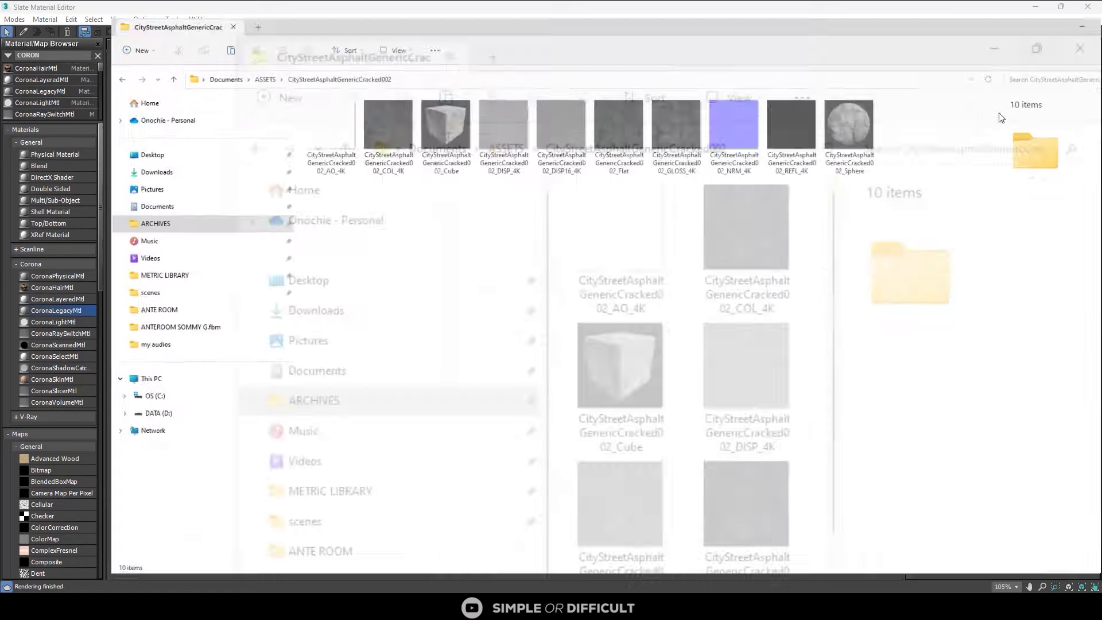
- Preview the asphalt texture's Cube image at full size and close the preview
{"action": "left_click", "coordinate": [357, 121]}
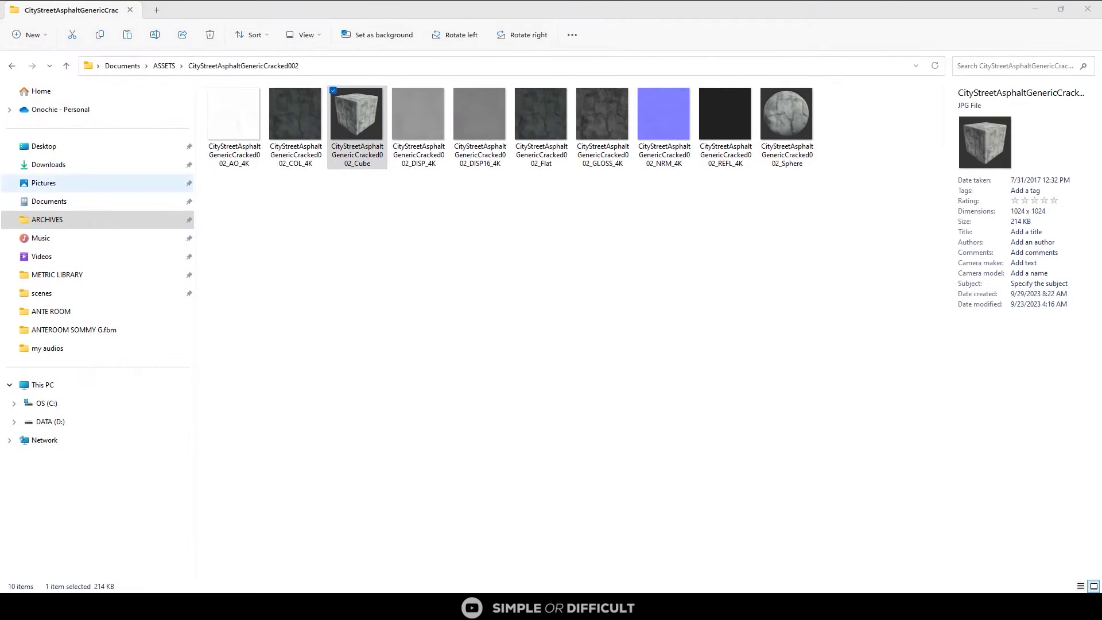
{"action": "key", "text": "Return"}
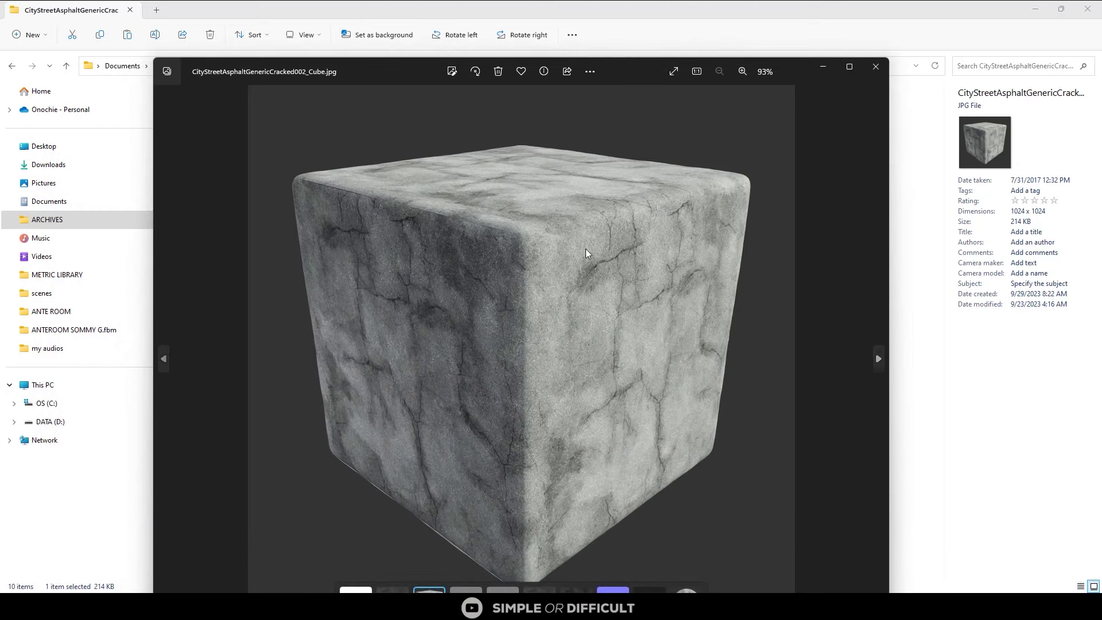
{"action": "left_click", "coordinate": [874, 68]}
{"action": "left_click", "coordinate": [282, 201]}
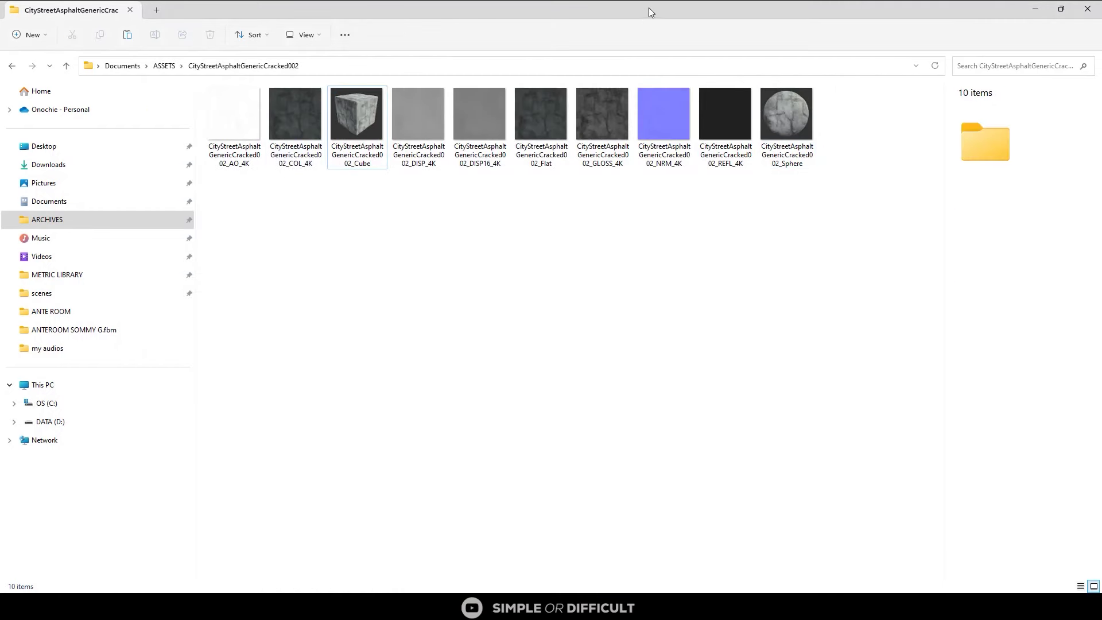
- Bring the cracked asphalt AO, COL, DISP16, NRM and GLOSS 4K images into the material graph as bitmaps
{"action": "left_click_drag", "start_coordinate": [650, 12], "coordinate": [870, 109]}
{"action": "left_click", "coordinate": [847, 236]}
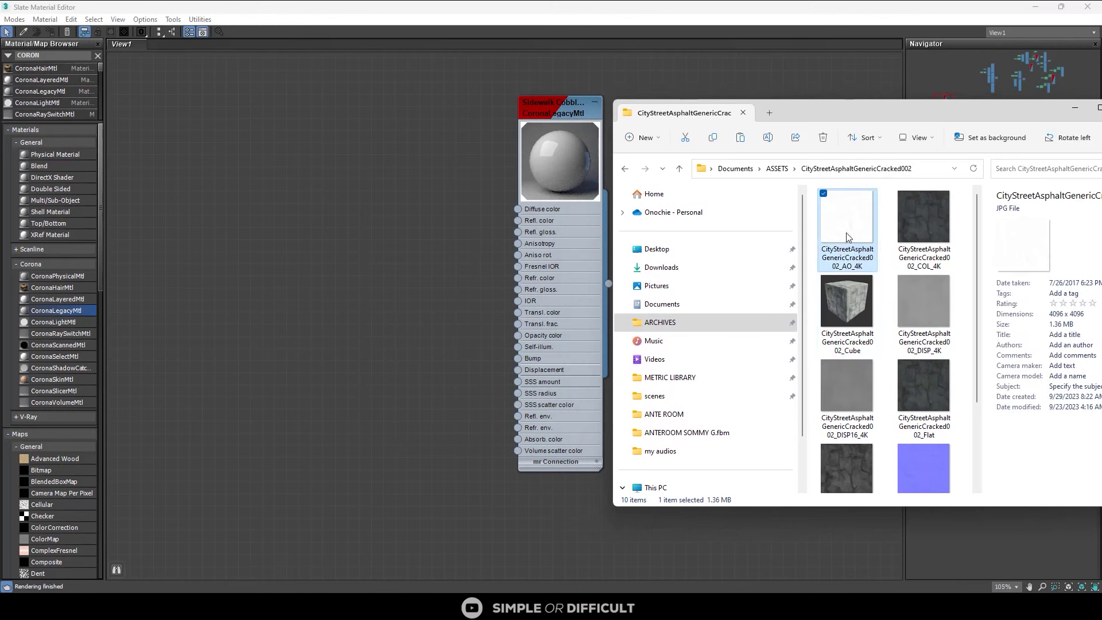
{"action": "left_click_drag", "start_coordinate": [918, 232], "coordinate": [356, 217]}
{"action": "scroll", "coordinate": [929, 342], "scroll_direction": "down", "scroll_amount": 2}
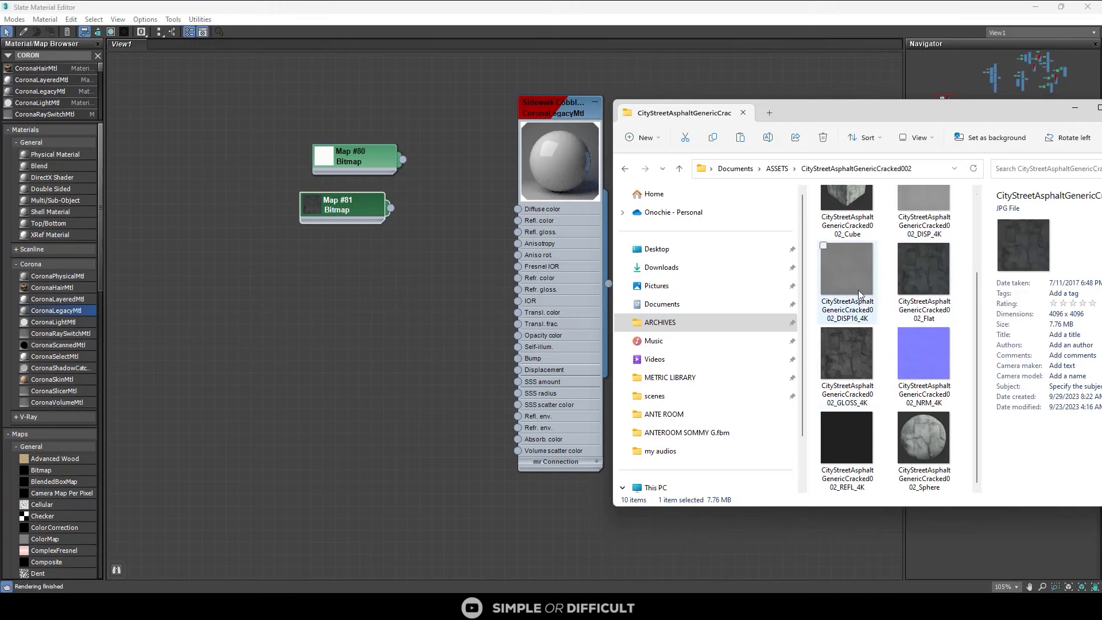
{"action": "left_click_drag", "start_coordinate": [848, 270], "coordinate": [338, 431]}
{"action": "left_click_drag", "start_coordinate": [924, 353], "coordinate": [339, 356]}
{"action": "left_click_drag", "start_coordinate": [847, 354], "coordinate": [798, 360]}
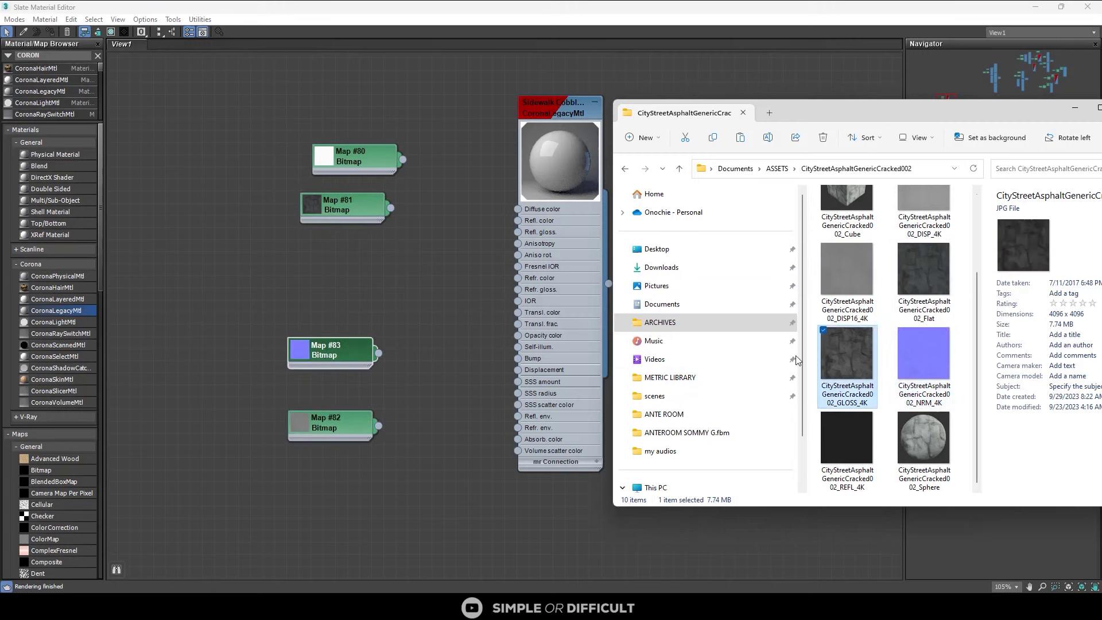
{"action": "left_click", "coordinate": [480, 178]}
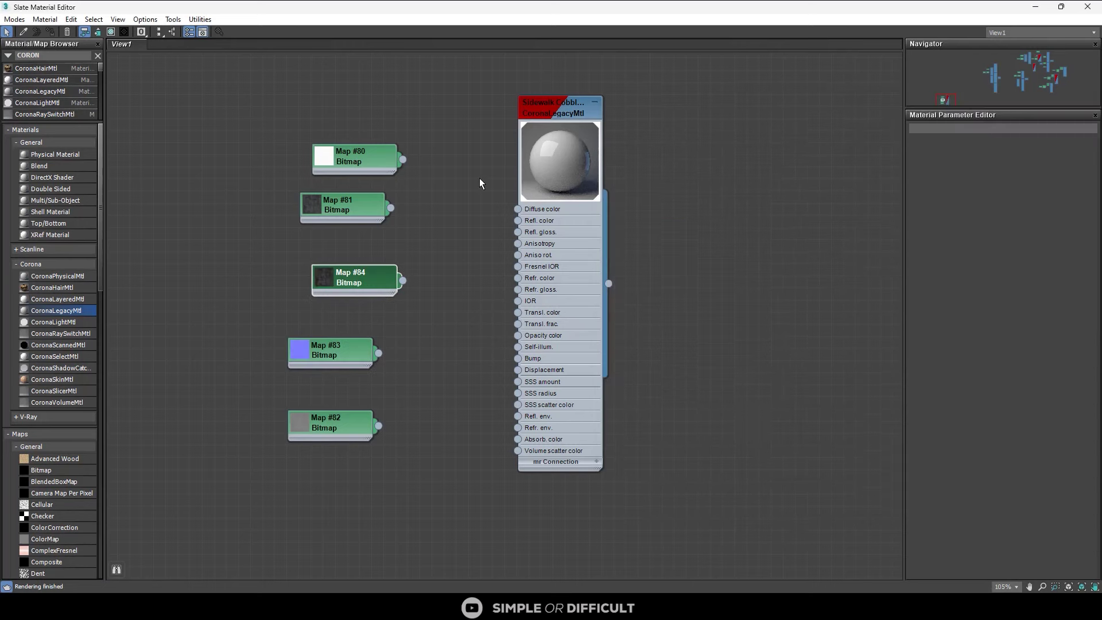
- Align the AO and COL bitmap nodes one above the other, leaving room before the material node
{"action": "scroll", "coordinate": [420, 164], "scroll_direction": "up", "scroll_amount": 2}
{"action": "left_click_drag", "start_coordinate": [355, 159], "coordinate": [321, 160]}
{"action": "left_click_drag", "start_coordinate": [336, 210], "coordinate": [307, 209]}
{"action": "left_click", "coordinate": [309, 156]}
{"action": "left_click_drag", "start_coordinate": [309, 160], "coordinate": [297, 160]}
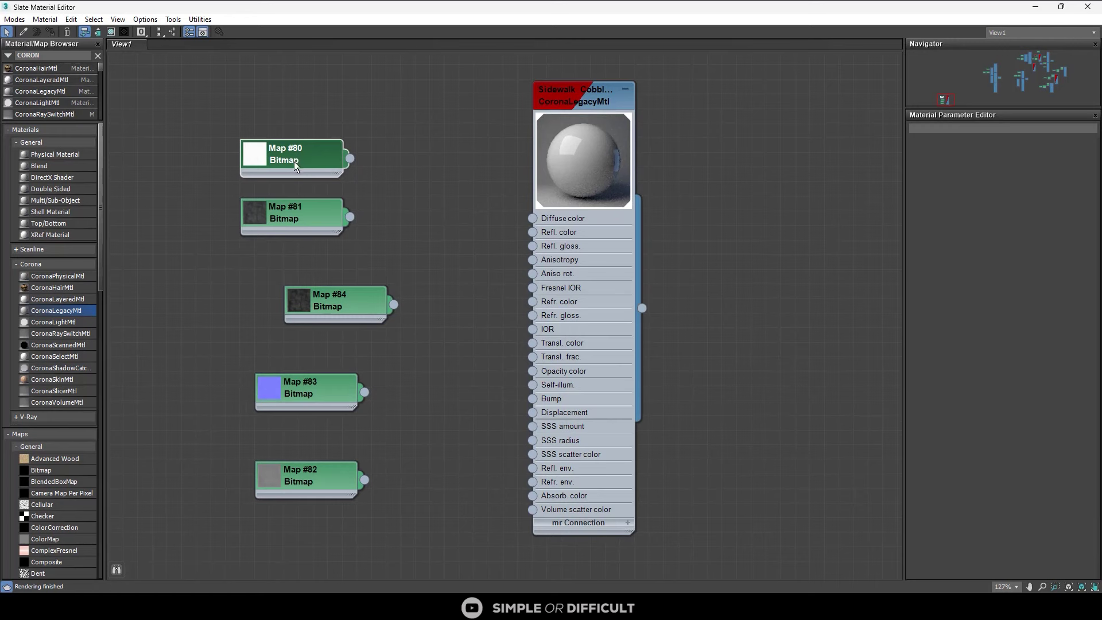
- Add a CoronaMix map with the AO bitmap as Top and the COL bitmap as Base, feeding the material's Diffuse color
{"action": "right_click", "coordinate": [399, 183]}
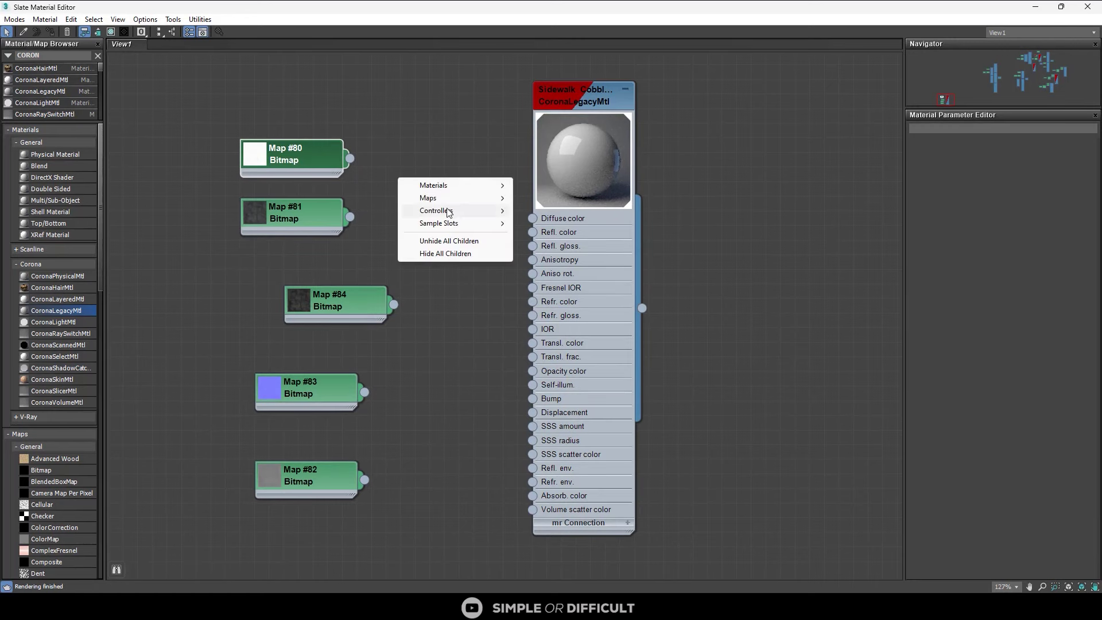
{"action": "left_click", "coordinate": [412, 150]}
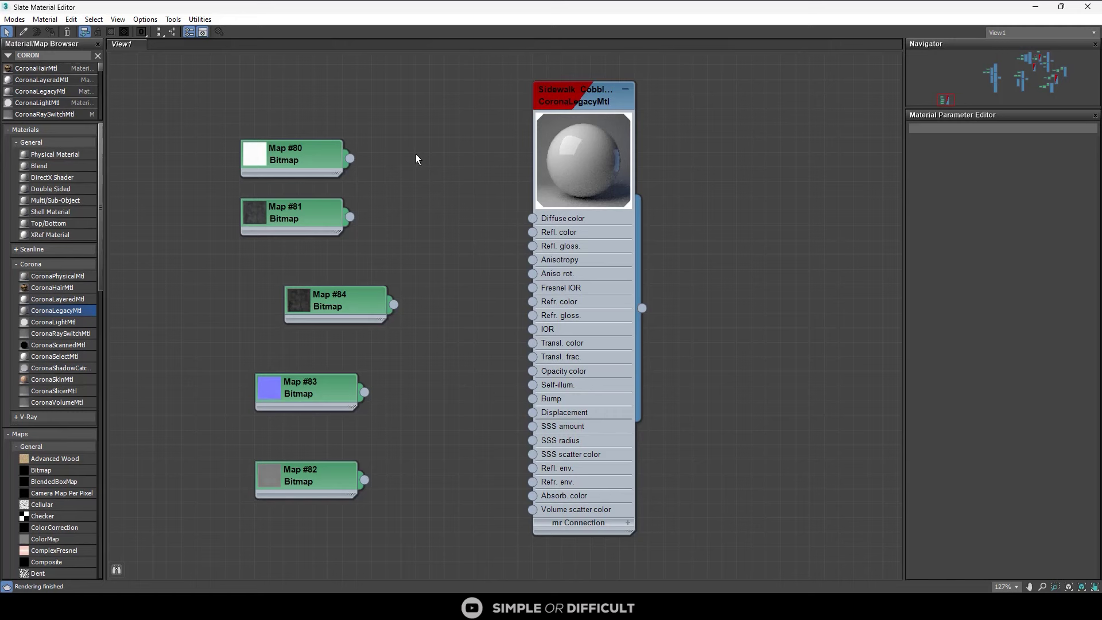
{"action": "right_click", "coordinate": [416, 154]}
{"action": "mouse_move", "coordinate": [453, 174]}
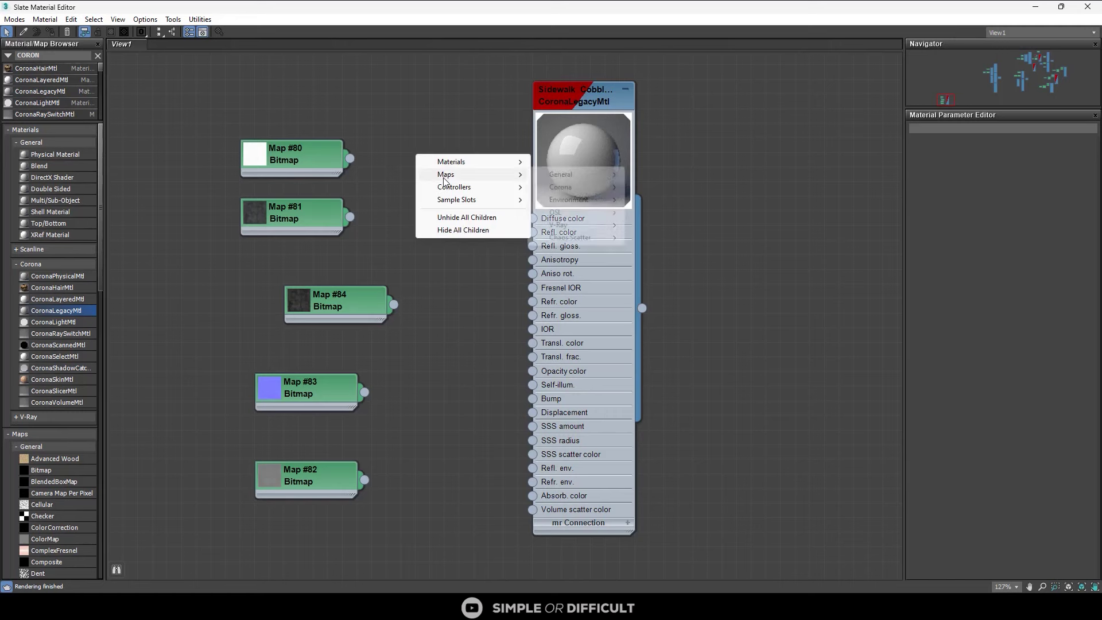
{"action": "mouse_move", "coordinate": [595, 188]}
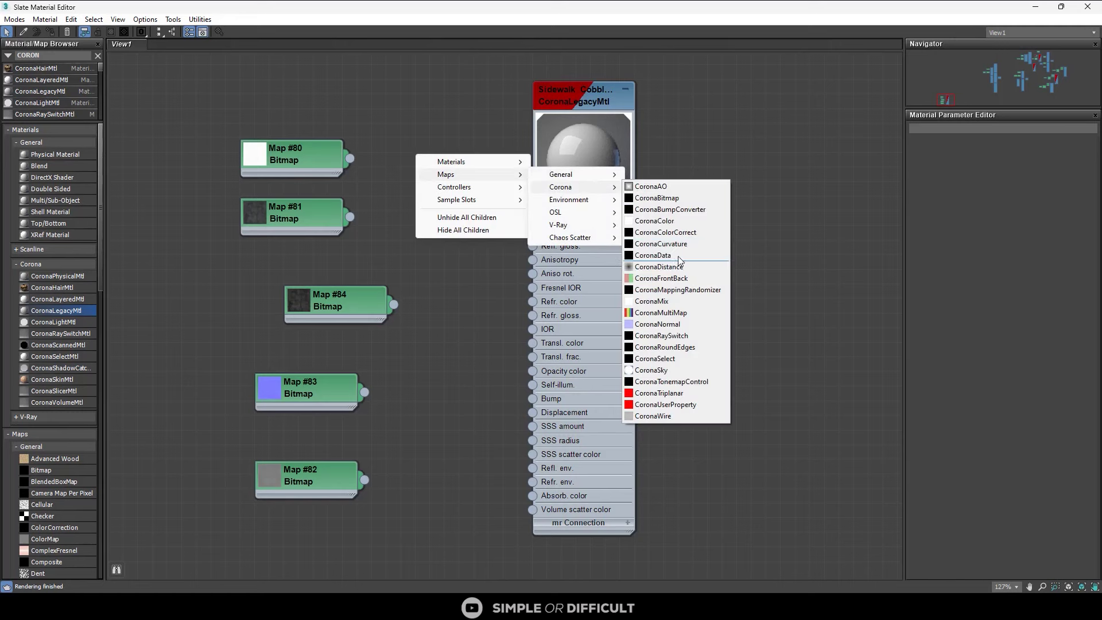
{"action": "left_click", "coordinate": [660, 301]}
{"action": "mouse_move", "coordinate": [345, 162]}
{"action": "left_mouse_down"}
{"action": "mouse_move", "coordinate": [301, 163]}
{"action": "mouse_move", "coordinate": [357, 177]}
{"action": "left_mouse_up"}
{"action": "left_click_drag", "start_coordinate": [344, 219], "coordinate": [359, 192]}
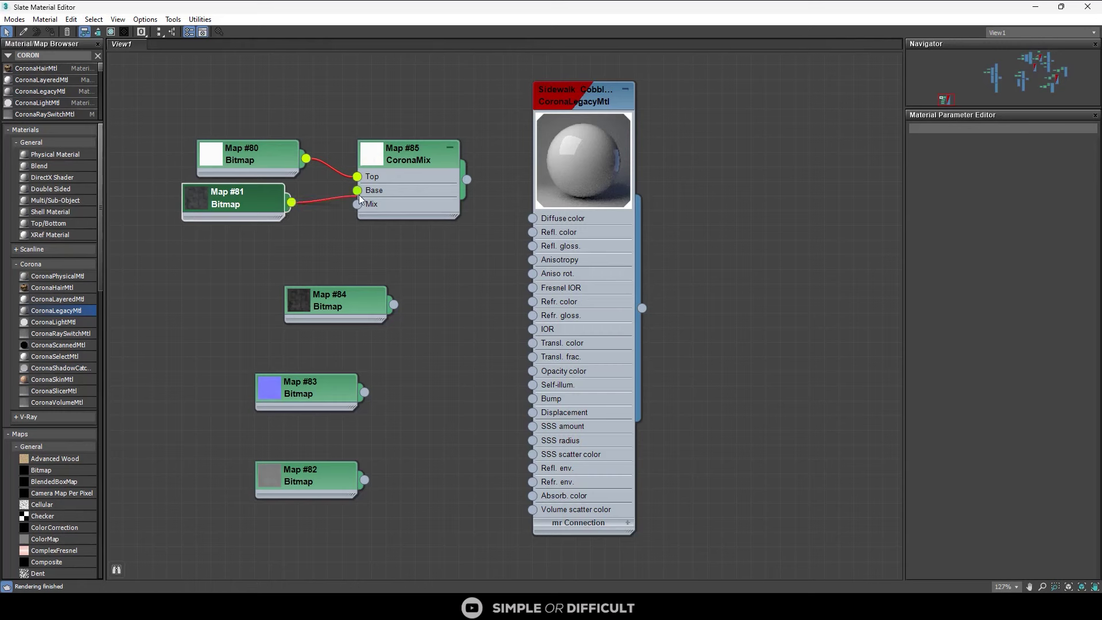
{"action": "left_click_drag", "start_coordinate": [466, 180], "coordinate": [533, 218]}
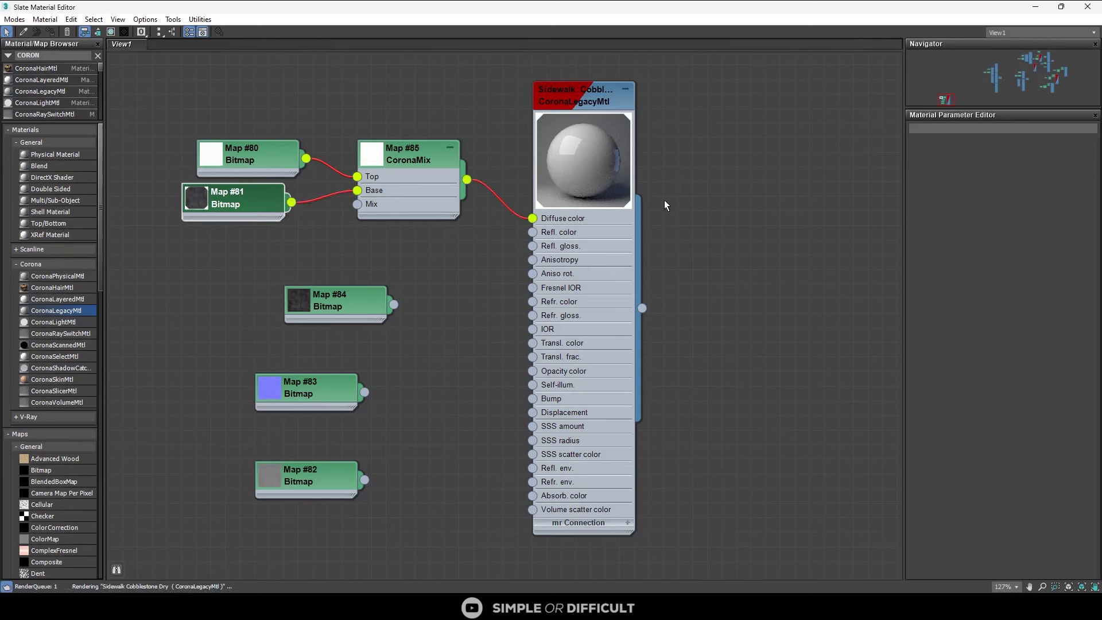
- Set the CoronaMix map's mix operation to Multiply and check the material preview
{"action": "double_click", "coordinate": [586, 101]}
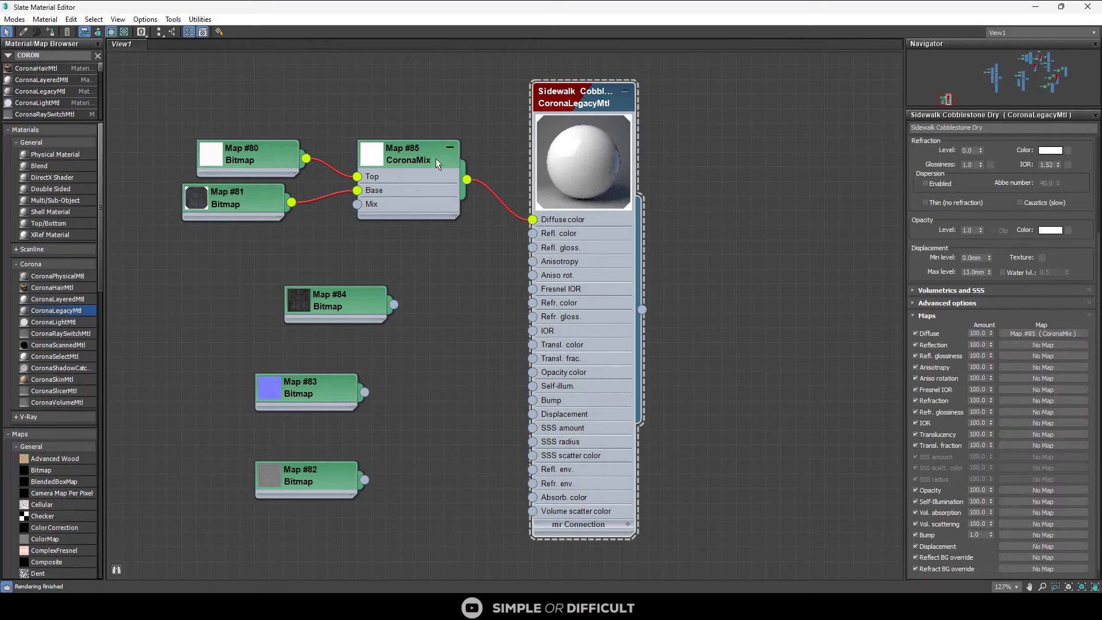
{"action": "double_click", "coordinate": [438, 164]}
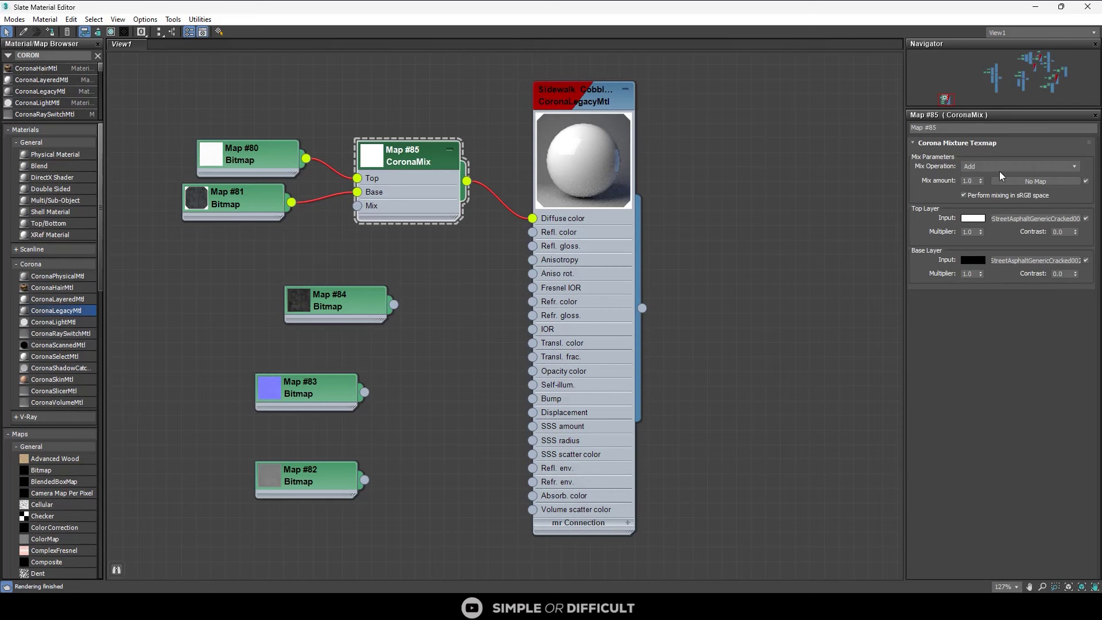
{"action": "left_click", "coordinate": [980, 166]}
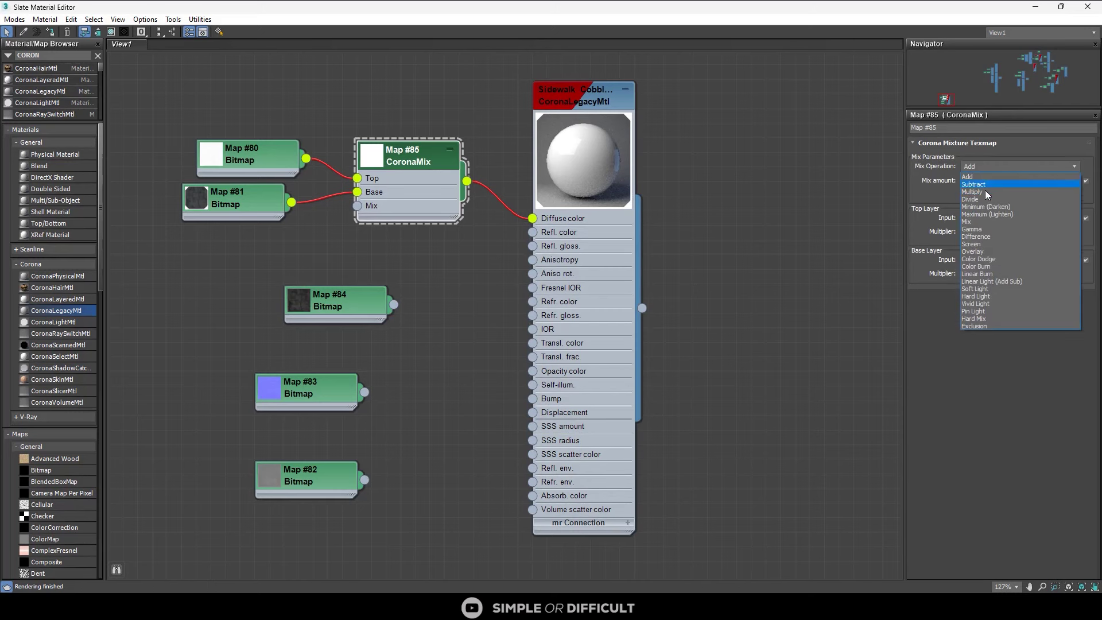
{"action": "left_click", "coordinate": [974, 191]}
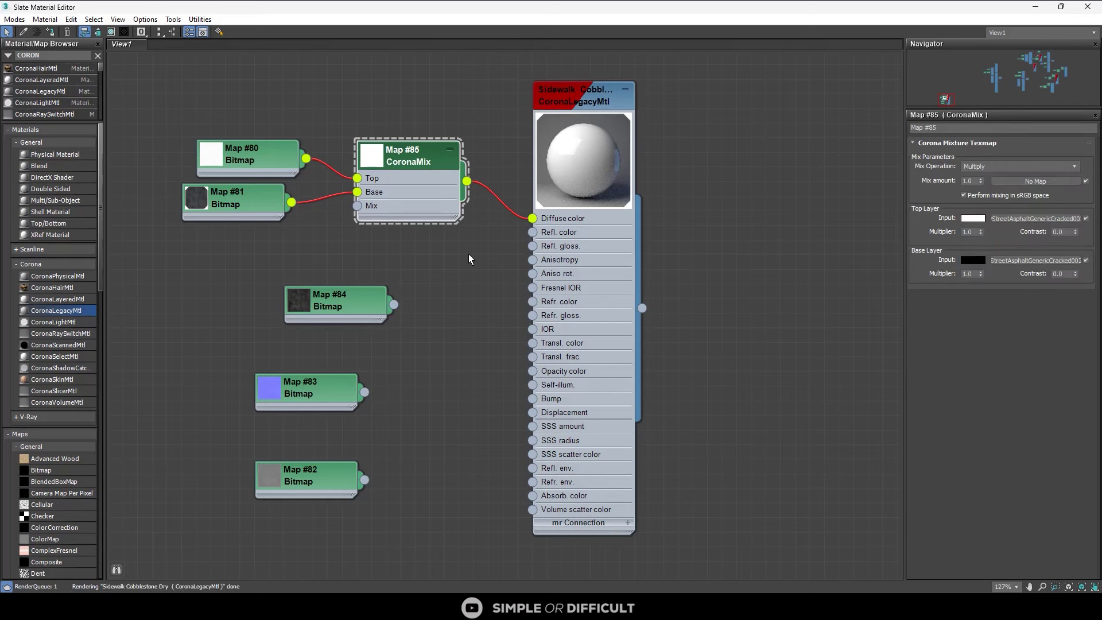
{"action": "scroll", "coordinate": [576, 141], "scroll_direction": "up", "scroll_amount": 1}
{"action": "scroll", "coordinate": [576, 141], "scroll_direction": "up", "scroll_amount": 1}
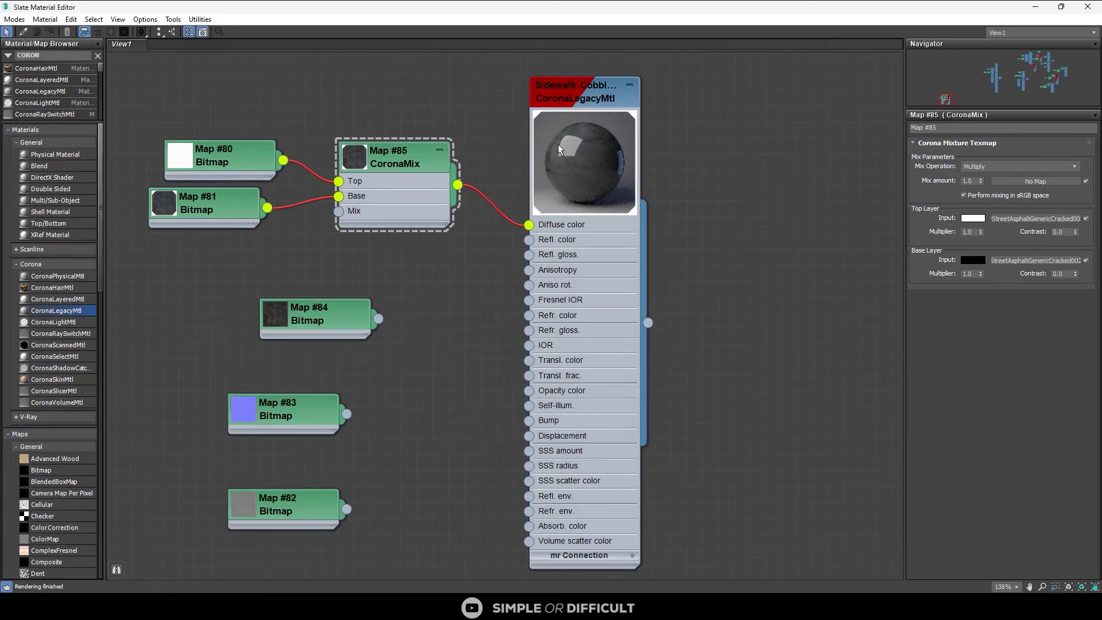
- Connect the GLOSS bitmap to the material's Refl. gloss. input and place its enlarged node beneath the CoronaMix node
{"action": "left_click_drag", "start_coordinate": [379, 319], "coordinate": [529, 255]}
{"action": "double_click", "coordinate": [570, 98]}
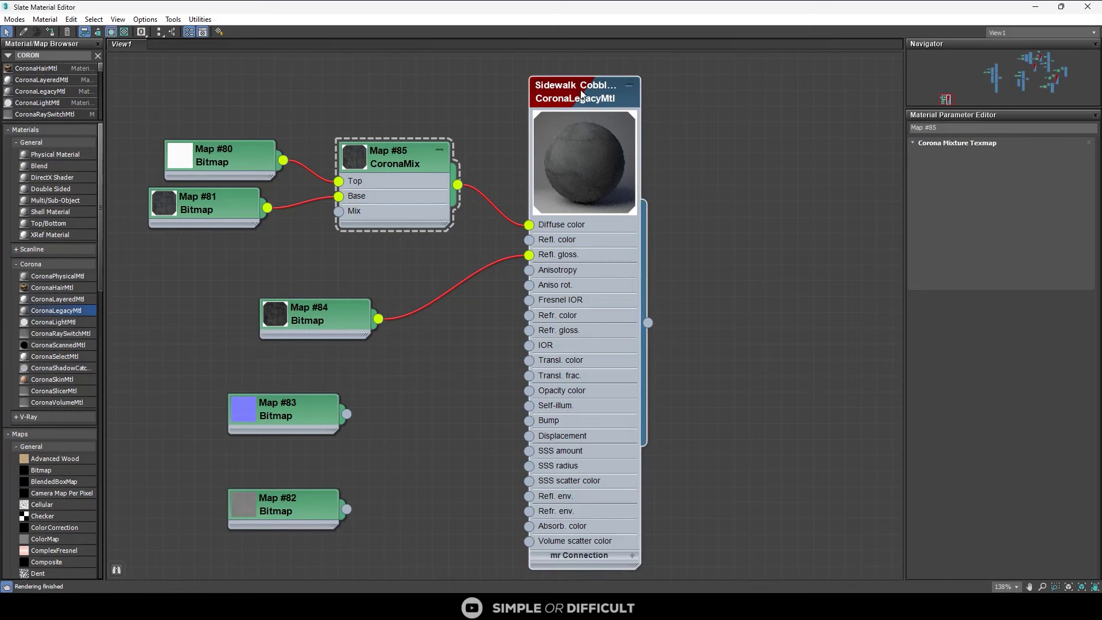
{"action": "scroll", "coordinate": [575, 143], "scroll_direction": "up", "scroll_amount": 3}
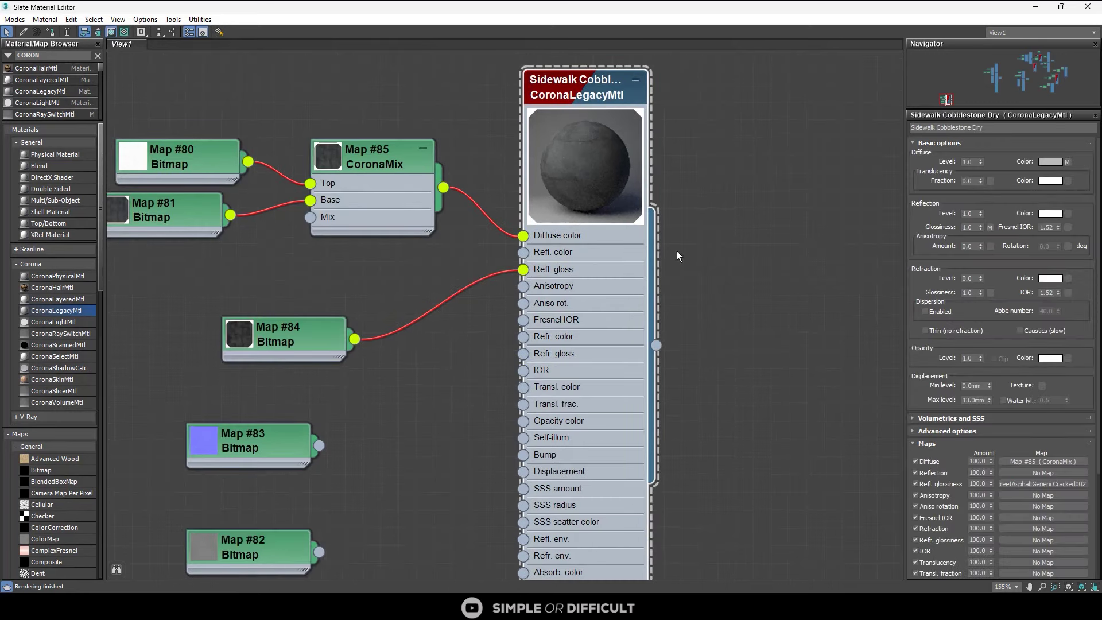
{"action": "scroll", "coordinate": [585, 176], "scroll_direction": "up", "scroll_amount": 3}
{"action": "double_click", "coordinate": [203, 350]}
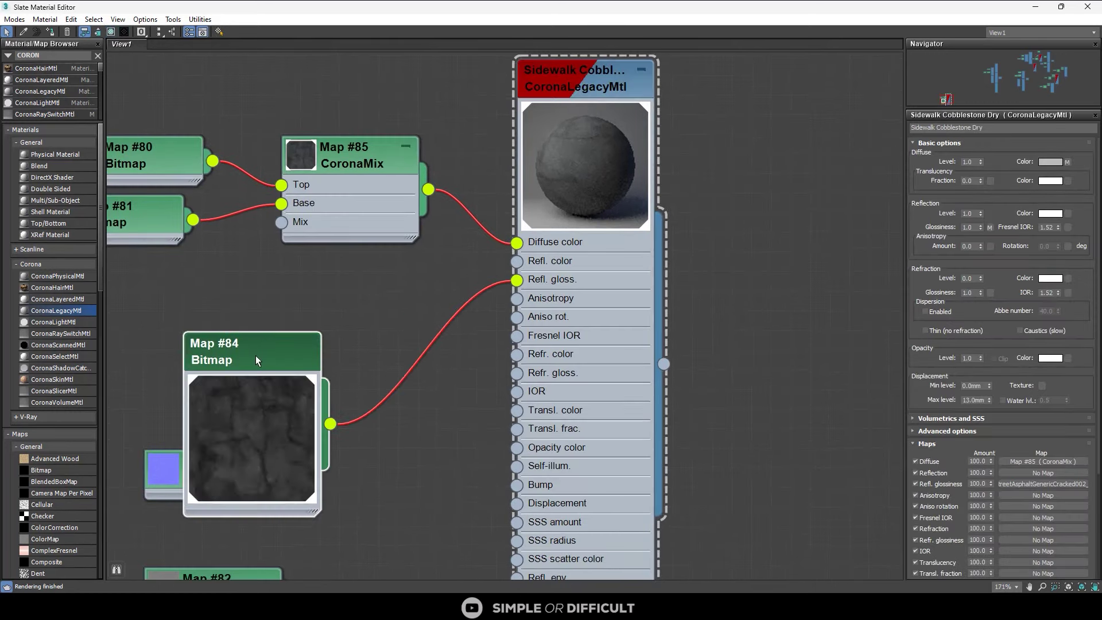
{"action": "left_click_drag", "start_coordinate": [256, 356], "coordinate": [329, 277]}
{"action": "scroll", "coordinate": [330, 278], "scroll_direction": "down", "scroll_amount": 5}
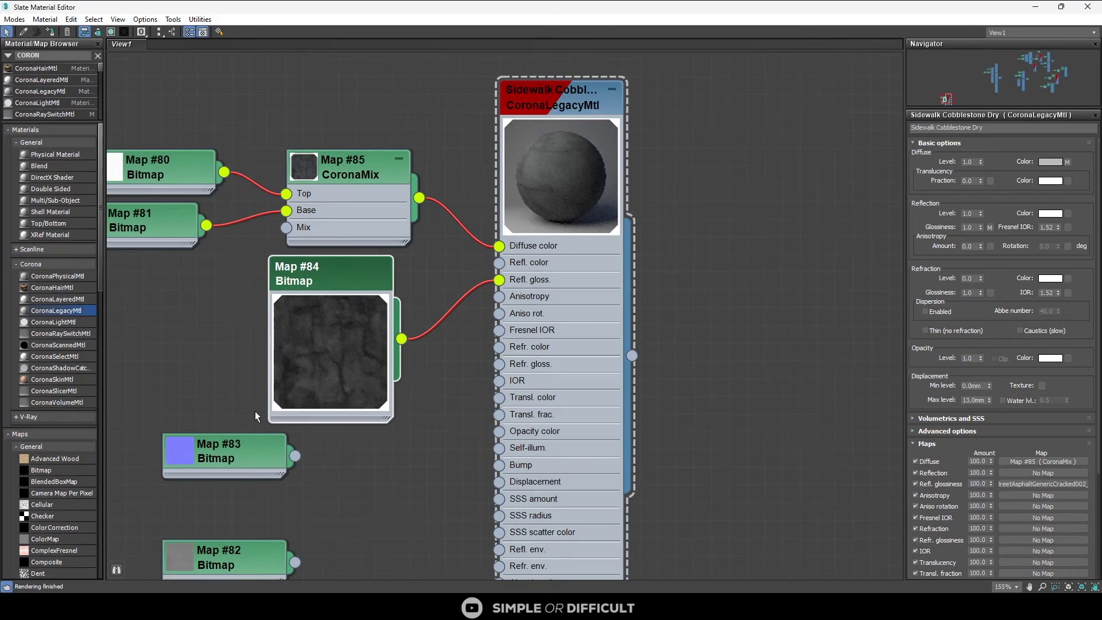
- Add a CoronaNormal map feeding the material's Bump input, with the NRM bitmap node moved closer
{"action": "middle_click_drag", "start_coordinate": [371, 424], "coordinate": [520, 303]}
{"action": "left_click_drag", "start_coordinate": [396, 324], "coordinate": [445, 356]}
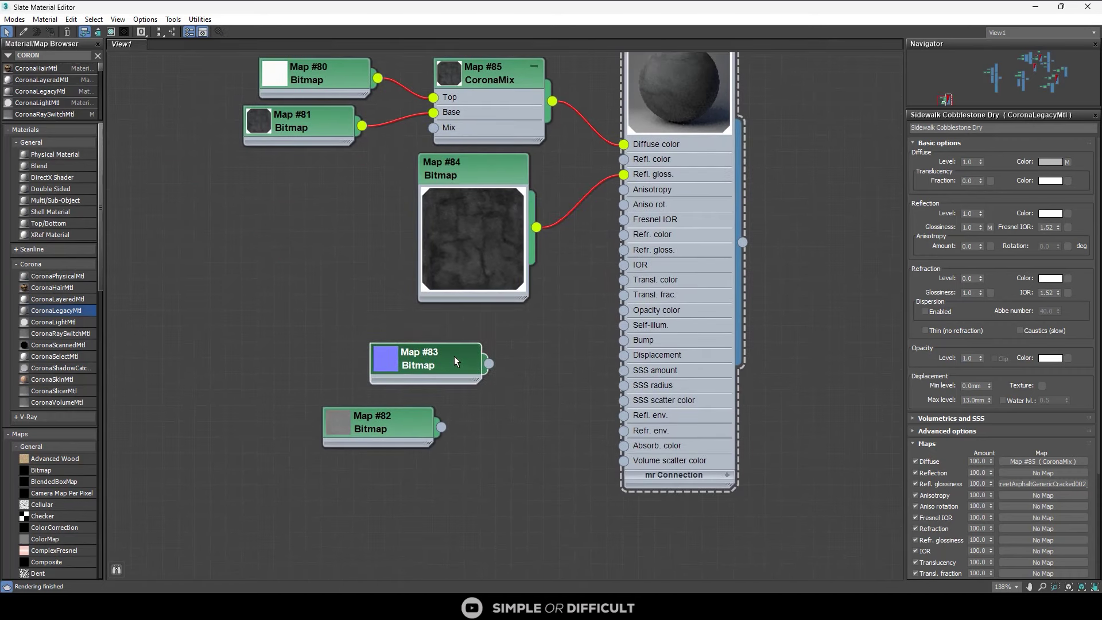
{"action": "left_click_drag", "start_coordinate": [624, 340], "coordinate": [553, 343]}
{"action": "mouse_move", "coordinate": [583, 364]}
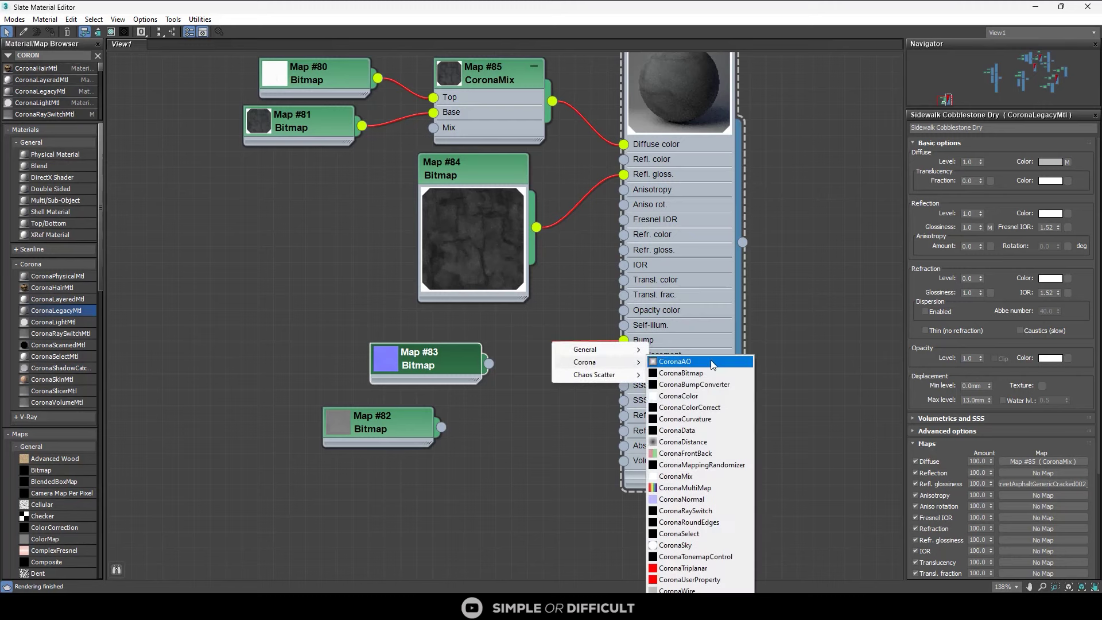
{"action": "left_click", "coordinate": [700, 497]}
- Connect the NRM bitmap to the CoronaNormal map's Normal input and enable Add gamma to input
{"action": "left_click_drag", "start_coordinate": [453, 359], "coordinate": [296, 358]}
{"action": "left_click_drag", "start_coordinate": [539, 348], "coordinate": [400, 343]}
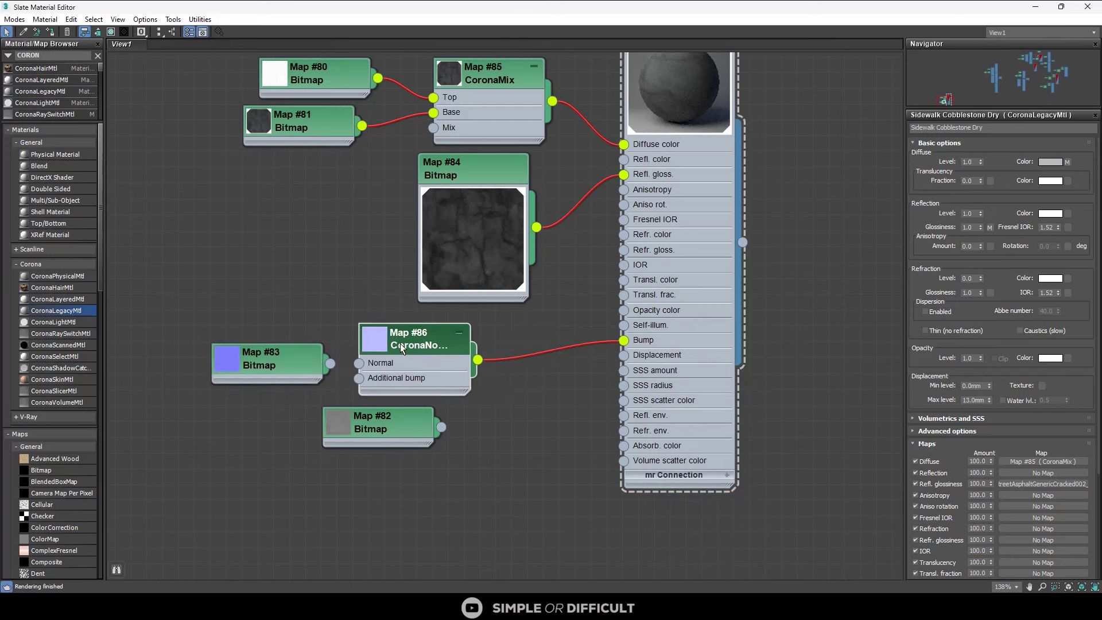
{"action": "left_click_drag", "start_coordinate": [310, 353], "coordinate": [230, 354]}
{"action": "left_click_drag", "start_coordinate": [320, 384], "coordinate": [354, 368]}
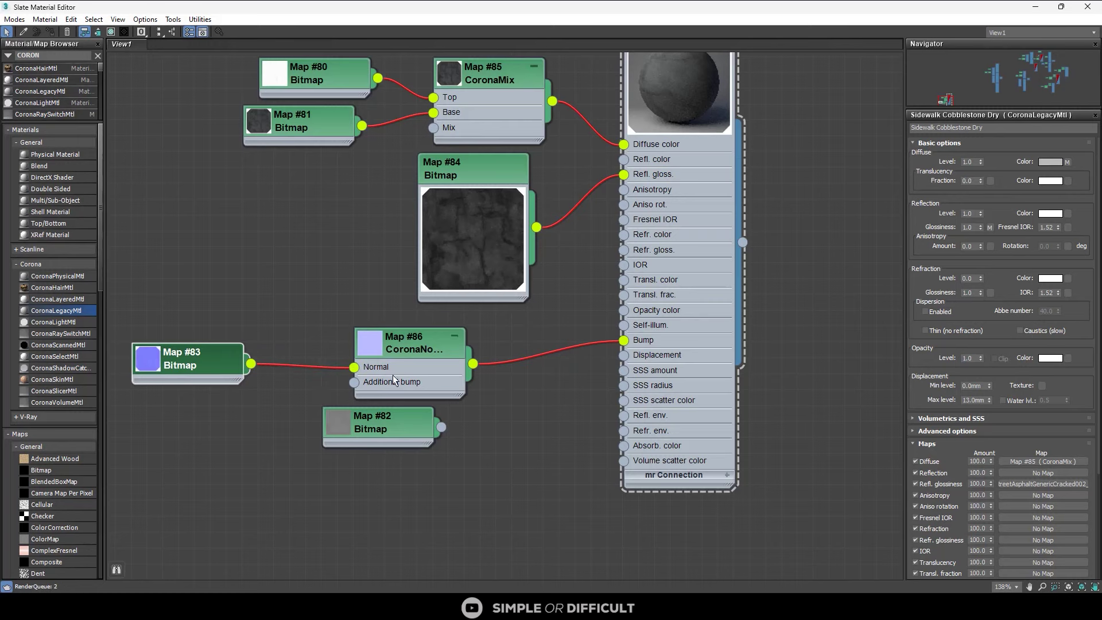
{"action": "double_click", "coordinate": [415, 350]}
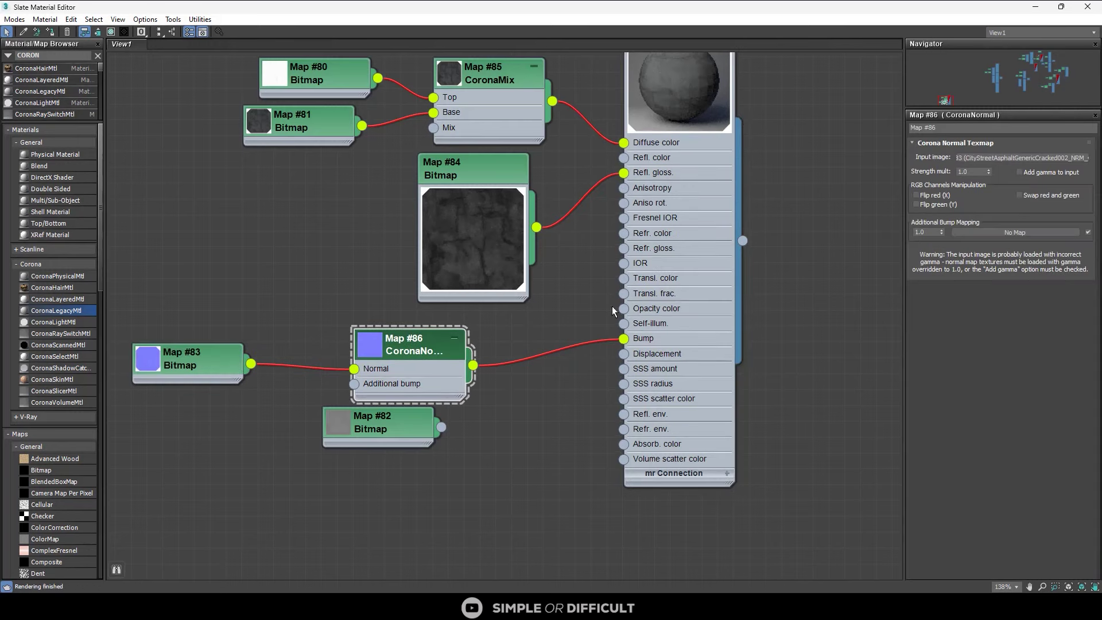
{"action": "left_click", "coordinate": [1039, 173]}
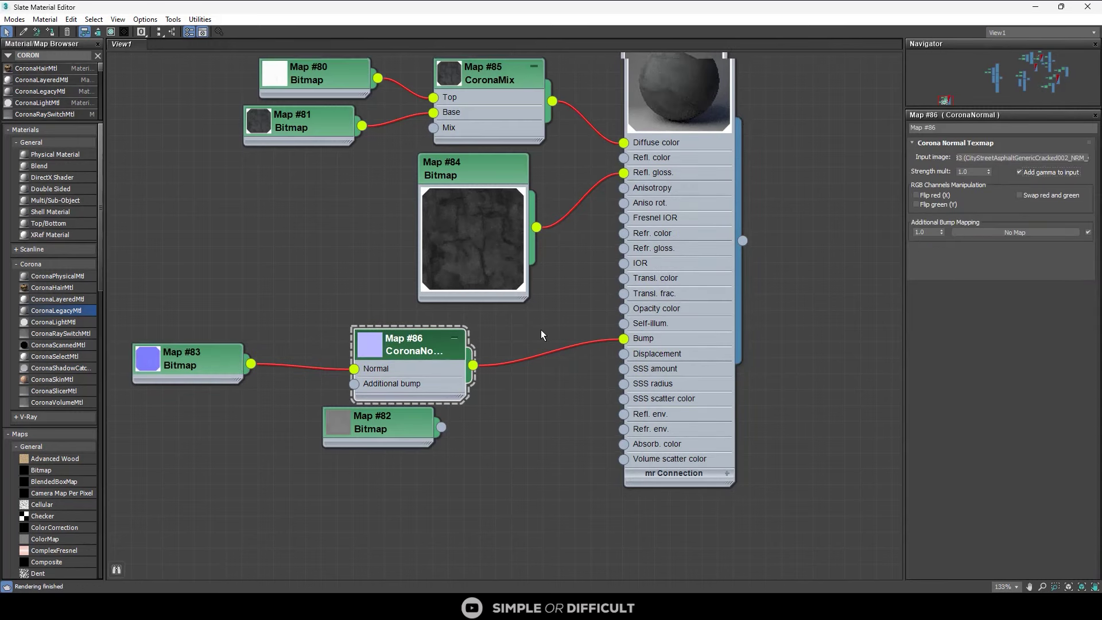
- Connect the DISP16 bitmap to the material's Displacement input and return to the scene
{"action": "scroll", "coordinate": [541, 330], "scroll_direction": "down", "scroll_amount": 1}
{"action": "left_click_drag", "start_coordinate": [418, 413], "coordinate": [460, 441]}
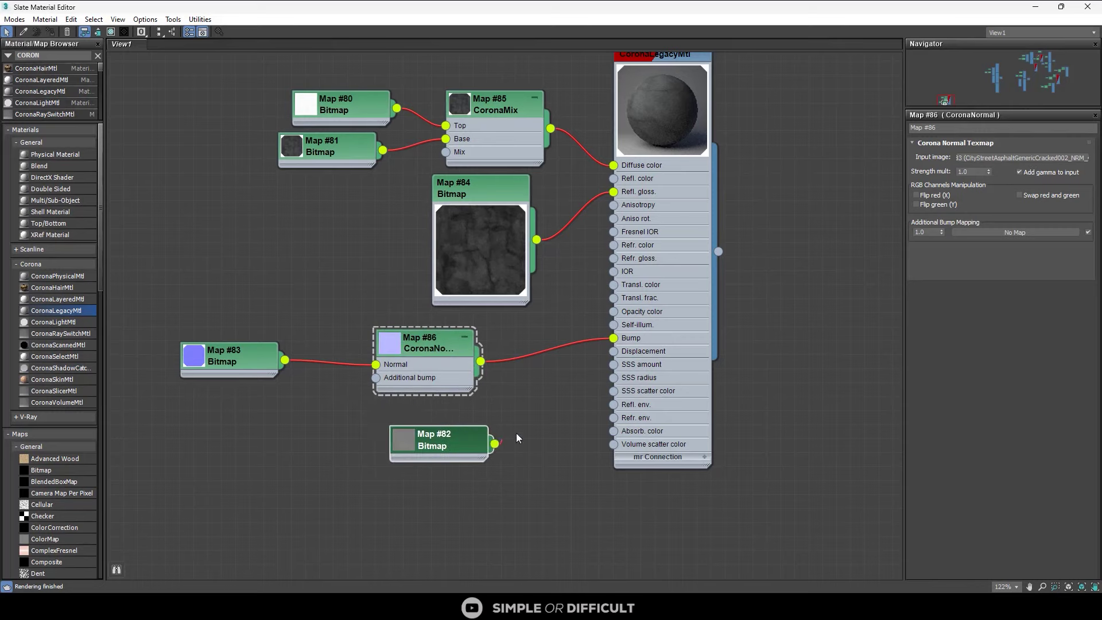
{"action": "left_click_drag", "start_coordinate": [620, 360], "coordinate": [617, 352]}
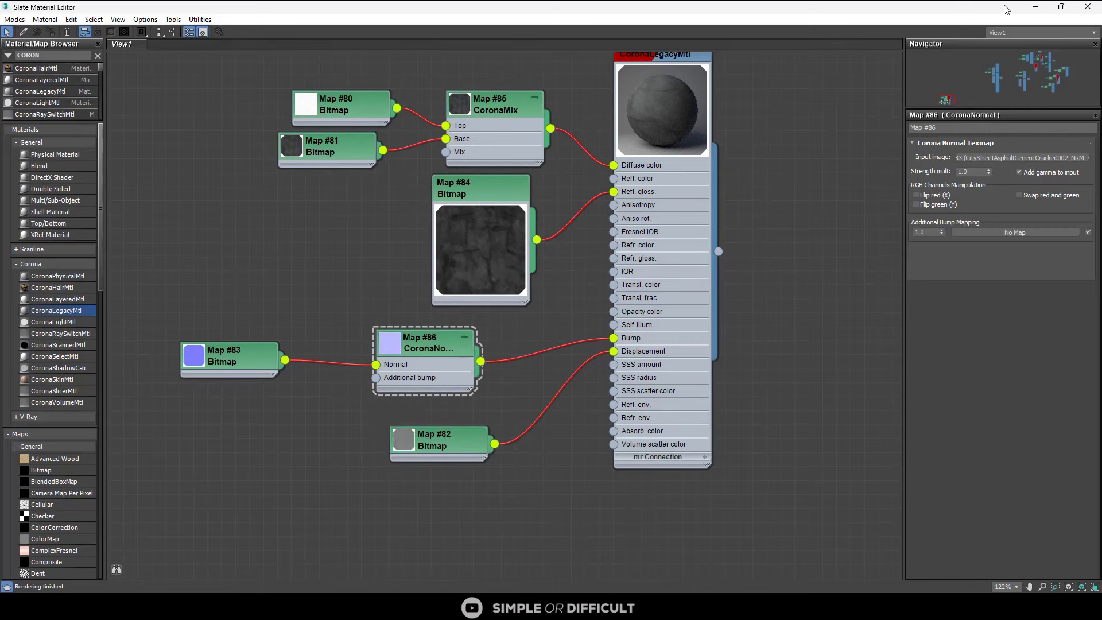
{"action": "left_click", "coordinate": [1036, 10]}
- Examine the cracked asphalt texture and its UVW Map settings on the road surface in the viewport
{"action": "scroll", "coordinate": [529, 397], "scroll_direction": "up", "scroll_amount": 5}
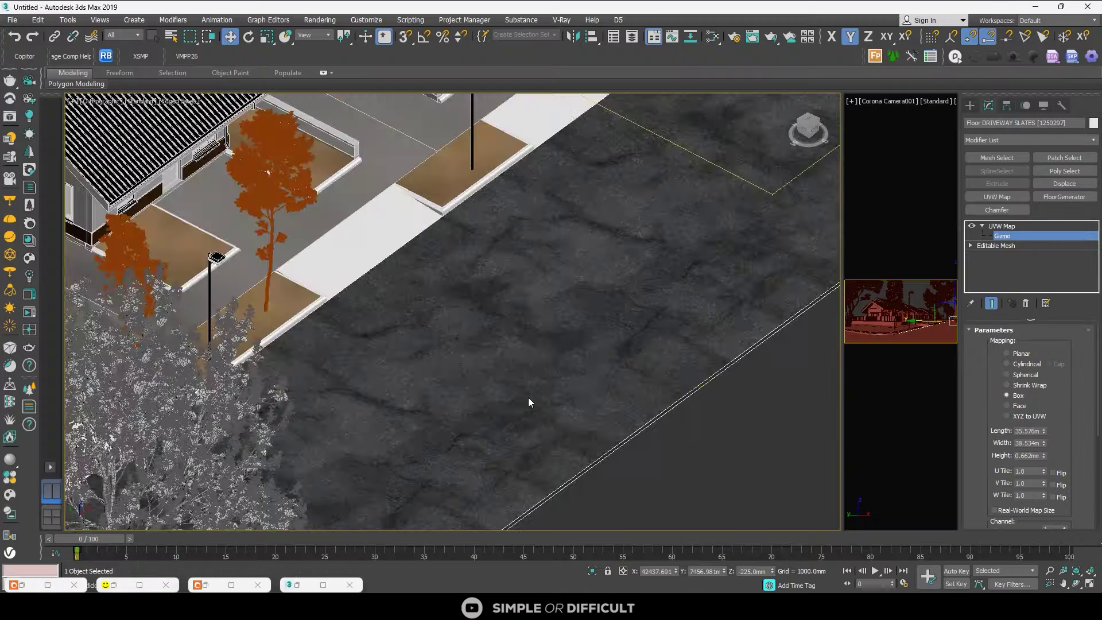
{"action": "scroll", "coordinate": [525, 391], "scroll_direction": "down", "scroll_amount": 3}
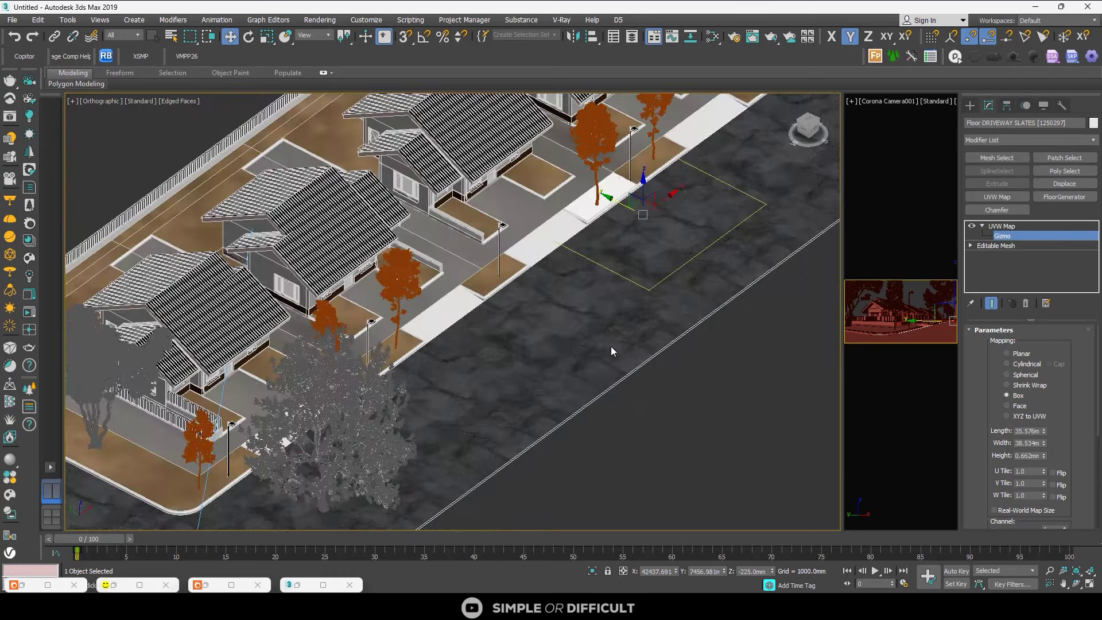
{"action": "left_click", "coordinate": [970, 106]}
{"action": "left_click", "coordinate": [716, 406]}
{"action": "left_click", "coordinate": [643, 314]}
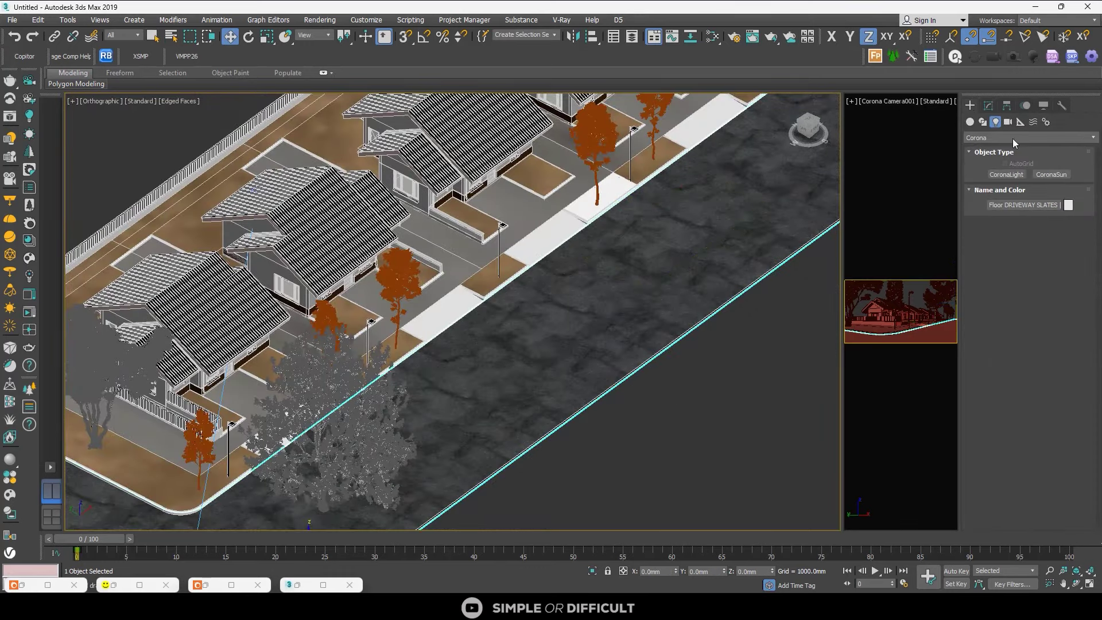
{"action": "left_click", "coordinate": [987, 105]}
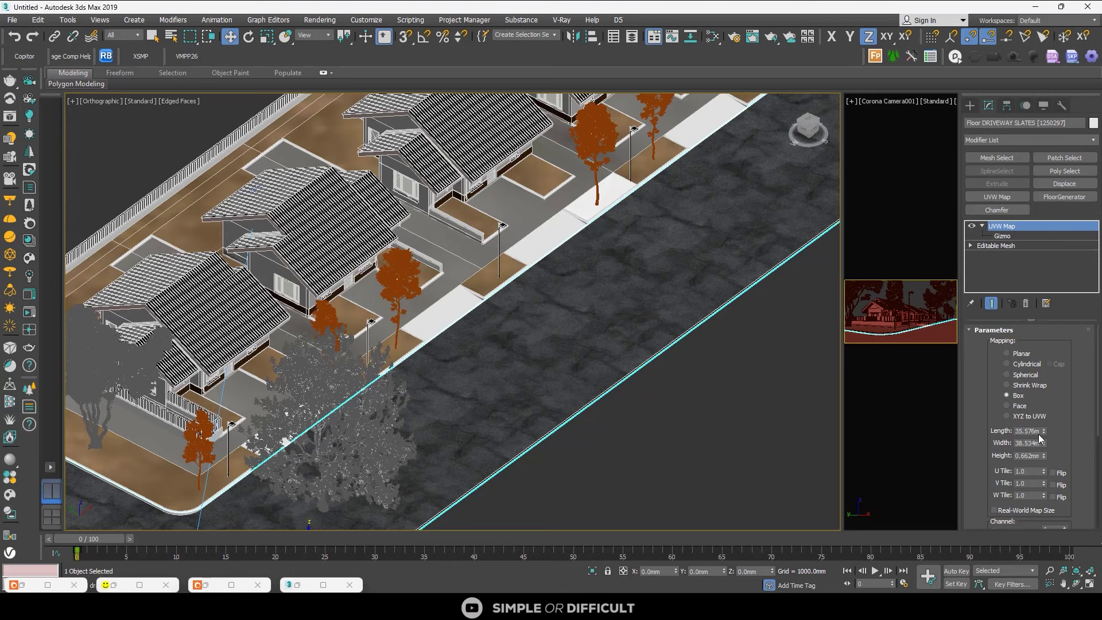
{"action": "scroll", "coordinate": [598, 374], "scroll_direction": "down", "scroll_amount": 1}
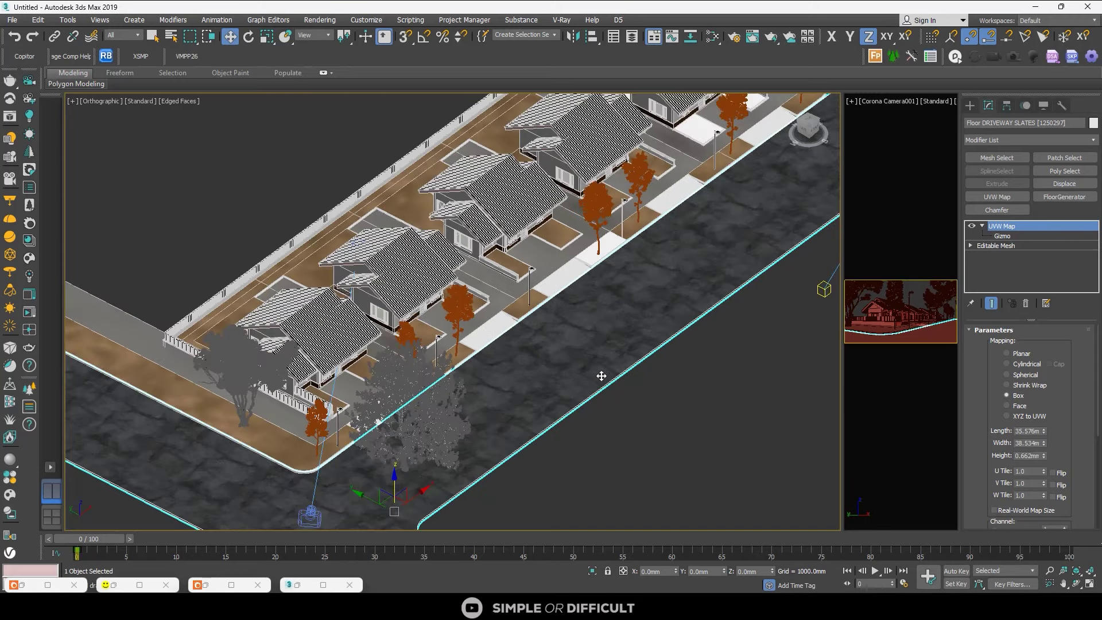
{"action": "left_click", "coordinate": [518, 366]}
- Start the interactive Corona render and examine the road's asphalt surface up close
{"action": "left_click", "coordinate": [197, 585]}
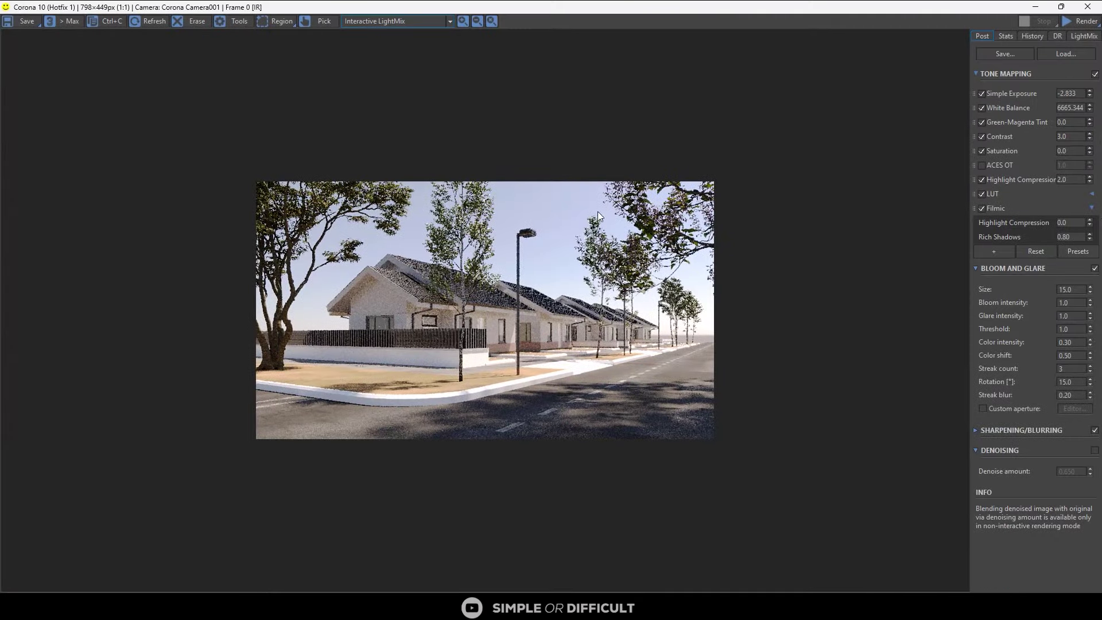
{"action": "left_click", "coordinate": [1073, 23]}
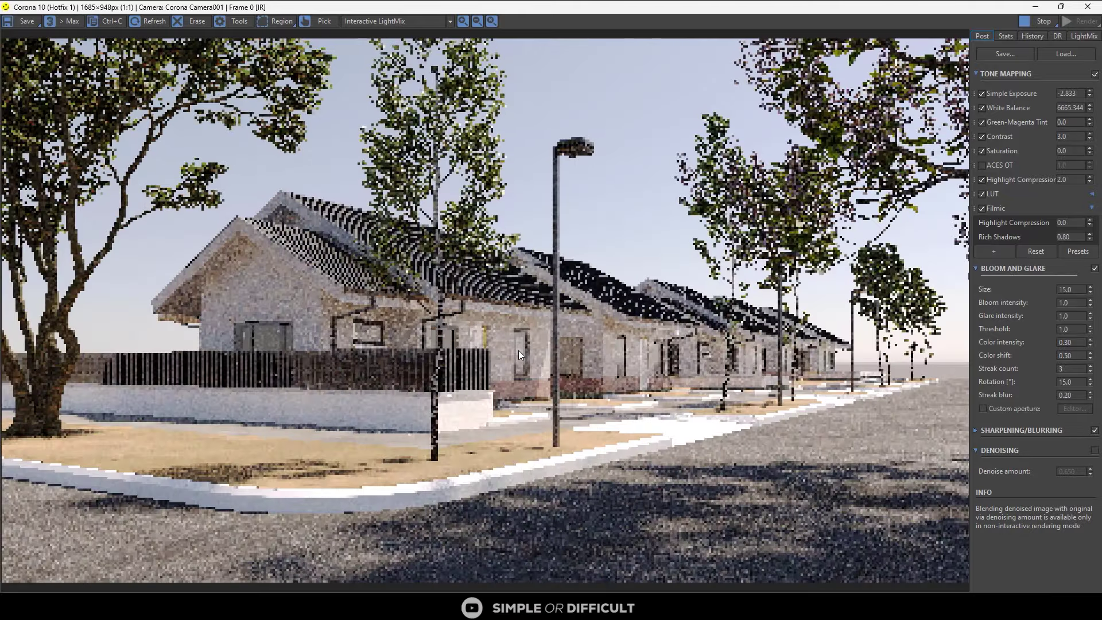
{"action": "scroll", "coordinate": [811, 480], "scroll_direction": "up", "scroll_amount": 2}
{"action": "scroll", "coordinate": [812, 481], "scroll_direction": "down", "scroll_amount": 2}
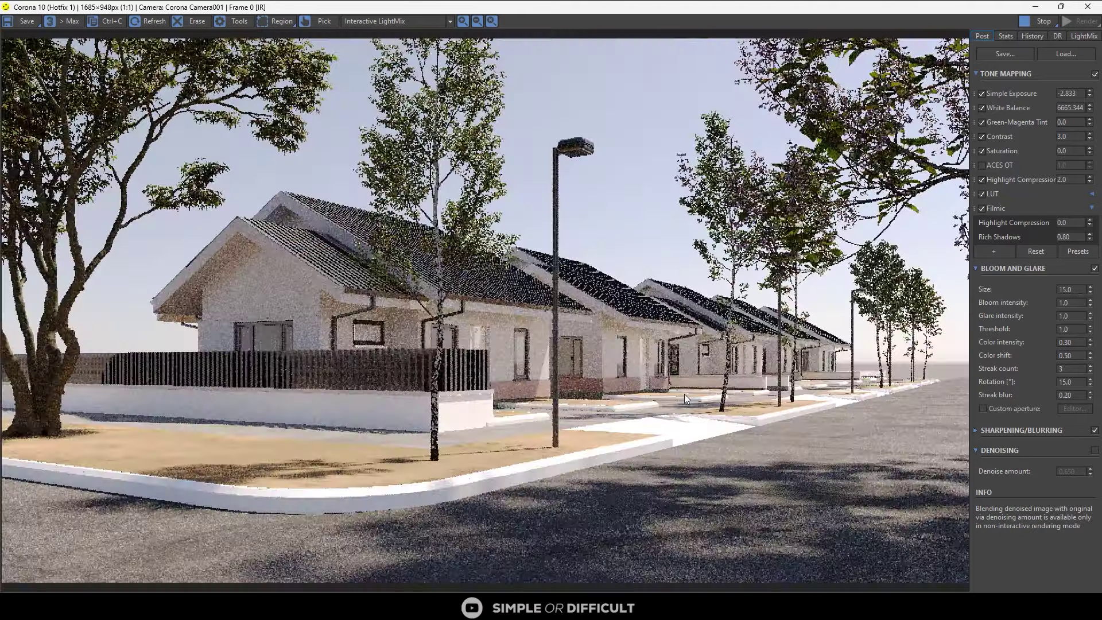
{"action": "scroll", "coordinate": [836, 484], "scroll_direction": "up", "scroll_amount": 3}
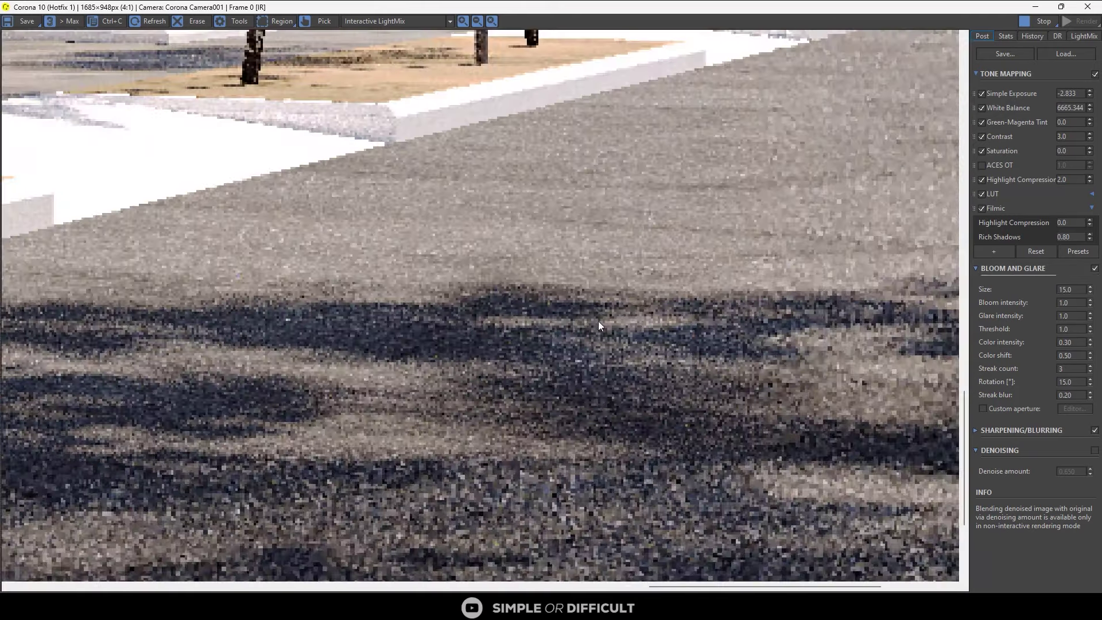
{"action": "scroll", "coordinate": [671, 387], "scroll_direction": "up", "scroll_amount": 1}
{"action": "scroll", "coordinate": [614, 253], "scroll_direction": "down", "scroll_amount": 1}
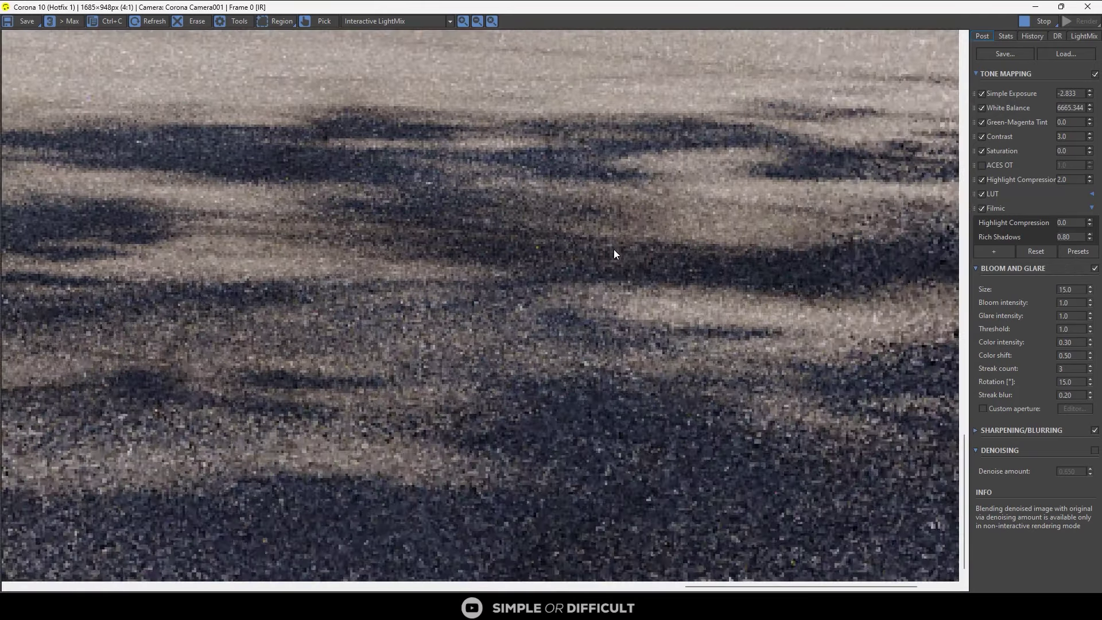
{"action": "scroll", "coordinate": [615, 254], "scroll_direction": "down", "scroll_amount": 2}
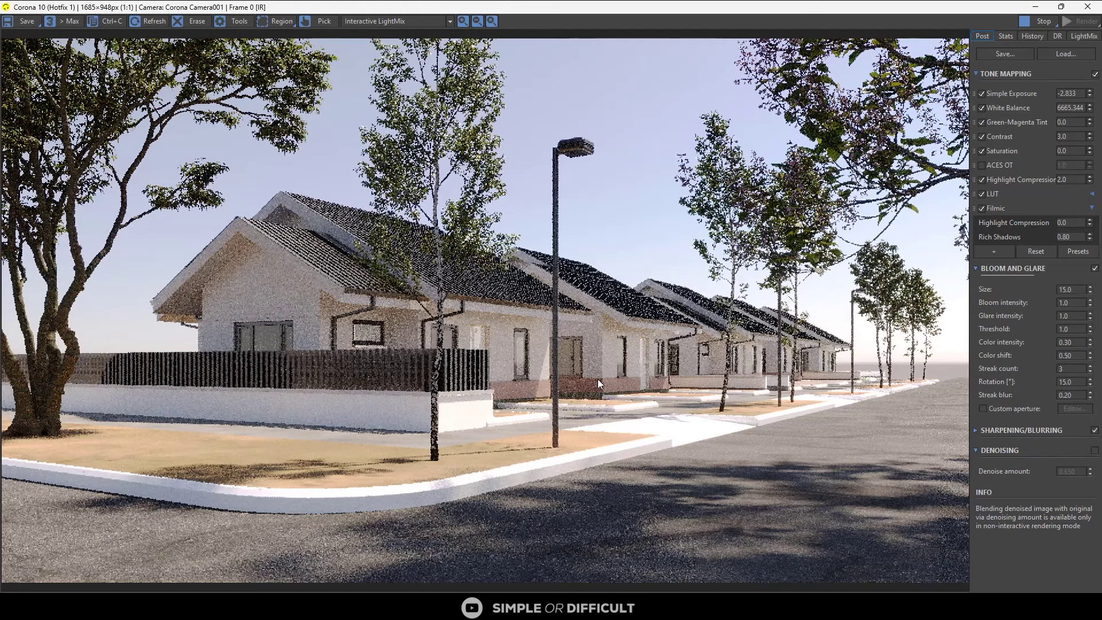
{"action": "double_click", "coordinate": [817, 6]}
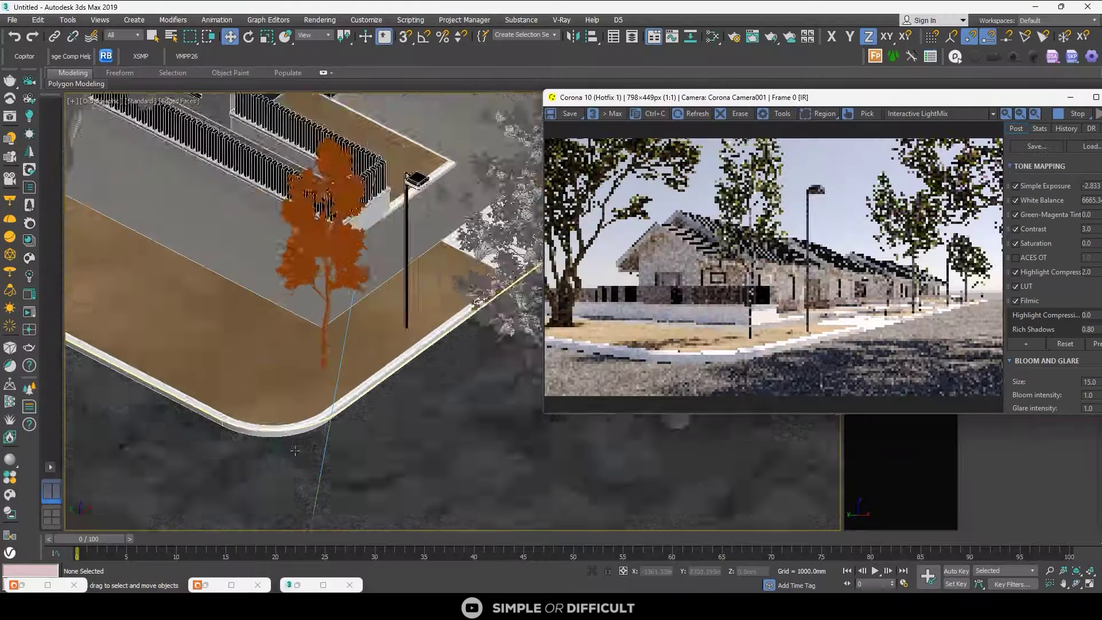
- Select the kerb around the corner plot and preview Concrete Plates Dirty from the Corona Material Library's Concrete category
{"action": "scroll", "coordinate": [295, 450], "scroll_direction": "up", "scroll_amount": 2}
{"action": "left_click", "coordinate": [280, 419]}
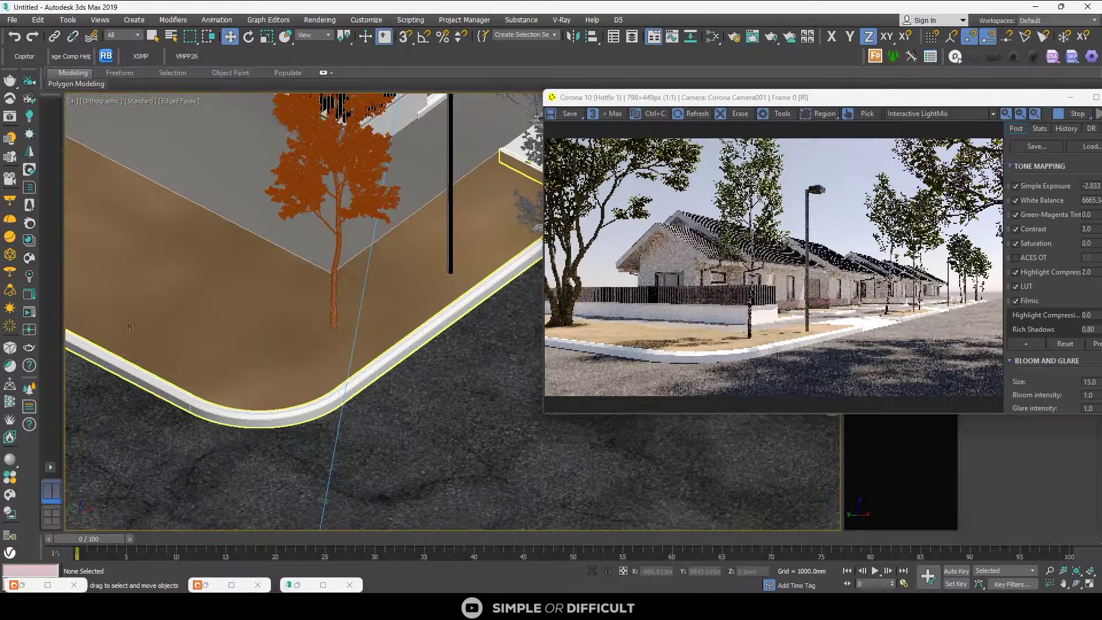
{"action": "left_click", "coordinate": [32, 239]}
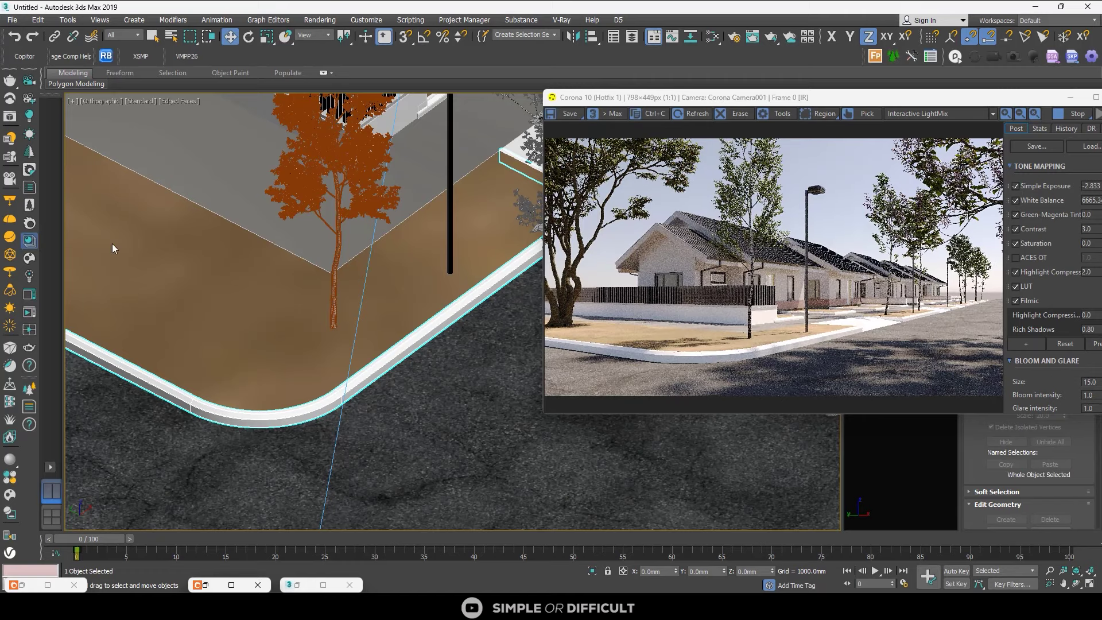
{"action": "left_click", "coordinate": [26, 104]}
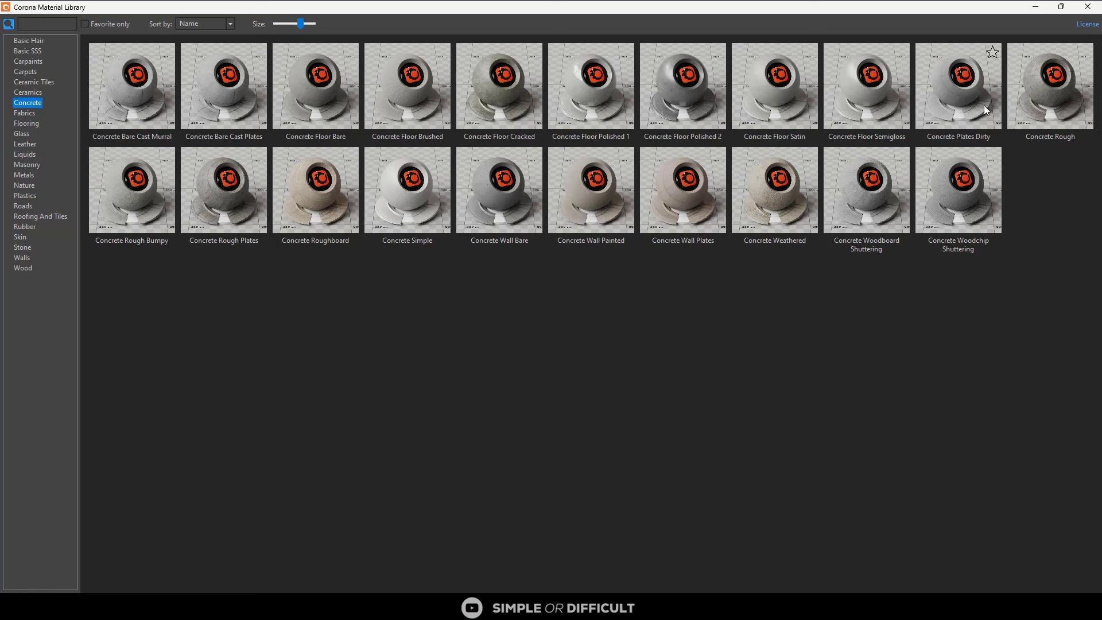
{"action": "double_click", "coordinate": [959, 85]}
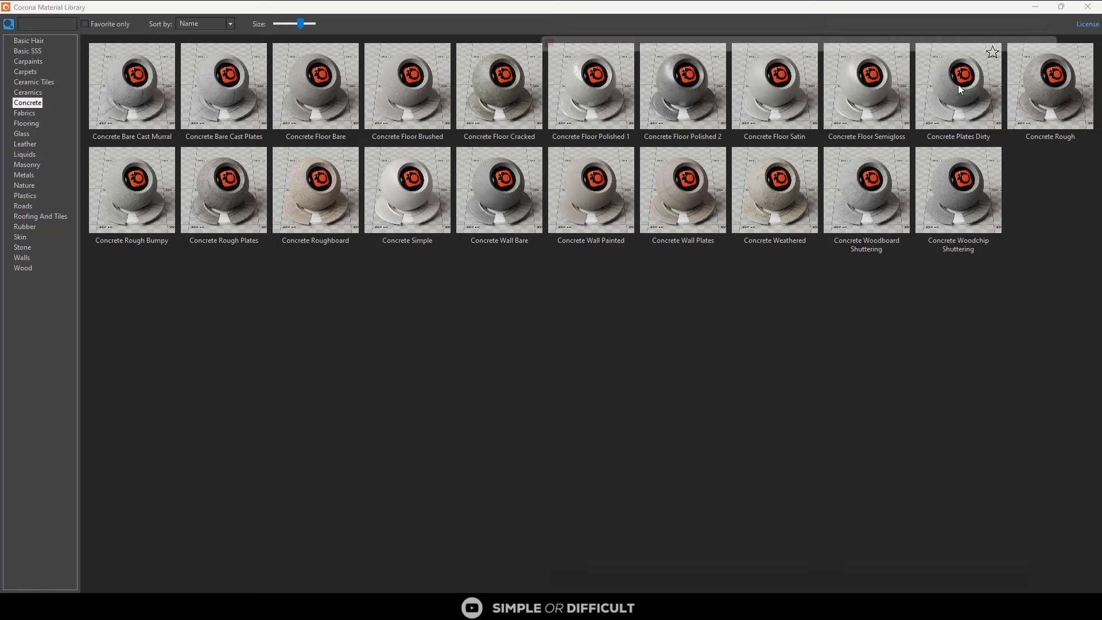
{"action": "left_click", "coordinate": [1089, 9]}
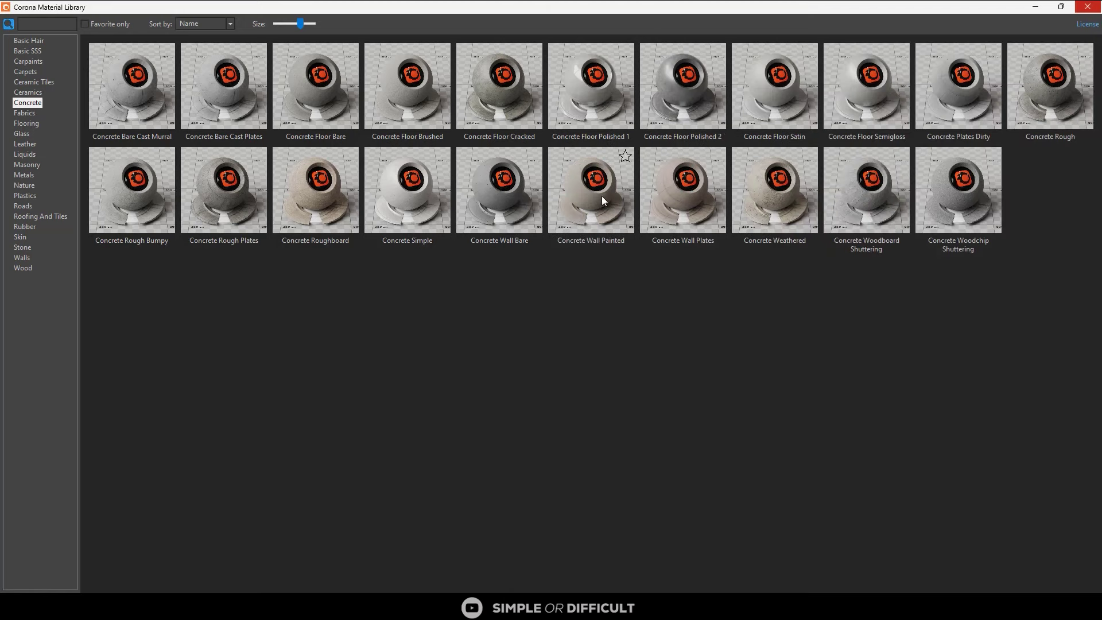
- Preview Concrete Woodboard Shuttering with larger library thumbnails and assign it to the selected kerb
{"action": "left_click", "coordinate": [313, 25]}
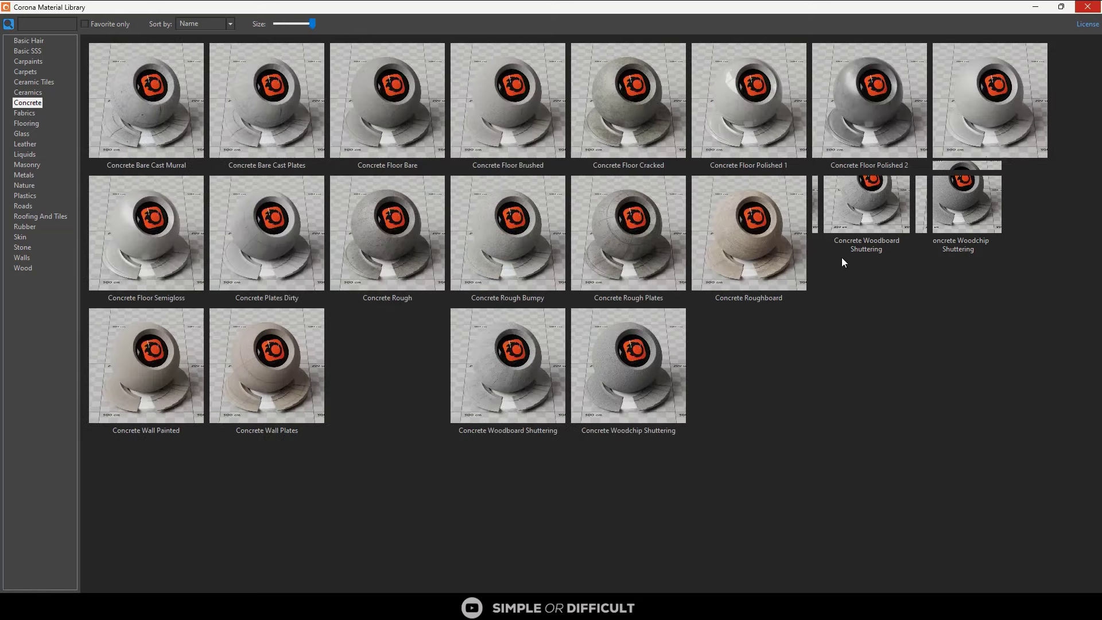
{"action": "double_click", "coordinate": [508, 388]}
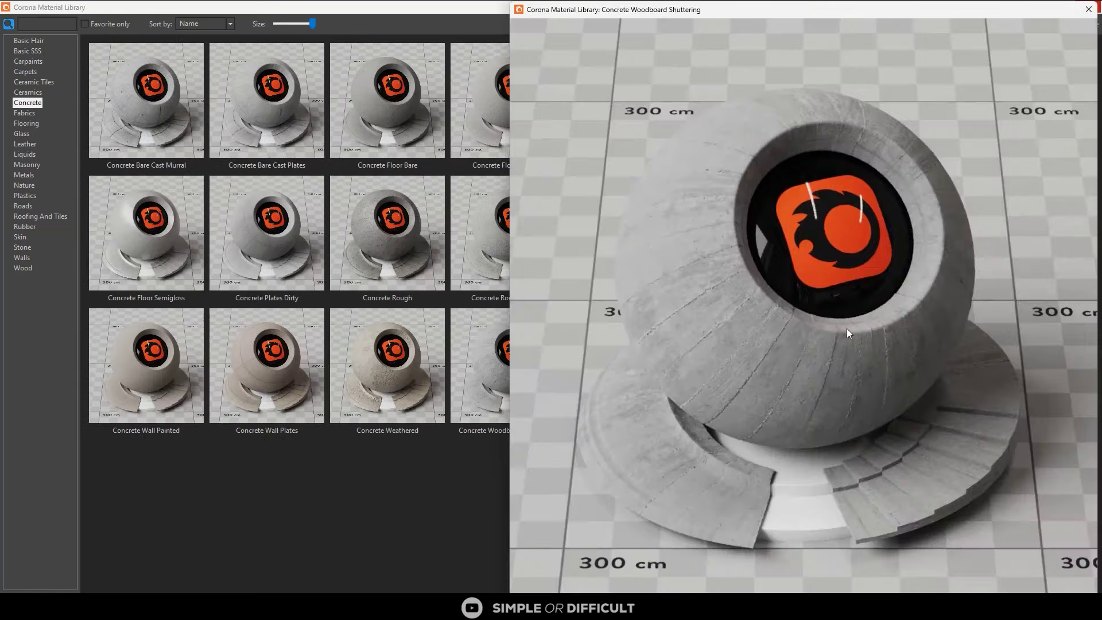
{"action": "left_click", "coordinate": [1089, 8]}
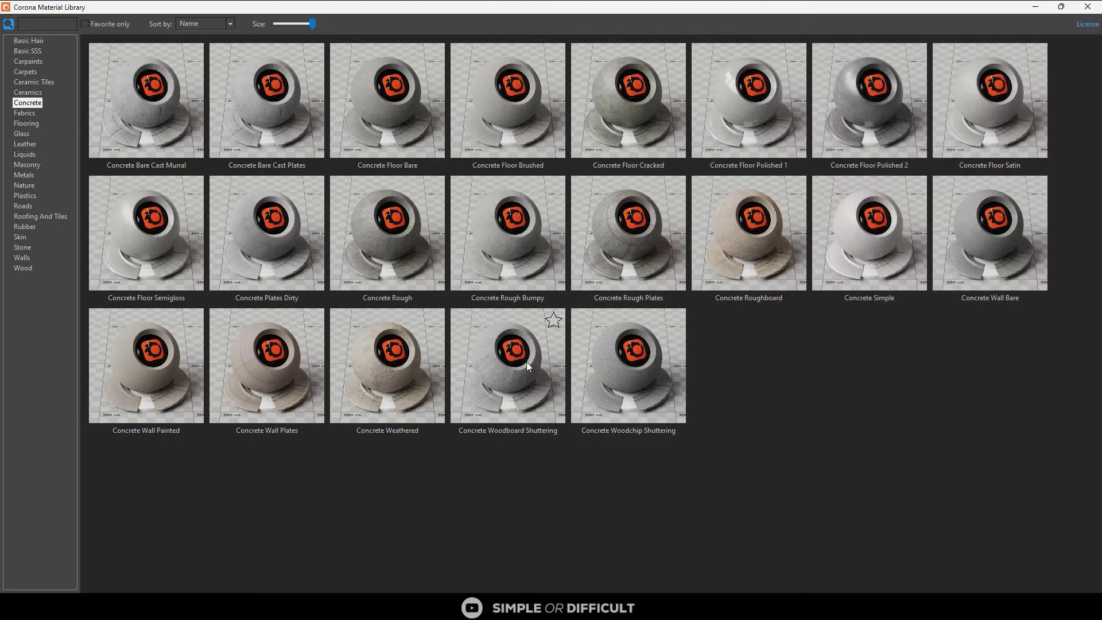
{"action": "right_click", "coordinate": [526, 362]}
{"action": "left_click", "coordinate": [575, 394]}
{"action": "left_click", "coordinate": [1035, 10]}
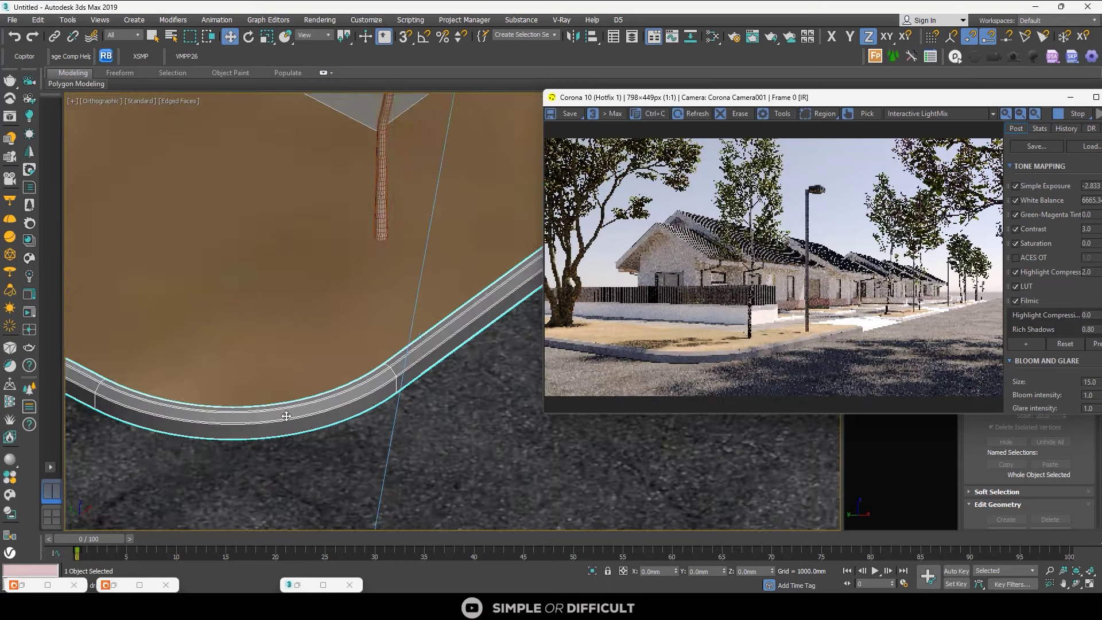
- Add a UVW Map modifier with Box mapping to the kerb, keeping the render window clear of the modifier settings
{"action": "scroll", "coordinate": [286, 416], "scroll_direction": "up", "scroll_amount": 3}
{"action": "left_click_drag", "start_coordinate": [919, 97], "coordinate": [546, 128]}
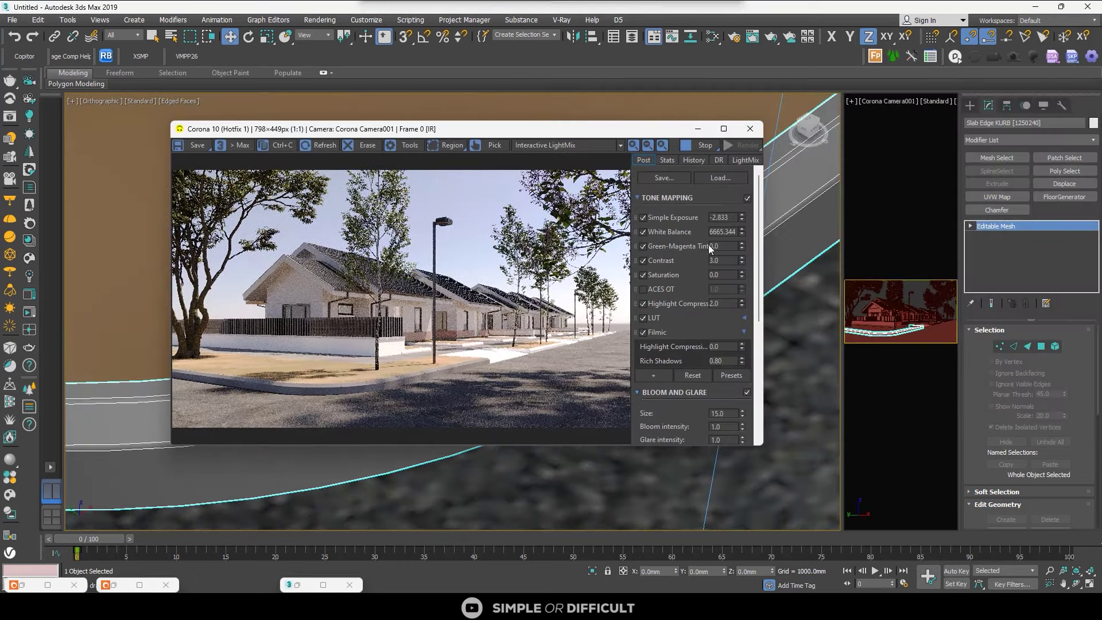
{"action": "left_click", "coordinate": [1006, 198]}
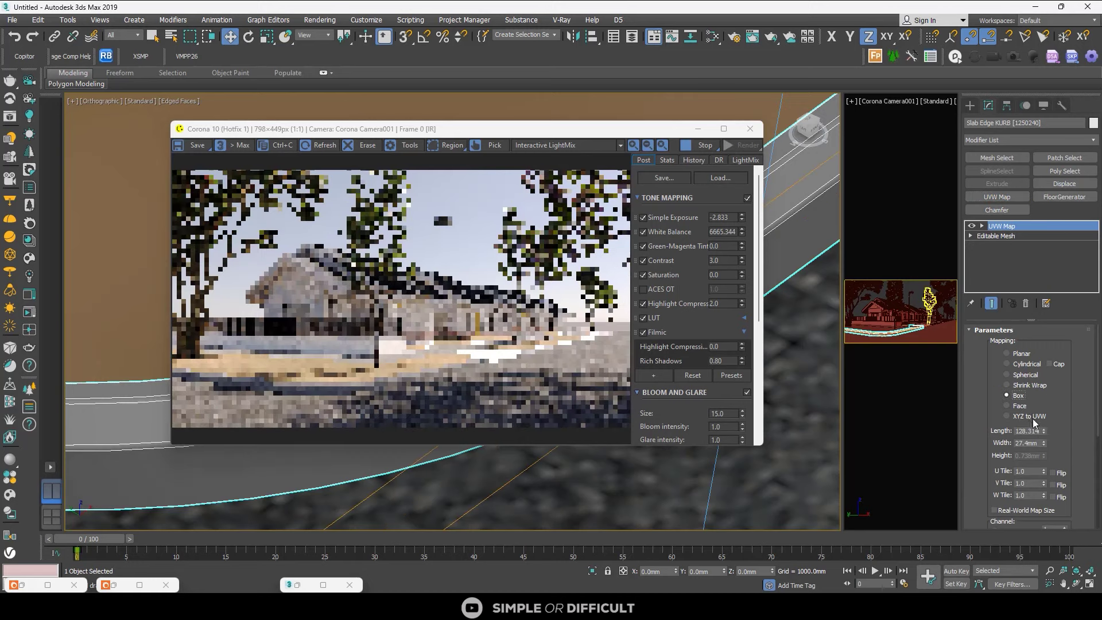
- Set the kerb's Box-mapped UVW Map length, width and height to 0.005 mm each
{"action": "left_click", "coordinate": [1019, 396]}
{"action": "left_click", "coordinate": [1037, 432]}
{"action": "type", "text": "0.005"}
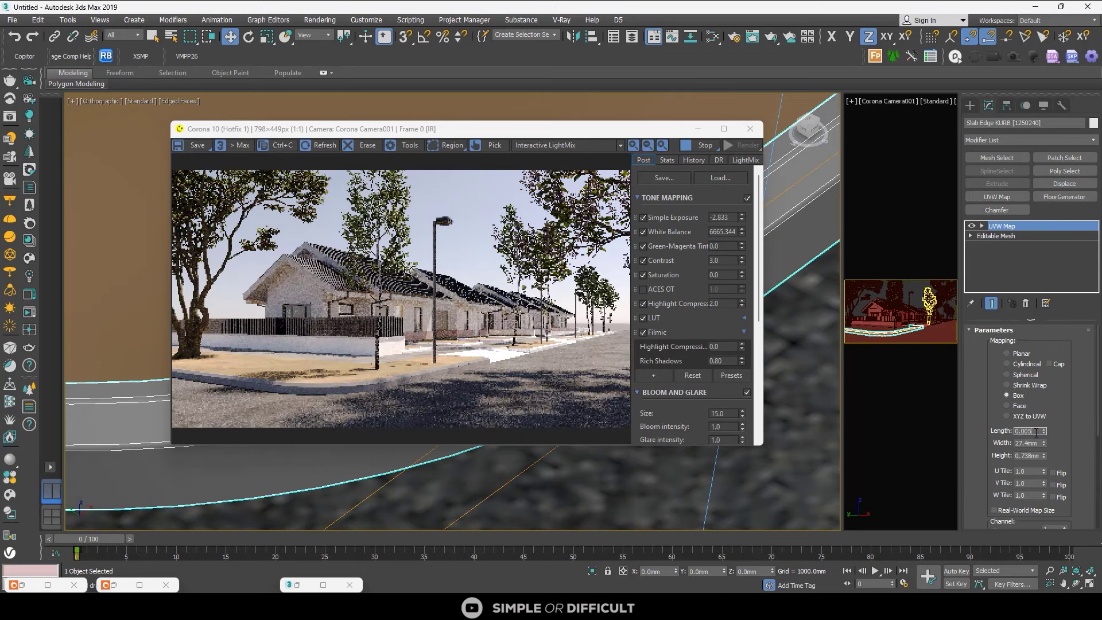
{"action": "key", "text": "Return"}
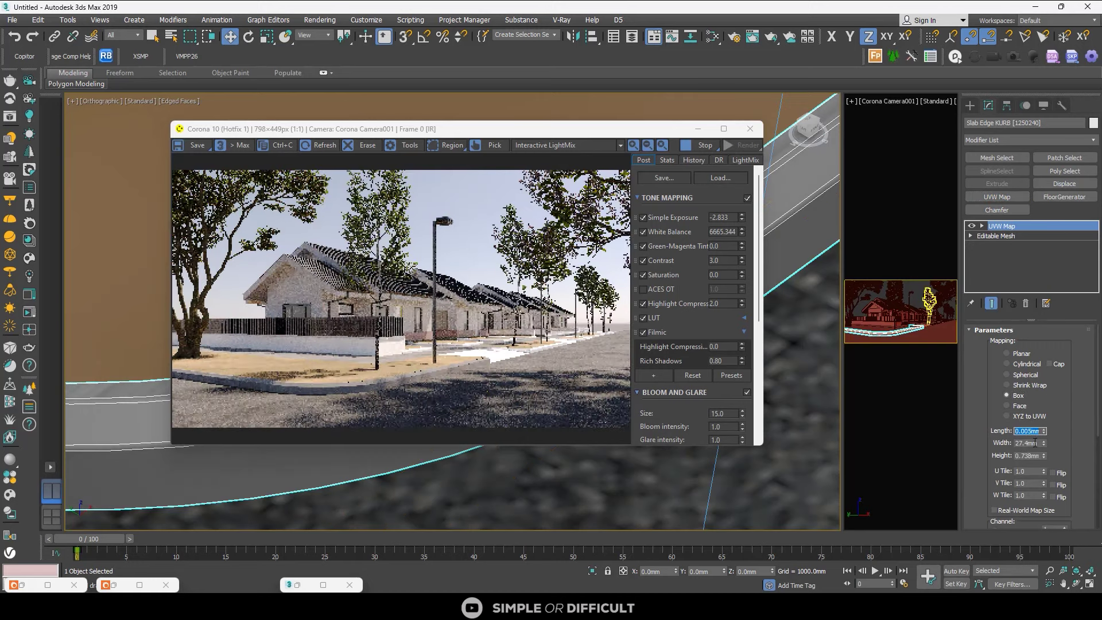
{"action": "left_click", "coordinate": [1028, 443]}
{"action": "type", "text": "0.005"}
{"action": "key", "text": "Return"}
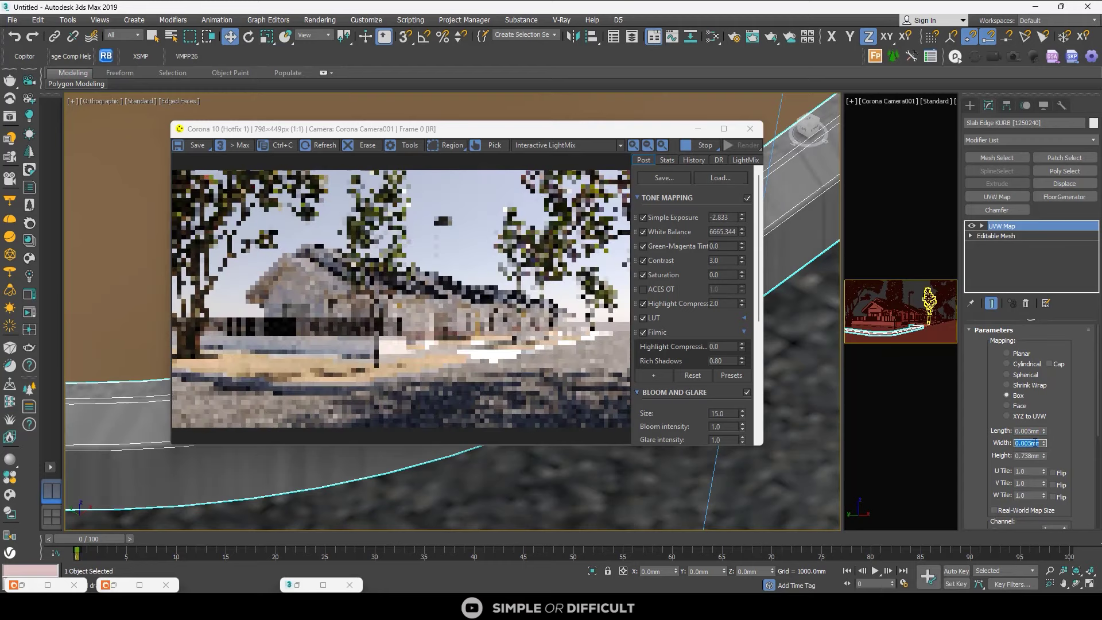
{"action": "left_click", "coordinate": [1025, 455]}
{"action": "type", "text": "0."}
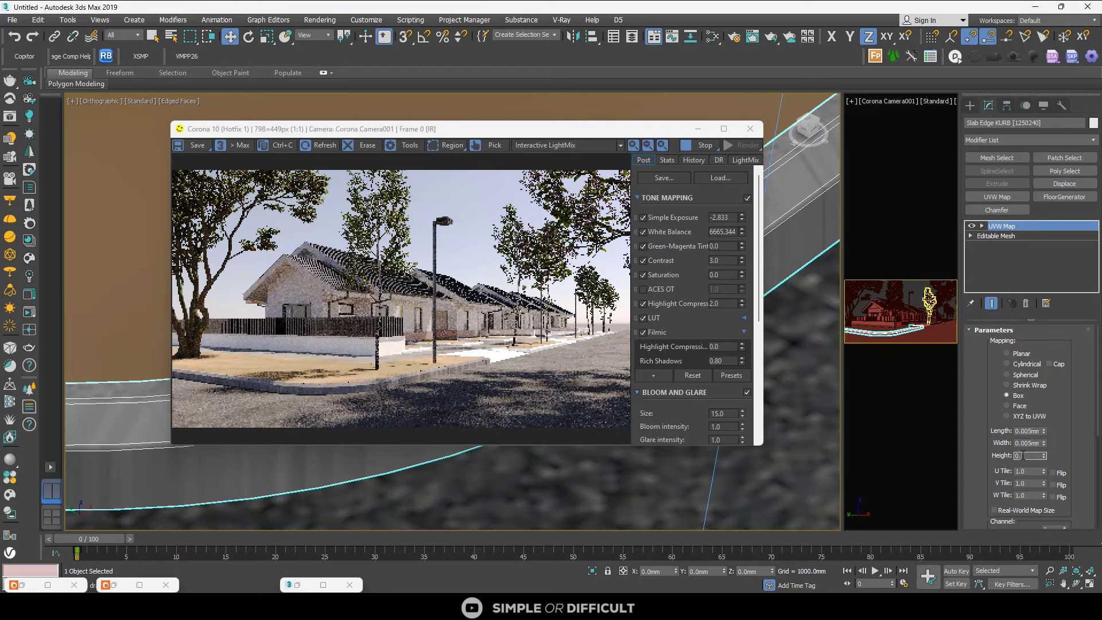
{"action": "type", "text": "005"}
{"action": "key", "text": "Return"}
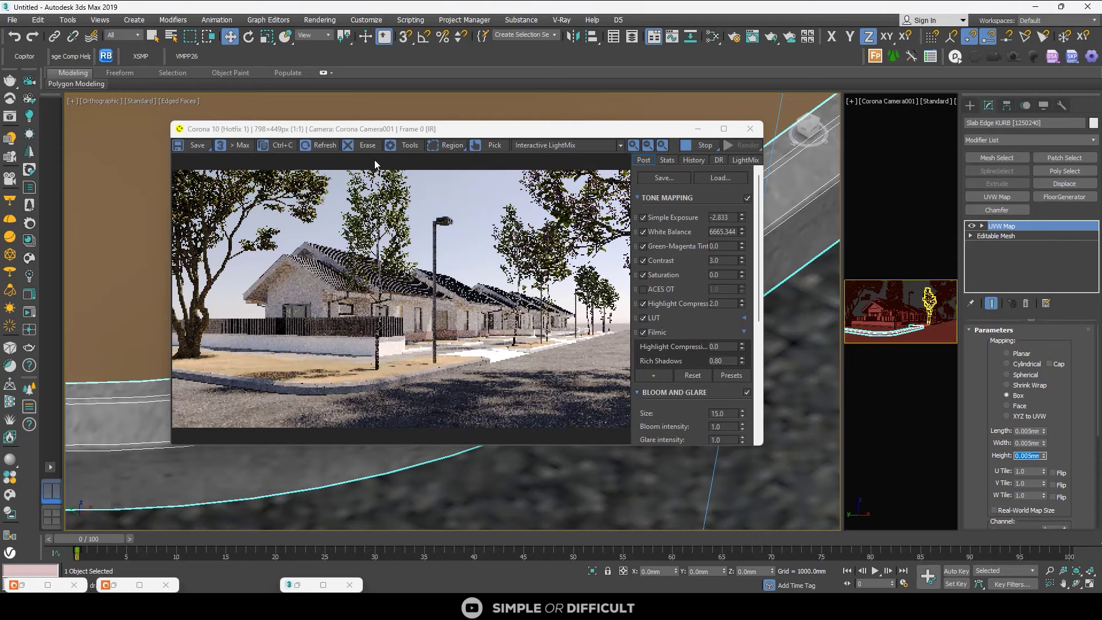
- Move the render window clear of the corner plot and examine the concrete mapping along its kerb
{"action": "left_click_drag", "start_coordinate": [403, 134], "coordinate": [732, 182]}
{"action": "scroll", "coordinate": [335, 349], "scroll_direction": "up", "scroll_amount": 3}
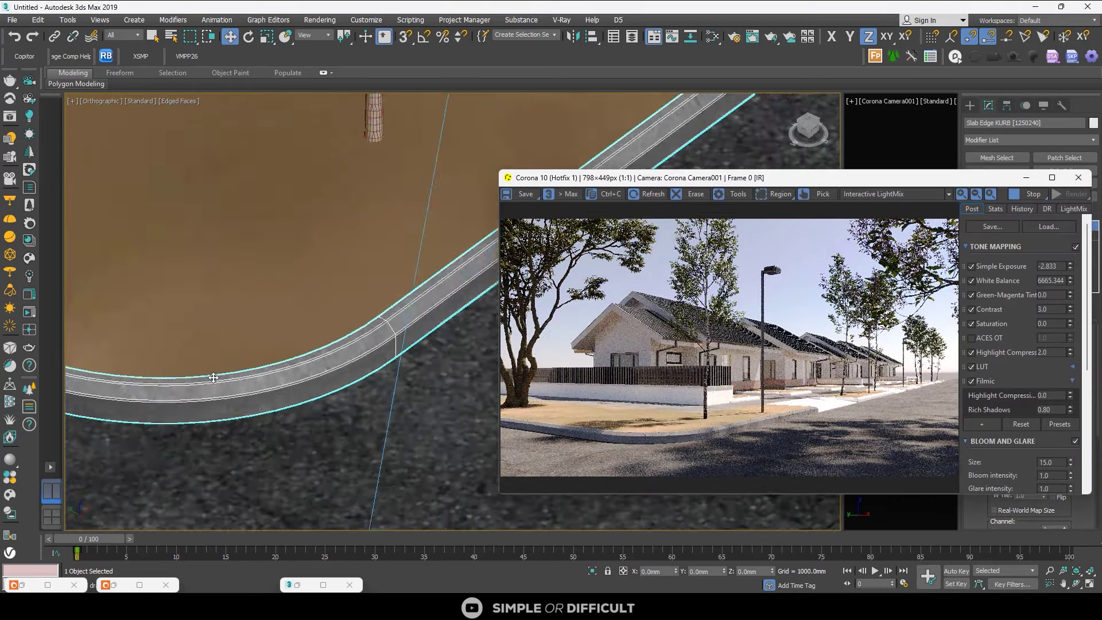
{"action": "scroll", "coordinate": [335, 349], "scroll_direction": "up", "scroll_amount": 2}
{"action": "scroll", "coordinate": [303, 270], "scroll_direction": "down", "scroll_amount": 5}
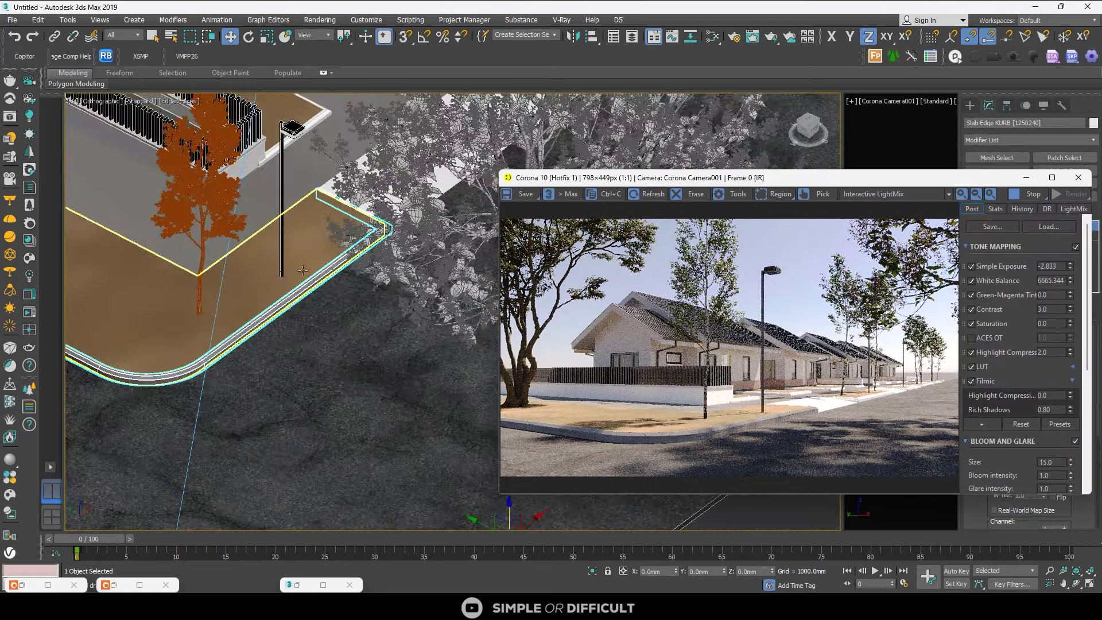
- Select the roadside kerb near the street lamp, extending the selection to all matching kerb pieces around the row house plots
{"action": "middle_click_drag", "start_coordinate": [325, 323], "coordinate": [253, 290], "text": "alt"}
{"action": "scroll", "coordinate": [258, 392], "scroll_direction": "down", "scroll_amount": 5}
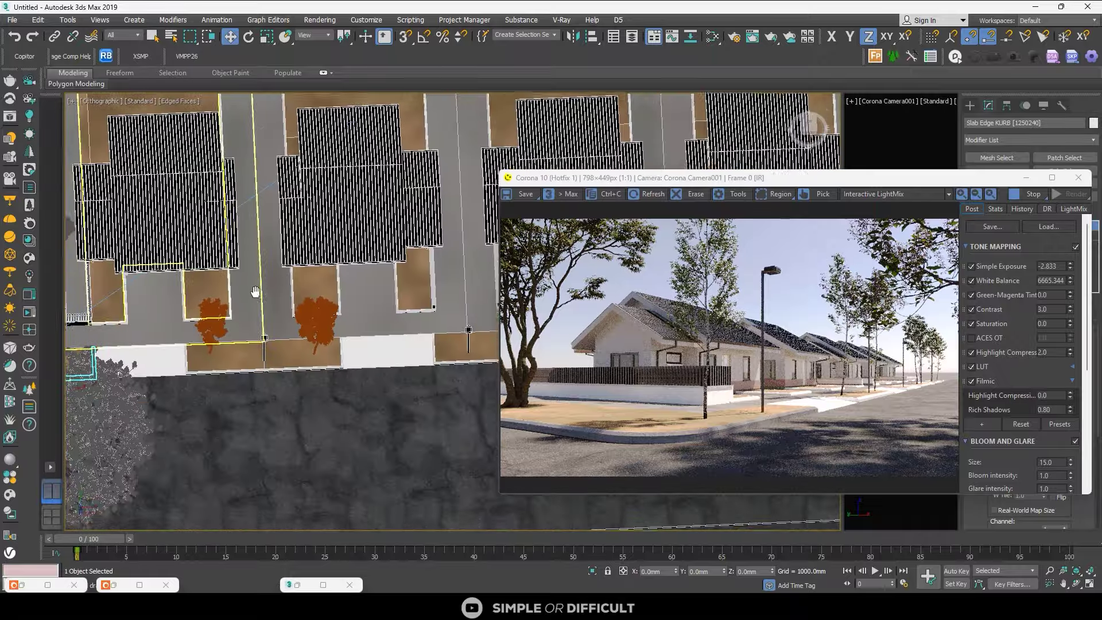
{"action": "scroll", "coordinate": [236, 351], "scroll_direction": "up", "scroll_amount": 5}
{"action": "scroll", "coordinate": [209, 401], "scroll_direction": "up", "scroll_amount": 3}
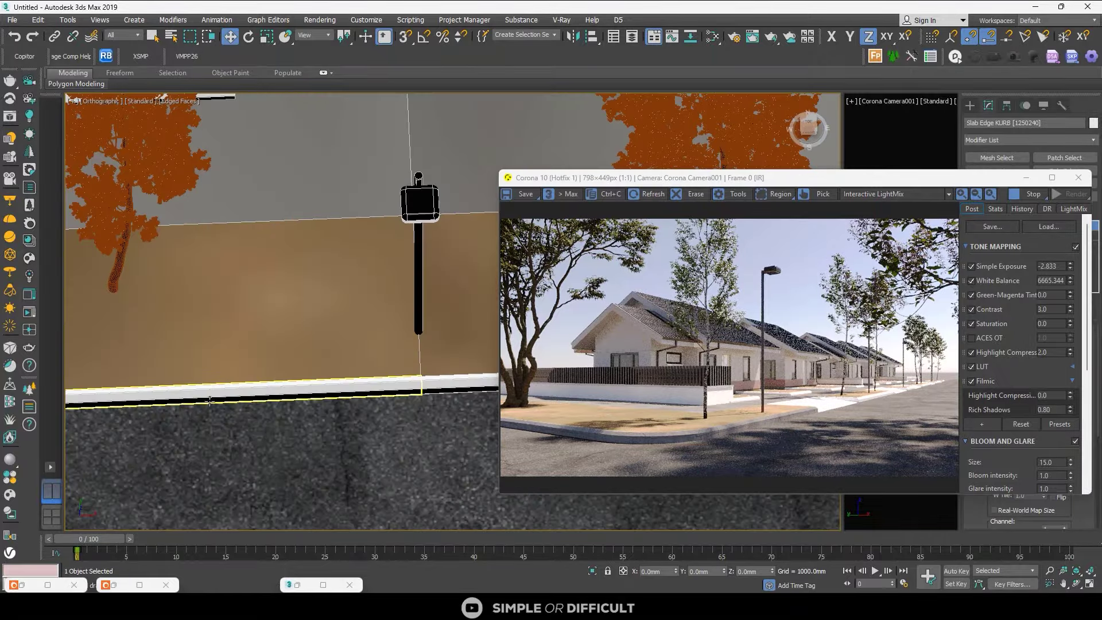
{"action": "left_click", "coordinate": [211, 395]}
{"action": "right_click", "coordinate": [209, 392]}
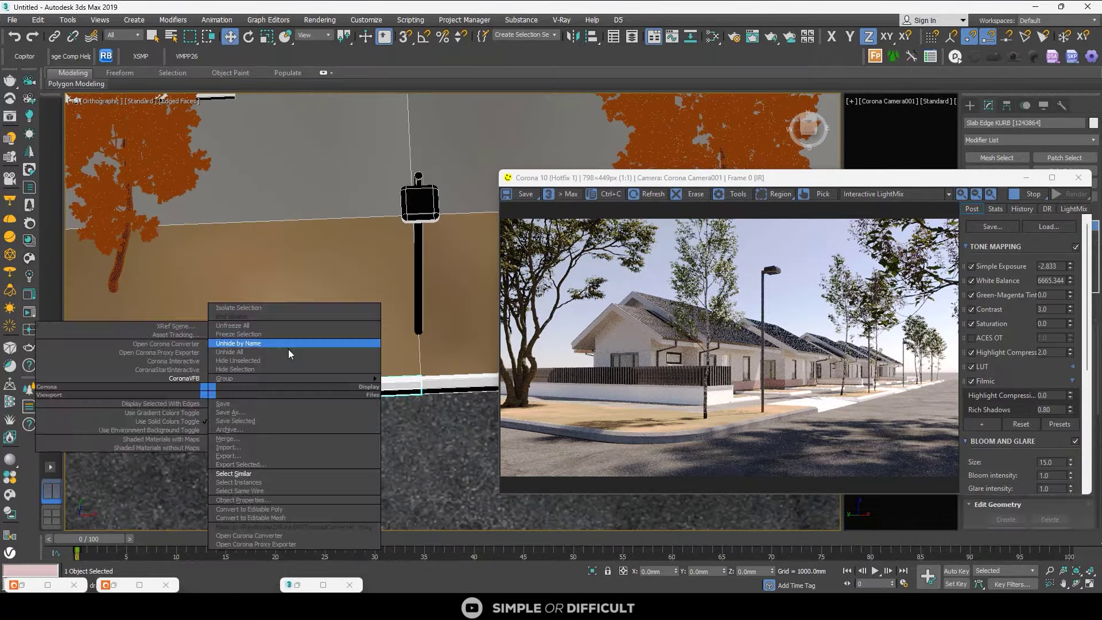
{"action": "left_click", "coordinate": [241, 474]}
{"action": "right_click", "coordinate": [213, 404]}
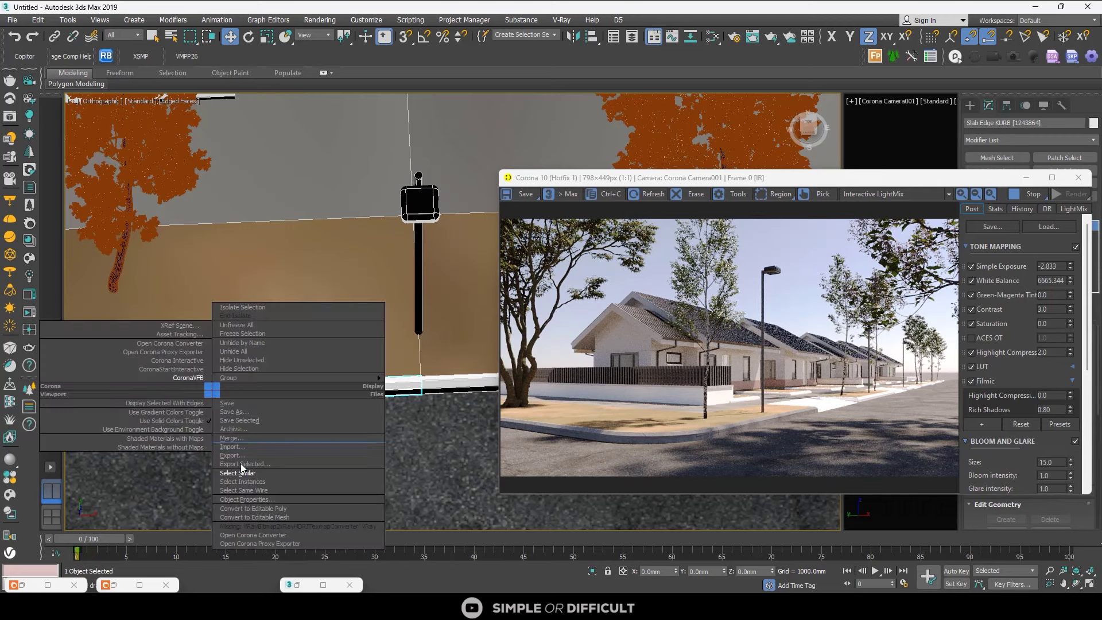
{"action": "left_click", "coordinate": [244, 482]}
{"action": "scroll", "coordinate": [251, 395], "scroll_direction": "down", "scroll_amount": 2}
{"action": "scroll", "coordinate": [251, 396], "scroll_direction": "down", "scroll_amount": 4}
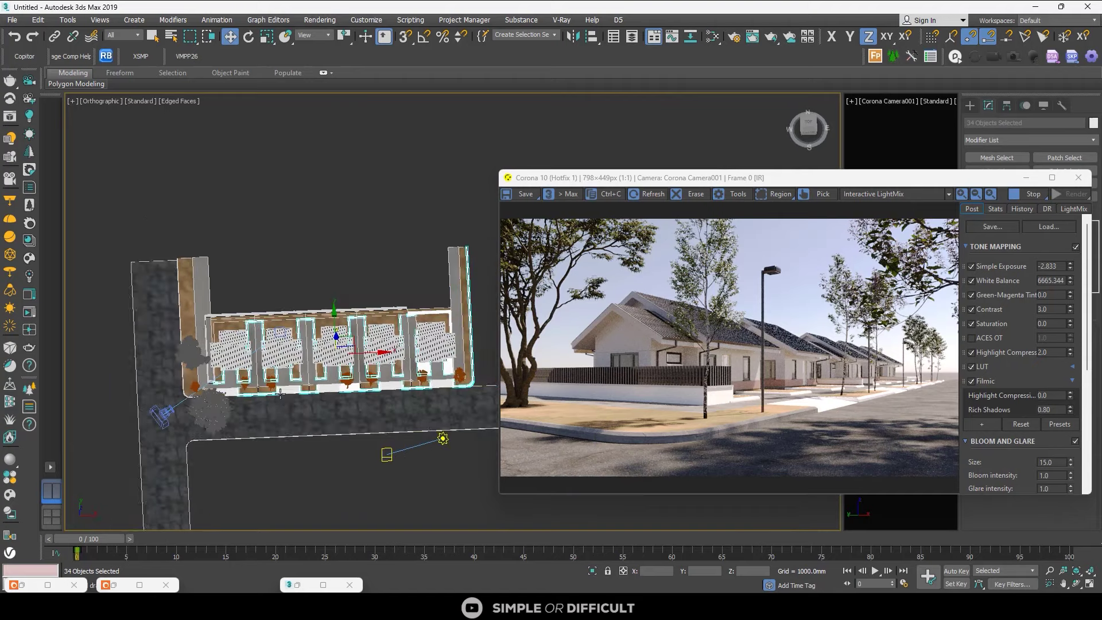
{"action": "middle_click_drag", "start_coordinate": [342, 422], "coordinate": [415, 362], "text": "alt"}
- Assign Concrete Woodboard Shuttering from the Corona Material Library to the selected kerbs and put the library away
{"action": "left_click", "coordinate": [31, 246]}
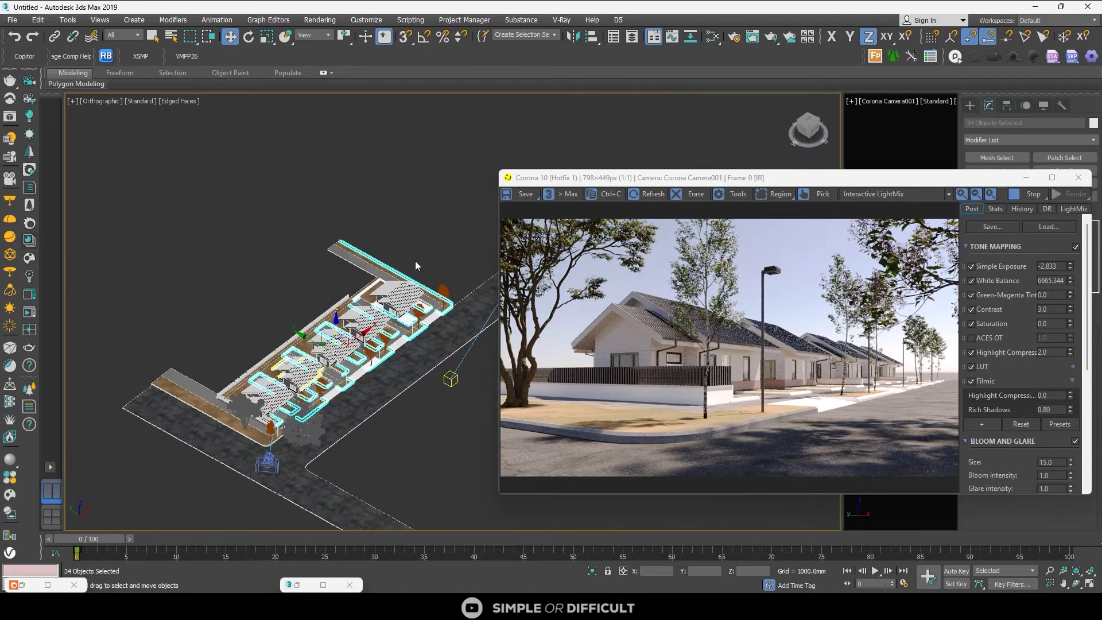
{"action": "right_click", "coordinate": [512, 381]}
{"action": "left_click", "coordinate": [567, 414]}
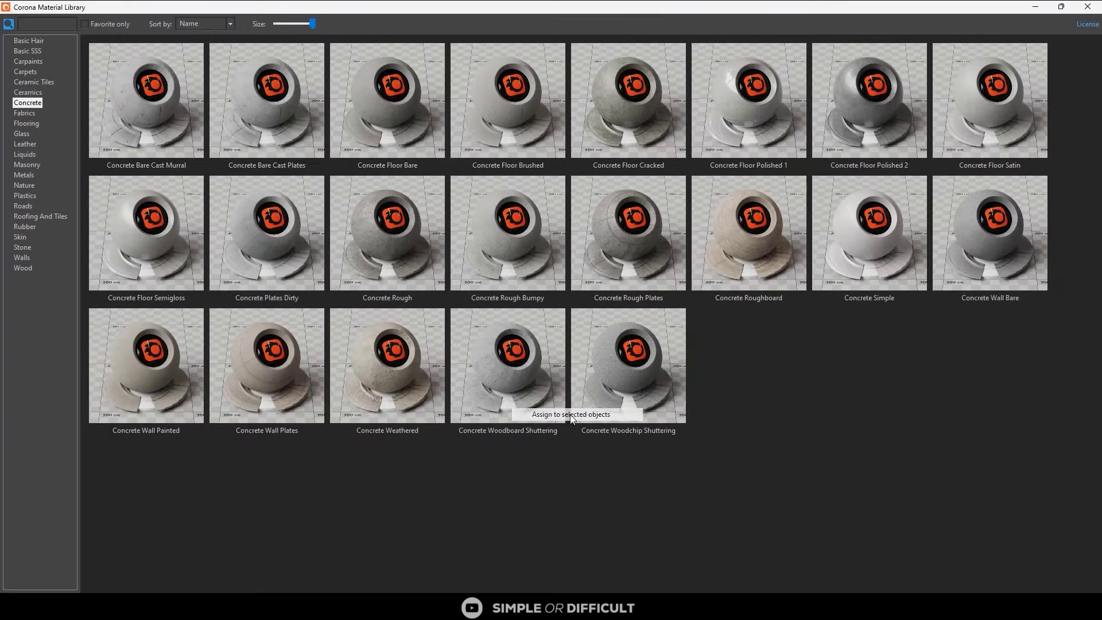
{"action": "left_click", "coordinate": [1039, 7]}
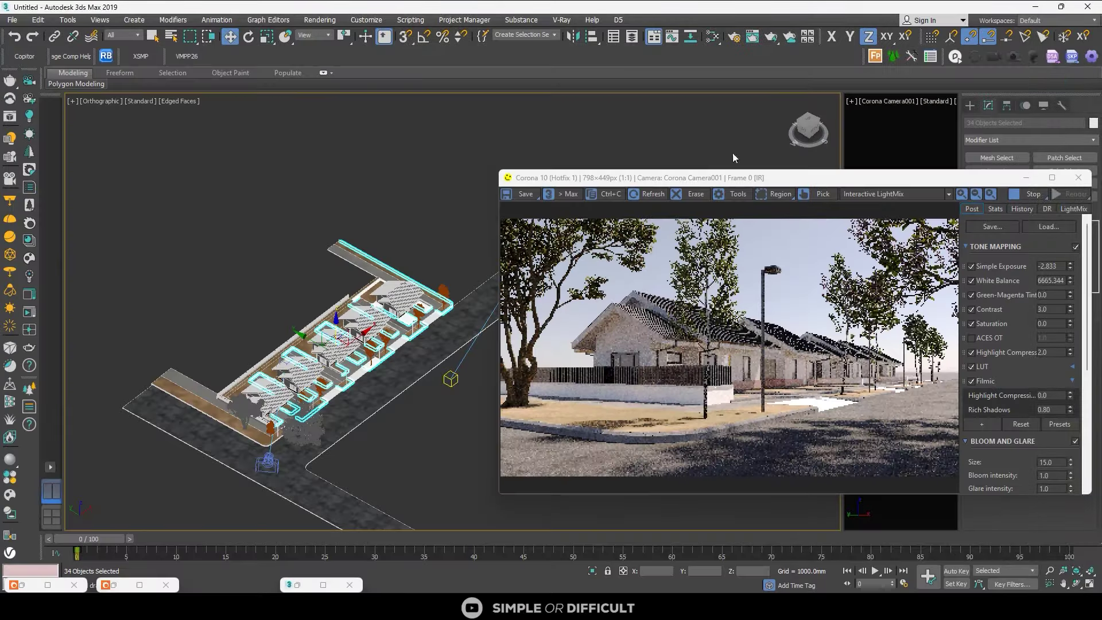
- Enlarge the interactive render and examine the concrete kerbs and white driveway strips up close
{"action": "left_click", "coordinate": [1053, 177]}
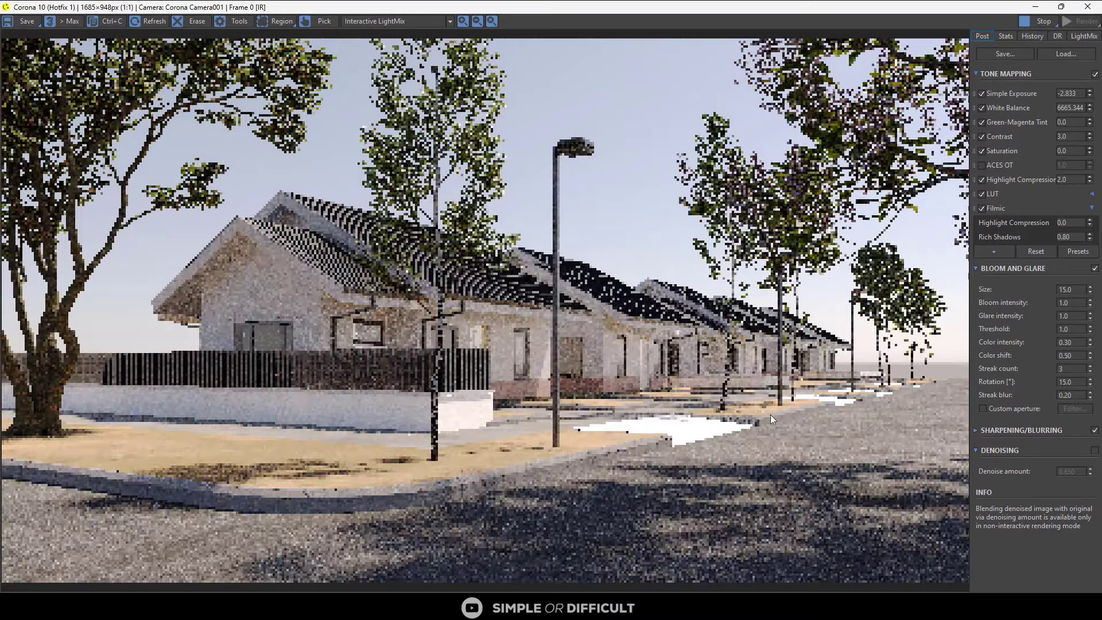
{"action": "scroll", "coordinate": [769, 428], "scroll_direction": "up", "scroll_amount": 3}
{"action": "scroll", "coordinate": [723, 384], "scroll_direction": "down", "scroll_amount": 3}
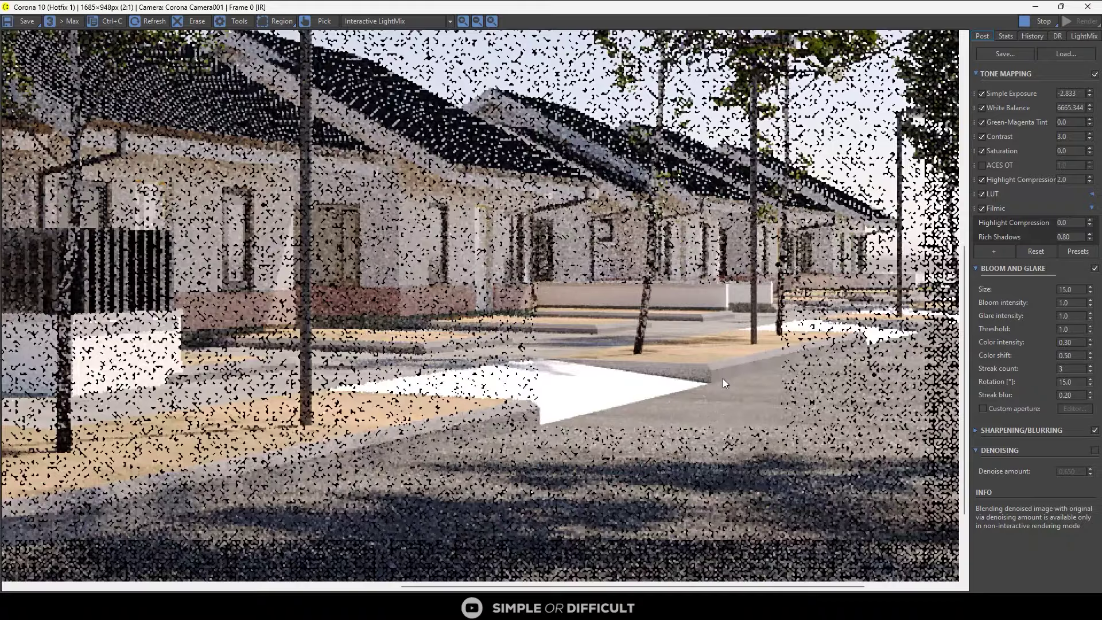
{"action": "scroll", "coordinate": [866, 359], "scroll_direction": "up", "scroll_amount": 5}
{"action": "scroll", "coordinate": [612, 315], "scroll_direction": "down", "scroll_amount": 5}
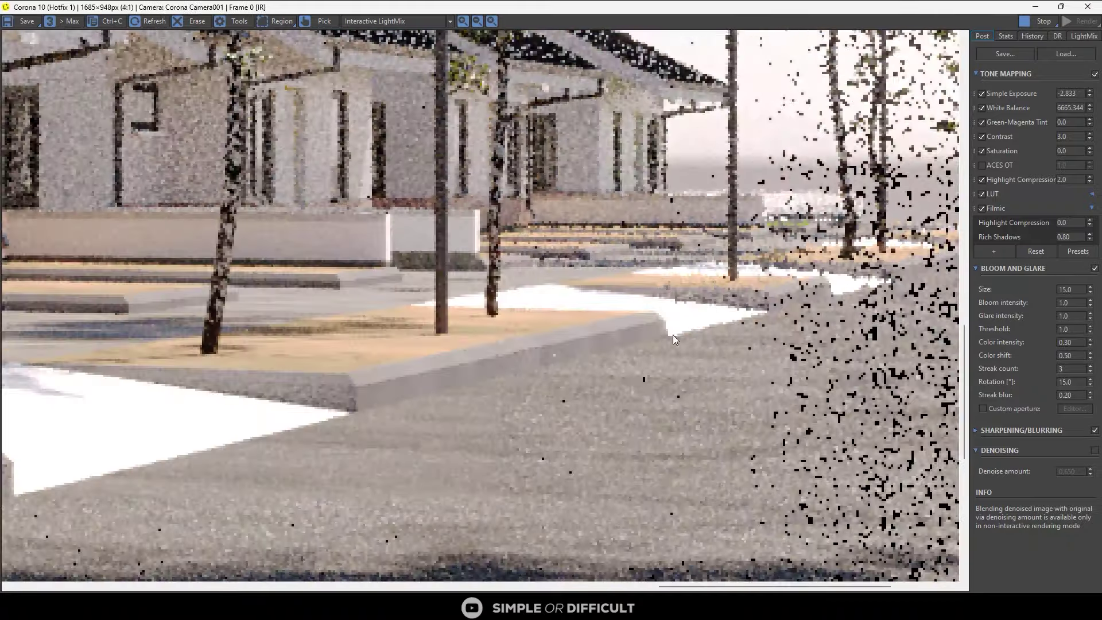
{"action": "scroll", "coordinate": [677, 334], "scroll_direction": "up", "scroll_amount": 1}
{"action": "scroll", "coordinate": [733, 313], "scroll_direction": "up", "scroll_amount": 2}
{"action": "scroll", "coordinate": [732, 312], "scroll_direction": "down", "scroll_amount": 3}
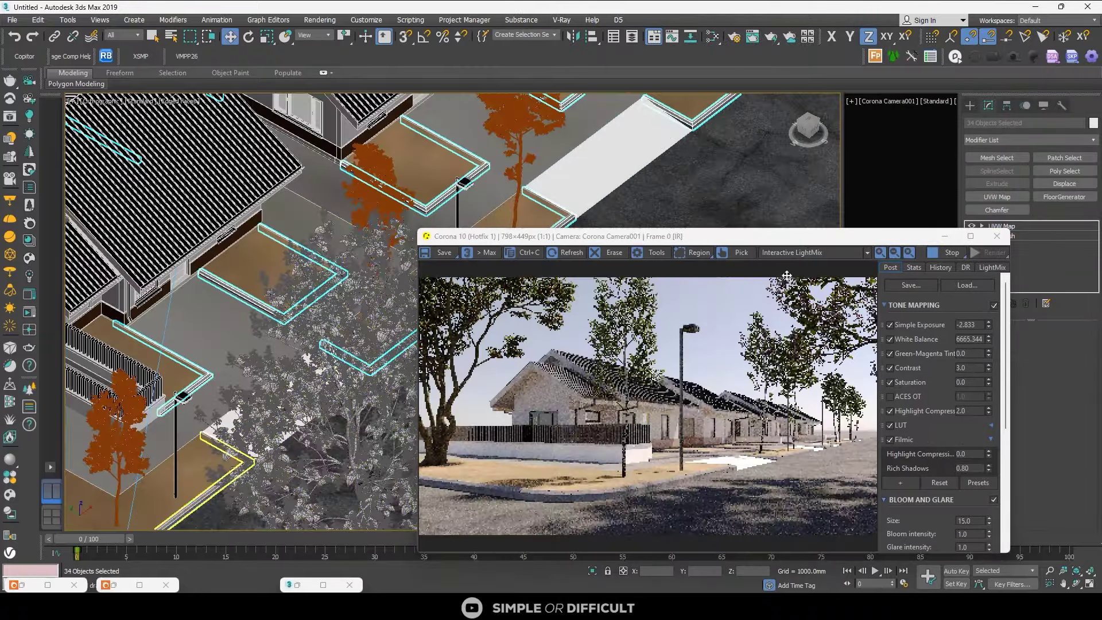
- Copy the corner kerb's UVW Map modifier and paste it onto the kerb around a garden bed beside the house
{"action": "left_click", "coordinate": [188, 509]}
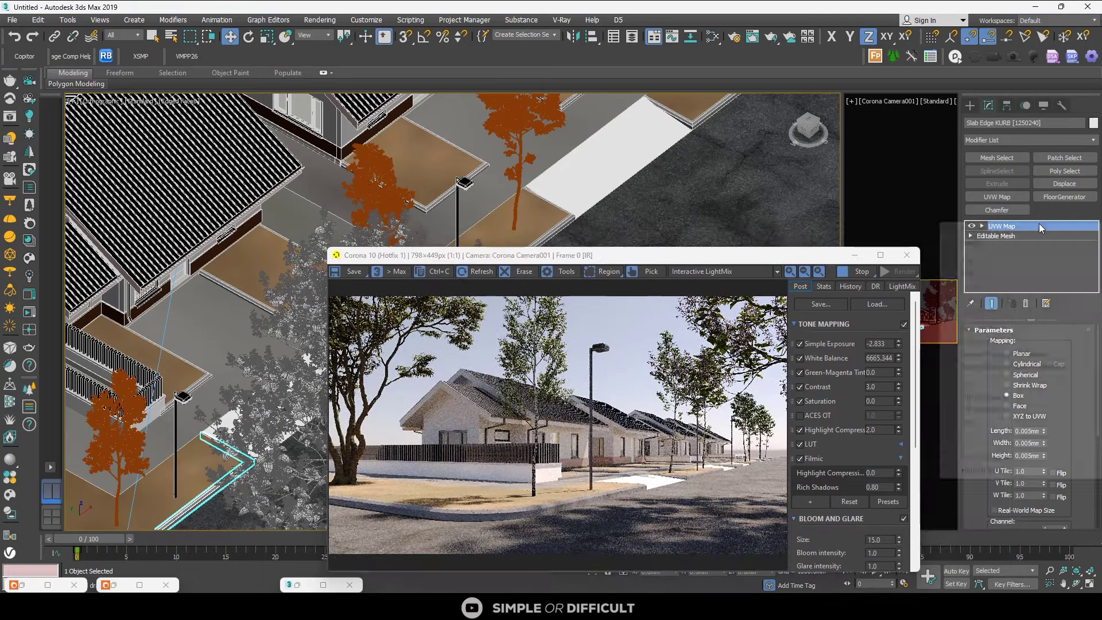
{"action": "right_click", "coordinate": [1040, 225]}
{"action": "left_click", "coordinate": [974, 275]}
{"action": "scroll", "coordinate": [224, 287], "scroll_direction": "down", "scroll_amount": 5}
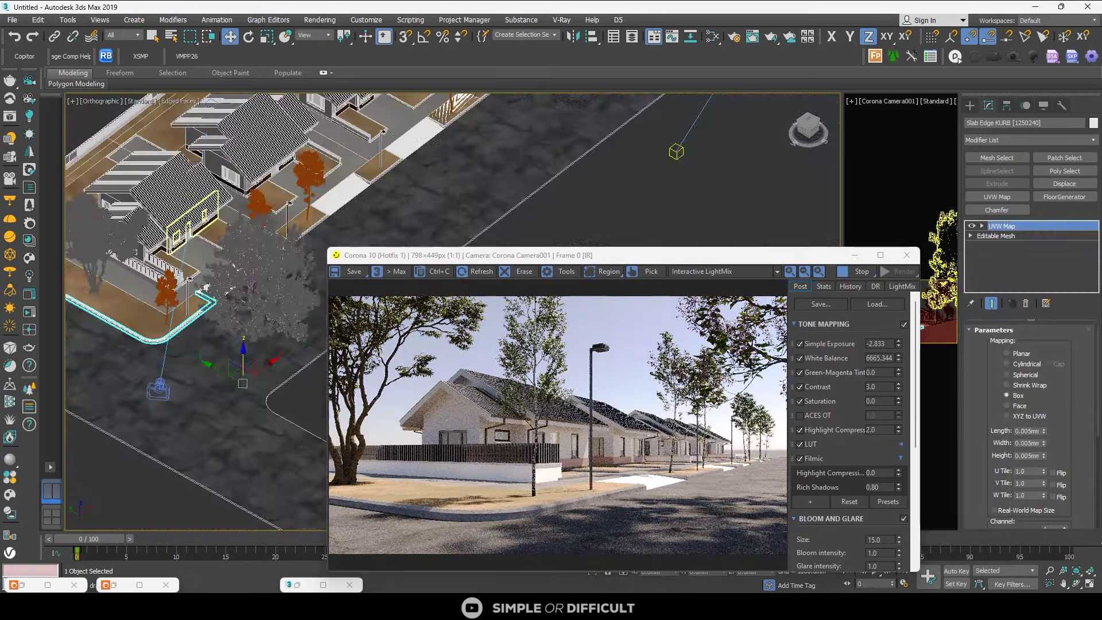
{"action": "scroll", "coordinate": [202, 305], "scroll_direction": "up", "scroll_amount": 4}
{"action": "scroll", "coordinate": [202, 305], "scroll_direction": "up", "scroll_amount": 10}
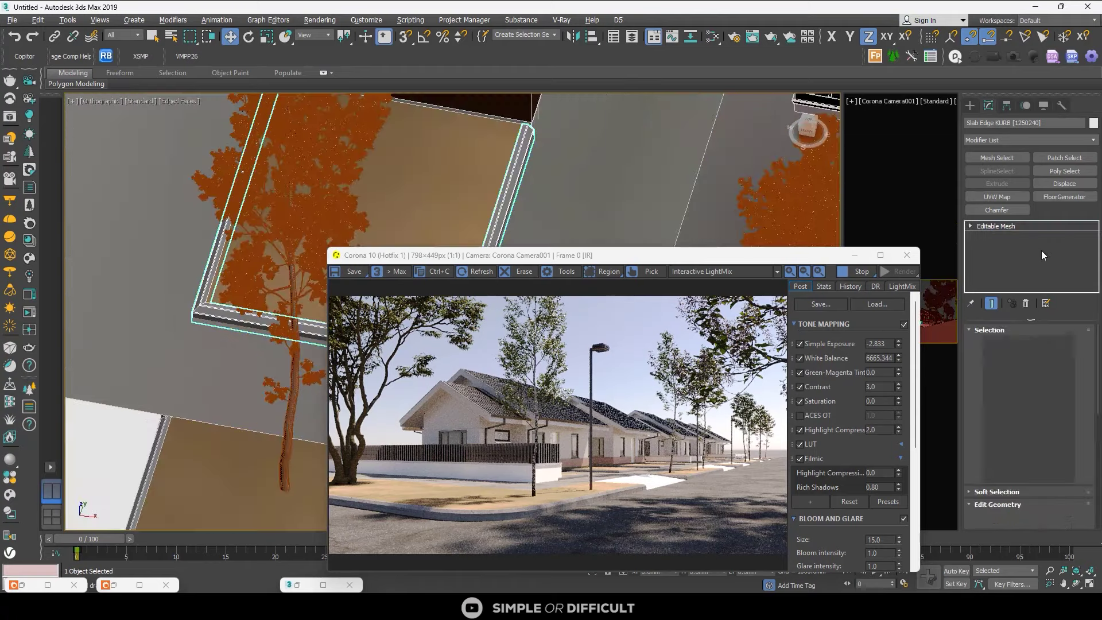
{"action": "right_click", "coordinate": [1041, 250]}
{"action": "left_click", "coordinate": [1043, 257]}
- Paste the UVW Map modifier onto the kerb pieces at both ends of the roadside planting bed between the white driveways
{"action": "scroll", "coordinate": [239, 253], "scroll_direction": "down", "scroll_amount": 4}
{"action": "scroll", "coordinate": [209, 390], "scroll_direction": "up", "scroll_amount": 2}
{"action": "scroll", "coordinate": [188, 420], "scroll_direction": "up", "scroll_amount": 2}
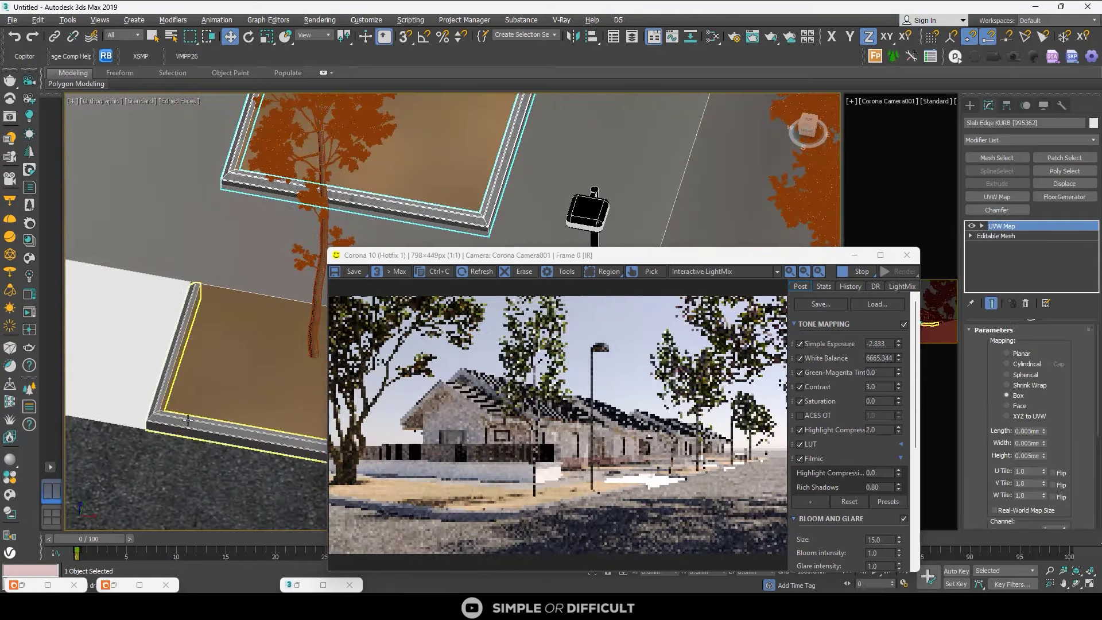
{"action": "right_click", "coordinate": [1058, 256]}
{"action": "left_click", "coordinate": [1046, 258]}
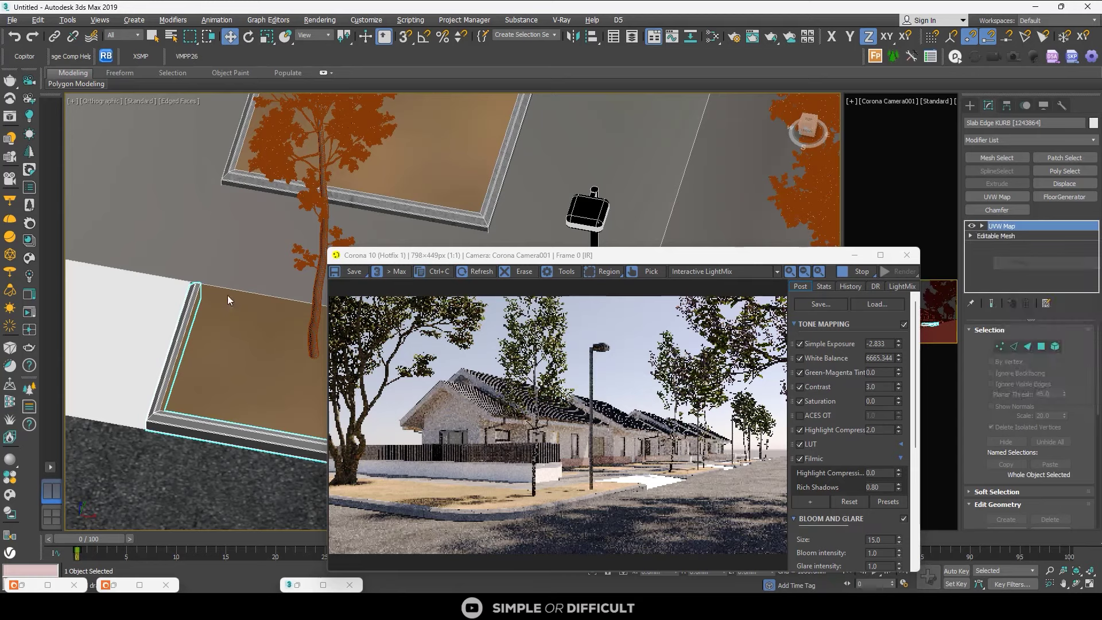
{"action": "scroll", "coordinate": [222, 300], "scroll_direction": "down", "scroll_amount": 5}
{"action": "left_click", "coordinate": [196, 291]}
{"action": "scroll", "coordinate": [213, 316], "scroll_direction": "up", "scroll_amount": 5}
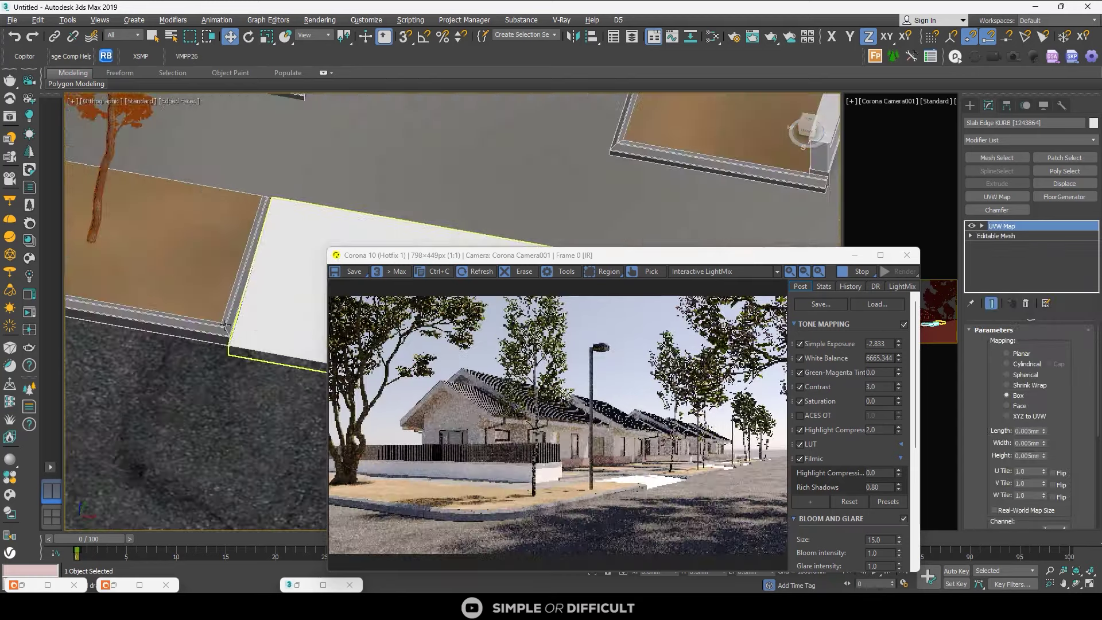
{"action": "right_click", "coordinate": [1002, 262]}
{"action": "left_click", "coordinate": [1016, 264]}
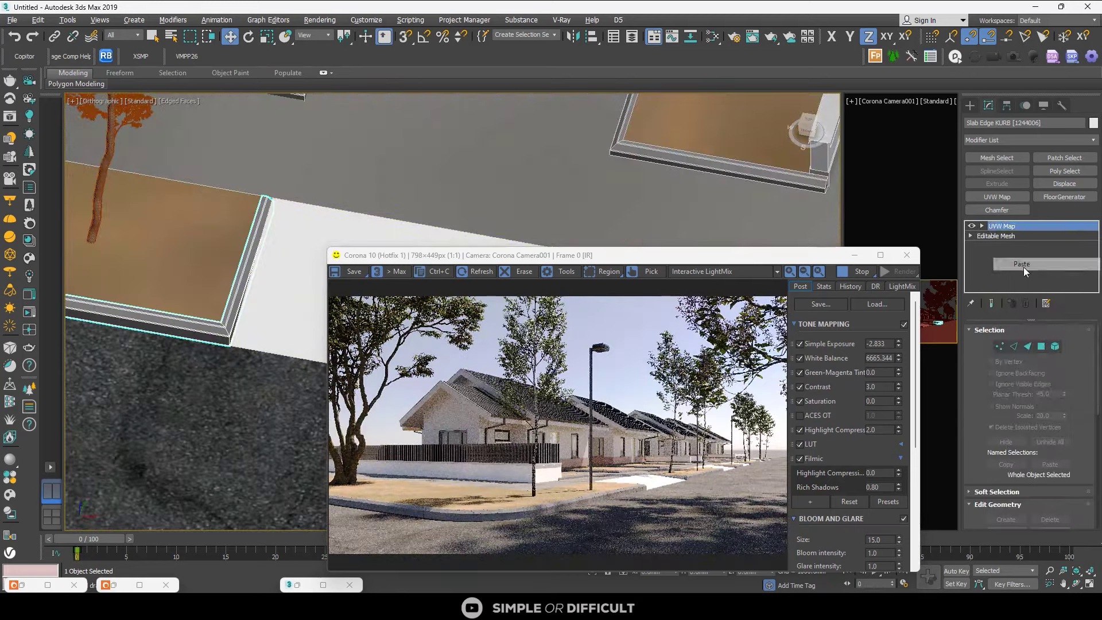
- Paste the UVW Map modifier onto the next two garden-bed kerbs in front of the houses, including the one beside the low wall
{"action": "scroll", "coordinate": [244, 248], "scroll_direction": "down", "scroll_amount": 5}
{"action": "scroll", "coordinate": [246, 203], "scroll_direction": "up", "scroll_amount": 5}
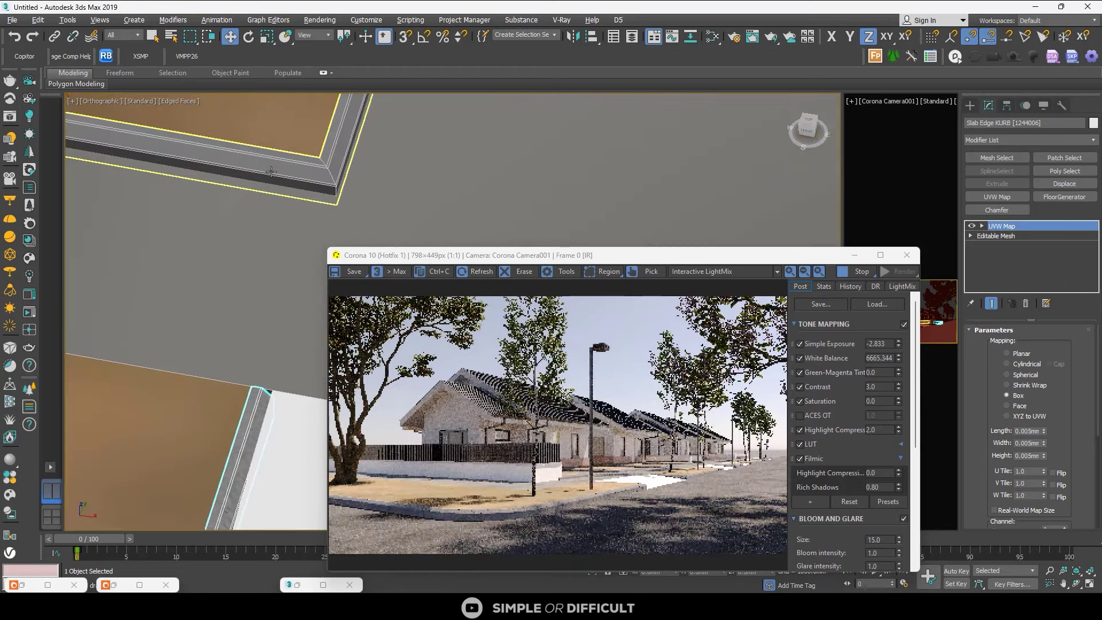
{"action": "right_click", "coordinate": [996, 252]}
{"action": "left_click", "coordinate": [1017, 265]}
{"action": "scroll", "coordinate": [339, 216], "scroll_direction": "down", "scroll_amount": 5}
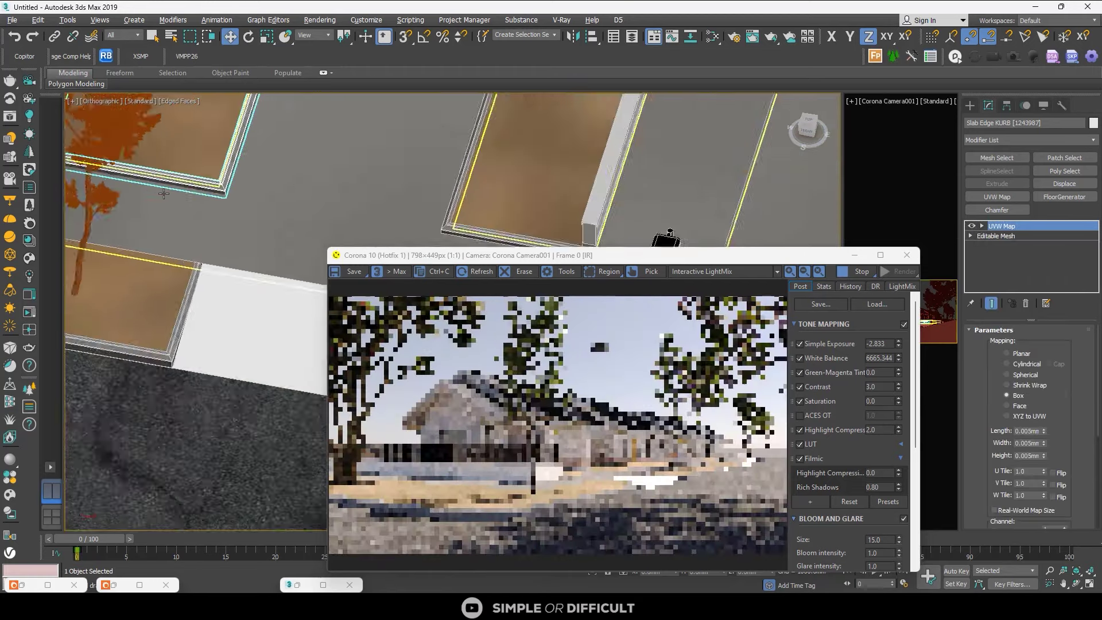
{"action": "scroll", "coordinate": [339, 217], "scroll_direction": "up", "scroll_amount": 5}
{"action": "left_click", "coordinate": [345, 217]}
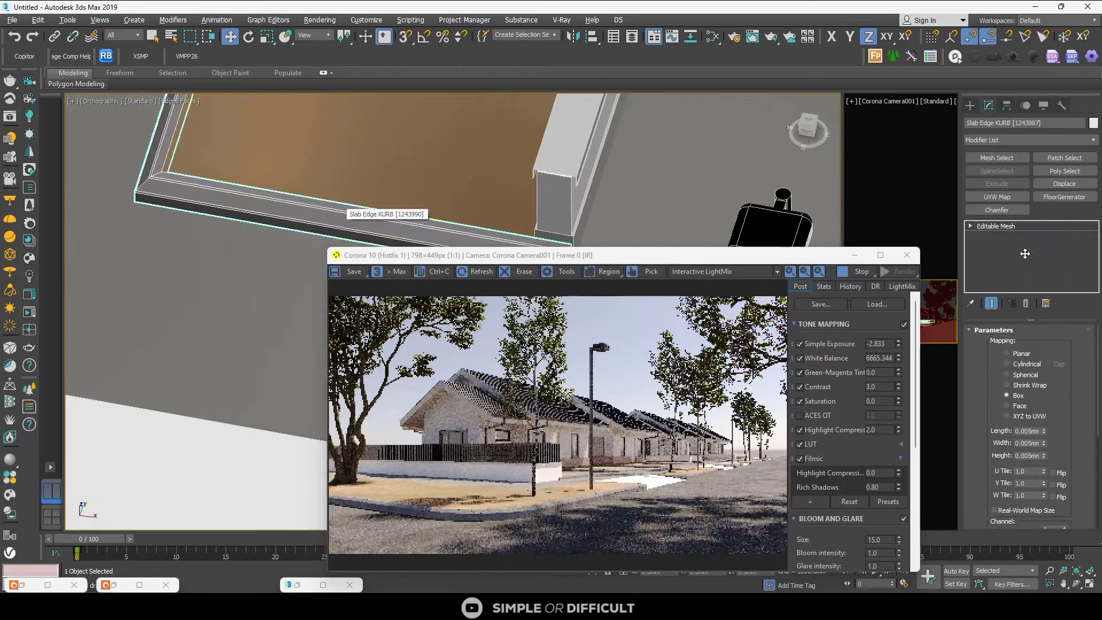
{"action": "right_click", "coordinate": [995, 254]}
{"action": "left_click", "coordinate": [1022, 261]}
- Paste the UVW Map modifier onto the kerb of the next roadside bed containing the street lamp
{"action": "scroll", "coordinate": [241, 246], "scroll_direction": "down", "scroll_amount": 5}
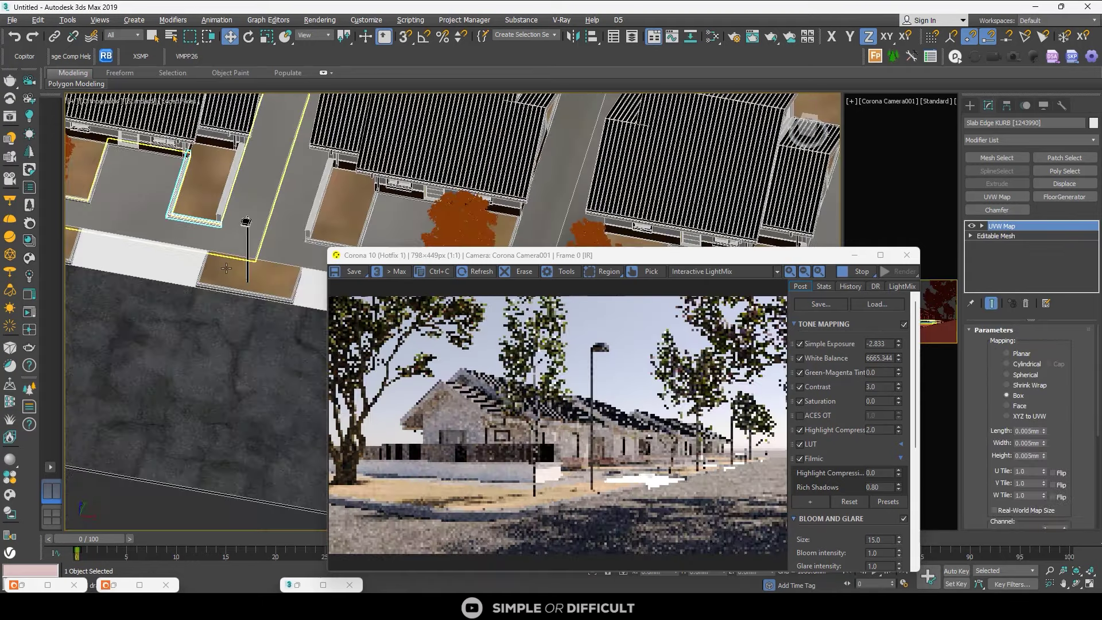
{"action": "scroll", "coordinate": [155, 314], "scroll_direction": "up", "scroll_amount": 4}
{"action": "scroll", "coordinate": [155, 315], "scroll_direction": "up", "scroll_amount": 4}
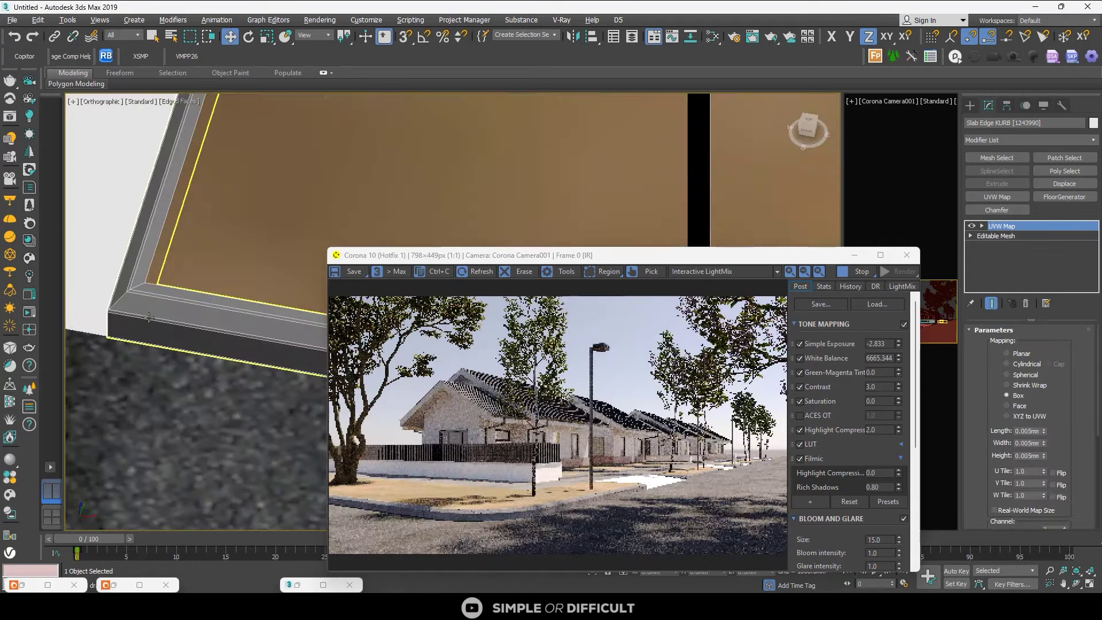
{"action": "right_click", "coordinate": [1014, 268]}
{"action": "left_click", "coordinate": [1023, 274]}
- Paste the UVW Map modifier onto the garden-bed kerb on the far side of the low wall
{"action": "scroll", "coordinate": [117, 260], "scroll_direction": "down", "scroll_amount": 6}
{"action": "middle_click_drag", "start_coordinate": [255, 273], "coordinate": [151, 272]}
{"action": "scroll", "coordinate": [150, 272], "scroll_direction": "up", "scroll_amount": 5}
{"action": "scroll", "coordinate": [122, 260], "scroll_direction": "down", "scroll_amount": 4}
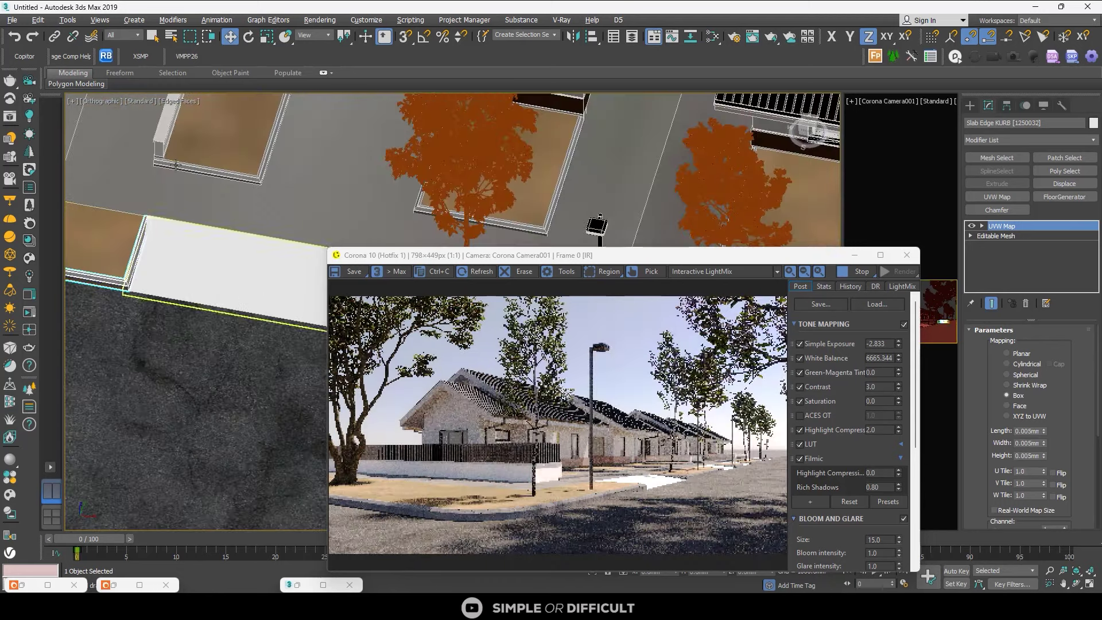
{"action": "scroll", "coordinate": [176, 165], "scroll_direction": "up", "scroll_amount": 4}
{"action": "key", "text": "ctrl+z"}
{"action": "right_click", "coordinate": [998, 251]}
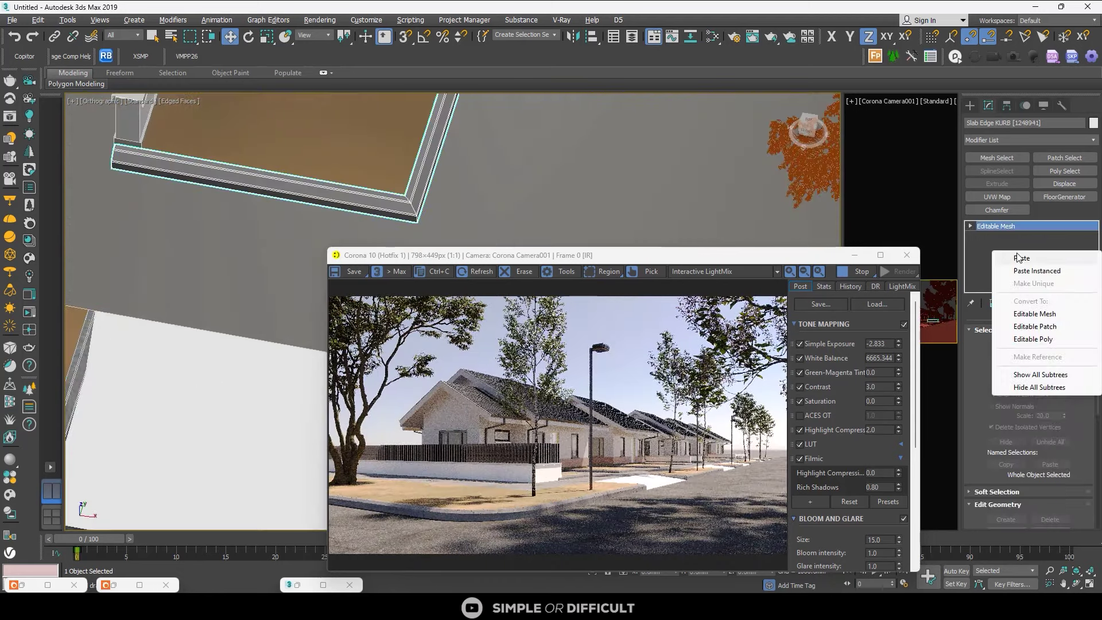
{"action": "left_click", "coordinate": [1007, 255]}
- Paste the UVW Map modifier onto the kerb around the white driveway area beside the road
{"action": "scroll", "coordinate": [118, 173], "scroll_direction": "down", "scroll_amount": 5}
{"action": "left_click", "coordinate": [118, 173]}
{"action": "scroll", "coordinate": [266, 242], "scroll_direction": "up", "scroll_amount": 5}
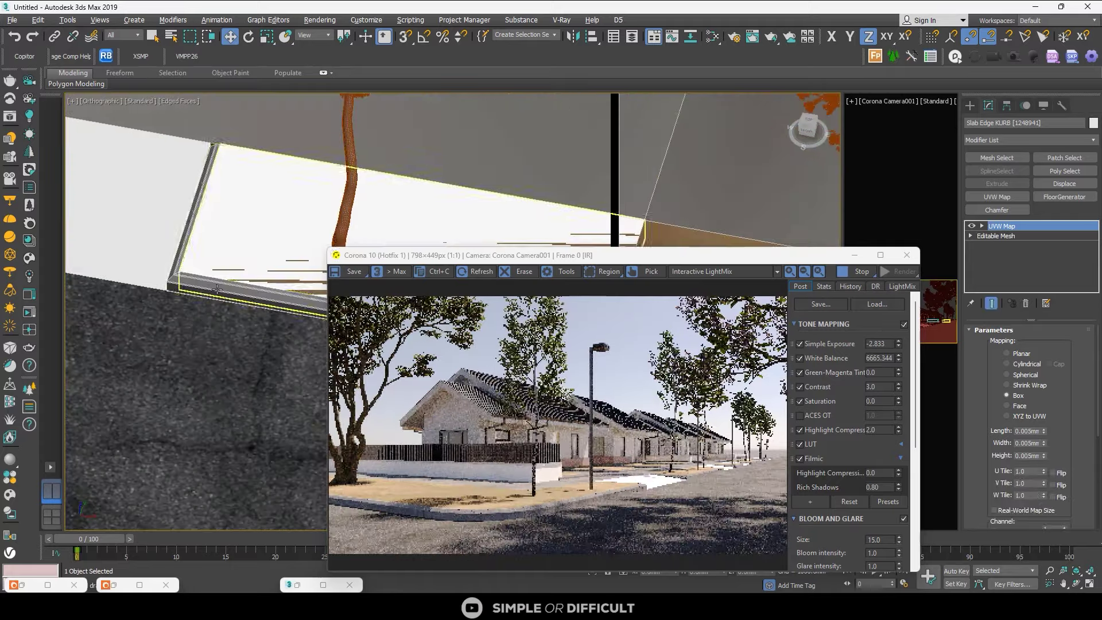
{"action": "key", "text": "ctrl+z"}
{"action": "right_click", "coordinate": [993, 251]}
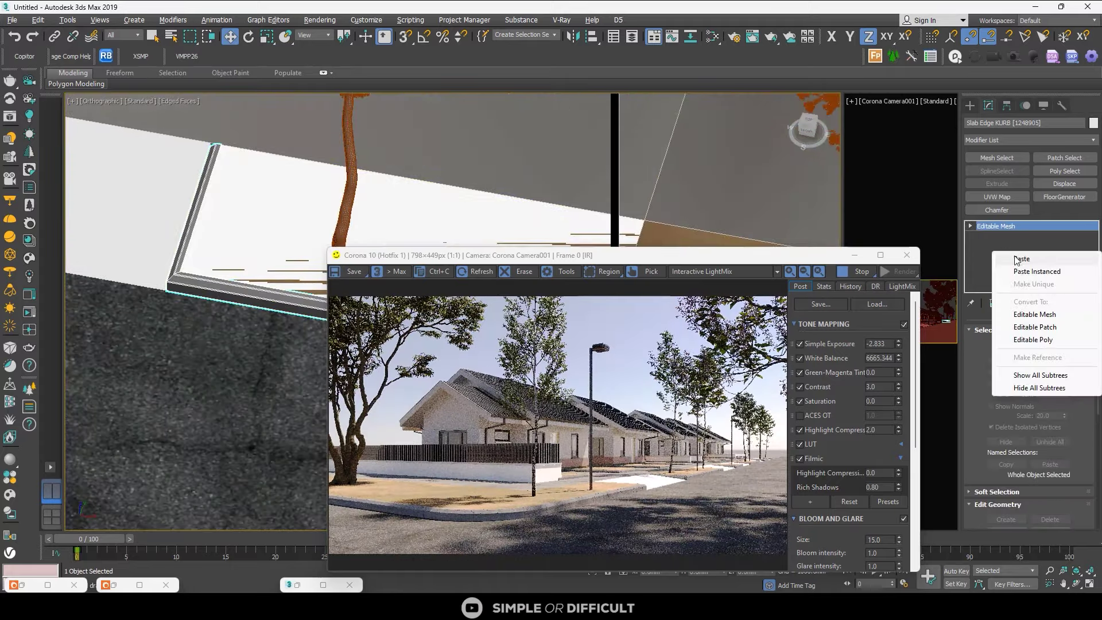
{"action": "left_click", "coordinate": [1019, 259]}
- Examine the mapped concrete on the roadside kerbs up close in the interactive render
{"action": "scroll", "coordinate": [160, 236], "scroll_direction": "down", "scroll_amount": 10}
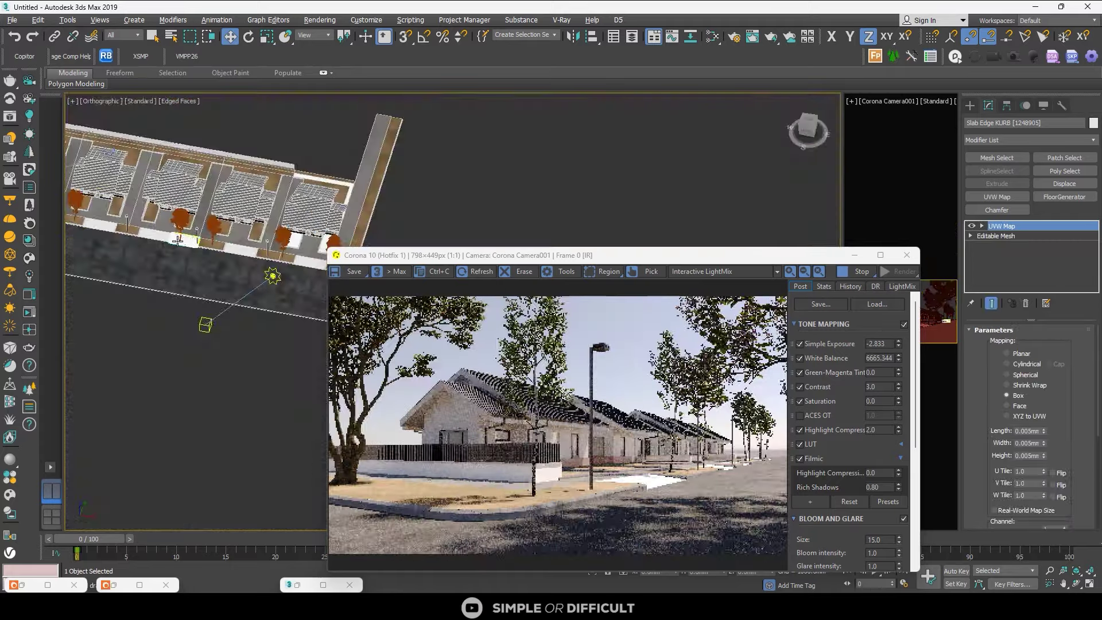
{"action": "scroll", "coordinate": [239, 246], "scroll_direction": "up", "scroll_amount": 3}
{"action": "scroll", "coordinate": [338, 222], "scroll_direction": "down", "scroll_amount": 5}
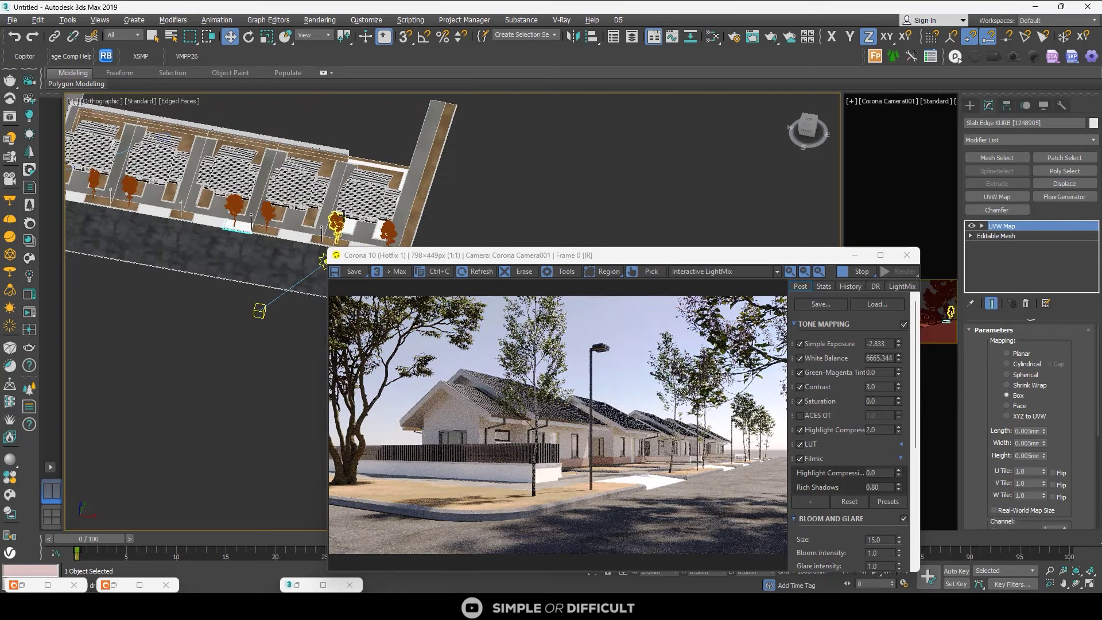
{"action": "scroll", "coordinate": [571, 514], "scroll_direction": "up", "scroll_amount": 2}
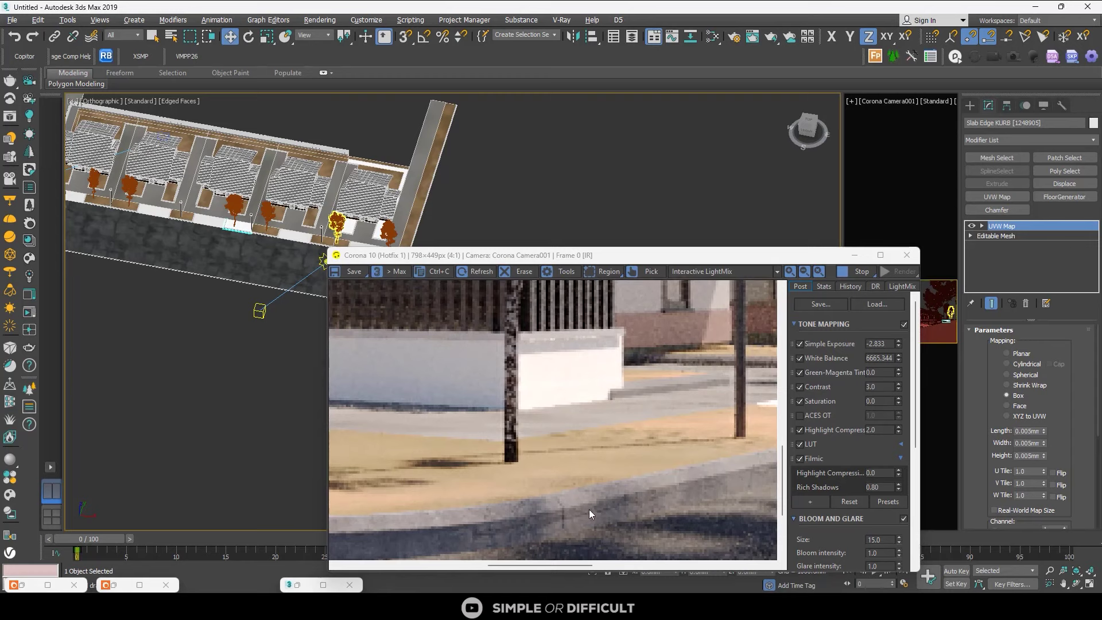
{"action": "scroll", "coordinate": [584, 477], "scroll_direction": "down", "scroll_amount": 2}
{"action": "scroll", "coordinate": [582, 507], "scroll_direction": "up", "scroll_amount": 2}
{"action": "left_click_drag", "start_coordinate": [582, 508], "coordinate": [538, 347]}
{"action": "scroll", "coordinate": [546, 364], "scroll_direction": "down", "scroll_amount": 2}
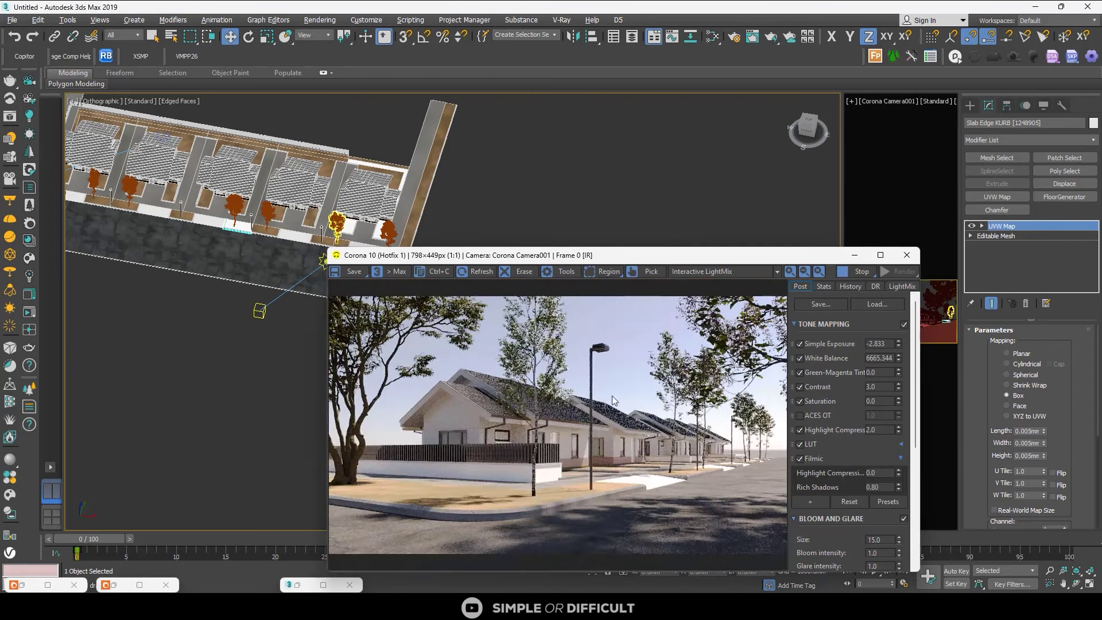
- Select a white driveway slab along the road and add the next driveway piece to the selection
{"action": "left_click", "coordinate": [212, 222]}
{"action": "scroll", "coordinate": [212, 223], "scroll_direction": "up", "scroll_amount": 6}
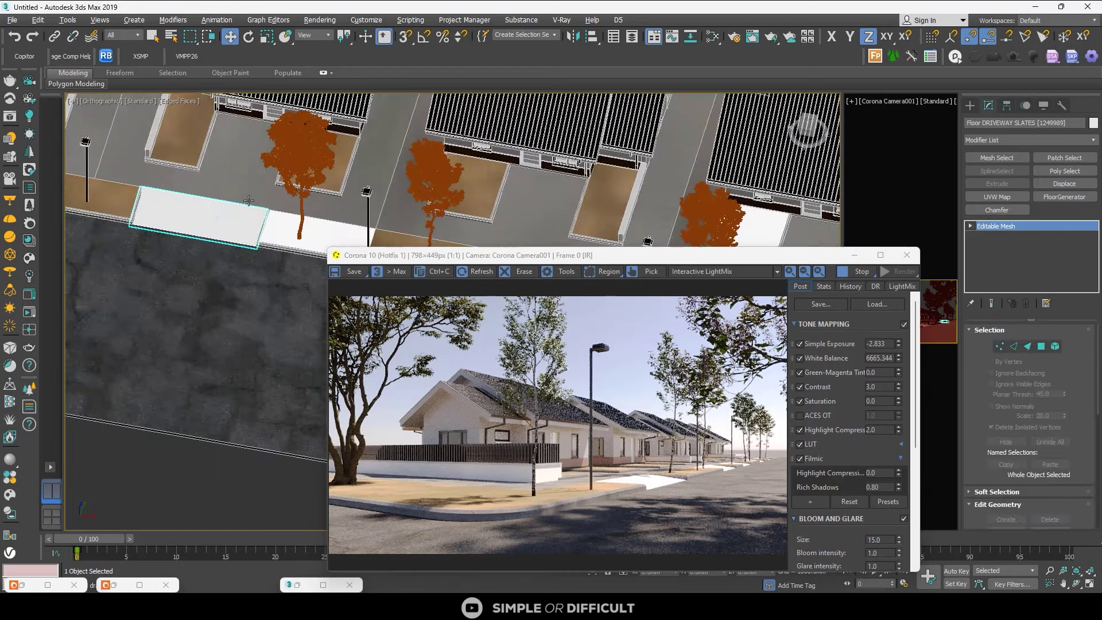
{"action": "scroll", "coordinate": [228, 192], "scroll_direction": "down", "scroll_amount": 3}
{"action": "middle_click_drag", "start_coordinate": [226, 202], "coordinate": [265, 210], "text": "alt"}
{"action": "middle_click_drag", "start_coordinate": [172, 227], "coordinate": [391, 183]}
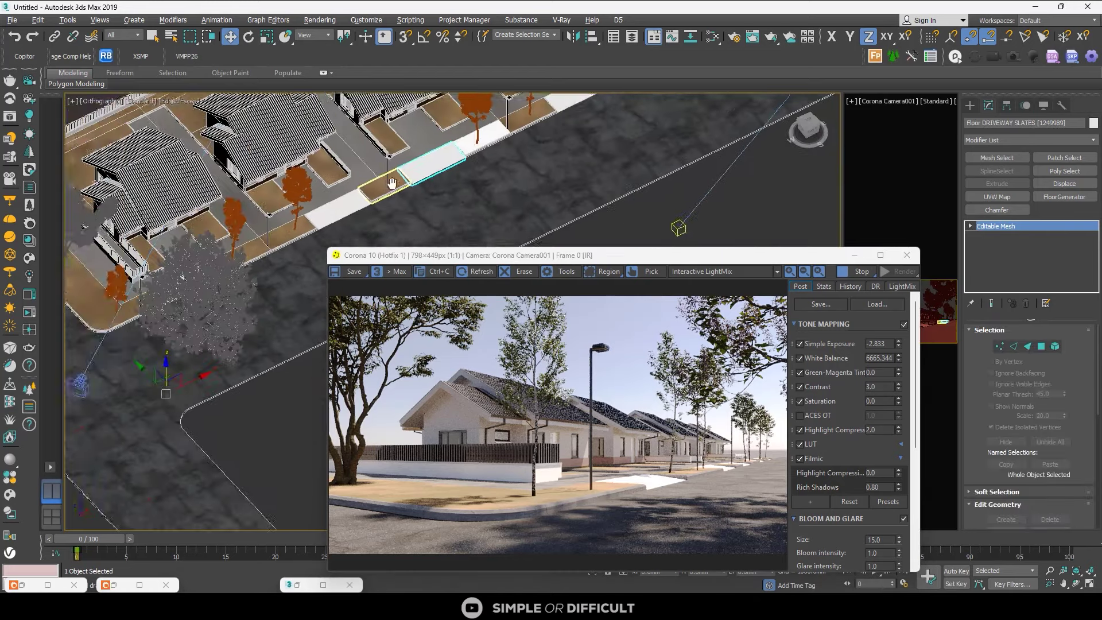
{"action": "scroll", "coordinate": [222, 262], "scroll_direction": "up", "scroll_amount": 4}
{"action": "left_click", "coordinate": [401, 182], "text": "ctrl"}
- Add another driveway piece farther along the road to the selection and open the Corona Material Library on its Stone materials
{"action": "scroll", "coordinate": [401, 182], "scroll_direction": "down", "scroll_amount": 5}
{"action": "middle_click_drag", "start_coordinate": [321, 124], "coordinate": [244, 143], "text": "alt"}
{"action": "scroll", "coordinate": [240, 140], "scroll_direction": "up", "scroll_amount": 5}
{"action": "left_click", "coordinate": [240, 140], "text": "ctrl"}
{"action": "scroll", "coordinate": [241, 141], "scroll_direction": "down", "scroll_amount": 4}
{"action": "middle_click_drag", "start_coordinate": [787, 164], "coordinate": [577, 171]}
{"action": "scroll", "coordinate": [575, 172], "scroll_direction": "up", "scroll_amount": 2}
{"action": "left_click", "coordinate": [21, 585]}
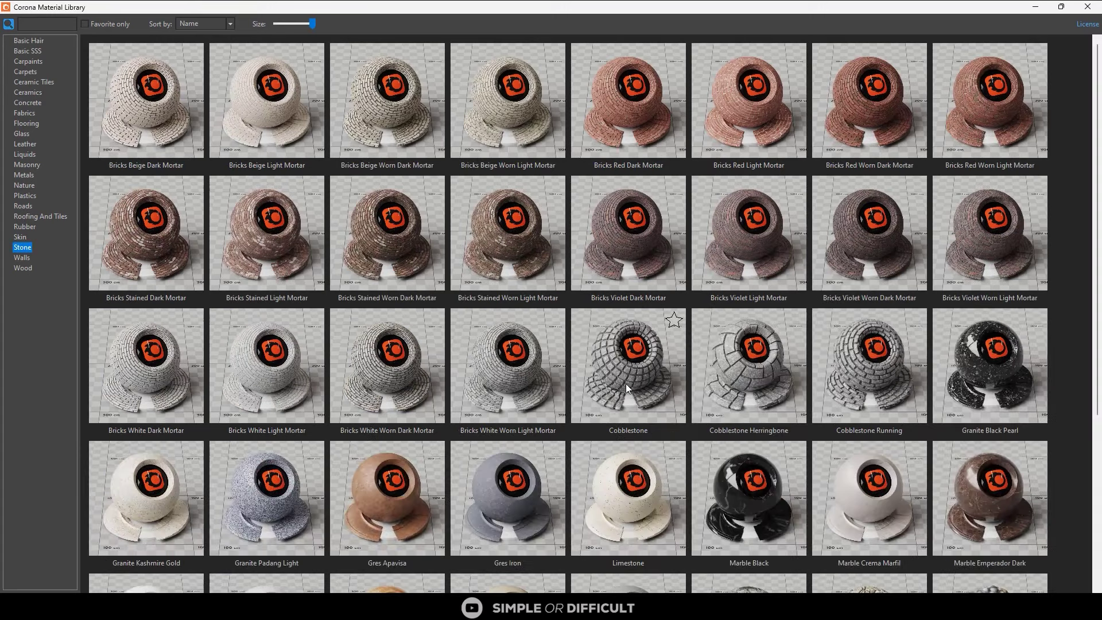
- Assign the Cobblestone Running material from the Stone category to the selected driveway slab
{"action": "scroll", "coordinate": [554, 391], "scroll_direction": "down", "scroll_amount": 1}
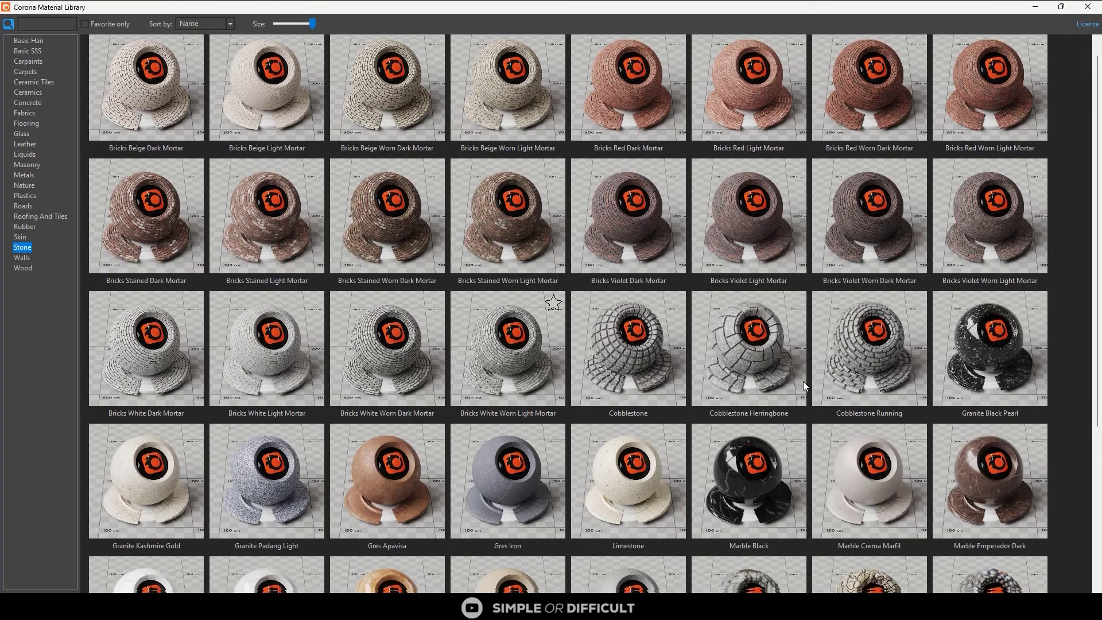
{"action": "right_click", "coordinate": [845, 364]}
{"action": "left_click", "coordinate": [897, 396]}
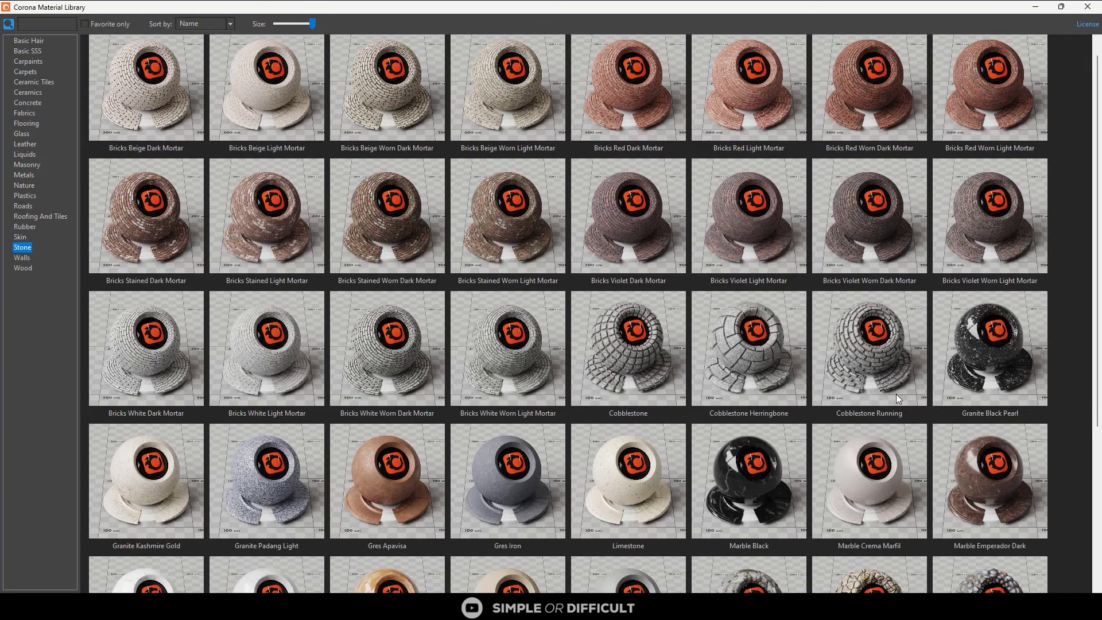
- Restore the material library and render windows to a smaller size and move the render beside the Top viewport's driveway slabs
{"action": "left_click_drag", "start_coordinate": [1017, 11], "coordinate": [892, 404]}
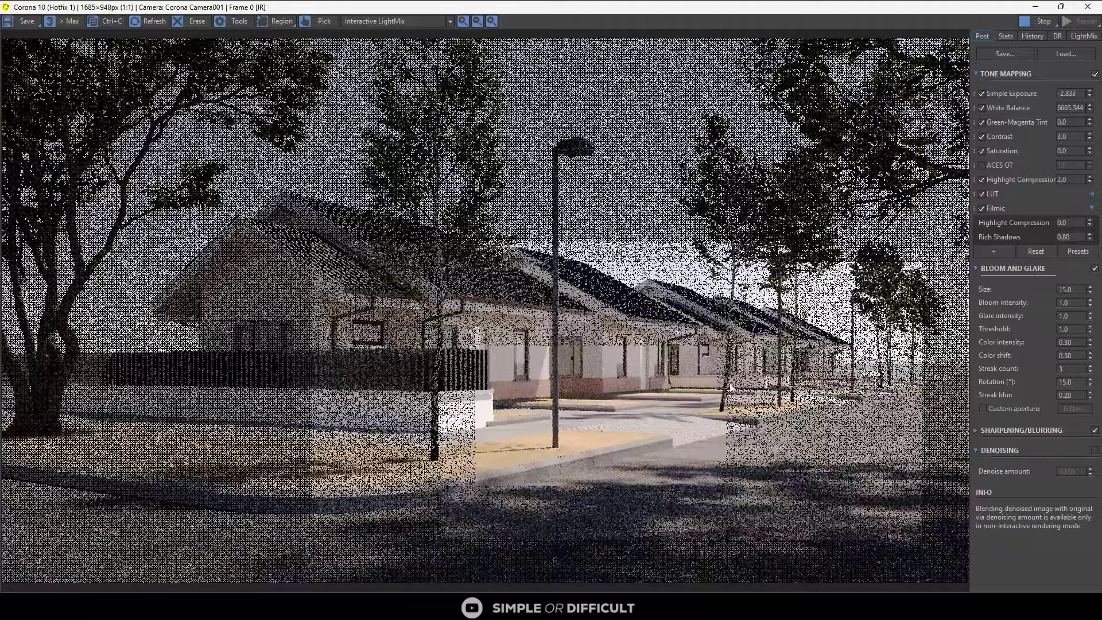
{"action": "left_click_drag", "start_coordinate": [945, 6], "coordinate": [1002, 156]}
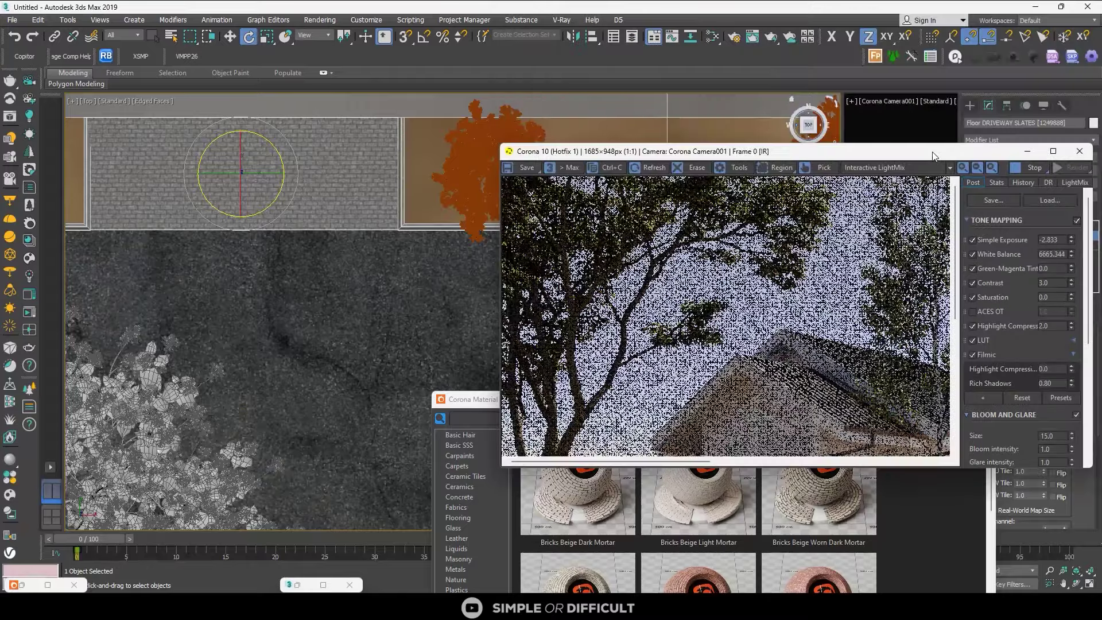
{"action": "scroll", "coordinate": [351, 212], "scroll_direction": "up", "scroll_amount": 2}
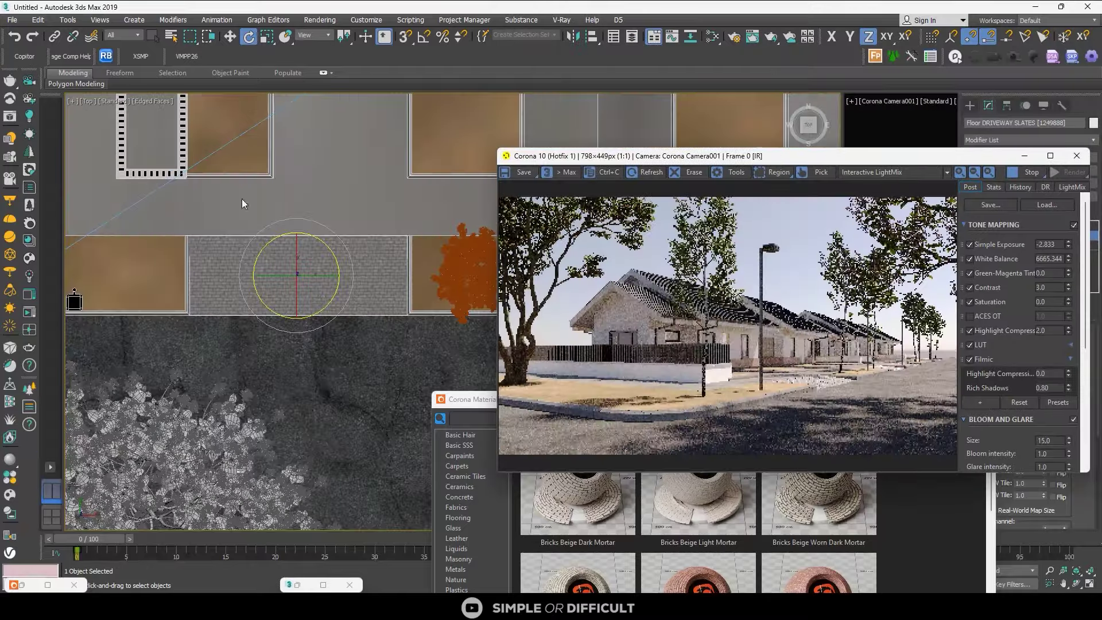
{"action": "scroll", "coordinate": [152, 244], "scroll_direction": "down", "scroll_amount": 4}
{"action": "left_click_drag", "start_coordinate": [820, 161], "coordinate": [706, 210]}
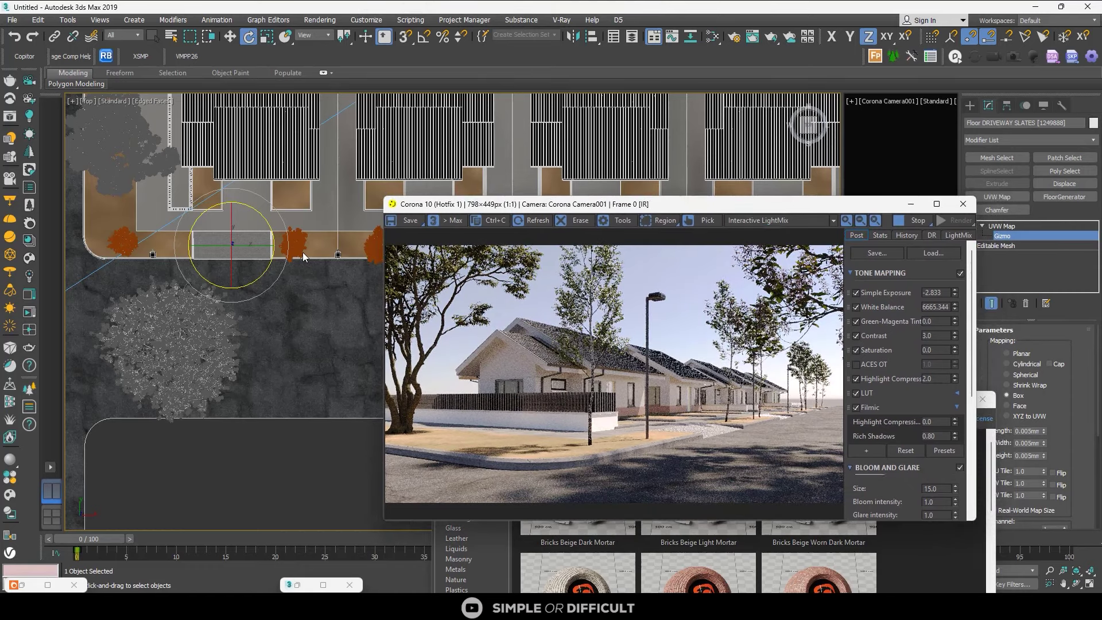
- Leave gizmo editing and copy the UVW Map modifier from the textured driveway slab
{"action": "scroll", "coordinate": [266, 241], "scroll_direction": "down", "scroll_amount": 3}
{"action": "left_click", "coordinate": [972, 107]}
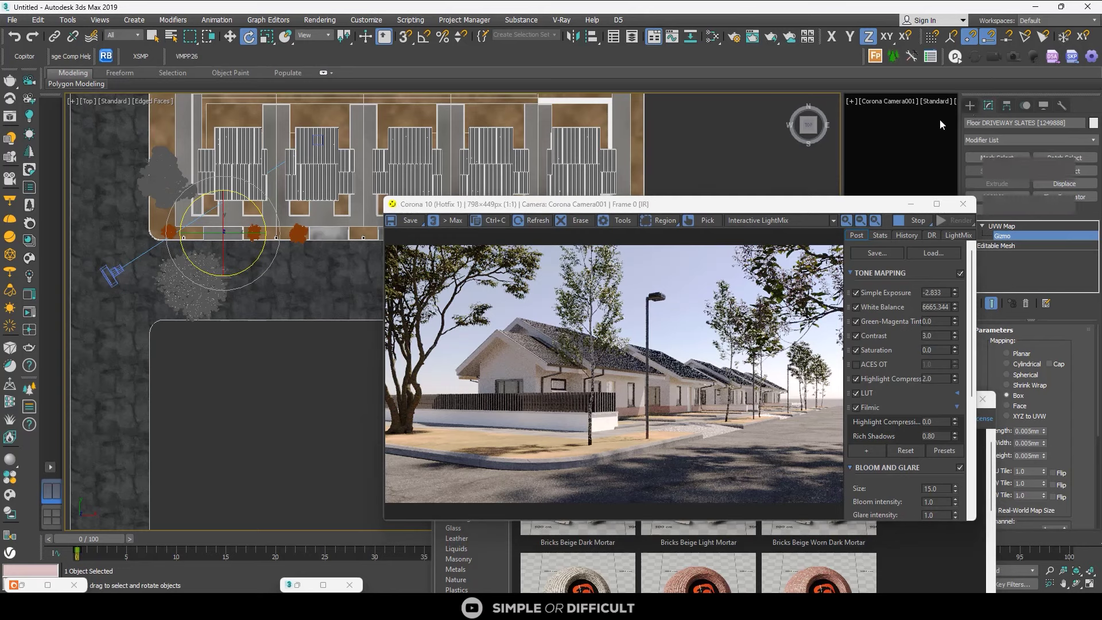
{"action": "scroll", "coordinate": [326, 233], "scroll_direction": "up", "scroll_amount": 4}
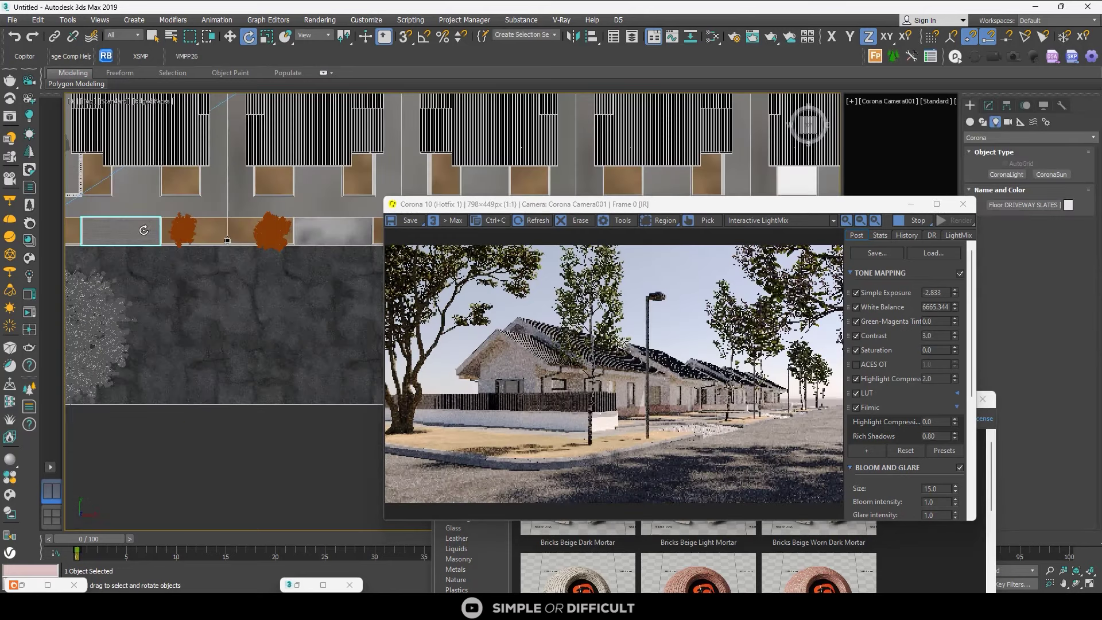
{"action": "left_click", "coordinate": [989, 105]}
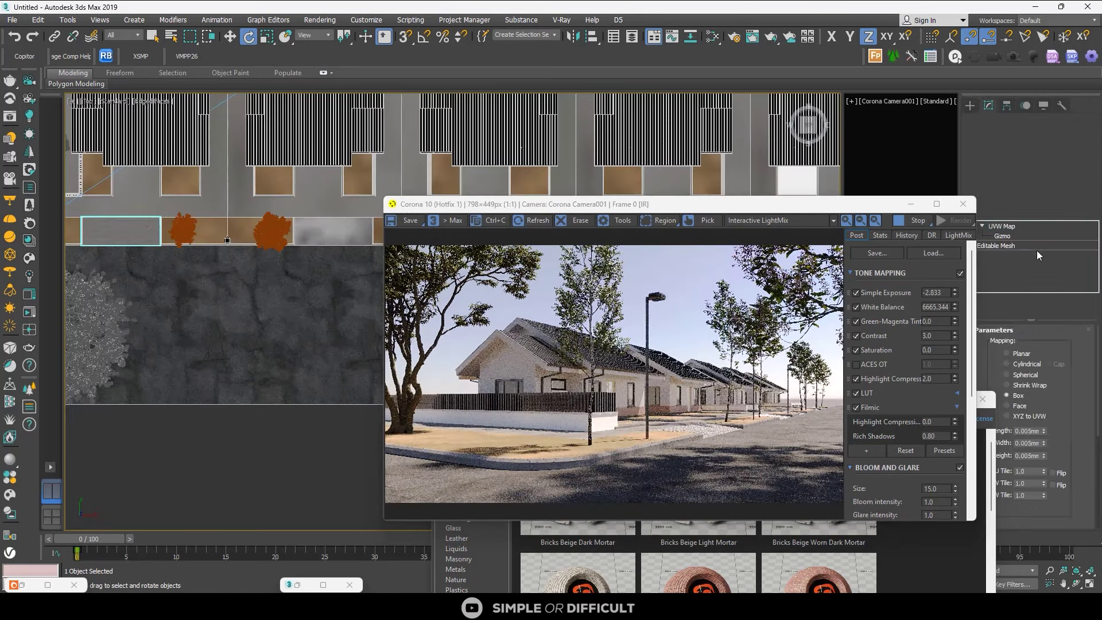
{"action": "right_click", "coordinate": [1025, 224]}
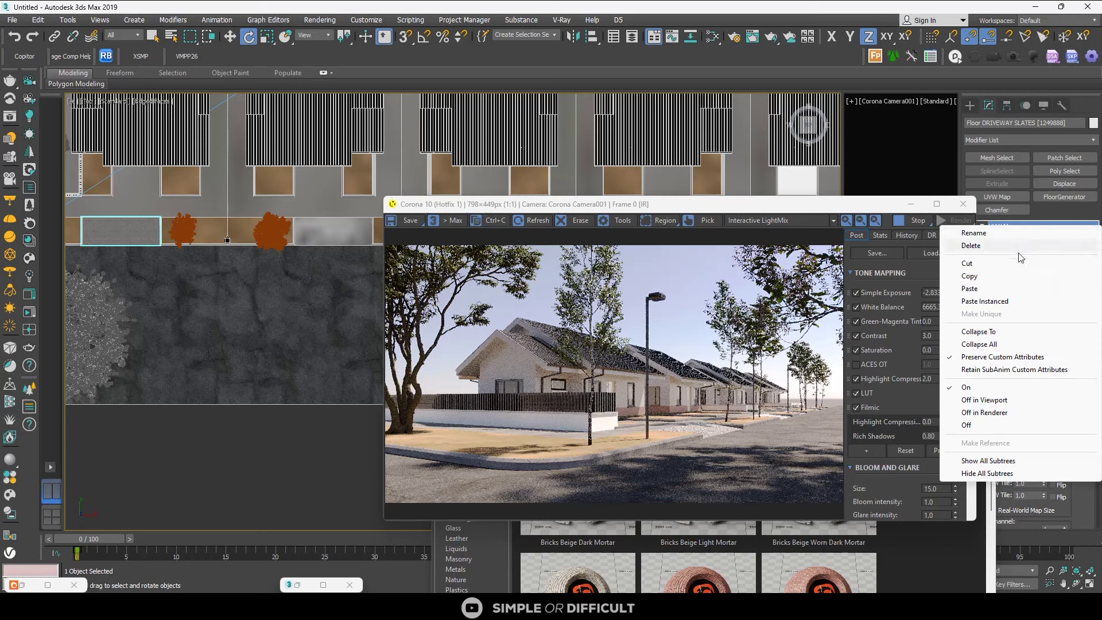
{"action": "left_click", "coordinate": [980, 277]}
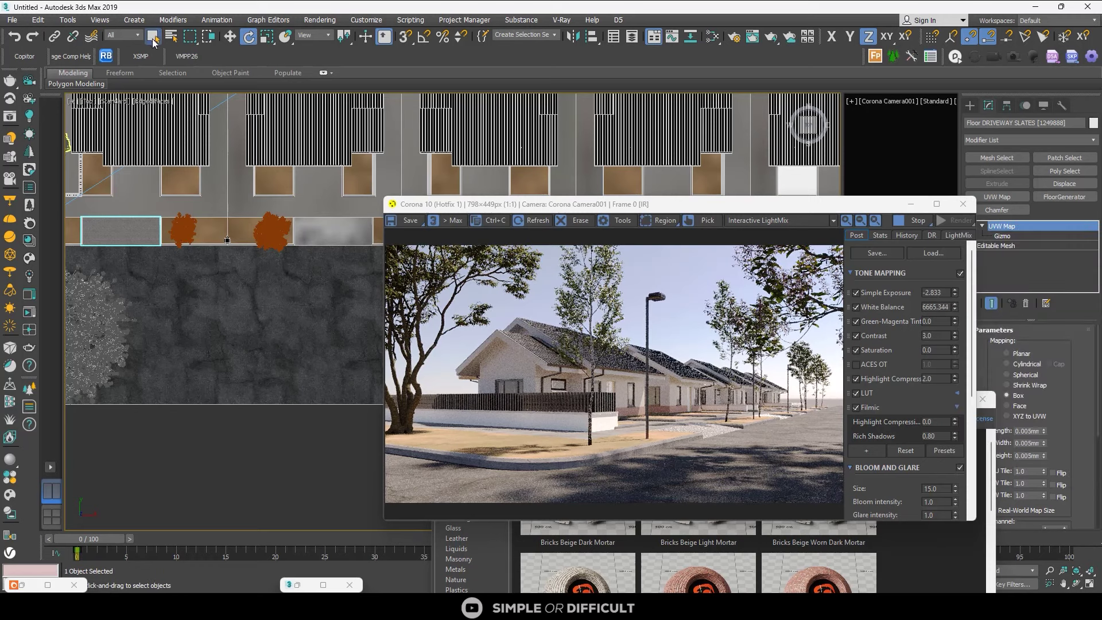
- Paste the copied UVW Map modifier onto the next two driveway slabs along the front road
{"action": "right_click", "coordinate": [993, 261]}
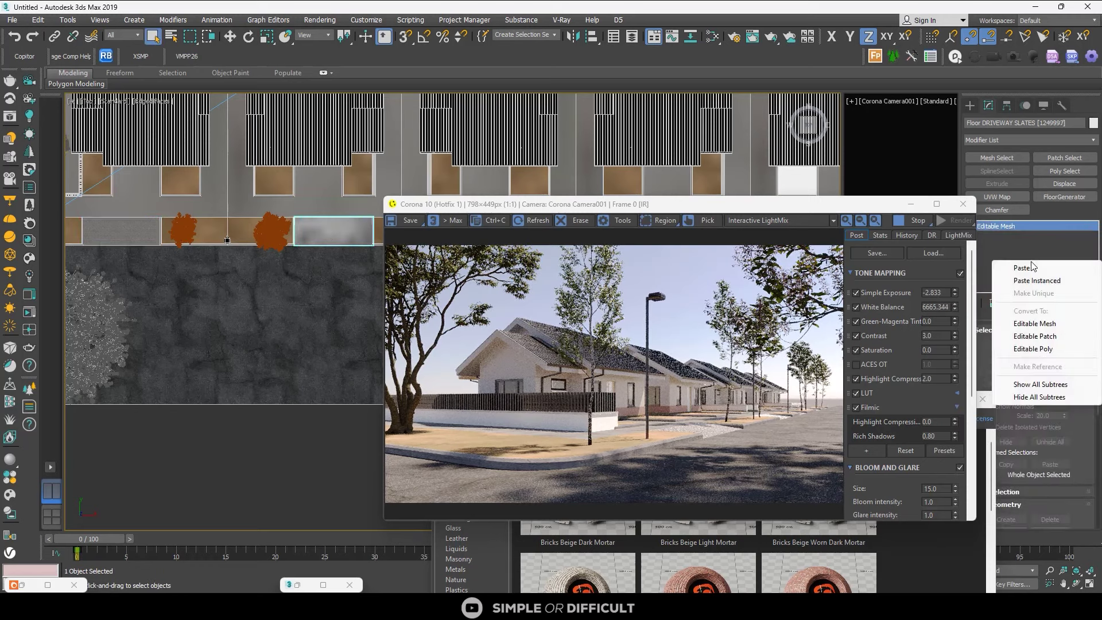
{"action": "left_click", "coordinate": [1031, 268]}
{"action": "scroll", "coordinate": [167, 255], "scroll_direction": "down", "scroll_amount": 3}
{"action": "middle_click_drag", "start_coordinate": [167, 255], "coordinate": [187, 257]}
{"action": "scroll", "coordinate": [256, 252], "scroll_direction": "up", "scroll_amount": 3}
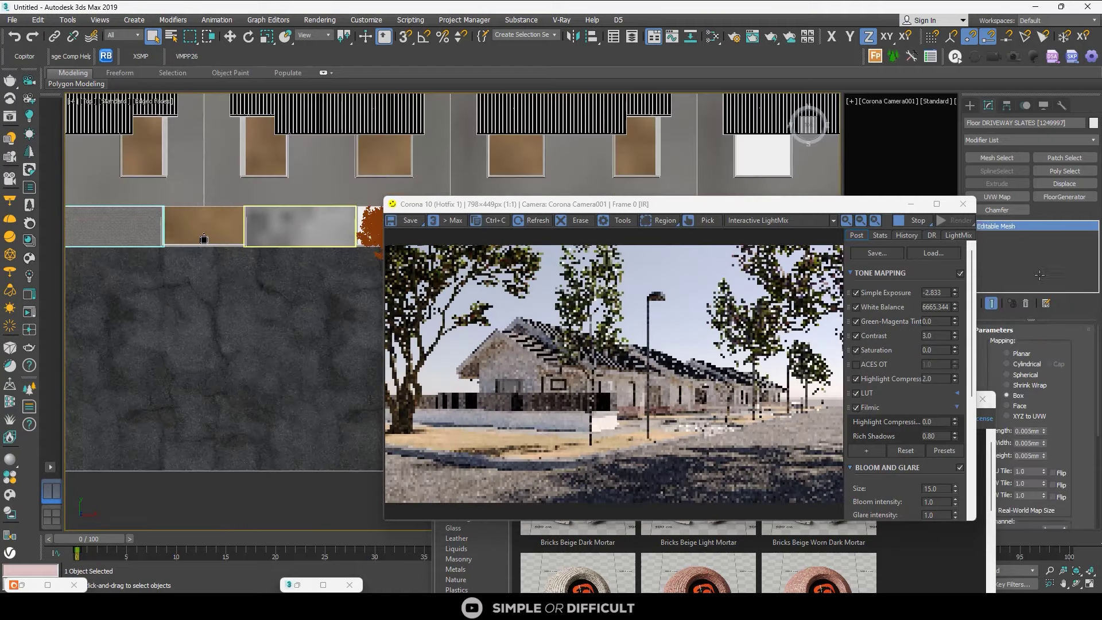
{"action": "right_click", "coordinate": [1045, 262]}
{"action": "left_click", "coordinate": [1037, 268]}
- Paste the UVW Map modifier onto the two remaining driveway slabs at the far end of the row
{"action": "scroll", "coordinate": [298, 228], "scroll_direction": "down", "scroll_amount": 2}
{"action": "middle_click_drag", "start_coordinate": [313, 228], "coordinate": [92, 227]}
{"action": "scroll", "coordinate": [92, 227], "scroll_direction": "up", "scroll_amount": 2}
{"action": "left_click", "coordinate": [92, 227]}
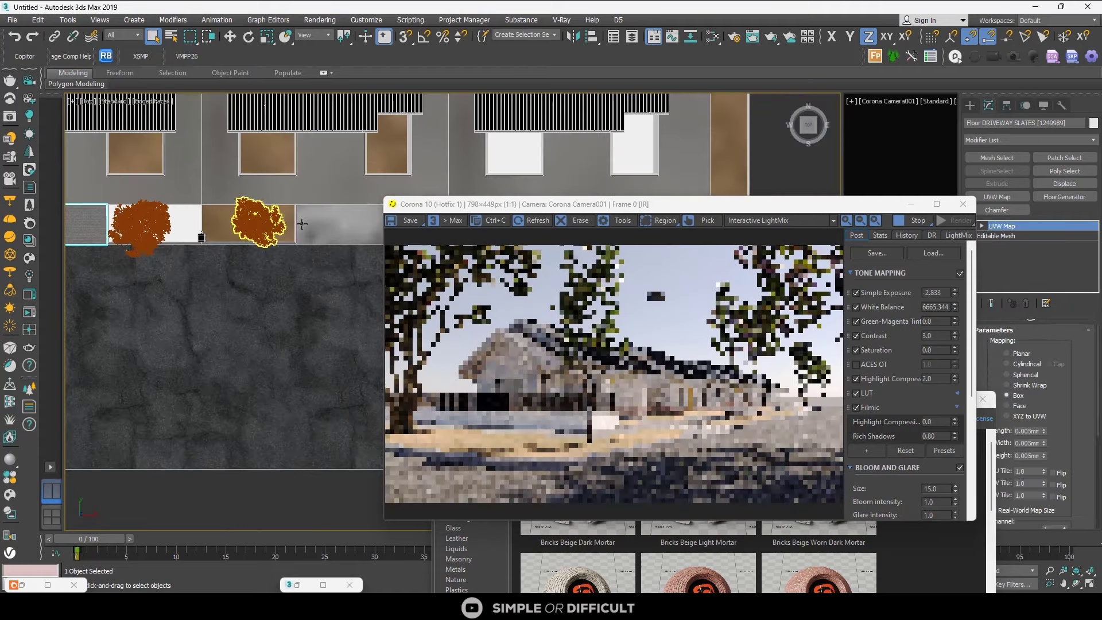
{"action": "right_click", "coordinate": [1080, 244]}
{"action": "left_click", "coordinate": [1028, 248]}
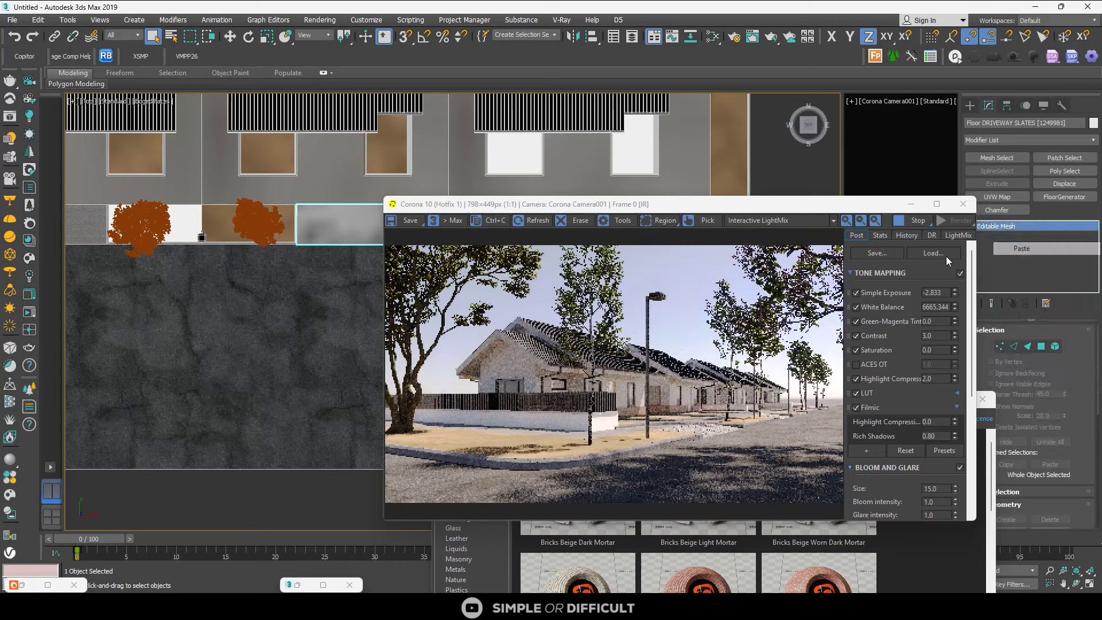
{"action": "scroll", "coordinate": [154, 237], "scroll_direction": "down", "scroll_amount": 1}
{"action": "left_click", "coordinate": [326, 230]}
{"action": "middle_click_drag", "start_coordinate": [326, 231], "coordinate": [196, 227]}
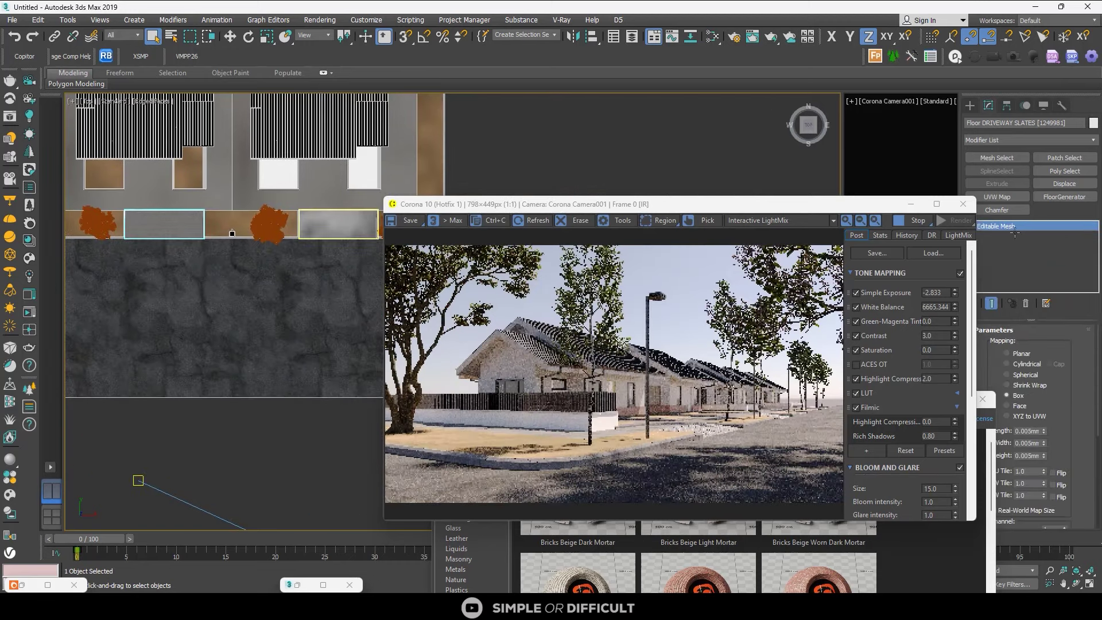
{"action": "right_click", "coordinate": [1040, 249]}
{"action": "left_click", "coordinate": [1054, 255]}
- Delete the brown Floor FRONT GRASS patch between the driveway slabs, beside the lamp post
{"action": "scroll", "coordinate": [257, 206], "scroll_direction": "down", "scroll_amount": 3}
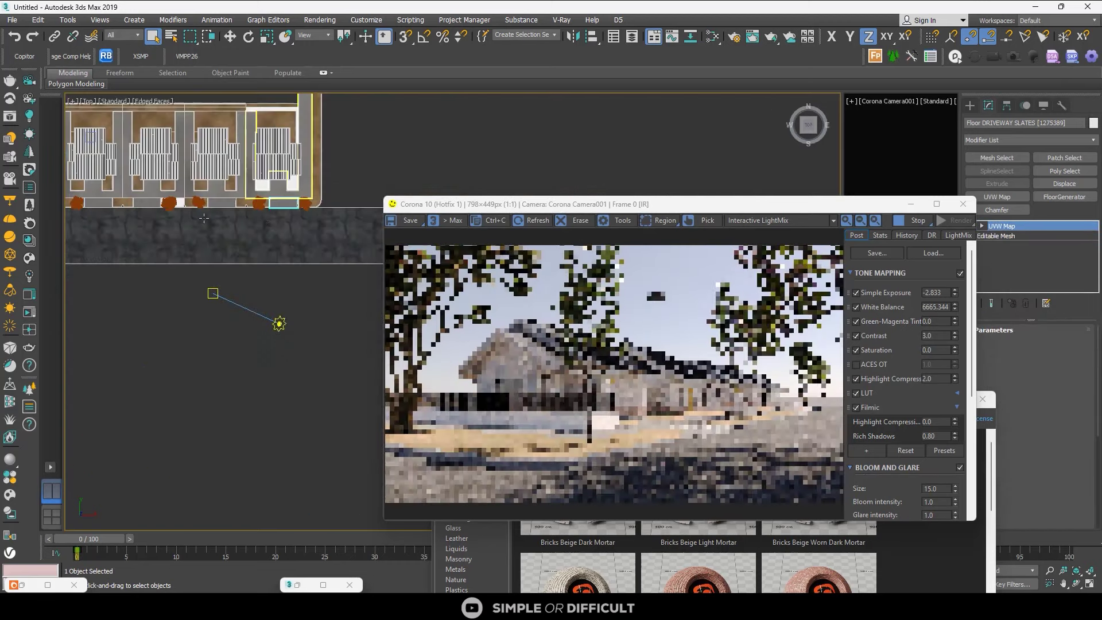
{"action": "scroll", "coordinate": [174, 195], "scroll_direction": "up", "scroll_amount": 2}
{"action": "scroll", "coordinate": [174, 195], "scroll_direction": "up", "scroll_amount": 3}
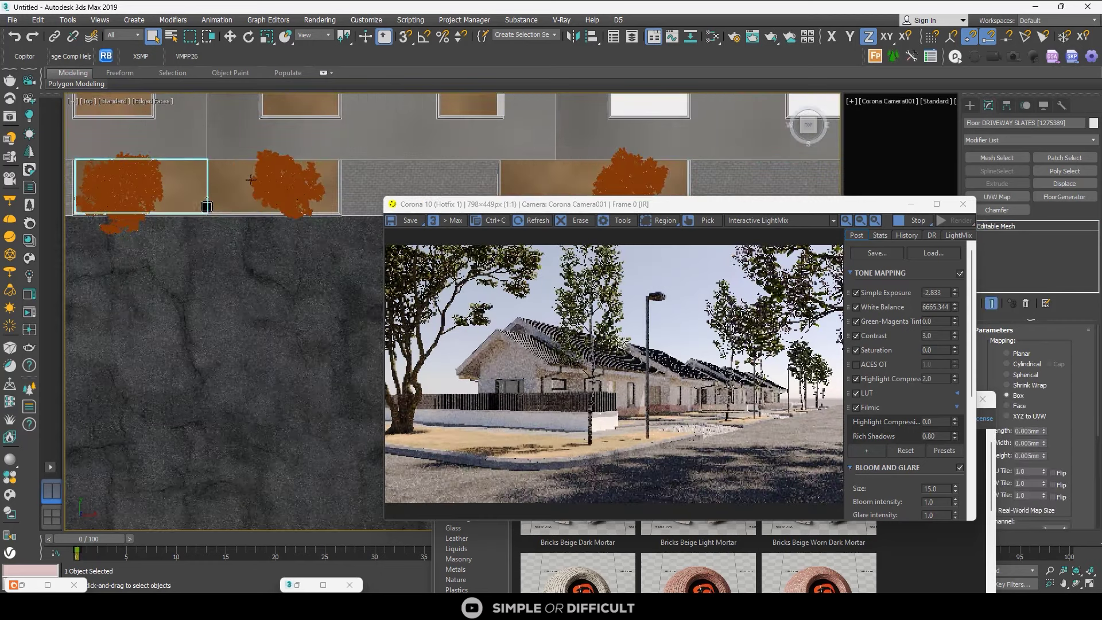
{"action": "left_click", "coordinate": [254, 204]}
{"action": "key", "text": "Delete"}
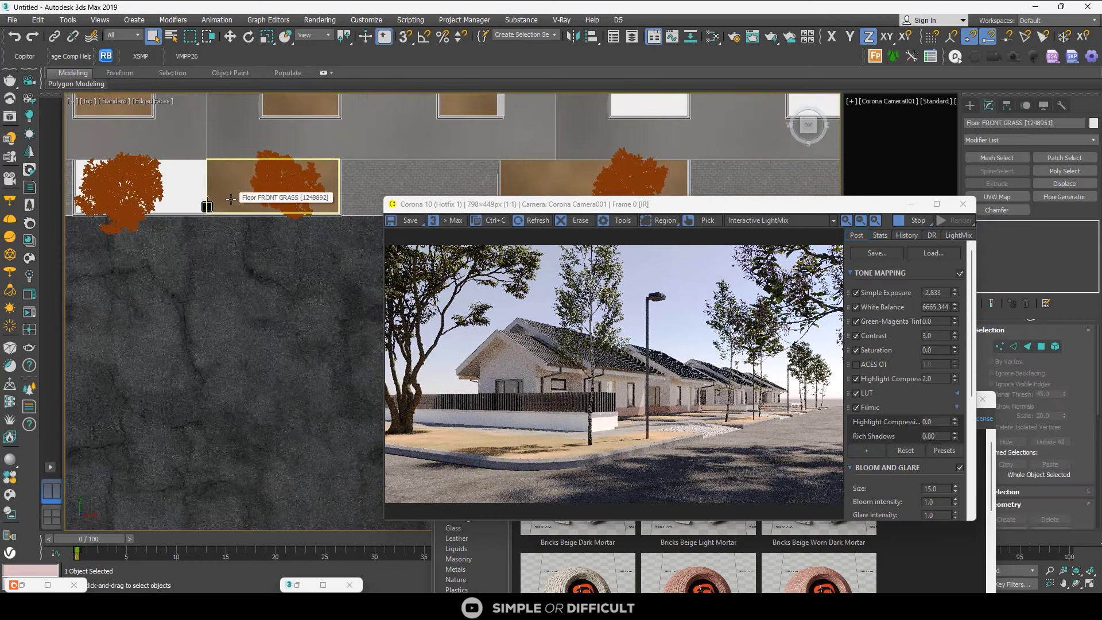
- Assign the Soil Garden material from the Nature category to the white front grass patch and minimize the material library
{"action": "left_click", "coordinate": [179, 181]}
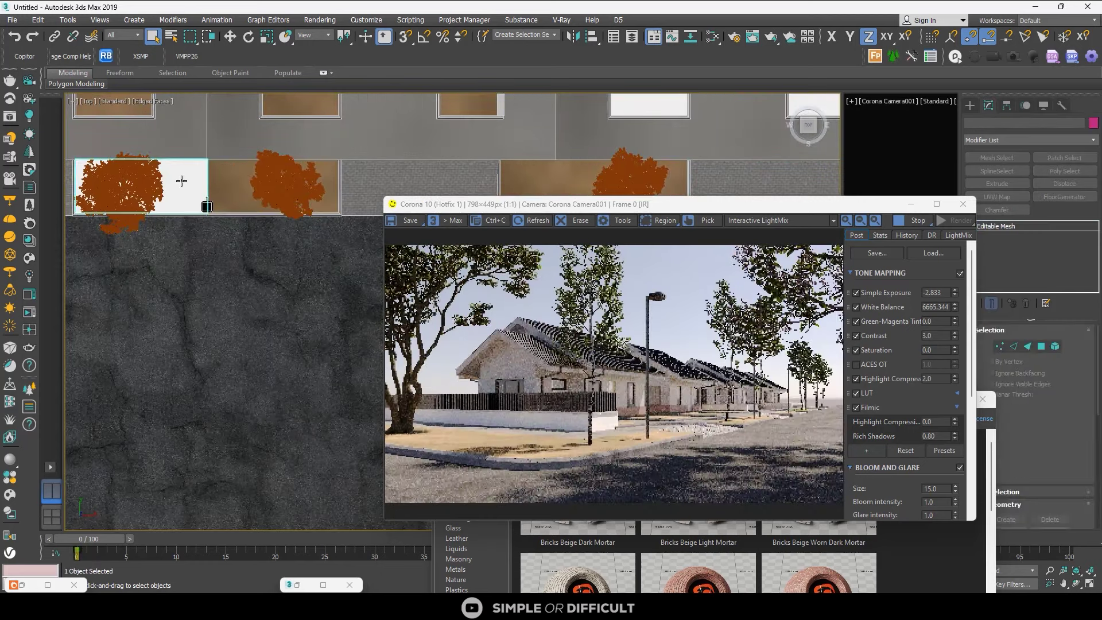
{"action": "scroll", "coordinate": [196, 191], "scroll_direction": "down", "scroll_amount": 2}
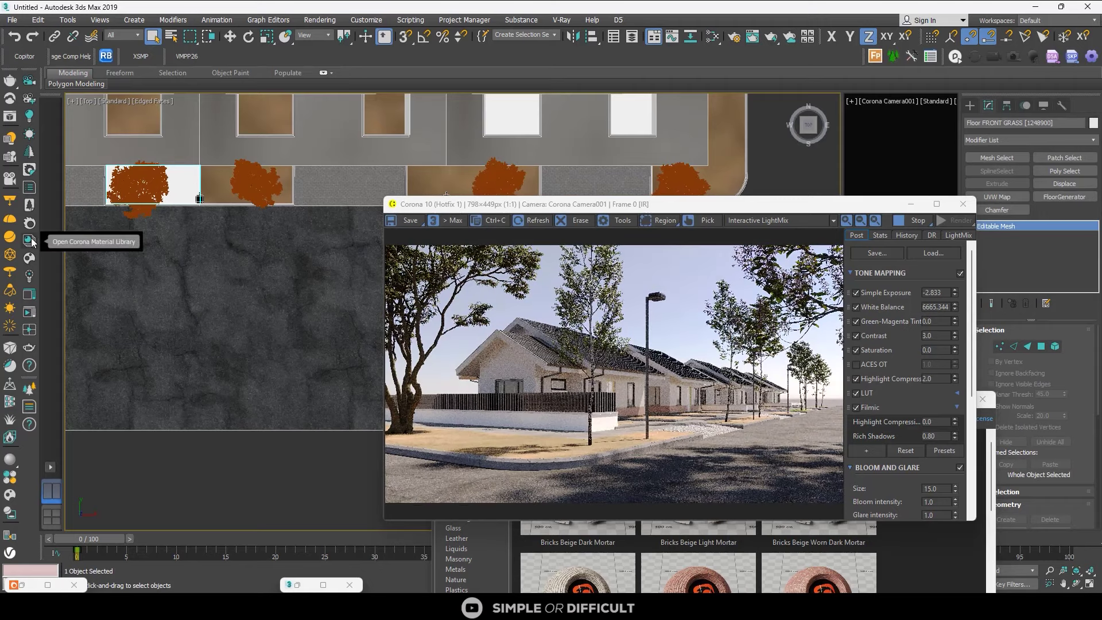
{"action": "left_click", "coordinate": [29, 239]}
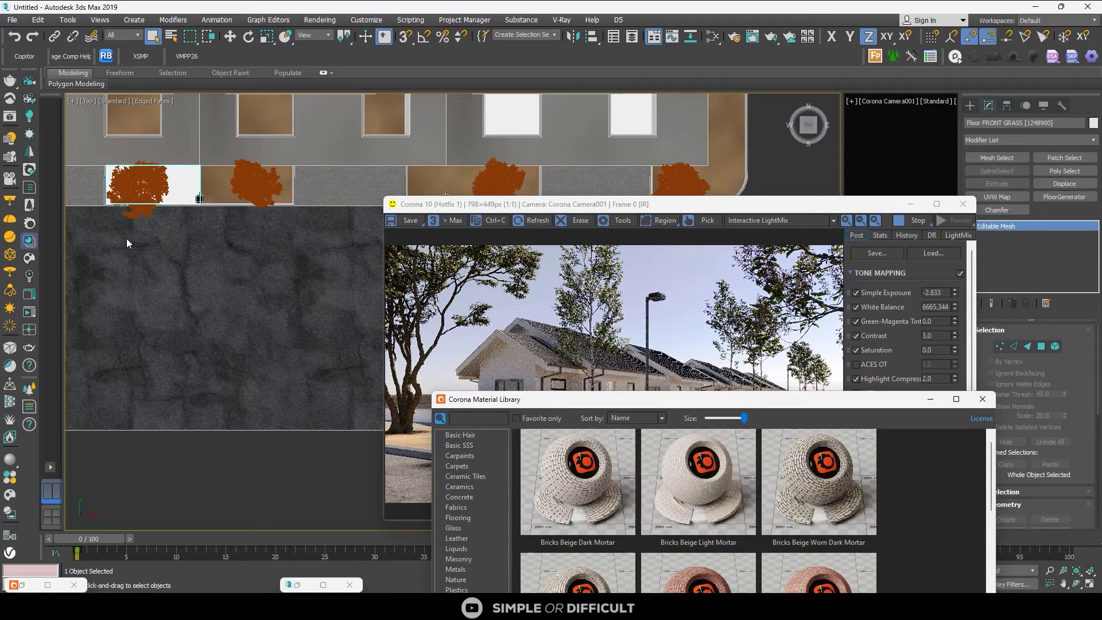
{"action": "left_click", "coordinate": [956, 400]}
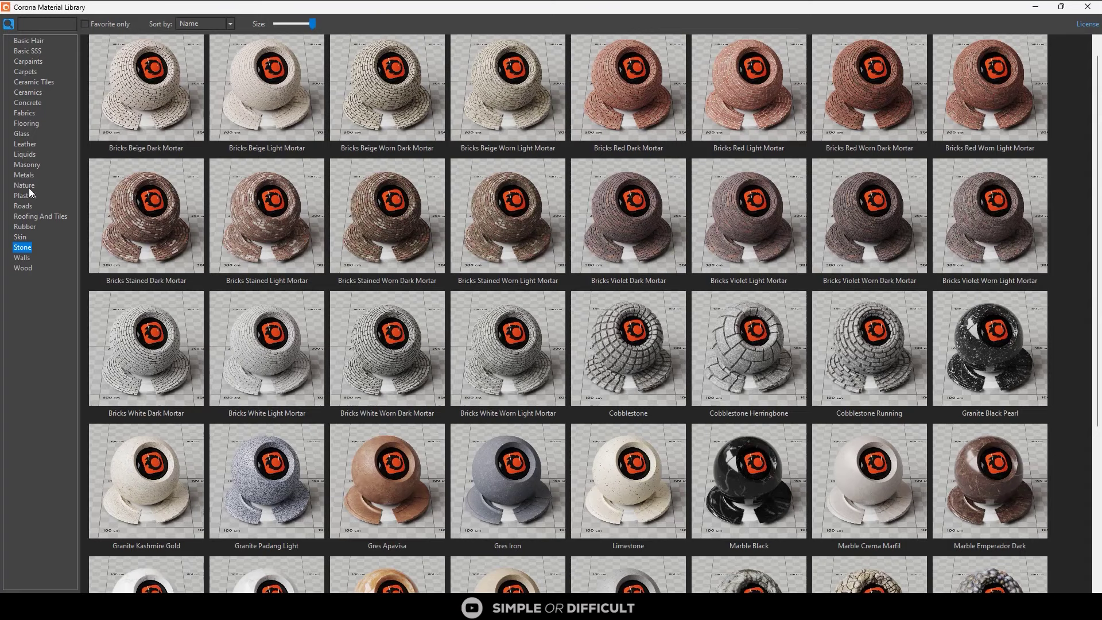
{"action": "left_click", "coordinate": [25, 185]}
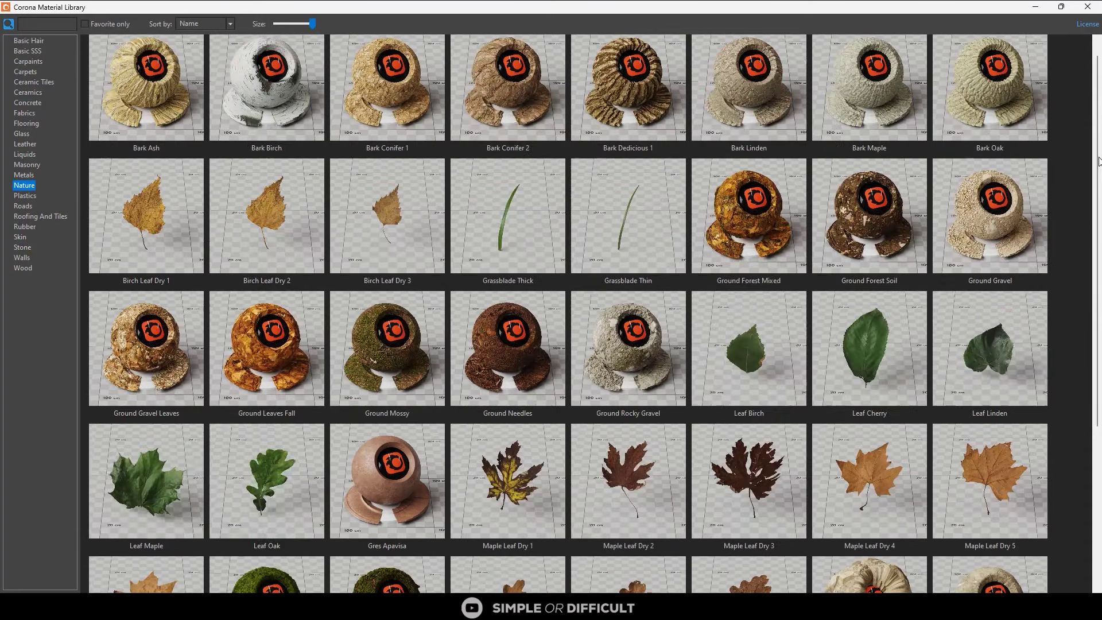
{"action": "left_click_drag", "start_coordinate": [1100, 161], "coordinate": [1099, 437]}
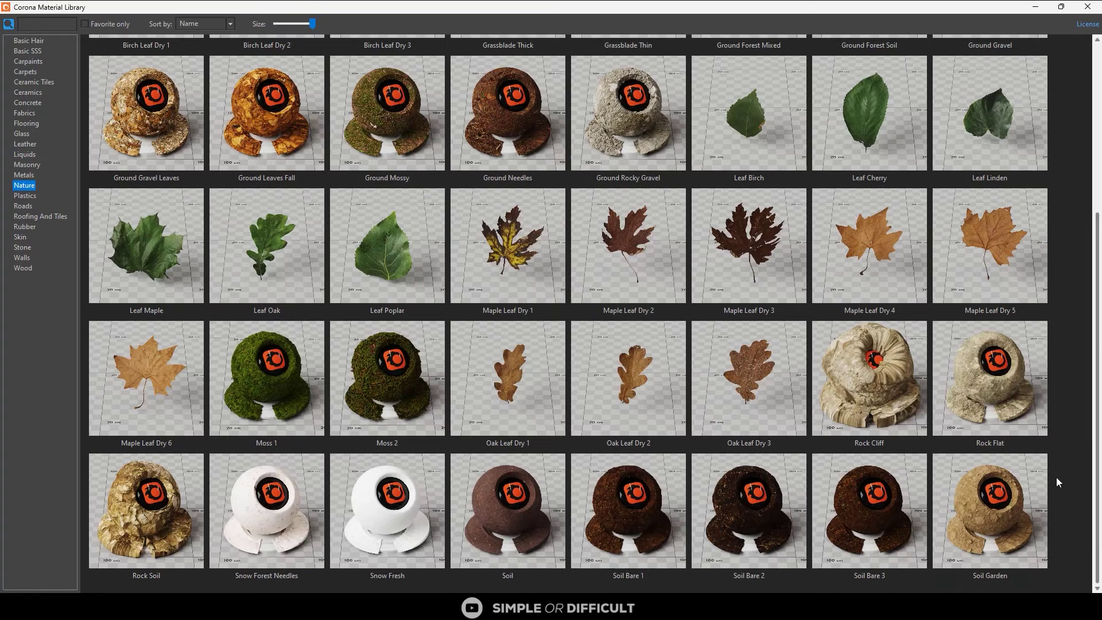
{"action": "right_click", "coordinate": [988, 511]}
{"action": "left_click", "coordinate": [1016, 543]}
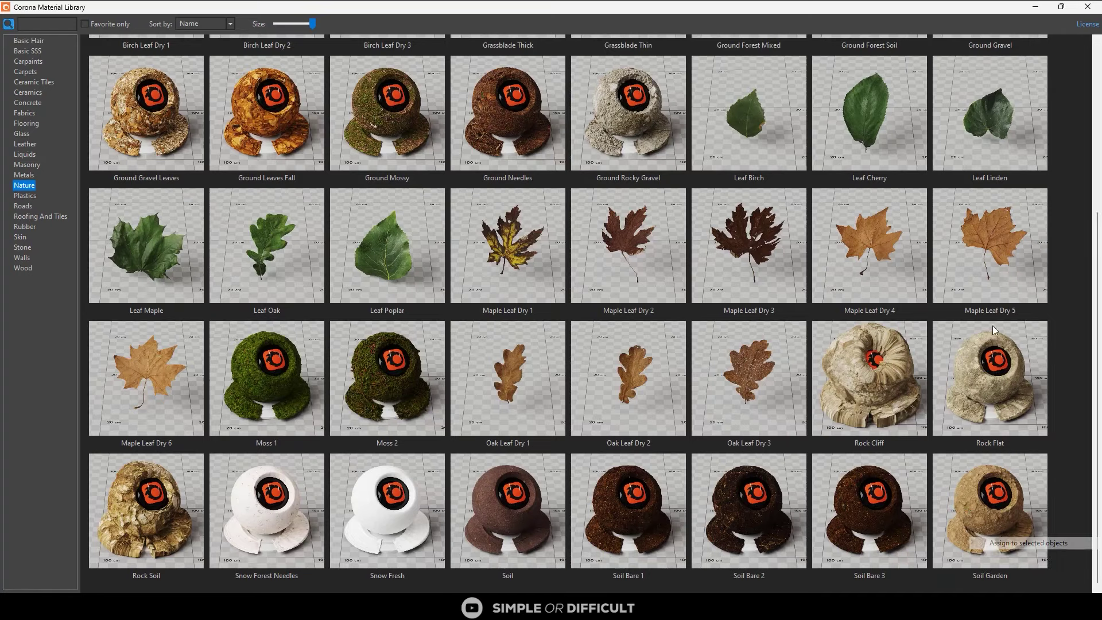
{"action": "left_click", "coordinate": [1035, 8]}
{"action": "scroll", "coordinate": [303, 286], "scroll_direction": "down", "scroll_amount": 10}
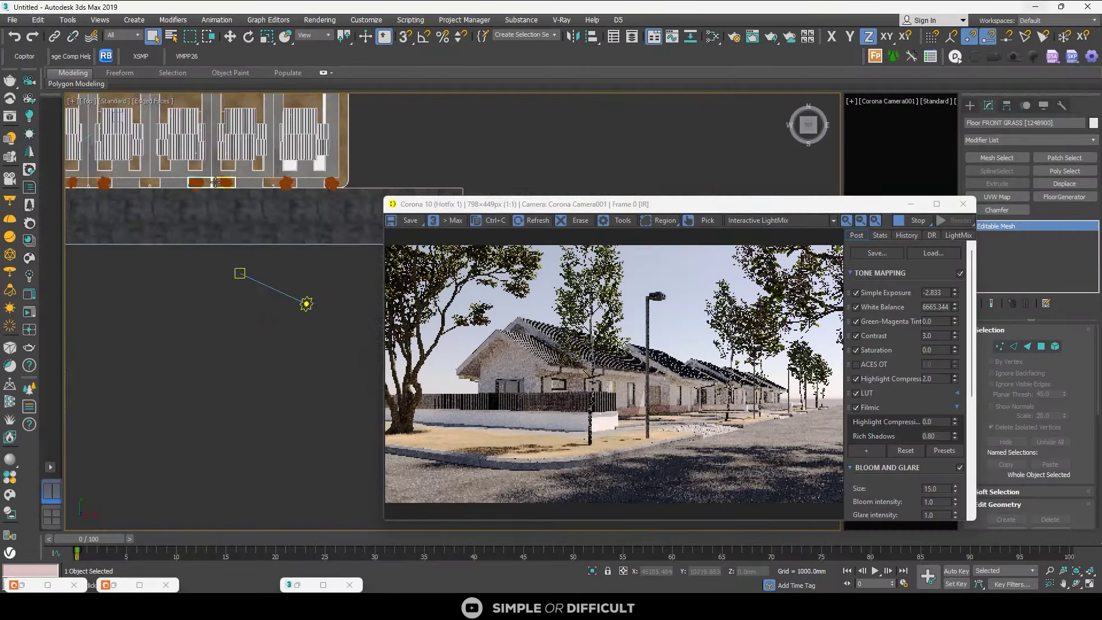
- Move the inner-edge vertices of the driveway floor beside the corner house outward to the boundary fence line
{"action": "scroll", "coordinate": [147, 174], "scroll_direction": "up", "scroll_amount": 10}
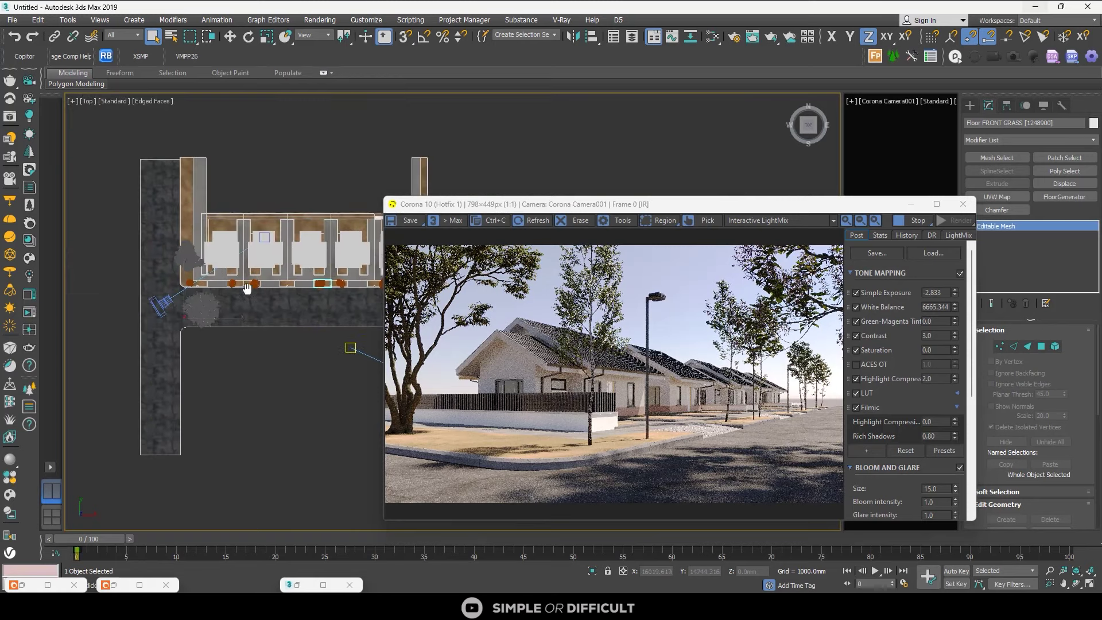
{"action": "left_click", "coordinate": [233, 296]}
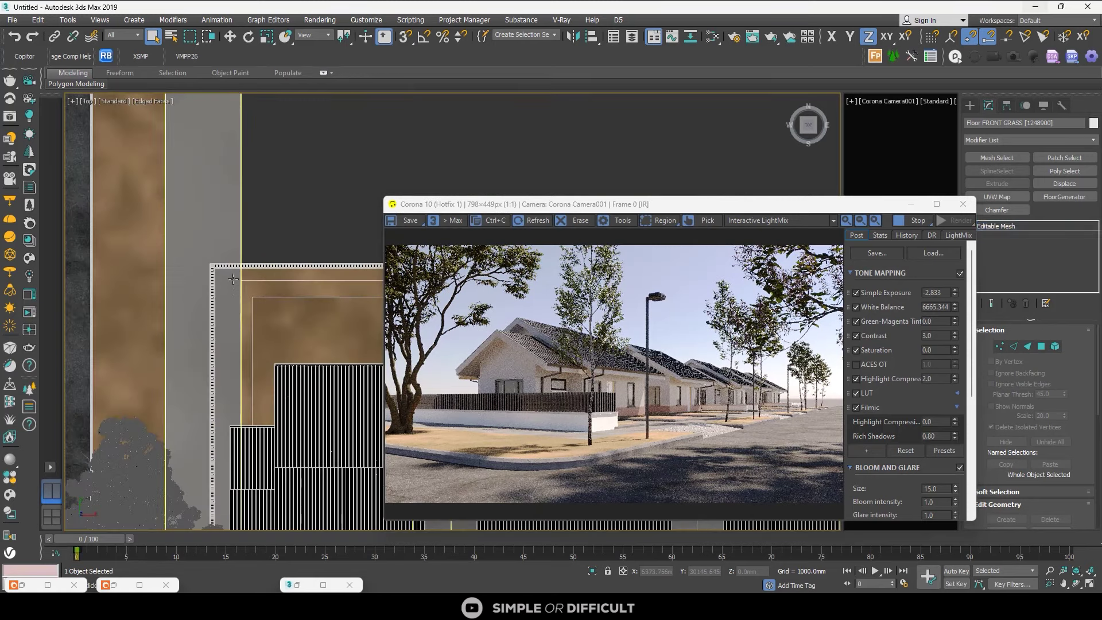
{"action": "left_click", "coordinate": [233, 279]}
{"action": "scroll", "coordinate": [229, 178], "scroll_direction": "down", "scroll_amount": 3}
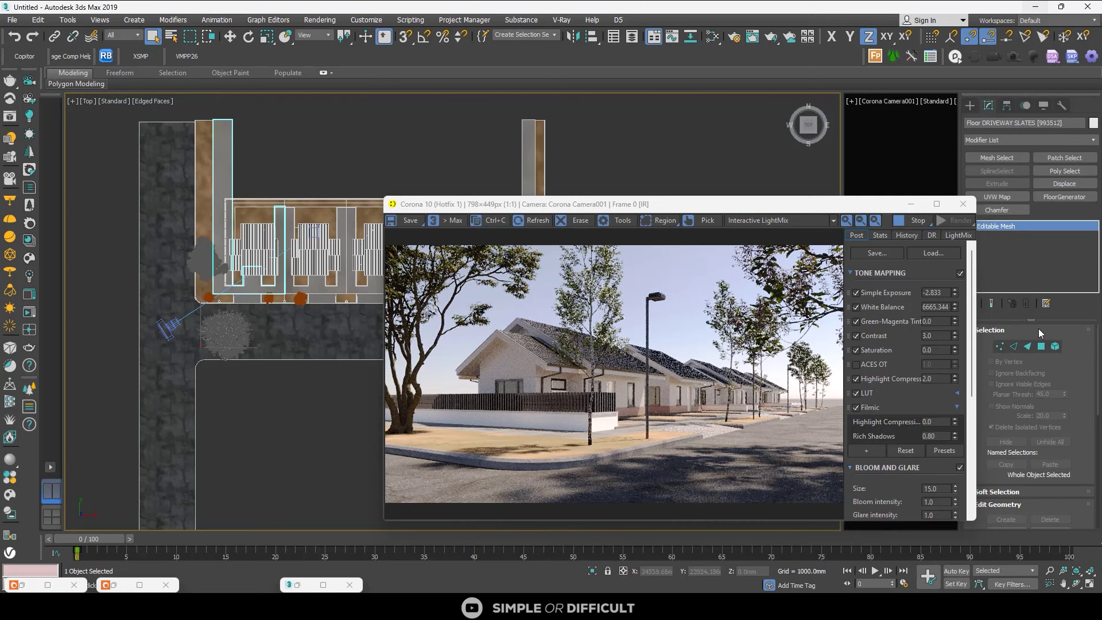
{"action": "key", "text": "1"}
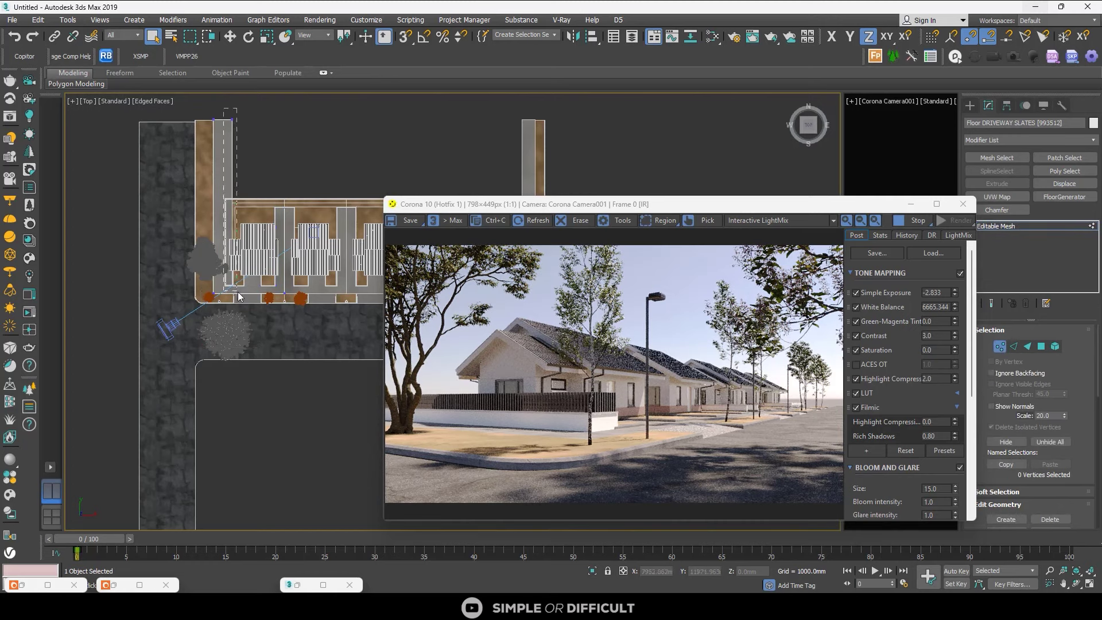
{"action": "scroll", "coordinate": [230, 224], "scroll_direction": "up", "scroll_amount": 5}
{"action": "key", "text": "w"}
{"action": "left_click_drag", "start_coordinate": [269, 167], "coordinate": [250, 168]}
{"action": "left_click", "coordinate": [971, 105]}
{"action": "left_click", "coordinate": [243, 189]}
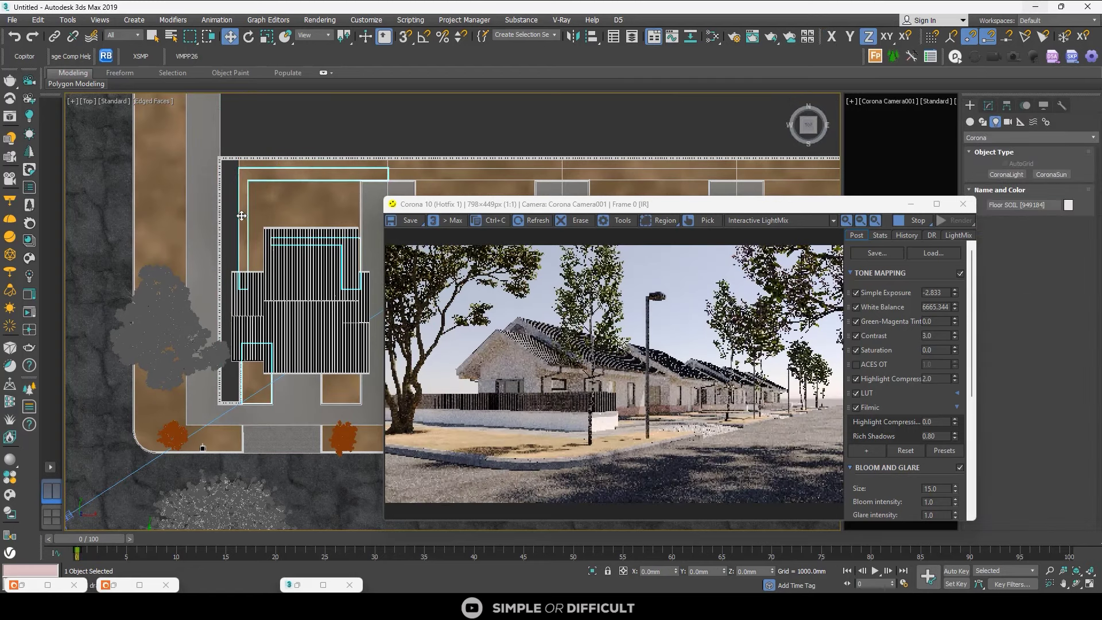
{"action": "left_click", "coordinate": [989, 106]}
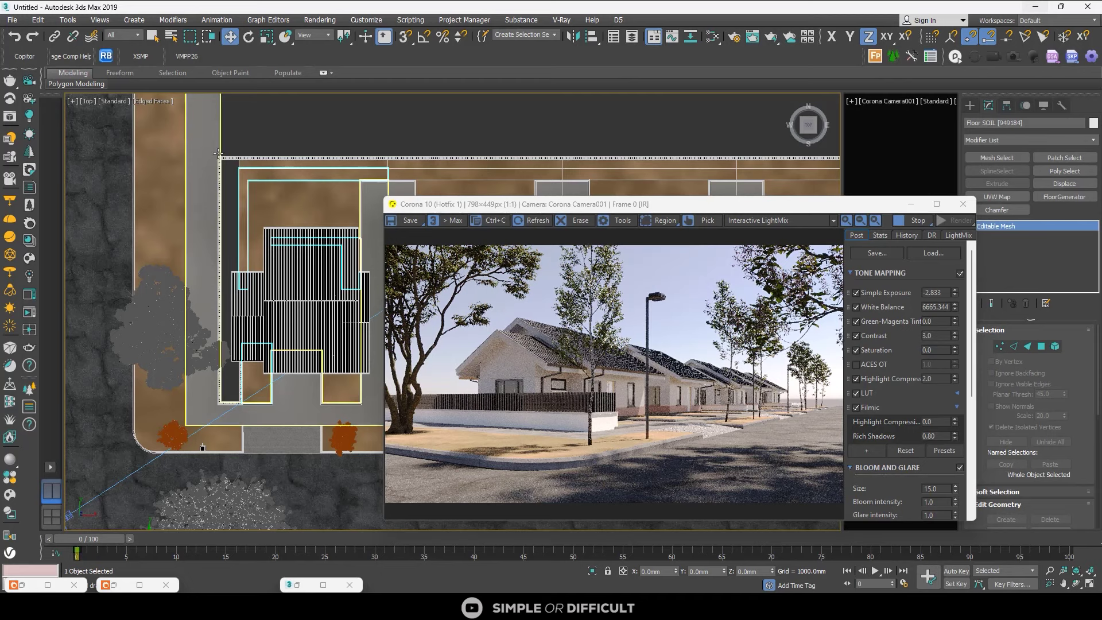
{"action": "left_click", "coordinate": [247, 296]}
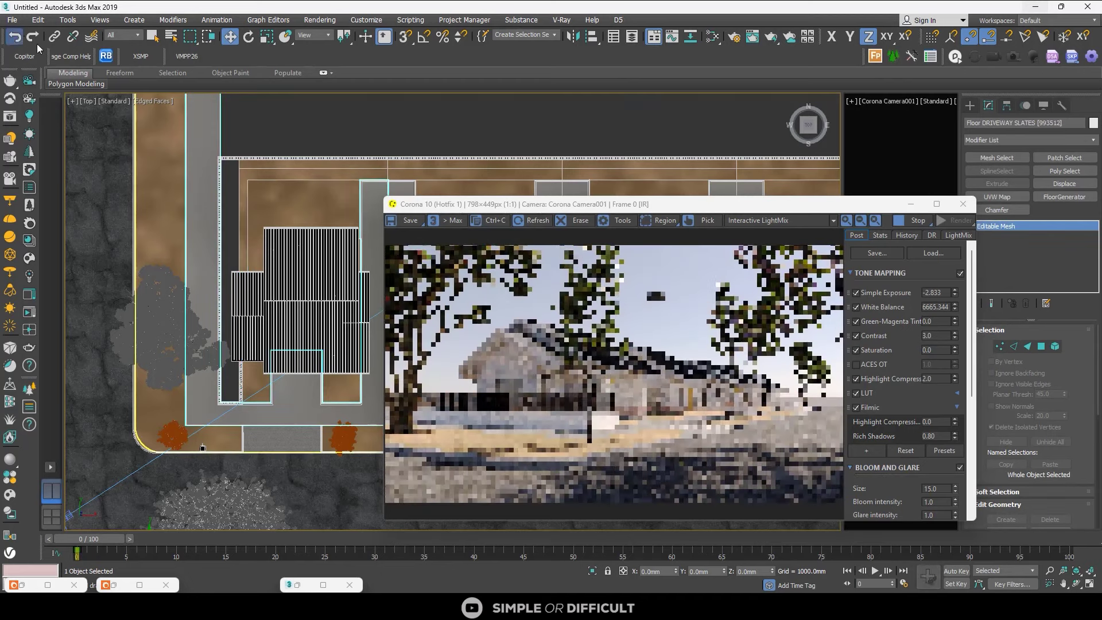
{"action": "key", "text": "1"}
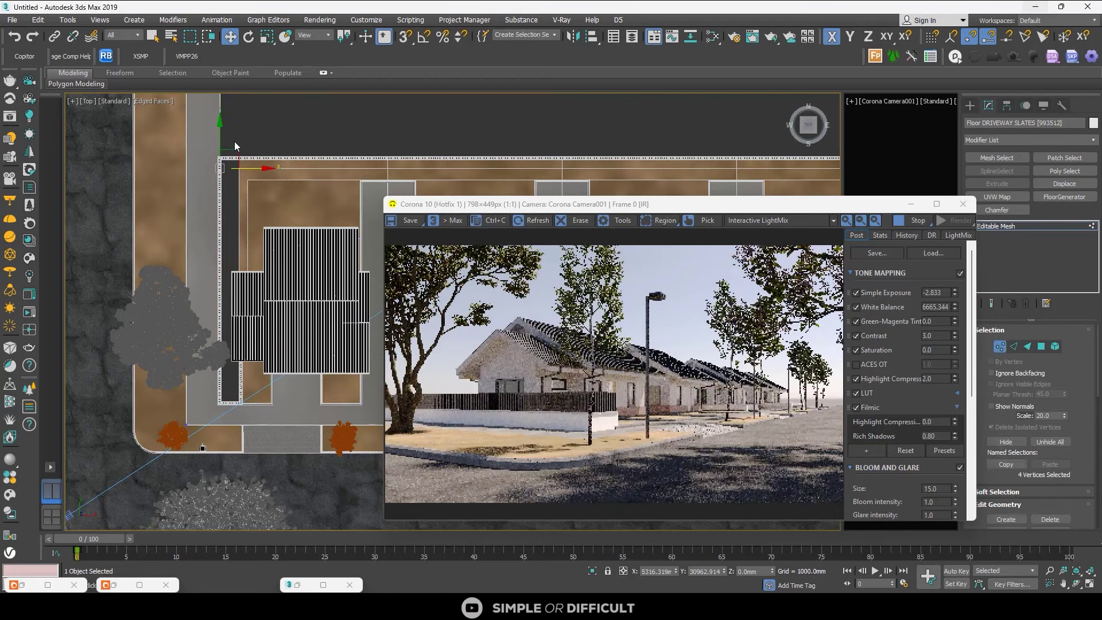
{"action": "left_click_drag", "start_coordinate": [230, 140], "coordinate": [242, 304]}
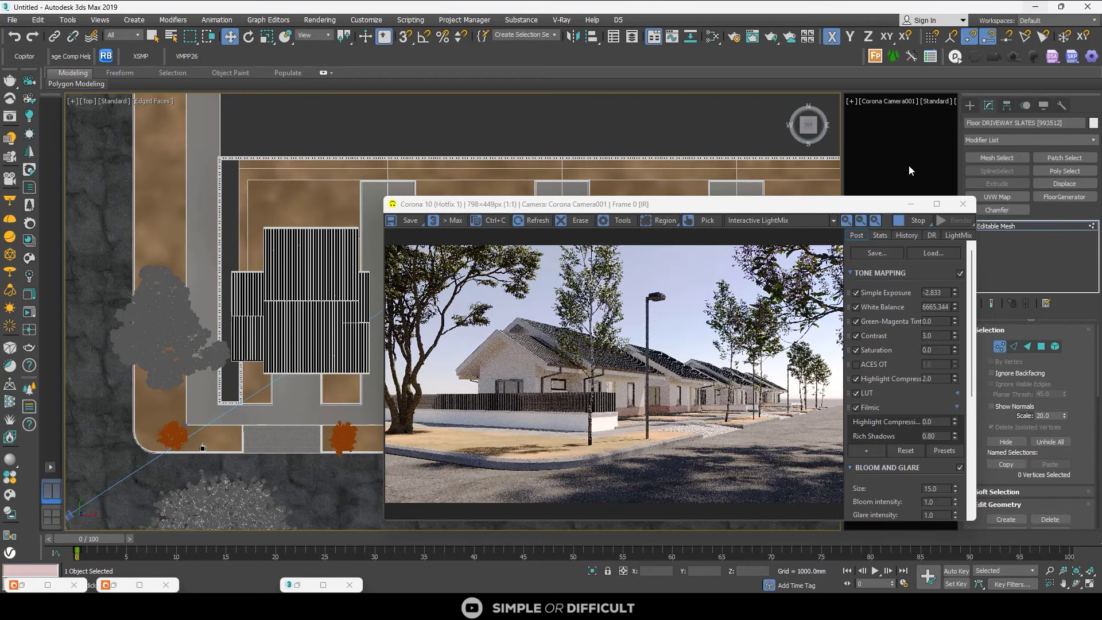
{"action": "left_click", "coordinate": [974, 105]}
- Move the outer-edge vertices of the Floor SOIL mesh beside the corner house out to the side boundary fence
{"action": "left_click", "coordinate": [247, 178]}
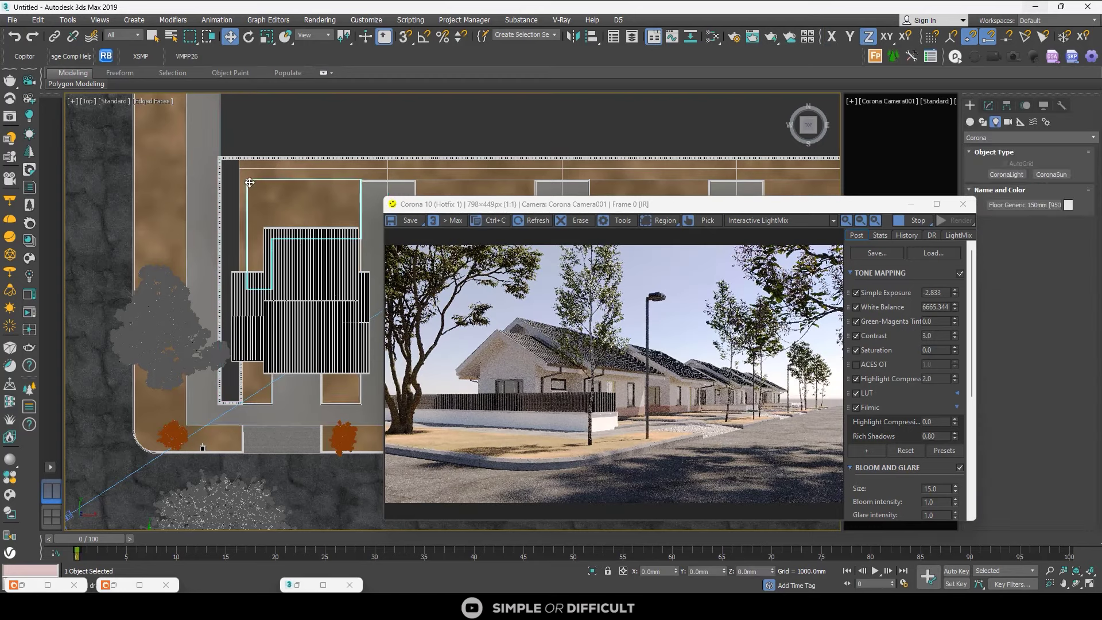
{"action": "scroll", "coordinate": [249, 182], "scroll_direction": "up", "scroll_amount": 5}
{"action": "left_click", "coordinate": [989, 106]}
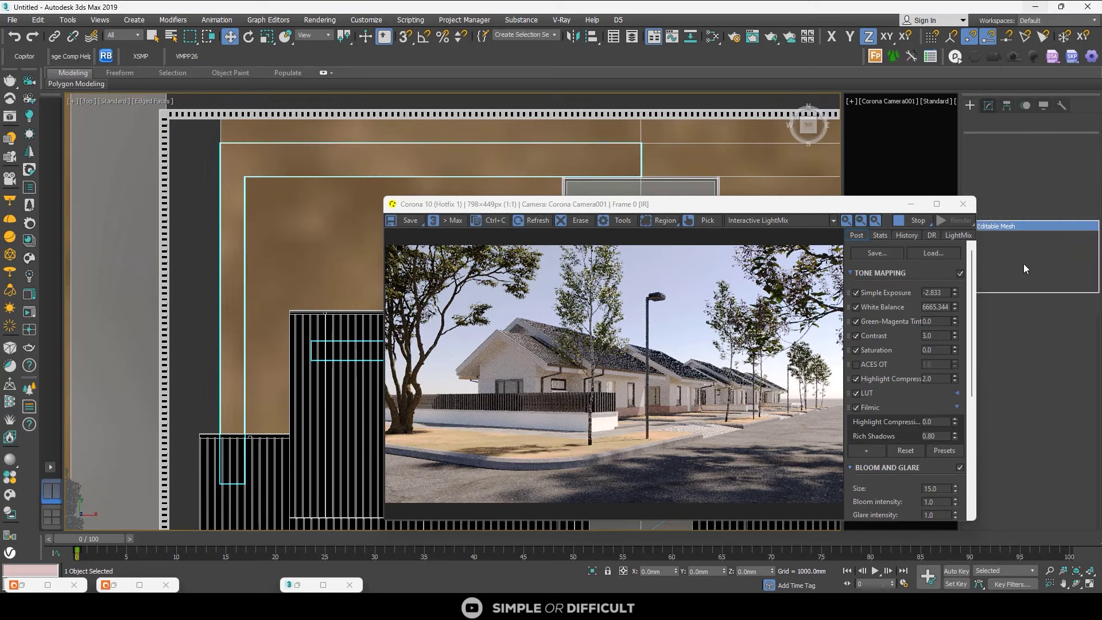
{"action": "left_click", "coordinate": [1000, 346]}
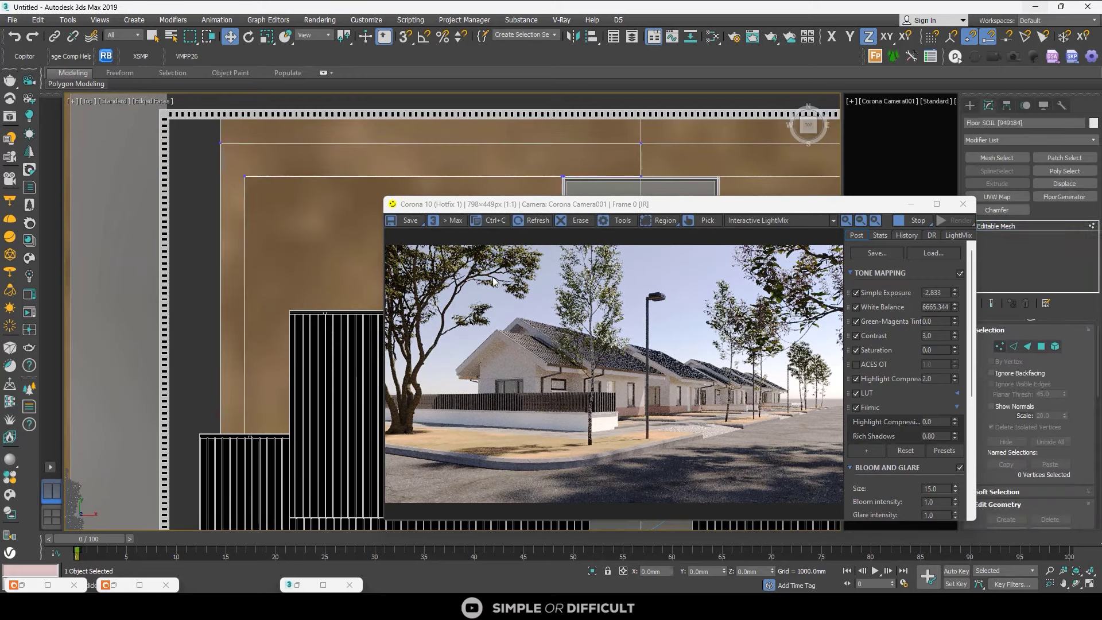
{"action": "scroll", "coordinate": [206, 182], "scroll_direction": "down", "scroll_amount": 2}
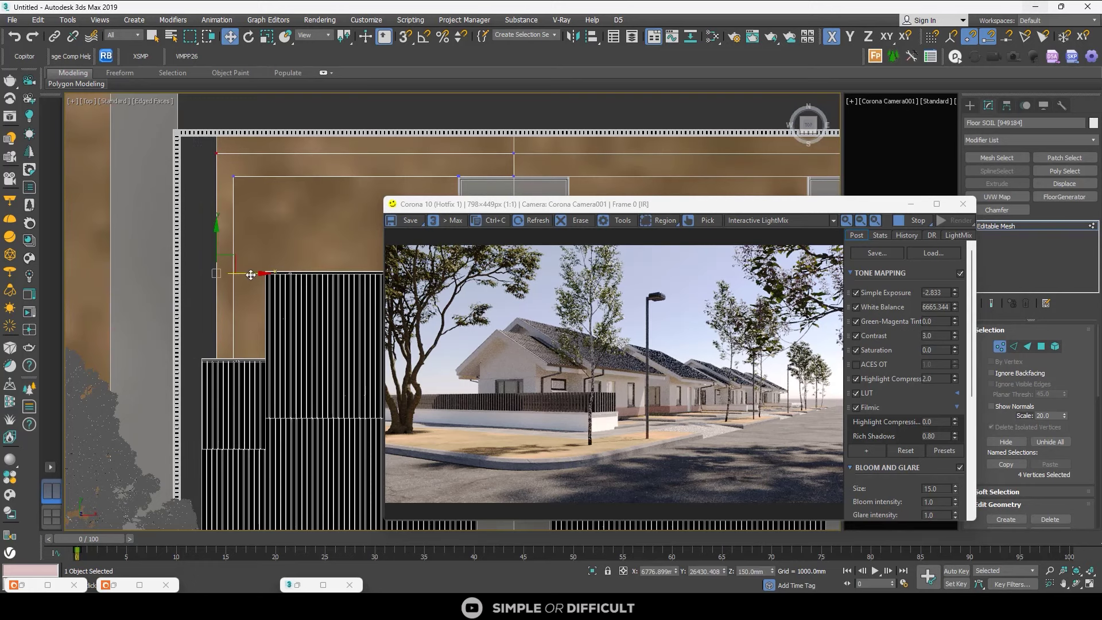
{"action": "left_click_drag", "start_coordinate": [251, 275], "coordinate": [212, 270]}
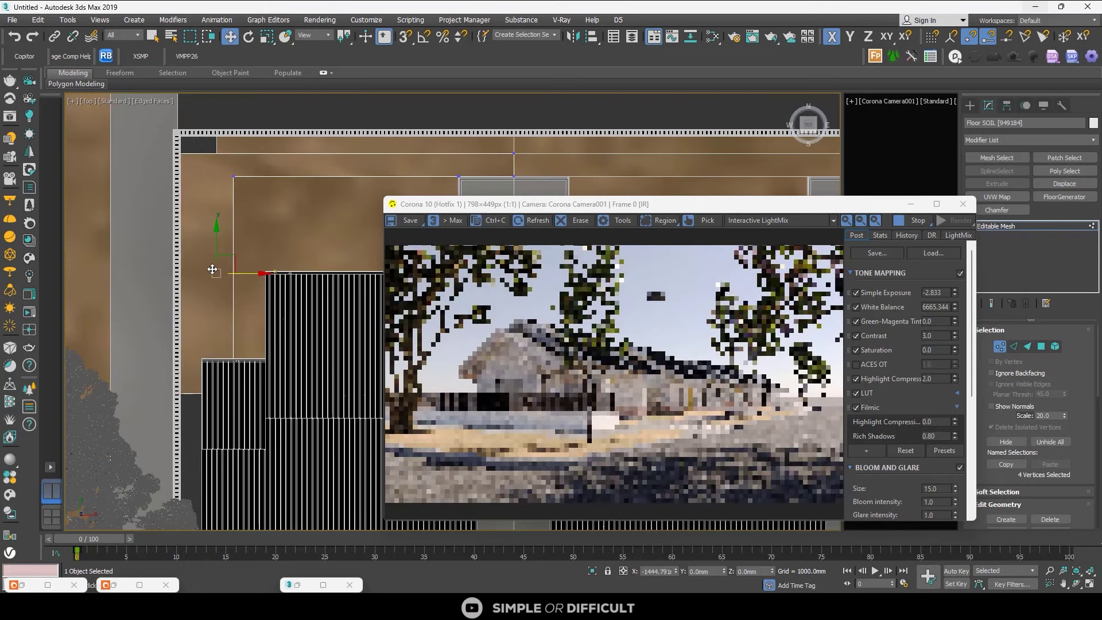
- Move the end vertices of the side soil strip along the corner house toward the front of the plot
{"action": "scroll", "coordinate": [195, 253], "scroll_direction": "down", "scroll_amount": 3}
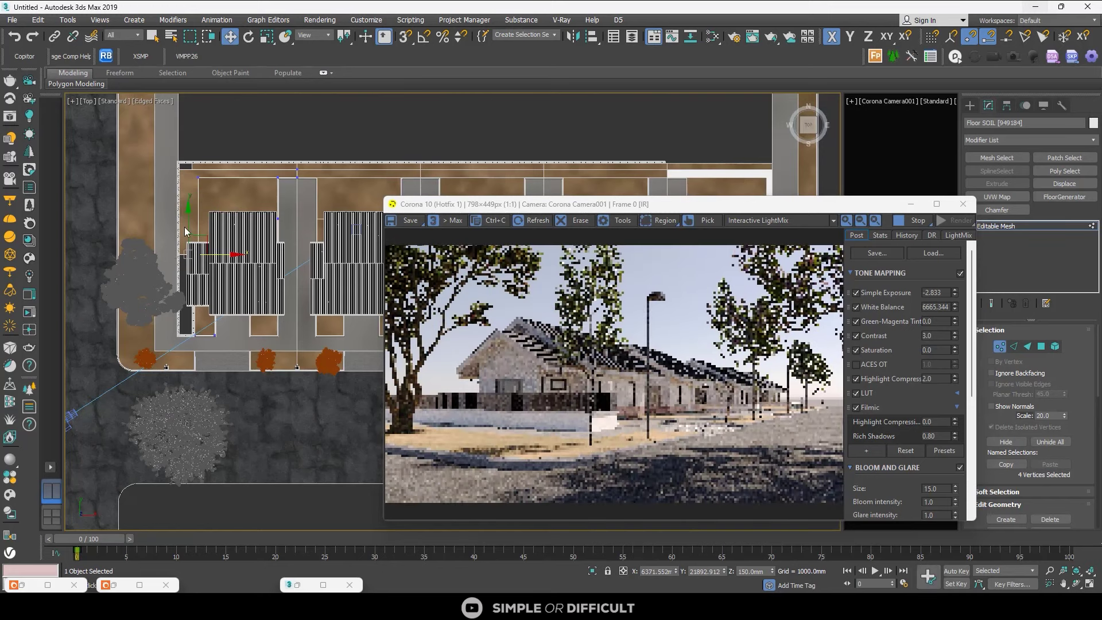
{"action": "left_click_drag", "start_coordinate": [186, 231], "coordinate": [190, 258]}
{"action": "left_click_drag", "start_coordinate": [193, 288], "coordinate": [203, 269]}
{"action": "middle_click_drag", "start_coordinate": [200, 275], "coordinate": [198, 301], "text": "alt"}
{"action": "scroll", "coordinate": [197, 301], "scroll_direction": "up", "scroll_amount": 5}
{"action": "left_click_drag", "start_coordinate": [164, 273], "coordinate": [157, 245]}
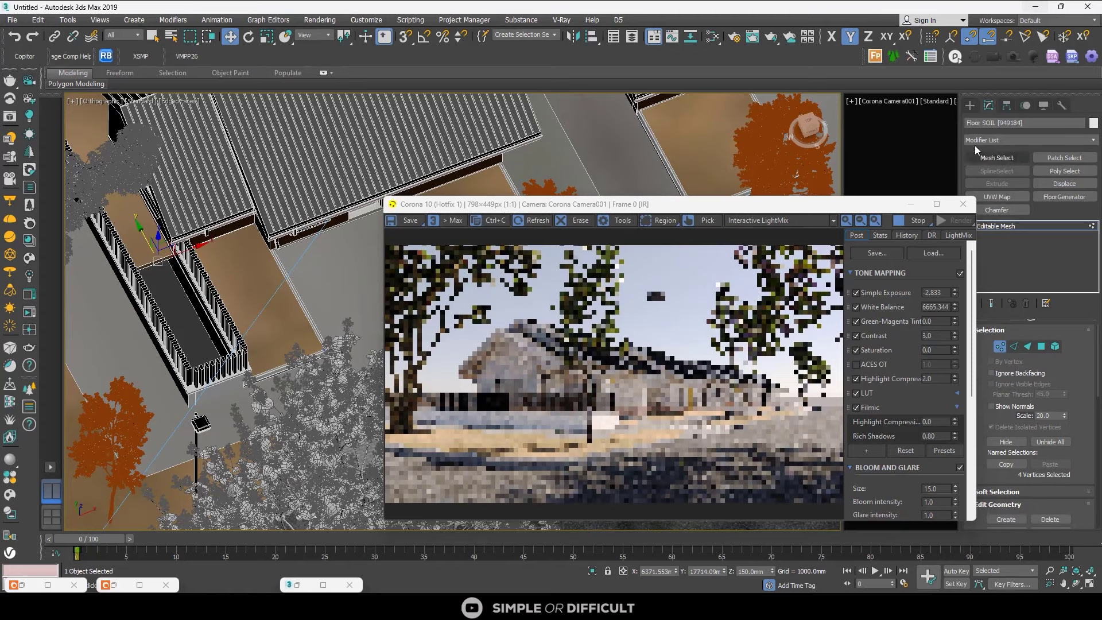
- Try to move the vertices of the front soil patch toward the side boundary fence, then undo the move
{"action": "left_click", "coordinate": [969, 105]}
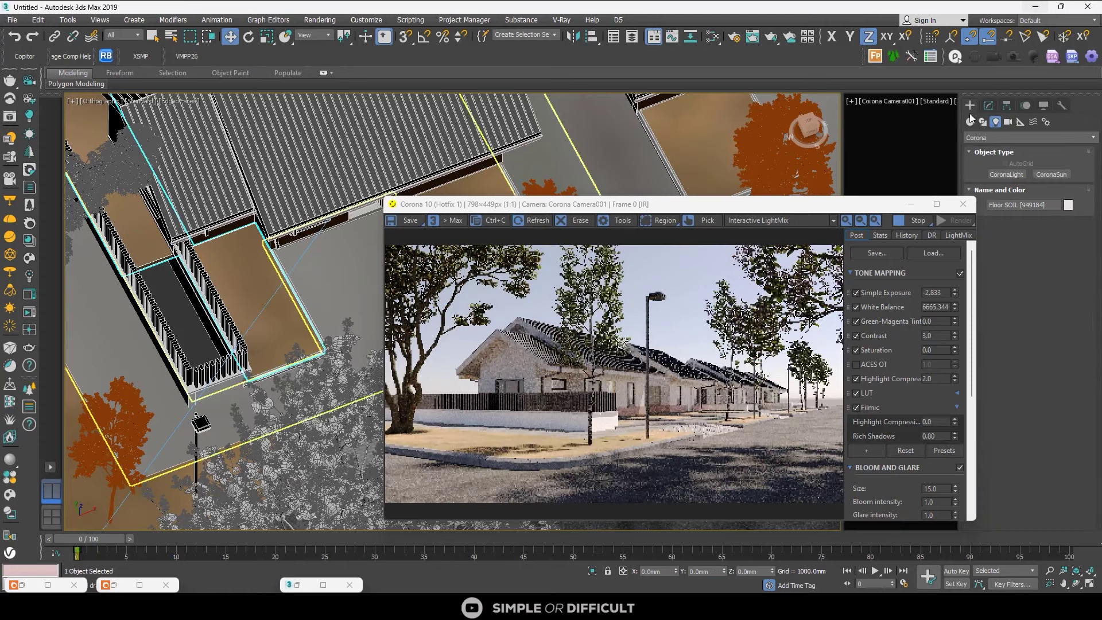
{"action": "left_click", "coordinate": [987, 105]}
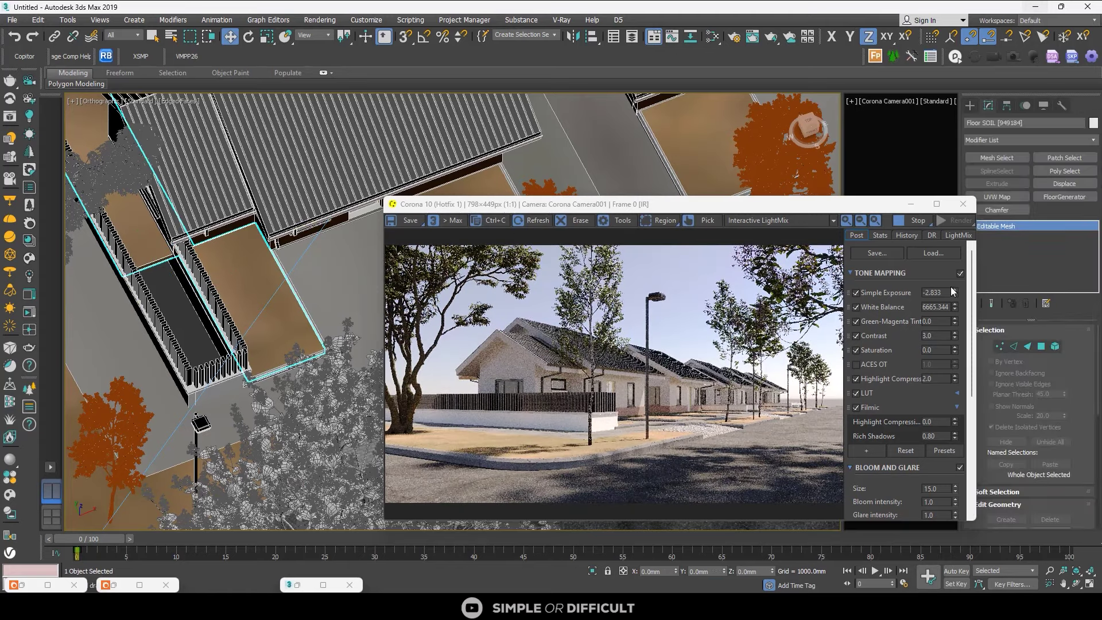
{"action": "left_click", "coordinate": [1001, 347]}
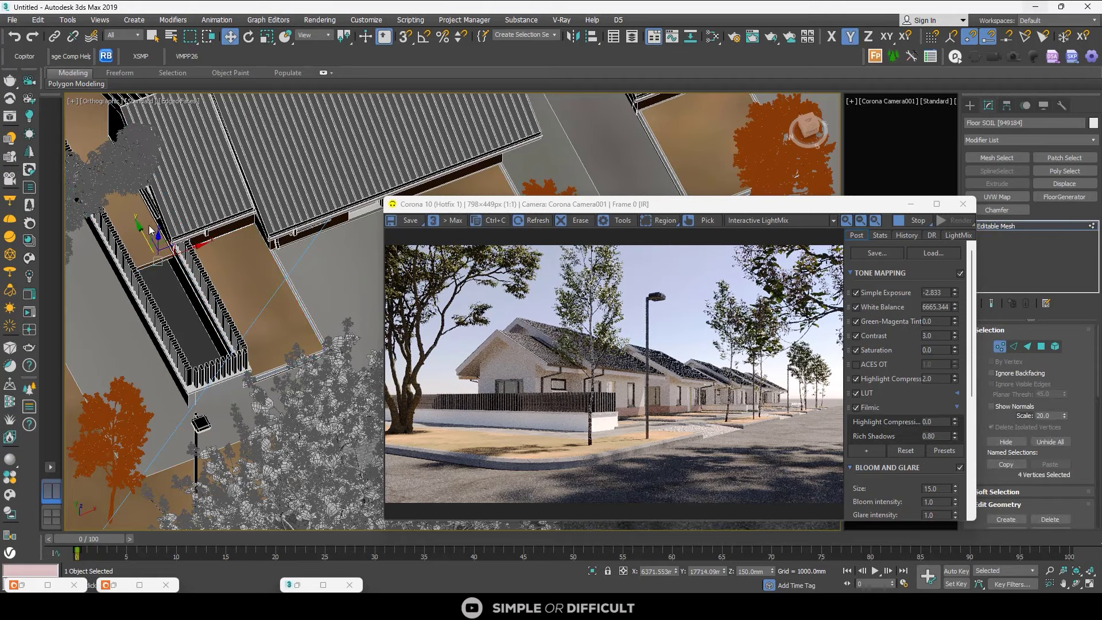
{"action": "left_click_drag", "start_coordinate": [146, 230], "coordinate": [264, 376]}
{"action": "left_click_drag", "start_coordinate": [245, 283], "coordinate": [195, 298]}
{"action": "key", "text": "ctrl+z"}
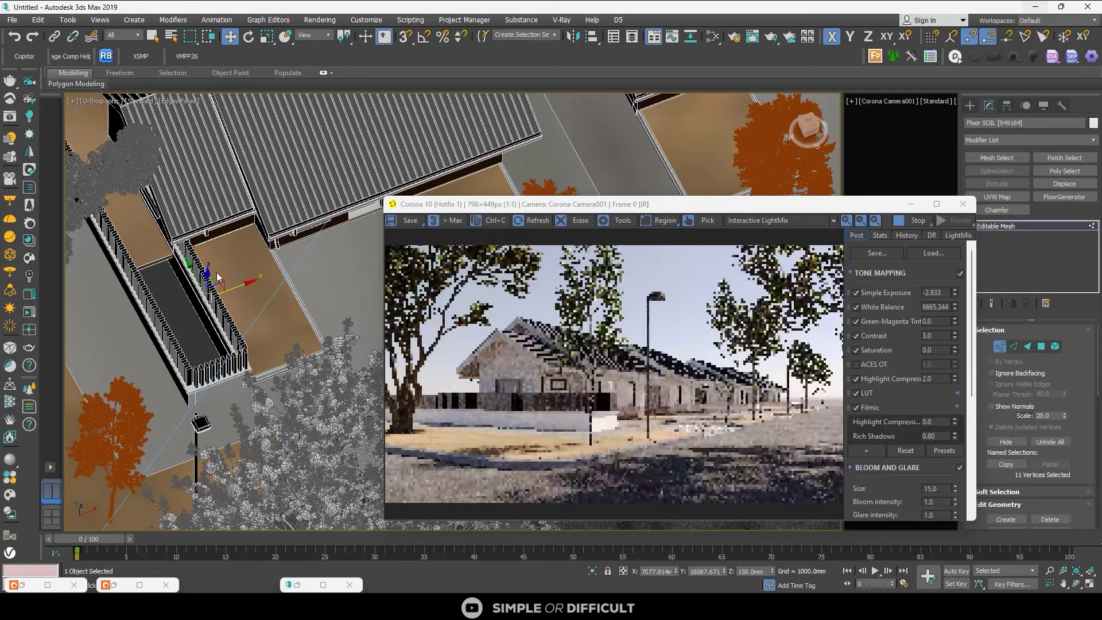
{"action": "scroll", "coordinate": [214, 261], "scroll_direction": "up", "scroll_amount": 2}
{"action": "left_click", "coordinate": [1042, 347]}
{"action": "middle_click_drag", "start_coordinate": [178, 362], "coordinate": [234, 337], "text": "alt"}
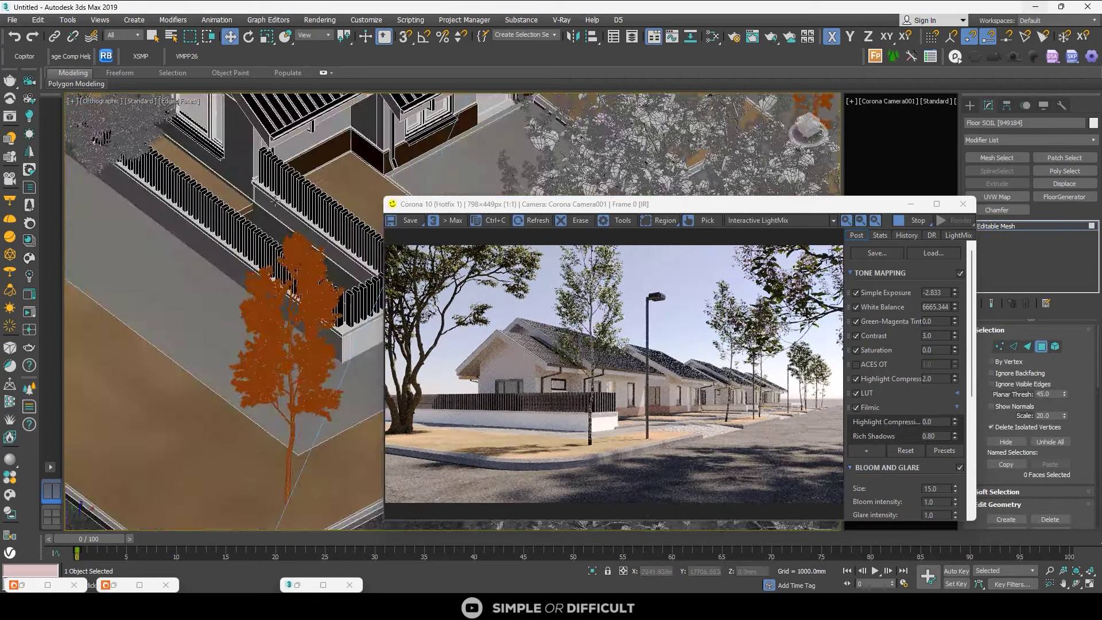
{"action": "left_click", "coordinate": [325, 175]}
{"action": "middle_click_drag", "start_coordinate": [339, 181], "coordinate": [276, 151], "text": "alt"}
{"action": "left_click", "coordinate": [264, 137]}
{"action": "left_click_drag", "start_coordinate": [270, 109], "coordinate": [267, 97]}
{"action": "middle_click_drag", "start_coordinate": [276, 124], "coordinate": [270, 173], "text": "alt"}
{"action": "scroll", "coordinate": [270, 172], "scroll_direction": "down", "scroll_amount": 3}
- Select the fence-side edge vertices of the front soil patch and try a first shift toward the side boundary fence
{"action": "left_click", "coordinate": [1000, 347]}
{"action": "left_click_drag", "start_coordinate": [263, 130], "coordinate": [322, 351]}
{"action": "left_click_drag", "start_coordinate": [310, 198], "coordinate": [277, 201]}
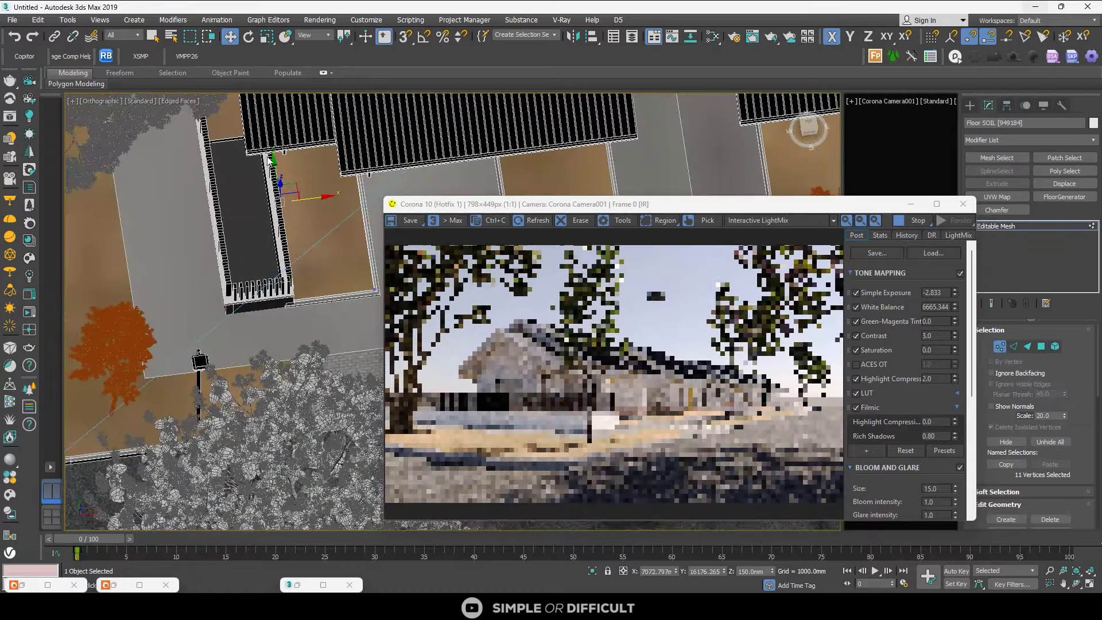
{"action": "middle_click_drag", "start_coordinate": [277, 201], "coordinate": [205, 132], "text": "alt"}
{"action": "middle_click_drag", "start_coordinate": [262, 228], "coordinate": [193, 208]}
{"action": "left_click_drag", "start_coordinate": [263, 234], "coordinate": [308, 307], "text": "ctrl"}
{"action": "left_click_drag", "start_coordinate": [232, 180], "coordinate": [211, 190]}
{"action": "scroll", "coordinate": [143, 110], "scroll_direction": "up", "scroll_amount": 3}
{"action": "middle_click_drag", "start_coordinate": [143, 110], "coordinate": [227, 199]}
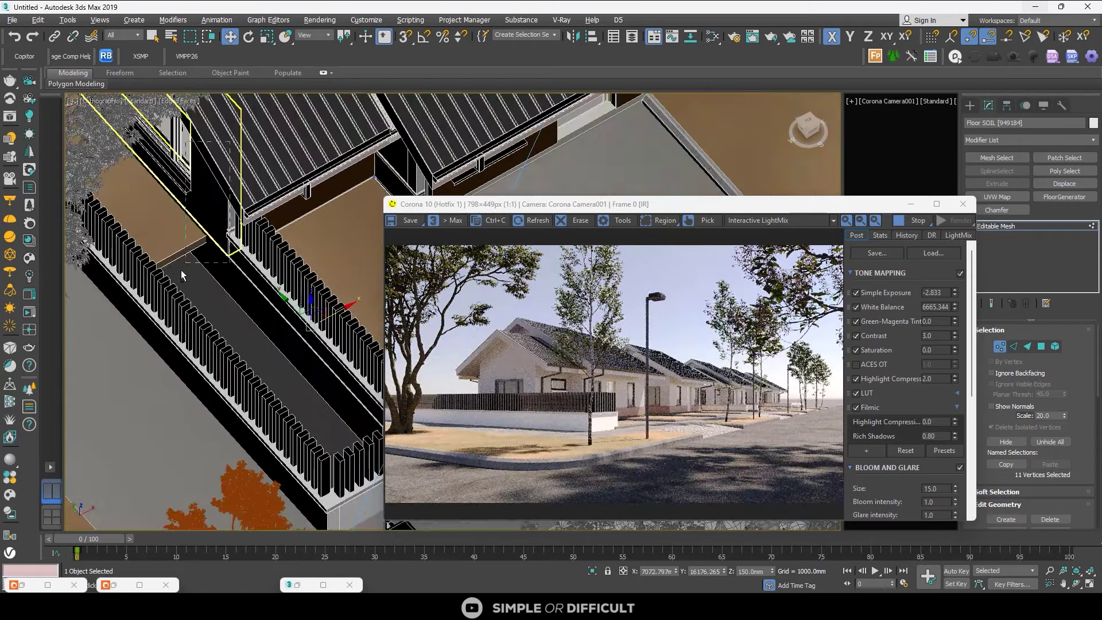
{"action": "scroll", "coordinate": [181, 275], "scroll_direction": "down", "scroll_amount": 5}
{"action": "scroll", "coordinate": [219, 273], "scroll_direction": "up", "scroll_amount": 2}
- Remove the extra vertices from the selection and move the front soil patch's edge across to the outer fence
{"action": "middle_click_drag", "start_coordinate": [218, 272], "coordinate": [151, 317], "text": "alt"}
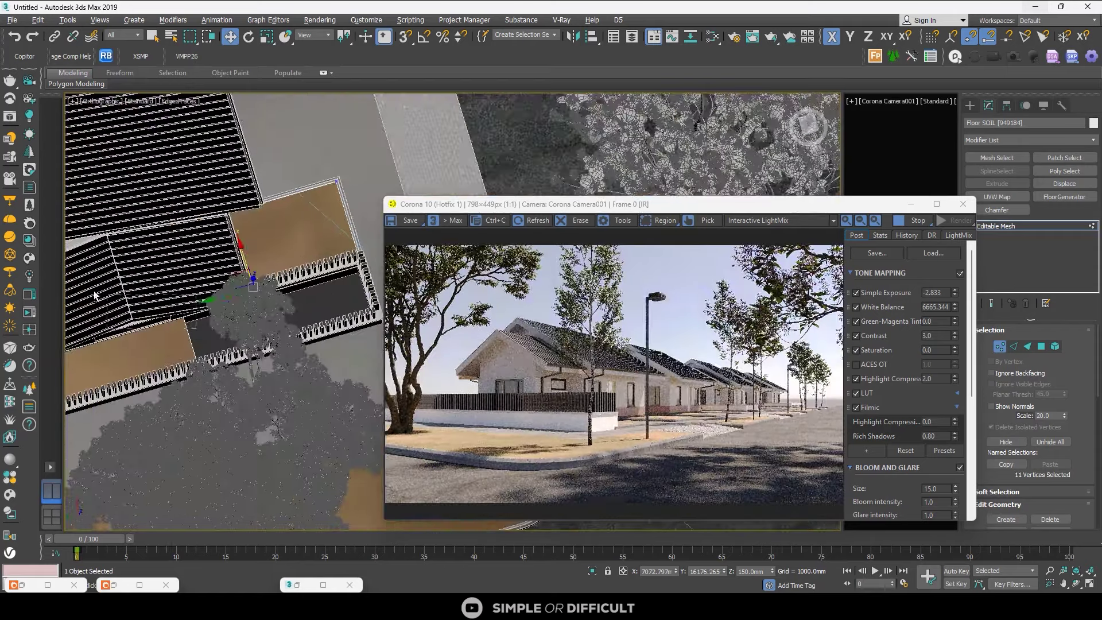
{"action": "left_click_drag", "start_coordinate": [94, 291], "coordinate": [100, 284], "text": "alt"}
{"action": "left_click_drag", "start_coordinate": [269, 271], "coordinate": [278, 307]}
{"action": "middle_click_drag", "start_coordinate": [278, 307], "coordinate": [303, 320], "text": "alt"}
{"action": "scroll", "coordinate": [335, 330], "scroll_direction": "up", "scroll_amount": 3}
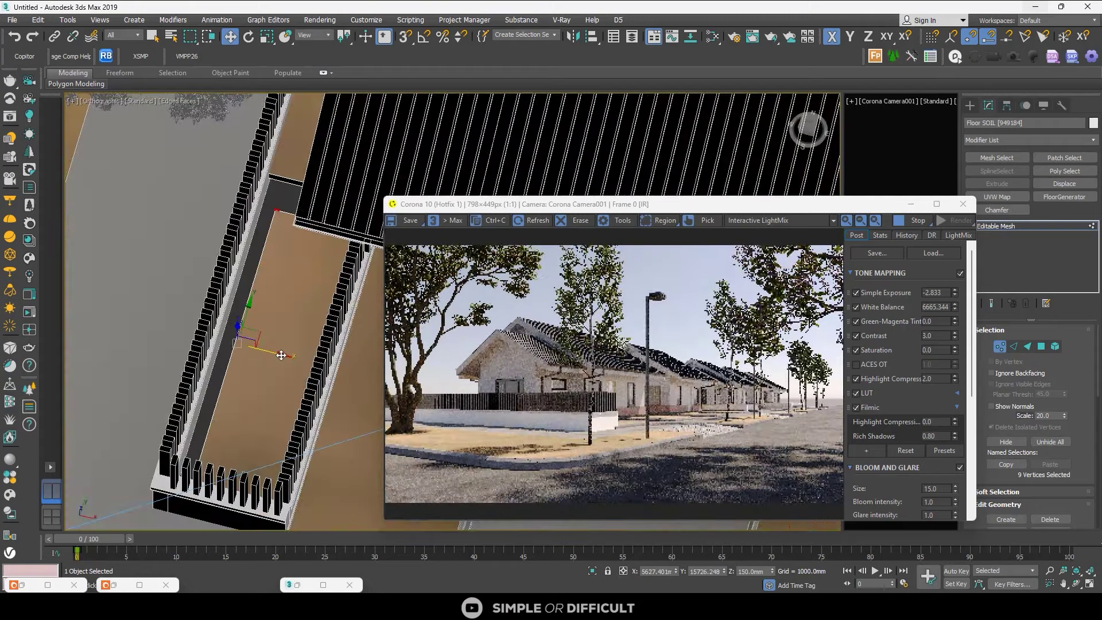
{"action": "left_click_drag", "start_coordinate": [281, 355], "coordinate": [248, 347]}
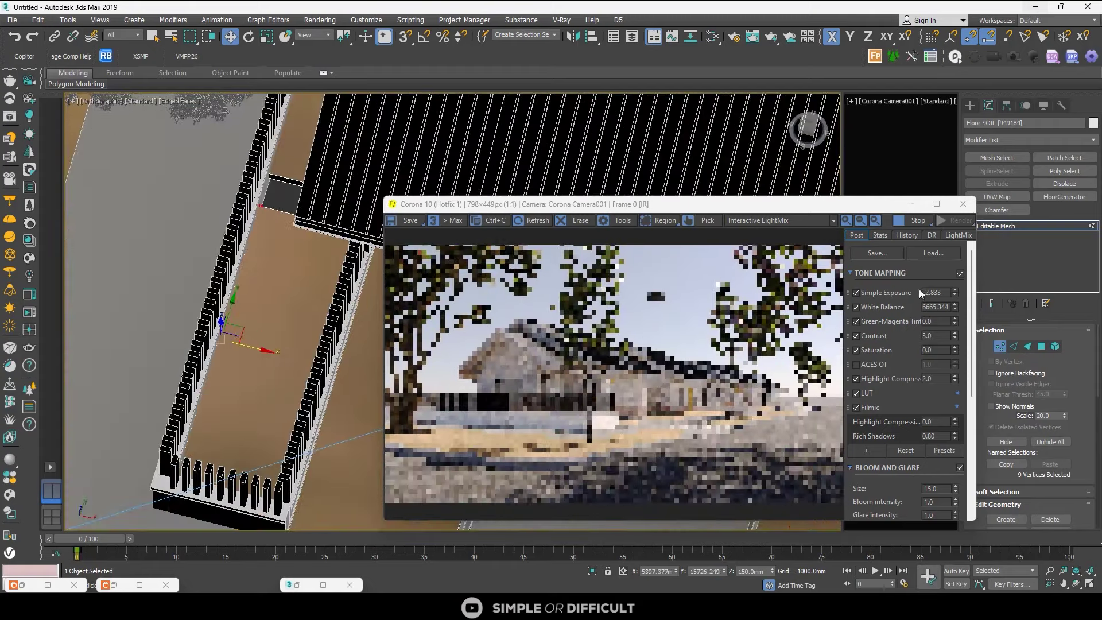
- Move the end faces of the side soil strip forward along Y to close the gap to the front patch
{"action": "left_click", "coordinate": [1041, 346]}
{"action": "middle_click_drag", "start_coordinate": [260, 211], "coordinate": [341, 194], "text": "alt"}
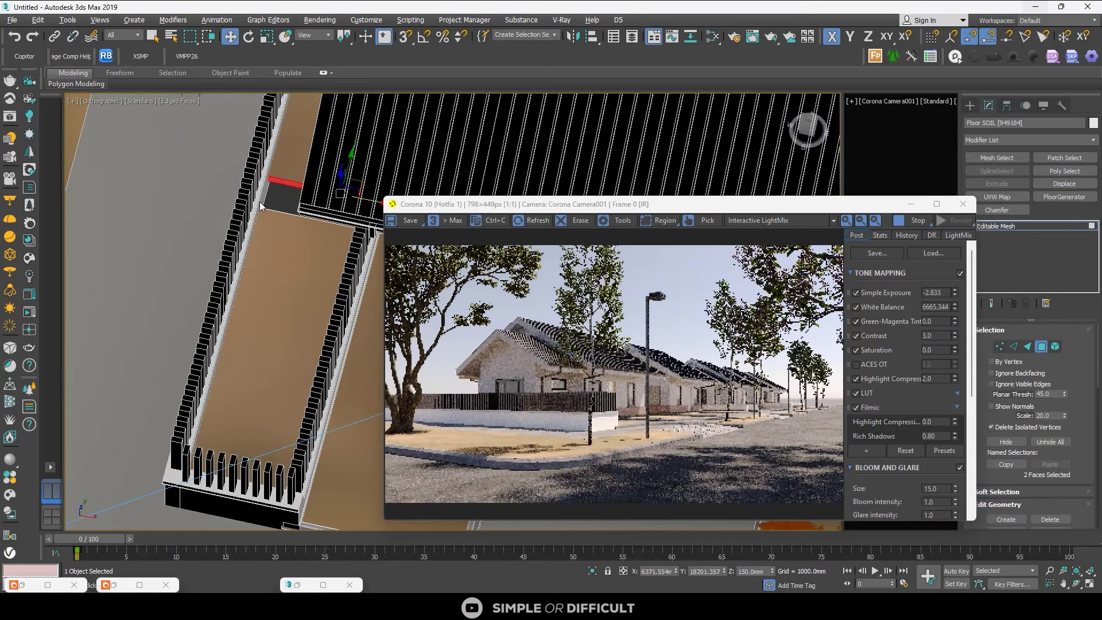
{"action": "left_click_drag", "start_coordinate": [352, 166], "coordinate": [336, 197]}
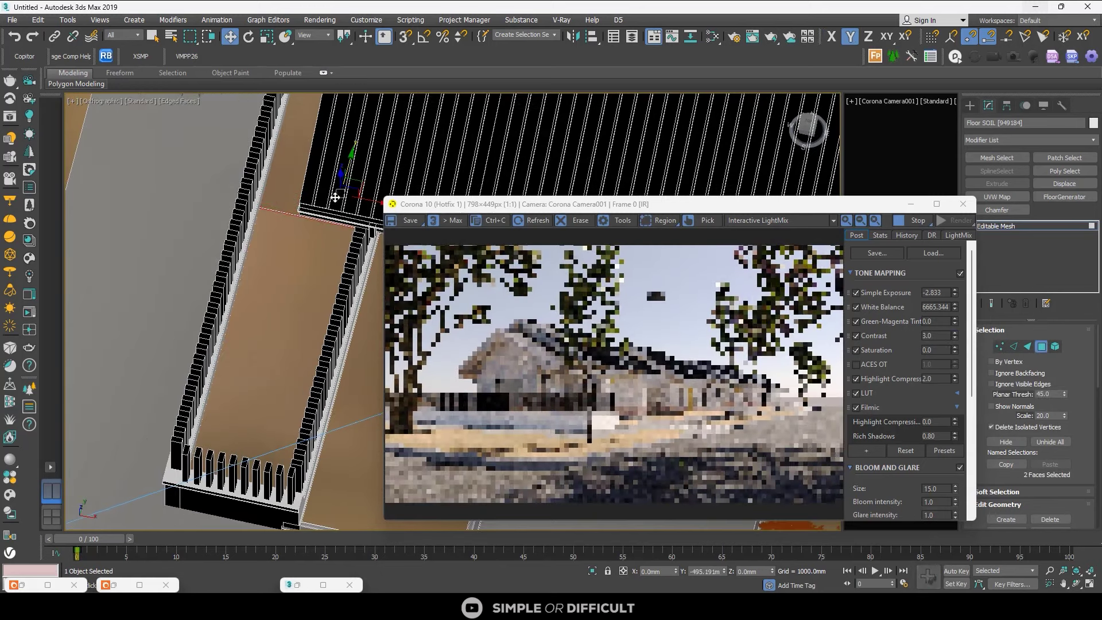
{"action": "left_click", "coordinate": [970, 106]}
- Extend the end vertices of the Floor Generic 150mm strip behind the corner house along X to the side boundary fence
{"action": "left_click", "coordinate": [189, 179]}
{"action": "scroll", "coordinate": [209, 180], "scroll_direction": "down", "scroll_amount": 3}
{"action": "mouse_move", "coordinate": [209, 180]}
{"action": "middle_mouse_down", "text": "alt"}
{"action": "mouse_move", "coordinate": [293, 169]}
{"action": "mouse_move", "coordinate": [188, 187]}
{"action": "middle_mouse_up", "text": "alt"}
{"action": "scroll", "coordinate": [307, 173], "scroll_direction": "down", "scroll_amount": 3}
{"action": "scroll", "coordinate": [188, 186], "scroll_direction": "up", "scroll_amount": 5}
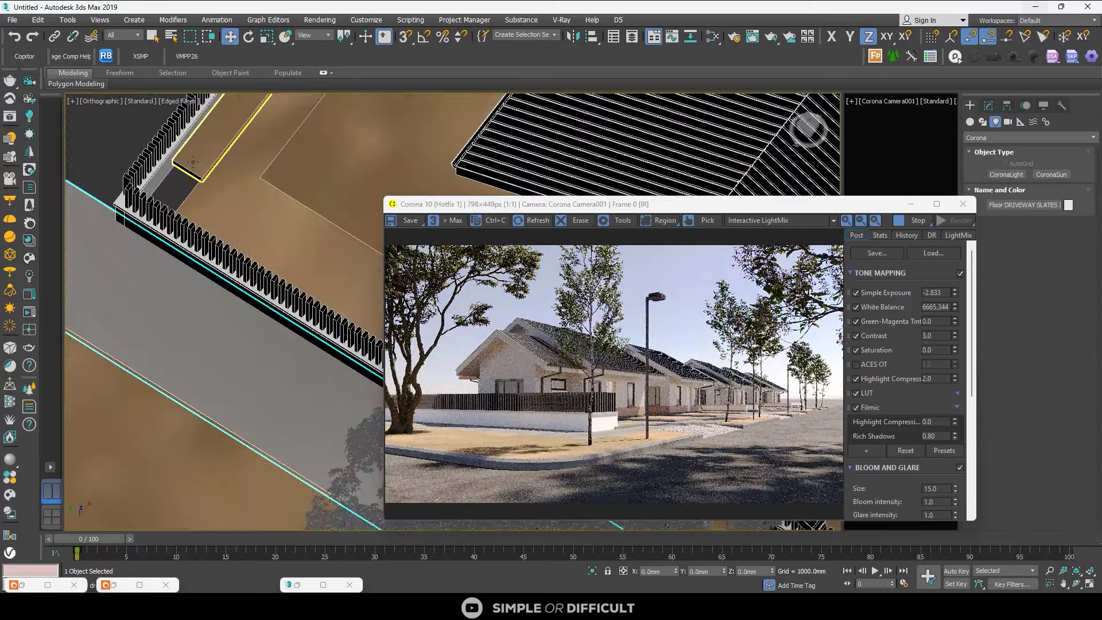
{"action": "left_click", "coordinate": [193, 158]}
{"action": "left_click", "coordinate": [989, 106]}
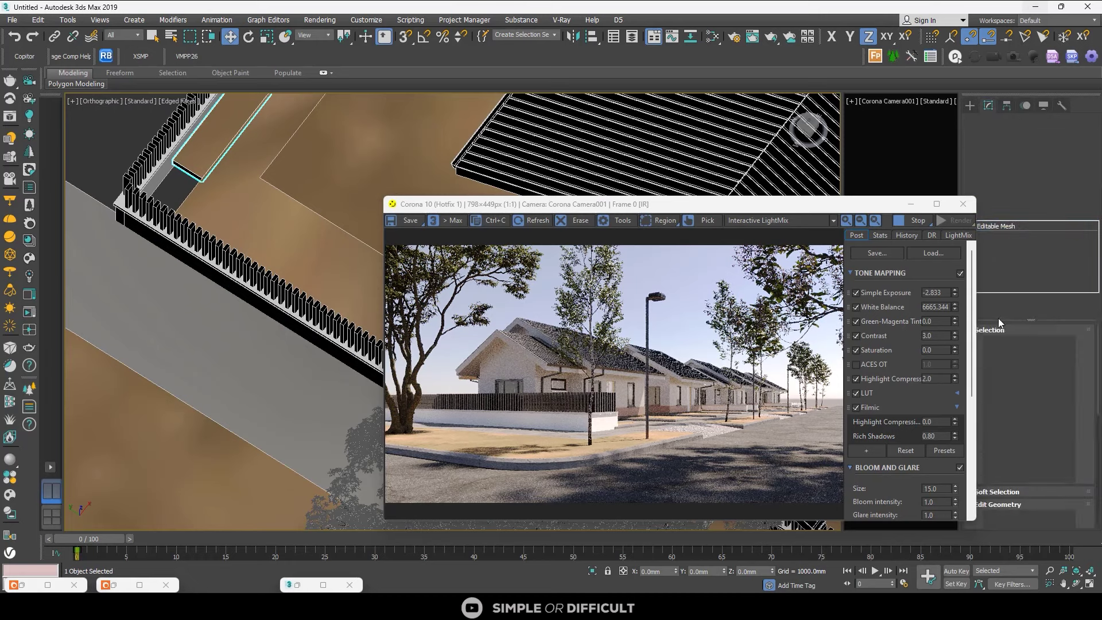
{"action": "key", "text": "1"}
{"action": "left_click_drag", "start_coordinate": [138, 153], "coordinate": [242, 212]}
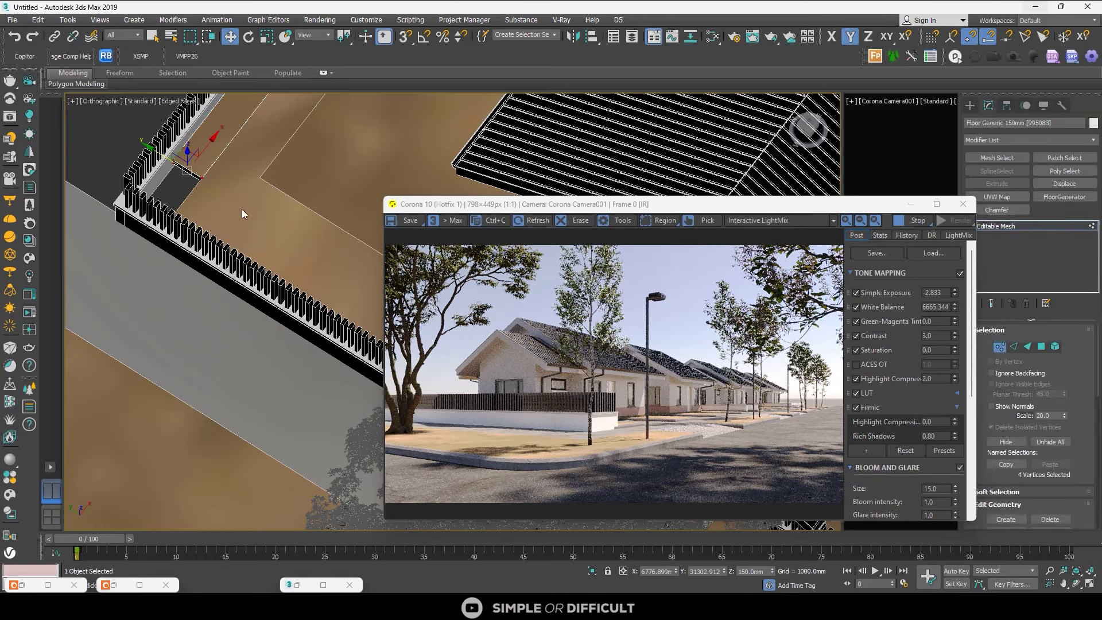
{"action": "left_click_drag", "start_coordinate": [204, 151], "coordinate": [167, 196]}
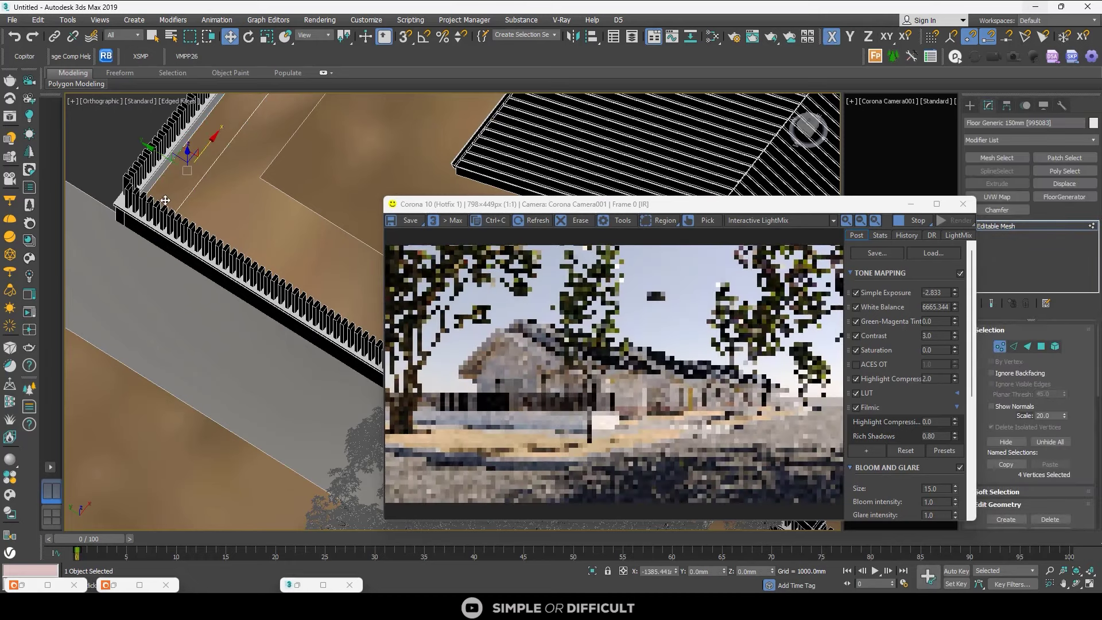
{"action": "middle_click_drag", "start_coordinate": [167, 196], "coordinate": [120, 199], "text": "alt"}
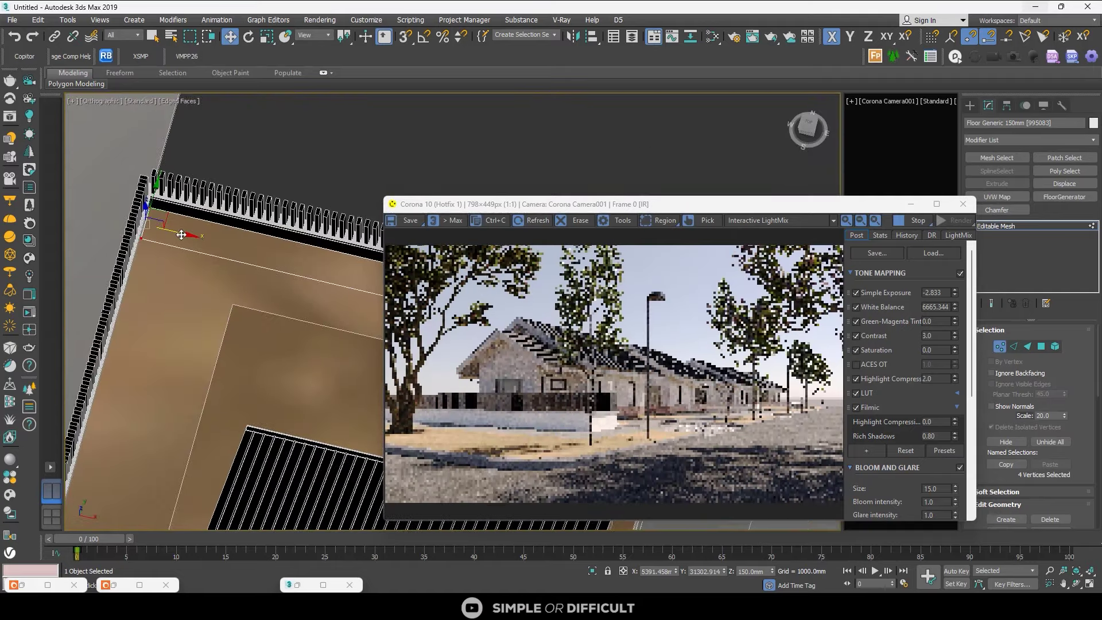
{"action": "left_click_drag", "start_coordinate": [181, 234], "coordinate": [177, 234]}
{"action": "left_click", "coordinate": [970, 107]}
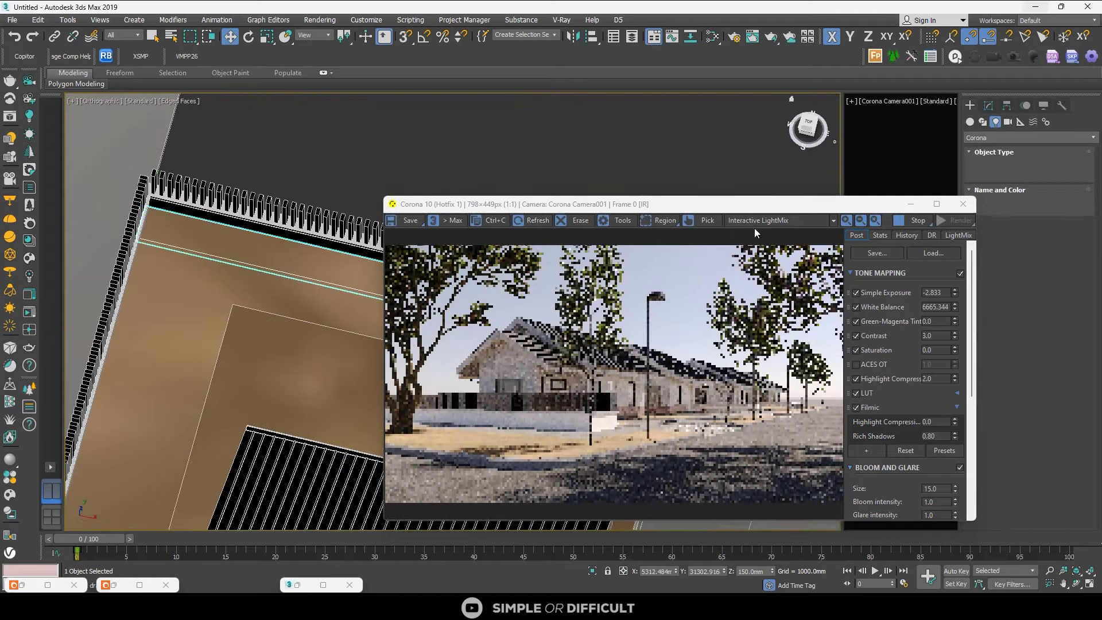
- Minimize the render window and return to the driveway slabs in front of the row houses
{"action": "left_click_drag", "start_coordinate": [839, 209], "coordinate": [524, 181]}
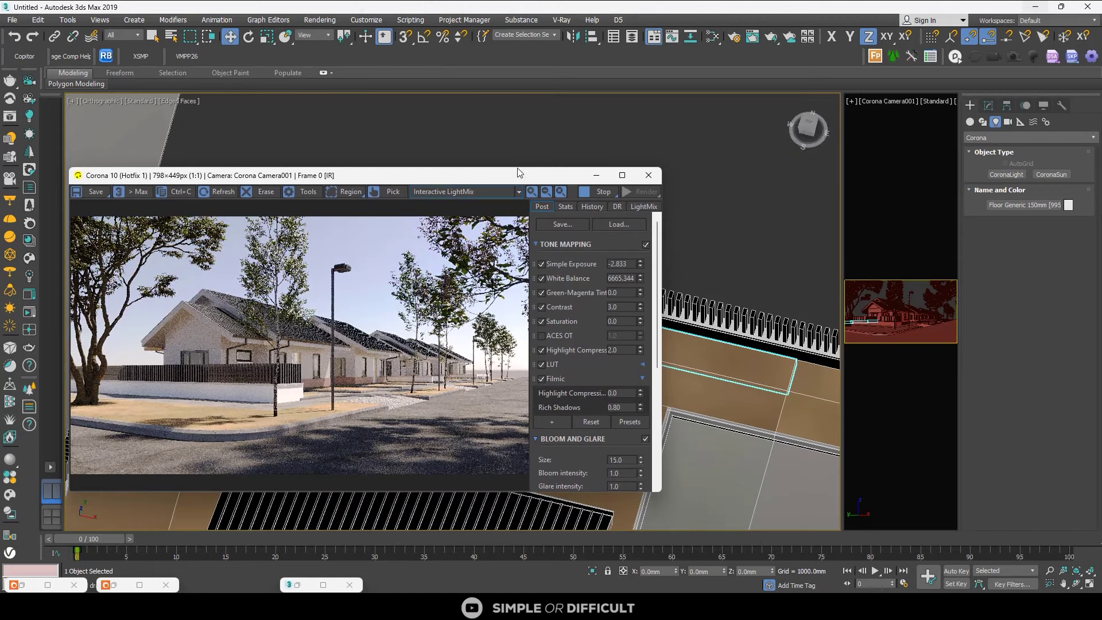
{"action": "left_click", "coordinate": [596, 176]}
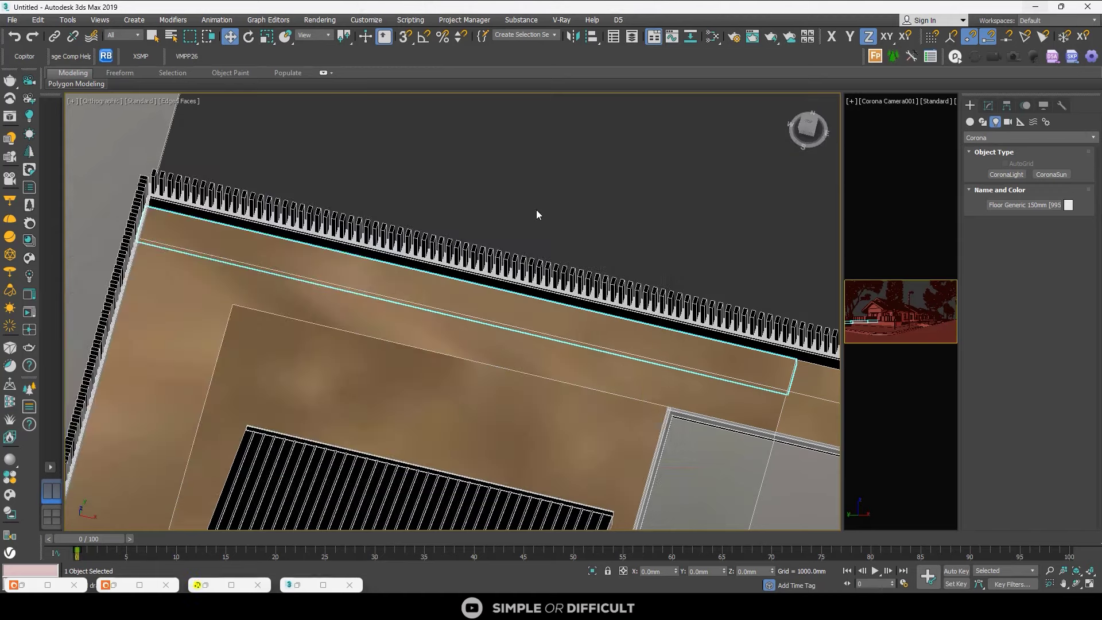
{"action": "scroll", "coordinate": [538, 213], "scroll_direction": "down", "scroll_amount": 8}
{"action": "scroll", "coordinate": [499, 302], "scroll_direction": "up", "scroll_amount": 4}
{"action": "scroll", "coordinate": [481, 406], "scroll_direction": "up", "scroll_amount": 5}
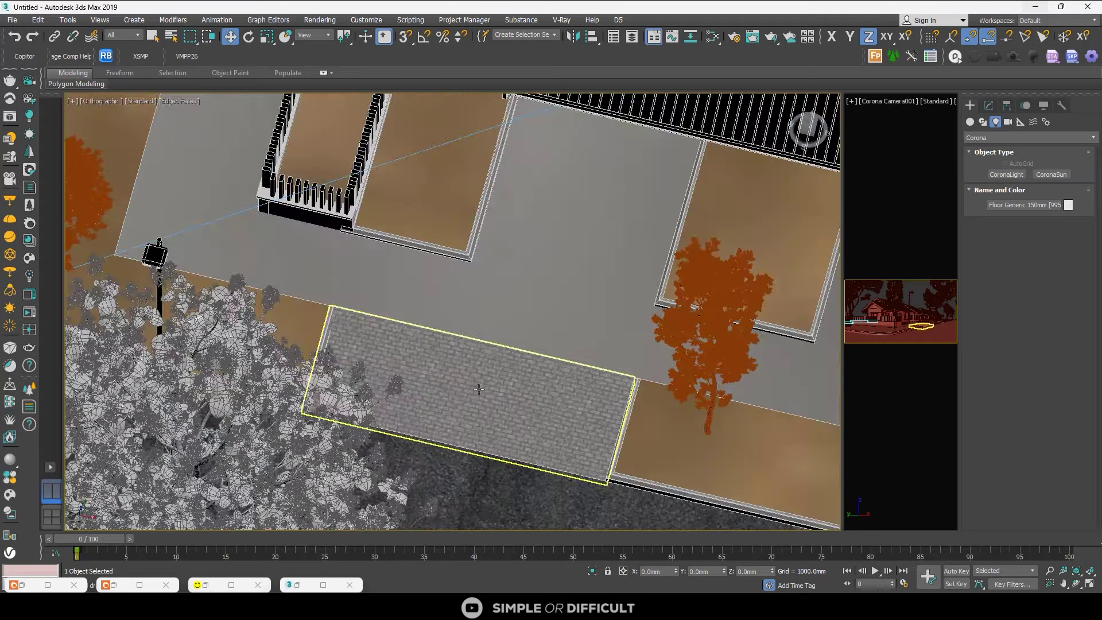
- Select the Floor DRIVEWAY SLATES slabs of all five houses in the row
{"action": "left_click", "coordinate": [492, 327]}
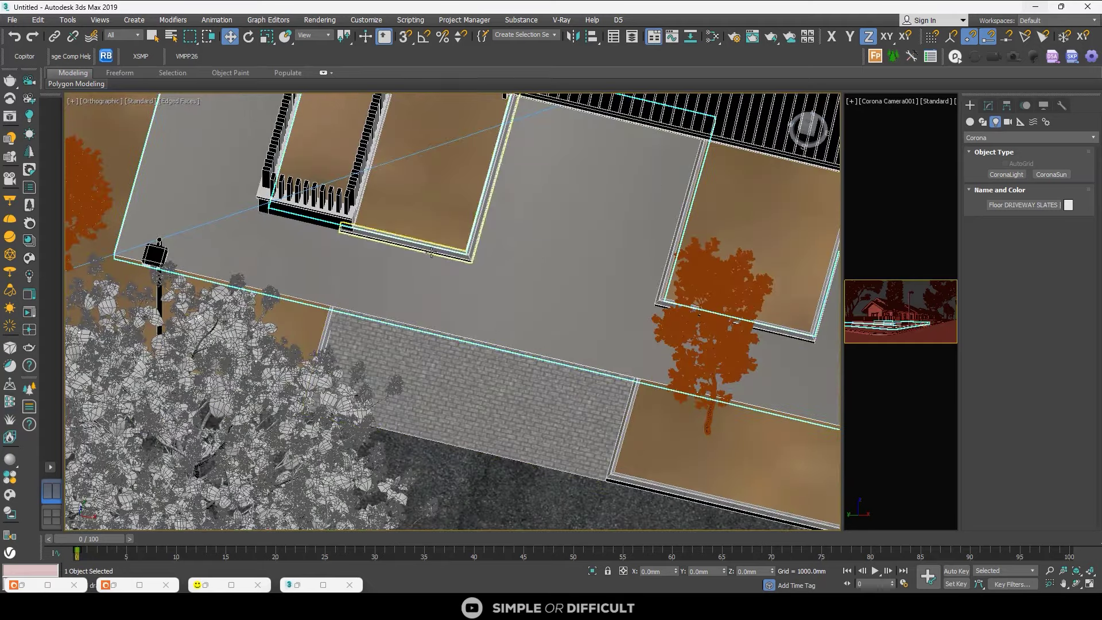
{"action": "scroll", "coordinate": [431, 252], "scroll_direction": "down", "scroll_amount": 8}
{"action": "scroll", "coordinate": [536, 289], "scroll_direction": "up", "scroll_amount": 2}
{"action": "left_click", "coordinate": [601, 283], "text": "ctrl"}
{"action": "middle_click_drag", "start_coordinate": [684, 302], "coordinate": [566, 290]}
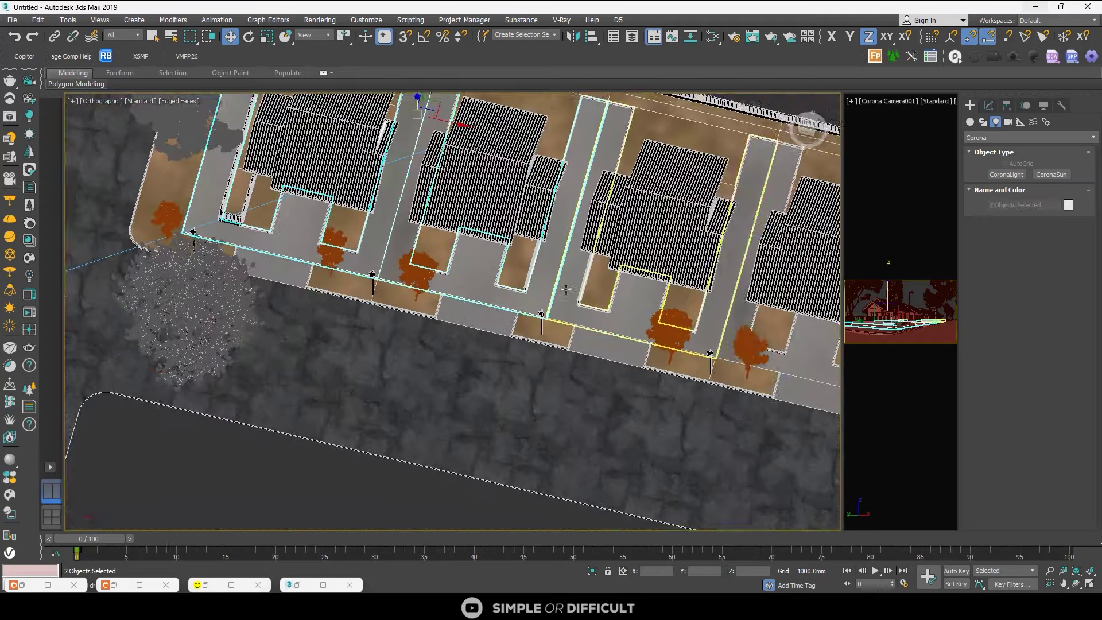
{"action": "left_click", "coordinate": [631, 307]}
{"action": "left_click", "coordinate": [481, 283], "text": "ctrl"}
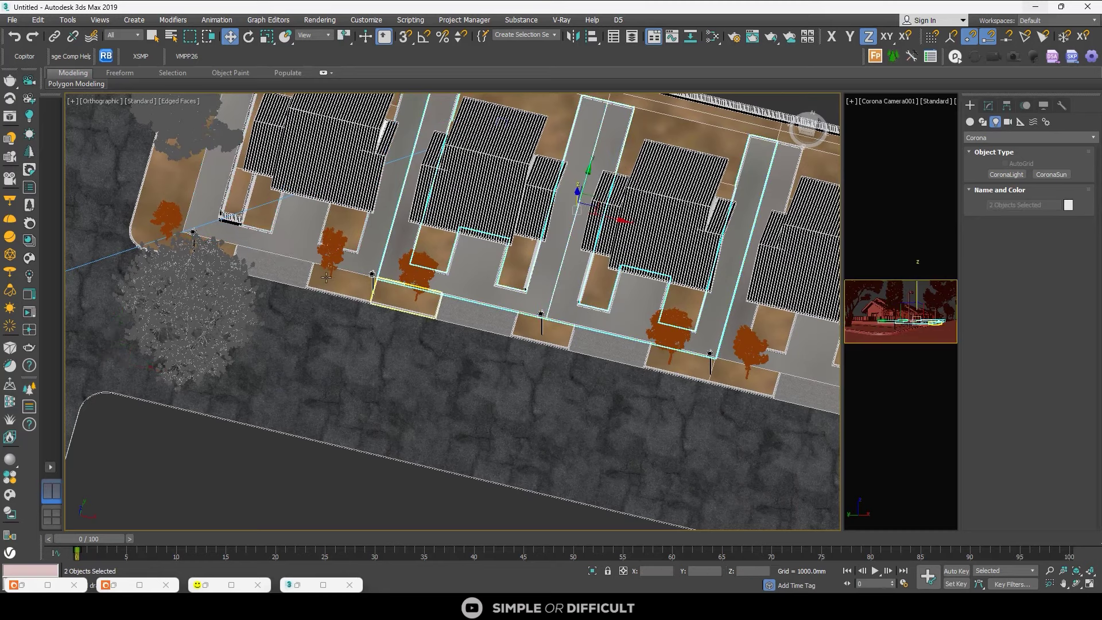
{"action": "left_click", "coordinate": [361, 266], "text": "ctrl"}
{"action": "middle_click_drag", "start_coordinate": [556, 294], "coordinate": [321, 261]}
{"action": "left_click", "coordinate": [627, 340], "text": "ctrl"}
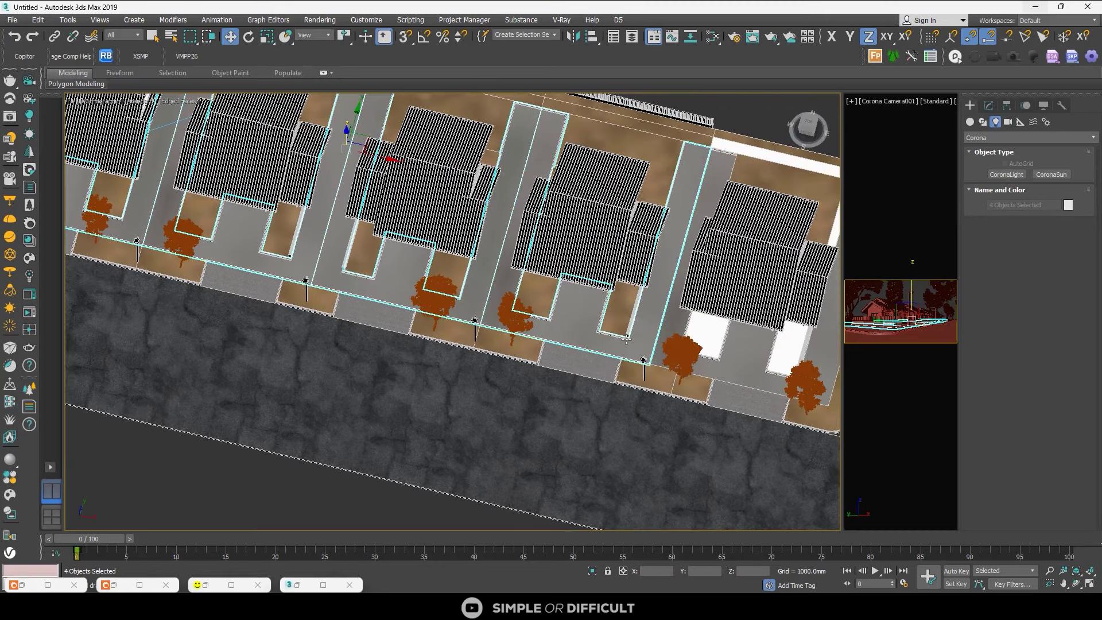
{"action": "middle_click_drag", "start_coordinate": [627, 340], "coordinate": [470, 327]}
{"action": "left_click", "coordinate": [712, 242], "text": "ctrl"}
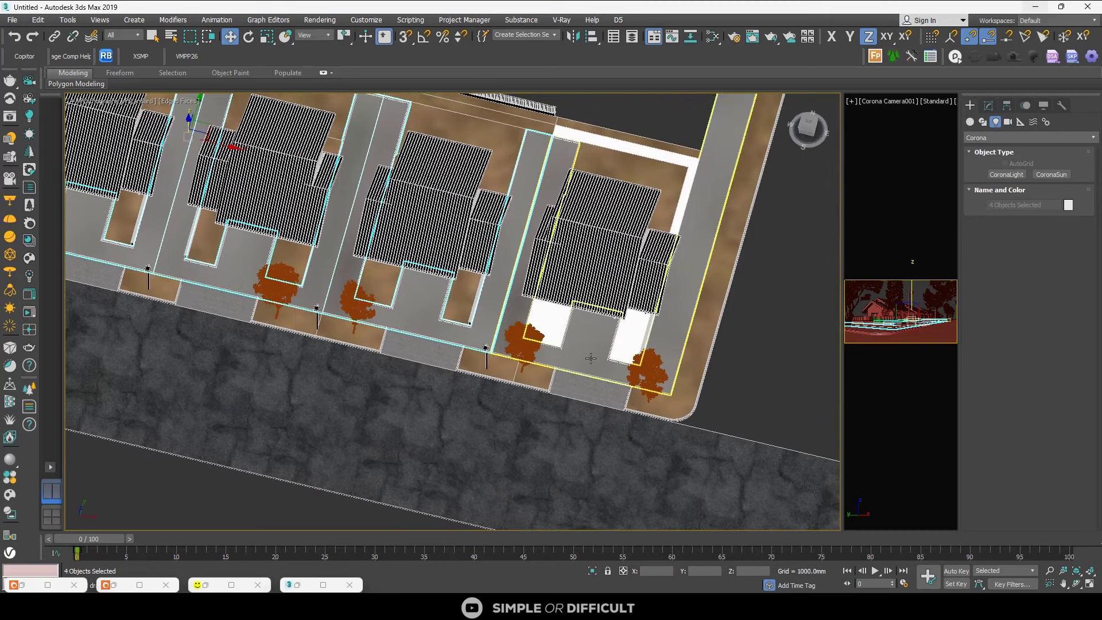
- Assign the Cobblestone Running material from the Corona Material Library's Stone category to the selected driveways
{"action": "left_click", "coordinate": [34, 242]}
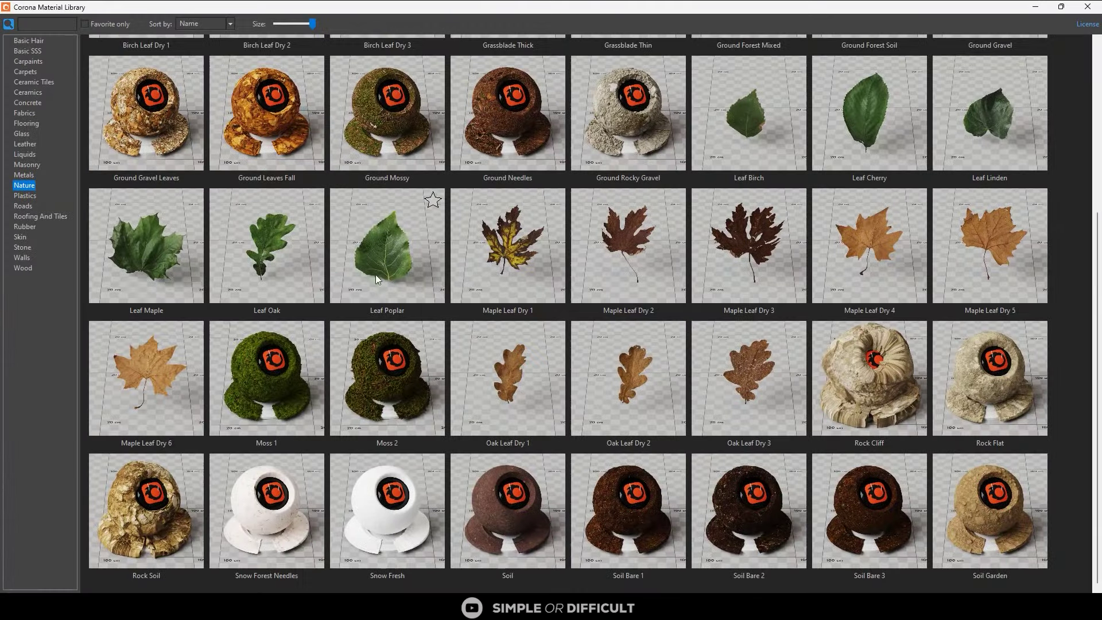
{"action": "left_click", "coordinate": [23, 247]}
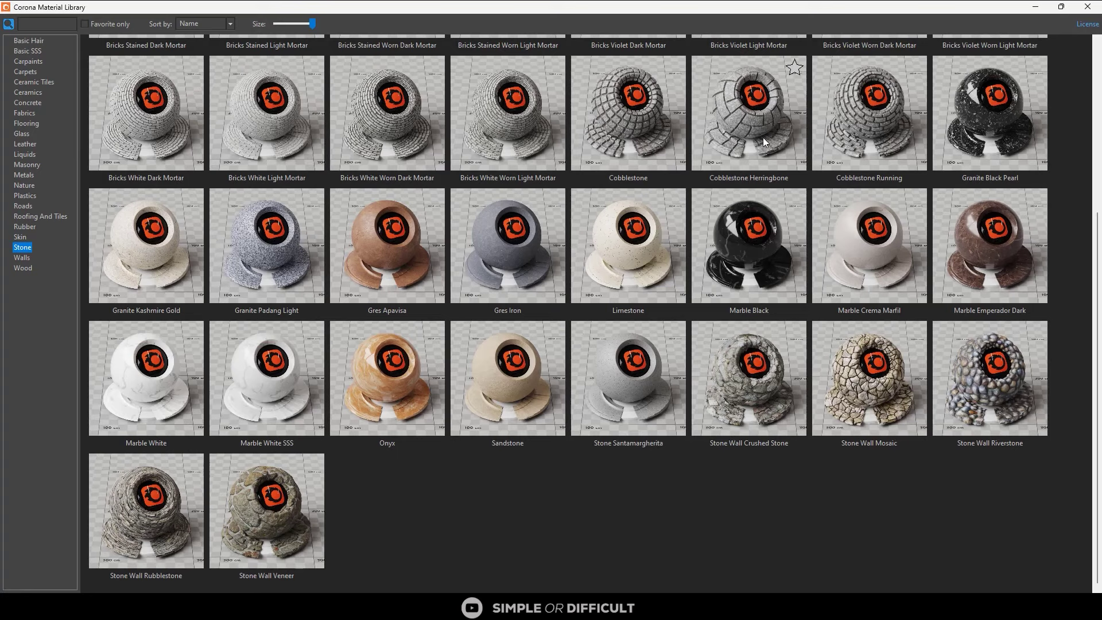
{"action": "right_click", "coordinate": [867, 134]}
{"action": "left_click", "coordinate": [919, 168]}
{"action": "left_click", "coordinate": [1036, 7]}
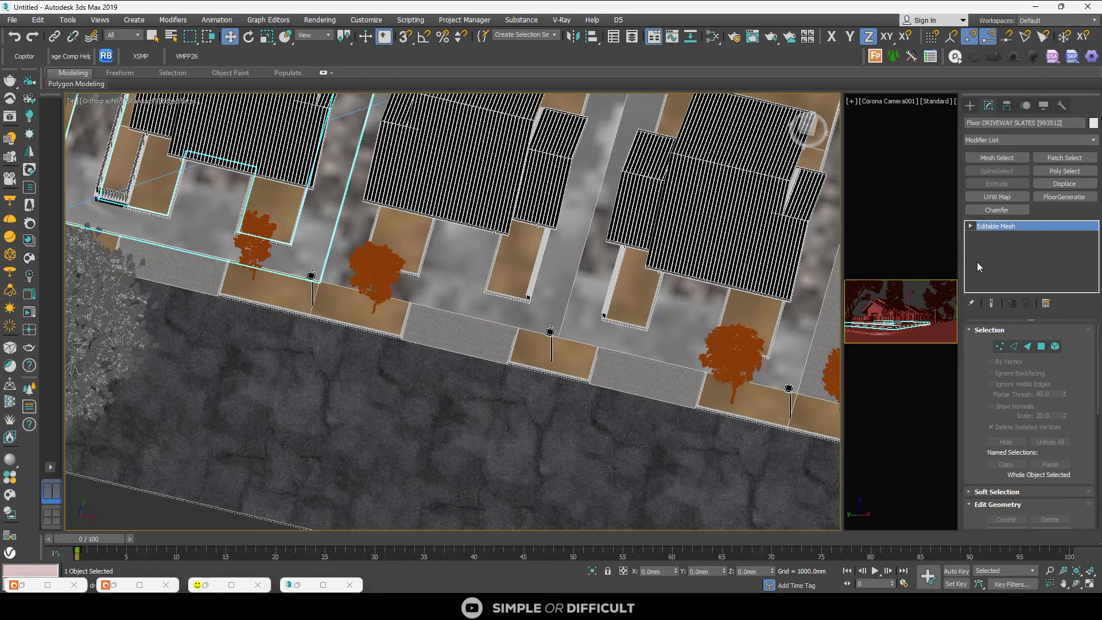
- Paste the copied box UVW Map modifier onto the first three driveway slabs, starting from the corner house
{"action": "right_click", "coordinate": [992, 254]}
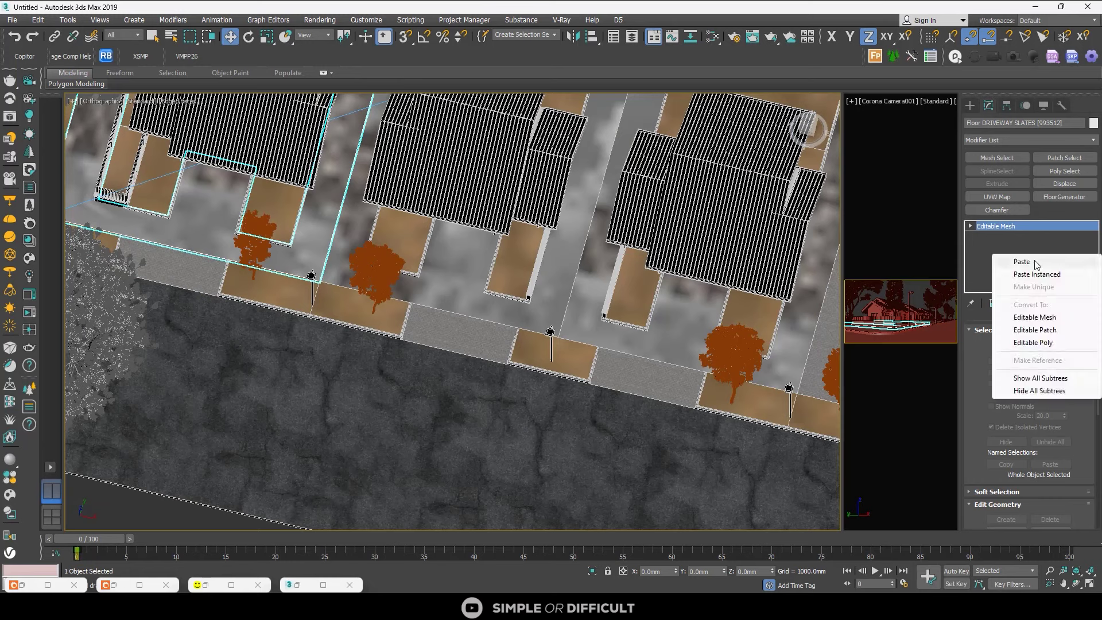
{"action": "left_click", "coordinate": [1035, 263]}
{"action": "left_click", "coordinate": [426, 267]}
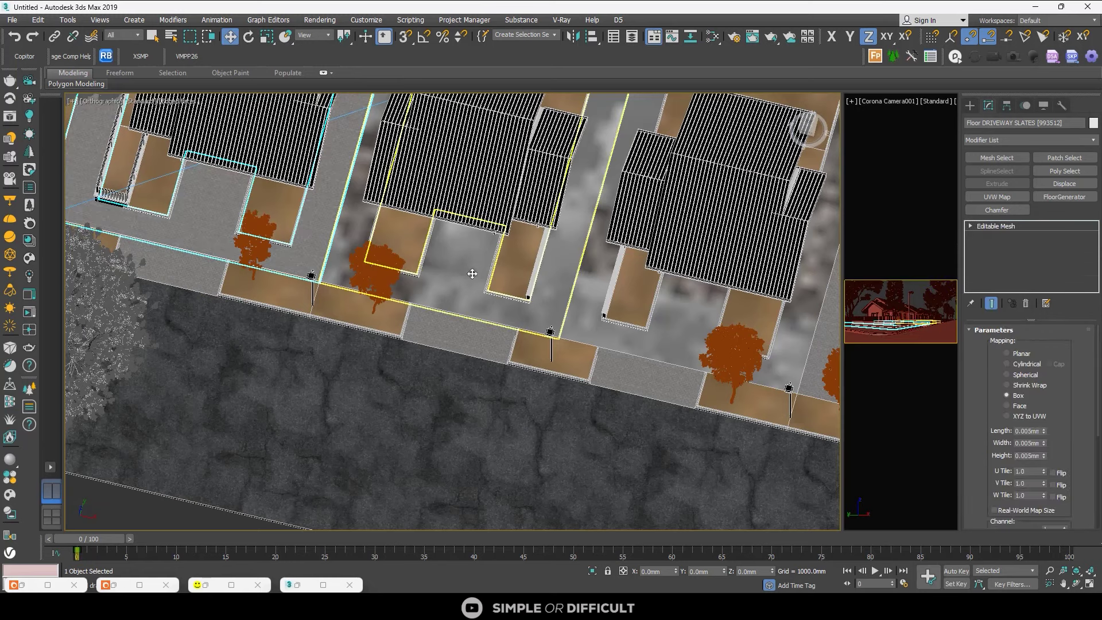
{"action": "right_click", "coordinate": [994, 271]}
{"action": "left_click", "coordinate": [1014, 279]}
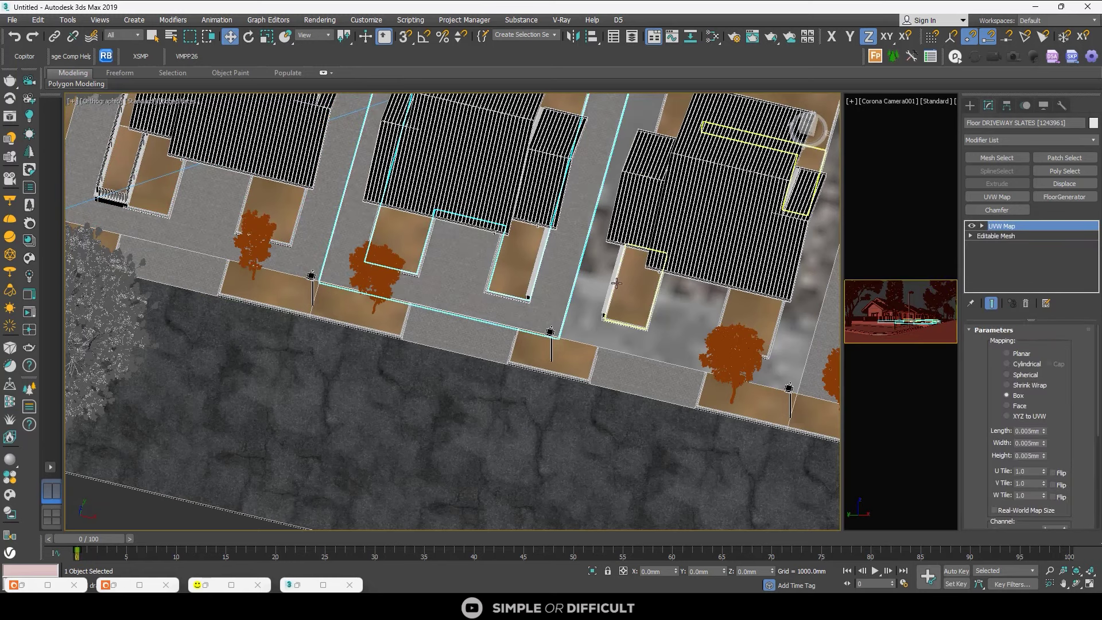
{"action": "left_click", "coordinate": [681, 332]}
{"action": "right_click", "coordinate": [1005, 271]}
{"action": "left_click", "coordinate": [1025, 279]}
- Paste the copied UVW Map modifier onto the driveway slab of the last house at the far end
{"action": "scroll", "coordinate": [602, 331], "scroll_direction": "down", "scroll_amount": 5}
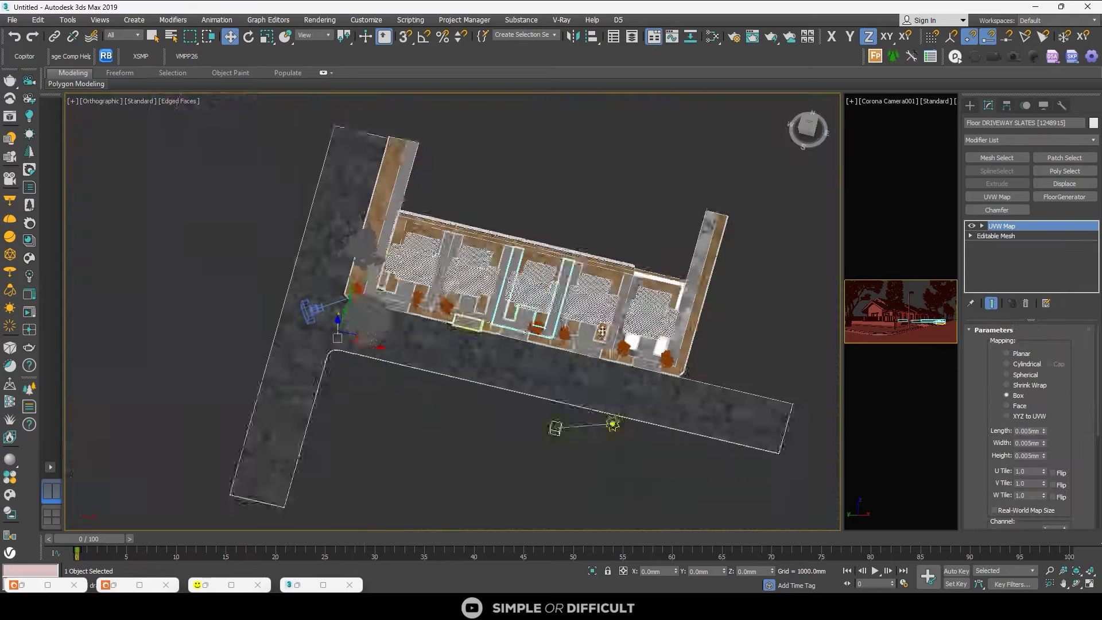
{"action": "scroll", "coordinate": [602, 331], "scroll_direction": "up", "scroll_amount": 5}
{"action": "left_click", "coordinate": [620, 378]}
{"action": "right_click", "coordinate": [1000, 250]}
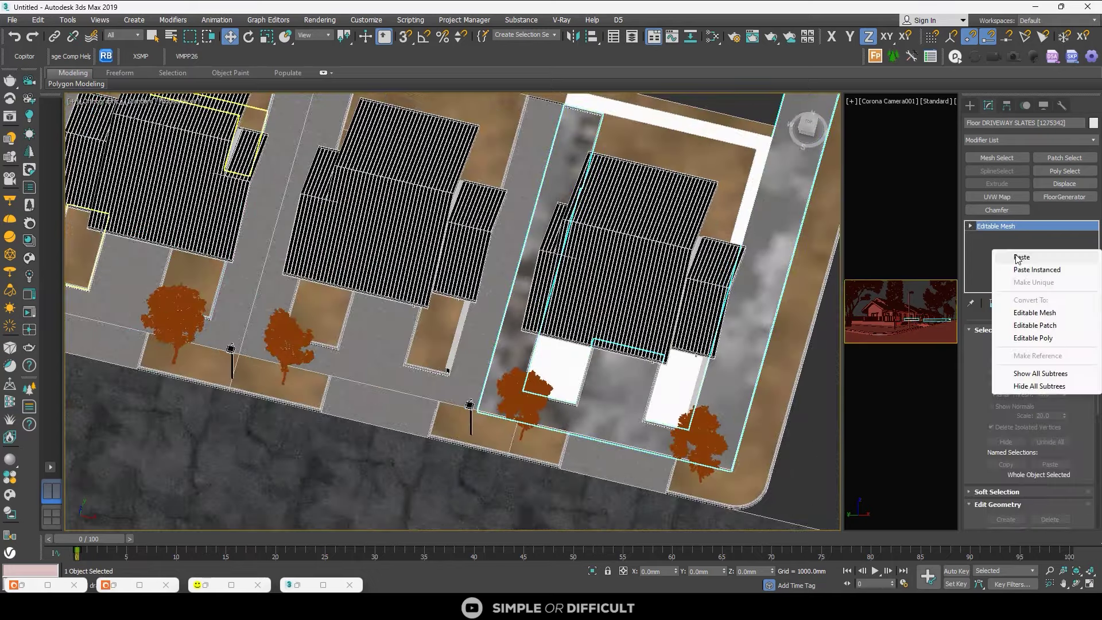
{"action": "left_click", "coordinate": [1017, 257]}
- Clear the selection and start an interactive render of the Corona Camera001 view
{"action": "scroll", "coordinate": [584, 309], "scroll_direction": "down", "scroll_amount": 3}
{"action": "middle_click_drag", "start_coordinate": [219, 315], "coordinate": [321, 338], "text": "alt"}
{"action": "middle_click_drag", "start_coordinate": [387, 428], "coordinate": [331, 344]}
{"action": "scroll", "coordinate": [325, 345], "scroll_direction": "up", "scroll_amount": 5}
{"action": "scroll", "coordinate": [290, 319], "scroll_direction": "down", "scroll_amount": 9}
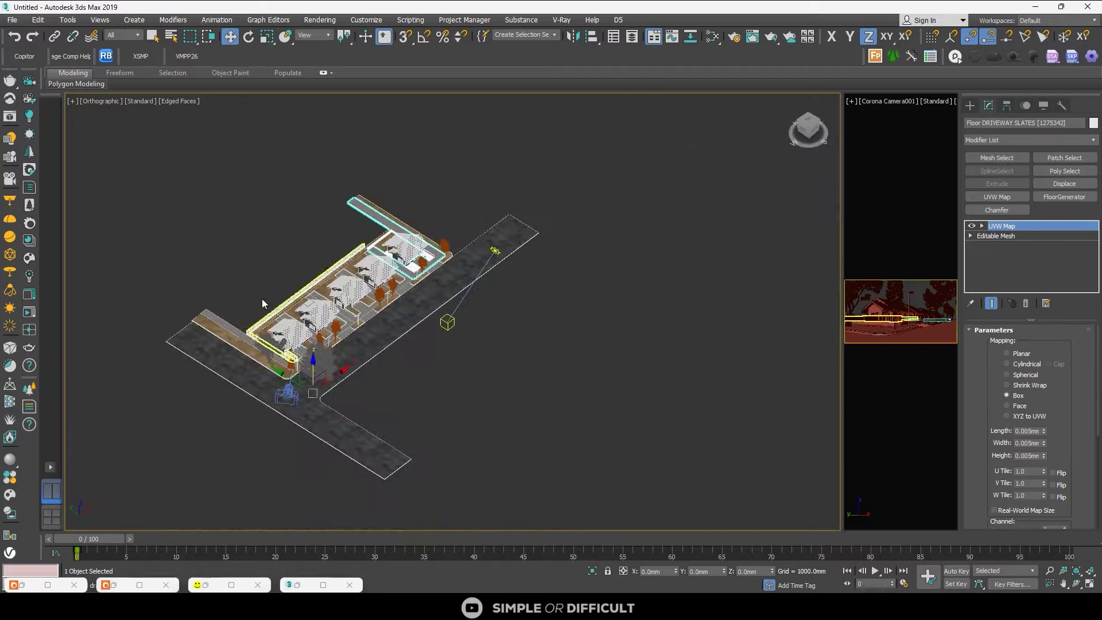
{"action": "left_click", "coordinate": [670, 303]}
{"action": "left_click", "coordinate": [231, 585]}
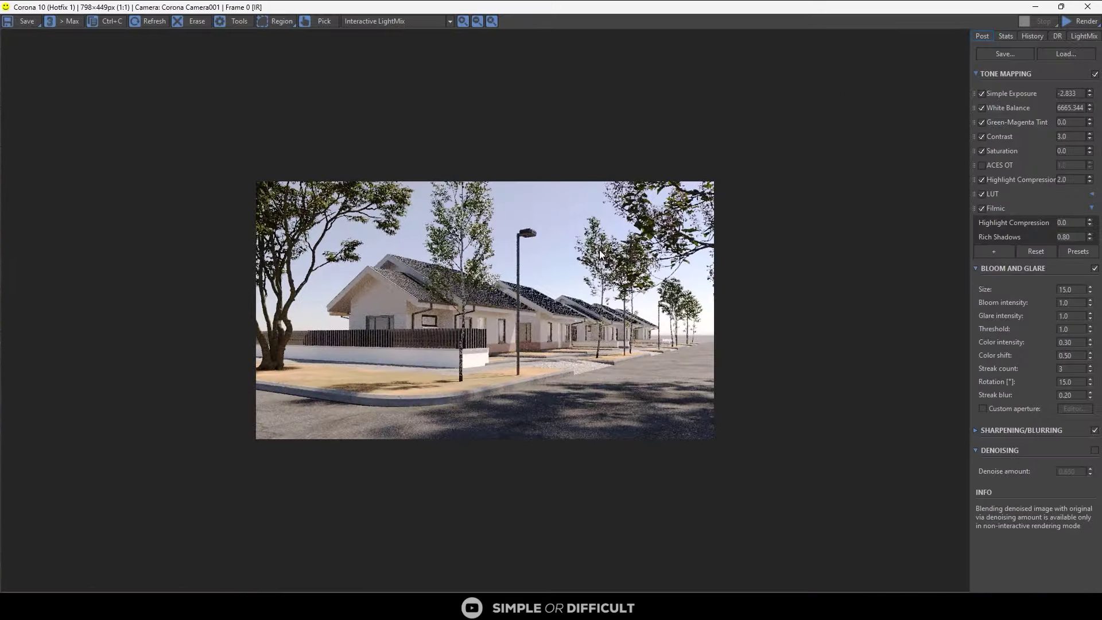
{"action": "left_click", "coordinate": [1086, 26]}
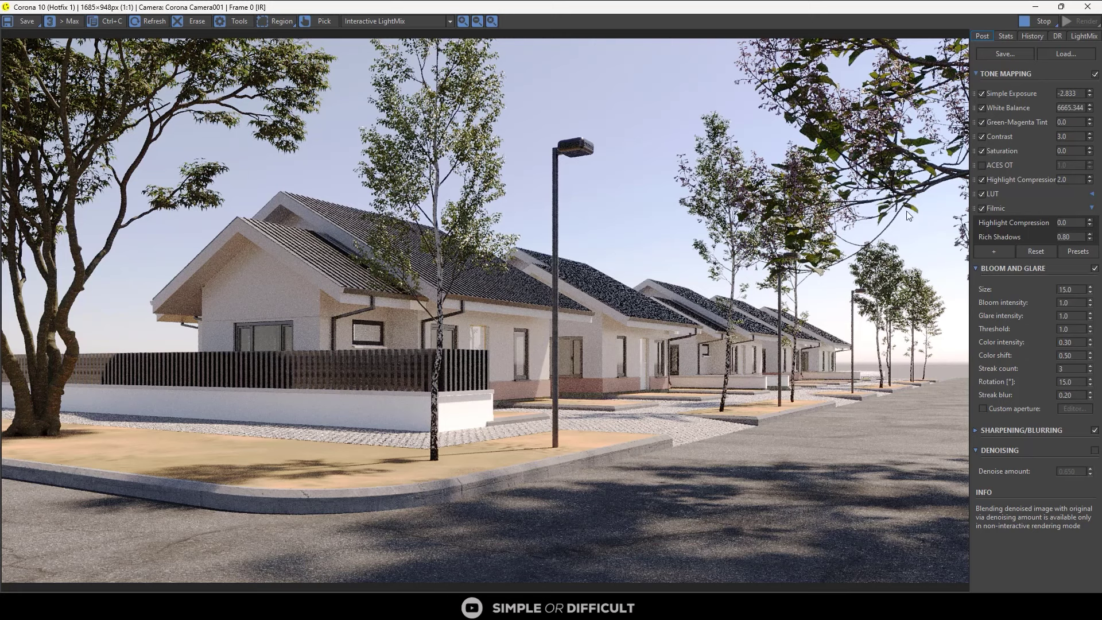
- Brighten the render by setting Simple Exposure to -2.396, and stop the interactive rendering
{"action": "left_click_drag", "start_coordinate": [1094, 98], "coordinate": [1086, 56]}
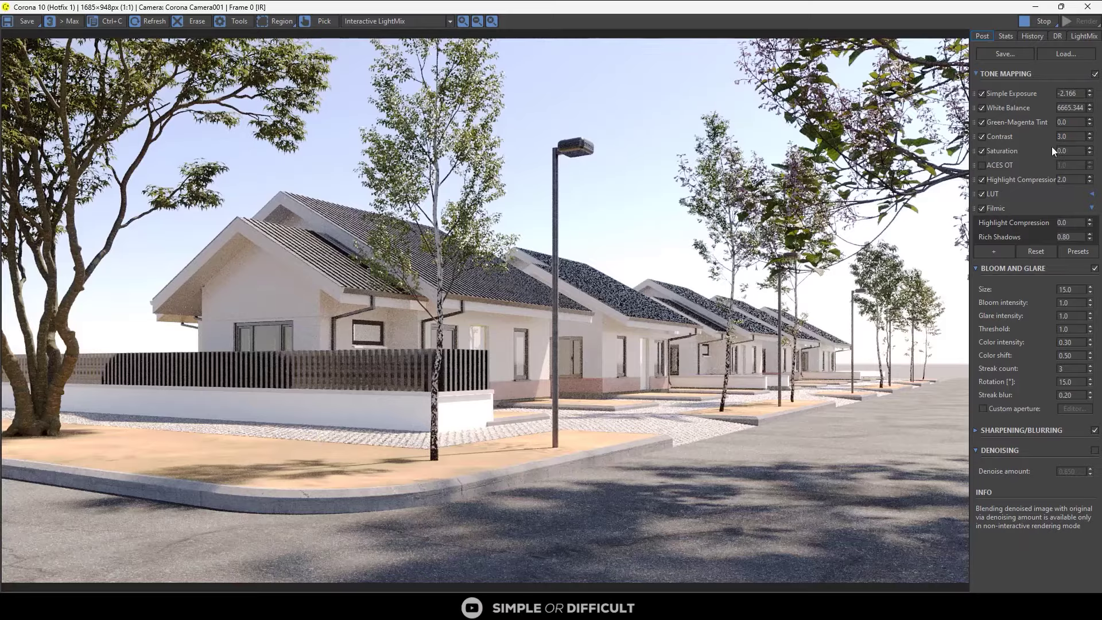
{"action": "left_click", "coordinate": [1079, 95]}
{"action": "left_click_drag", "start_coordinate": [1090, 91], "coordinate": [1094, 109]}
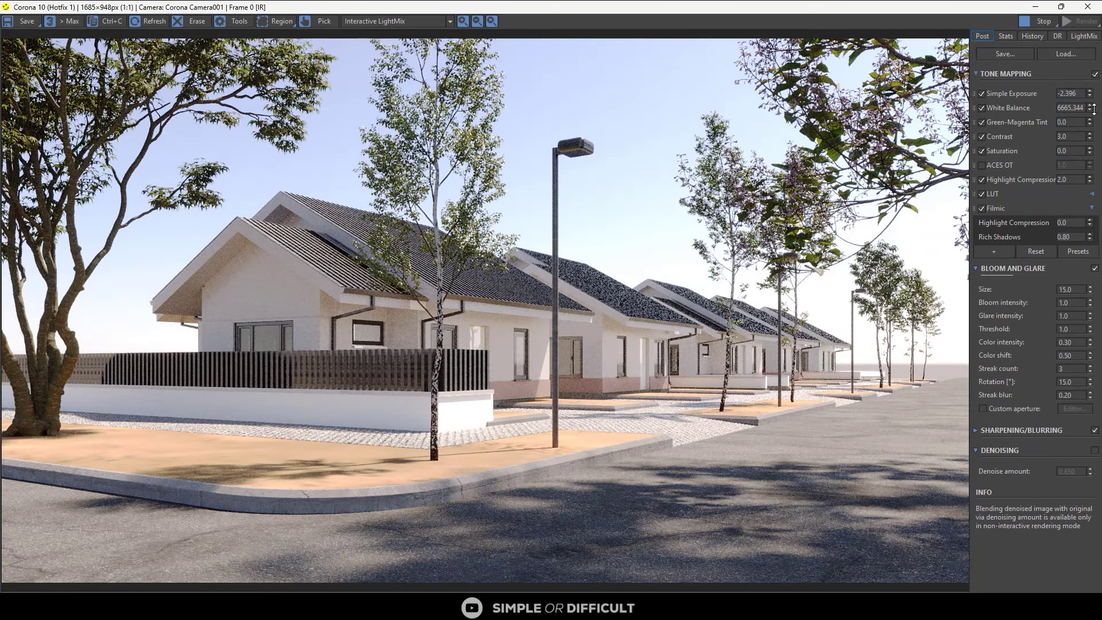
{"action": "left_click", "coordinate": [1045, 21]}
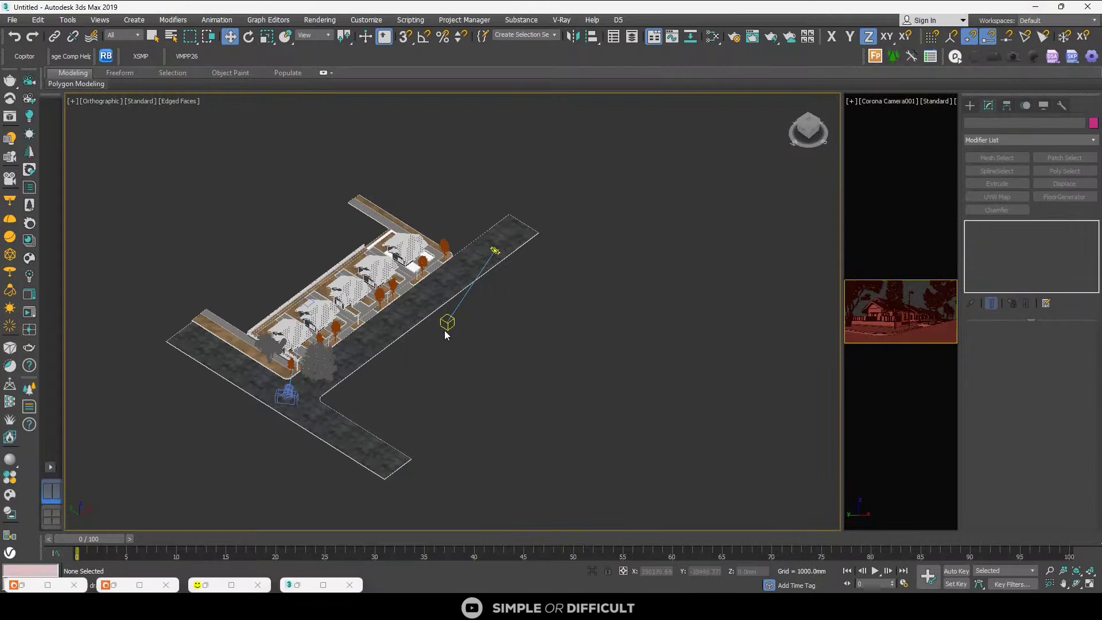
- Select the two low boundary wall segments beneath the corner house's side and front fence
{"action": "scroll", "coordinate": [318, 370], "scroll_direction": "up", "scroll_amount": 10}
{"action": "scroll", "coordinate": [318, 371], "scroll_direction": "up", "scroll_amount": 4}
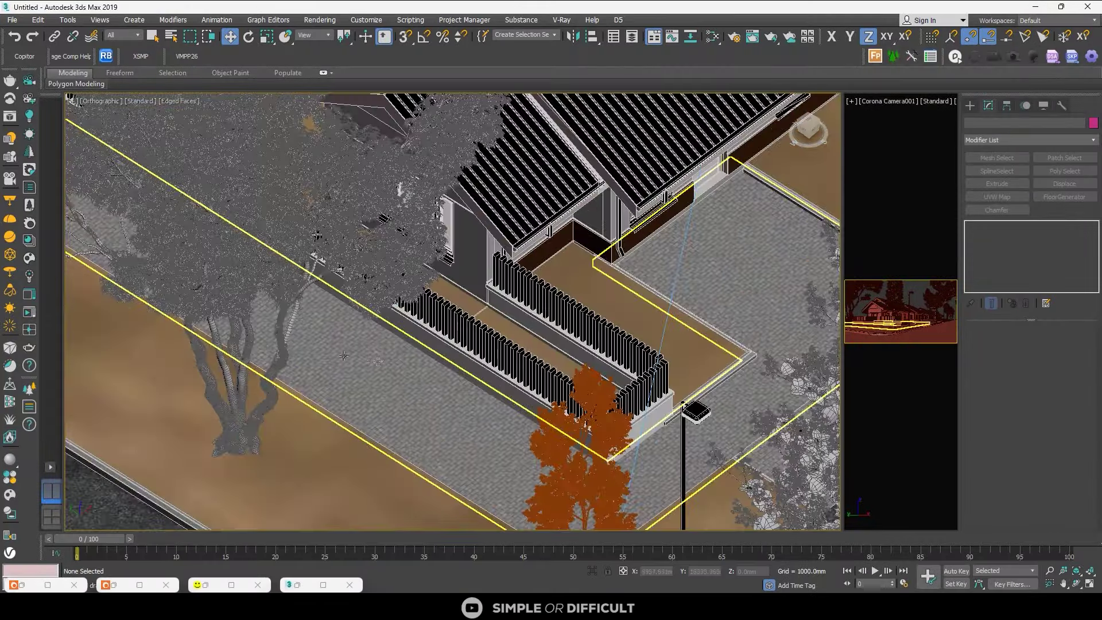
{"action": "scroll", "coordinate": [563, 351], "scroll_direction": "up", "scroll_amount": 2}
{"action": "left_click", "coordinate": [571, 438]}
{"action": "scroll", "coordinate": [631, 441], "scroll_direction": "up", "scroll_amount": 4}
{"action": "left_click", "coordinate": [714, 461], "text": "ctrl"}
{"action": "scroll", "coordinate": [714, 461], "scroll_direction": "down", "scroll_amount": 8}
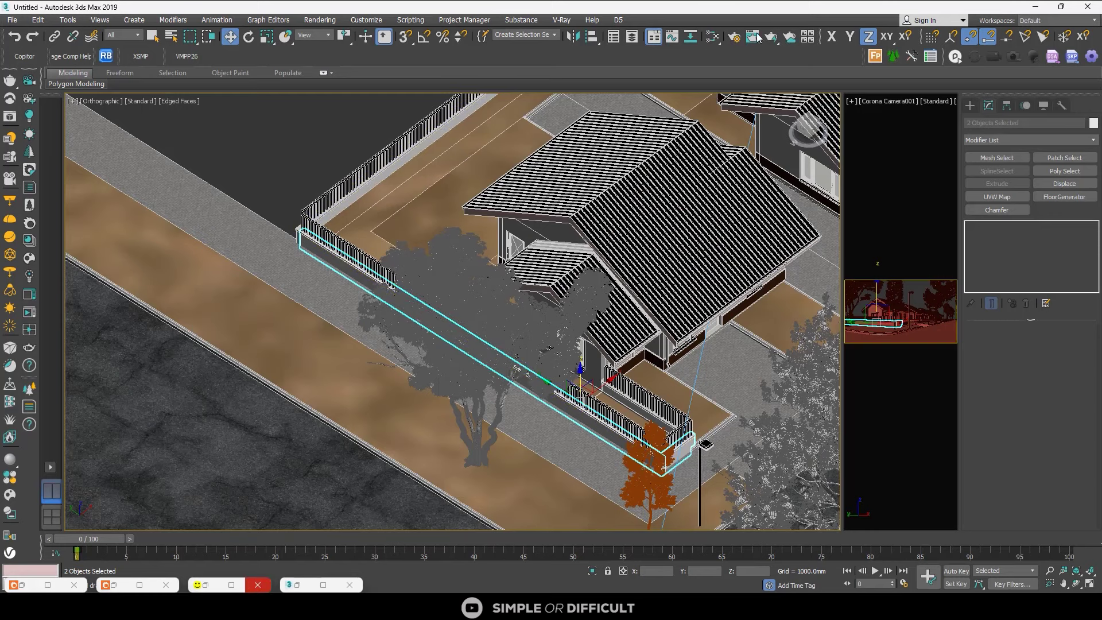
- Open the Slate Material Editor and locate the light-coloured CoronaLegacyMtl node tree among the existing materials
{"action": "left_click", "coordinate": [711, 38]}
{"action": "scroll", "coordinate": [554, 177], "scroll_direction": "down", "scroll_amount": 2}
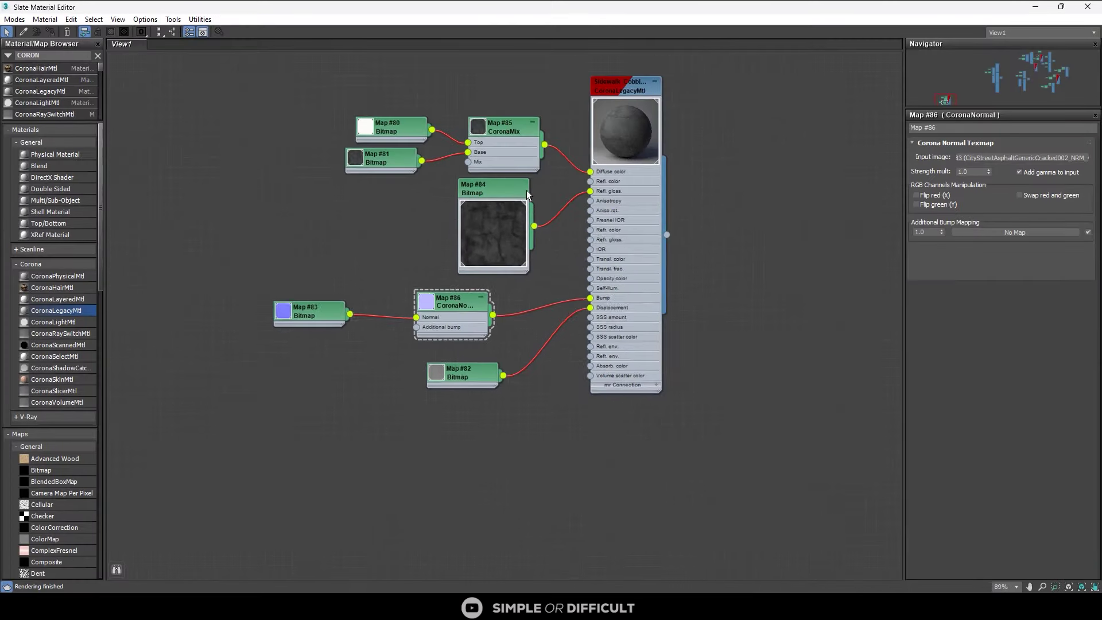
{"action": "scroll", "coordinate": [585, 160], "scroll_direction": "down", "scroll_amount": 10}
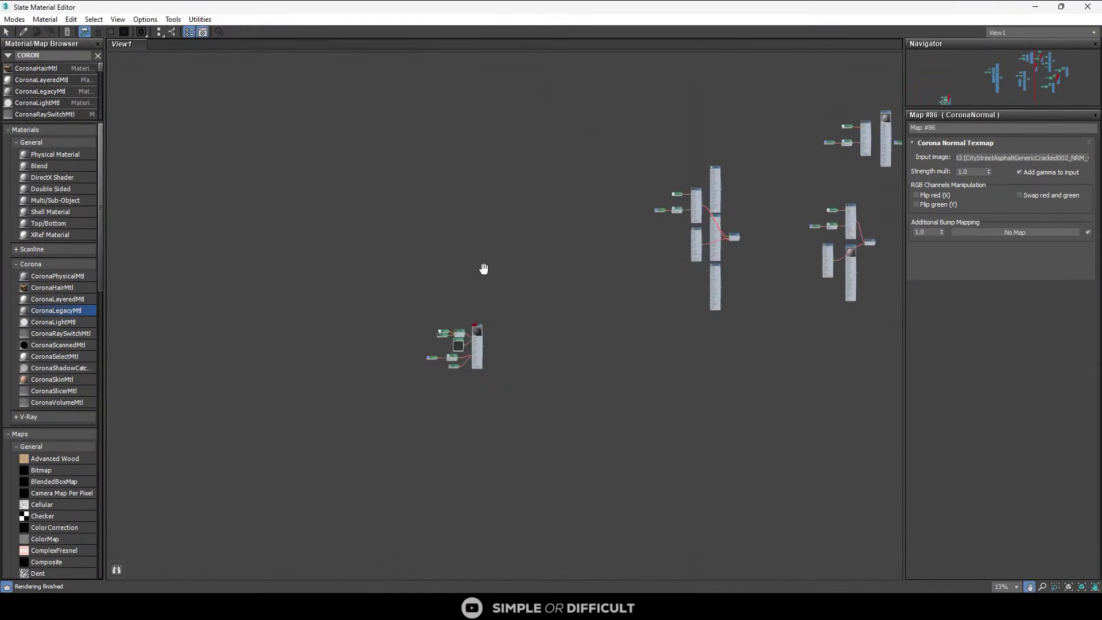
{"action": "scroll", "coordinate": [572, 300], "scroll_direction": "up", "scroll_amount": 6}
{"action": "middle_click_drag", "start_coordinate": [614, 232], "coordinate": [298, 304]}
{"action": "scroll", "coordinate": [475, 306], "scroll_direction": "down", "scroll_amount": 1}
{"action": "scroll", "coordinate": [475, 306], "scroll_direction": "up", "scroll_amount": 1}
{"action": "middle_click_drag", "start_coordinate": [483, 307], "coordinate": [228, 276]}
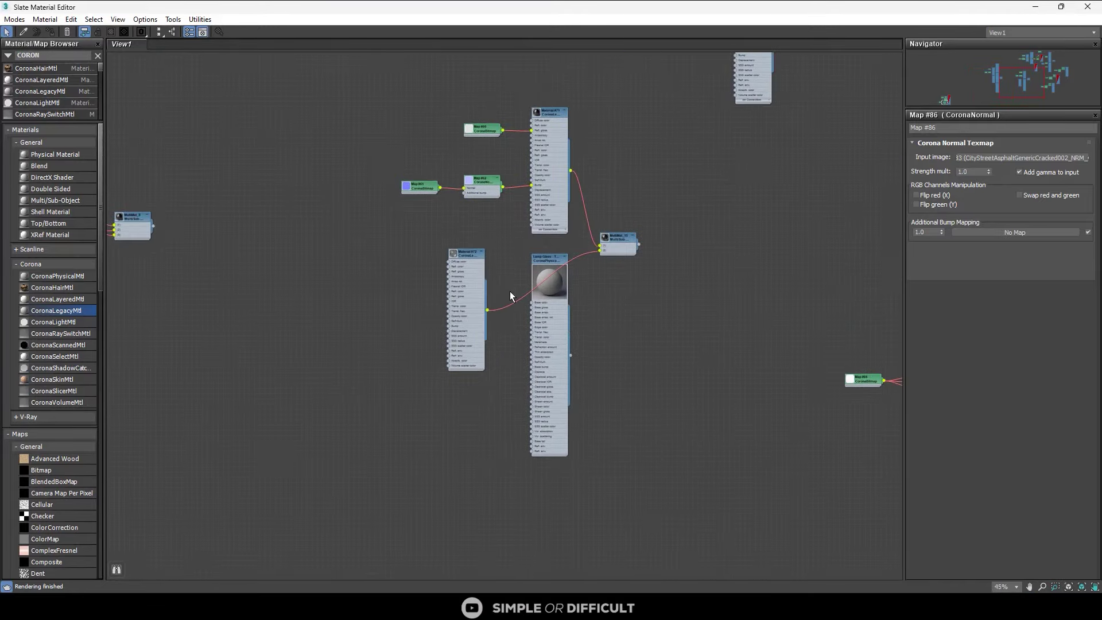
{"action": "middle_click_drag", "start_coordinate": [769, 292], "coordinate": [507, 294]}
{"action": "scroll", "coordinate": [563, 308], "scroll_direction": "down", "scroll_amount": 2}
{"action": "middle_click_drag", "start_coordinate": [568, 309], "coordinate": [343, 252]}
{"action": "scroll", "coordinate": [508, 250], "scroll_direction": "up", "scroll_amount": 2}
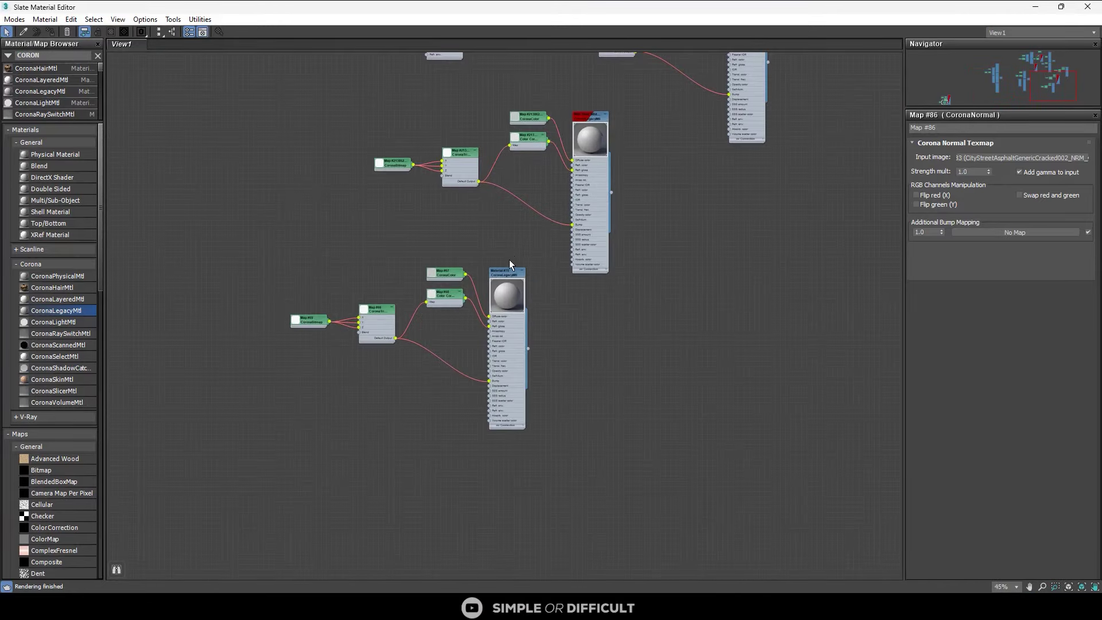
- Duplicate the light-coloured CoronaLegacyMtl node tree into empty space and delete the copied map nodes, keeping only the bare material
{"action": "left_click_drag", "start_coordinate": [513, 258], "coordinate": [323, 351]}
{"action": "scroll", "coordinate": [422, 344], "scroll_direction": "down", "scroll_amount": 1}
{"action": "middle_click_drag", "start_coordinate": [428, 346], "coordinate": [431, 288]}
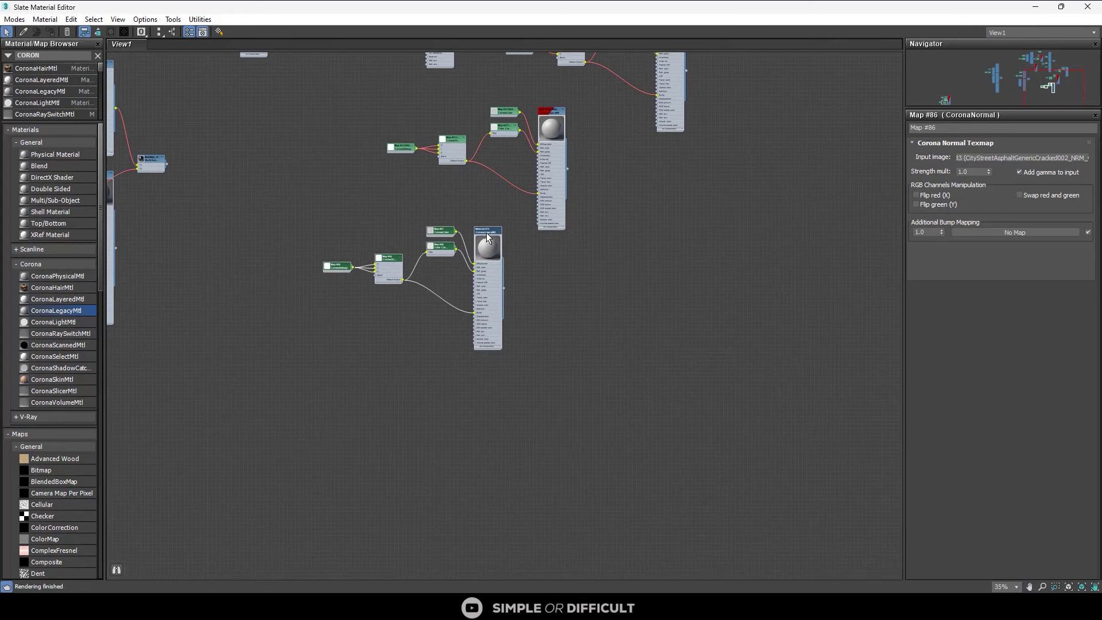
{"action": "left_click_drag", "start_coordinate": [486, 233], "coordinate": [770, 361], "text": "shift"}
{"action": "scroll", "coordinate": [770, 361], "scroll_direction": "up", "scroll_amount": 2}
{"action": "middle_click_drag", "start_coordinate": [770, 361], "coordinate": [589, 305]}
{"action": "left_click_drag", "start_coordinate": [471, 235], "coordinate": [242, 434]}
{"action": "key", "text": "Delete"}
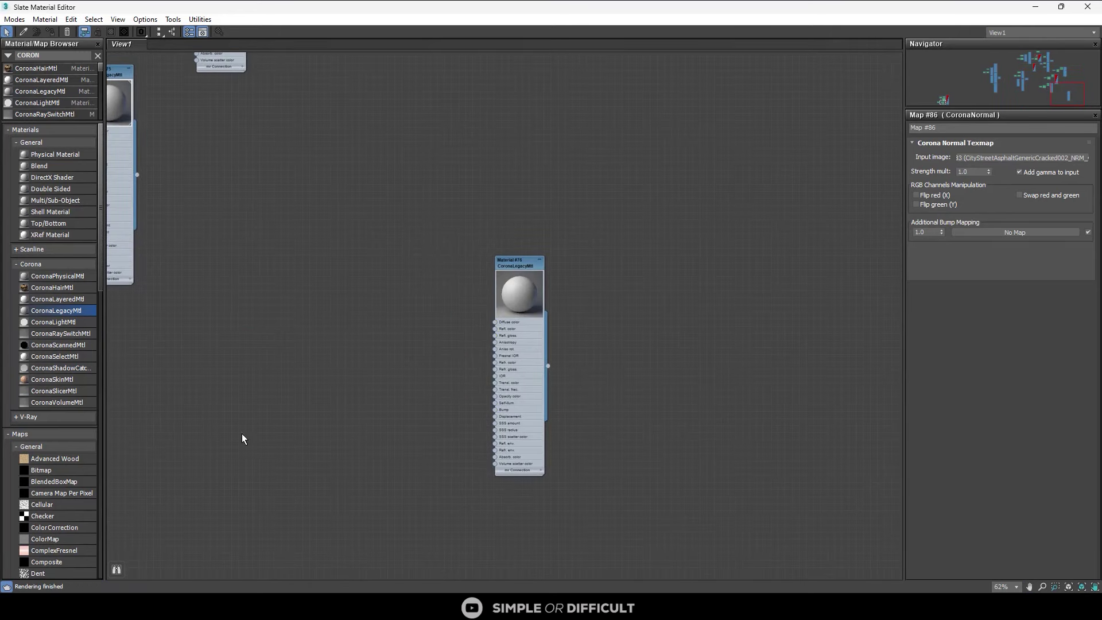
{"action": "scroll", "coordinate": [488, 346], "scroll_direction": "up", "scroll_amount": 4}
{"action": "left_click_drag", "start_coordinate": [521, 232], "coordinate": [550, 223]}
{"action": "left_click", "coordinate": [460, 284]}
- Switch to File Explorer and open the inner VP_Brick1_11 texture folder inside ASSETS
{"action": "key", "text": "alt+Tab"}
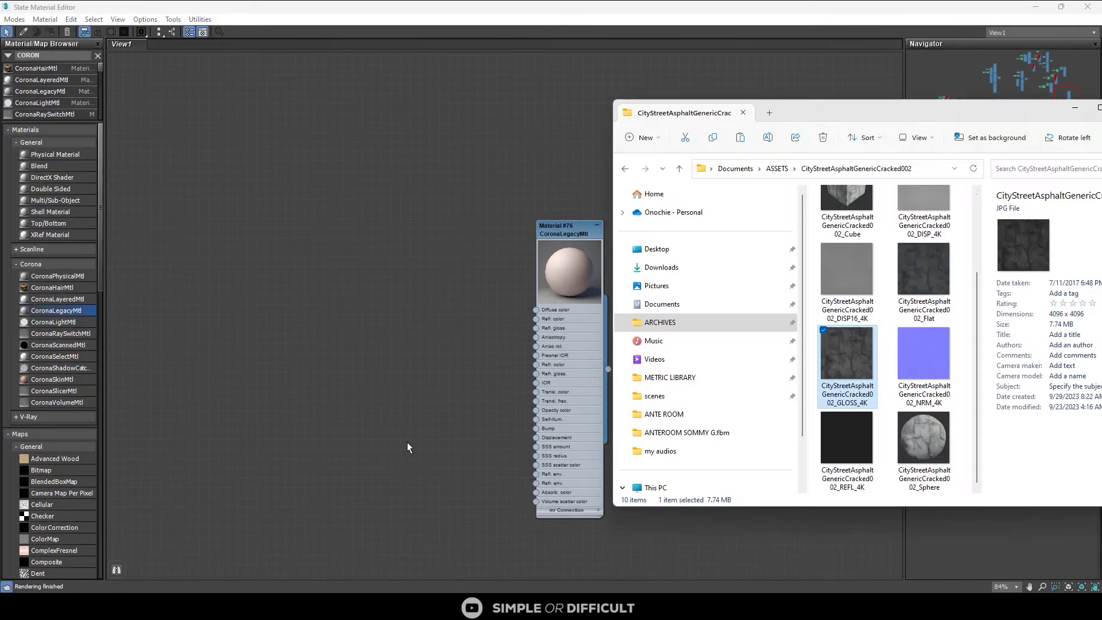
{"action": "left_click_drag", "start_coordinate": [874, 109], "coordinate": [542, 100]}
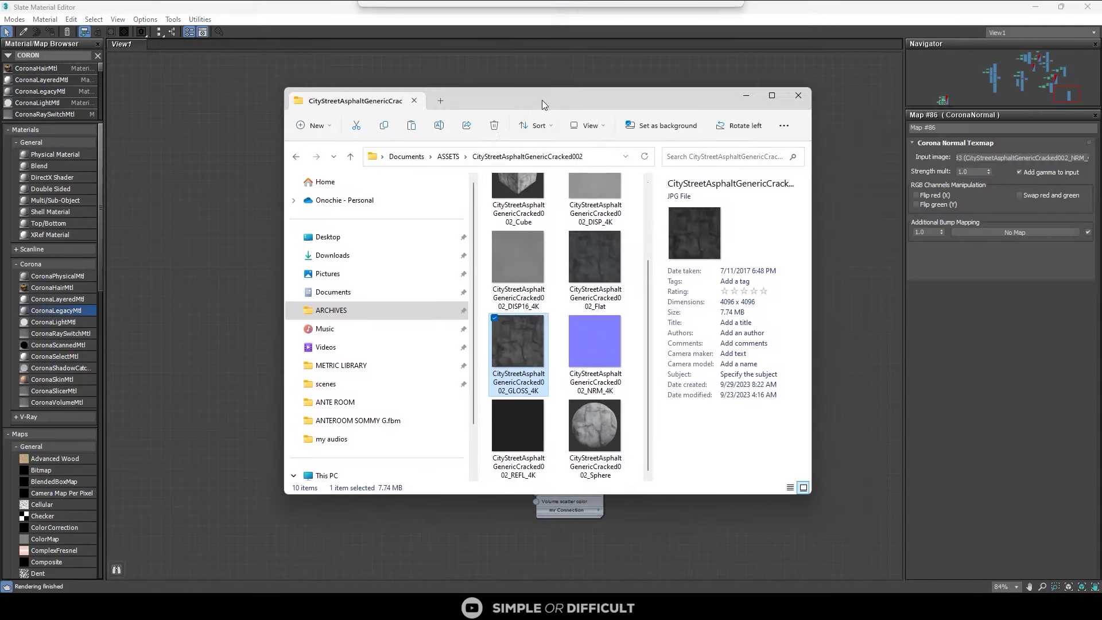
{"action": "left_click", "coordinate": [449, 156]}
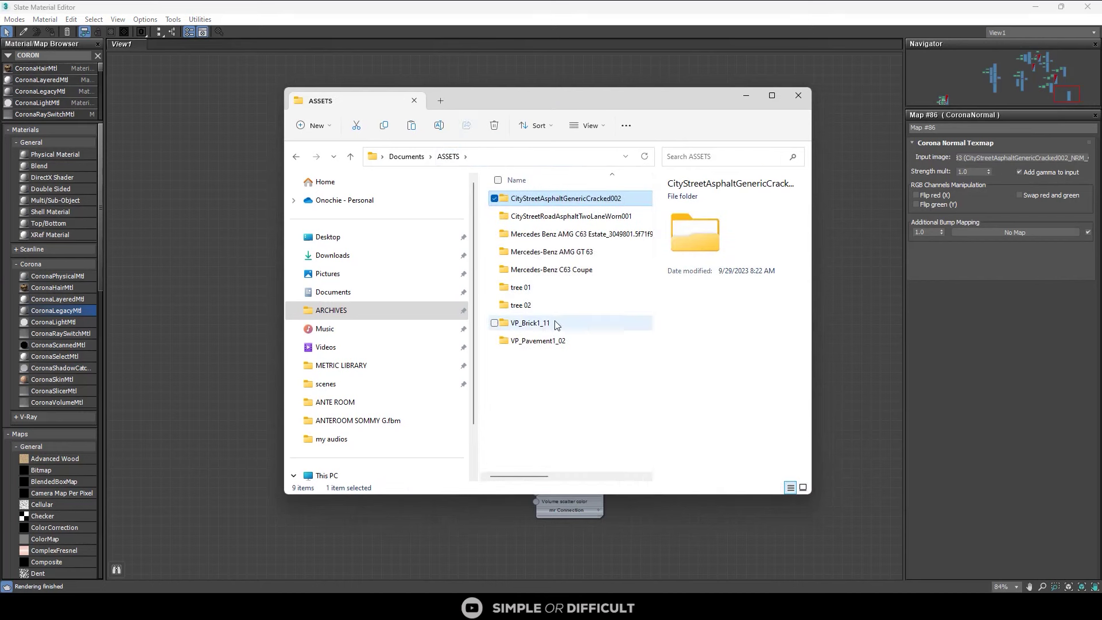
{"action": "double_click", "coordinate": [555, 323]}
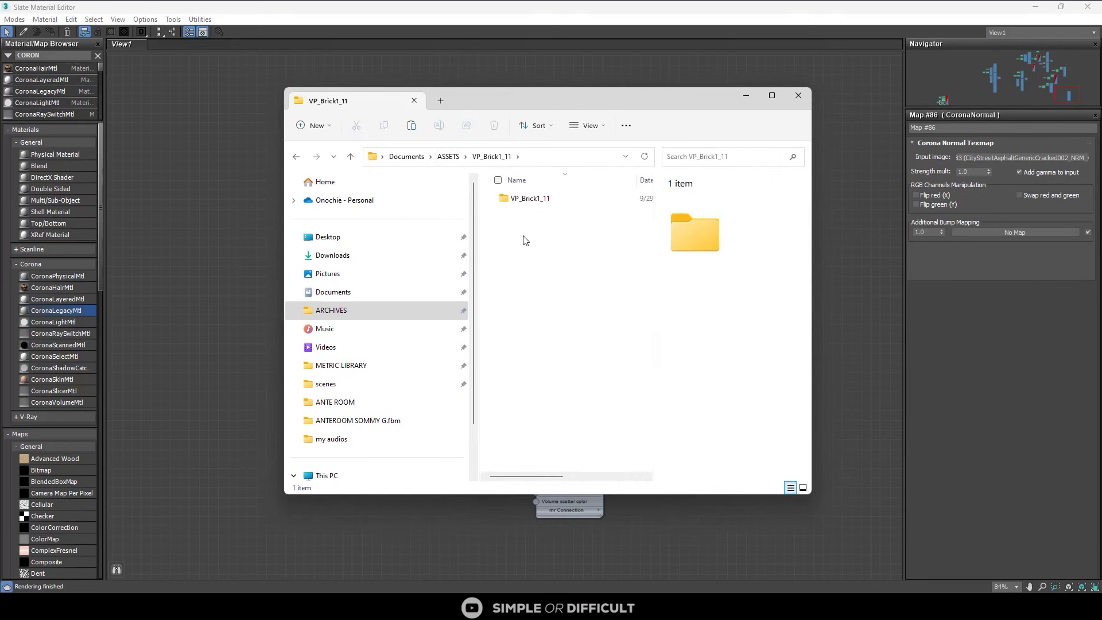
{"action": "double_click", "coordinate": [536, 201]}
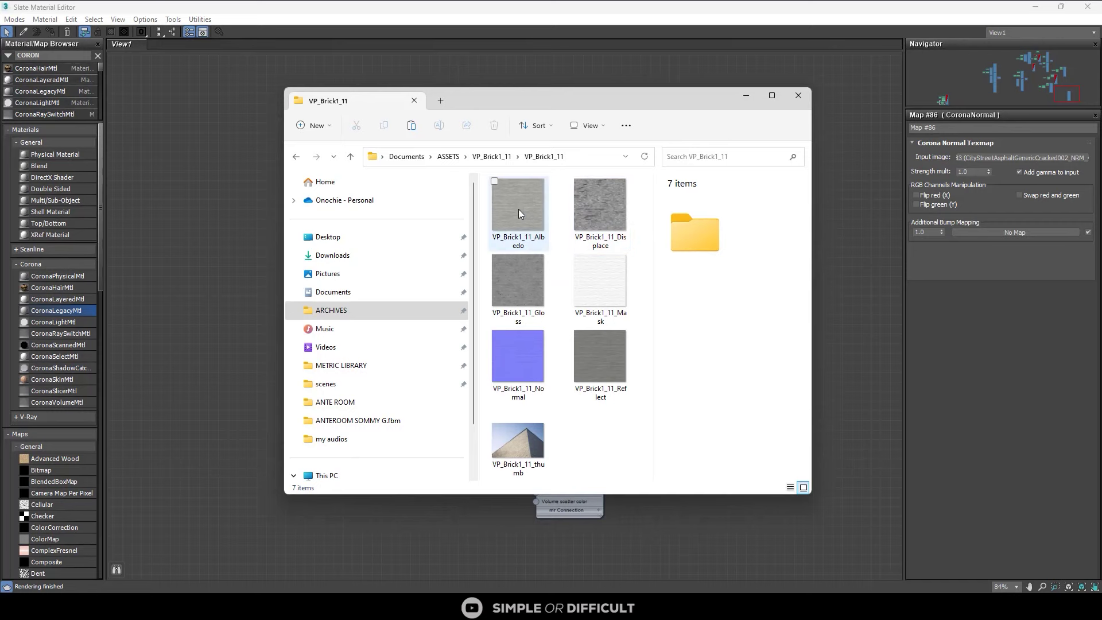
- Preview the VP_Brick1_11_thumb image at full size to check how the brick looks on a building
{"action": "left_click", "coordinate": [748, 96]}
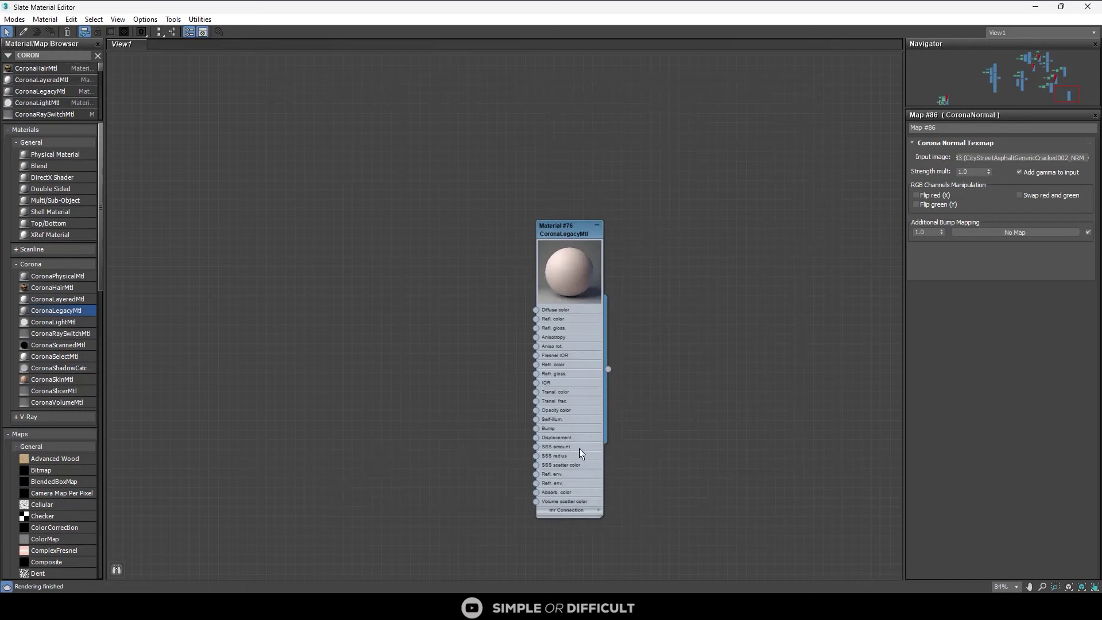
{"action": "left_click", "coordinate": [618, 608]}
{"action": "double_click", "coordinate": [532, 452]}
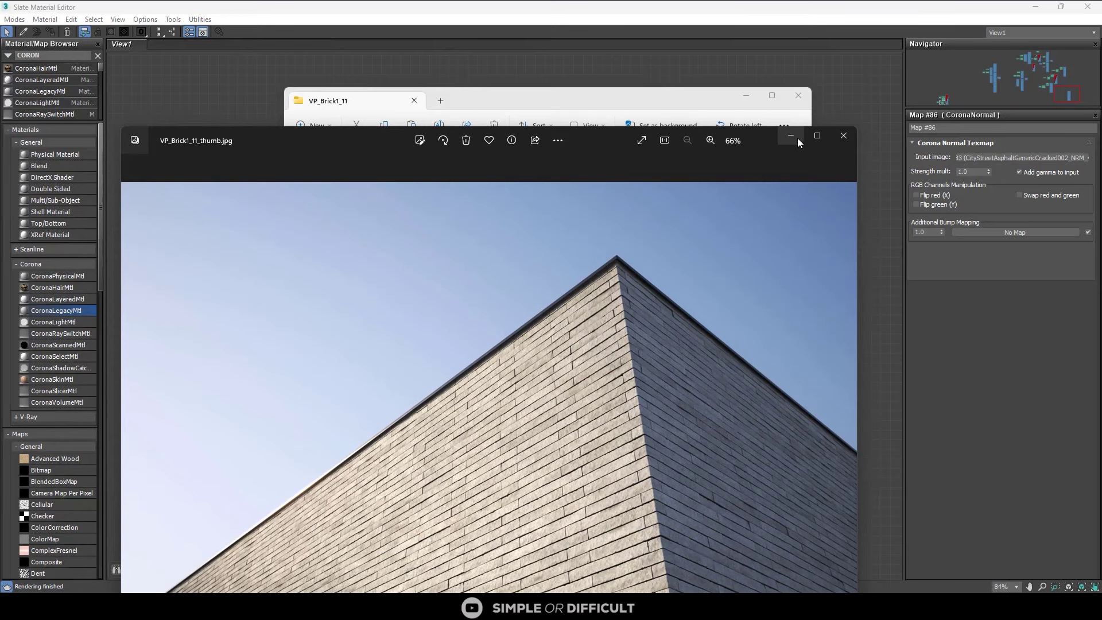
{"action": "left_click", "coordinate": [841, 136]}
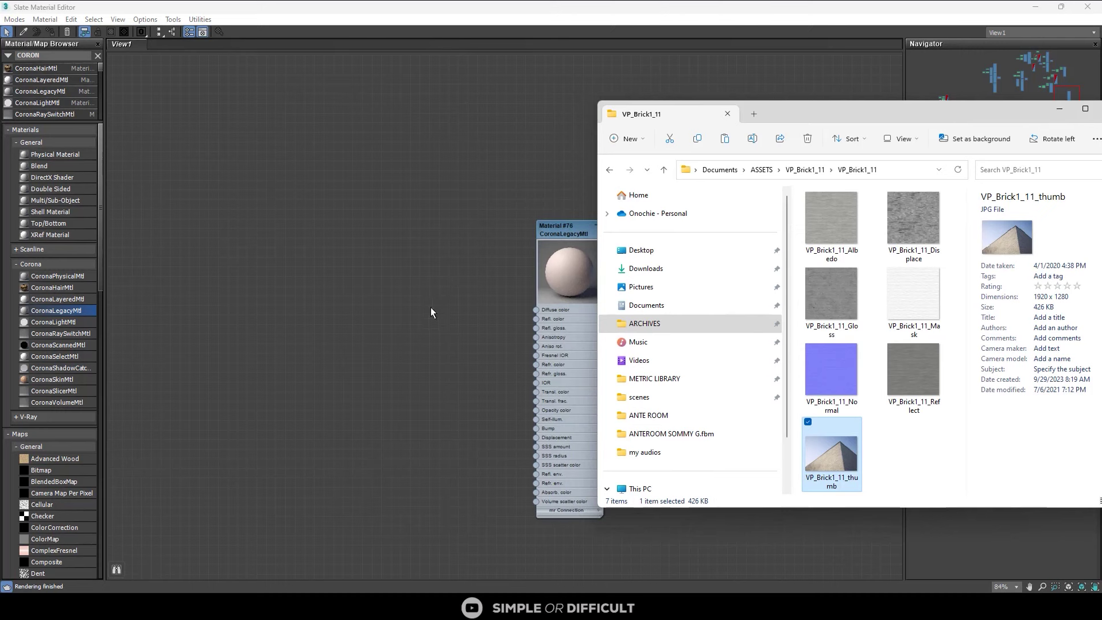
- Bring the VP_Brick1_11 Albedo, Gloss, Displace, Normal and Mask images into the node view as bitmap maps
{"action": "left_click", "coordinate": [844, 222]}
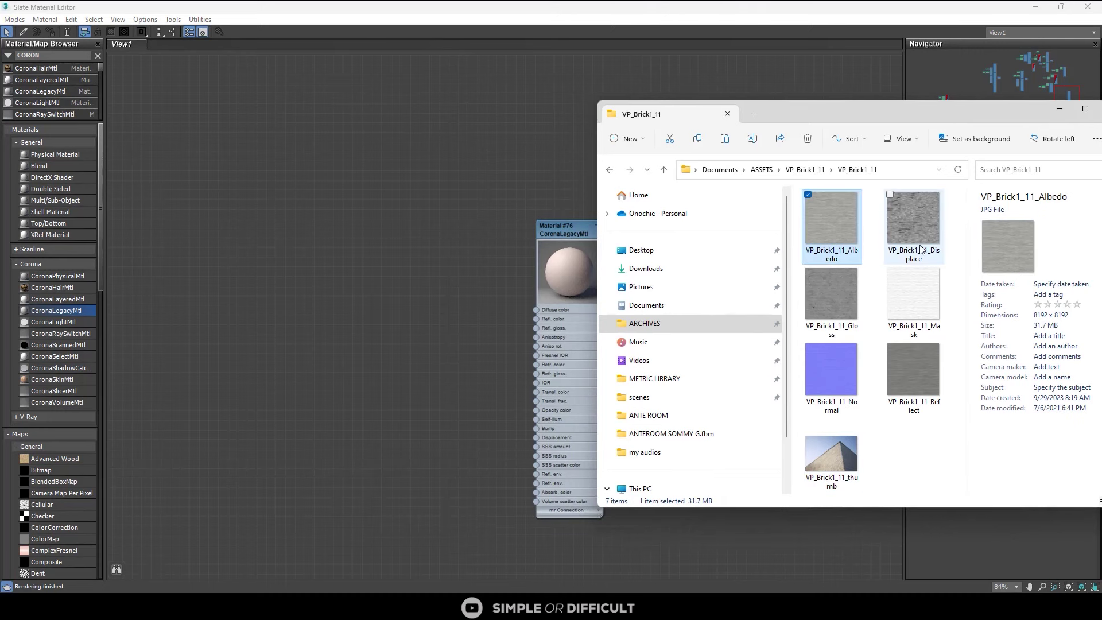
{"action": "left_click_drag", "start_coordinate": [831, 221], "coordinate": [452, 286]}
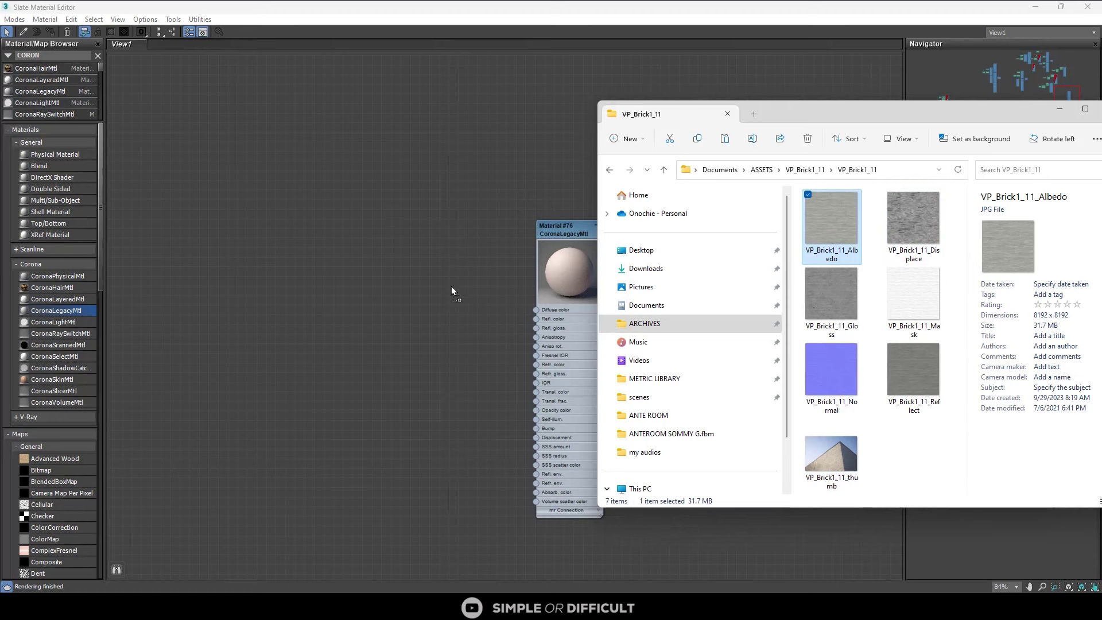
{"action": "scroll", "coordinate": [491, 304], "scroll_direction": "up", "scroll_amount": 1}
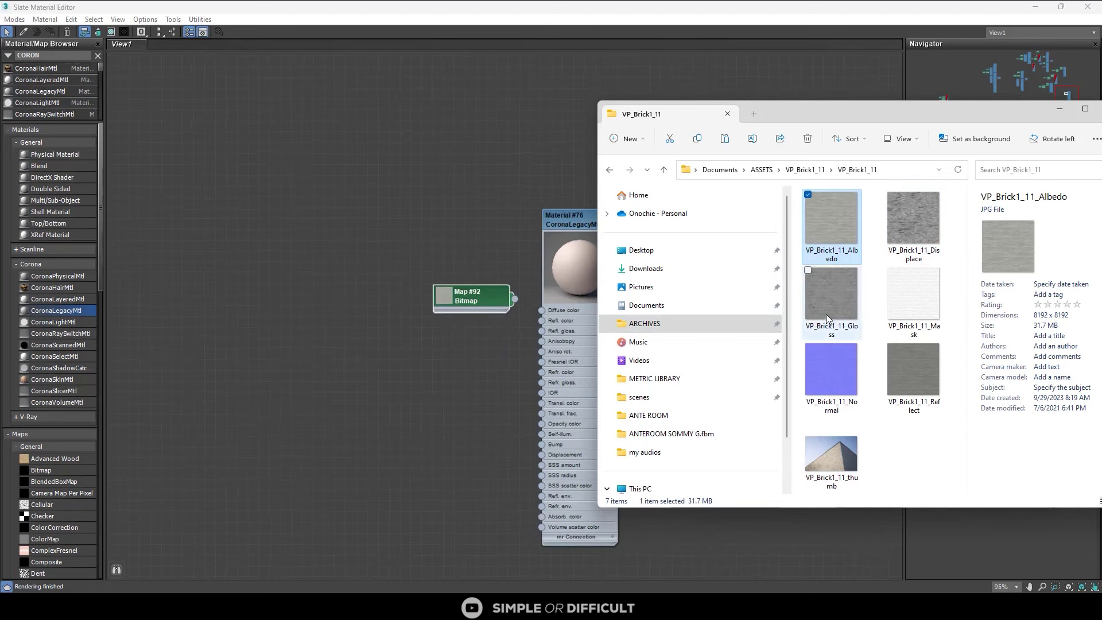
{"action": "left_click_drag", "start_coordinate": [826, 315], "coordinate": [461, 341]}
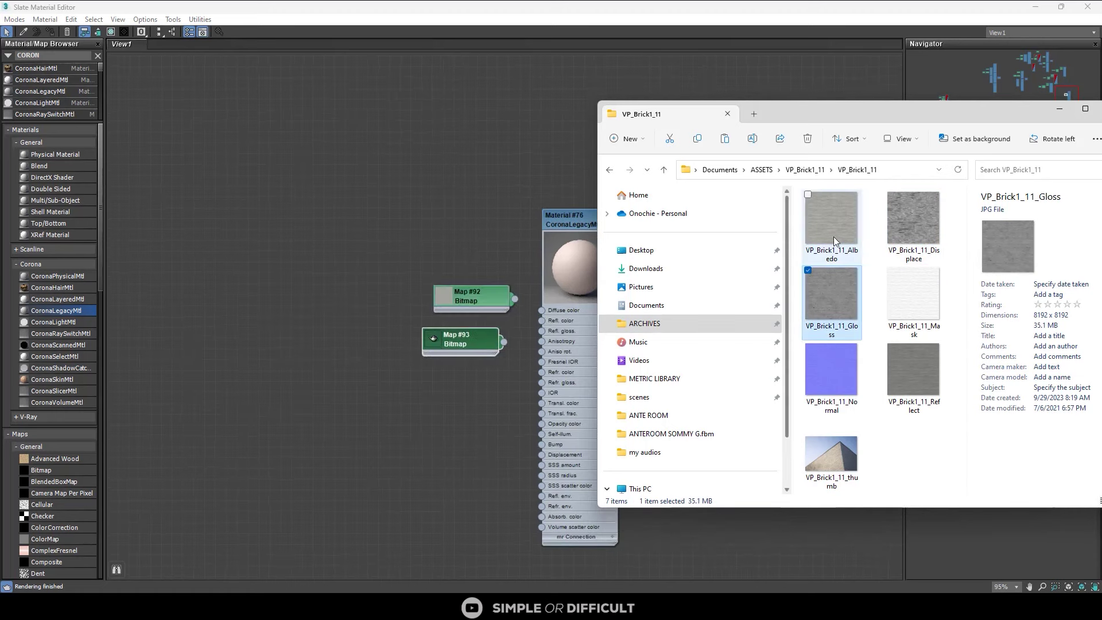
{"action": "left_click_drag", "start_coordinate": [902, 219], "coordinate": [420, 438]}
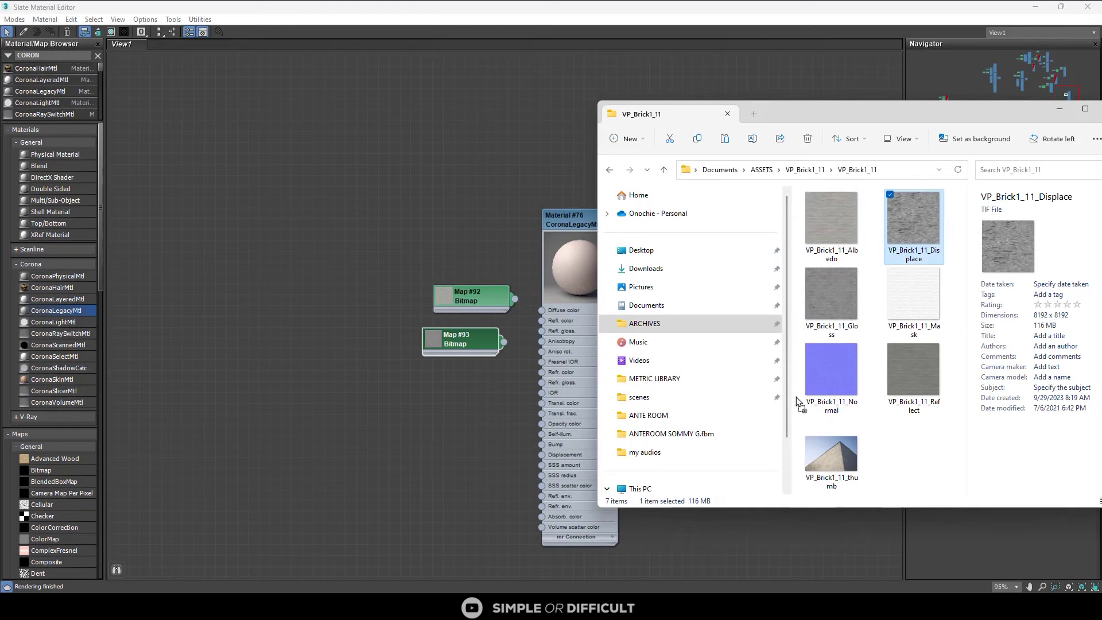
{"action": "left_click_drag", "start_coordinate": [846, 373], "coordinate": [421, 463]}
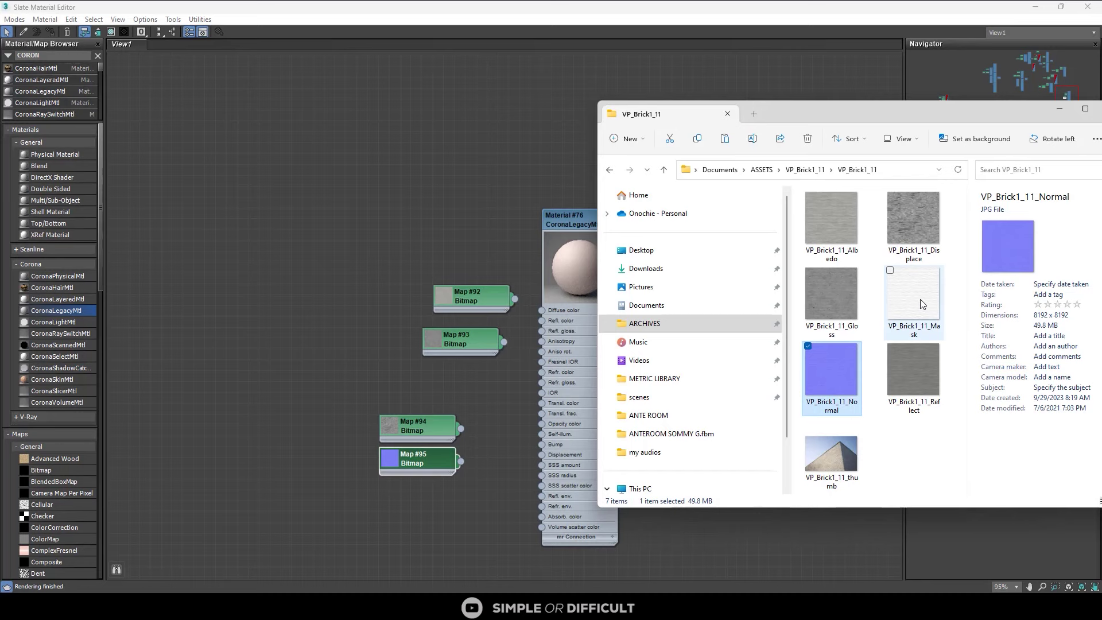
{"action": "left_click_drag", "start_coordinate": [922, 304], "coordinate": [444, 235]}
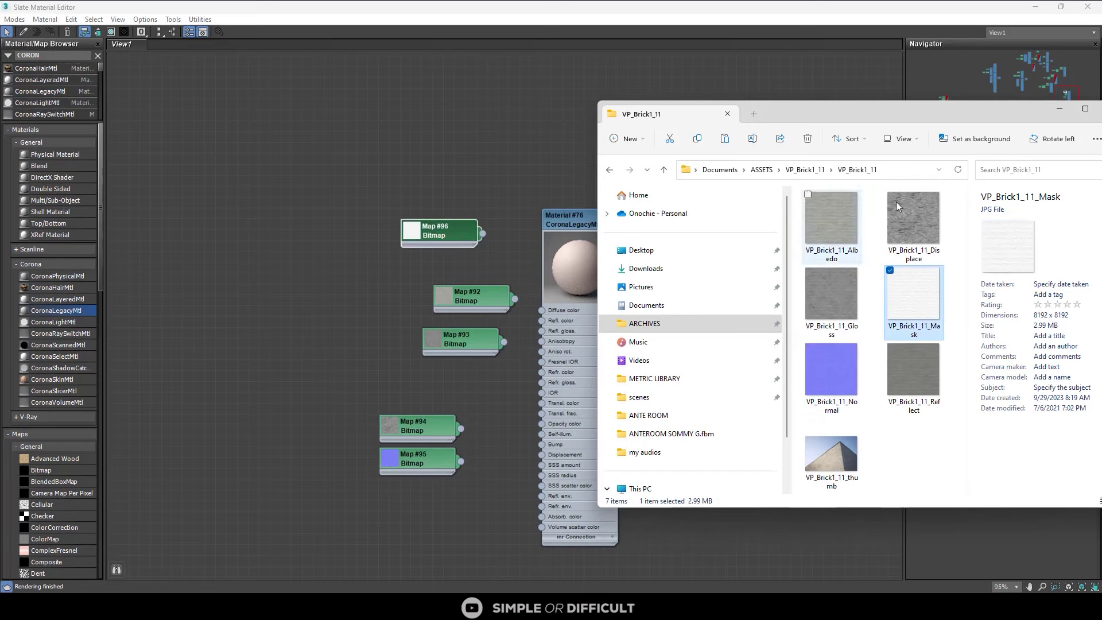
{"action": "left_click", "coordinate": [1057, 111]}
- Space out the bare CoronaLegacyMtl and the bitmap nodes, and add a CoronaMix map near the Mask and Albedo bitmaps
{"action": "scroll", "coordinate": [549, 253], "scroll_direction": "up", "scroll_amount": 4}
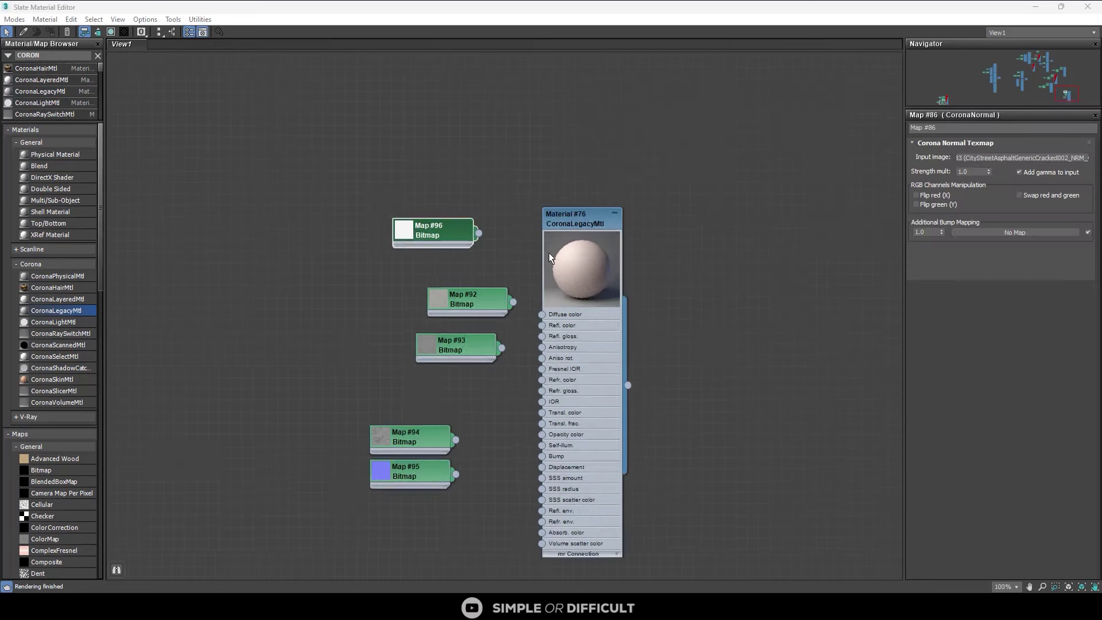
{"action": "double_click", "coordinate": [574, 215]}
{"action": "left_click_drag", "start_coordinate": [596, 240], "coordinate": [640, 155]}
{"action": "left_click_drag", "start_coordinate": [466, 309], "coordinate": [437, 278]}
{"action": "right_click", "coordinate": [392, 178]}
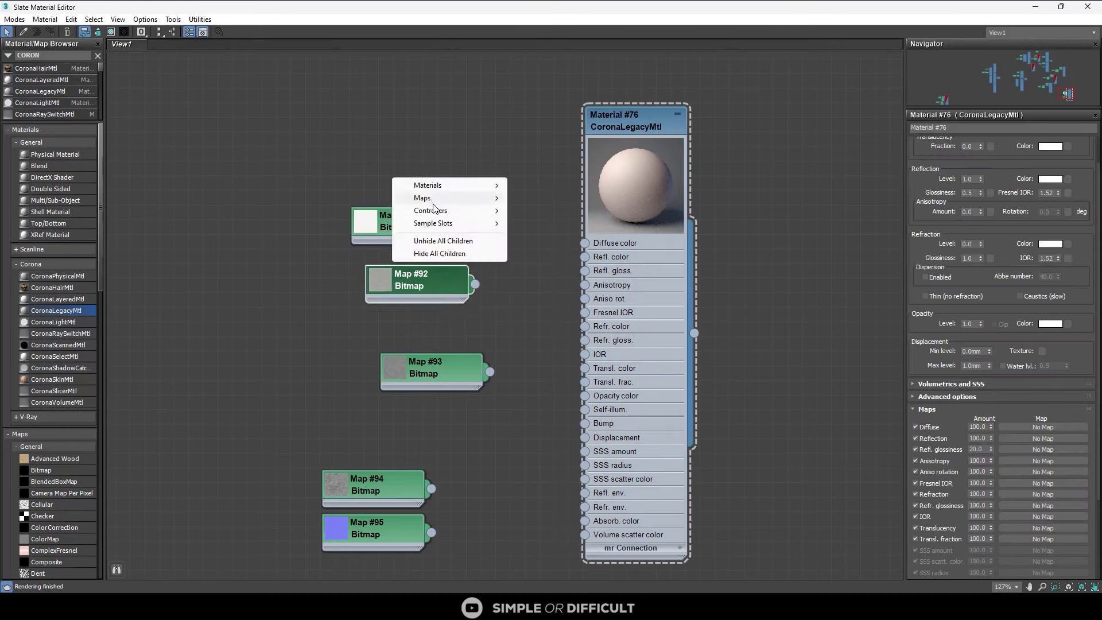
{"action": "mouse_move", "coordinate": [436, 199]}
{"action": "mouse_move", "coordinate": [560, 211]}
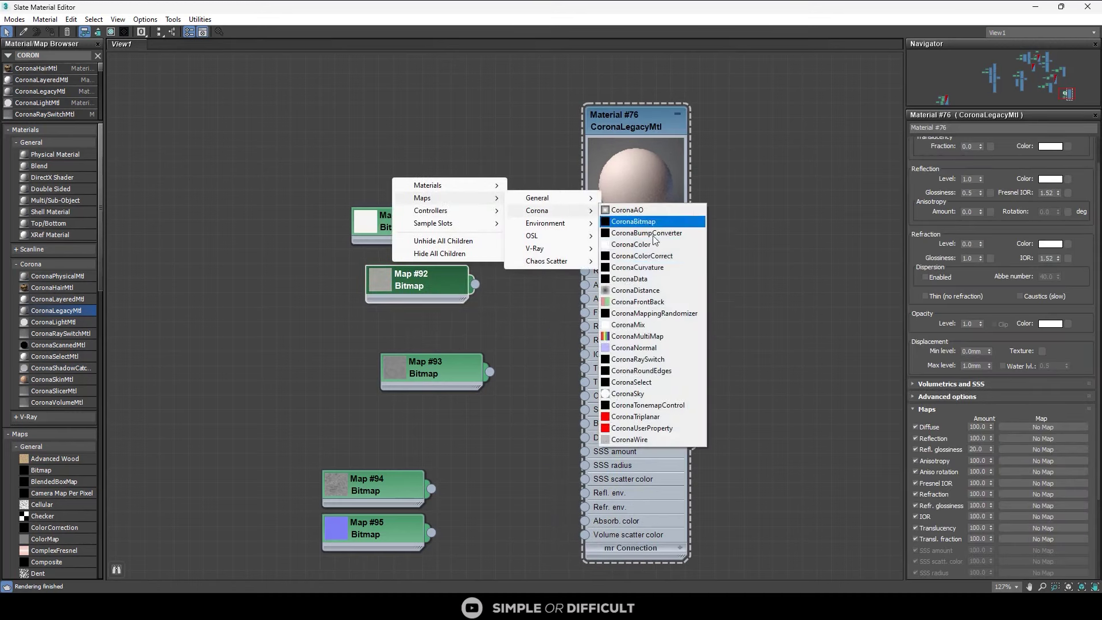
{"action": "left_click", "coordinate": [629, 325]}
- Connect the Mask bitmap to the CoronaMix Top input and the Albedo bitmap to its Base input
{"action": "left_click_drag", "start_coordinate": [374, 172], "coordinate": [461, 158]}
{"action": "left_click_drag", "start_coordinate": [431, 228], "coordinate": [424, 185]}
{"action": "left_click_drag", "start_coordinate": [356, 190], "coordinate": [341, 175]}
{"action": "left_click_drag", "start_coordinate": [428, 282], "coordinate": [424, 201]}
- Set the CoronaMix operation to Multiply and connect its output to the brick material's Diffuse color
{"action": "double_click", "coordinate": [454, 165]}
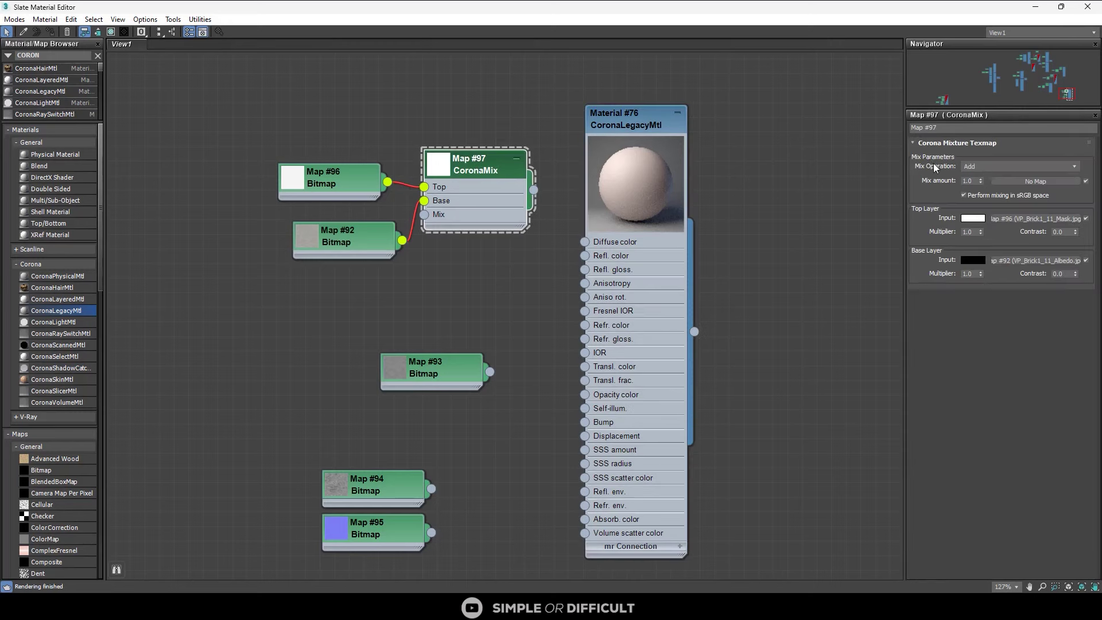
{"action": "left_click", "coordinate": [985, 167]}
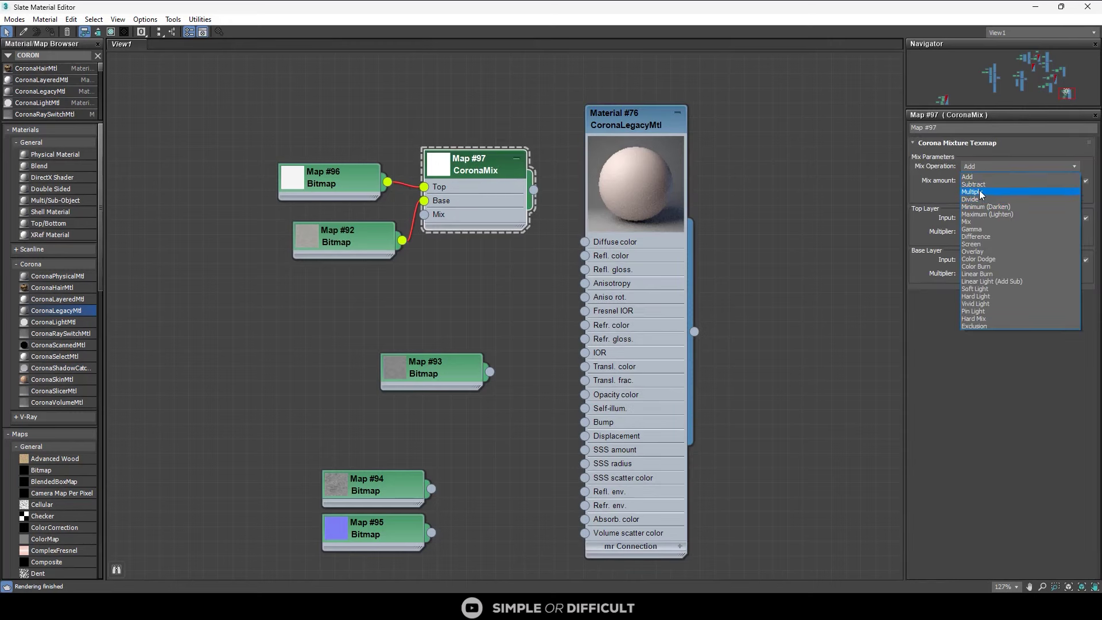
{"action": "left_click", "coordinate": [982, 194]}
{"action": "left_click_drag", "start_coordinate": [534, 189], "coordinate": [585, 242]}
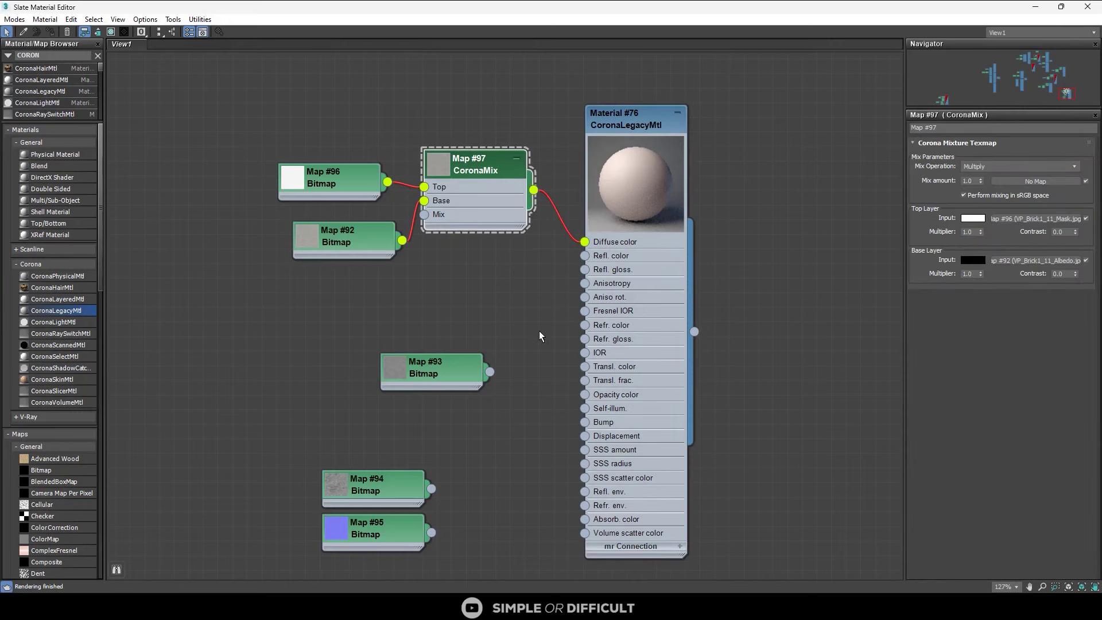
{"action": "scroll", "coordinate": [421, 360], "scroll_direction": "up", "scroll_amount": 2}
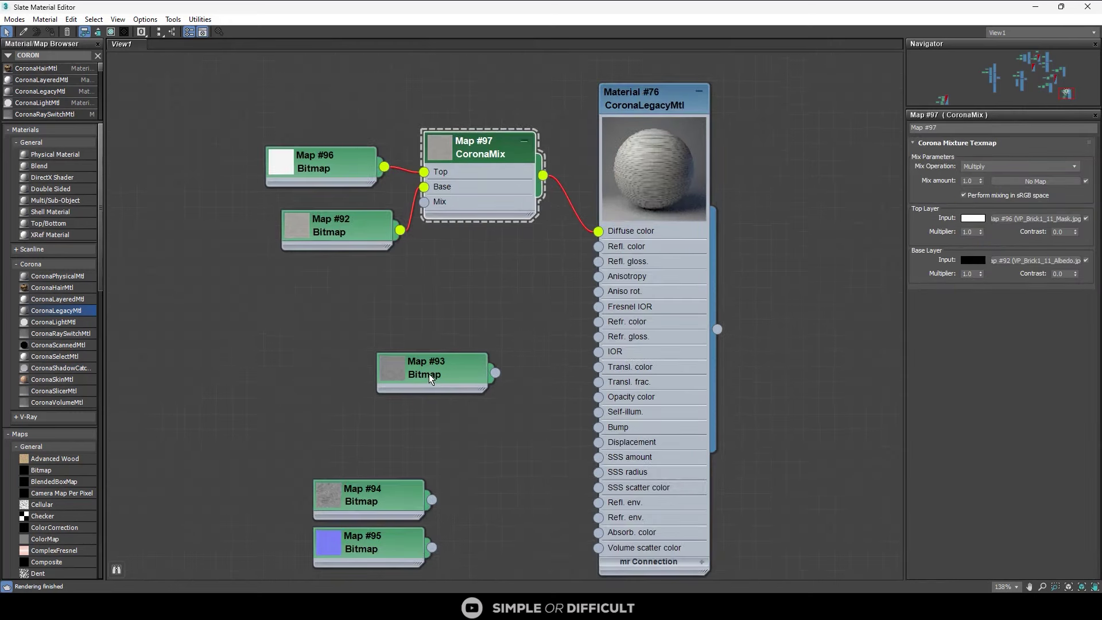
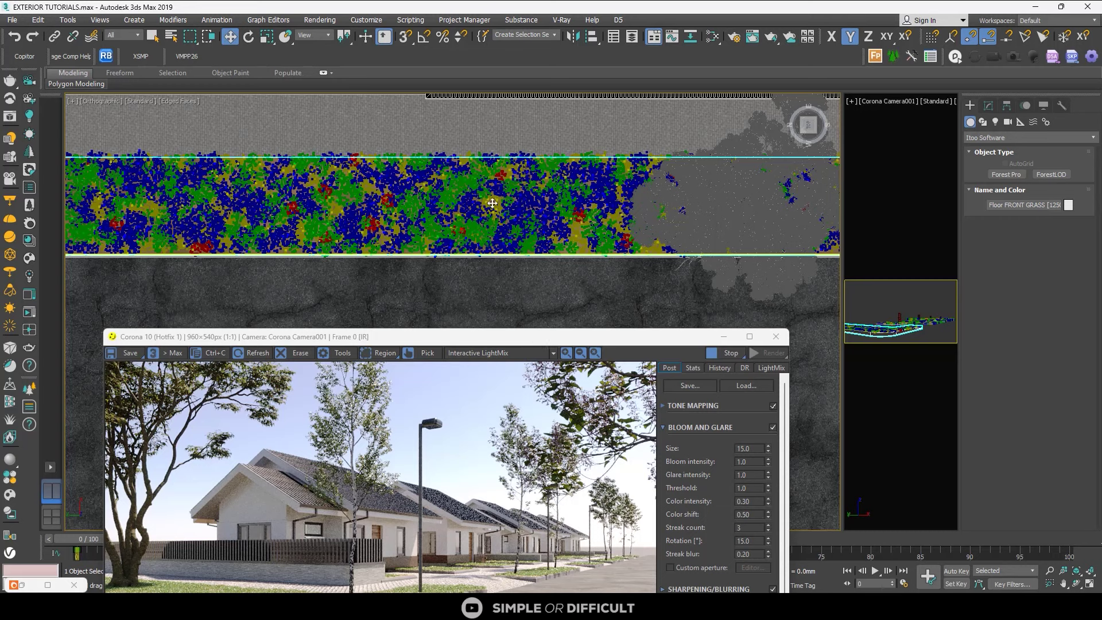
- Select the front grass Forest scatter and restart the interactive render, with the grass along the kerb in close view
{"action": "left_click", "coordinate": [739, 353]}
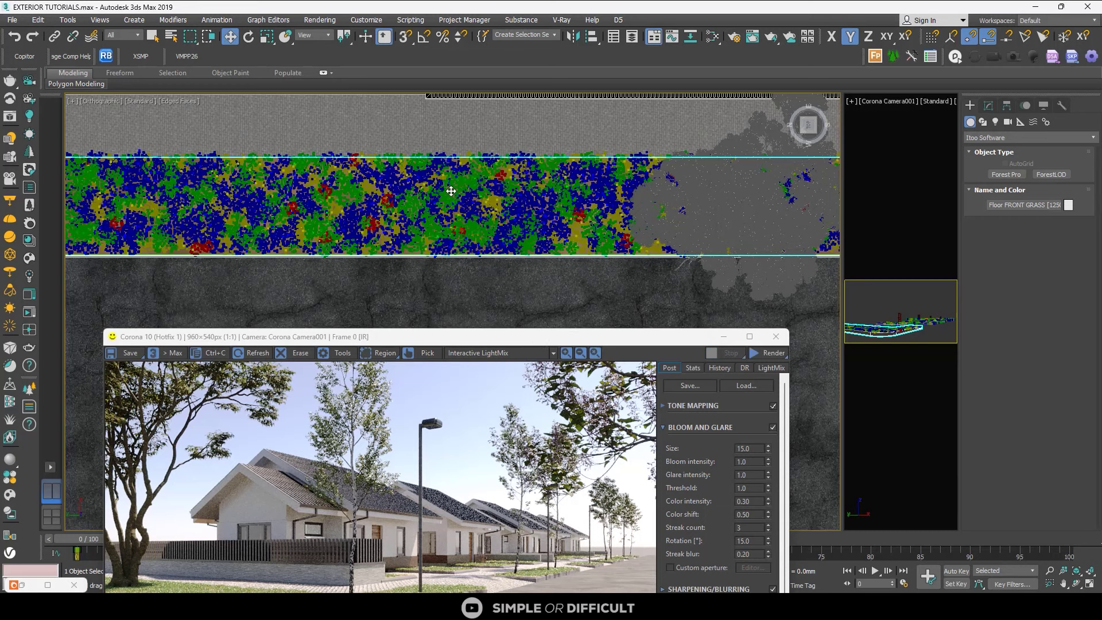
{"action": "left_click", "coordinate": [452, 191]}
{"action": "left_click_drag", "start_coordinate": [460, 337], "coordinate": [397, 115]}
{"action": "left_click", "coordinate": [707, 131]}
{"action": "scroll", "coordinate": [332, 396], "scroll_direction": "up", "scroll_amount": 3}
- Set the front grass scatter's Boundary Checking to Edge in its Areas settings and acknowledge the Forest Edge warning
{"action": "left_click", "coordinate": [988, 106]}
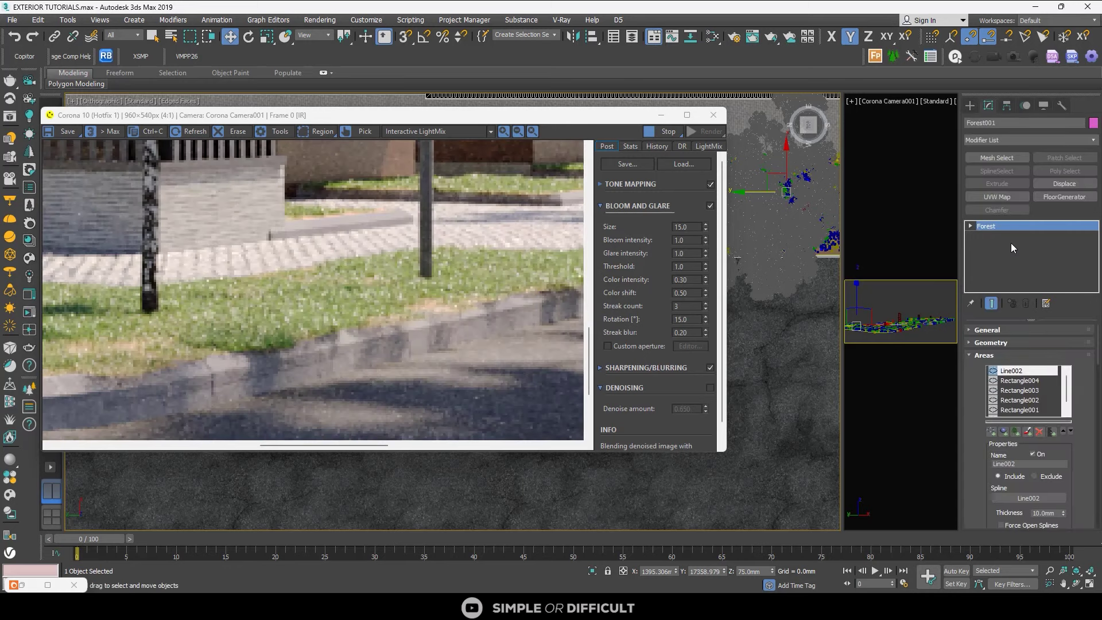
{"action": "scroll", "coordinate": [1094, 416], "scroll_direction": "down", "scroll_amount": 2}
{"action": "scroll", "coordinate": [1092, 380], "scroll_direction": "up", "scroll_amount": 2}
{"action": "scroll", "coordinate": [1075, 396], "scroll_direction": "down", "scroll_amount": 8}
{"action": "scroll", "coordinate": [1087, 417], "scroll_direction": "down", "scroll_amount": 3}
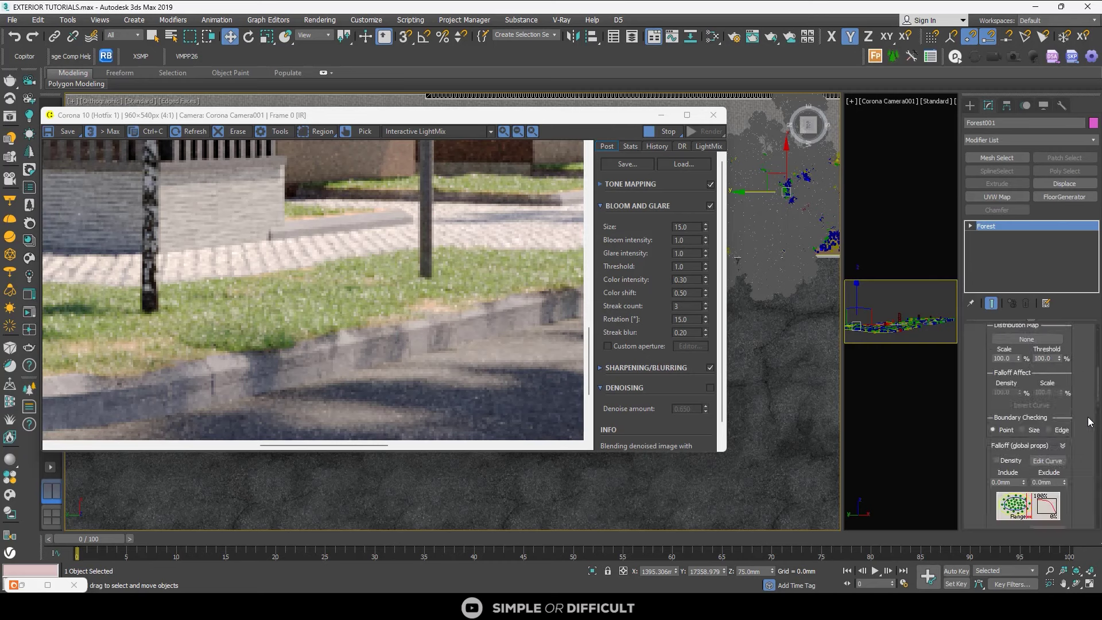
{"action": "left_click", "coordinate": [1049, 430]}
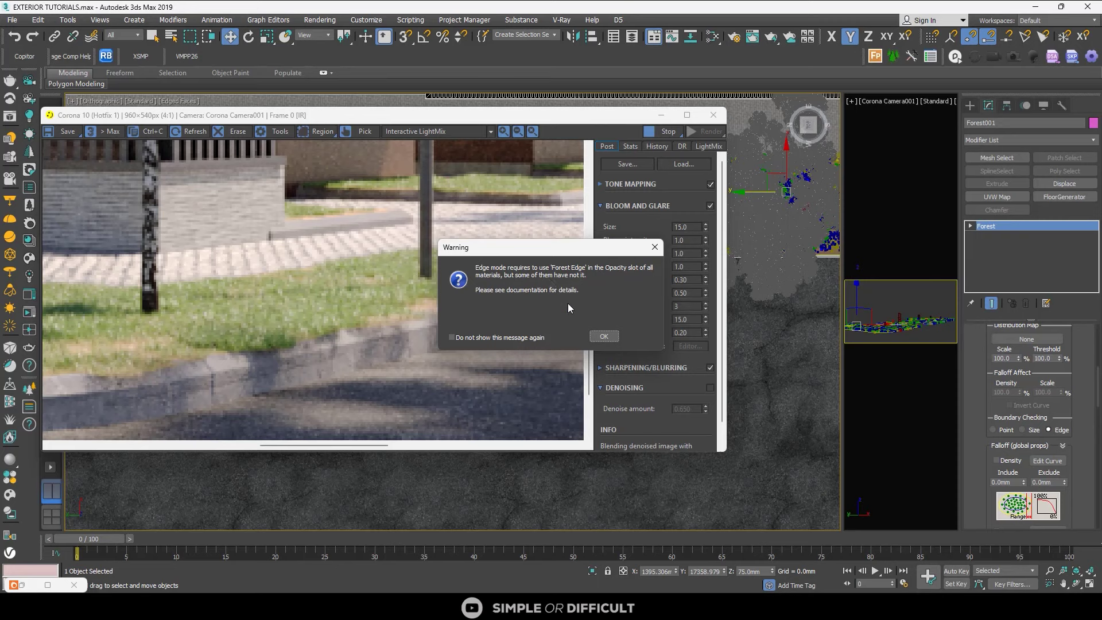
{"action": "left_click", "coordinate": [606, 336]}
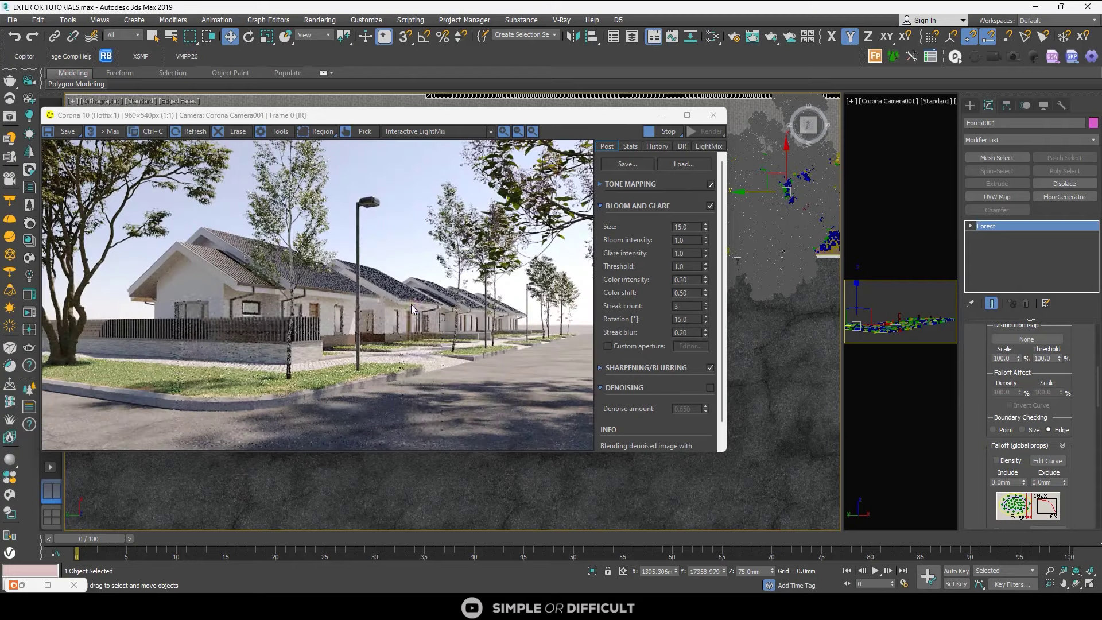
- Examine how the grass meets the kerb in the updated interactive render
{"action": "scroll", "coordinate": [227, 404], "scroll_direction": "up", "scroll_amount": 1}
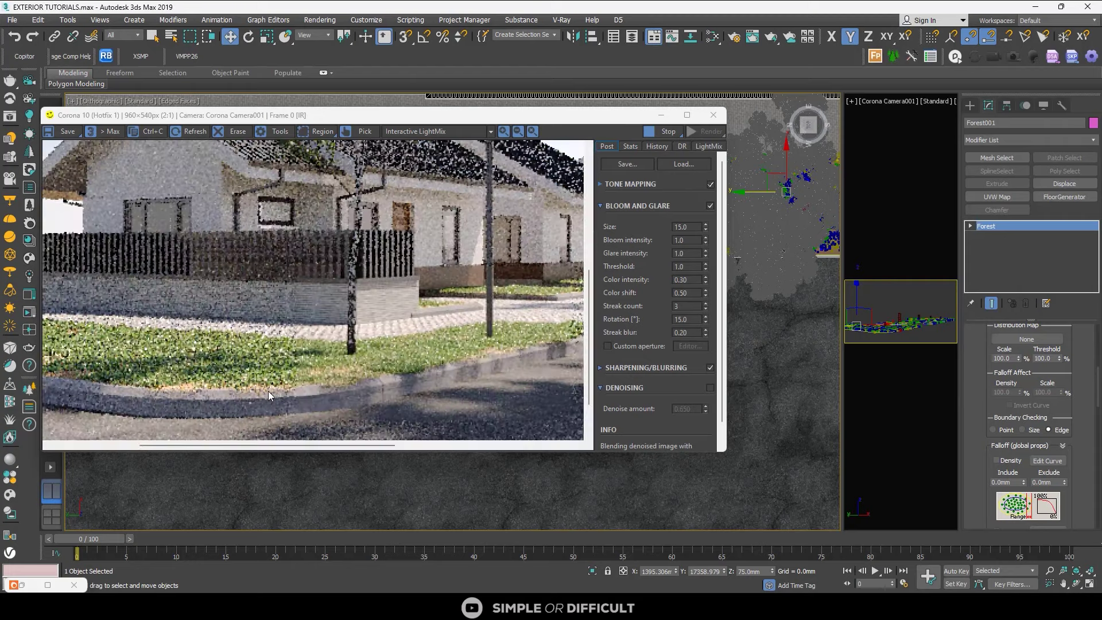
{"action": "scroll", "coordinate": [308, 395], "scroll_direction": "up", "scroll_amount": 1}
{"action": "scroll", "coordinate": [370, 367], "scroll_direction": "down", "scroll_amount": 2}
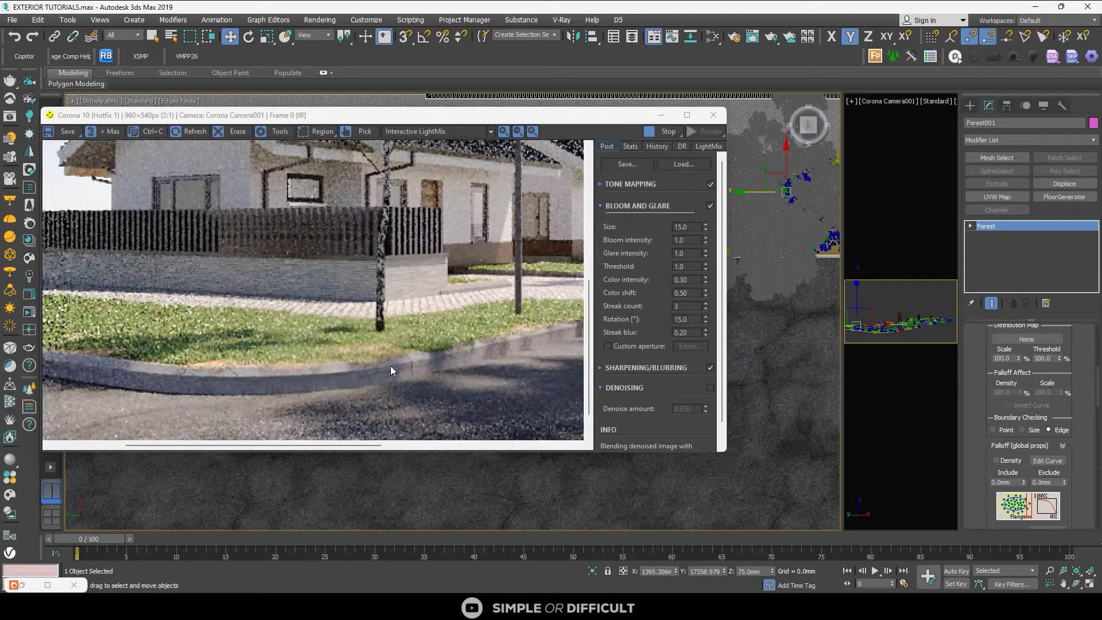
{"action": "scroll", "coordinate": [445, 362], "scroll_direction": "down", "scroll_amount": 1}
{"action": "scroll", "coordinate": [335, 379], "scroll_direction": "up", "scroll_amount": 2}
{"action": "scroll", "coordinate": [319, 323], "scroll_direction": "down", "scroll_amount": 2}
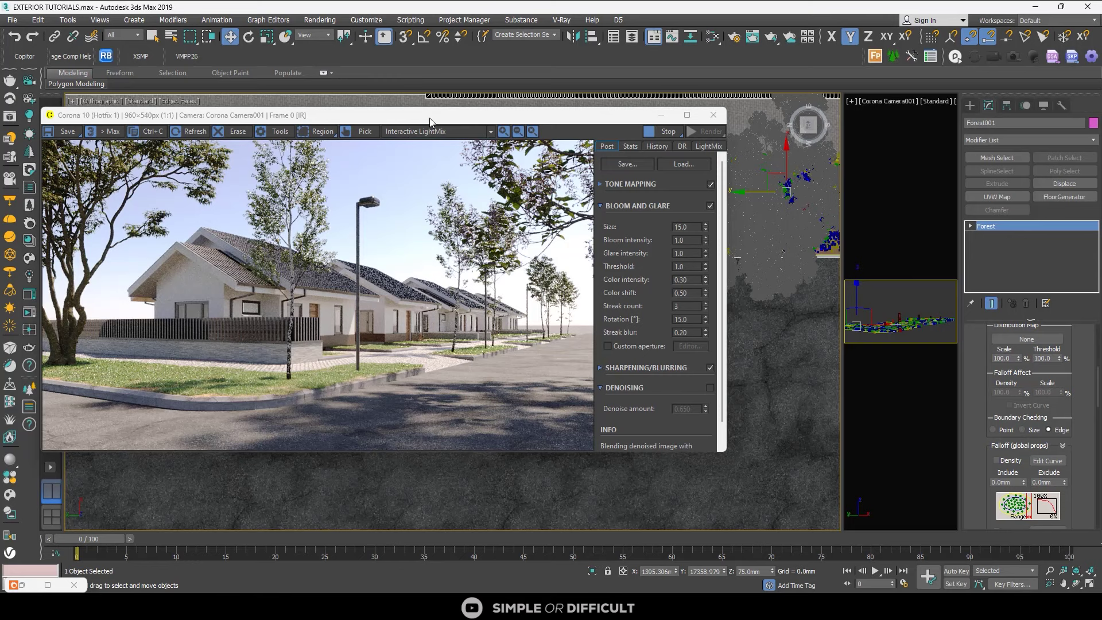
- Open the Slate Material Editor and list the Scene Materials in a widened browser so the full material names are readable
{"action": "left_click_drag", "start_coordinate": [435, 120], "coordinate": [728, 141]}
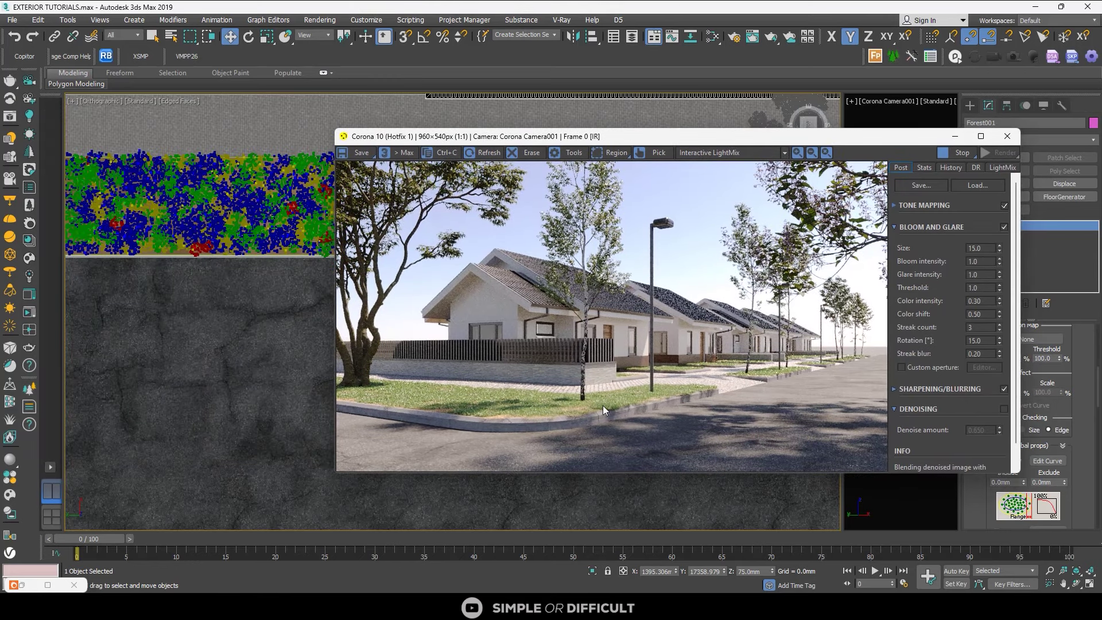
{"action": "left_click", "coordinate": [713, 36]}
{"action": "left_click_drag", "start_coordinate": [376, 159], "coordinate": [451, 62]}
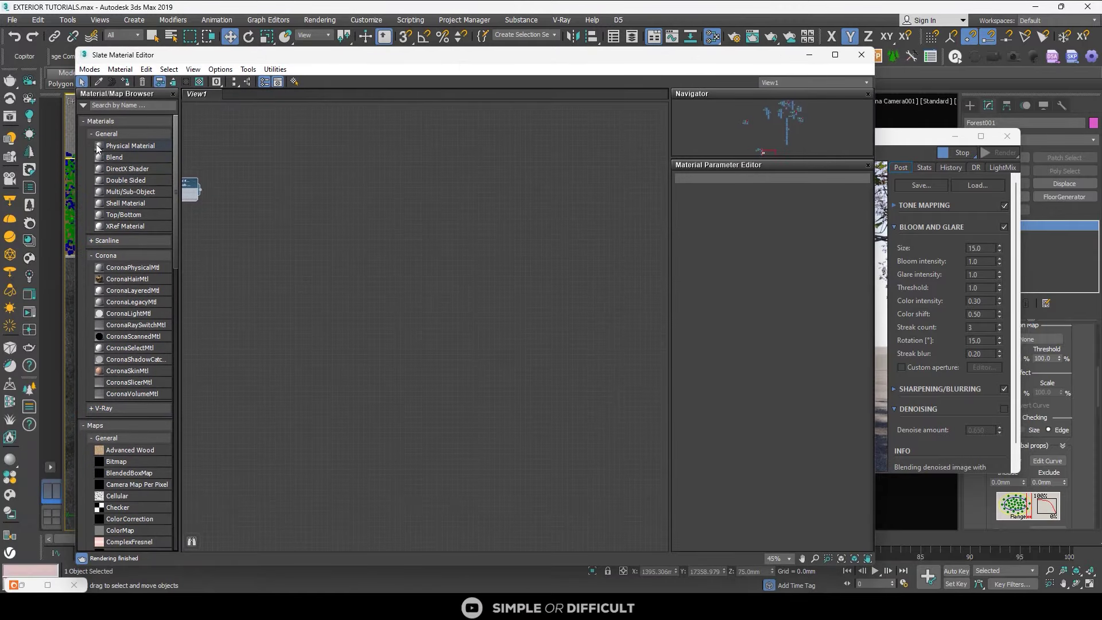
{"action": "left_click", "coordinate": [82, 123]}
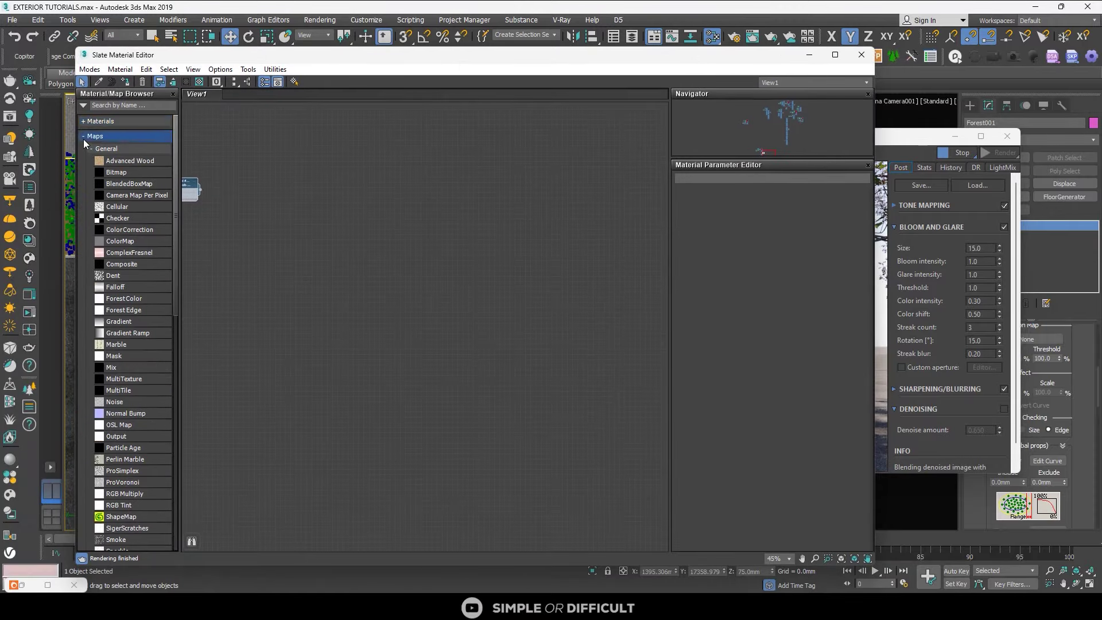
{"action": "left_click", "coordinate": [84, 138]}
{"action": "left_click", "coordinate": [104, 180]}
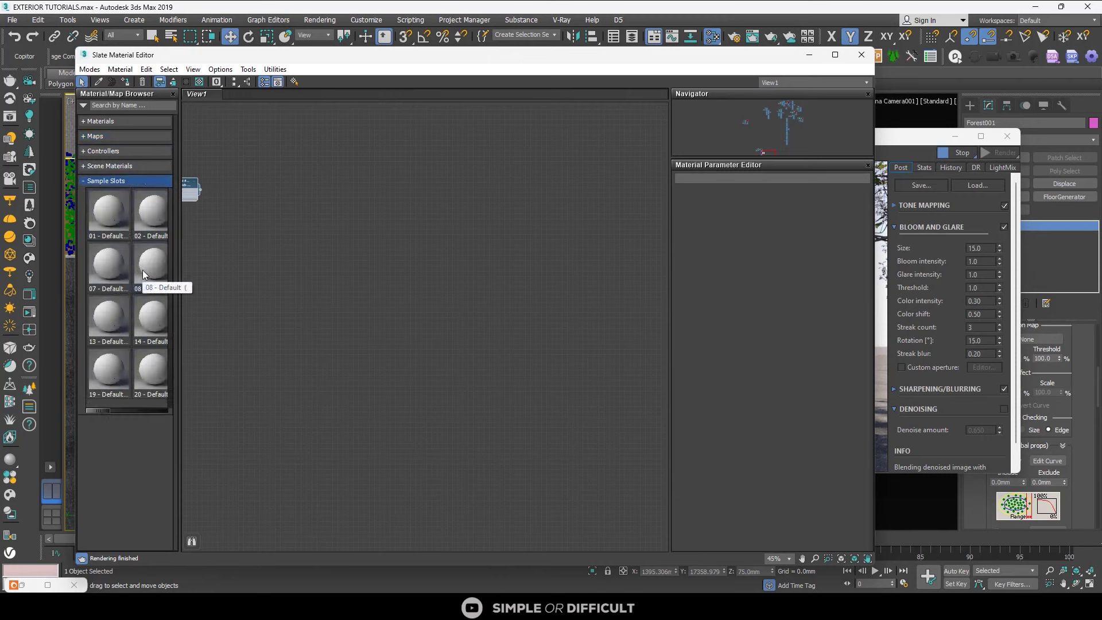
{"action": "left_click", "coordinate": [82, 181]}
{"action": "left_click", "coordinate": [83, 166]}
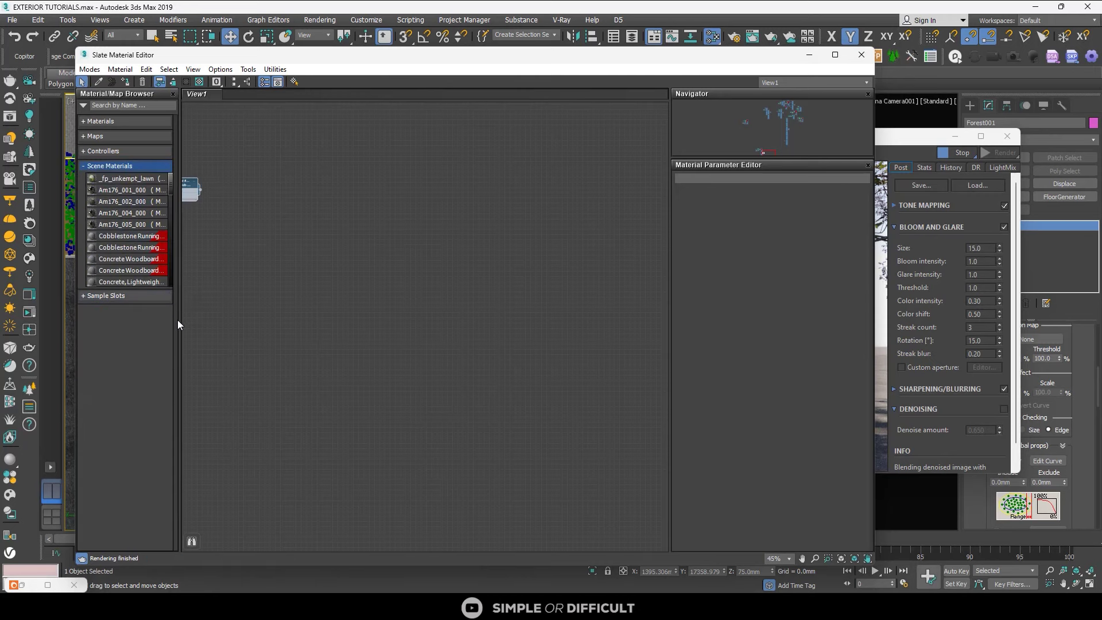
{"action": "left_click_drag", "start_coordinate": [178, 322], "coordinate": [313, 344]}
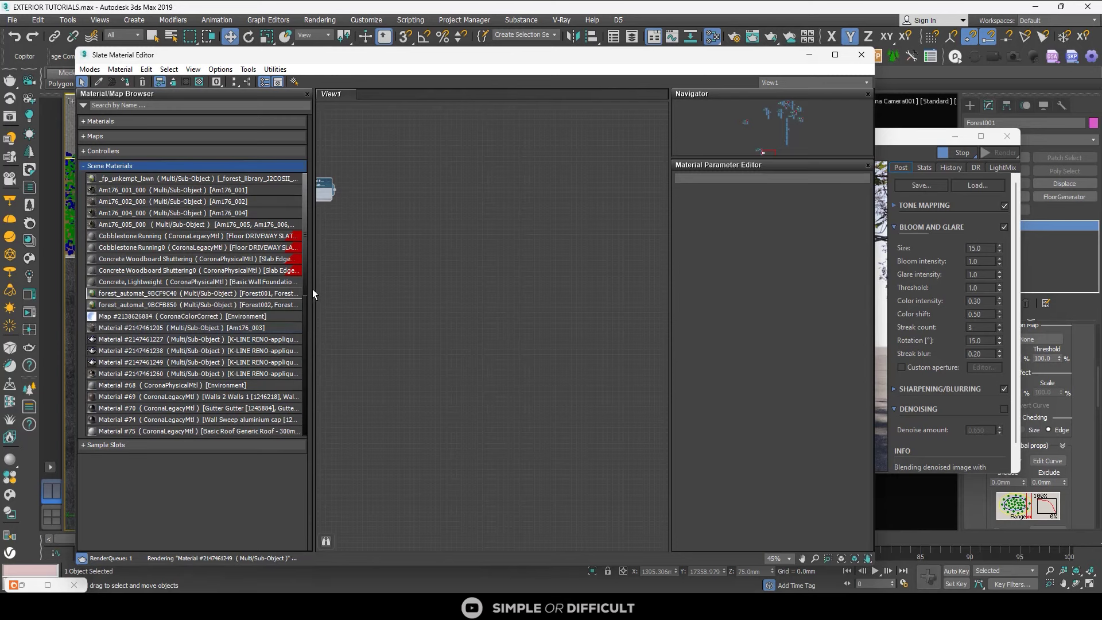
- Sample the material from the grass strip in the viewport into the node view
{"action": "left_click_drag", "start_coordinate": [431, 60], "coordinate": [692, 93]}
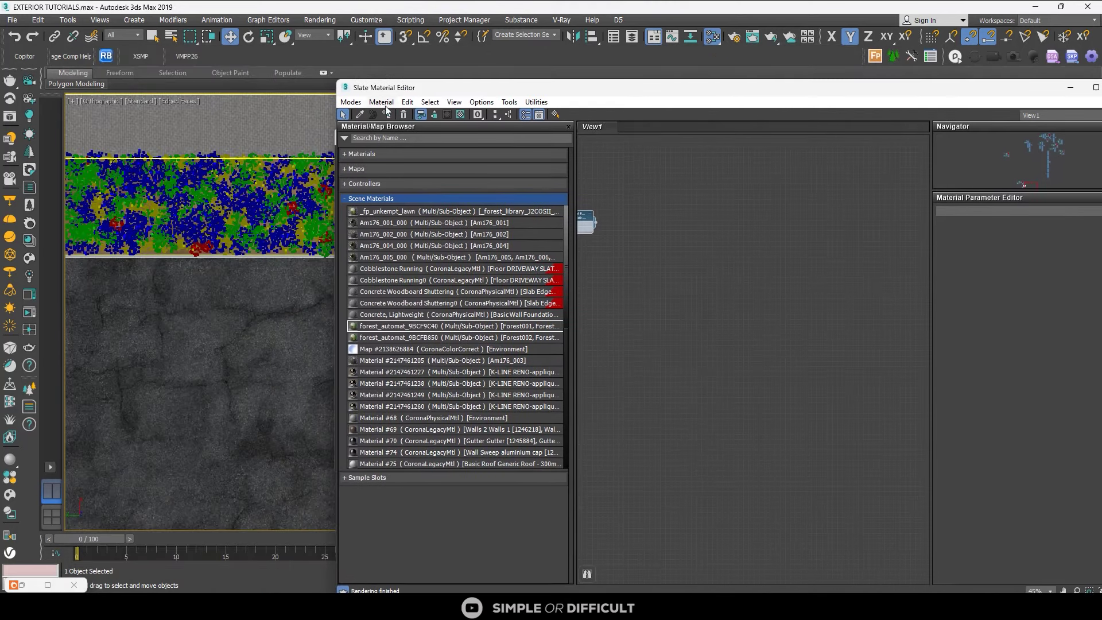
{"action": "left_click", "coordinate": [359, 116]}
{"action": "left_click", "coordinate": [313, 215]}
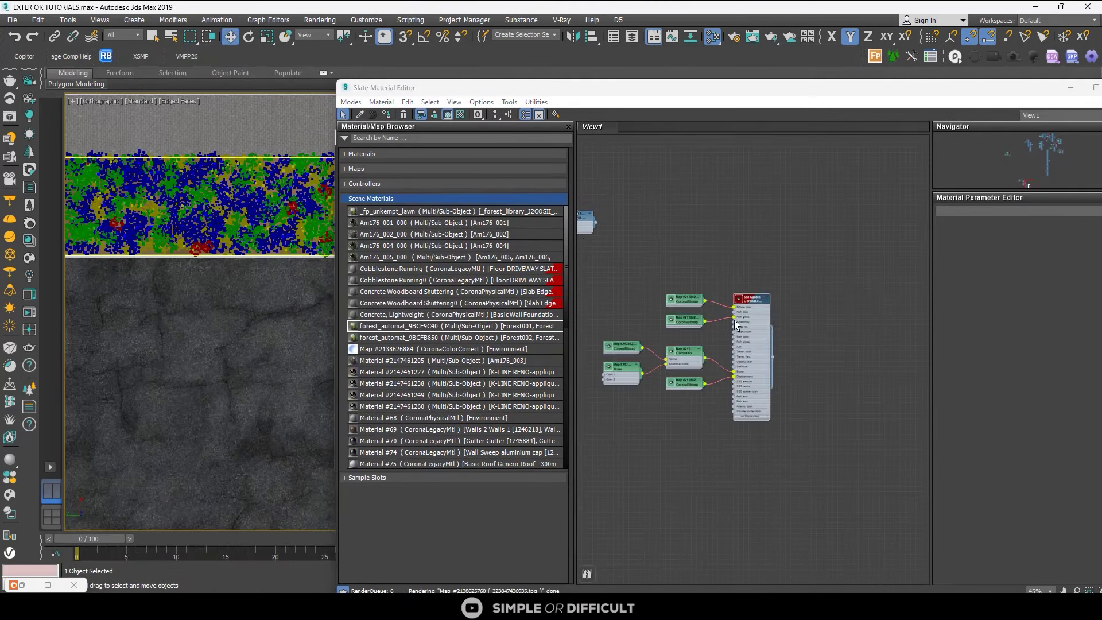
- Place the _fp_unkempt_lawn scene material in the node view as an instance and inspect its sub-material network
{"action": "scroll", "coordinate": [758, 308], "scroll_direction": "up", "scroll_amount": 6}
{"action": "left_click_drag", "start_coordinate": [425, 211], "coordinate": [768, 303]}
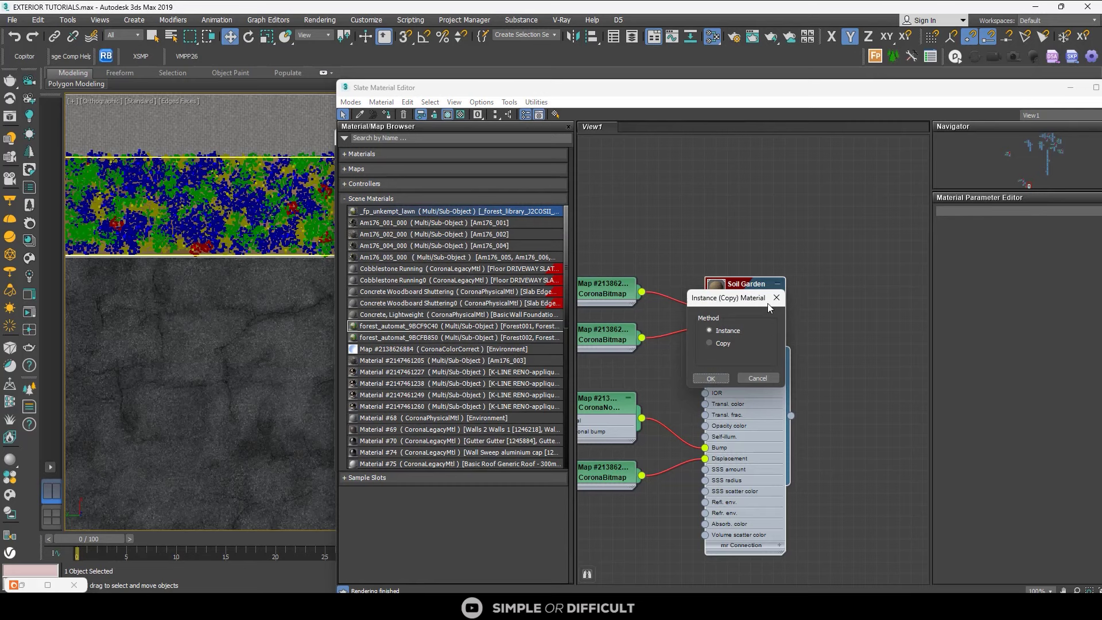
{"action": "left_click", "coordinate": [715, 379]}
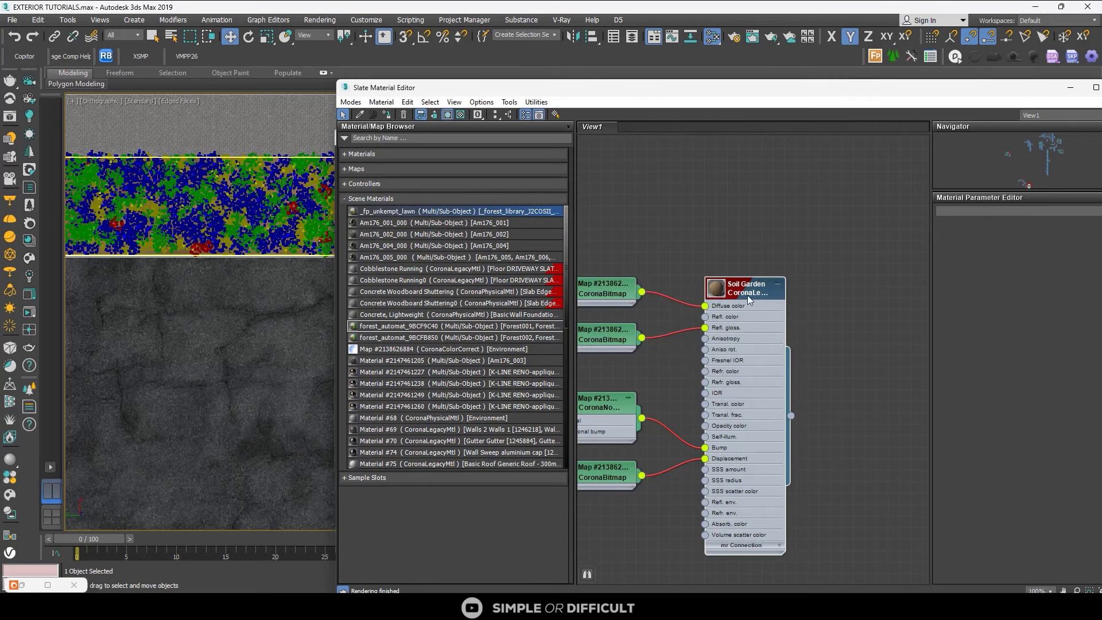
{"action": "scroll", "coordinate": [742, 291], "scroll_direction": "down", "scroll_amount": 5}
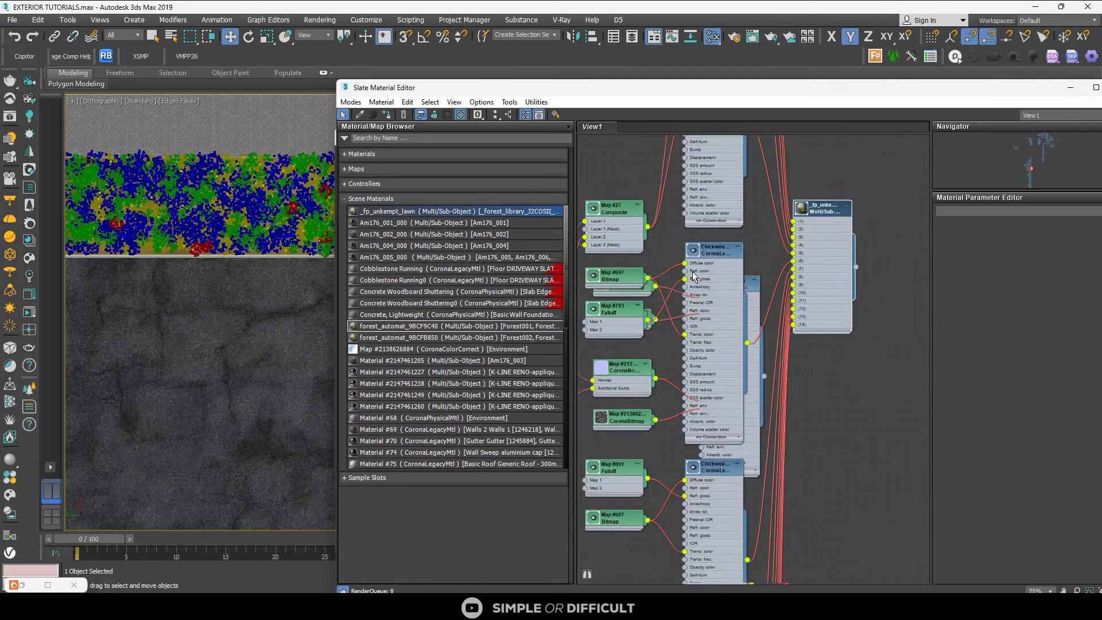
{"action": "scroll", "coordinate": [756, 253], "scroll_direction": "down", "scroll_amount": 2}
{"action": "middle_click_drag", "start_coordinate": [765, 251], "coordinate": [967, 273]}
{"action": "scroll", "coordinate": [820, 287], "scroll_direction": "down", "scroll_amount": 3}
{"action": "middle_click_drag", "start_coordinate": [818, 288], "coordinate": [697, 400]}
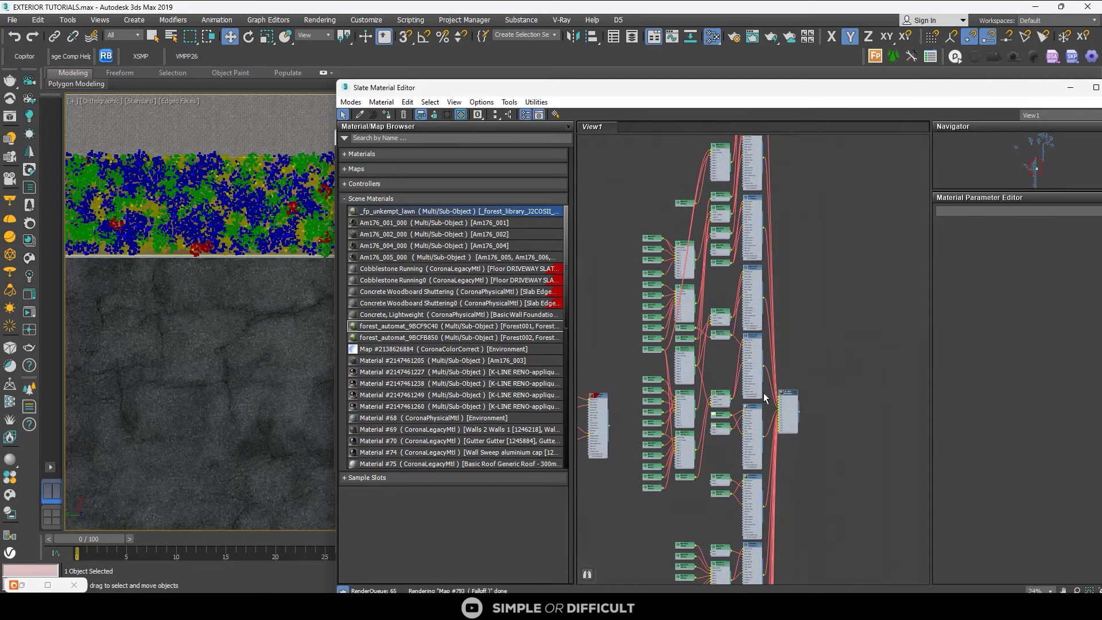
{"action": "scroll", "coordinate": [808, 391], "scroll_direction": "up", "scroll_amount": 1}
{"action": "scroll", "coordinate": [809, 391], "scroll_direction": "up", "scroll_amount": 4}
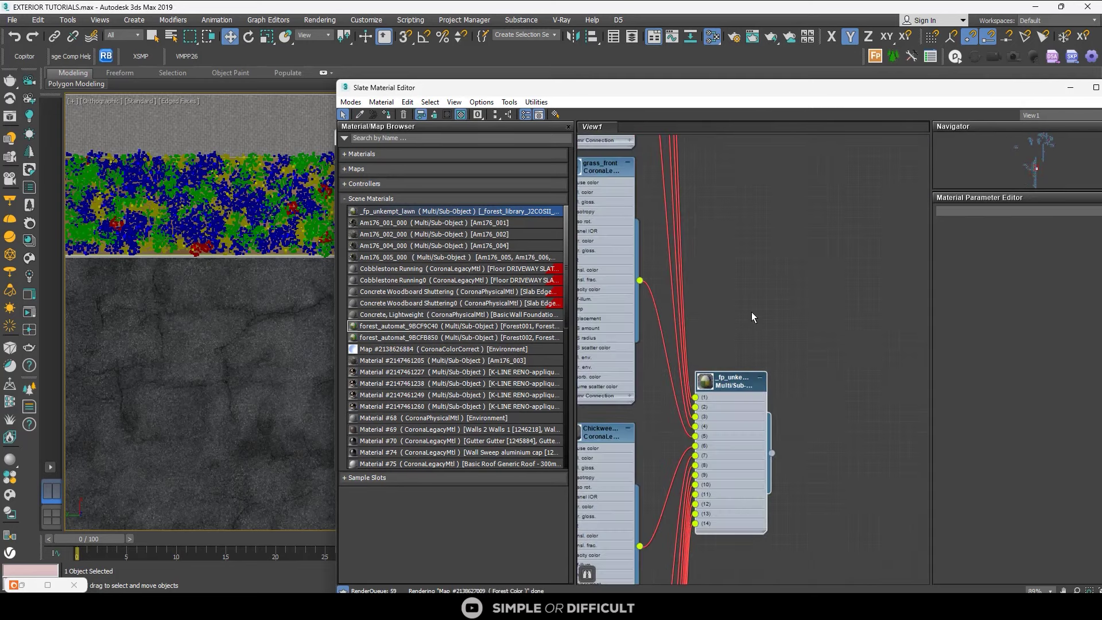
- Shrink and rearrange the Slate Material Editor and the Corona frame buffer so both are visible side by side
{"action": "left_click_drag", "start_coordinate": [655, 88], "coordinate": [680, 90]}
{"action": "scroll", "coordinate": [650, 371], "scroll_direction": "up", "scroll_amount": 3}
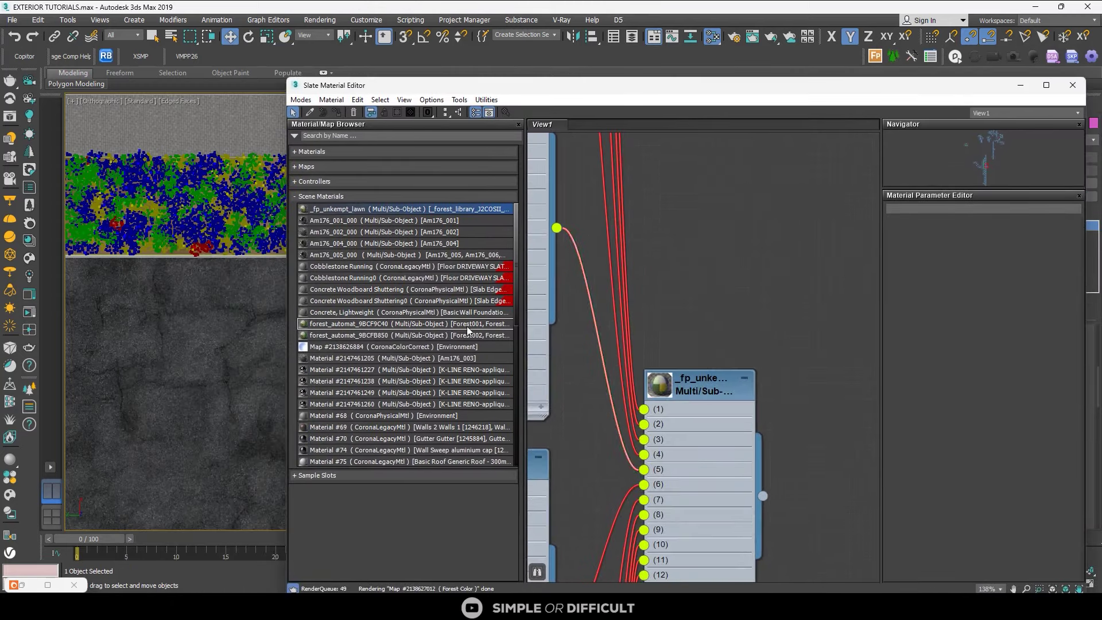
{"action": "scroll", "coordinate": [698, 343], "scroll_direction": "down", "scroll_amount": 5}
{"action": "left_click_drag", "start_coordinate": [656, 85], "coordinate": [452, 38]}
{"action": "scroll", "coordinate": [498, 142], "scroll_direction": "down", "scroll_amount": 2}
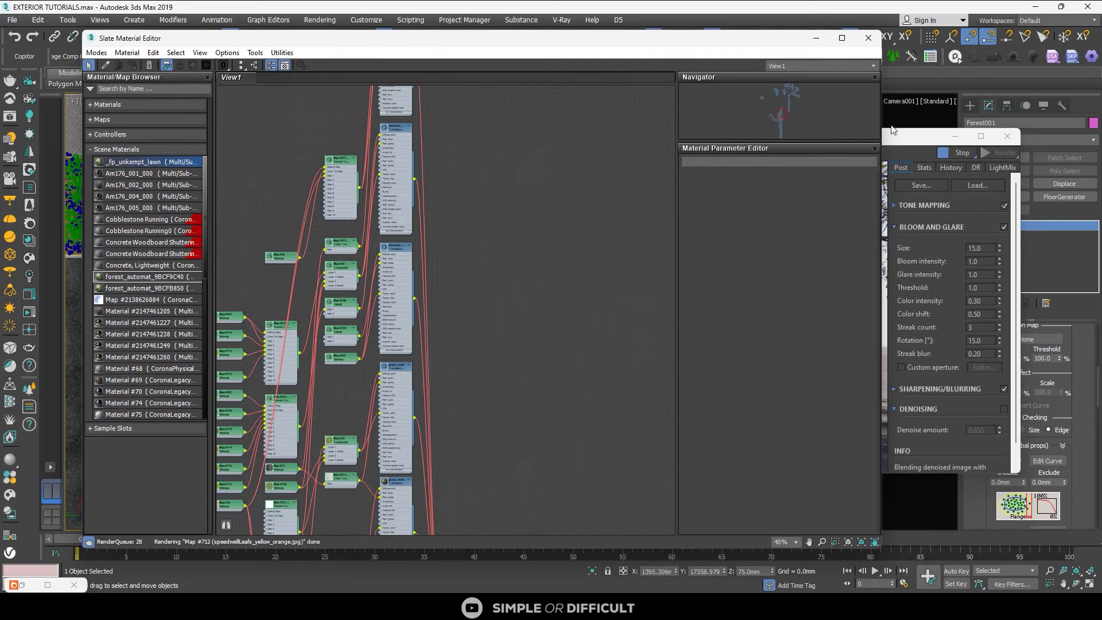
{"action": "left_click", "coordinate": [906, 140]}
{"action": "left_click_drag", "start_coordinate": [663, 137], "coordinate": [825, 111]}
{"action": "left_click", "coordinate": [362, 146]}
{"action": "scroll", "coordinate": [353, 190], "scroll_direction": "up", "scroll_amount": 4}
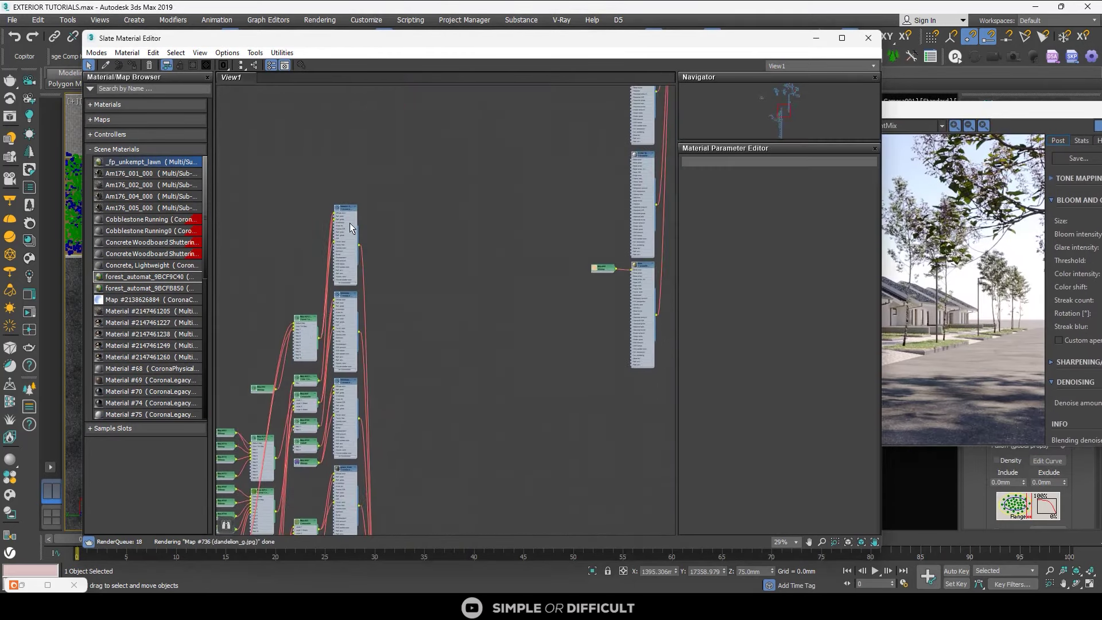
{"action": "scroll", "coordinate": [343, 221], "scroll_direction": "up", "scroll_amount": 1}
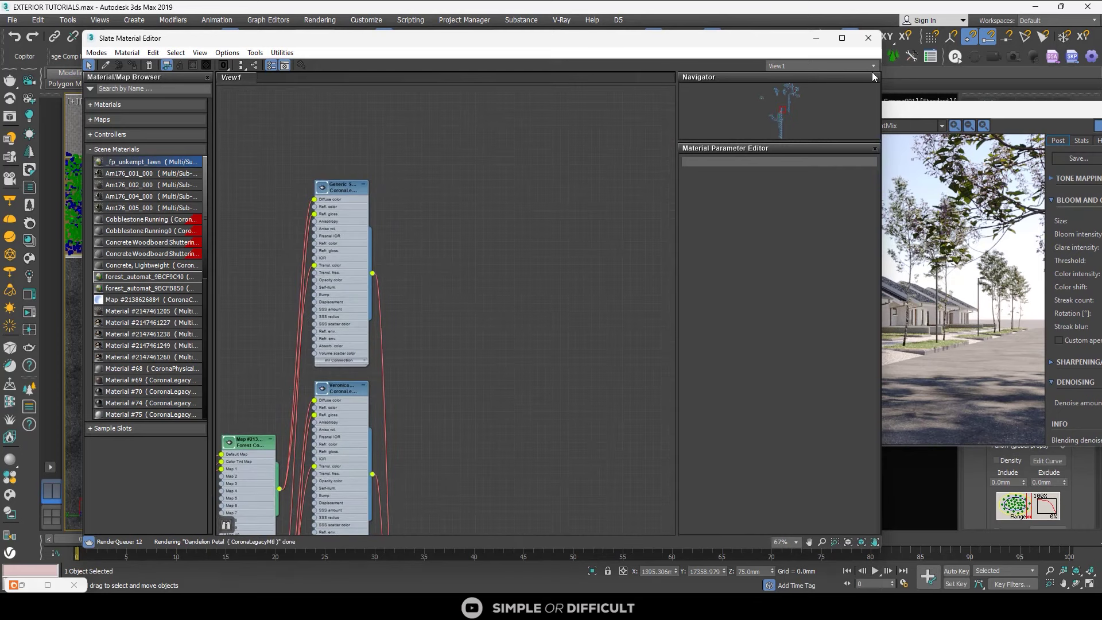
{"action": "left_click_drag", "start_coordinate": [883, 75], "coordinate": [503, 91]}
{"action": "left_click_drag", "start_coordinate": [212, 144], "coordinate": [185, 144]}
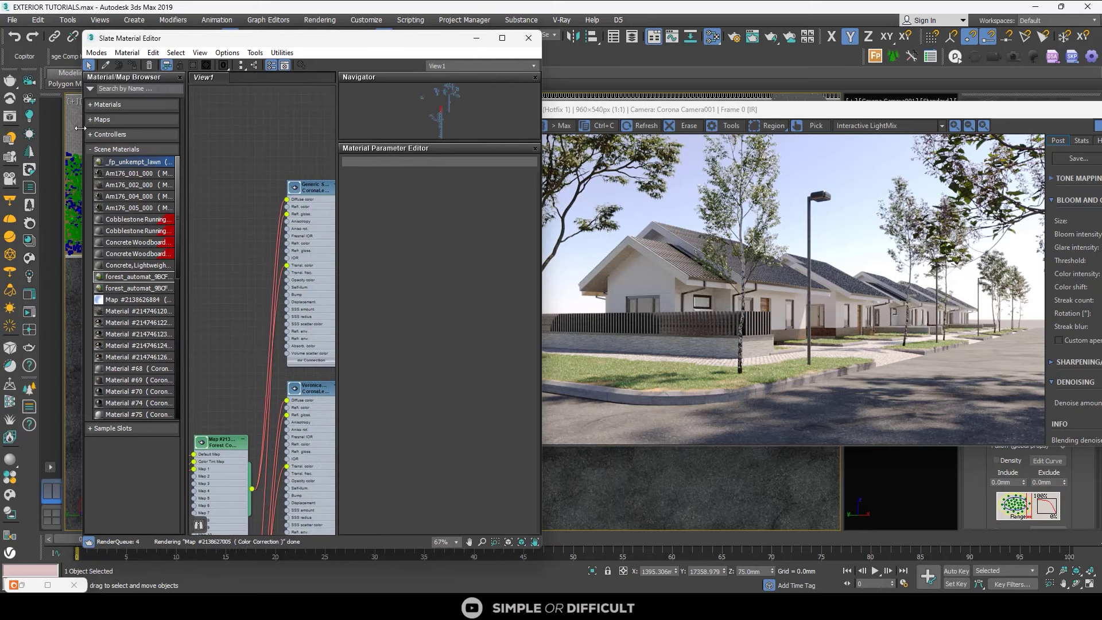
{"action": "left_click_drag", "start_coordinate": [306, 38], "coordinate": [252, 32]}
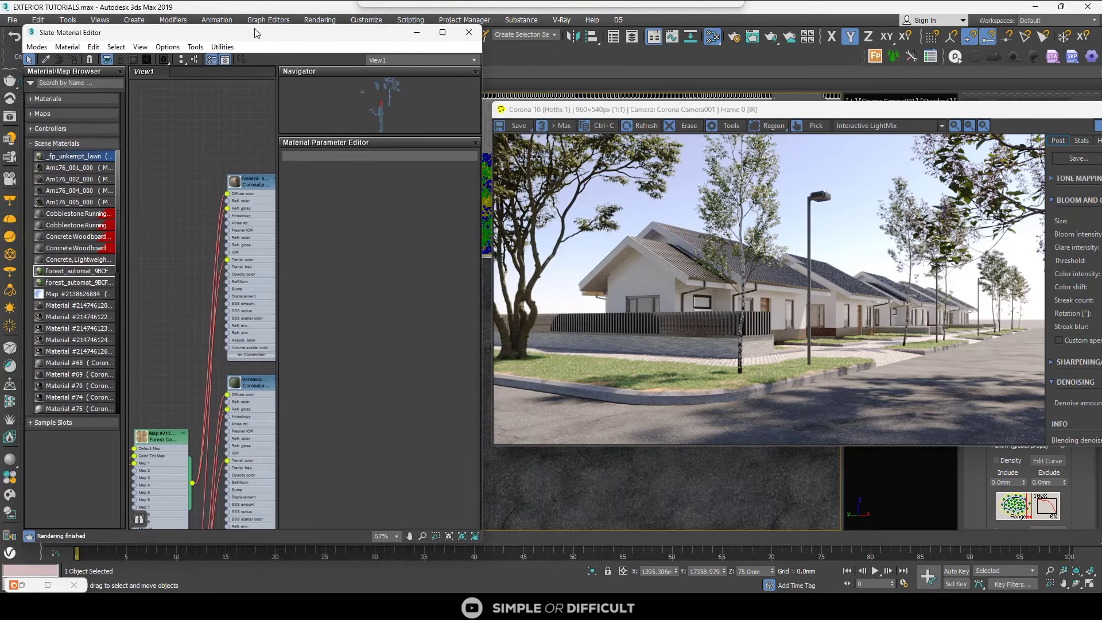
- Search the material browser for FOREST and add a Forest Edge map beside the lawn's first sub-material
{"action": "scroll", "coordinate": [742, 390], "scroll_direction": "up", "scroll_amount": 2}
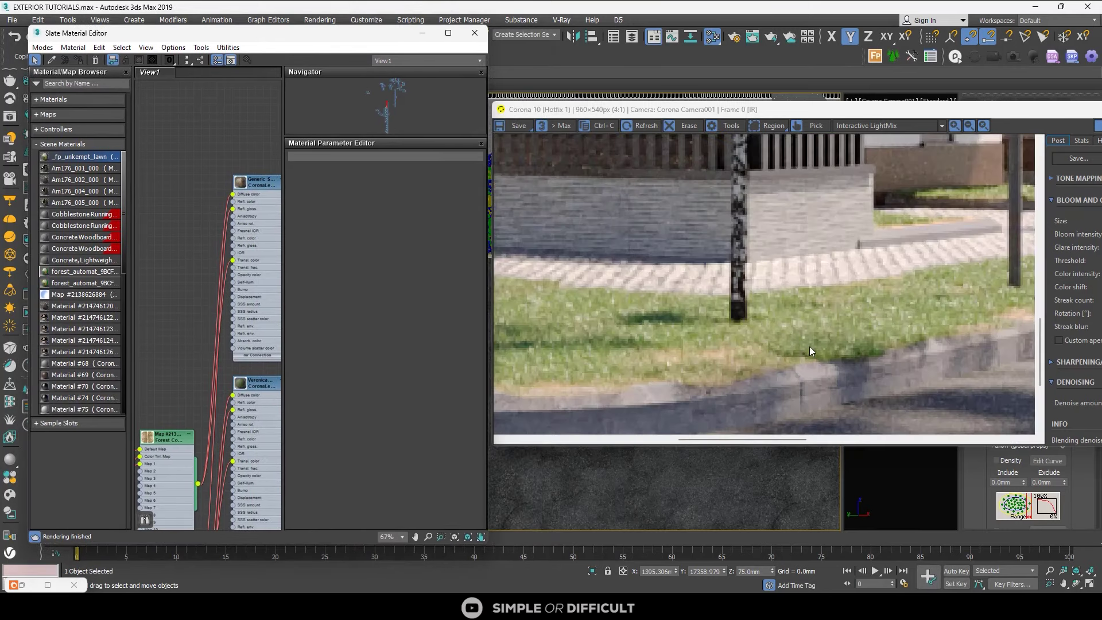
{"action": "scroll", "coordinate": [204, 221], "scroll_direction": "down", "scroll_amount": 3}
{"action": "left_click", "coordinate": [75, 84]}
{"action": "type", "text": "FOREST"}
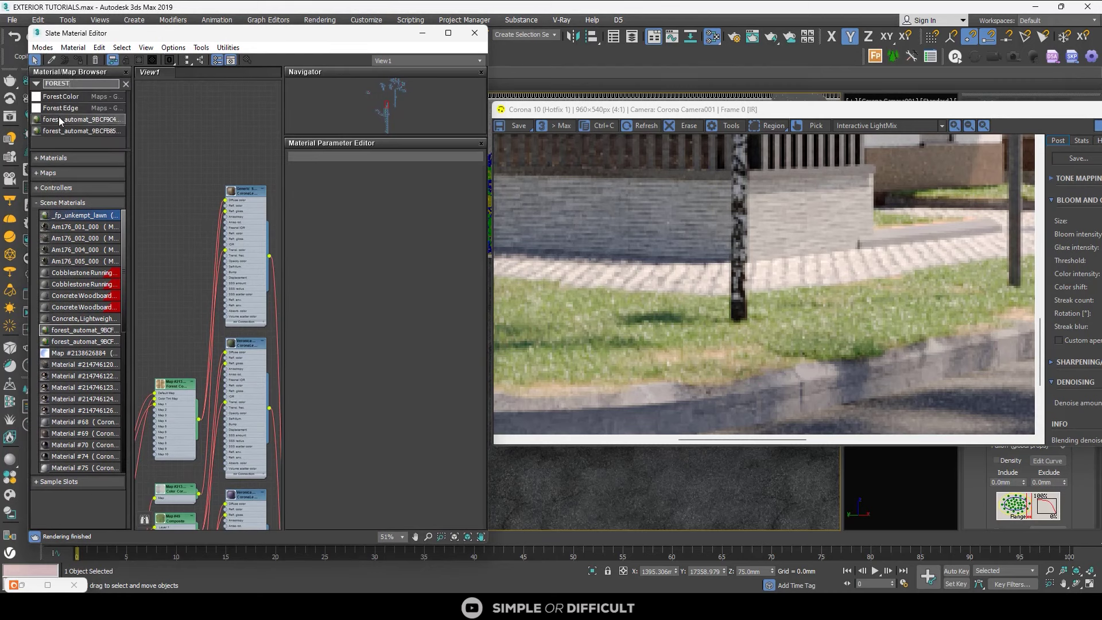
{"action": "left_click_drag", "start_coordinate": [60, 108], "coordinate": [177, 197]}
{"action": "scroll", "coordinate": [212, 192], "scroll_direction": "down", "scroll_amount": 2}
{"action": "scroll", "coordinate": [205, 224], "scroll_direction": "up", "scroll_amount": 5}
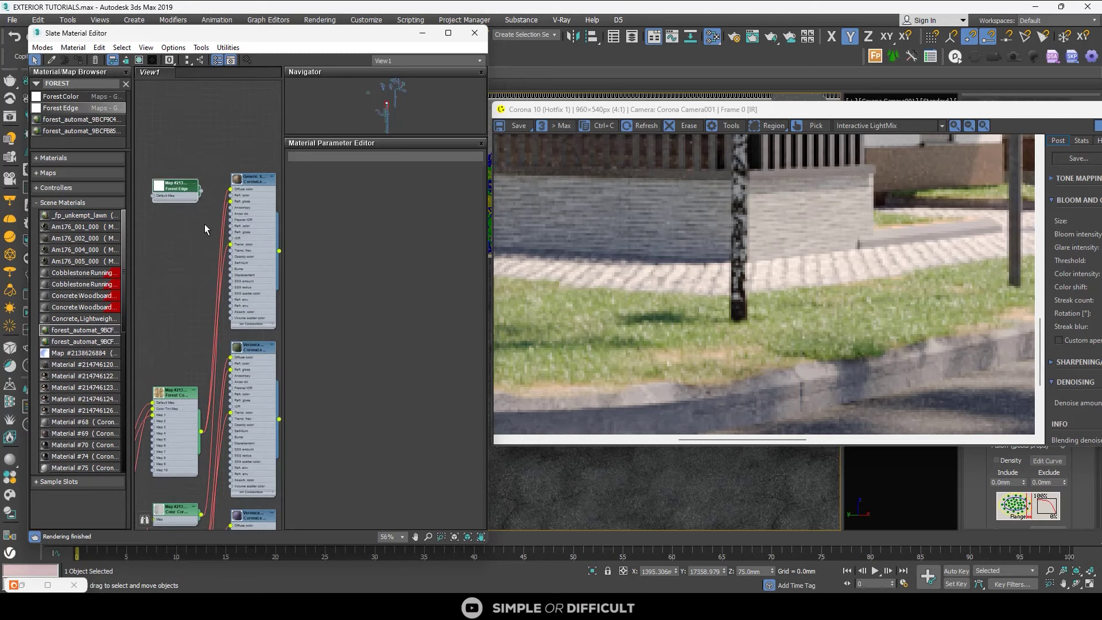
- Connect the Forest Edge map to the Opacity color input of the Generic Stem sub-material
{"action": "middle_click_drag", "start_coordinate": [206, 226], "coordinate": [166, 183]}
{"action": "scroll", "coordinate": [245, 145], "scroll_direction": "down", "scroll_amount": 2}
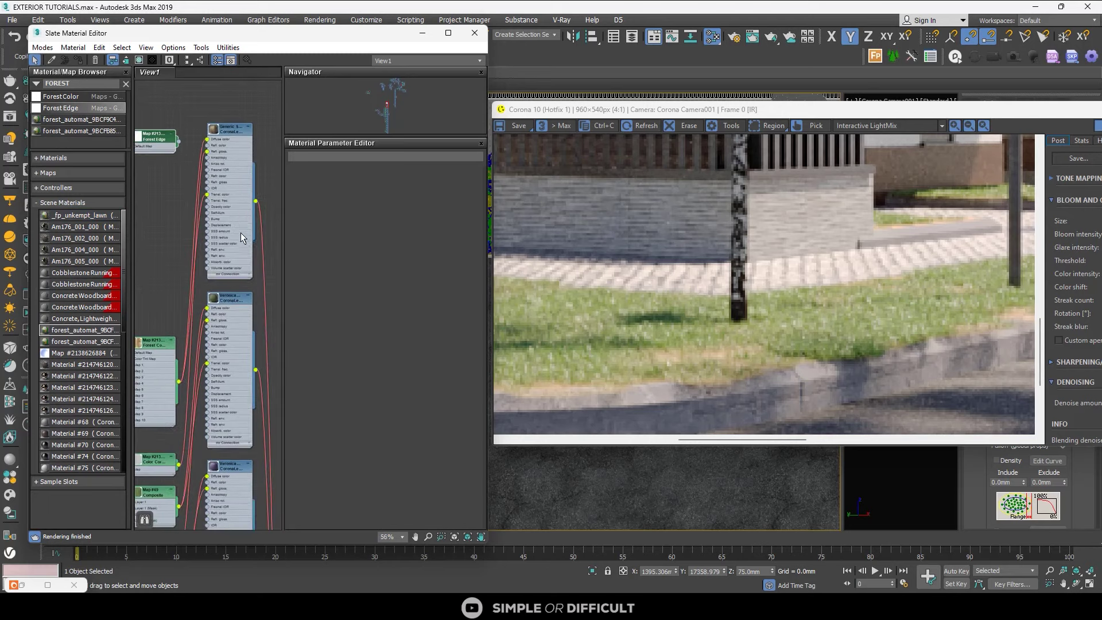
{"action": "scroll", "coordinate": [240, 233], "scroll_direction": "down", "scroll_amount": 6}
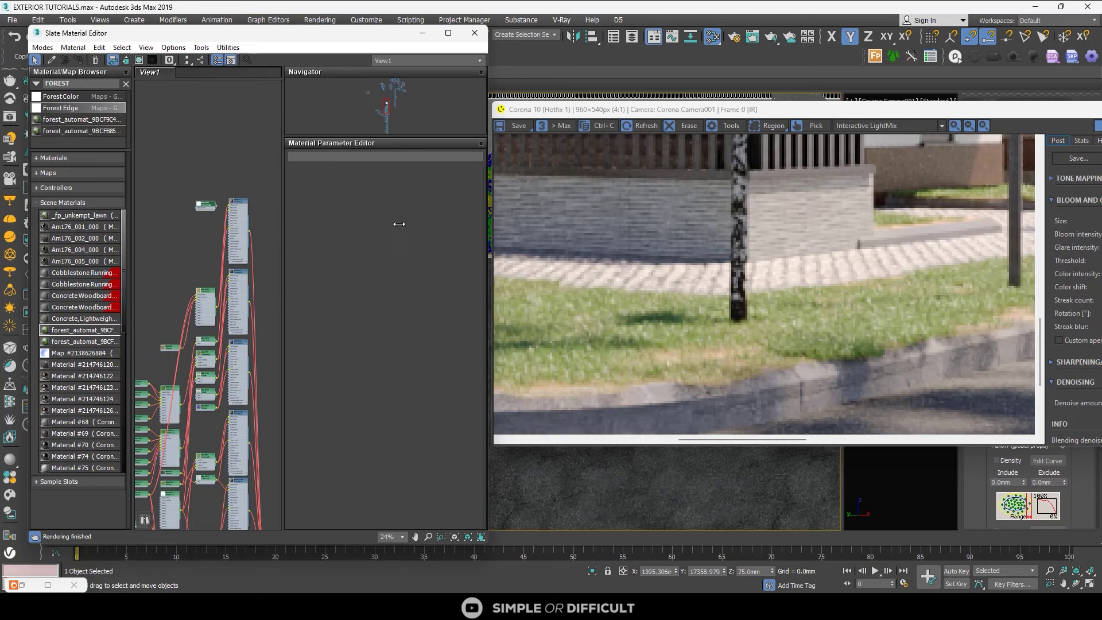
{"action": "scroll", "coordinate": [236, 266], "scroll_direction": "down", "scroll_amount": 3}
{"action": "middle_click_drag", "start_coordinate": [236, 264], "coordinate": [200, 205]}
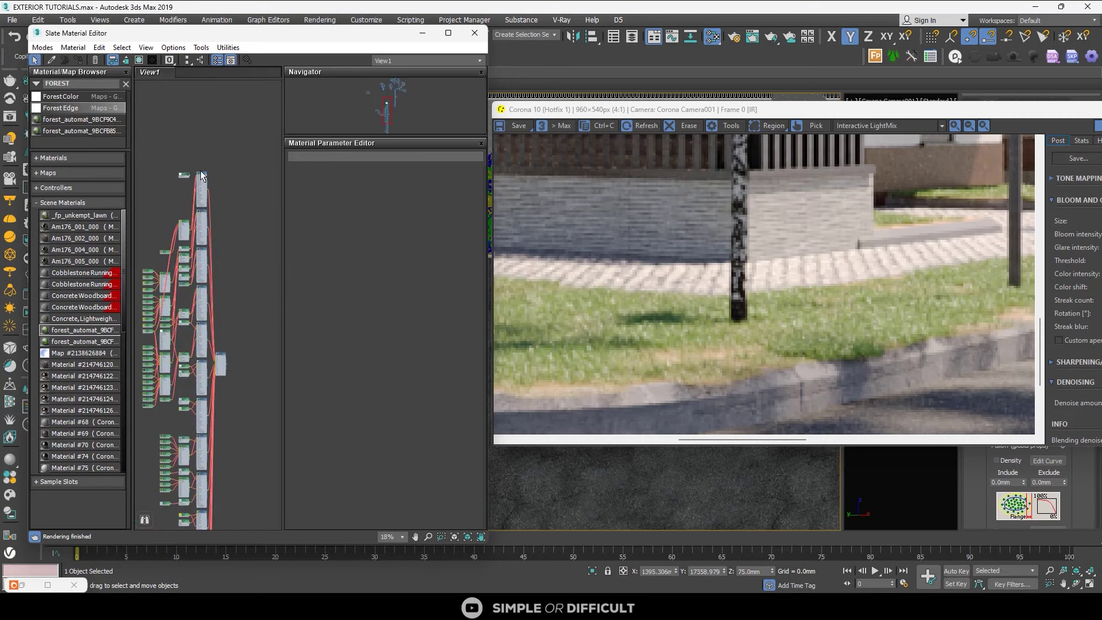
{"action": "scroll", "coordinate": [200, 173], "scroll_direction": "up", "scroll_amount": 6}
{"action": "scroll", "coordinate": [170, 192], "scroll_direction": "up", "scroll_amount": 2}
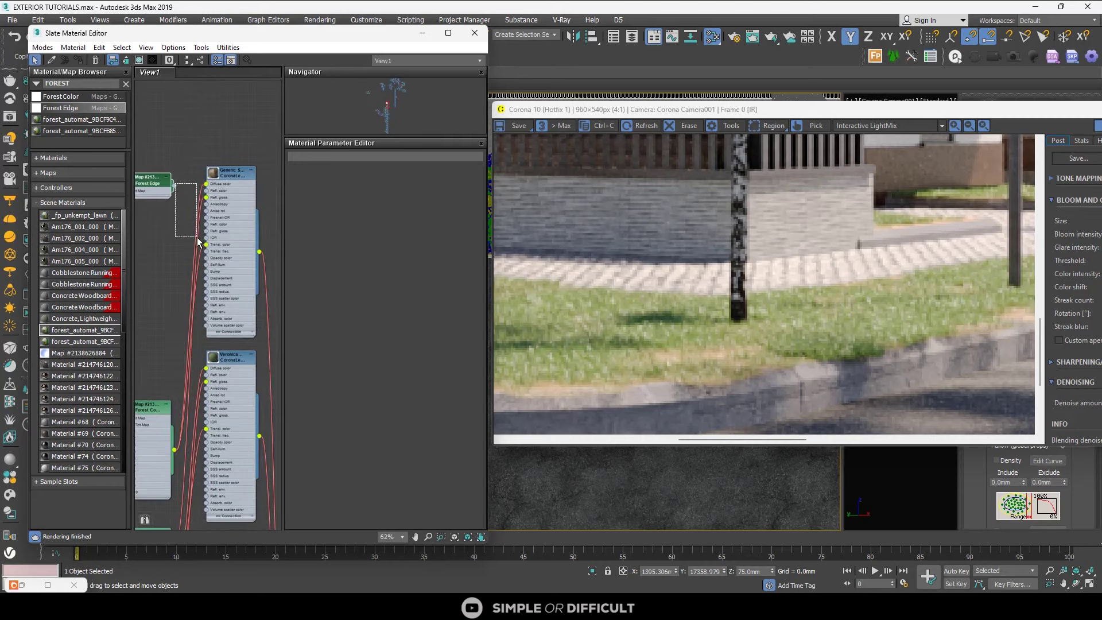
{"action": "scroll", "coordinate": [180, 198], "scroll_direction": "up", "scroll_amount": 3}
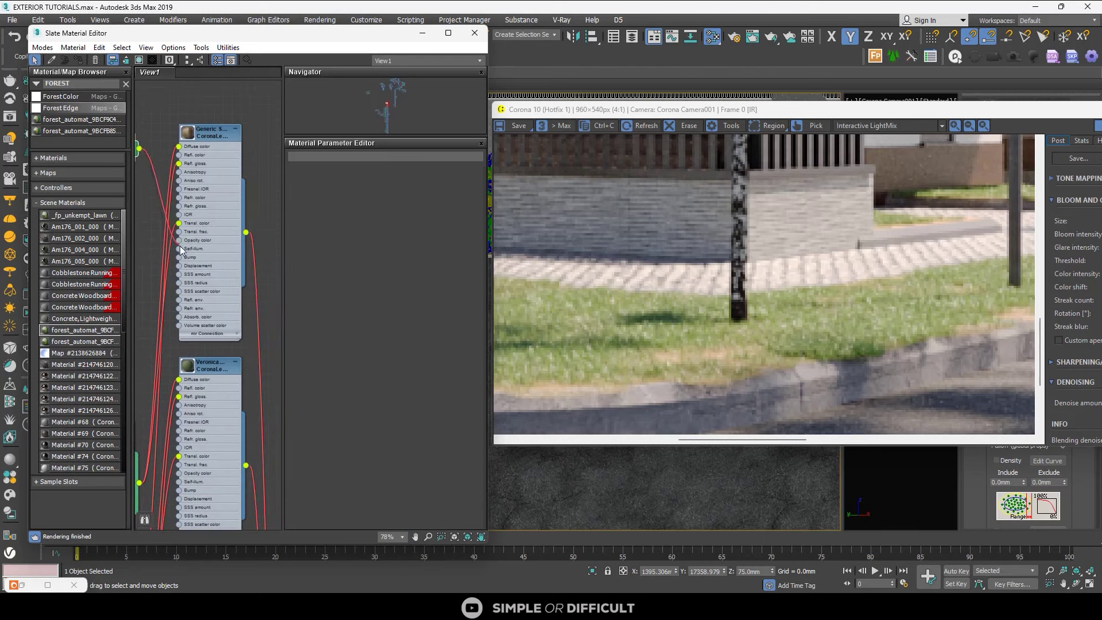
{"action": "left_click_drag", "start_coordinate": [181, 248], "coordinate": [181, 240]}
{"action": "scroll", "coordinate": [224, 198], "scroll_direction": "down", "scroll_amount": 1}
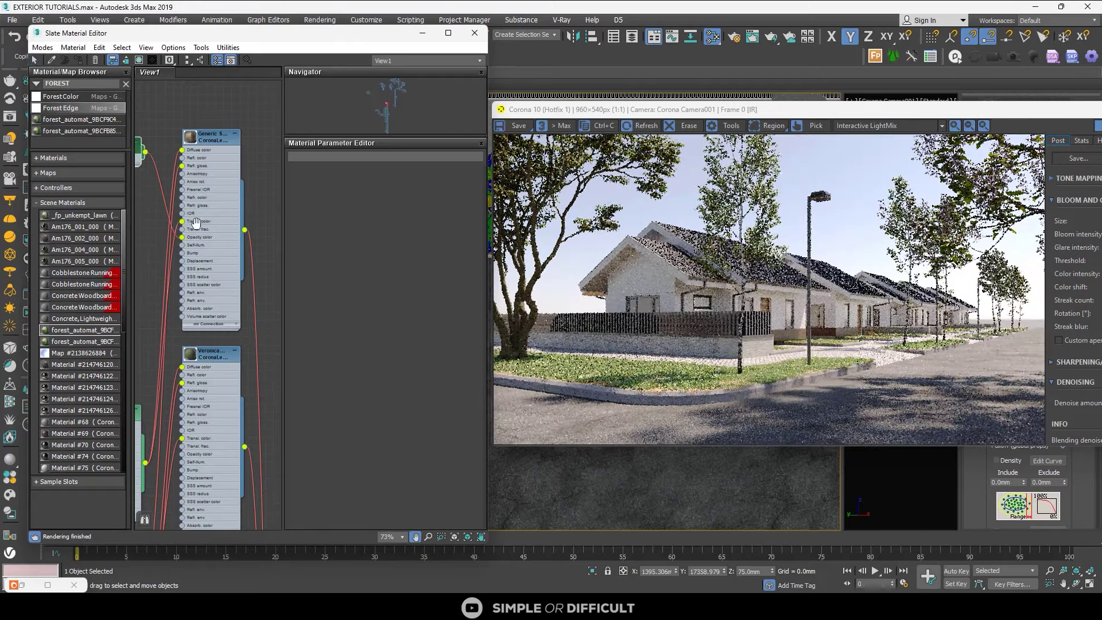
- Connect the Forest Edge map to the Veronica Filiformis Leaf sub-material's Opacity color and check the kerb edge in the render
{"action": "middle_click_drag", "start_coordinate": [144, 183], "coordinate": [215, 145]}
{"action": "left_click_drag", "start_coordinate": [174, 110], "coordinate": [141, 286]}
{"action": "middle_click_drag", "start_coordinate": [201, 294], "coordinate": [182, 181]}
{"action": "left_click_drag", "start_coordinate": [162, 178], "coordinate": [233, 320]}
{"action": "scroll", "coordinate": [218, 310], "scroll_direction": "down", "scroll_amount": 2}
{"action": "scroll", "coordinate": [942, 343], "scroll_direction": "up", "scroll_amount": 6}
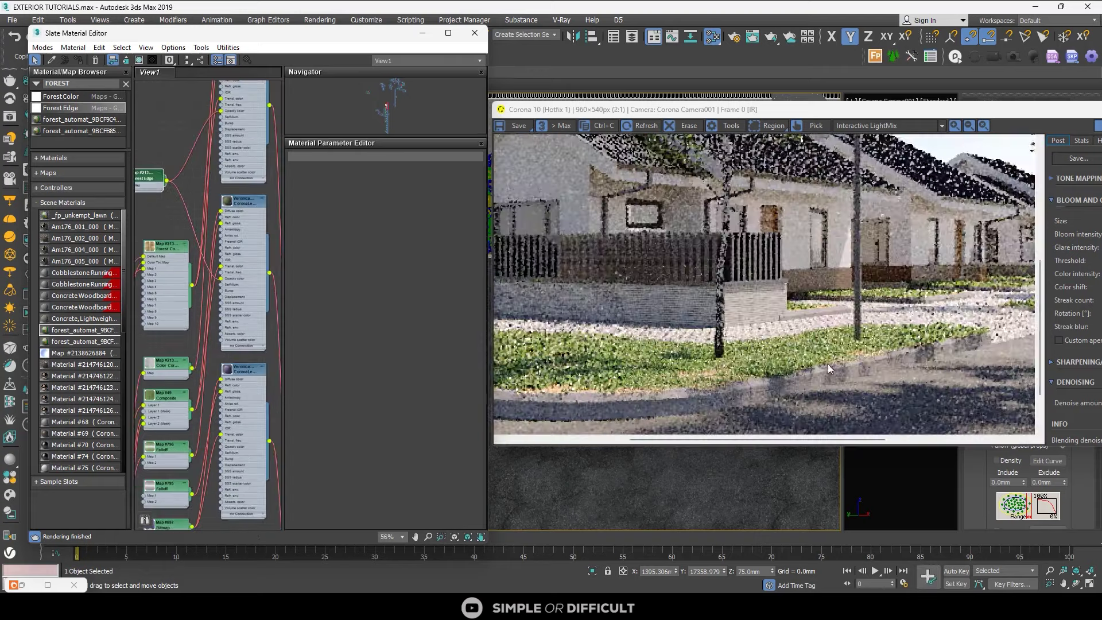
{"action": "scroll", "coordinate": [942, 343], "scroll_direction": "down", "scroll_amount": 4}
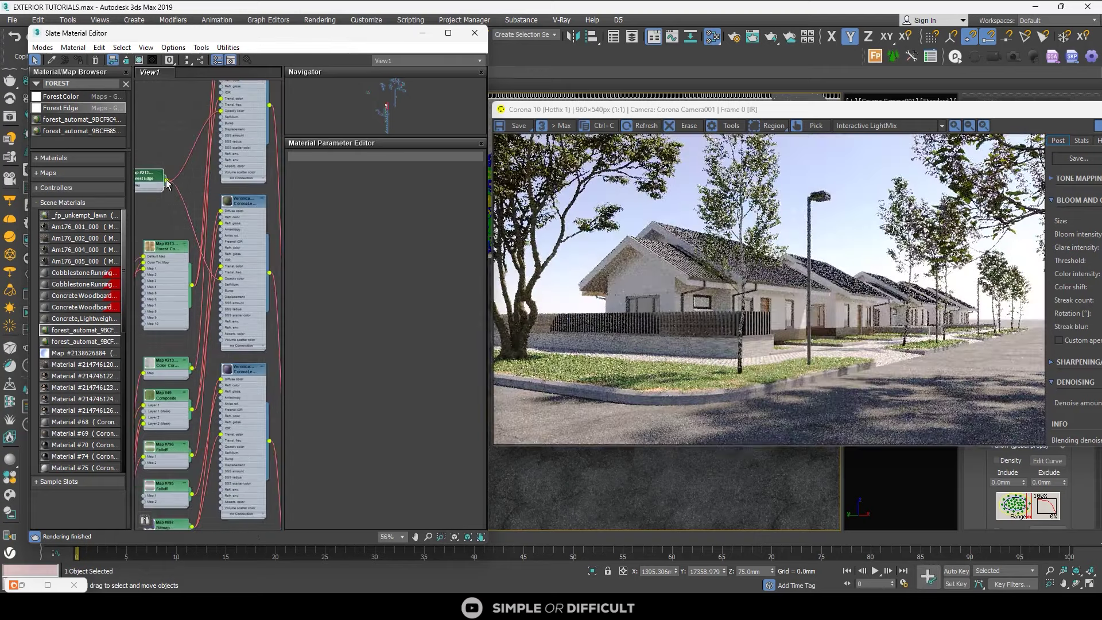
- Connect the Forest Edge map to the Opacity color of the Filiformis Flower and first grass_front sub-materials, and move the map node down
{"action": "left_click_drag", "start_coordinate": [216, 418], "coordinate": [221, 447]}
{"action": "scroll", "coordinate": [237, 230], "scroll_direction": "down", "scroll_amount": 2}
{"action": "middle_click_drag", "start_coordinate": [247, 162], "coordinate": [281, 74]}
{"action": "left_click_drag", "start_coordinate": [222, 102], "coordinate": [260, 451]}
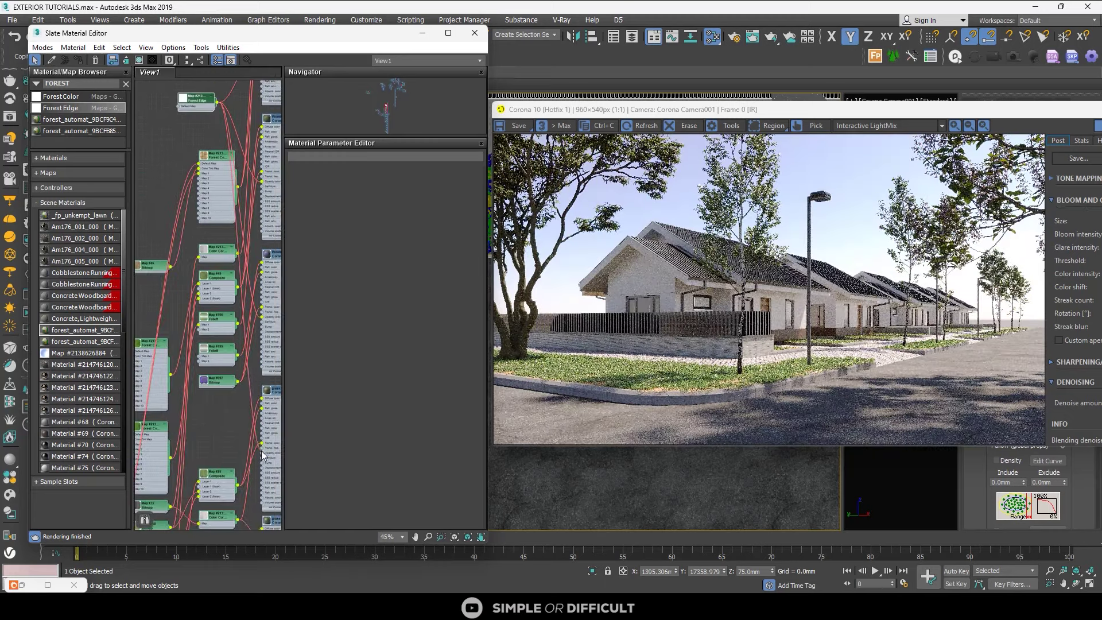
{"action": "scroll", "coordinate": [210, 324], "scroll_direction": "down", "scroll_amount": 8}
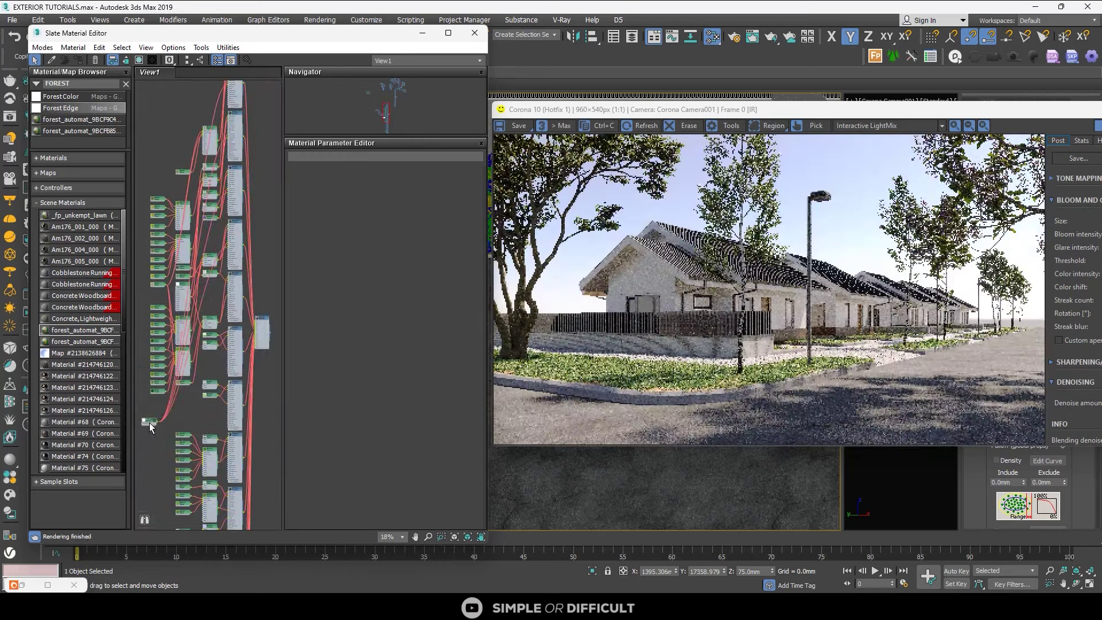
{"action": "scroll", "coordinate": [578, 282], "scroll_direction": "up", "scroll_amount": 3}
{"action": "scroll", "coordinate": [578, 282], "scroll_direction": "down", "scroll_amount": 3}
- Maximize the material editor and connect the Forest Edge map to the Opacity color of the fifth, sixth and seventh sub-materials
{"action": "left_click", "coordinate": [449, 33]}
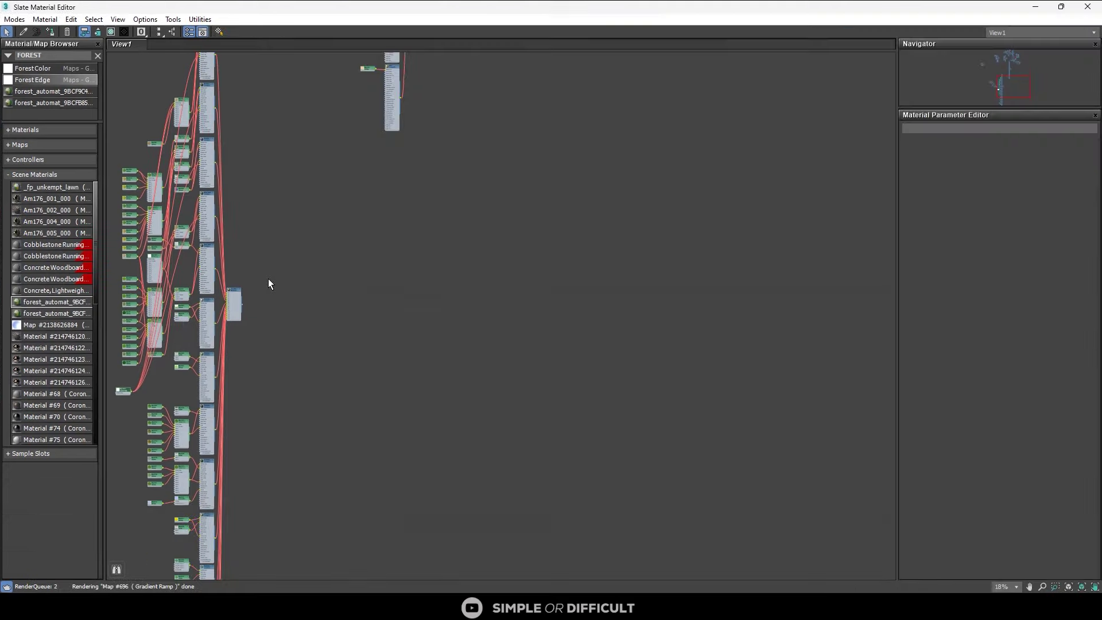
{"action": "scroll", "coordinate": [557, 280], "scroll_direction": "up", "scroll_amount": 4}
{"action": "left_click_drag", "start_coordinate": [422, 537], "coordinate": [653, 243]}
{"action": "scroll", "coordinate": [460, 325], "scroll_direction": "up", "scroll_amount": 2}
{"action": "left_click_drag", "start_coordinate": [313, 241], "coordinate": [659, 419]}
{"action": "scroll", "coordinate": [286, 164], "scroll_direction": "down", "scroll_amount": 1}
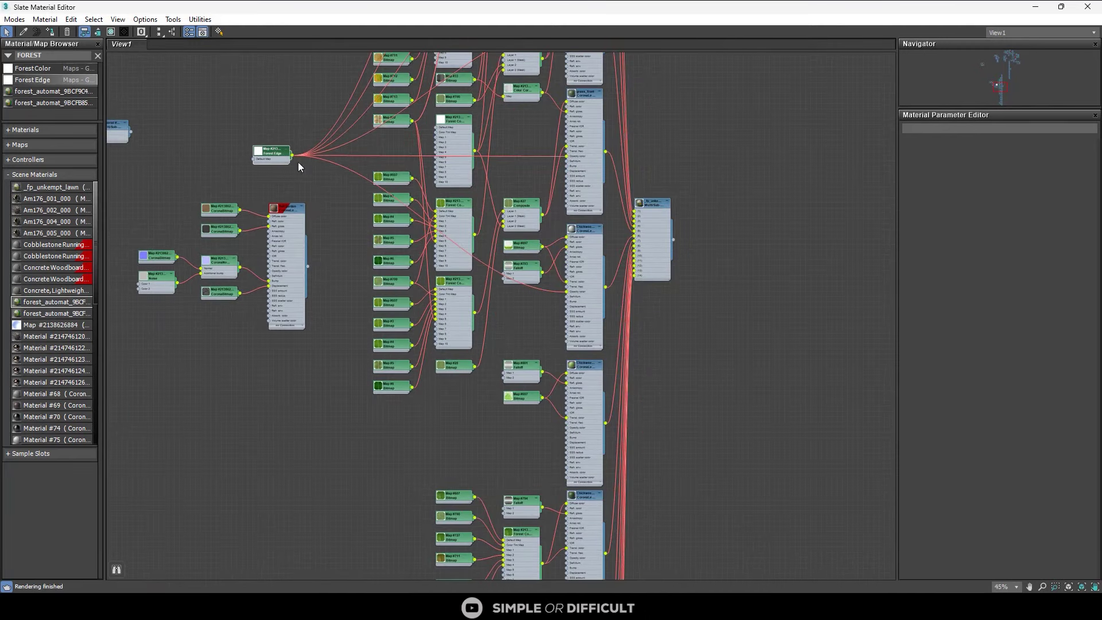
{"action": "left_click_drag", "start_coordinate": [293, 155], "coordinate": [567, 429]}
{"action": "scroll", "coordinate": [511, 227], "scroll_direction": "down", "scroll_amount": 2}
- Move the Forest Edge node lower and connect it to the Opacity color of the eighth sub-material and the Dandelion Leaf and Petal materials
{"action": "left_click_drag", "start_coordinate": [335, 167], "coordinate": [387, 427]}
{"action": "middle_click_drag", "start_coordinate": [412, 474], "coordinate": [388, 353]}
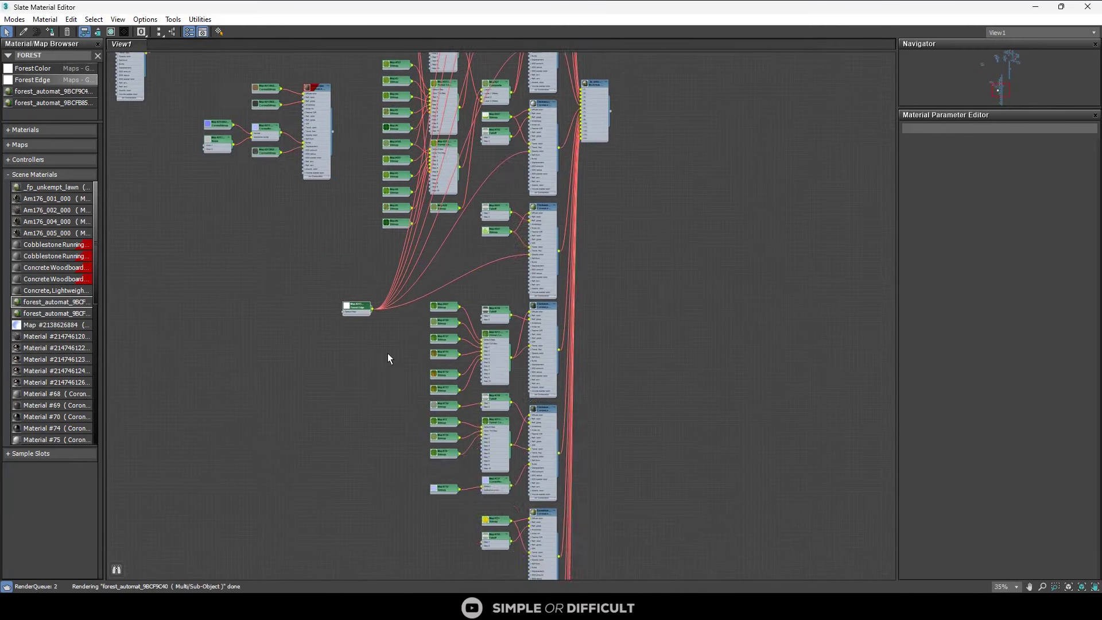
{"action": "scroll", "coordinate": [387, 353], "scroll_direction": "up", "scroll_amount": 3}
{"action": "left_click_drag", "start_coordinate": [366, 288], "coordinate": [596, 353]}
{"action": "left_click_drag", "start_coordinate": [365, 288], "coordinate": [597, 511]}
{"action": "left_click_drag", "start_coordinate": [281, 104], "coordinate": [512, 473]}
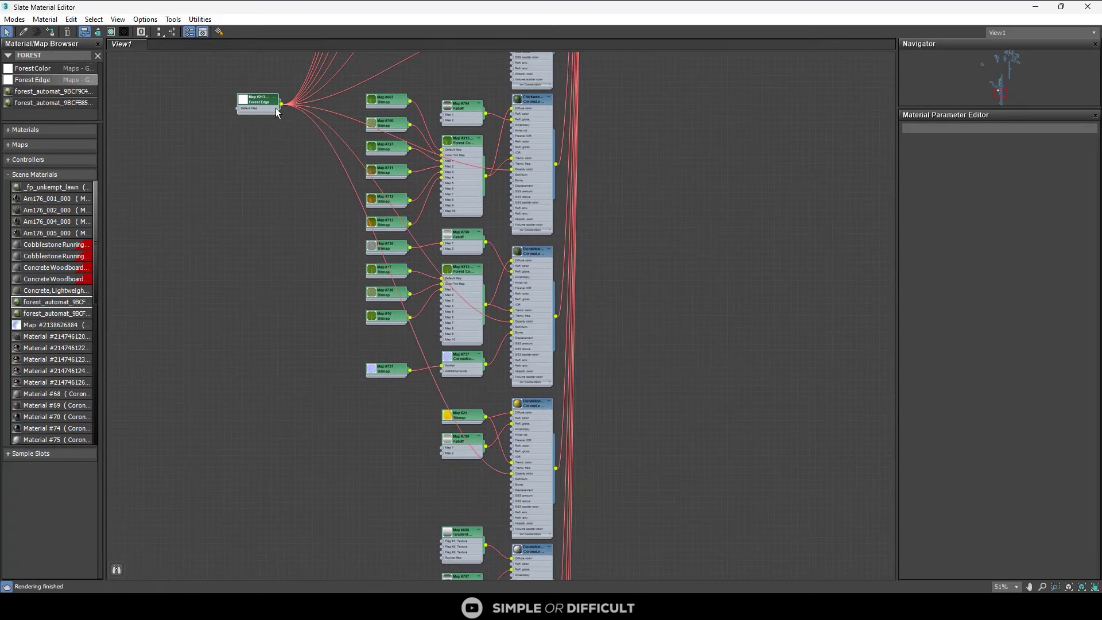
- Connect the Forest Edge map to the Opacity color of the remaining sub-materials at the lower end of the lawn network
{"action": "left_click_drag", "start_coordinate": [314, 252], "coordinate": [493, 486]}
{"action": "scroll", "coordinate": [468, 359], "scroll_direction": "down", "scroll_amount": 2}
{"action": "scroll", "coordinate": [492, 517], "scroll_direction": "up", "scroll_amount": 3}
{"action": "scroll", "coordinate": [540, 383], "scroll_direction": "down", "scroll_amount": 3}
{"action": "left_click_drag", "start_coordinate": [374, 117], "coordinate": [368, 493]}
{"action": "scroll", "coordinate": [421, 504], "scroll_direction": "up", "scroll_amount": 1}
{"action": "middle_click_drag", "start_coordinate": [421, 503], "coordinate": [352, 232]}
{"action": "left_click_drag", "start_coordinate": [285, 213], "coordinate": [475, 362]}
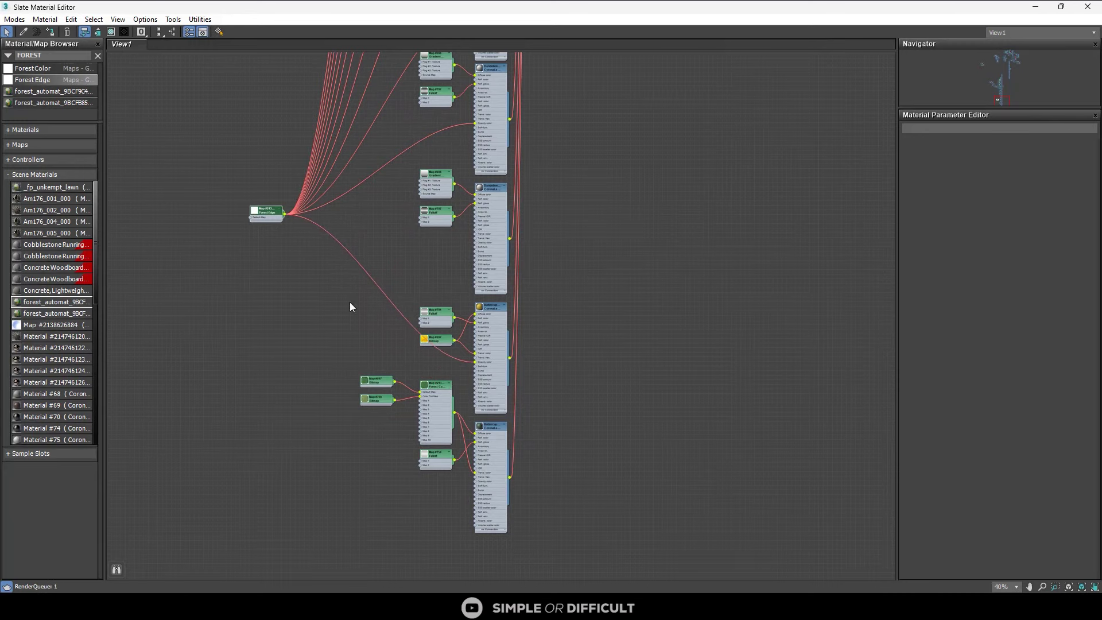
{"action": "left_click_drag", "start_coordinate": [285, 214], "coordinate": [476, 486]}
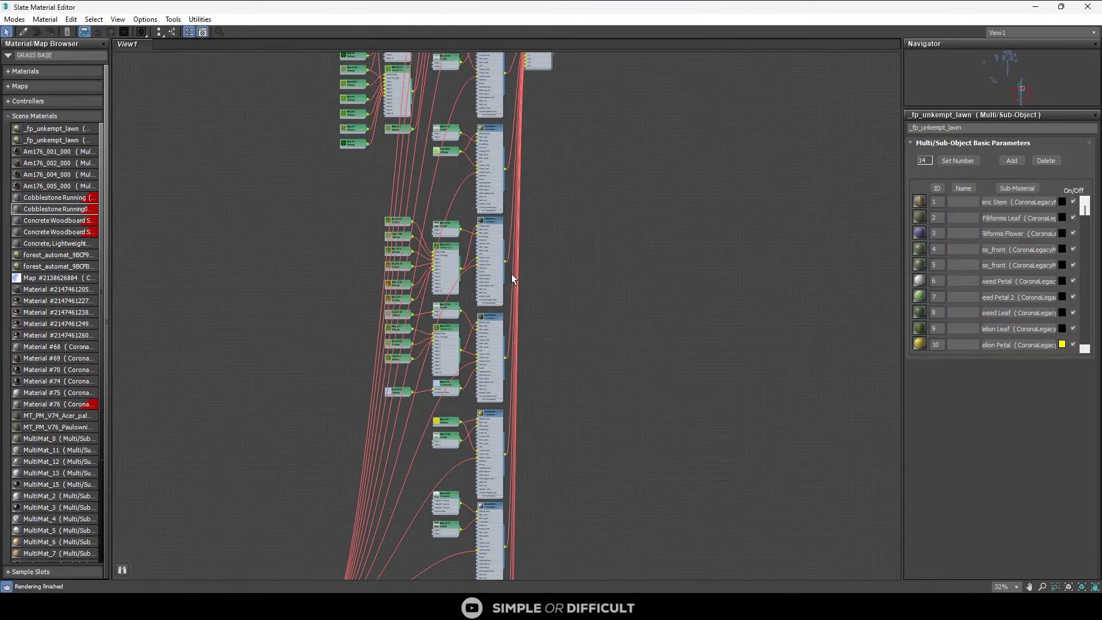
- Leave the material editor, start the interactive render in the maximized frame buffer and examine the grass edge along the kerb
{"action": "scroll", "coordinate": [512, 274], "scroll_direction": "down", "scroll_amount": 2}
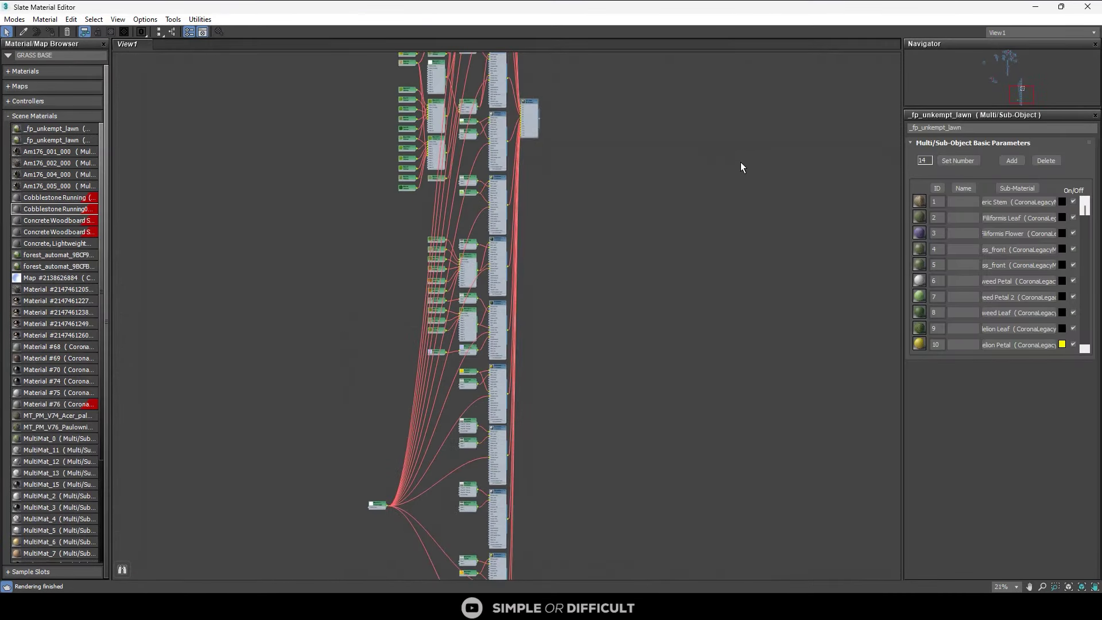
{"action": "left_click_drag", "start_coordinate": [846, 8], "coordinate": [827, 224]}
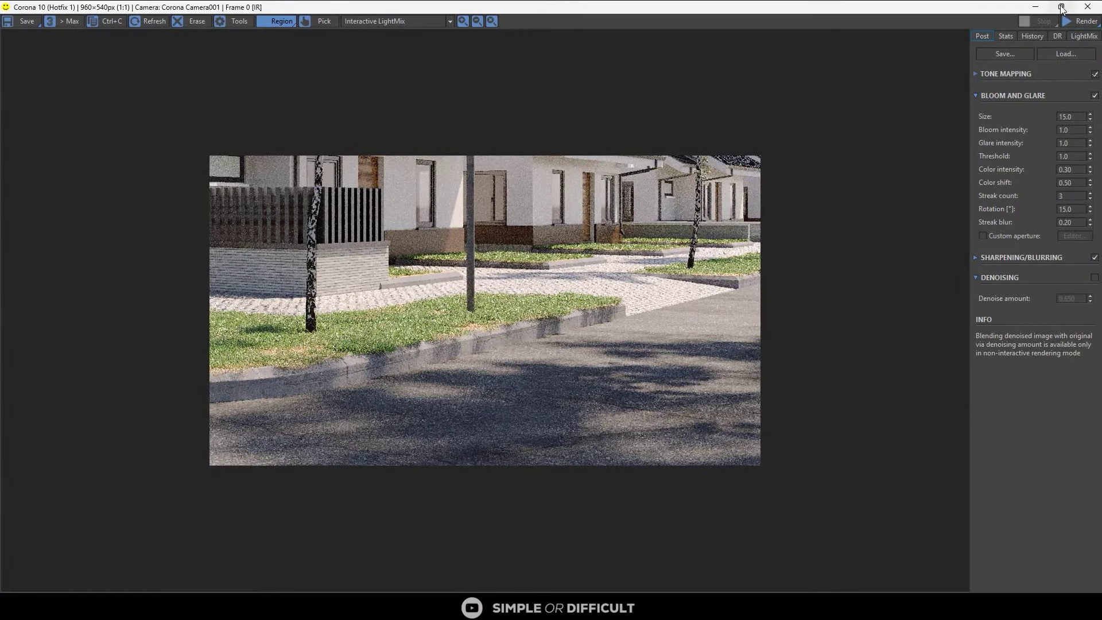
{"action": "left_click", "coordinate": [1075, 23]}
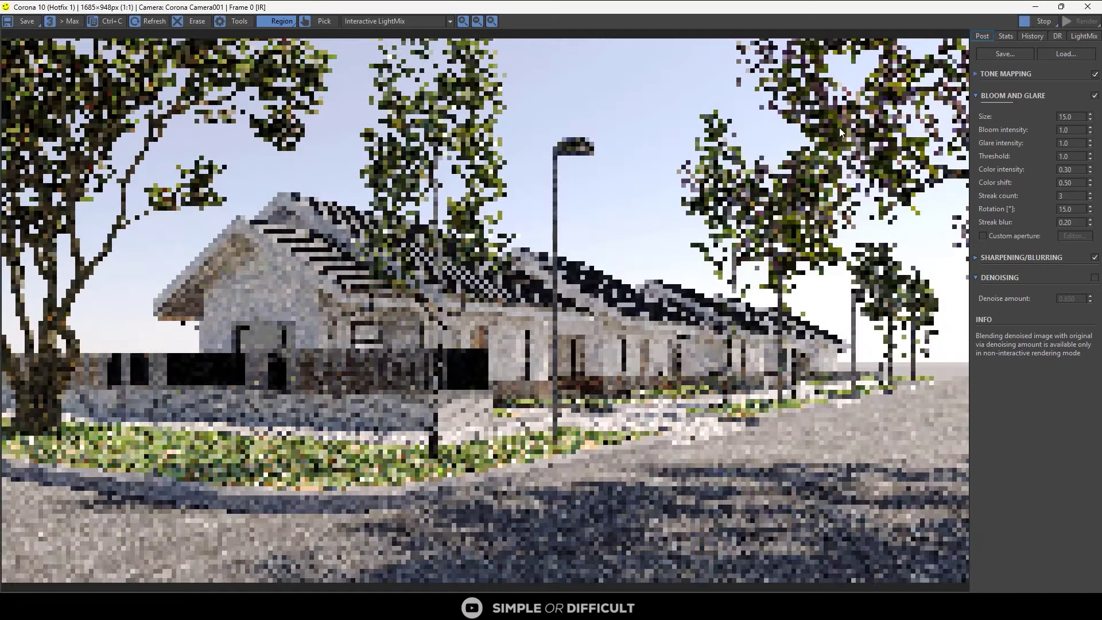
{"action": "scroll", "coordinate": [605, 420], "scroll_direction": "up", "scroll_amount": 5}
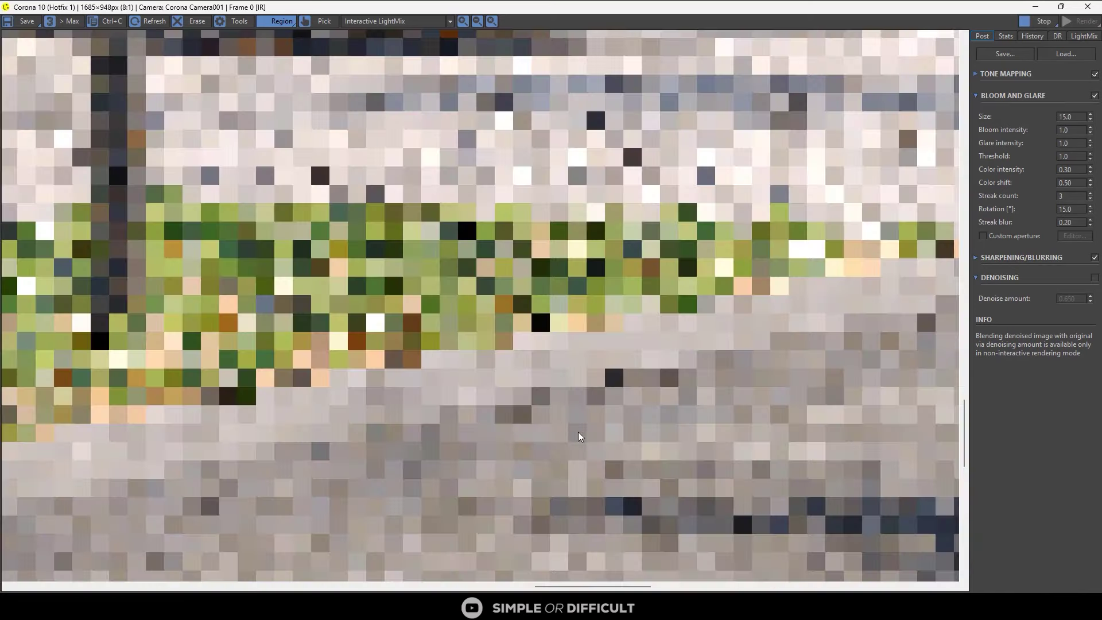
{"action": "scroll", "coordinate": [556, 420], "scroll_direction": "down", "scroll_amount": 2}
{"action": "scroll", "coordinate": [573, 264], "scroll_direction": "down", "scroll_amount": 1}
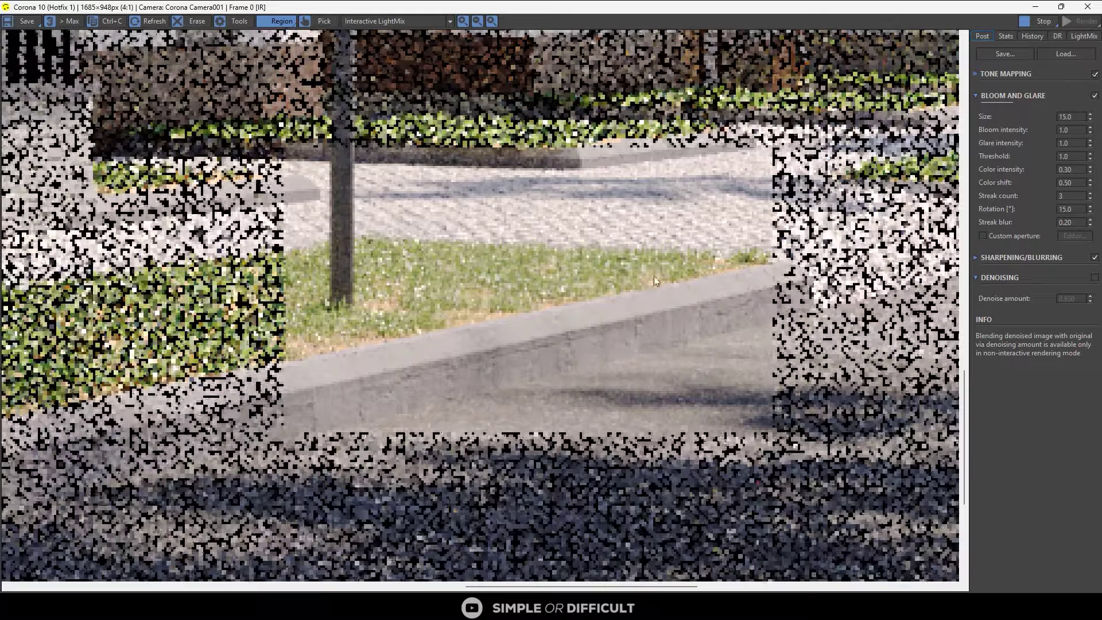
- Examine the interactive render's lawn edge along the kerb and the grass strips beside the houses, then minimize the frame buffer
{"action": "scroll", "coordinate": [768, 258], "scroll_direction": "up", "scroll_amount": 1}
{"action": "scroll", "coordinate": [768, 257], "scroll_direction": "down", "scroll_amount": 1}
{"action": "scroll", "coordinate": [767, 256], "scroll_direction": "down", "scroll_amount": 2}
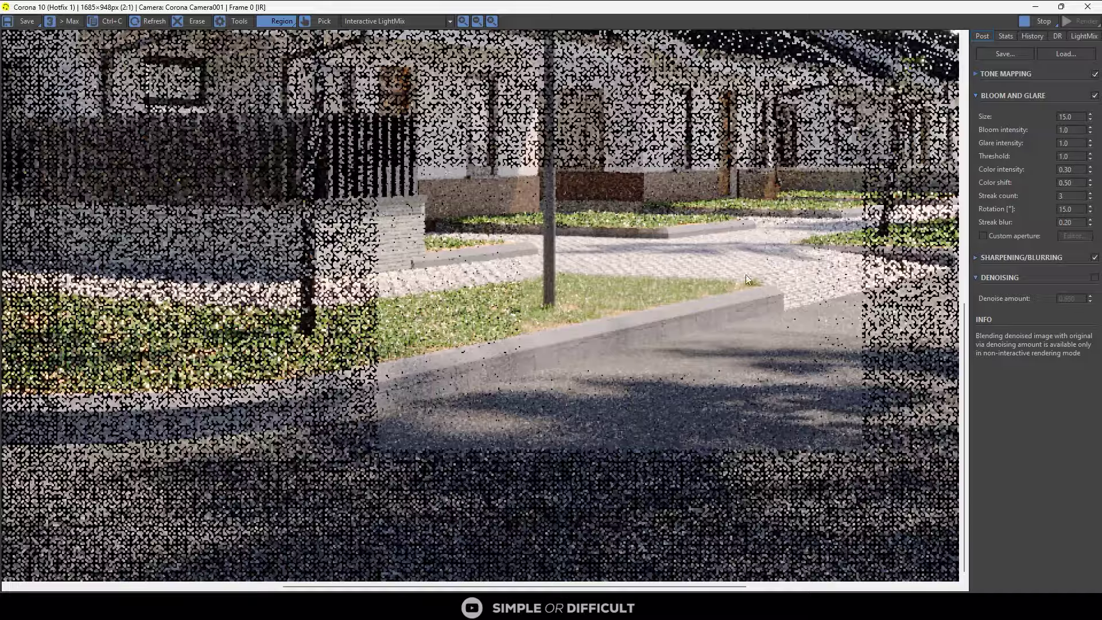
{"action": "scroll", "coordinate": [756, 291], "scroll_direction": "up", "scroll_amount": 2}
{"action": "scroll", "coordinate": [756, 291], "scroll_direction": "down", "scroll_amount": 2}
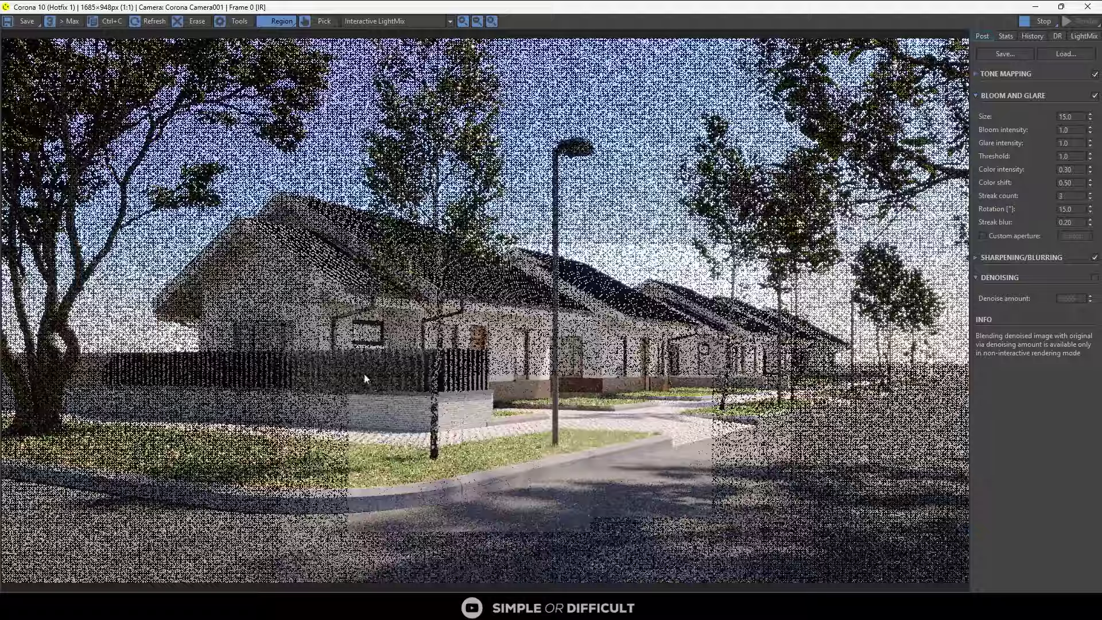
{"action": "scroll", "coordinate": [422, 423], "scroll_direction": "up", "scroll_amount": 2}
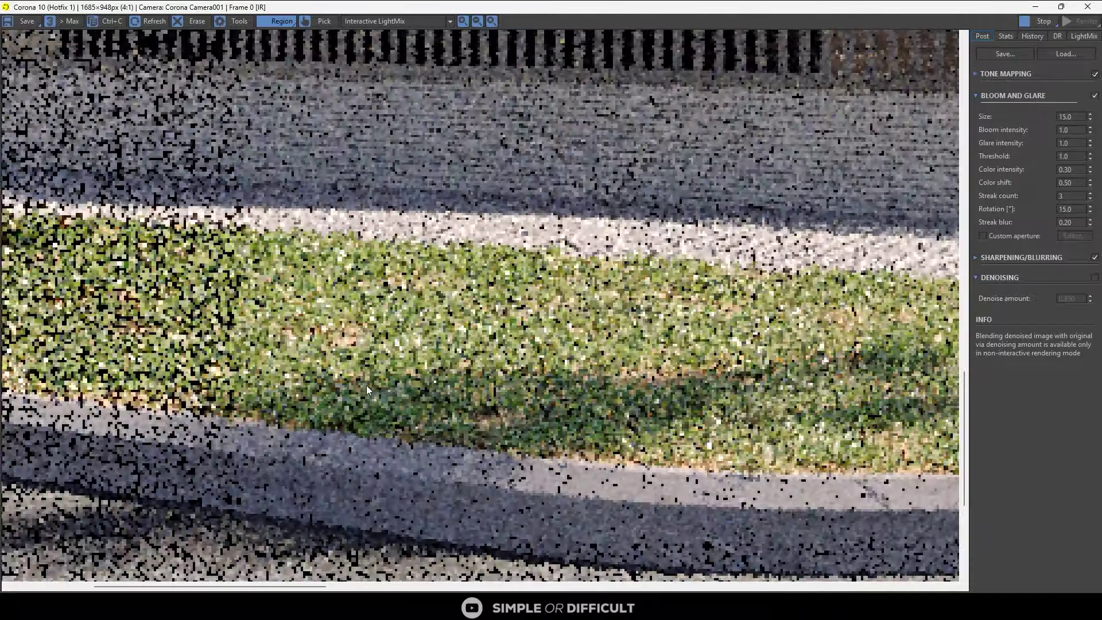
{"action": "scroll", "coordinate": [366, 385], "scroll_direction": "down", "scroll_amount": 2}
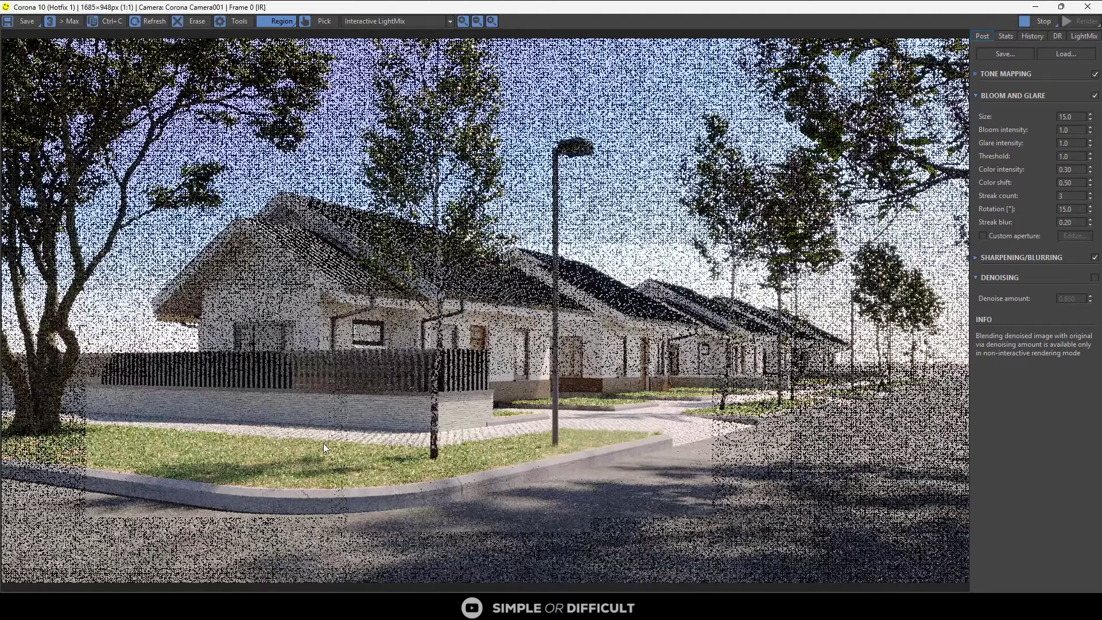
{"action": "scroll", "coordinate": [758, 394], "scroll_direction": "up", "scroll_amount": 2}
{"action": "scroll", "coordinate": [758, 394], "scroll_direction": "down", "scroll_amount": 1}
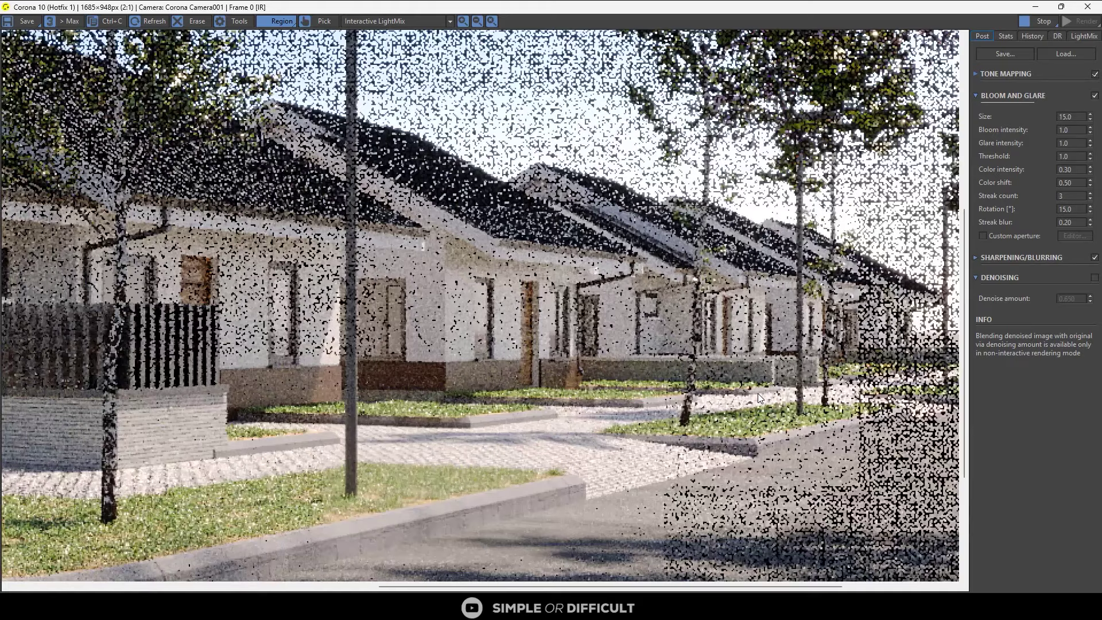
{"action": "scroll", "coordinate": [698, 398], "scroll_direction": "down", "scroll_amount": 1}
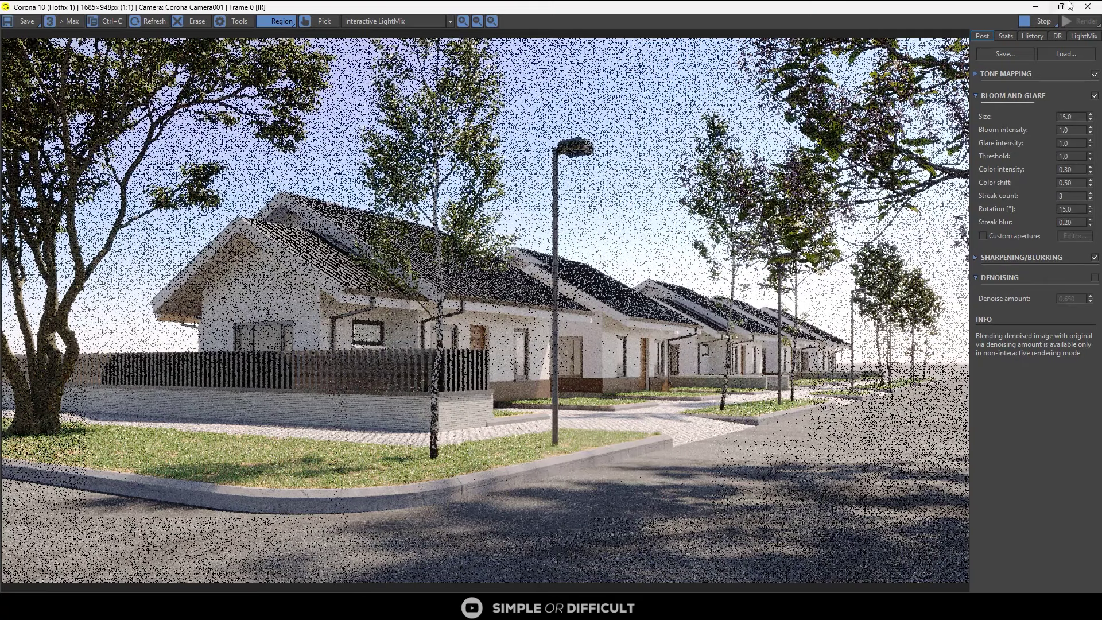
{"action": "left_click", "coordinate": [1036, 7]}
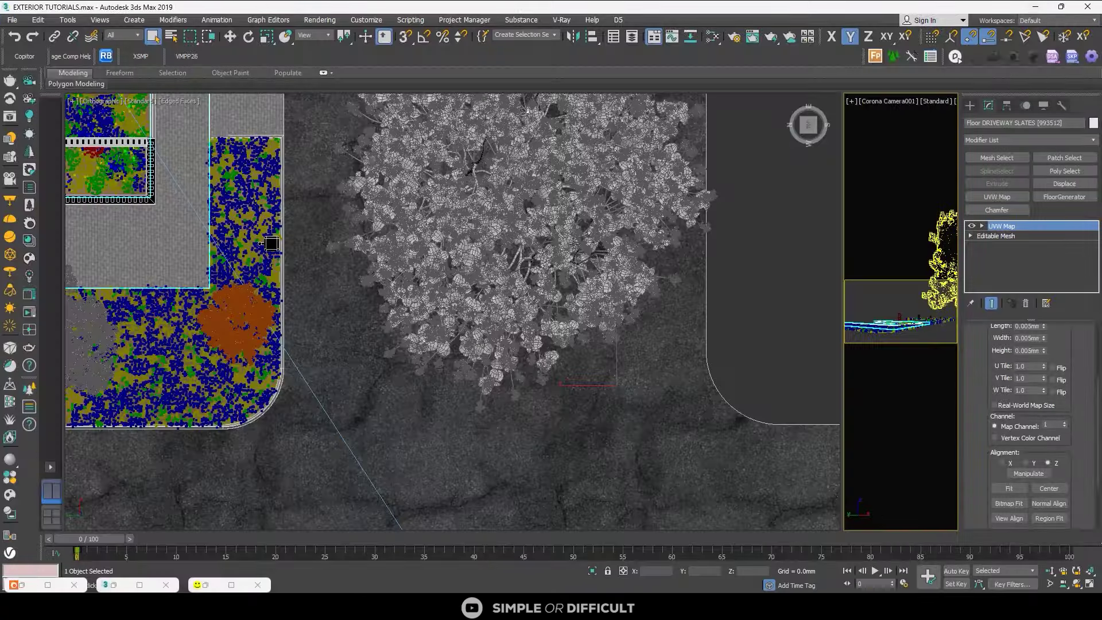
- Start a Forest Pro object and import the Holm Oak 1 model from the 3D Starter Library
{"action": "scroll", "coordinate": [574, 244], "scroll_direction": "down", "scroll_amount": 5}
{"action": "left_click", "coordinate": [875, 56]}
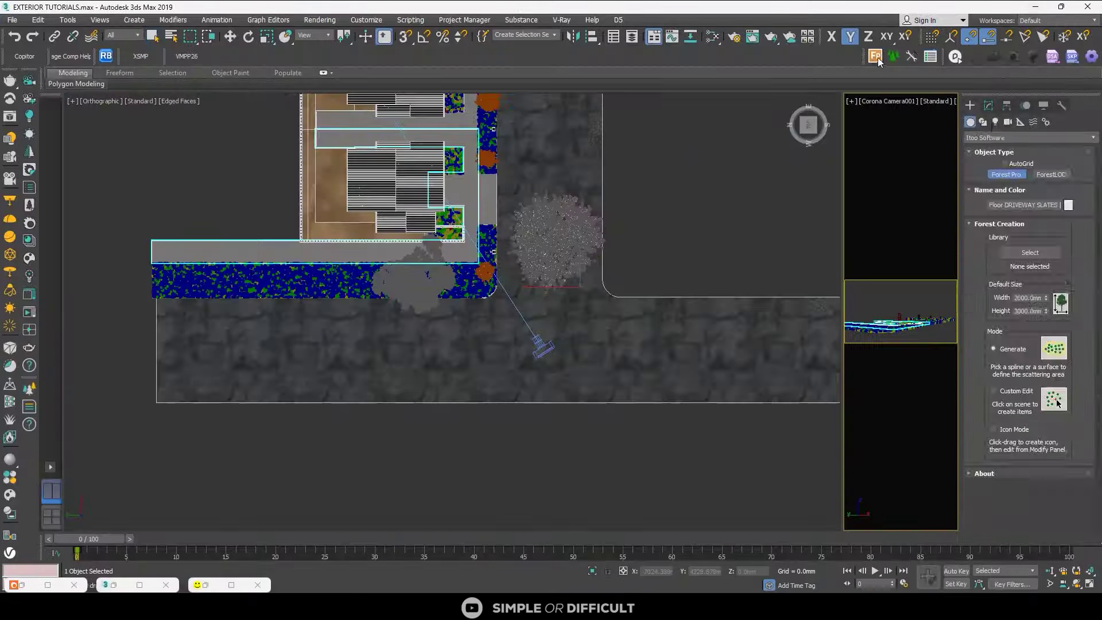
{"action": "left_click", "coordinate": [1030, 253]}
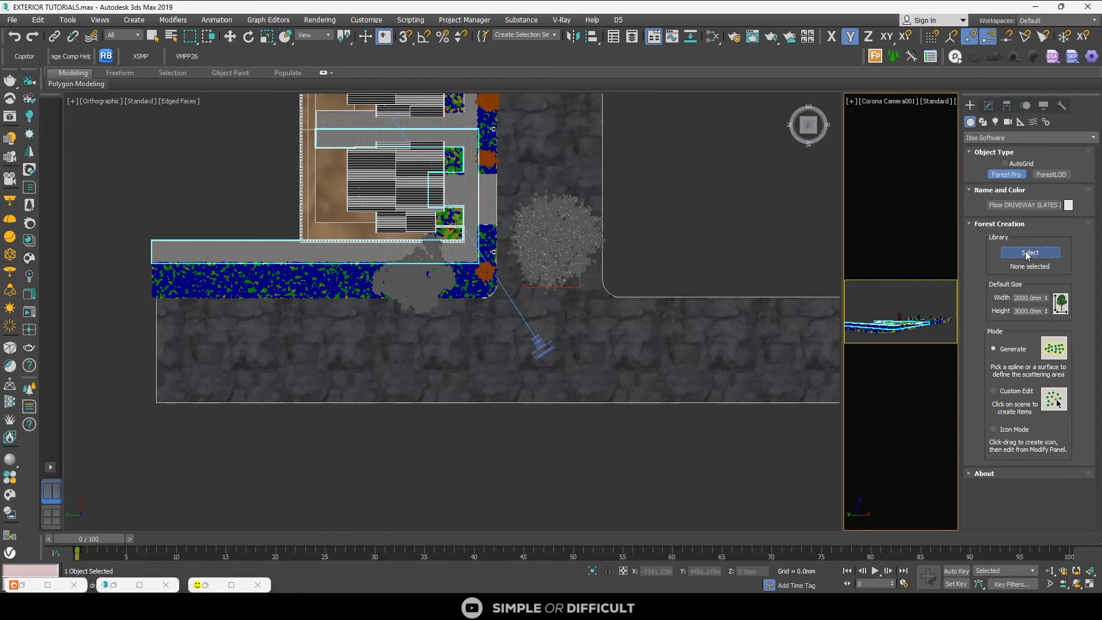
{"action": "left_click", "coordinate": [375, 230]}
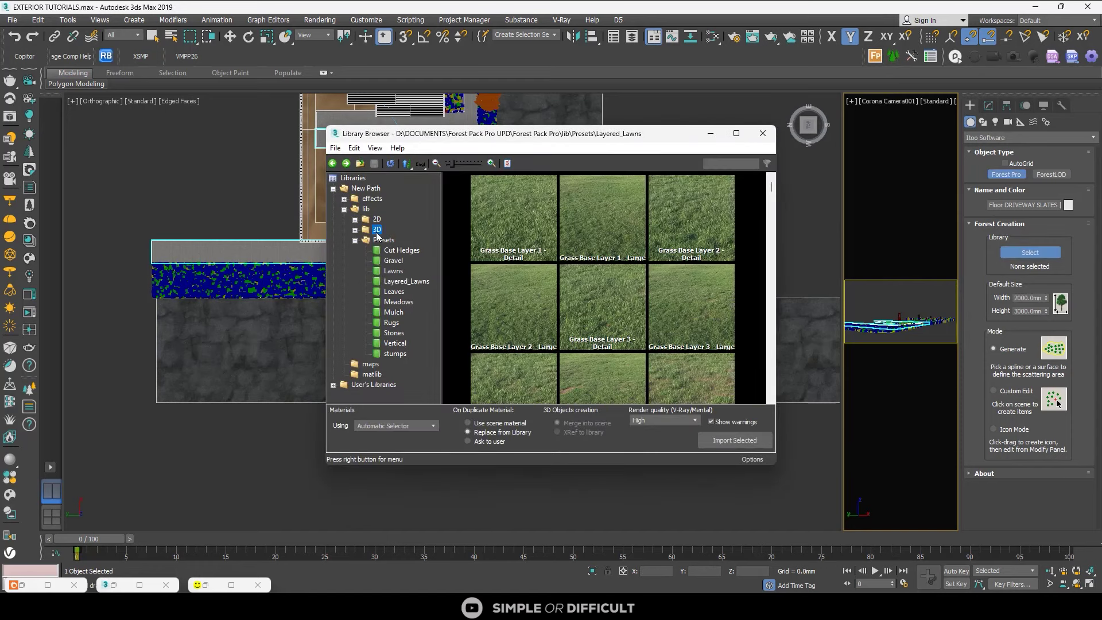
{"action": "double_click", "coordinate": [609, 224]}
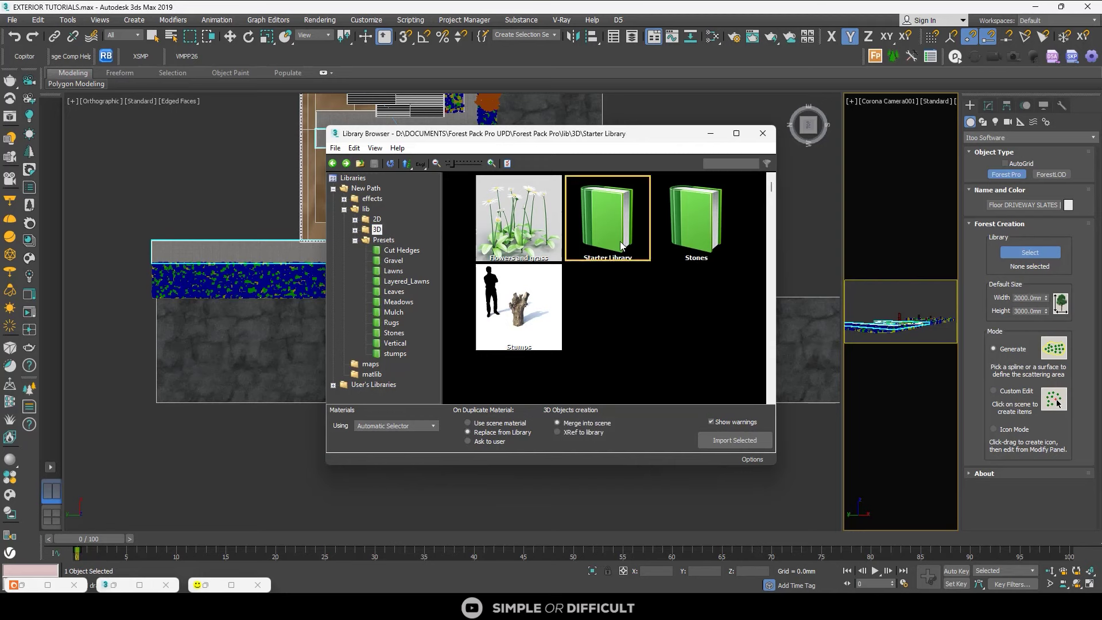
{"action": "scroll", "coordinate": [581, 276], "scroll_direction": "down", "scroll_amount": 5}
{"action": "scroll", "coordinate": [580, 277], "scroll_direction": "down", "scroll_amount": 3}
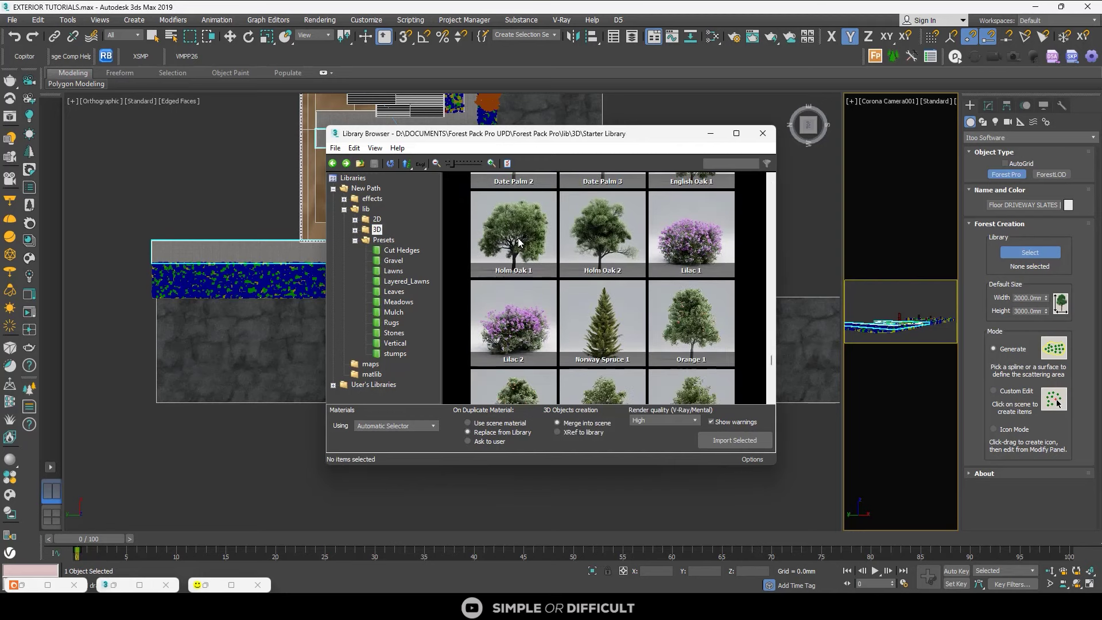
{"action": "left_click", "coordinate": [520, 241]}
{"action": "left_click", "coordinate": [742, 440]}
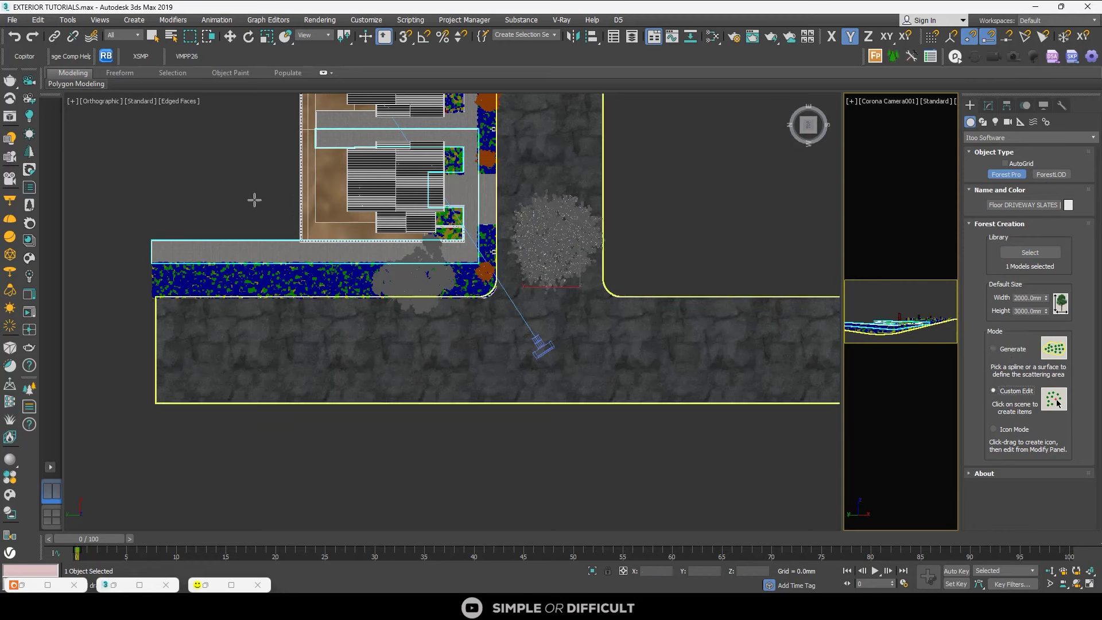
- Place the oak in Custom Edit mode behind the end house, rescaling it to the system units, and shift it clear of the building
{"action": "left_click", "coordinate": [232, 198]}
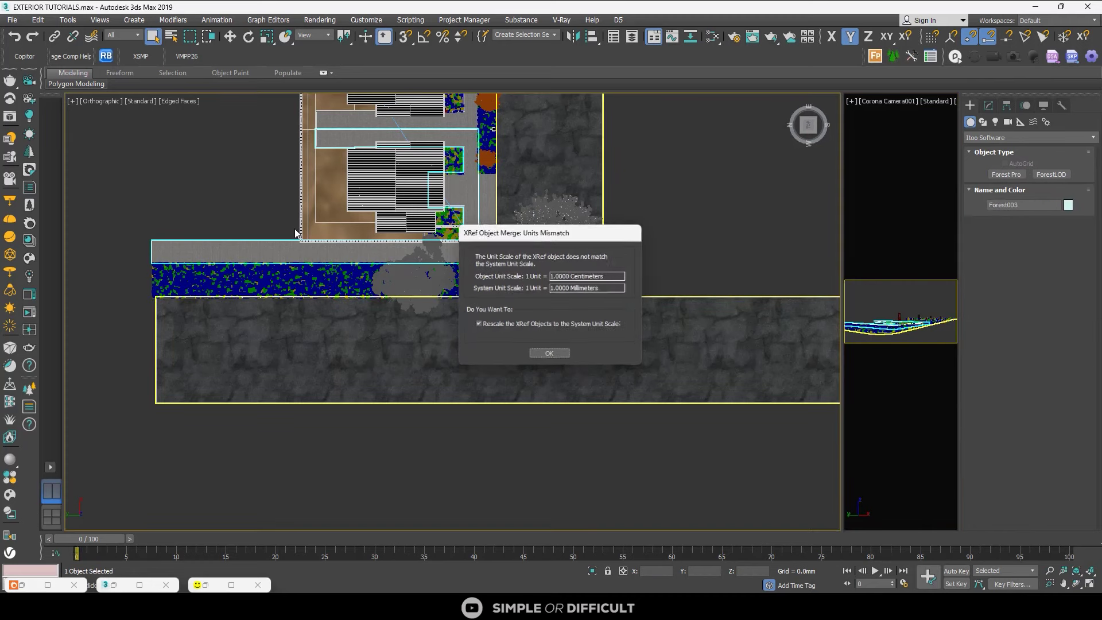
{"action": "left_click", "coordinate": [550, 355]}
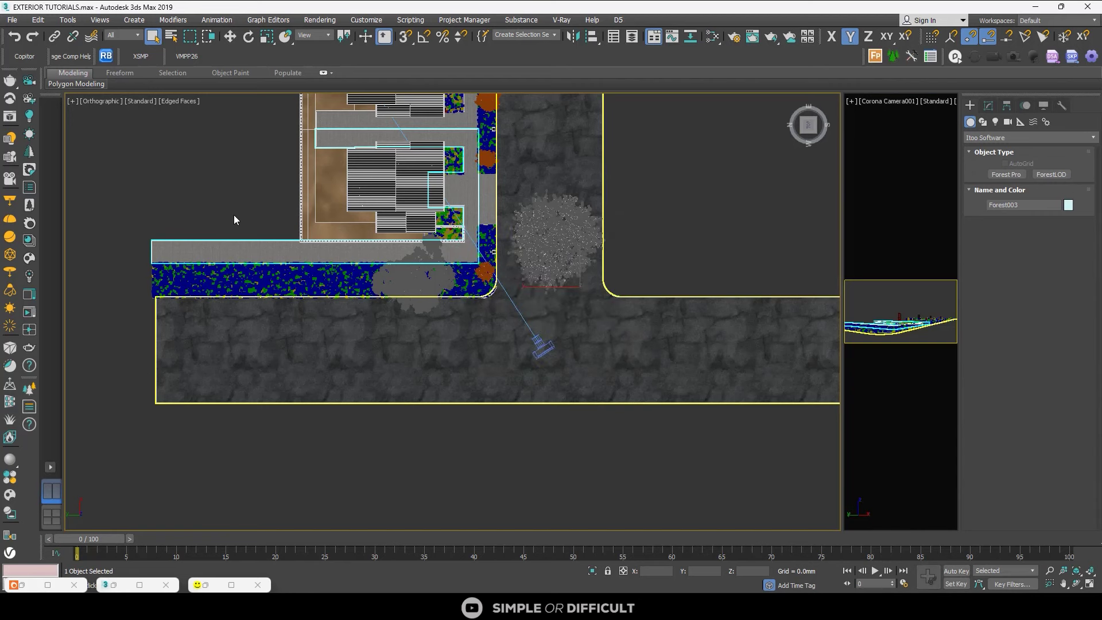
{"action": "scroll", "coordinate": [234, 214], "scroll_direction": "down", "scroll_amount": 3}
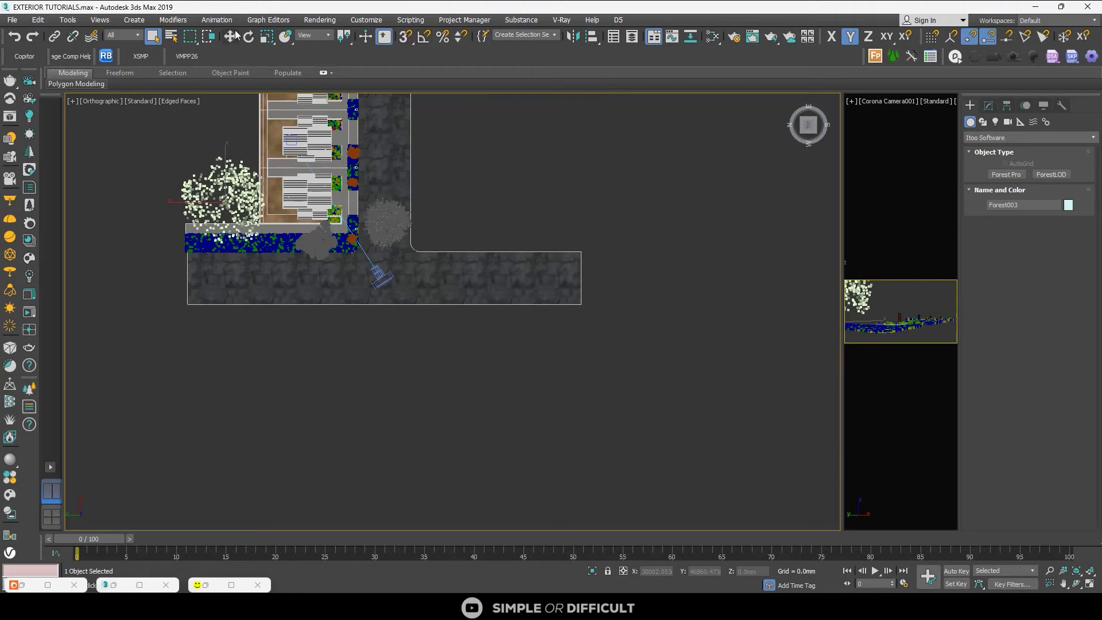
{"action": "left_click_drag", "start_coordinate": [216, 192], "coordinate": [196, 176]}
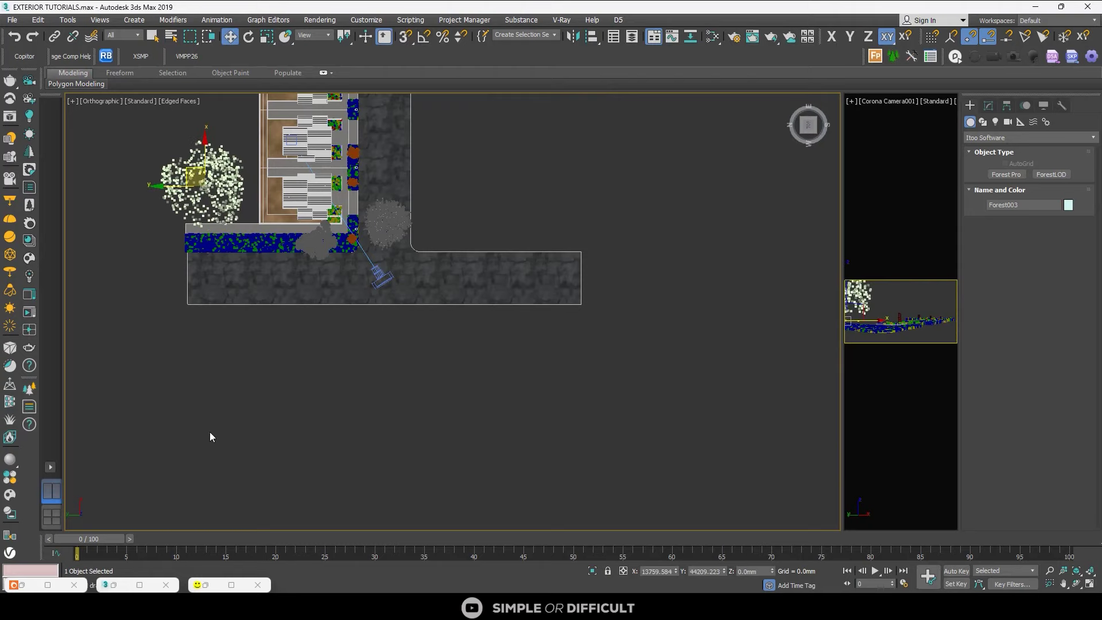
- Restart the interactive render in a reduced frame buffer and reposition the oak farther behind the row of houses
{"action": "left_click", "coordinate": [227, 585]}
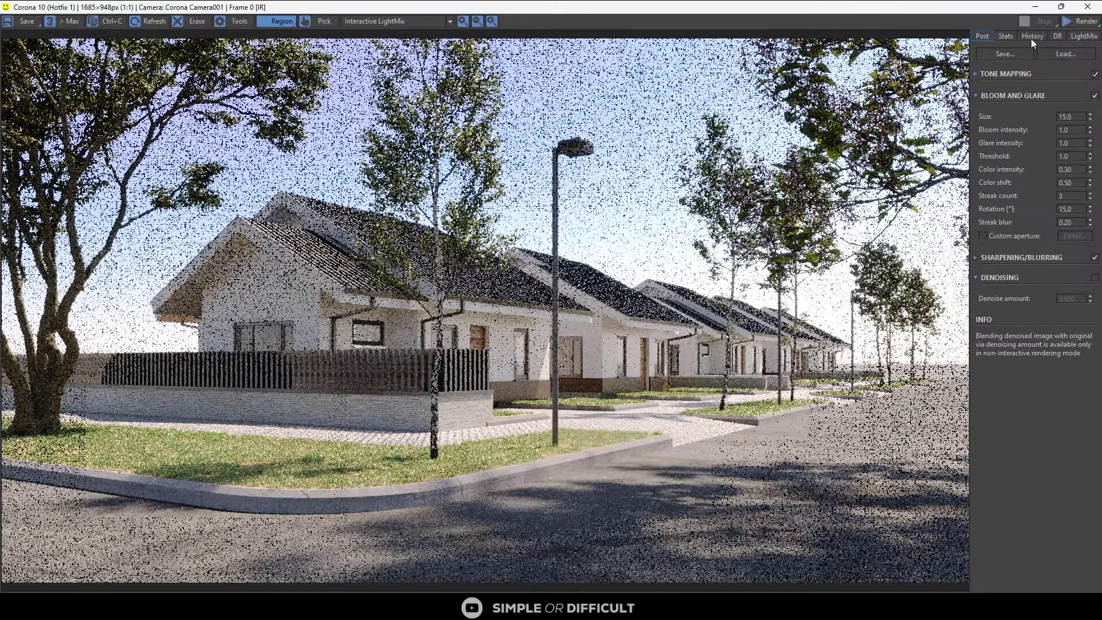
{"action": "left_click", "coordinate": [1097, 26]}
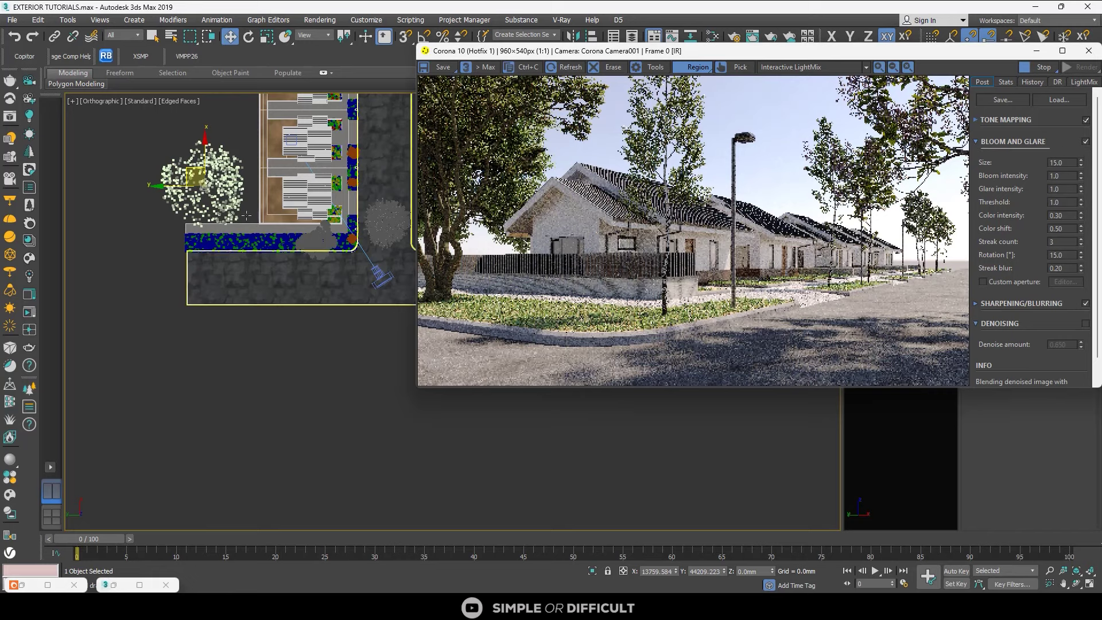
{"action": "scroll", "coordinate": [196, 173], "scroll_direction": "down", "scroll_amount": 2}
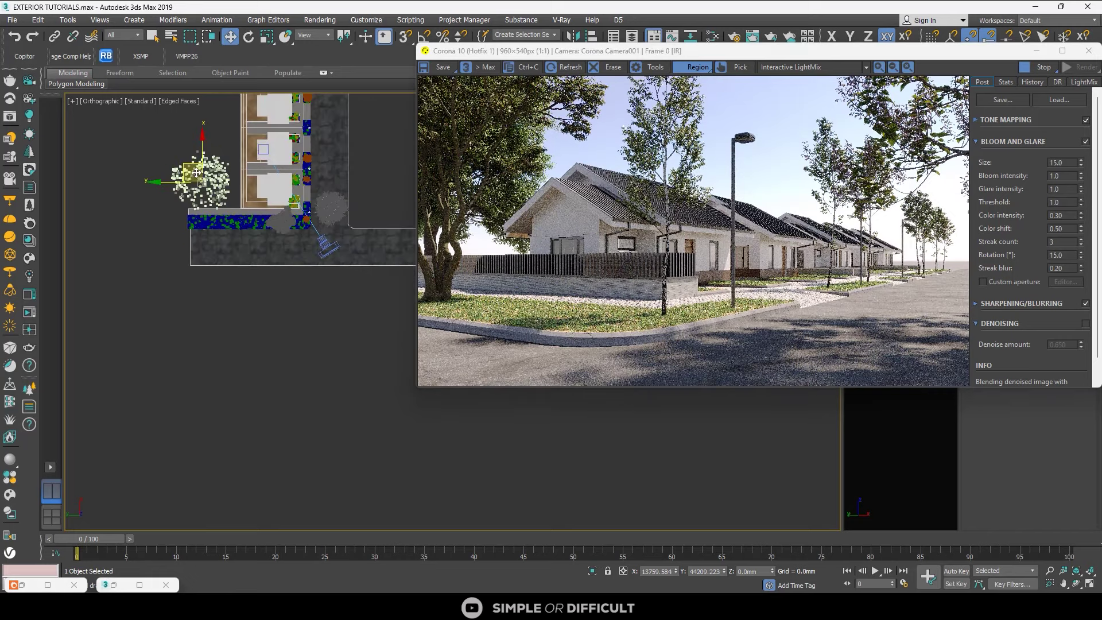
{"action": "middle_click_drag", "start_coordinate": [196, 173], "coordinate": [198, 236]}
{"action": "left_click_drag", "start_coordinate": [194, 235], "coordinate": [195, 175]}
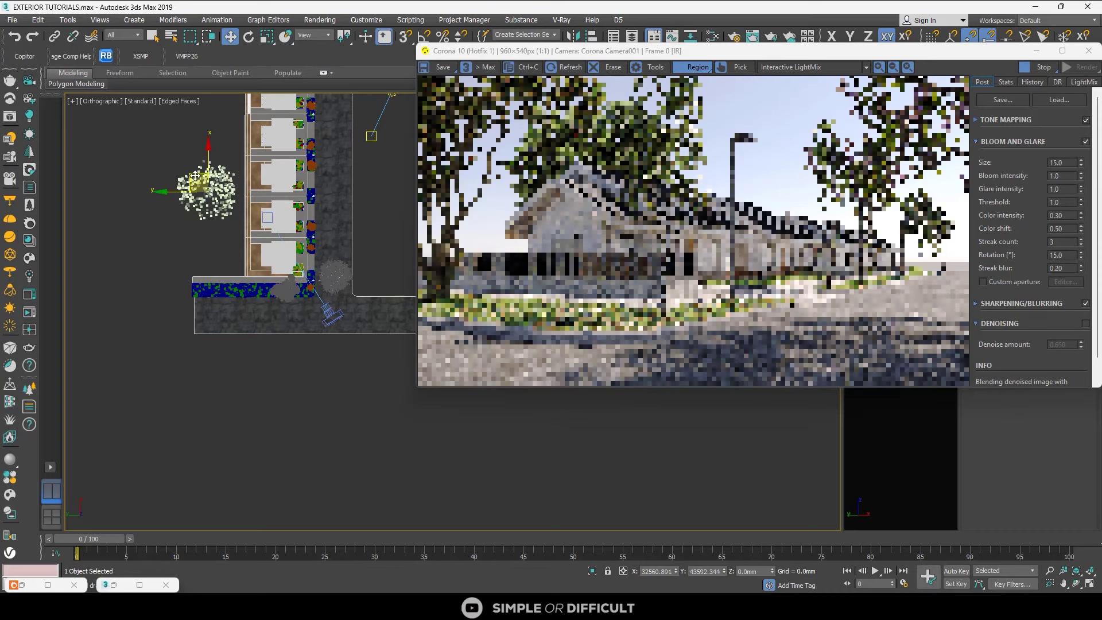
{"action": "left_click_drag", "start_coordinate": [198, 188], "coordinate": [187, 202]}
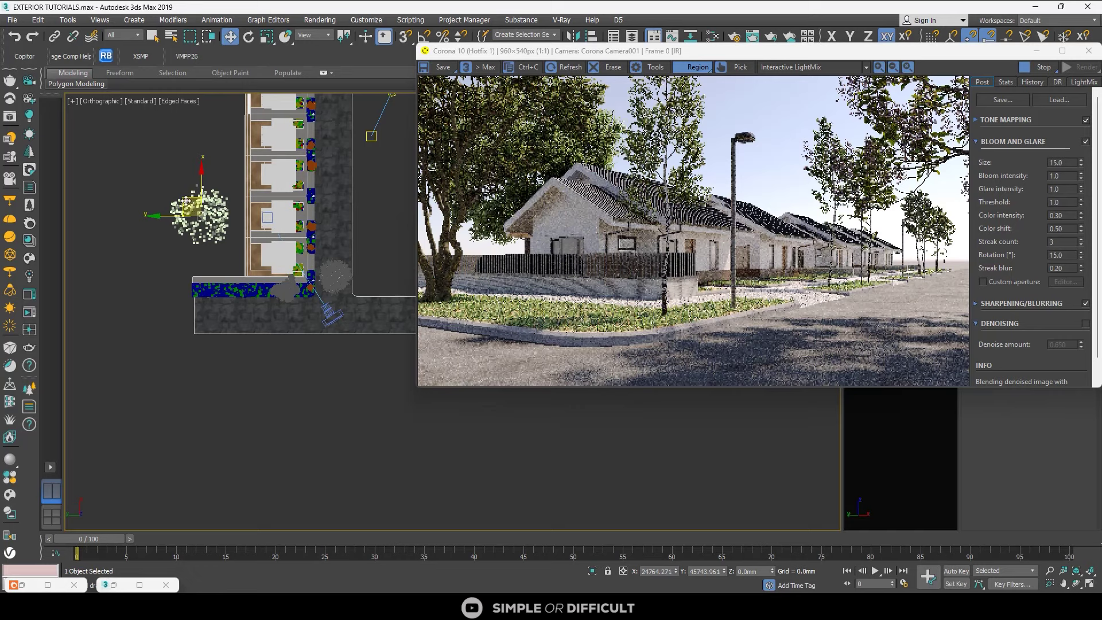
{"action": "left_click_drag", "start_coordinate": [187, 200], "coordinate": [139, 207]}
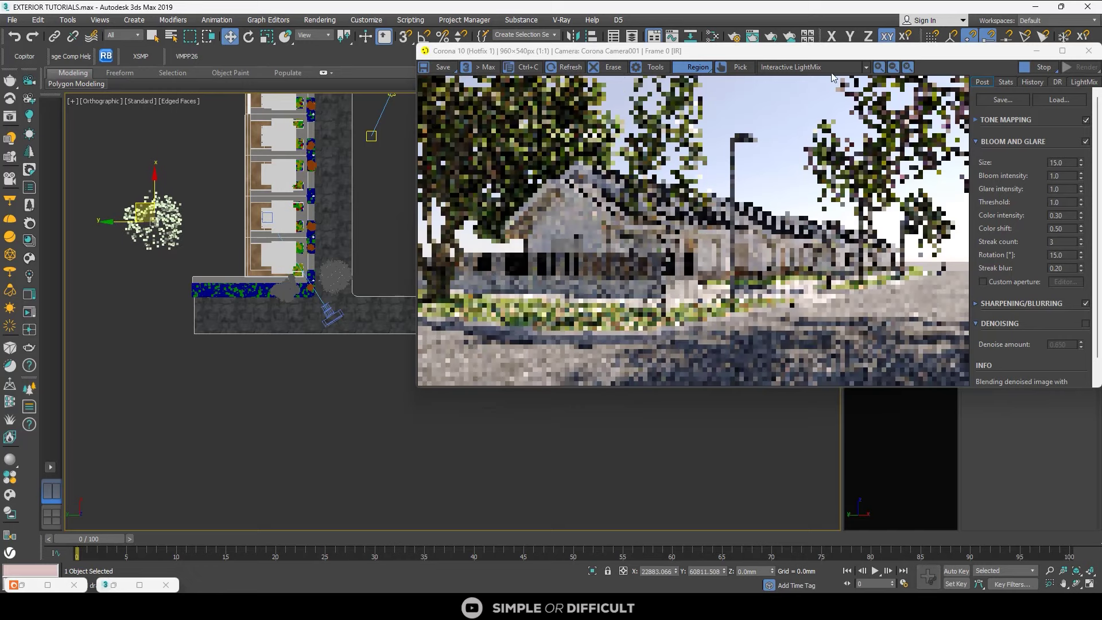
- Move the frame buffer clear of the oak in the top view and scale the tree uniformly to about 71 percent
{"action": "left_click_drag", "start_coordinate": [845, 52], "coordinate": [493, 162]}
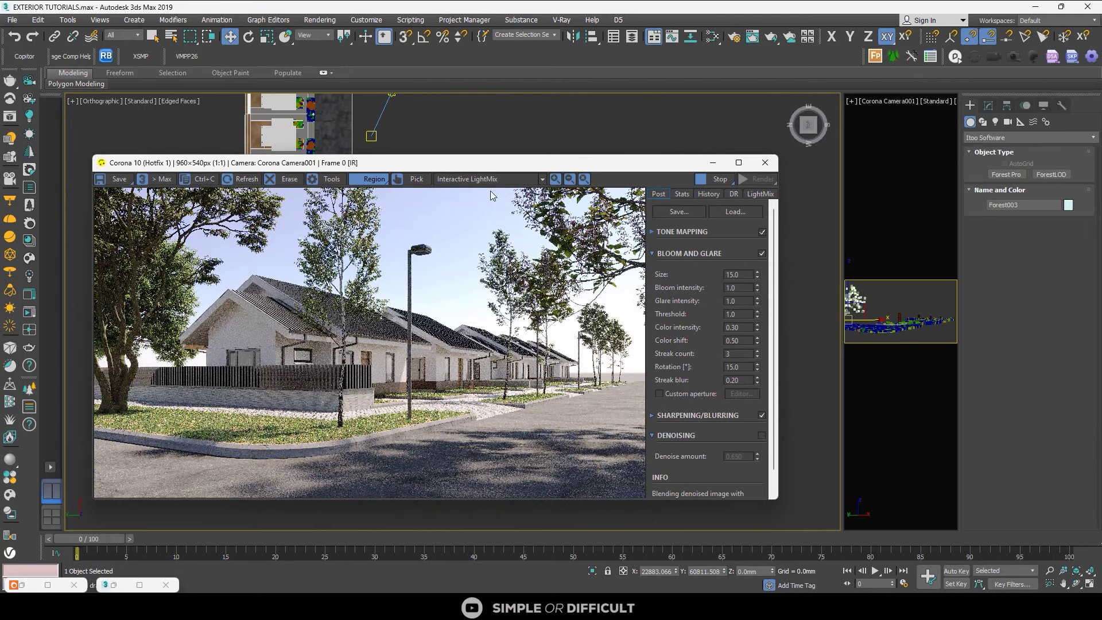
{"action": "left_click_drag", "start_coordinate": [525, 164], "coordinate": [712, 135]}
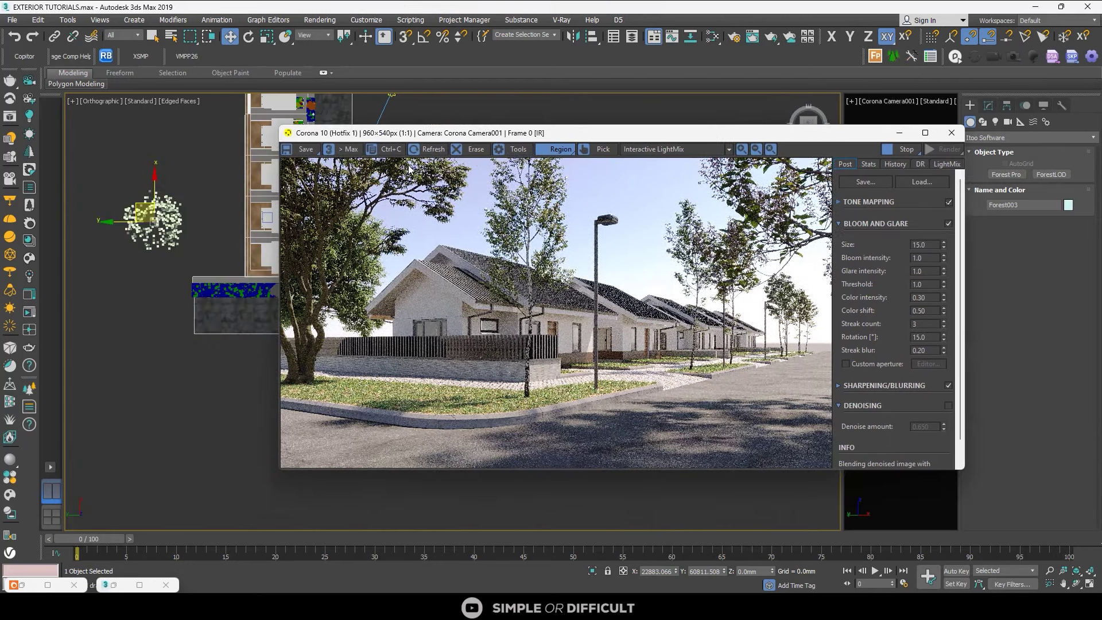
{"action": "left_click", "coordinate": [266, 37]}
{"action": "left_click_drag", "start_coordinate": [146, 214], "coordinate": [155, 238]}
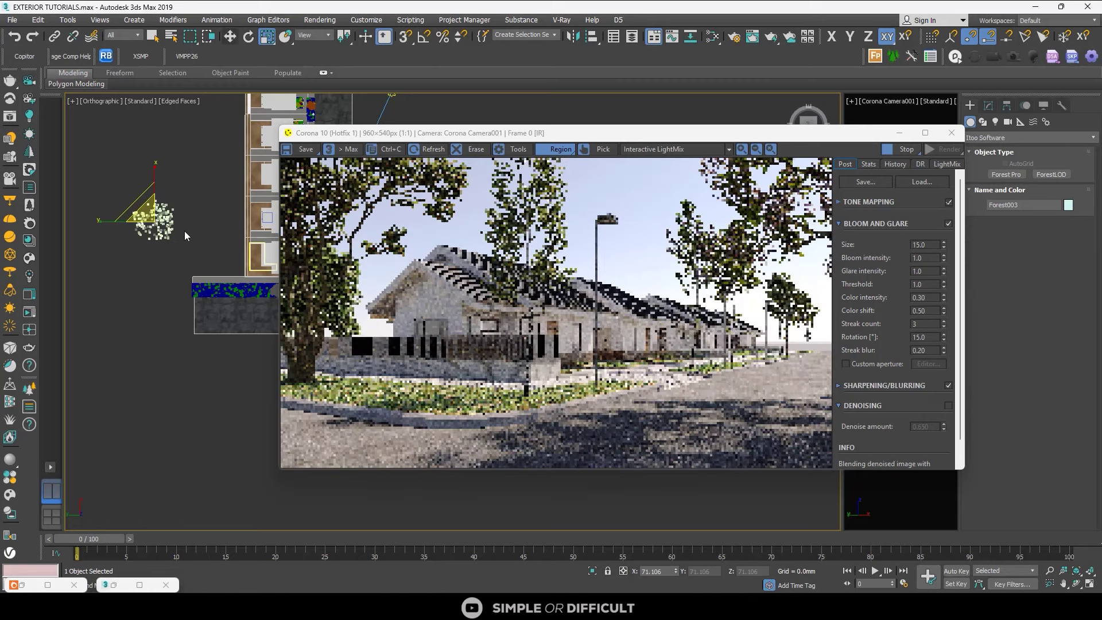
- Move the scaled oak closer to the rear of the end house in small adjustments while checking the render
{"action": "key", "text": "w"}
{"action": "left_click_drag", "start_coordinate": [144, 205], "coordinate": [165, 214]}
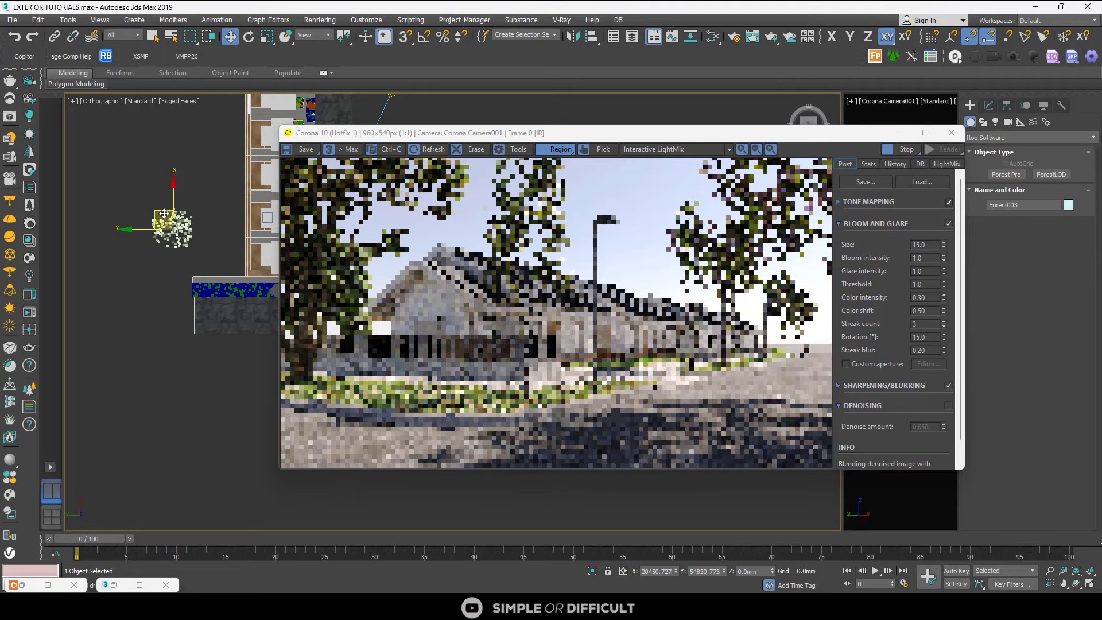
{"action": "left_click_drag", "start_coordinate": [164, 214], "coordinate": [182, 222]}
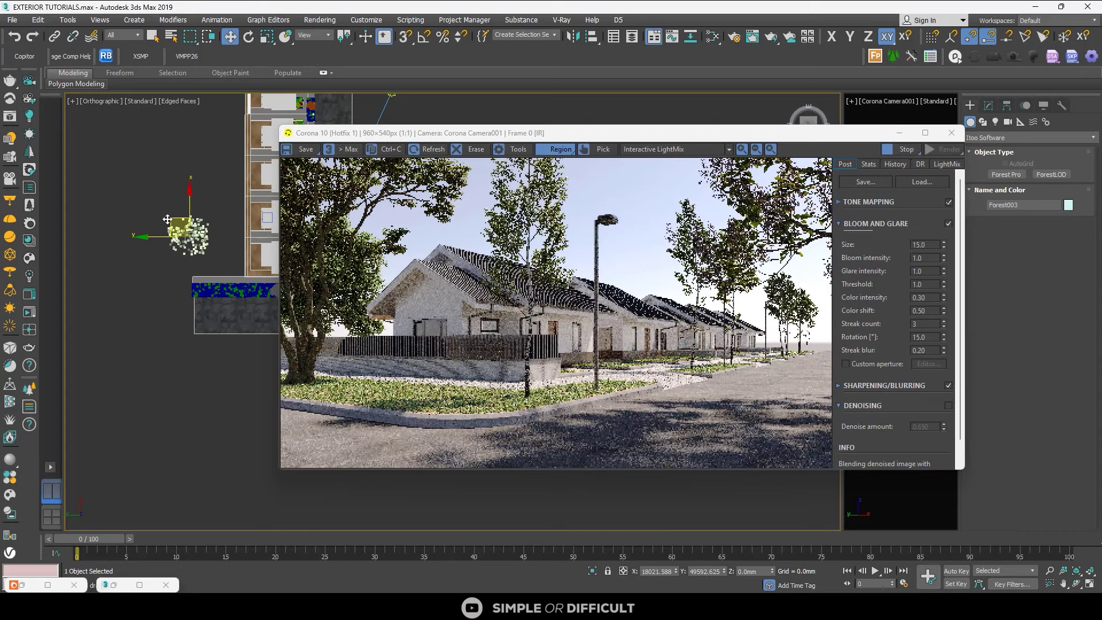
{"action": "left_click_drag", "start_coordinate": [173, 221], "coordinate": [183, 224]}
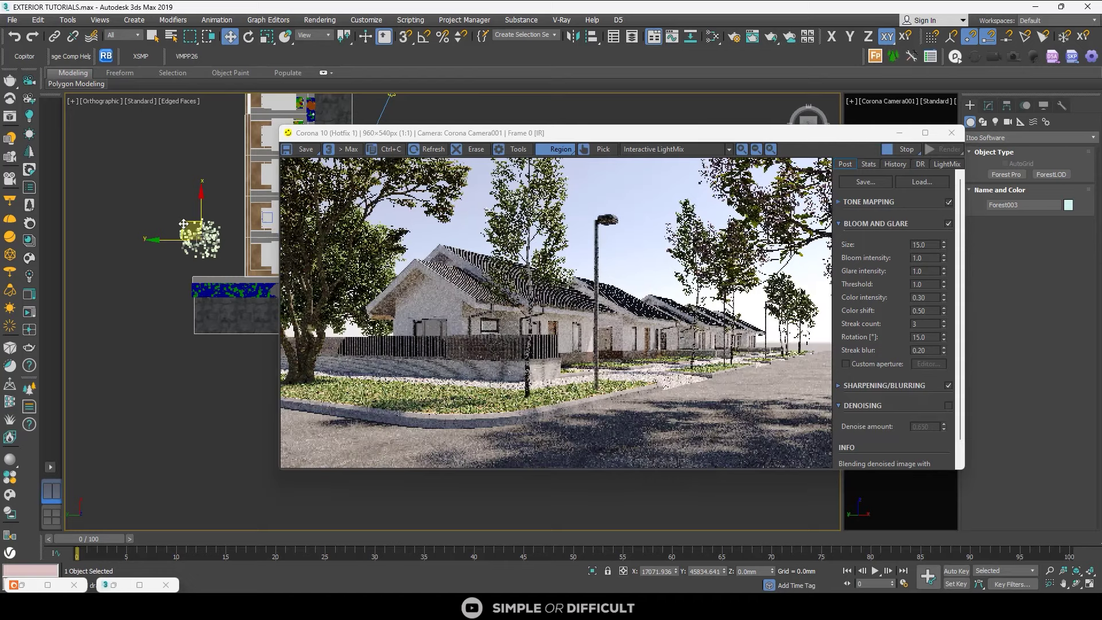
- Copy the oak about 35 m along the rear of the row and scale the copy uniformly to about 94 percent
{"action": "scroll", "coordinate": [183, 226], "scroll_direction": "down", "scroll_amount": 3}
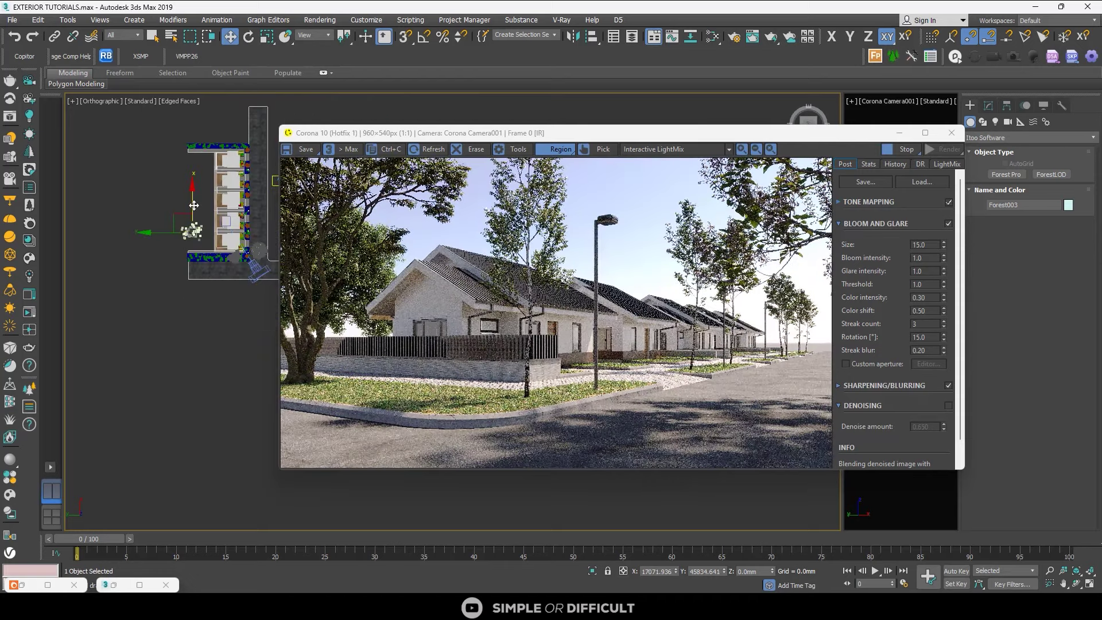
{"action": "left_click_drag", "start_coordinate": [194, 205], "coordinate": [207, 153], "text": "shift"}
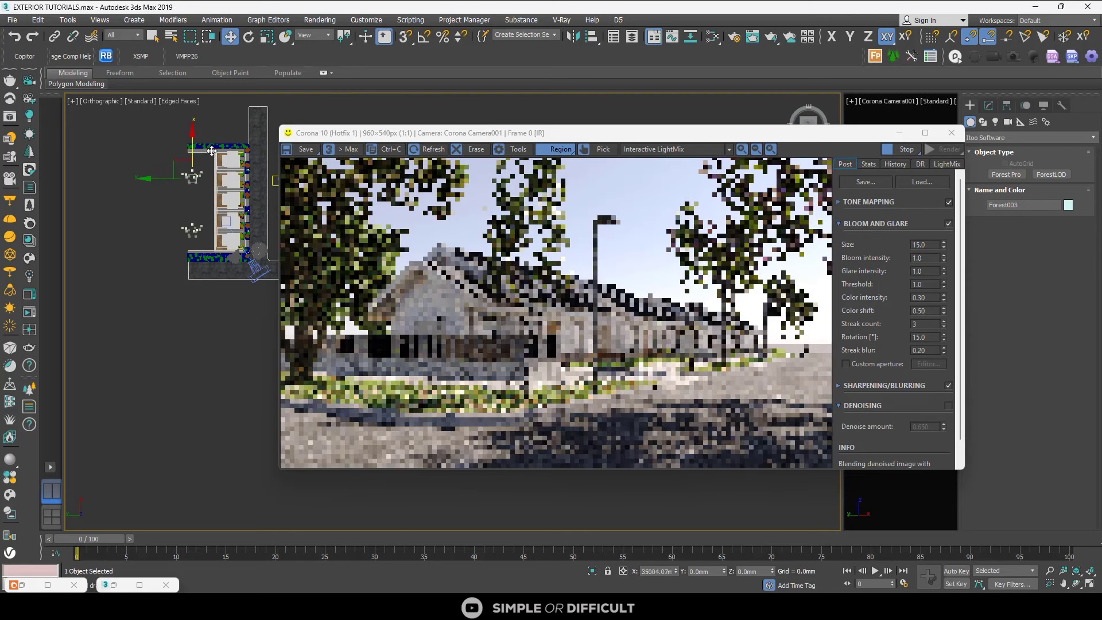
{"action": "left_click", "coordinate": [553, 351]}
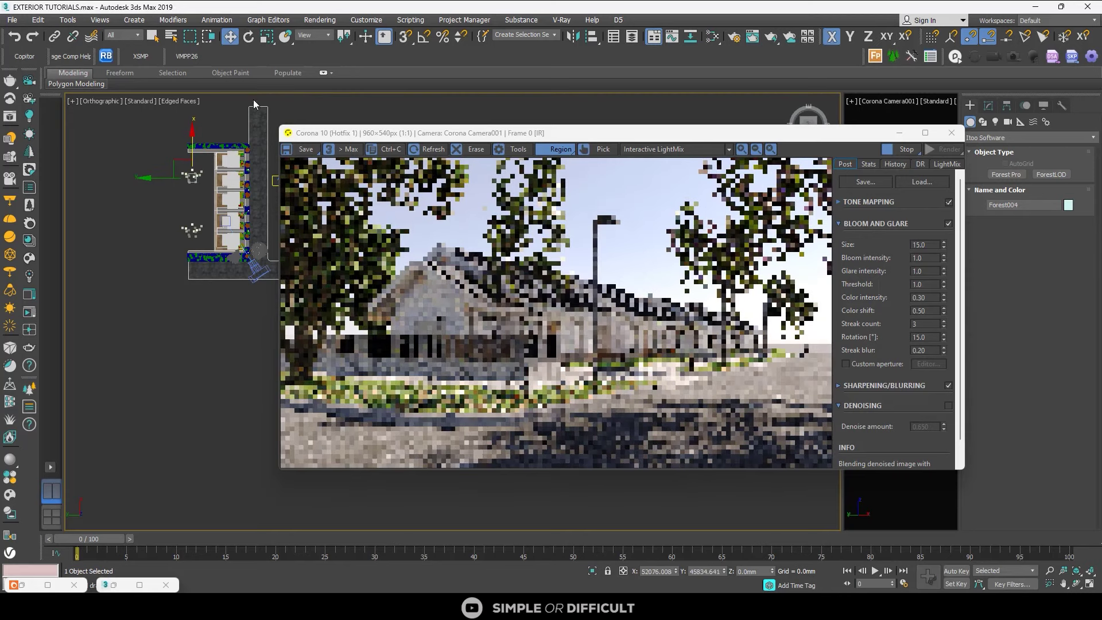
{"action": "left_click", "coordinate": [267, 36]}
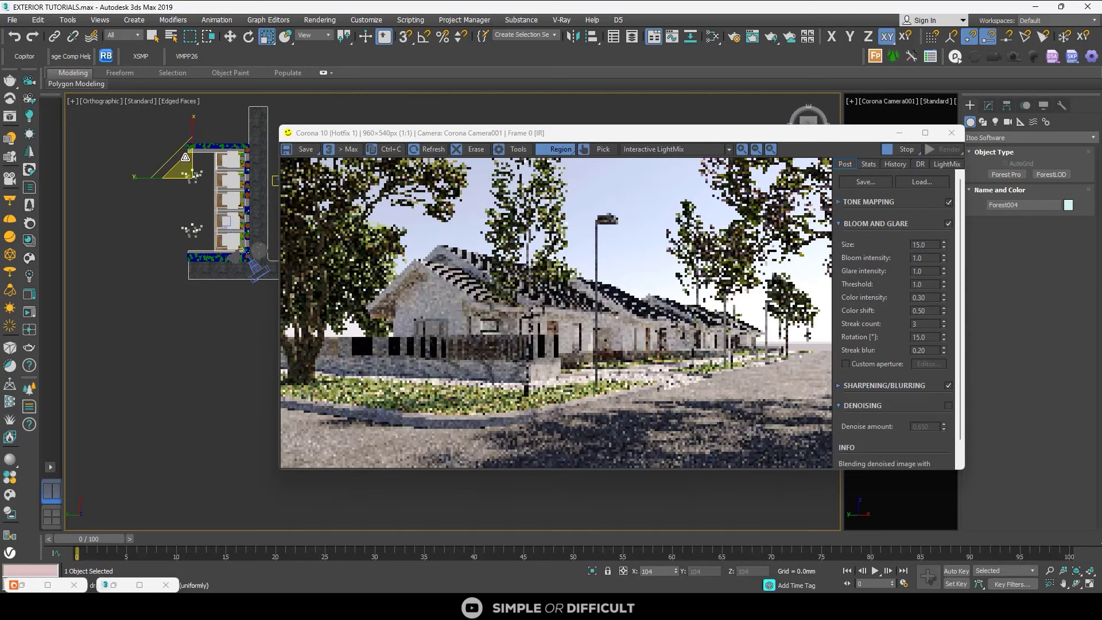
{"action": "left_click_drag", "start_coordinate": [188, 150], "coordinate": [188, 148]}
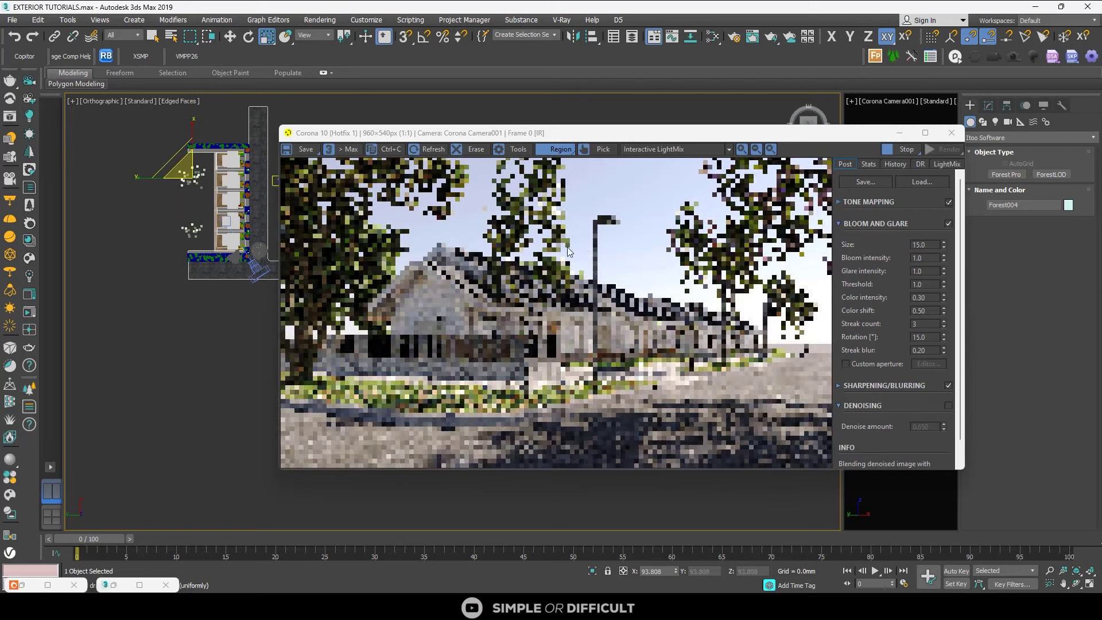
{"action": "scroll", "coordinate": [562, 263], "scroll_direction": "up", "scroll_amount": 1}
{"action": "scroll", "coordinate": [569, 258], "scroll_direction": "down", "scroll_amount": 2}
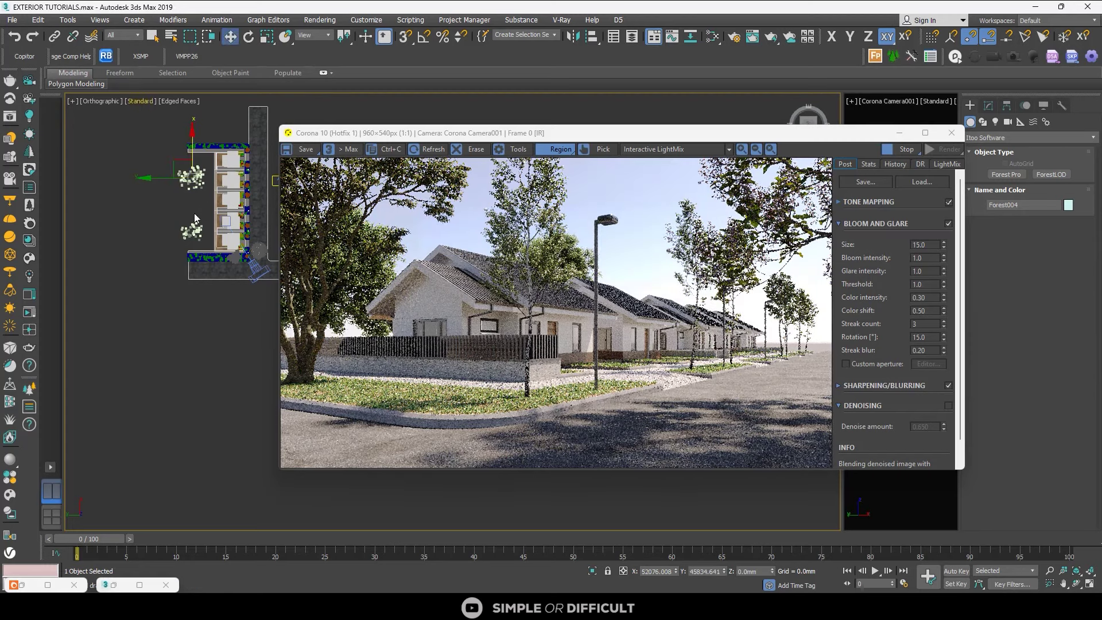
- Copy the oak from behind the houses to the road side beyond the far end of the row, about X 83 m, Y 12 m
{"action": "middle_click_drag", "start_coordinate": [194, 212], "coordinate": [155, 303]}
{"action": "left_click_drag", "start_coordinate": [144, 258], "coordinate": [196, 201], "text": "shift"}
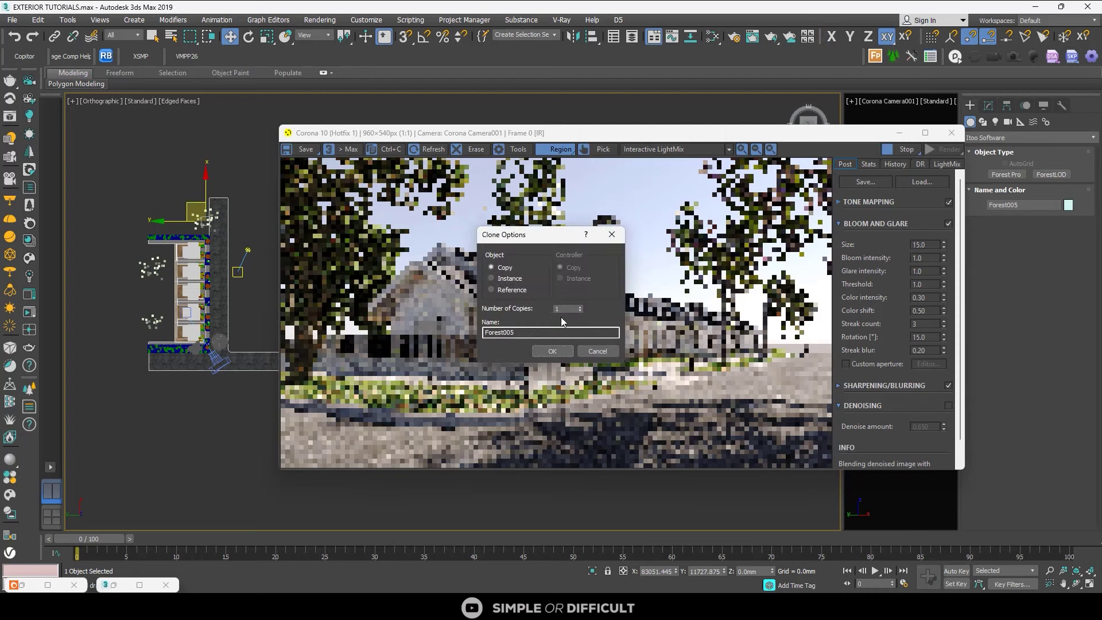
{"action": "left_click", "coordinate": [537, 350]}
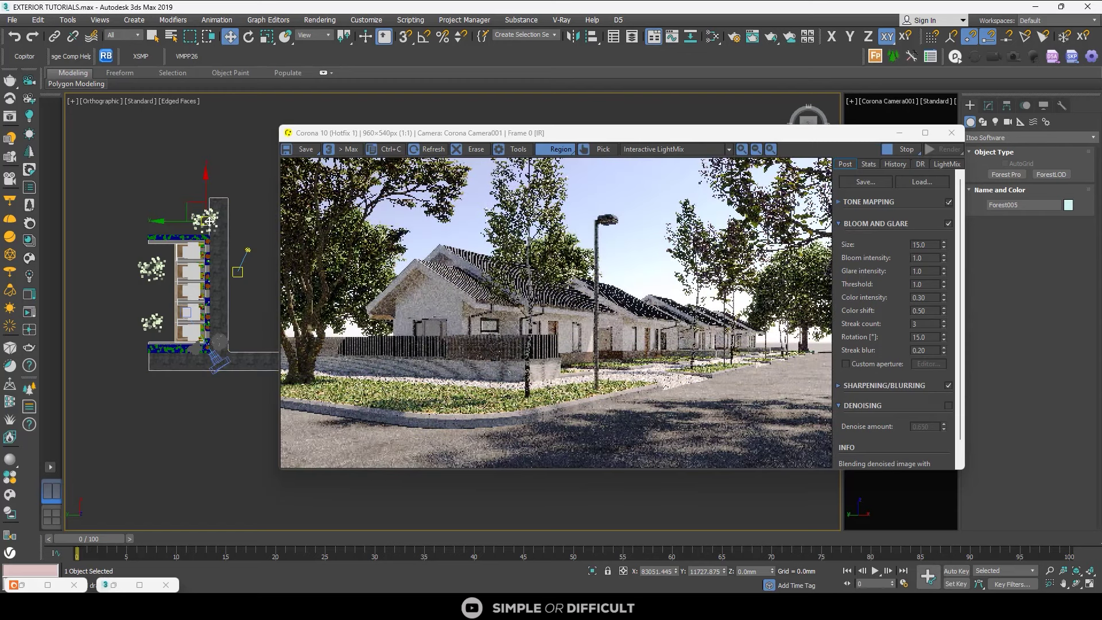
- Try another oak copy beside the far-end tree, lowered to about Z -4.8 m, and delete that copy
{"action": "left_click_drag", "start_coordinate": [210, 221], "coordinate": [185, 208]}
{"action": "left_click", "coordinate": [552, 351]}
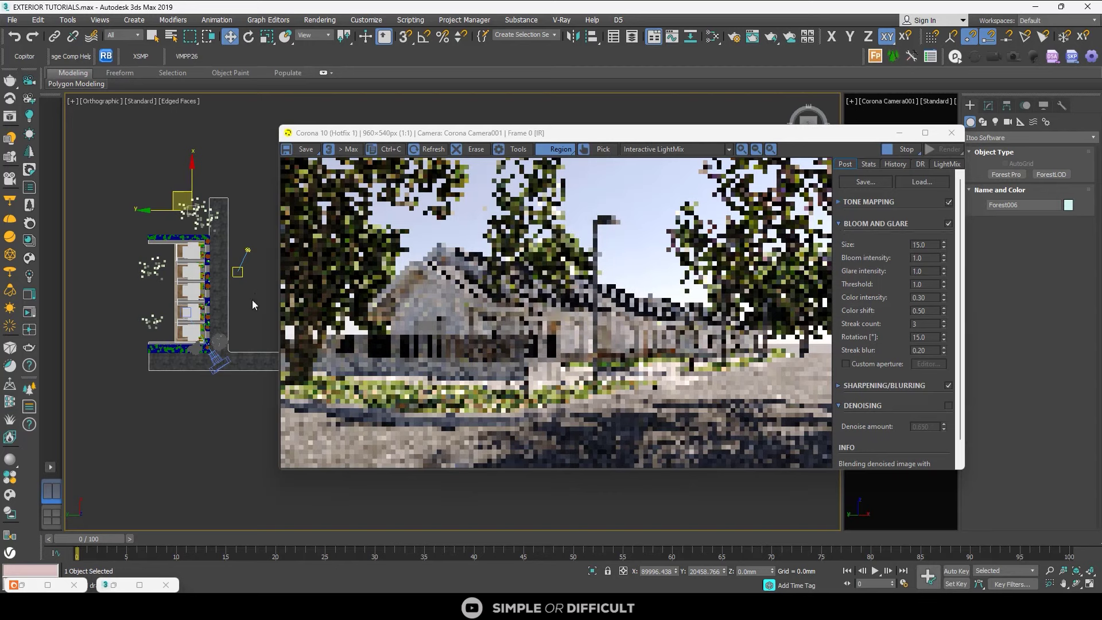
{"action": "mouse_move", "coordinate": [252, 300]}
{"action": "middle_mouse_down", "text": "alt"}
{"action": "mouse_move", "coordinate": [268, 260]}
{"action": "mouse_move", "coordinate": [192, 217]}
{"action": "middle_mouse_up", "text": "alt"}
{"action": "scroll", "coordinate": [193, 217], "scroll_direction": "up", "scroll_amount": 4}
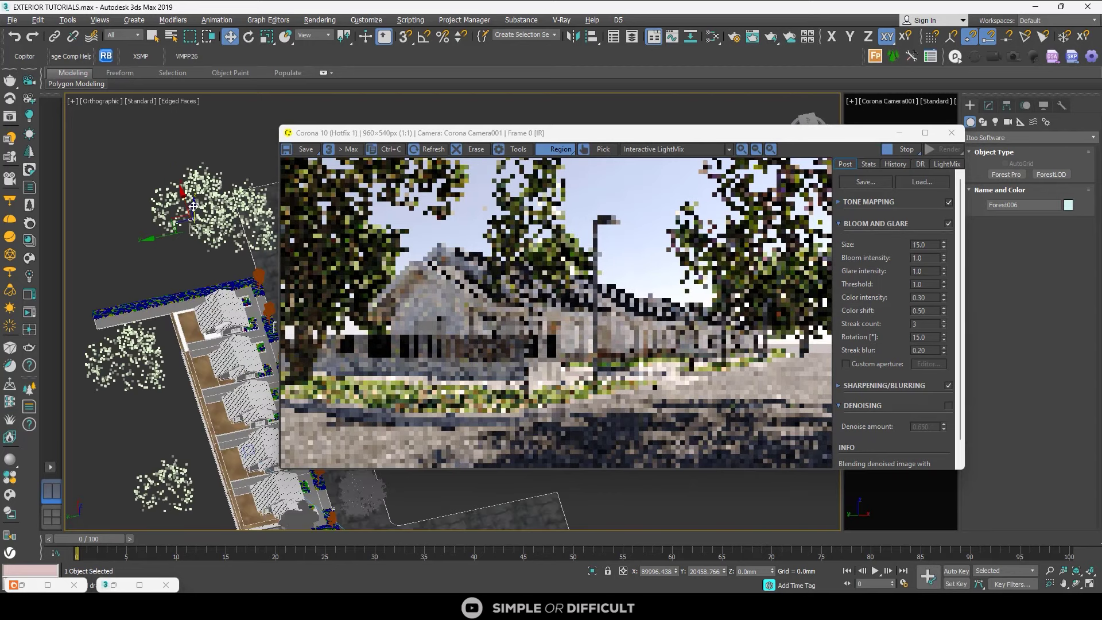
{"action": "key", "text": "F7"}
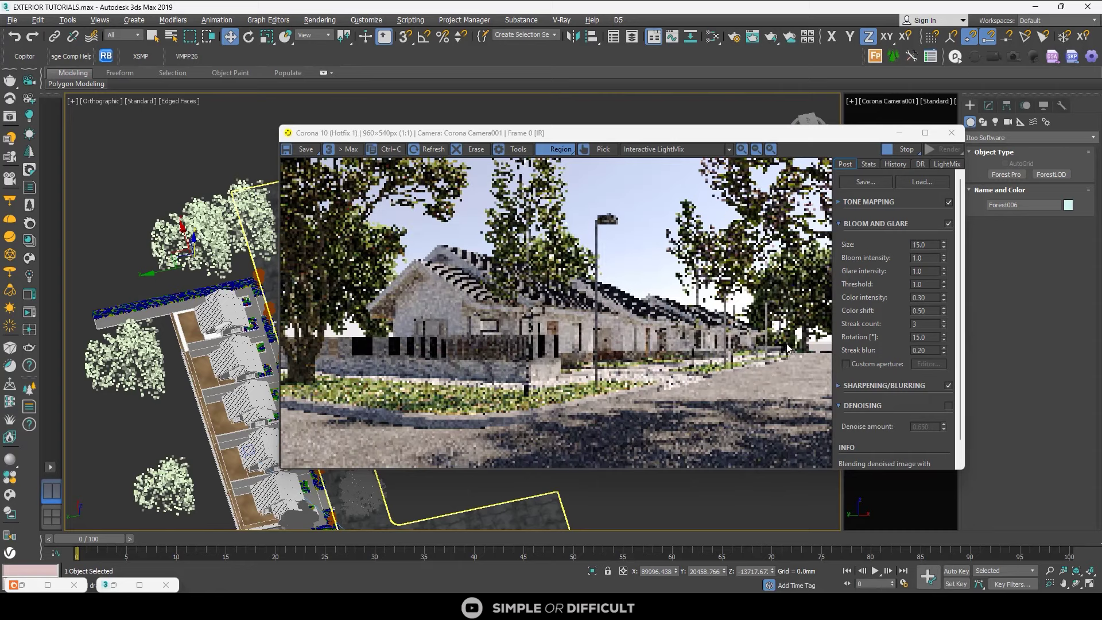
{"action": "scroll", "coordinate": [788, 345], "scroll_direction": "up", "scroll_amount": 2}
{"action": "scroll", "coordinate": [759, 331], "scroll_direction": "down", "scroll_amount": 1}
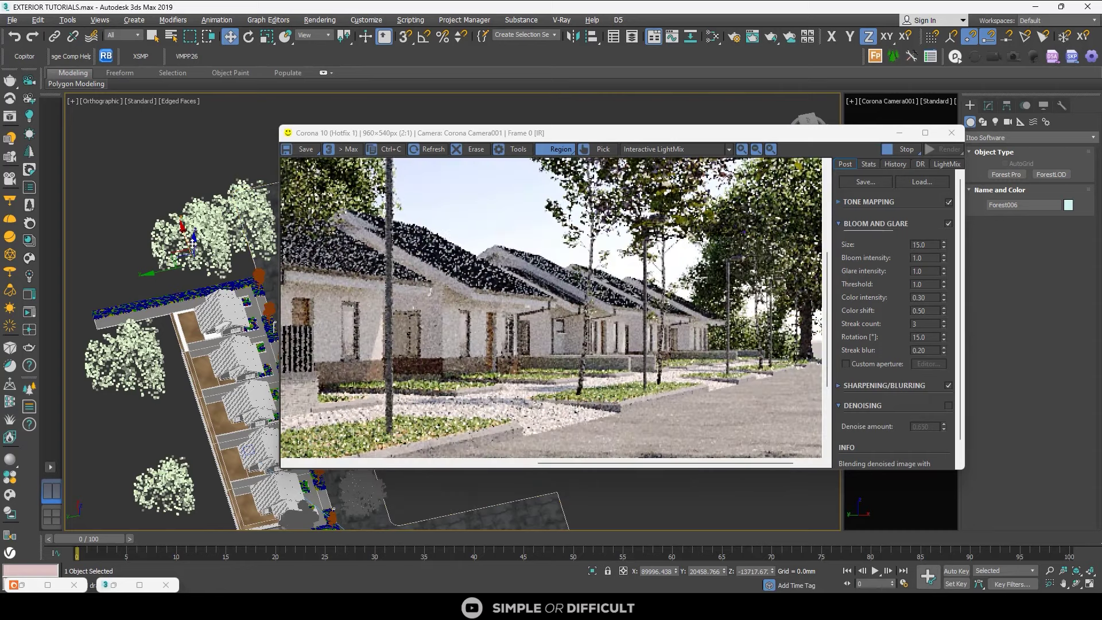
{"action": "left_click_drag", "start_coordinate": [194, 235], "coordinate": [195, 225]}
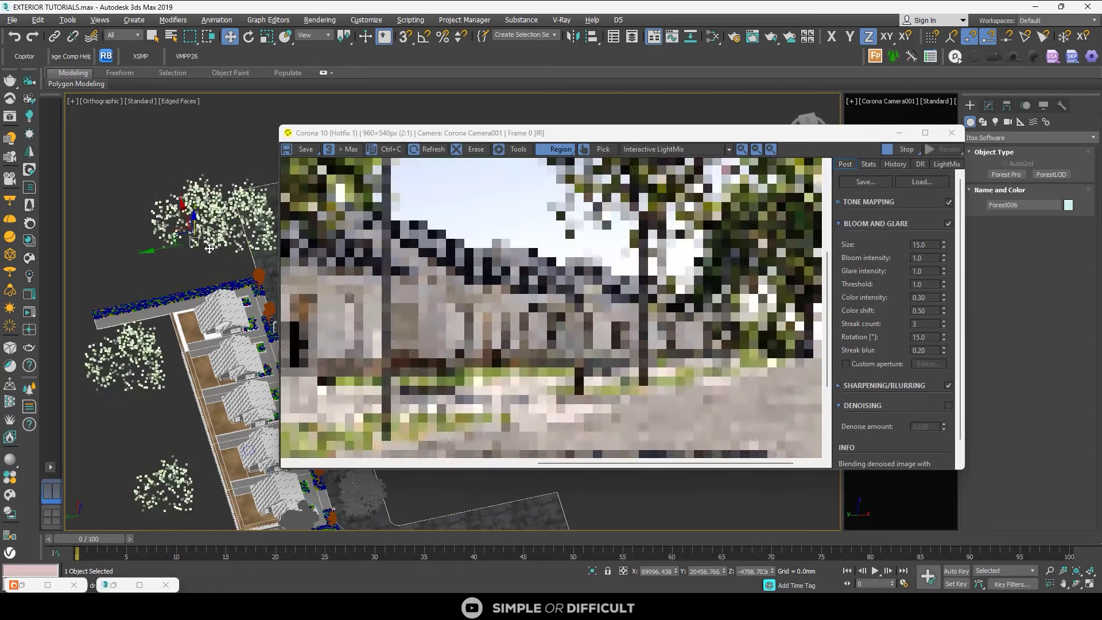
{"action": "scroll", "coordinate": [580, 269], "scroll_direction": "down", "scroll_amount": 1}
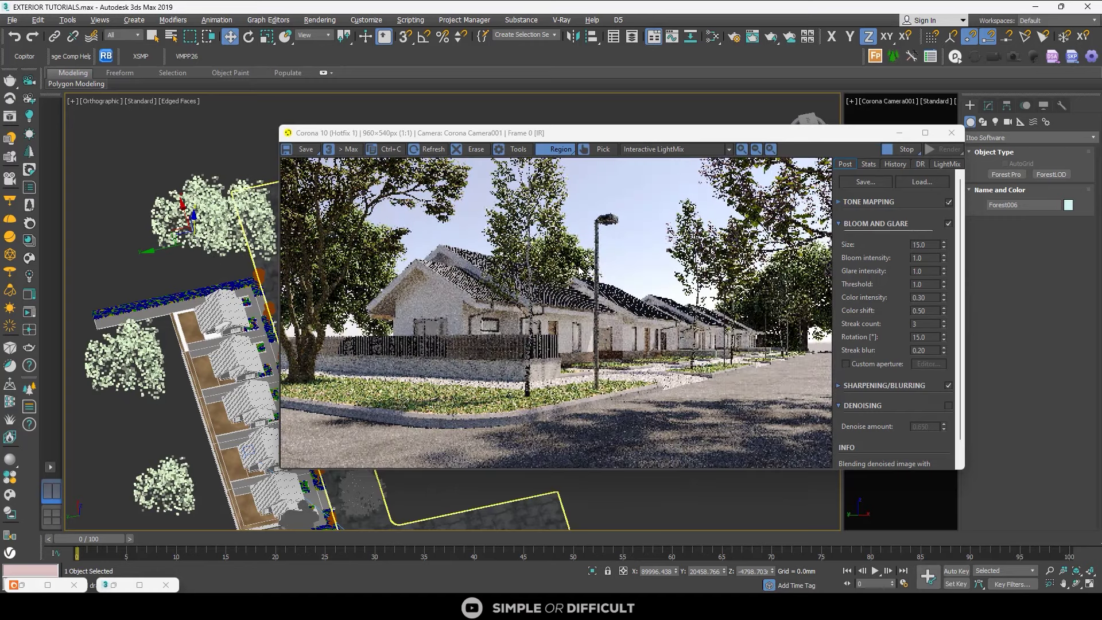
{"action": "key", "text": "Delete"}
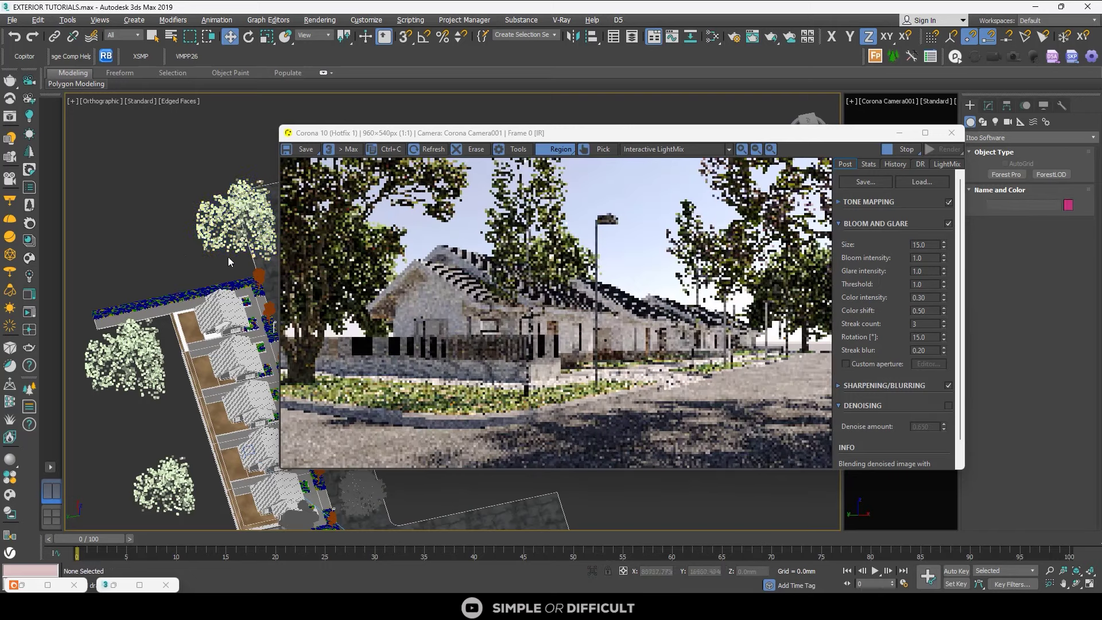
- Shift the remaining oak at the far end of the row about 1.4 m along Y toward the rear of the houses
{"action": "left_click", "coordinate": [223, 228]}
{"action": "middle_click_drag", "start_coordinate": [225, 230], "coordinate": [225, 293], "text": "alt"}
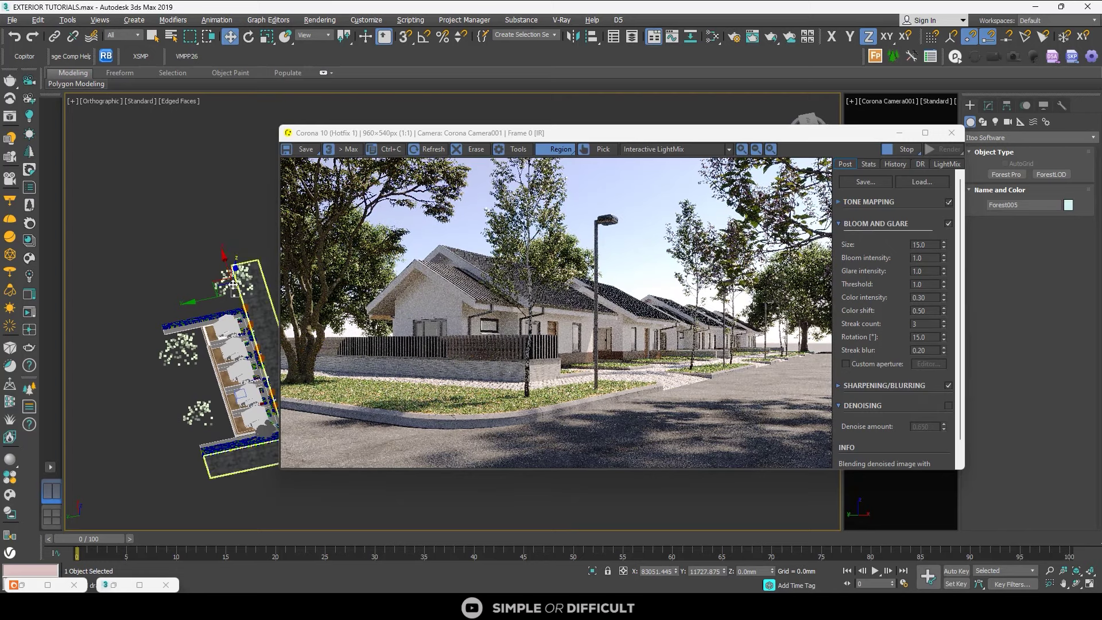
{"action": "scroll", "coordinate": [214, 298], "scroll_direction": "up", "scroll_amount": 2}
{"action": "left_click_drag", "start_coordinate": [201, 302], "coordinate": [197, 302]}
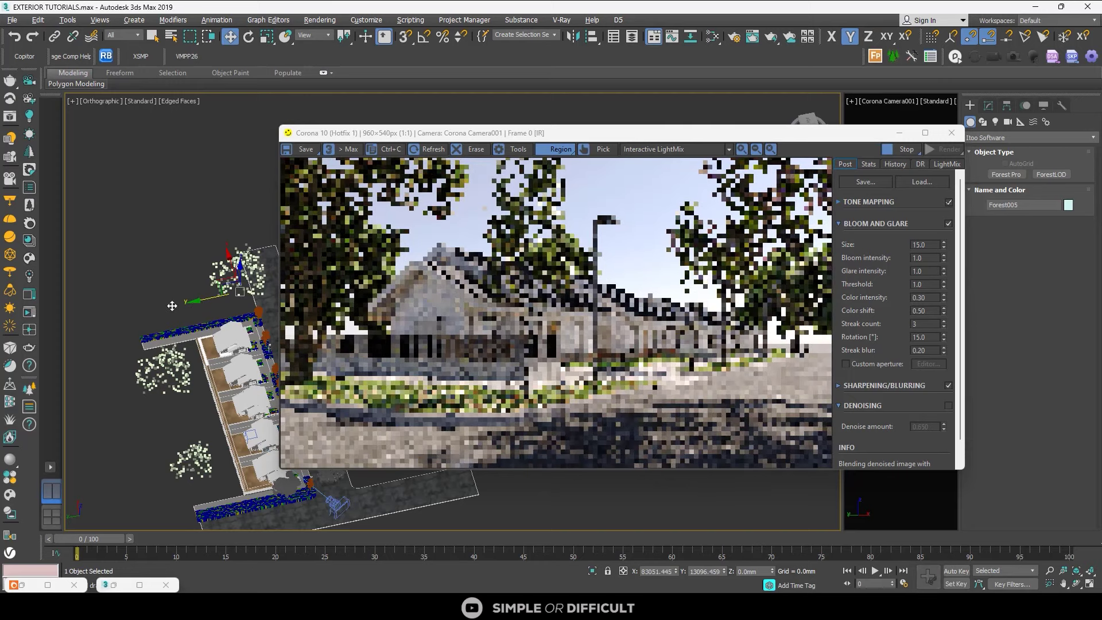
- Move the frame buffer clear of the plan and, in the top view, copy the far-end oak to the opposite side of the road
{"action": "scroll", "coordinate": [195, 302], "scroll_direction": "down", "scroll_amount": 5}
{"action": "left_click_drag", "start_coordinate": [651, 141], "coordinate": [761, 154]}
{"action": "key", "text": "t"}
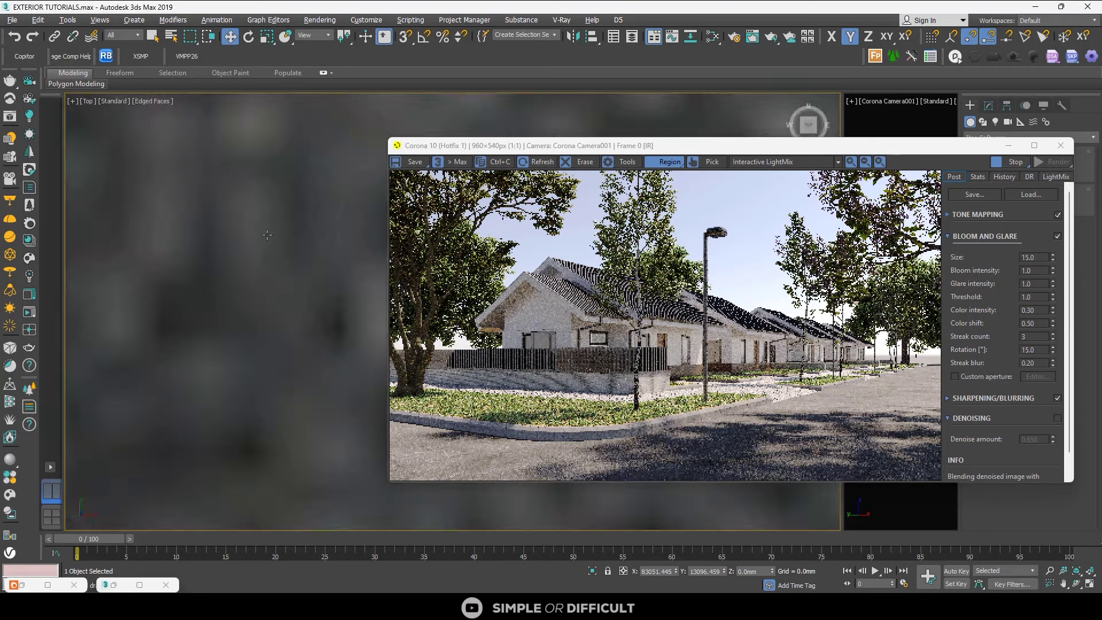
{"action": "key", "text": "z"}
{"action": "scroll", "coordinate": [205, 225], "scroll_direction": "down", "scroll_amount": 4}
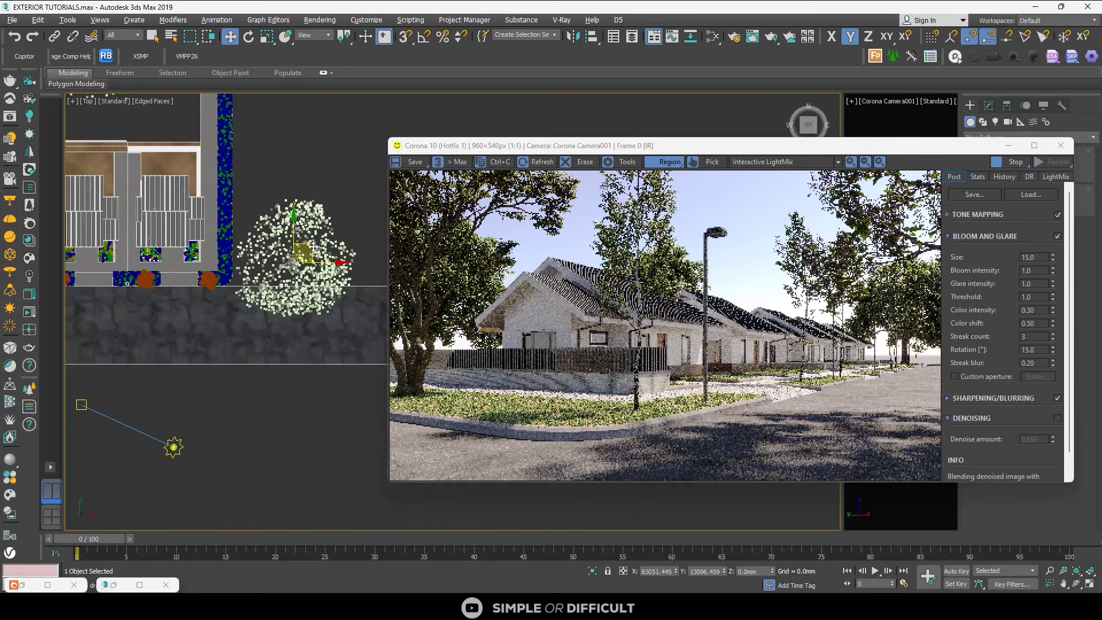
{"action": "left_click_drag", "start_coordinate": [313, 247], "coordinate": [188, 382], "text": "shift"}
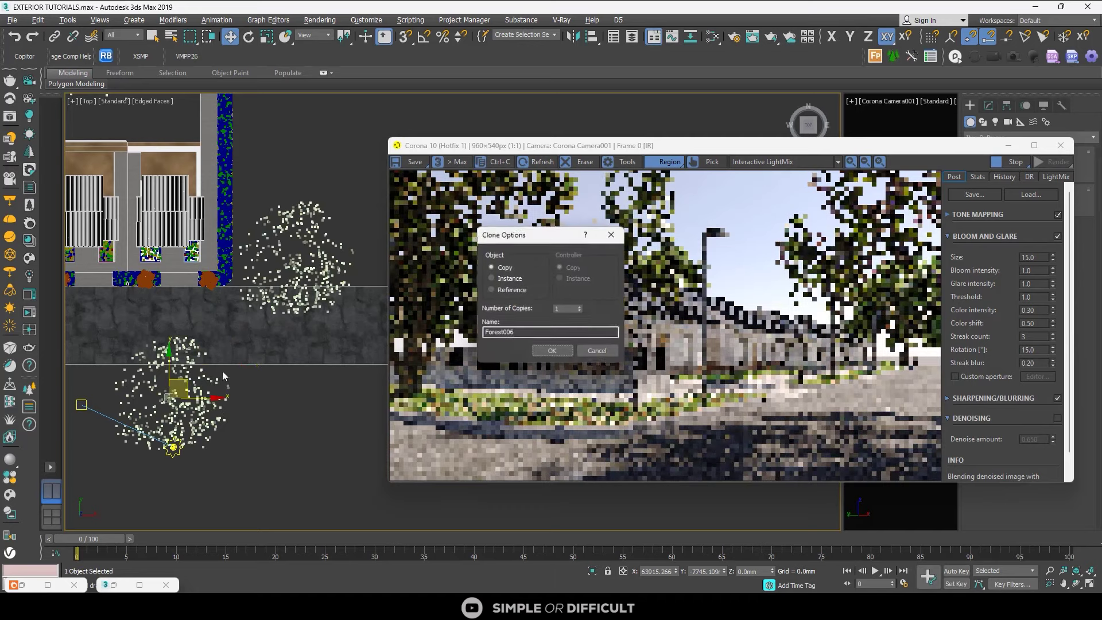
{"action": "left_click", "coordinate": [563, 353]}
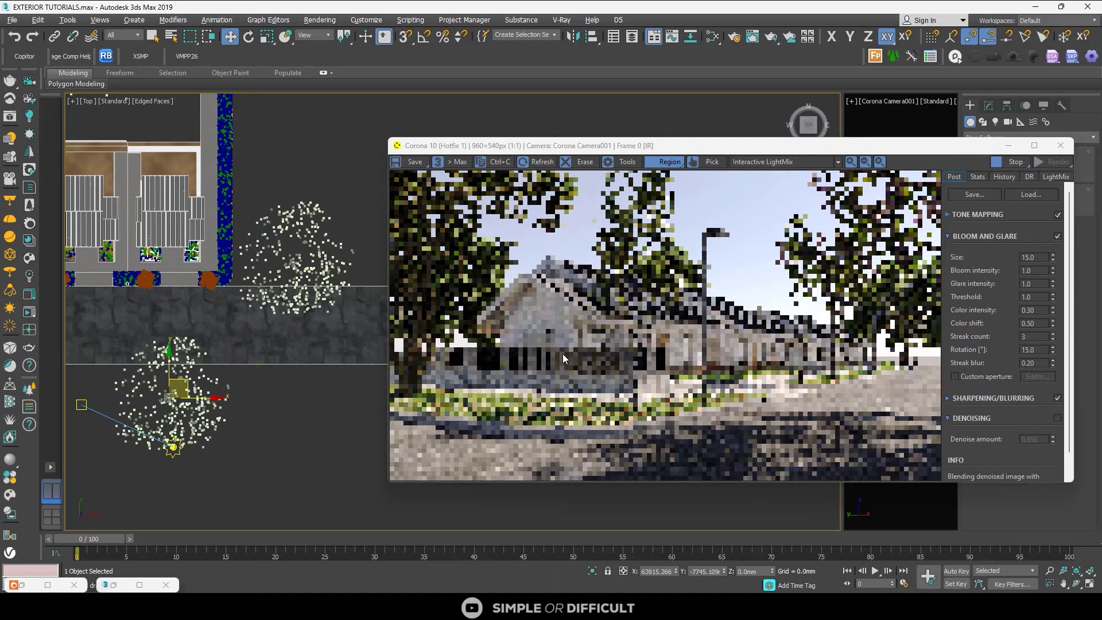
- Reposition the new oak copy from across the road to behind the last house, at about X 75 m, Y 40 m
{"action": "scroll", "coordinate": [253, 365], "scroll_direction": "down", "scroll_amount": 4}
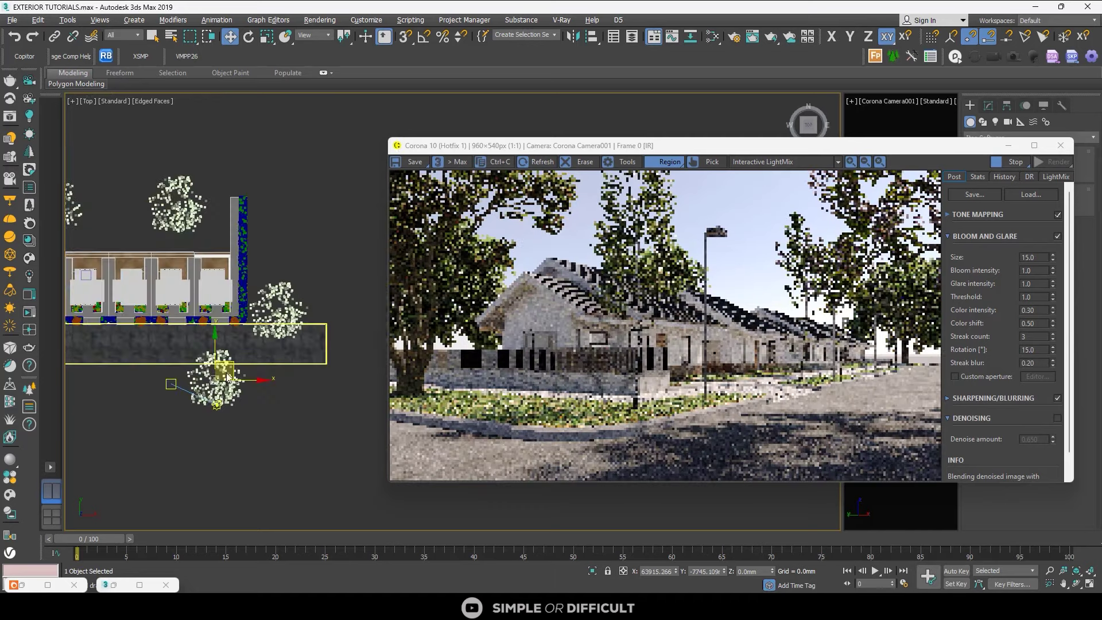
{"action": "left_click_drag", "start_coordinate": [232, 368], "coordinate": [159, 371]}
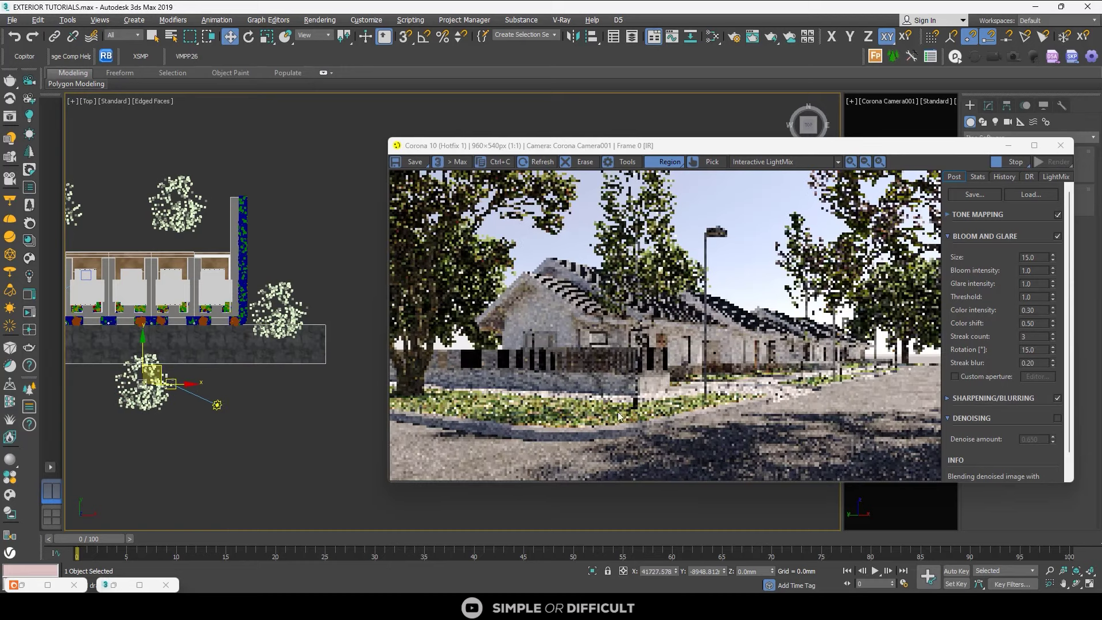
{"action": "scroll", "coordinate": [287, 384], "scroll_direction": "down", "scroll_amount": 2}
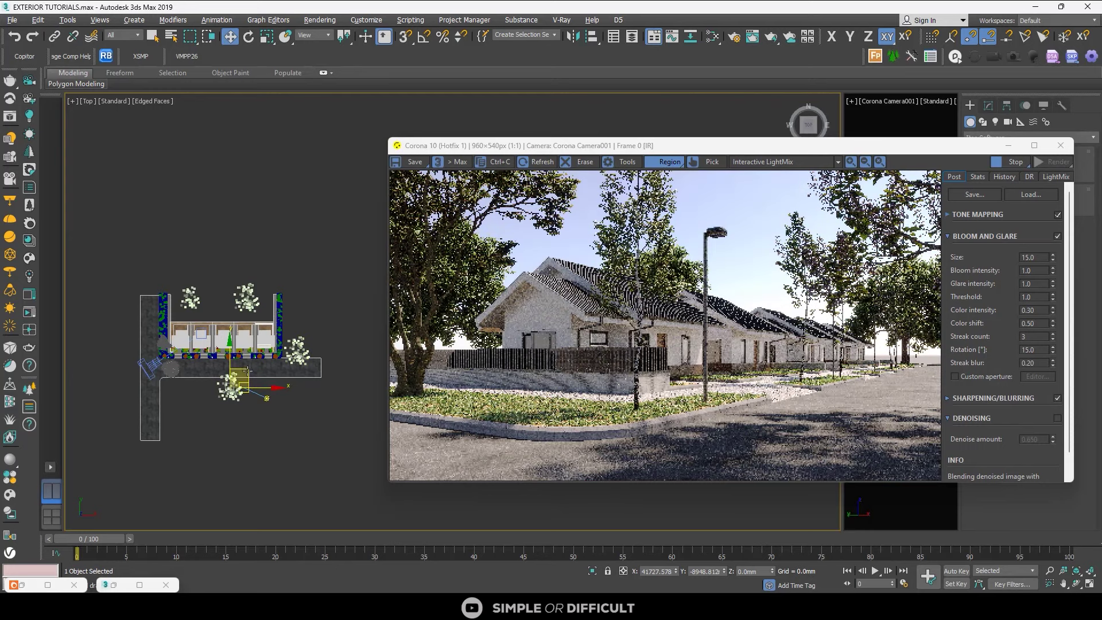
{"action": "left_click", "coordinate": [245, 373]}
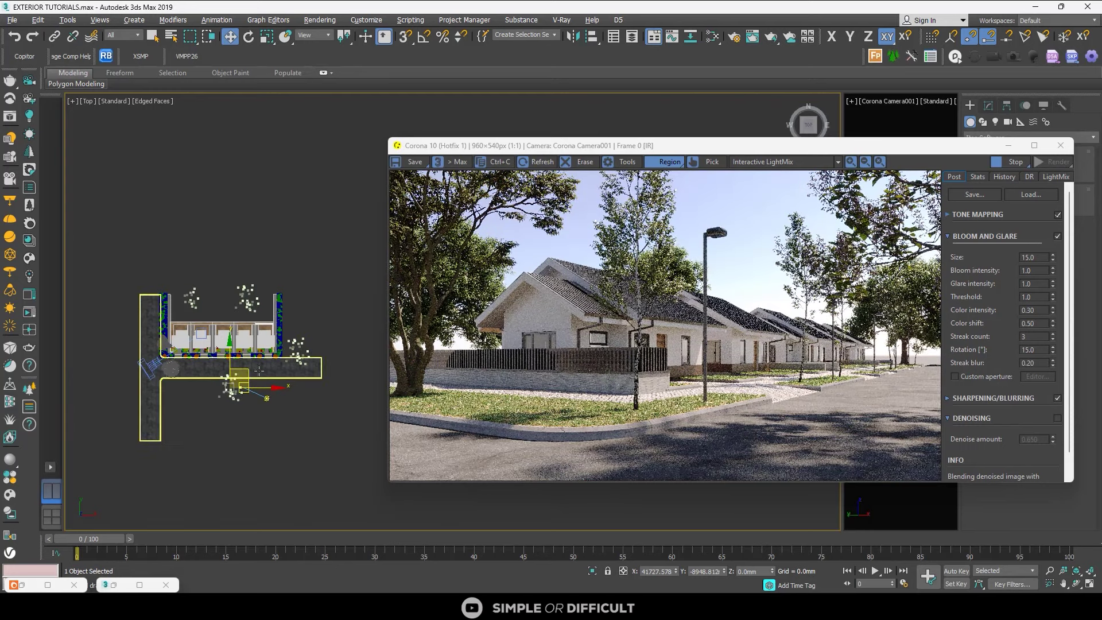
{"action": "left_click_drag", "start_coordinate": [247, 372], "coordinate": [302, 293]}
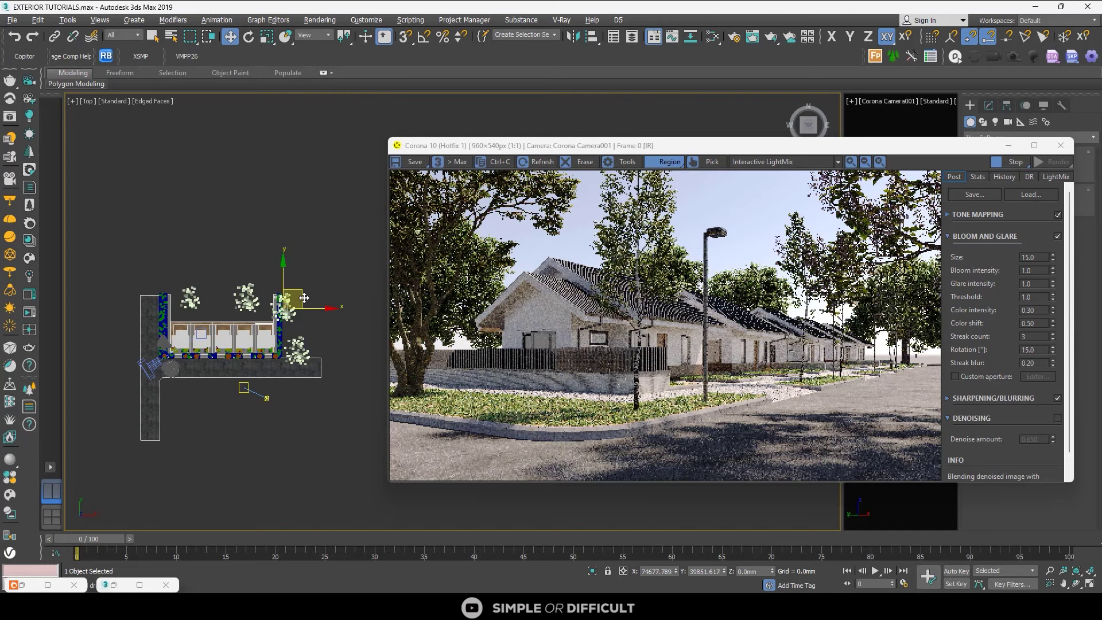
- Copy the oak behind the last house and move the copy well beyond the end of the row, to about X 118 m, Y 23 m
{"action": "left_click_drag", "start_coordinate": [304, 298], "coordinate": [322, 316]}
{"action": "left_click", "coordinate": [564, 352]}
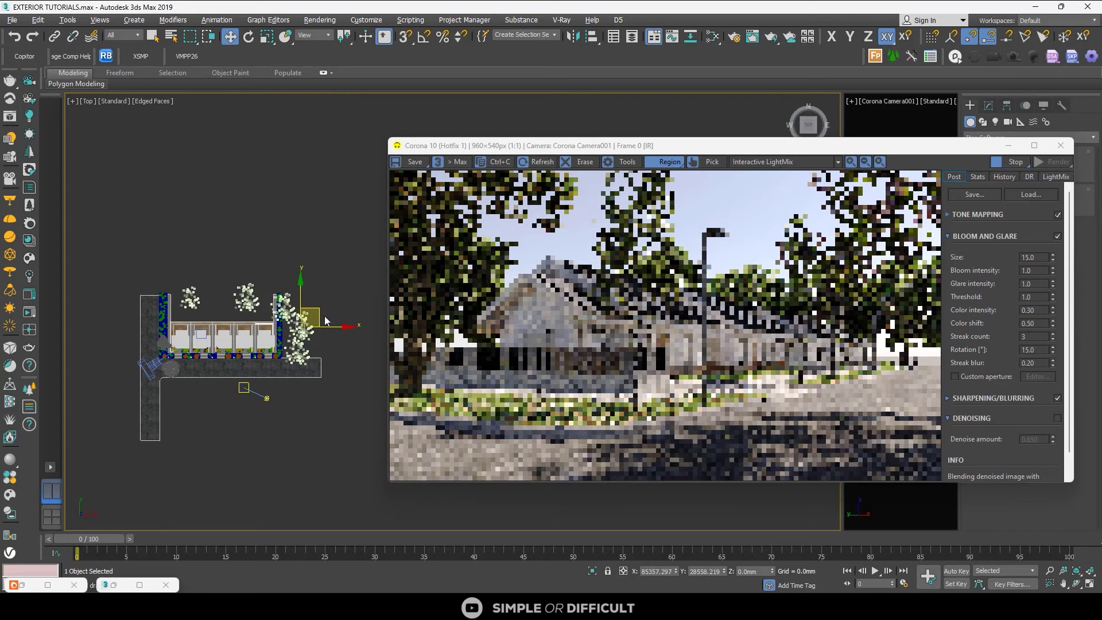
{"action": "left_click_drag", "start_coordinate": [367, 317], "coordinate": [419, 327]}
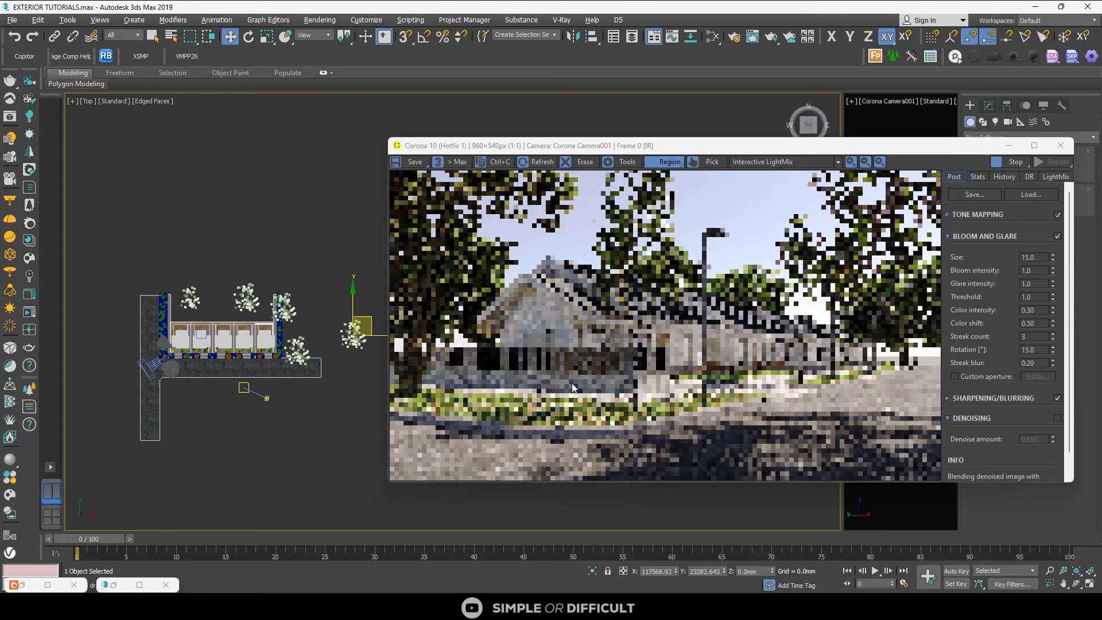
- Try the newest oak at distant positions beyond the row, ending at about X 102 m, Y 51 m, while checking the render
{"action": "scroll", "coordinate": [358, 299], "scroll_direction": "down", "scroll_amount": 6}
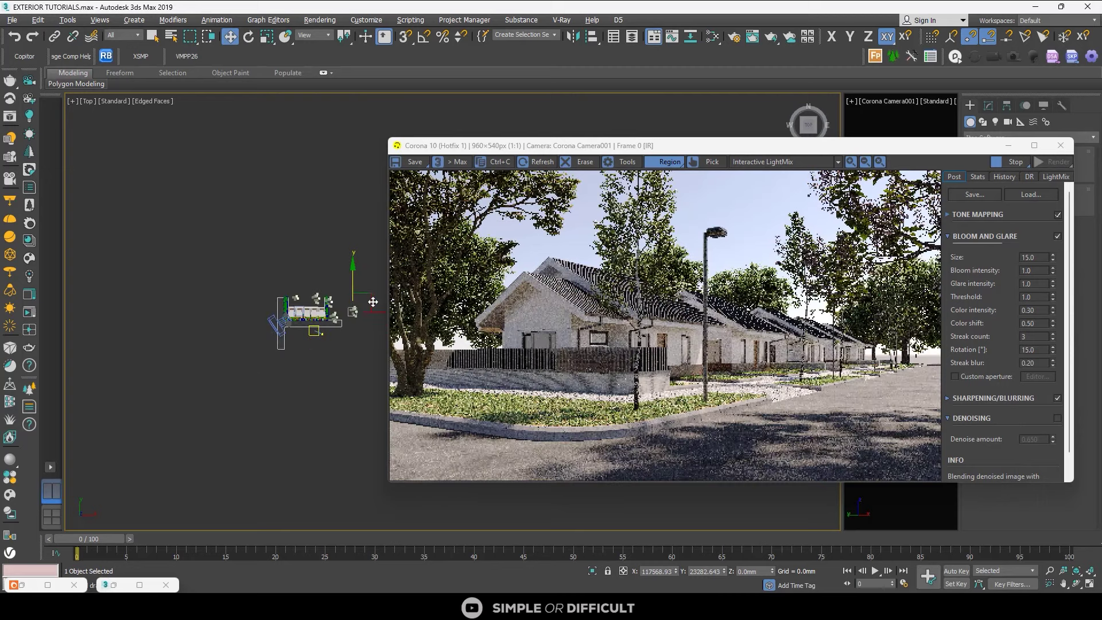
{"action": "scroll", "coordinate": [291, 312], "scroll_direction": "down", "scroll_amount": 2}
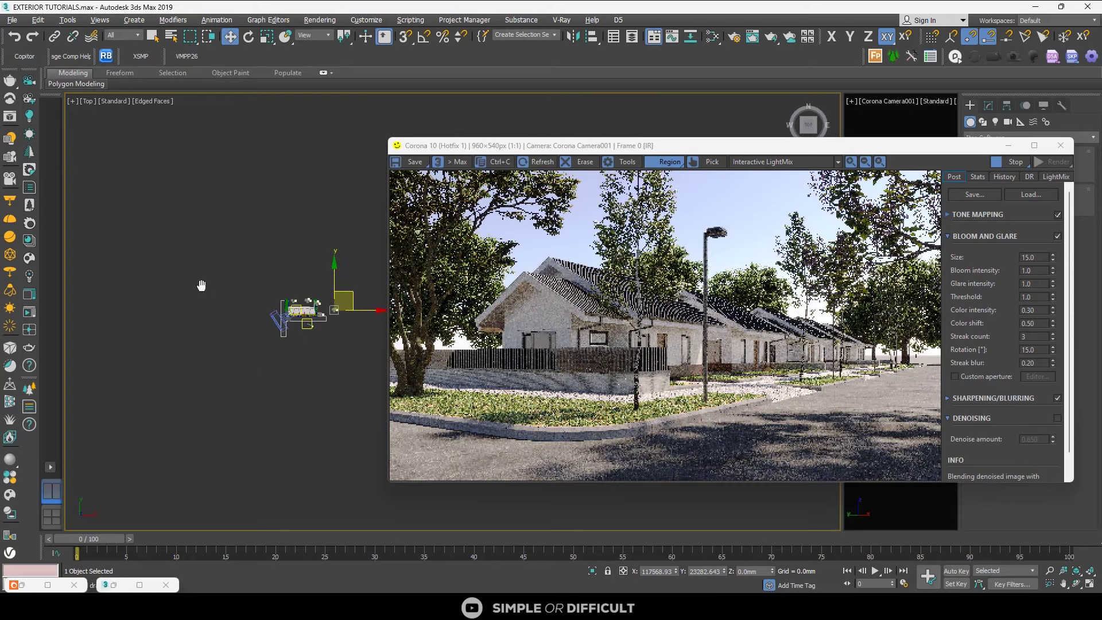
{"action": "left_click_drag", "start_coordinate": [350, 300], "coordinate": [374, 308]}
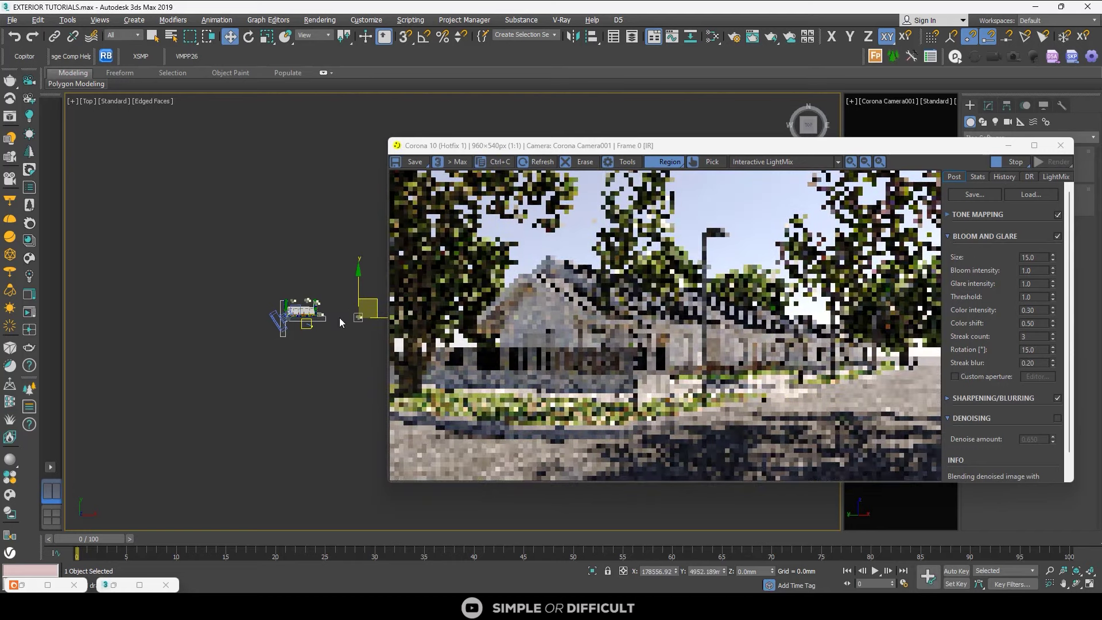
{"action": "scroll", "coordinate": [343, 305], "scroll_direction": "up", "scroll_amount": 2}
{"action": "middle_click_drag", "start_coordinate": [343, 304], "coordinate": [267, 310]}
{"action": "left_click_drag", "start_coordinate": [305, 309], "coordinate": [295, 303]}
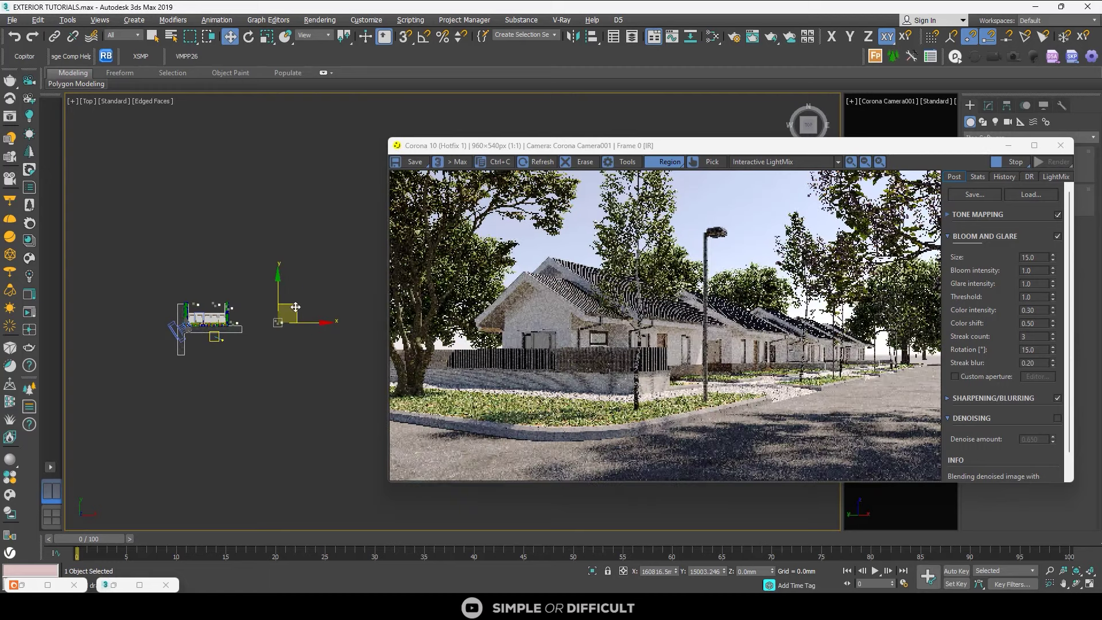
{"action": "left_click_drag", "start_coordinate": [292, 312], "coordinate": [262, 285]}
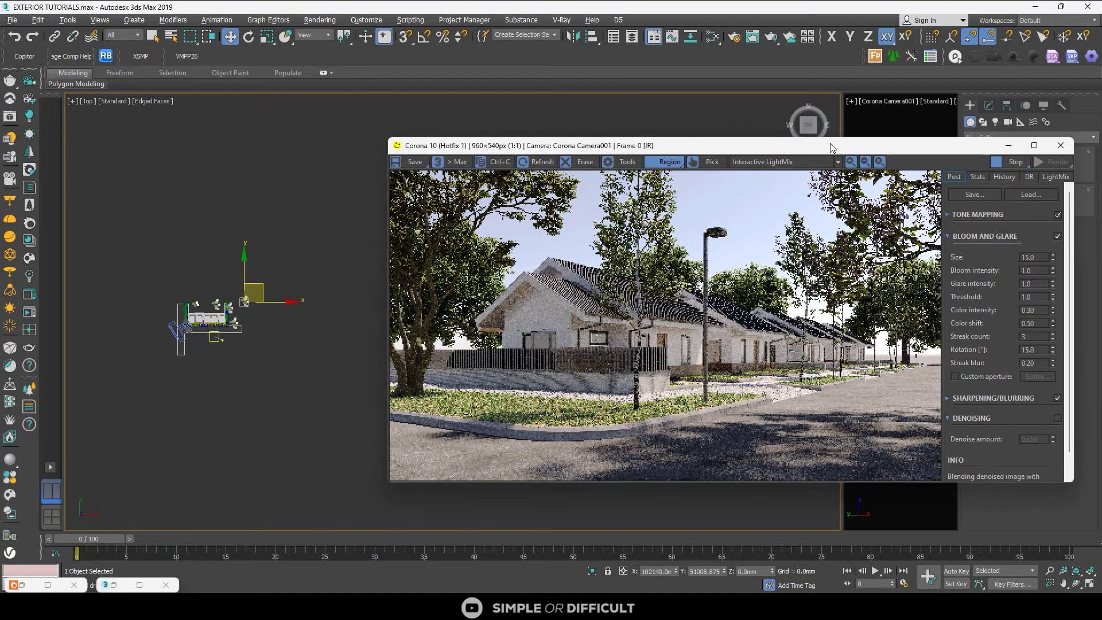
- Move the frame buffer below the plan and place the newest oak beyond the far end of the row, at about X 107 m, Y 31 m
{"action": "left_click_drag", "start_coordinate": [827, 145], "coordinate": [541, 296]}
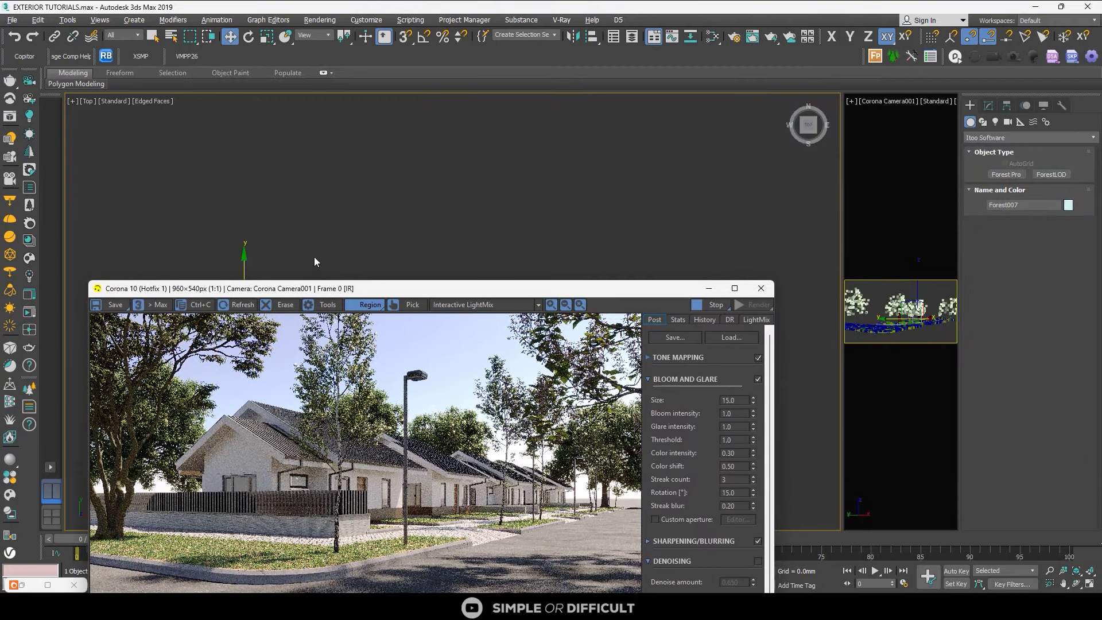
{"action": "left_click_drag", "start_coordinate": [394, 308], "coordinate": [401, 332]}
{"action": "left_click_drag", "start_coordinate": [264, 281], "coordinate": [235, 315]}
{"action": "scroll", "coordinate": [239, 314], "scroll_direction": "up", "scroll_amount": 2}
{"action": "middle_click_drag", "start_coordinate": [266, 310], "coordinate": [309, 213]}
{"action": "scroll", "coordinate": [286, 221], "scroll_direction": "up", "scroll_amount": 3}
{"action": "scroll", "coordinate": [286, 221], "scroll_direction": "up", "scroll_amount": 2}
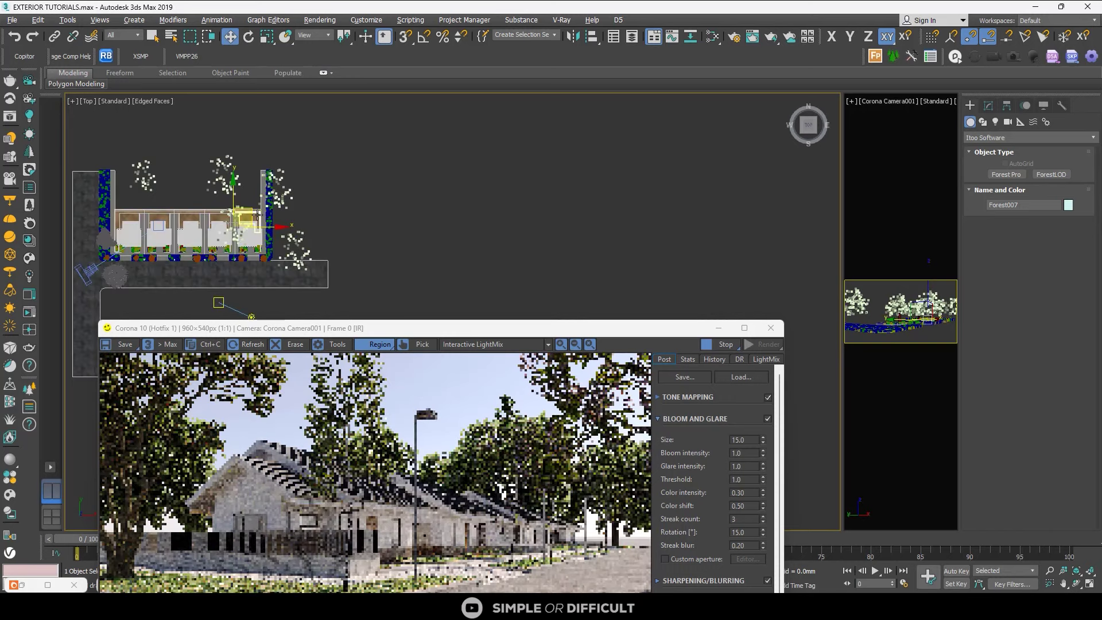
{"action": "left_click_drag", "start_coordinate": [251, 208], "coordinate": [368, 193]}
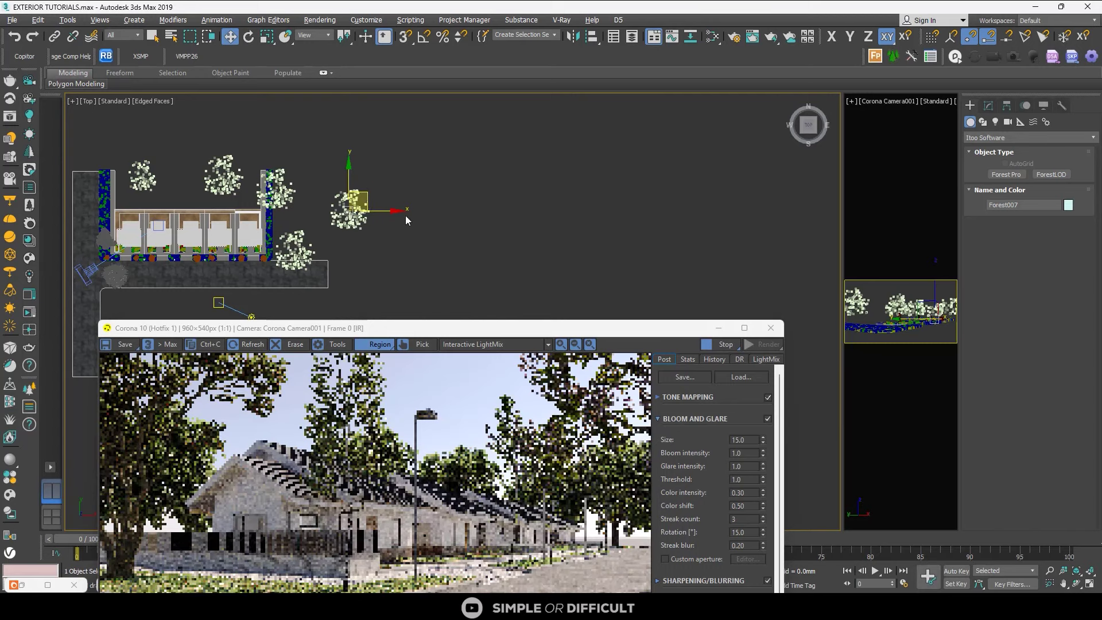
- Stop the interactive render and minimize the frame buffer, leaving no object selected in the top view
{"action": "scroll", "coordinate": [405, 215], "scroll_direction": "down", "scroll_amount": 2}
{"action": "scroll", "coordinate": [374, 291], "scroll_direction": "down", "scroll_amount": 2}
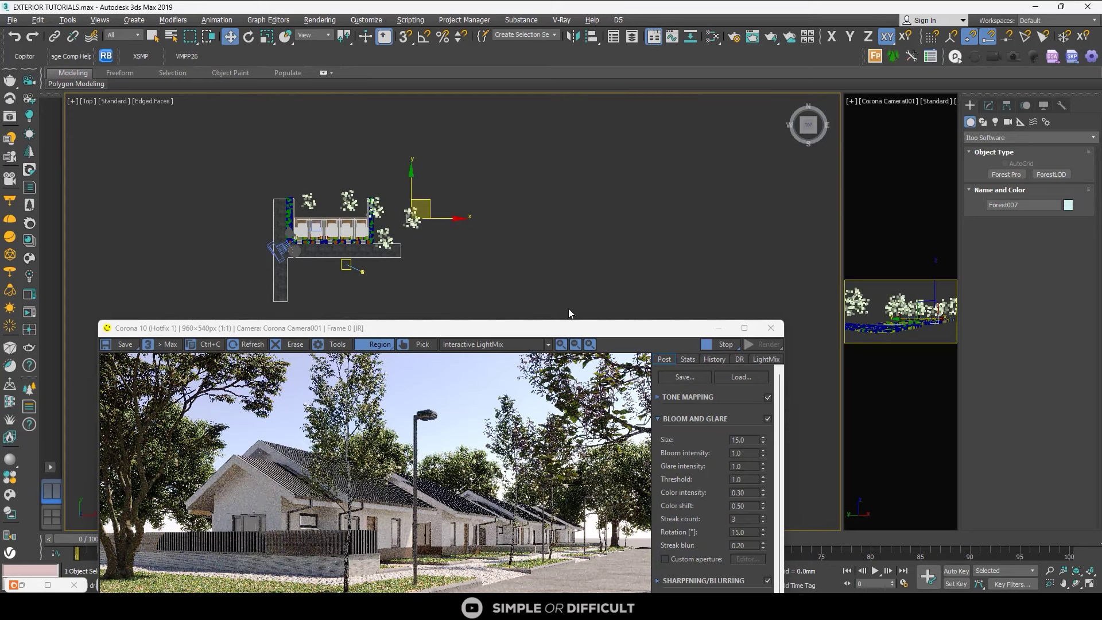
{"action": "left_click_drag", "start_coordinate": [583, 328], "coordinate": [753, 205]}
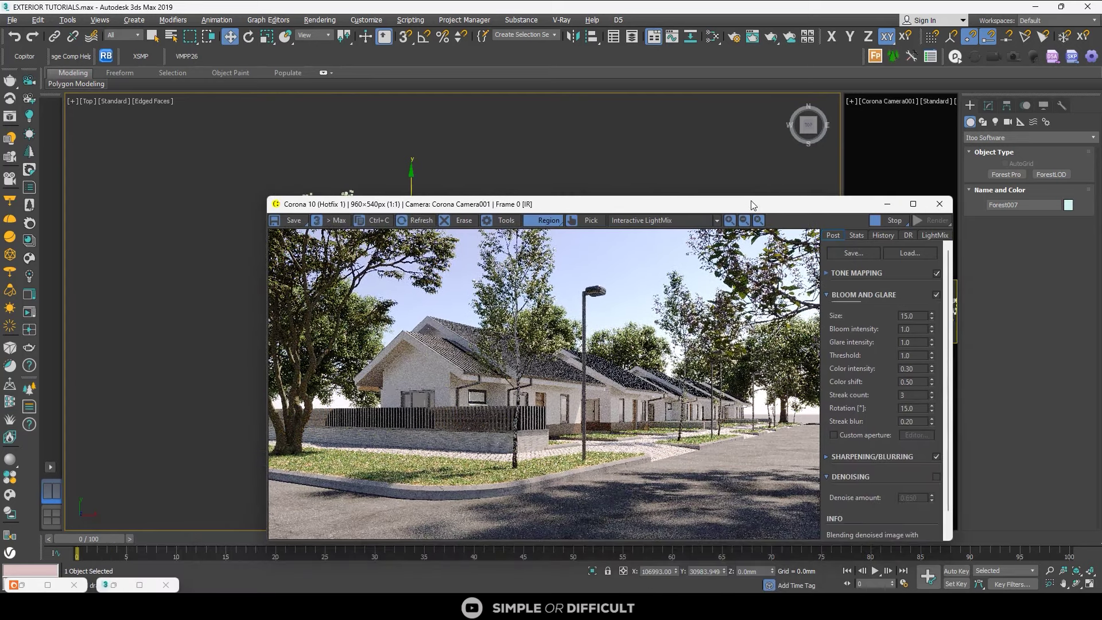
{"action": "left_click", "coordinate": [881, 221]}
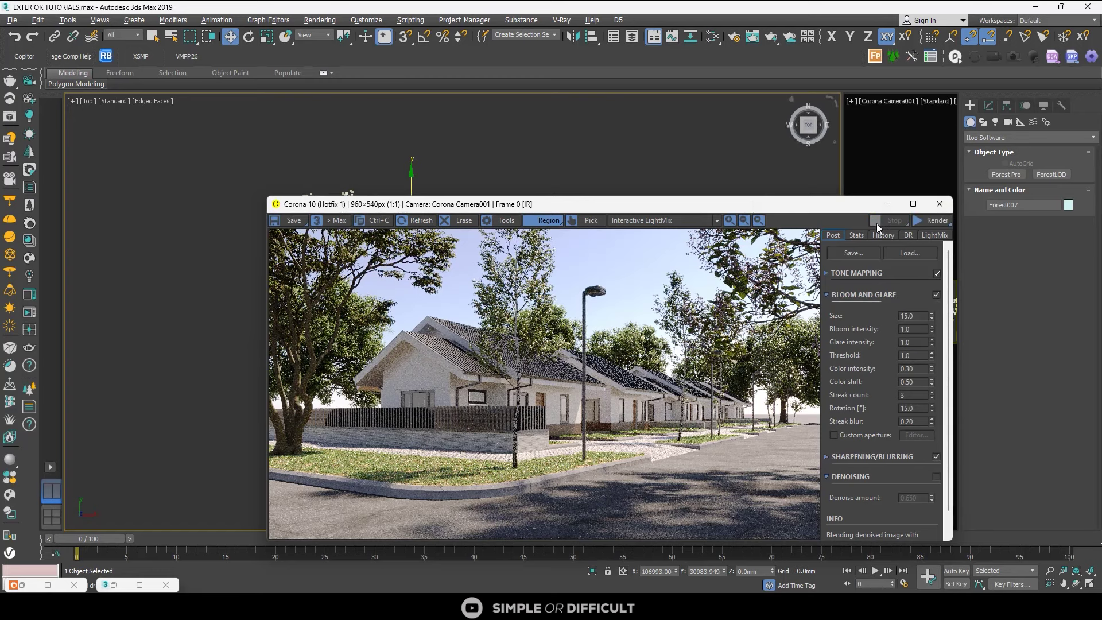
{"action": "left_click", "coordinate": [888, 204]}
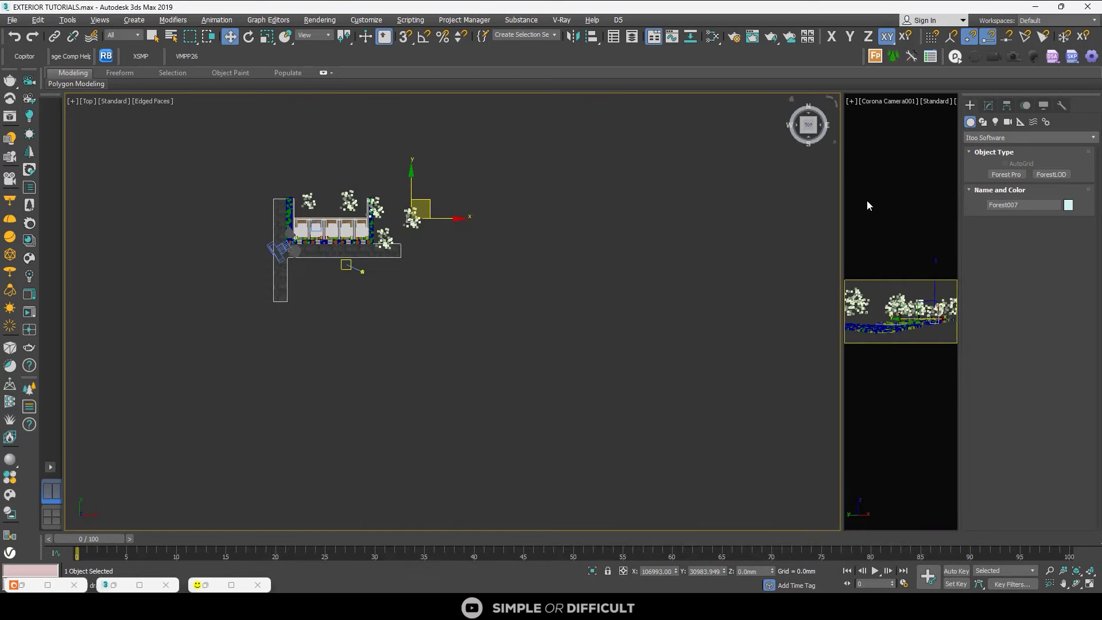
{"action": "left_click", "coordinate": [558, 191]}
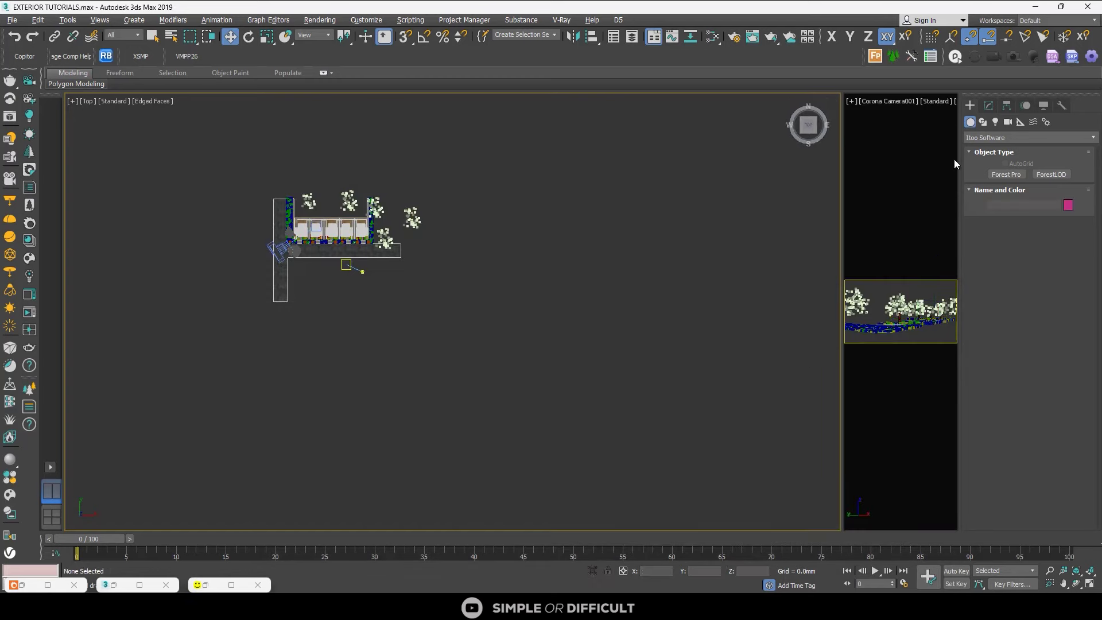
- Draw a straight line in the plan beyond the last house, running between the two outer oaks down to the road's edge
{"action": "left_click", "coordinate": [989, 106]}
{"action": "left_click", "coordinate": [970, 105]}
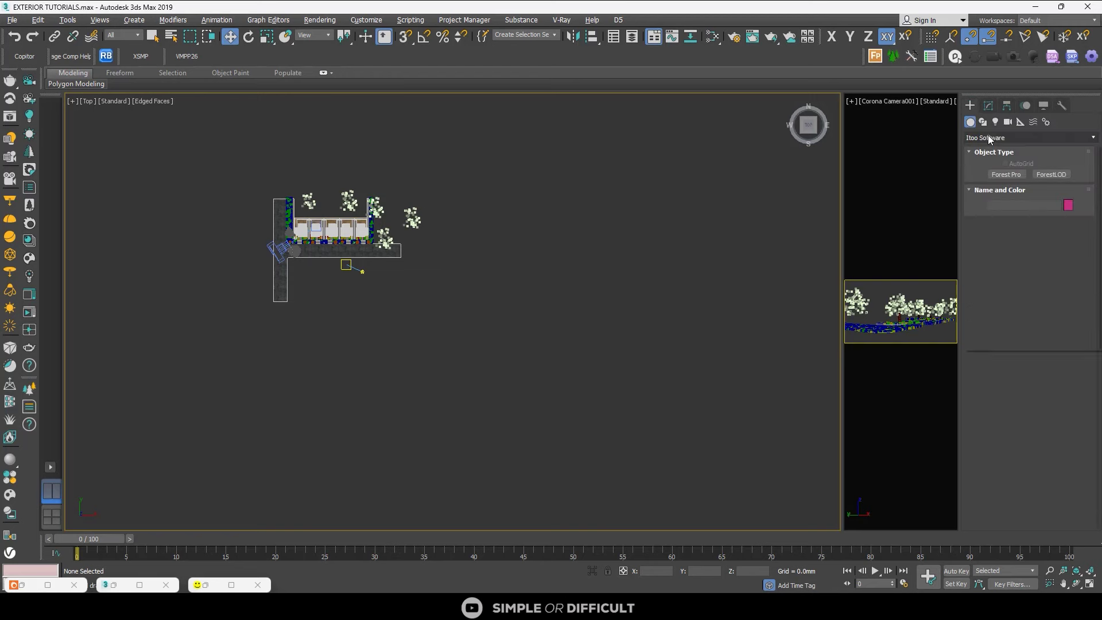
{"action": "left_click", "coordinate": [988, 137]}
{"action": "left_click", "coordinate": [984, 126]}
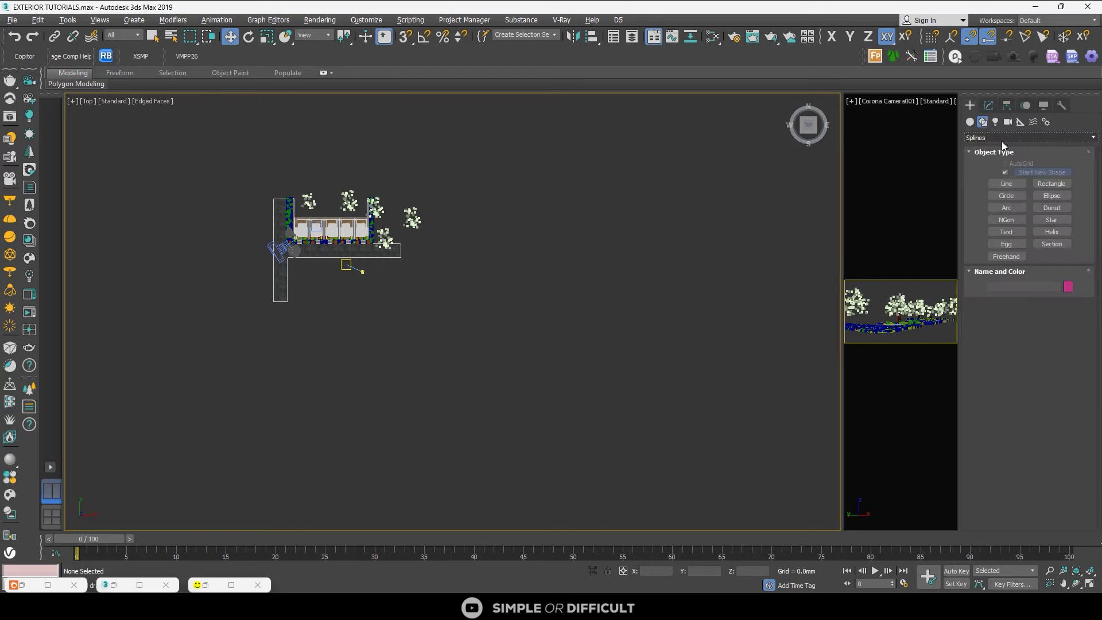
{"action": "left_click", "coordinate": [1006, 183]}
{"action": "scroll", "coordinate": [276, 213], "scroll_direction": "up", "scroll_amount": 5}
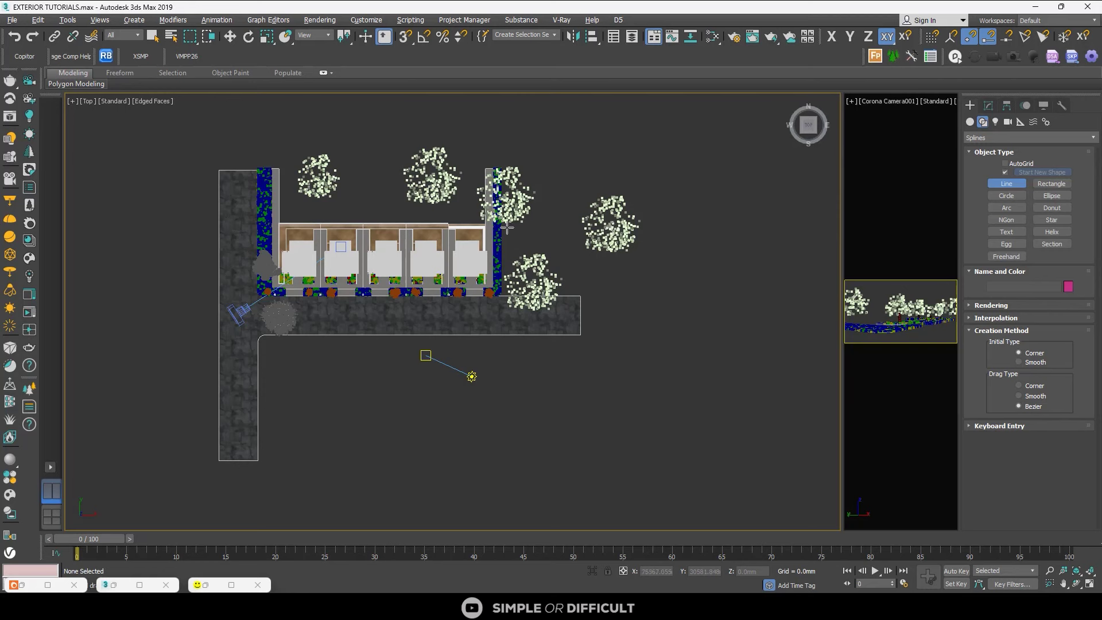
{"action": "left_click", "coordinate": [571, 221]}
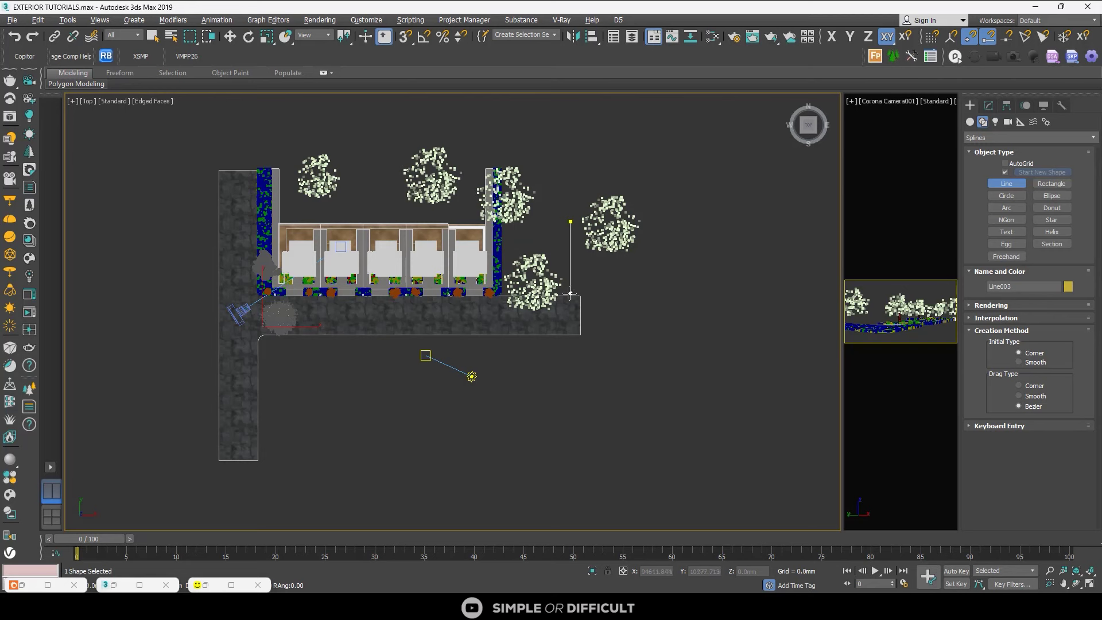
{"action": "left_click", "coordinate": [570, 293]}
{"action": "right_click", "coordinate": [571, 289]}
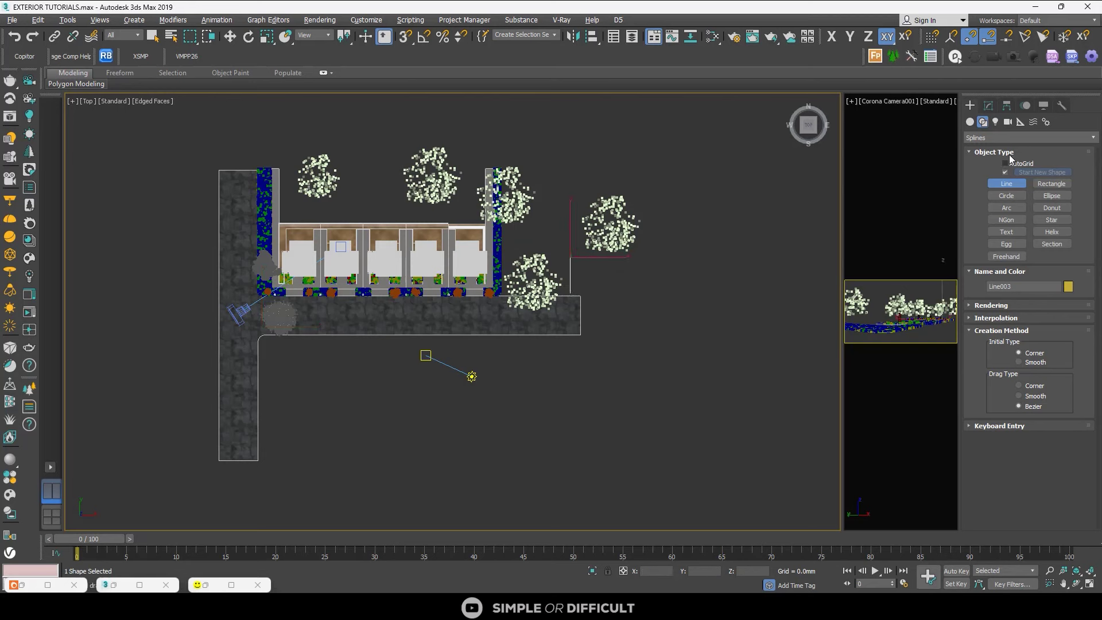
- Draw a second straight line behind the whole row of houses, extending past the last house, and clear the selection
{"action": "left_click", "coordinate": [281, 212]}
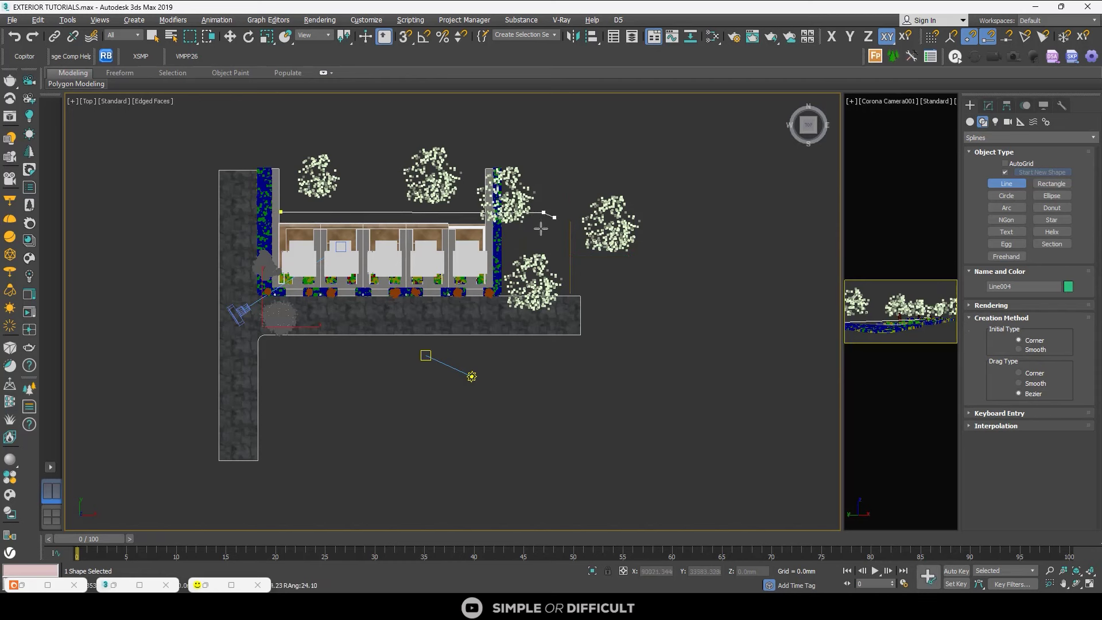
{"action": "left_click", "coordinate": [989, 106]}
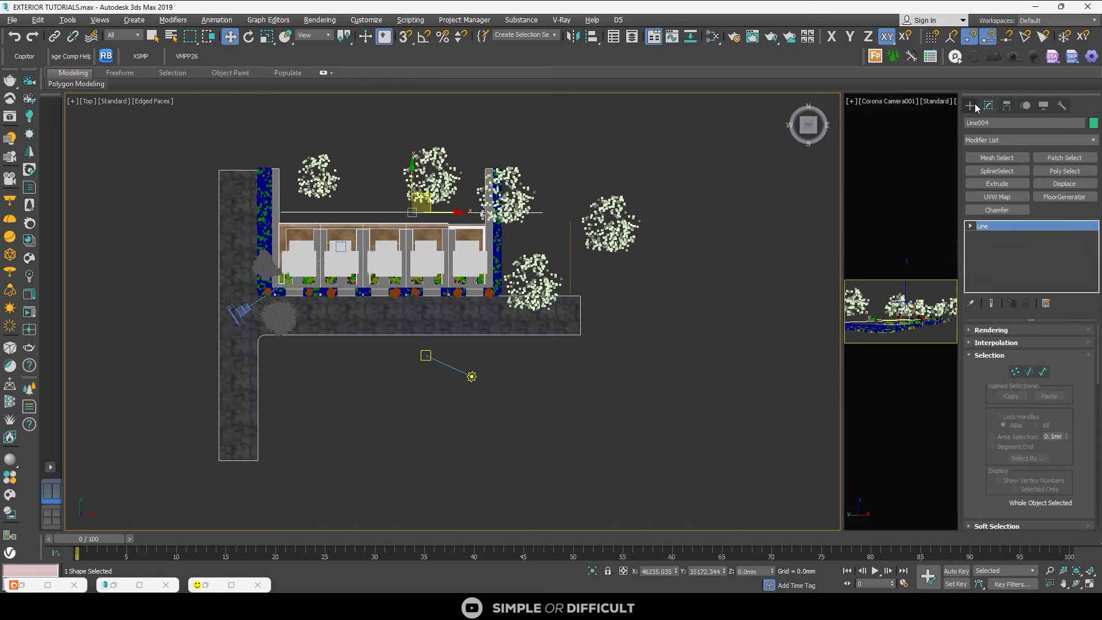
{"action": "left_click", "coordinate": [971, 106]}
{"action": "left_click", "coordinate": [152, 36]}
{"action": "left_click", "coordinate": [748, 126]}
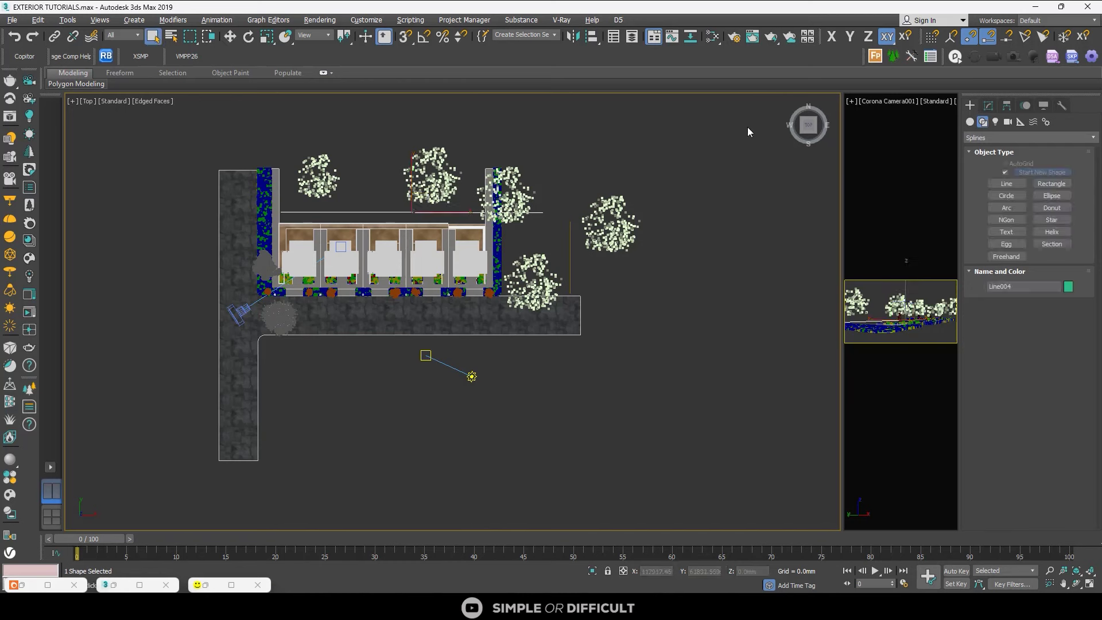
- Start a new Forest Pro object and load the Sycamore 250CM preset from the Cut Hedges library
{"action": "left_click", "coordinate": [876, 56]}
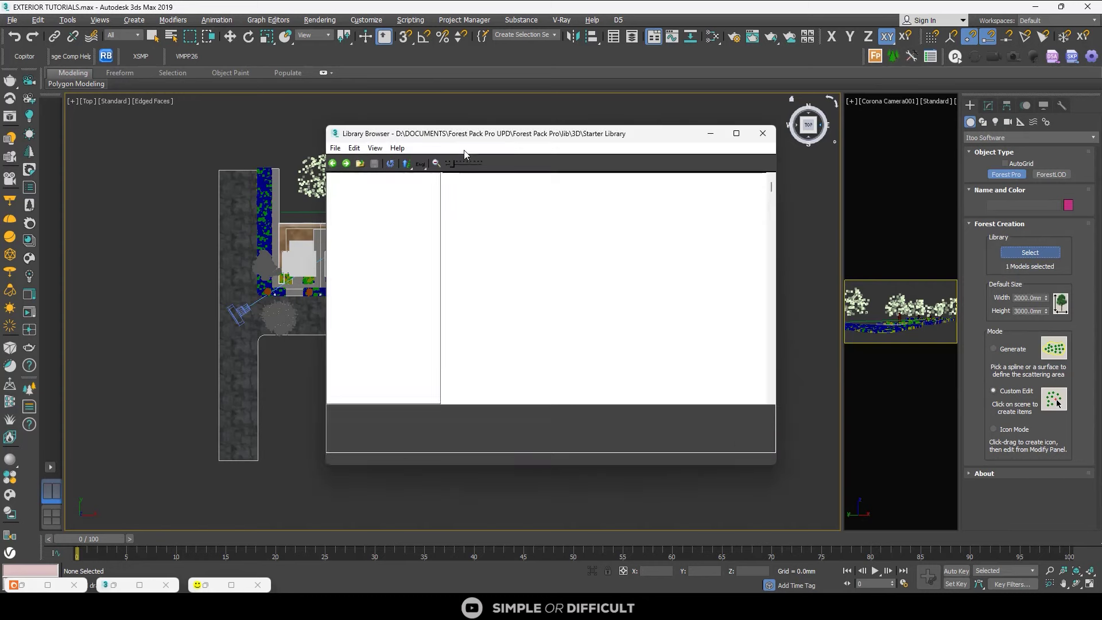
{"action": "left_click", "coordinate": [379, 283]}
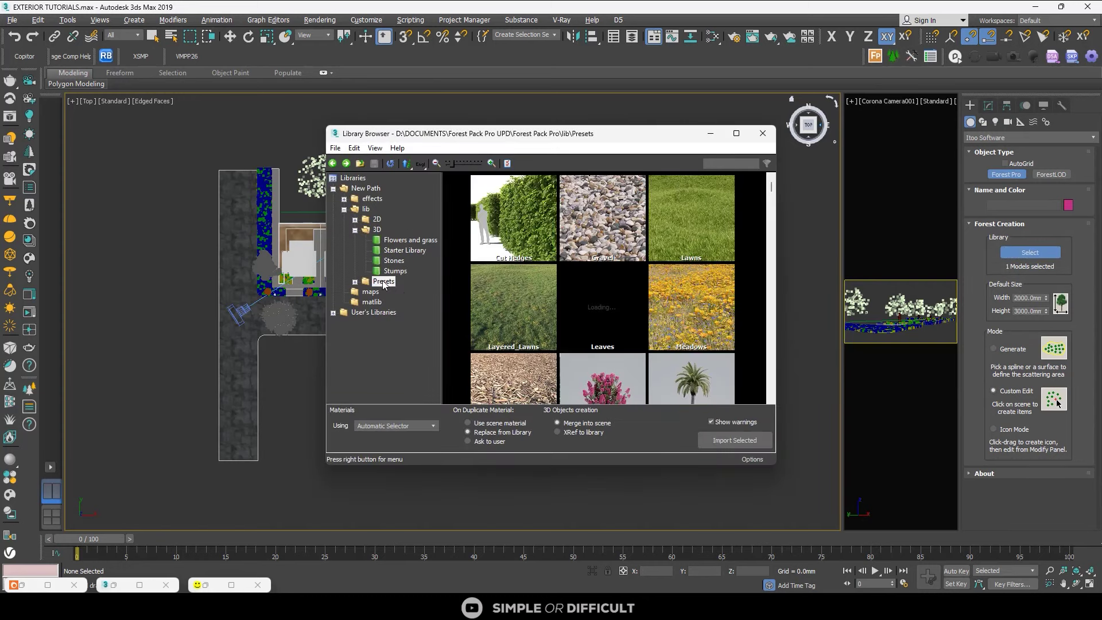
{"action": "left_click", "coordinate": [354, 282]}
{"action": "left_click", "coordinate": [401, 282]}
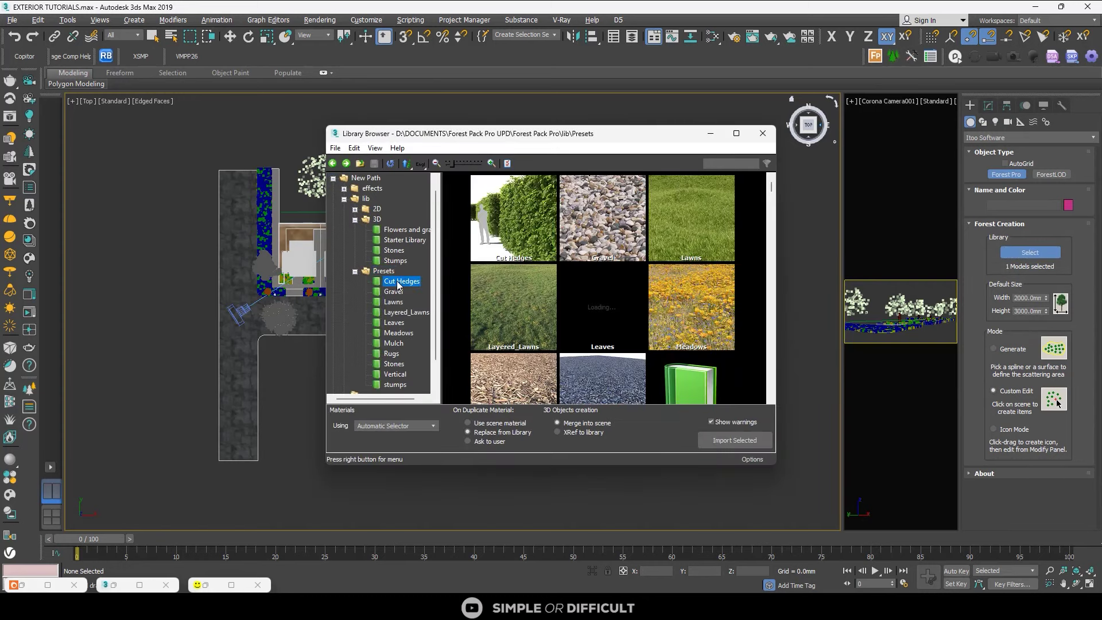
{"action": "left_click_drag", "start_coordinate": [771, 185], "coordinate": [781, 374]}
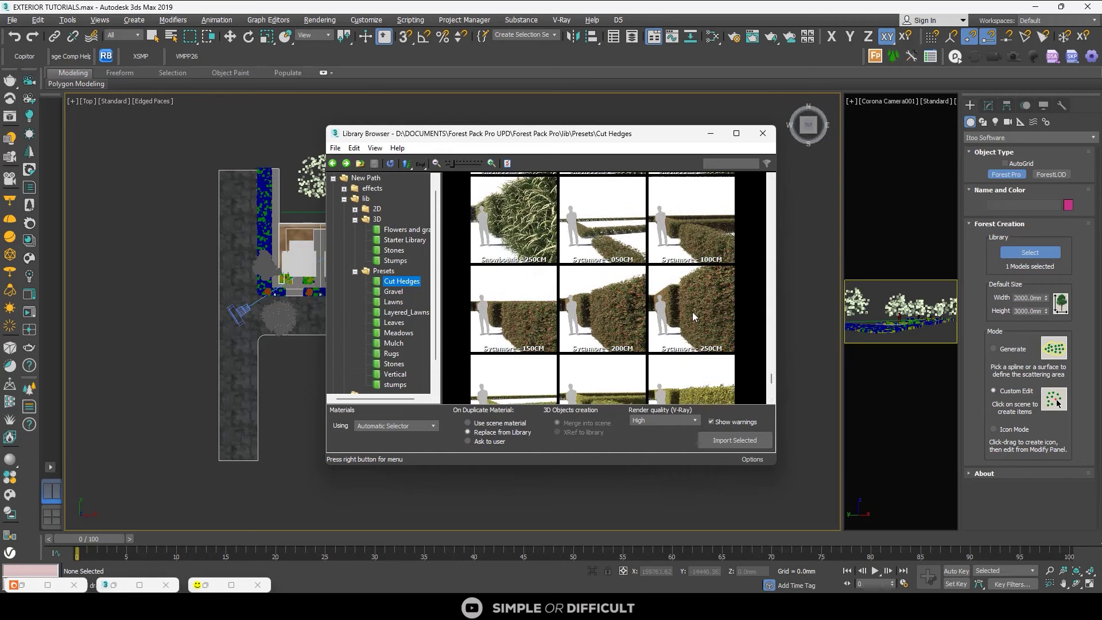
{"action": "left_click", "coordinate": [680, 323]}
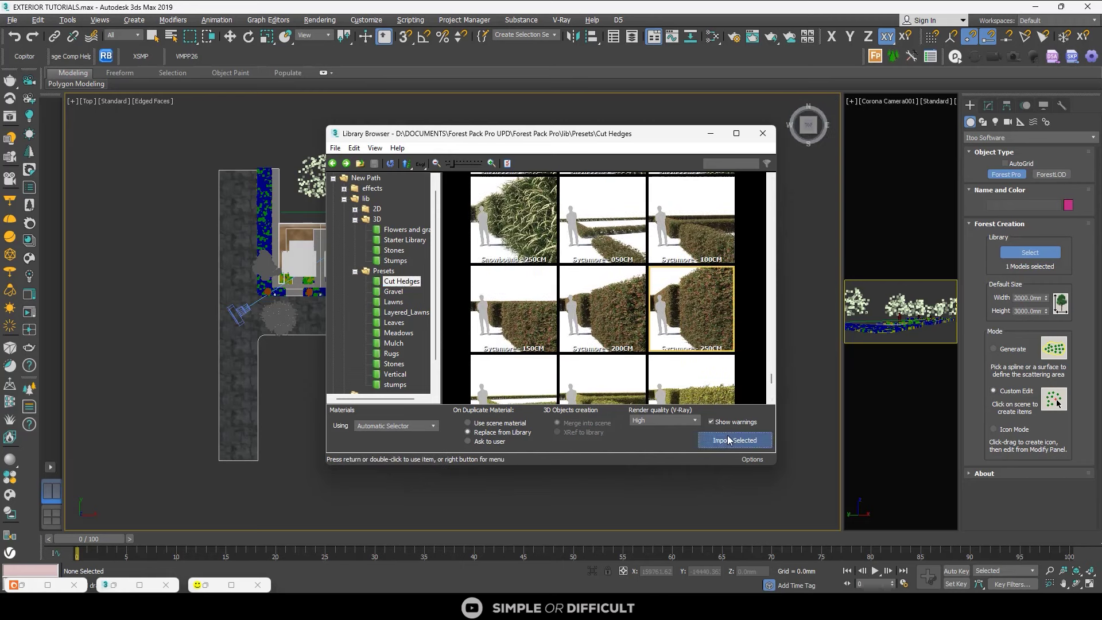
{"action": "left_click", "coordinate": [735, 441]}
- Generate the hedge along the line beyond the last house, rescaling the XRef objects to the system units
{"action": "scroll", "coordinate": [565, 235], "scroll_direction": "up", "scroll_amount": 5}
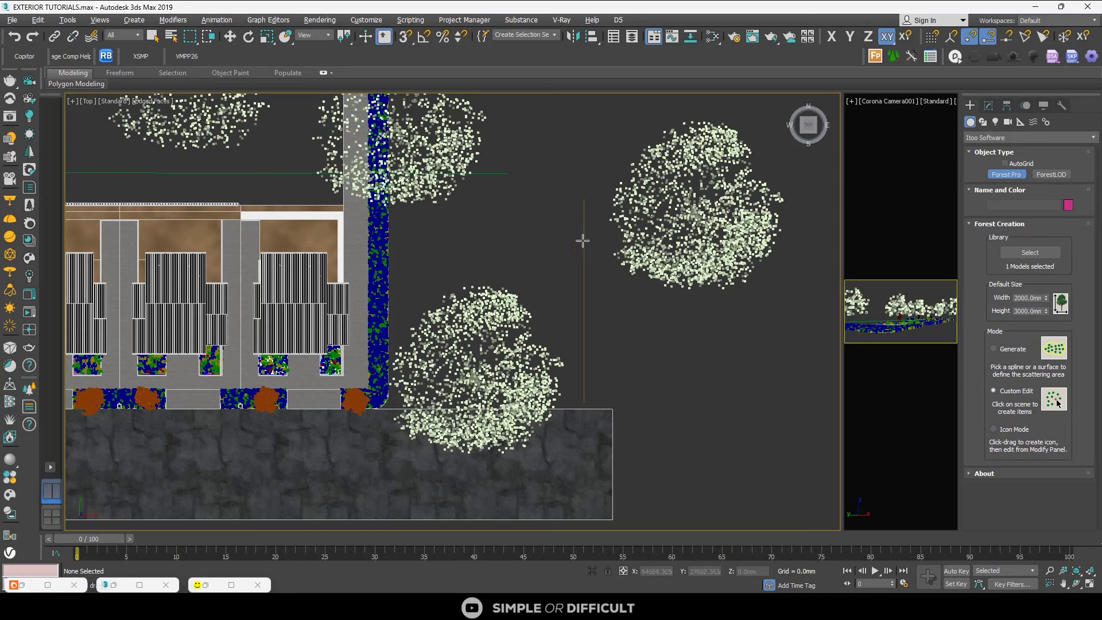
{"action": "left_click", "coordinate": [1007, 351]}
{"action": "left_click", "coordinate": [594, 275]}
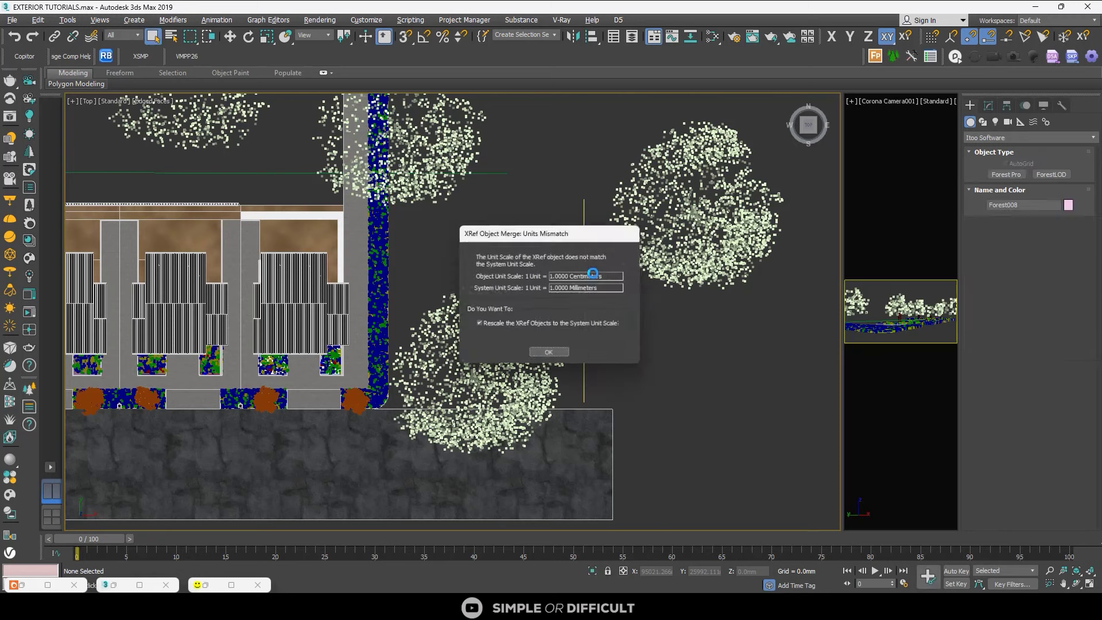
{"action": "left_click", "coordinate": [553, 358]}
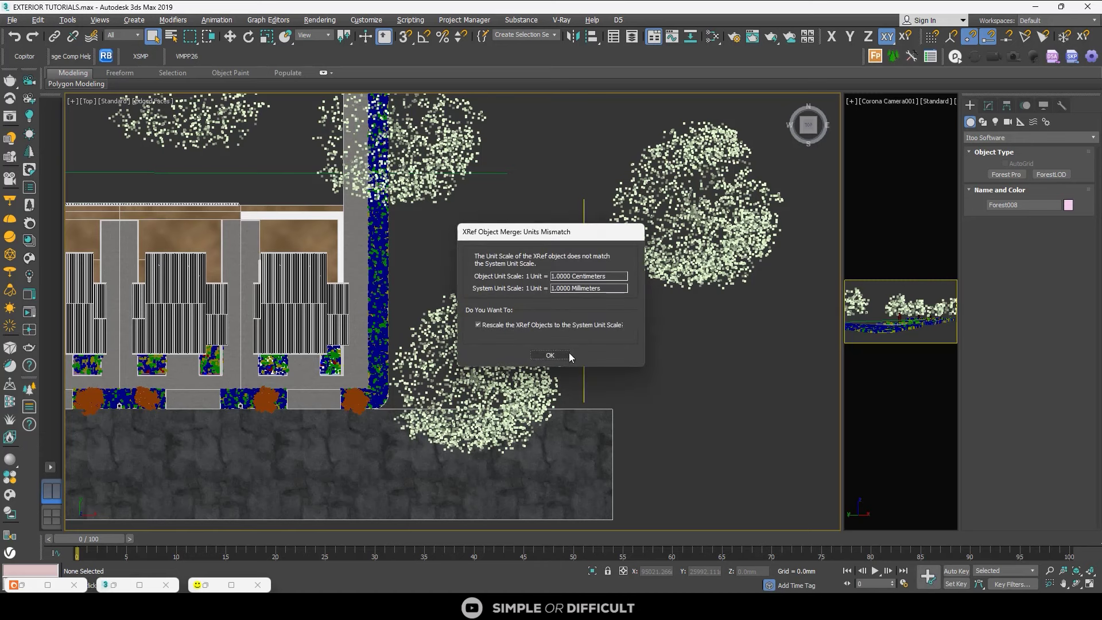
{"action": "left_click", "coordinate": [569, 353]}
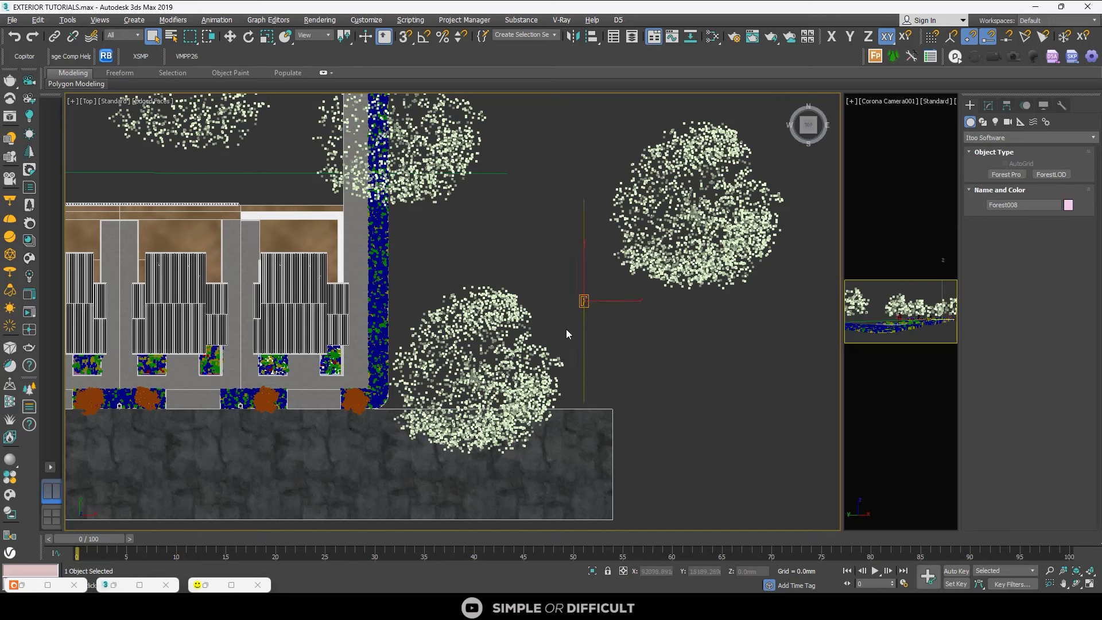
{"action": "scroll", "coordinate": [591, 302], "scroll_direction": "up", "scroll_amount": 5}
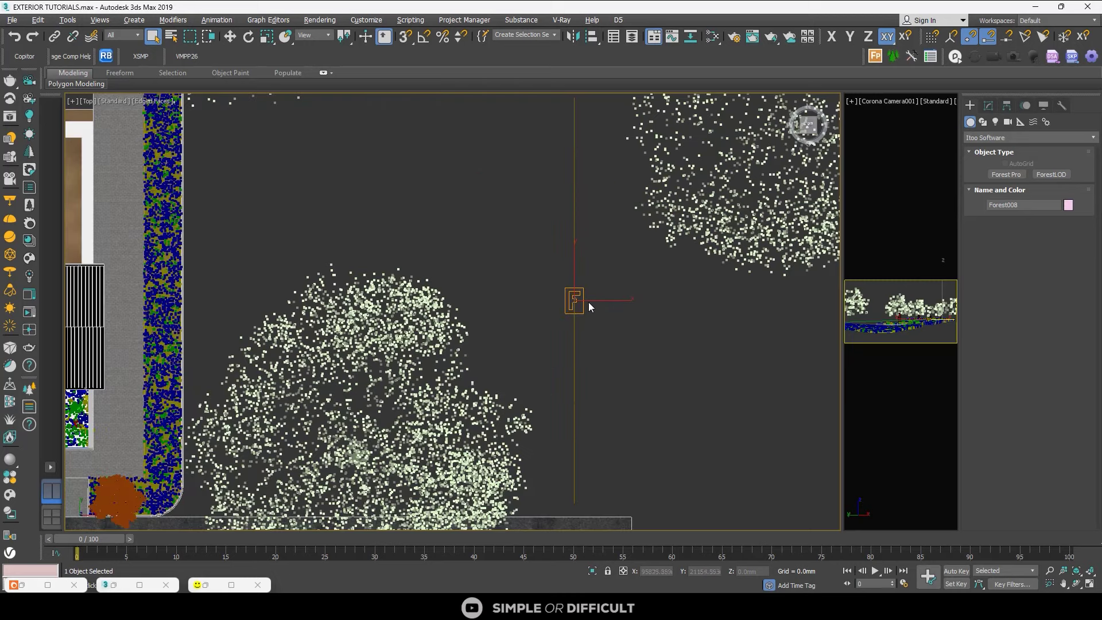
- Change the new hedge's distribution mode from Path to Image
{"action": "left_click", "coordinate": [988, 106]}
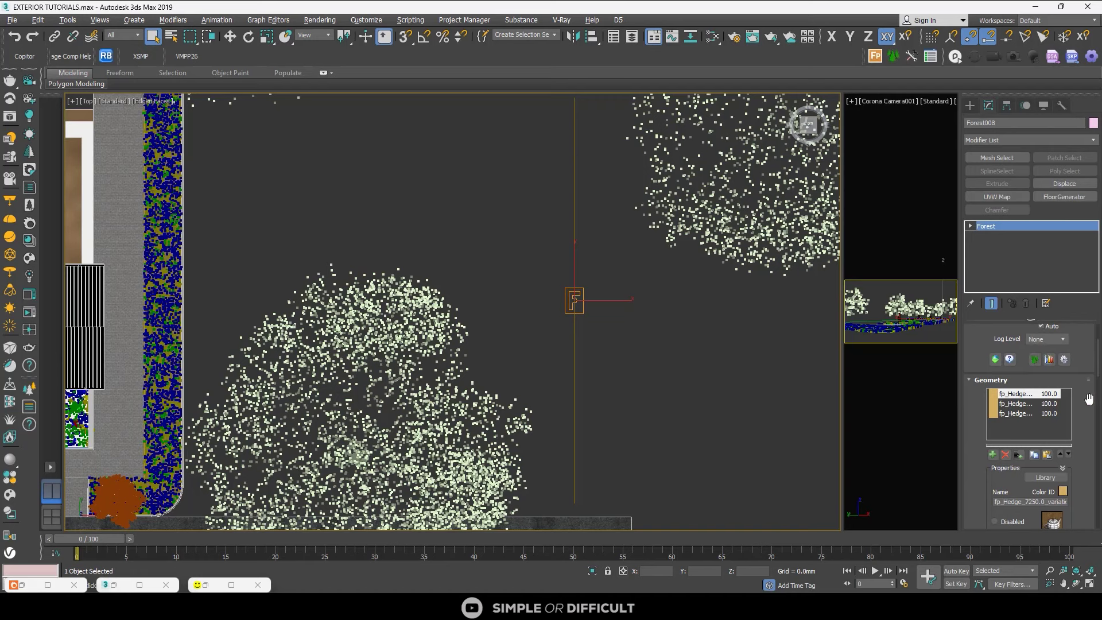
{"action": "scroll", "coordinate": [1090, 402], "scroll_direction": "down", "scroll_amount": 2}
{"action": "scroll", "coordinate": [1090, 405], "scroll_direction": "up", "scroll_amount": 1}
{"action": "scroll", "coordinate": [1090, 405], "scroll_direction": "down", "scroll_amount": 2}
{"action": "scroll", "coordinate": [1090, 405], "scroll_direction": "up", "scroll_amount": 2}
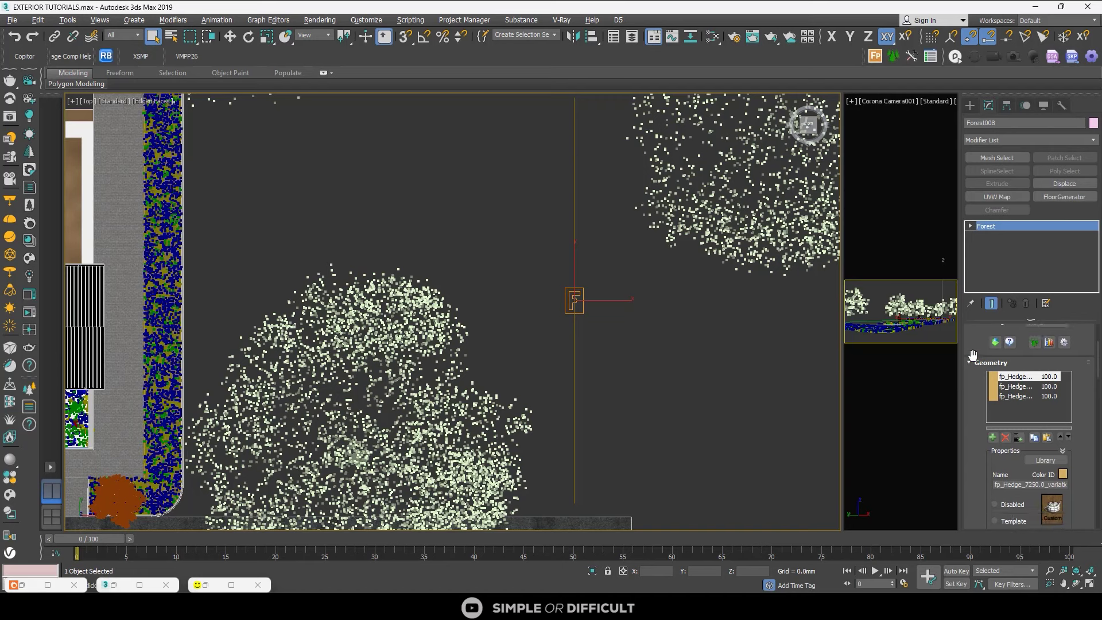
{"action": "left_click", "coordinate": [973, 362]}
{"action": "left_click", "coordinate": [1024, 387]}
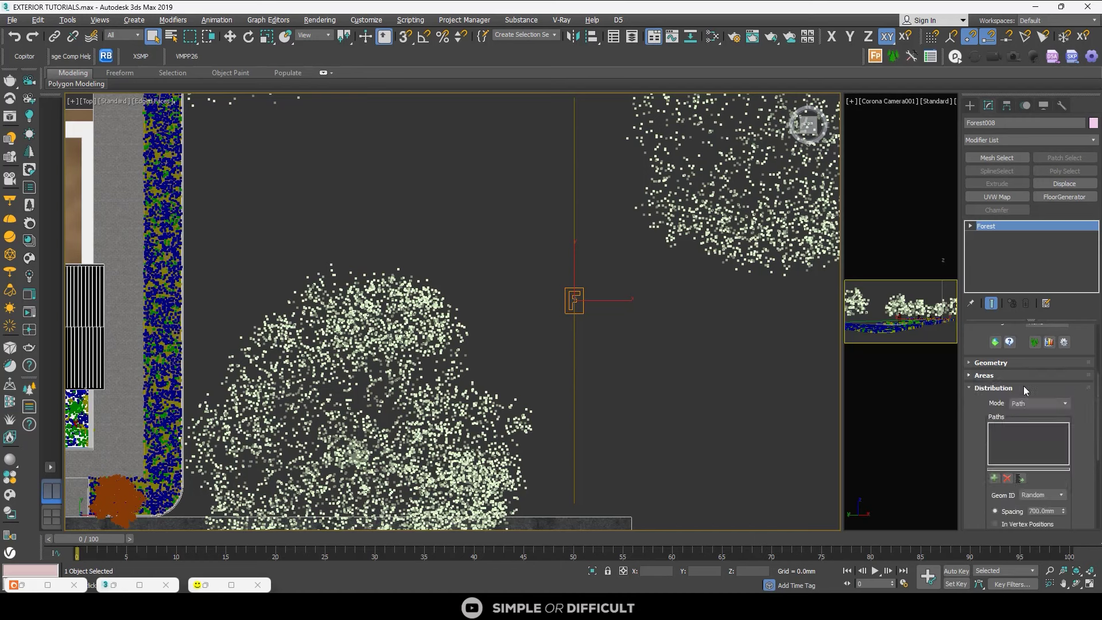
{"action": "left_click", "coordinate": [1032, 405]}
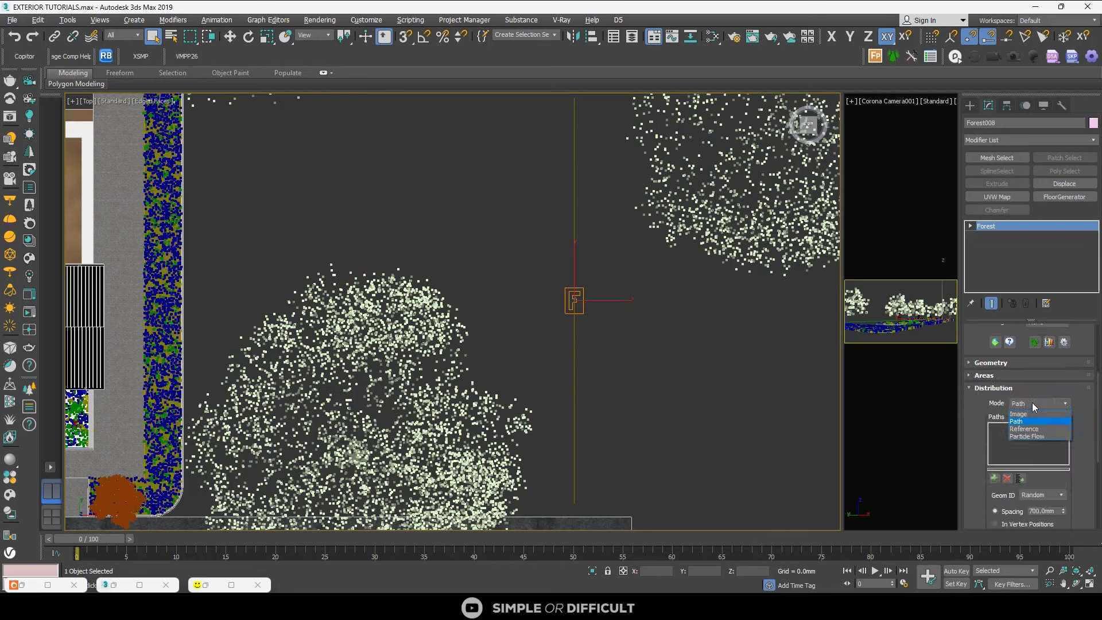
{"action": "left_click", "coordinate": [1035, 413]}
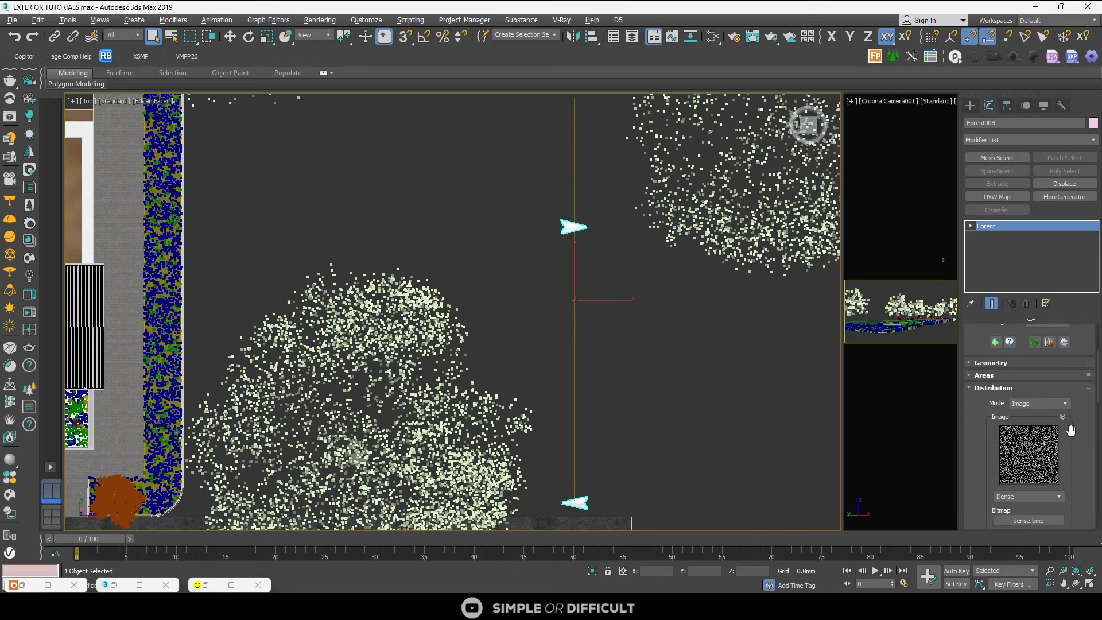
- Set the hedge's distribution density to 6500 mm in X units
{"action": "scroll", "coordinate": [1079, 443], "scroll_direction": "down", "scroll_amount": 5}
{"action": "scroll", "coordinate": [1080, 442], "scroll_direction": "down", "scroll_amount": 2}
{"action": "double_click", "coordinate": [1050, 478]}
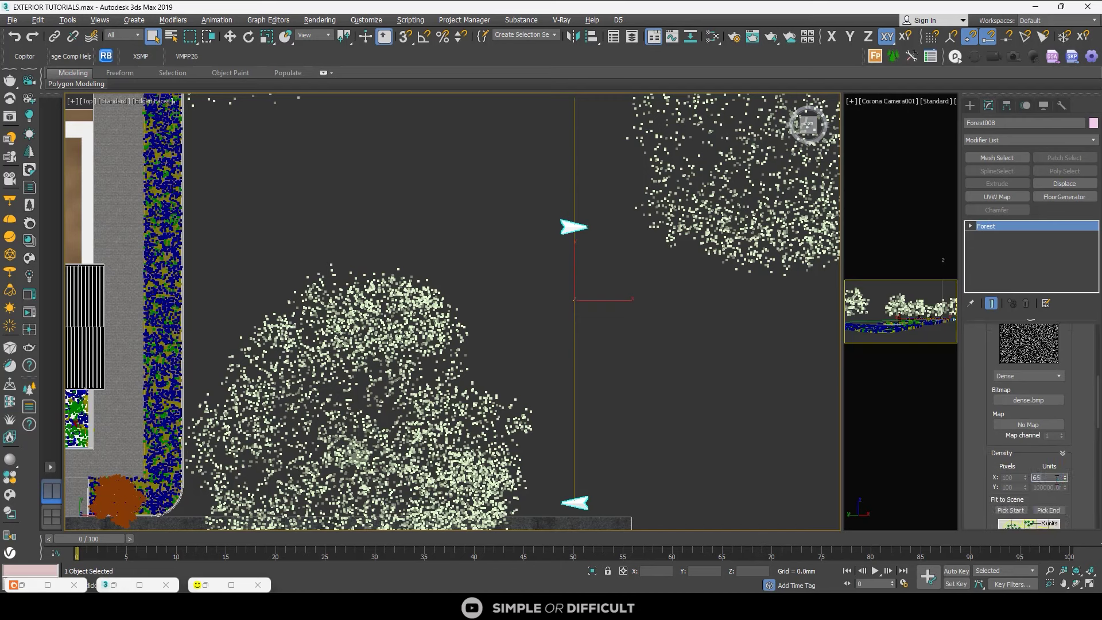
{"action": "type", "text": "500"}
{"action": "key", "text": "Return"}
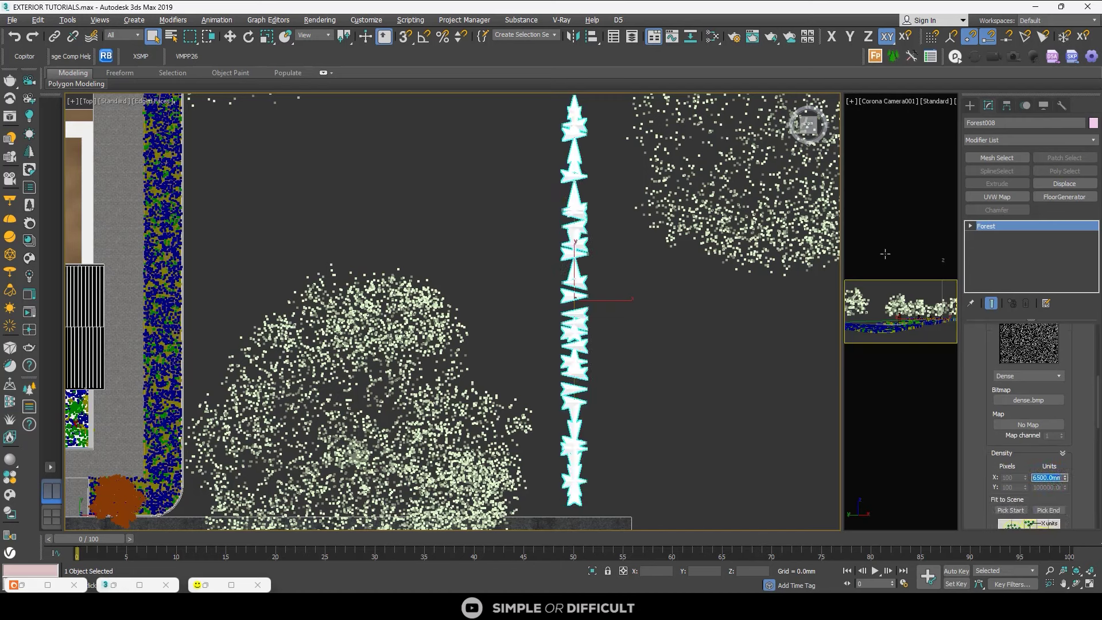
- Restore the frame buffer, start the interactive render and examine the hedge at the far end of the row
{"action": "left_click", "coordinate": [226, 588]}
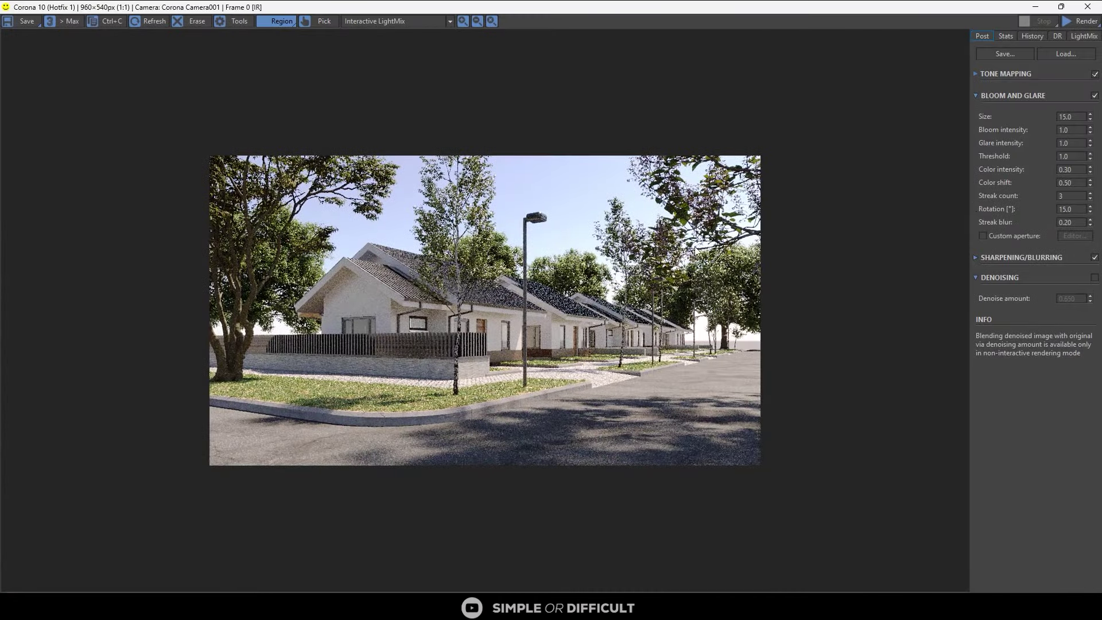
{"action": "left_click", "coordinate": [1087, 23]}
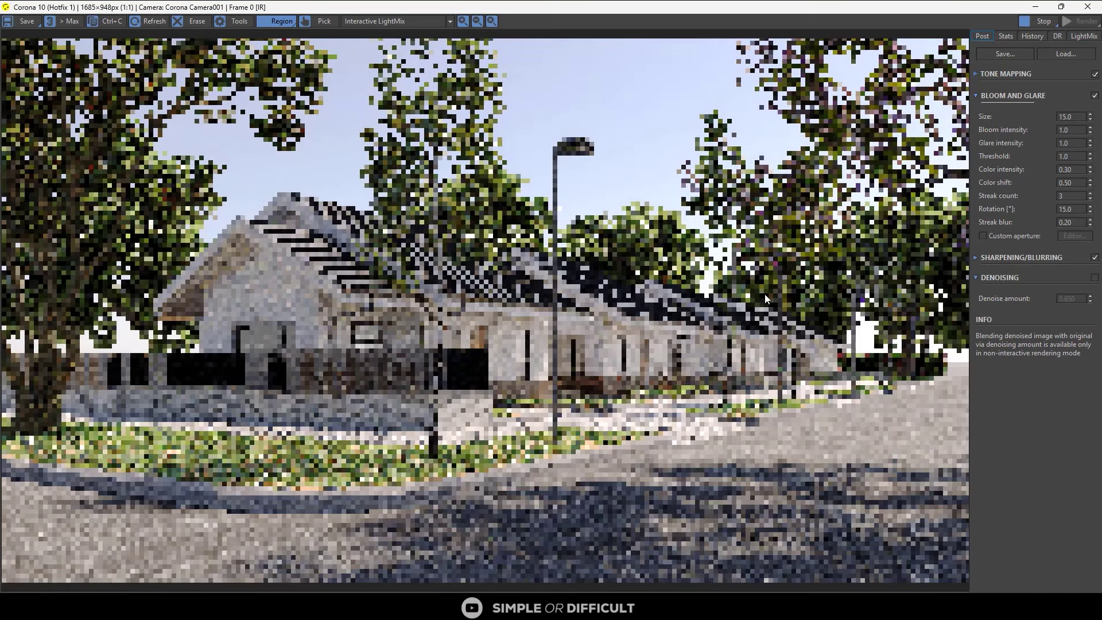
{"action": "scroll", "coordinate": [932, 381], "scroll_direction": "up", "scroll_amount": 2}
{"action": "middle_click_drag", "start_coordinate": [933, 380], "coordinate": [633, 276]}
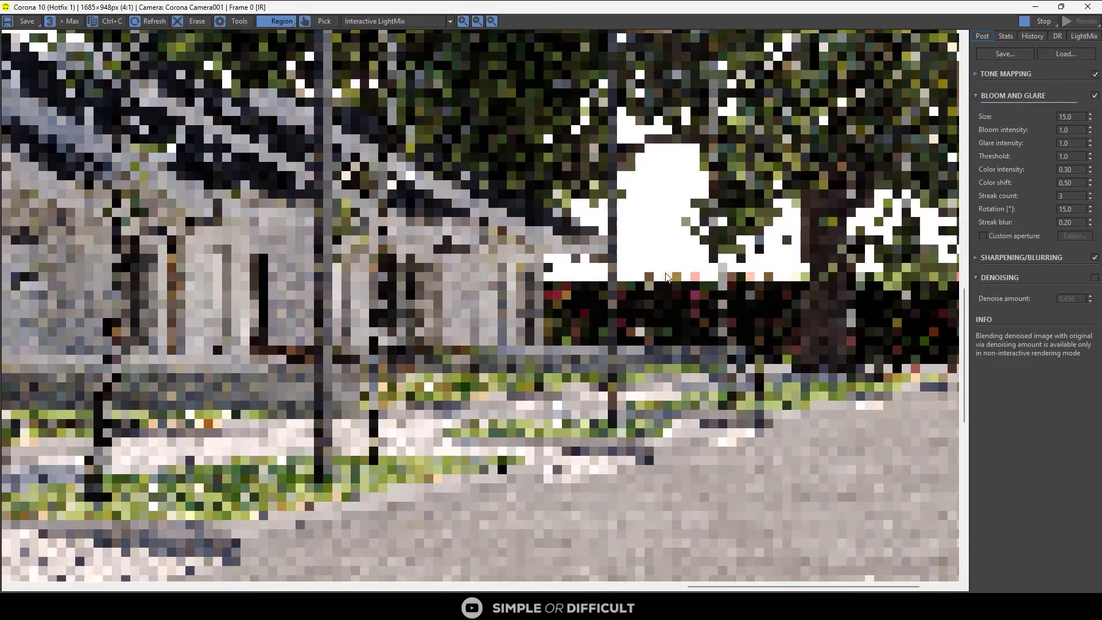
{"action": "scroll", "coordinate": [666, 277], "scroll_direction": "down", "scroll_amount": 2}
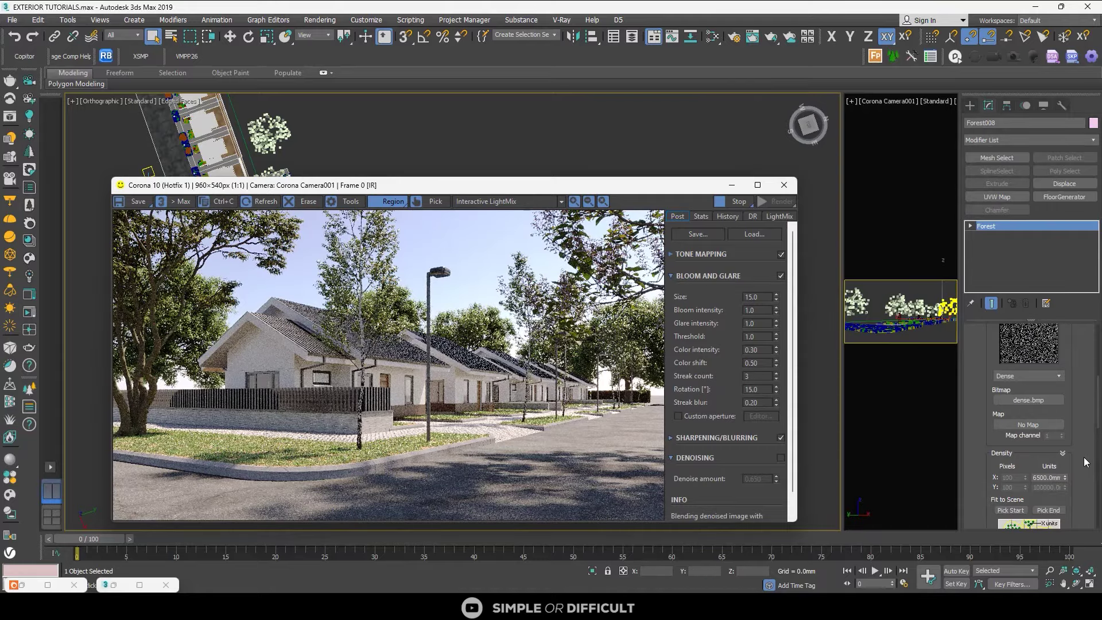
- Set the hedge's density to 4500 mm in X units and check it closely in the render
{"action": "double_click", "coordinate": [1055, 477]}
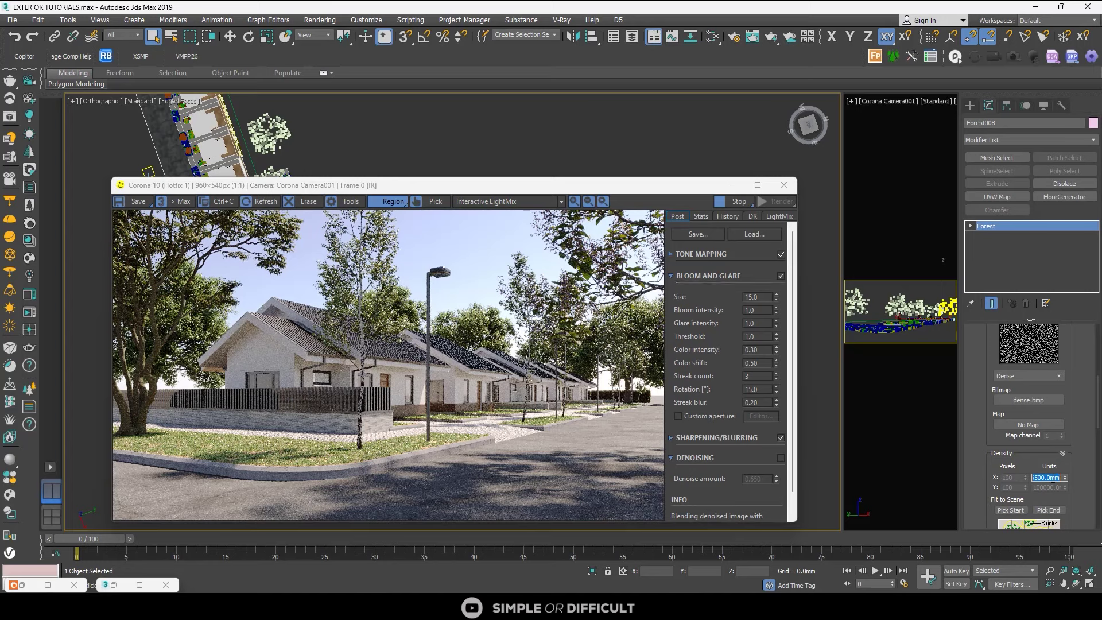
{"action": "type", "text": "4500"}
{"action": "key", "text": "Return"}
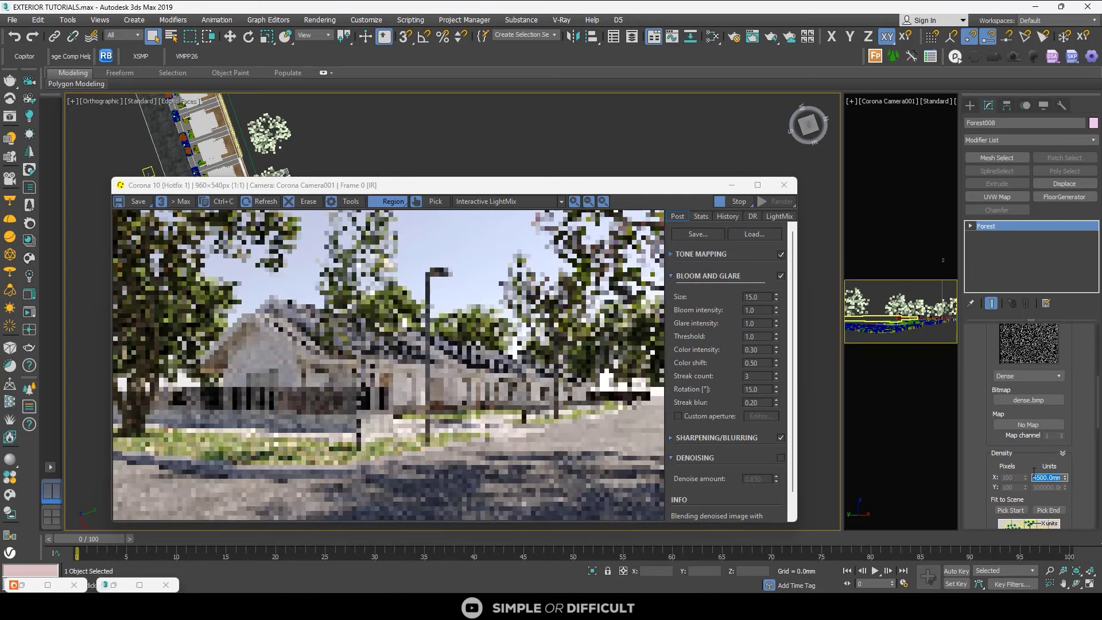
{"action": "scroll", "coordinate": [649, 397], "scroll_direction": "up", "scroll_amount": 2}
{"action": "scroll", "coordinate": [538, 354], "scroll_direction": "down", "scroll_amount": 2}
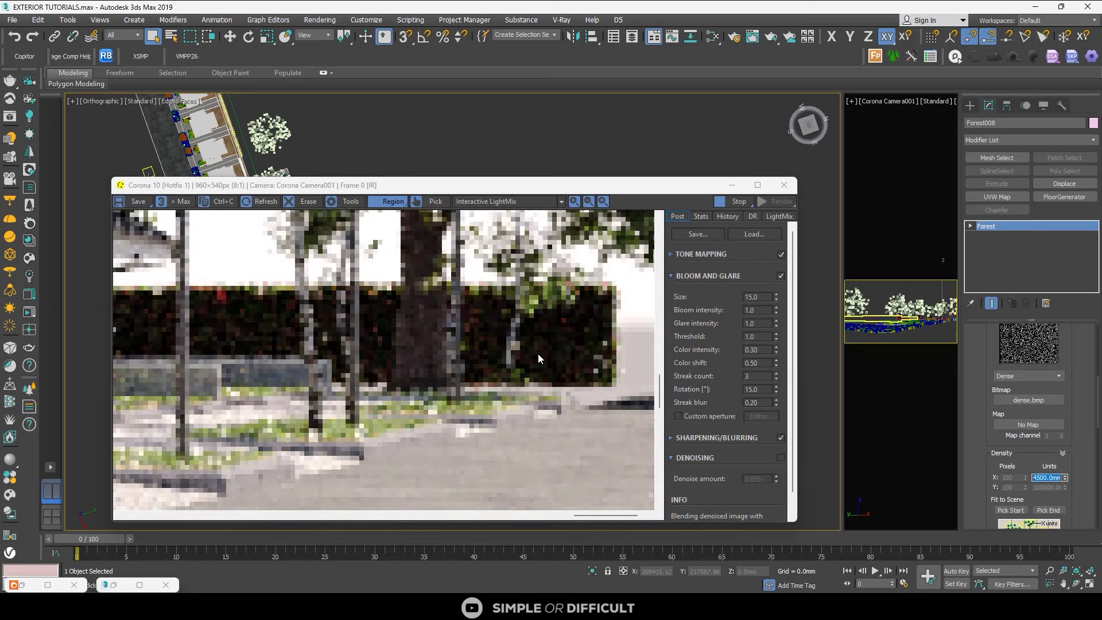
{"action": "scroll", "coordinate": [538, 359], "scroll_direction": "down", "scroll_amount": 2}
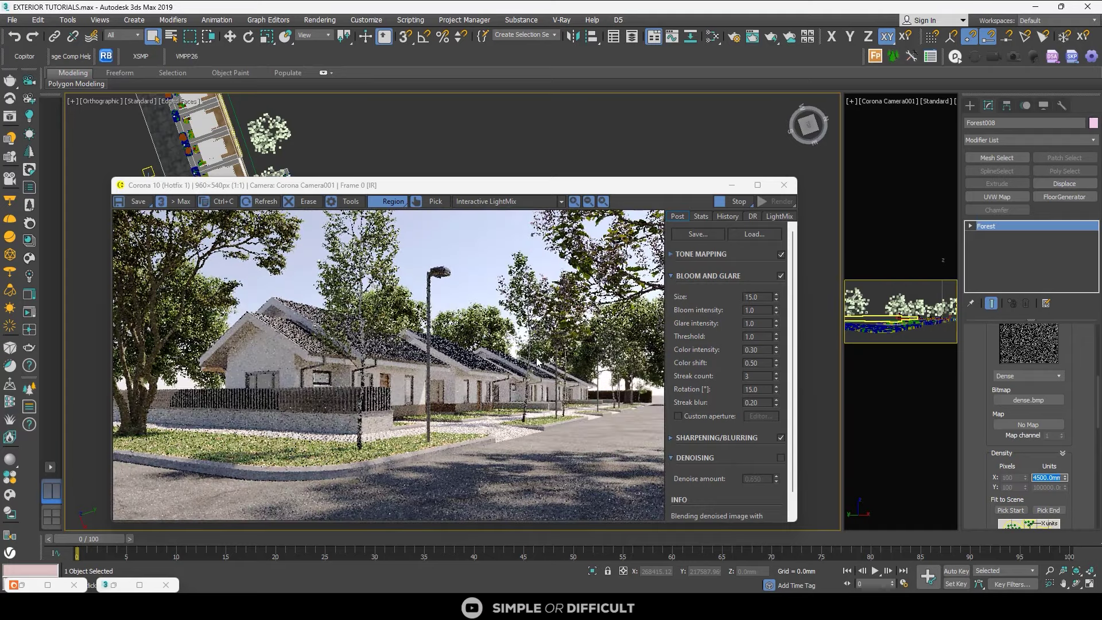
- Restrict selection to shapes and select the guide line of the hedge at the far end of the row for editing
{"action": "left_click_drag", "start_coordinate": [646, 195], "coordinate": [912, 158]}
{"action": "scroll", "coordinate": [327, 268], "scroll_direction": "up", "scroll_amount": 10}
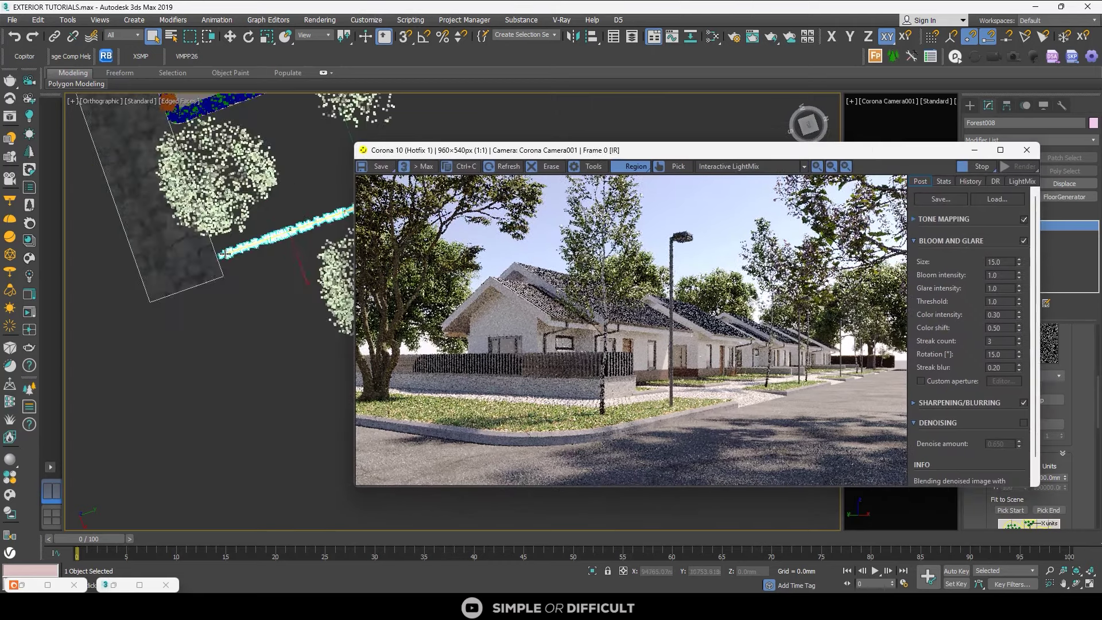
{"action": "left_click", "coordinate": [971, 105]}
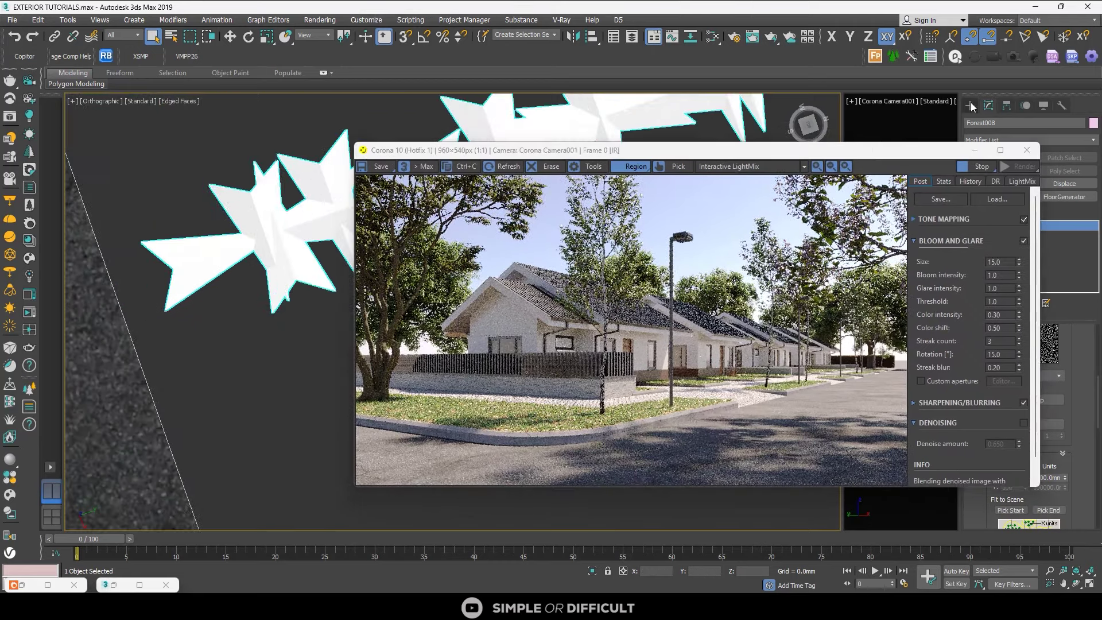
{"action": "left_click", "coordinate": [129, 35]}
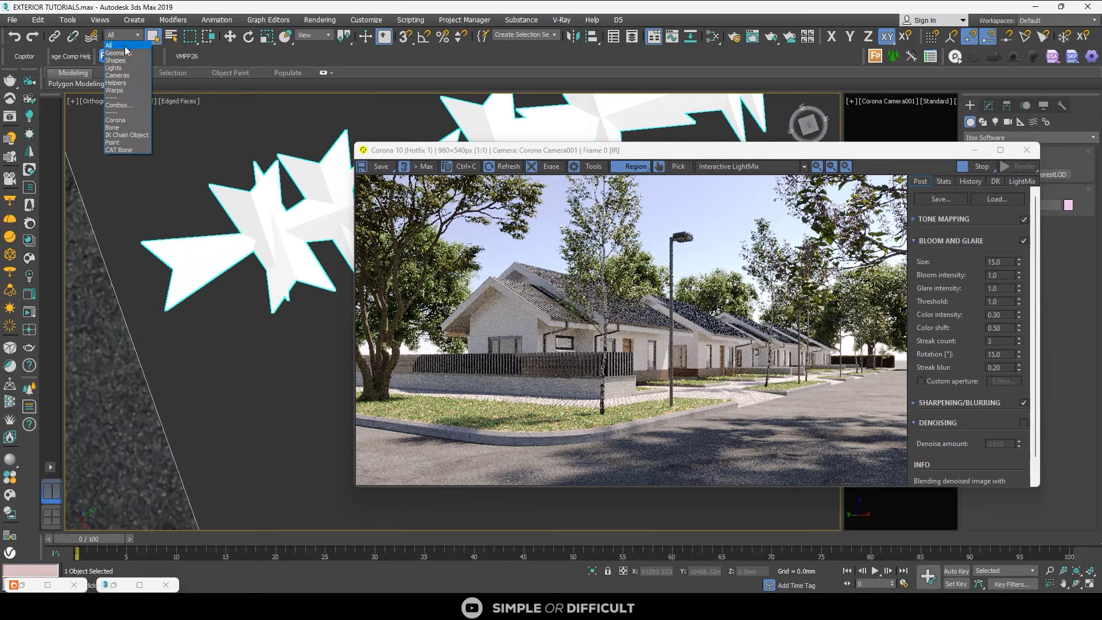
{"action": "left_click", "coordinate": [128, 60]}
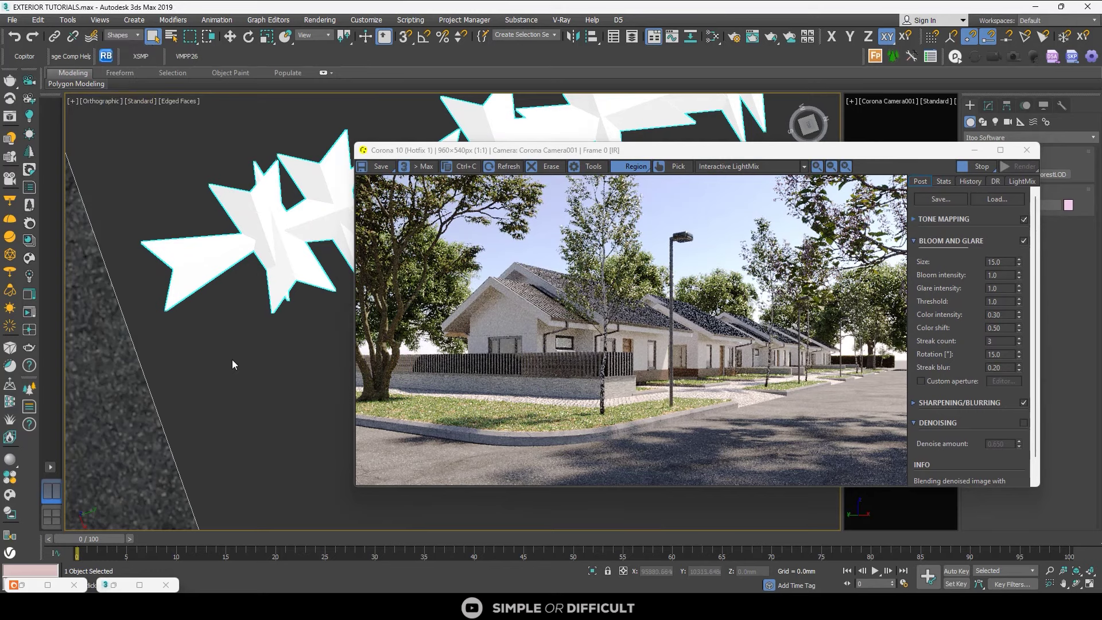
{"action": "left_click", "coordinate": [252, 317]}
{"action": "left_click_drag", "start_coordinate": [137, 167], "coordinate": [137, 167]}
{"action": "scroll", "coordinate": [201, 194], "scroll_direction": "down", "scroll_amount": 3}
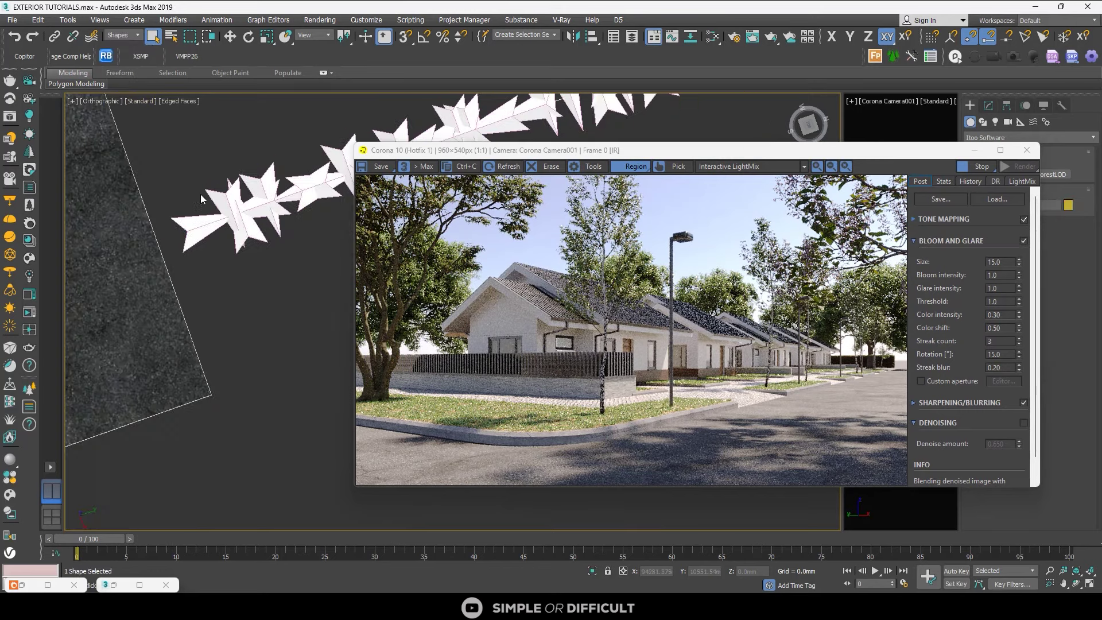
{"action": "left_click_drag", "start_coordinate": [881, 153], "coordinate": [747, 162]}
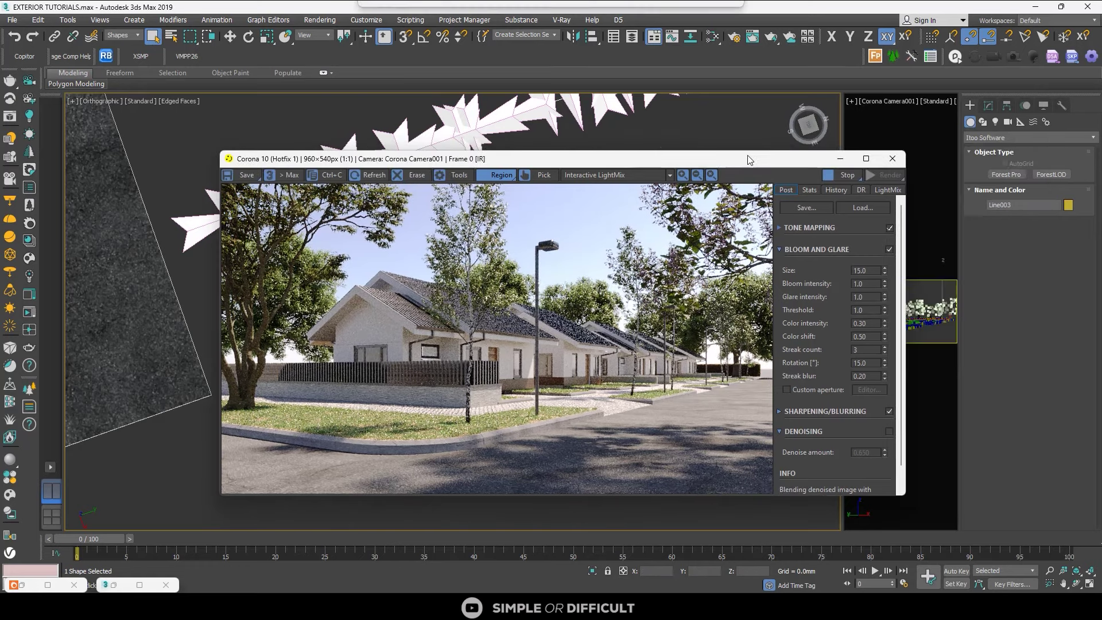
{"action": "left_click", "coordinate": [988, 106]}
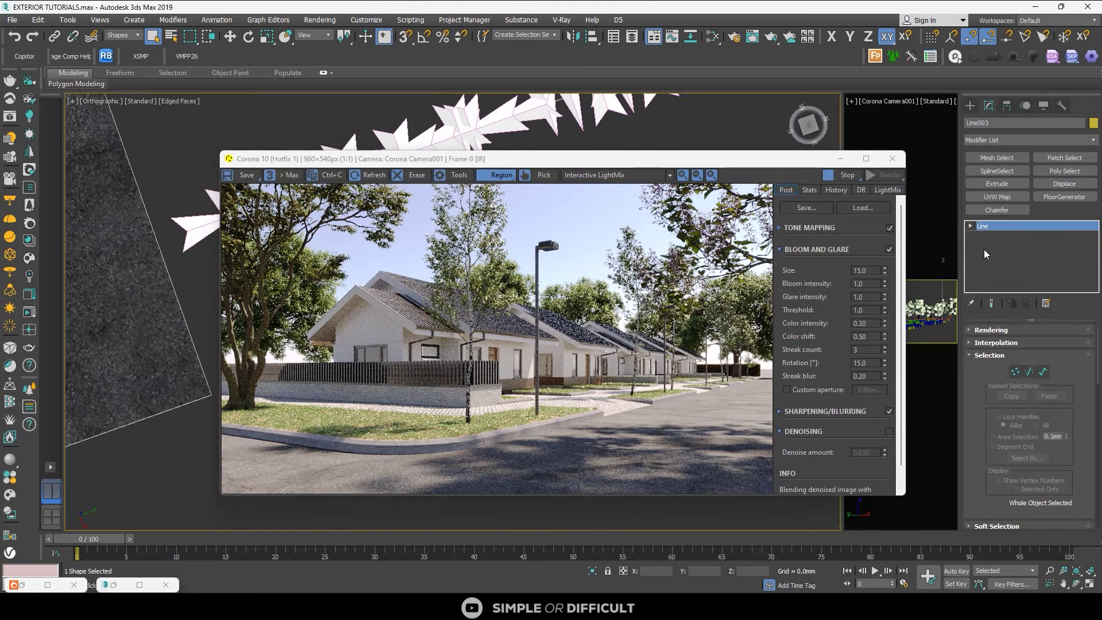
- Try extending the hedge across the road by moving its line's end vertex outward, and check the result in the render
{"action": "left_click", "coordinate": [1015, 371]}
{"action": "scroll", "coordinate": [169, 166], "scroll_direction": "down", "scroll_amount": 3}
{"action": "left_click_drag", "start_coordinate": [152, 162], "coordinate": [182, 201]}
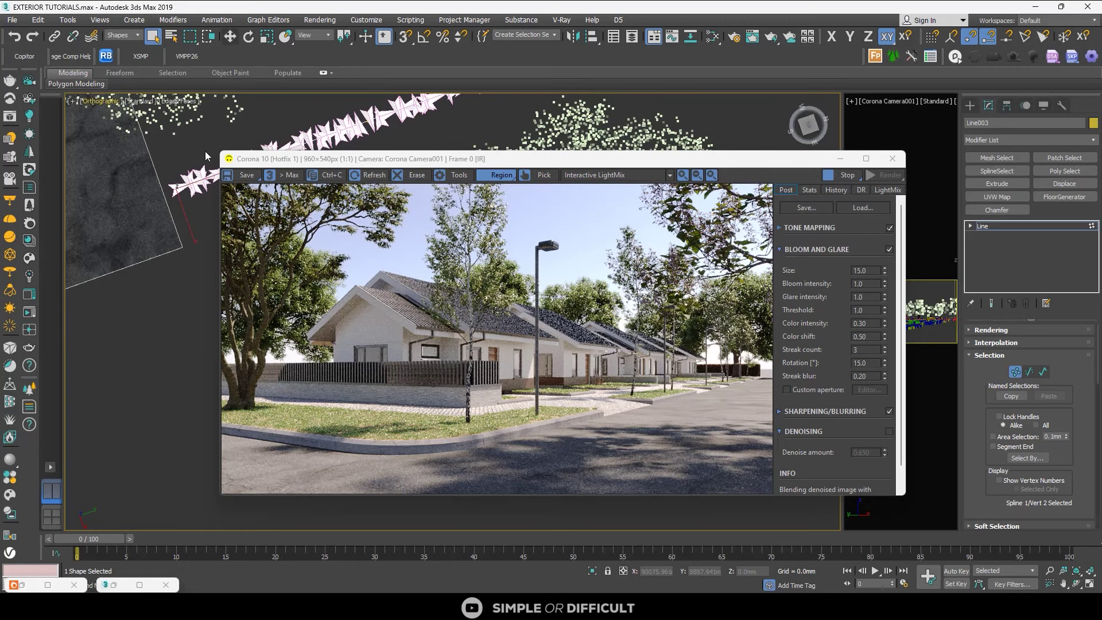
{"action": "key", "text": "w"}
{"action": "left_click_drag", "start_coordinate": [195, 197], "coordinate": [131, 217]}
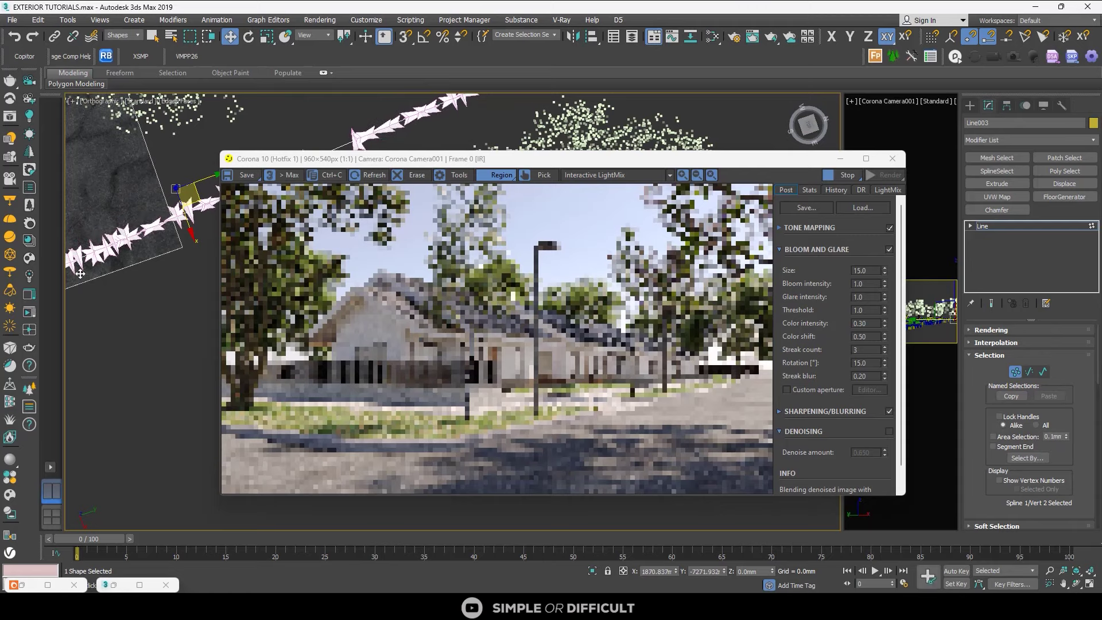
{"action": "left_click_drag", "start_coordinate": [806, 157], "coordinate": [676, 142]}
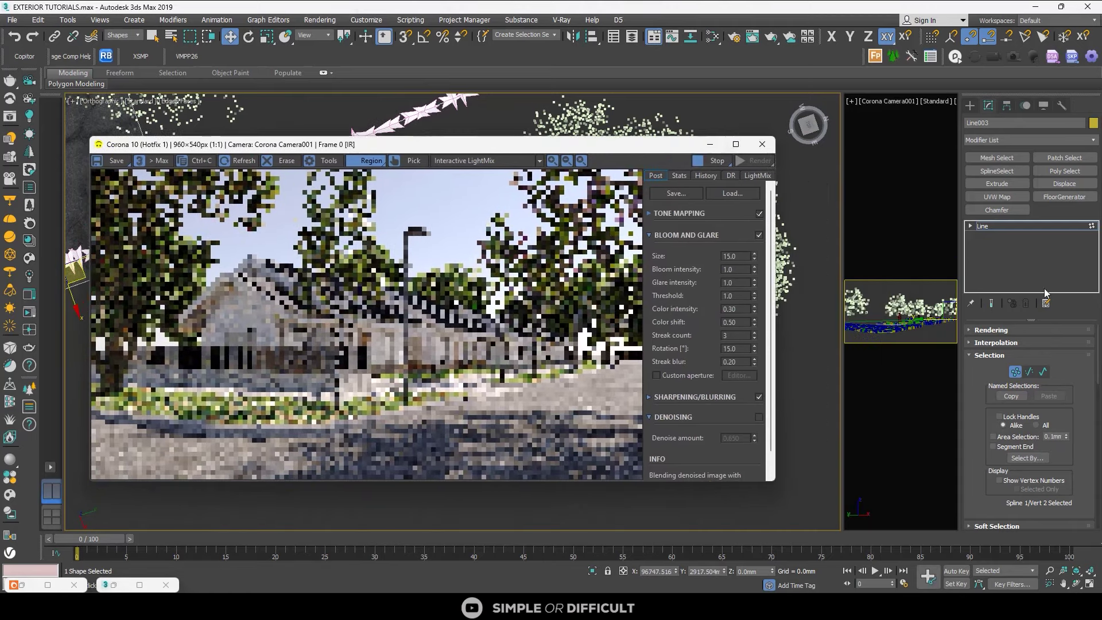
{"action": "scroll", "coordinate": [628, 362], "scroll_direction": "up", "scroll_amount": 3}
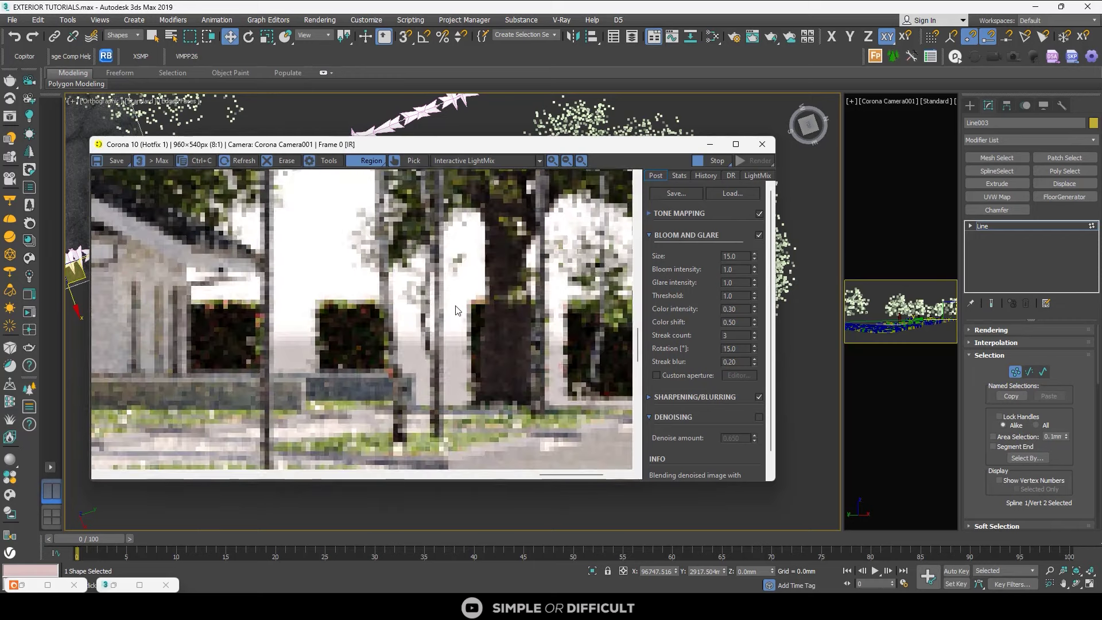
{"action": "scroll", "coordinate": [628, 361], "scroll_direction": "down", "scroll_amount": 2}
{"action": "scroll", "coordinate": [1079, 492], "scroll_direction": "down", "scroll_amount": 5}
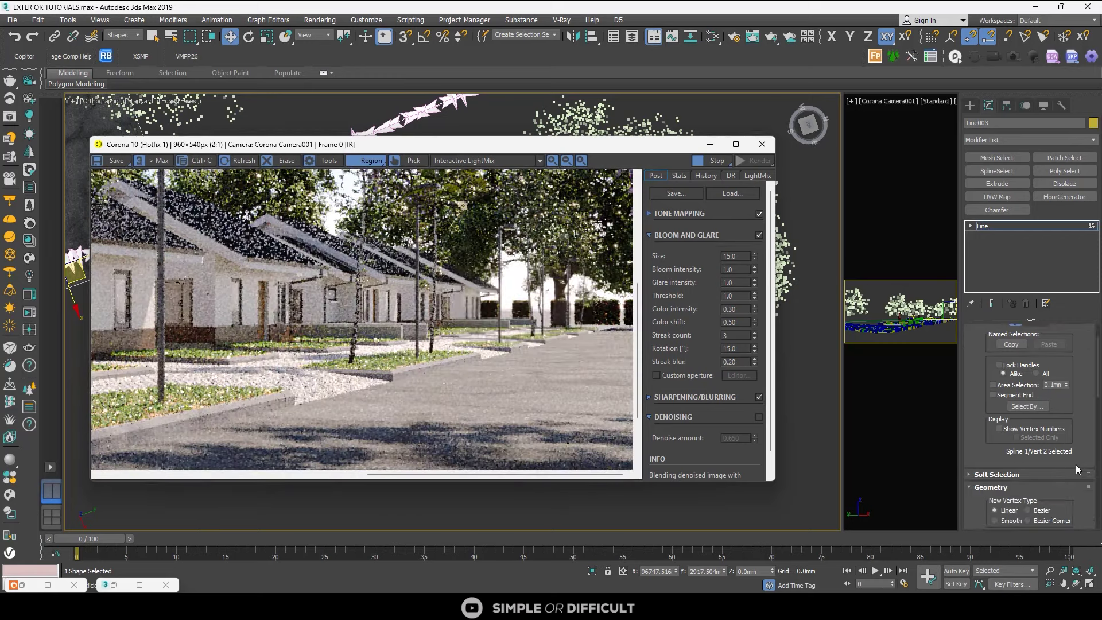
{"action": "scroll", "coordinate": [1079, 492], "scroll_direction": "up", "scroll_amount": 5}
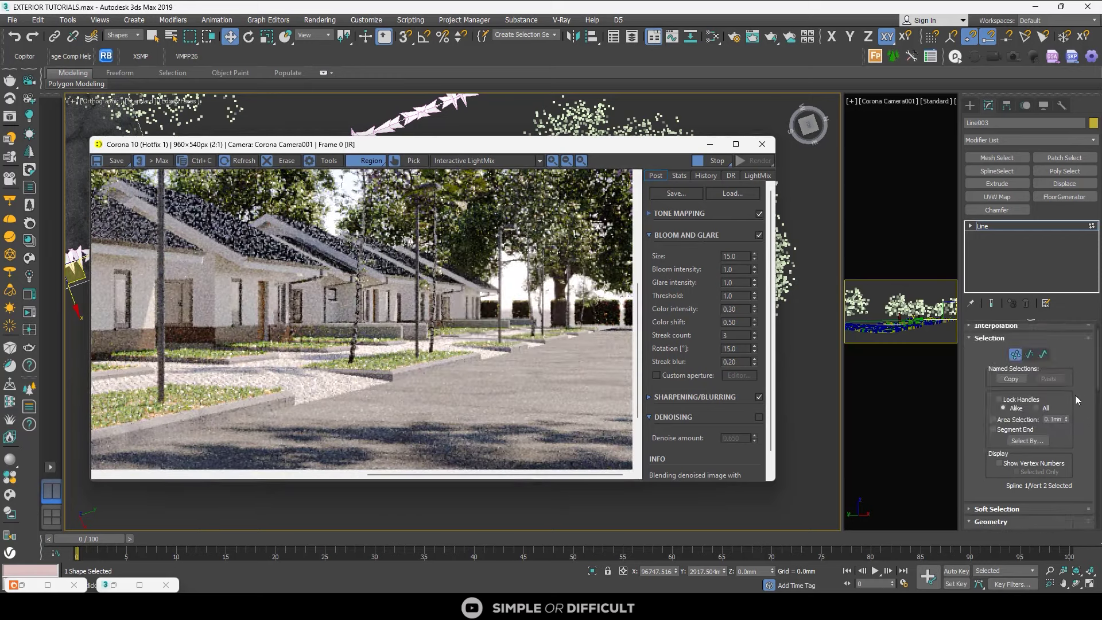
- Reset the selection filter to All and undo the hedge line's vertex move
{"action": "left_click", "coordinate": [138, 36]}
{"action": "left_click", "coordinate": [119, 44]}
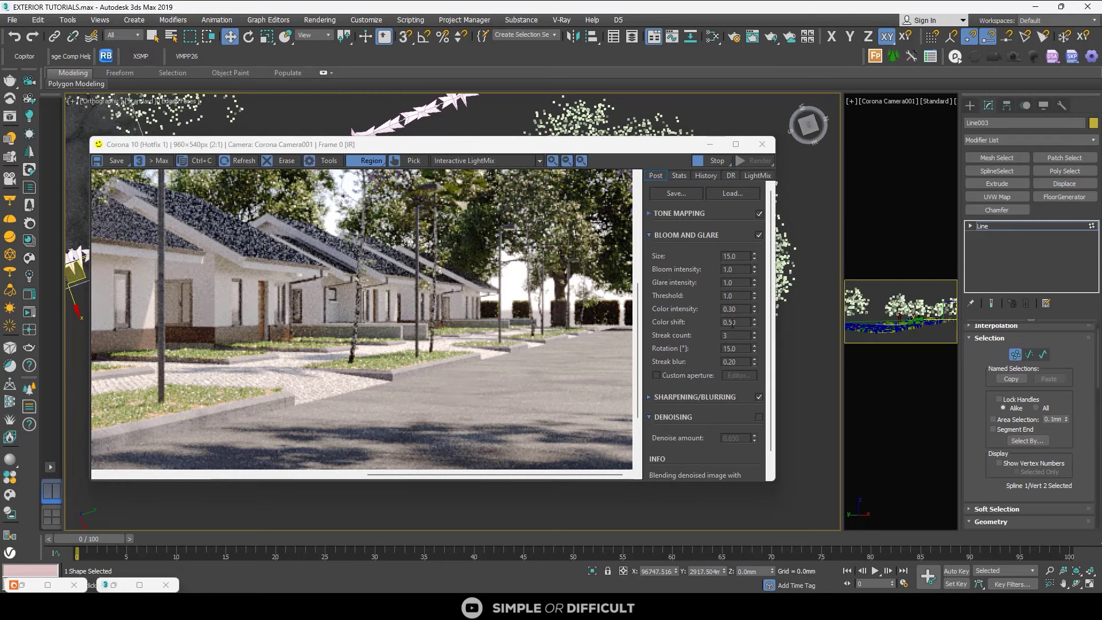
{"action": "scroll", "coordinate": [585, 306], "scroll_direction": "down", "scroll_amount": 1}
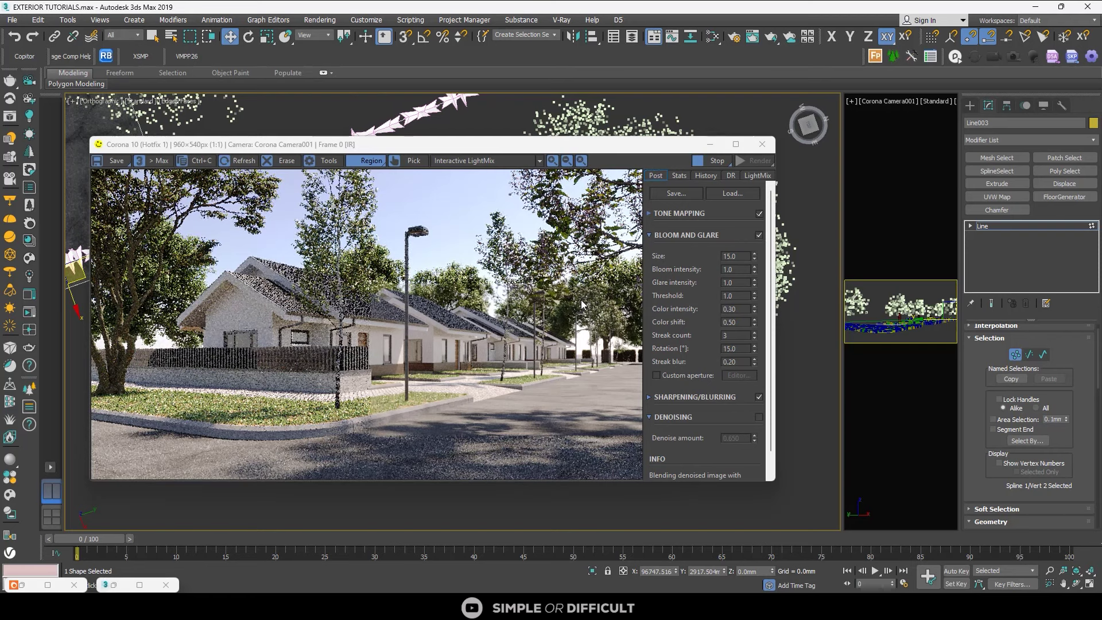
{"action": "left_click", "coordinate": [20, 39]}
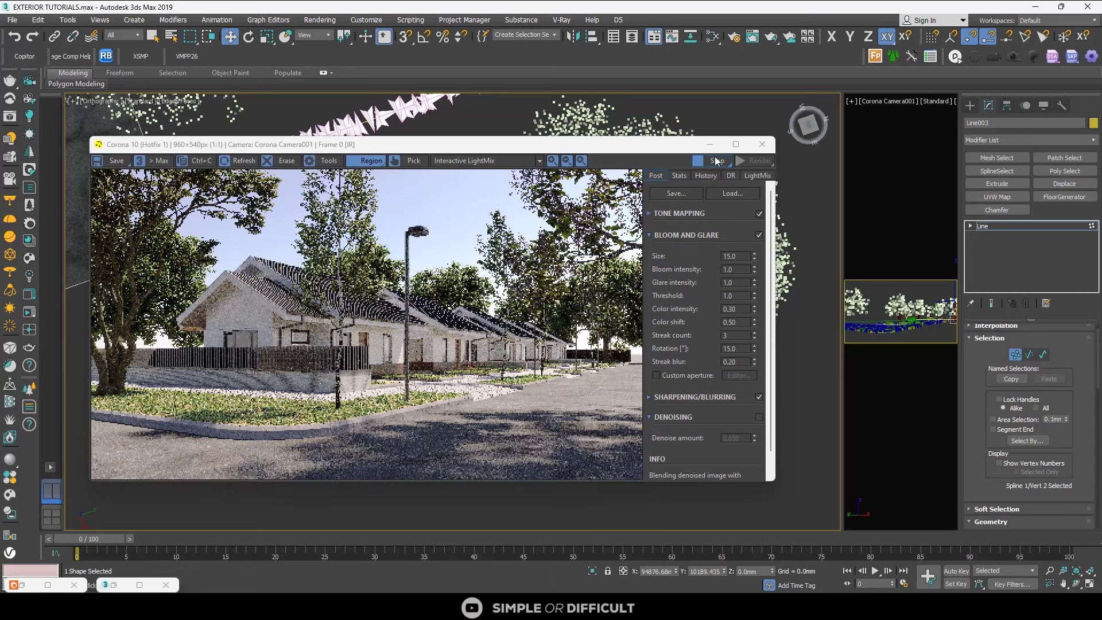
{"action": "scroll", "coordinate": [517, 129], "scroll_direction": "down", "scroll_amount": 2}
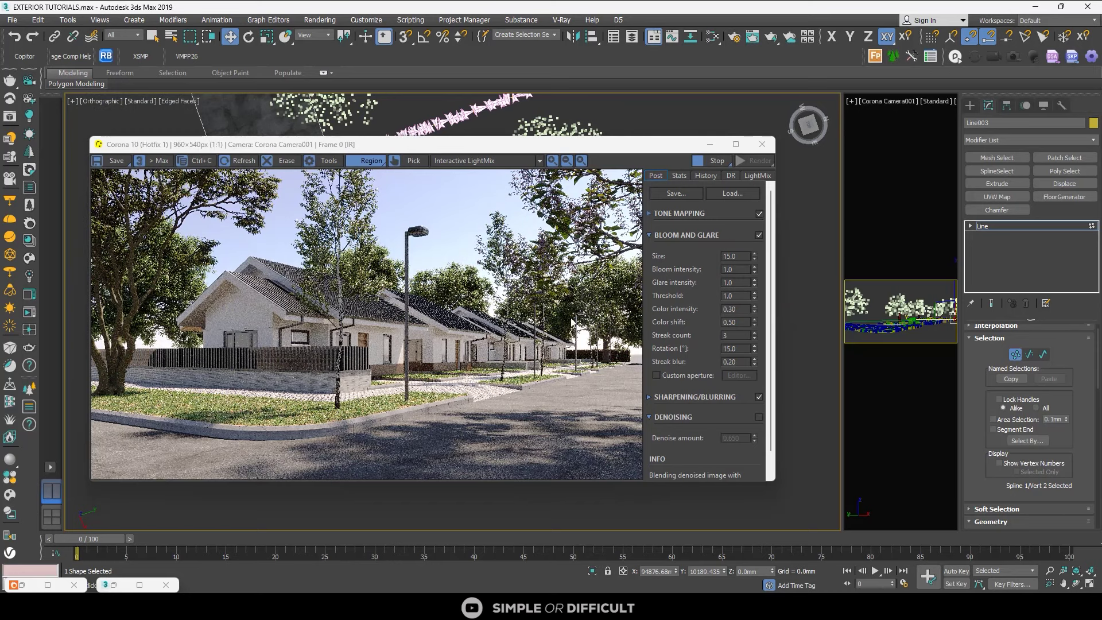
- Make one copy of the tree cluster behind the hedge, offset a short distance along the Y axis
{"action": "scroll", "coordinate": [610, 128], "scroll_direction": "down", "scroll_amount": 2}
{"action": "left_click_drag", "start_coordinate": [658, 149], "coordinate": [586, 283]}
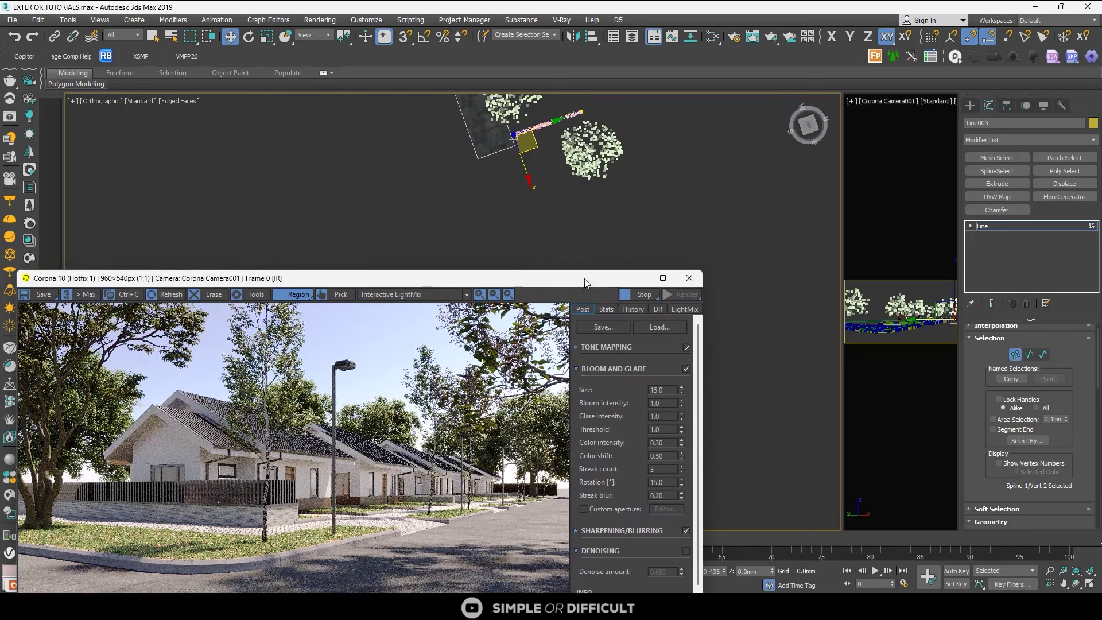
{"action": "left_click", "coordinate": [970, 106]}
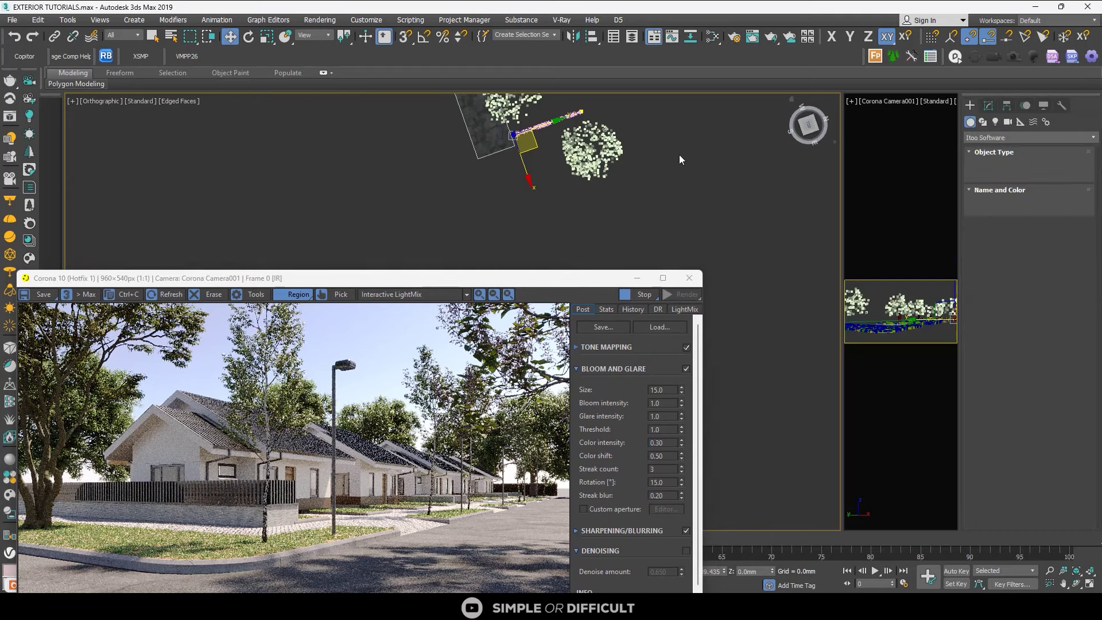
{"action": "left_click", "coordinate": [600, 158]}
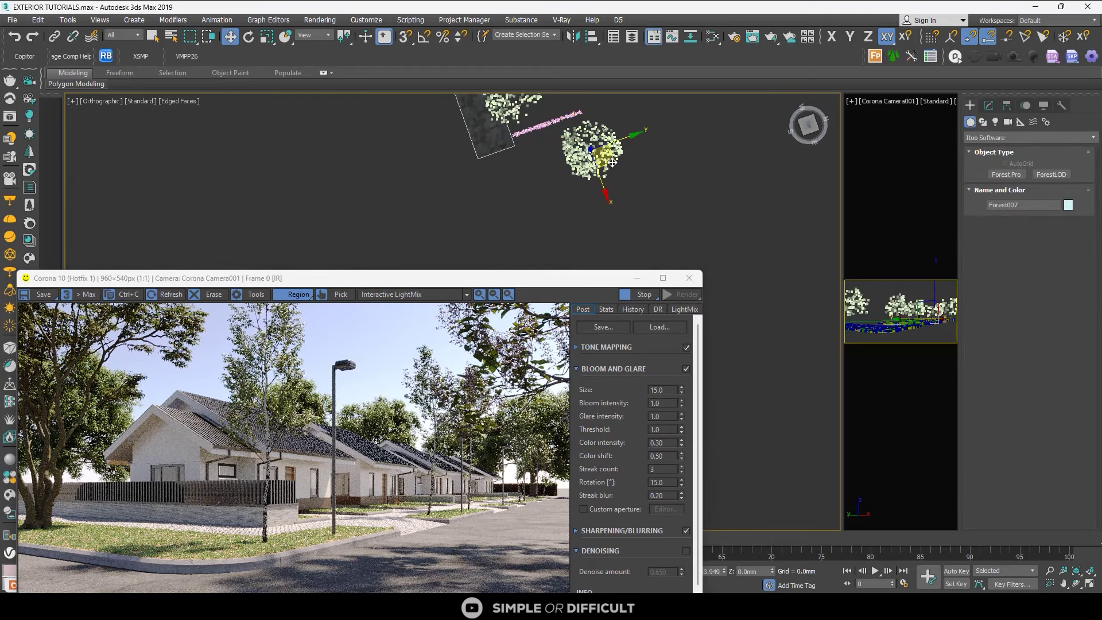
{"action": "left_click_drag", "start_coordinate": [629, 139], "coordinate": [651, 135], "text": "shift"}
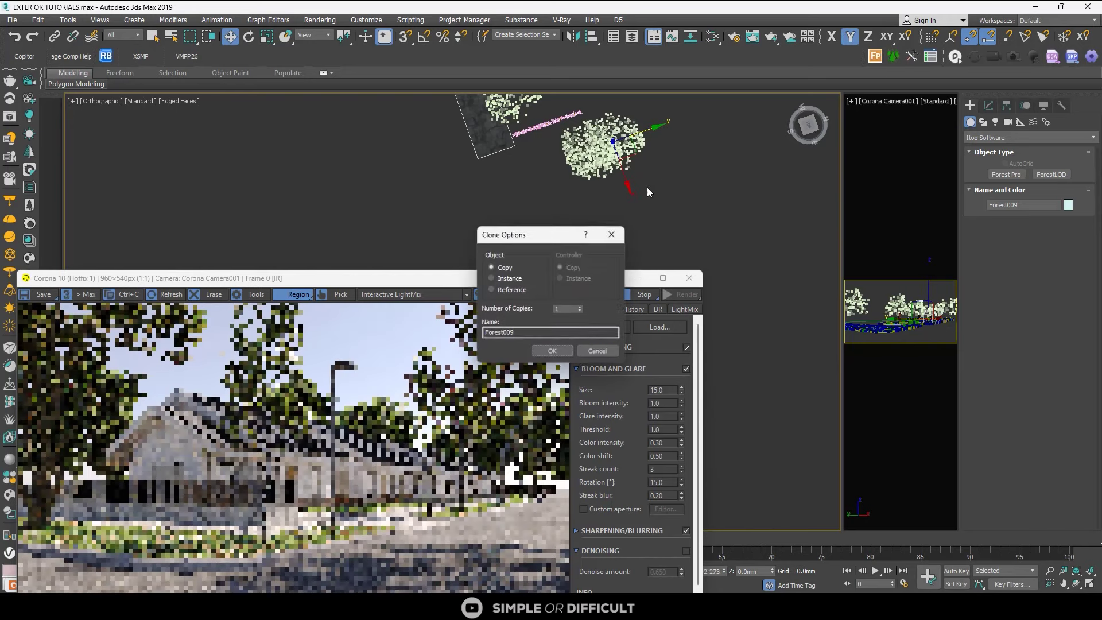
{"action": "left_click", "coordinate": [542, 351]}
- Scale the copied tree cluster down uniformly to about 61% and check the row's far end in the render
{"action": "left_click", "coordinate": [267, 37]}
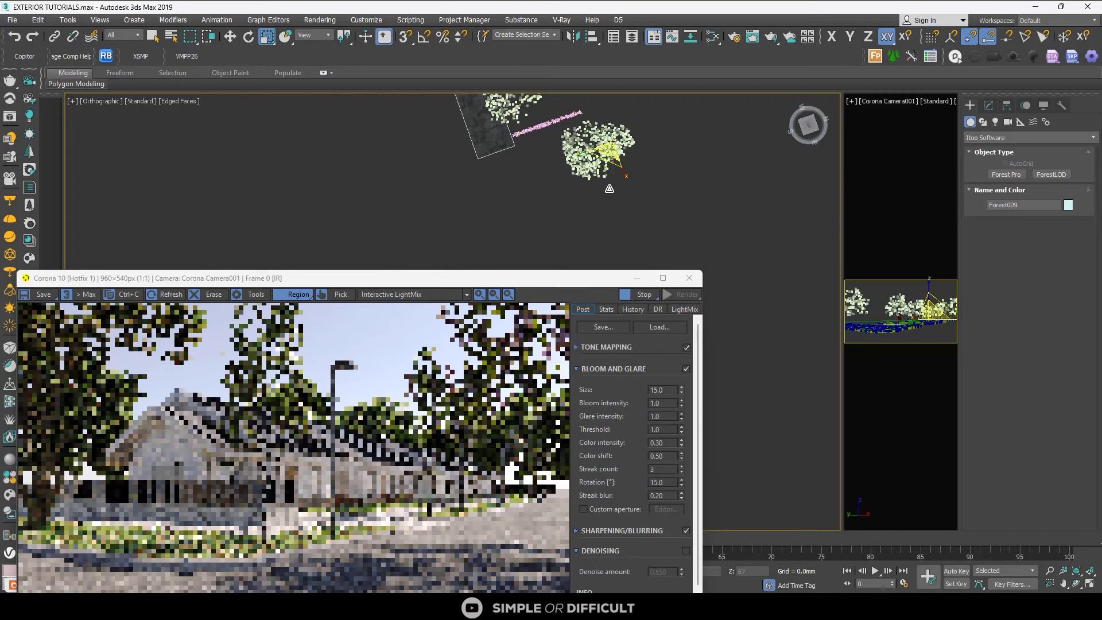
{"action": "scroll", "coordinate": [540, 497], "scroll_direction": "up", "scroll_amount": 2}
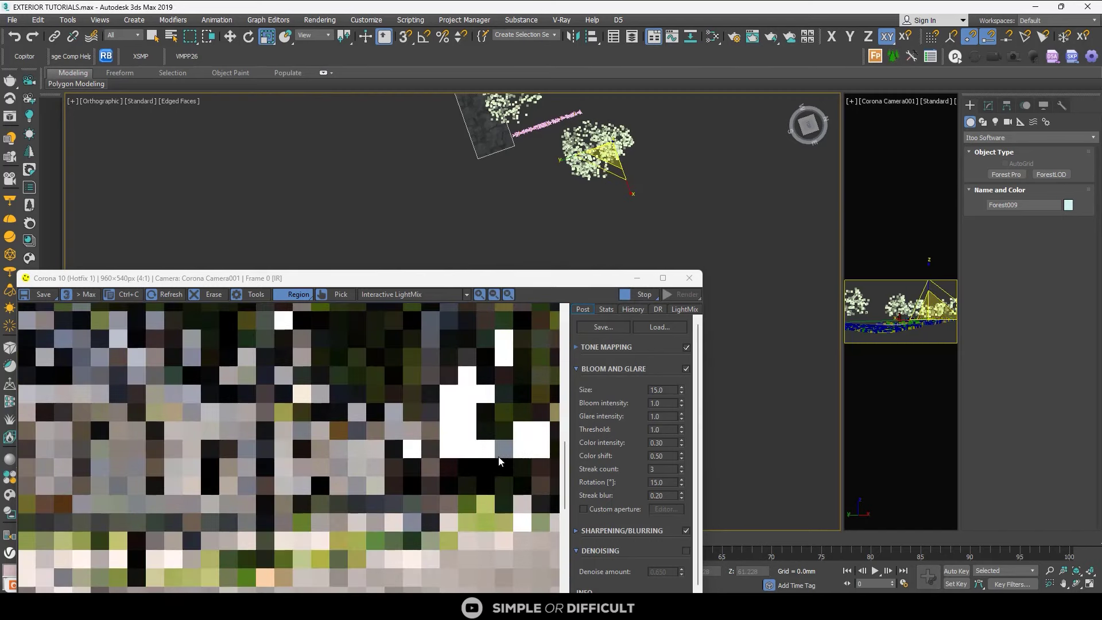
{"action": "middle_click_drag", "start_coordinate": [498, 458], "coordinate": [339, 403]}
{"action": "scroll", "coordinate": [345, 402], "scroll_direction": "down", "scroll_amount": 2}
{"action": "scroll", "coordinate": [356, 400], "scroll_direction": "down", "scroll_amount": 3}
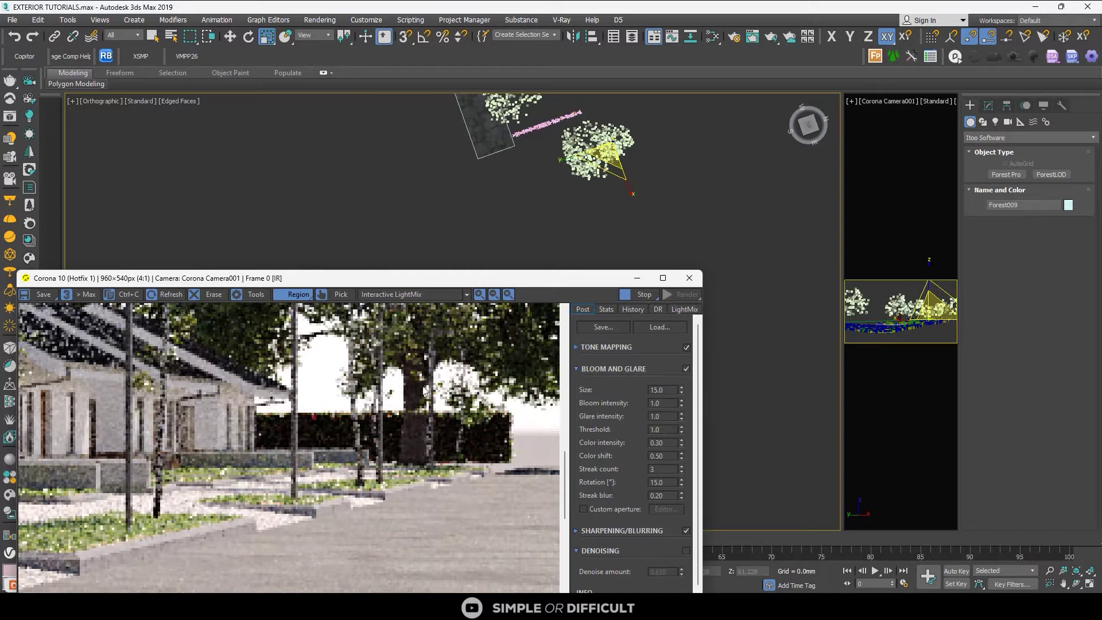
{"action": "scroll", "coordinate": [620, 157], "scroll_direction": "up", "scroll_amount": 2}
- Move the smaller tree cluster along the Y axis to the road end of the hedge and check it in the render
{"action": "middle_click_drag", "start_coordinate": [619, 156], "coordinate": [479, 95], "text": "alt"}
{"action": "middle_click_drag", "start_coordinate": [595, 155], "coordinate": [704, 185], "text": "alt"}
{"action": "scroll", "coordinate": [705, 188], "scroll_direction": "down", "scroll_amount": 2}
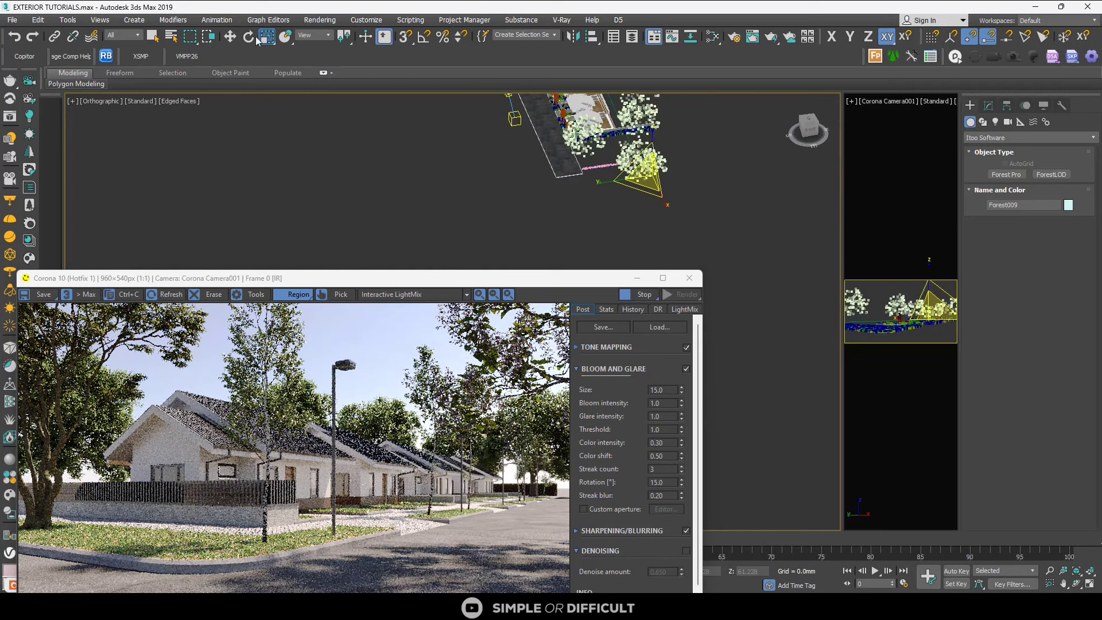
{"action": "key", "text": "w"}
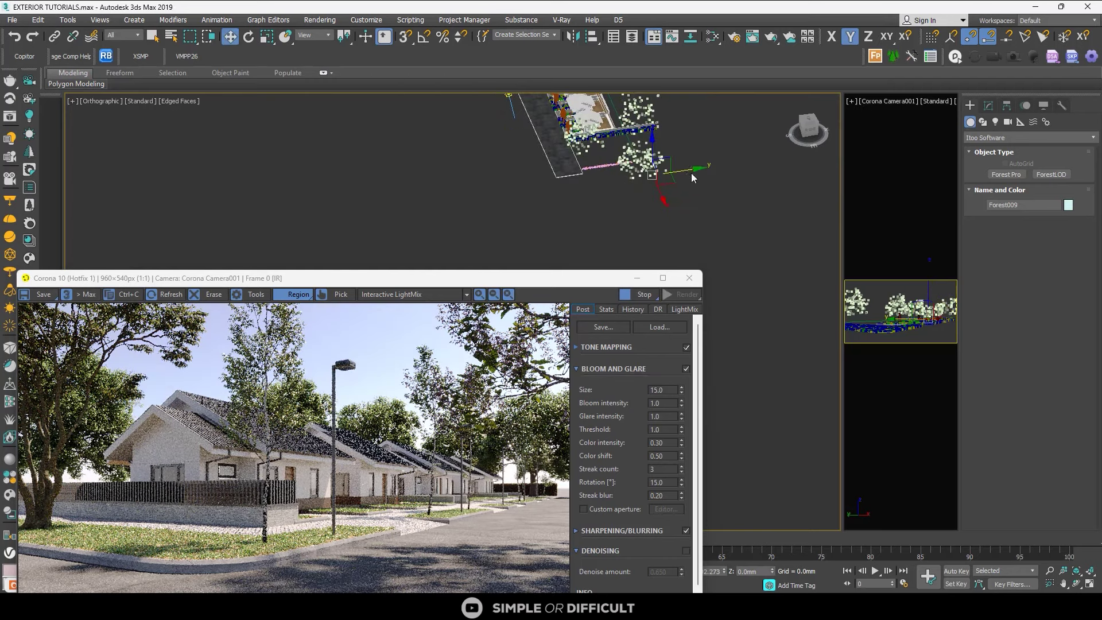
{"action": "left_click_drag", "start_coordinate": [687, 172], "coordinate": [637, 179]}
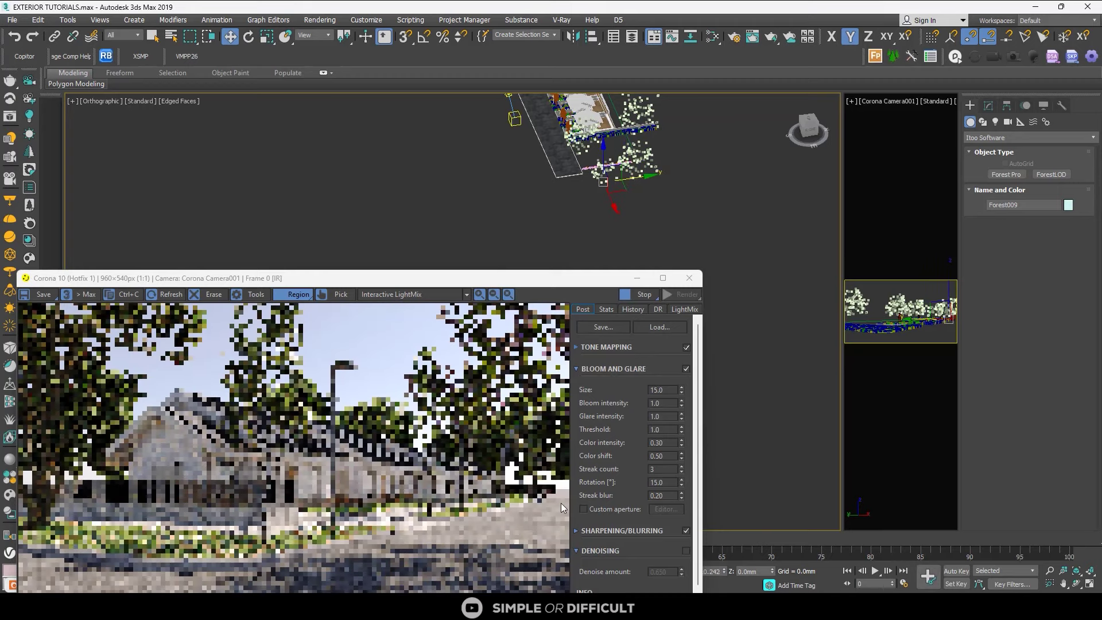
{"action": "scroll", "coordinate": [513, 480], "scroll_direction": "up", "scroll_amount": 2}
{"action": "scroll", "coordinate": [504, 461], "scroll_direction": "down", "scroll_amount": 2}
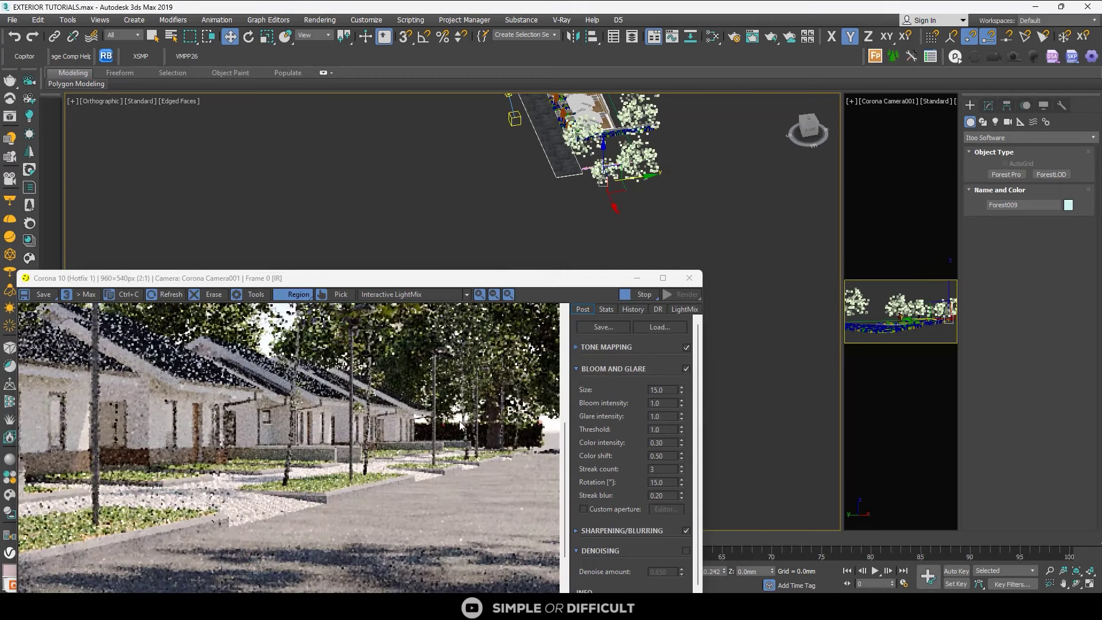
- Lower the small tree cluster slightly and nudge it along the Y axis beside the hedge
{"action": "middle_click_drag", "start_coordinate": [656, 239], "coordinate": [636, 184], "text": "alt"}
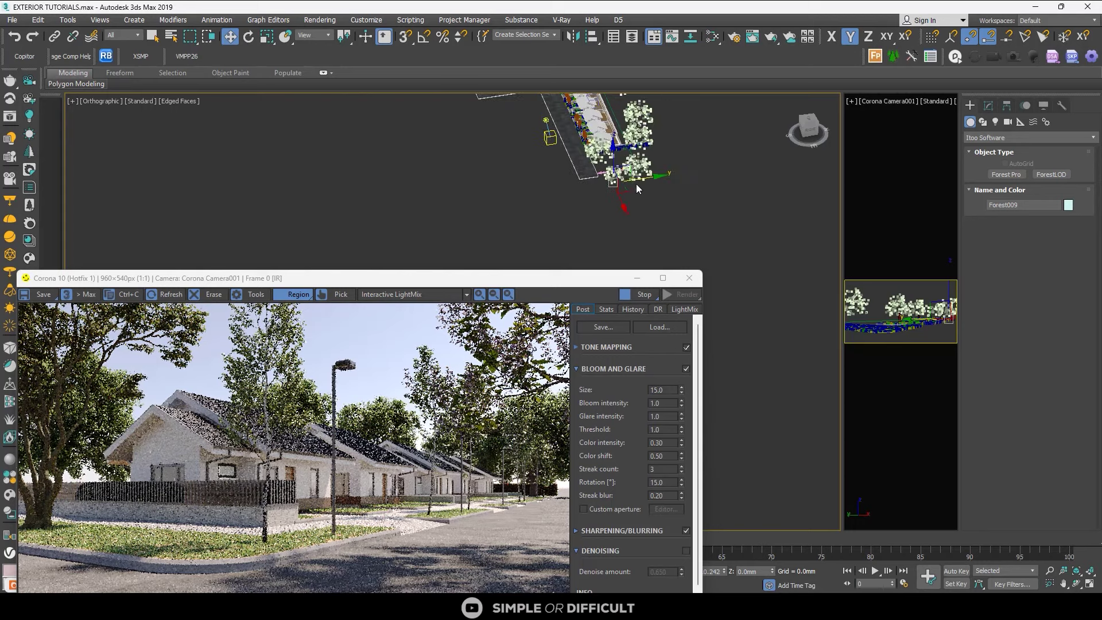
{"action": "middle_click_drag", "start_coordinate": [652, 224], "coordinate": [618, 168], "text": "alt"}
{"action": "left_click_drag", "start_coordinate": [587, 172], "coordinate": [587, 179]}
{"action": "left_click_drag", "start_coordinate": [618, 214], "coordinate": [624, 216]}
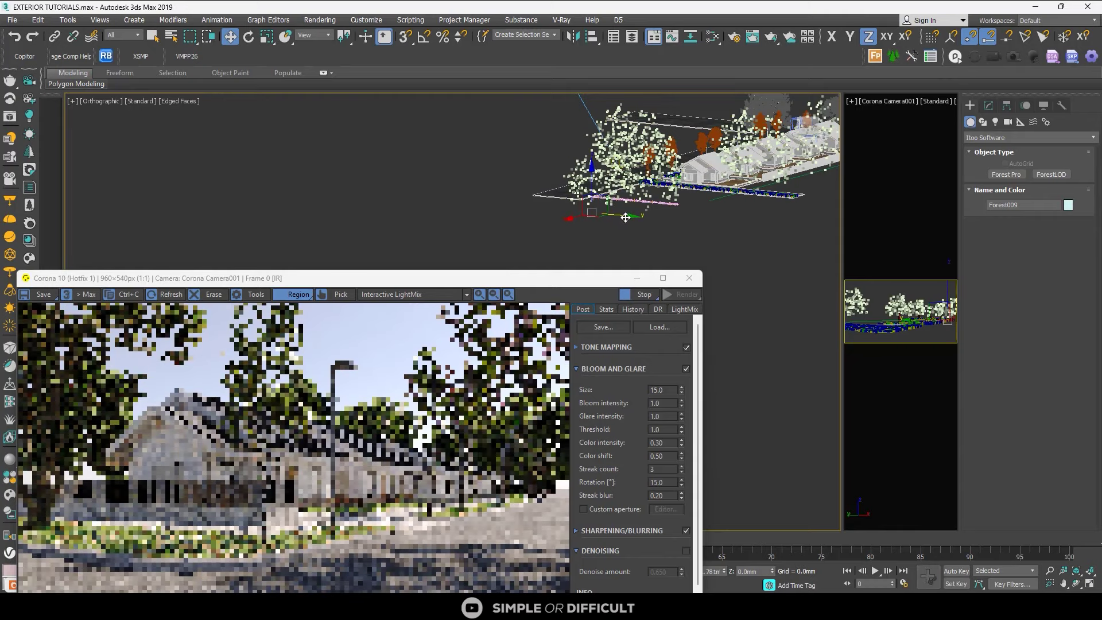
{"action": "left_click", "coordinate": [614, 227]}
- Switch to the top view and examine the layout of the trees and hedge around the whole site
{"action": "mouse_move", "coordinate": [613, 227]}
{"action": "middle_mouse_down", "text": "alt"}
{"action": "mouse_move", "coordinate": [591, 228]}
{"action": "mouse_move", "coordinate": [639, 223]}
{"action": "mouse_move", "coordinate": [629, 219]}
{"action": "middle_mouse_up", "text": "alt"}
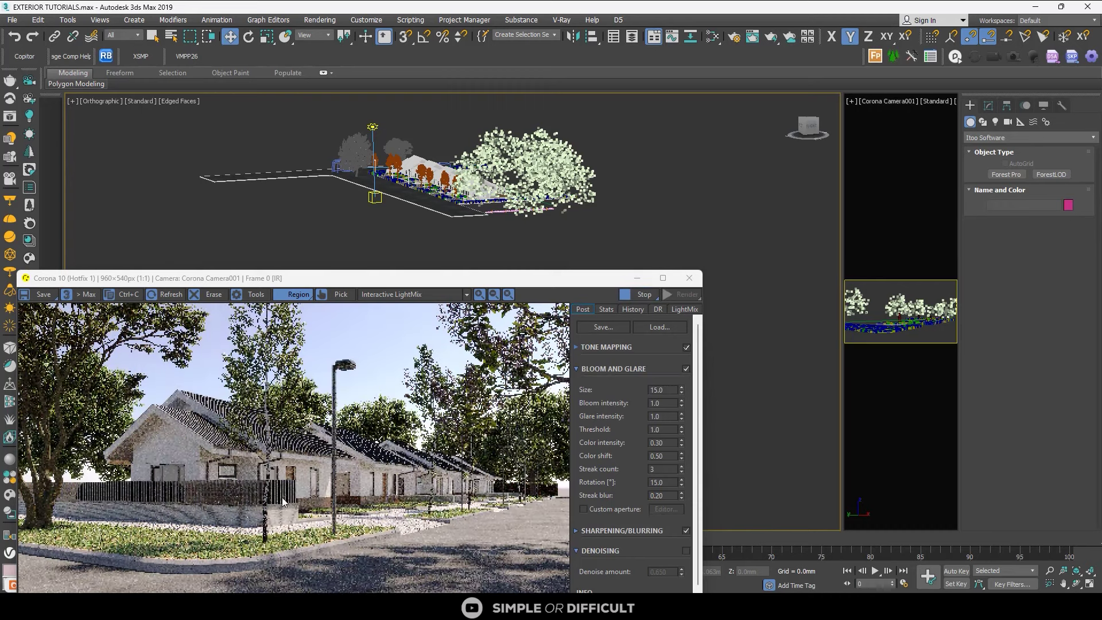
{"action": "left_click", "coordinate": [552, 179]}
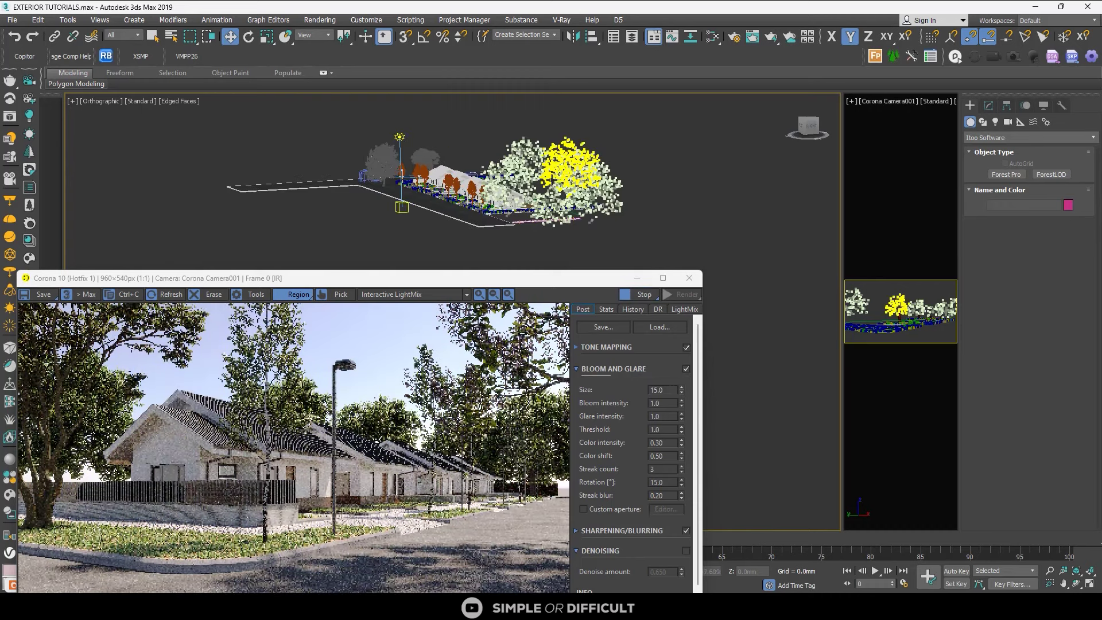
{"action": "key", "text": "t"}
{"action": "key", "text": "z"}
{"action": "scroll", "coordinate": [552, 180], "scroll_direction": "down", "scroll_amount": 10}
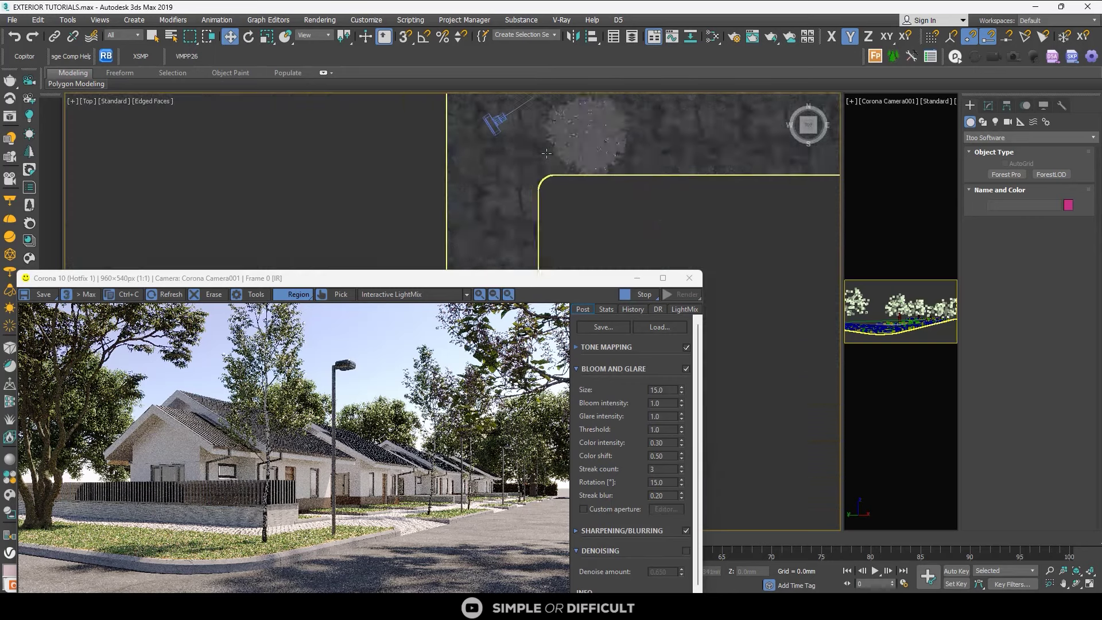
{"action": "scroll", "coordinate": [562, 151], "scroll_direction": "down", "scroll_amount": 3}
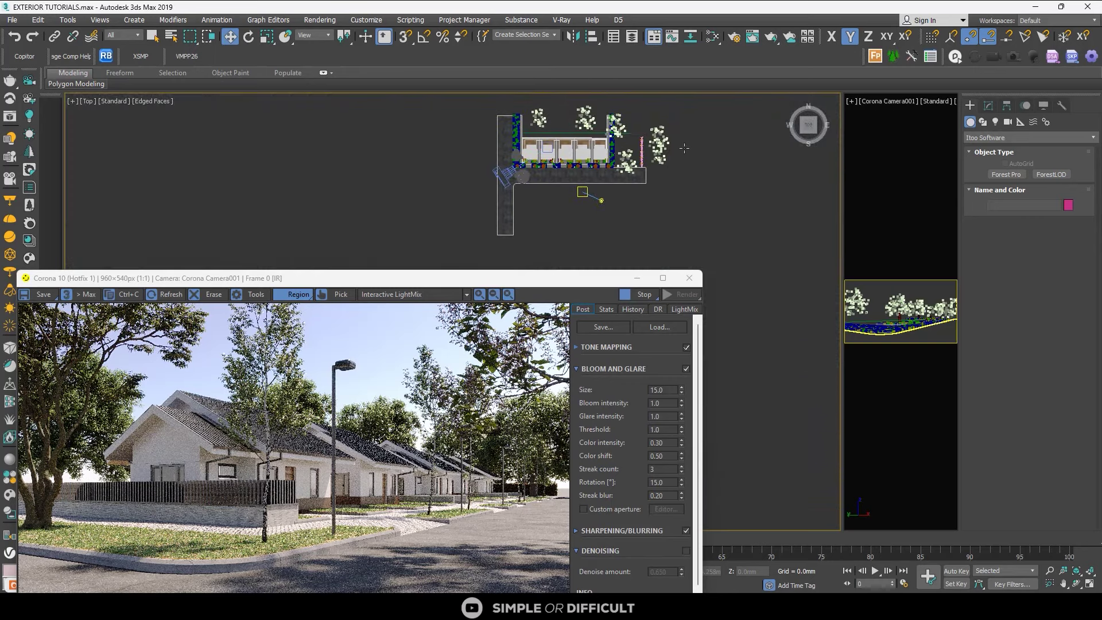
{"action": "scroll", "coordinate": [19, 27], "scroll_direction": "up", "scroll_amount": 2}
{"action": "left_click", "coordinate": [16, 36]}
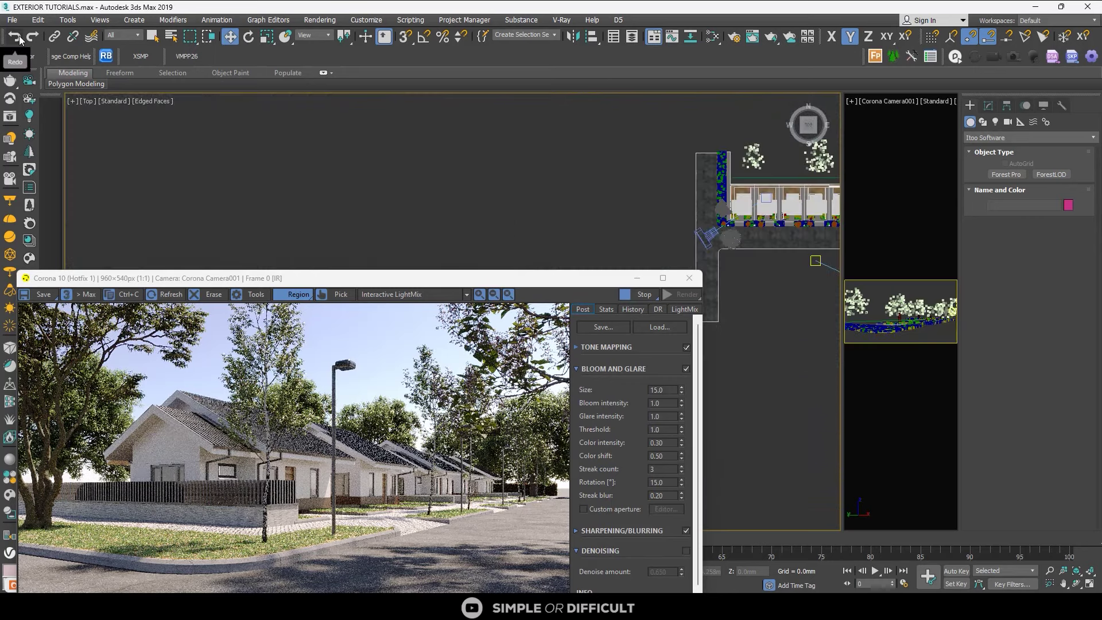
- Copy the tree cluster beyond the hedge to the near end of the site, behind the first house, as a single independent copy
{"action": "scroll", "coordinate": [478, 232], "scroll_direction": "down", "scroll_amount": 2}
{"action": "scroll", "coordinate": [522, 226], "scroll_direction": "down", "scroll_amount": 2}
{"action": "middle_click_drag", "start_coordinate": [523, 223], "coordinate": [364, 198]}
{"action": "scroll", "coordinate": [587, 208], "scroll_direction": "up", "scroll_amount": 4}
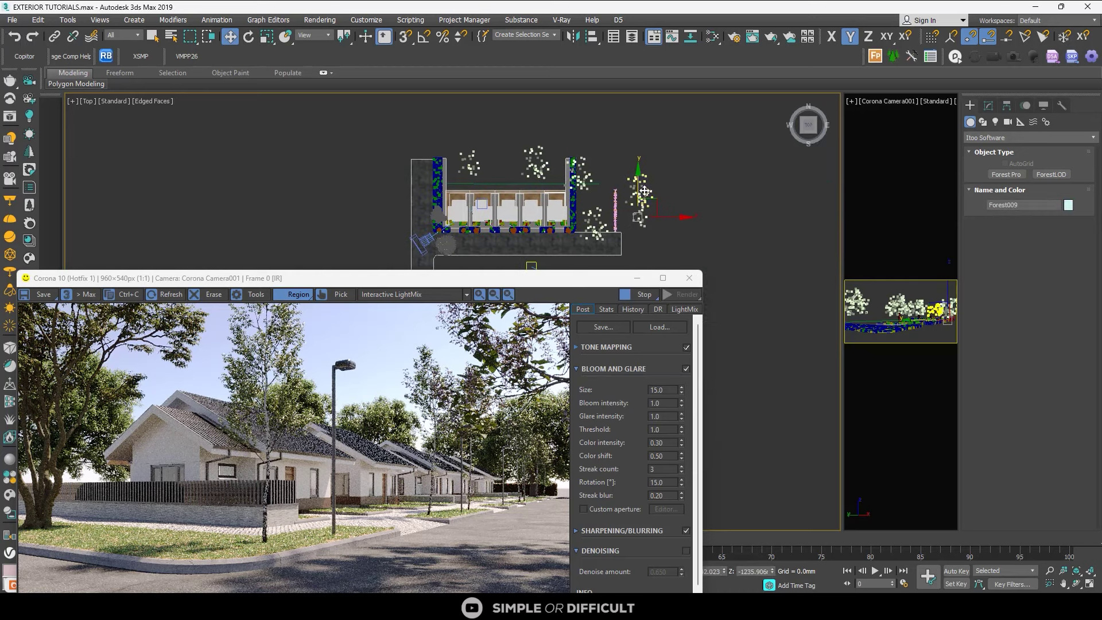
{"action": "mouse_move", "coordinate": [655, 200]}
{"action": "left_mouse_down", "text": "shift"}
{"action": "mouse_move", "coordinate": [517, 151]}
{"action": "mouse_move", "coordinate": [487, 159]}
{"action": "left_mouse_up", "text": "shift"}
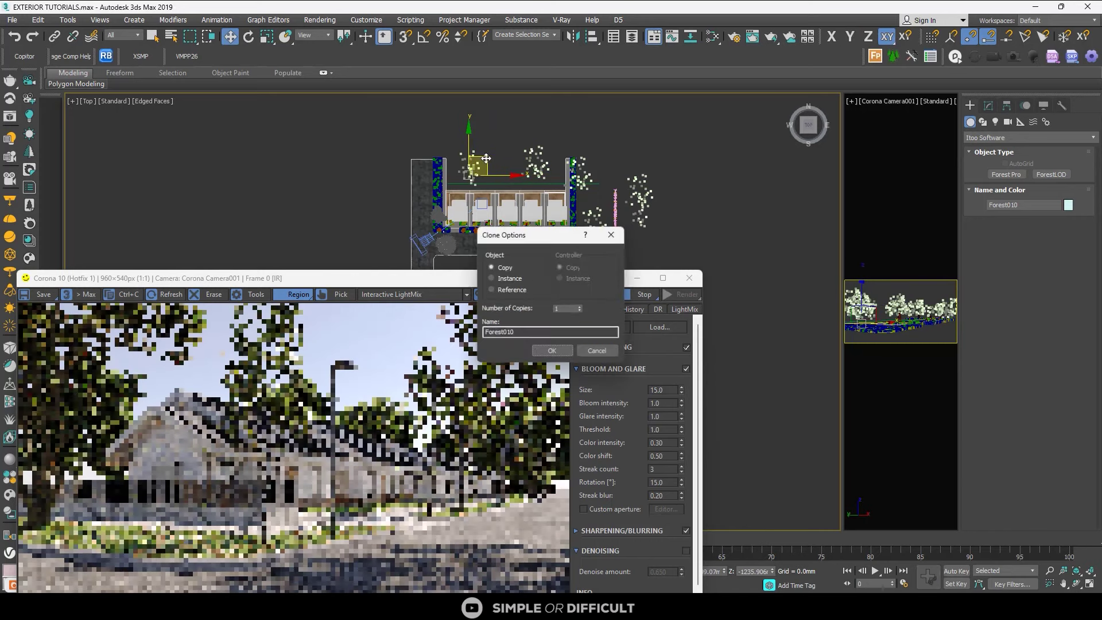
{"action": "left_click", "coordinate": [553, 351]}
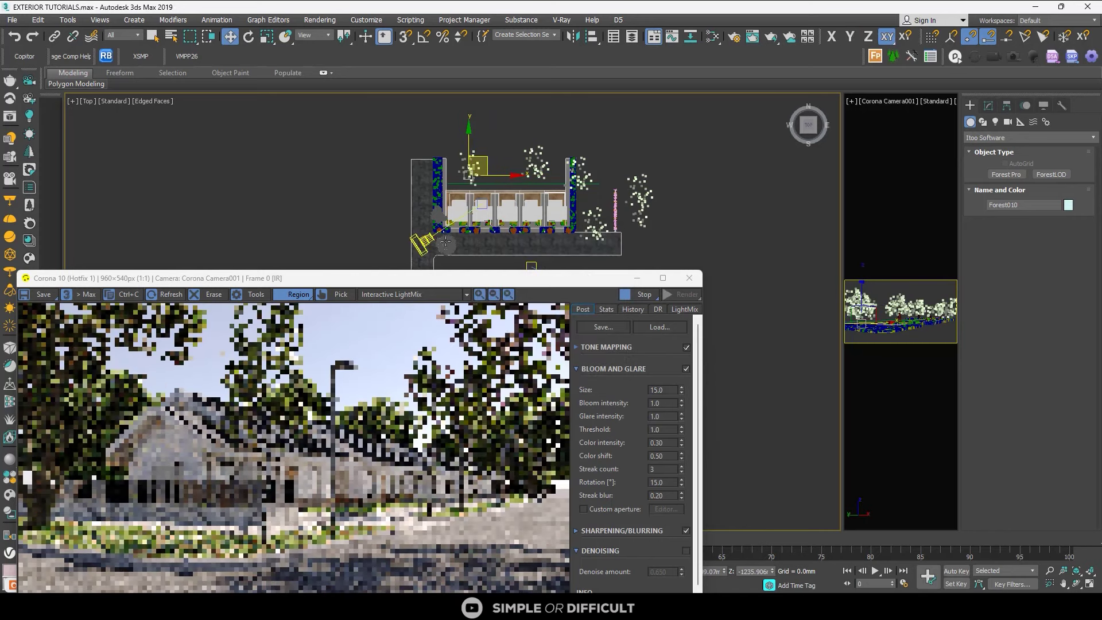
- Move the copied tree cluster farther back from the houses along the Y axis
{"action": "scroll", "coordinate": [471, 227], "scroll_direction": "up", "scroll_amount": 3}
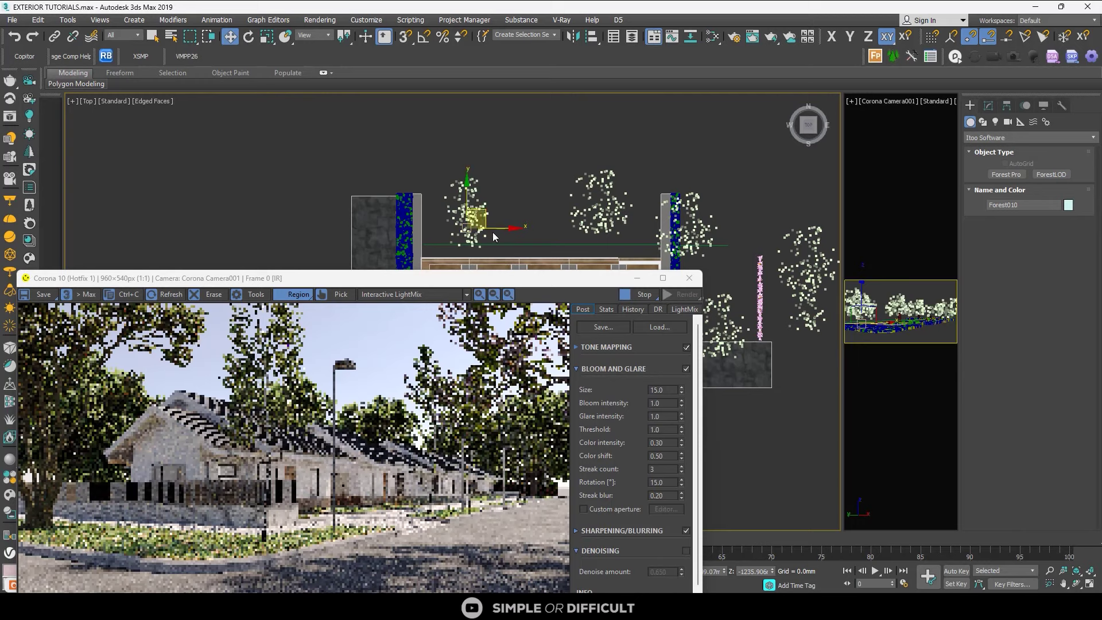
{"action": "left_click_drag", "start_coordinate": [476, 192], "coordinate": [481, 151]}
{"action": "scroll", "coordinate": [480, 158], "scroll_direction": "up", "scroll_amount": 4}
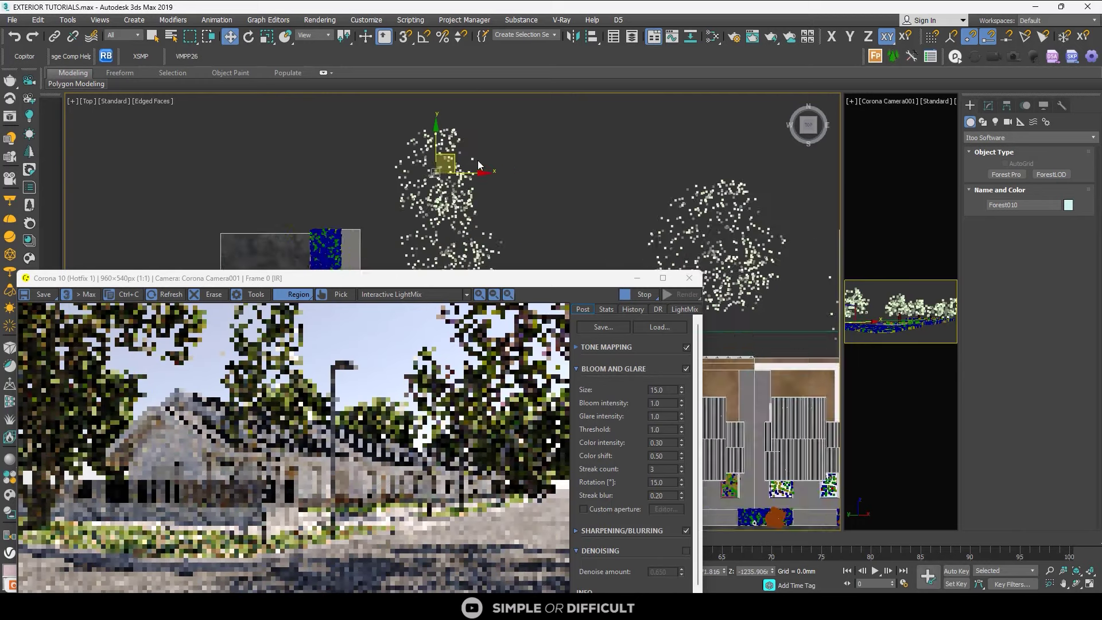
- Lower the copied tree cluster to about -3743 mm in Z and adjust its position along the X axis
{"action": "middle_click_drag", "start_coordinate": [477, 162], "coordinate": [427, 177], "text": "alt"}
{"action": "left_click_drag", "start_coordinate": [403, 191], "coordinate": [431, 207]}
{"action": "scroll", "coordinate": [89, 494], "scroll_direction": "up", "scroll_amount": 2}
{"action": "scroll", "coordinate": [413, 192], "scroll_direction": "down", "scroll_amount": 6}
{"action": "scroll", "coordinate": [89, 494], "scroll_direction": "down", "scroll_amount": 2}
{"action": "key", "text": "F7"}
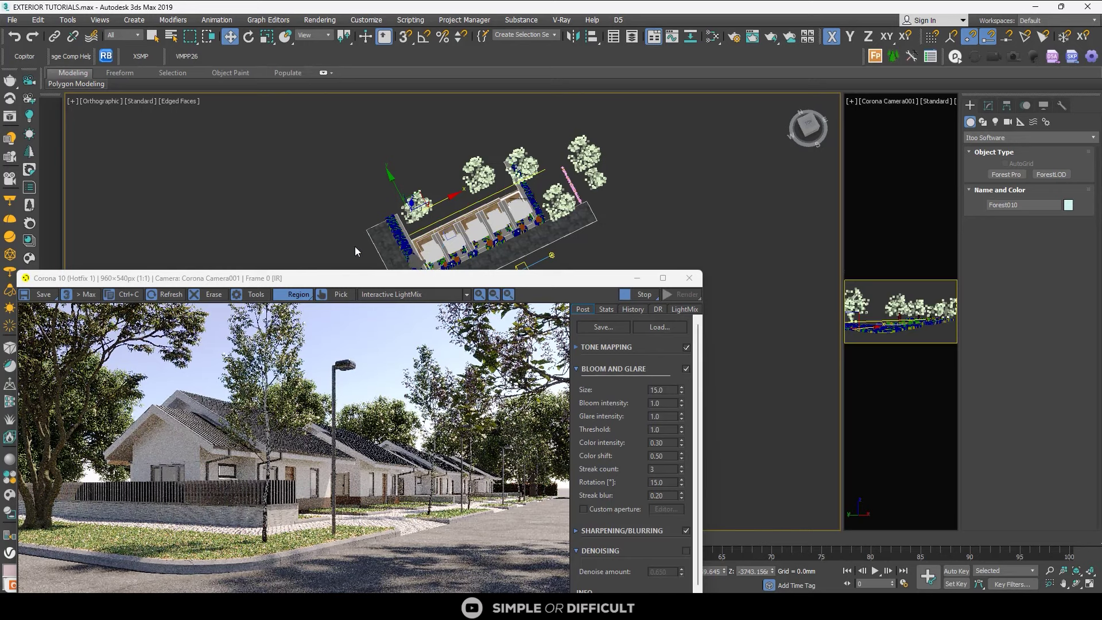
- Select the Forest Pack hedge beyond the last house and open its area settings
{"action": "scroll", "coordinate": [610, 173], "scroll_direction": "up", "scroll_amount": 5}
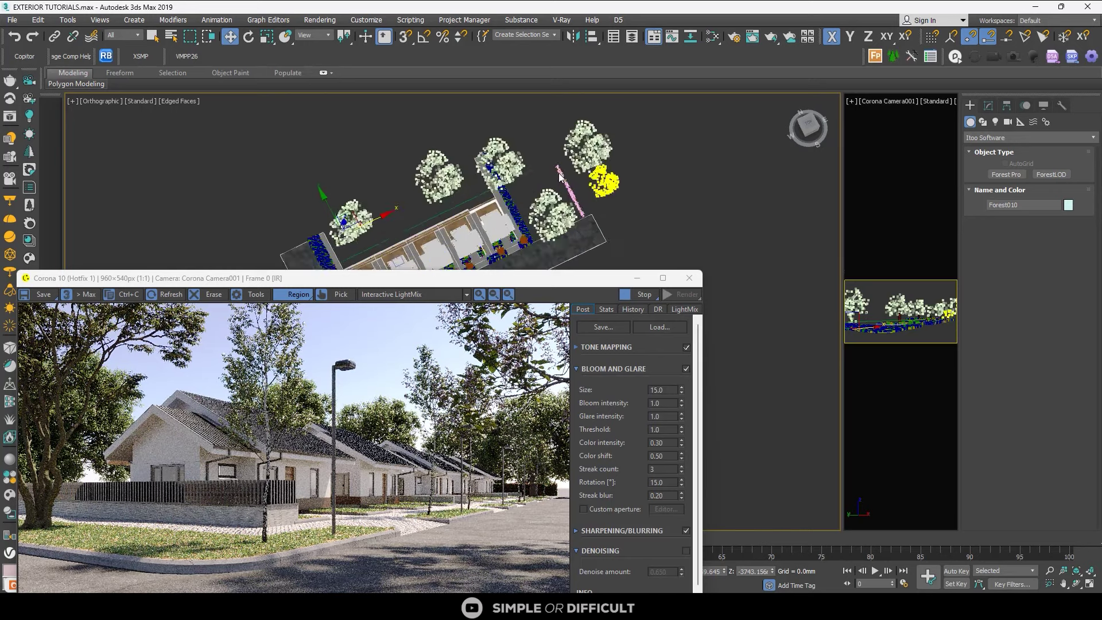
{"action": "left_click", "coordinate": [551, 166]}
{"action": "left_click", "coordinate": [557, 174]}
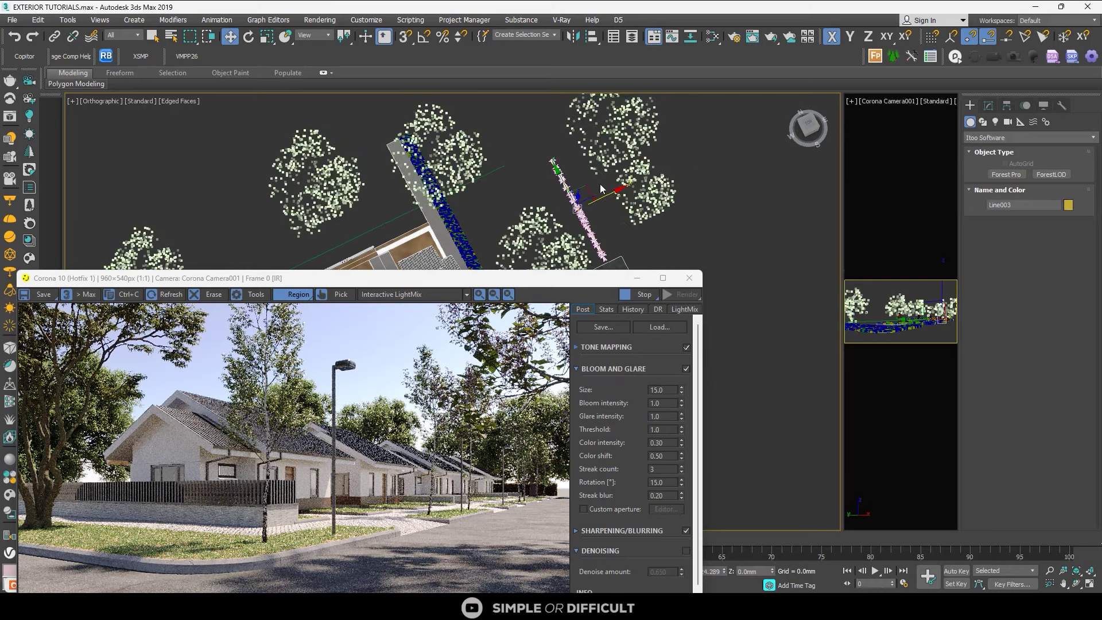
{"action": "scroll", "coordinate": [564, 176], "scroll_direction": "up", "scroll_amount": 6}
{"action": "left_click", "coordinate": [576, 232]}
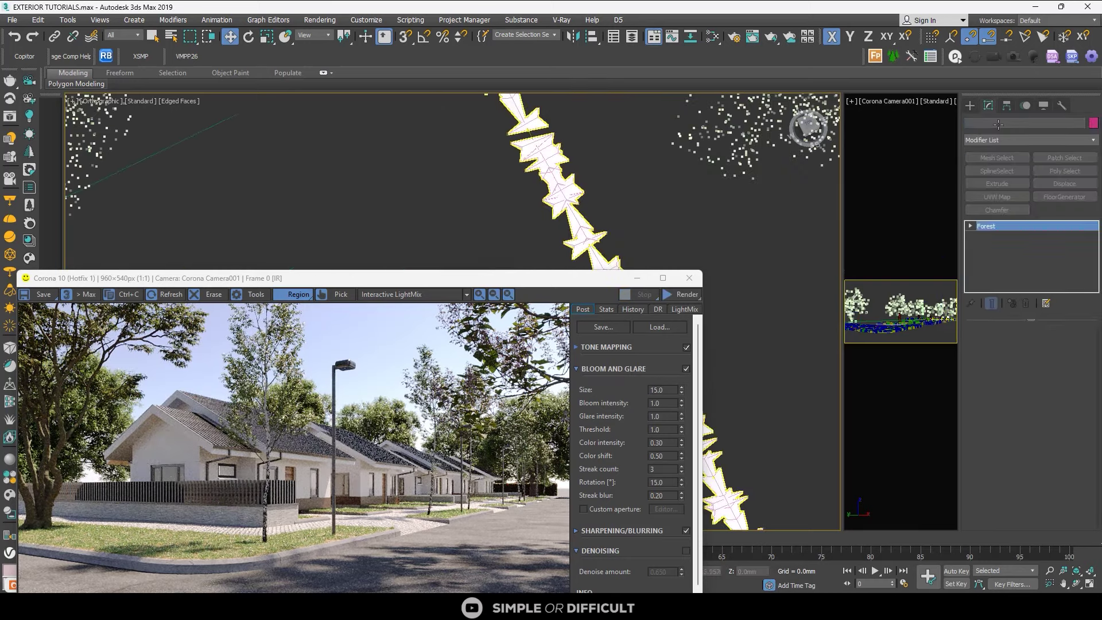
{"action": "scroll", "coordinate": [1079, 391], "scroll_direction": "down", "scroll_amount": 3}
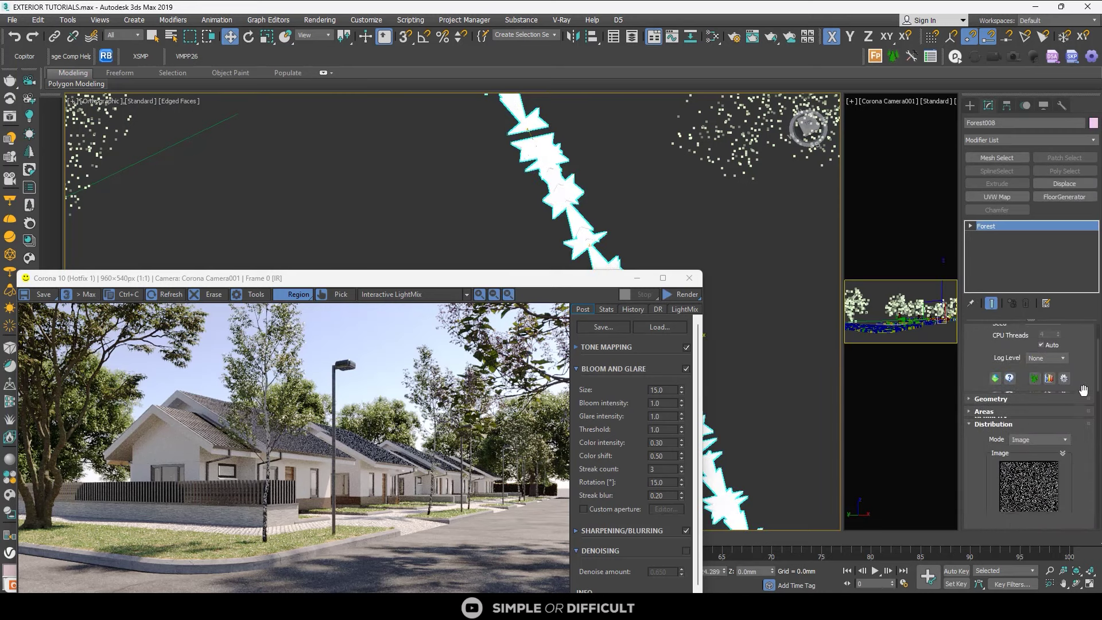
{"action": "scroll", "coordinate": [1052, 404], "scroll_direction": "up", "scroll_amount": 2}
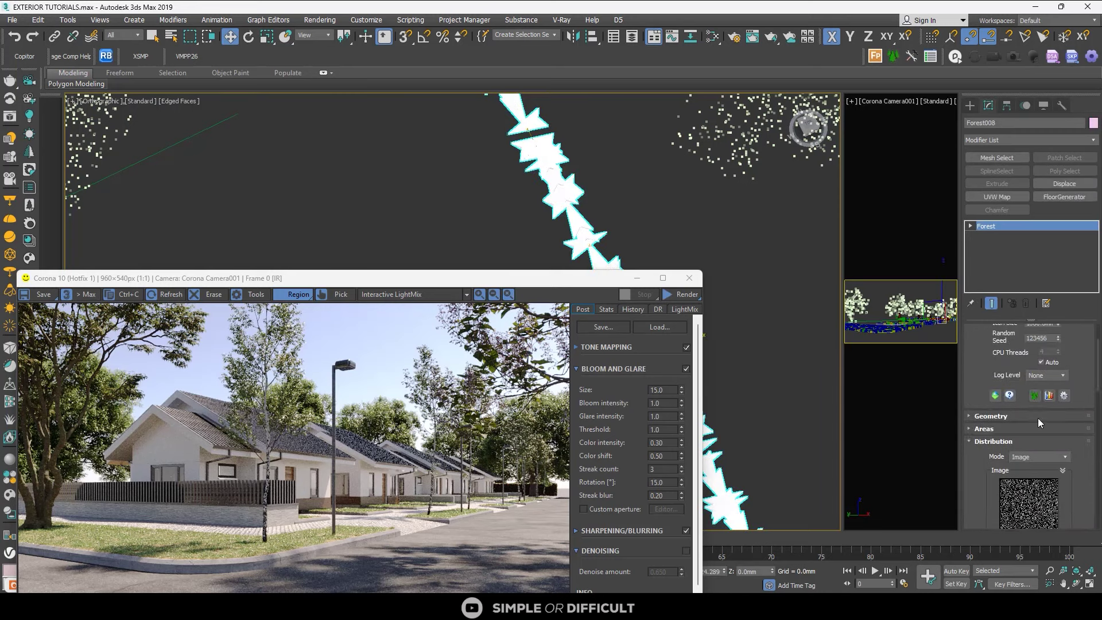
{"action": "left_click", "coordinate": [972, 430]}
{"action": "scroll", "coordinate": [1081, 377], "scroll_direction": "down", "scroll_amount": 3}
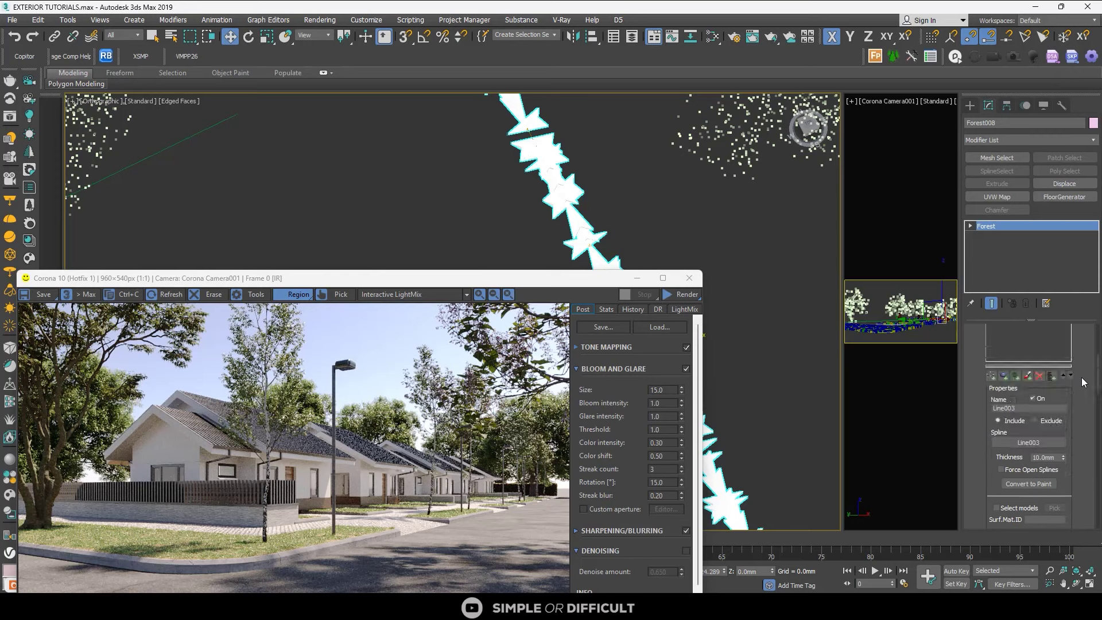
- Add a second spline area to the hedge scatter, using the line behind the houses (Line004)
{"action": "scroll", "coordinate": [322, 189], "scroll_direction": "down", "scroll_amount": 5}
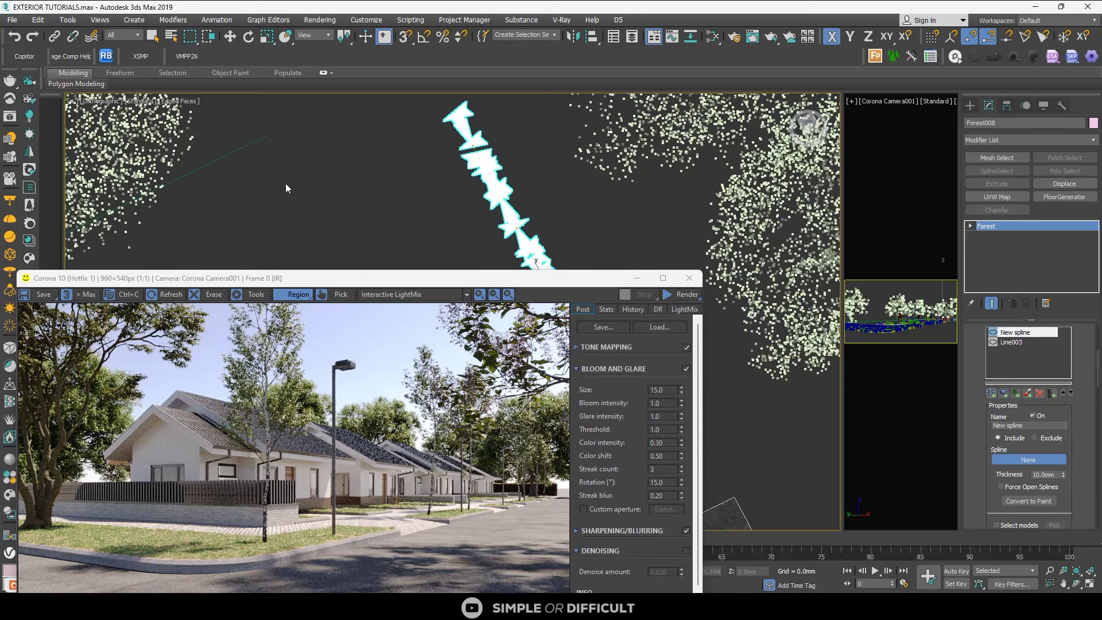
{"action": "scroll", "coordinate": [284, 169], "scroll_direction": "down", "scroll_amount": 4}
{"action": "middle_click_drag", "start_coordinate": [280, 172], "coordinate": [445, 129]}
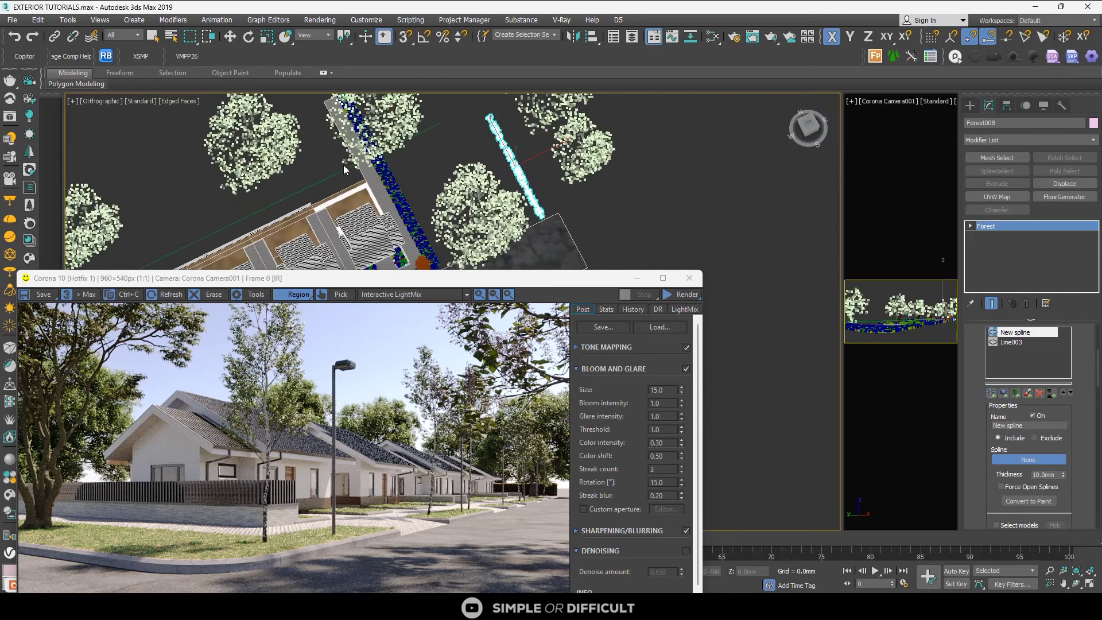
{"action": "left_click", "coordinate": [344, 179]}
{"action": "scroll", "coordinate": [367, 181], "scroll_direction": "down", "scroll_amount": 3}
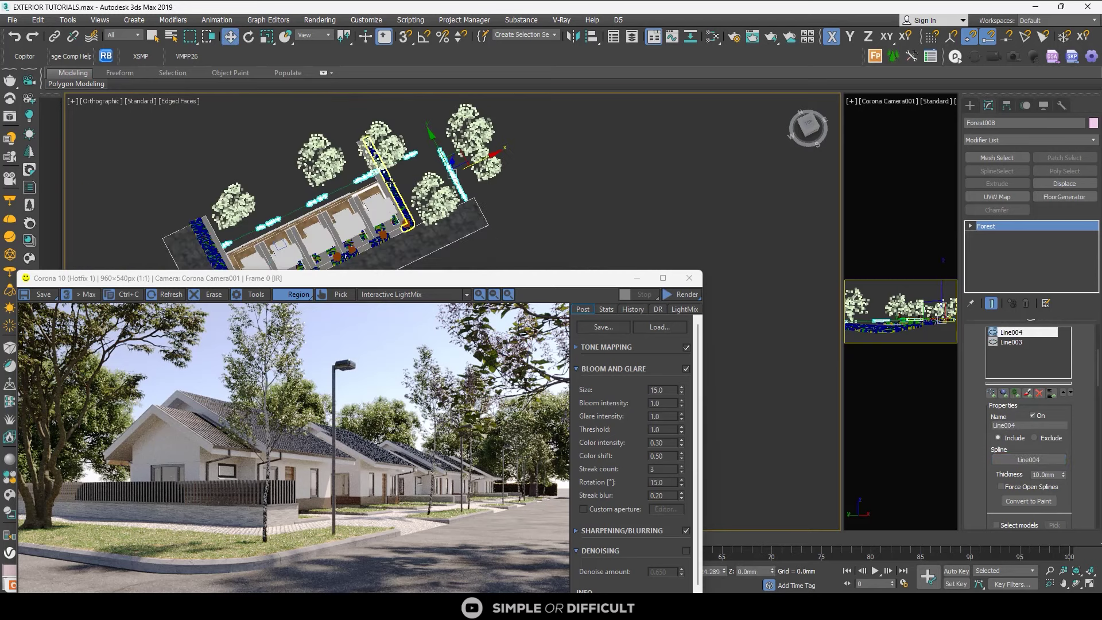
- Remove the Line004 spline area from the hedge scatter, keeping only Line003
{"action": "scroll", "coordinate": [1089, 452], "scroll_direction": "down", "scroll_amount": 3}
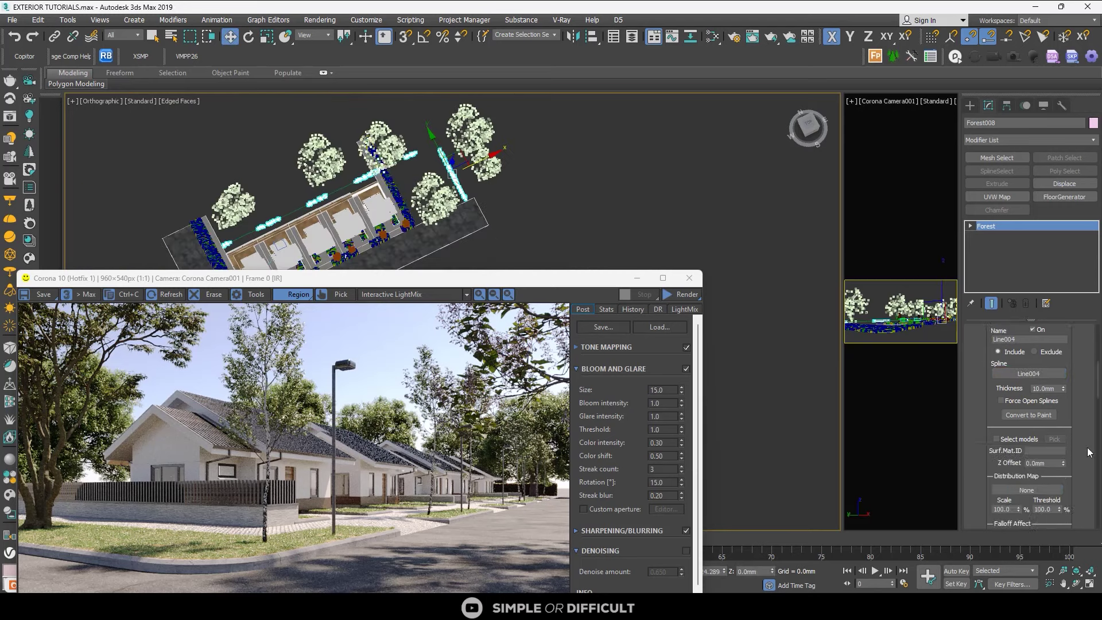
{"action": "scroll", "coordinate": [1090, 453], "scroll_direction": "up", "scroll_amount": 1}
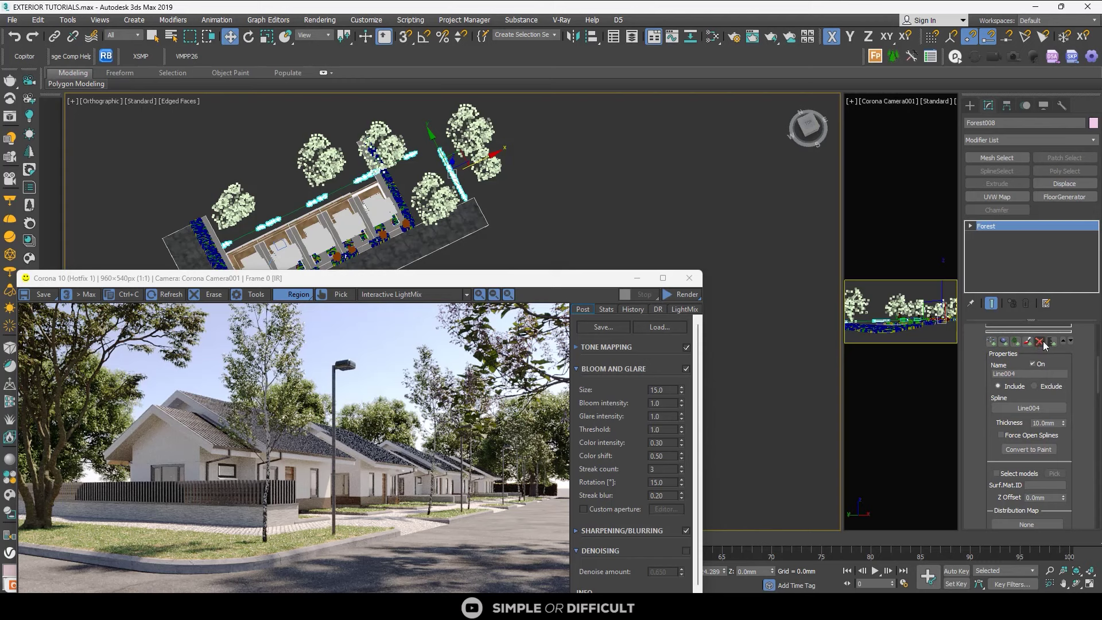
{"action": "scroll", "coordinate": [1070, 349], "scroll_direction": "up", "scroll_amount": 1}
{"action": "left_click", "coordinate": [1040, 376]}
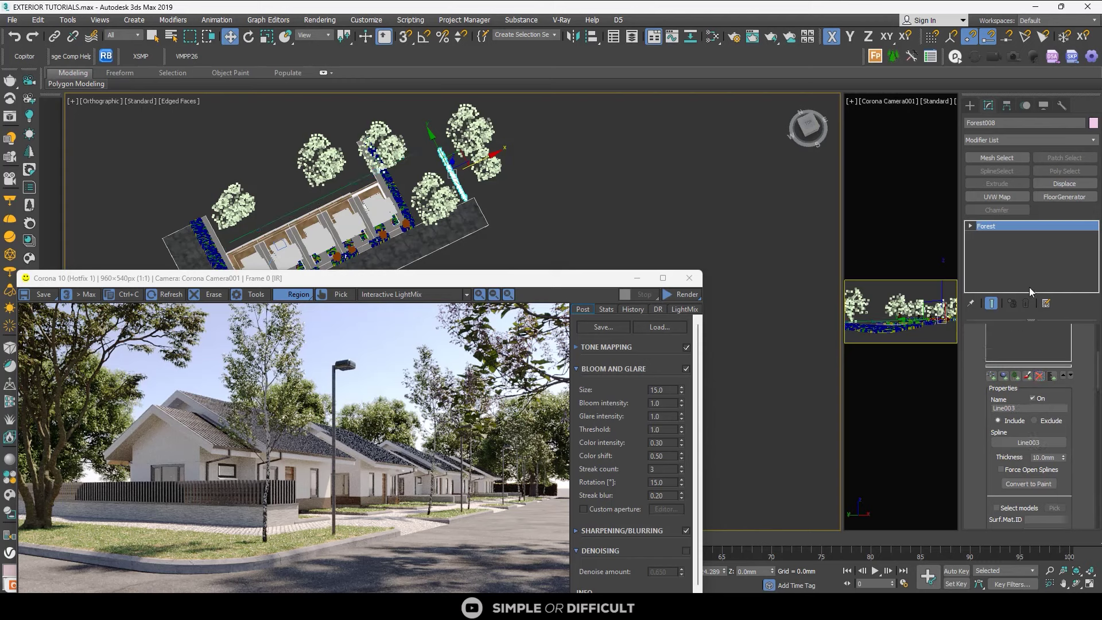
- Start a new Forest Pro object and load the Sycamore 250CM preset from the Cut Hedges library
{"action": "left_click", "coordinate": [876, 57]}
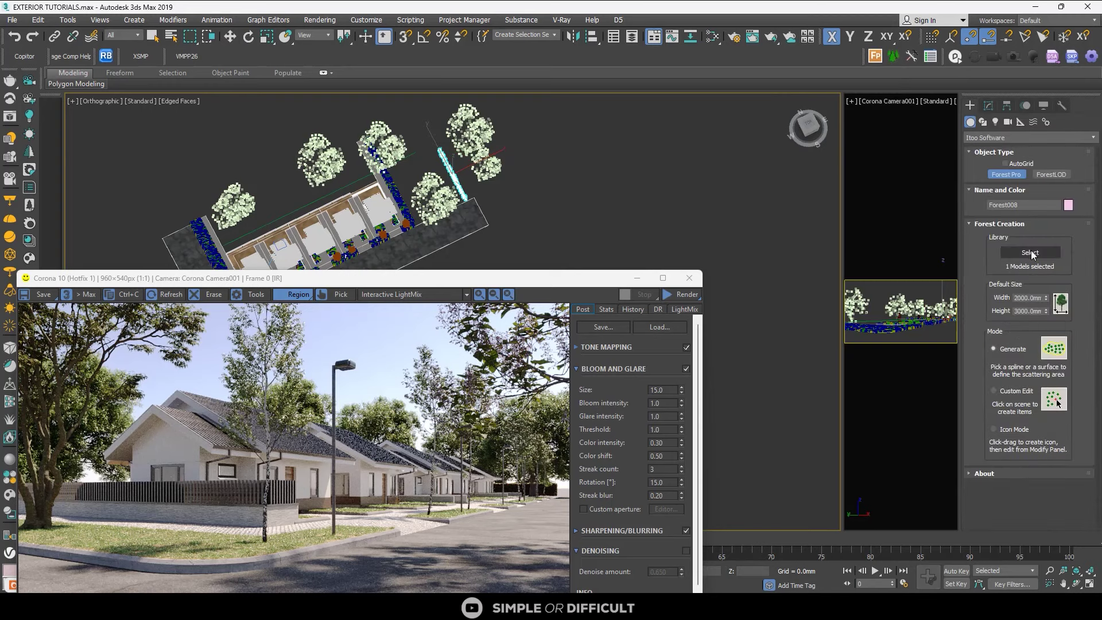
{"action": "left_click", "coordinate": [1031, 252]}
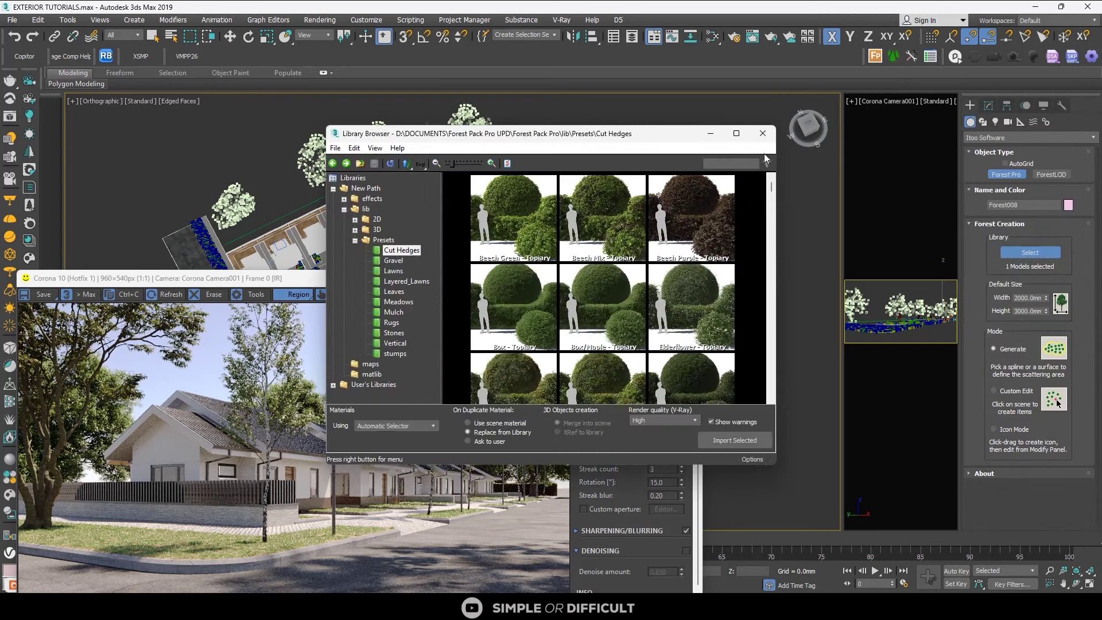
{"action": "left_click", "coordinate": [764, 134]}
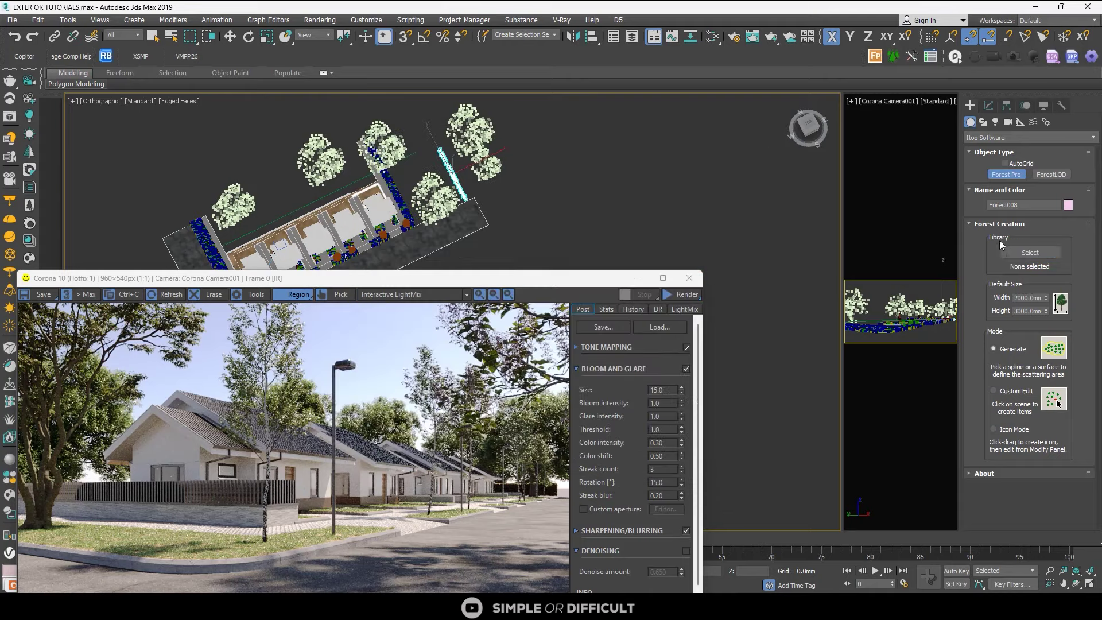
{"action": "left_click", "coordinate": [1027, 251]}
{"action": "left_click_drag", "start_coordinate": [772, 190], "coordinate": [775, 383]}
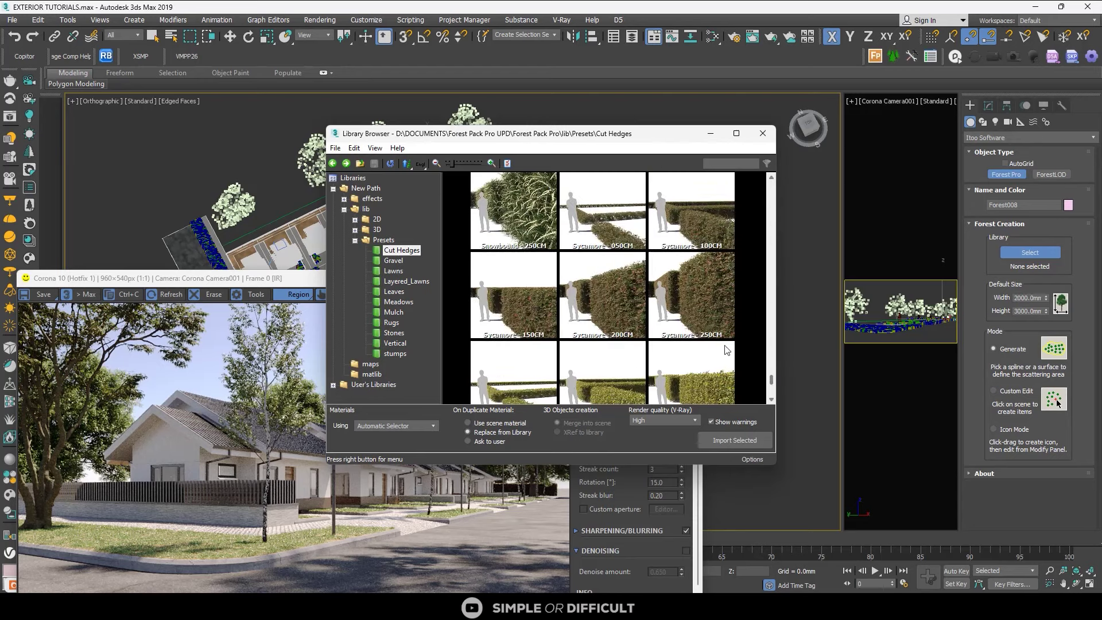
{"action": "left_click", "coordinate": [709, 334]}
{"action": "left_click", "coordinate": [736, 440]}
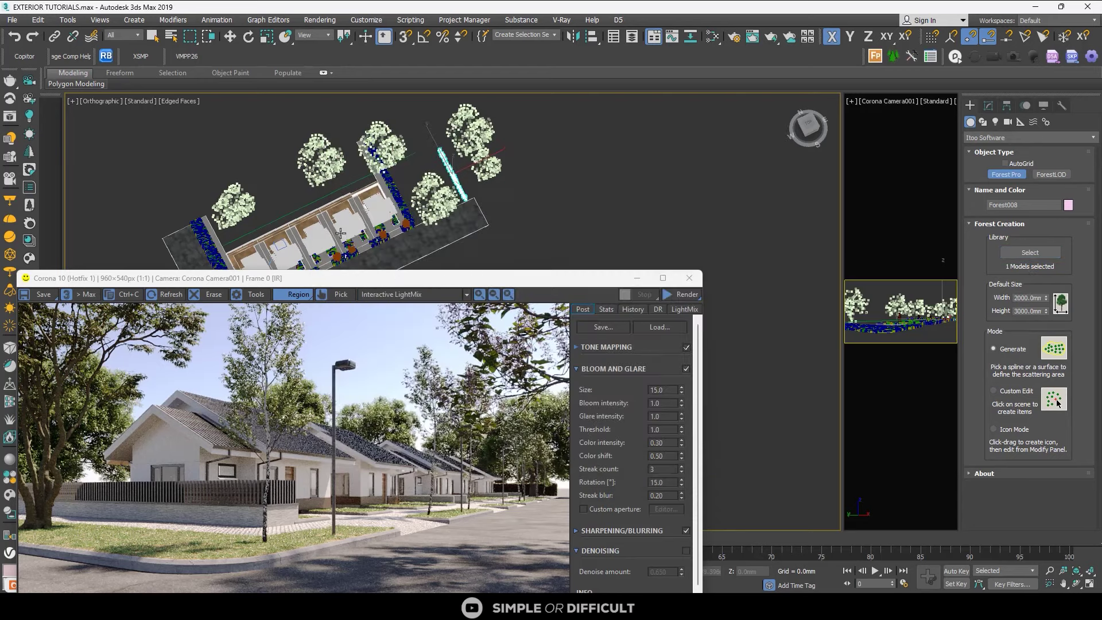
- Generate the hedge scatter on the long spline behind the houses, rescaling the XRef objects to the system unit scale
{"action": "scroll", "coordinate": [232, 238], "scroll_direction": "up", "scroll_amount": 4}
{"action": "scroll", "coordinate": [232, 238], "scroll_direction": "up", "scroll_amount": 3}
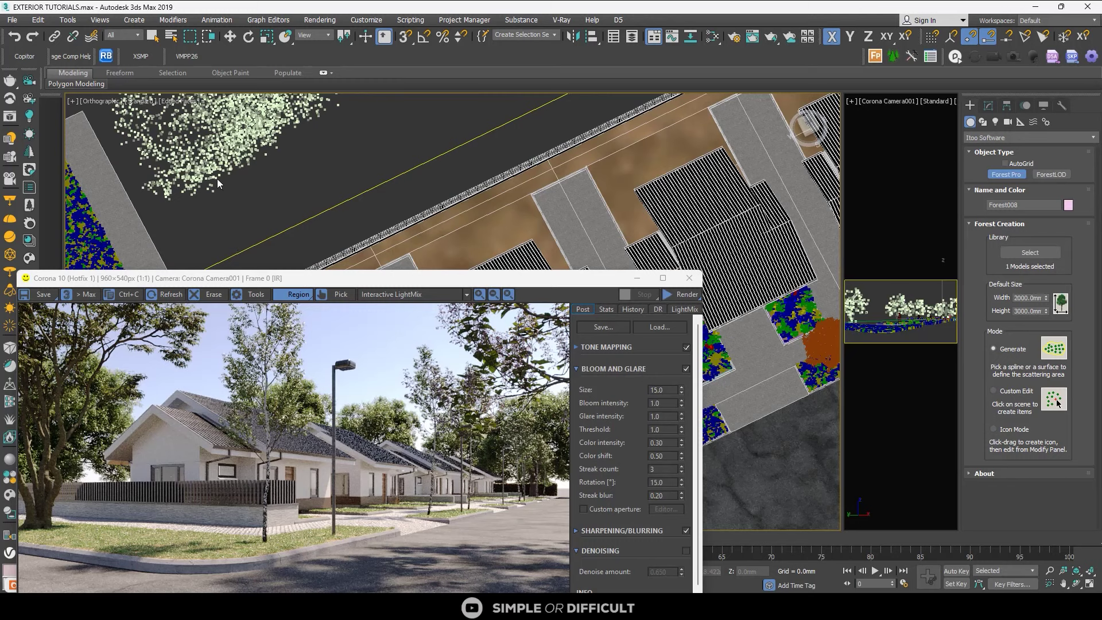
{"action": "left_click", "coordinate": [270, 123]}
{"action": "left_click", "coordinate": [548, 355]}
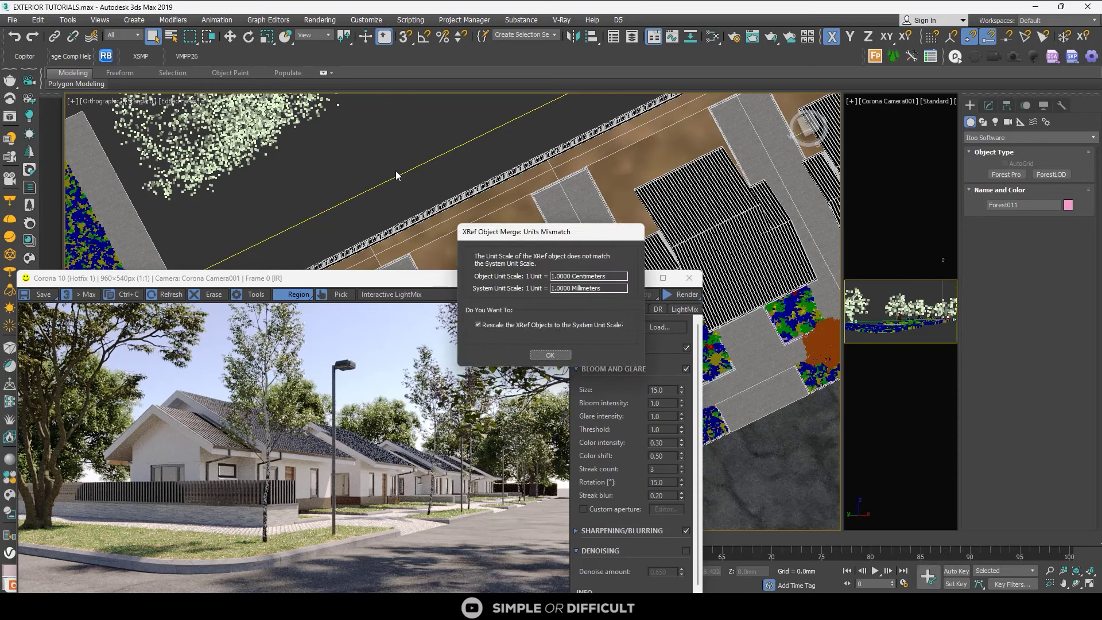
{"action": "left_click", "coordinate": [554, 354]}
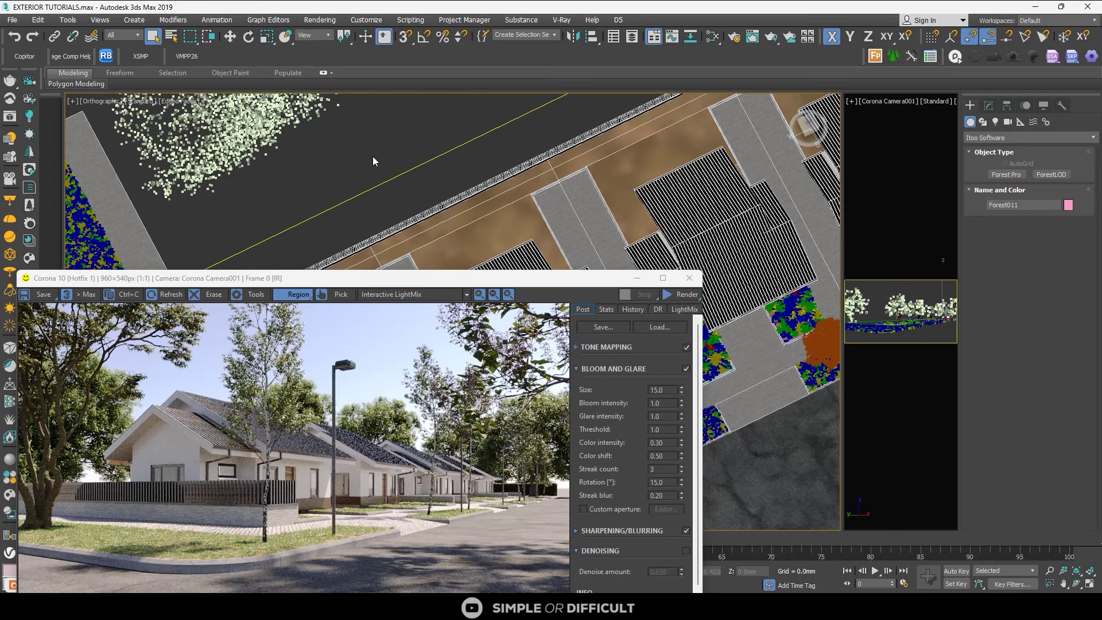
- Change the new hedge object's distribution mode to Image
{"action": "scroll", "coordinate": [373, 156], "scroll_direction": "down", "scroll_amount": 6}
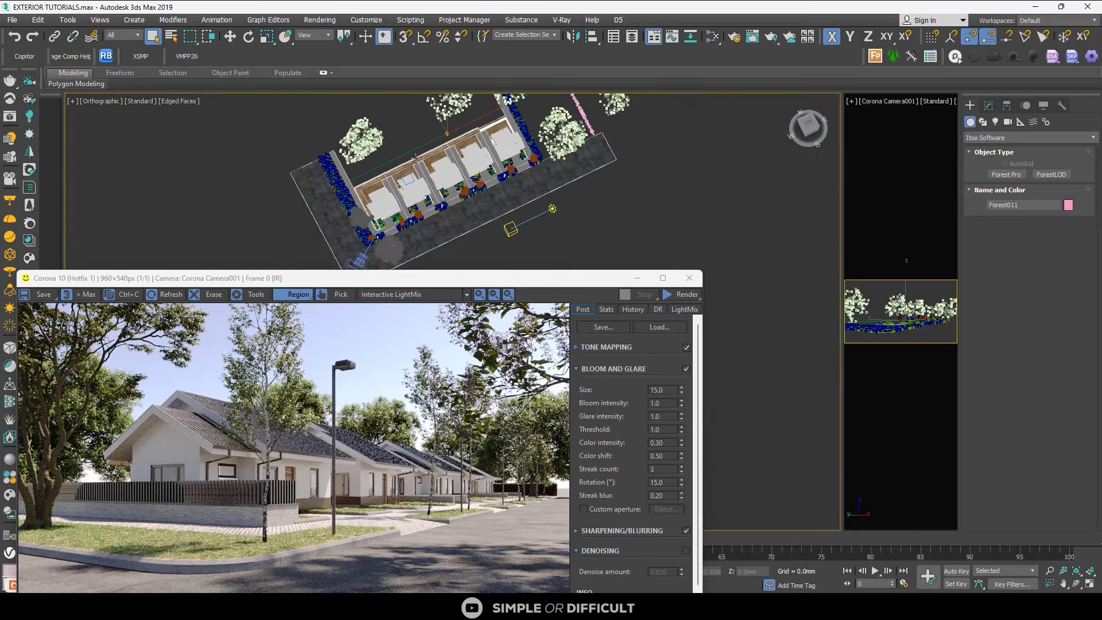
{"action": "left_click", "coordinate": [989, 106]}
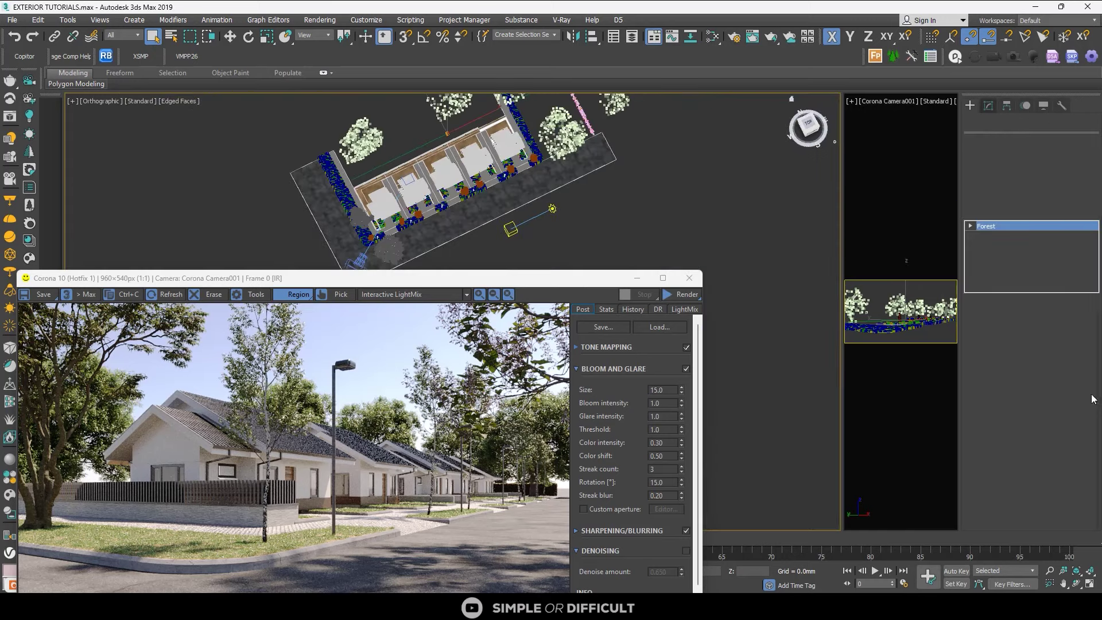
{"action": "scroll", "coordinate": [1086, 392], "scroll_direction": "up", "scroll_amount": 5}
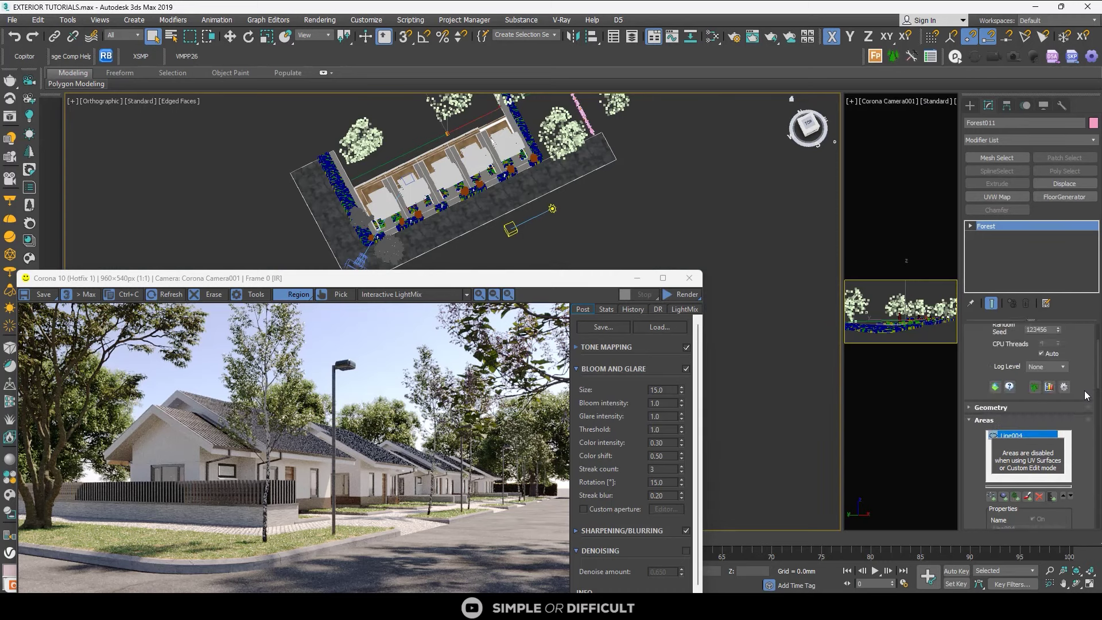
{"action": "scroll", "coordinate": [1086, 394], "scroll_direction": "down", "scroll_amount": 3}
{"action": "scroll", "coordinate": [1086, 395], "scroll_direction": "up", "scroll_amount": 2}
{"action": "left_click", "coordinate": [970, 387]}
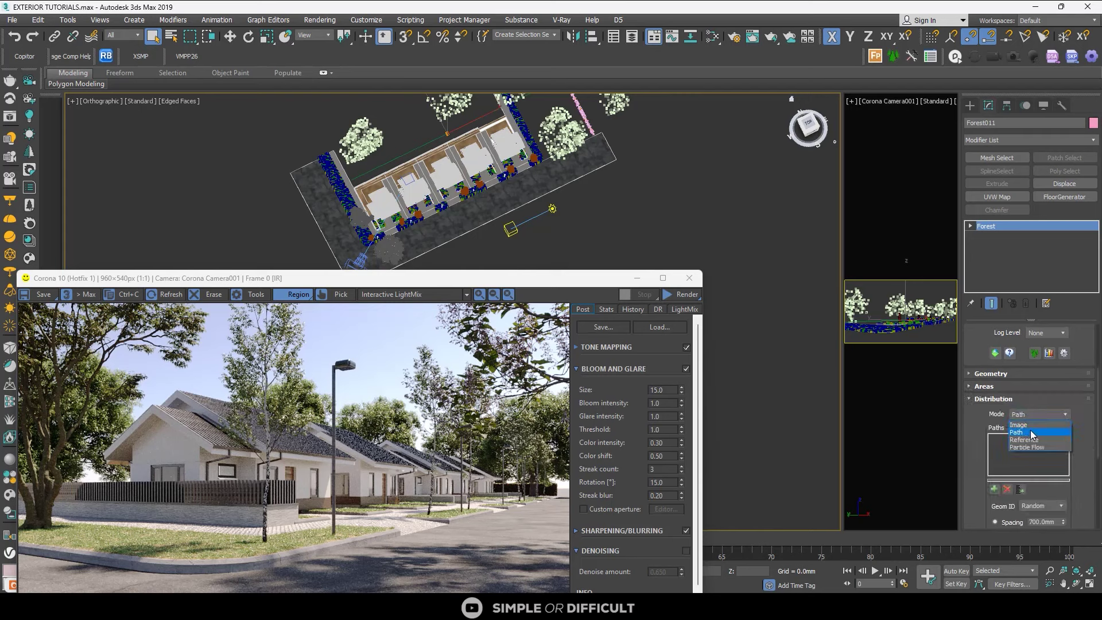
{"action": "left_click", "coordinate": [1033, 425]}
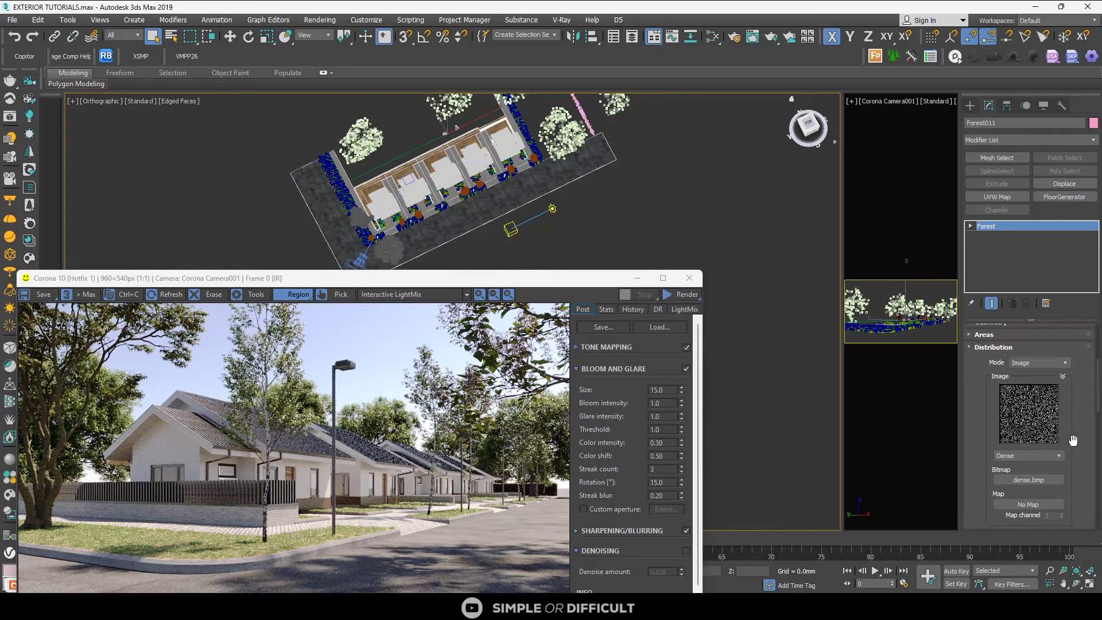
- Set the hedge distribution's X density to 2000 mm
{"action": "scroll", "coordinate": [1071, 442], "scroll_direction": "down", "scroll_amount": 4}
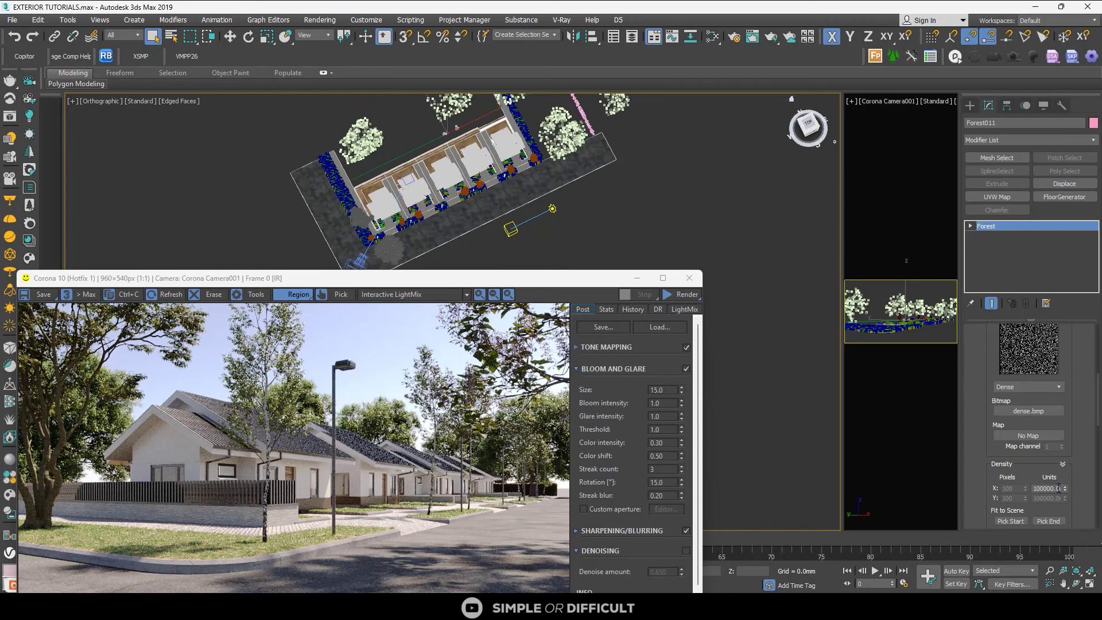
{"action": "double_click", "coordinate": [1060, 488]}
{"action": "type", "text": "3500"}
{"action": "key", "text": "Return"}
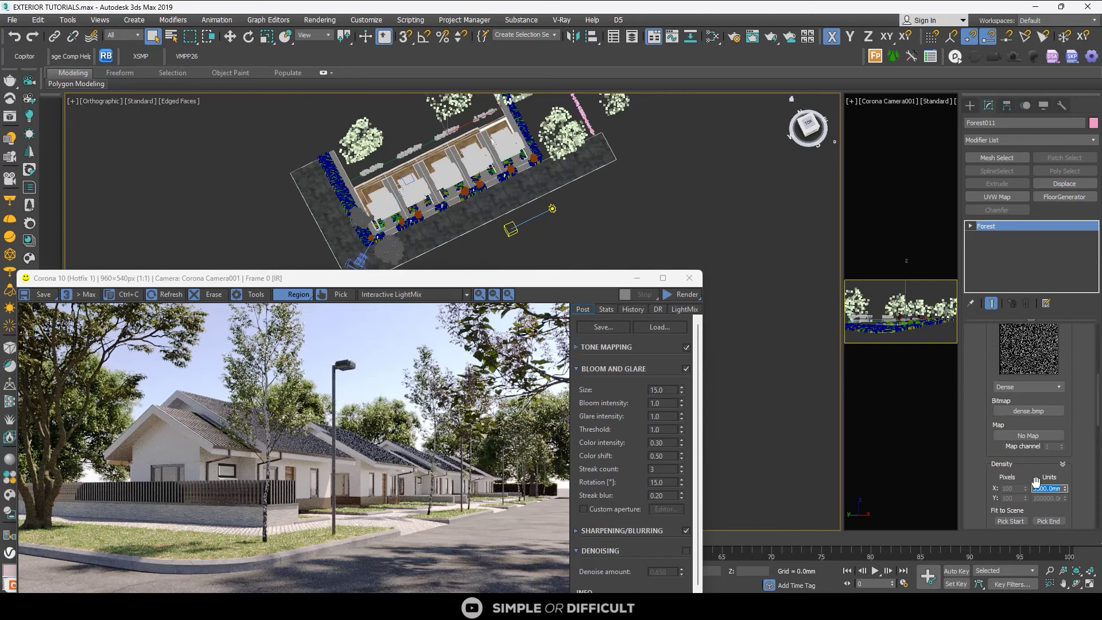
{"action": "key", "text": "Return"}
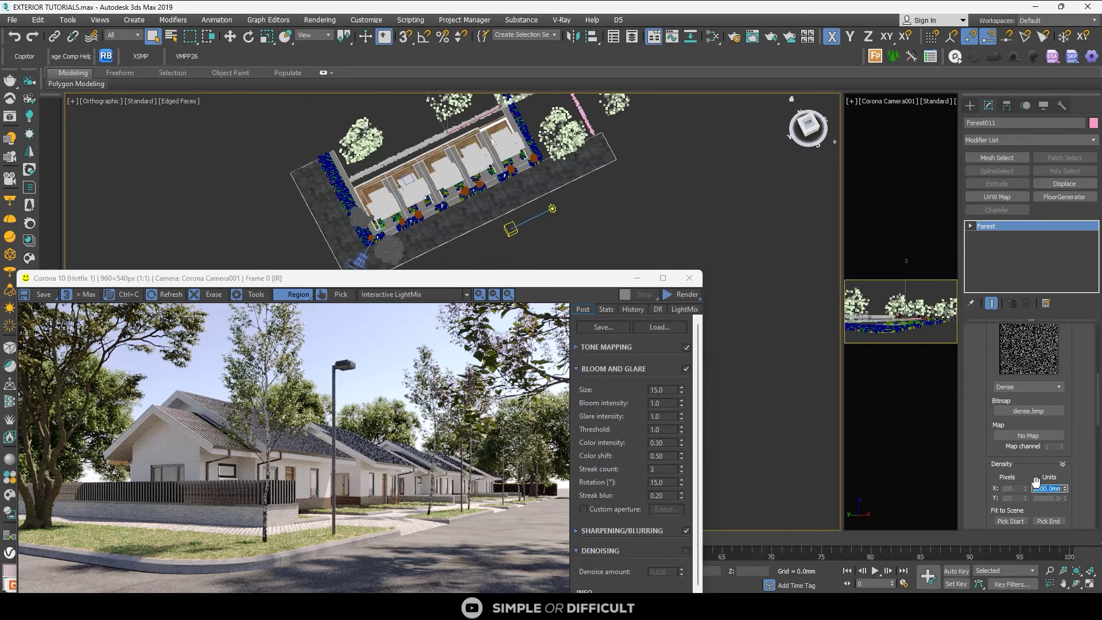
- Run an interactive render in the maximized frame buffer and examine the hedge behind the first house
{"action": "left_click", "coordinate": [663, 279]}
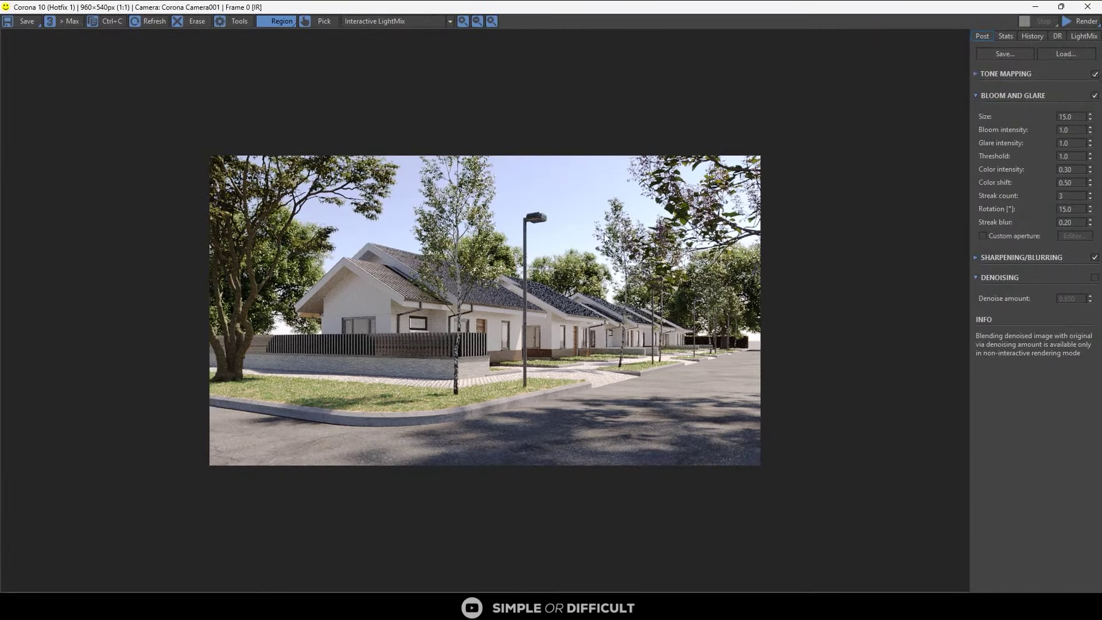
{"action": "left_click", "coordinate": [1082, 22]}
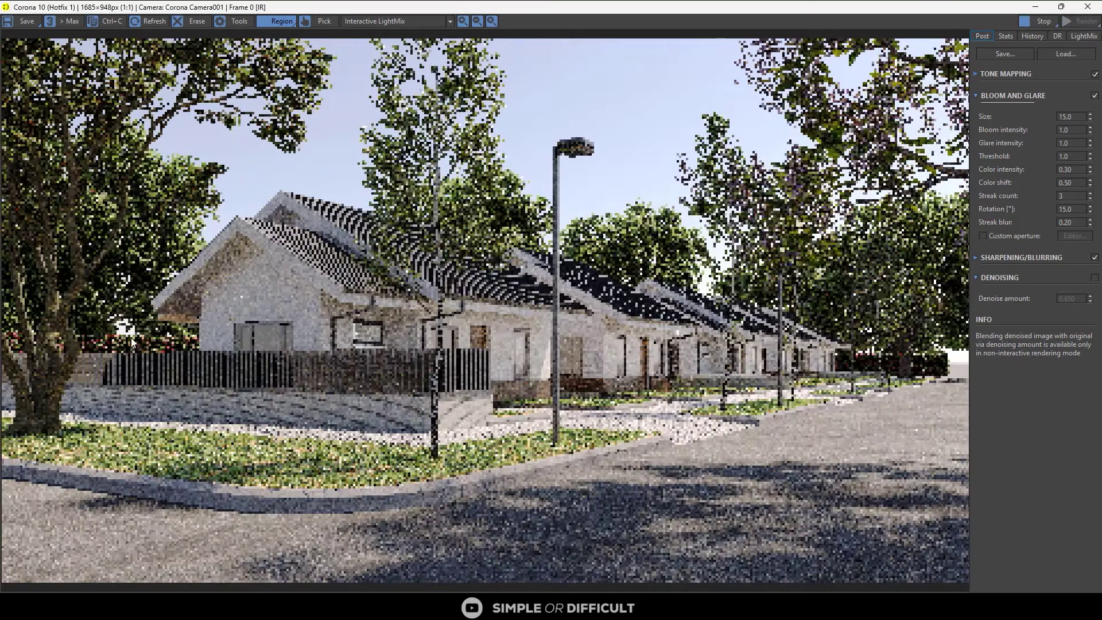
{"action": "scroll", "coordinate": [181, 322], "scroll_direction": "up", "scroll_amount": 2}
{"action": "scroll", "coordinate": [224, 305], "scroll_direction": "down", "scroll_amount": 3}
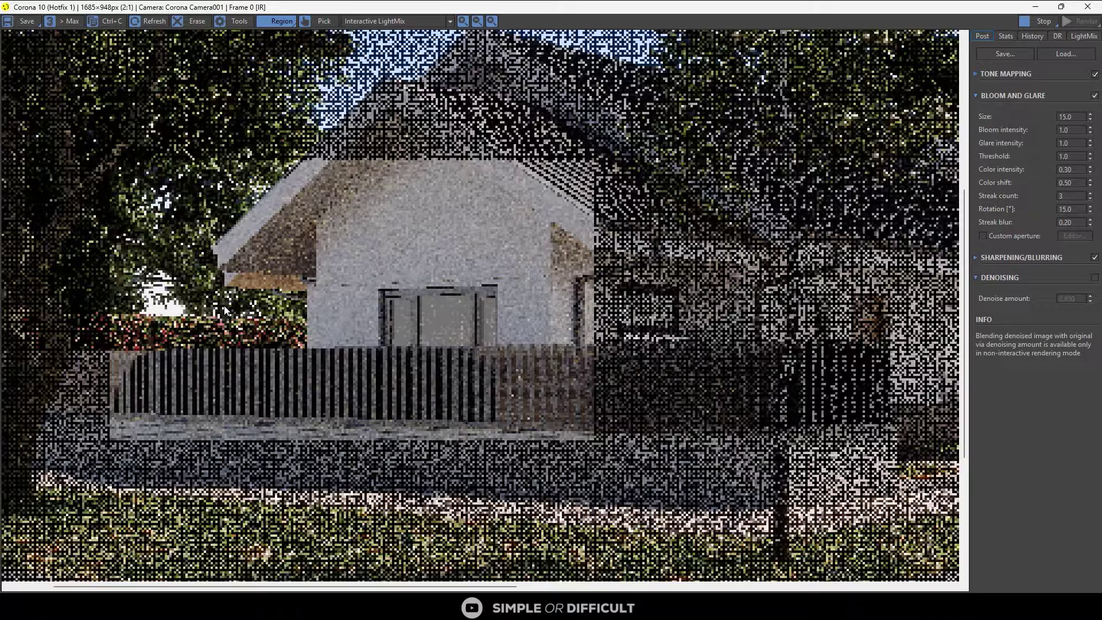
{"action": "scroll", "coordinate": [101, 343], "scroll_direction": "up", "scroll_amount": 1}
{"action": "scroll", "coordinate": [166, 345], "scroll_direction": "down", "scroll_amount": 1}
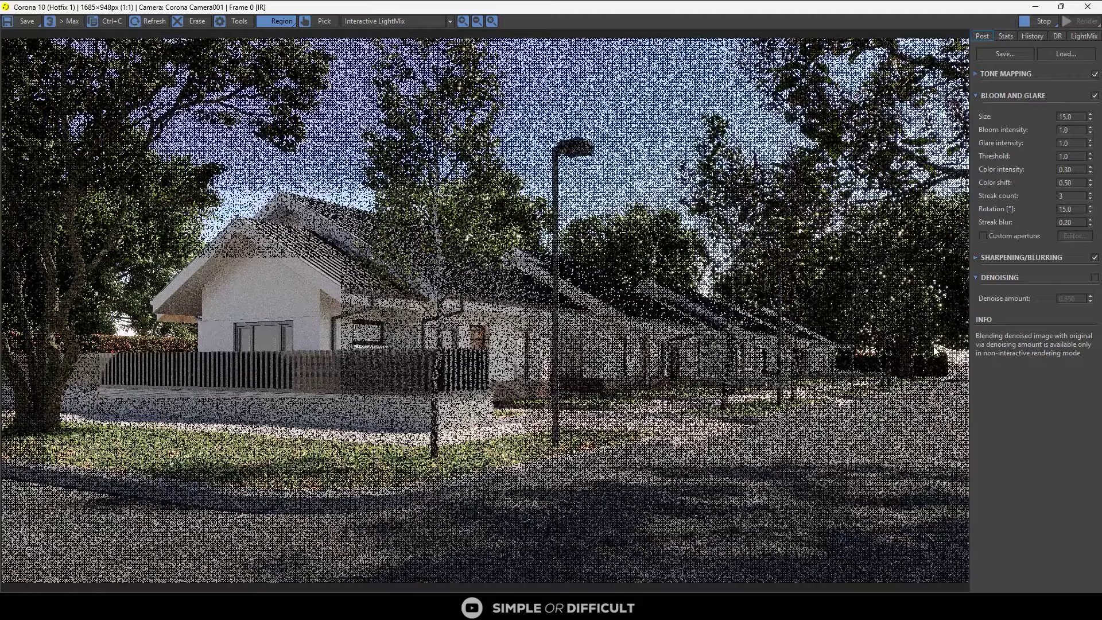
- Set the hedge distribution's X density to 2500 mm and check the hedge in the interactive render
{"action": "double_click", "coordinate": [861, 8]}
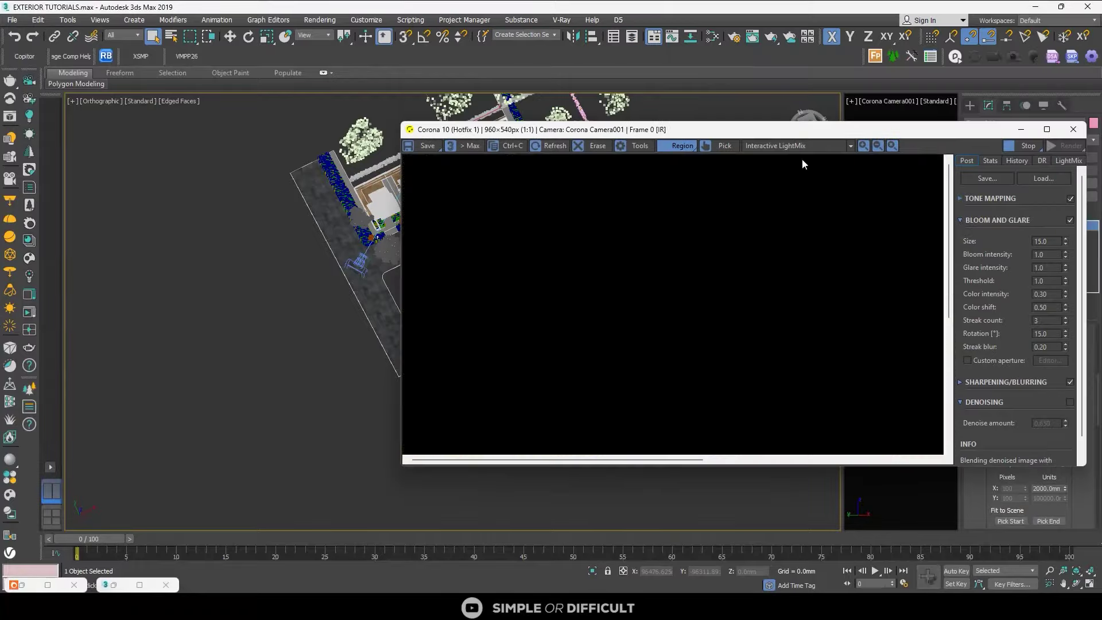
{"action": "scroll", "coordinate": [341, 161], "scroll_direction": "up", "scroll_amount": 2}
{"action": "middle_click_drag", "start_coordinate": [288, 174], "coordinate": [193, 178]}
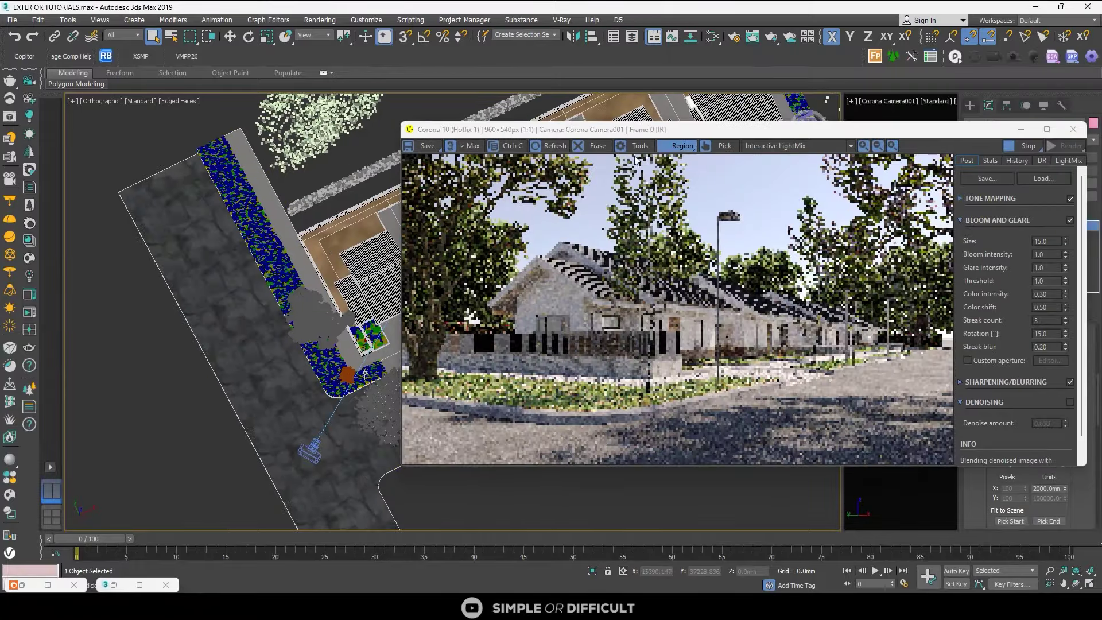
{"action": "left_click_drag", "start_coordinate": [968, 134], "coordinate": [817, 138]}
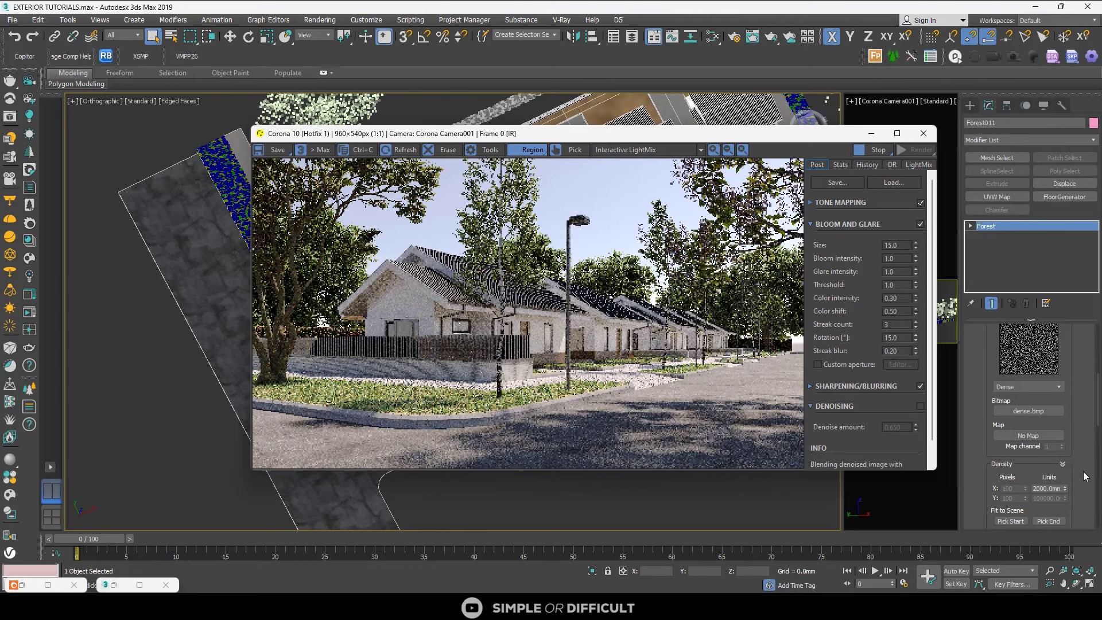
{"action": "double_click", "coordinate": [1048, 488]}
{"action": "type", "text": "250"}
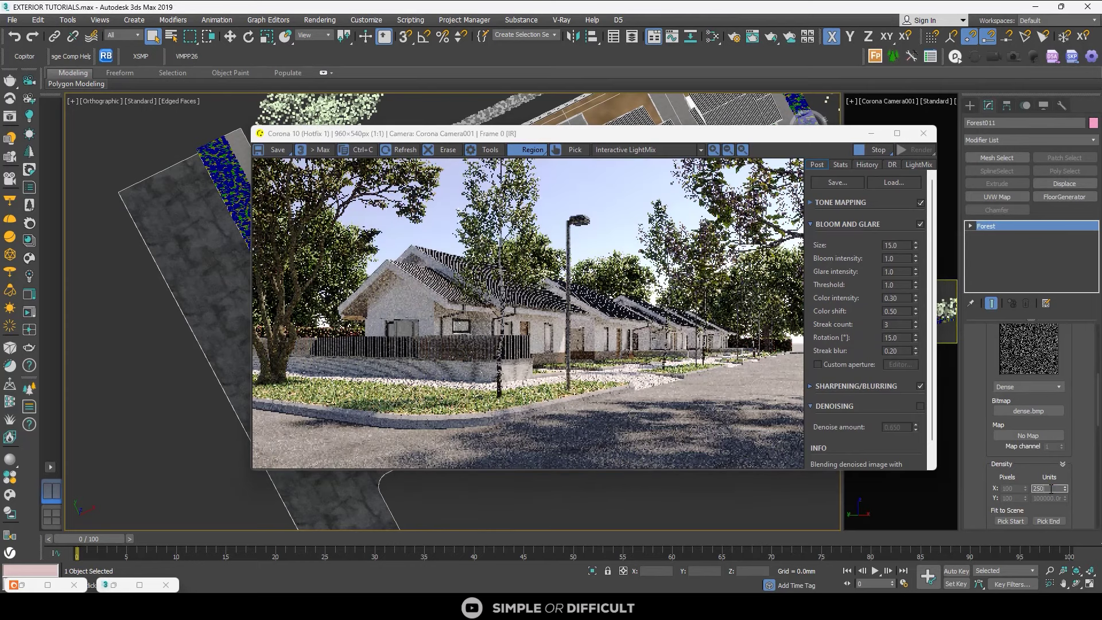
{"action": "type", "text": "0.0mm"}
{"action": "key", "text": "Return"}
{"action": "scroll", "coordinate": [326, 341], "scroll_direction": "up", "scroll_amount": 2}
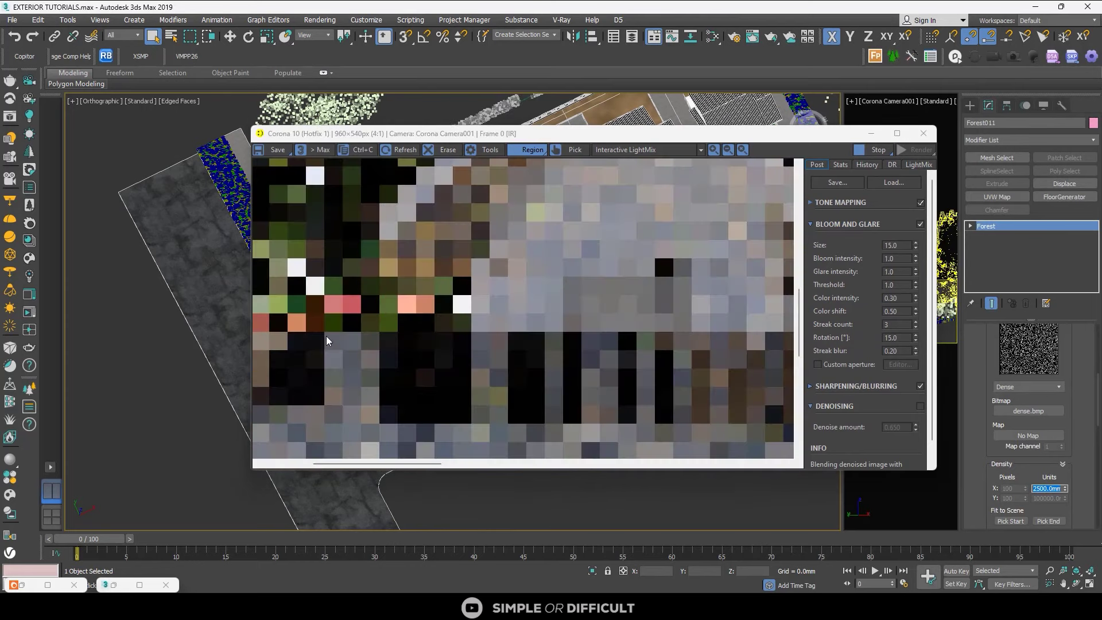
{"action": "scroll", "coordinate": [353, 308], "scroll_direction": "down", "scroll_amount": 2}
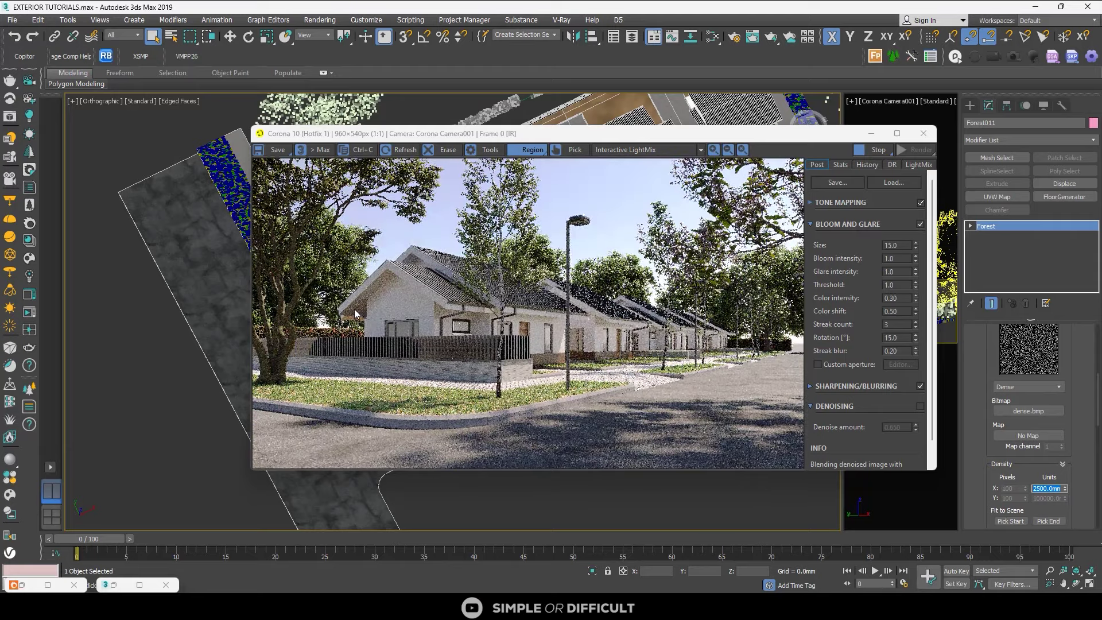
{"action": "left_click_drag", "start_coordinate": [565, 134], "coordinate": [609, 182]}
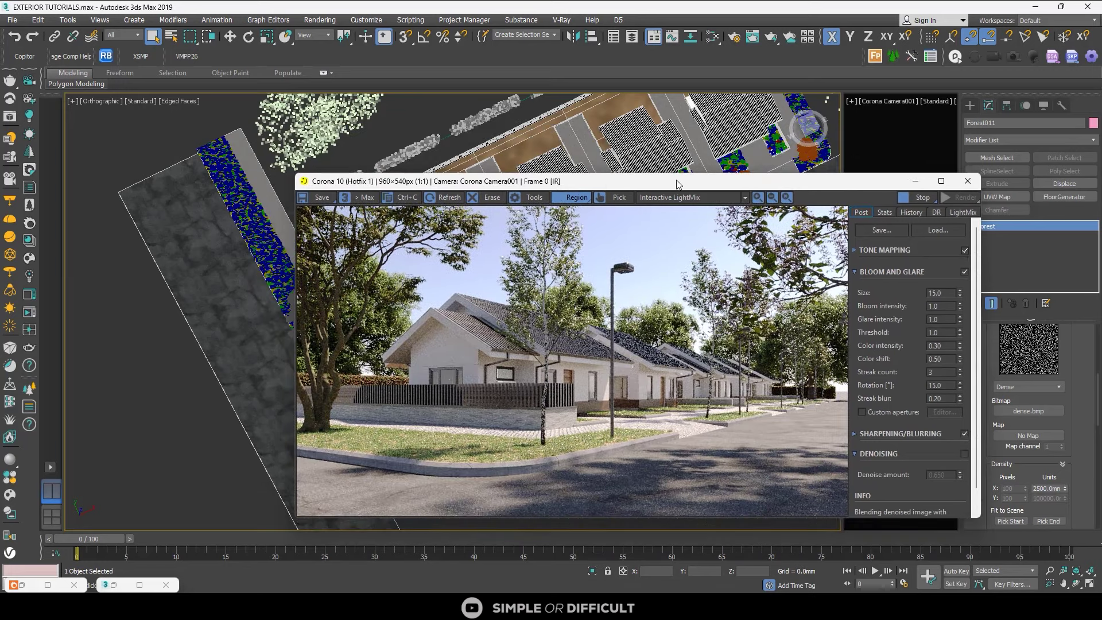
{"action": "left_click_drag", "start_coordinate": [687, 183], "coordinate": [437, 145]}
- Select the slatted fence in front of the first house in the camera view and examine it close up in the interactive render
{"action": "left_click", "coordinate": [886, 303]}
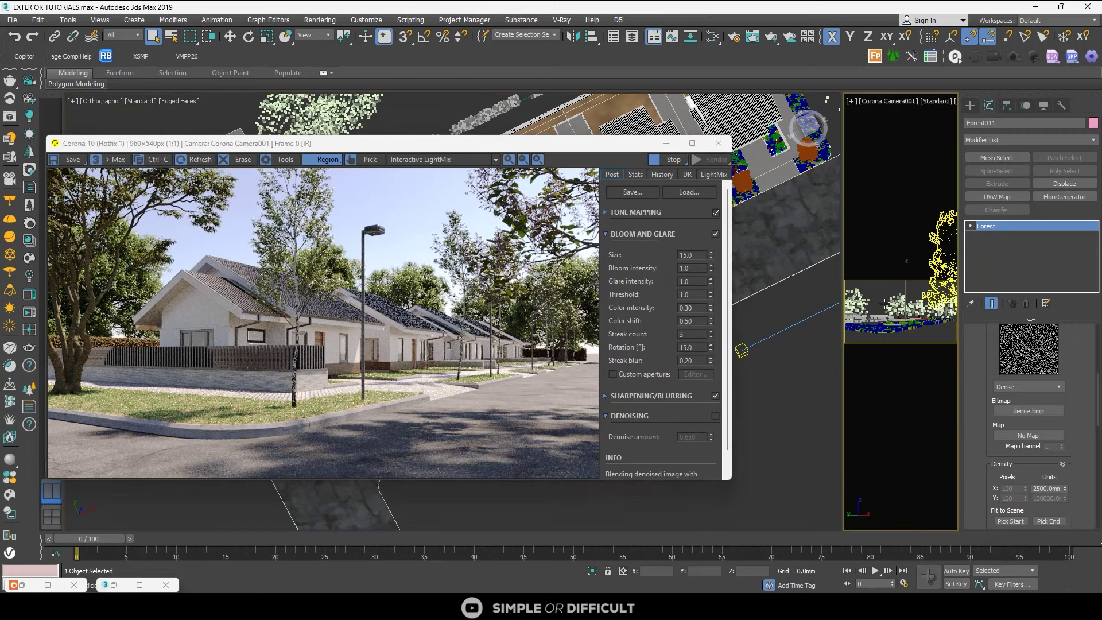
{"action": "left_click", "coordinate": [886, 303]}
{"action": "scroll", "coordinate": [882, 316], "scroll_direction": "up", "scroll_amount": 4}
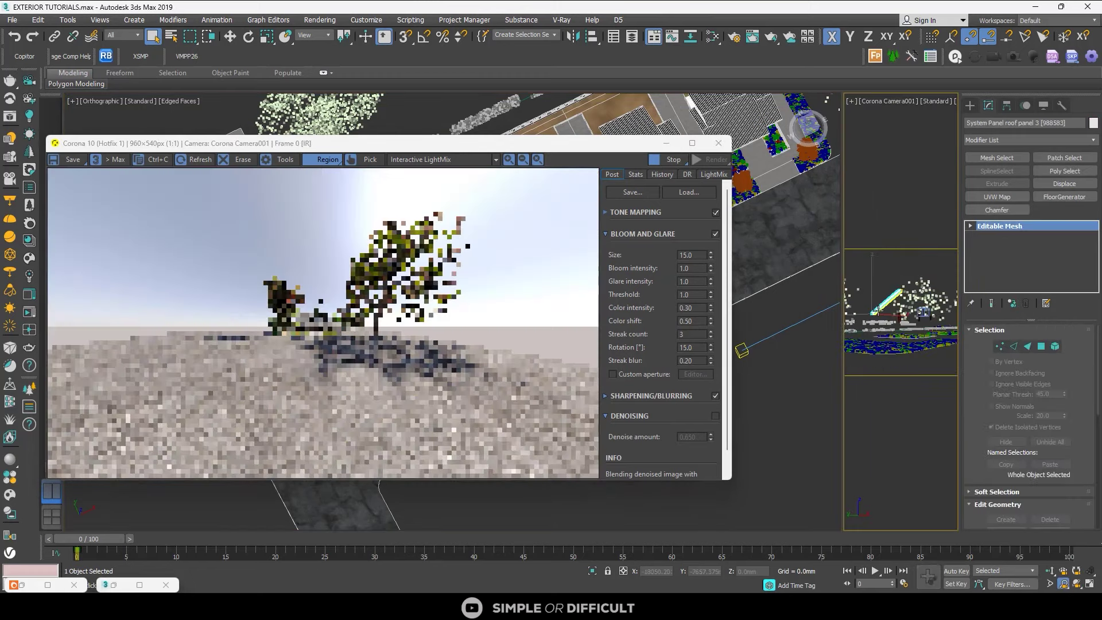
{"action": "middle_click_drag", "start_coordinate": [877, 325], "coordinate": [907, 287]}
{"action": "scroll", "coordinate": [936, 327], "scroll_direction": "down", "scroll_amount": 4}
{"action": "scroll", "coordinate": [875, 329], "scroll_direction": "up", "scroll_amount": 5}
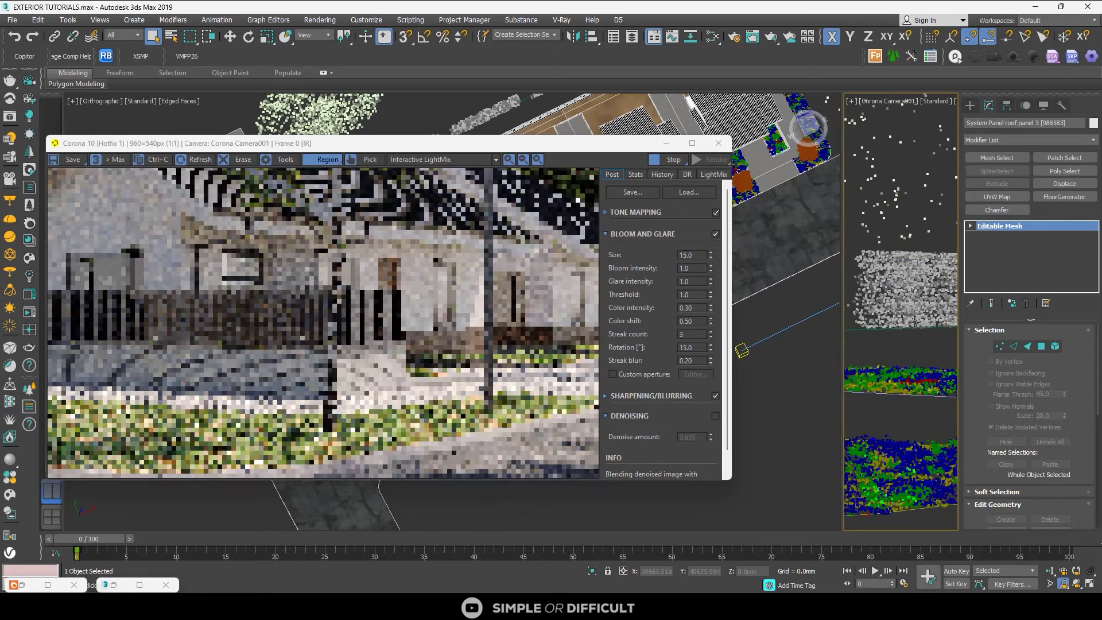
{"action": "scroll", "coordinate": [908, 281], "scroll_direction": "up", "scroll_amount": 3}
{"action": "scroll", "coordinate": [908, 282], "scroll_direction": "up", "scroll_amount": 3}
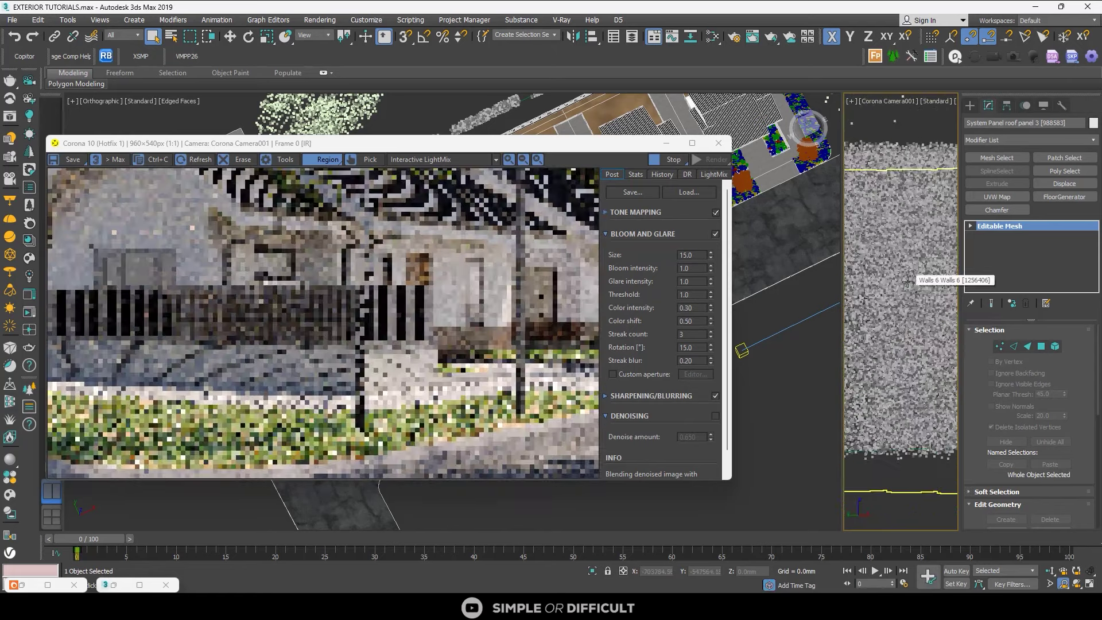
{"action": "scroll", "coordinate": [268, 294], "scroll_direction": "up", "scroll_amount": 2}
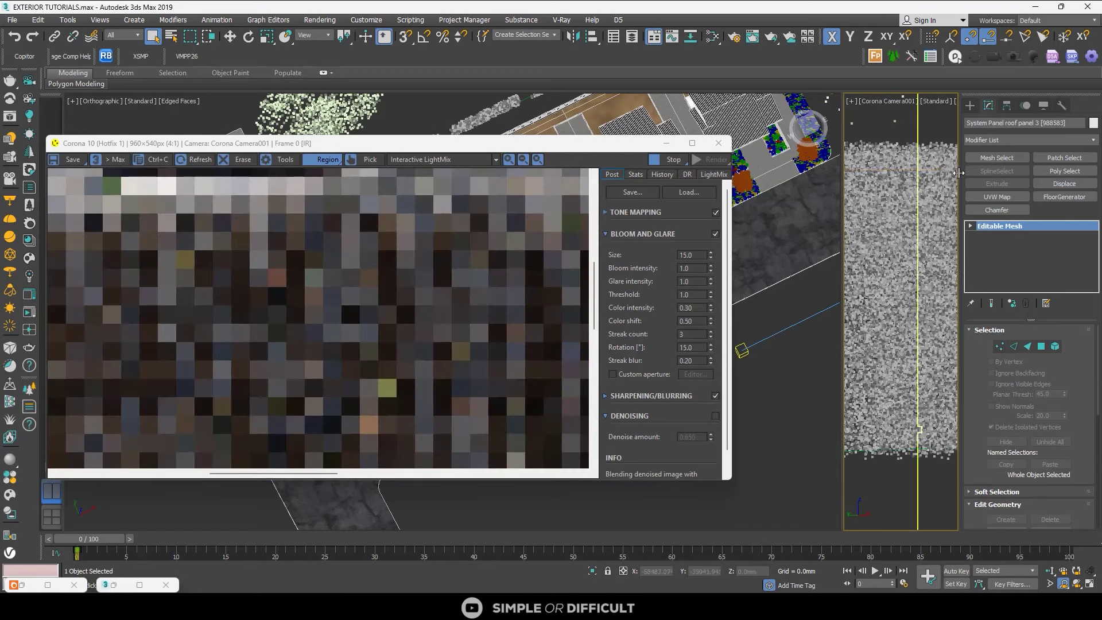
{"action": "scroll", "coordinate": [894, 203], "scroll_direction": "down", "scroll_amount": 3}
{"action": "left_click", "coordinate": [906, 214]}
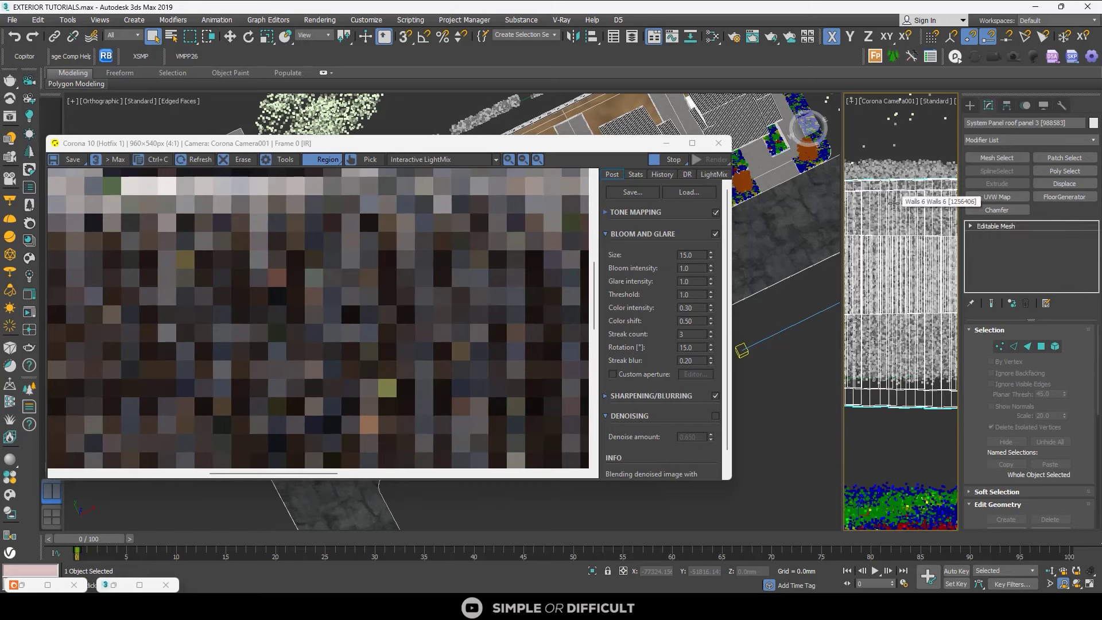
{"action": "scroll", "coordinate": [906, 214], "scroll_direction": "down", "scroll_amount": 2}
{"action": "scroll", "coordinate": [906, 214], "scroll_direction": "up", "scroll_amount": 5}
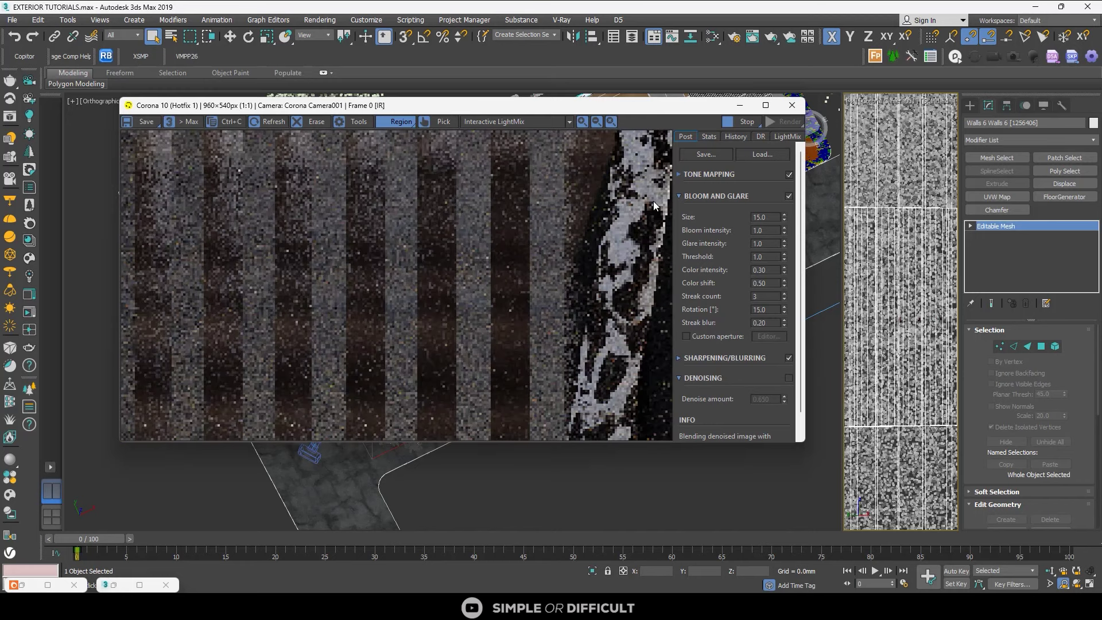
{"action": "scroll", "coordinate": [502, 229], "scroll_direction": "up", "scroll_amount": 1}
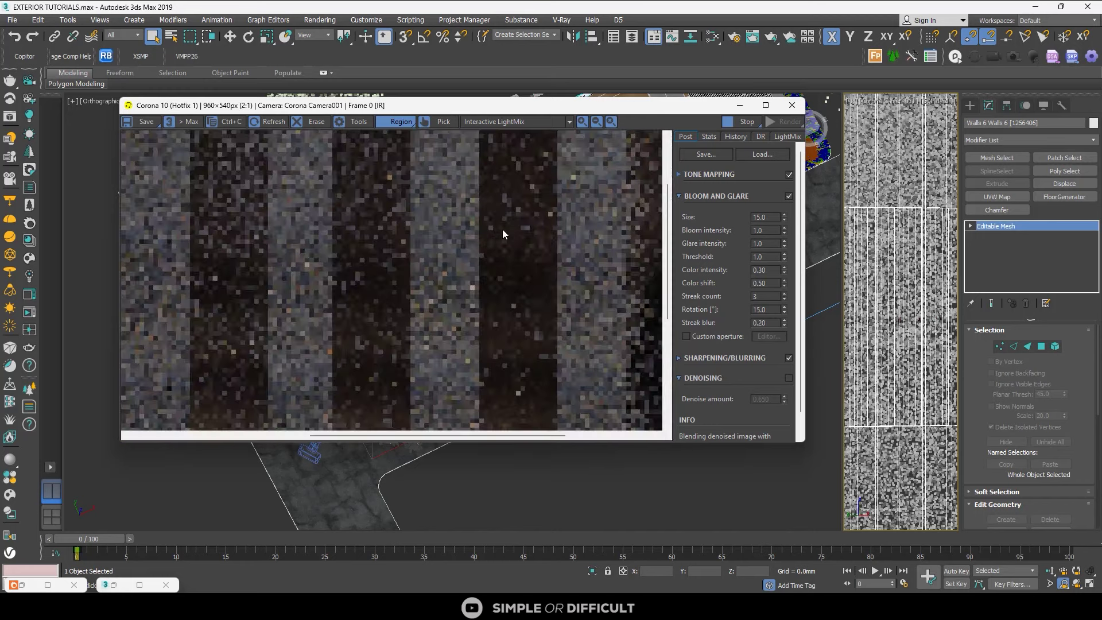
- Open the Slate Material Editor and disconnect the gloss bitmap and normal map from Material #74
{"action": "scroll", "coordinate": [474, 236], "scroll_direction": "down", "scroll_amount": 1}
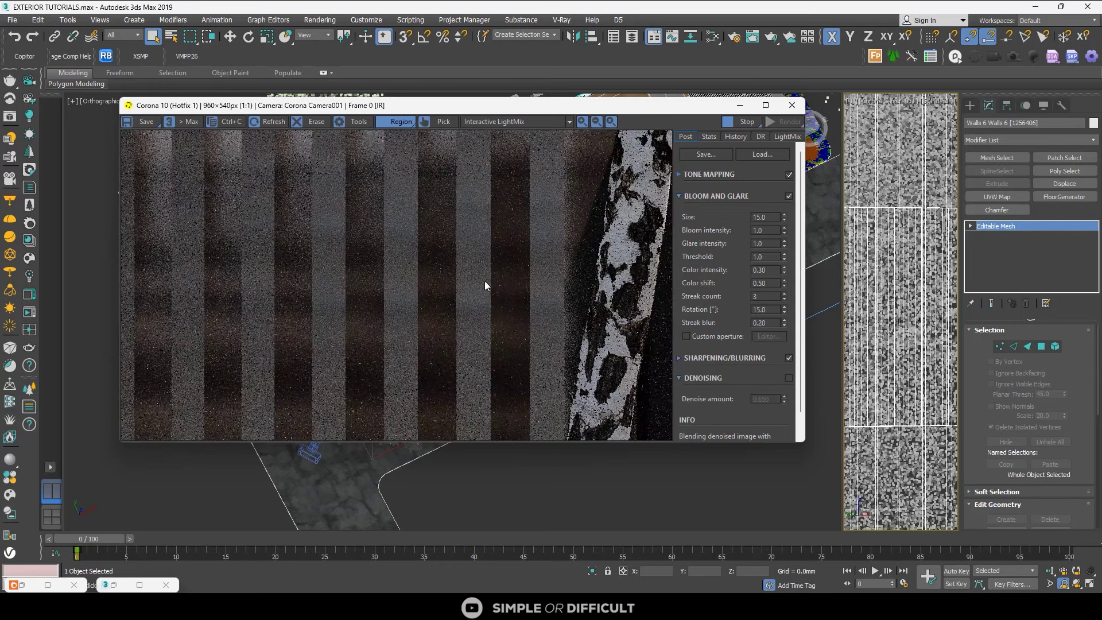
{"action": "left_click", "coordinate": [713, 37]}
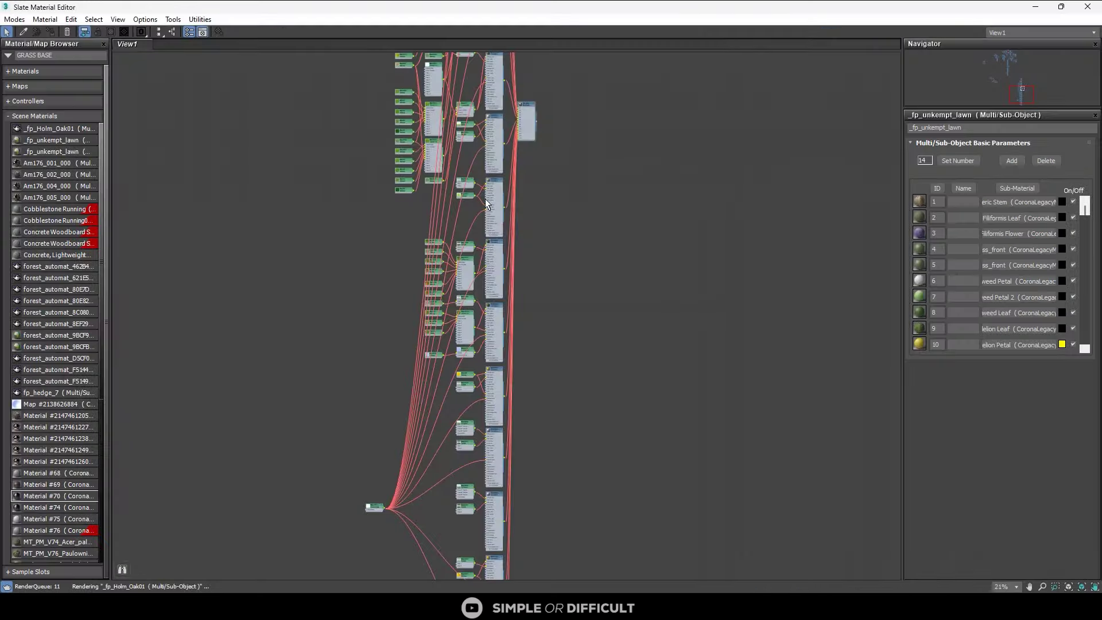
{"action": "middle_click_drag", "start_coordinate": [482, 258], "coordinate": [767, 477]}
{"action": "scroll", "coordinate": [487, 183], "scroll_direction": "up", "scroll_amount": 5}
{"action": "scroll", "coordinate": [474, 249], "scroll_direction": "up", "scroll_amount": 2}
{"action": "scroll", "coordinate": [518, 398], "scroll_direction": "up", "scroll_amount": 2}
{"action": "middle_click_drag", "start_coordinate": [518, 398], "coordinate": [457, 527]}
{"action": "scroll", "coordinate": [602, 284], "scroll_direction": "up", "scroll_amount": 1}
{"action": "scroll", "coordinate": [603, 283], "scroll_direction": "down", "scroll_amount": 5}
{"action": "middle_click_drag", "start_coordinate": [817, 323], "coordinate": [616, 328]}
{"action": "scroll", "coordinate": [623, 310], "scroll_direction": "up", "scroll_amount": 4}
{"action": "scroll", "coordinate": [556, 261], "scroll_direction": "up", "scroll_amount": 2}
{"action": "middle_click_drag", "start_coordinate": [564, 278], "coordinate": [492, 303]}
{"action": "scroll", "coordinate": [490, 306], "scroll_direction": "up", "scroll_amount": 2}
{"action": "left_click_drag", "start_coordinate": [556, 303], "coordinate": [527, 272]}
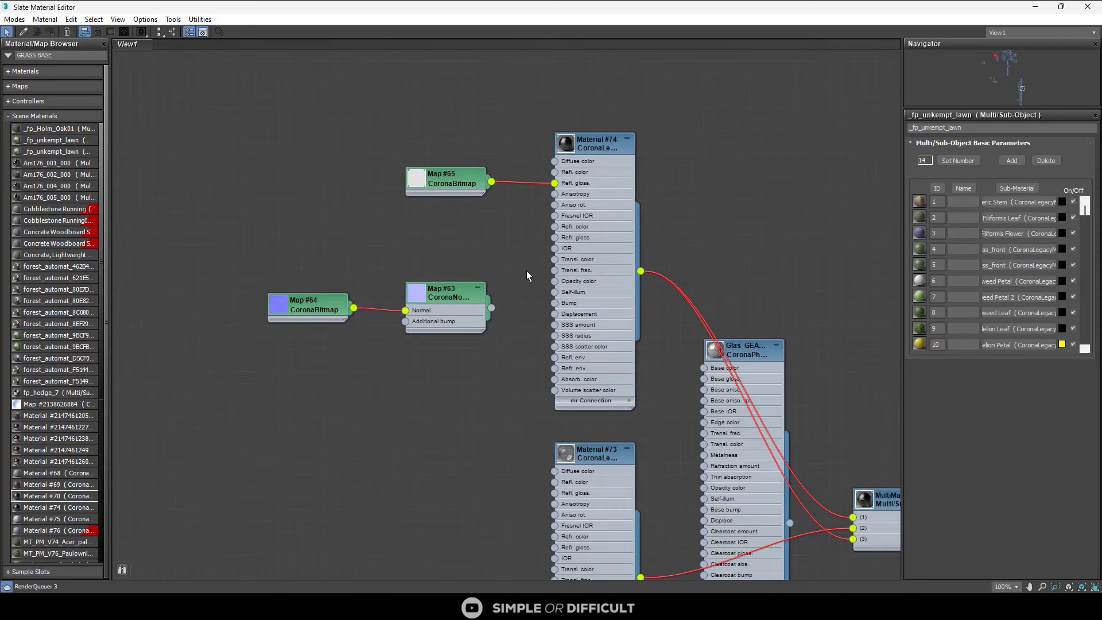
{"action": "scroll", "coordinate": [559, 173], "scroll_direction": "up", "scroll_amount": 1}
{"action": "left_click_drag", "start_coordinate": [555, 185], "coordinate": [484, 175]}
{"action": "scroll", "coordinate": [465, 209], "scroll_direction": "down", "scroll_amount": 4}
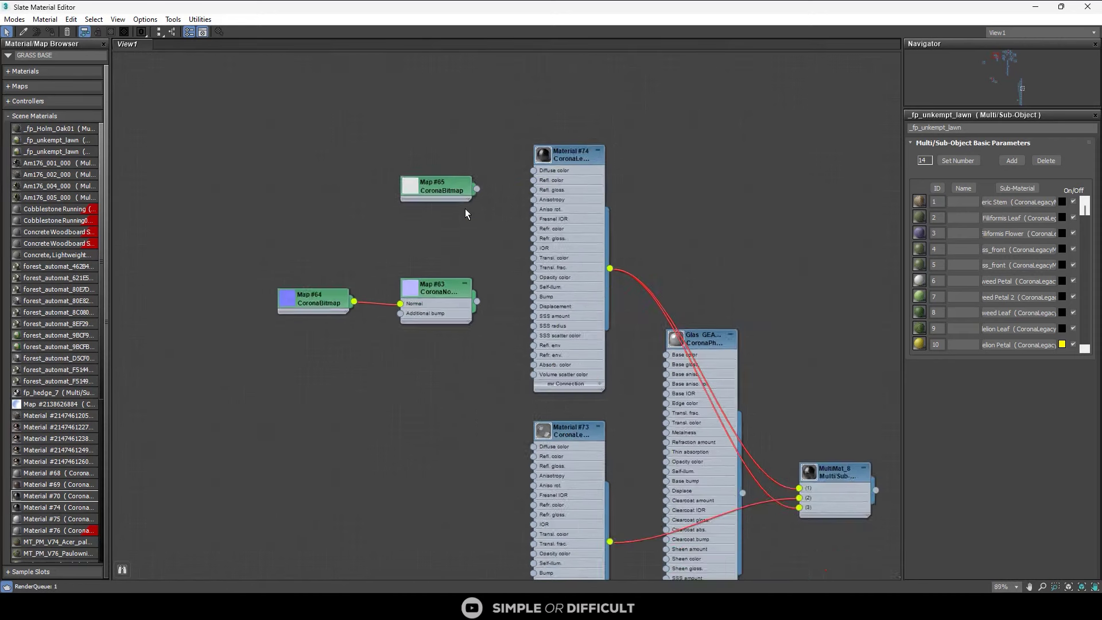
- Disconnect the normal map from the bump input and the bitmap from the reflection gloss input of Material #70
{"action": "middle_click_drag", "start_coordinate": [640, 216], "coordinate": [408, 321]}
{"action": "scroll", "coordinate": [441, 317], "scroll_direction": "down", "scroll_amount": 6}
{"action": "scroll", "coordinate": [760, 135], "scroll_direction": "up", "scroll_amount": 9}
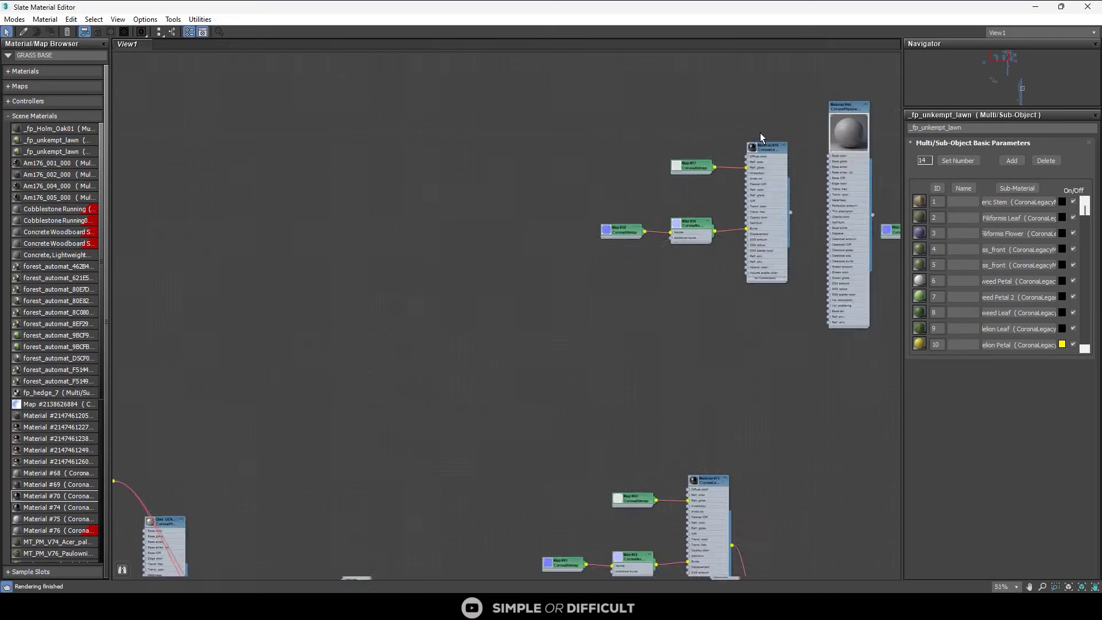
{"action": "scroll", "coordinate": [721, 238], "scroll_direction": "up", "scroll_amount": 1}
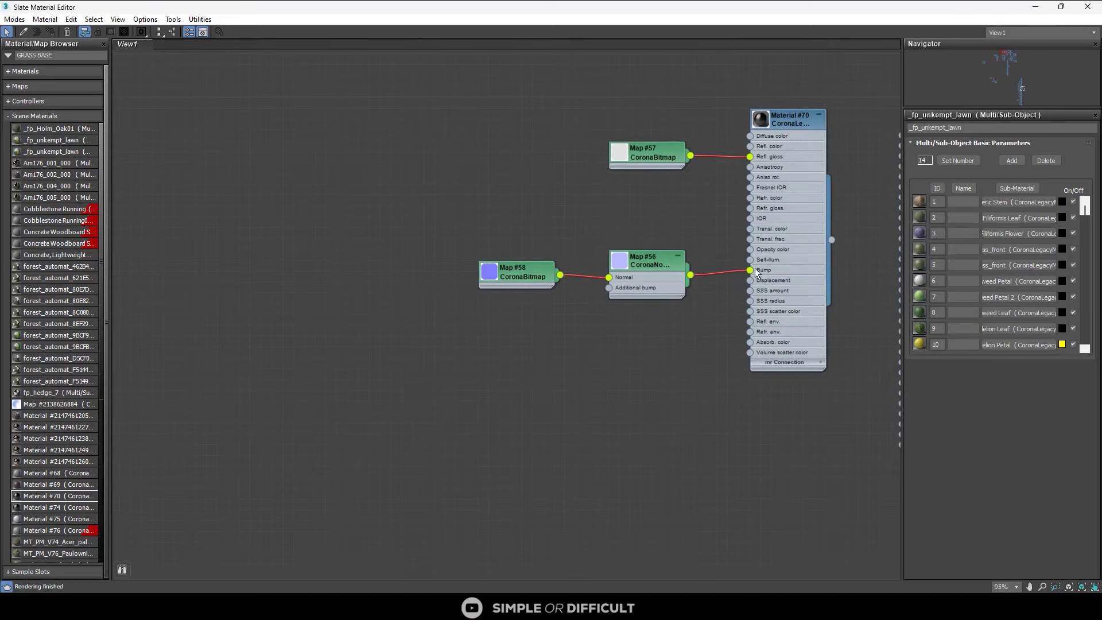
{"action": "left_click_drag", "start_coordinate": [751, 270], "coordinate": [726, 275]}
{"action": "left_click_drag", "start_coordinate": [751, 157], "coordinate": [699, 167]}
{"action": "scroll", "coordinate": [591, 164], "scroll_direction": "down", "scroll_amount": 2}
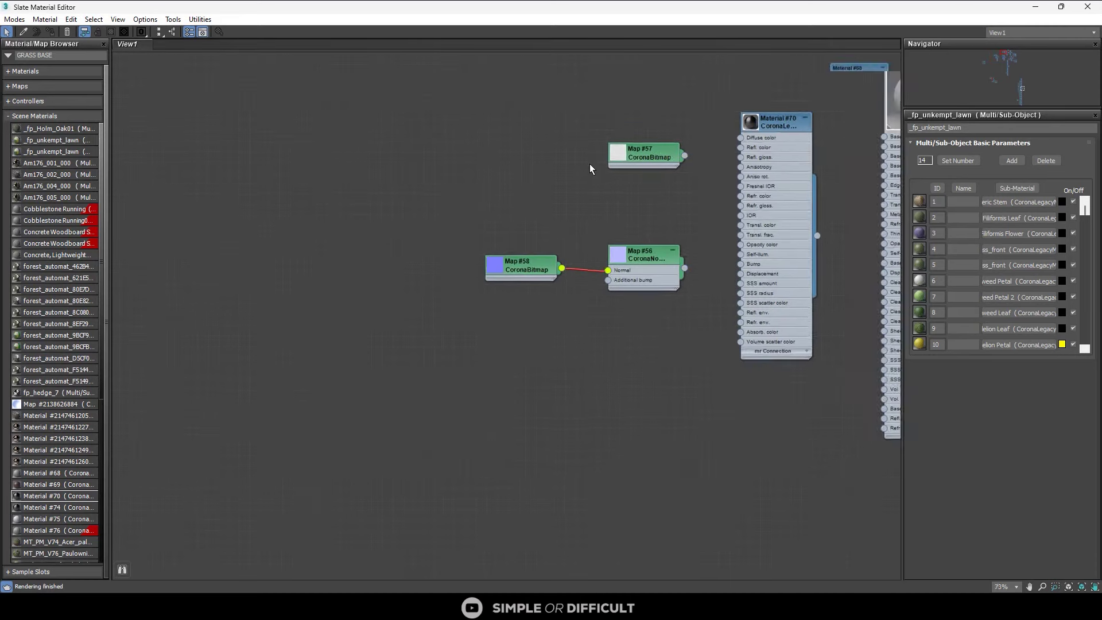
- Disconnect the gloss and normal maps from Material #71 and from the red-marked Corona material beside Material #69
{"action": "scroll", "coordinate": [632, 201], "scroll_direction": "down", "scroll_amount": 4}
{"action": "scroll", "coordinate": [809, 198], "scroll_direction": "up", "scroll_amount": 3}
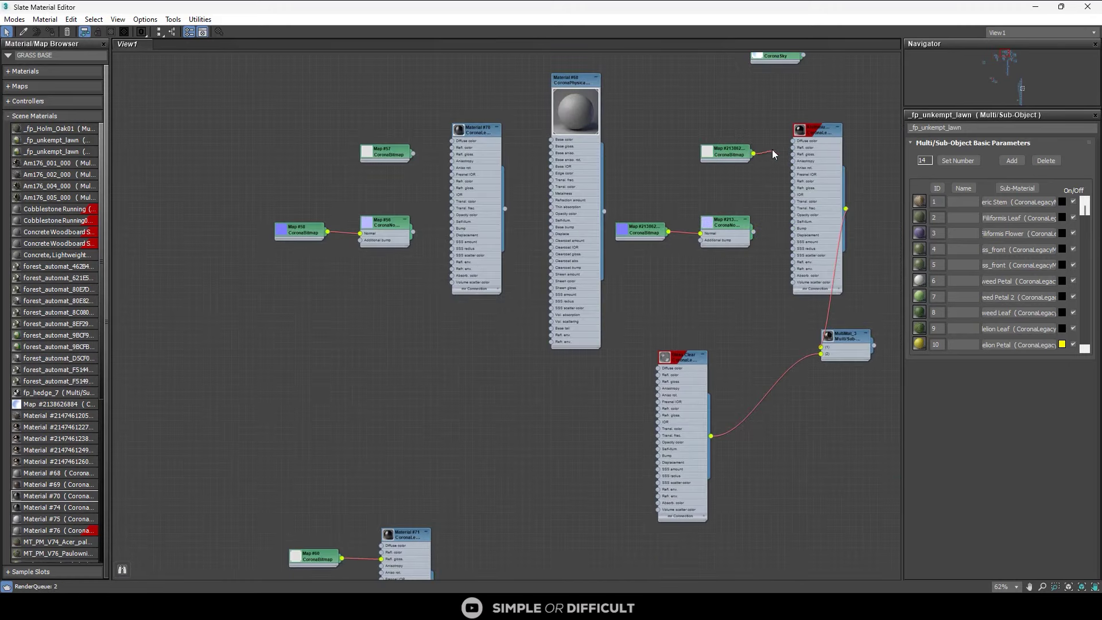
{"action": "scroll", "coordinate": [724, 140], "scroll_direction": "down", "scroll_amount": 3}
{"action": "scroll", "coordinate": [725, 138], "scroll_direction": "down", "scroll_amount": 1}
{"action": "scroll", "coordinate": [514, 453], "scroll_direction": "up", "scroll_amount": 6}
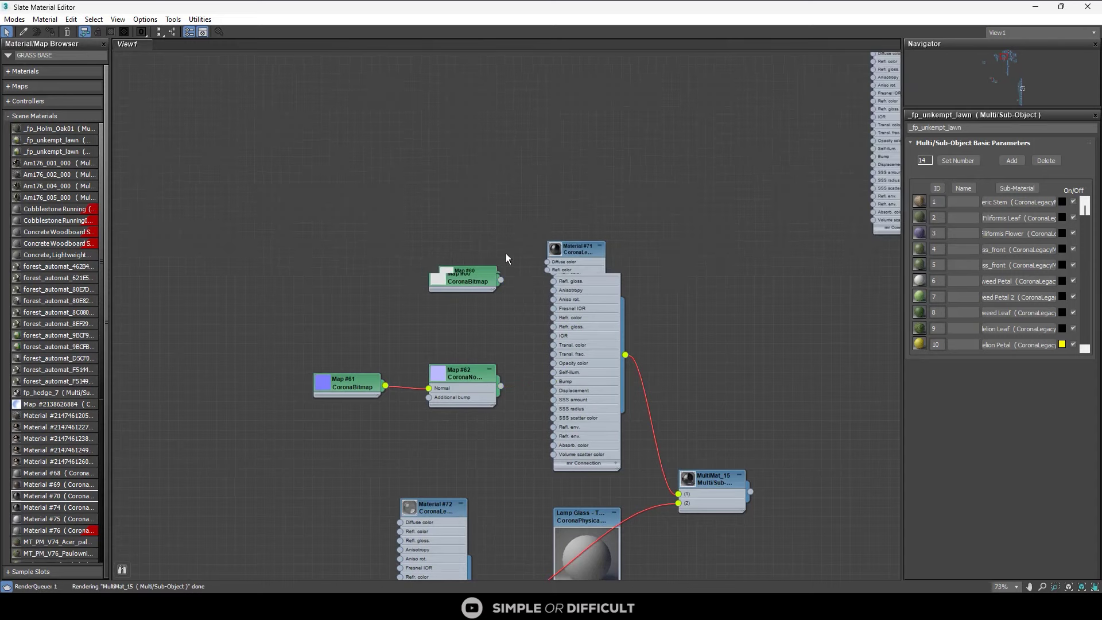
{"action": "scroll", "coordinate": [505, 253], "scroll_direction": "down", "scroll_amount": 6}
{"action": "scroll", "coordinate": [744, 352], "scroll_direction": "down", "scroll_amount": 2}
{"action": "middle_click_drag", "start_coordinate": [757, 343], "coordinate": [563, 334]}
{"action": "scroll", "coordinate": [663, 357], "scroll_direction": "up", "scroll_amount": 3}
{"action": "middle_click_drag", "start_coordinate": [829, 288], "coordinate": [569, 351]}
- Move the material editor aside and examine the fence and the row of houses in the interactive render
{"action": "left_click_drag", "start_coordinate": [717, 4], "coordinate": [753, 290]}
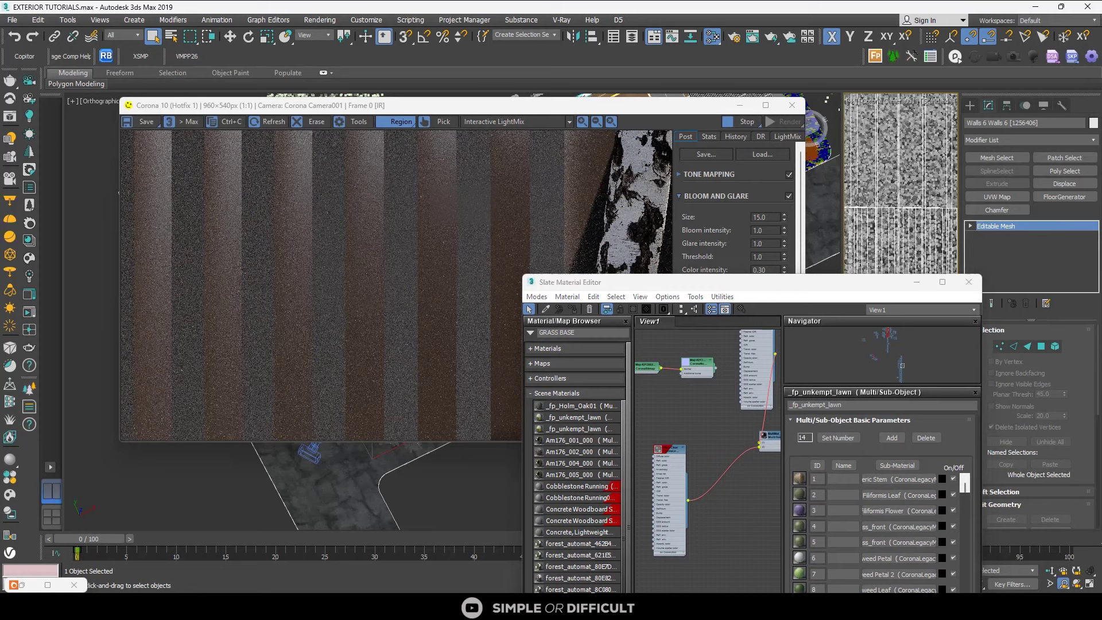
{"action": "scroll", "coordinate": [858, 200], "scroll_direction": "down", "scroll_amount": 1}
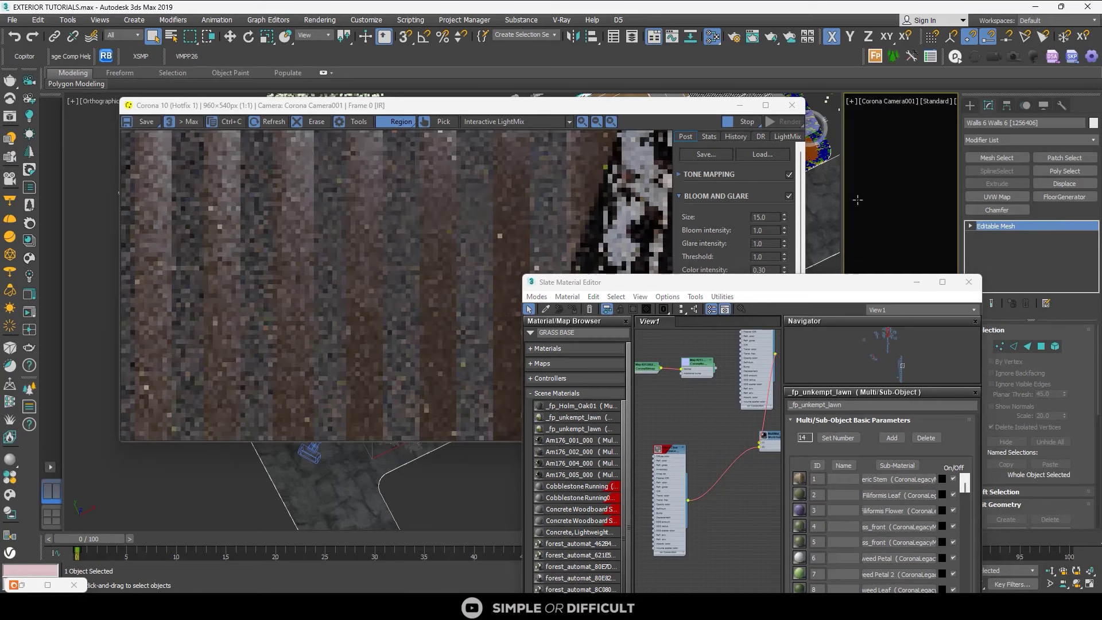
{"action": "scroll", "coordinate": [858, 200], "scroll_direction": "down", "scroll_amount": 3}
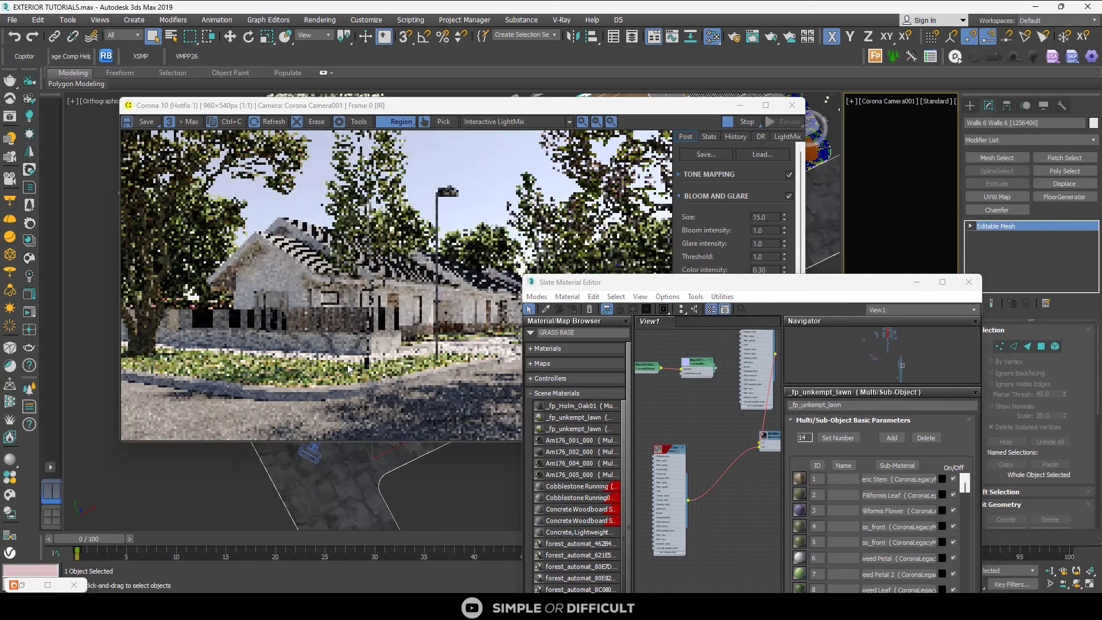
{"action": "scroll", "coordinate": [318, 321], "scroll_direction": "up", "scroll_amount": 3}
{"action": "scroll", "coordinate": [322, 315], "scroll_direction": "down", "scroll_amount": 2}
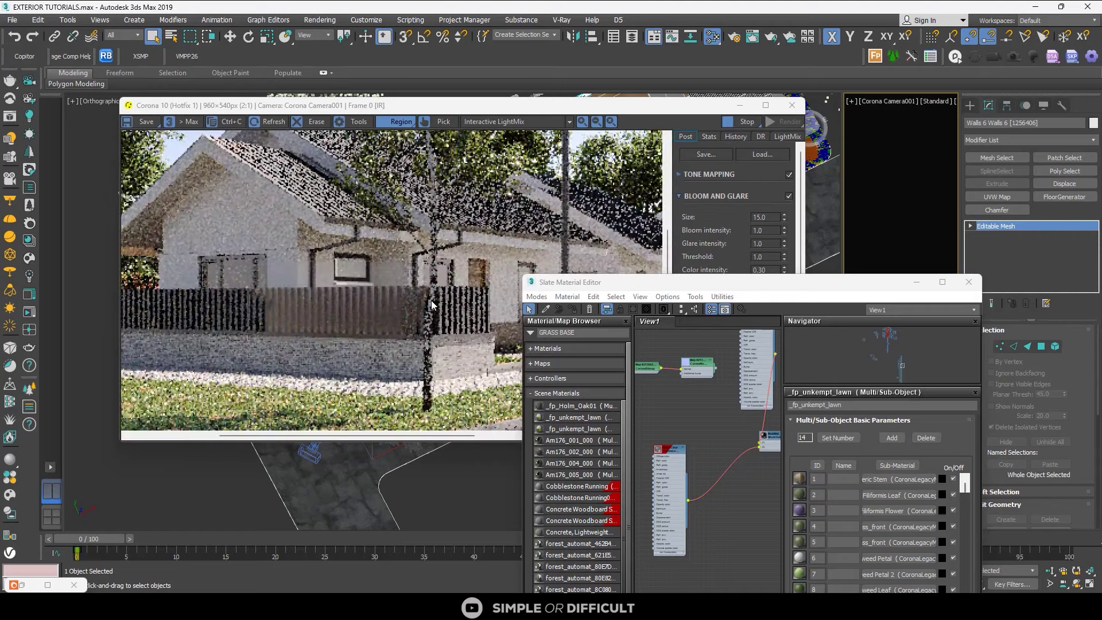
{"action": "scroll", "coordinate": [432, 301], "scroll_direction": "down", "scroll_amount": 1}
{"action": "left_click", "coordinate": [612, 181]}
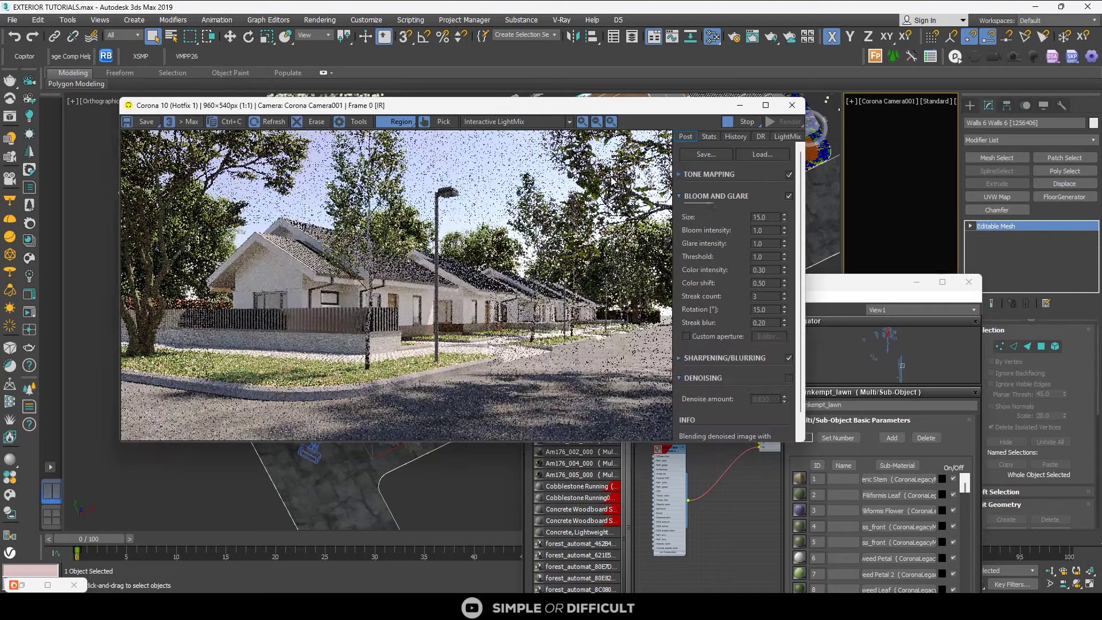
{"action": "scroll", "coordinate": [430, 282], "scroll_direction": "up", "scroll_amount": 1}
{"action": "scroll", "coordinate": [406, 281], "scroll_direction": "down", "scroll_amount": 1}
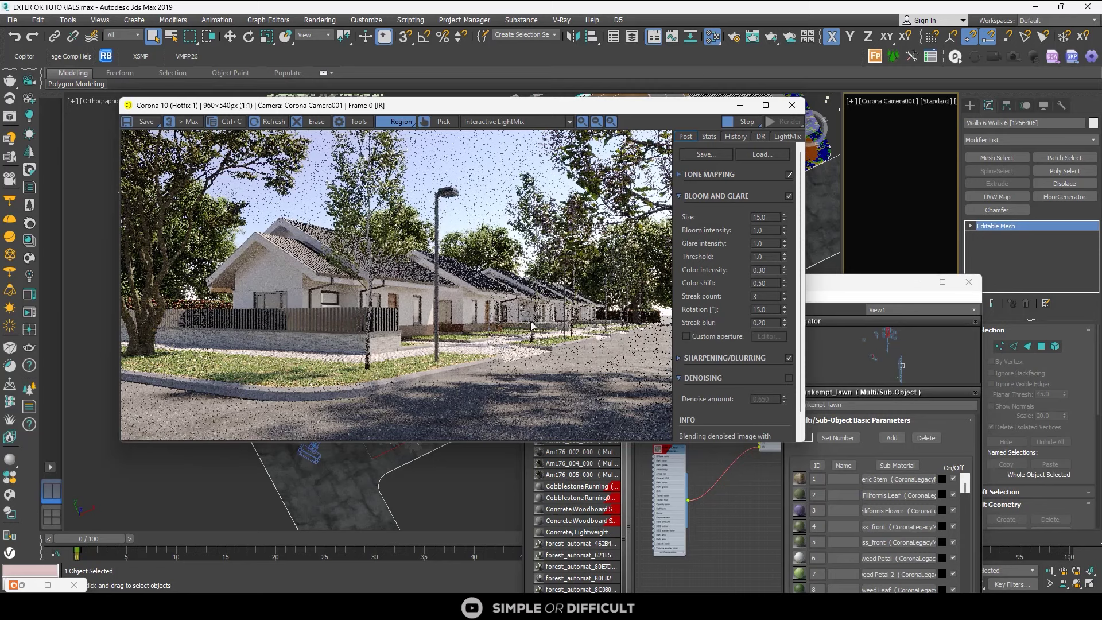
{"action": "scroll", "coordinate": [636, 328], "scroll_direction": "up", "scroll_amount": 1}
{"action": "scroll", "coordinate": [577, 314], "scroll_direction": "down", "scroll_amount": 1}
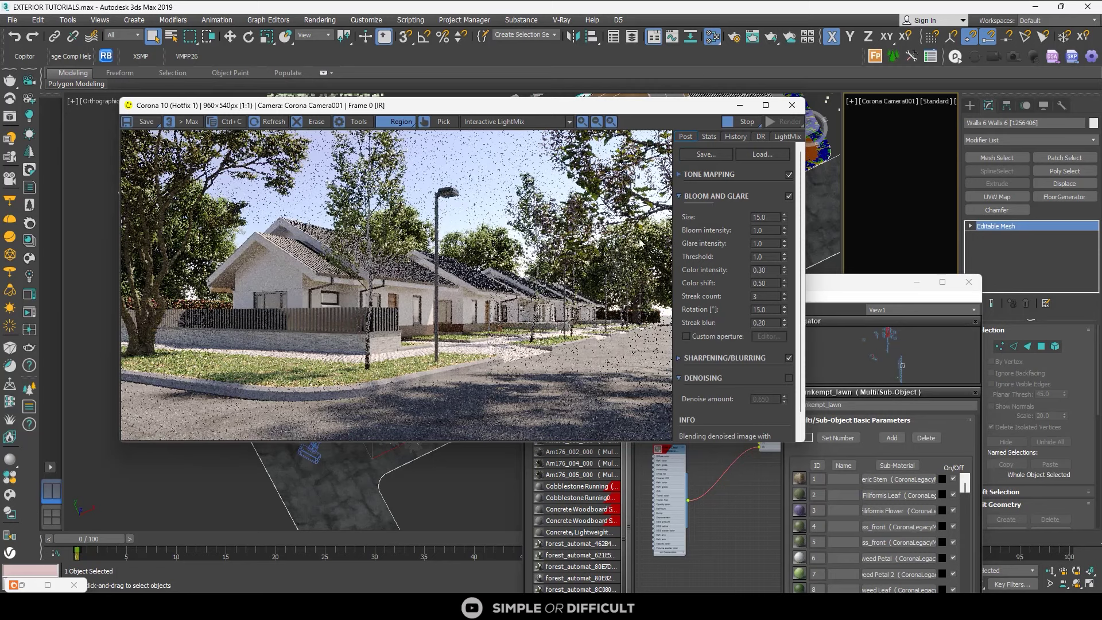
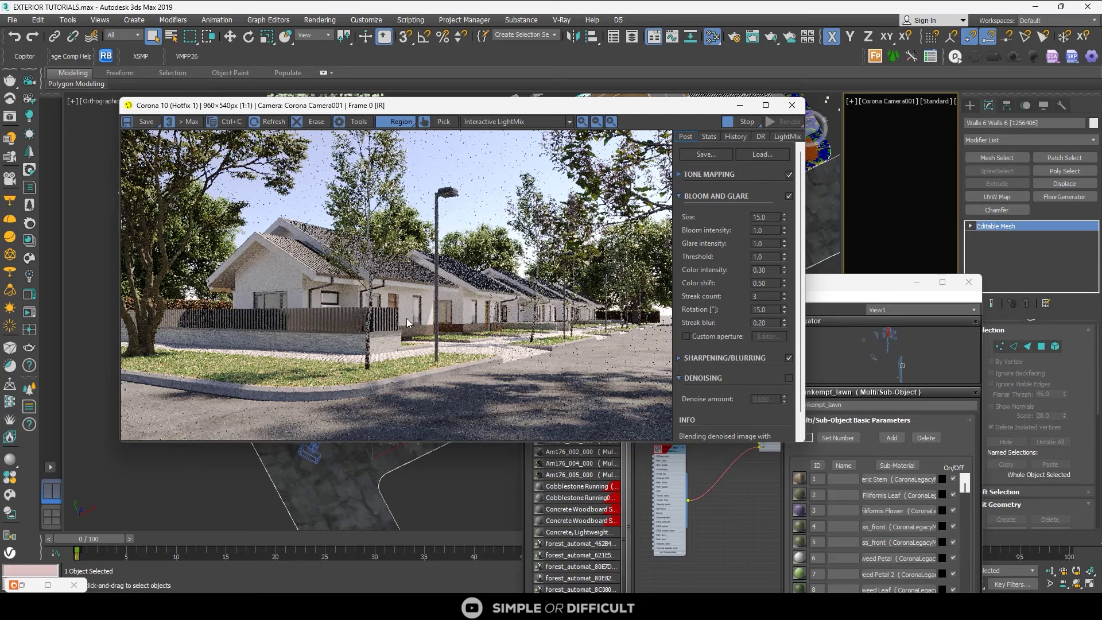
- Stop the interactive render and clear the frame buffer and material editor windows away from the viewports
{"action": "left_click", "coordinate": [736, 120]}
{"action": "left_click", "coordinate": [740, 105]}
{"action": "scroll", "coordinate": [338, 284], "scroll_direction": "up", "scroll_amount": 5}
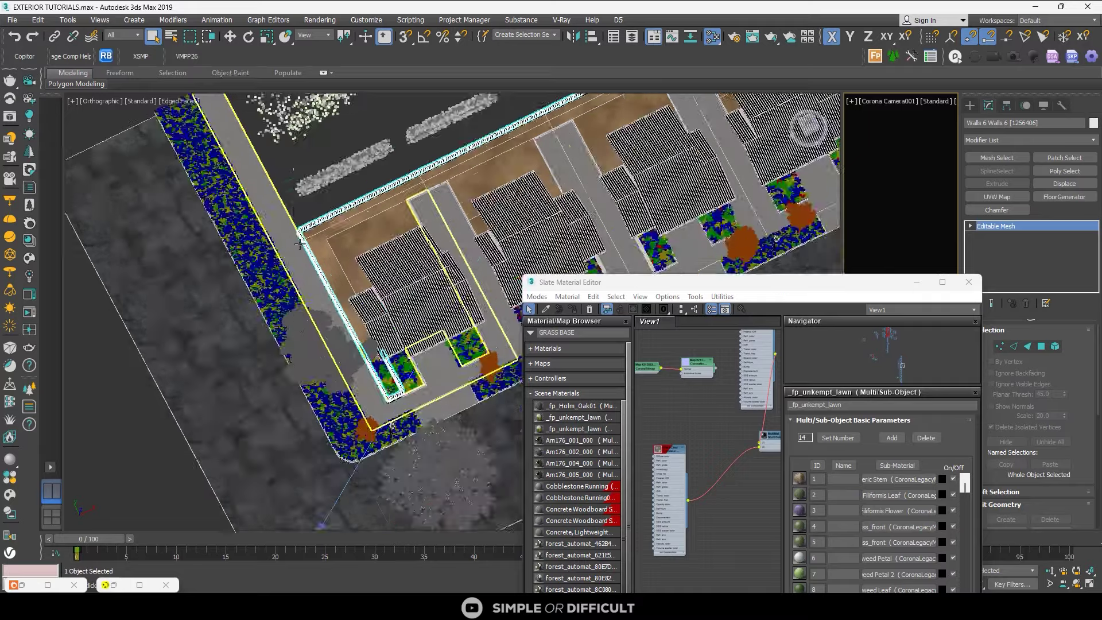
{"action": "left_click", "coordinate": [970, 282]}
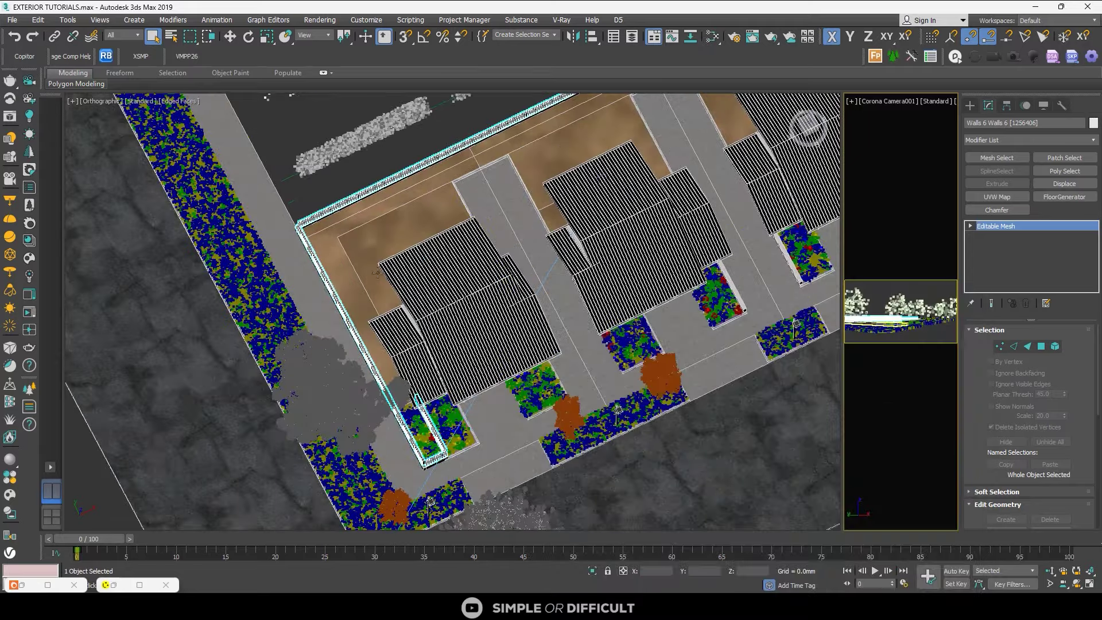
- In the top view, draw a straight line along the inside of the side fence next to the first house
{"action": "middle_click_drag", "start_coordinate": [506, 343], "coordinate": [458, 313], "text": "alt"}
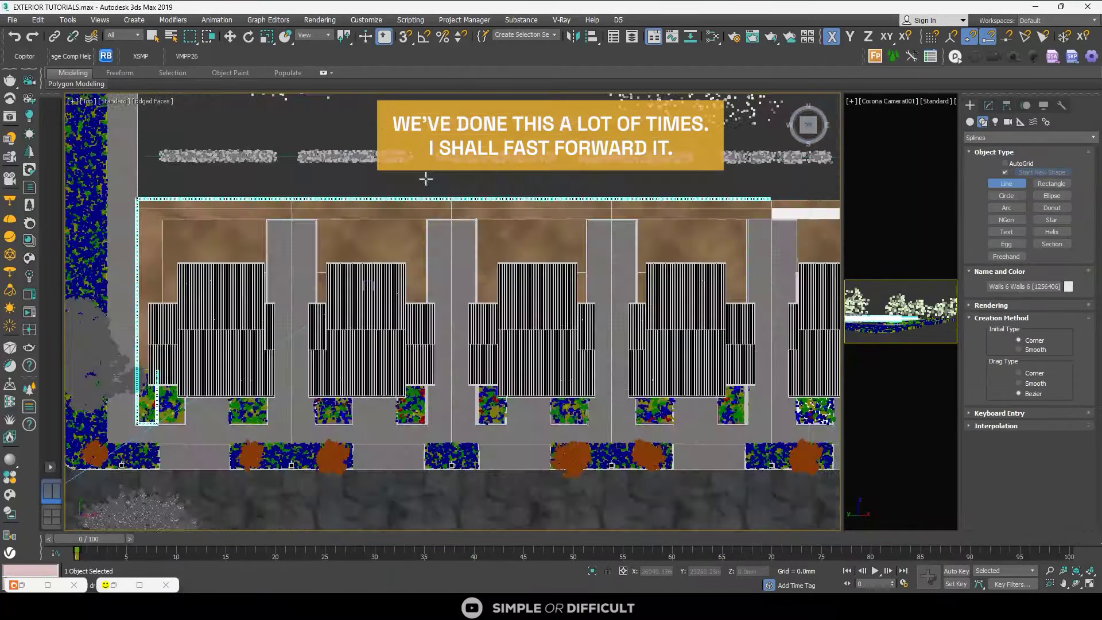
{"action": "middle_click_drag", "start_coordinate": [161, 321], "coordinate": [377, 308]}
{"action": "scroll", "coordinate": [376, 273], "scroll_direction": "up", "scroll_amount": 4}
{"action": "left_click", "coordinate": [346, 436]}
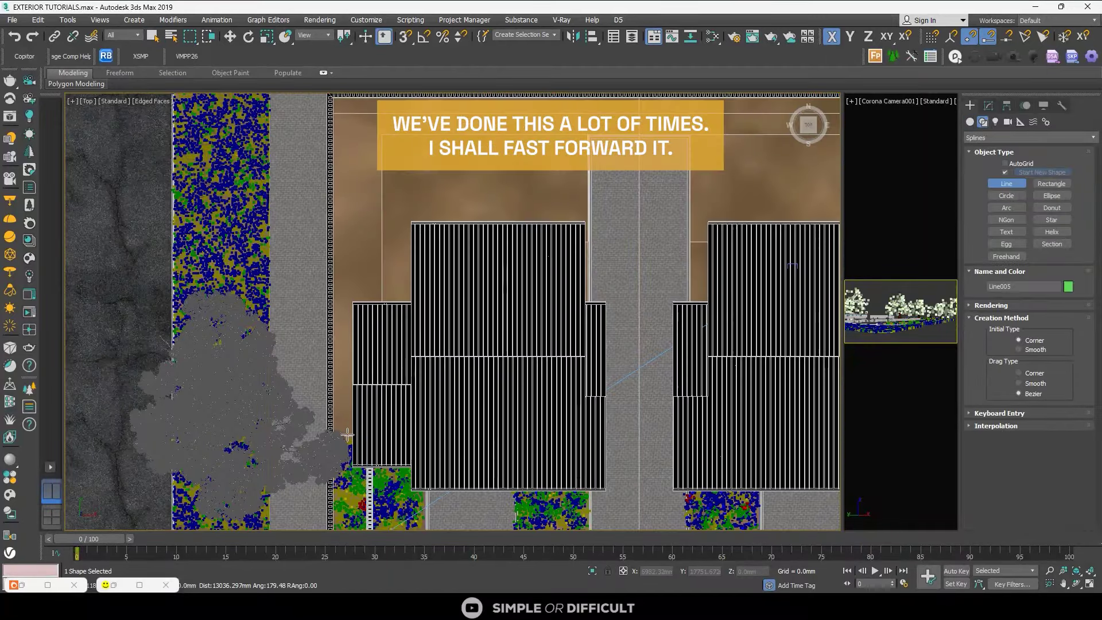
{"action": "left_click", "coordinate": [349, 122]}
{"action": "key", "text": "F3"}
- Select the hedge's Forest Pack object and add a spline area that uses the line beside the first house
{"action": "left_click", "coordinate": [230, 36]}
{"action": "scroll", "coordinate": [377, 274], "scroll_direction": "down", "scroll_amount": 4}
{"action": "left_click", "coordinate": [752, 142]}
{"action": "left_click", "coordinate": [988, 105]}
{"action": "scroll", "coordinate": [1021, 446], "scroll_direction": "down", "scroll_amount": 5}
{"action": "scroll", "coordinate": [1021, 446], "scroll_direction": "up", "scroll_amount": 3}
{"action": "left_click", "coordinate": [992, 359]}
{"action": "left_click", "coordinate": [1029, 425]}
{"action": "left_click", "coordinate": [360, 227]}
{"action": "scroll", "coordinate": [385, 198], "scroll_direction": "down", "scroll_amount": 4}
{"action": "middle_click_drag", "start_coordinate": [372, 295], "coordinate": [437, 253], "text": "alt"}
{"action": "scroll", "coordinate": [376, 287], "scroll_direction": "up", "scroll_amount": 4}
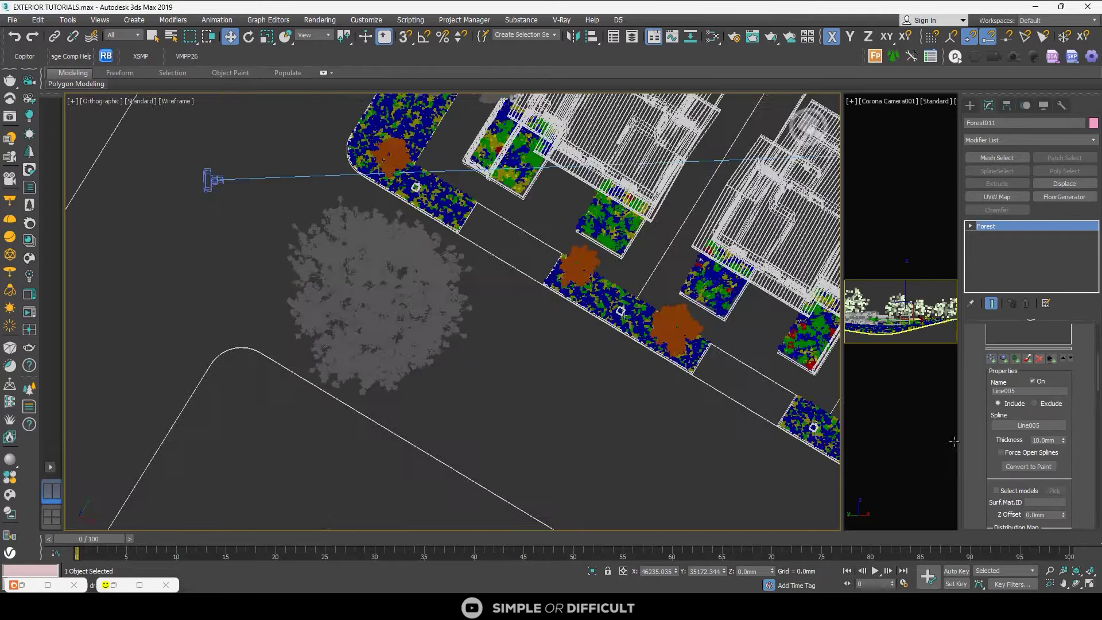
- Restrict selection to shapes and move the side hedge line's front end vertex forward to the fence's front corner
{"action": "left_click", "coordinate": [970, 106]}
{"action": "middle_click_drag", "start_coordinate": [511, 138], "coordinate": [500, 270]}
{"action": "scroll", "coordinate": [502, 212], "scroll_direction": "up", "scroll_amount": 4}
{"action": "left_click", "coordinate": [123, 36]}
{"action": "left_click", "coordinate": [115, 60]}
{"action": "left_click", "coordinate": [501, 337]}
{"action": "left_click", "coordinate": [988, 106]}
{"action": "left_click", "coordinate": [1016, 372]}
{"action": "scroll", "coordinate": [428, 281], "scroll_direction": "down", "scroll_amount": 4}
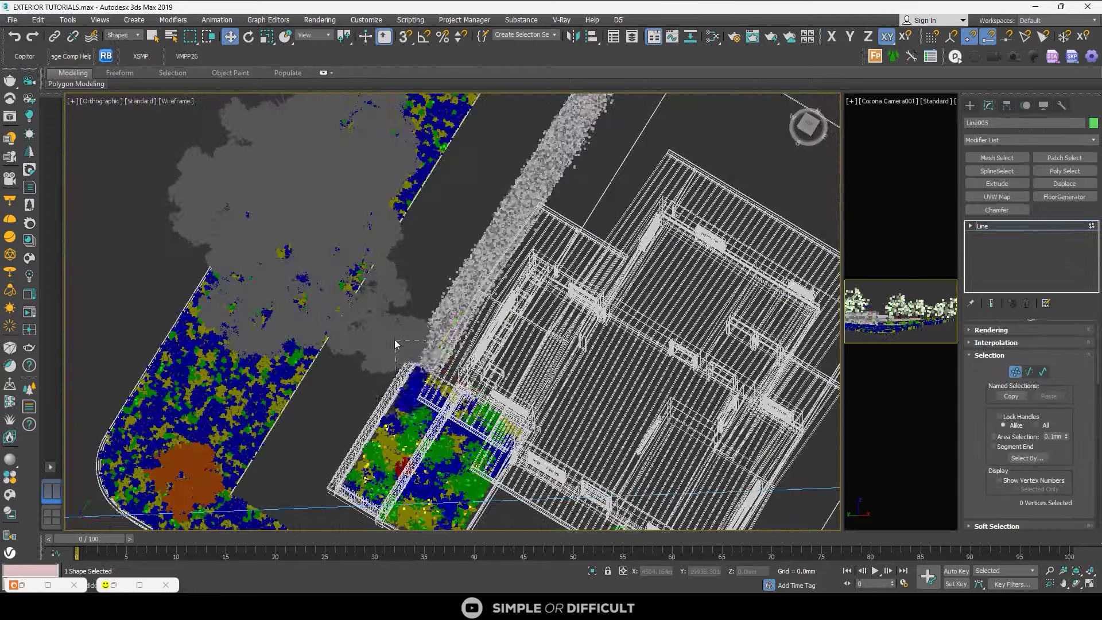
{"action": "left_click_drag", "start_coordinate": [399, 343], "coordinate": [442, 386]}
{"action": "left_click_drag", "start_coordinate": [440, 346], "coordinate": [369, 456]}
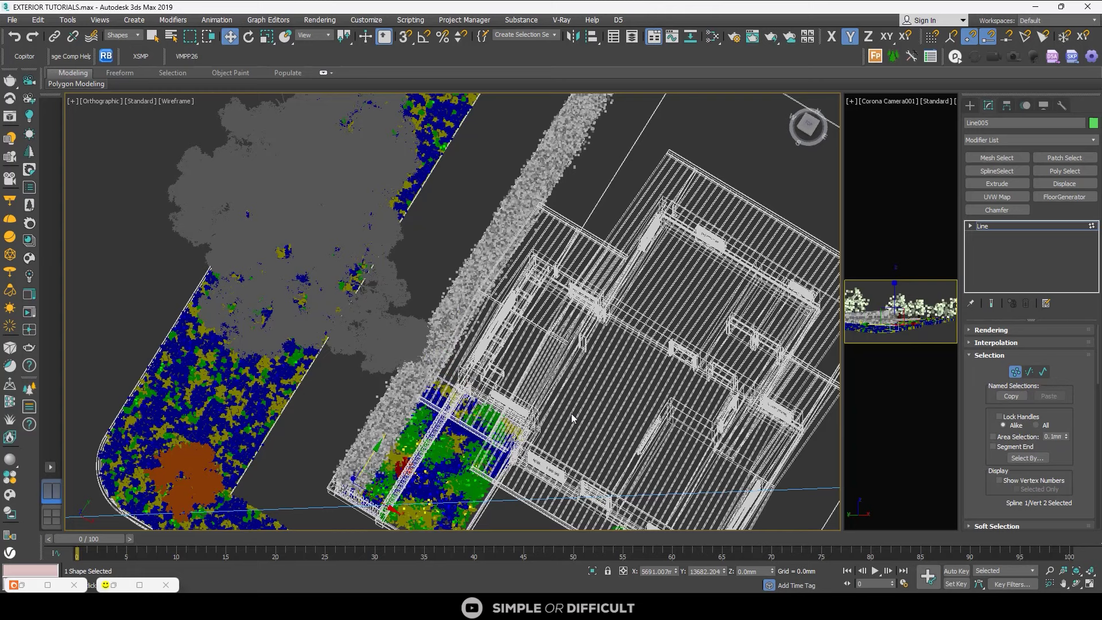
{"action": "left_click", "coordinate": [971, 106]}
{"action": "scroll", "coordinate": [392, 174], "scroll_direction": "down", "scroll_amount": 4}
{"action": "left_click", "coordinate": [293, 185]}
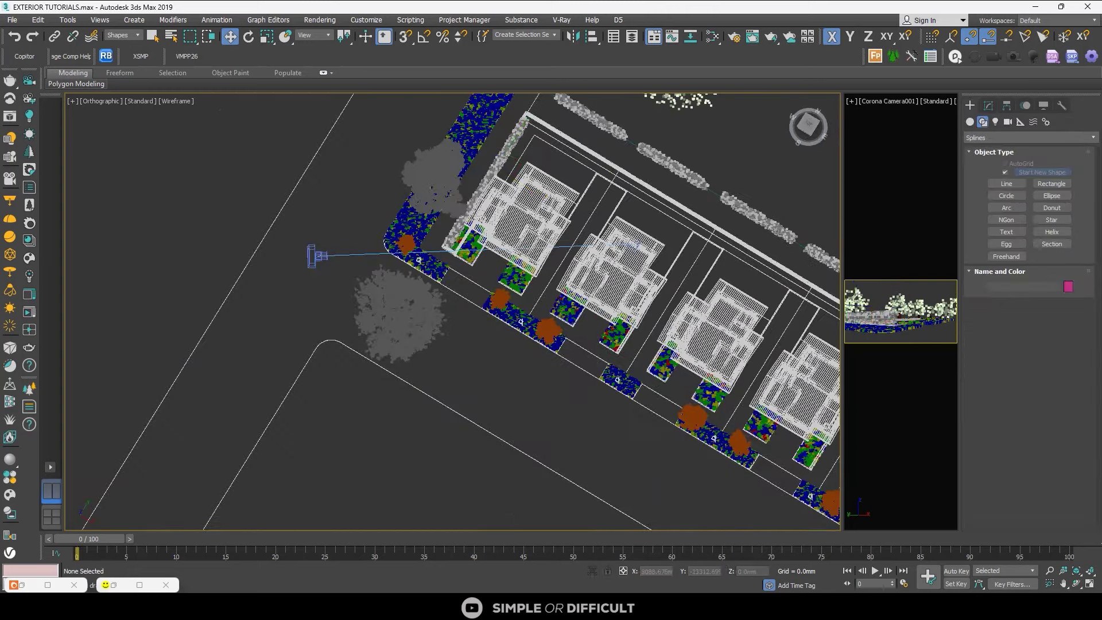
- Bring the Mercedes-Benz AMG GT 63 model from the ASSETS folder into the scene, on the road near the camera
{"action": "left_click", "coordinate": [498, 607]}
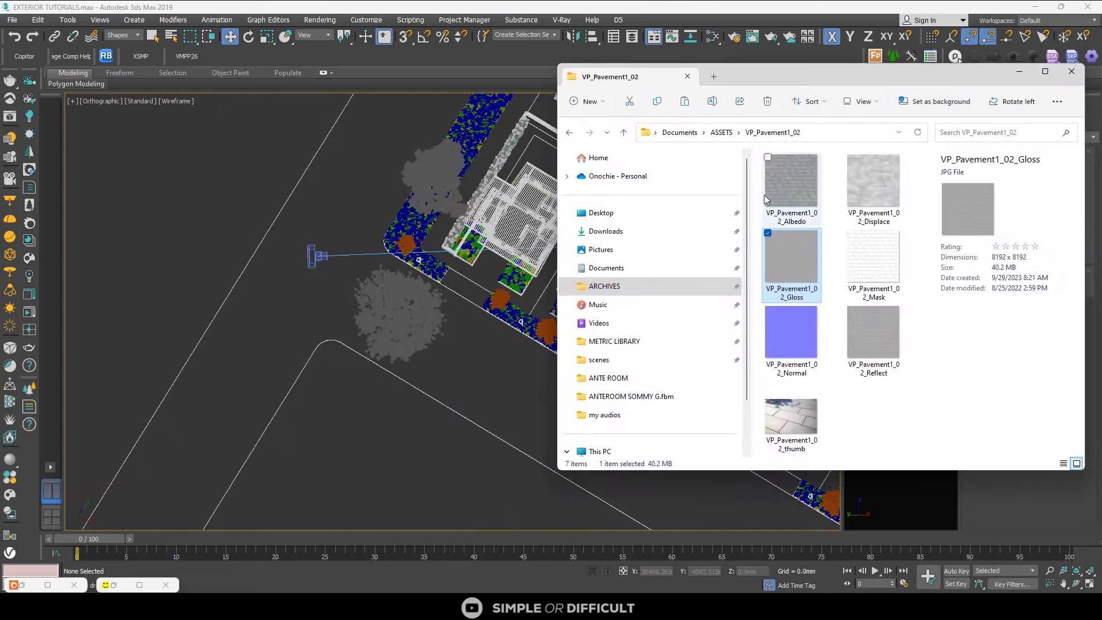
{"action": "left_click", "coordinate": [723, 132]}
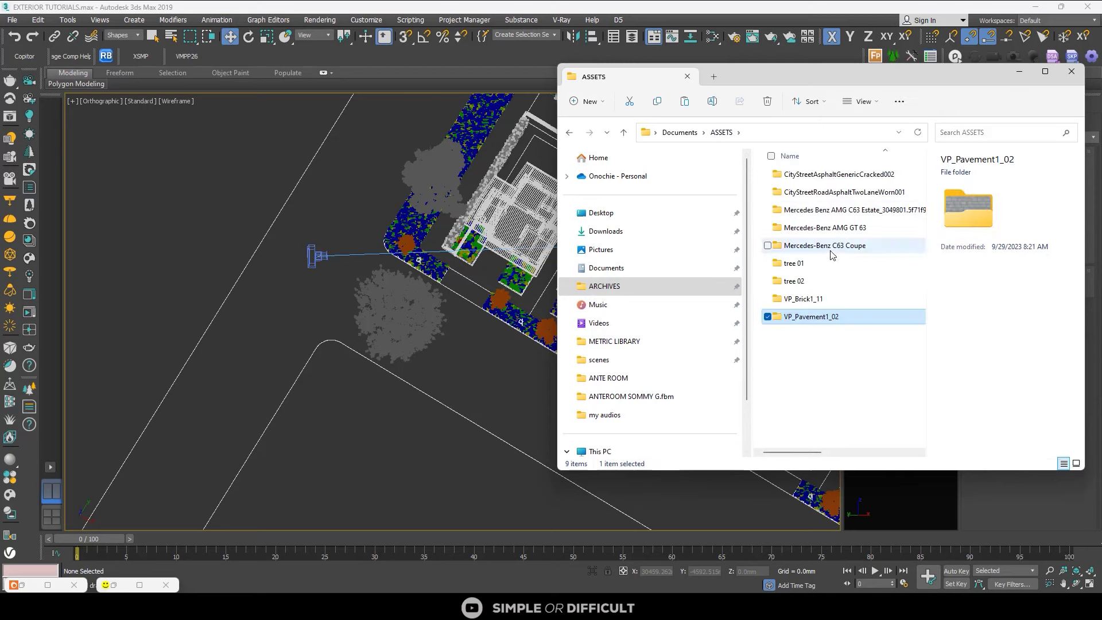
{"action": "double_click", "coordinate": [838, 228]}
{"action": "left_click", "coordinate": [866, 269]}
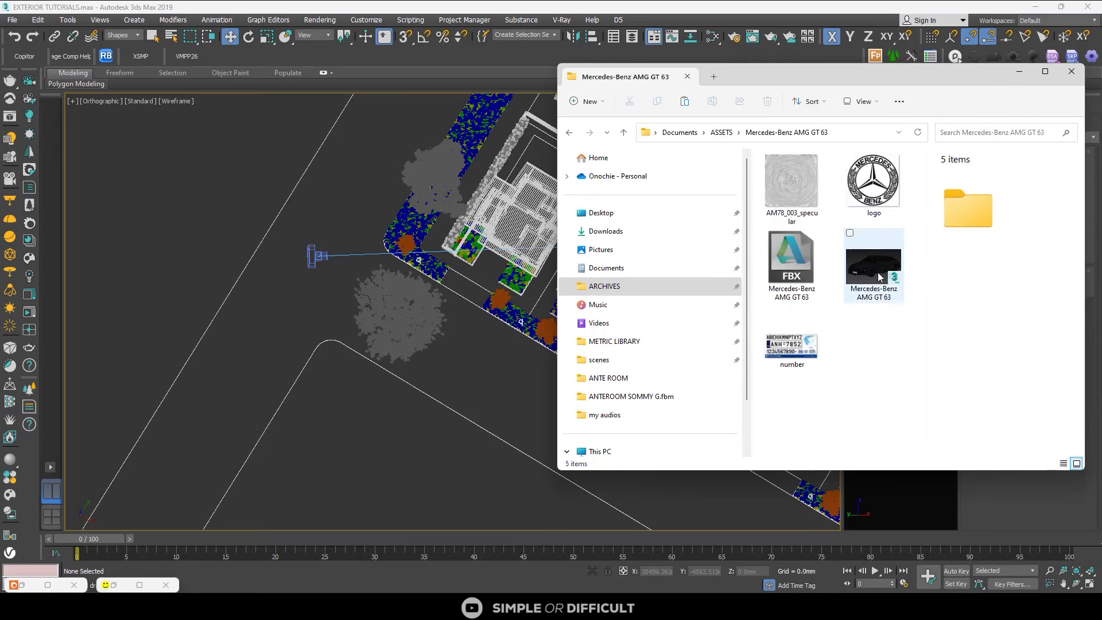
{"action": "scroll", "coordinate": [255, 275], "scroll_direction": "down", "scroll_amount": 5}
{"action": "left_click_drag", "start_coordinate": [856, 285], "coordinate": [358, 310]}
{"action": "left_click", "coordinate": [393, 329]}
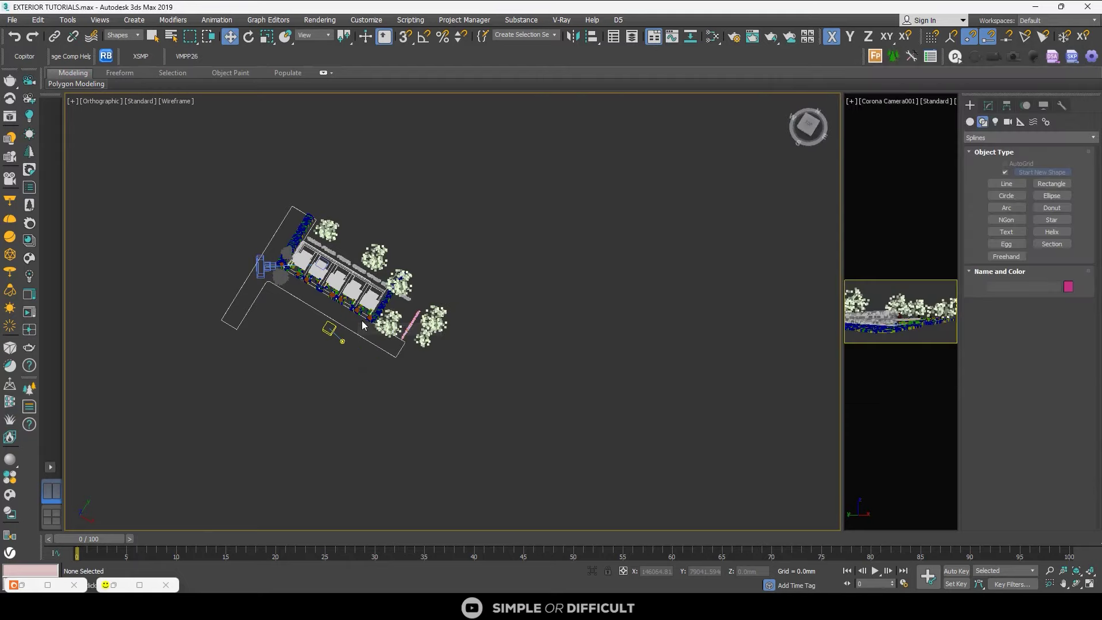
{"action": "scroll", "coordinate": [260, 273], "scroll_direction": "up", "scroll_amount": 8}
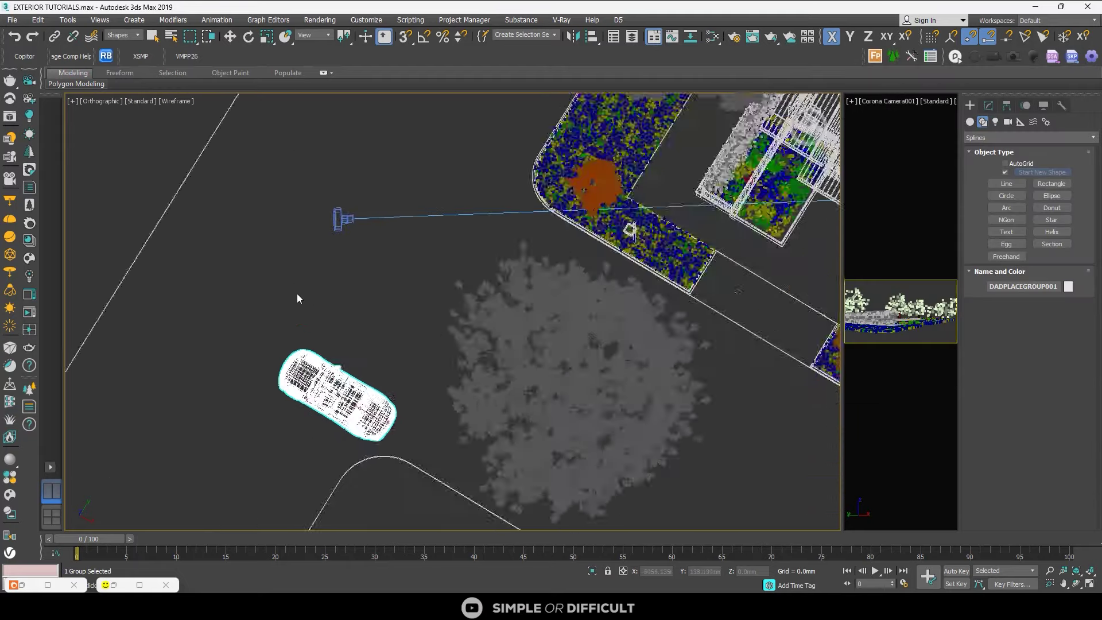
{"action": "scroll", "coordinate": [298, 272], "scroll_direction": "down", "scroll_amount": 5}
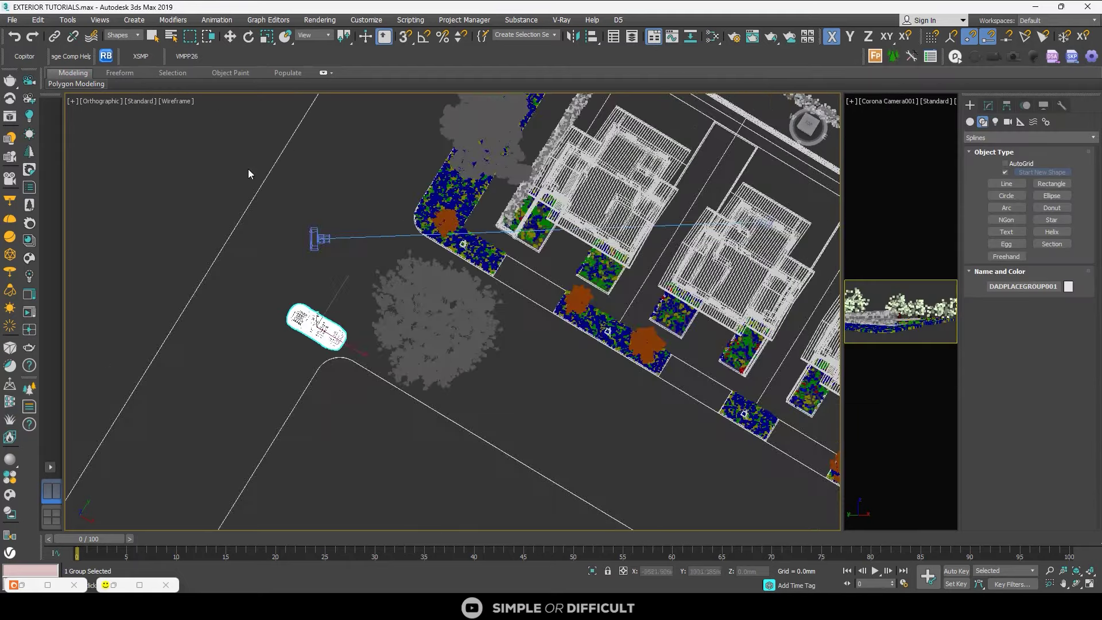
- Move the car to the far end of the road past the last house and maximize the camera view
{"action": "left_click", "coordinate": [230, 36]}
{"action": "scroll", "coordinate": [256, 211], "scroll_direction": "down", "scroll_amount": 5}
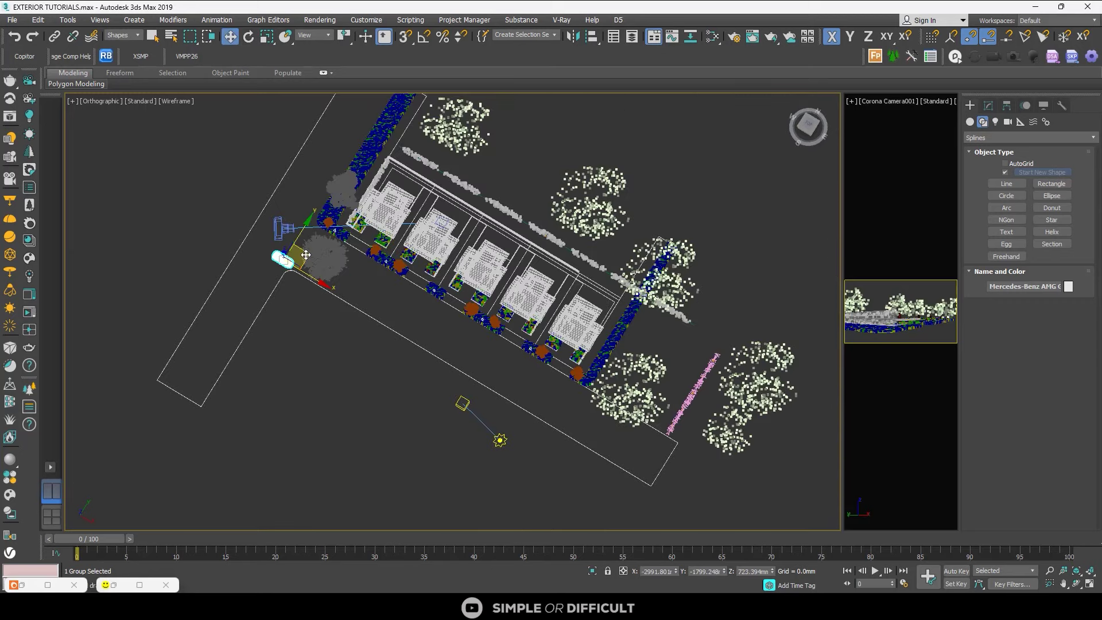
{"action": "left_click_drag", "start_coordinate": [306, 254], "coordinate": [626, 415]}
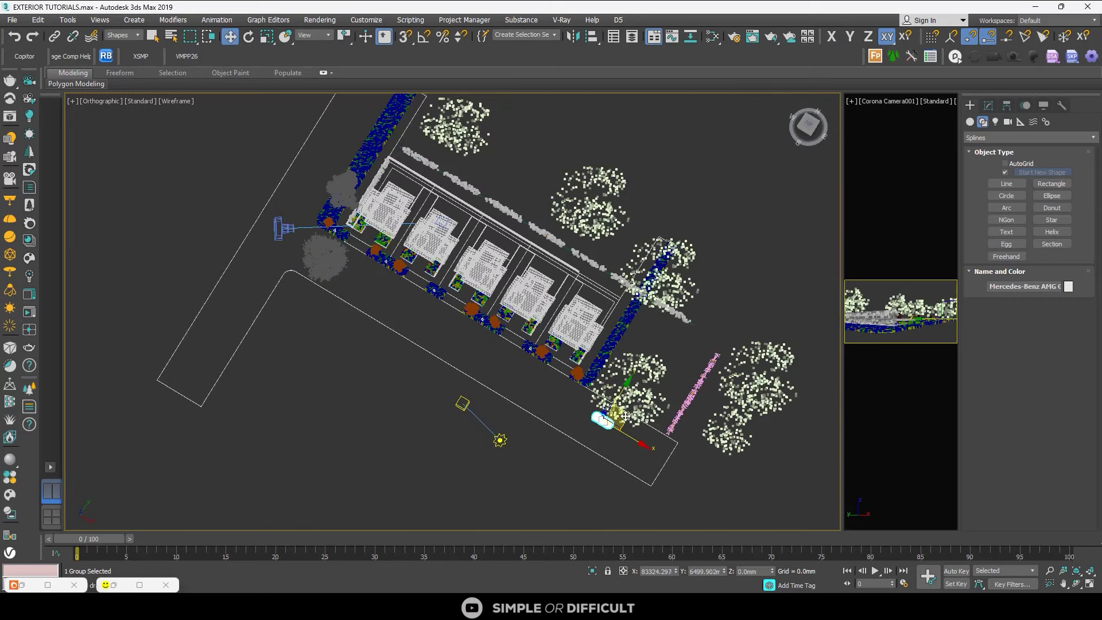
{"action": "middle_click", "coordinate": [890, 293]}
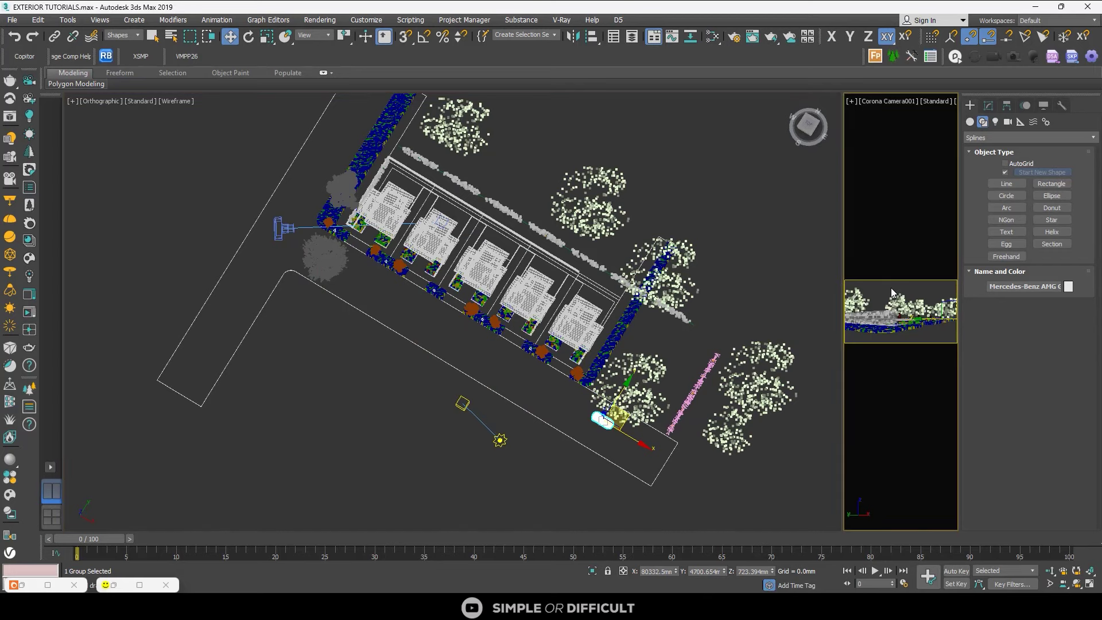
{"action": "key", "text": "alt+w"}
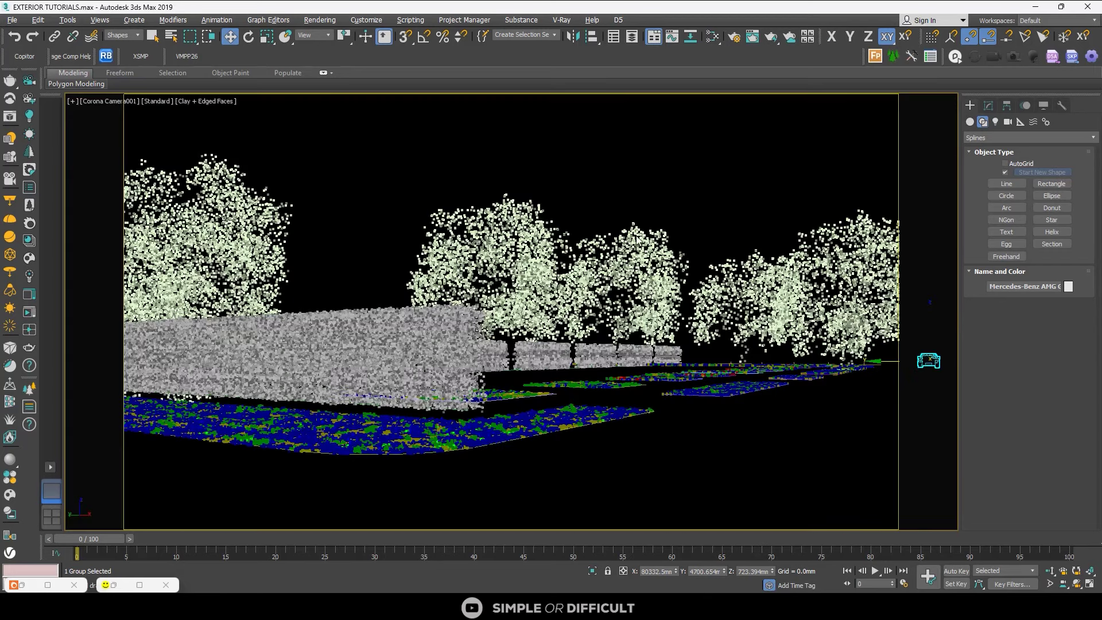
- Deselect the car, switch the camera view to Default Shading and return to the split viewport layout
{"action": "left_click", "coordinate": [596, 223]}
{"action": "left_click", "coordinate": [212, 102]}
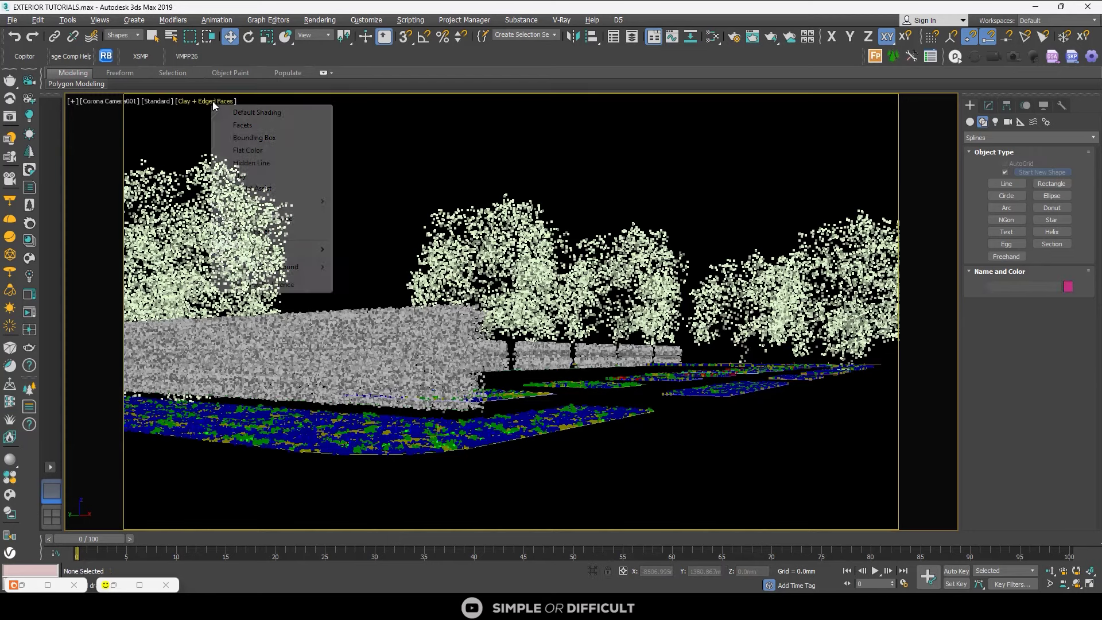
{"action": "left_click", "coordinate": [255, 112]}
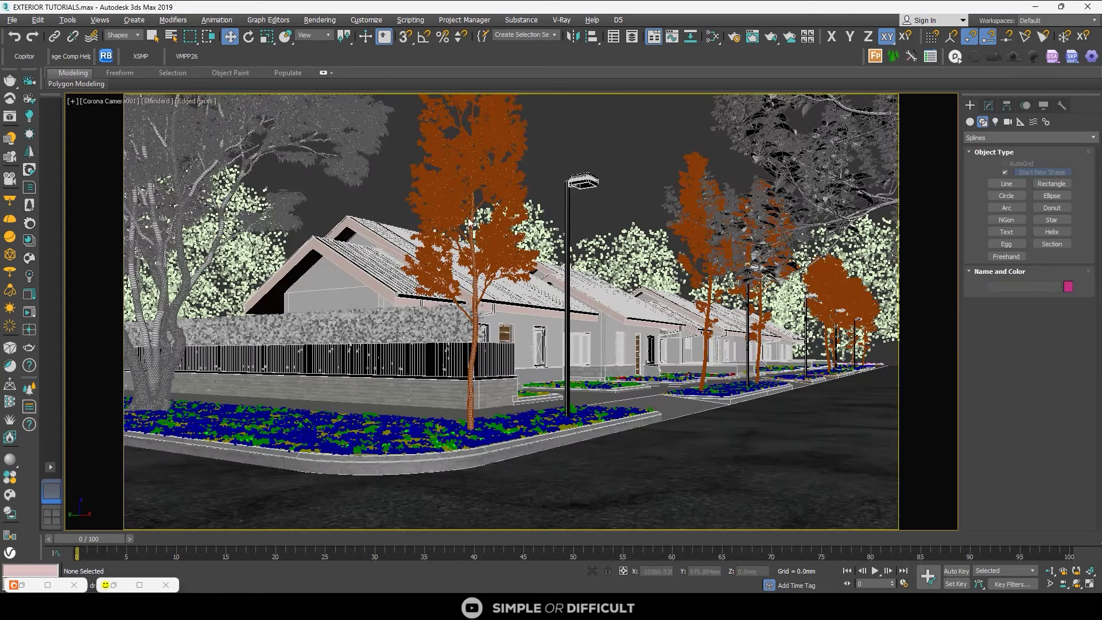
{"action": "left_click", "coordinate": [1093, 587]}
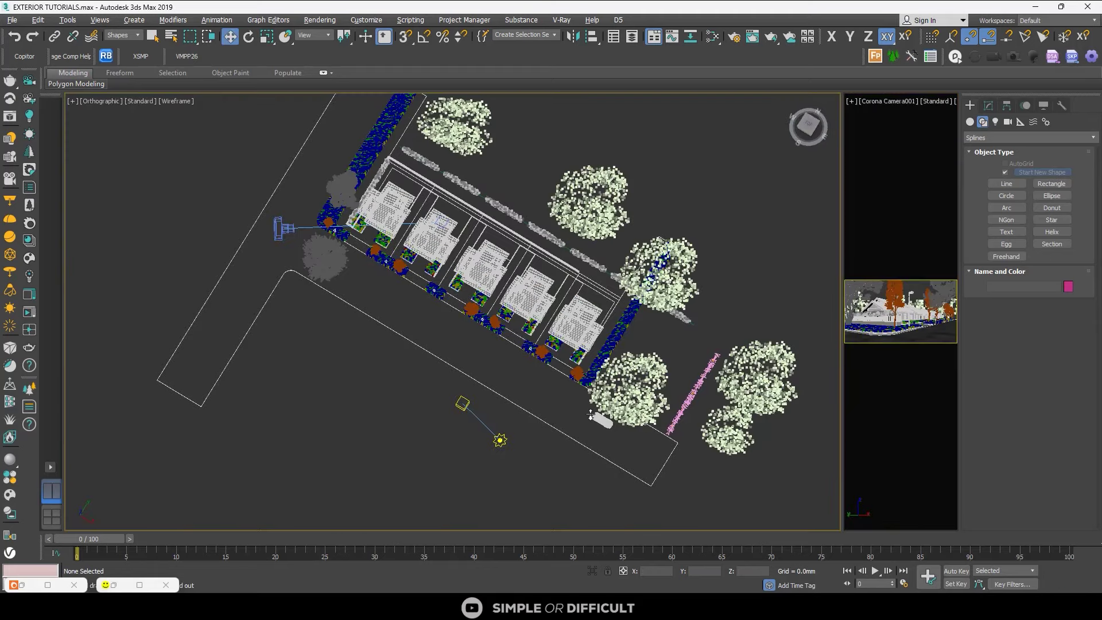
- Set the selection filter to All and select the Mercedes car at the far end of the road
{"action": "scroll", "coordinate": [601, 423], "scroll_direction": "up", "scroll_amount": 5}
{"action": "left_click", "coordinate": [234, 36]}
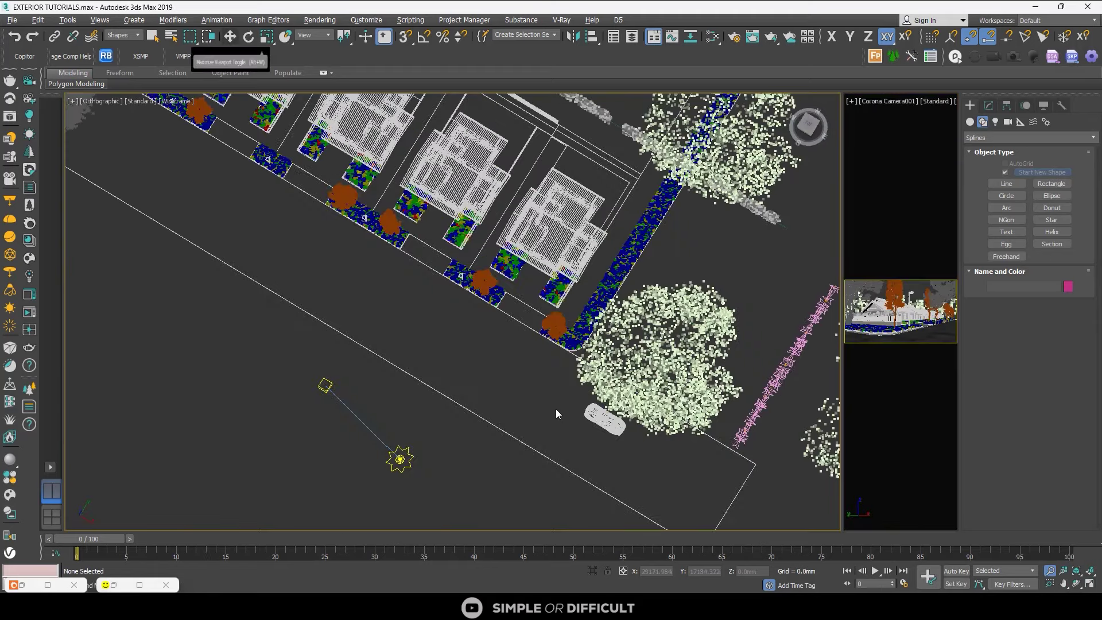
{"action": "scroll", "coordinate": [559, 406], "scroll_direction": "up", "scroll_amount": 4}
{"action": "middle_click_drag", "start_coordinate": [640, 432], "coordinate": [357, 222]}
{"action": "scroll", "coordinate": [333, 216], "scroll_direction": "down", "scroll_amount": 3}
{"action": "left_click", "coordinate": [129, 36]}
{"action": "left_click", "coordinate": [117, 44]}
{"action": "scroll", "coordinate": [352, 217], "scroll_direction": "up", "scroll_amount": 2}
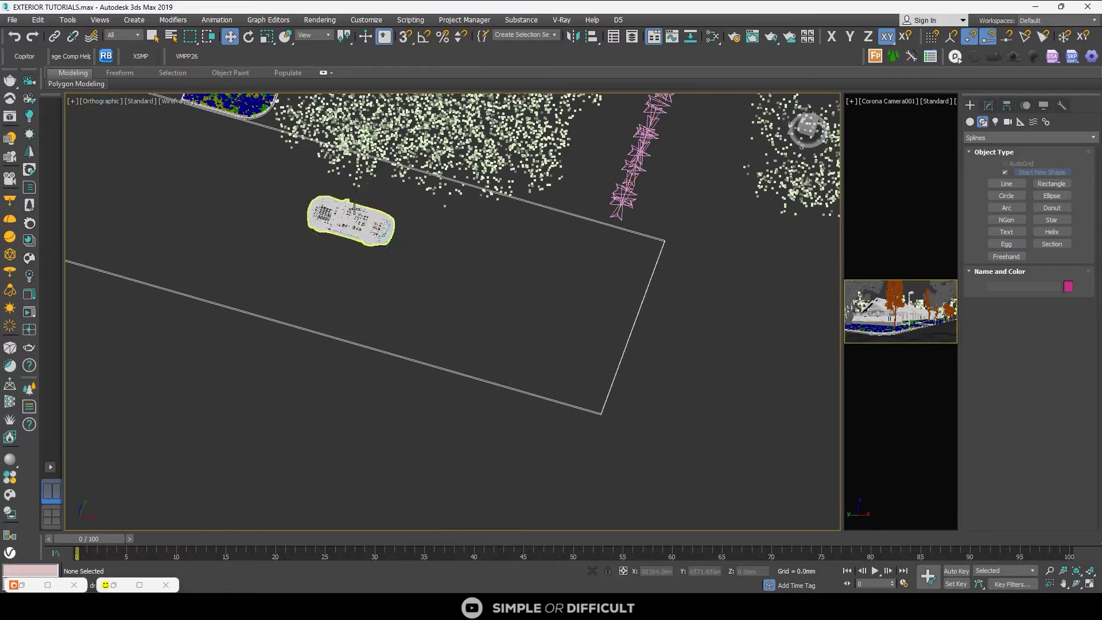
{"action": "left_click", "coordinate": [348, 217]}
- Show the selected car from the top and widen the camera view to nearly half of the viewport area
{"action": "scroll", "coordinate": [379, 234], "scroll_direction": "down", "scroll_amount": 4}
{"action": "key", "text": "t"}
{"action": "key", "text": "z"}
{"action": "scroll", "coordinate": [391, 241], "scroll_direction": "down", "scroll_amount": 10}
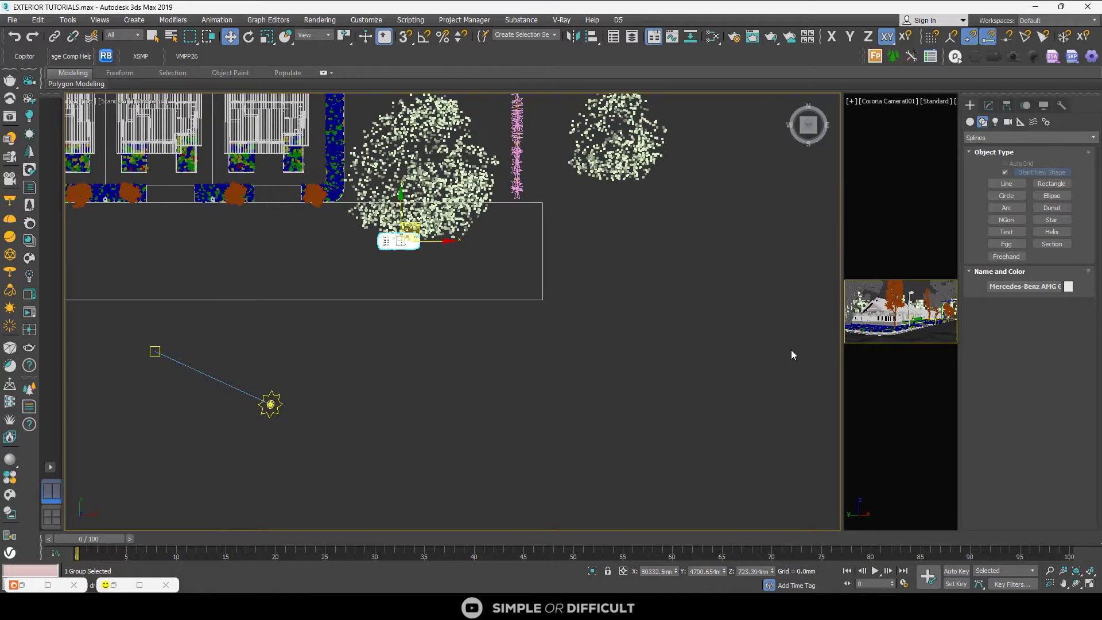
{"action": "scroll", "coordinate": [425, 233], "scroll_direction": "up", "scroll_amount": 2}
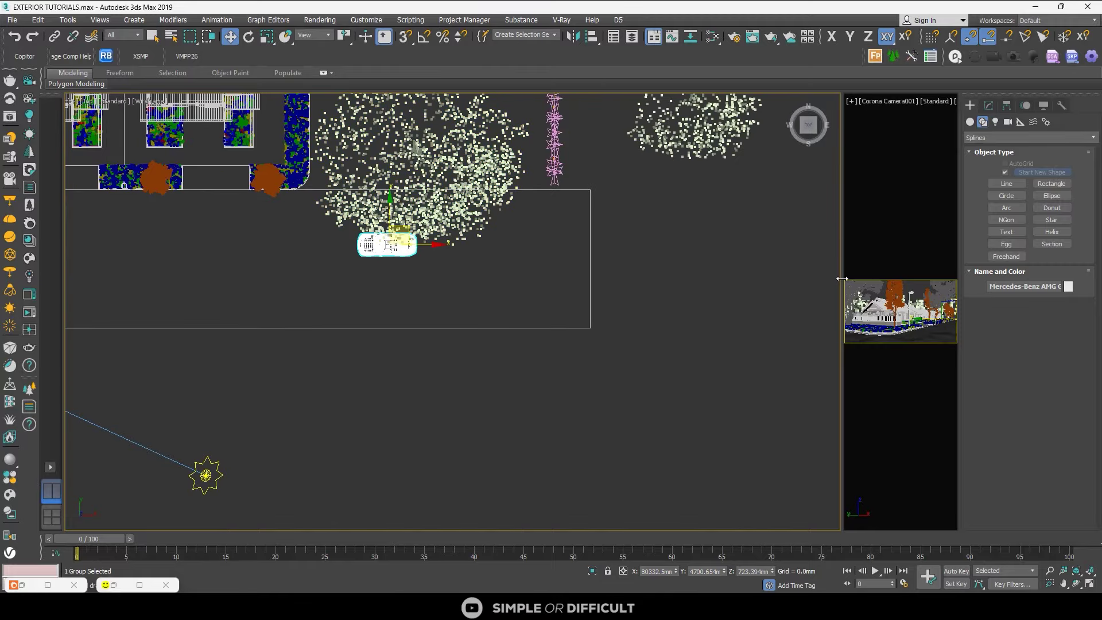
{"action": "left_click_drag", "start_coordinate": [842, 279], "coordinate": [566, 269]}
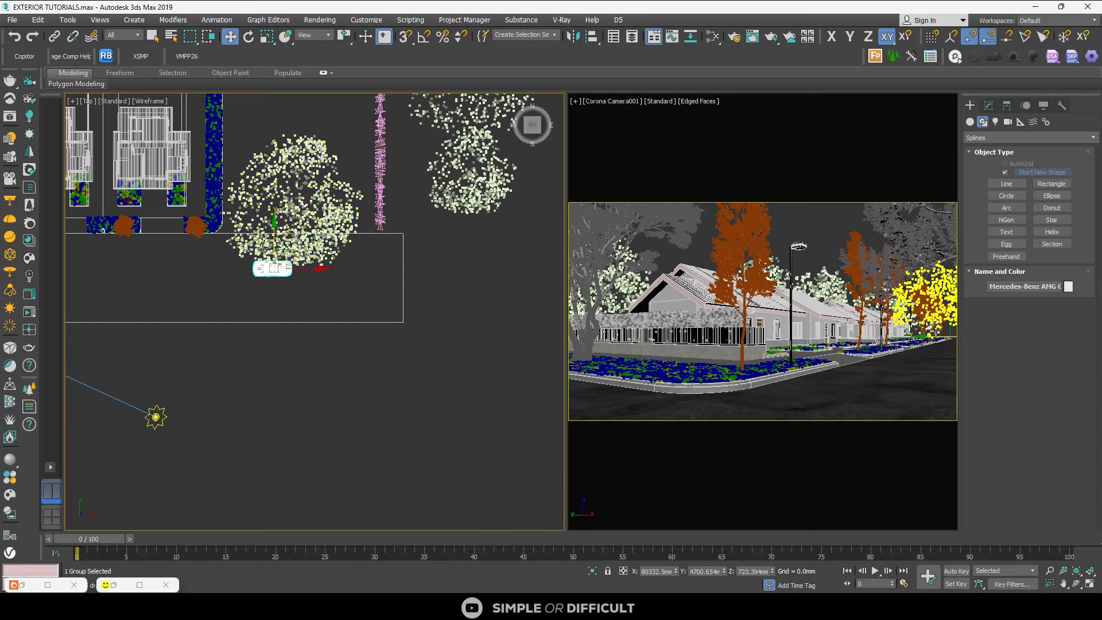
- Move the car along the road to the first house, near the camera and partly inside its frame
{"action": "scroll", "coordinate": [260, 249], "scroll_direction": "up", "scroll_amount": 4}
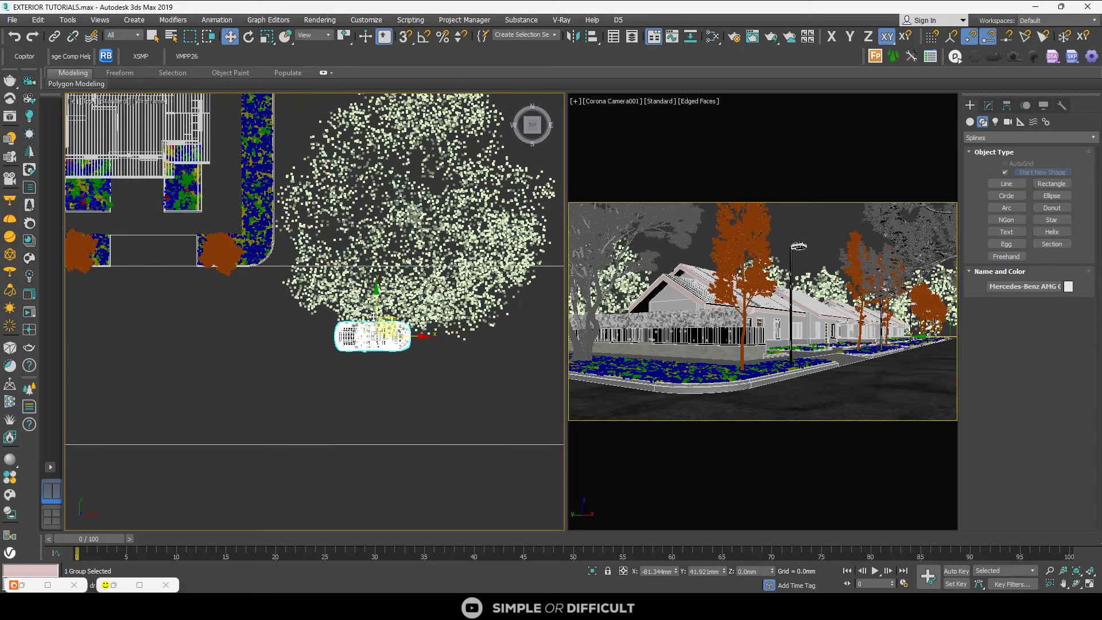
{"action": "left_click_drag", "start_coordinate": [374, 316], "coordinate": [23, 273]}
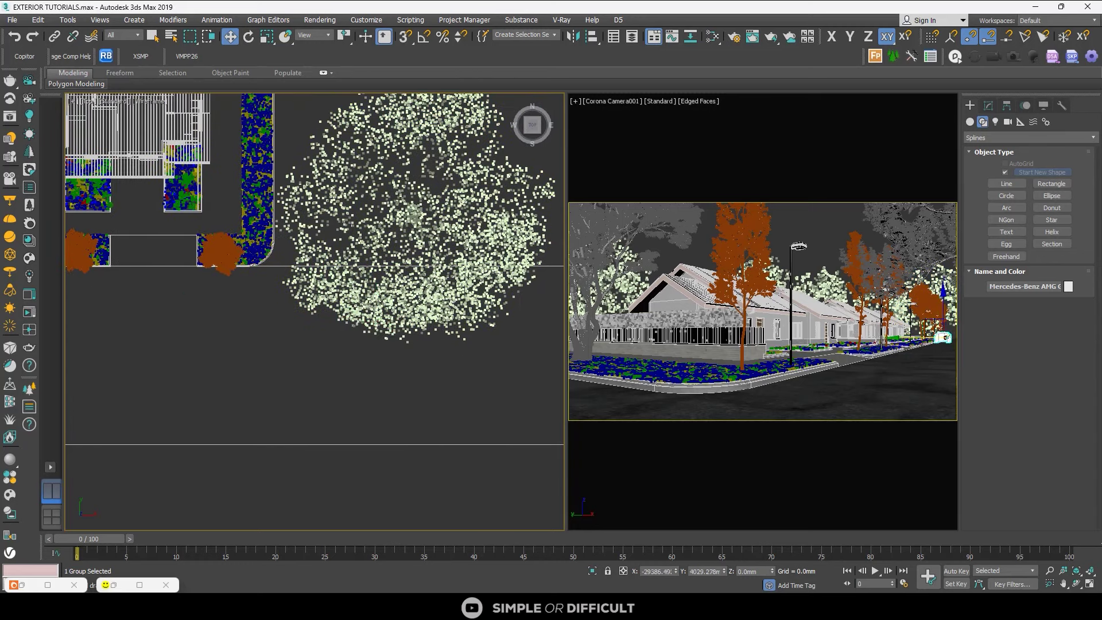
{"action": "scroll", "coordinate": [156, 307], "scroll_direction": "down", "scroll_amount": 8}
{"action": "middle_click_drag", "start_coordinate": [157, 304], "coordinate": [468, 295]}
{"action": "scroll", "coordinate": [442, 292], "scroll_direction": "up", "scroll_amount": 2}
{"action": "left_click_drag", "start_coordinate": [406, 284], "coordinate": [166, 290]}
{"action": "scroll", "coordinate": [163, 292], "scroll_direction": "up", "scroll_amount": 4}
{"action": "middle_click_drag", "start_coordinate": [170, 287], "coordinate": [376, 290]}
{"action": "left_click_drag", "start_coordinate": [327, 301], "coordinate": [294, 311]}
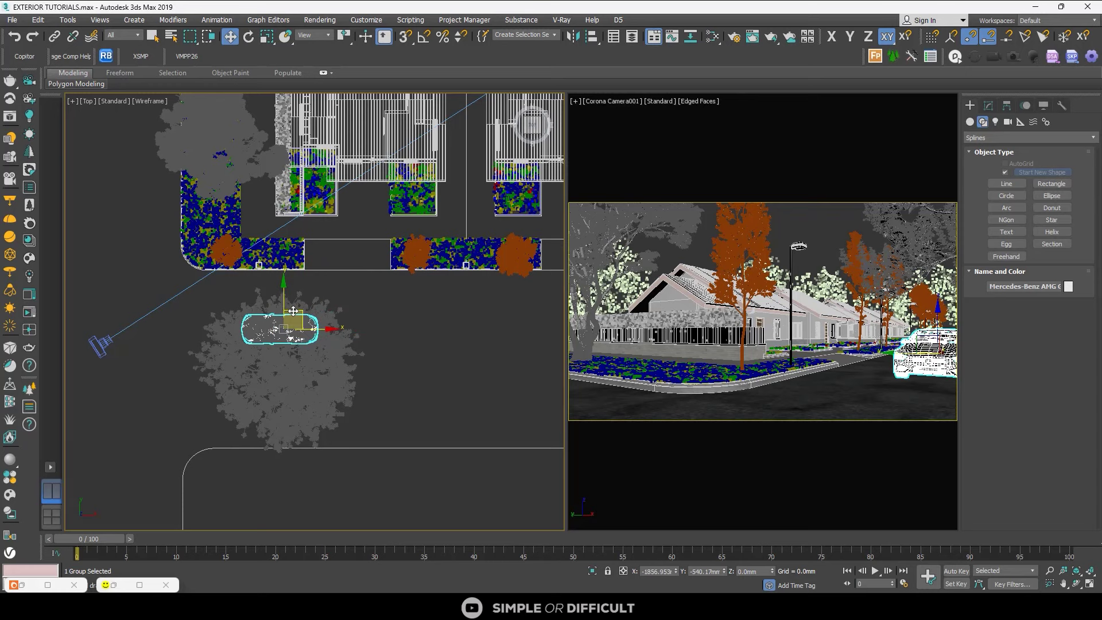
- Deselect the car and save the scene
{"action": "scroll", "coordinate": [310, 279], "scroll_direction": "down", "scroll_amount": 4}
{"action": "left_click", "coordinate": [143, 223]}
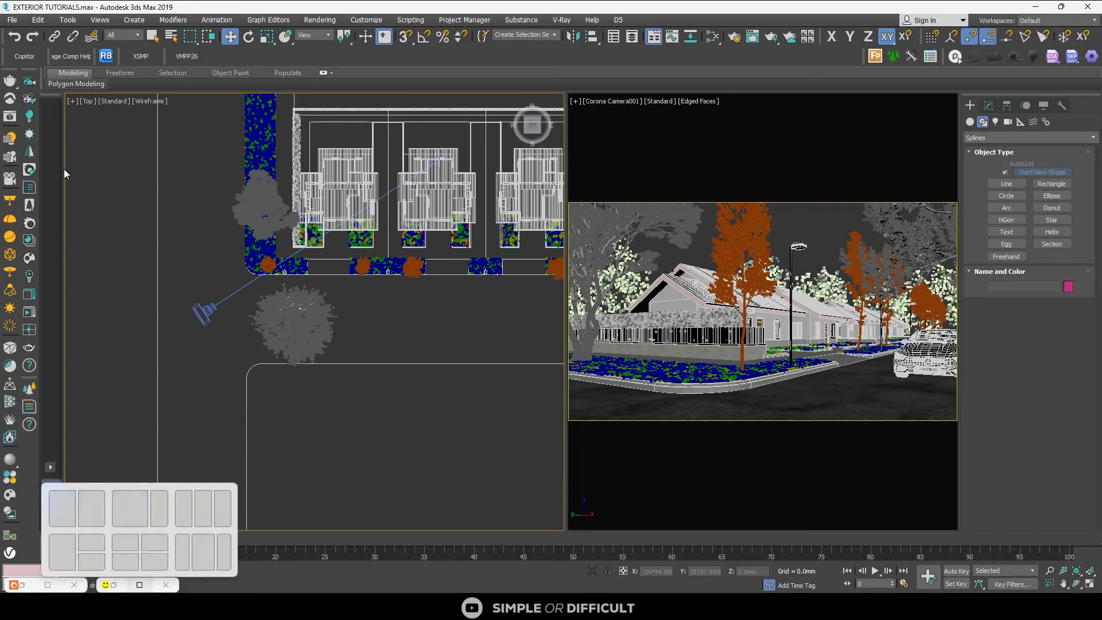
{"action": "left_click", "coordinate": [9, 23]}
{"action": "left_click", "coordinate": [44, 110]}
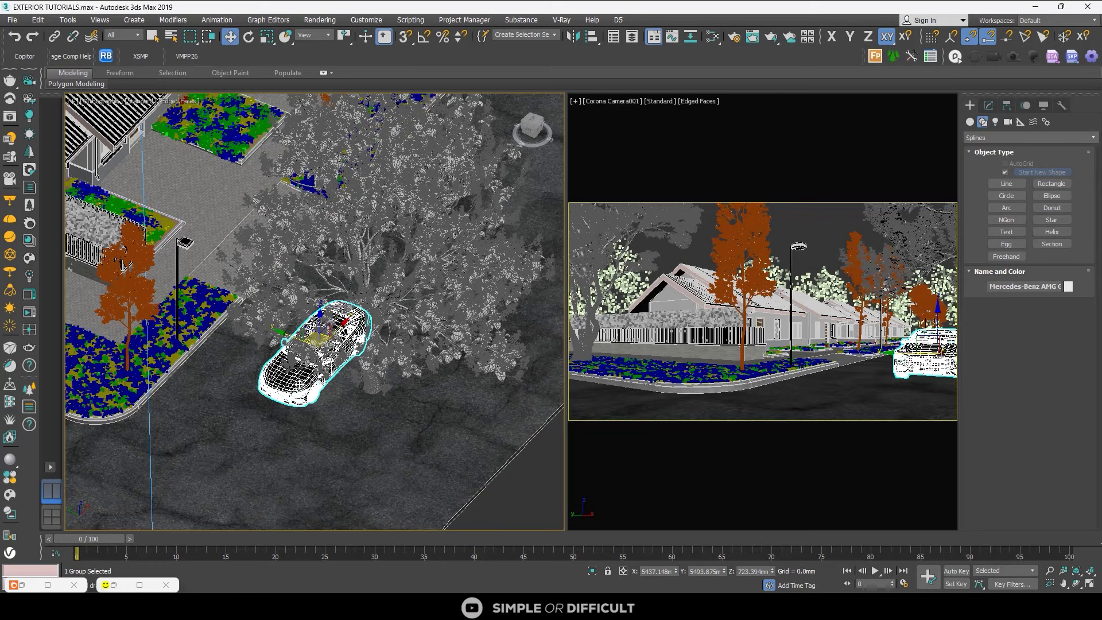
- Relink the scene's missing bitmaps from the saved path D:\DOCUMENTS with Relink Bitmaps and close the tool
{"action": "left_click", "coordinate": [107, 56]}
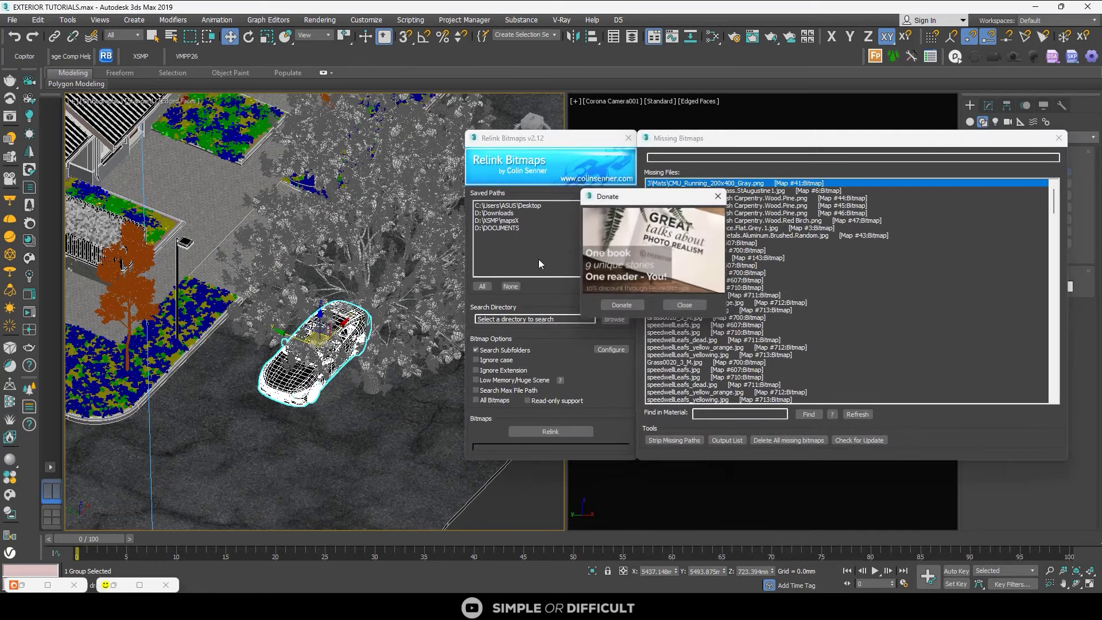
{"action": "left_click", "coordinate": [720, 195]}
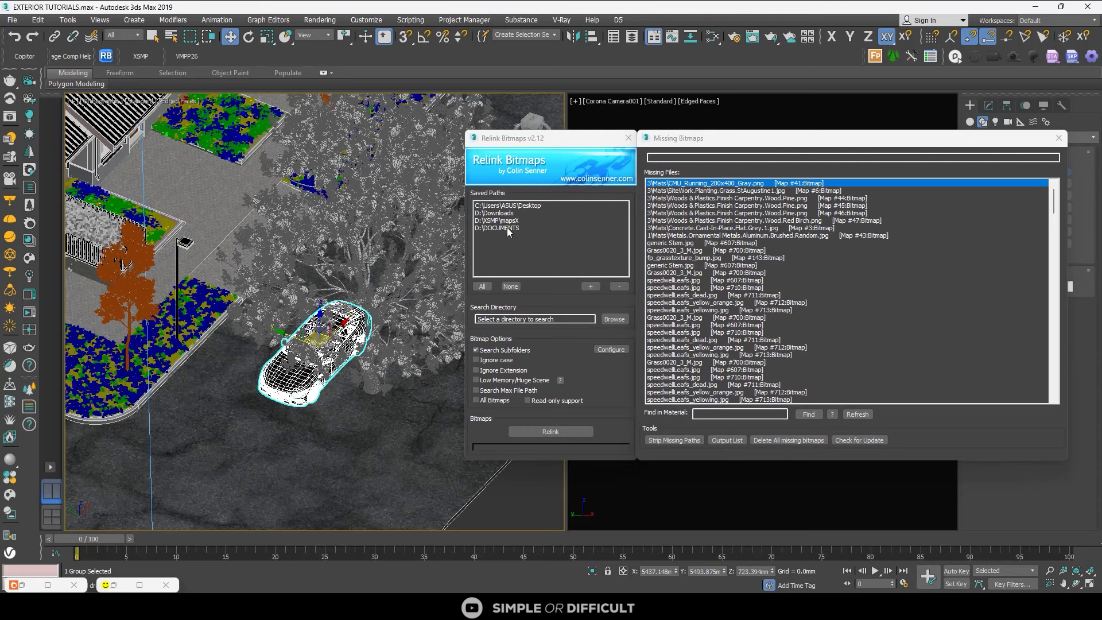
{"action": "left_click", "coordinate": [508, 229]}
{"action": "left_click", "coordinate": [576, 432]}
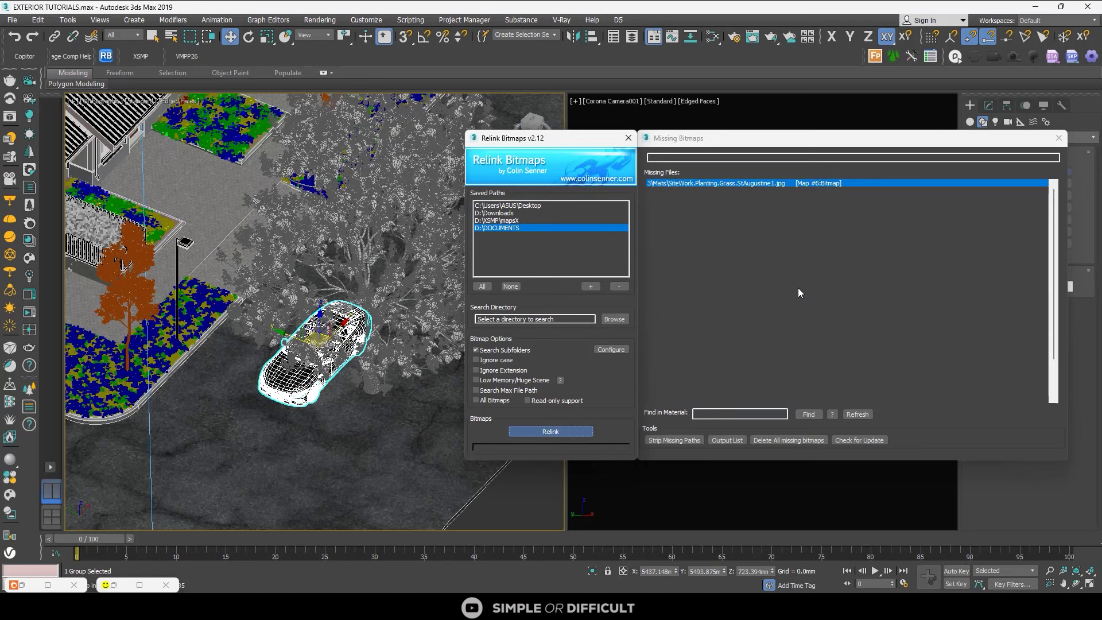
{"action": "left_click", "coordinate": [1060, 137]}
- Activate the camera view, set the render output size to 1280x720 and start rendering
{"action": "scroll", "coordinate": [253, 376], "scroll_direction": "up", "scroll_amount": 5}
{"action": "scroll", "coordinate": [253, 376], "scroll_direction": "down", "scroll_amount": 8}
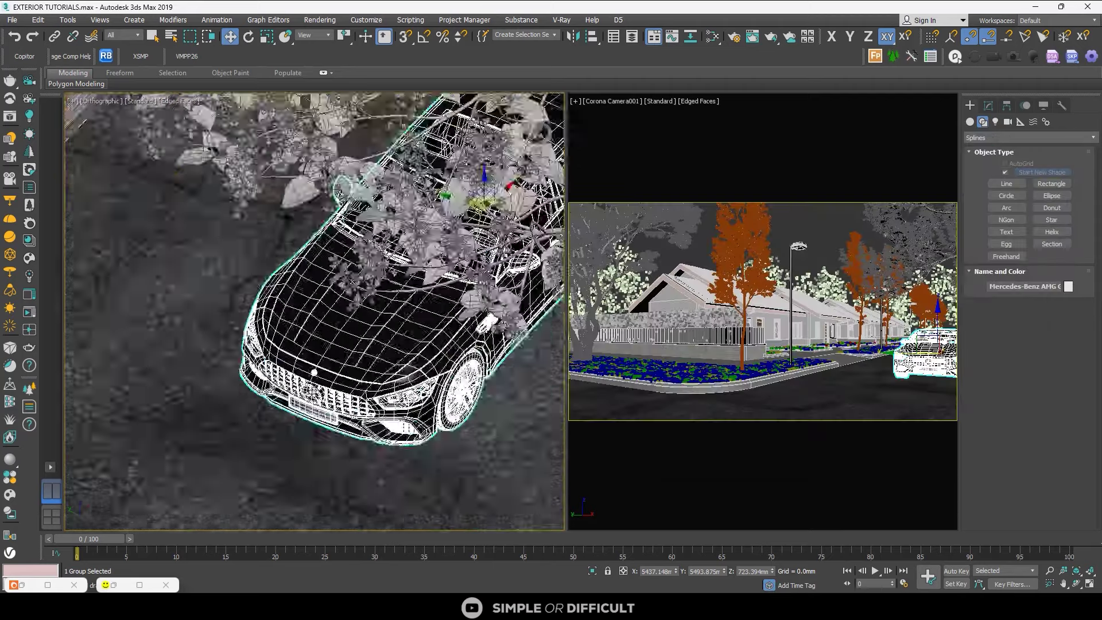
{"action": "left_click", "coordinate": [812, 229]}
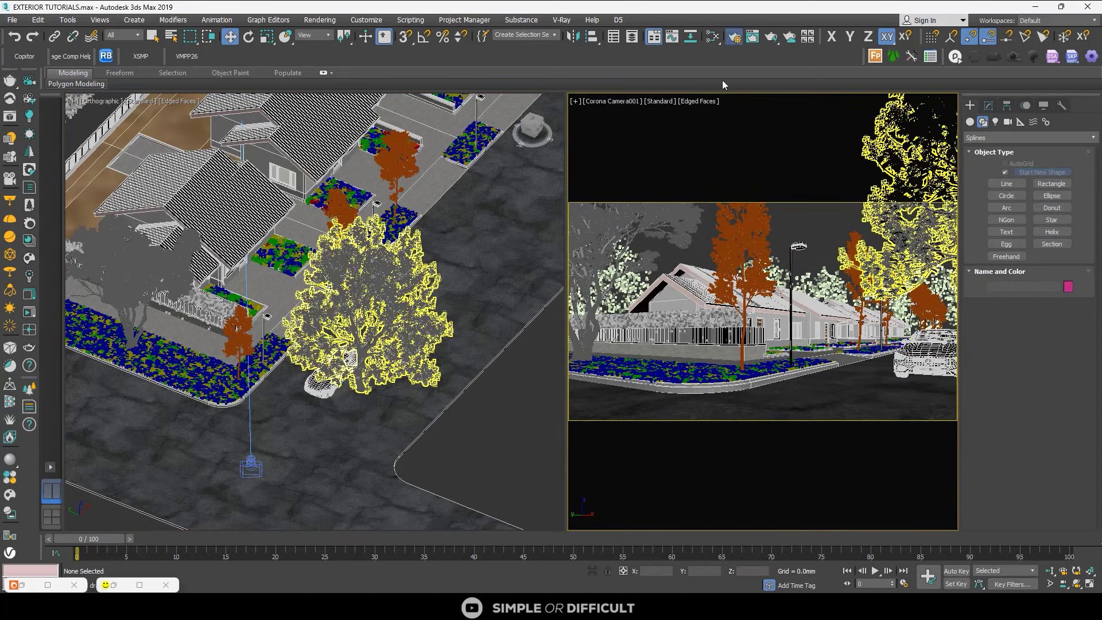
{"action": "key", "text": "F10"}
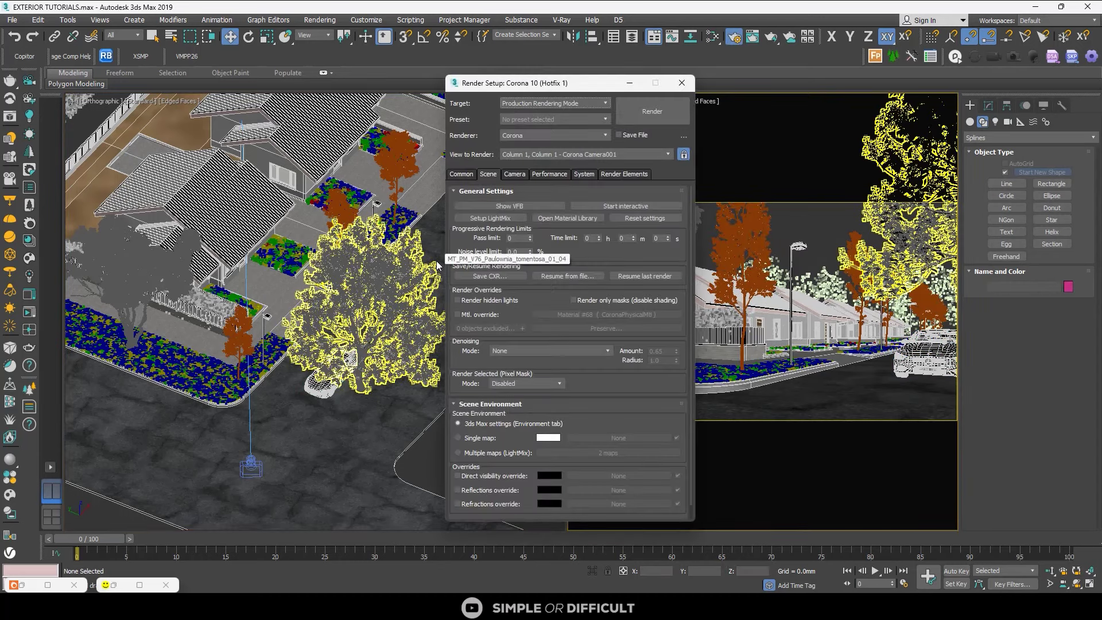
{"action": "left_click", "coordinate": [461, 174]}
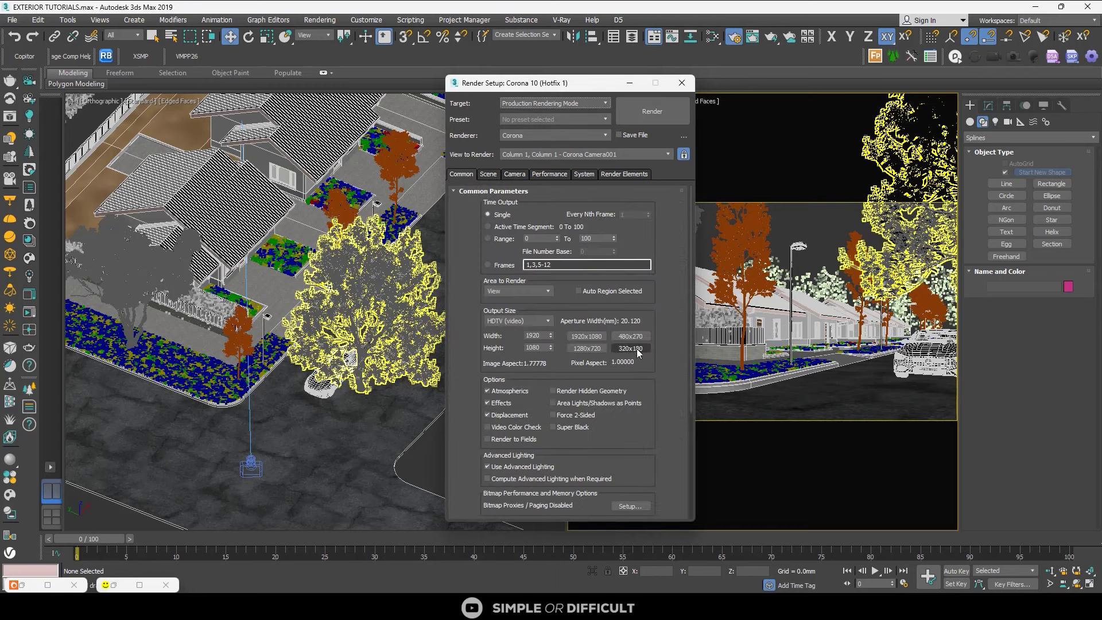
{"action": "left_click", "coordinate": [598, 349]}
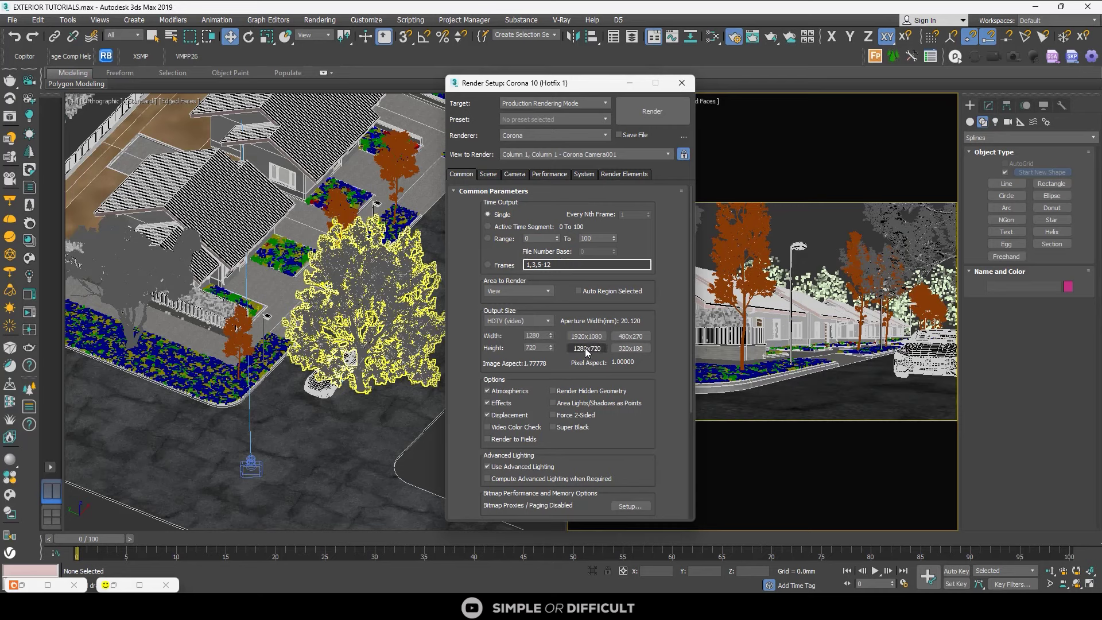
{"action": "left_click", "coordinate": [652, 112]}
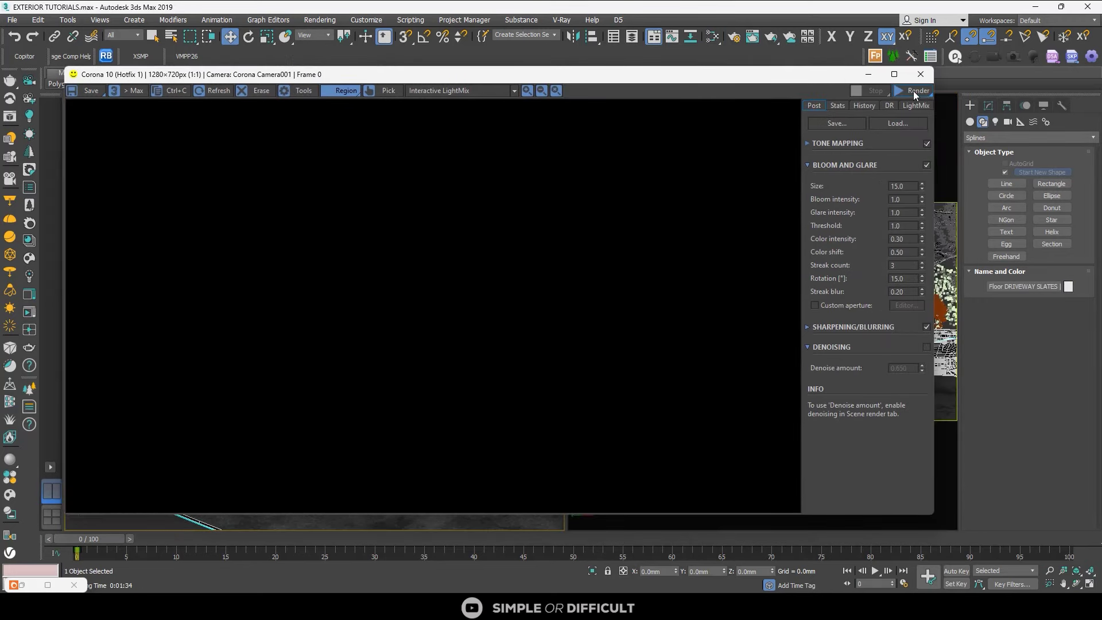
- Start interactive rendering of the camera view and check the hedge and fence beside the first house up close
{"action": "left_click", "coordinate": [914, 91]}
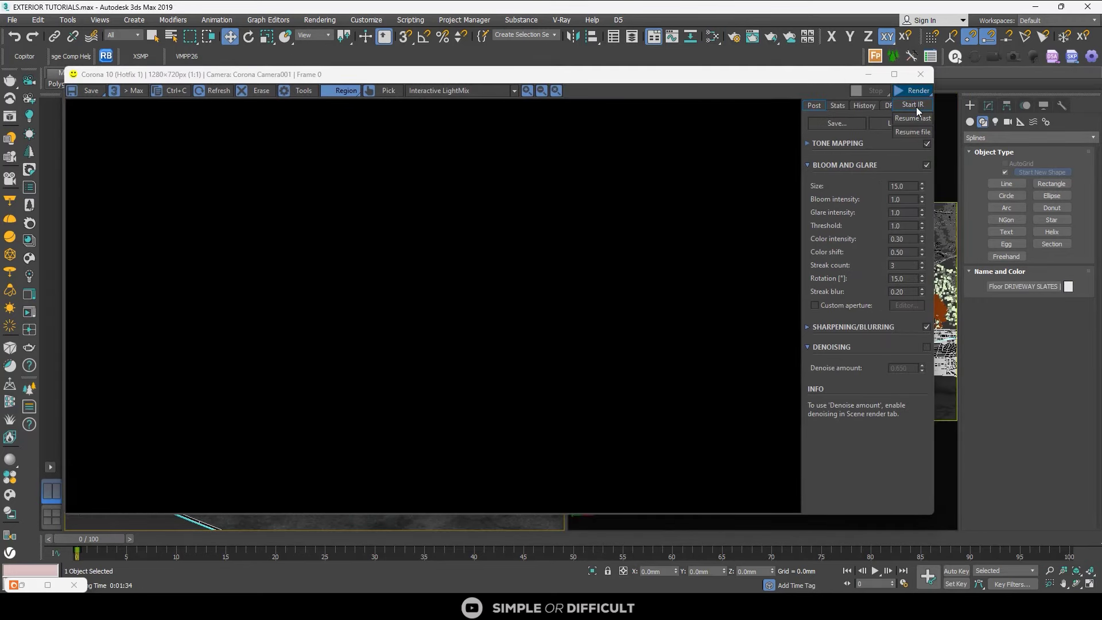
{"action": "left_click", "coordinate": [916, 107]}
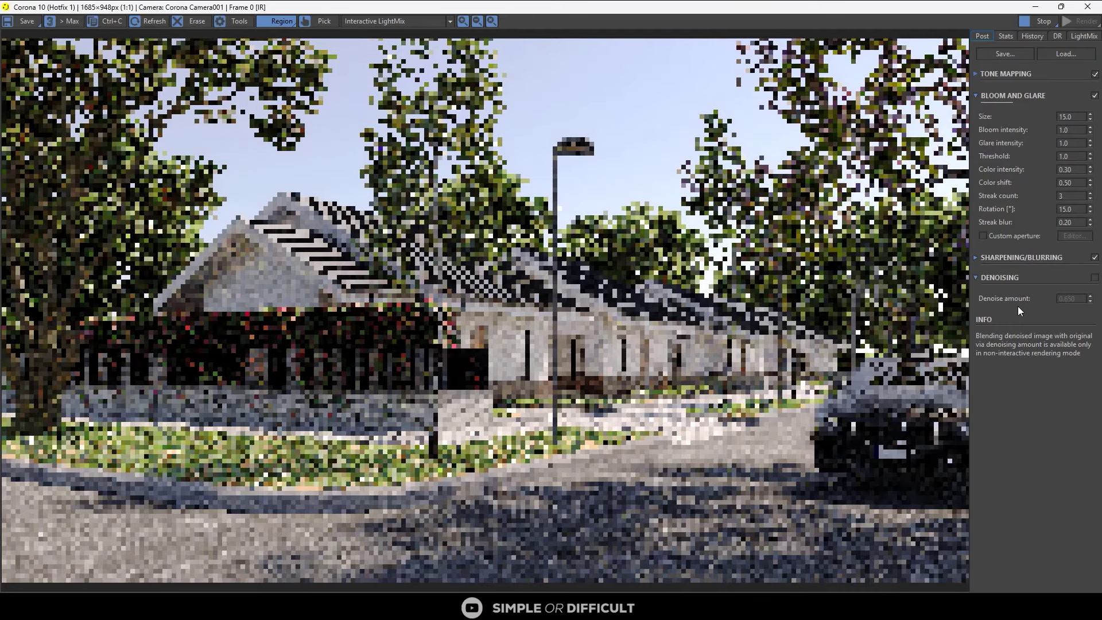
{"action": "scroll", "coordinate": [357, 334], "scroll_direction": "up", "scroll_amount": 2}
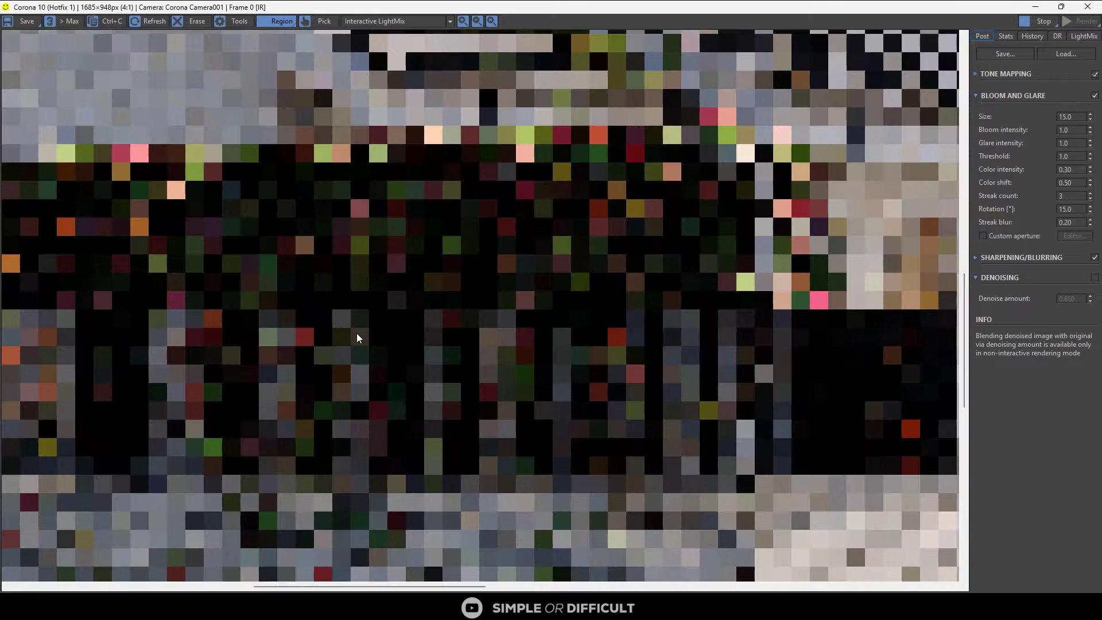
{"action": "scroll", "coordinate": [428, 332], "scroll_direction": "down", "scroll_amount": 2}
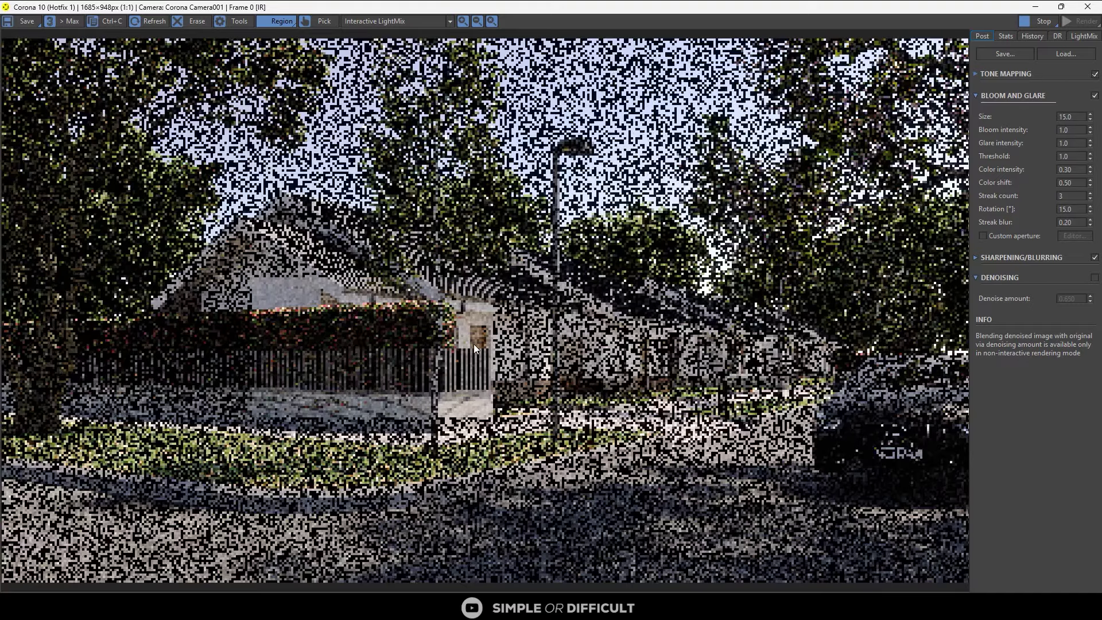
{"action": "scroll", "coordinate": [474, 343], "scroll_direction": "up", "scroll_amount": 1}
{"action": "scroll", "coordinate": [474, 336], "scroll_direction": "down", "scroll_amount": 1}
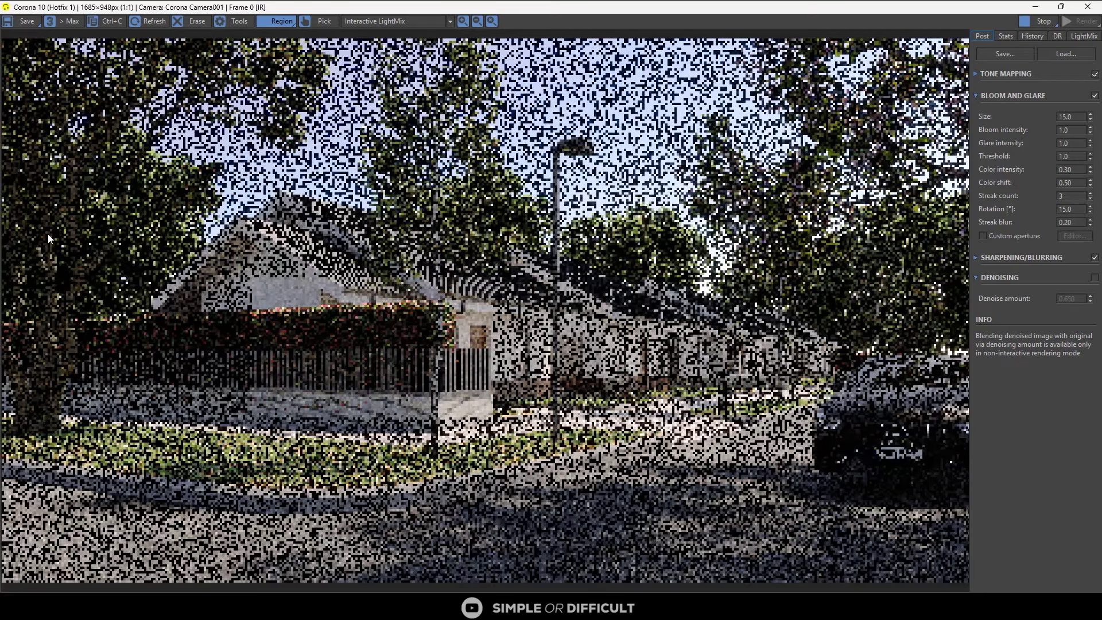
- Limit the interactive render to two regions, one from the image's left edge across the first house's hedge and fence, one around the car
{"action": "left_click_drag", "start_coordinate": [92, 299], "coordinate": [500, 515]}
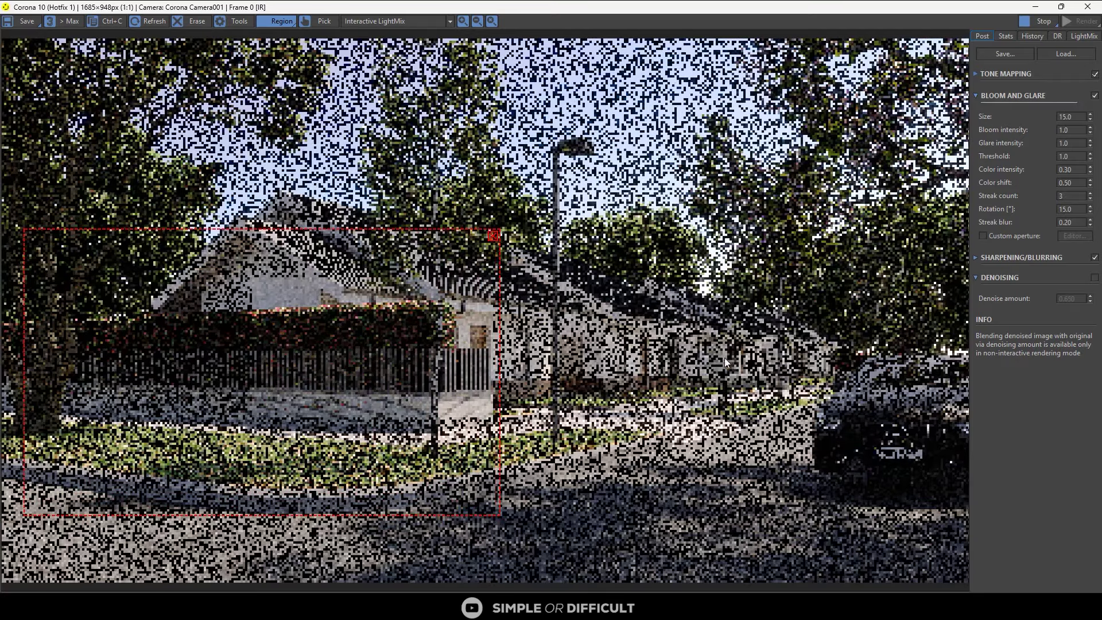
{"action": "left_click_drag", "start_coordinate": [768, 274], "coordinate": [1008, 517]}
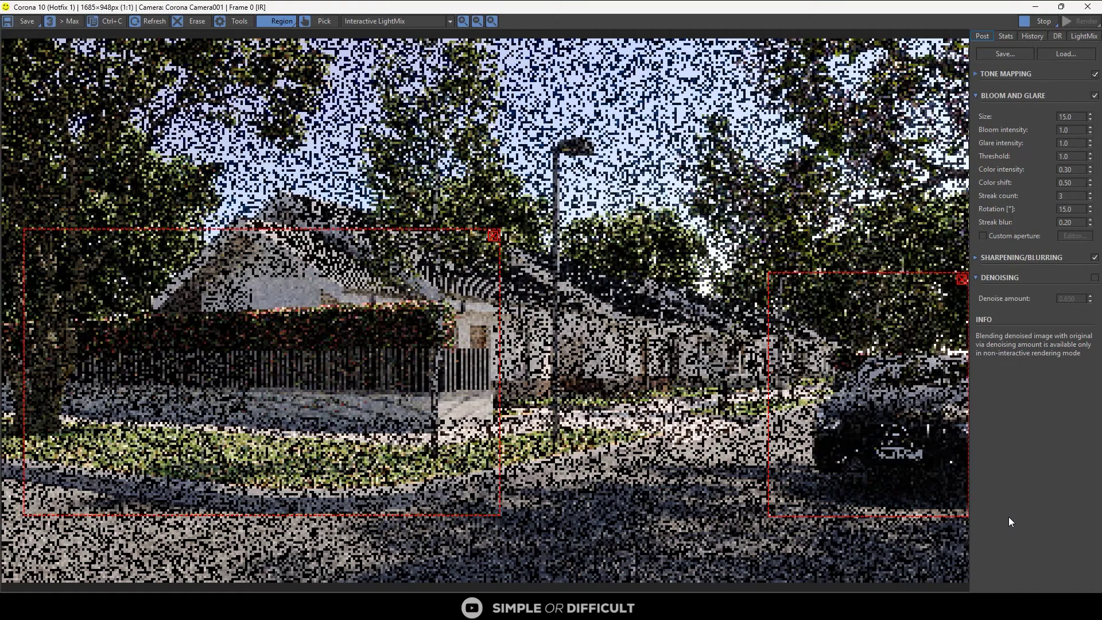
{"action": "scroll", "coordinate": [306, 325], "scroll_direction": "up", "scroll_amount": 8}
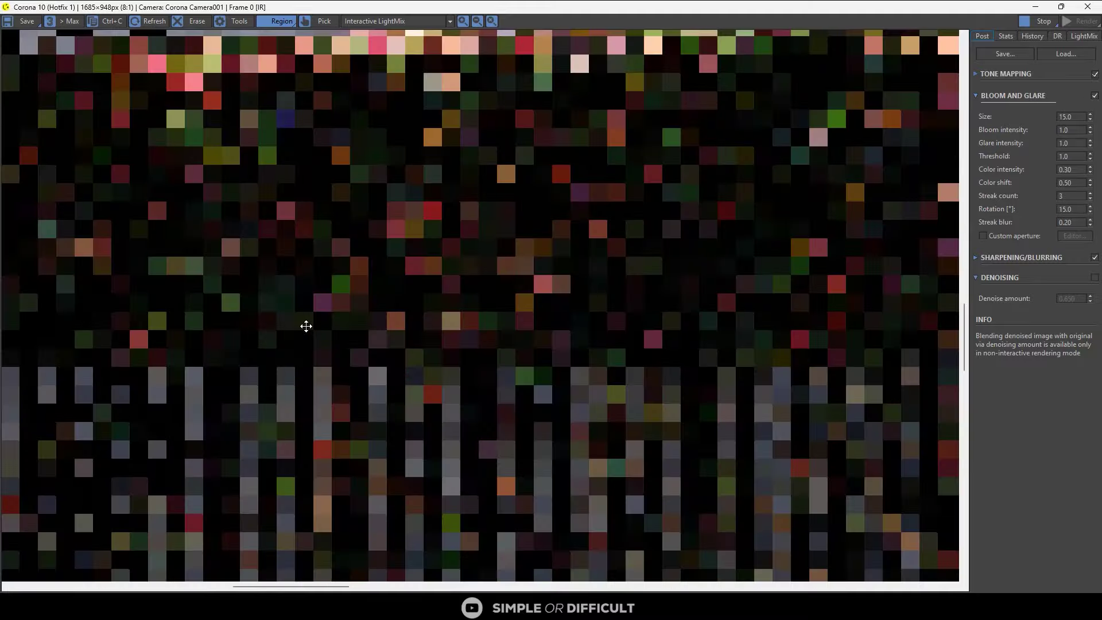
{"action": "scroll", "coordinate": [334, 315], "scroll_direction": "down", "scroll_amount": 8}
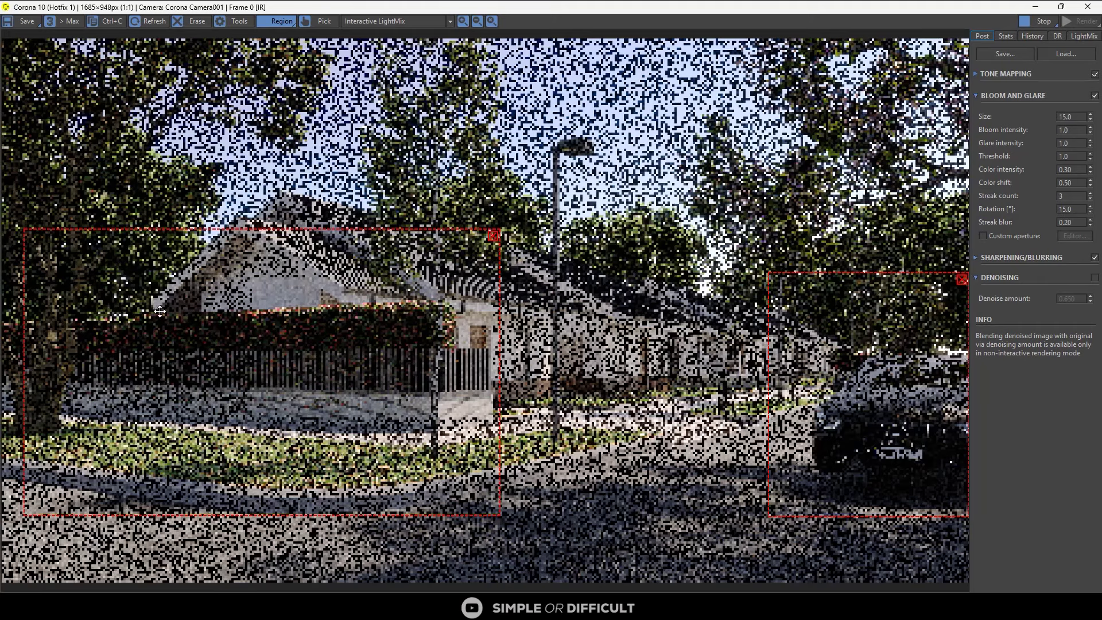
{"action": "left_click_drag", "start_coordinate": [23, 318], "coordinate": [2, 314]}
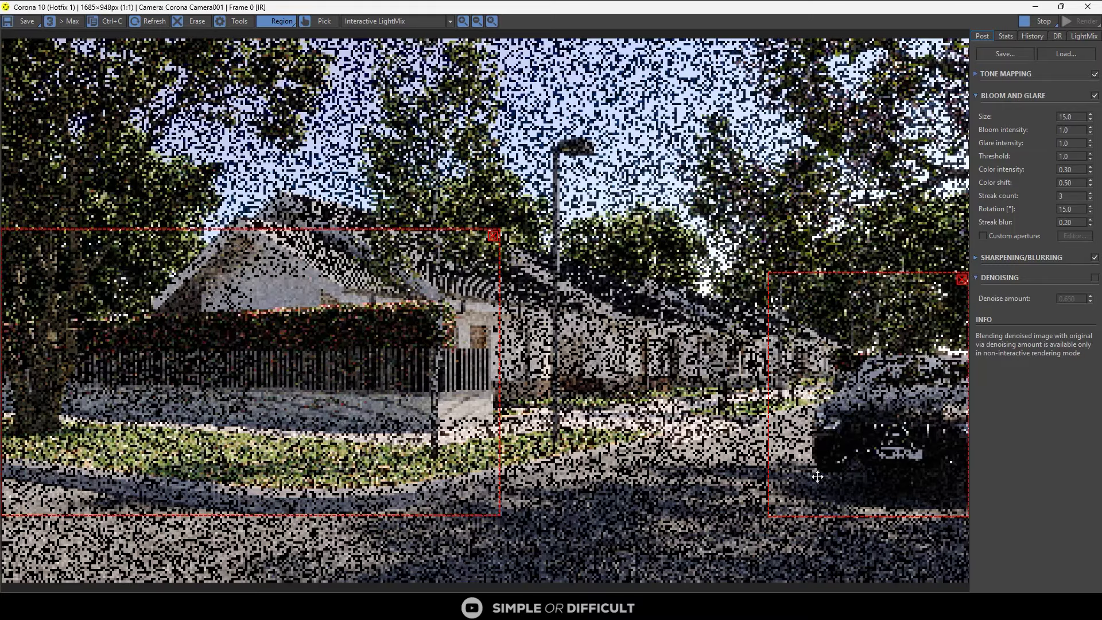
- Inspect the car in the render, stop the interactive rendering and move the frame buffer aside to uncover the viewports
{"action": "scroll", "coordinate": [817, 477], "scroll_direction": "up", "scroll_amount": 2}
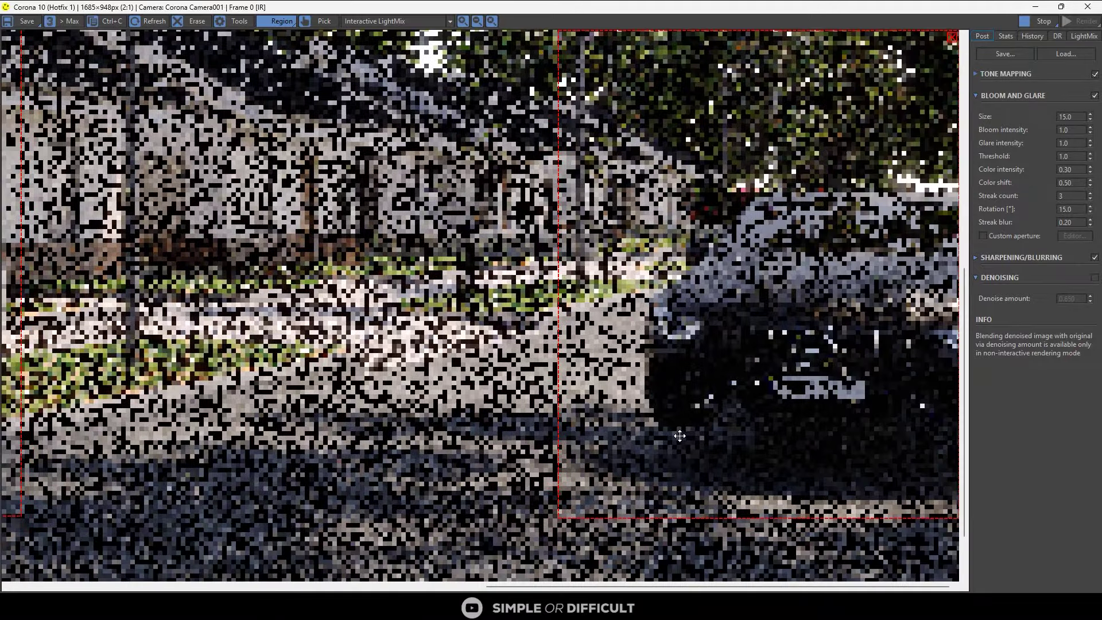
{"action": "scroll", "coordinate": [680, 436], "scroll_direction": "down", "scroll_amount": 1}
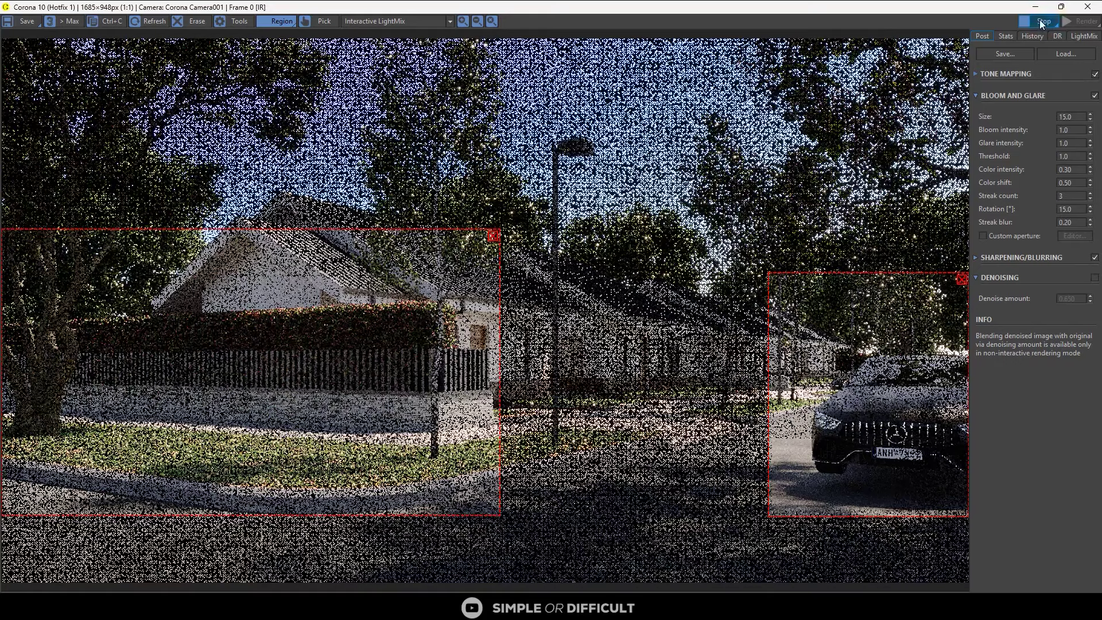
{"action": "left_click", "coordinate": [1039, 19]}
{"action": "left_click_drag", "start_coordinate": [893, 12], "coordinate": [528, 351]}
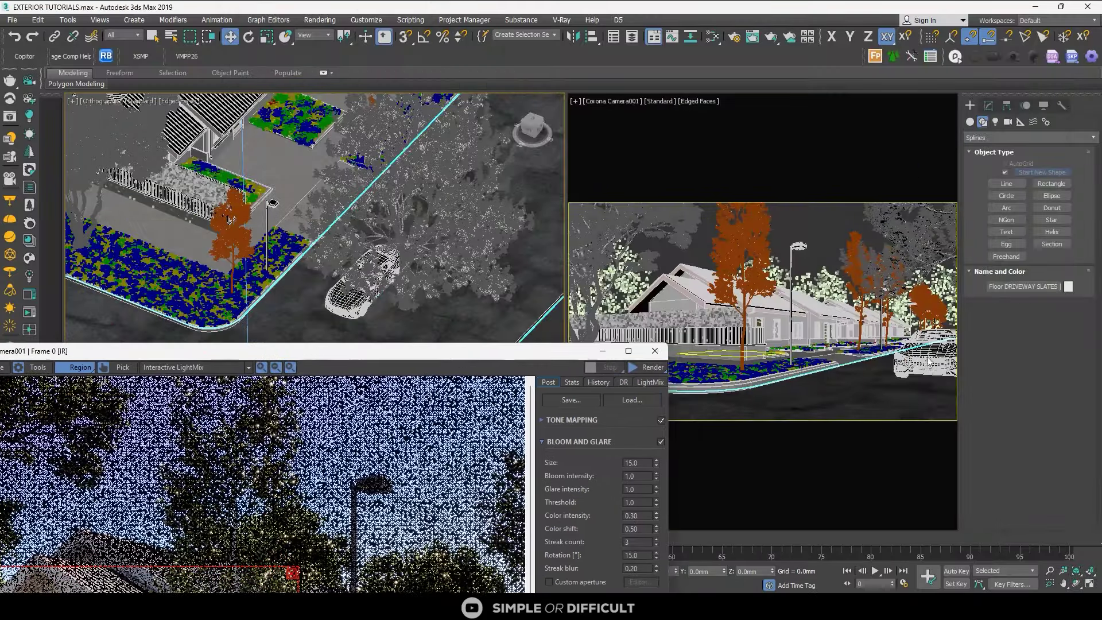
- Select the Mercedes car together with the road surface and isolate them in the viewports
{"action": "left_click", "coordinate": [122, 35]}
{"action": "left_click", "coordinate": [844, 400]}
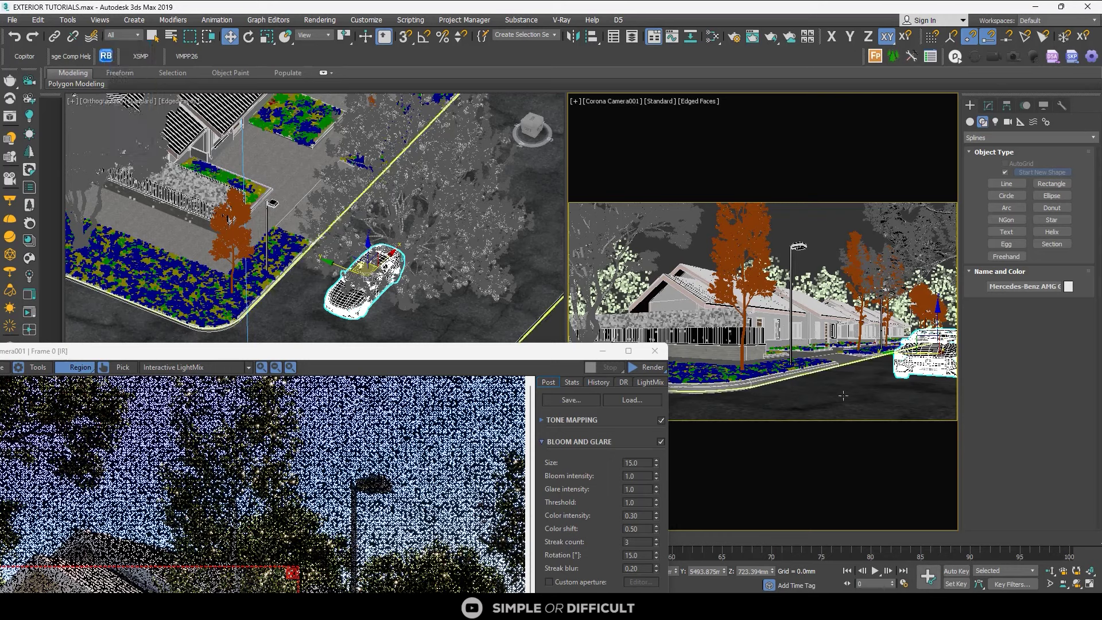
{"action": "left_click", "coordinate": [844, 396], "text": "ctrl"}
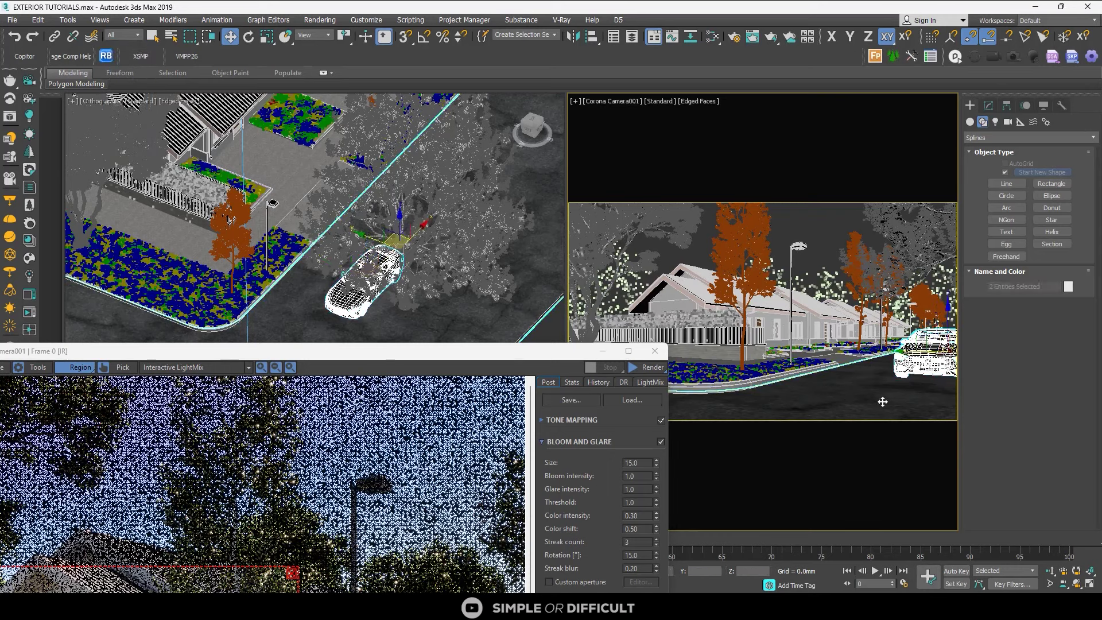
{"action": "left_click", "coordinate": [603, 351]}
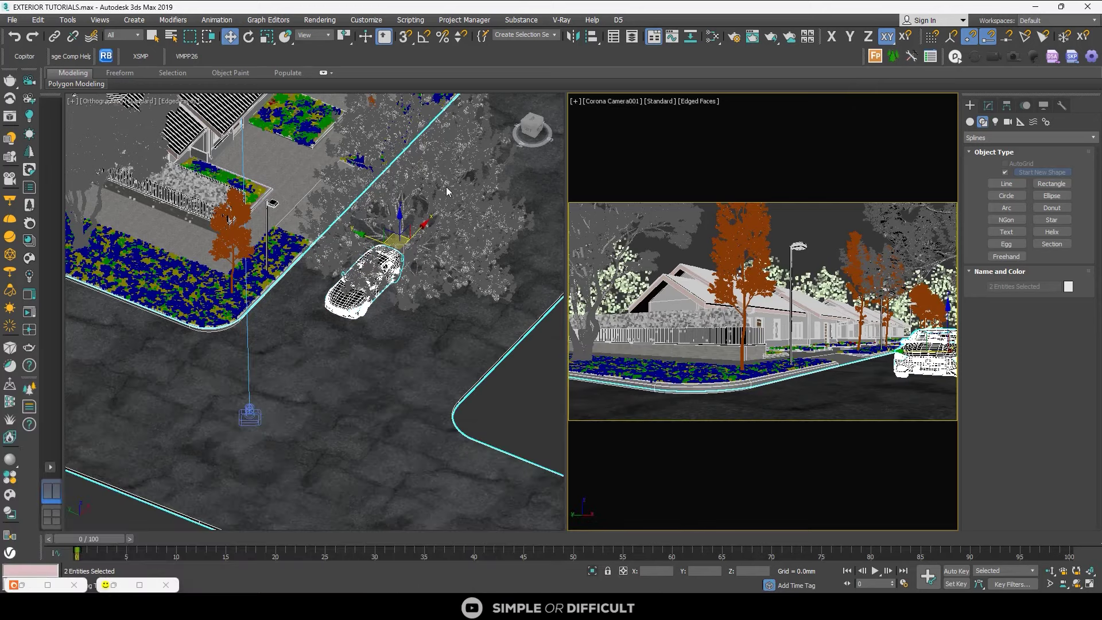
{"action": "key", "text": "alt+q"}
{"action": "scroll", "coordinate": [446, 186], "scroll_direction": "down", "scroll_amount": 7}
{"action": "left_click", "coordinate": [508, 223]}
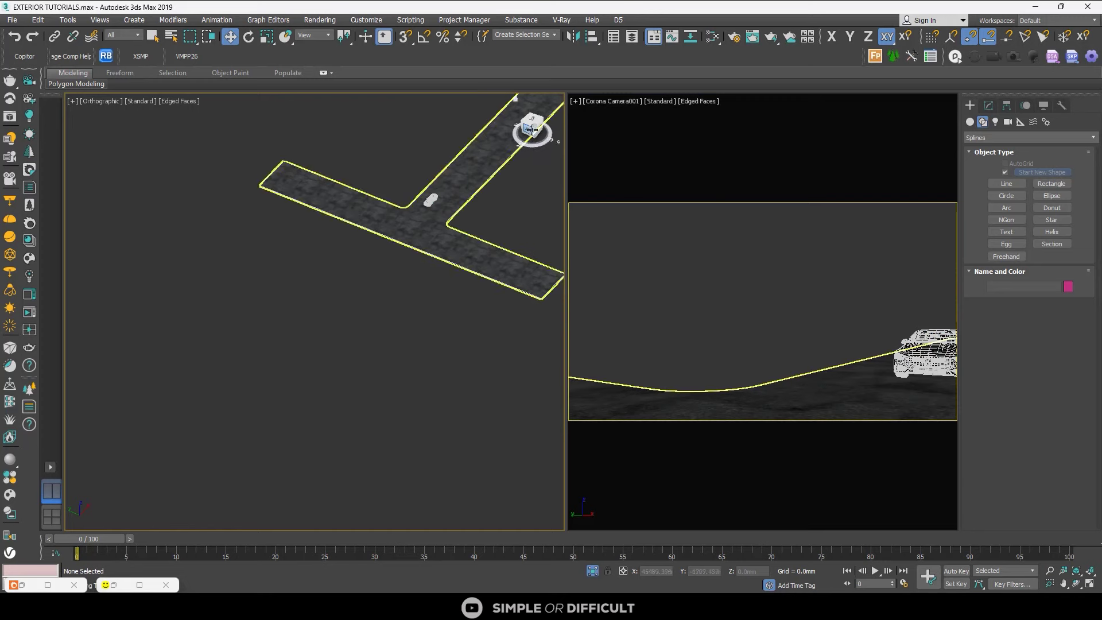
- In the Left view, lower the car about 150 mm so its tyres sit on the road, and end the isolation
{"action": "left_click", "coordinate": [532, 129]}
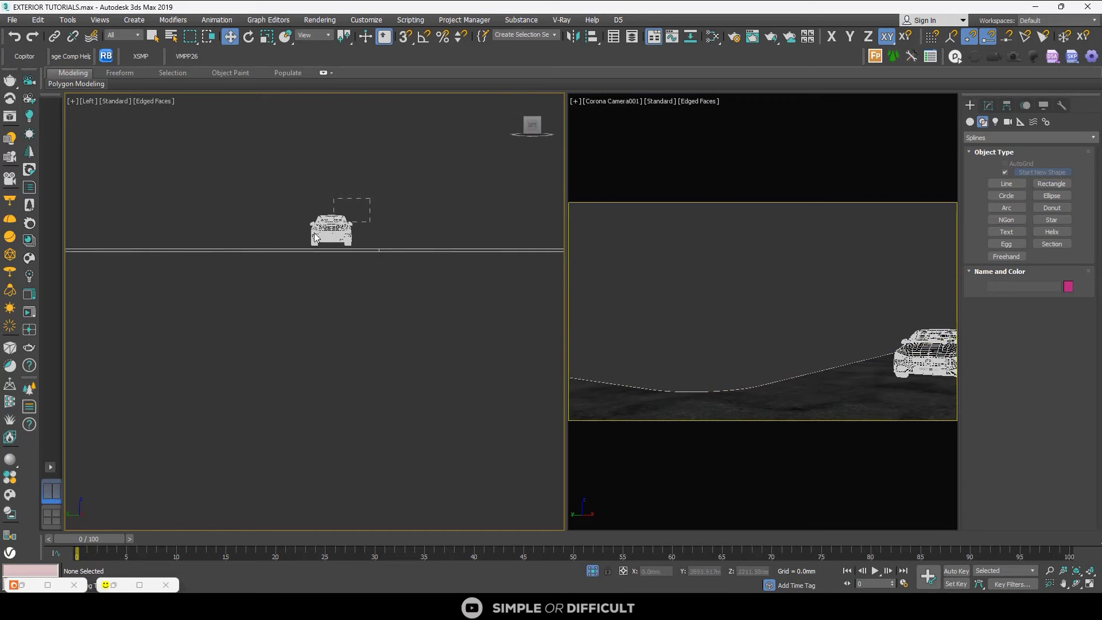
{"action": "left_click", "coordinate": [316, 237]}
{"action": "key", "text": "z"}
{"action": "key", "text": "F6"}
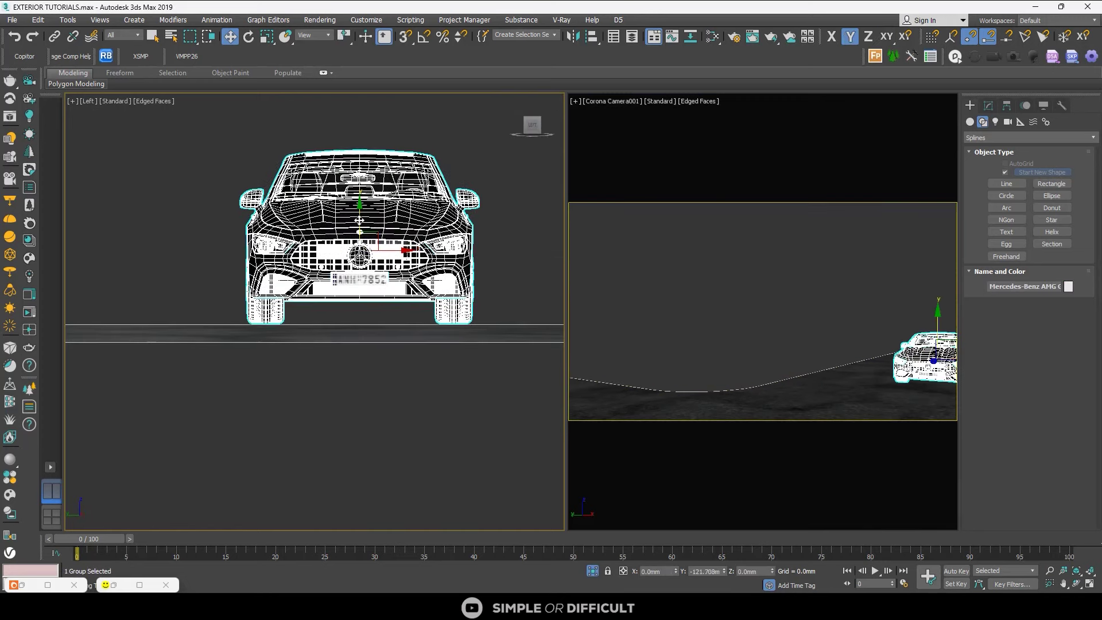
{"action": "left_click_drag", "start_coordinate": [359, 220], "coordinate": [357, 222]}
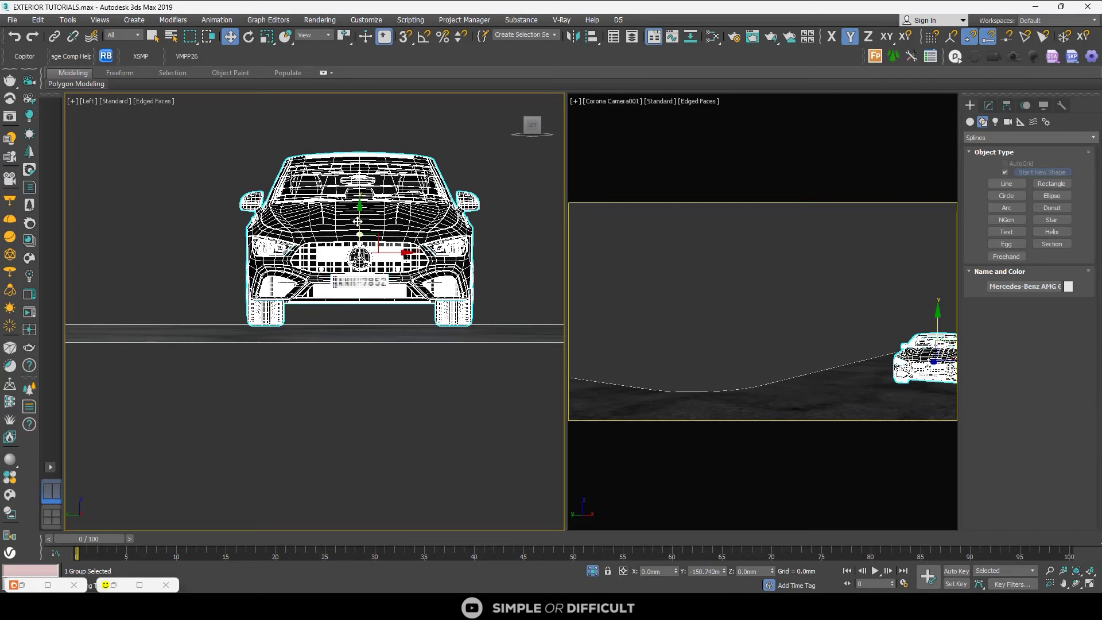
{"action": "left_click", "coordinate": [470, 173]}
{"action": "scroll", "coordinate": [476, 345], "scroll_direction": "down", "scroll_amount": 5}
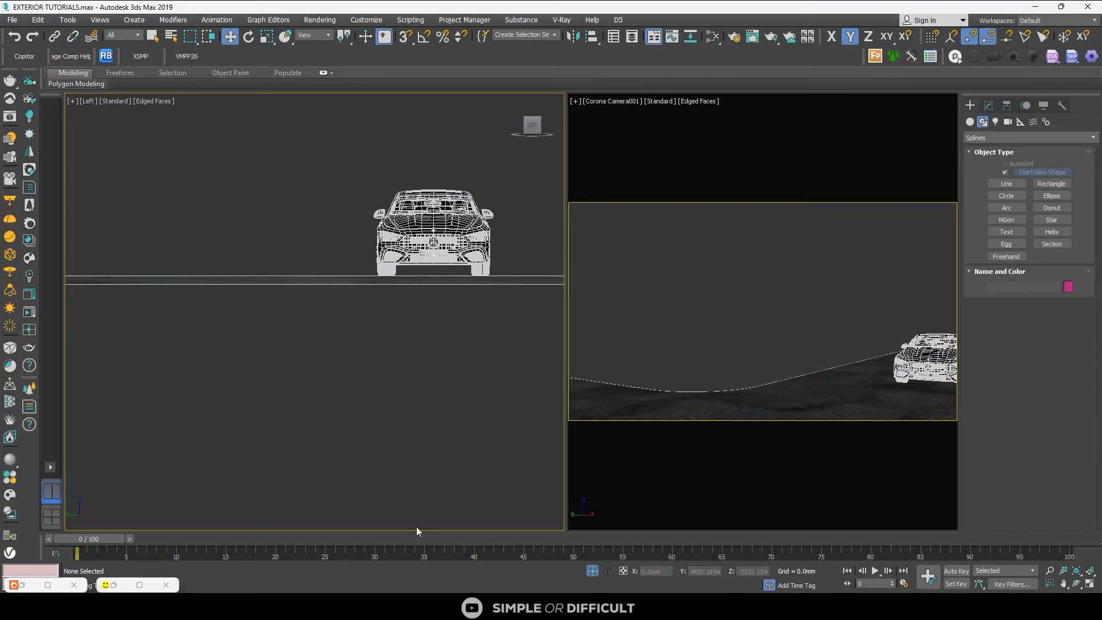
{"action": "left_click", "coordinate": [593, 572]}
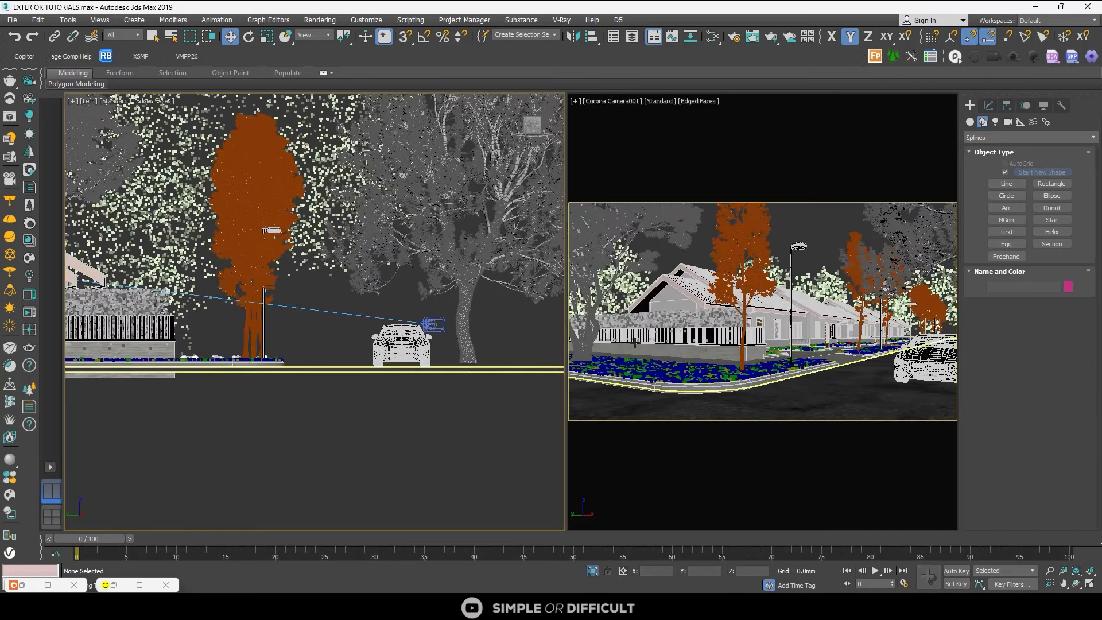
- Switch to the Top view and remove the Line005 area from the Forest011 hedge
{"action": "left_click", "coordinate": [687, 319]}
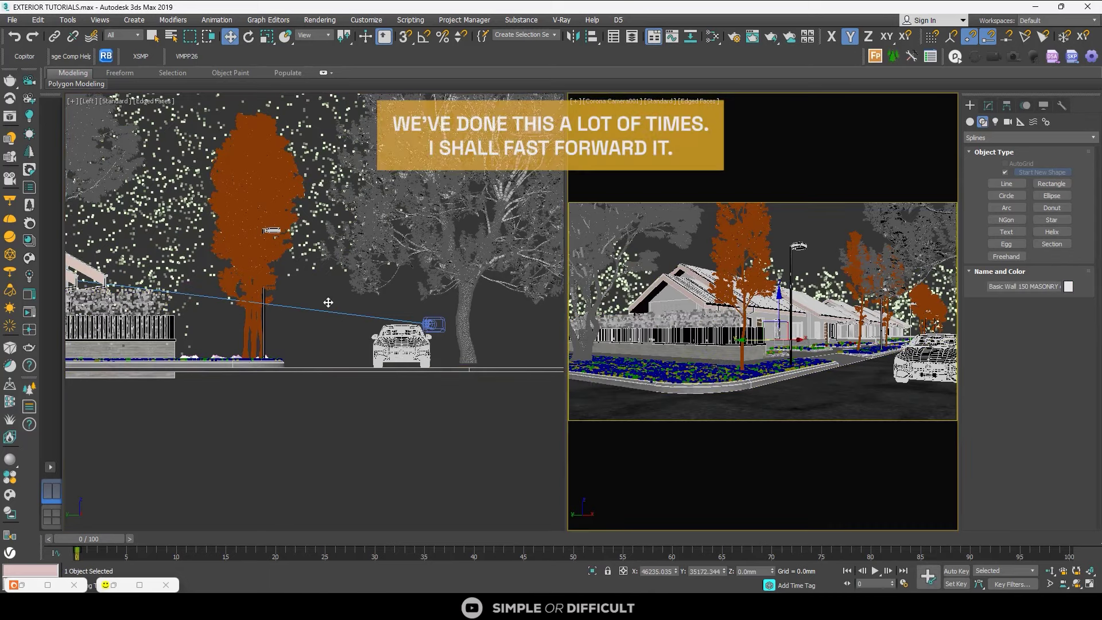
{"action": "key", "text": "t"}
{"action": "left_click", "coordinate": [988, 105]}
{"action": "left_click", "coordinate": [1023, 367]}
{"action": "left_click", "coordinate": [1038, 427]}
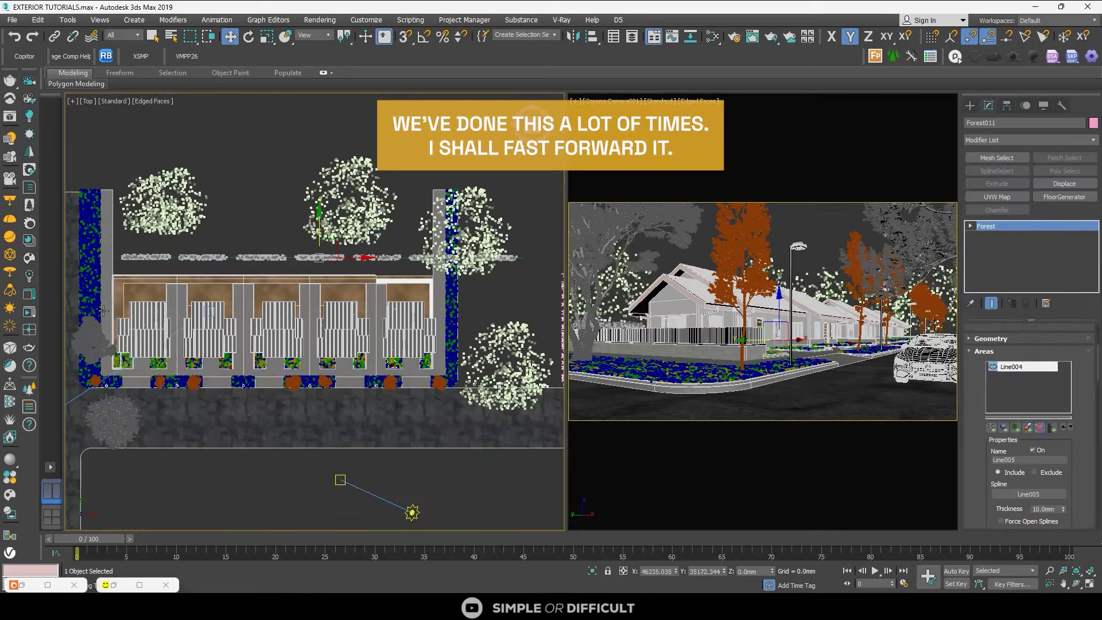
- Create a Forest Pro scatter from the 100 cm Sycamore cut hedge preset on the line beside the first house, rescaling it to system units
{"action": "scroll", "coordinate": [113, 303], "scroll_direction": "up", "scroll_amount": 8}
{"action": "key", "text": "F3"}
{"action": "left_click", "coordinate": [1031, 253]}
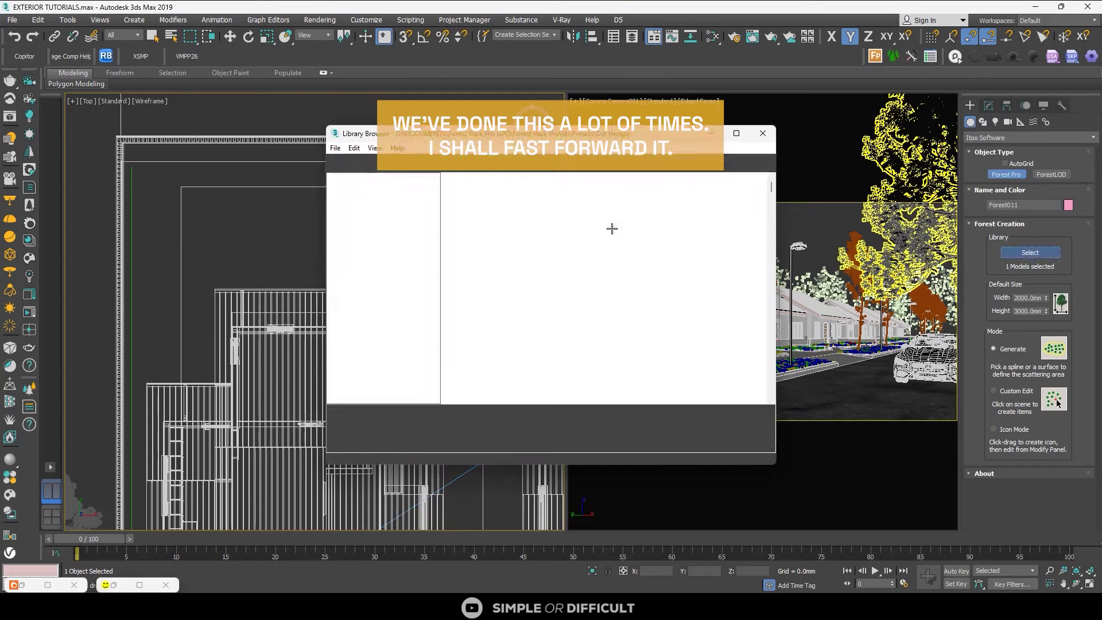
{"action": "scroll", "coordinate": [666, 293], "scroll_direction": "down", "scroll_amount": 10}
{"action": "scroll", "coordinate": [667, 294], "scroll_direction": "down", "scroll_amount": 1}
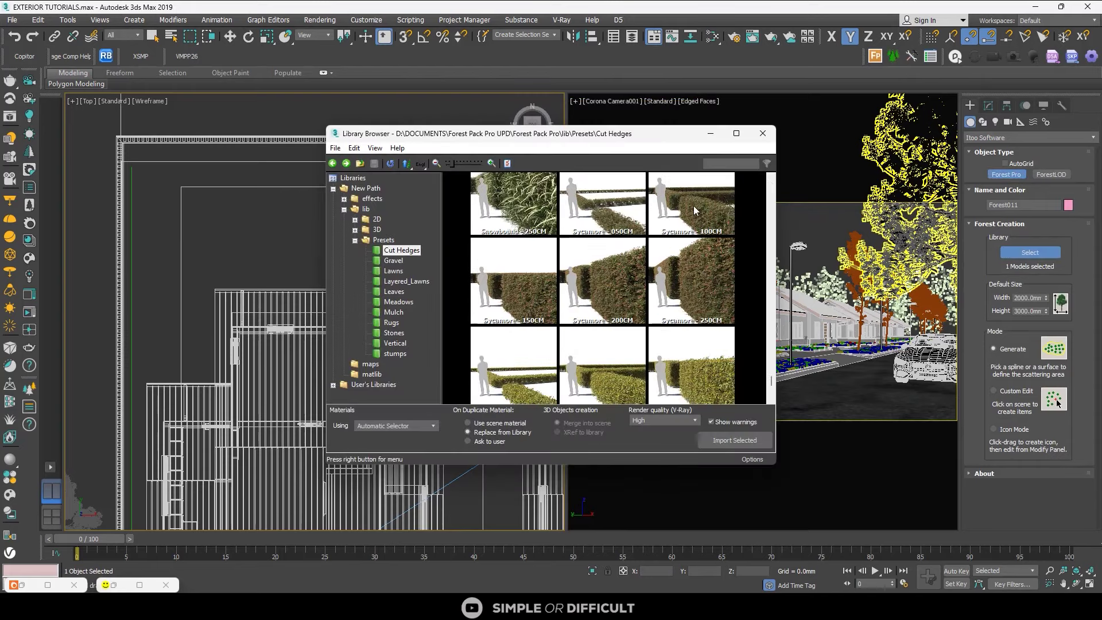
{"action": "left_click", "coordinate": [695, 209]}
{"action": "left_click_drag", "start_coordinate": [668, 135], "coordinate": [738, 193]}
{"action": "left_click", "coordinate": [796, 502]}
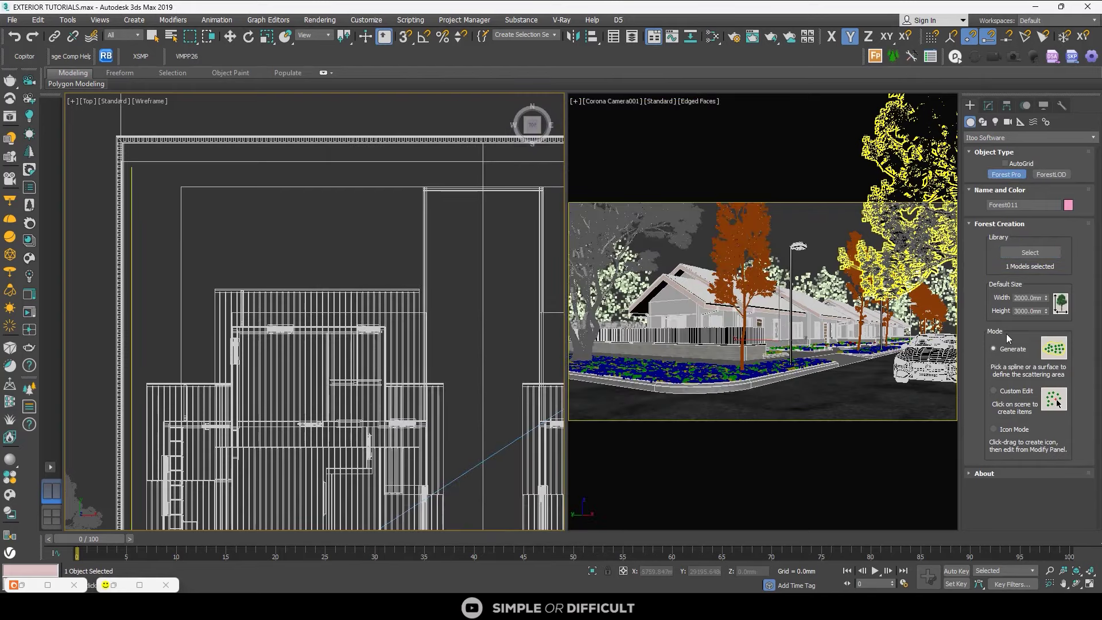
{"action": "left_click", "coordinate": [131, 232]}
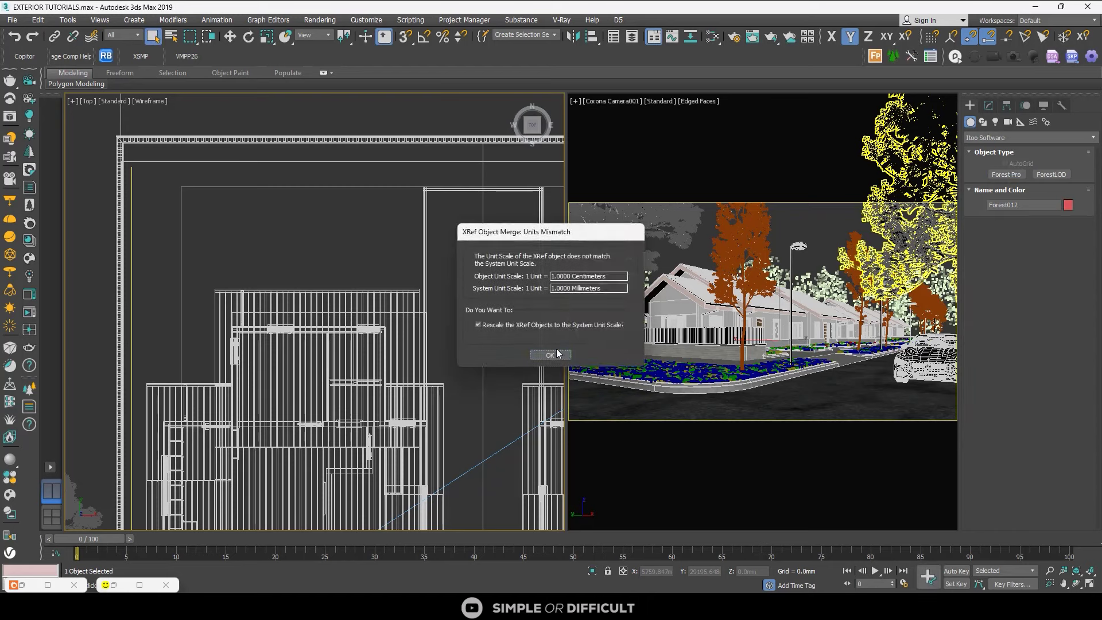
{"action": "left_click", "coordinate": [552, 355]}
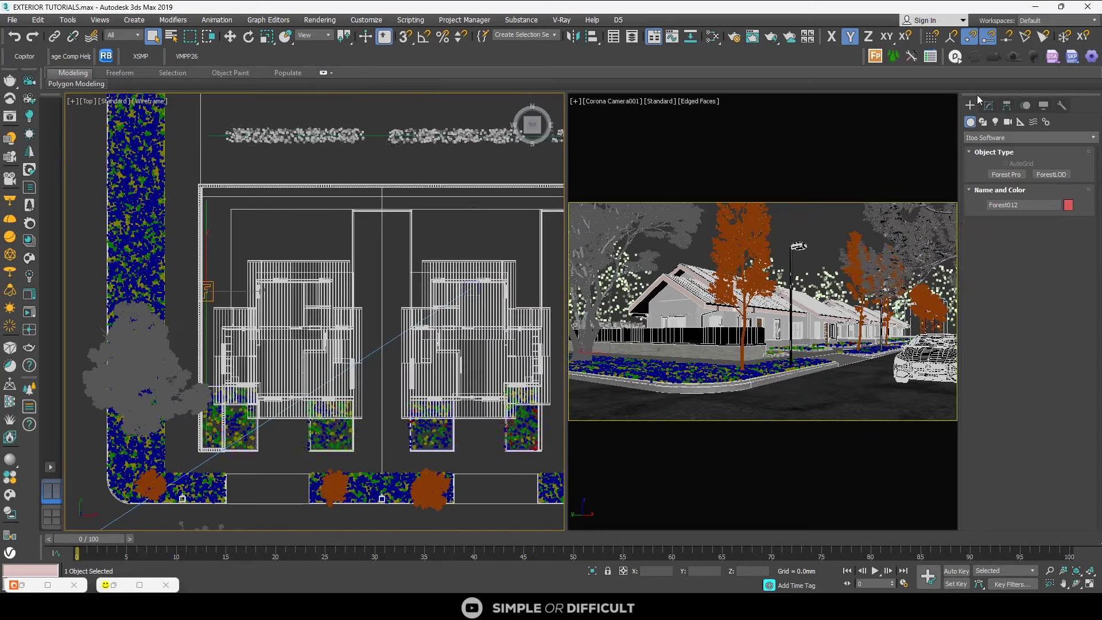
- Set the new sycamore hedge's X distribution density to 2500 mm, and finally to 3000 mm
{"action": "left_click", "coordinate": [989, 105]}
{"action": "scroll", "coordinate": [1027, 402], "scroll_direction": "down", "scroll_amount": 3}
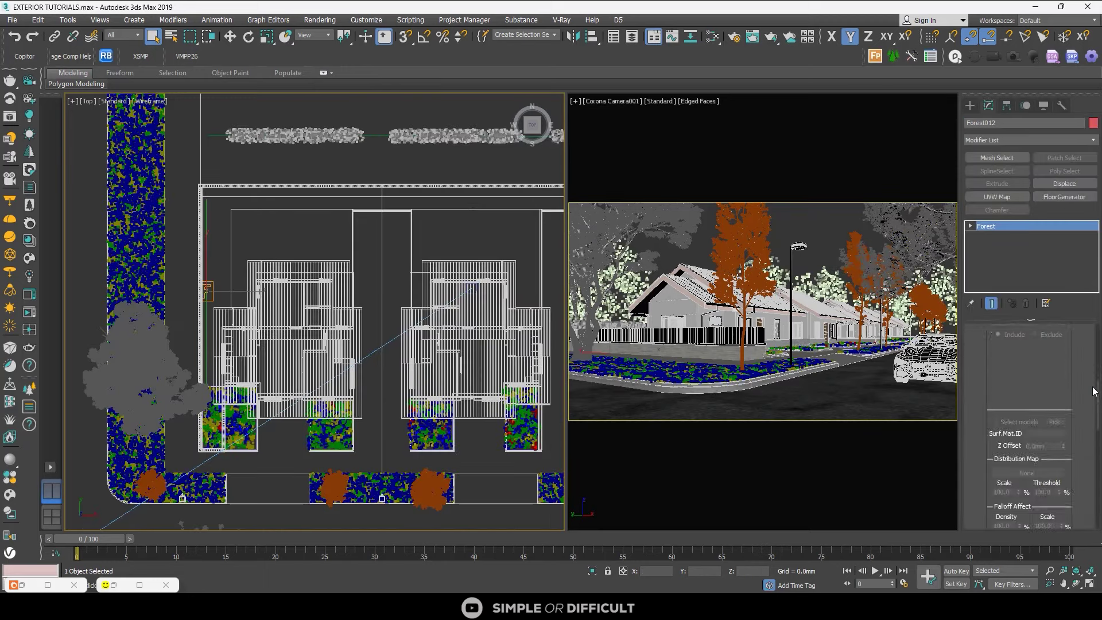
{"action": "left_click", "coordinate": [1039, 414]}
{"action": "left_click", "coordinate": [1019, 423]}
{"action": "scroll", "coordinate": [1034, 431], "scroll_direction": "down", "scroll_amount": 3}
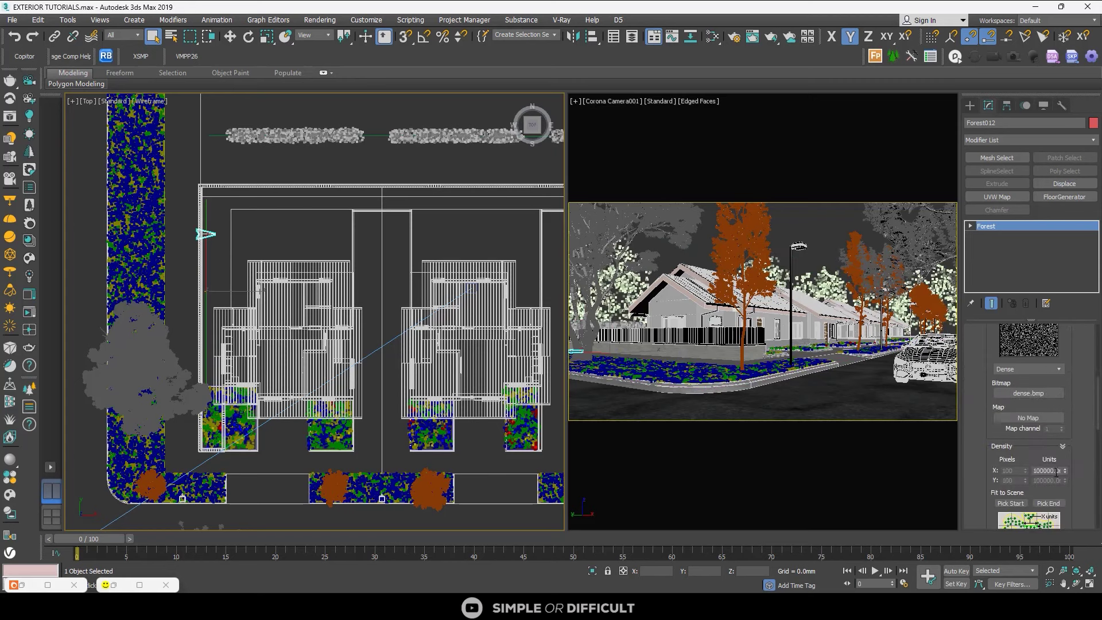
{"action": "double_click", "coordinate": [1056, 471]}
{"action": "type", "text": "2500"}
{"action": "key", "text": "Return"}
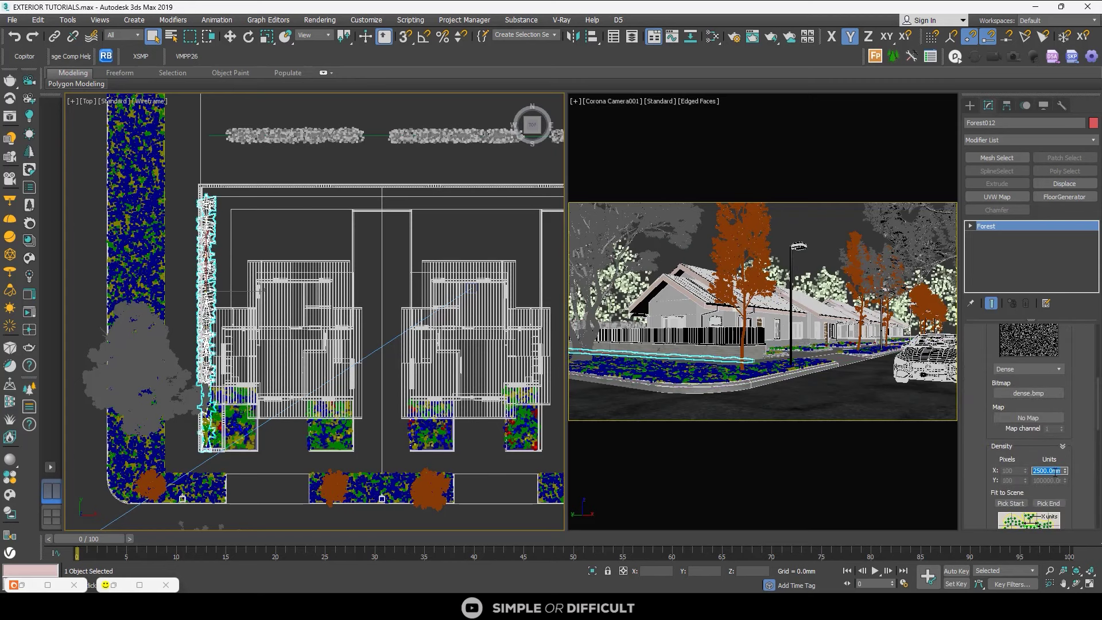
{"action": "key", "text": "Return"}
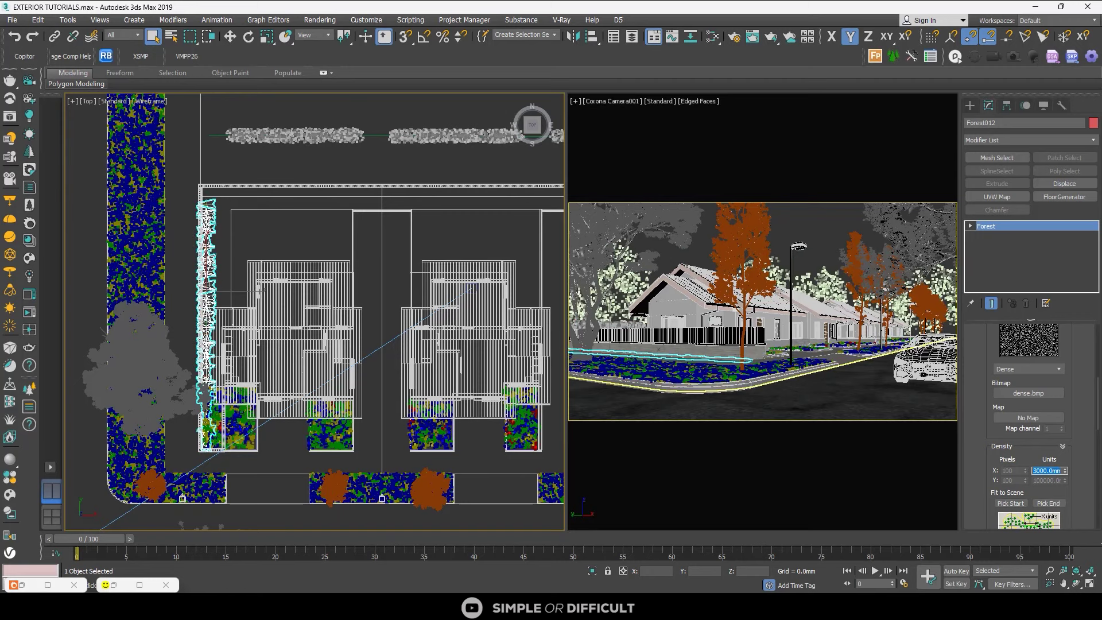
- Restore the Corona frame buffer and lower the tone mapping saturation to -0.064
{"action": "left_click", "coordinate": [139, 585]}
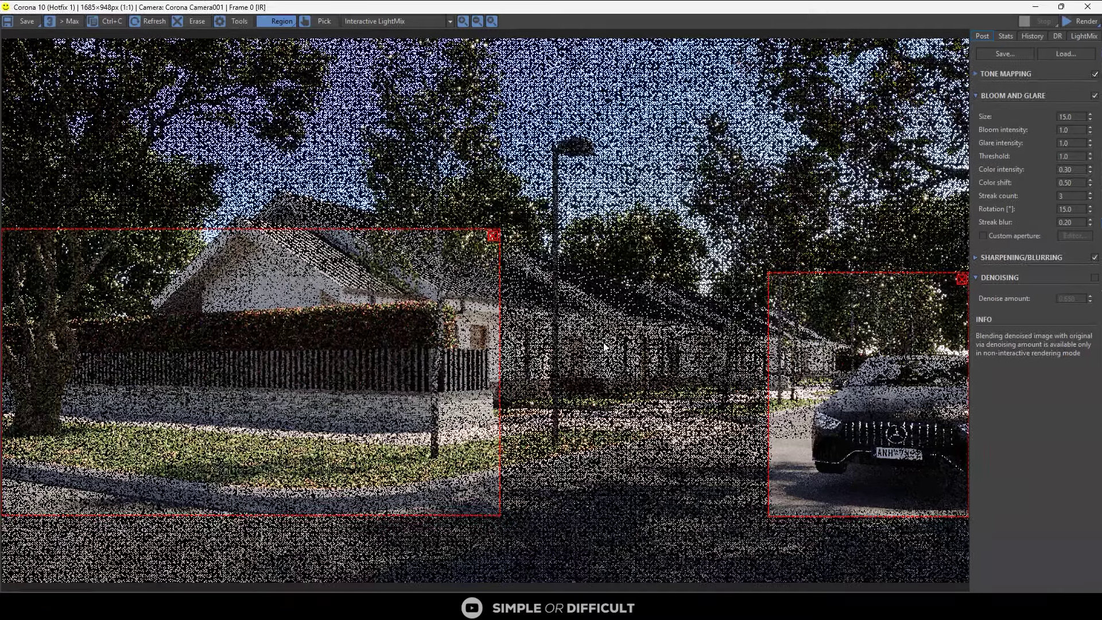
{"action": "left_click", "coordinate": [976, 74]}
{"action": "left_click", "coordinate": [1093, 154]}
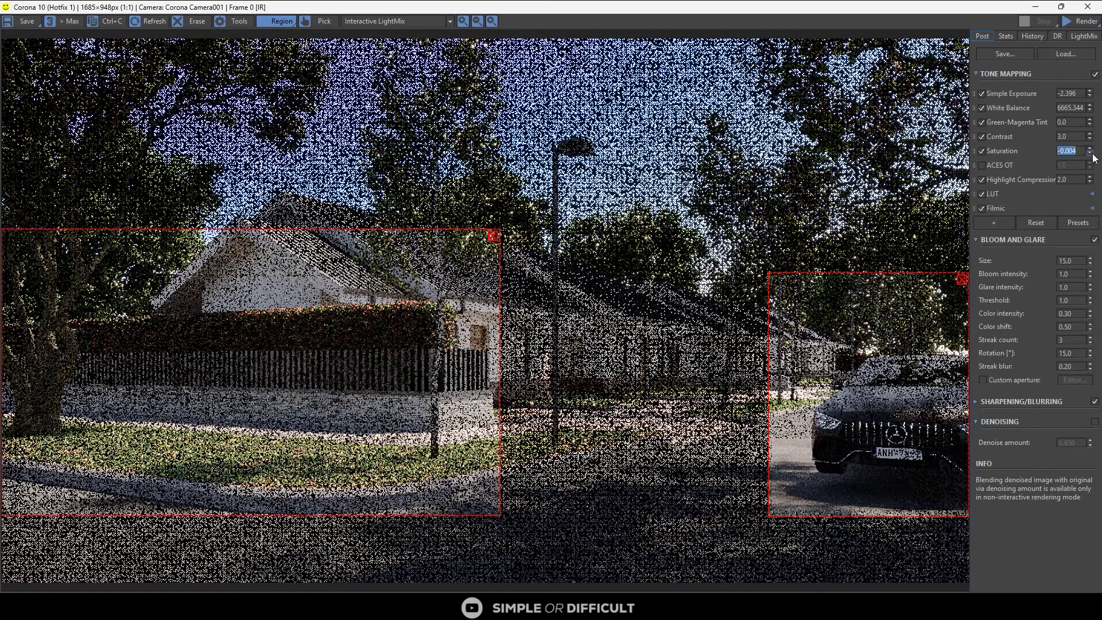
{"action": "left_click", "coordinate": [1095, 158]}
{"action": "left_click", "coordinate": [1091, 149]}
{"action": "left_click_drag", "start_coordinate": [1093, 156], "coordinate": [1091, 154]}
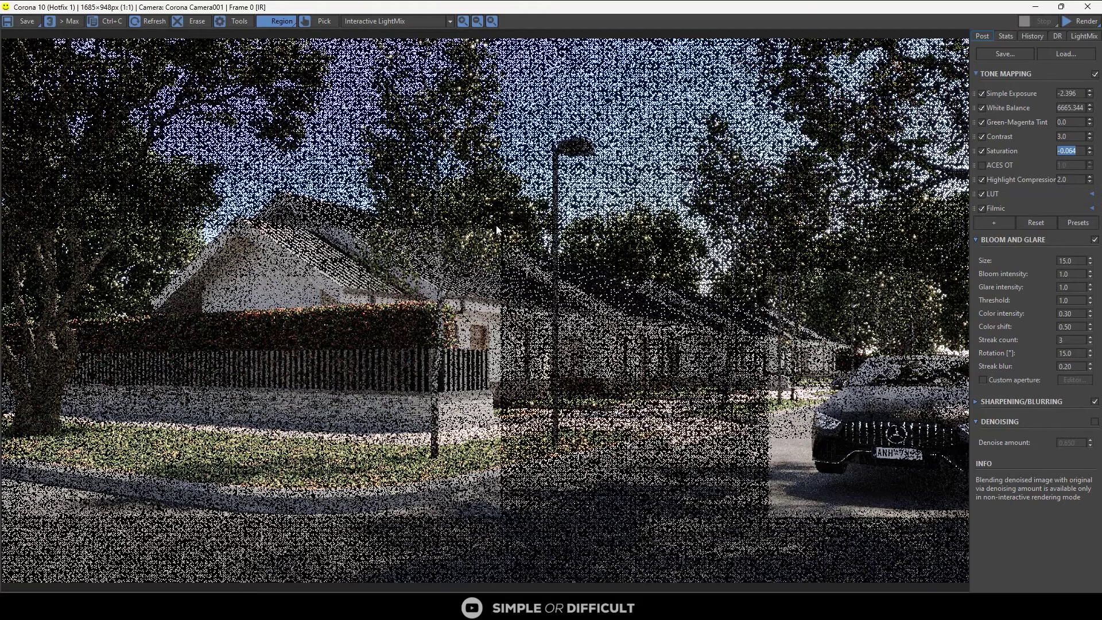
- Move the Mercedes about 5.7 m along the road away from the camera and about 0.3 m toward the kerb
{"action": "left_click_drag", "start_coordinate": [936, 8], "coordinate": [611, 404]}
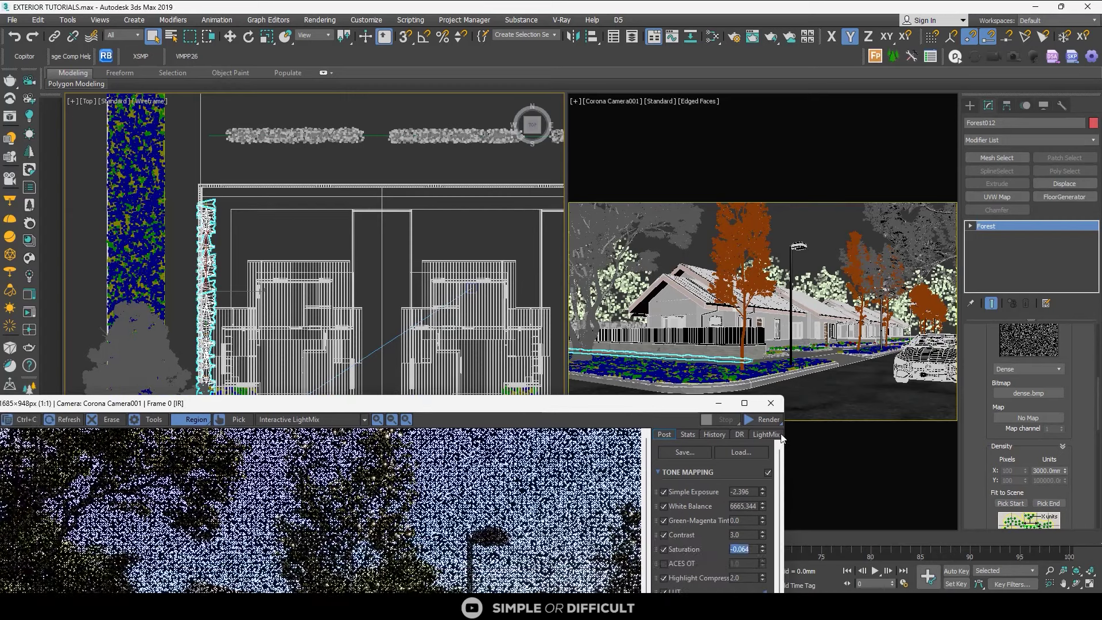
{"action": "left_click", "coordinate": [923, 368]}
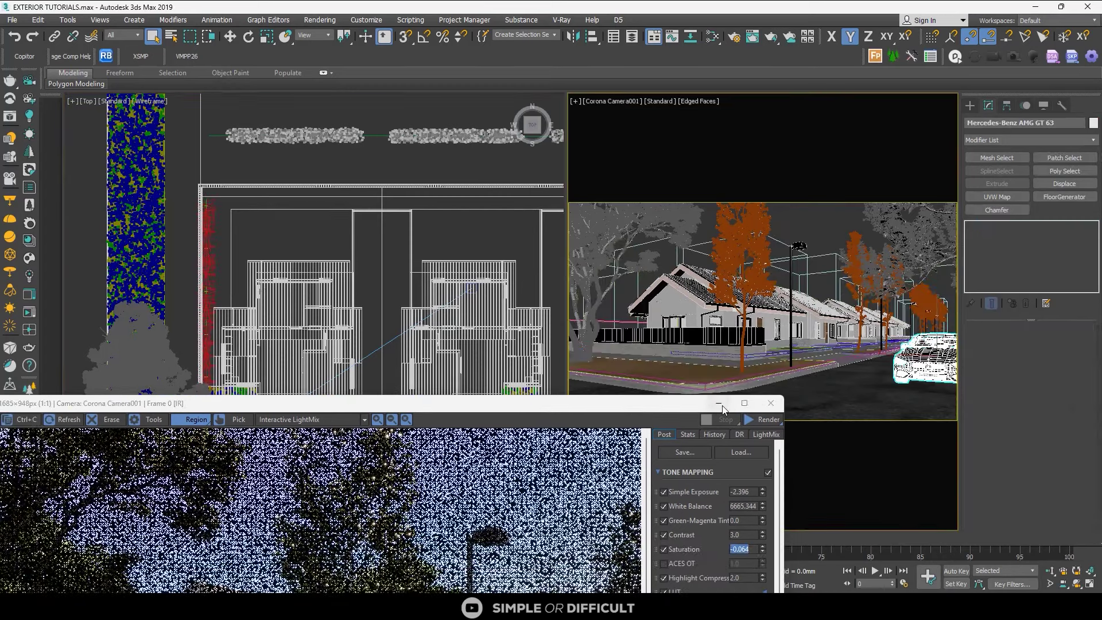
{"action": "left_click", "coordinate": [720, 403]}
{"action": "scroll", "coordinate": [480, 328], "scroll_direction": "down", "scroll_amount": 5}
{"action": "scroll", "coordinate": [300, 430], "scroll_direction": "up", "scroll_amount": 4}
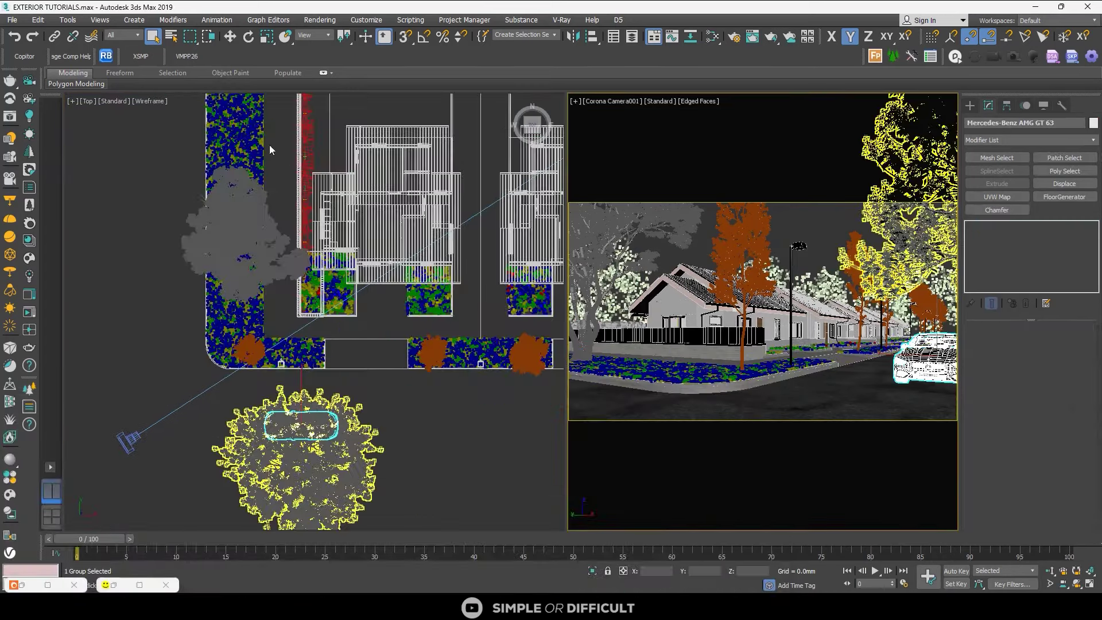
{"action": "left_click", "coordinate": [231, 37]}
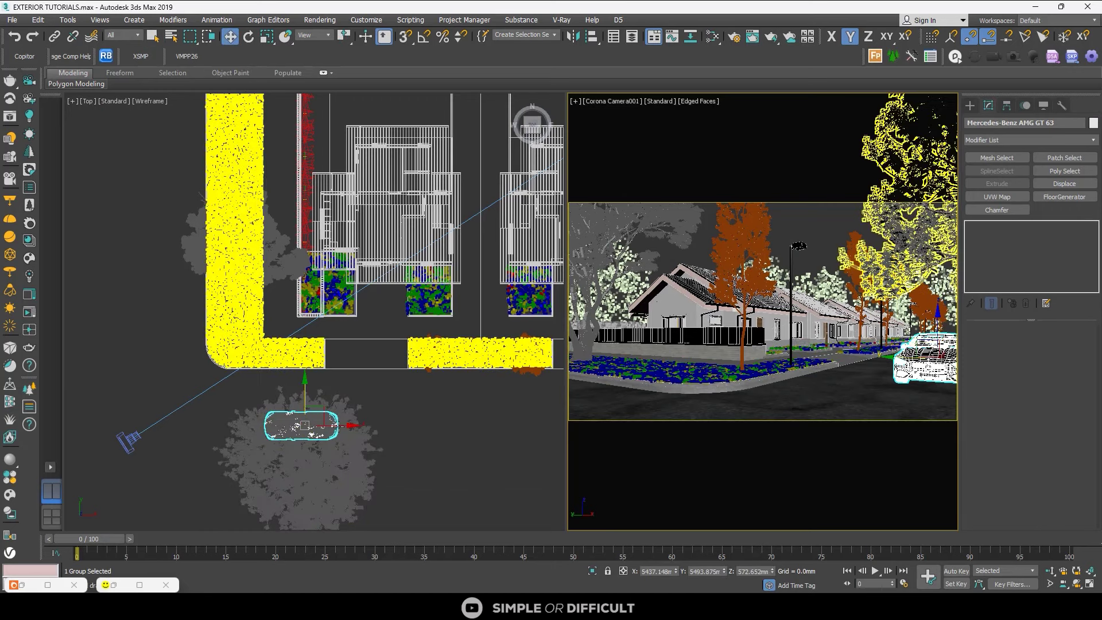
{"action": "left_click_drag", "start_coordinate": [357, 427], "coordinate": [426, 433]}
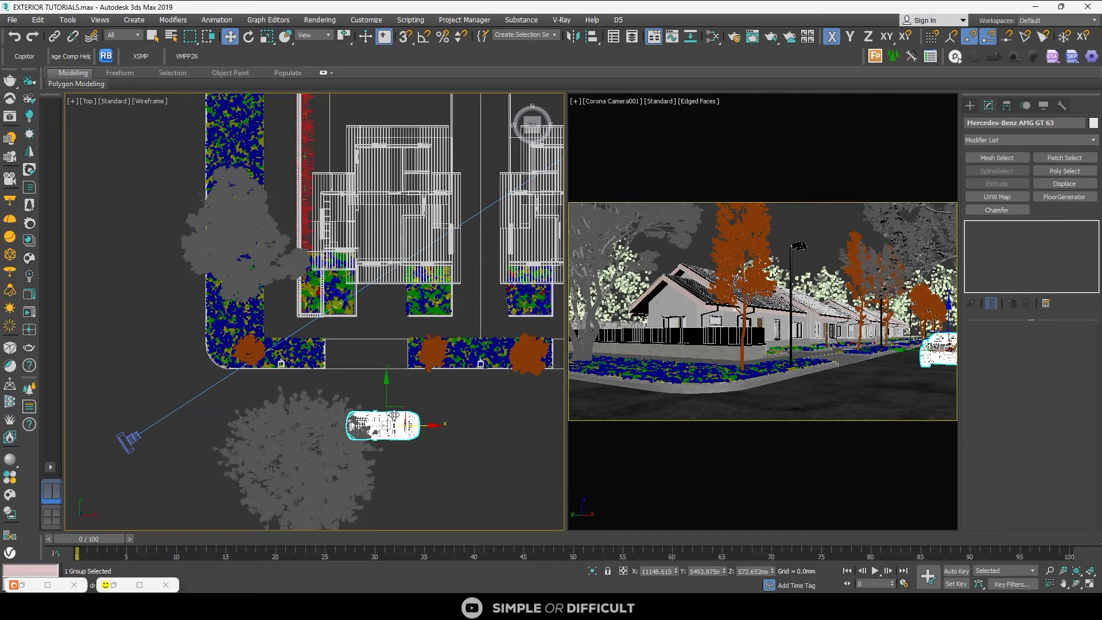
{"action": "left_click_drag", "start_coordinate": [388, 403], "coordinate": [388, 398]}
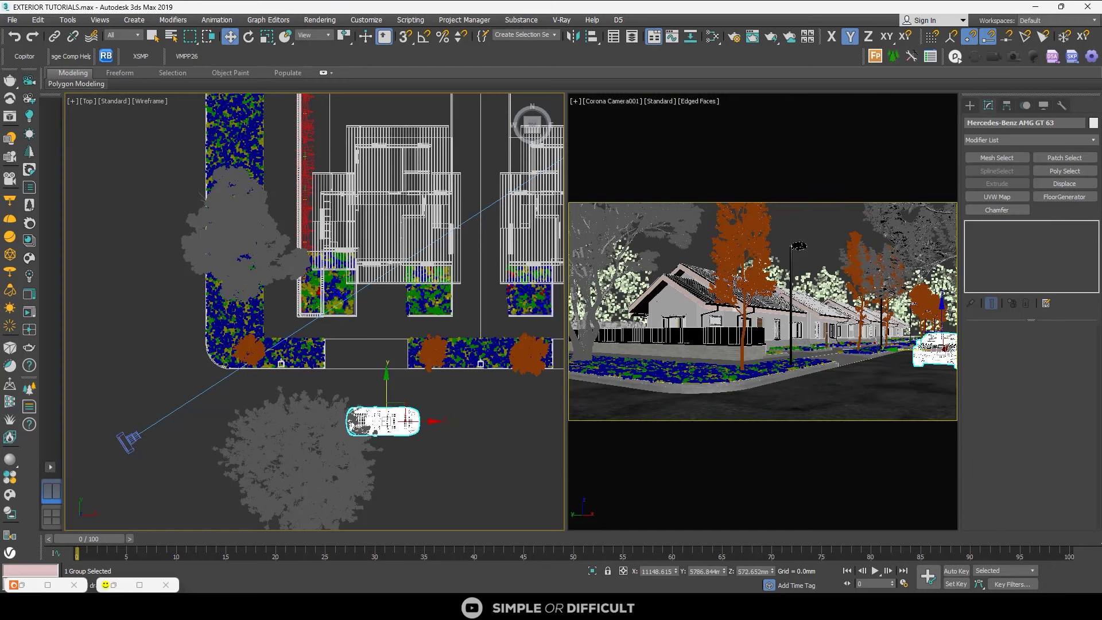
- Lower the Forest005 background trees about 3.2 m along Z and clear the selection
{"action": "left_click", "coordinate": [951, 308]}
{"action": "left_click", "coordinate": [941, 305]}
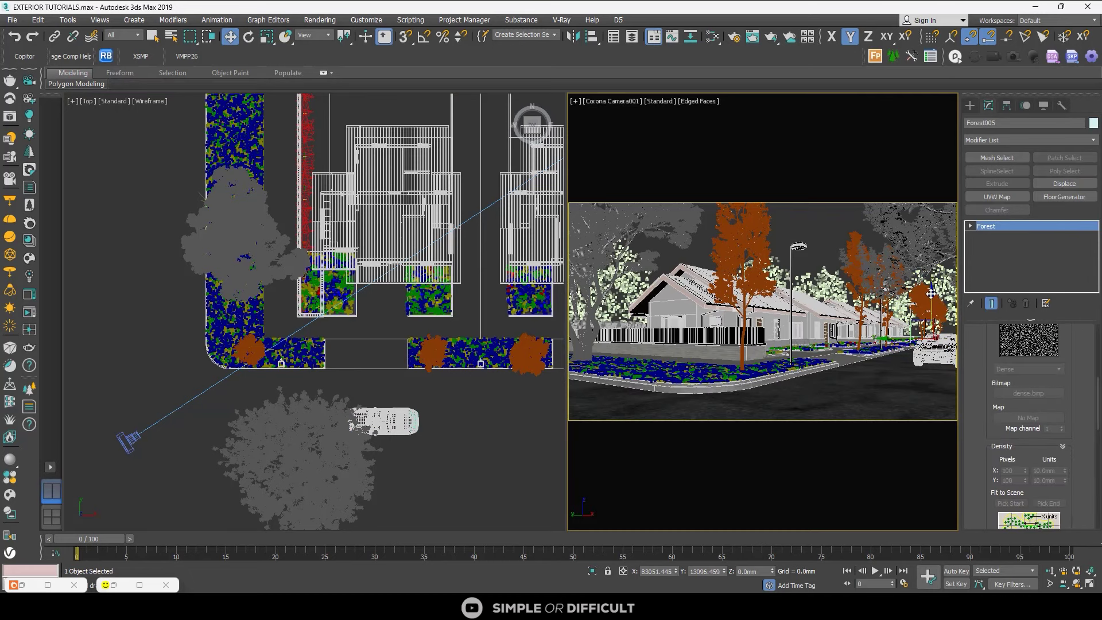
{"action": "left_click_drag", "start_coordinate": [931, 296], "coordinate": [935, 307]}
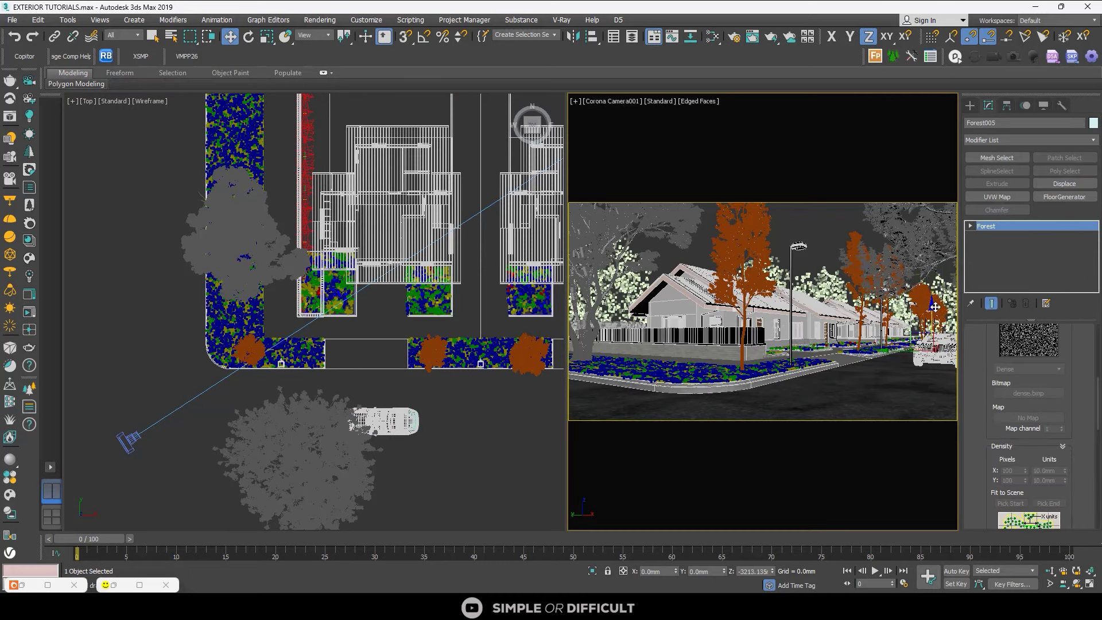
{"action": "left_click", "coordinate": [180, 239]}
{"action": "left_click", "coordinate": [147, 216]}
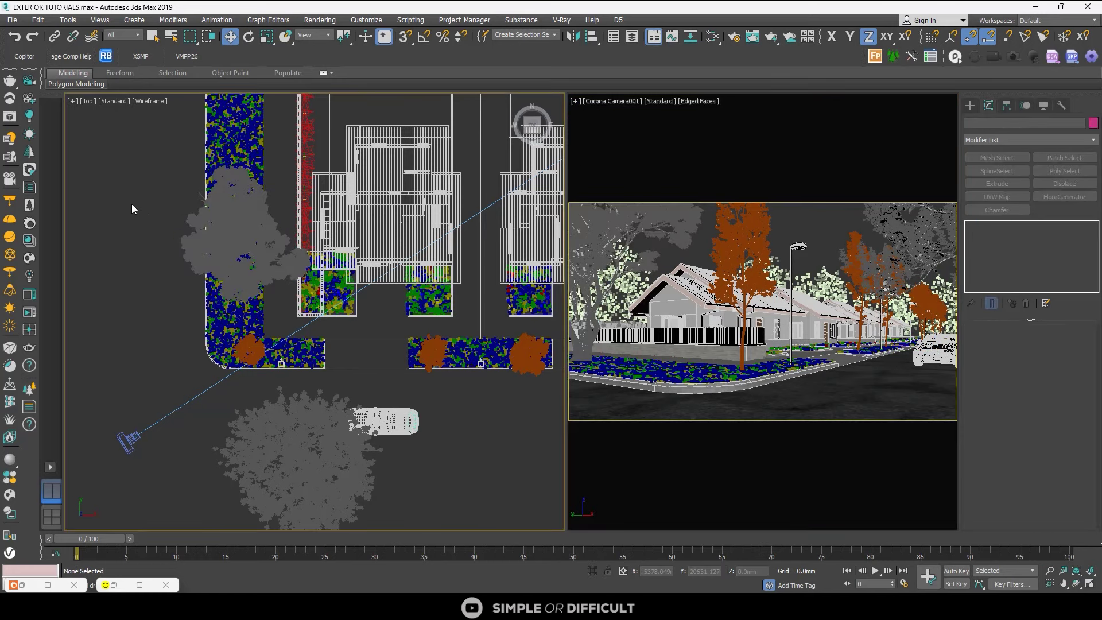
- Close the two minimized windows, including the Corona frame buffer
{"action": "left_click", "coordinate": [38, 20]}
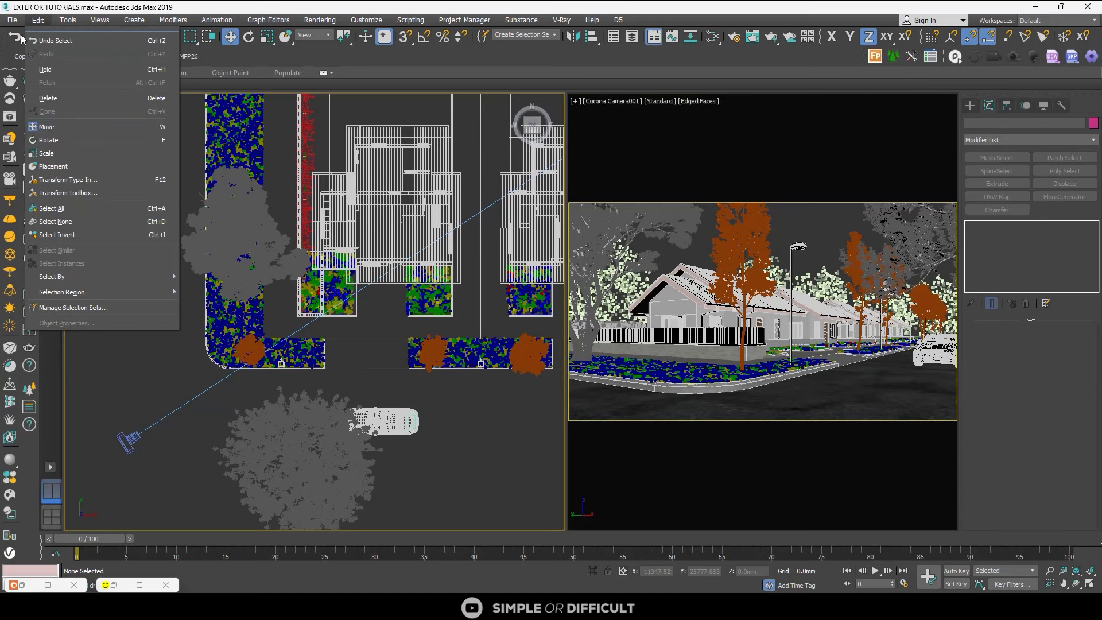
{"action": "left_click", "coordinate": [130, 398]}
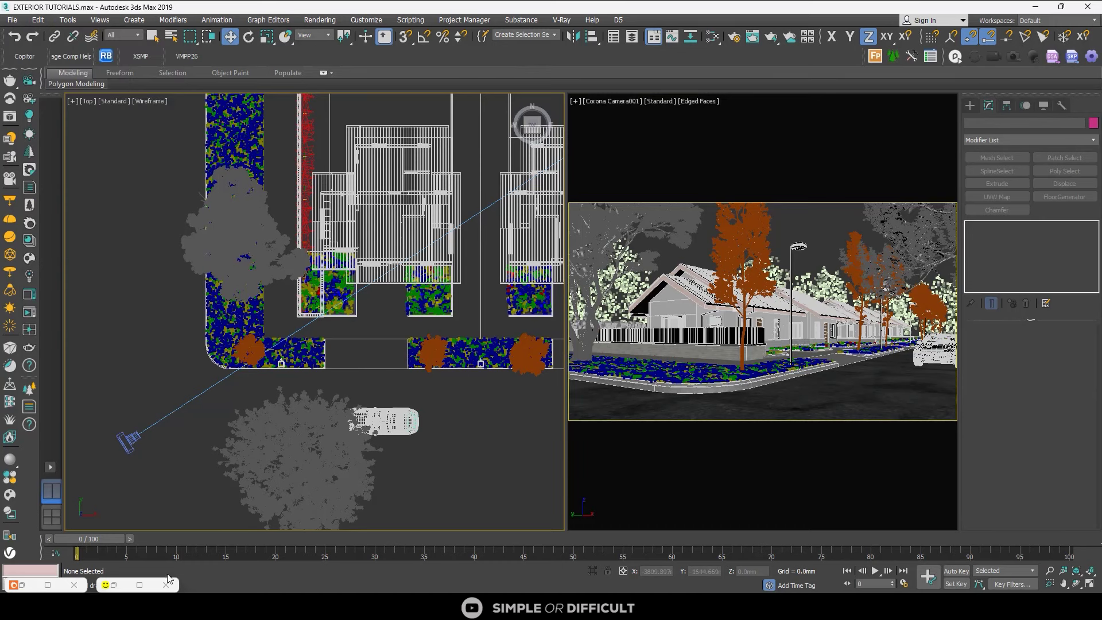
{"action": "left_click", "coordinate": [74, 586]}
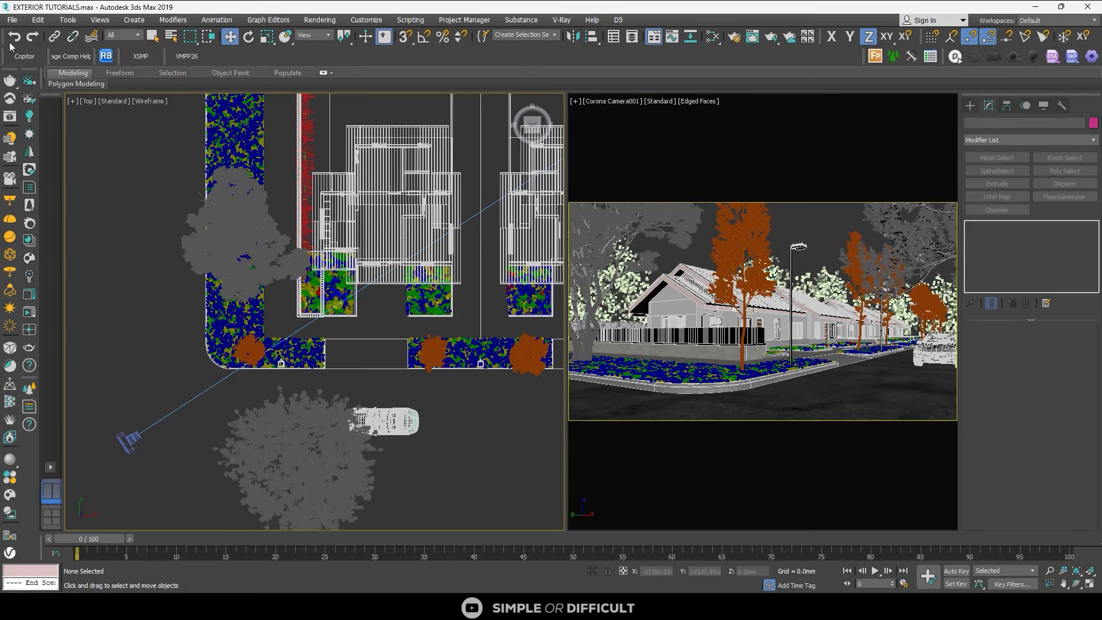
- Save the scene and inspect the corner house's boundary wall and fence up close in the interactive render
{"action": "left_click", "coordinate": [14, 22]}
{"action": "left_click", "coordinate": [47, 112]}
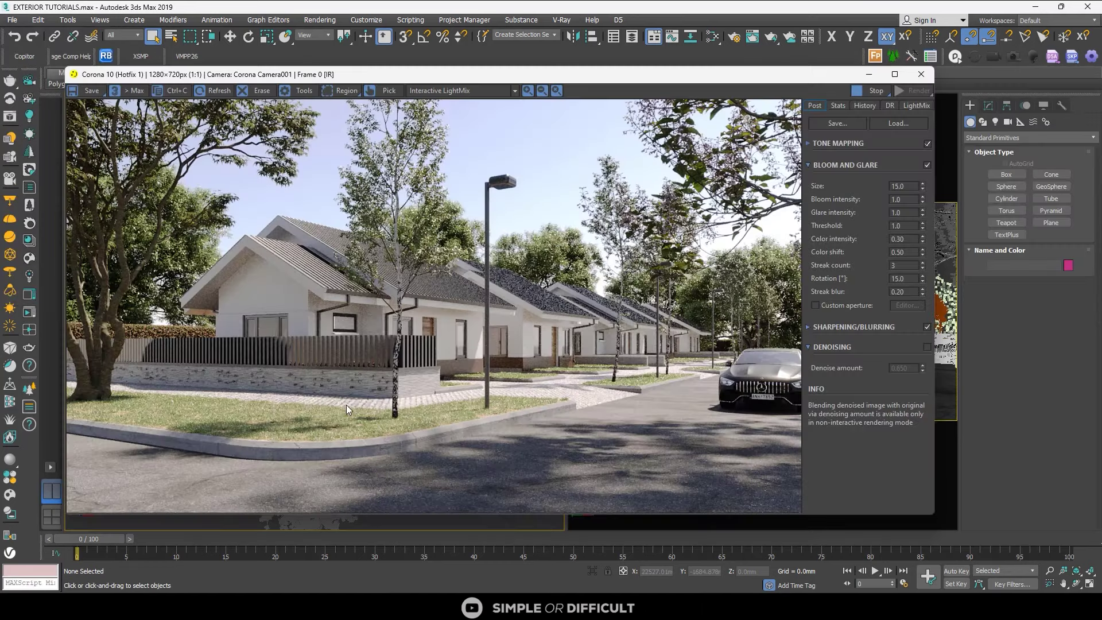
{"action": "scroll", "coordinate": [342, 402], "scroll_direction": "up", "scroll_amount": 3}
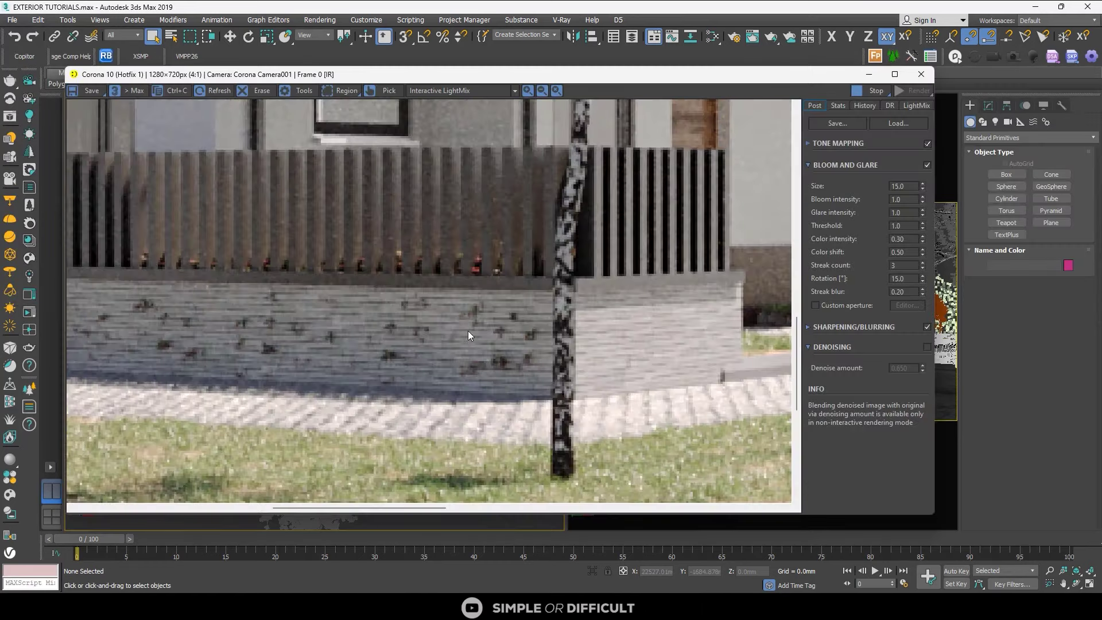
{"action": "scroll", "coordinate": [477, 327], "scroll_direction": "up", "scroll_amount": 2}
{"action": "scroll", "coordinate": [478, 322], "scroll_direction": "down", "scroll_amount": 3}
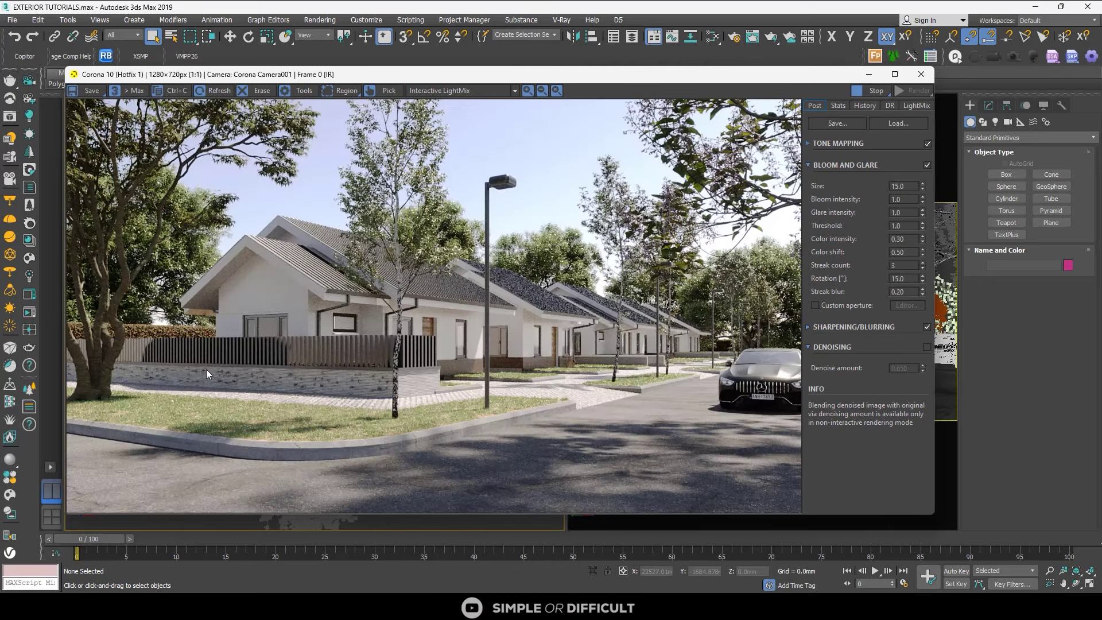
{"action": "scroll", "coordinate": [343, 375], "scroll_direction": "up", "scroll_amount": 1}
{"action": "scroll", "coordinate": [351, 369], "scroll_direction": "down", "scroll_amount": 1}
- Move the hedge spline Line005 behind the side fence slightly along X toward the house and check it in the render
{"action": "left_click_drag", "start_coordinate": [666, 77], "coordinate": [781, 271]}
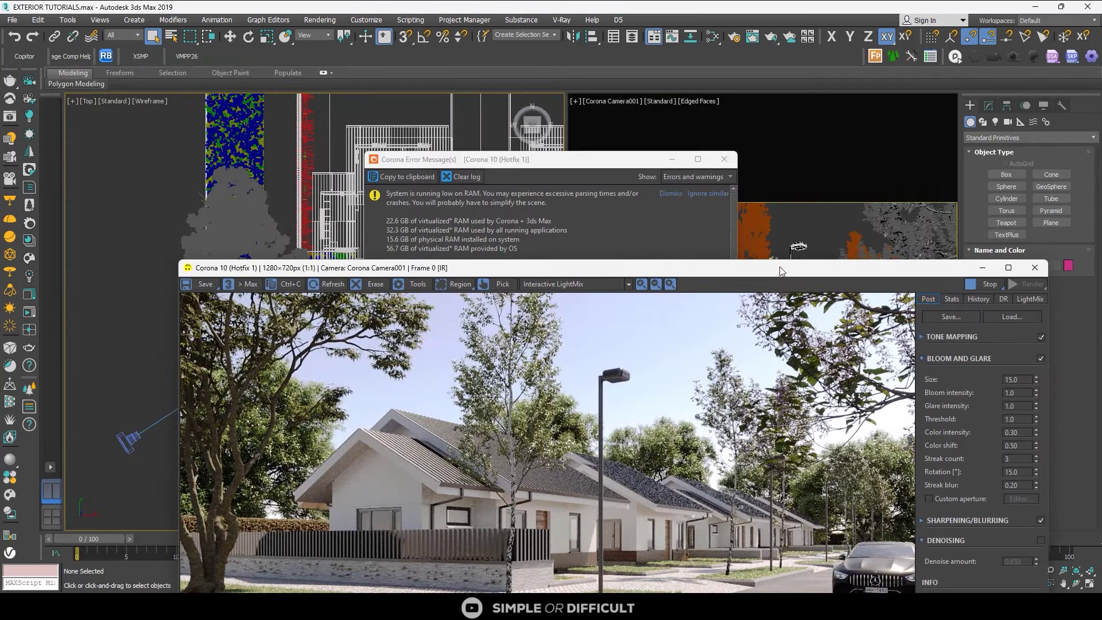
{"action": "scroll", "coordinate": [297, 148], "scroll_direction": "up", "scroll_amount": 5}
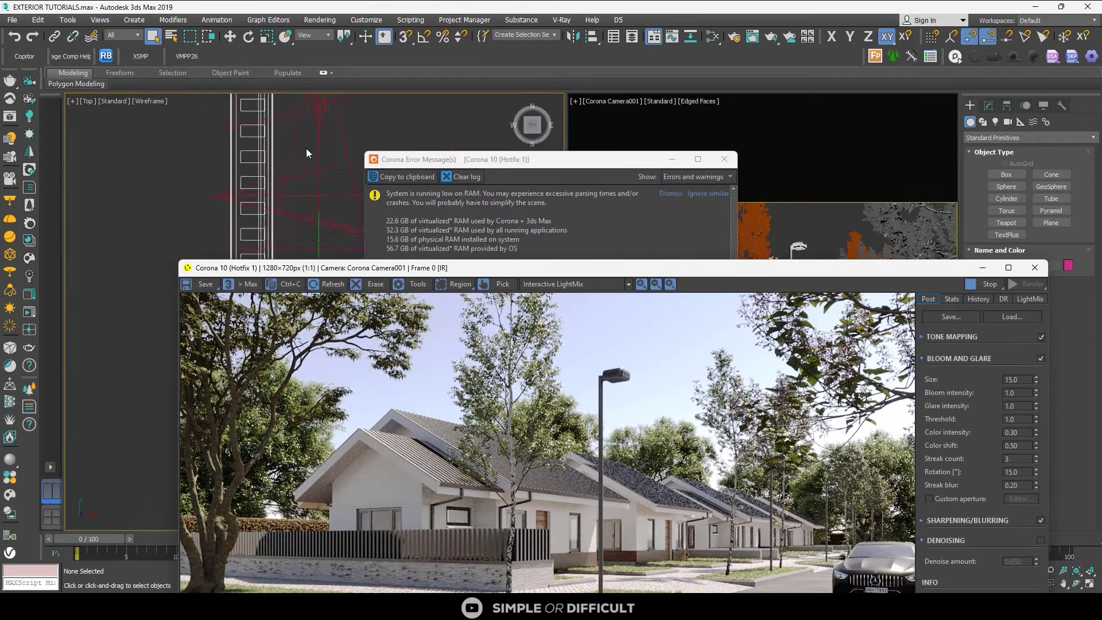
{"action": "left_click", "coordinate": [324, 165]}
{"action": "scroll", "coordinate": [324, 161], "scroll_direction": "down", "scroll_amount": 5}
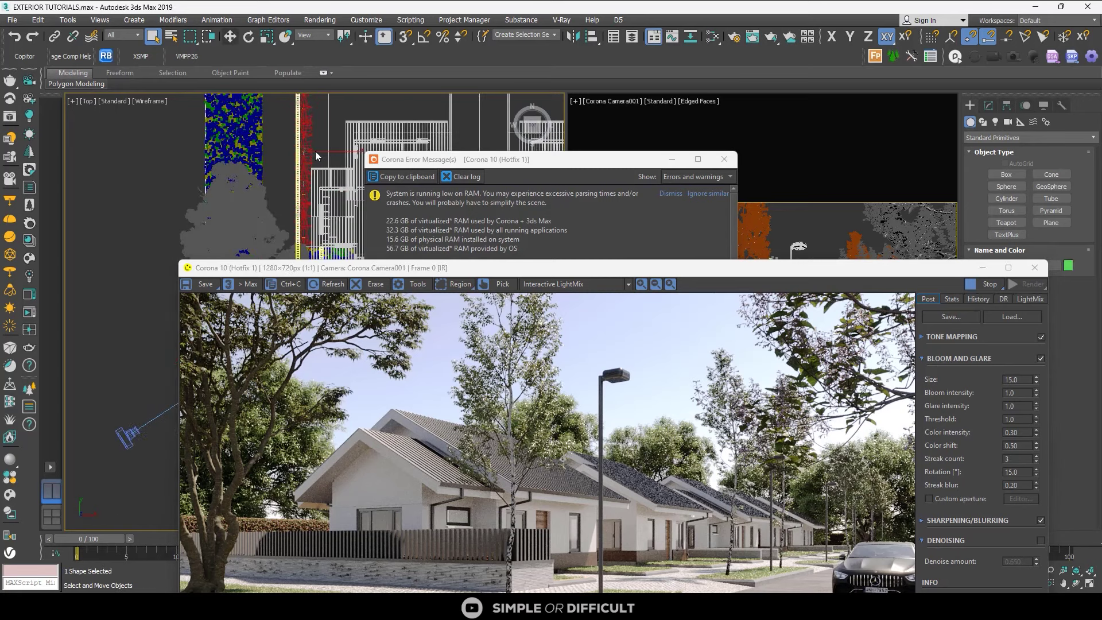
{"action": "scroll", "coordinate": [314, 153], "scroll_direction": "up", "scroll_amount": 4}
{"action": "left_click_drag", "start_coordinate": [320, 152], "coordinate": [331, 153]}
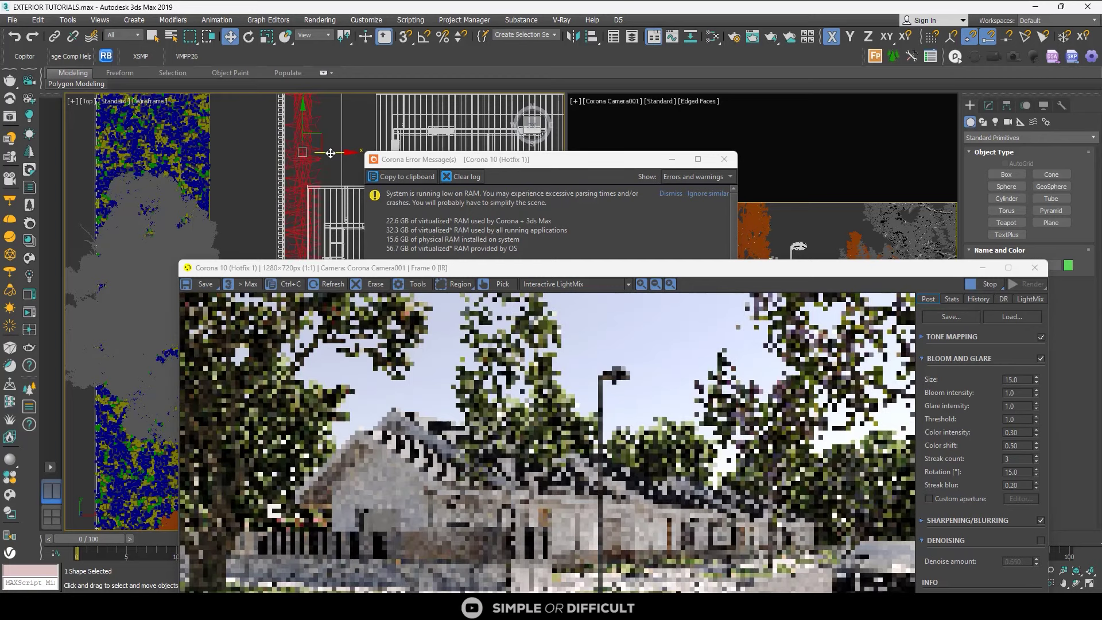
{"action": "left_click_drag", "start_coordinate": [635, 272], "coordinate": [783, 142]}
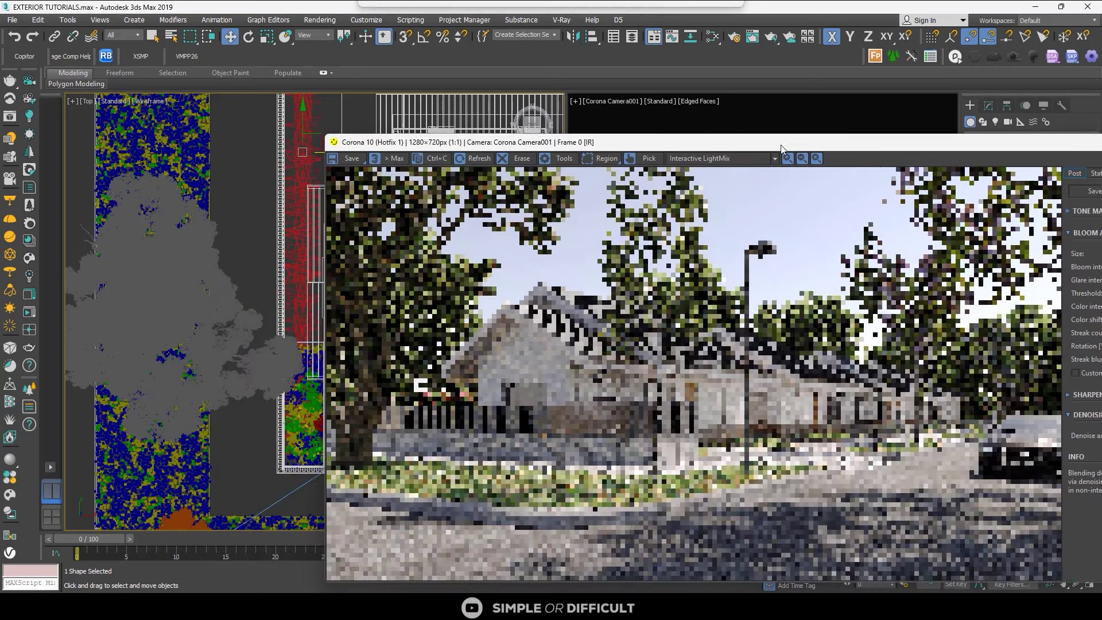
{"action": "scroll", "coordinate": [516, 471], "scroll_direction": "up", "scroll_amount": 2}
{"action": "scroll", "coordinate": [515, 471], "scroll_direction": "down", "scroll_amount": 3}
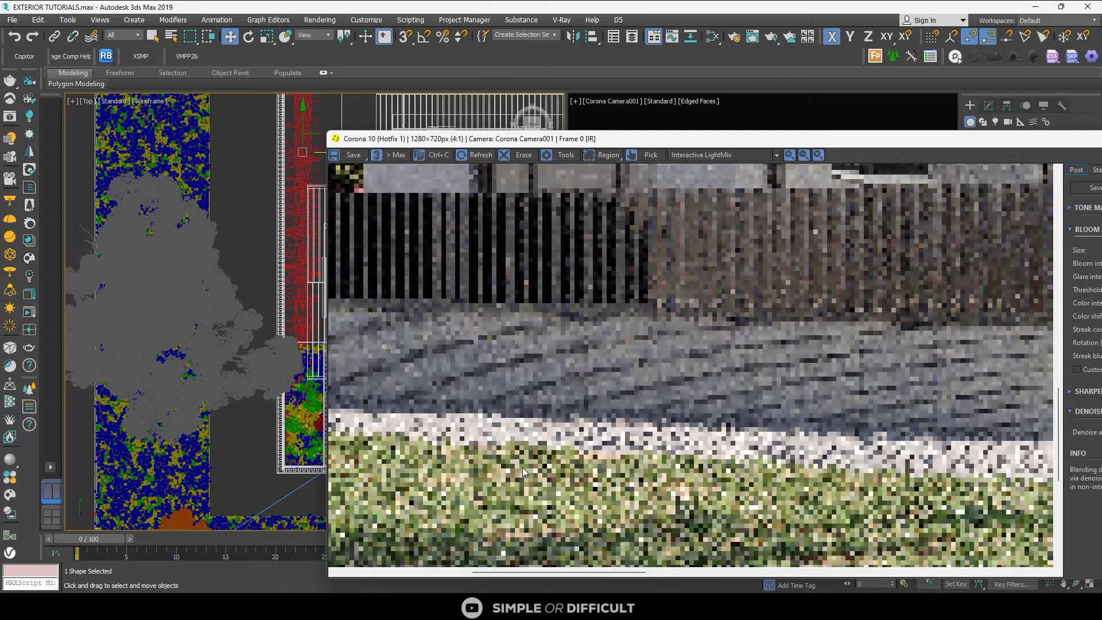
{"action": "scroll", "coordinate": [297, 334], "scroll_direction": "down", "scroll_amount": 2}
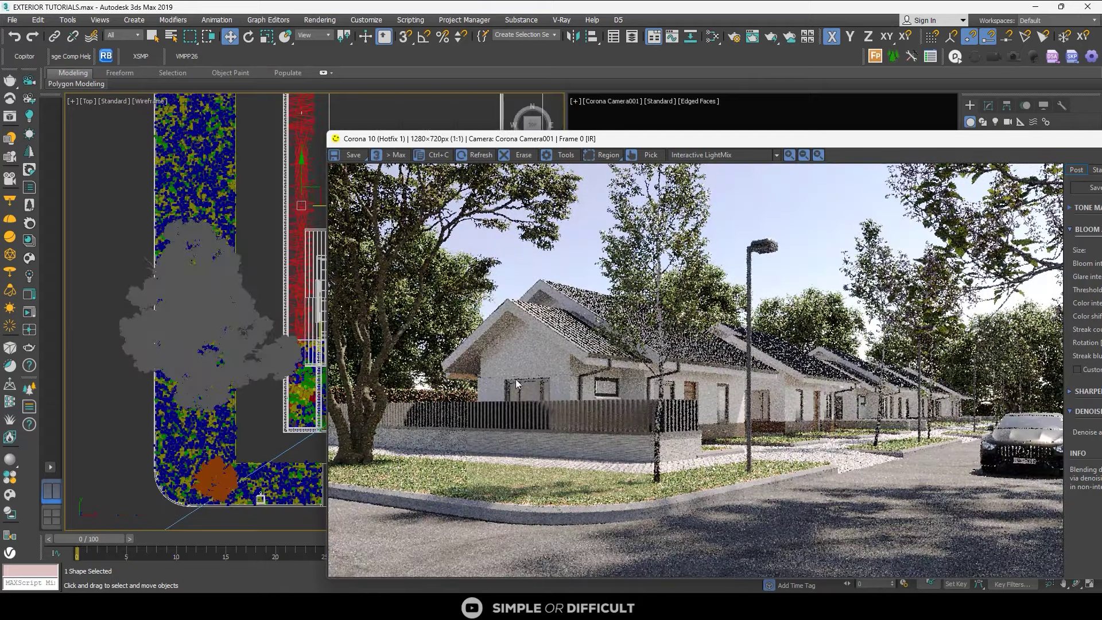
- Raise the side hedge spline Line005 along Z to about 819 mm and check its height against the fence in the render
{"action": "middle_click_drag", "start_coordinate": [290, 291], "coordinate": [270, 254], "text": "alt"}
{"action": "scroll", "coordinate": [270, 254], "scroll_direction": "up", "scroll_amount": 4}
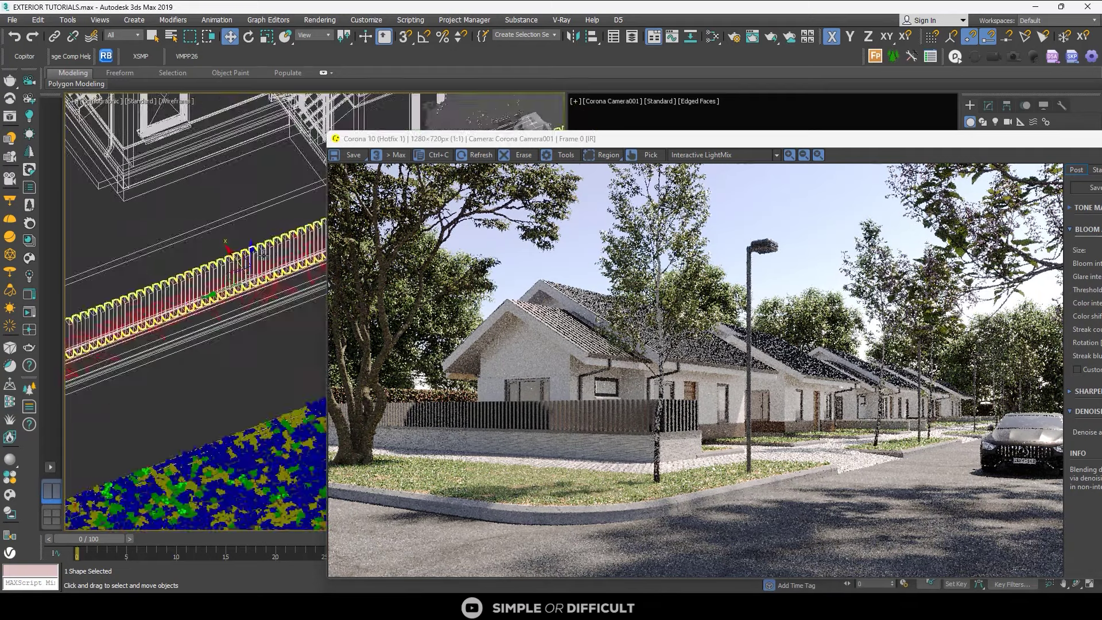
{"action": "left_click_drag", "start_coordinate": [249, 245], "coordinate": [249, 220]}
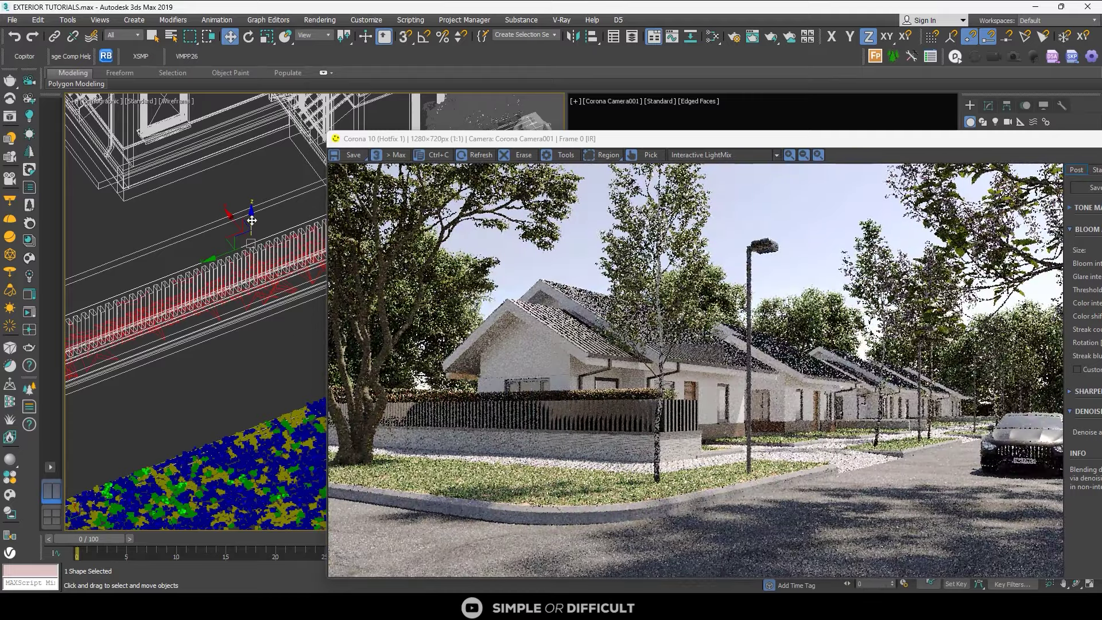
{"action": "left_click_drag", "start_coordinate": [253, 223], "coordinate": [253, 224]}
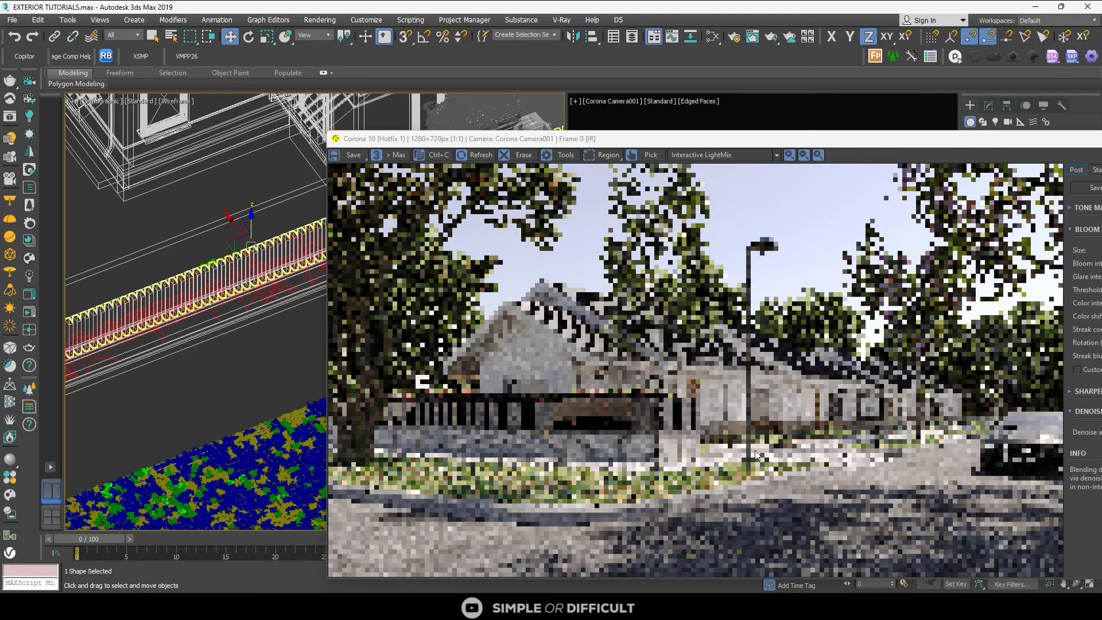
{"action": "scroll", "coordinate": [771, 444], "scroll_direction": "up", "scroll_amount": 2}
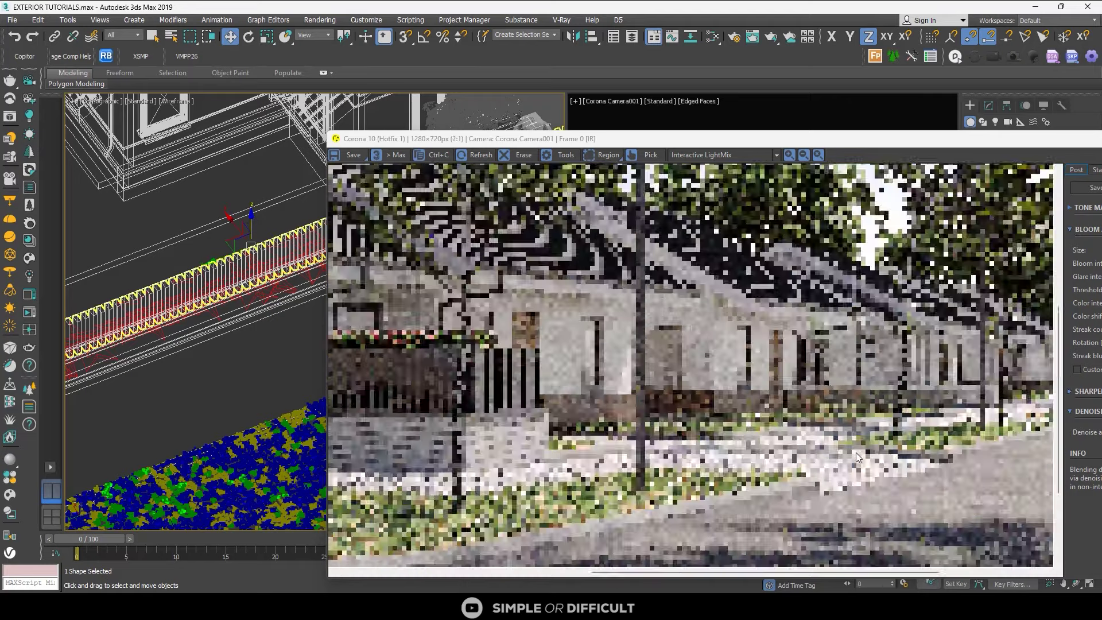
{"action": "scroll", "coordinate": [774, 449], "scroll_direction": "down", "scroll_amount": 2}
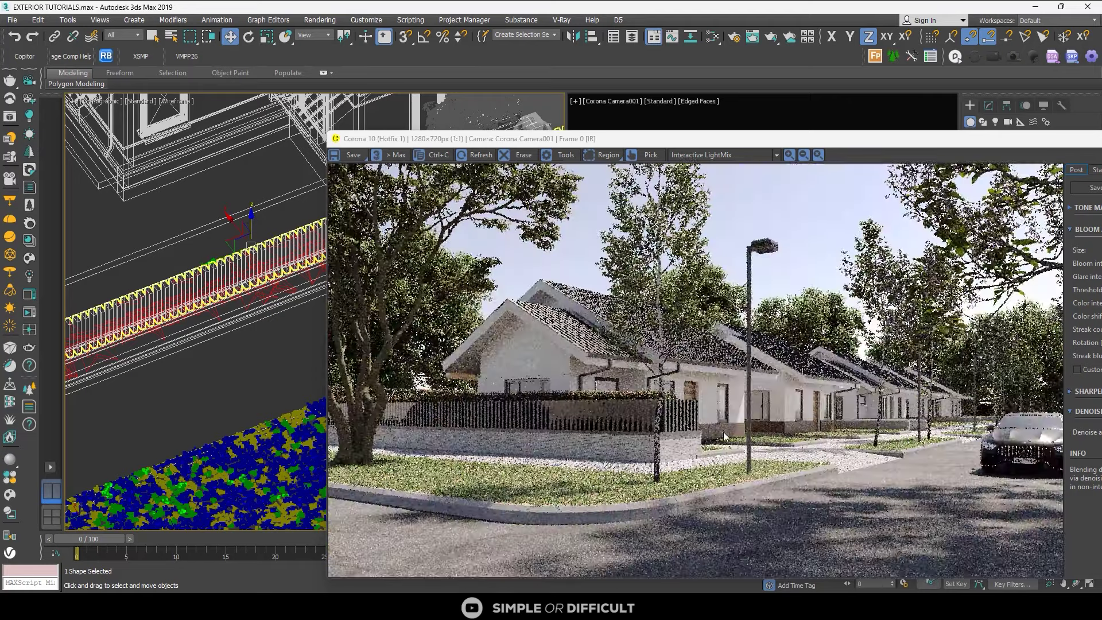
{"action": "scroll", "coordinate": [736, 427], "scroll_direction": "up", "scroll_amount": 2}
{"action": "scroll", "coordinate": [779, 439], "scroll_direction": "down", "scroll_amount": 2}
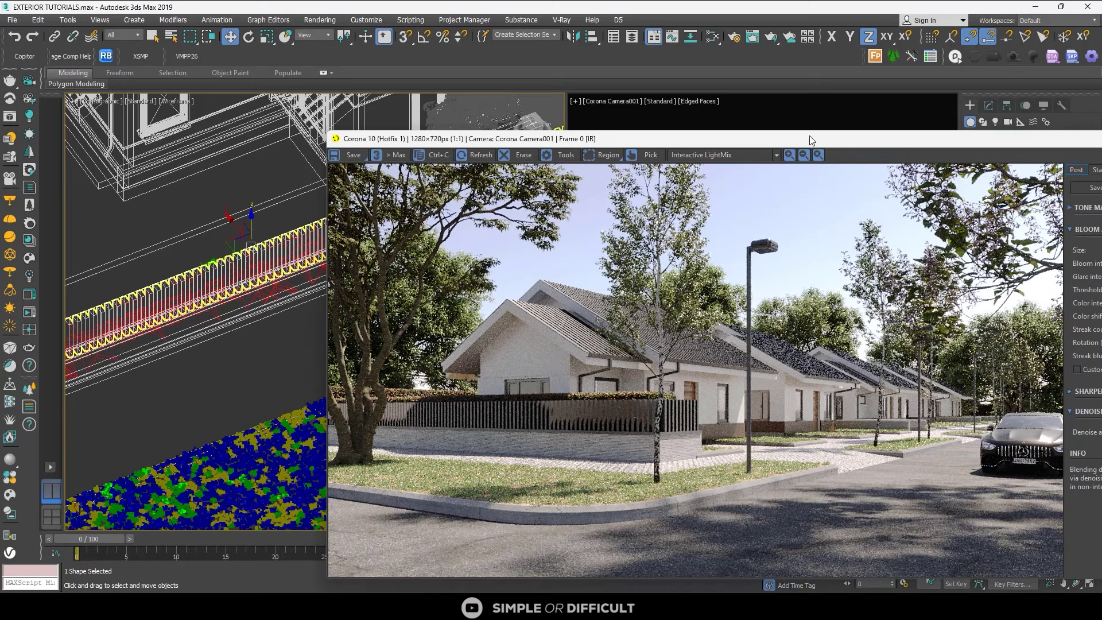
- Stop the interactive render and minimize the Corona frame buffer and error message windows
{"action": "left_click_drag", "start_coordinate": [816, 138], "coordinate": [571, 86]}
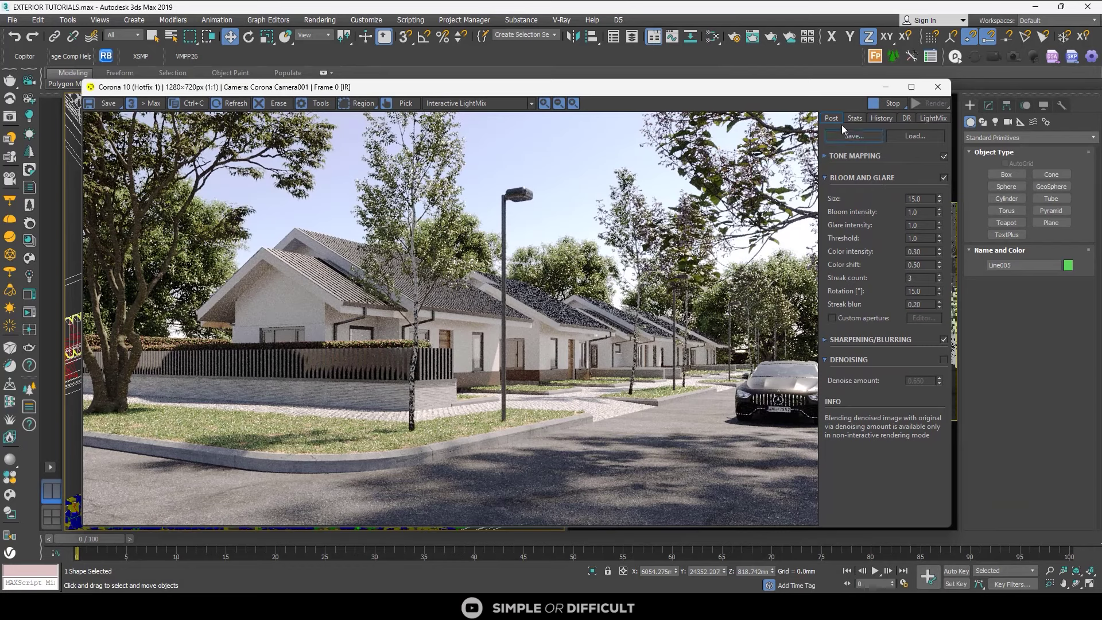
{"action": "left_click", "coordinate": [889, 104]}
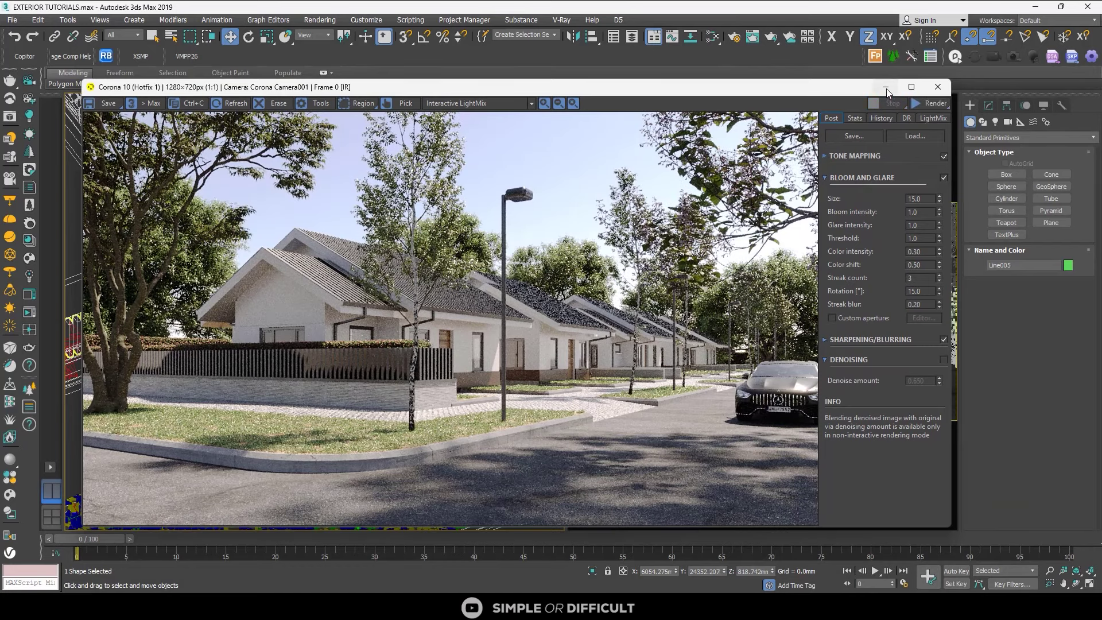
{"action": "left_click", "coordinate": [886, 88]}
{"action": "left_click", "coordinate": [668, 160]}
- In the top view, draw a straight line spline along the edge of the first house's front garden bed
{"action": "scroll", "coordinate": [345, 287], "scroll_direction": "down", "scroll_amount": 3}
{"action": "key", "text": "t"}
{"action": "scroll", "coordinate": [345, 314], "scroll_direction": "down", "scroll_amount": 4}
{"action": "scroll", "coordinate": [364, 318], "scroll_direction": "up", "scroll_amount": 6}
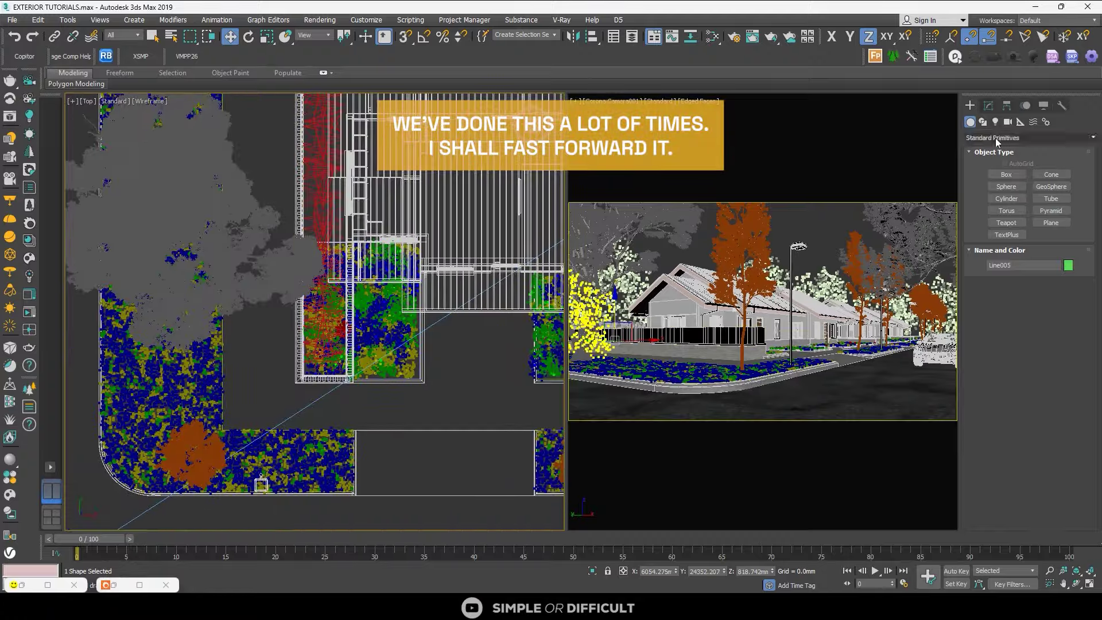
{"action": "left_click", "coordinate": [988, 105]}
{"action": "scroll", "coordinate": [414, 338], "scroll_direction": "up", "scroll_amount": 5}
{"action": "left_click", "coordinate": [970, 106]}
{"action": "left_click", "coordinate": [982, 122]}
{"action": "left_click", "coordinate": [1006, 183]}
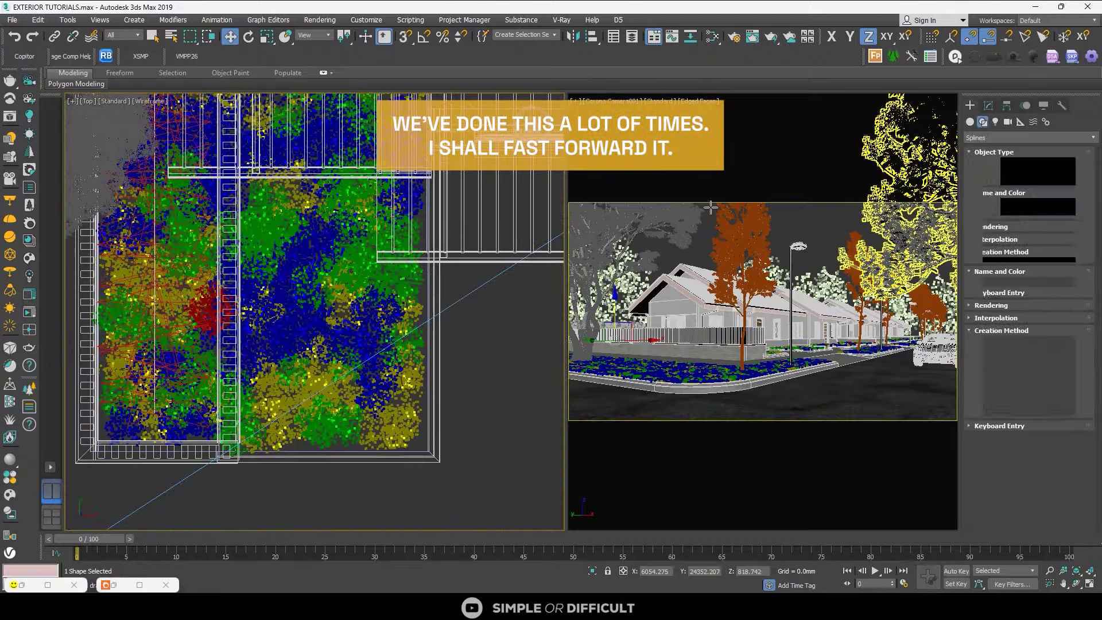
{"action": "scroll", "coordinate": [363, 332], "scroll_direction": "down", "scroll_amount": 3}
{"action": "scroll", "coordinate": [222, 312], "scroll_direction": "down", "scroll_amount": 5}
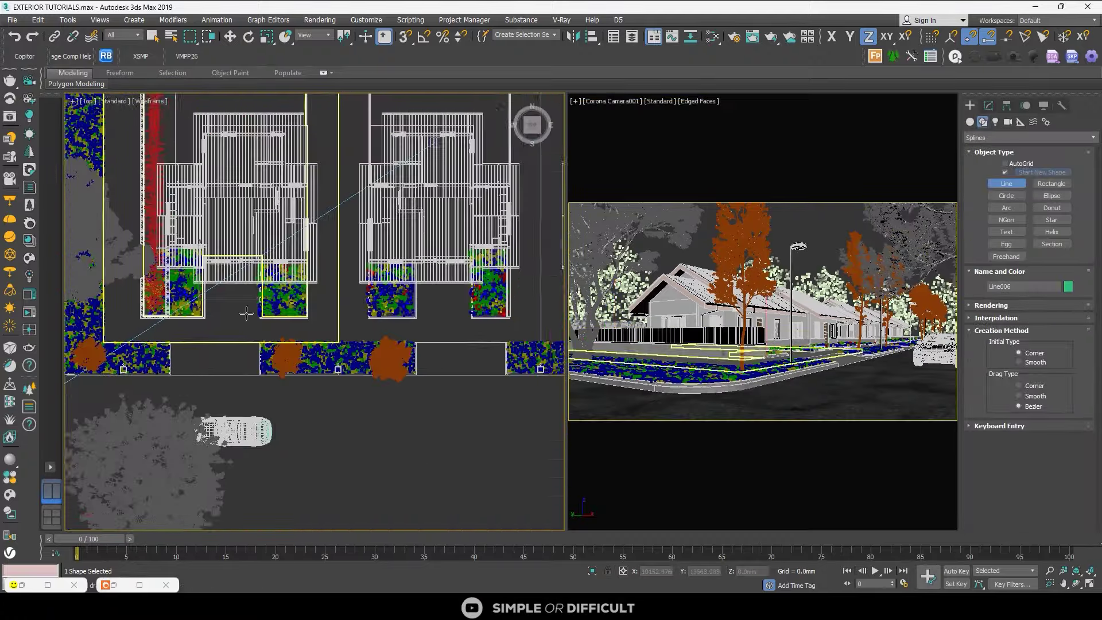
- Draw a second straight line spline along the edge of a garden bed farther down the row
{"action": "scroll", "coordinate": [424, 360], "scroll_direction": "up", "scroll_amount": 5}
{"action": "left_click", "coordinate": [449, 379]}
{"action": "scroll", "coordinate": [299, 308], "scroll_direction": "up", "scroll_amount": 3}
{"action": "scroll", "coordinate": [300, 308], "scroll_direction": "down", "scroll_amount": 3}
{"action": "middle_click_drag", "start_coordinate": [300, 309], "coordinate": [327, 259], "text": "alt"}
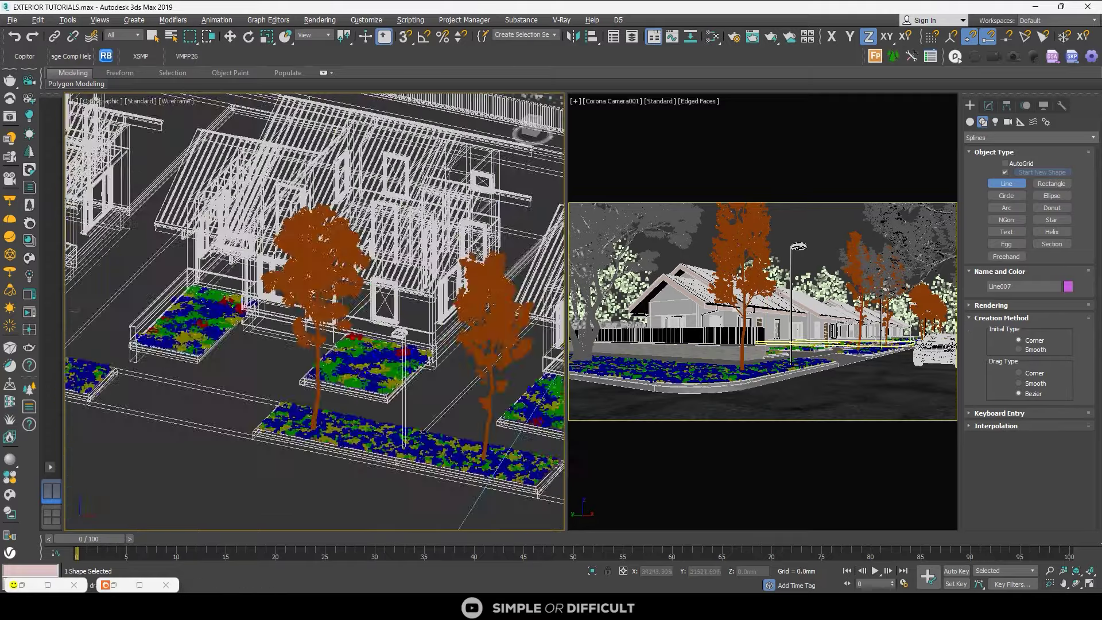
- Return to the top view and draw a third straight line spline along the edge of the neighbouring garden bed
{"action": "key", "text": "t"}
{"action": "scroll", "coordinate": [327, 288], "scroll_direction": "down", "scroll_amount": 3}
{"action": "scroll", "coordinate": [460, 310], "scroll_direction": "up", "scroll_amount": 5}
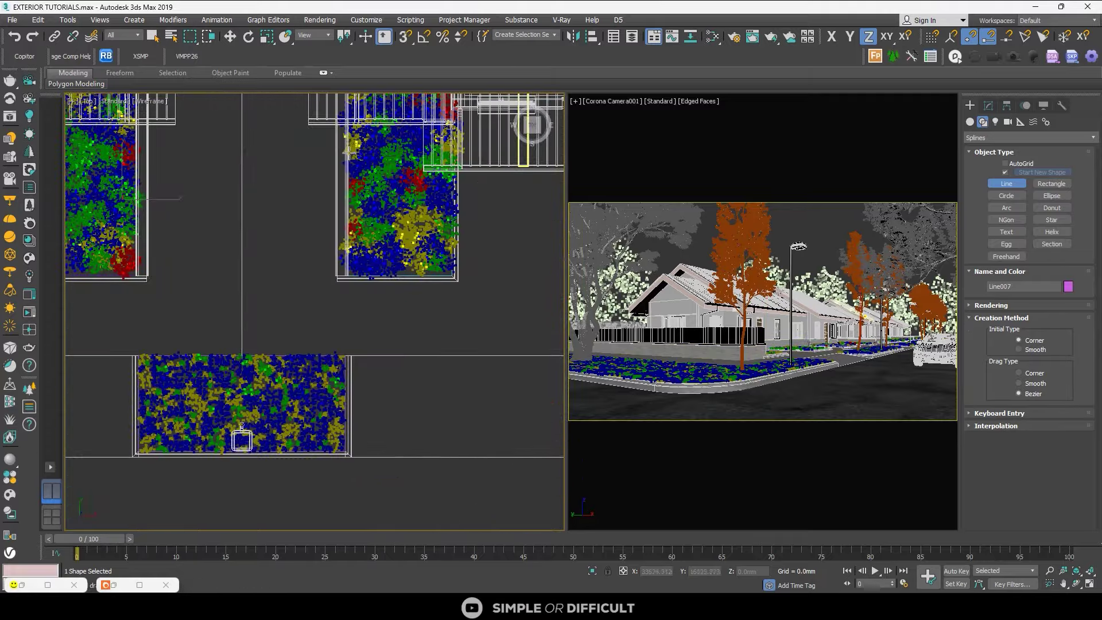
{"action": "left_click", "coordinate": [370, 135]}
{"action": "left_click", "coordinate": [369, 273]}
{"action": "right_click", "coordinate": [369, 273]}
- Draw a fourth straight line spline along the edge of a garden bed near the far end of the row
{"action": "scroll", "coordinate": [369, 273], "scroll_direction": "down", "scroll_amount": 5}
{"action": "scroll", "coordinate": [508, 247], "scroll_direction": "up", "scroll_amount": 2}
{"action": "scroll", "coordinate": [510, 242], "scroll_direction": "down", "scroll_amount": 5}
{"action": "scroll", "coordinate": [402, 247], "scroll_direction": "up", "scroll_amount": 6}
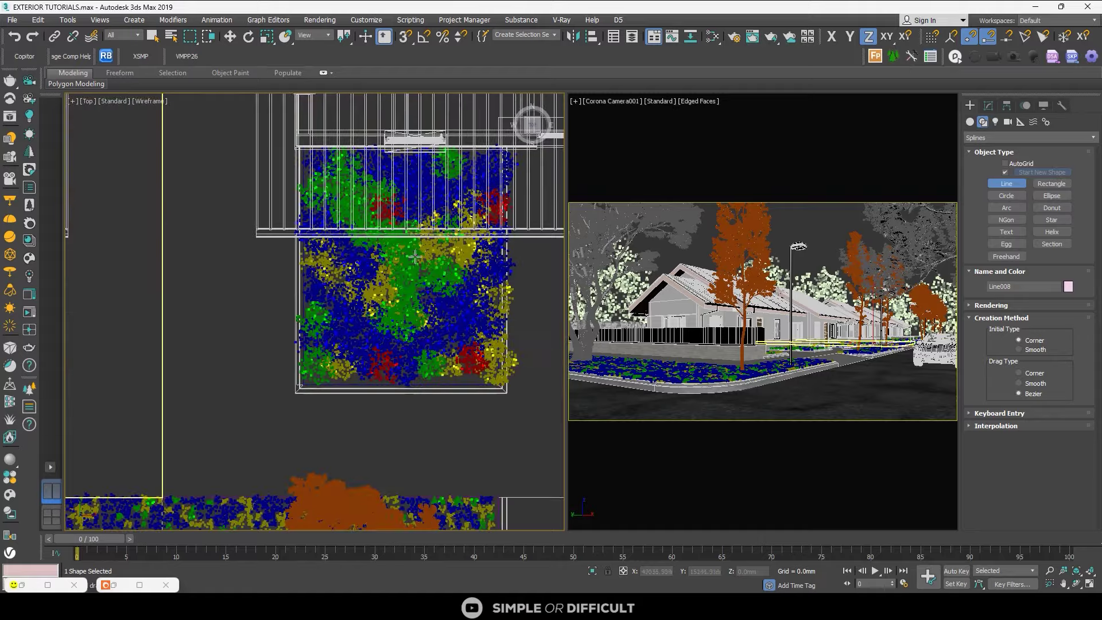
{"action": "scroll", "coordinate": [402, 247], "scroll_direction": "down", "scroll_amount": 3}
{"action": "left_click", "coordinate": [369, 340]}
{"action": "left_click", "coordinate": [369, 195]}
{"action": "right_click", "coordinate": [345, 193]}
{"action": "scroll", "coordinate": [345, 193], "scroll_direction": "down", "scroll_amount": 5}
{"action": "middle_click_drag", "start_coordinate": [448, 205], "coordinate": [268, 284]}
- Start a Forest Pro object and choose a hedge preset from its library
{"action": "left_click", "coordinate": [970, 122]}
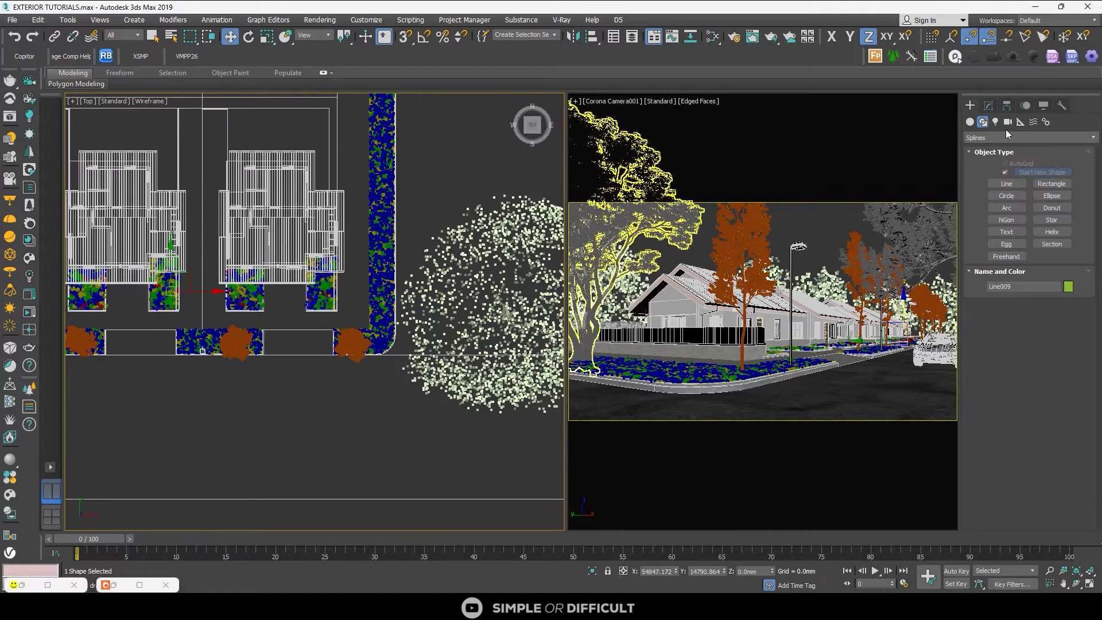
{"action": "left_click", "coordinate": [1006, 174]}
{"action": "left_click", "coordinate": [1030, 253]}
{"action": "left_click_drag", "start_coordinate": [840, 326], "coordinate": [844, 428]}
{"action": "scroll", "coordinate": [669, 348], "scroll_direction": "down", "scroll_amount": 1}
{"action": "left_click", "coordinate": [668, 348]}
{"action": "left_click", "coordinate": [809, 499]}
- Try to generate the Forest Pro hedge on the line beside the first garden bed
{"action": "scroll", "coordinate": [401, 246], "scroll_direction": "down", "scroll_amount": 6}
{"action": "scroll", "coordinate": [192, 245], "scroll_direction": "up", "scroll_amount": 3}
{"action": "scroll", "coordinate": [193, 246], "scroll_direction": "up", "scroll_amount": 6}
{"action": "left_click", "coordinate": [443, 215]}
{"action": "left_click", "coordinate": [550, 355]}
{"action": "left_click", "coordinate": [549, 356]}
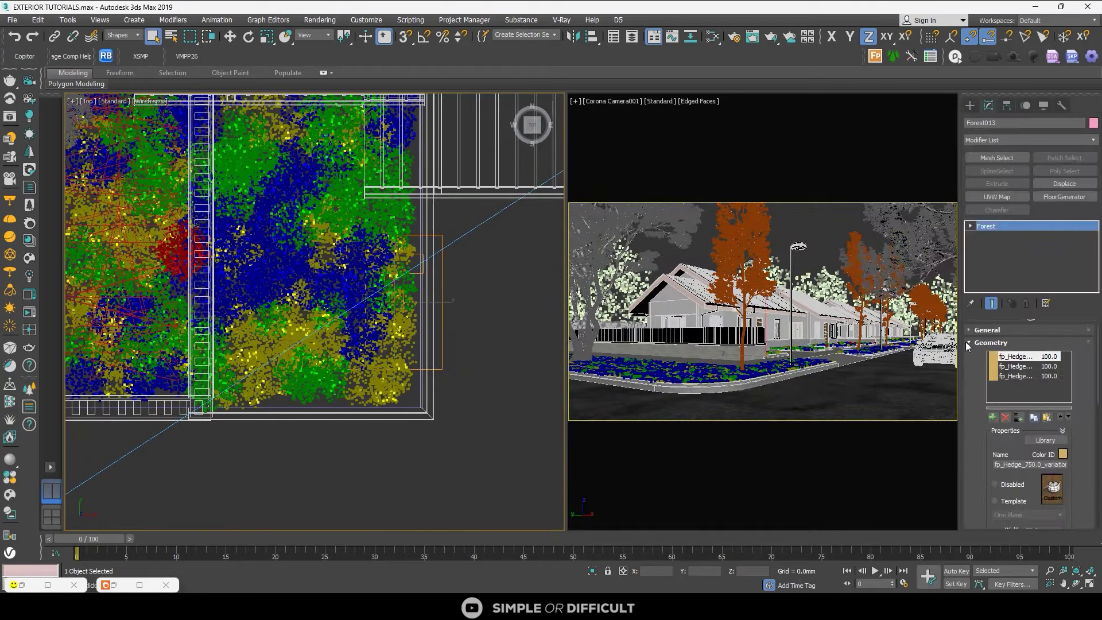
{"action": "scroll", "coordinate": [1032, 363], "scroll_direction": "down", "scroll_amount": 2}
{"action": "scroll", "coordinate": [452, 316], "scroll_direction": "up", "scroll_amount": 2}
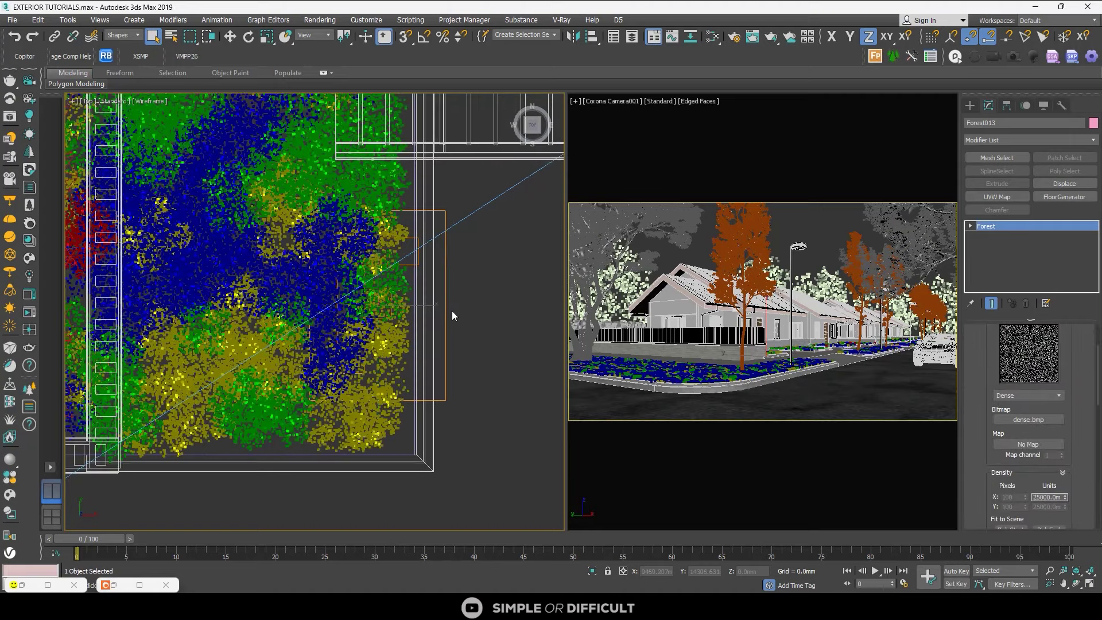
{"action": "scroll", "coordinate": [453, 325], "scroll_direction": "down", "scroll_amount": 3}
{"action": "mouse_move", "coordinate": [453, 324]}
{"action": "middle_mouse_down", "text": "alt"}
{"action": "mouse_move", "coordinate": [438, 261]}
{"action": "mouse_move", "coordinate": [457, 304]}
{"action": "middle_mouse_up", "text": "alt"}
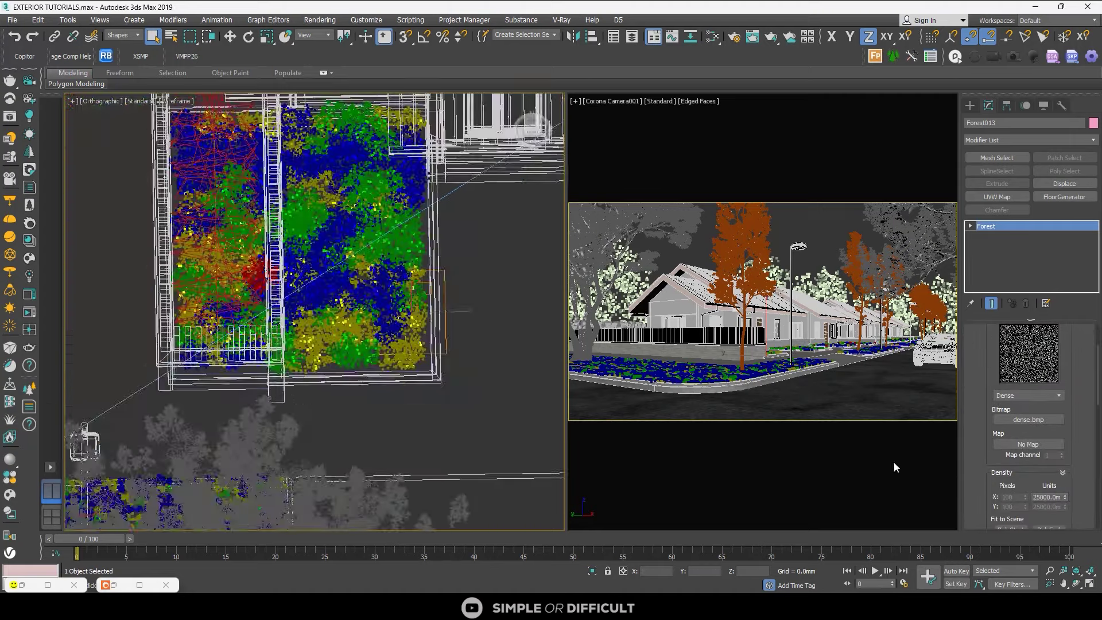
{"action": "left_click", "coordinate": [894, 463]}
- Select the four garden bed line splines, isolate them from the rest of the scene, and clear the selection
{"action": "left_click", "coordinate": [414, 259]}
{"action": "left_click", "coordinate": [428, 258]}
{"action": "scroll", "coordinate": [428, 258], "scroll_direction": "down", "scroll_amount": 4}
{"action": "middle_click_drag", "start_coordinate": [494, 253], "coordinate": [388, 213]}
{"action": "scroll", "coordinate": [419, 235], "scroll_direction": "up", "scroll_amount": 4}
{"action": "scroll", "coordinate": [387, 256], "scroll_direction": "down", "scroll_amount": 4}
{"action": "middle_click_drag", "start_coordinate": [388, 213], "coordinate": [377, 199], "text": "alt"}
{"action": "left_click", "coordinate": [335, 223], "text": "ctrl"}
{"action": "scroll", "coordinate": [396, 224], "scroll_direction": "down", "scroll_amount": 4}
{"action": "middle_click_drag", "start_coordinate": [494, 224], "coordinate": [244, 190]}
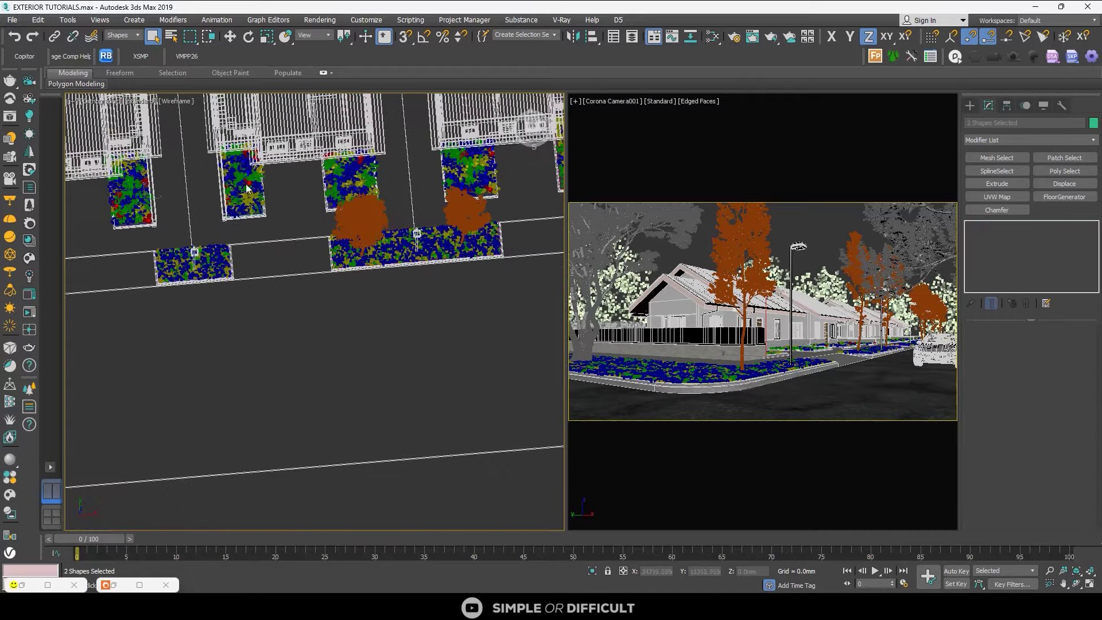
{"action": "left_click", "coordinate": [229, 192], "text": "ctrl"}
{"action": "middle_click_drag", "start_coordinate": [494, 172], "coordinate": [293, 213]}
{"action": "left_click", "coordinate": [352, 208], "text": "ctrl"}
{"action": "middle_click_drag", "start_coordinate": [517, 198], "coordinate": [316, 225]}
{"action": "left_click", "coordinate": [593, 572]}
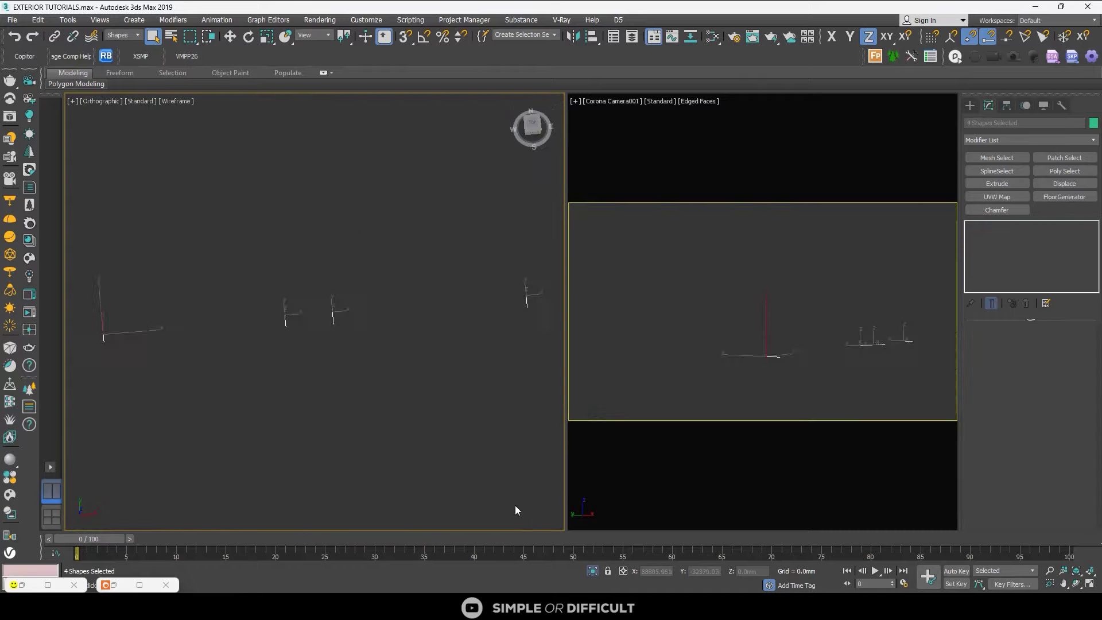
{"action": "left_click", "coordinate": [215, 285]}
- Create a Forest Pro hedge object from the isolated line of the first garden bed and open its distribution settings
{"action": "left_click", "coordinate": [875, 56]}
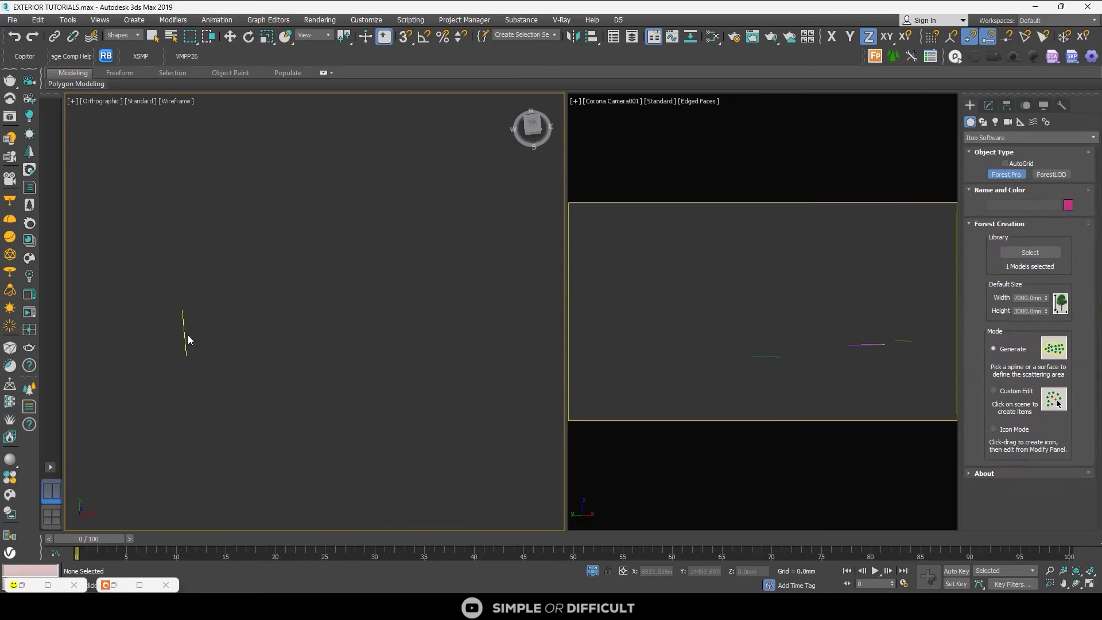
{"action": "left_click", "coordinate": [1058, 402]}
{"action": "left_click", "coordinate": [184, 333]}
{"action": "left_click", "coordinate": [549, 355]}
{"action": "scroll", "coordinate": [184, 344], "scroll_direction": "up", "scroll_amount": 5}
{"action": "scroll", "coordinate": [184, 286], "scroll_direction": "down", "scroll_amount": 3}
{"action": "left_click", "coordinate": [989, 106]}
{"action": "left_click", "coordinate": [1041, 383]}
{"action": "left_click", "coordinate": [1033, 394]}
{"action": "scroll", "coordinate": [1071, 488], "scroll_direction": "down", "scroll_amount": 3}
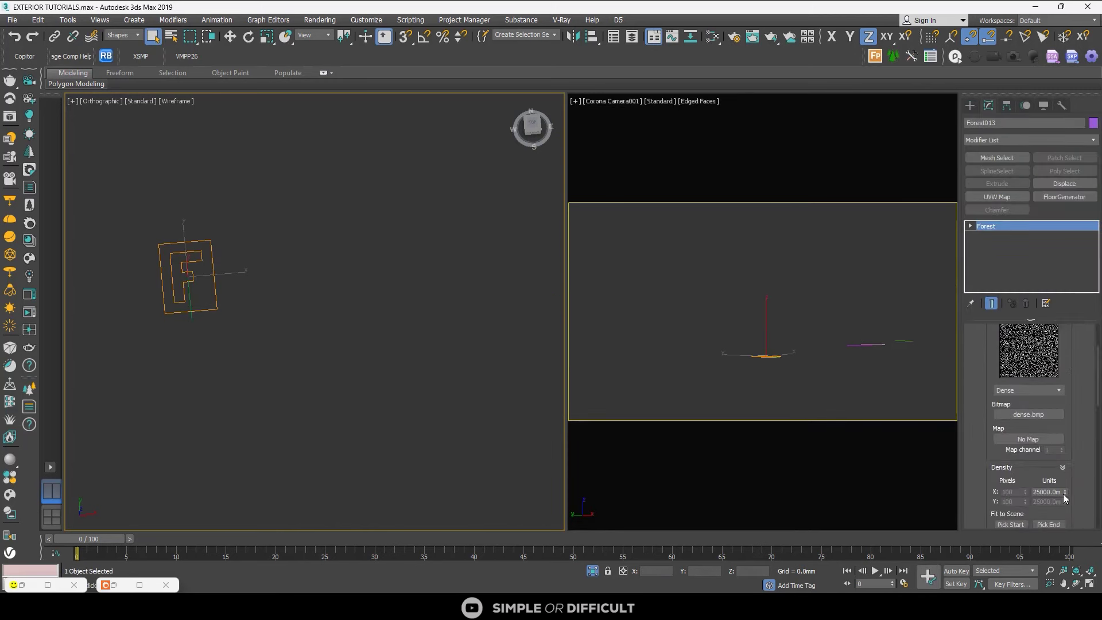
- Apply the Sycamore 050CM preset from the Cut Hedges library to Forest013
{"action": "scroll", "coordinate": [1098, 396], "scroll_direction": "up", "scroll_amount": 3}
{"action": "left_click", "coordinate": [1019, 343]}
{"action": "scroll", "coordinate": [1081, 395], "scroll_direction": "up", "scroll_amount": 4}
{"action": "left_click", "coordinate": [1046, 440]}
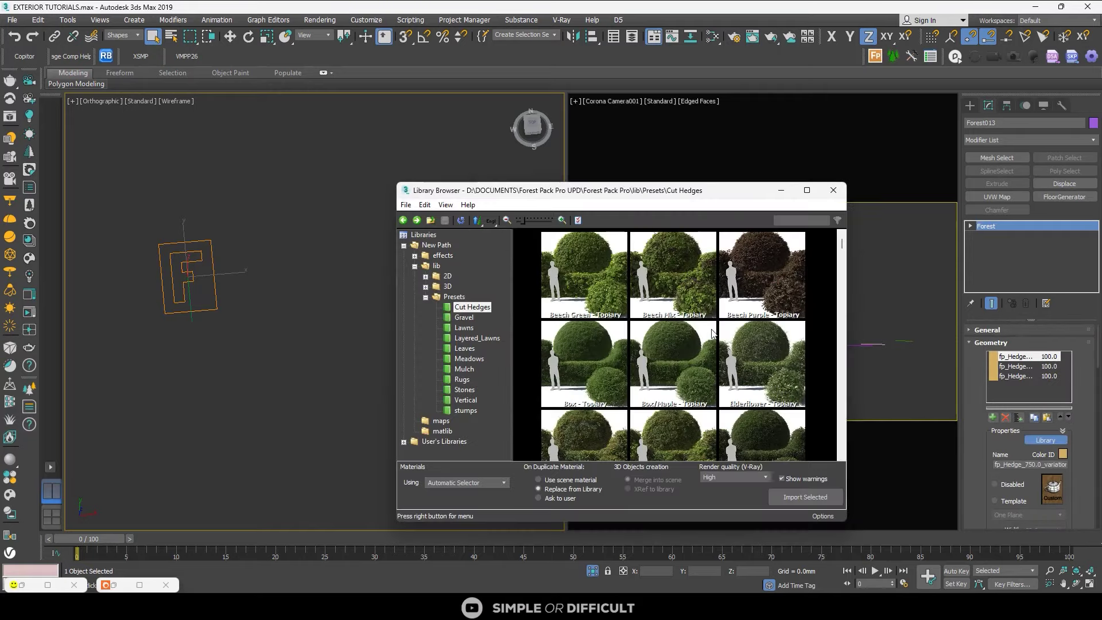
{"action": "scroll", "coordinate": [840, 431], "scroll_direction": "down", "scroll_amount": 5}
{"action": "double_click", "coordinate": [674, 334]}
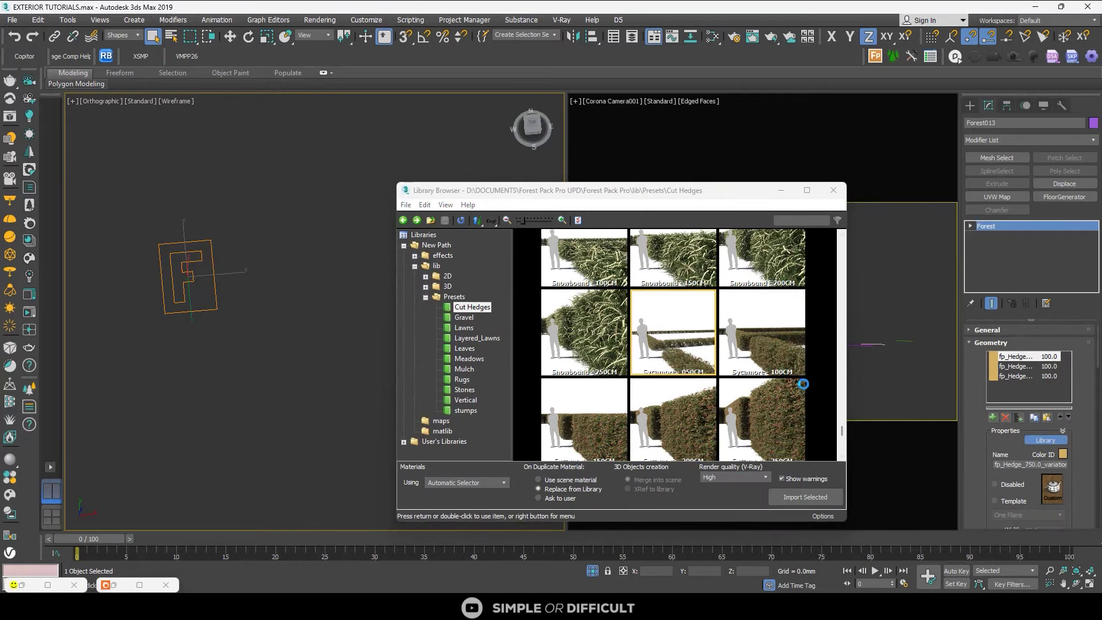
{"action": "left_click", "coordinate": [548, 356]}
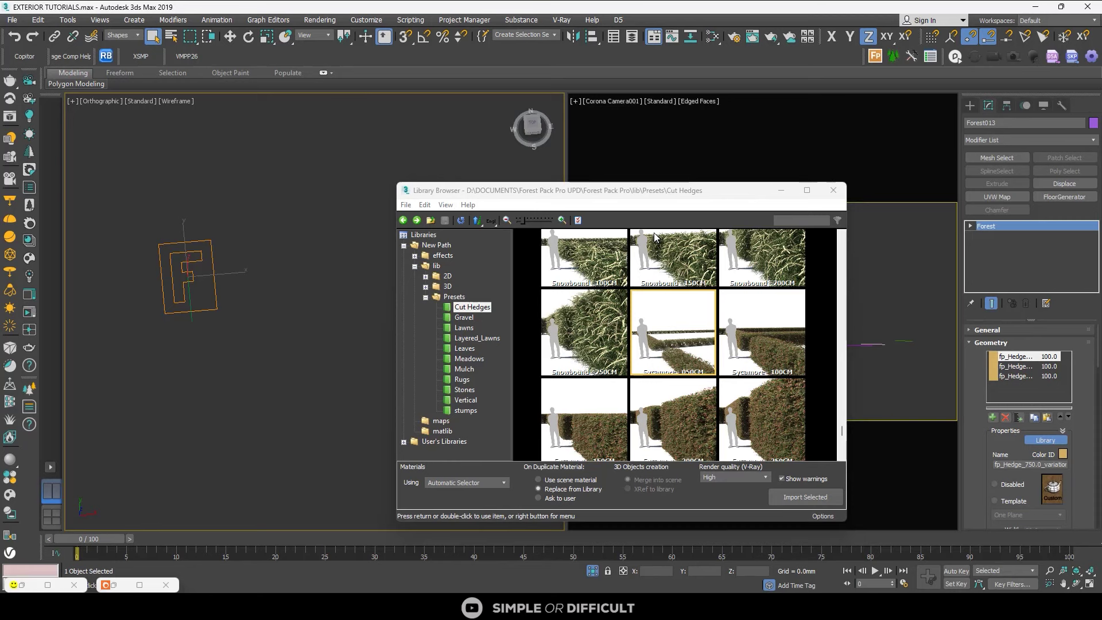
- Enable the recommended cloud point display and render-time animation options for the hedge preset, and set Forest013's distribution mode to Image
{"action": "left_click", "coordinate": [547, 355]}
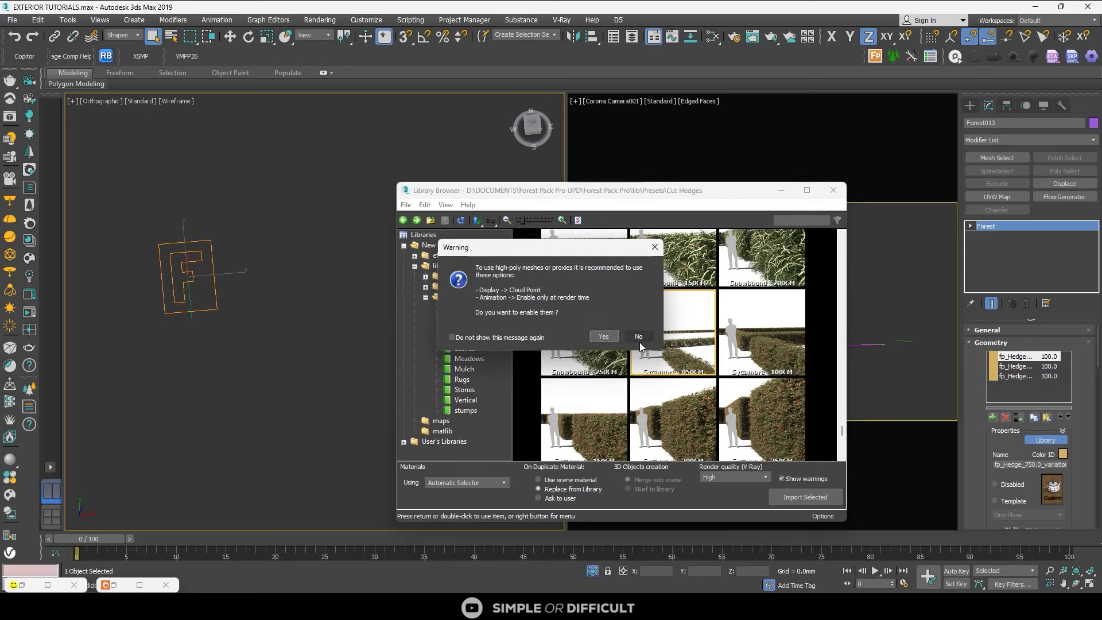
{"action": "left_click", "coordinate": [603, 336]}
{"action": "scroll", "coordinate": [182, 263], "scroll_direction": "down", "scroll_amount": 8}
{"action": "middle_click_drag", "start_coordinate": [189, 264], "coordinate": [313, 259], "text": "alt"}
{"action": "scroll", "coordinate": [1083, 433], "scroll_direction": "down", "scroll_amount": 10}
{"action": "left_click", "coordinate": [1047, 355]}
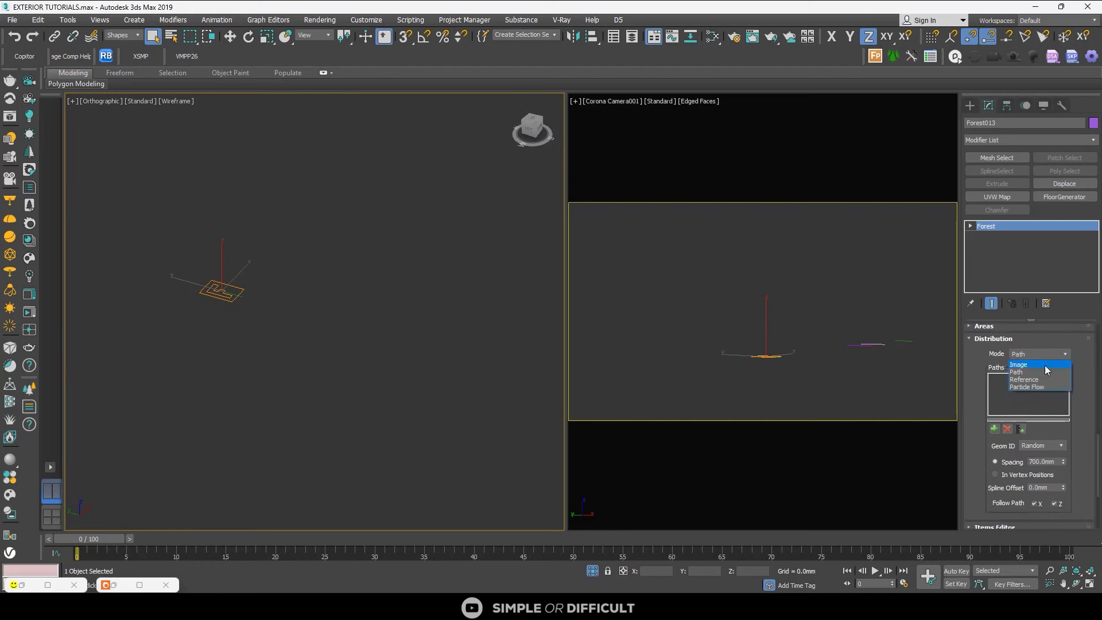
{"action": "left_click", "coordinate": [1046, 367]}
- Set the X density of Forest013's image distribution to 2600 mm
{"action": "scroll", "coordinate": [1082, 466], "scroll_direction": "down", "scroll_amount": 4}
{"action": "double_click", "coordinate": [1060, 481]}
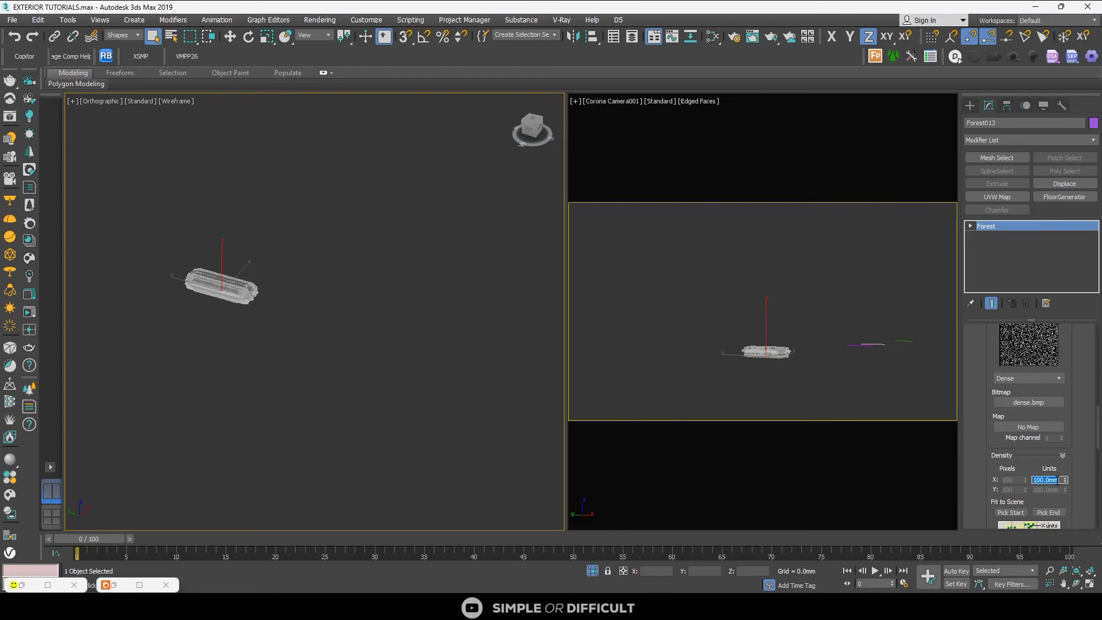
{"action": "type", "text": "2600"}
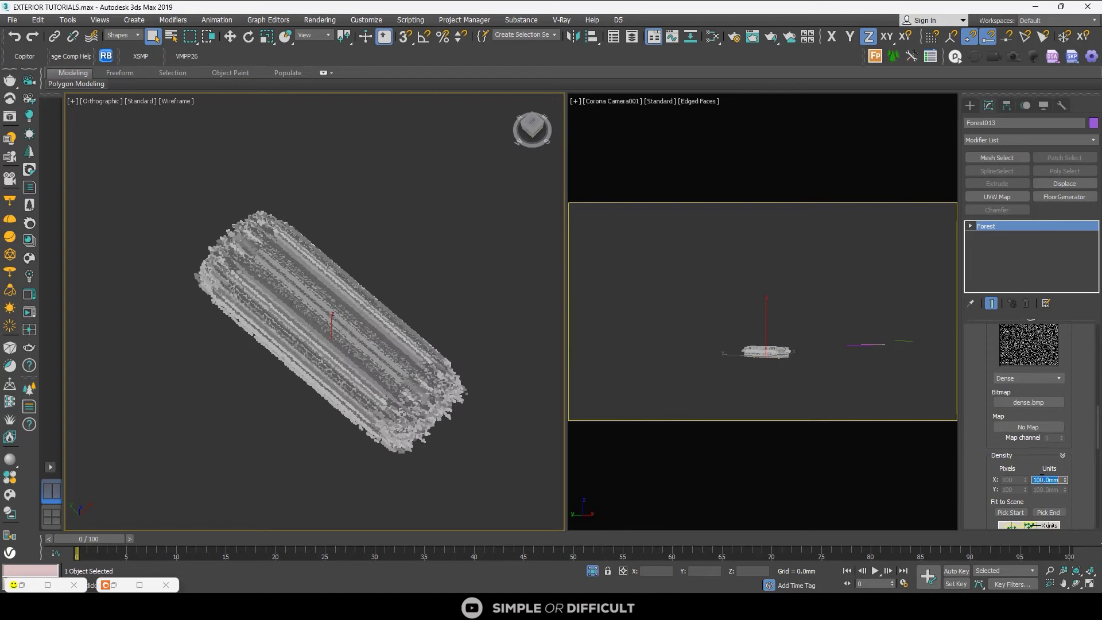
{"action": "key", "text": "Return"}
- Add the other isolated garden bed lines as included spline areas of Forest013
{"action": "scroll", "coordinate": [1078, 396], "scroll_direction": "up", "scroll_amount": 5}
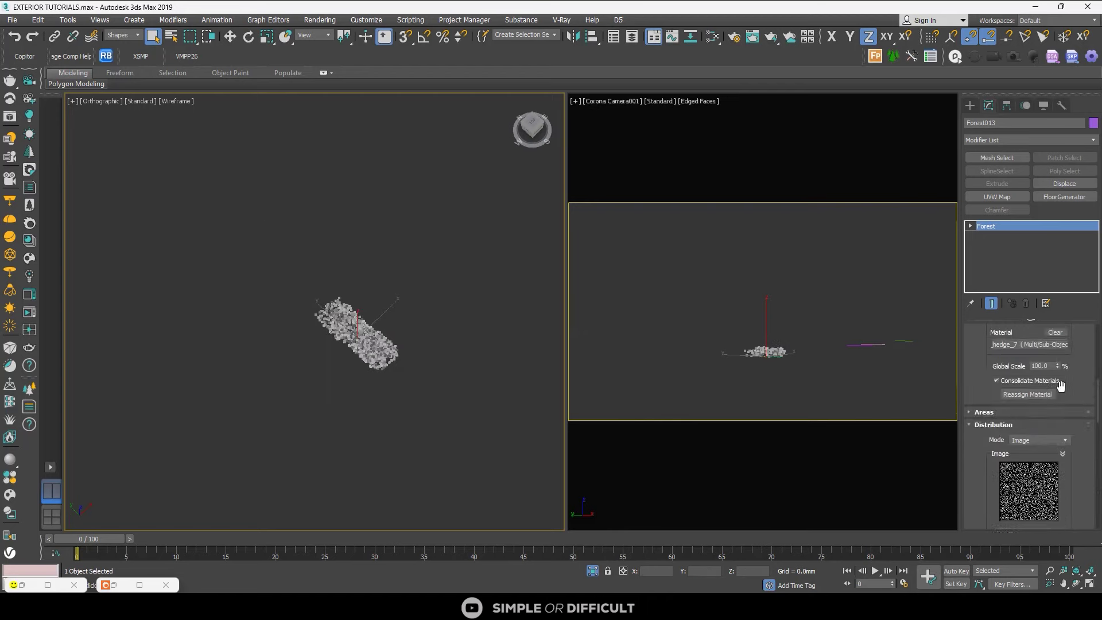
{"action": "left_click", "coordinate": [992, 342]}
{"action": "scroll", "coordinate": [396, 287], "scroll_direction": "down", "scroll_amount": 8}
{"action": "scroll", "coordinate": [499, 232], "scroll_direction": "up", "scroll_amount": 3}
{"action": "left_click", "coordinate": [372, 234]}
{"action": "left_click", "coordinate": [993, 342]}
{"action": "left_click", "coordinate": [409, 205]}
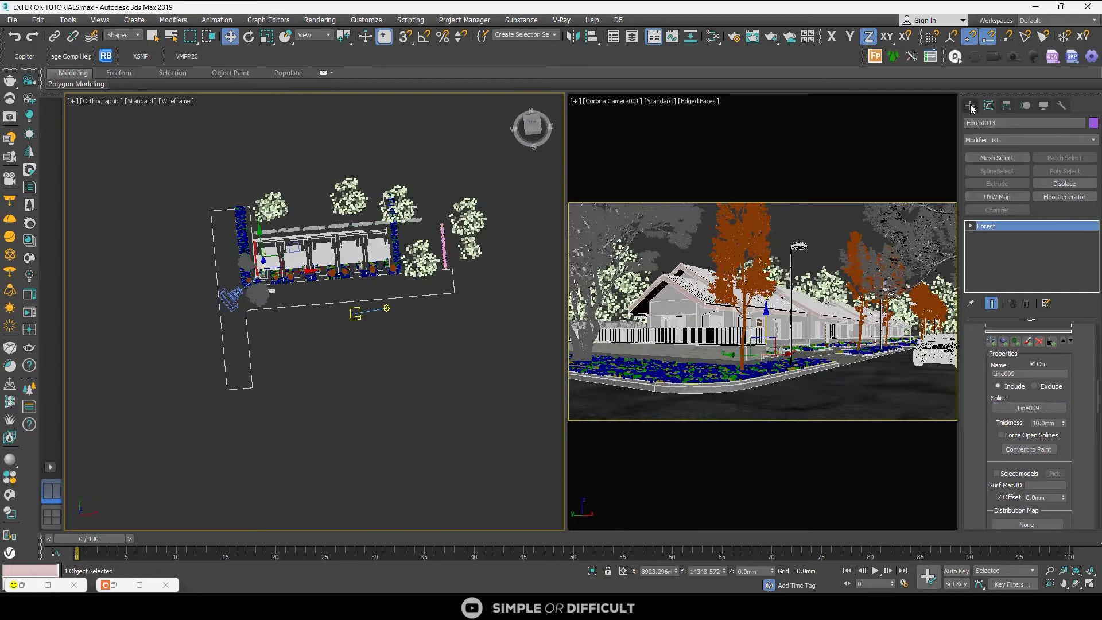
- Bring up the interactive render, collapse the bloom and glare settings, and expand the tone mapping settings
{"action": "left_click", "coordinate": [51, 585]}
{"action": "left_click_drag", "start_coordinate": [1080, 30], "coordinate": [1069, 40]}
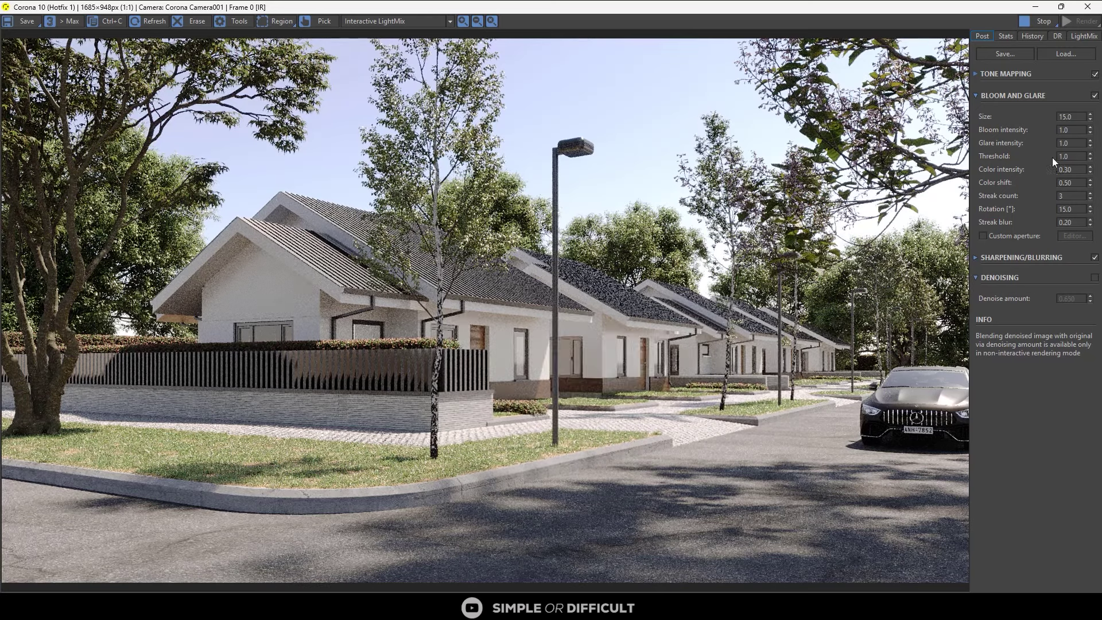
{"action": "left_click", "coordinate": [976, 93]}
{"action": "left_click", "coordinate": [976, 74]}
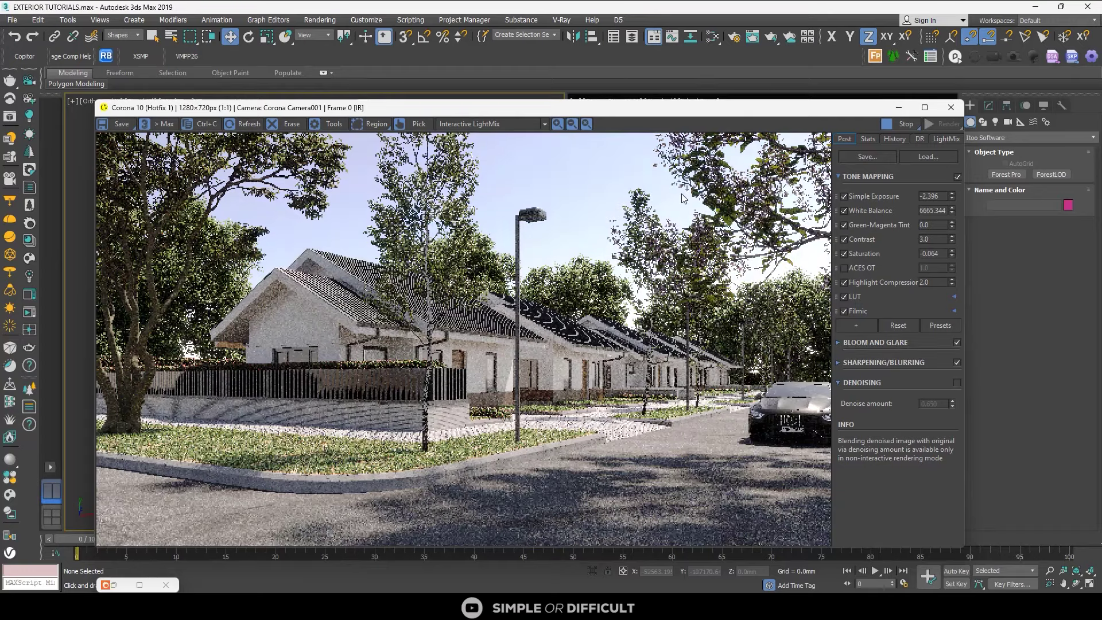
{"action": "left_click_drag", "start_coordinate": [709, 112], "coordinate": [774, 110]}
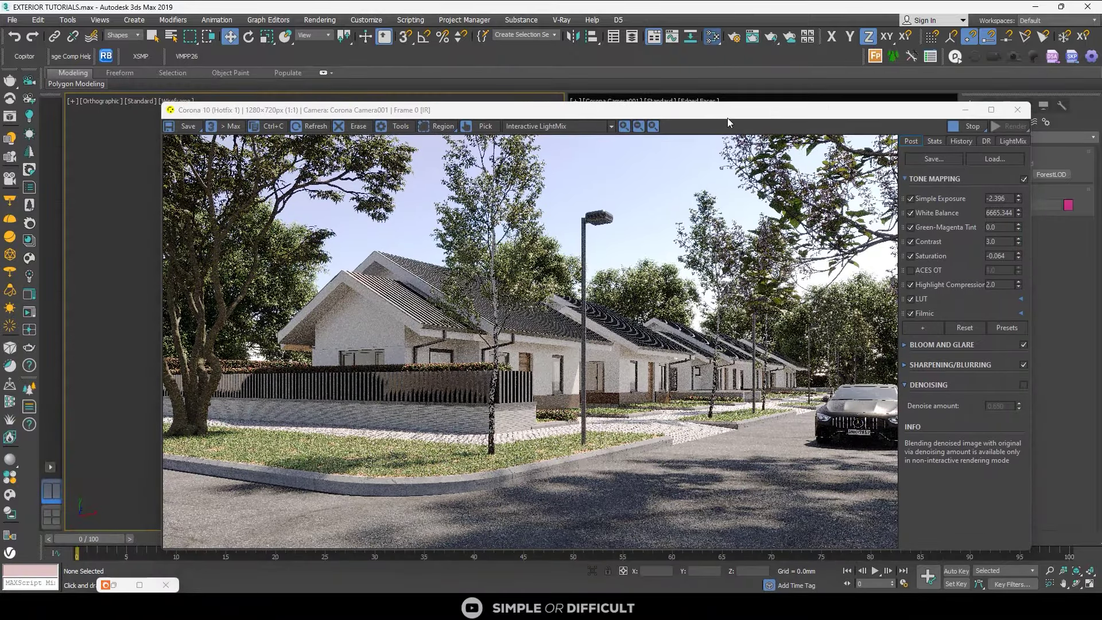
- Find the CoronaSky map in the Slate Material Editor and enable its clouds
{"action": "key", "text": "m"}
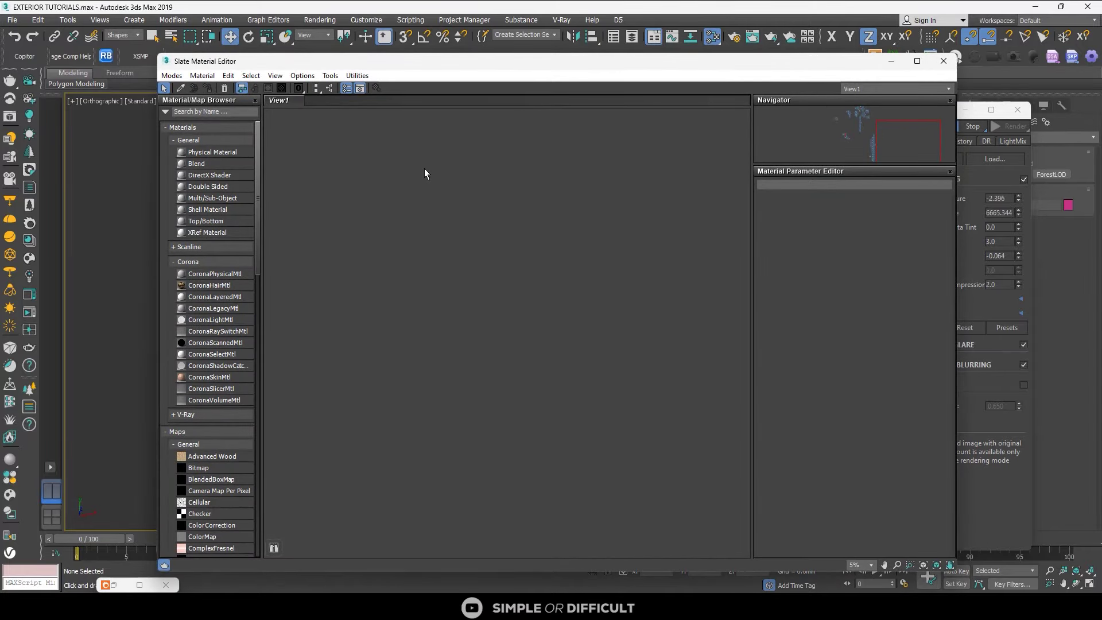
{"action": "middle_click_drag", "start_coordinate": [402, 187], "coordinate": [570, 293]}
{"action": "middle_click_drag", "start_coordinate": [475, 188], "coordinate": [503, 285]}
{"action": "scroll", "coordinate": [502, 170], "scroll_direction": "up", "scroll_amount": 8}
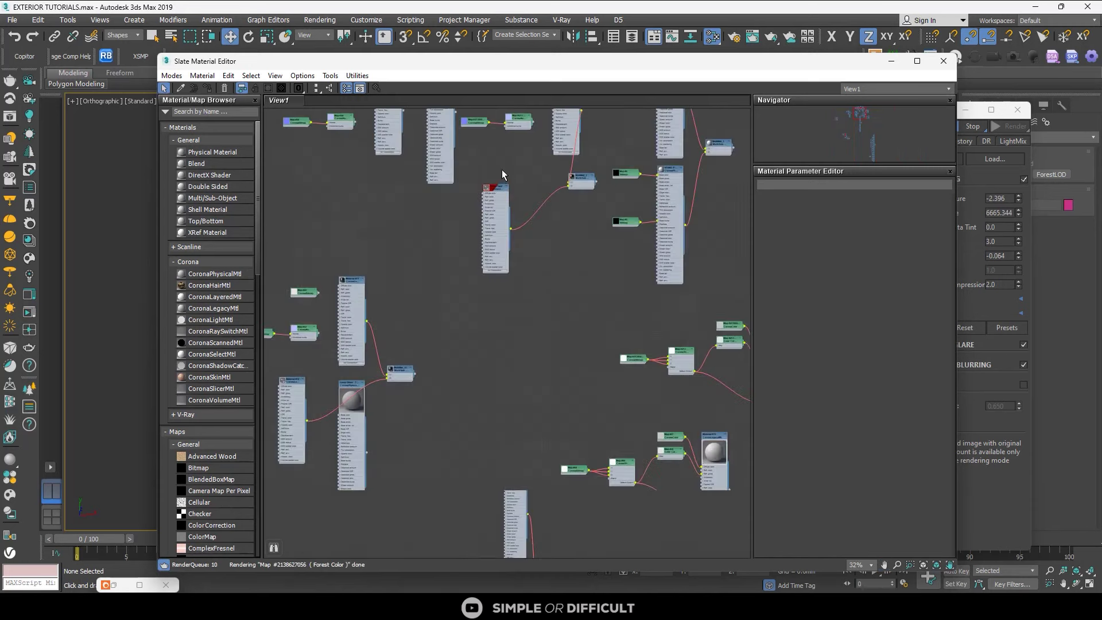
{"action": "middle_click_drag", "start_coordinate": [497, 173], "coordinate": [469, 379]}
{"action": "scroll", "coordinate": [508, 173], "scroll_direction": "up", "scroll_amount": 5}
{"action": "double_click", "coordinate": [537, 193]}
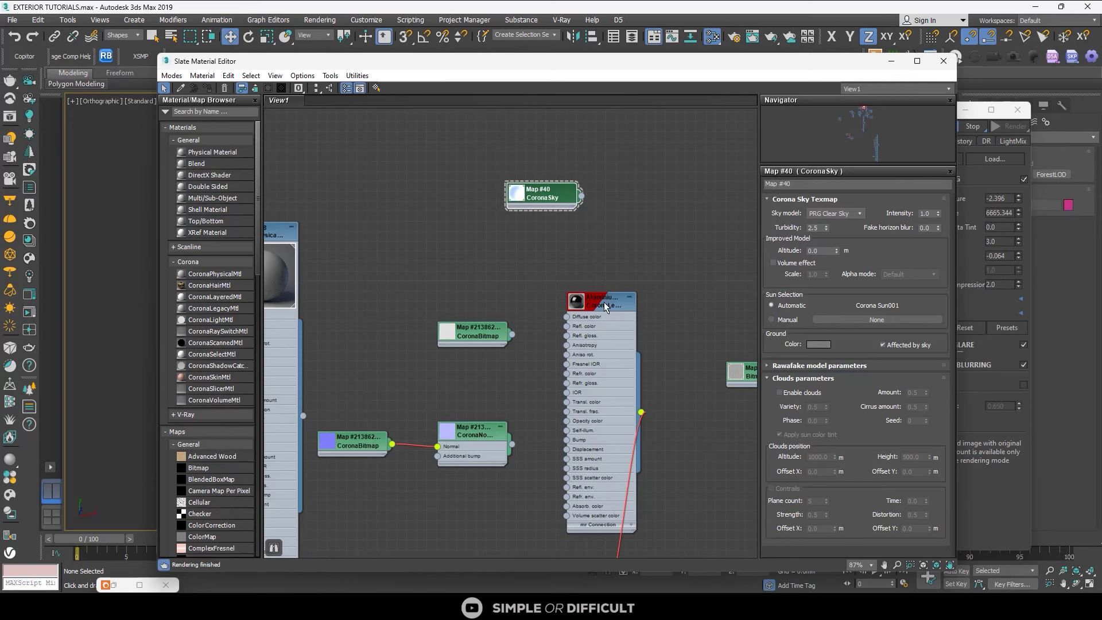
{"action": "left_click", "coordinate": [797, 395]}
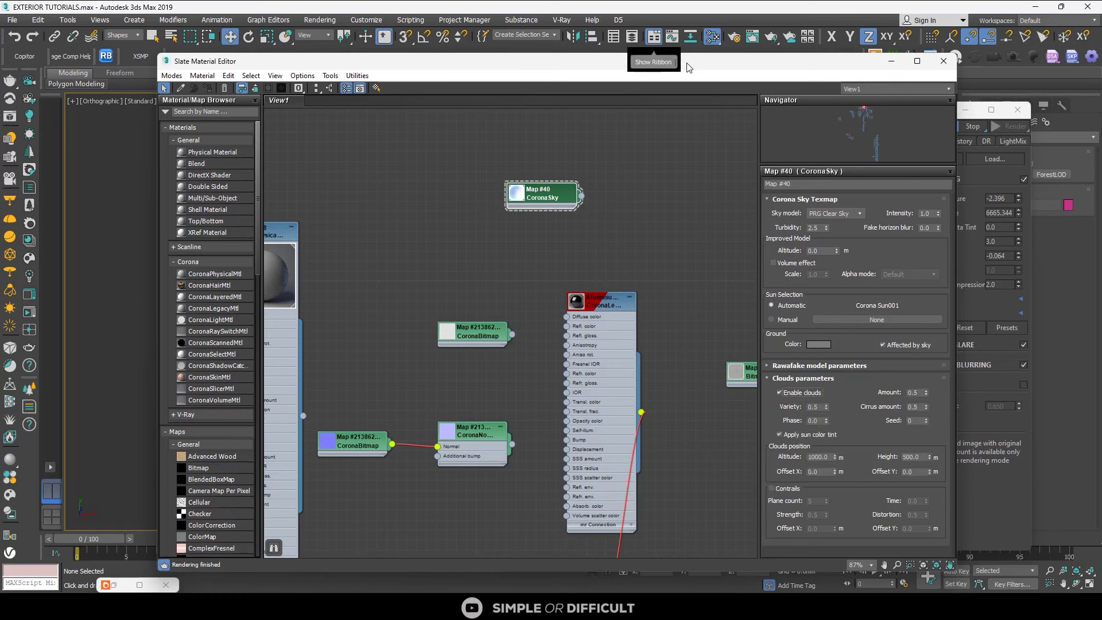
- Bring the interactive render in front of the material editor to examine the sky with clouds
{"action": "left_click_drag", "start_coordinate": [748, 74], "coordinate": [791, 134]}
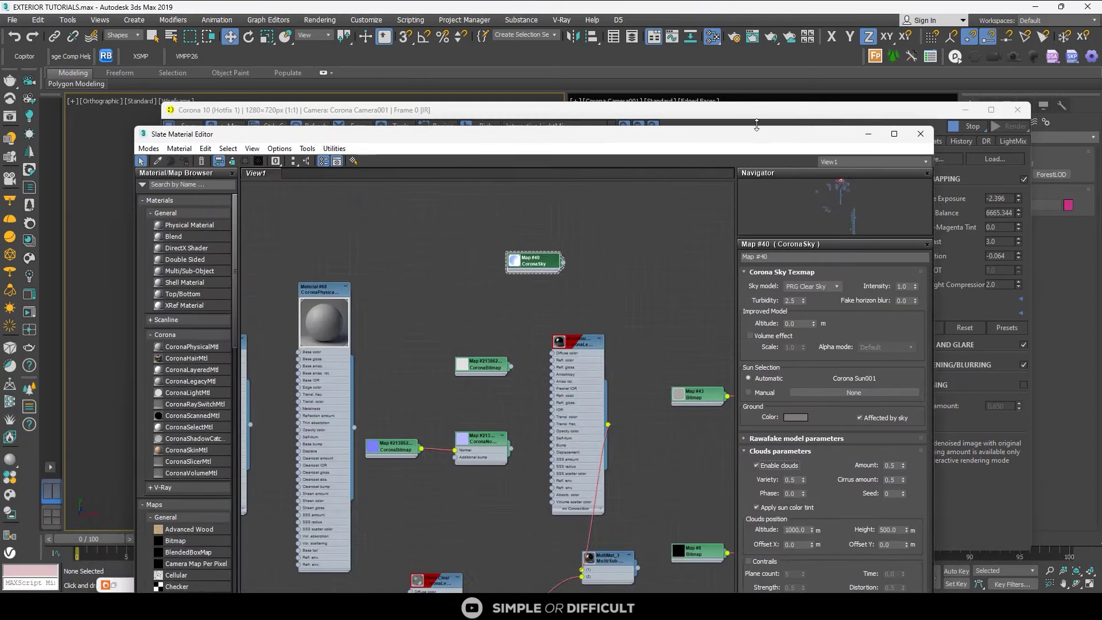
{"action": "scroll", "coordinate": [572, 274], "scroll_direction": "down", "scroll_amount": 3}
{"action": "middle_click_drag", "start_coordinate": [567, 278], "coordinate": [387, 337]}
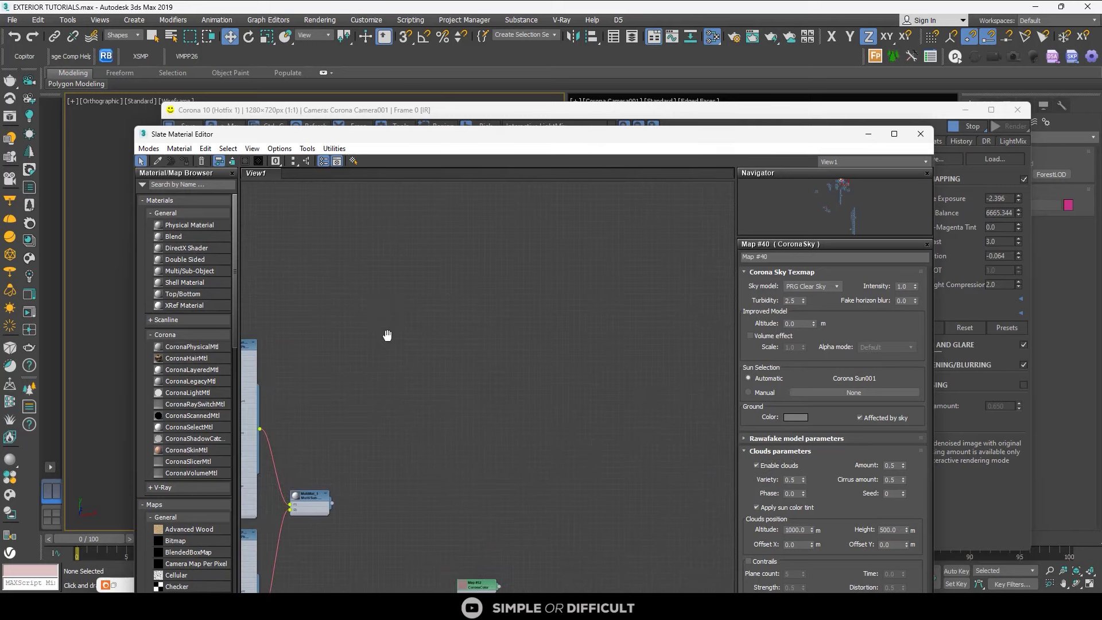
{"action": "left_click_drag", "start_coordinate": [765, 115], "coordinate": [500, 113]}
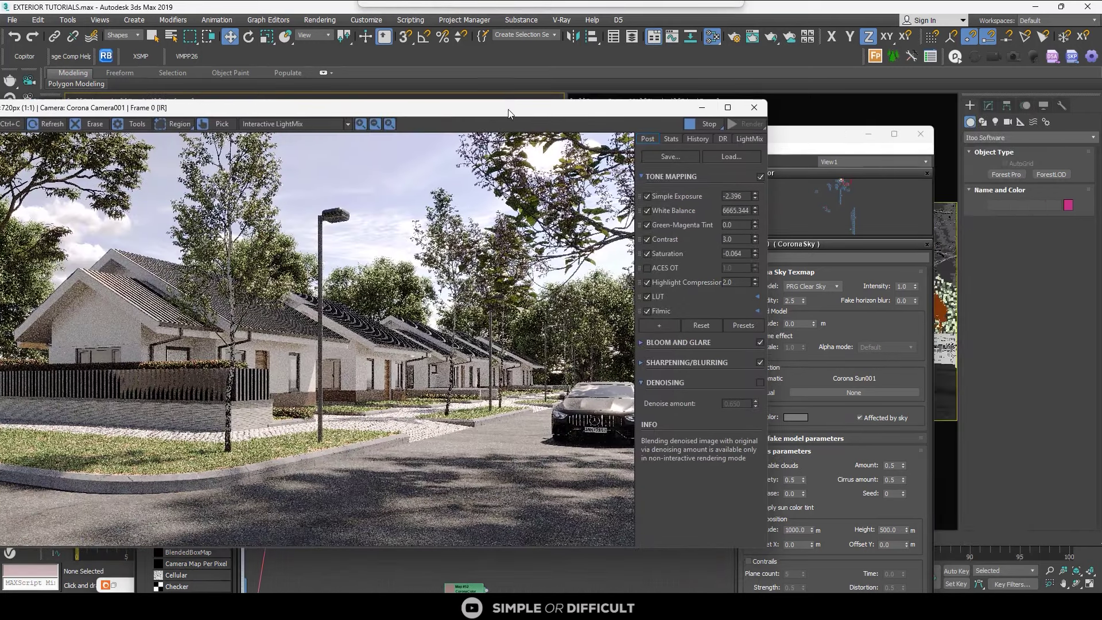
- Try to pick the car's material from the camera view into the material editor
{"action": "left_click_drag", "start_coordinate": [865, 141], "coordinate": [677, 96]}
{"action": "left_click_drag", "start_coordinate": [430, 94], "coordinate": [549, 76]}
{"action": "left_click", "coordinate": [90, 99]}
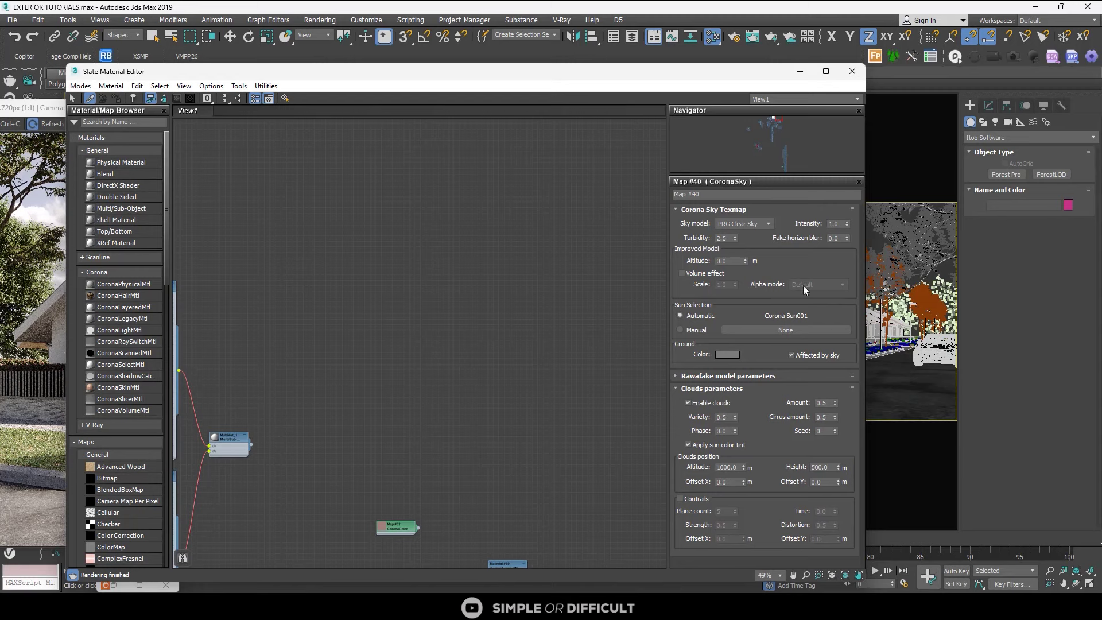
{"action": "left_click", "coordinate": [921, 332]}
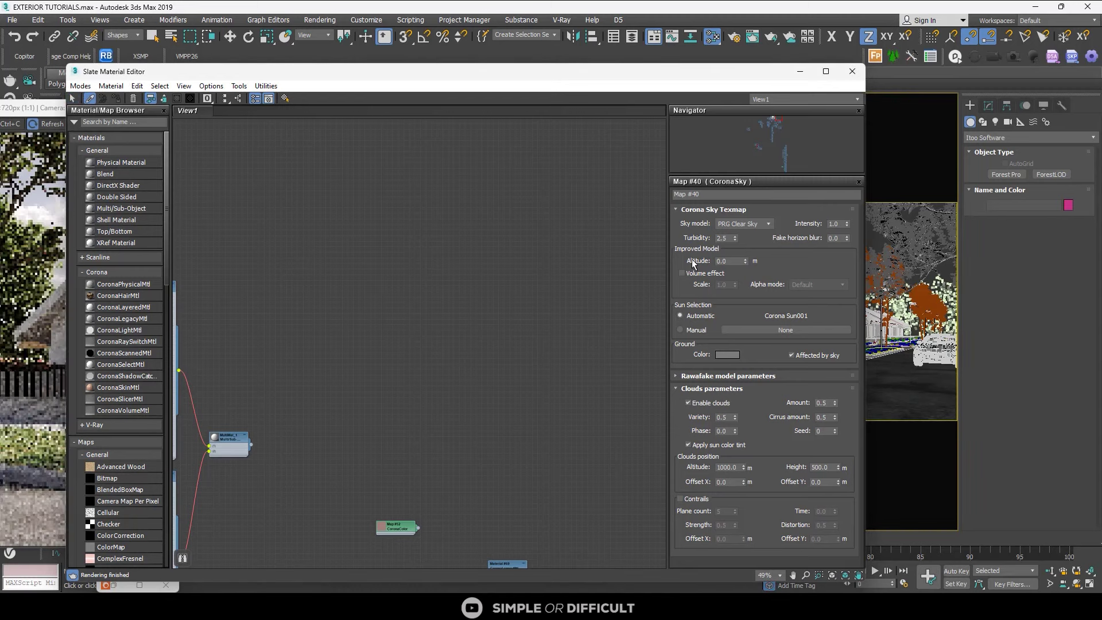
- Set the selection filter to All and pick the car's material from the orthographic view into the material editor
{"action": "left_click_drag", "start_coordinate": [550, 76], "coordinate": [820, 146]}
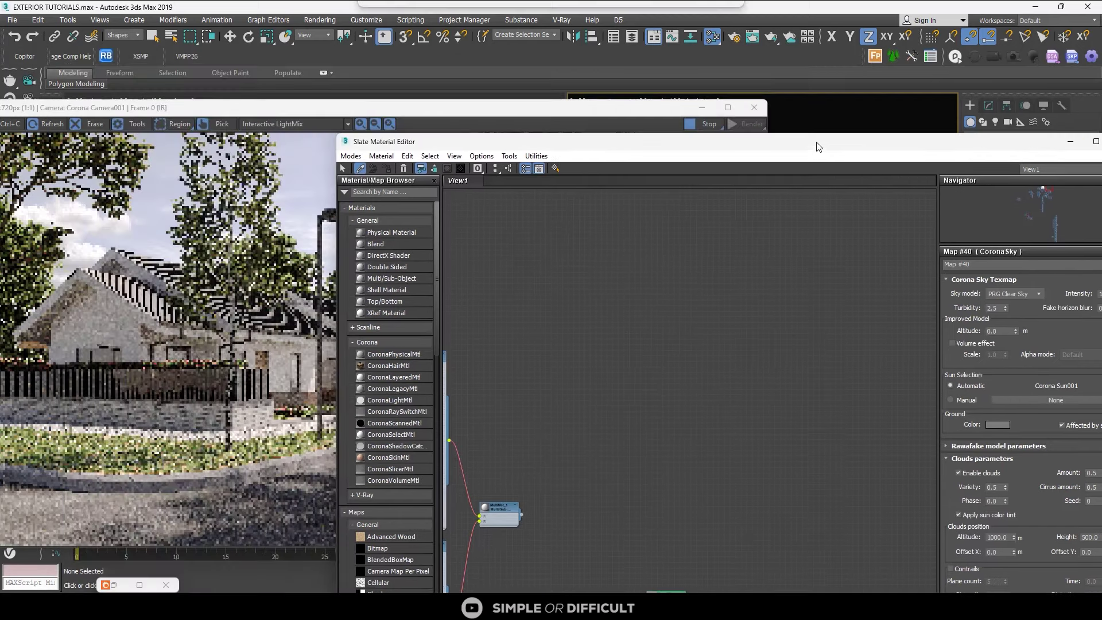
{"action": "left_click", "coordinate": [681, 112]}
{"action": "left_click_drag", "start_coordinate": [680, 134], "coordinate": [1080, 375]}
{"action": "scroll", "coordinate": [290, 204], "scroll_direction": "down", "scroll_amount": 3}
{"action": "scroll", "coordinate": [281, 198], "scroll_direction": "up", "scroll_amount": 8}
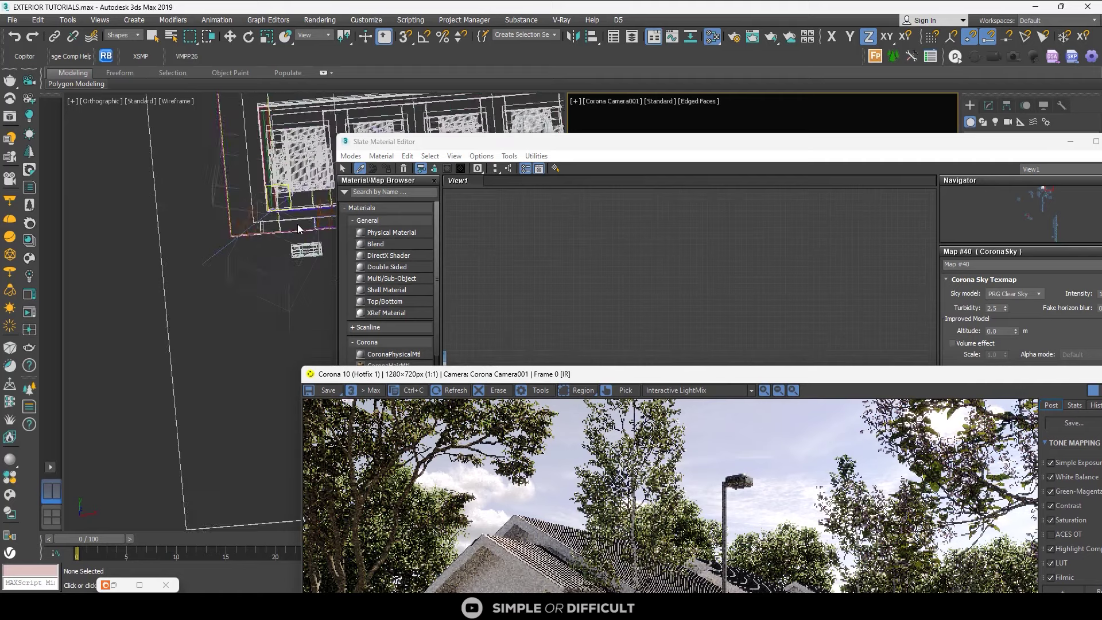
{"action": "middle_click_drag", "start_coordinate": [306, 285], "coordinate": [203, 251]}
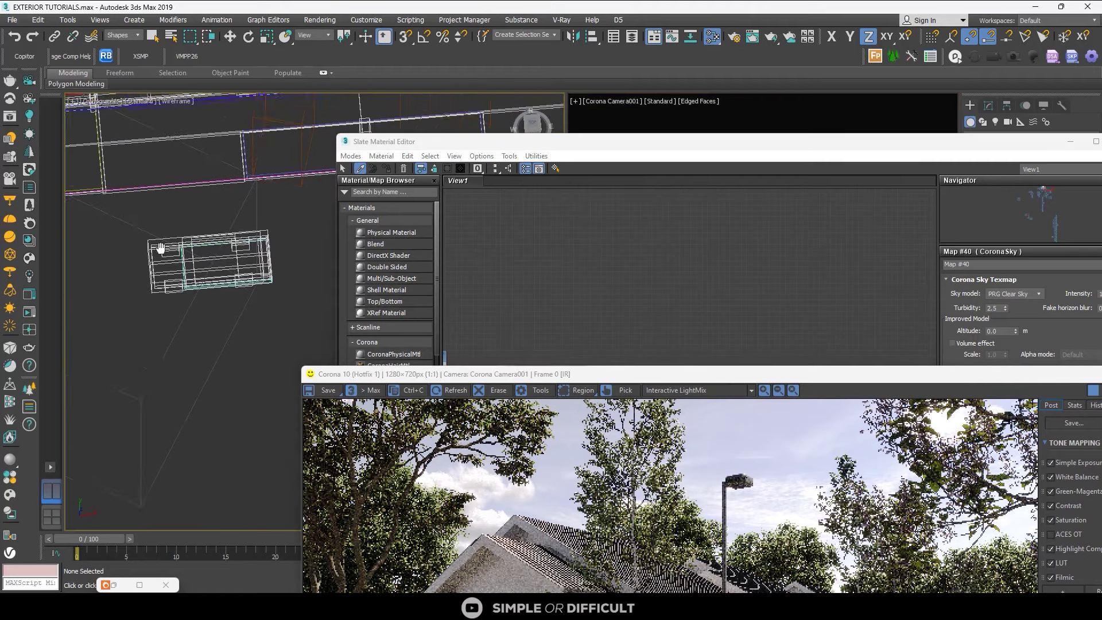
{"action": "scroll", "coordinate": [222, 253], "scroll_direction": "up", "scroll_amount": 5}
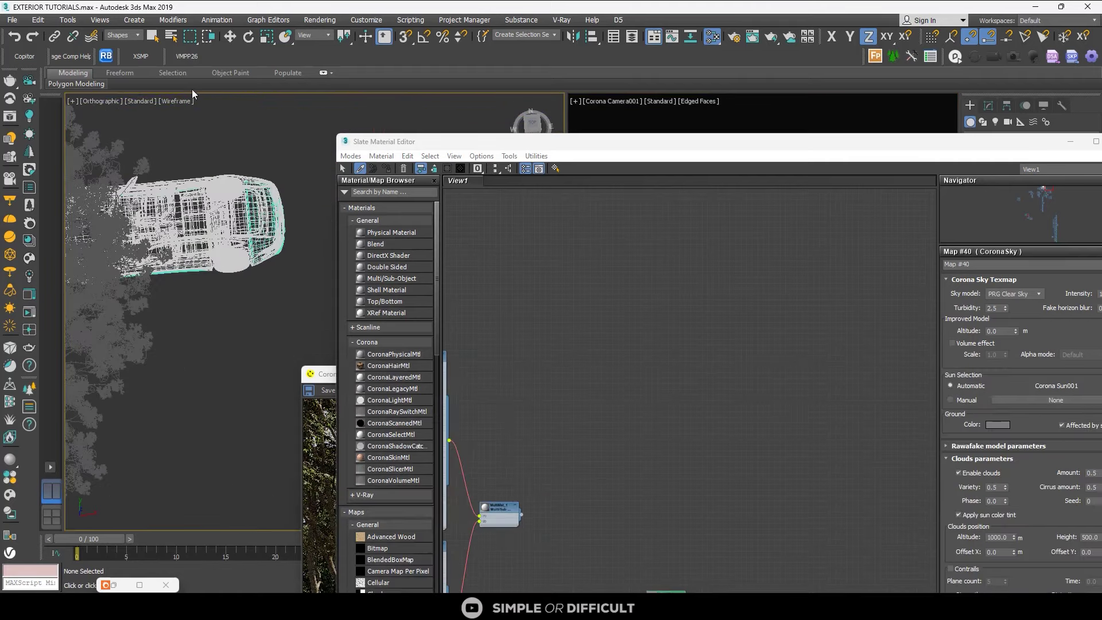
{"action": "left_click", "coordinate": [137, 36]}
{"action": "left_click", "coordinate": [121, 45]}
{"action": "left_click", "coordinate": [138, 37]}
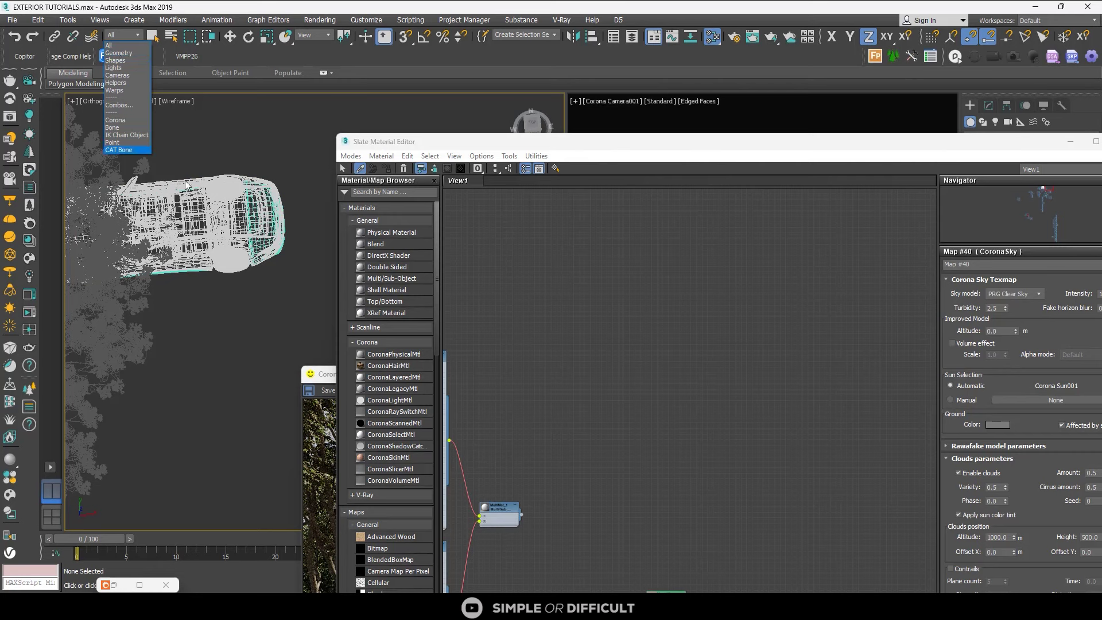
{"action": "left_click", "coordinate": [112, 45]}
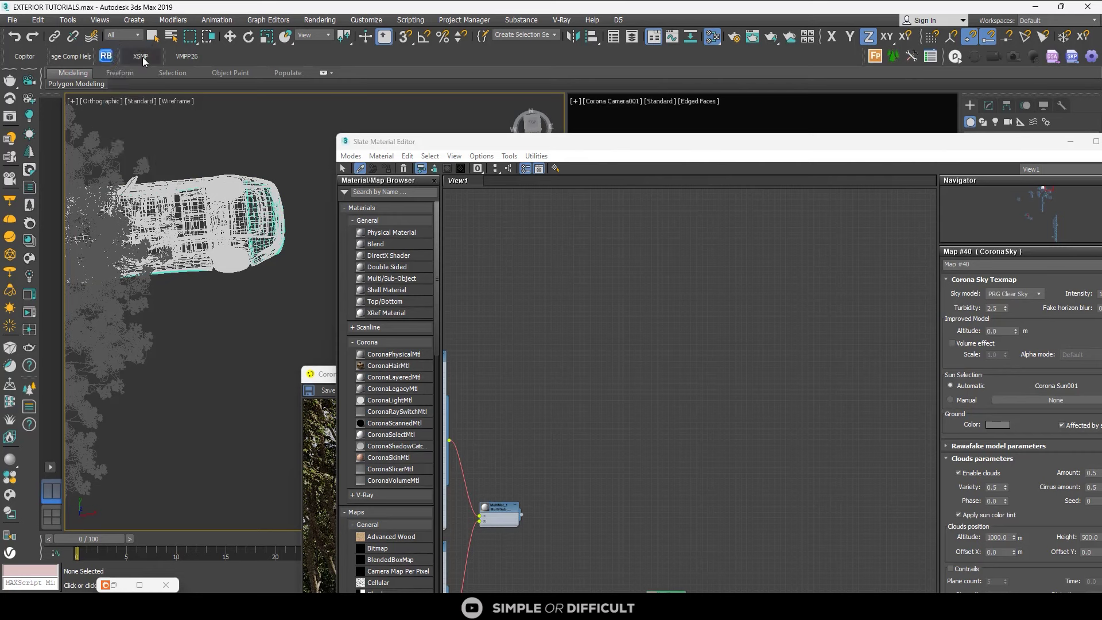
{"action": "left_click", "coordinate": [219, 201]}
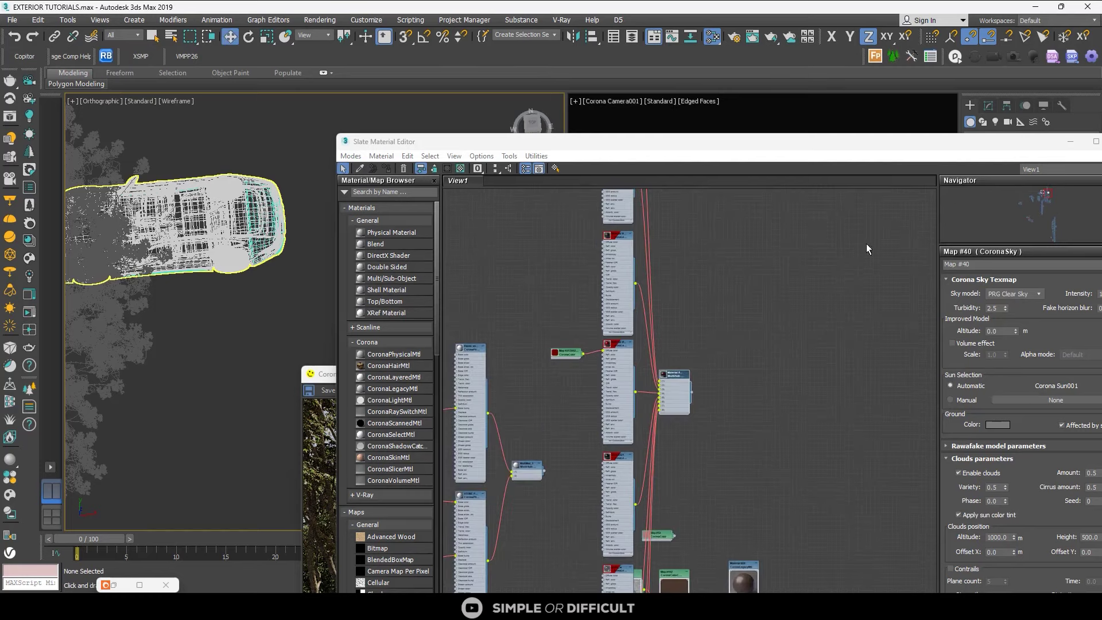
- Move the car's multi-material node into free space and open the parameters of its body material
{"action": "left_click", "coordinate": [1096, 141]}
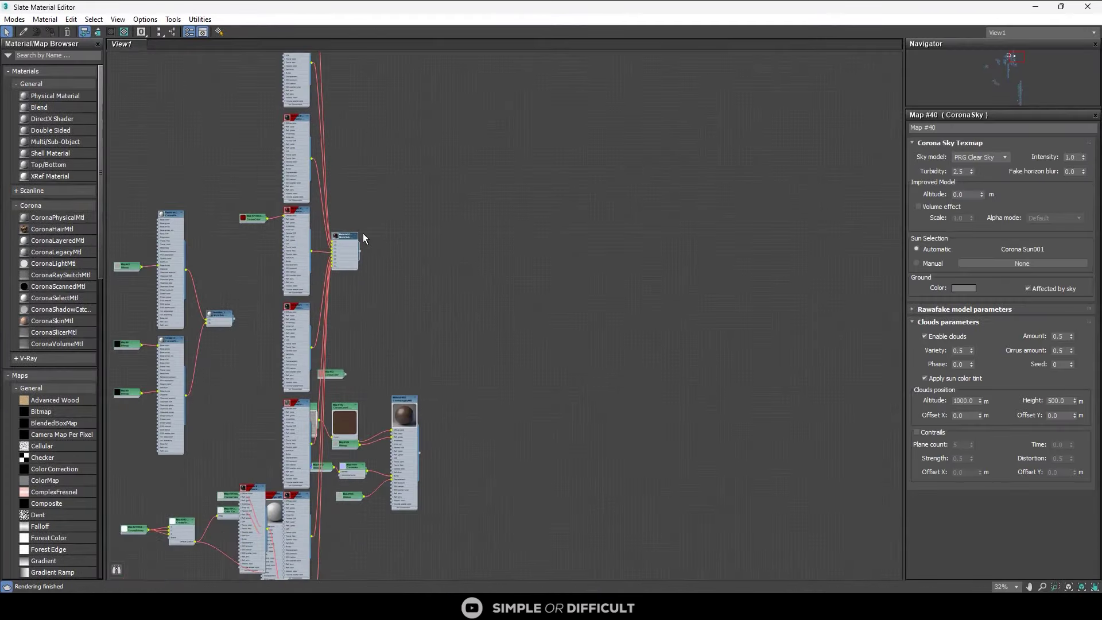
{"action": "left_click_drag", "start_coordinate": [354, 235], "coordinate": [714, 321]}
{"action": "scroll", "coordinate": [686, 143], "scroll_direction": "up", "scroll_amount": 3}
{"action": "middle_click_drag", "start_coordinate": [685, 143], "coordinate": [579, 349]}
{"action": "scroll", "coordinate": [553, 308], "scroll_direction": "up", "scroll_amount": 3}
{"action": "scroll", "coordinate": [554, 308], "scroll_direction": "up", "scroll_amount": 3}
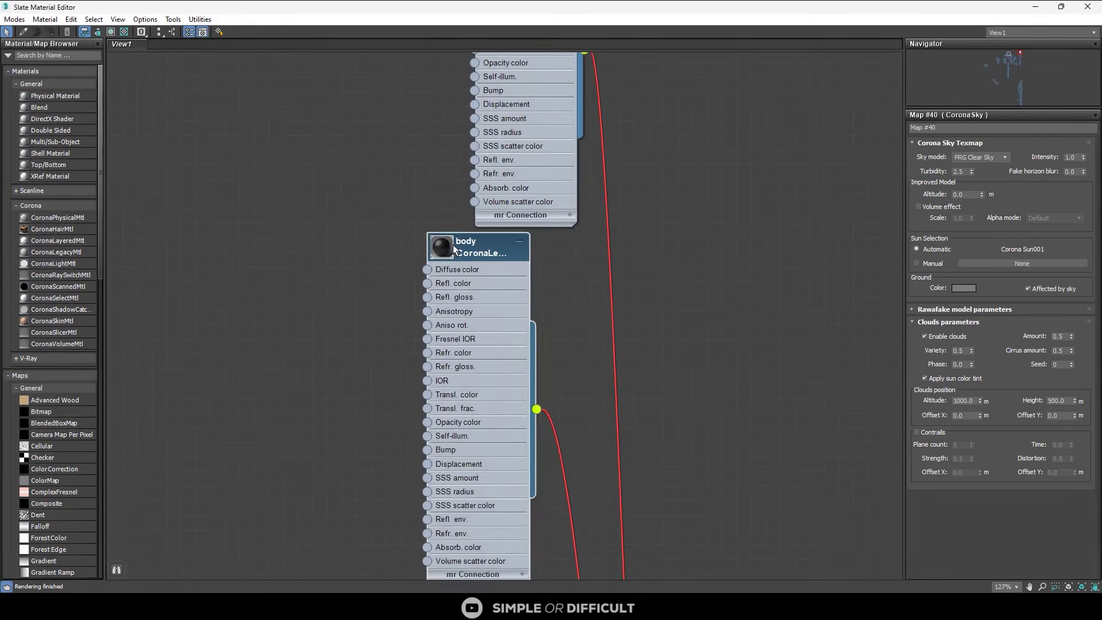
{"action": "double_click", "coordinate": [467, 251]}
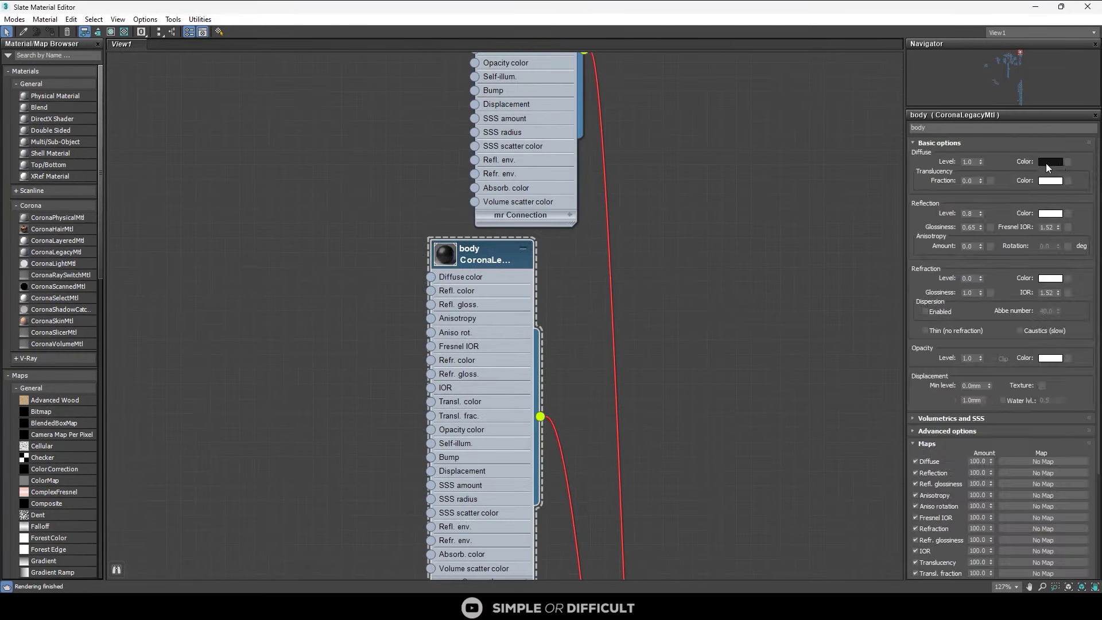
- Set the body material's diffuse colour to red 25, green 3, blue 0 and bring the interactive render into view
{"action": "left_click", "coordinate": [1055, 162]}
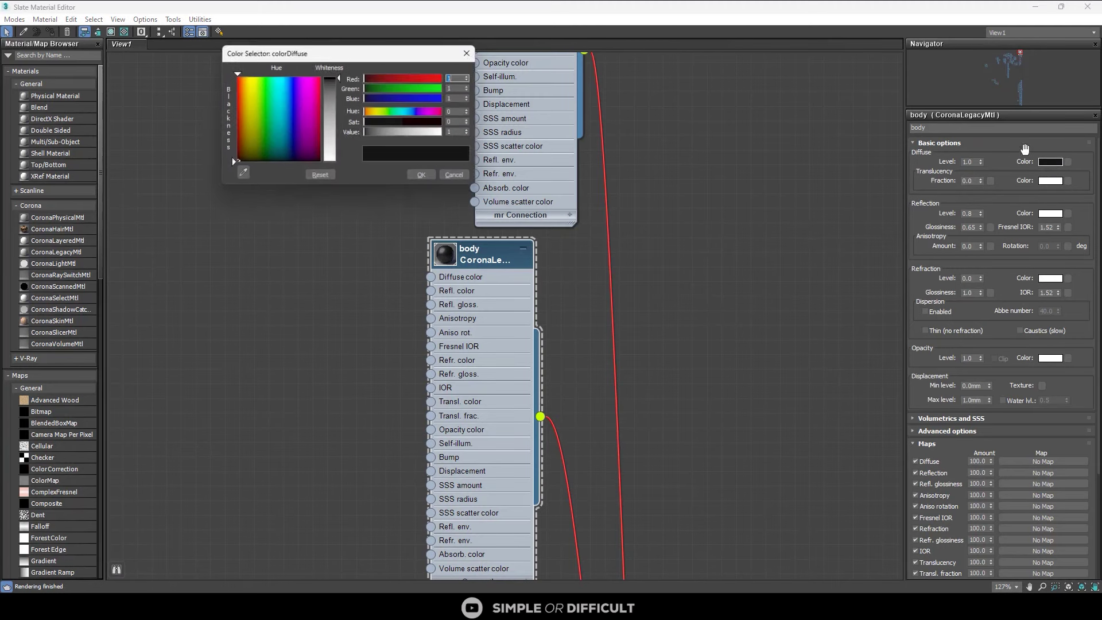
{"action": "left_click", "coordinate": [237, 77]}
{"action": "left_click", "coordinate": [372, 132]}
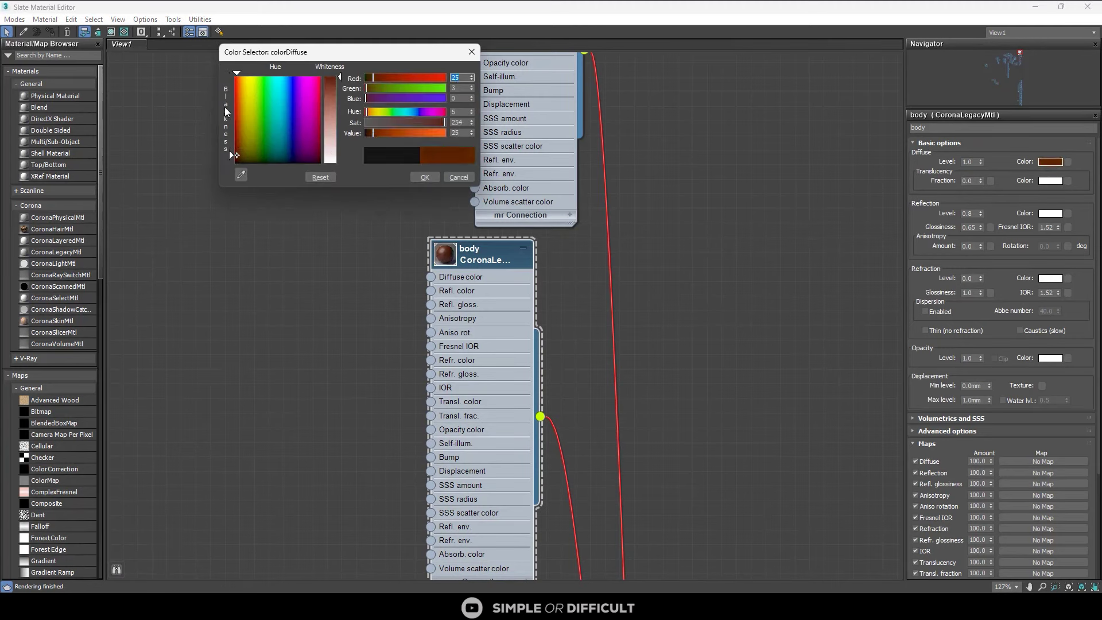
{"action": "left_click", "coordinate": [662, 15]}
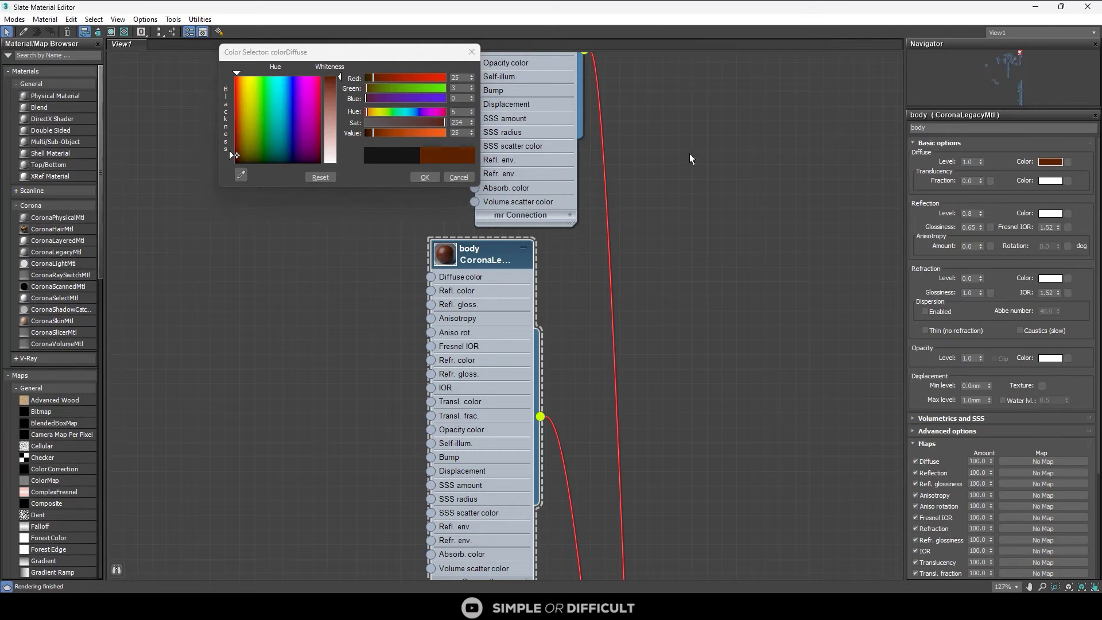
{"action": "left_click_drag", "start_coordinate": [846, 14], "coordinate": [459, 137]}
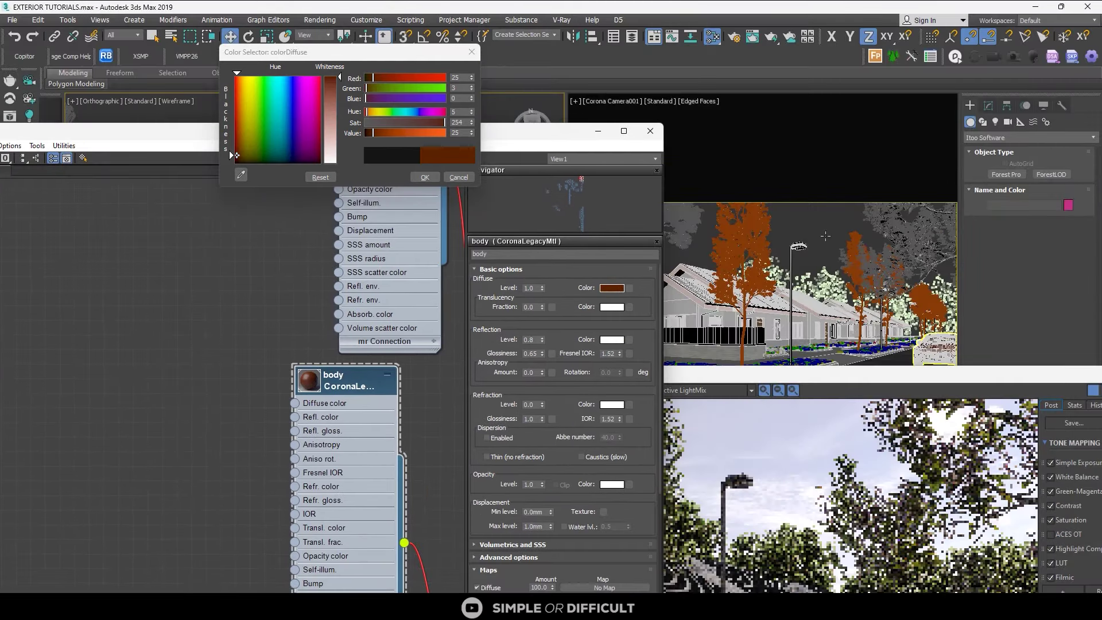
{"action": "left_click_drag", "start_coordinate": [847, 380], "coordinate": [900, 188]}
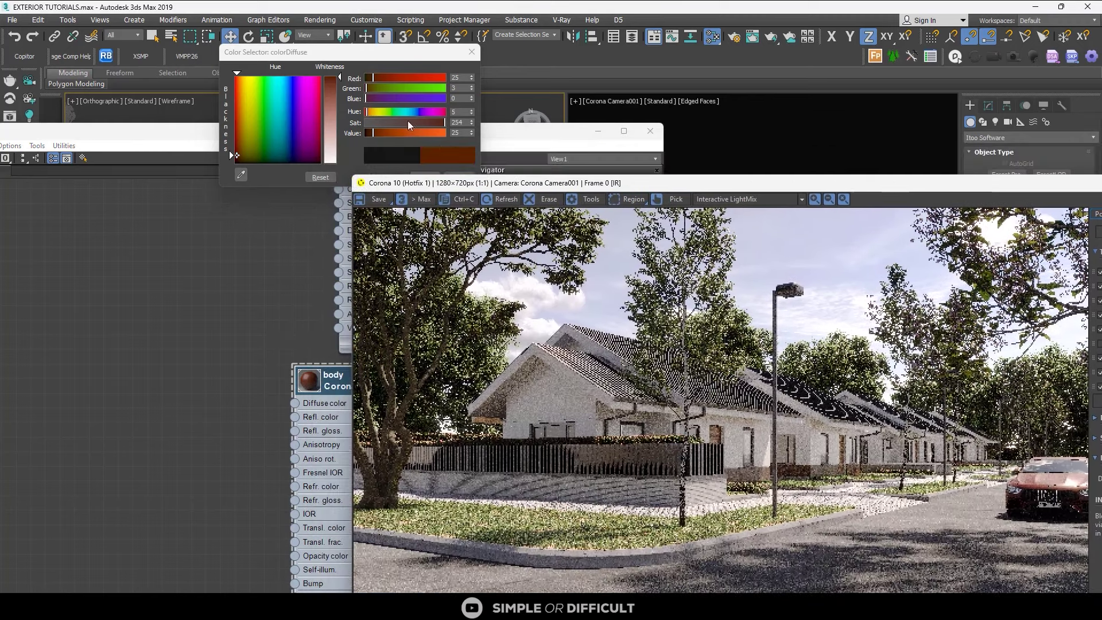
- Try different reds for the car body's diffuse colour, ending at red 60, green 2, blue 2, and inspect the interactive render
{"action": "left_click_drag", "start_coordinate": [385, 77], "coordinate": [389, 78]}
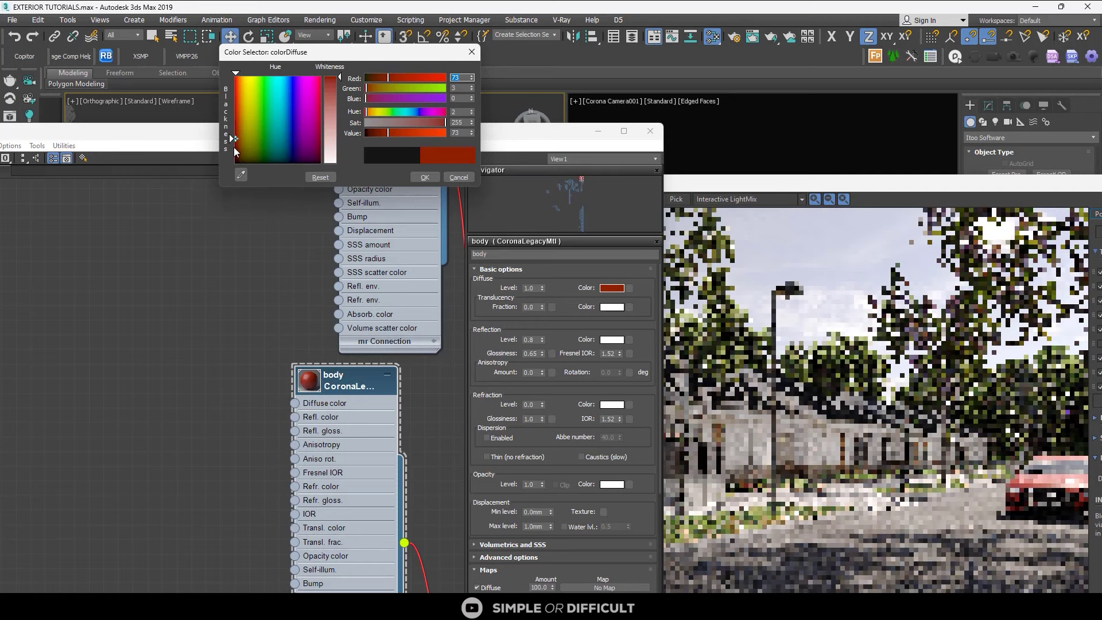
{"action": "left_click_drag", "start_coordinate": [235, 151], "coordinate": [241, 156]}
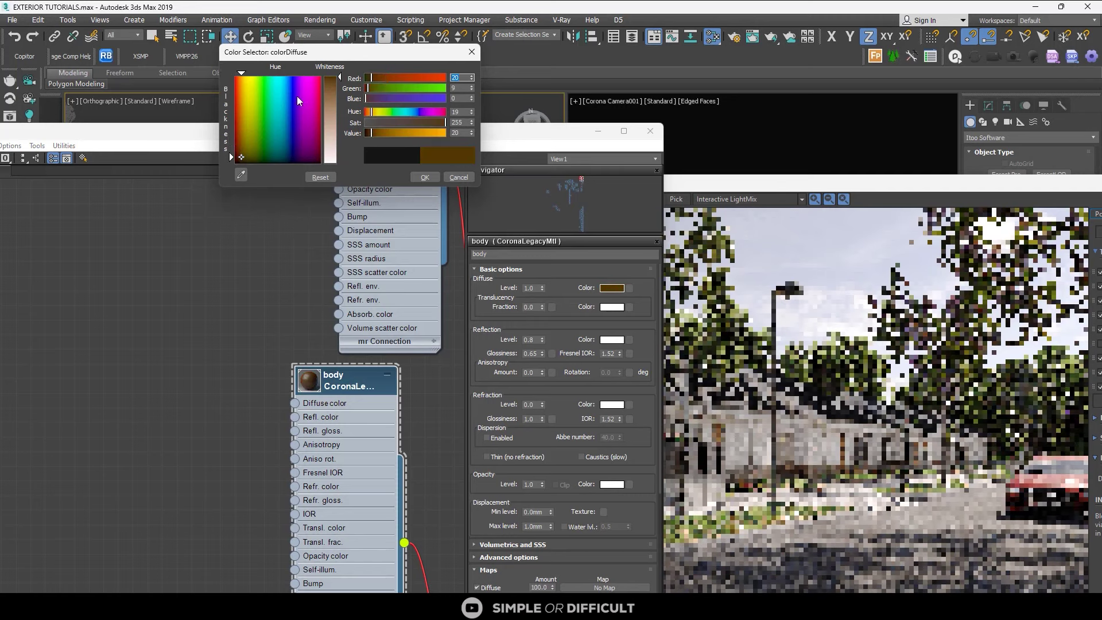
{"action": "left_click_drag", "start_coordinate": [239, 85], "coordinate": [234, 75]}
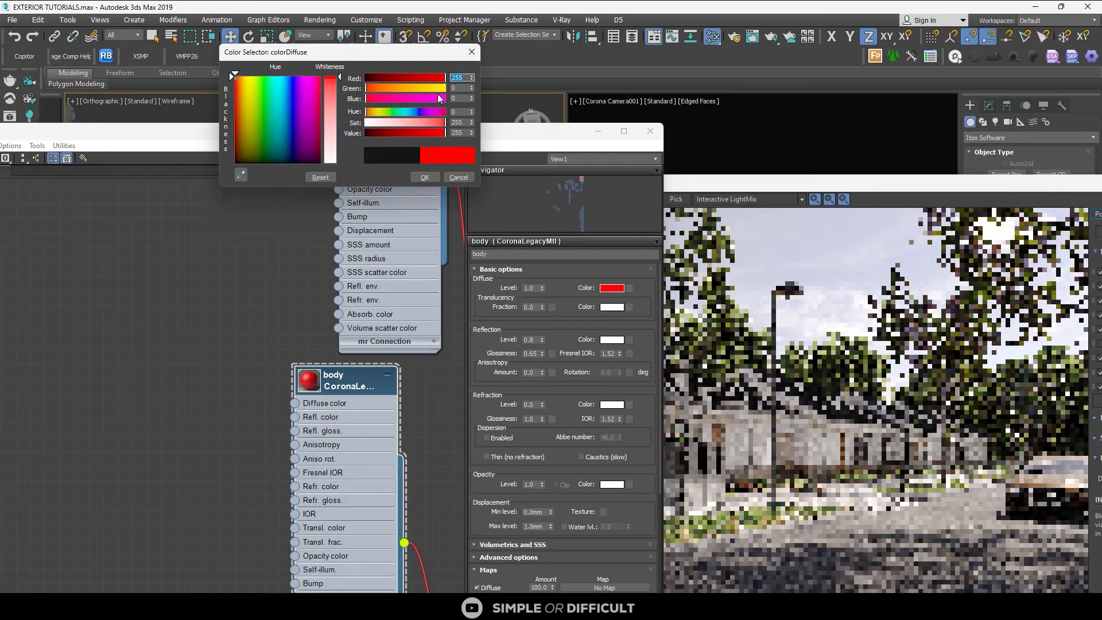
{"action": "left_click_drag", "start_coordinate": [402, 132], "coordinate": [383, 134]}
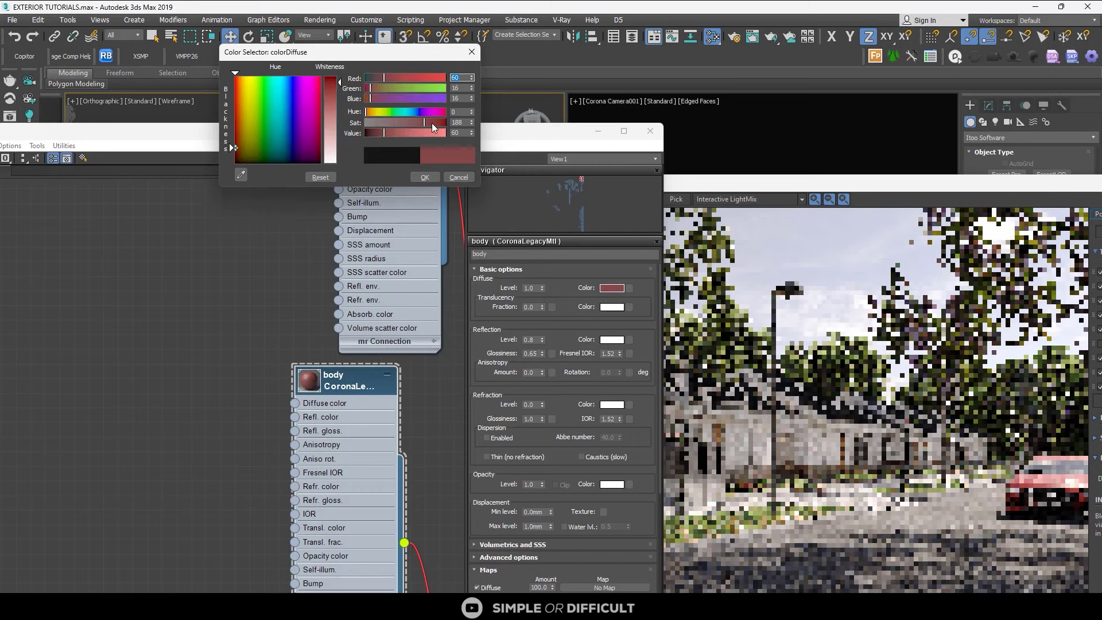
{"action": "left_click_drag", "start_coordinate": [432, 123], "coordinate": [443, 123]}
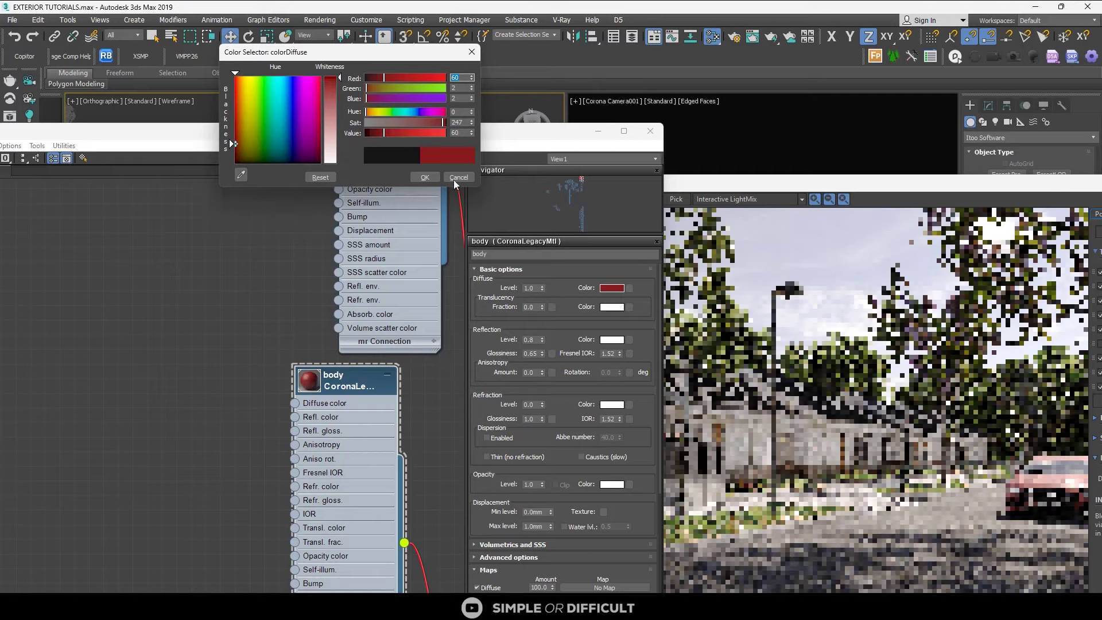
{"action": "scroll", "coordinate": [922, 461], "scroll_direction": "up", "scroll_amount": 2}
{"action": "left_click_drag", "start_coordinate": [935, 183], "coordinate": [789, 135]}
{"action": "scroll", "coordinate": [780, 250], "scroll_direction": "down", "scroll_amount": 1}
{"action": "scroll", "coordinate": [902, 453], "scroll_direction": "up", "scroll_amount": 1}
{"action": "scroll", "coordinate": [902, 452], "scroll_direction": "down", "scroll_amount": 1}
{"action": "left_click_drag", "start_coordinate": [779, 141], "coordinate": [800, 224]}
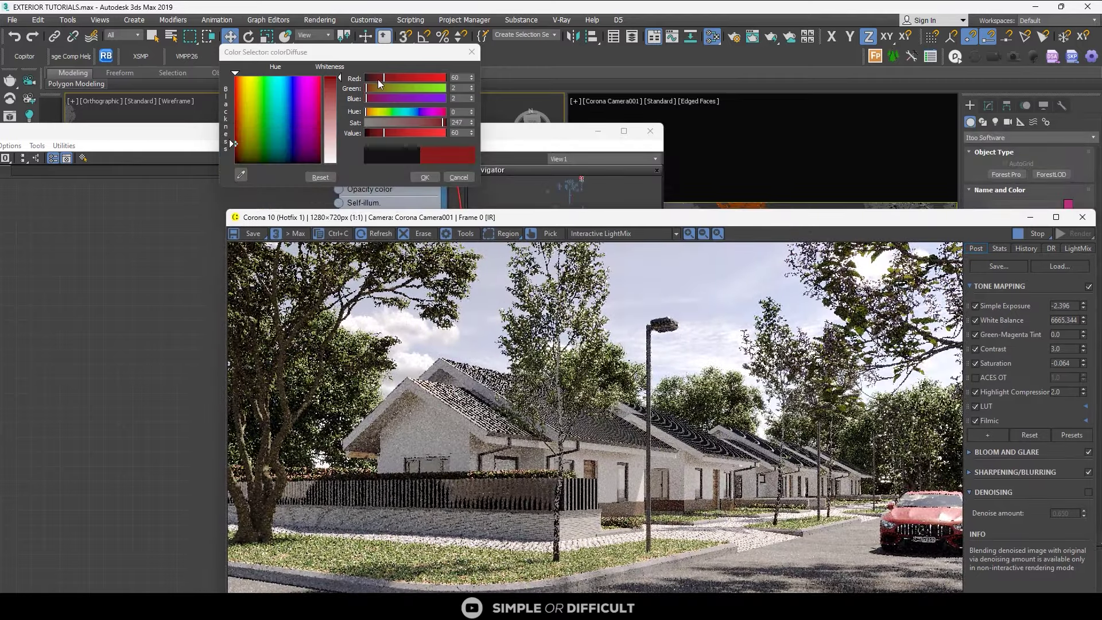
- Darken the body material's diffuse colour to red 36, green 1, blue 1, comparing shades on the car in the interactive render
{"action": "left_click_drag", "start_coordinate": [336, 80], "coordinate": [337, 73]}
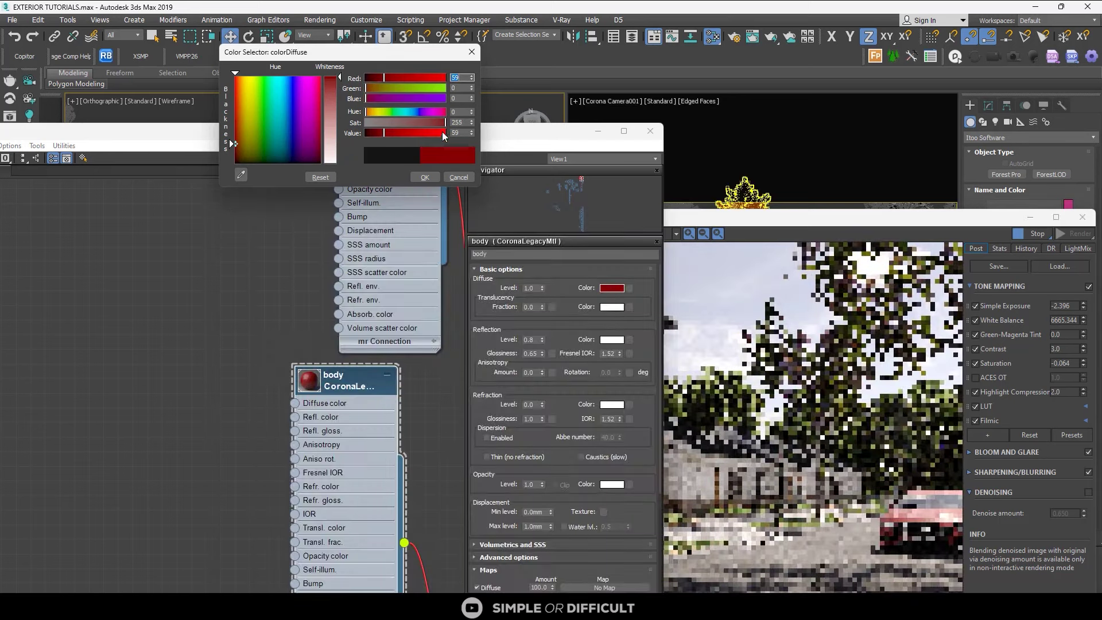
{"action": "left_click_drag", "start_coordinate": [445, 123], "coordinate": [376, 134]}
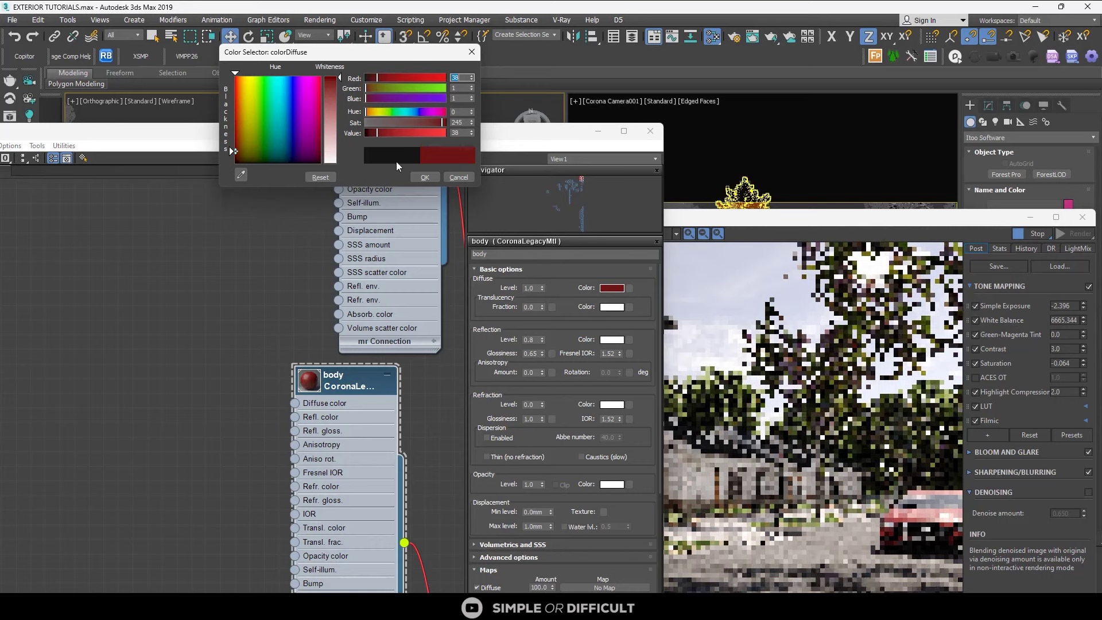
{"action": "scroll", "coordinate": [910, 551], "scroll_direction": "up", "scroll_amount": 3}
{"action": "scroll", "coordinate": [805, 399], "scroll_direction": "down", "scroll_amount": 3}
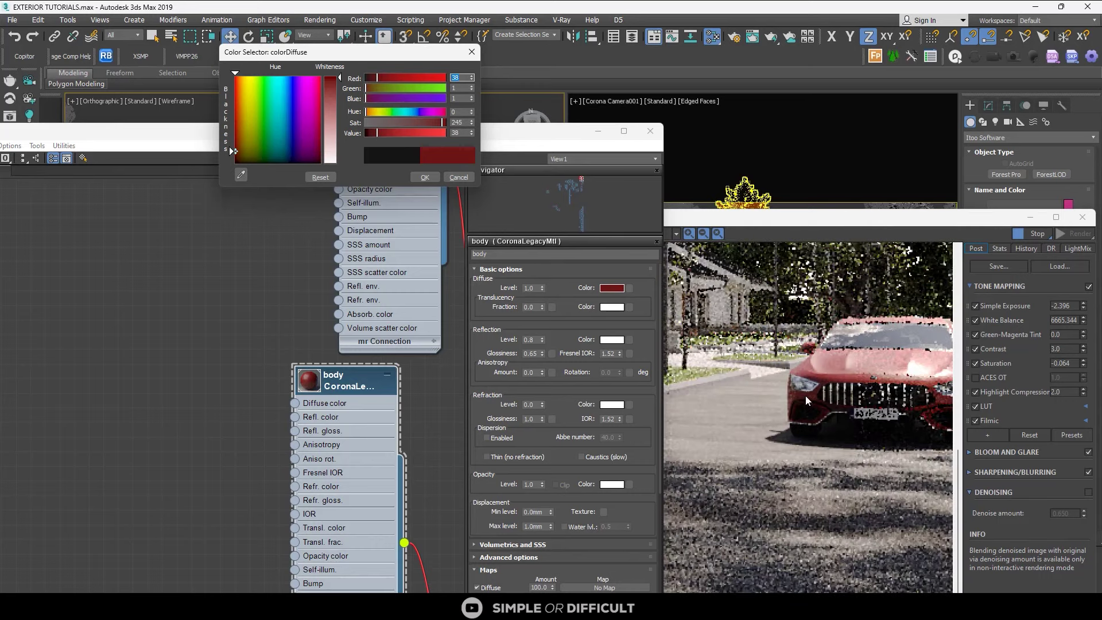
{"action": "left_click", "coordinate": [374, 135]}
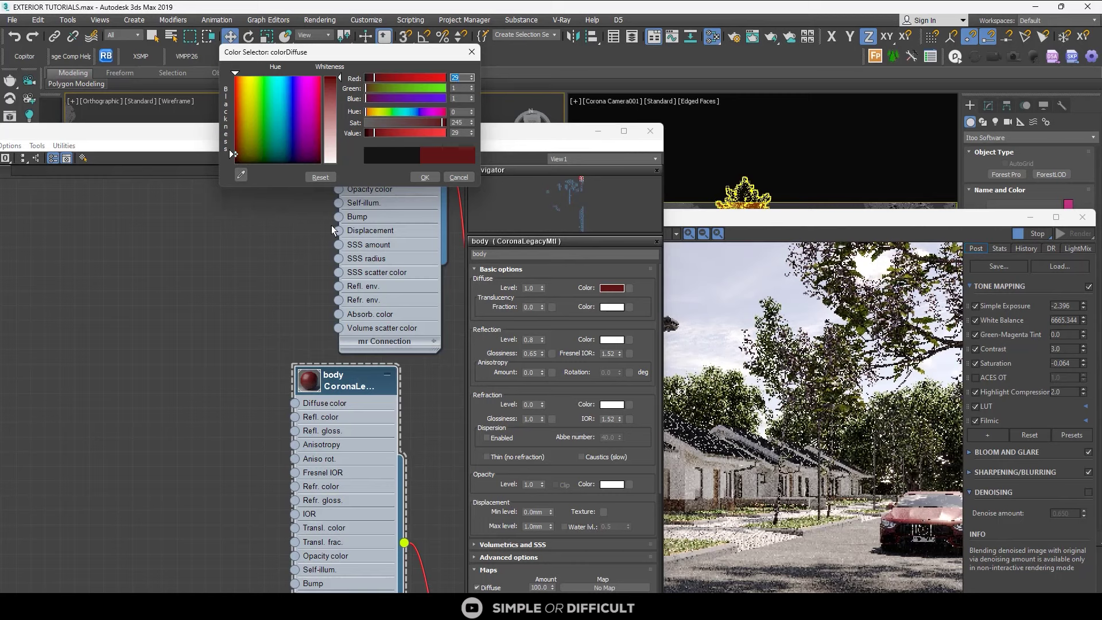
{"action": "left_click", "coordinate": [378, 134]}
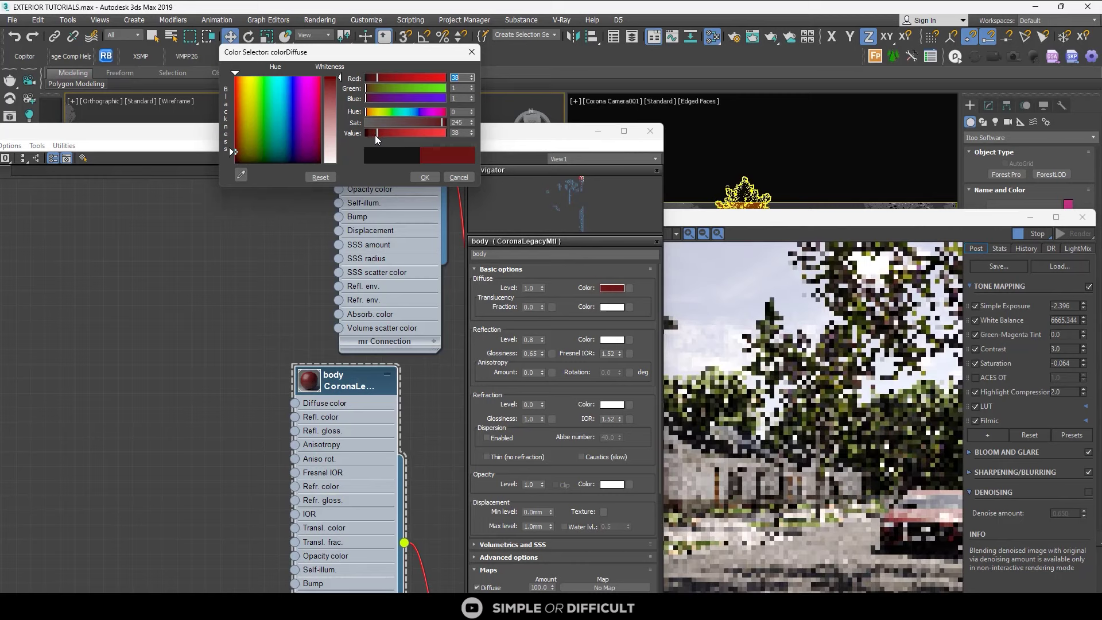
{"action": "left_click", "coordinate": [379, 78]}
{"action": "left_click_drag", "start_coordinate": [377, 78], "coordinate": [377, 78]}
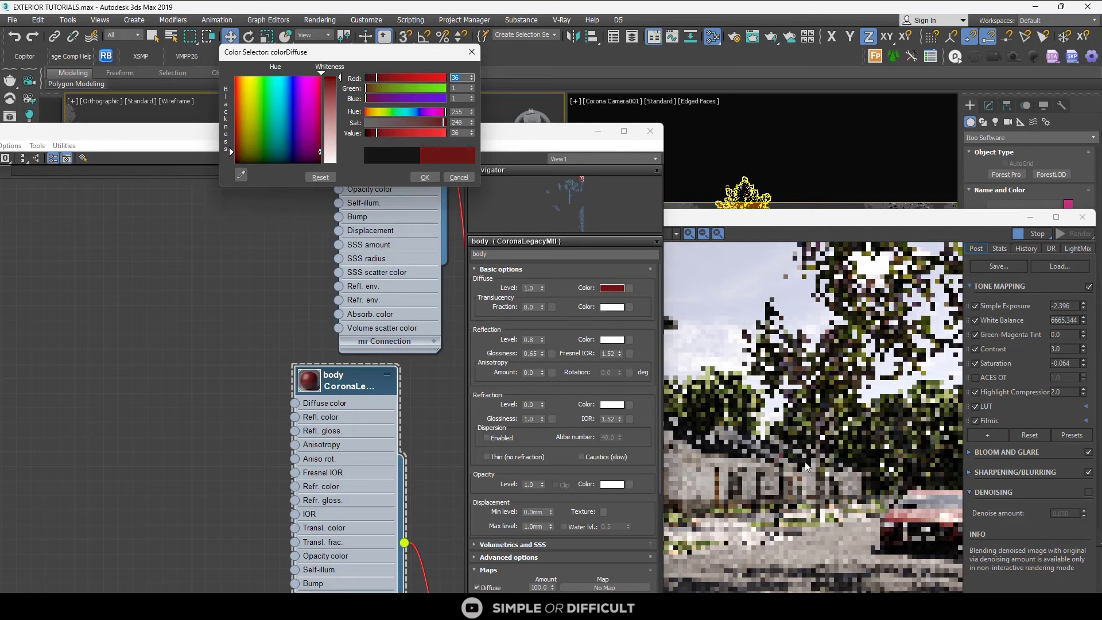
{"action": "left_click", "coordinate": [425, 177]}
- Bring the Corona frame buffer in front of the material editor and stop the interactive render
{"action": "left_click_drag", "start_coordinate": [535, 142], "coordinate": [477, 144]}
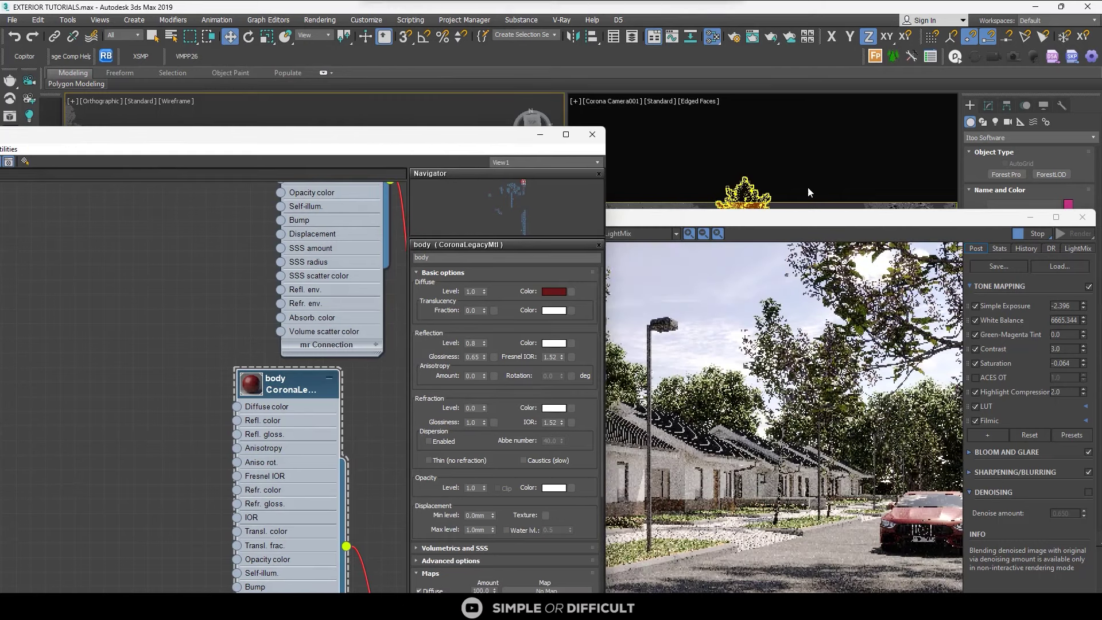
{"action": "left_click", "coordinate": [827, 221]}
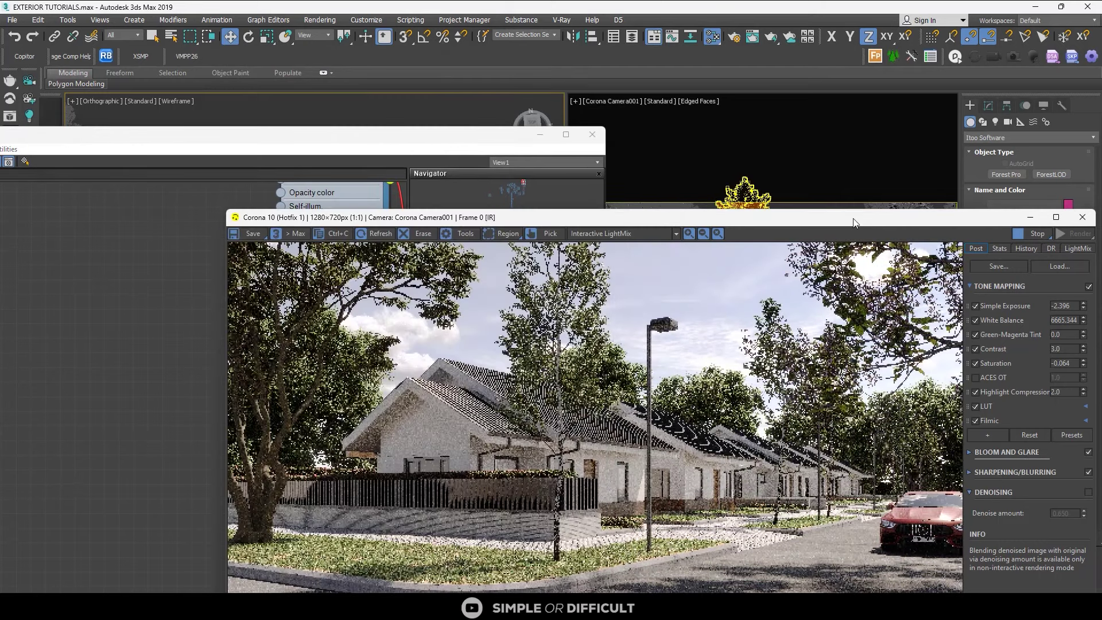
{"action": "left_click_drag", "start_coordinate": [830, 223], "coordinate": [676, 72]}
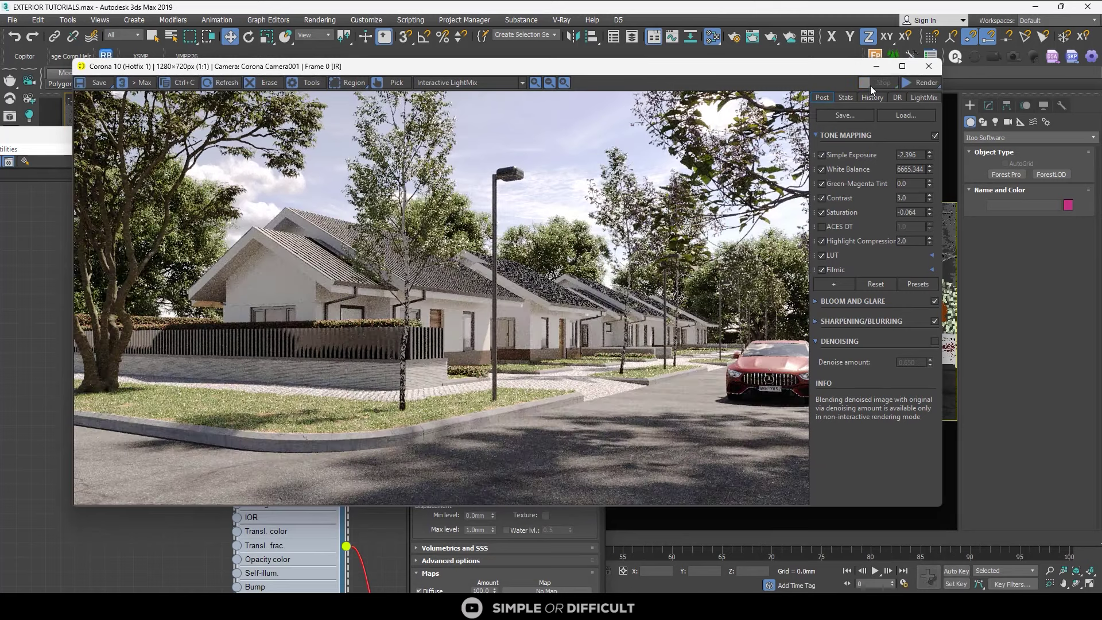
{"action": "left_click", "coordinate": [879, 83]}
{"action": "left_click_drag", "start_coordinate": [854, 72], "coordinate": [846, 125]}
- Set the output width to 3000 in the common parameters of the render setup
{"action": "left_click", "coordinate": [735, 37]}
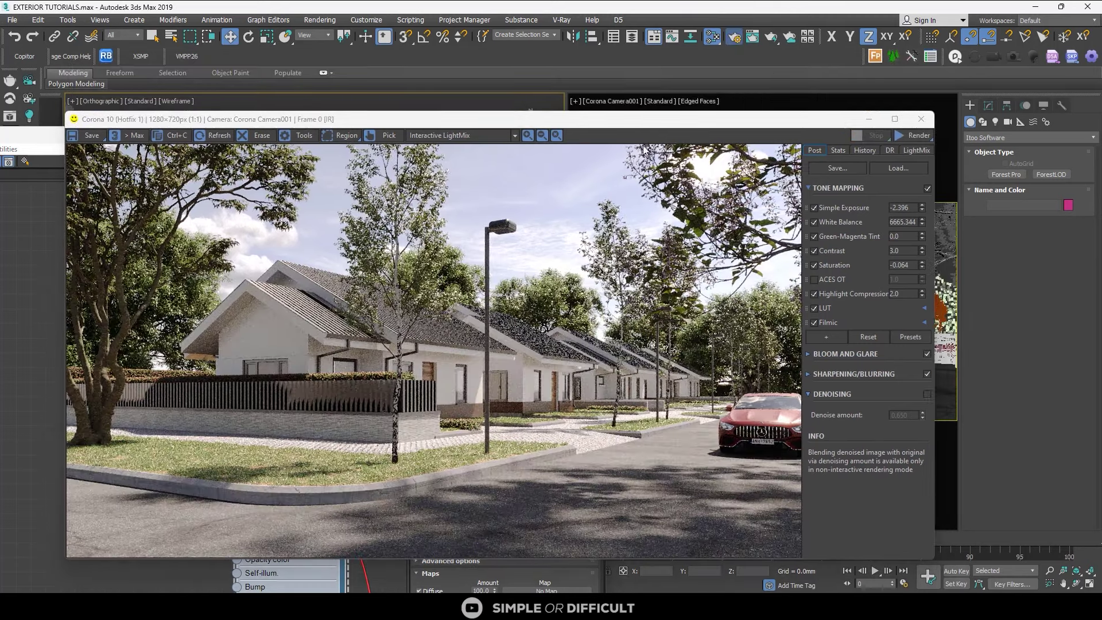
{"action": "left_click", "coordinate": [490, 175]}
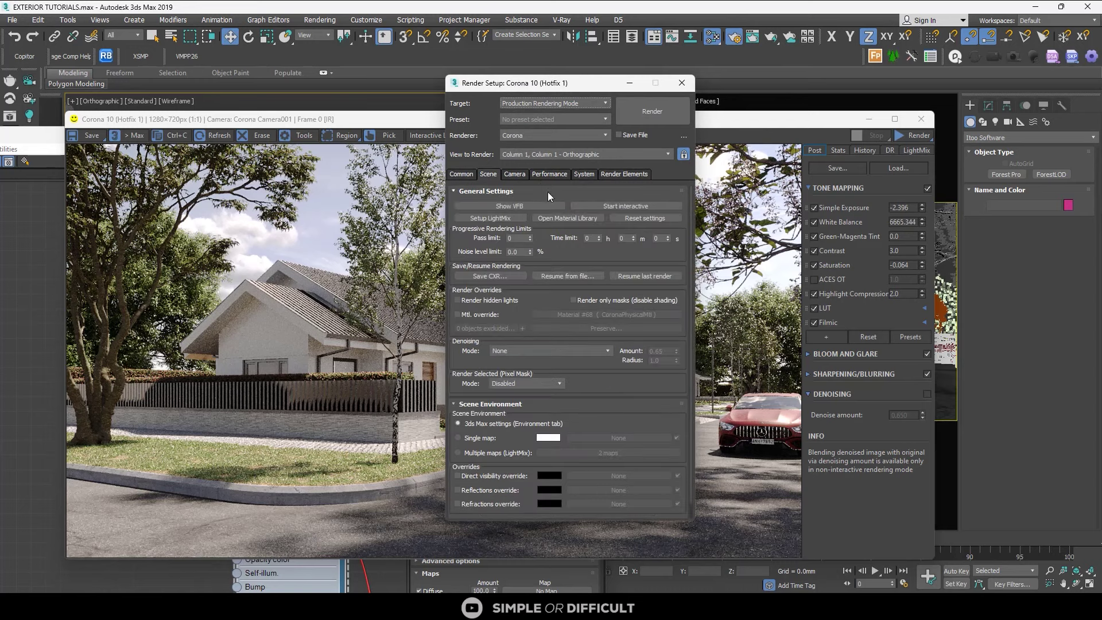
{"action": "left_click", "coordinate": [457, 176]}
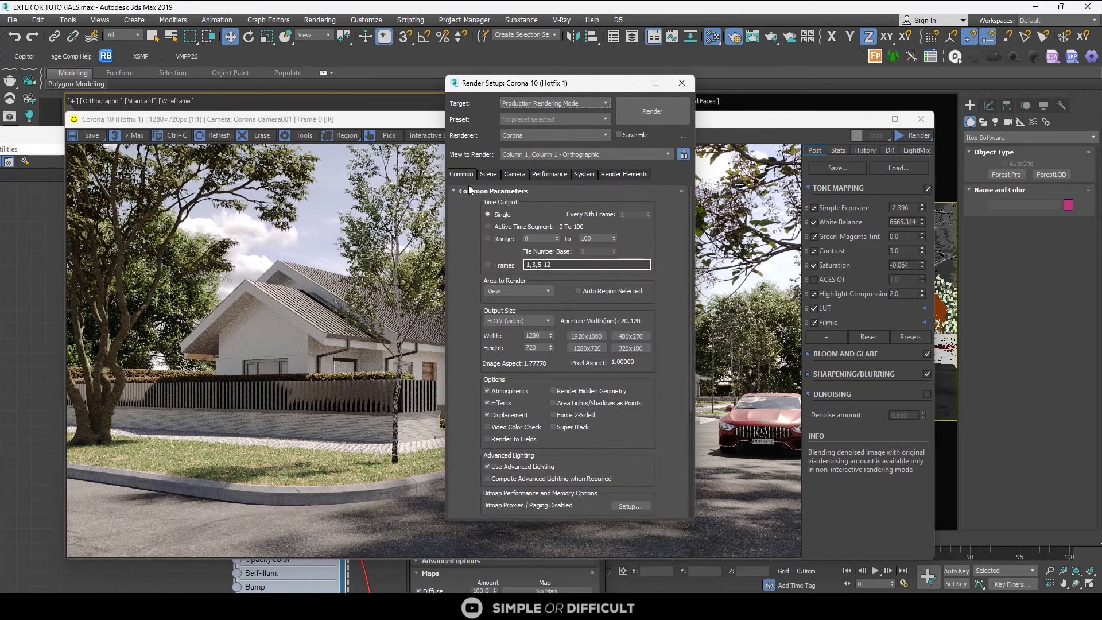
{"action": "double_click", "coordinate": [543, 337]}
{"action": "type", "text": "3000"}
{"action": "key", "text": "Tab"}
- Set the scene's denoising mode to Corona High Quality
{"action": "left_click", "coordinate": [489, 174]}
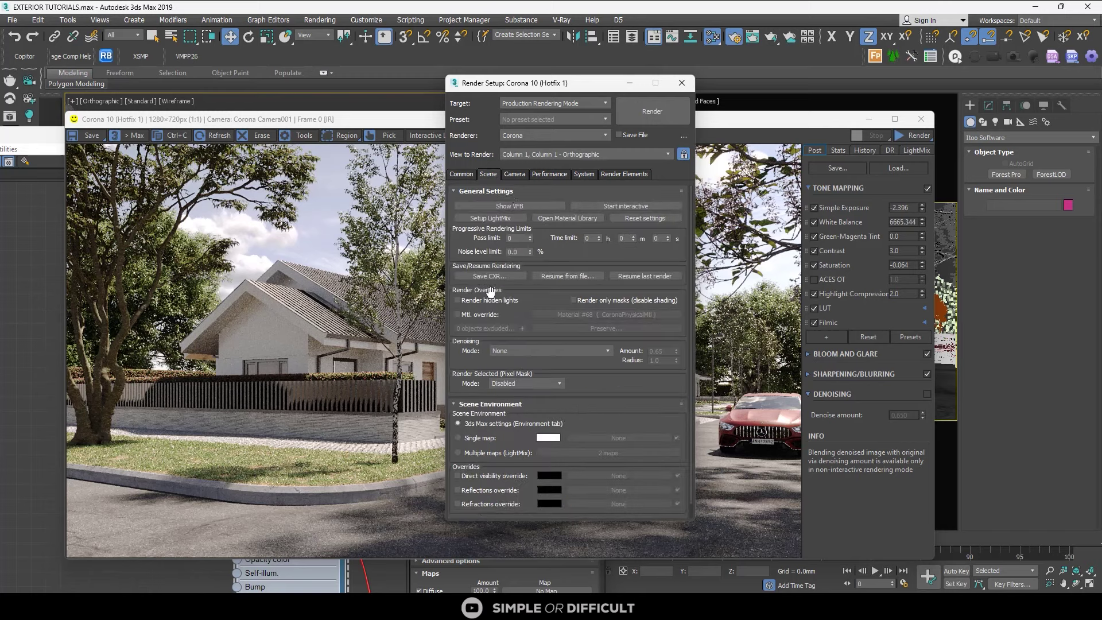
{"action": "left_click", "coordinate": [520, 351]}
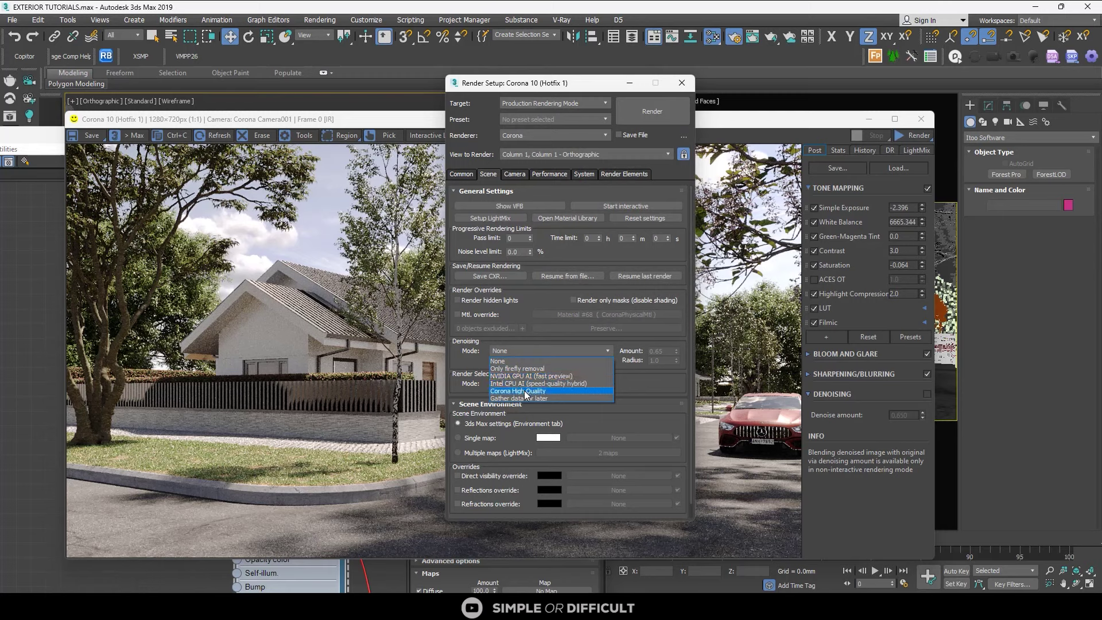
{"action": "left_click", "coordinate": [527, 391]}
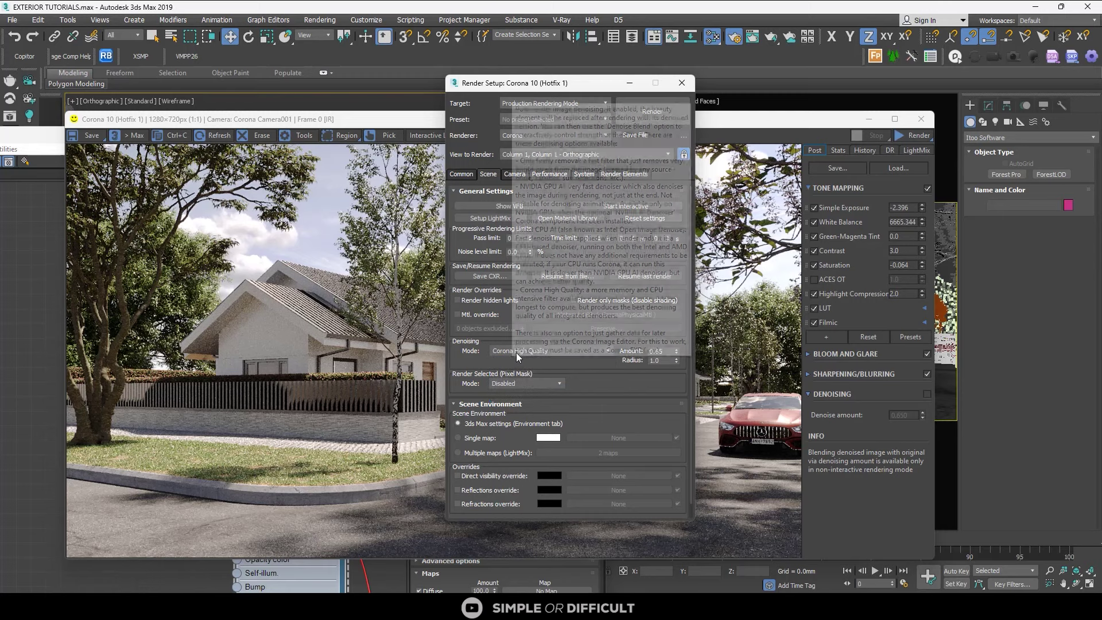
- Review the camera, performance, system and render element settings, close the render setup and start the final render
{"action": "left_click", "coordinate": [517, 175]}
{"action": "left_click", "coordinate": [536, 173]}
{"action": "left_click", "coordinate": [581, 174]}
{"action": "left_click", "coordinate": [632, 175]}
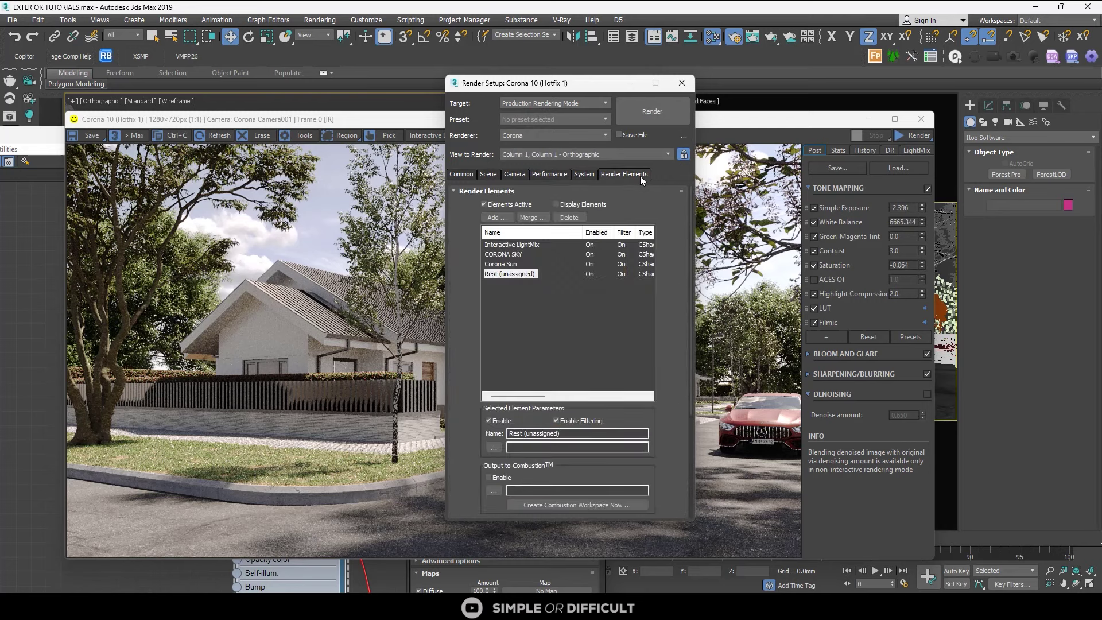
{"action": "left_click", "coordinate": [459, 174]}
{"action": "left_click", "coordinate": [682, 83]}
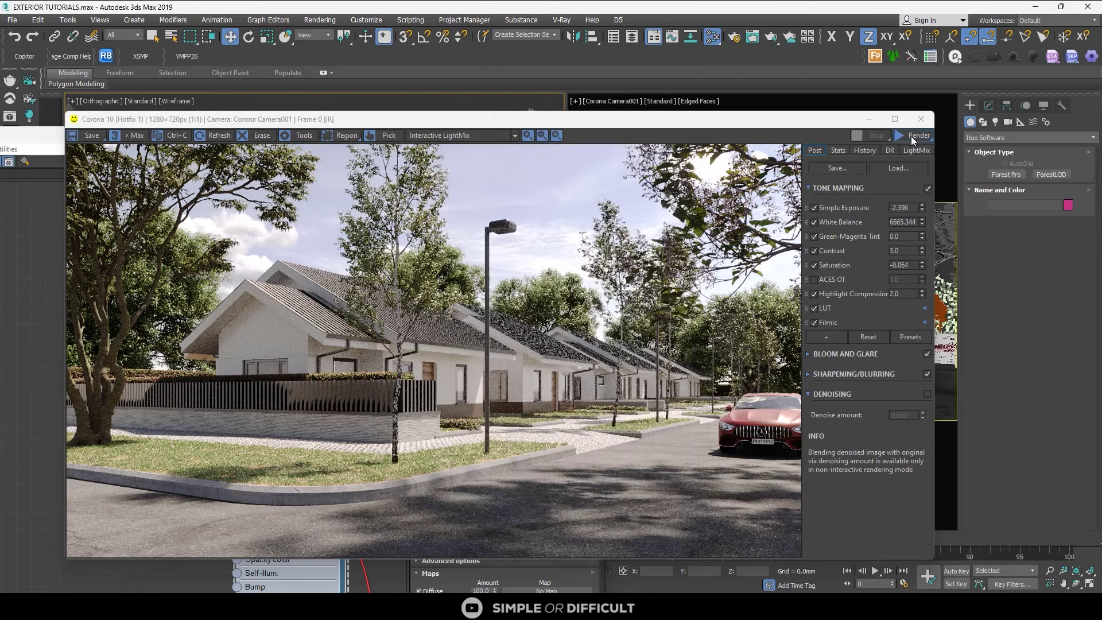
{"action": "left_click", "coordinate": [911, 136]}
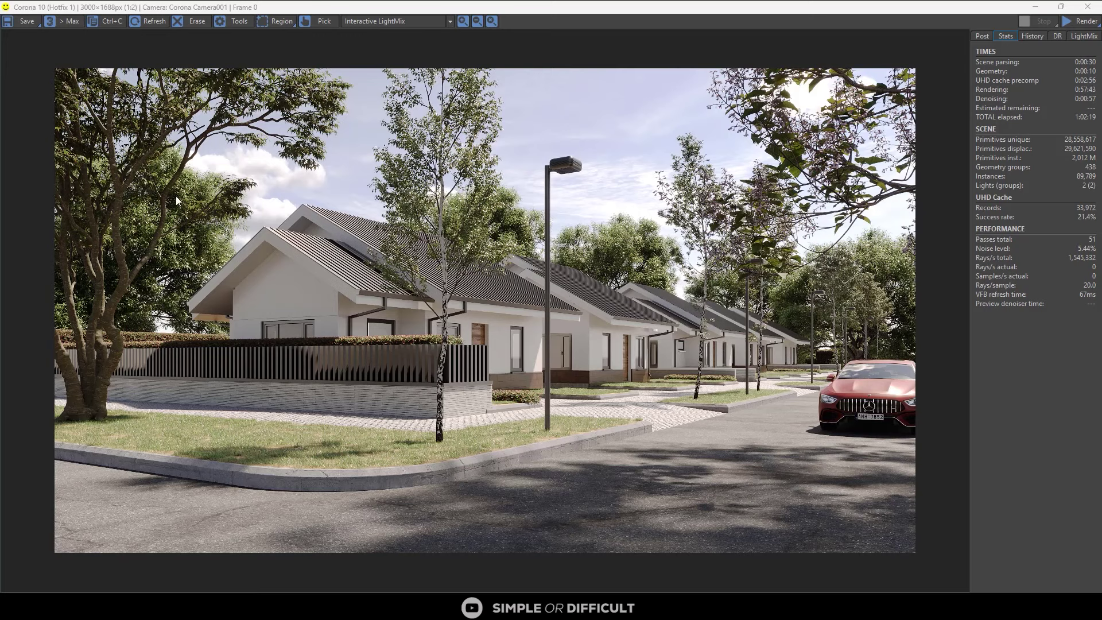
- Prepare to save the finished render to the Desktop as a PNG image named EXTERIOR RENDER TUTORIAL
{"action": "left_click", "coordinate": [15, 25]}
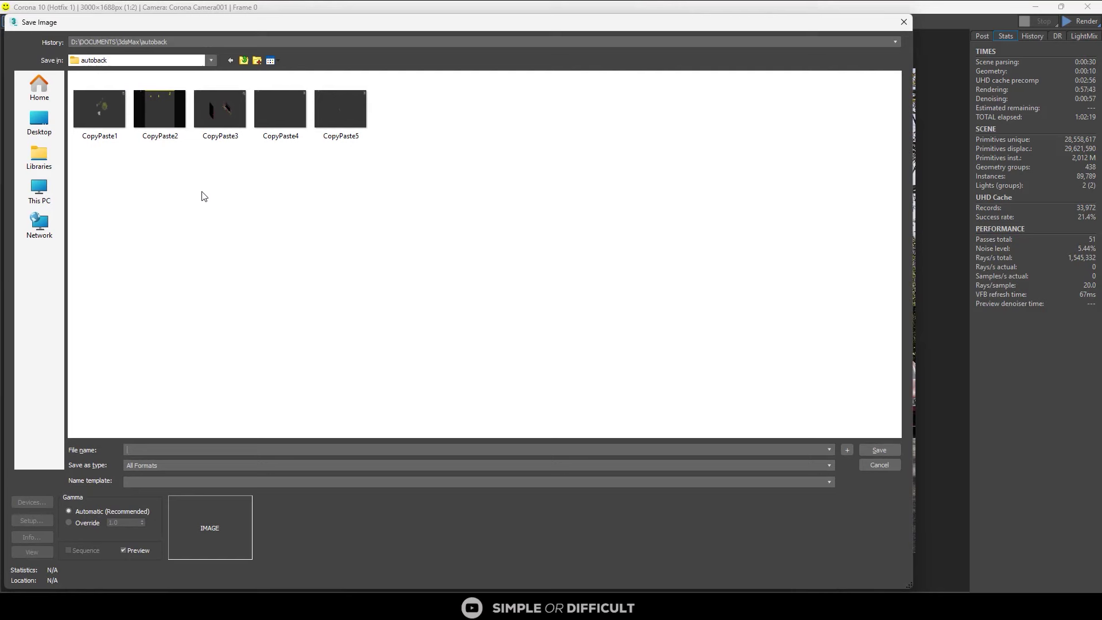
{"action": "left_click", "coordinate": [39, 121]}
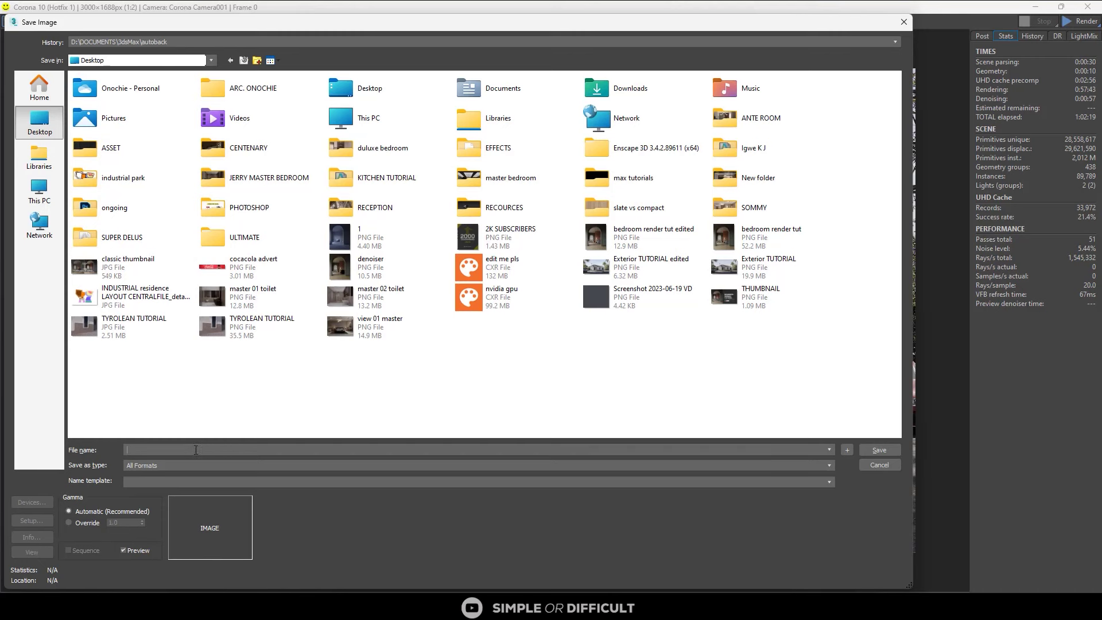
{"action": "type", "text": "EXTE"}
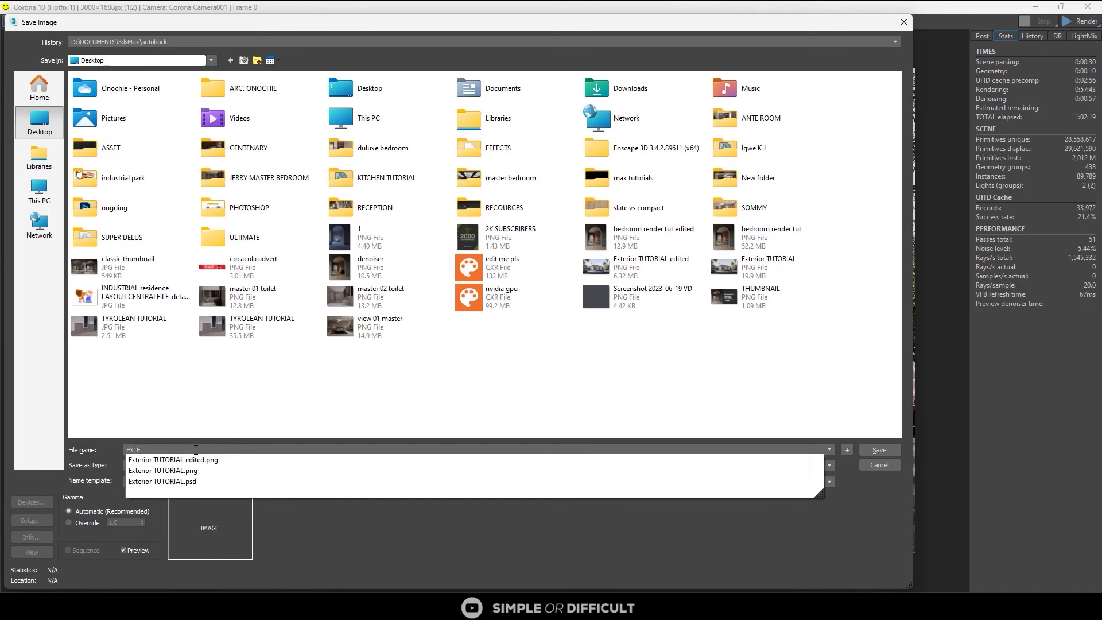
{"action": "type", "text": "RIOR RE"}
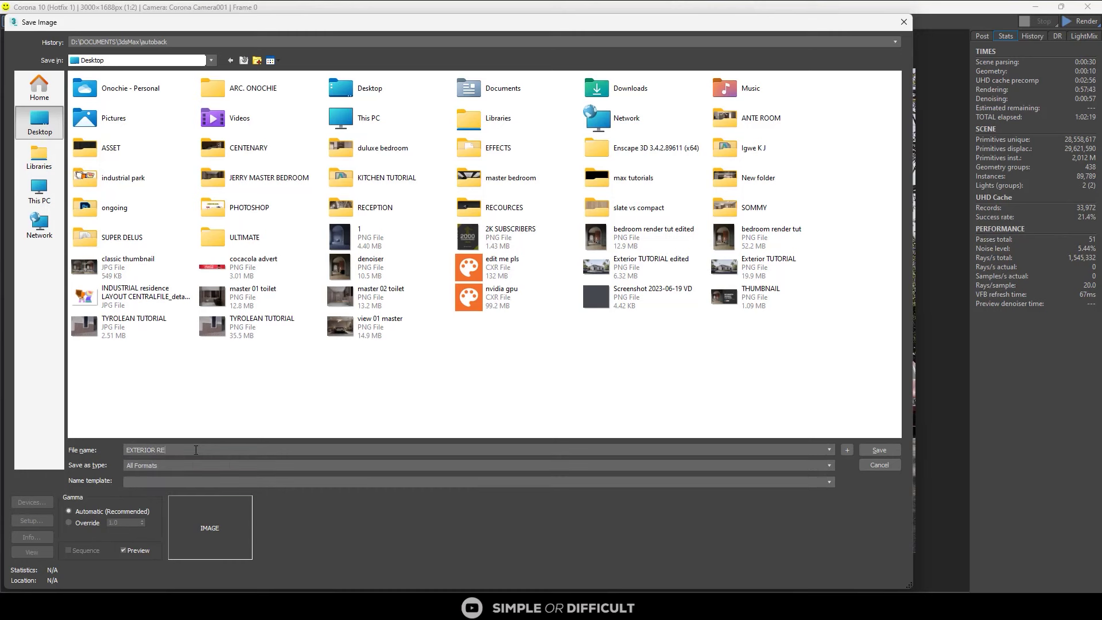
{"action": "type", "text": "NDE"}
{"action": "left_click", "coordinate": [166, 470]}
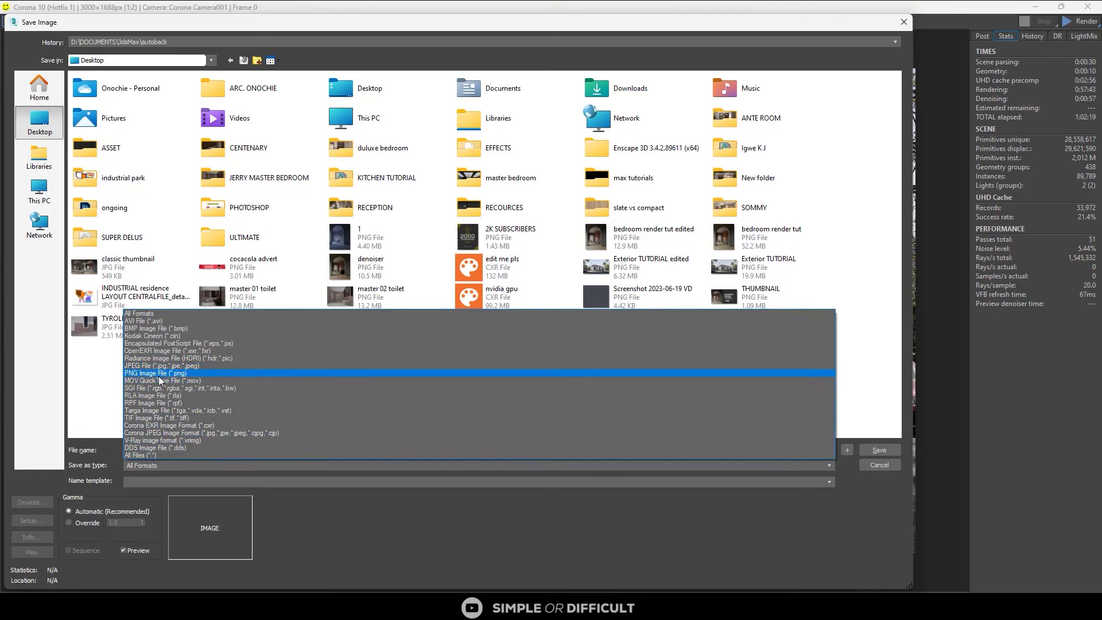
{"action": "left_click", "coordinate": [164, 373]}
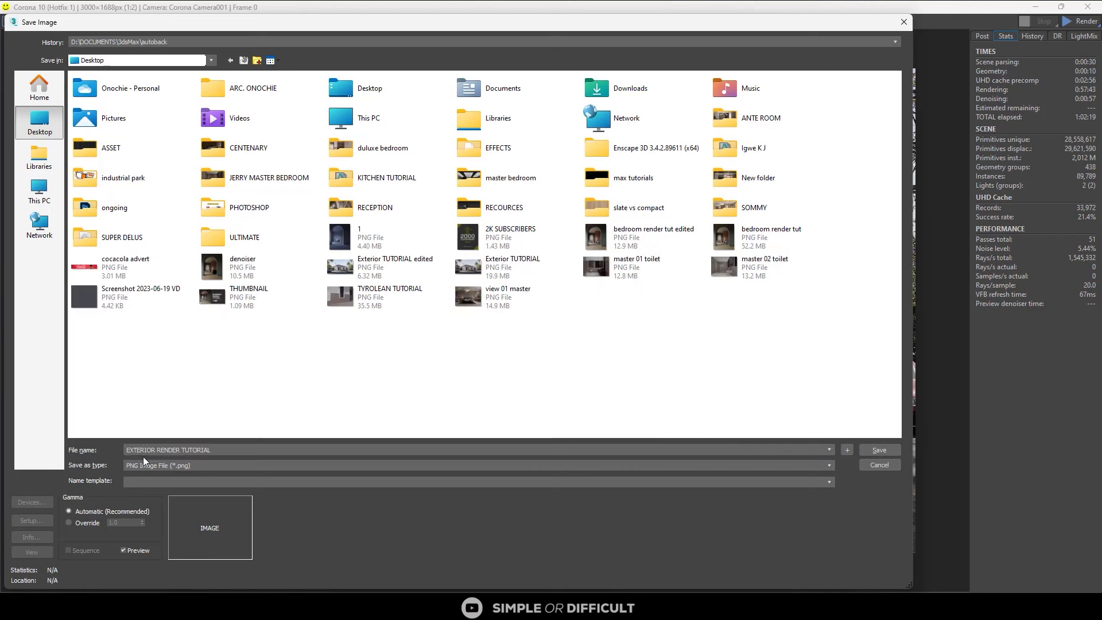
- Override the image's gamma with 2.2 and save it as a 48-bit RGB PNG
{"action": "left_click", "coordinate": [82, 523]}
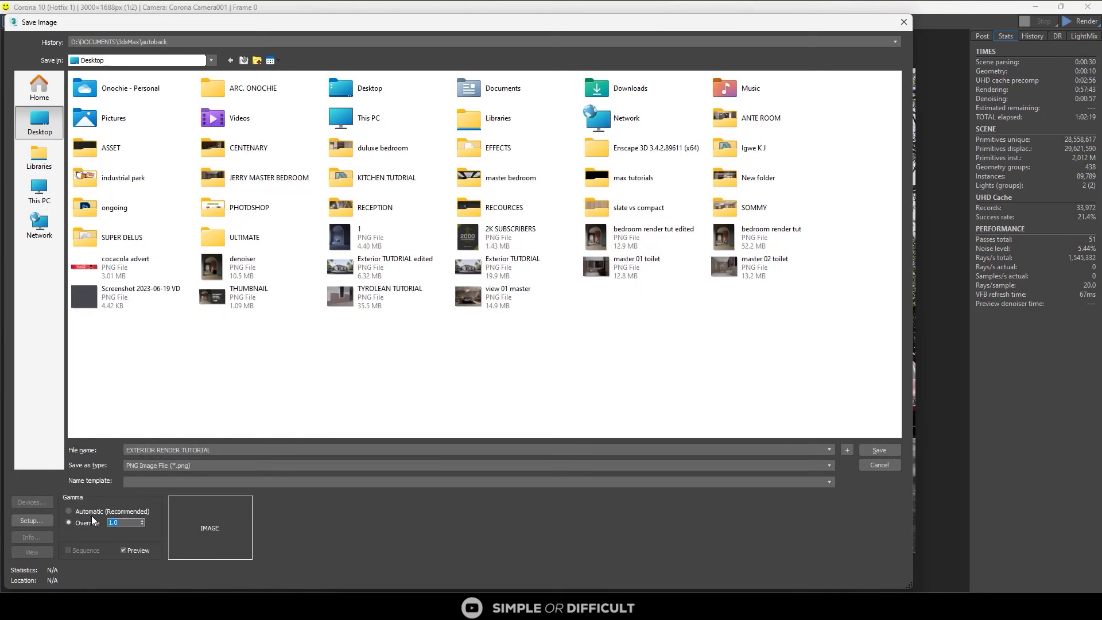
{"action": "type", "text": "2.2"}
{"action": "left_click", "coordinate": [877, 451]}
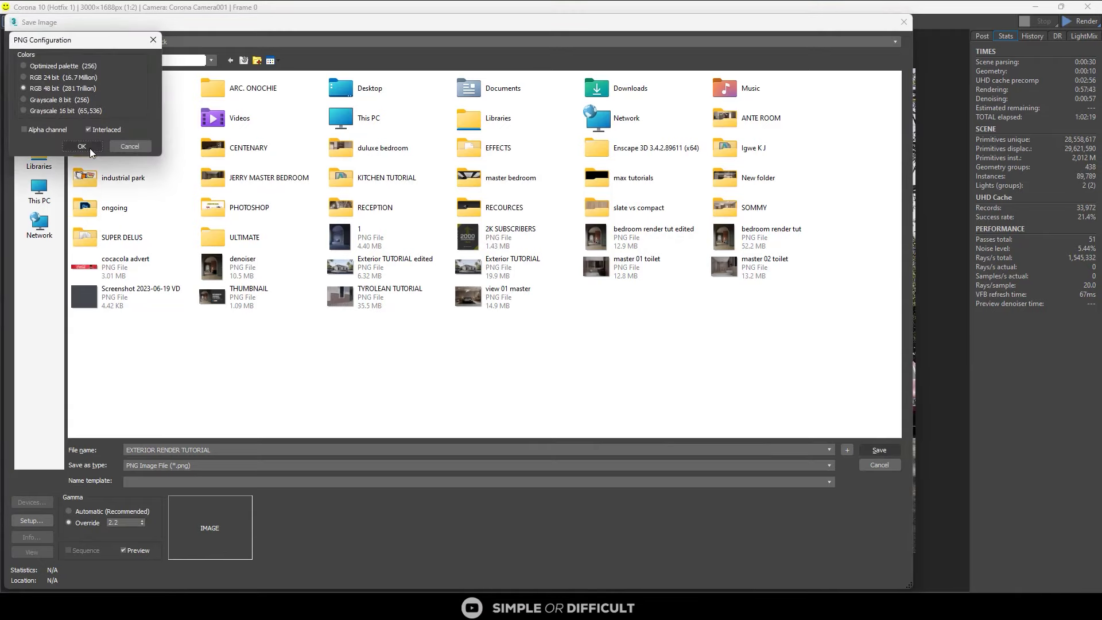
{"action": "left_click", "coordinate": [89, 148]}
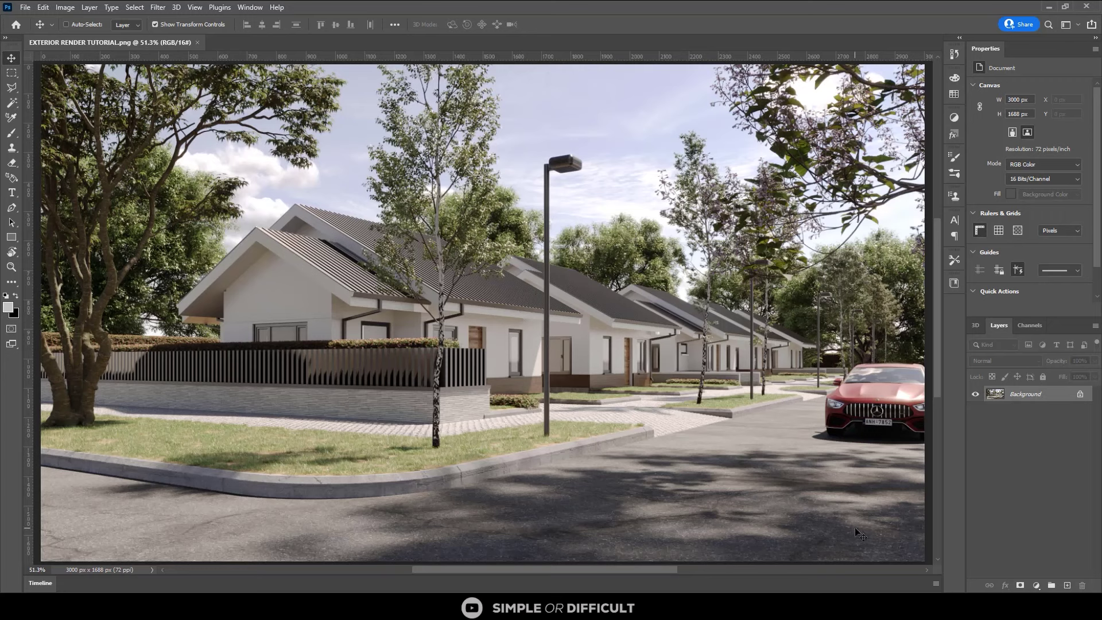
- In Photoshop, convert the Background layer of EXTERIOR RENDER TUTORIAL.png to a smart object
{"action": "right_click", "coordinate": [1044, 396]}
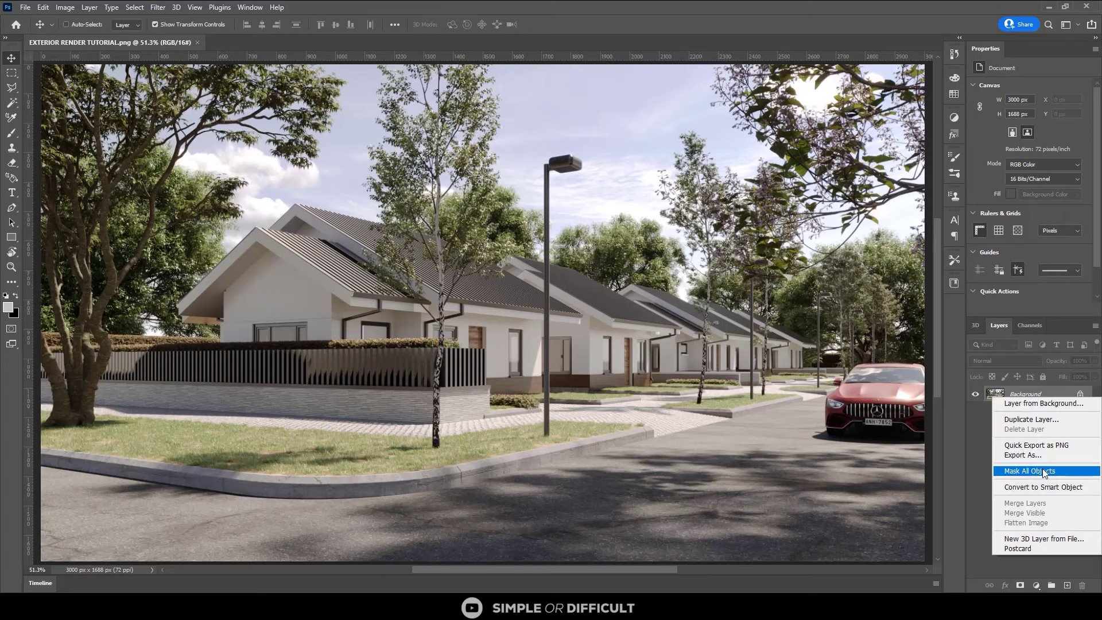
{"action": "left_click", "coordinate": [1044, 486]}
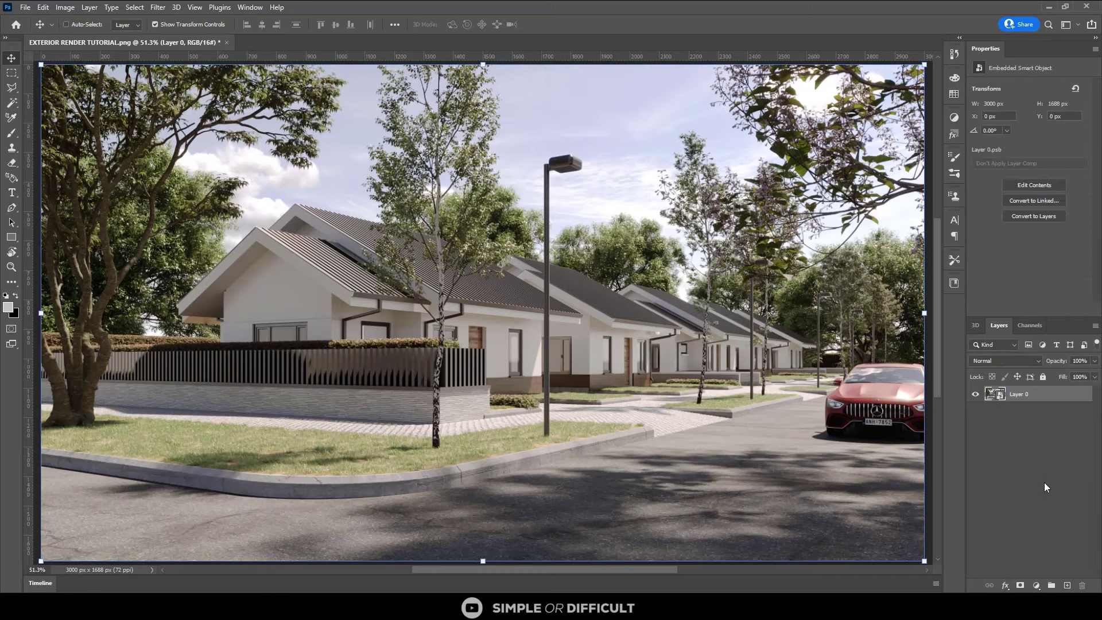
- Duplicate Layer 0 and sharpen the copy with Unsharp Mask at 77% amount and 1.3 pixels radius, comparing with the preview off
{"action": "key", "text": "ctrl+j"}
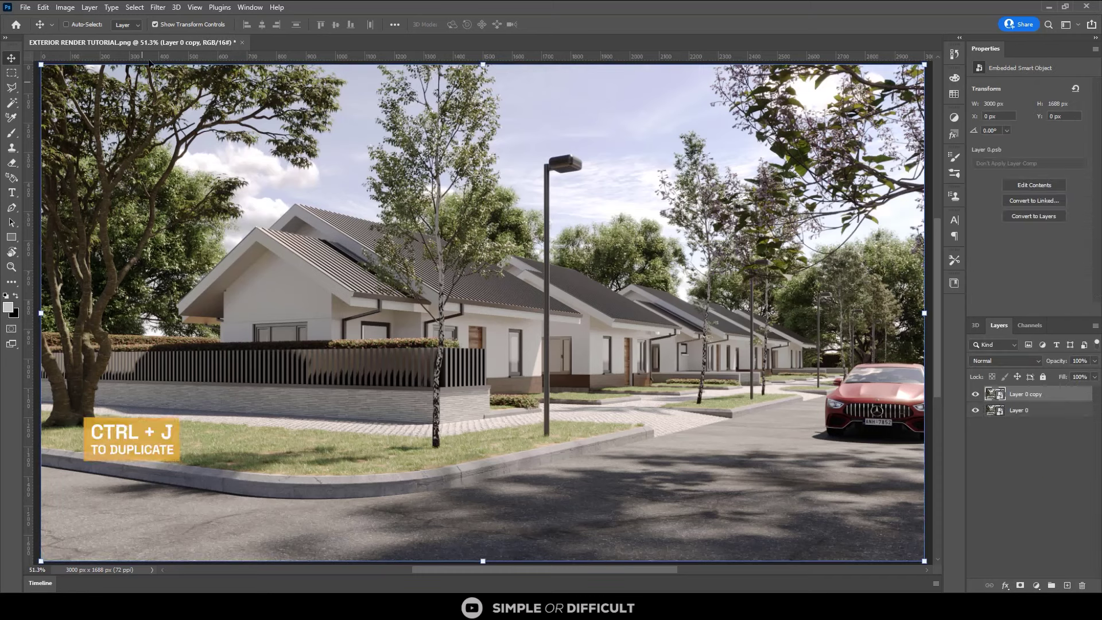
{"action": "left_click", "coordinate": [157, 7]}
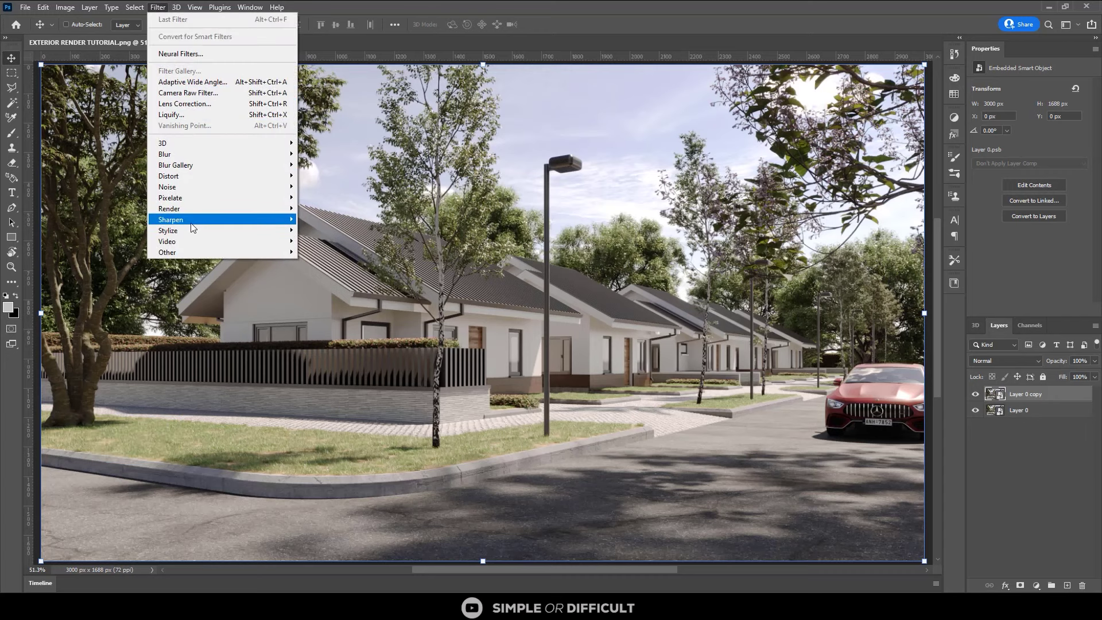
{"action": "mouse_move", "coordinate": [282, 221]}
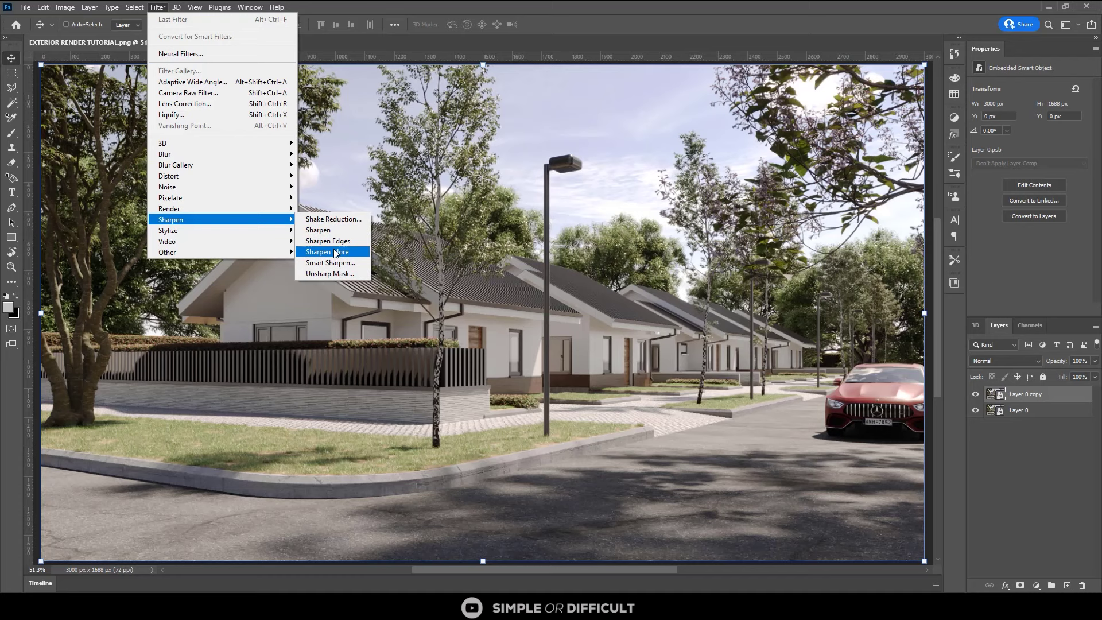
{"action": "left_click", "coordinate": [340, 270]}
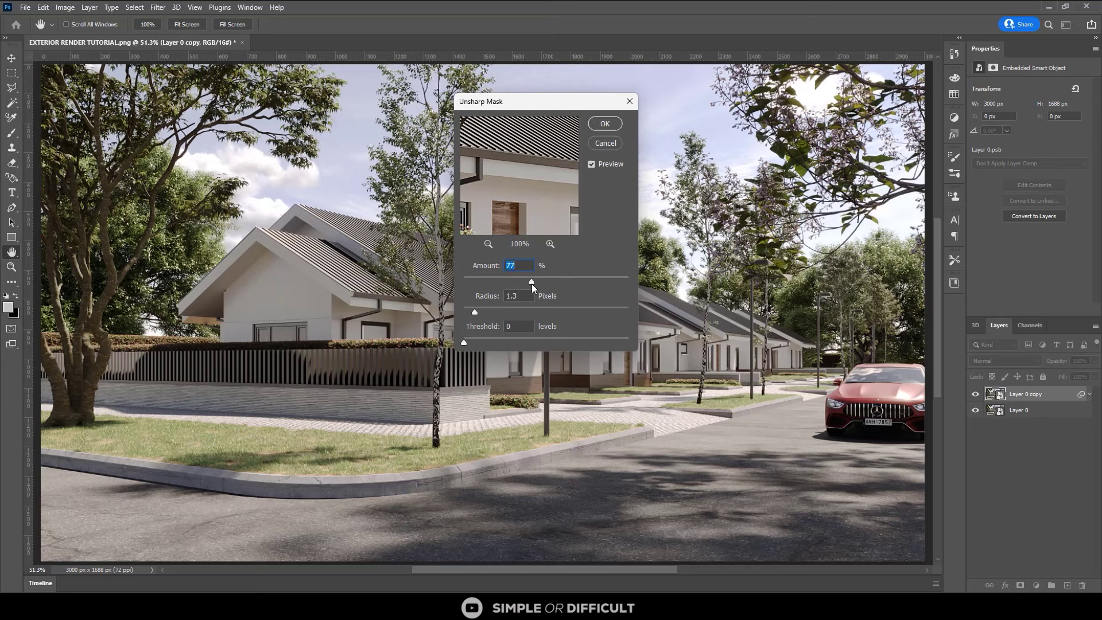
{"action": "left_click", "coordinate": [591, 166]}
{"action": "left_click", "coordinate": [591, 165]}
{"action": "left_click", "coordinate": [591, 165]}
{"action": "left_click", "coordinate": [591, 165]}
{"action": "left_click", "coordinate": [590, 165]}
{"action": "left_click", "coordinate": [591, 165]}
{"action": "left_click", "coordinate": [602, 124]}
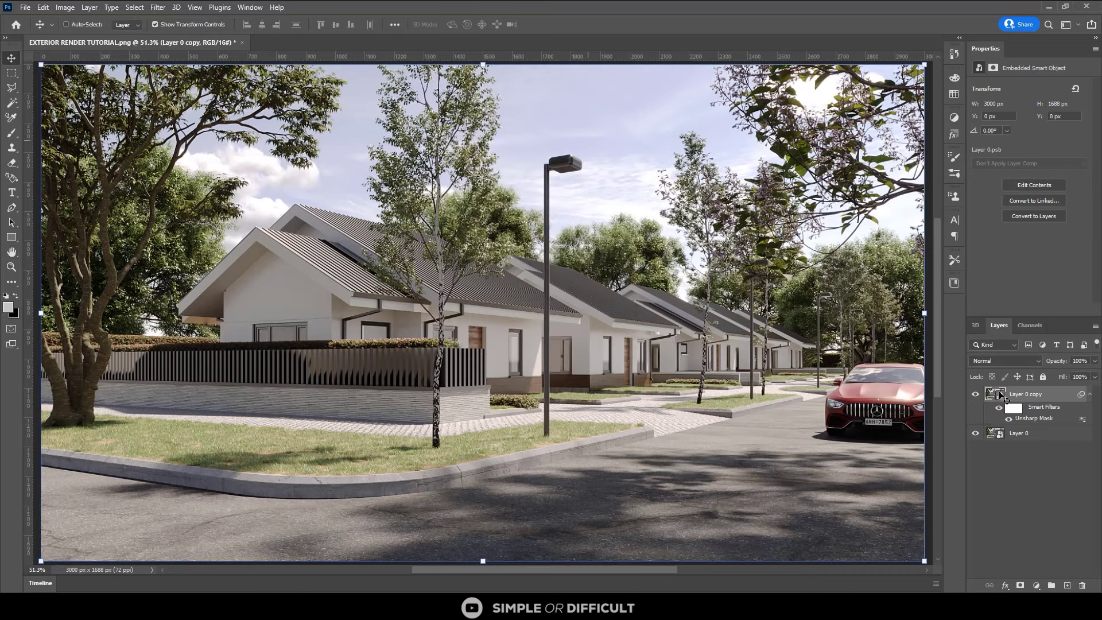
- Start a second Unsharp Mask on Layer 0 copy with 11% amount and 4.7 pixels radius, inspecting the fence area up close
{"action": "left_click", "coordinate": [152, 7]}
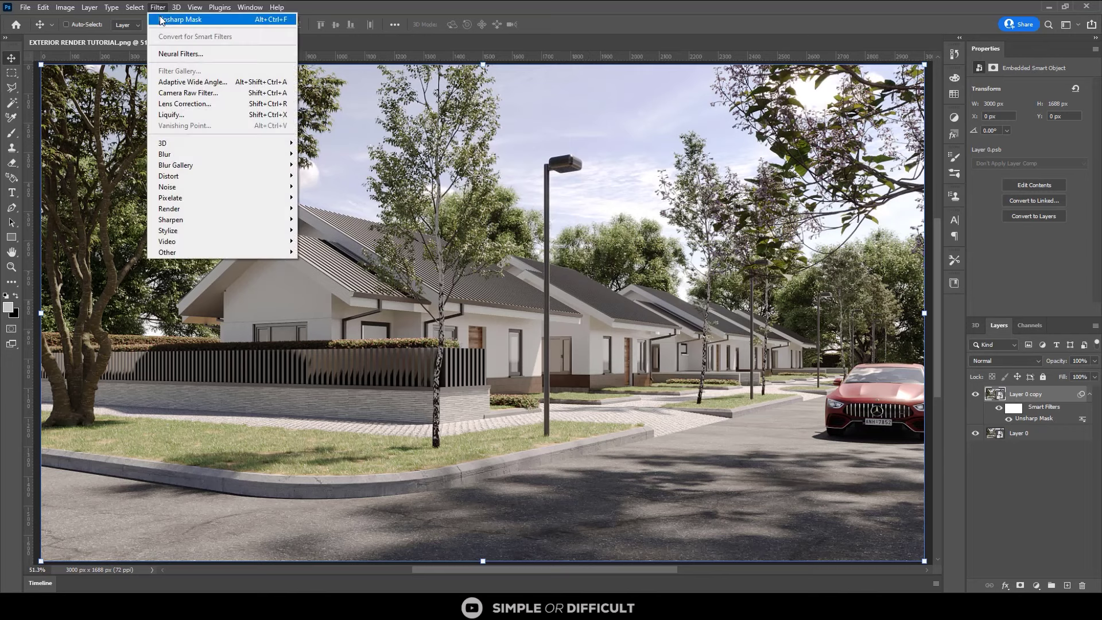
{"action": "left_click", "coordinate": [179, 19]}
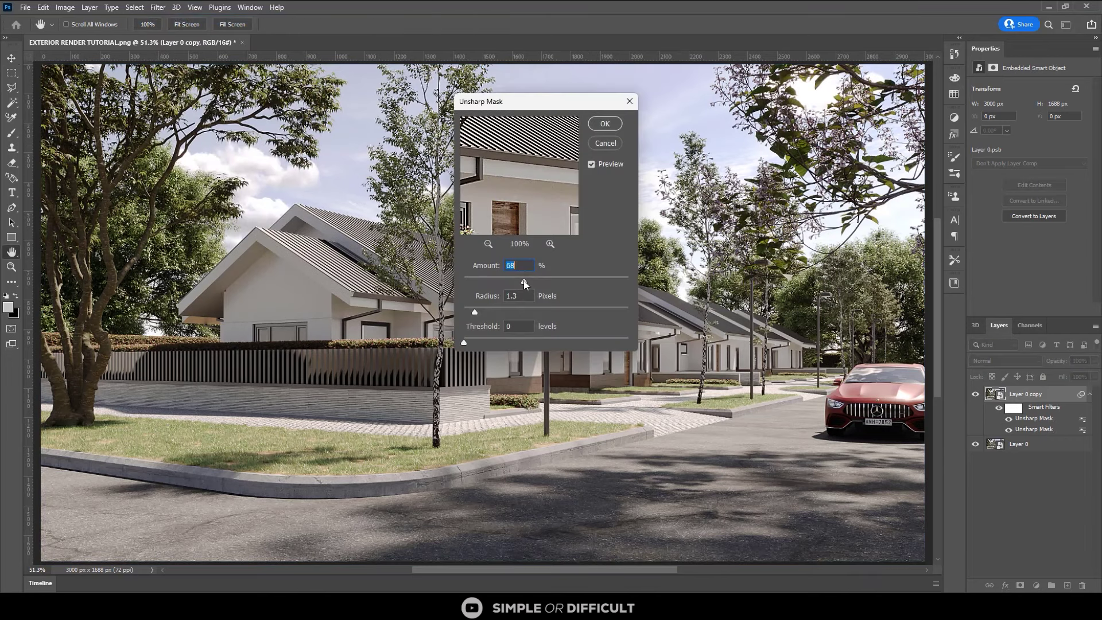
{"action": "left_click_drag", "start_coordinate": [481, 283], "coordinate": [481, 281]}
{"action": "left_click", "coordinate": [473, 281]}
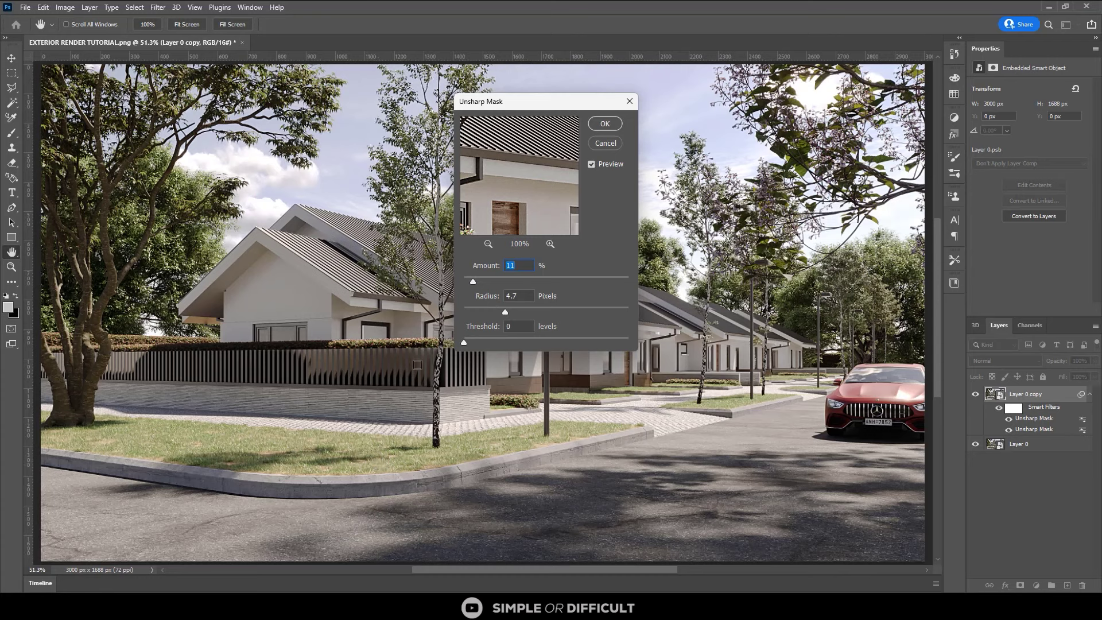
{"action": "left_click", "coordinate": [592, 164]}
{"action": "scroll", "coordinate": [483, 453], "scroll_direction": "up", "scroll_amount": 4, "text": "alt"}
{"action": "scroll", "coordinate": [487, 457], "scroll_direction": "up", "scroll_amount": 8, "text": "alt"}
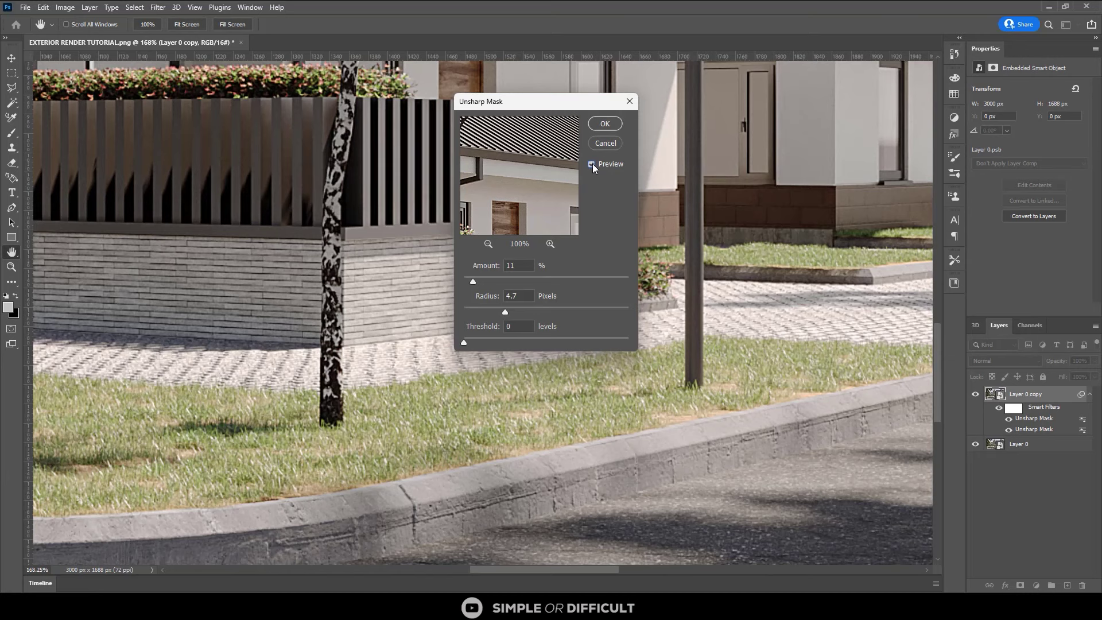
- Set the second Unsharp Mask's radius to 9.8 pixels and compare the image with the preview on and off
{"action": "left_click_drag", "start_coordinate": [506, 312], "coordinate": [529, 310]}
{"action": "left_click", "coordinate": [591, 164]}
{"action": "left_click", "coordinate": [591, 164]}
{"action": "left_click", "coordinate": [592, 164]}
{"action": "left_click", "coordinate": [592, 165]}
{"action": "left_click", "coordinate": [592, 164]}
{"action": "scroll", "coordinate": [343, 311], "scroll_direction": "down", "scroll_amount": 2, "text": "alt"}
{"action": "scroll", "coordinate": [343, 312], "scroll_direction": "down", "scroll_amount": 2, "text": "alt"}
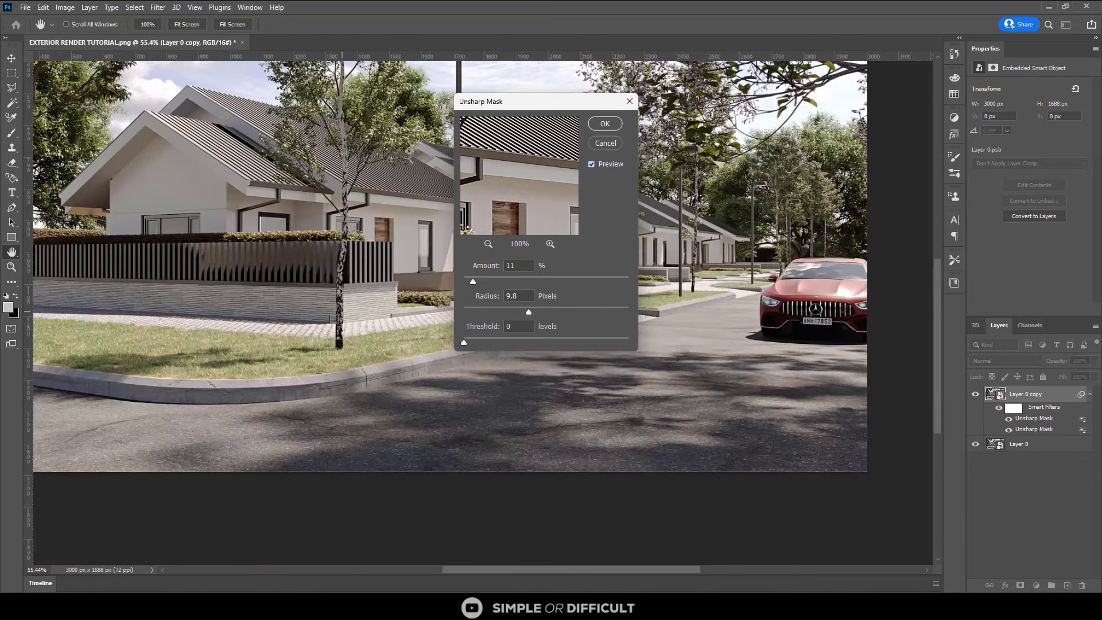
{"action": "scroll", "coordinate": [333, 319], "scroll_direction": "down", "scroll_amount": 2, "text": "alt"}
{"action": "scroll", "coordinate": [333, 314], "scroll_direction": "up", "scroll_amount": 1, "text": "alt"}
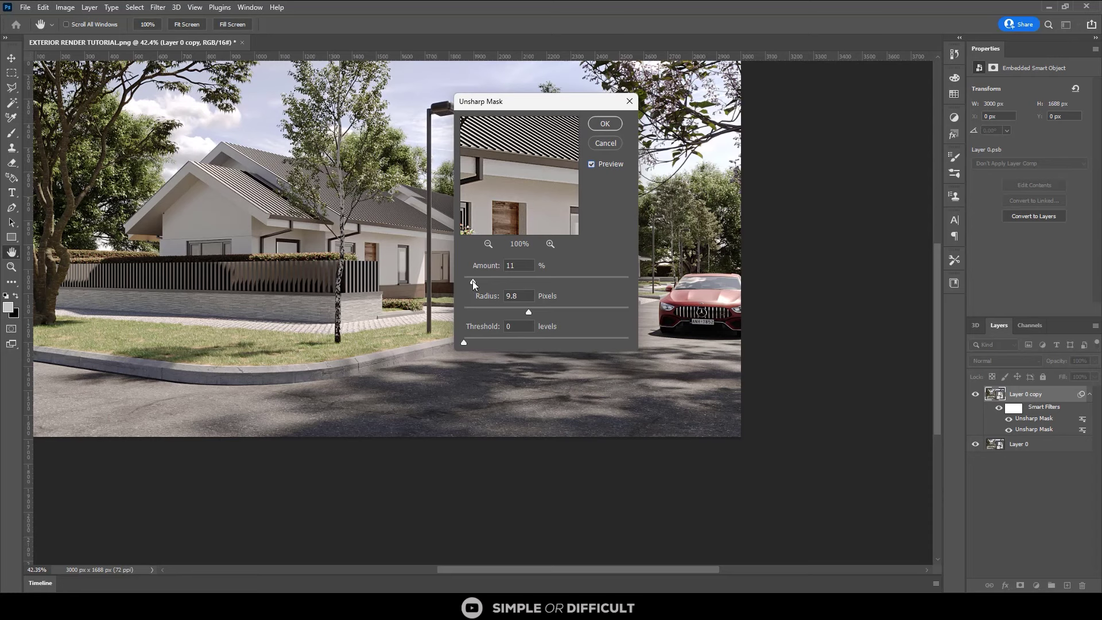
- Set the second Unsharp Mask's amount to 13%, fine-tune the radius and apply the filter
{"action": "left_click_drag", "start_coordinate": [473, 281], "coordinate": [474, 282]}
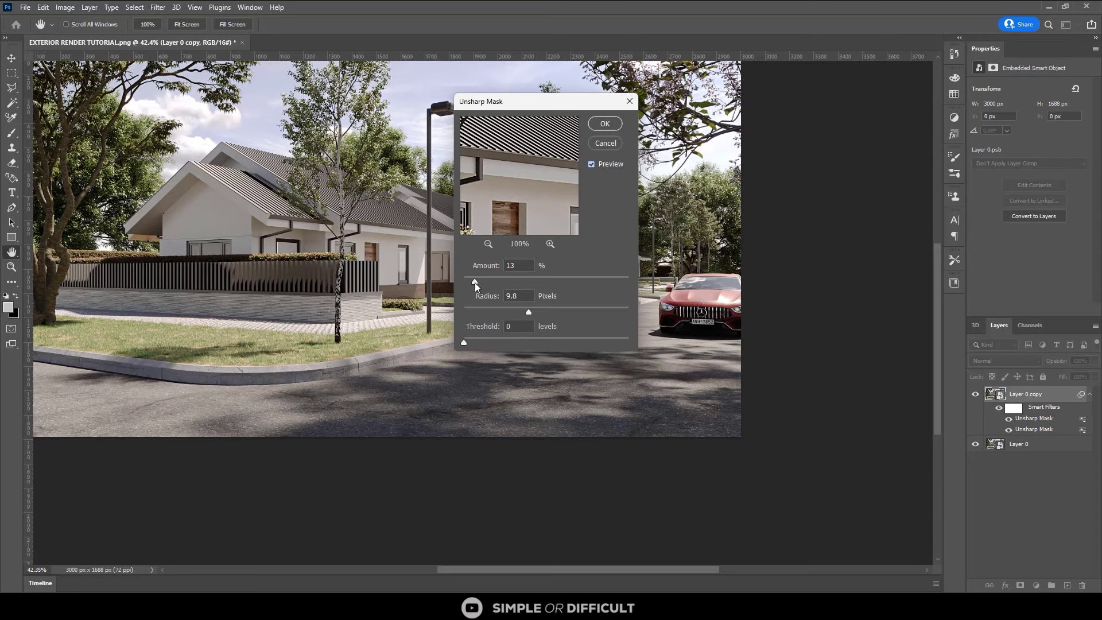
{"action": "left_click", "coordinate": [531, 311]}
{"action": "left_click", "coordinate": [605, 123]}
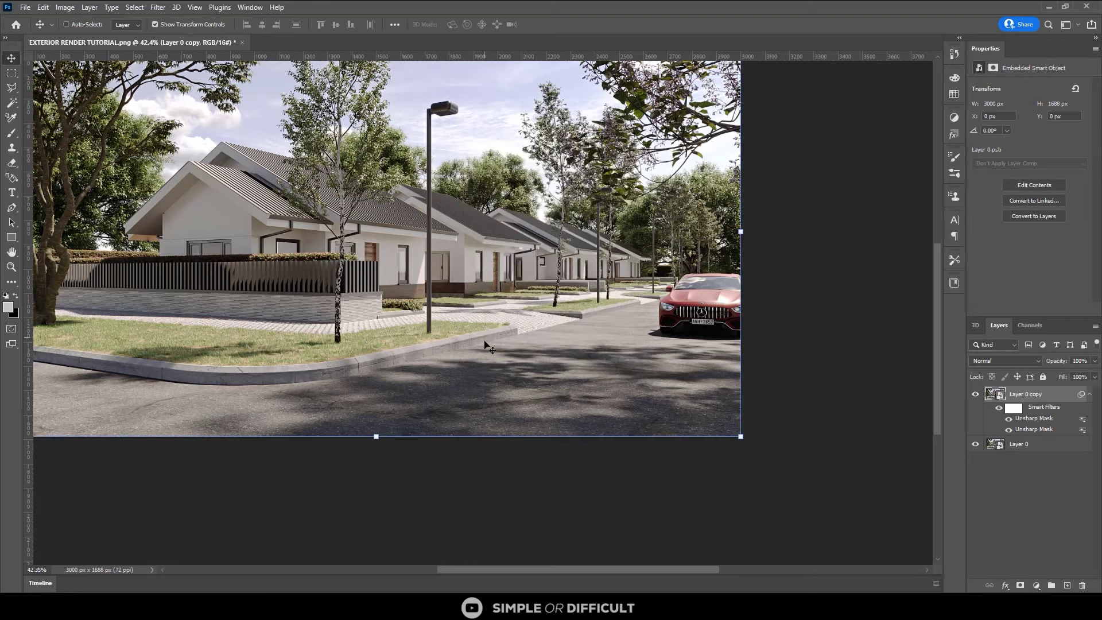
{"action": "scroll", "coordinate": [488, 347], "scroll_direction": "down", "scroll_amount": 2, "text": "alt"}
{"action": "scroll", "coordinate": [291, 141], "scroll_direction": "up", "scroll_amount": 2, "text": "alt"}
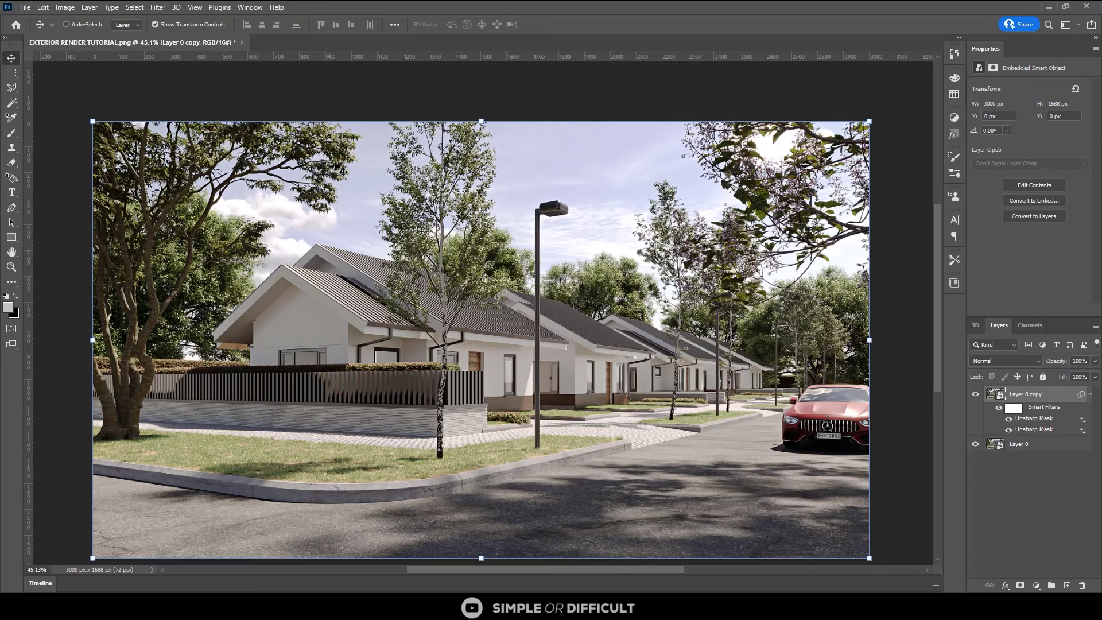
- Add a Hue/Saturation adjustment layer above Layer 0 copy, shift the master hue slightly and compare before and after
{"action": "left_click", "coordinate": [957, 117]}
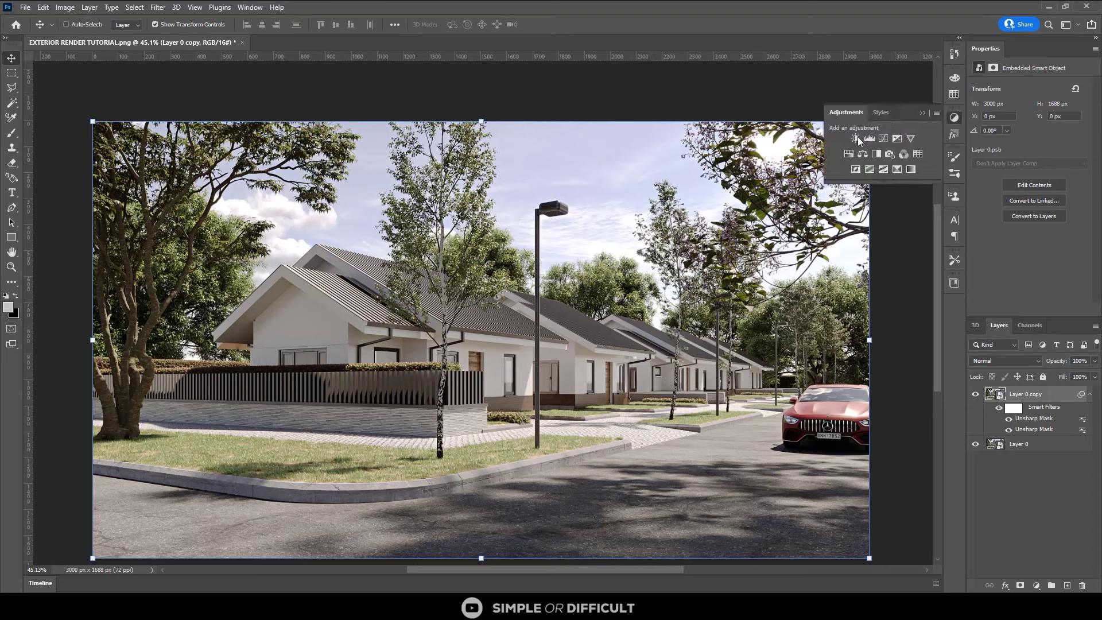
{"action": "left_click", "coordinate": [850, 154]}
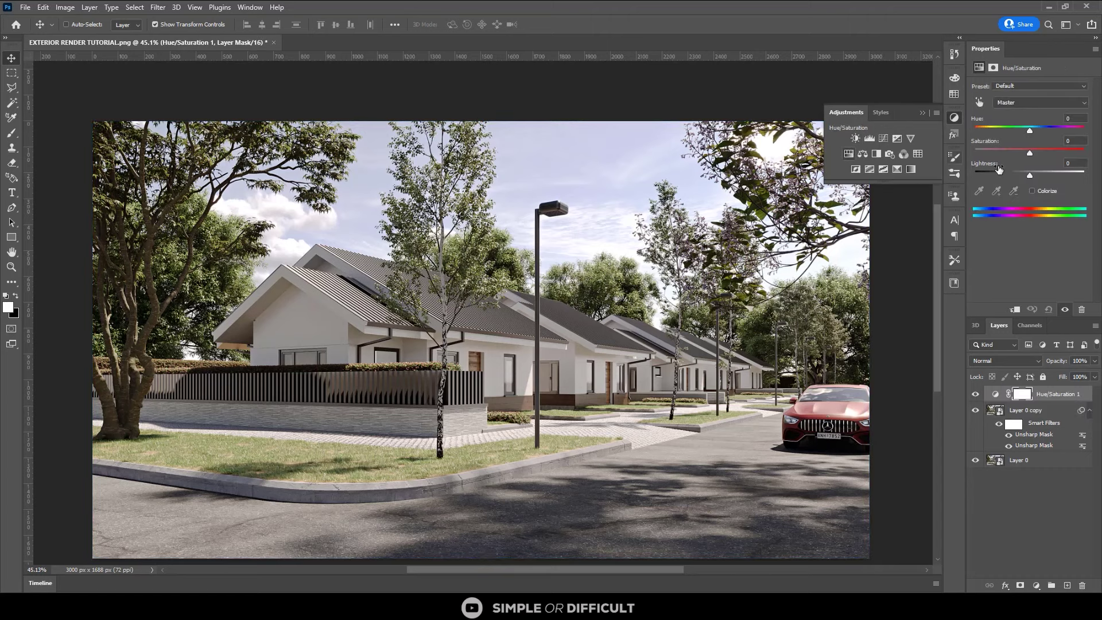
{"action": "left_click", "coordinate": [1029, 132]}
{"action": "left_click", "coordinate": [1066, 310]}
{"action": "left_click", "coordinate": [1065, 310]}
{"action": "left_click", "coordinate": [1066, 310]}
{"action": "left_click", "coordinate": [1066, 310]}
{"action": "left_click", "coordinate": [1066, 310]}
{"action": "left_click", "coordinate": [1065, 310]}
{"action": "mouse_move", "coordinate": [1028, 129]}
{"action": "left_mouse_down"}
{"action": "mouse_move", "coordinate": [986, 130]}
{"action": "mouse_move", "coordinate": [1028, 132]}
{"action": "left_mouse_up"}
{"action": "left_click", "coordinate": [1030, 484]}
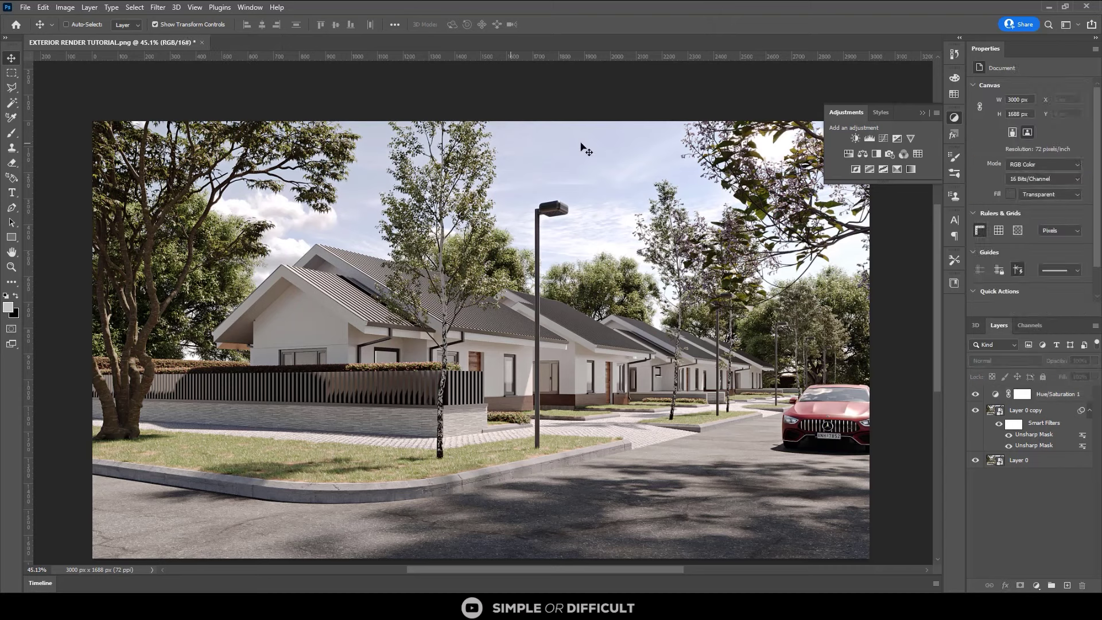
{"action": "left_click", "coordinate": [924, 114]}
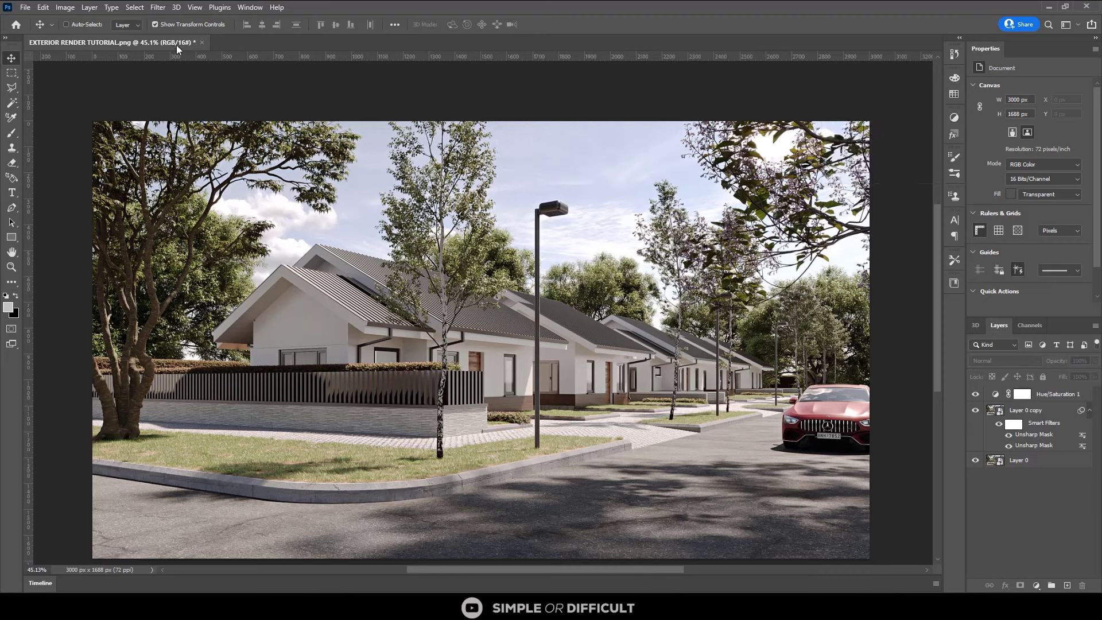
- Make Layer 0 copy the active layer and look through the filters available for it
{"action": "left_click", "coordinate": [157, 7]}
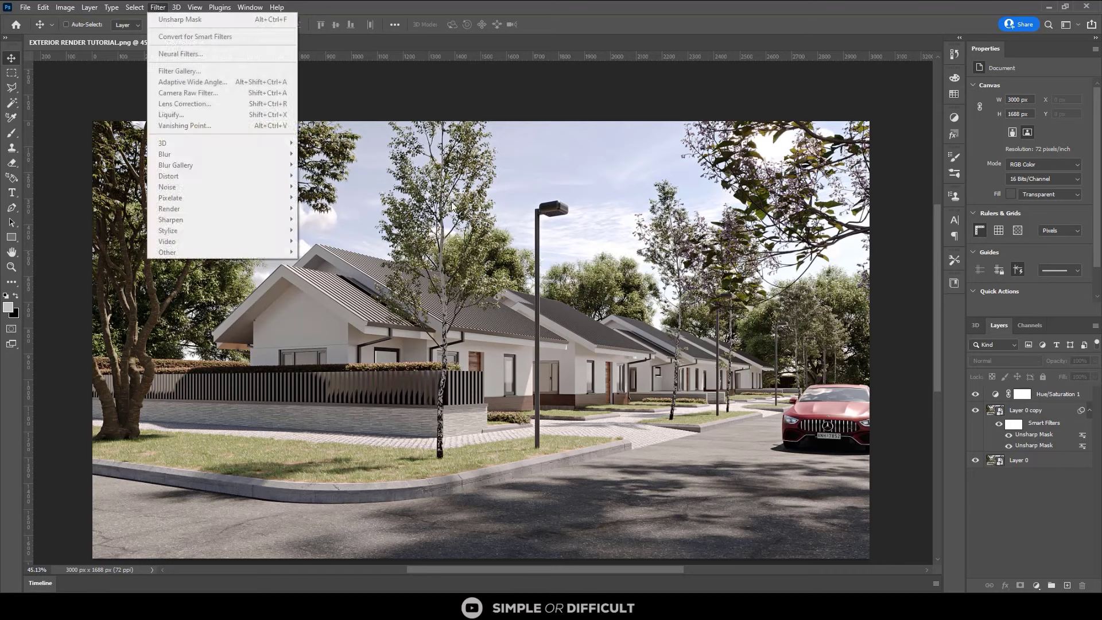
{"action": "left_click", "coordinate": [1024, 411]}
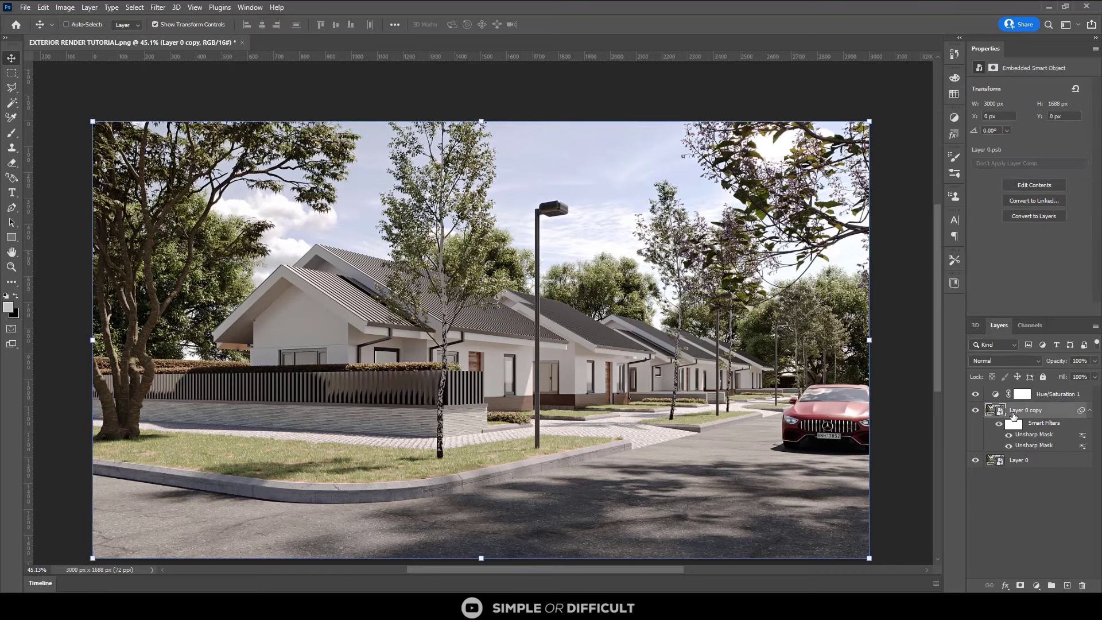
{"action": "left_click", "coordinate": [157, 7]}
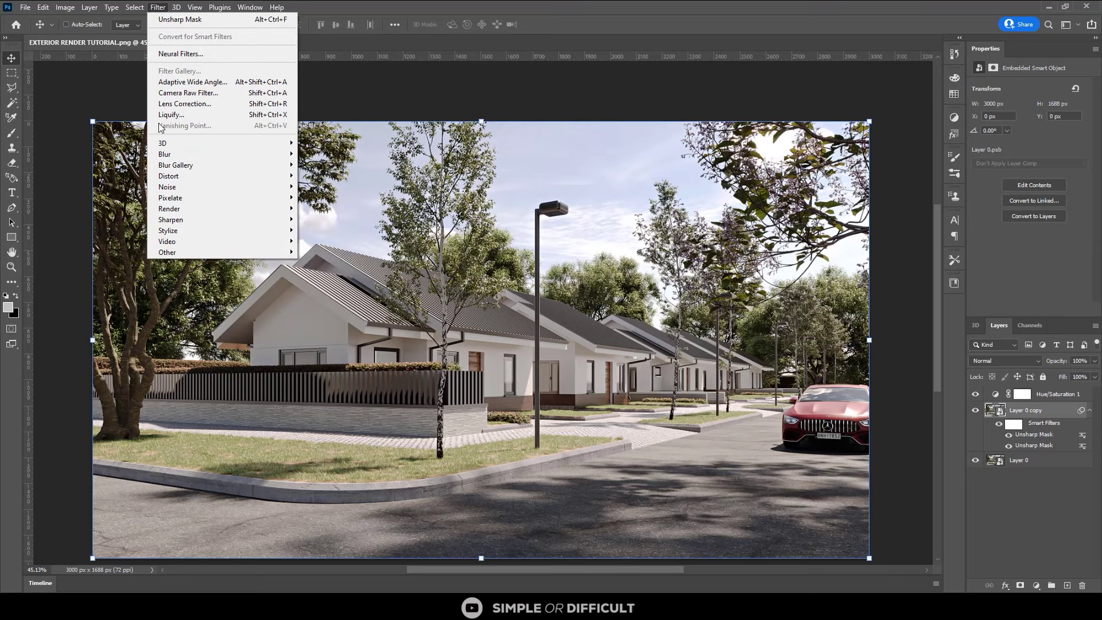
- Select a rectangle around the central part of the image and feather the selection by 100 pixels
{"action": "left_click", "coordinate": [12, 73]}
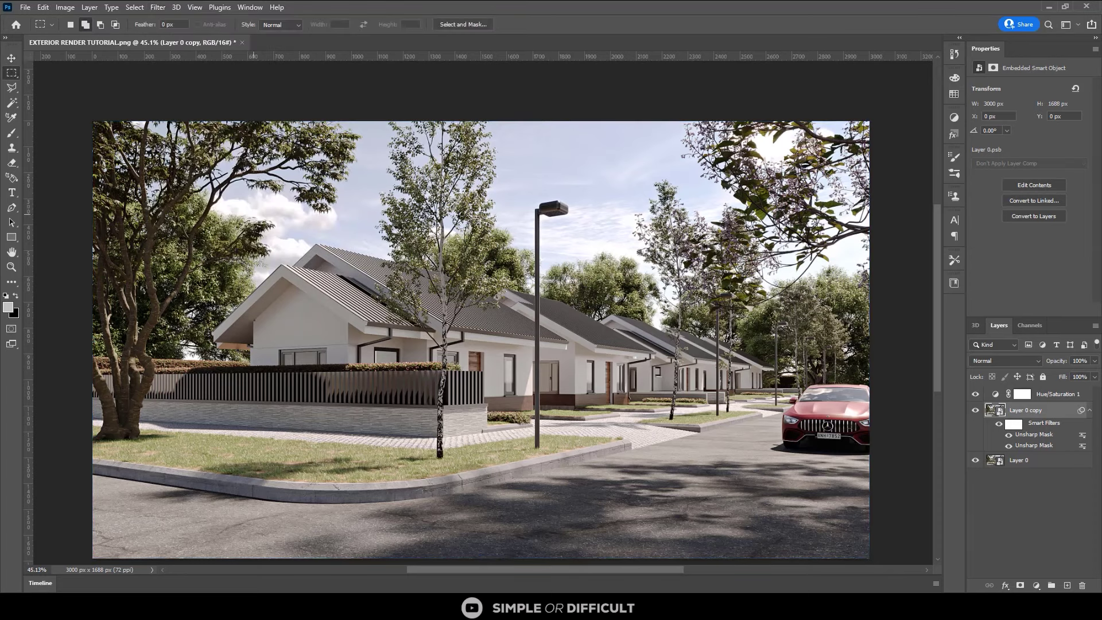
{"action": "left_click_drag", "start_coordinate": [181, 197], "coordinate": [774, 508]}
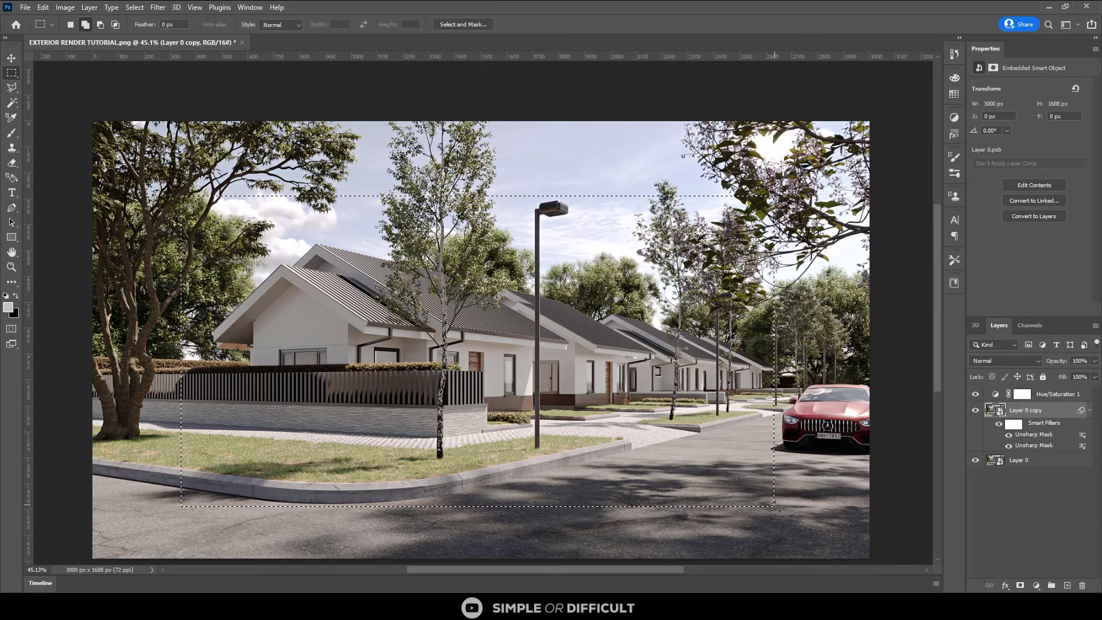
{"action": "left_click", "coordinate": [134, 6]}
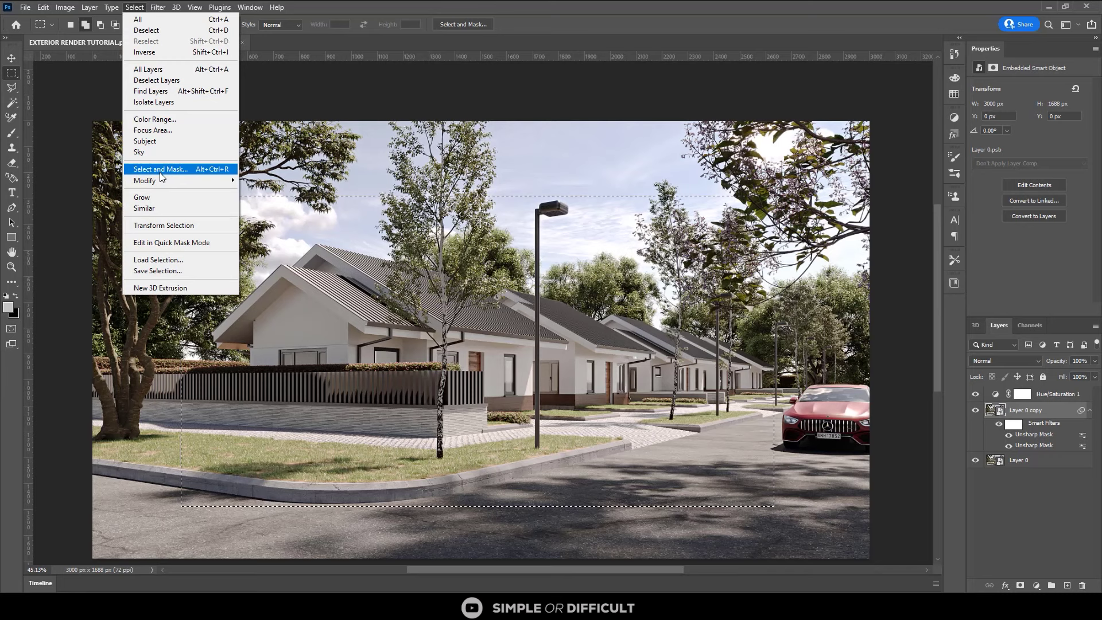
{"action": "mouse_move", "coordinate": [162, 179]}
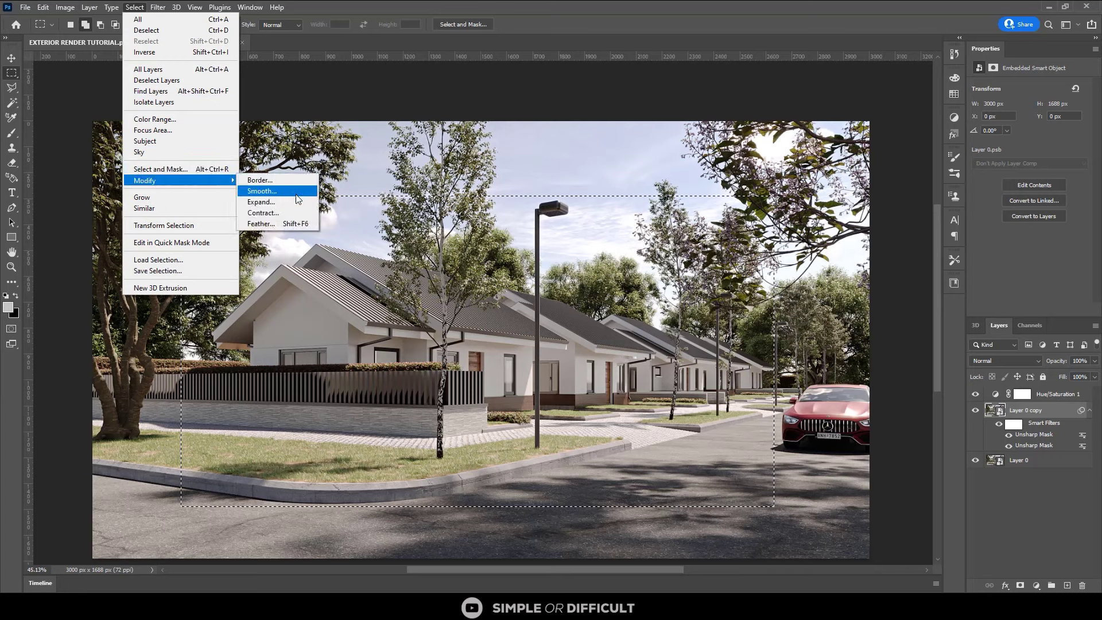
{"action": "left_click", "coordinate": [294, 224]}
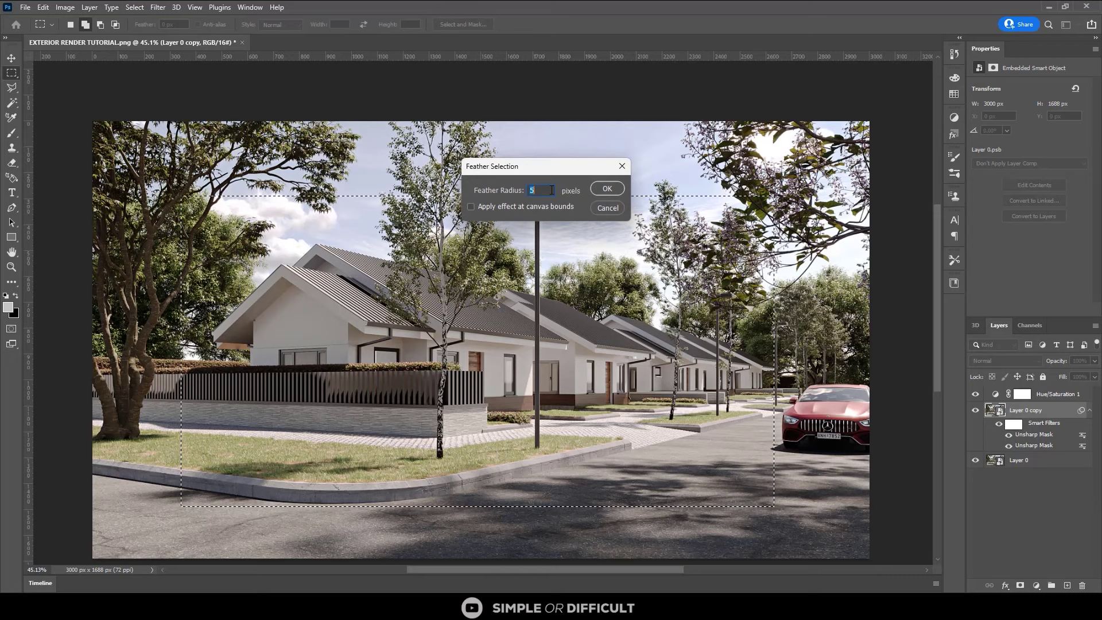
{"action": "type", "text": "100"}
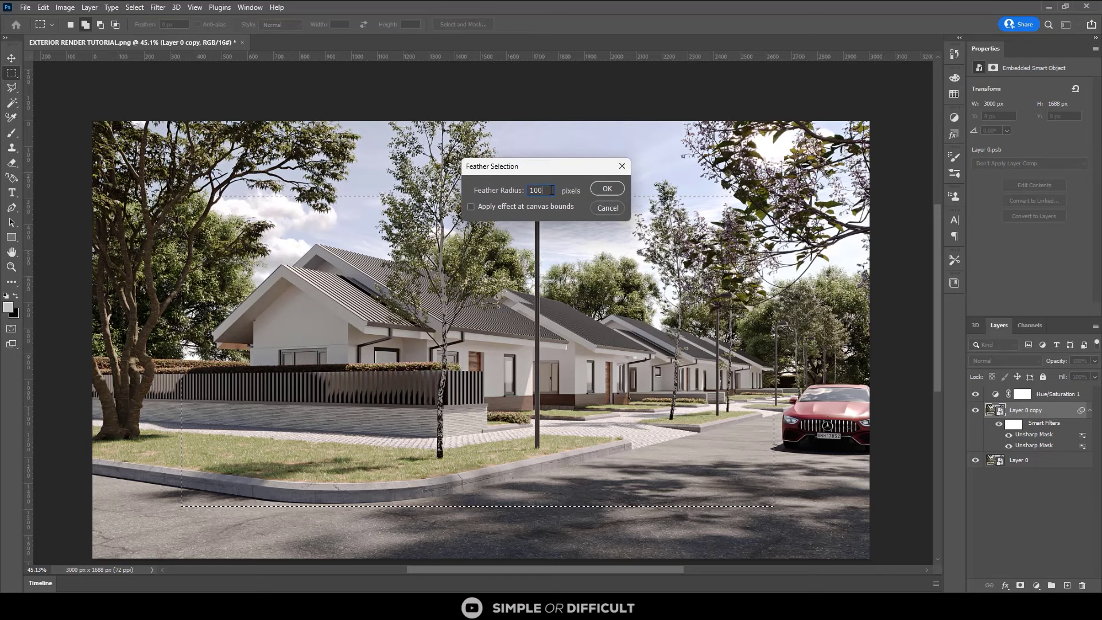
{"action": "key", "text": "Return"}
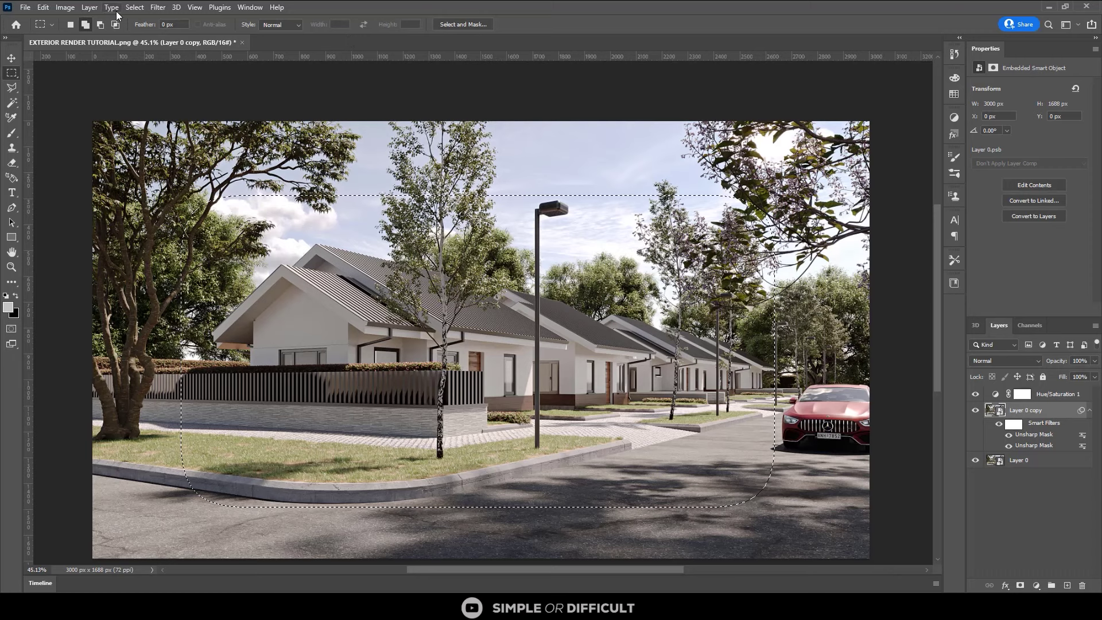
- Feather the same selection by a further 200 pixels and discard the selection
{"action": "key", "text": "shift+F6"}
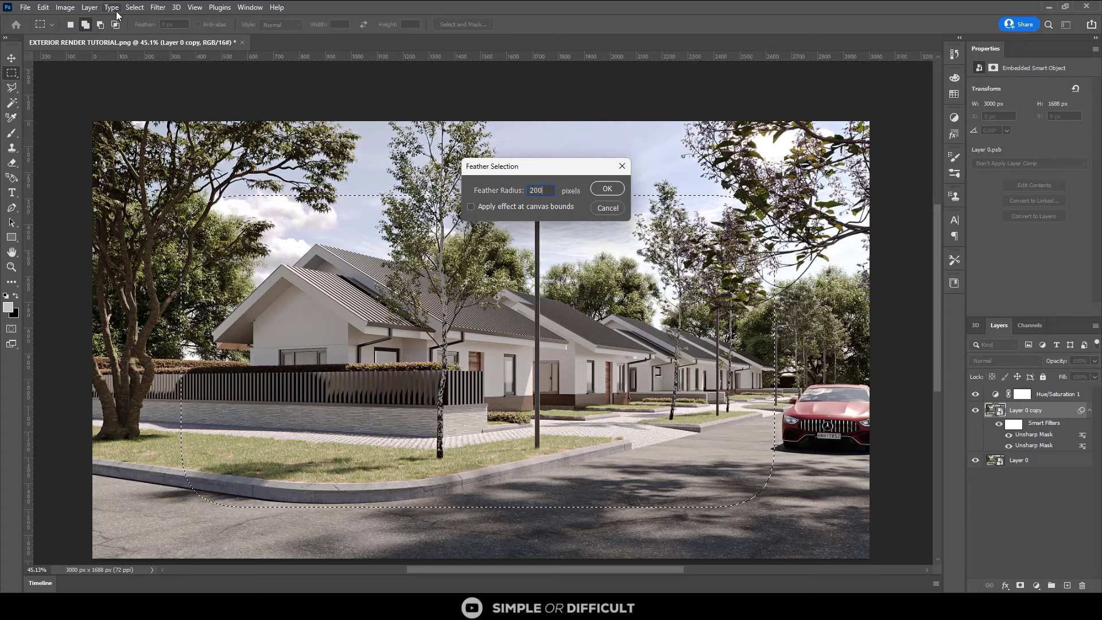
{"action": "key", "text": "Return"}
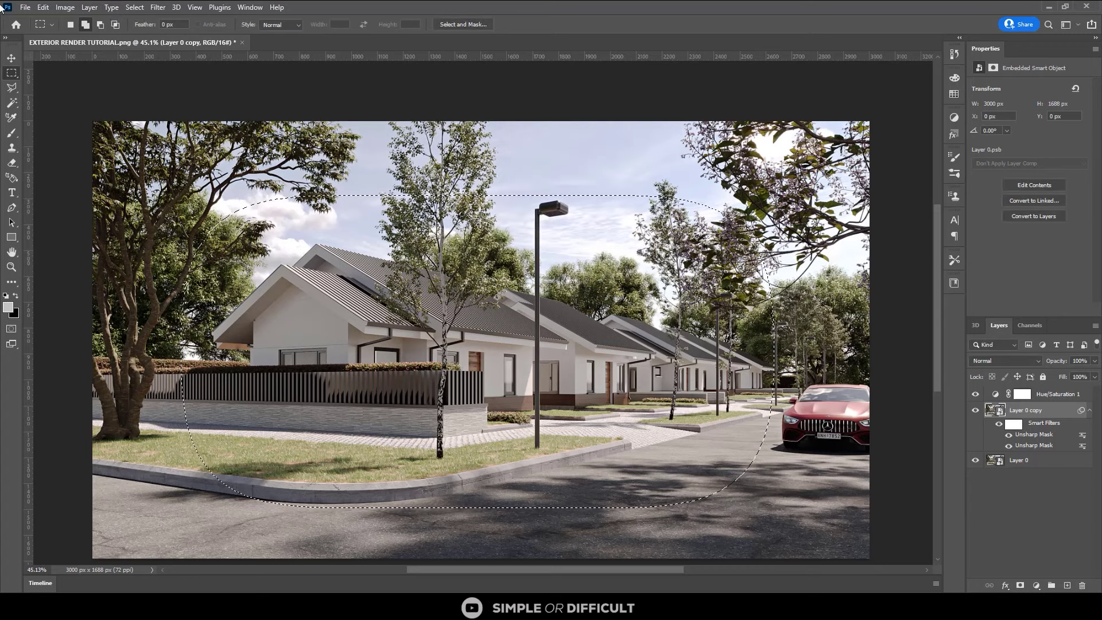
{"action": "key", "text": "ctrl+d"}
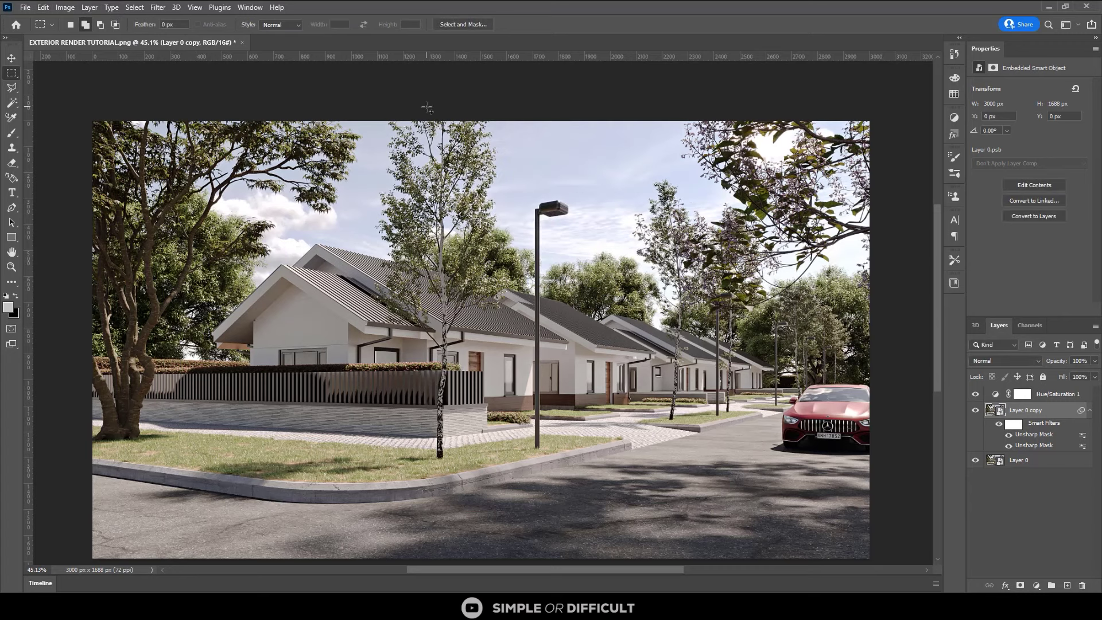
- Select a larger rectangle slightly inside the image edges and feather the selection by 300 pixels
{"action": "left_click_drag", "start_coordinate": [134, 171], "coordinate": [833, 531]}
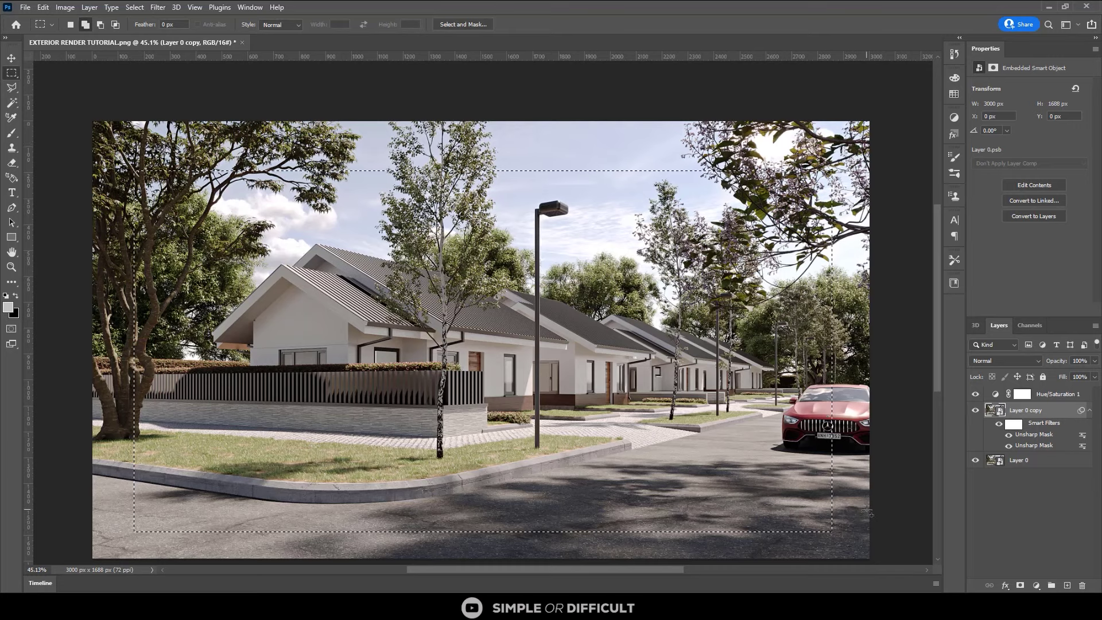
{"action": "key", "text": "shift+F6"}
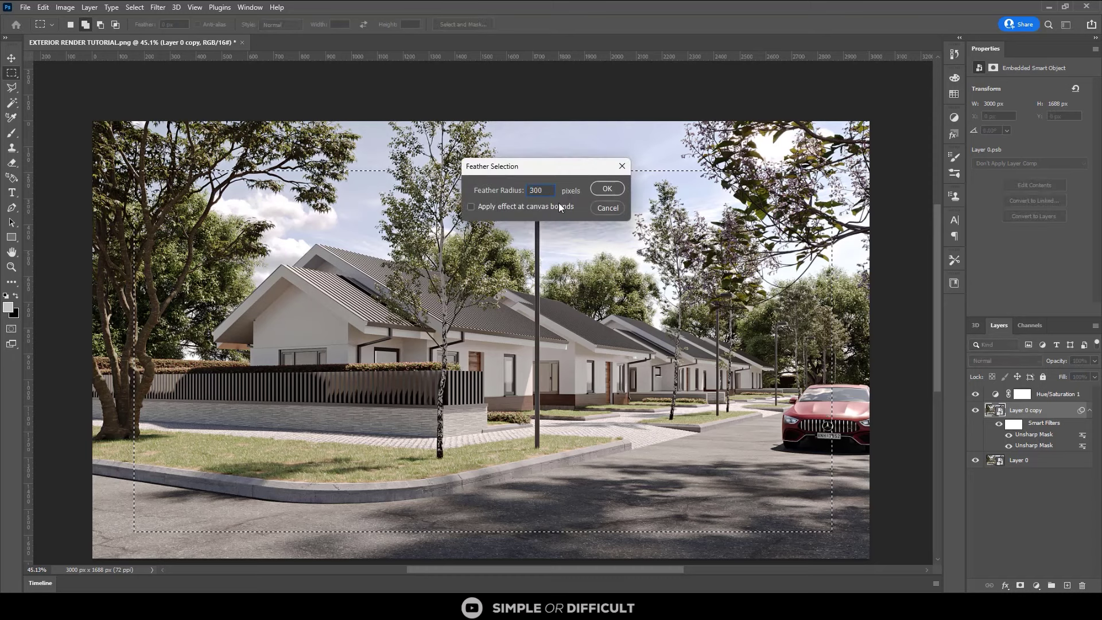
{"action": "key", "text": "Return"}
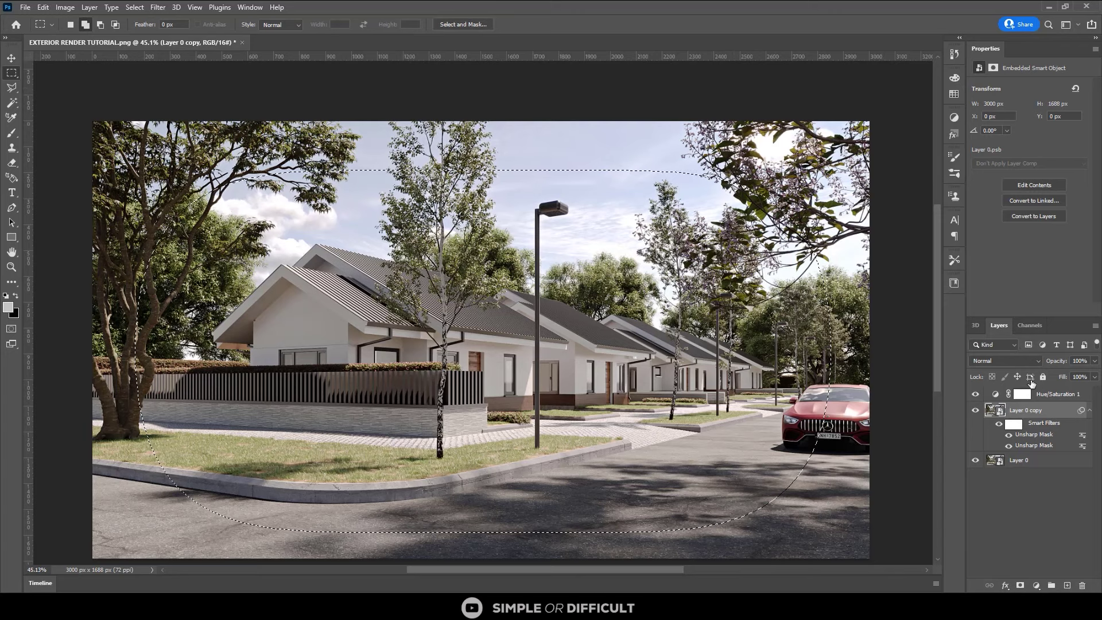
- Add a Curves adjustment limited to the feathered selection, apply the Darker (RGB) preset and invert its layer mask
{"action": "left_click", "coordinate": [955, 118]}
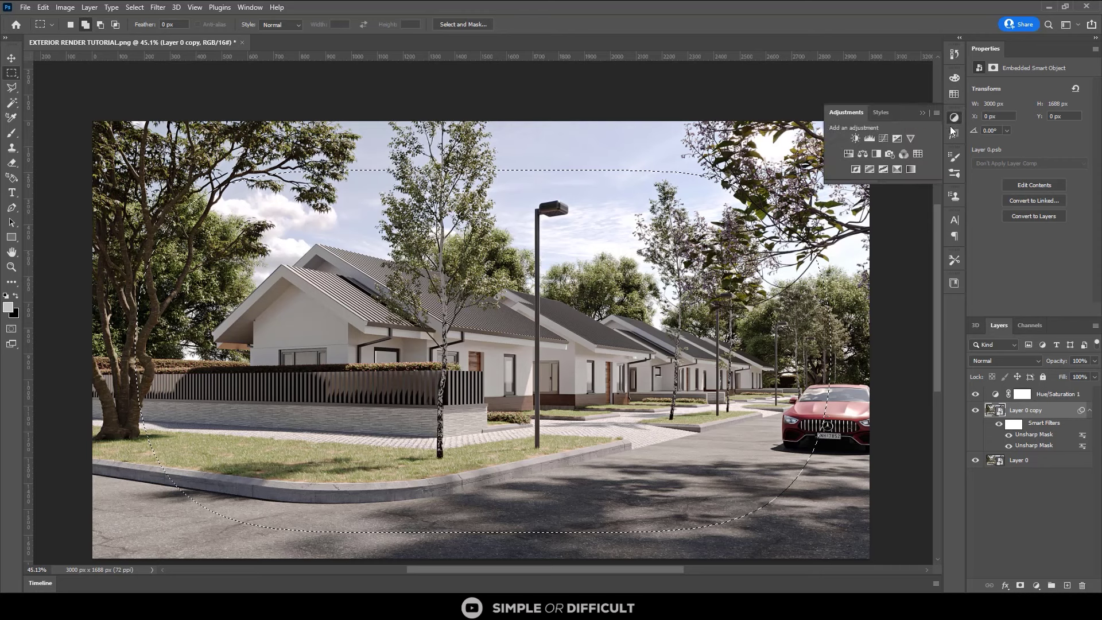
{"action": "left_click", "coordinate": [884, 138]}
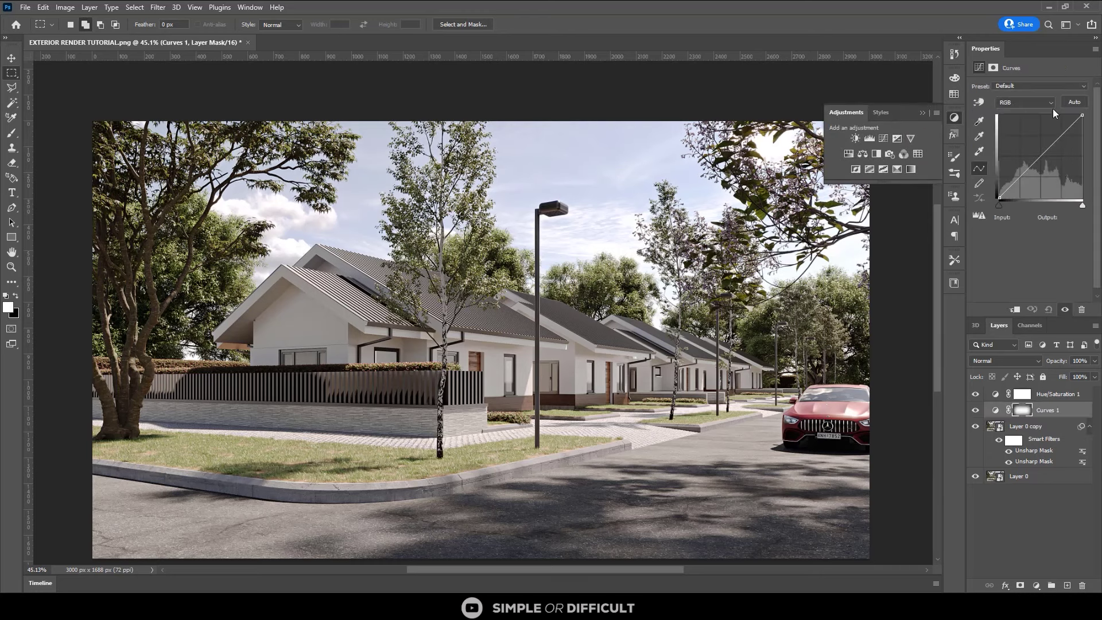
{"action": "left_click", "coordinate": [1058, 87]}
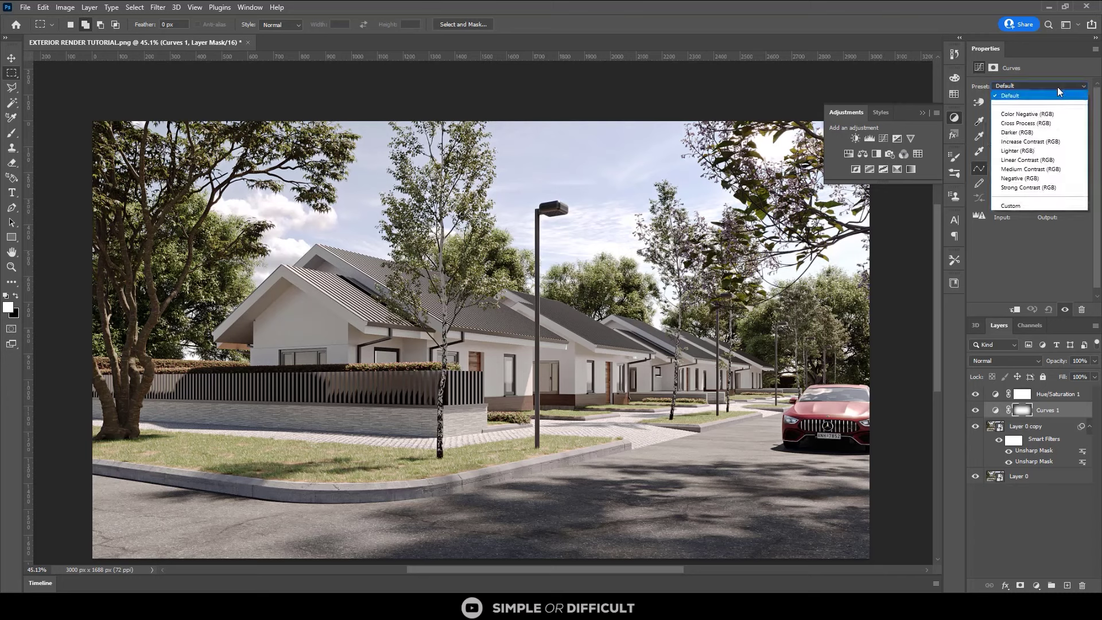
{"action": "left_click", "coordinate": [1038, 133]}
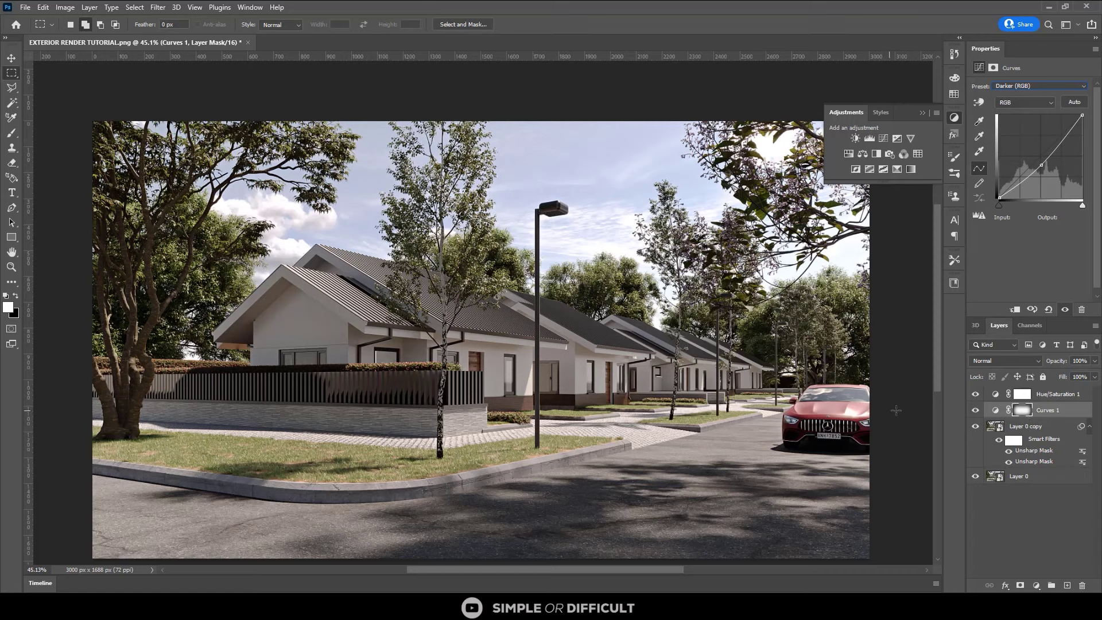
{"action": "left_click", "coordinate": [1025, 410]}
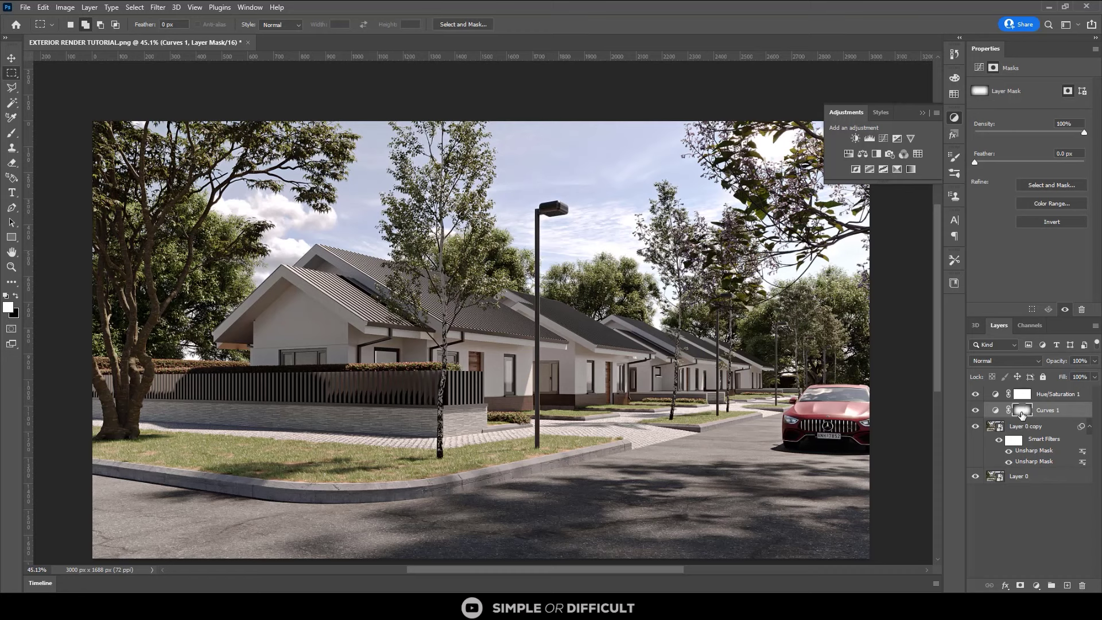
{"action": "key", "text": "ctrl+i"}
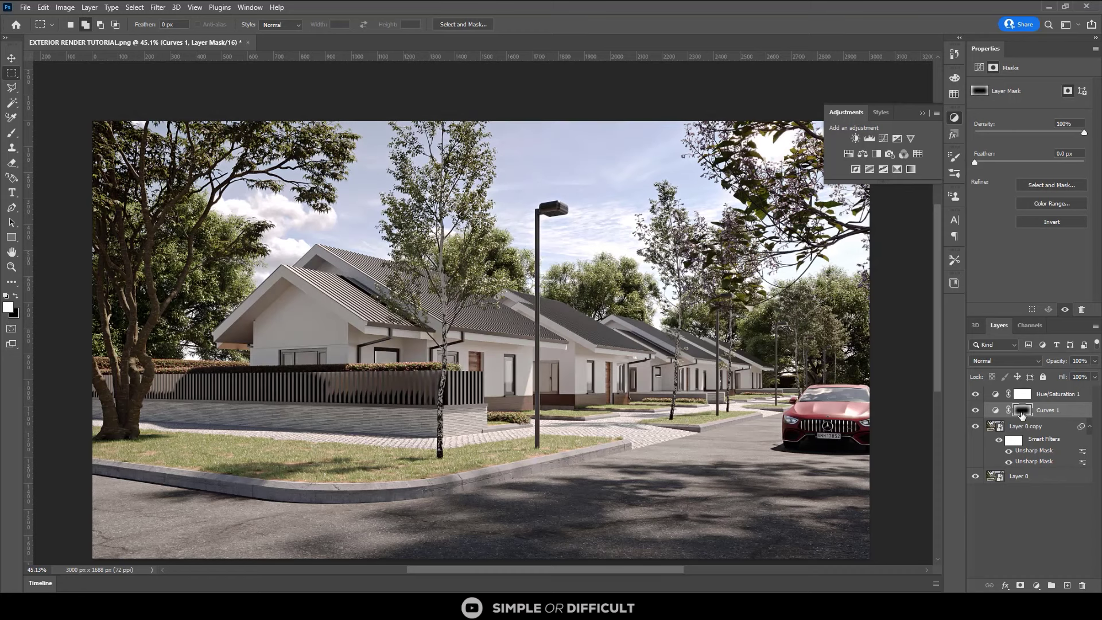
- Compare the image with and without the darkening Curves 1 layer
{"action": "left_click", "coordinate": [976, 410]}
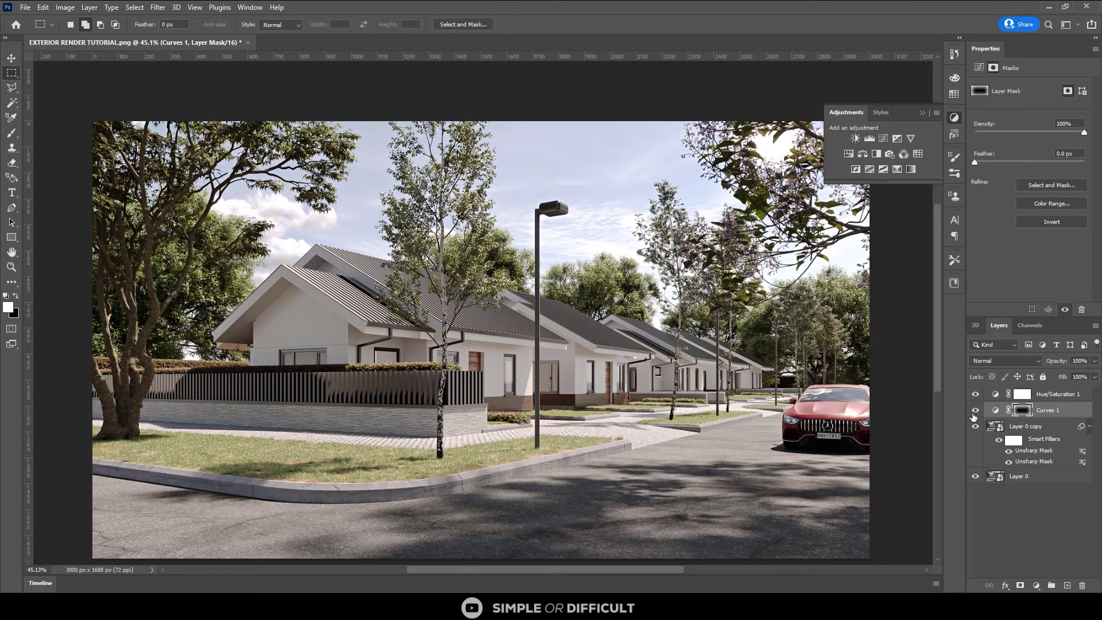
{"action": "left_click", "coordinate": [975, 410]}
{"action": "left_click", "coordinate": [976, 410]}
{"action": "left_click", "coordinate": [975, 412]}
{"action": "left_click", "coordinate": [975, 410]}
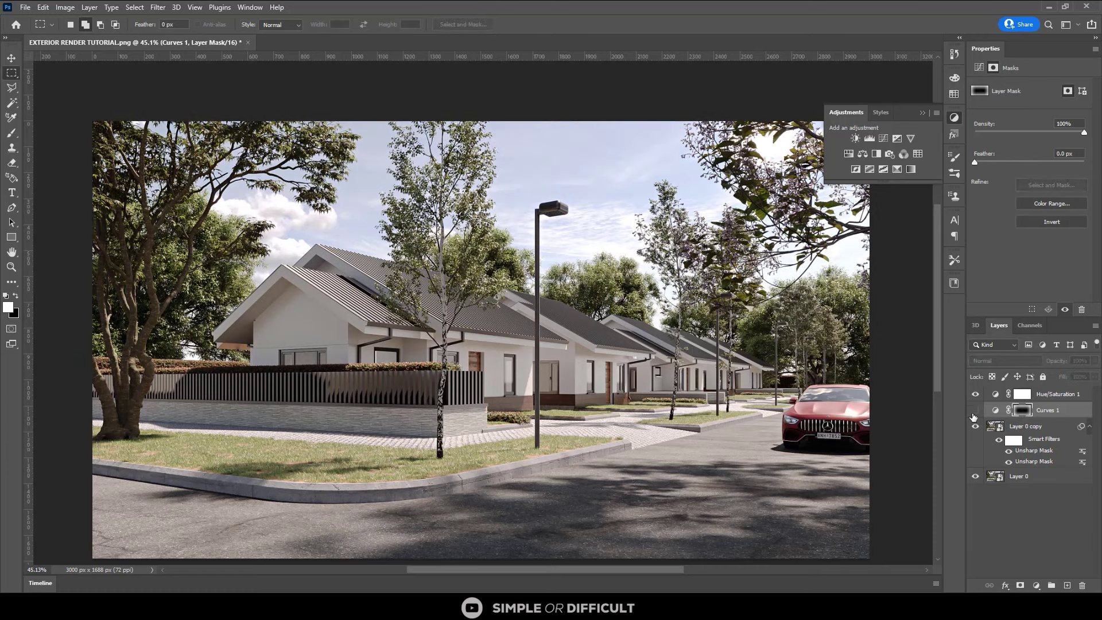
{"action": "left_click", "coordinate": [975, 411]}
- Duplicate the Curves 1 layer, switch the copy to the Lighter (RGB) preset and invert the copy's layer mask
{"action": "left_click", "coordinate": [1042, 411]}
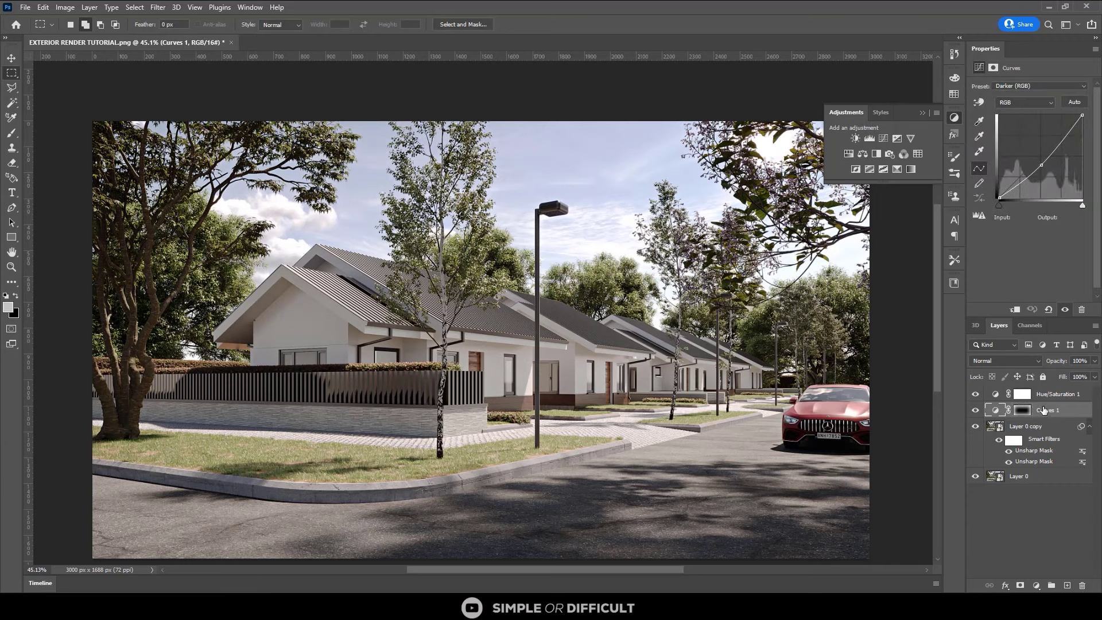
{"action": "key", "text": "ctrl+j"}
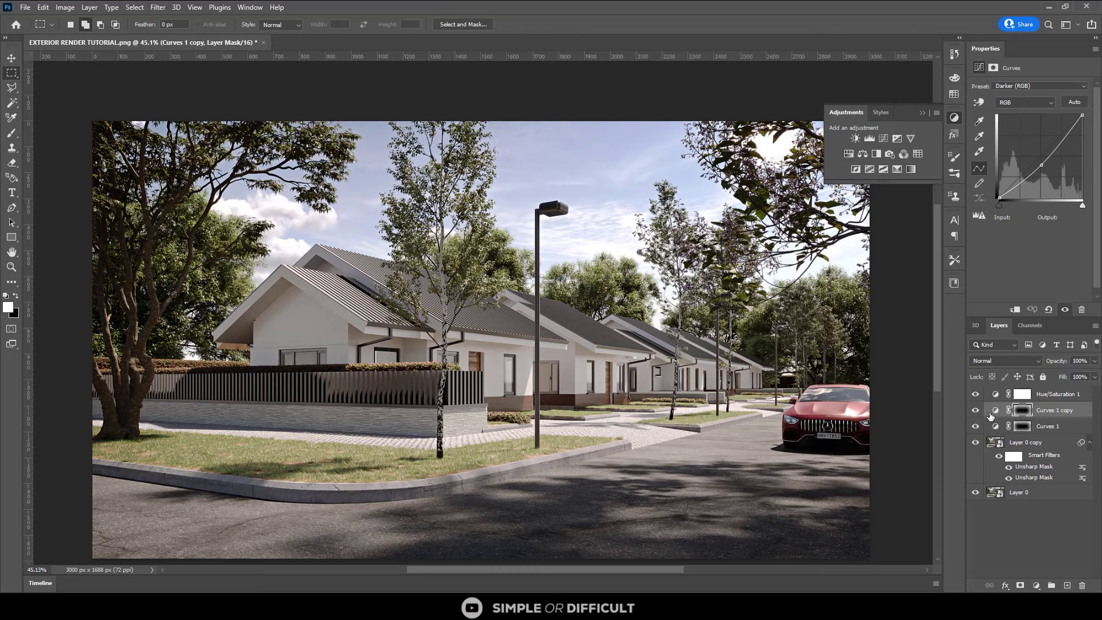
{"action": "left_click", "coordinate": [1067, 409]}
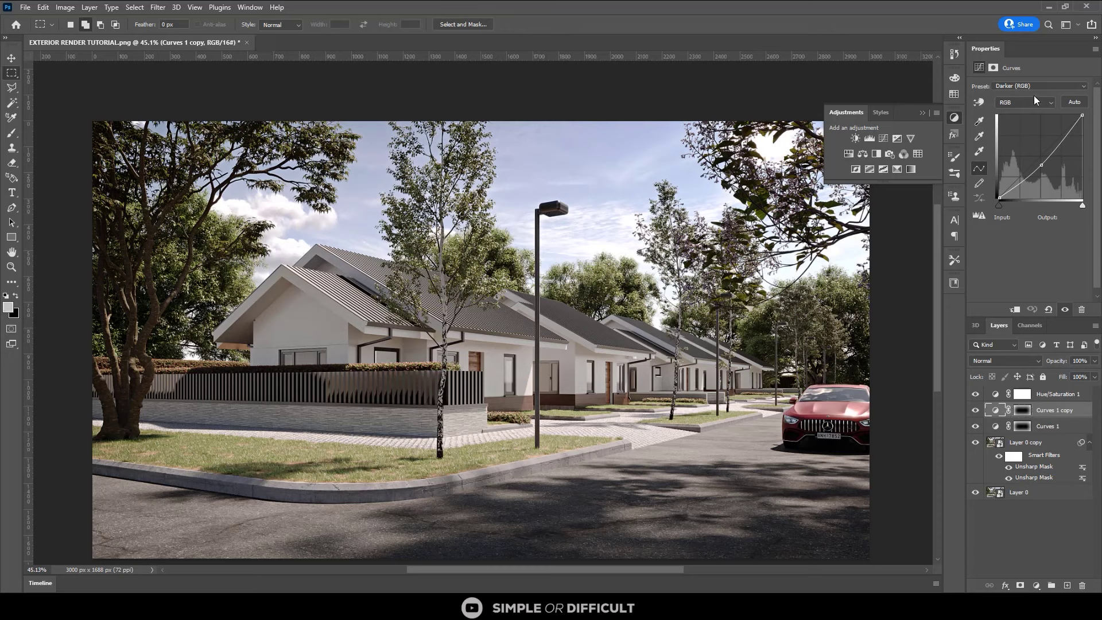
{"action": "left_click", "coordinate": [1053, 88]}
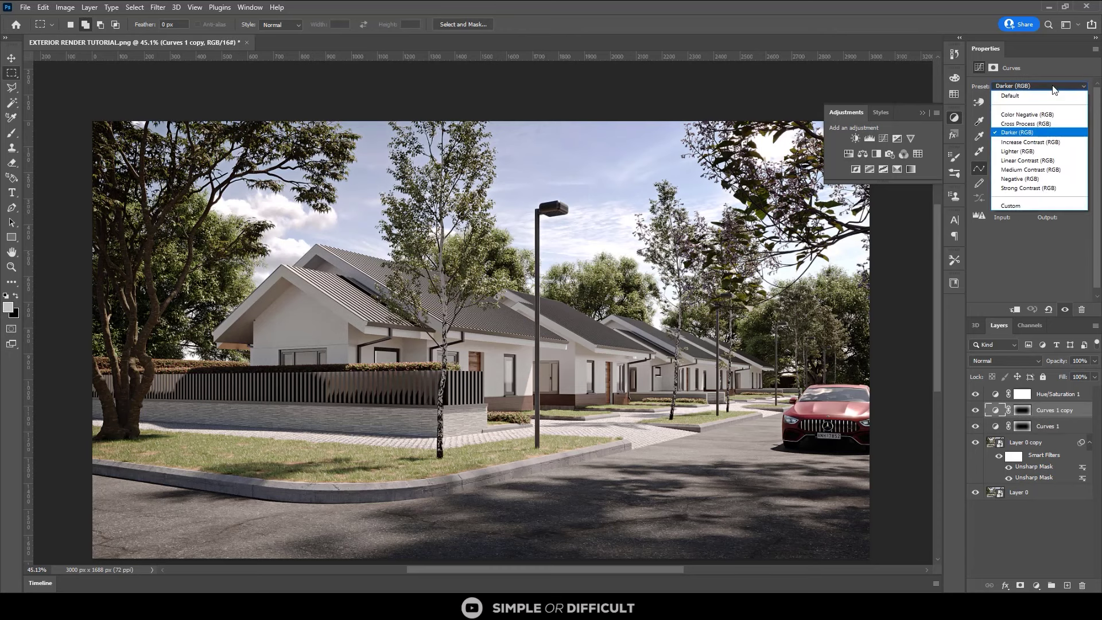
{"action": "left_click", "coordinate": [1028, 151]}
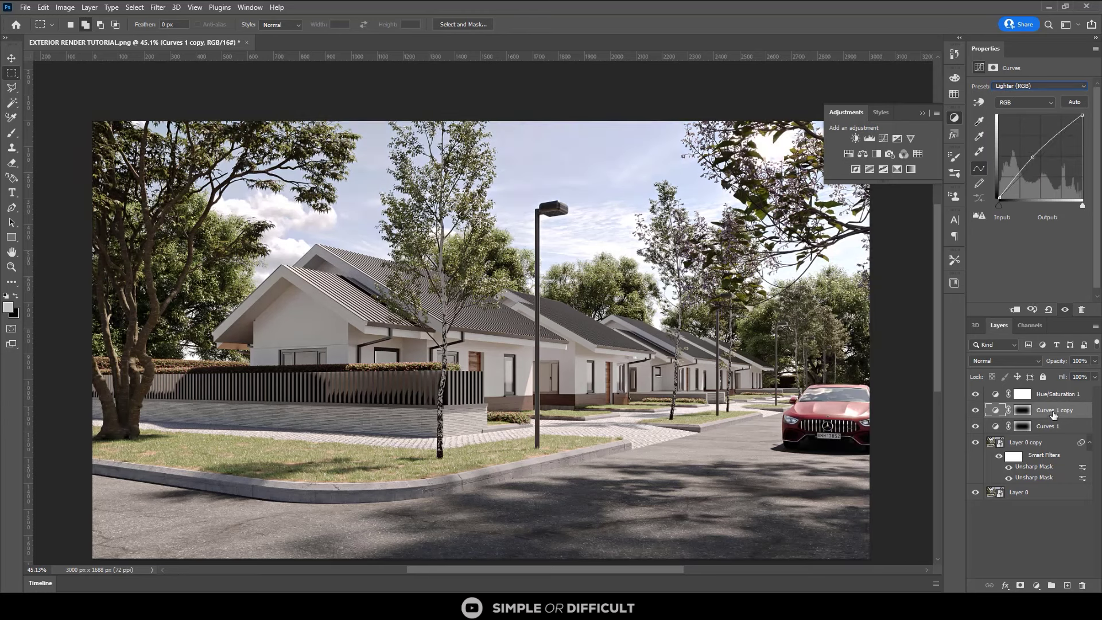
{"action": "left_click", "coordinate": [1022, 411]}
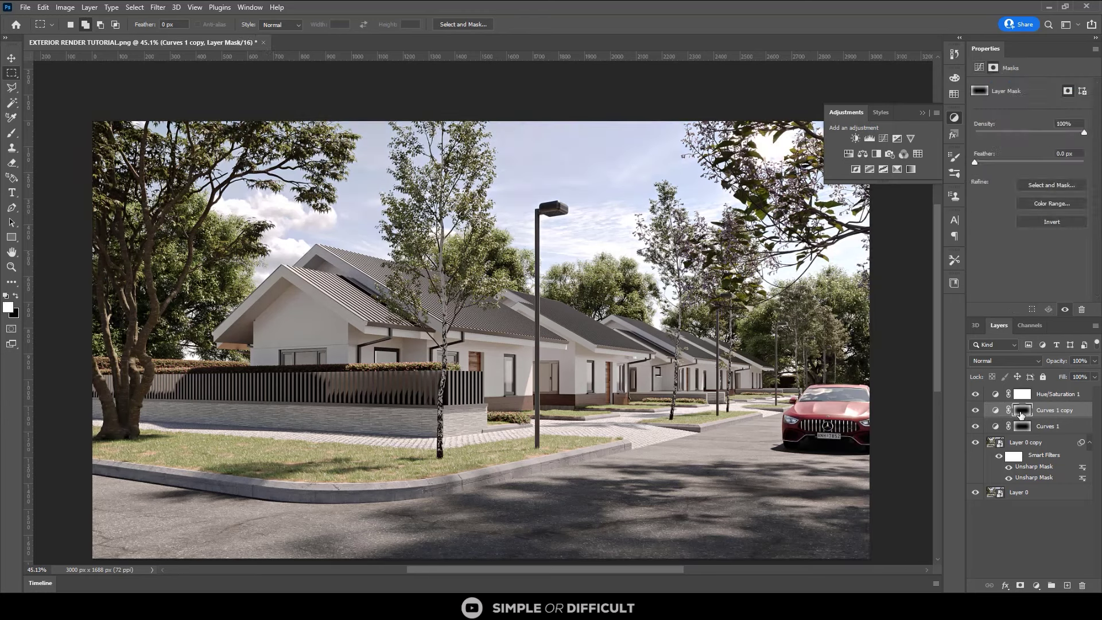
{"action": "key", "text": "ctrl+i"}
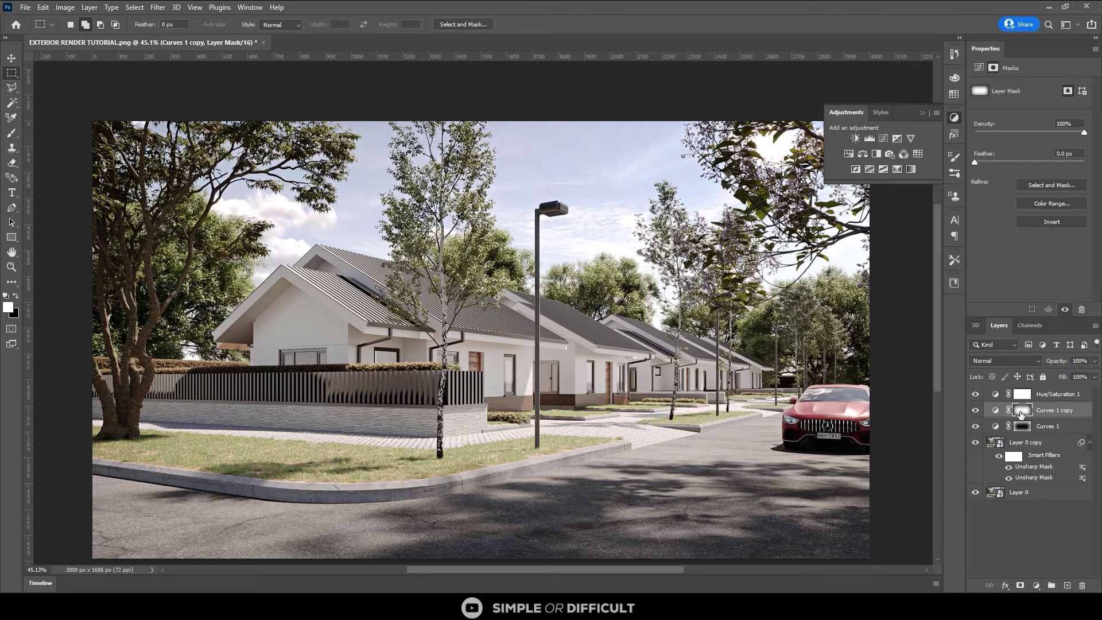
- Compare the image with and without the two Curves layers, close the adjustments list and examine the houses up close
{"action": "left_click", "coordinate": [976, 409]}
{"action": "left_click", "coordinate": [976, 410]}
{"action": "left_click", "coordinate": [975, 411]}
{"action": "left_click", "coordinate": [976, 427]}
{"action": "left_click", "coordinate": [975, 411]}
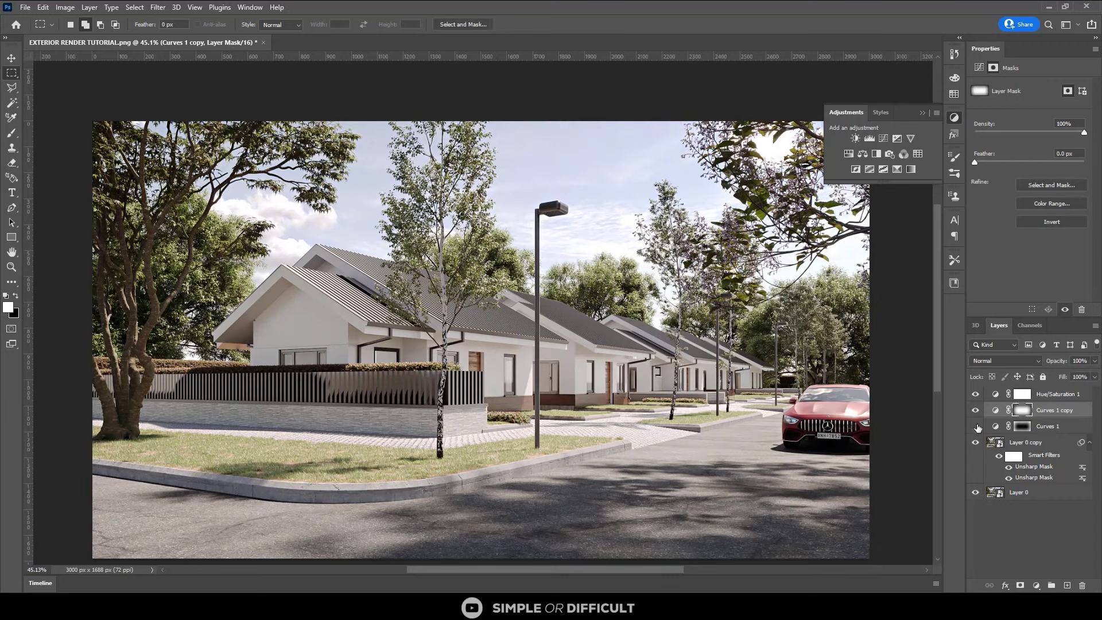
{"action": "left_click", "coordinate": [975, 427]}
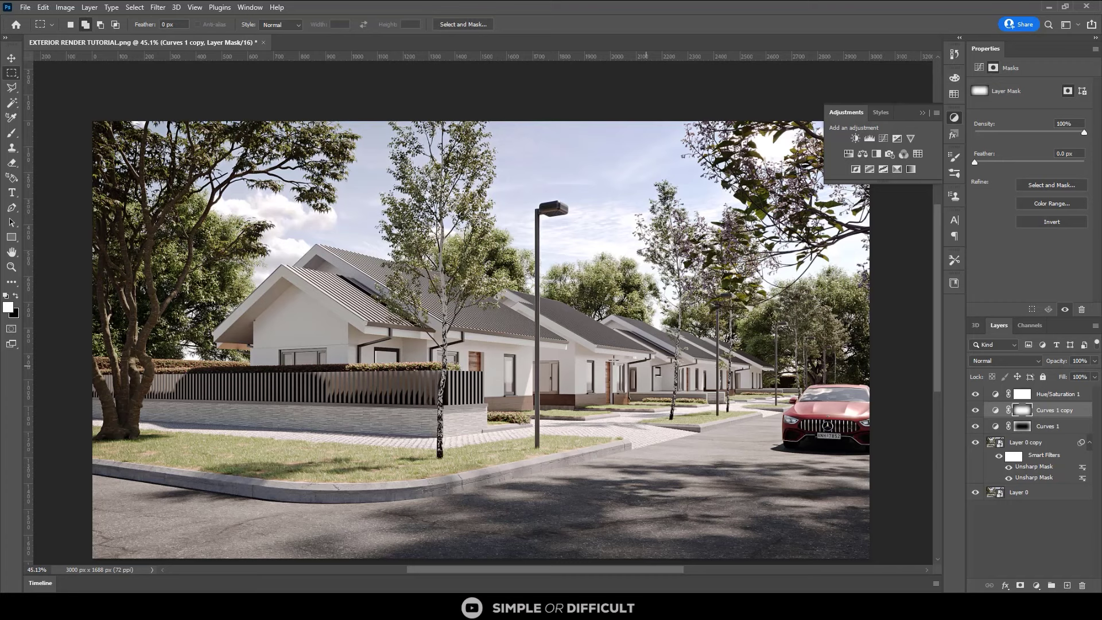
{"action": "left_click", "coordinate": [922, 113]}
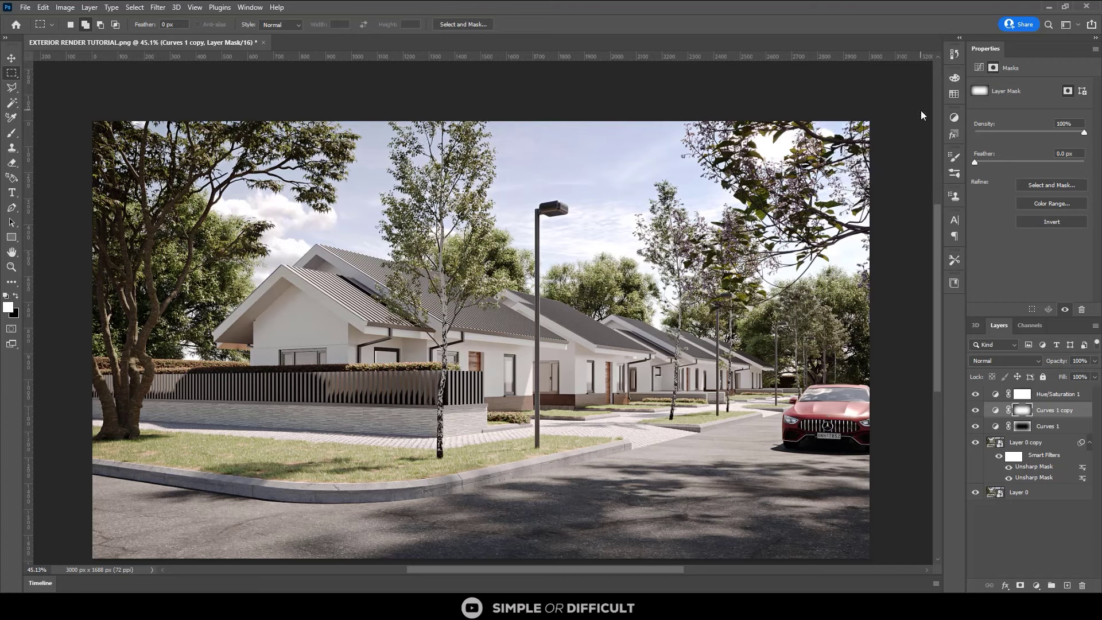
{"action": "scroll", "coordinate": [440, 392], "scroll_direction": "up", "scroll_amount": 1, "text": "alt"}
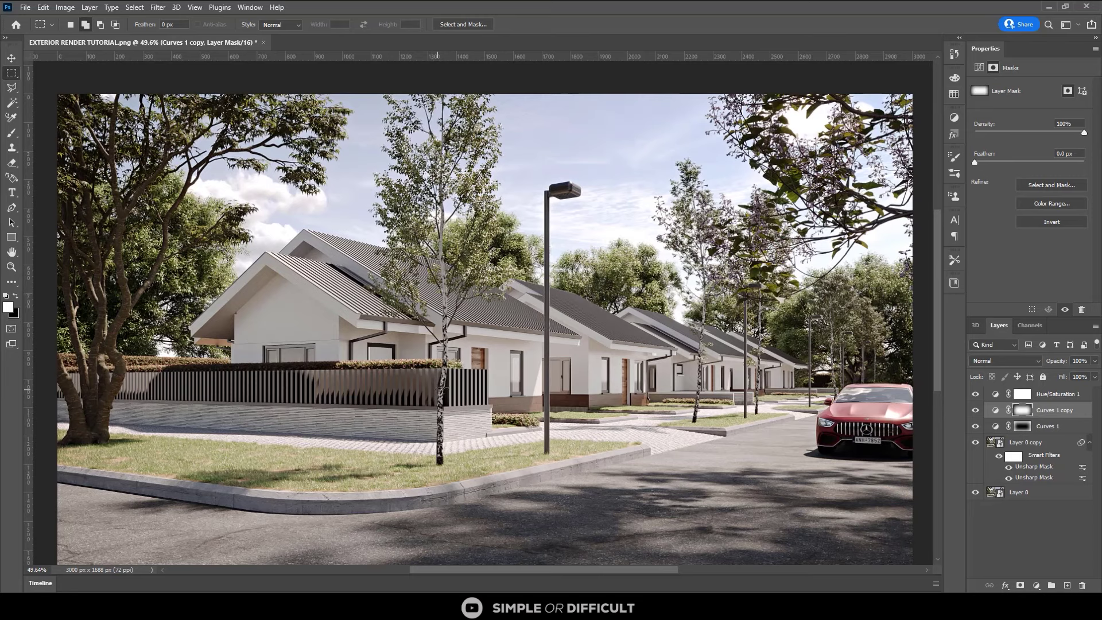
{"action": "scroll", "coordinate": [440, 391], "scroll_direction": "up", "scroll_amount": 3, "text": "alt"}
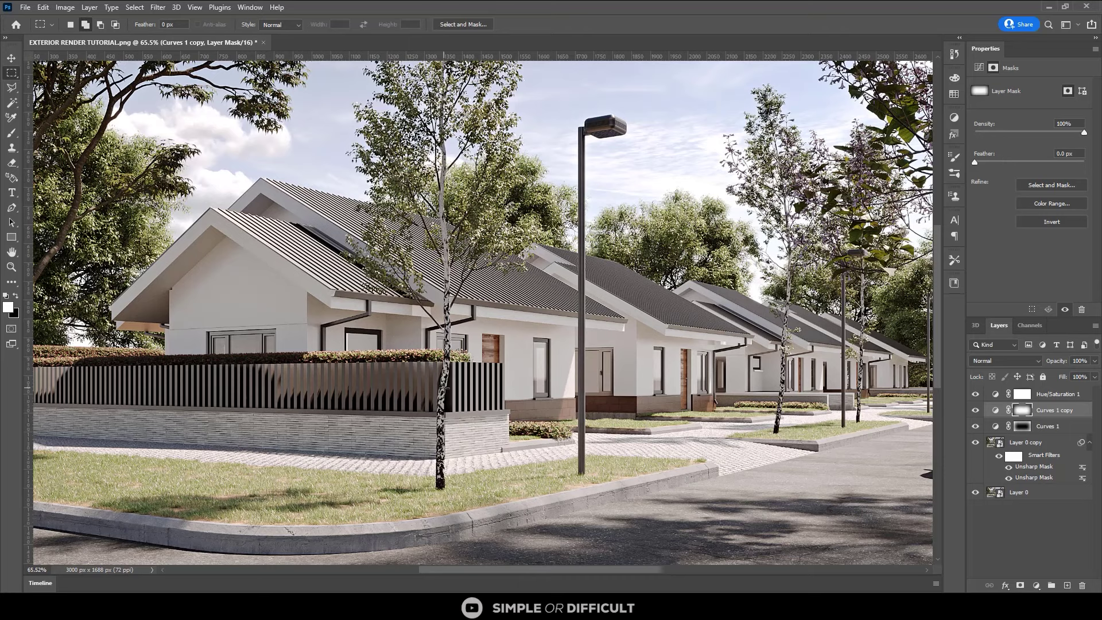
{"action": "scroll", "coordinate": [441, 392], "scroll_direction": "up", "scroll_amount": 1, "text": "alt"}
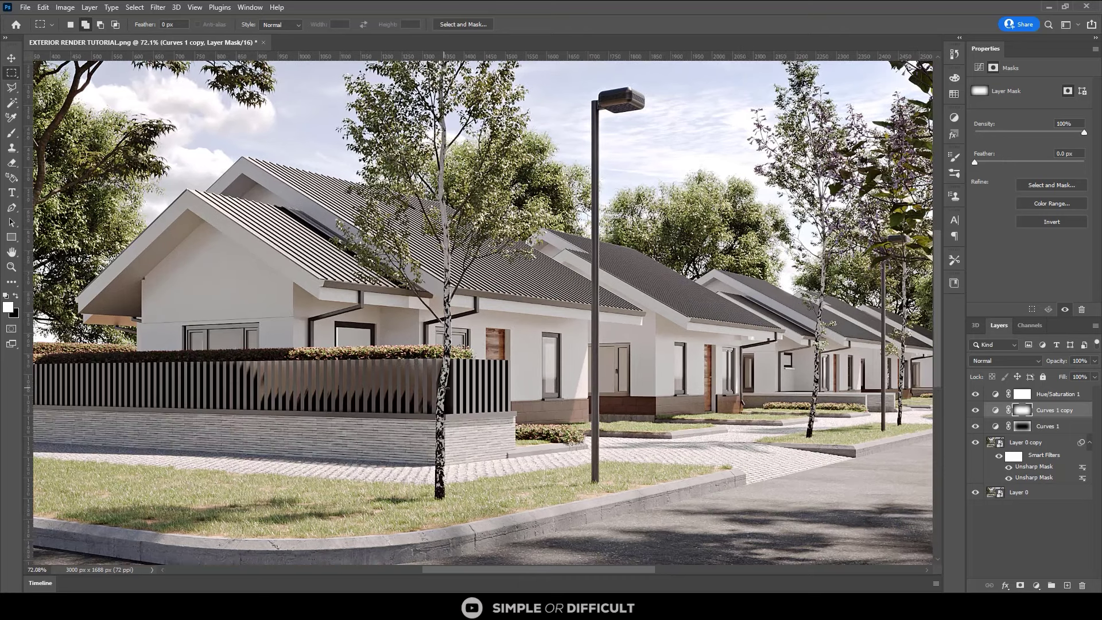
{"action": "scroll", "coordinate": [412, 402], "scroll_direction": "down", "scroll_amount": 6, "text": "alt"}
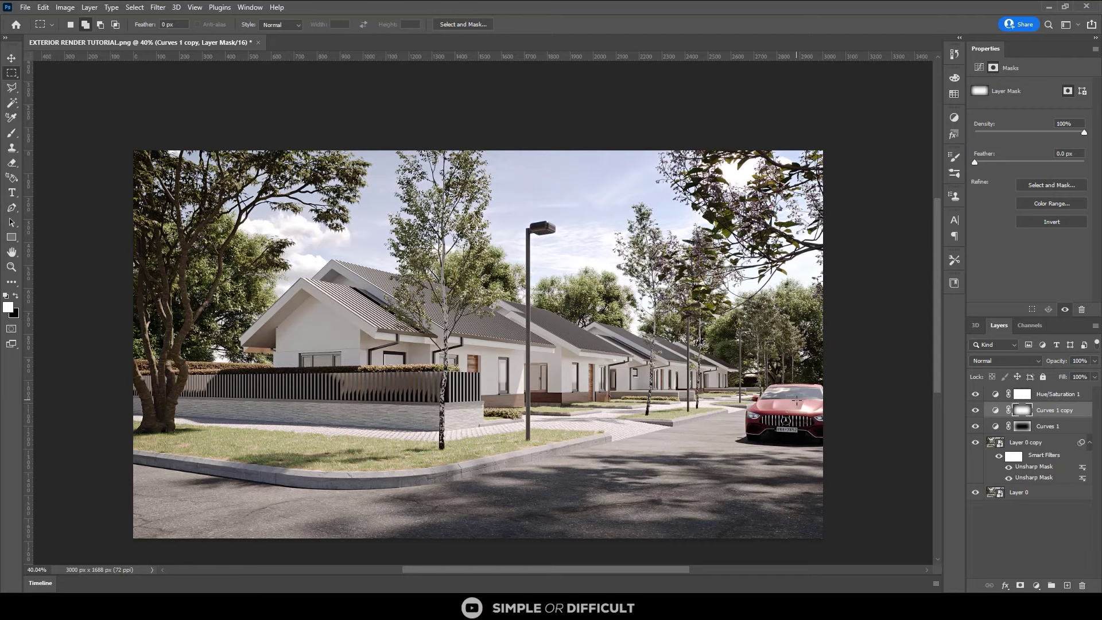
- Outline the red car and the shadow beneath it with a Polygonal Lasso selection
{"action": "scroll", "coordinate": [797, 400], "scroll_direction": "up", "scroll_amount": 2, "text": "alt"}
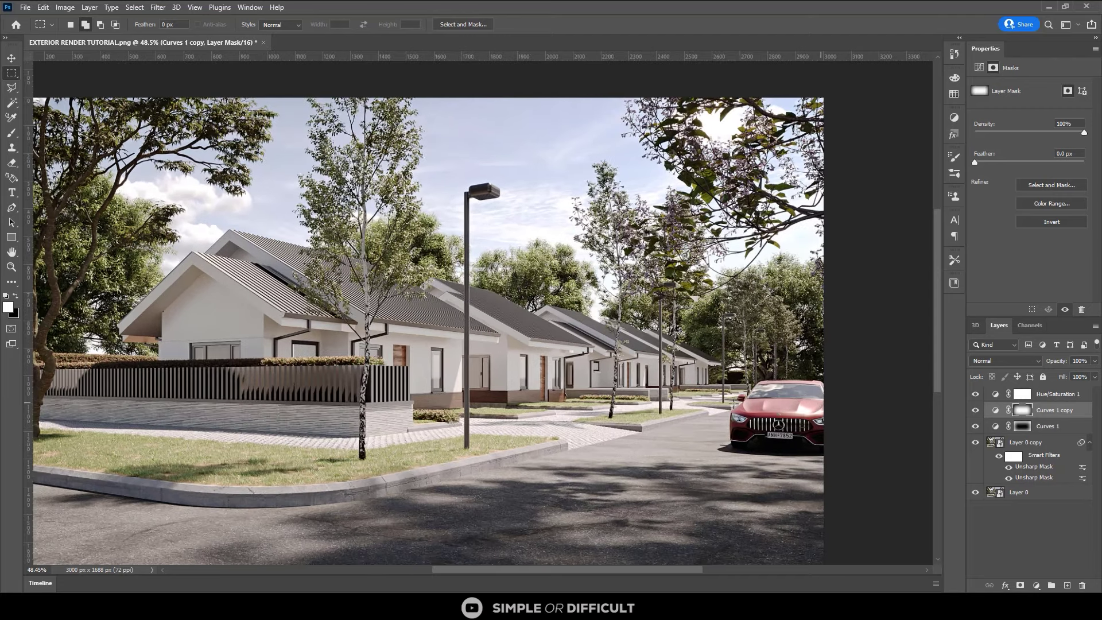
{"action": "scroll", "coordinate": [821, 404], "scroll_direction": "up", "scroll_amount": 1, "text": "alt"}
{"action": "scroll", "coordinate": [742, 398], "scroll_direction": "down", "scroll_amount": 1, "text": "alt"}
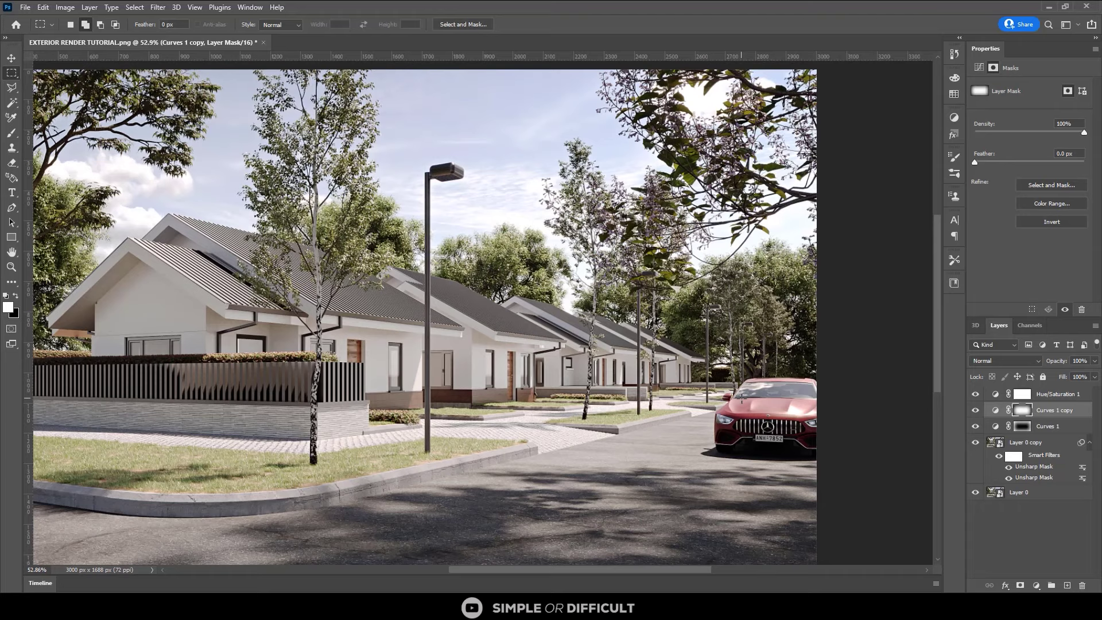
{"action": "scroll", "coordinate": [806, 445], "scroll_direction": "up", "scroll_amount": 3, "text": "alt"}
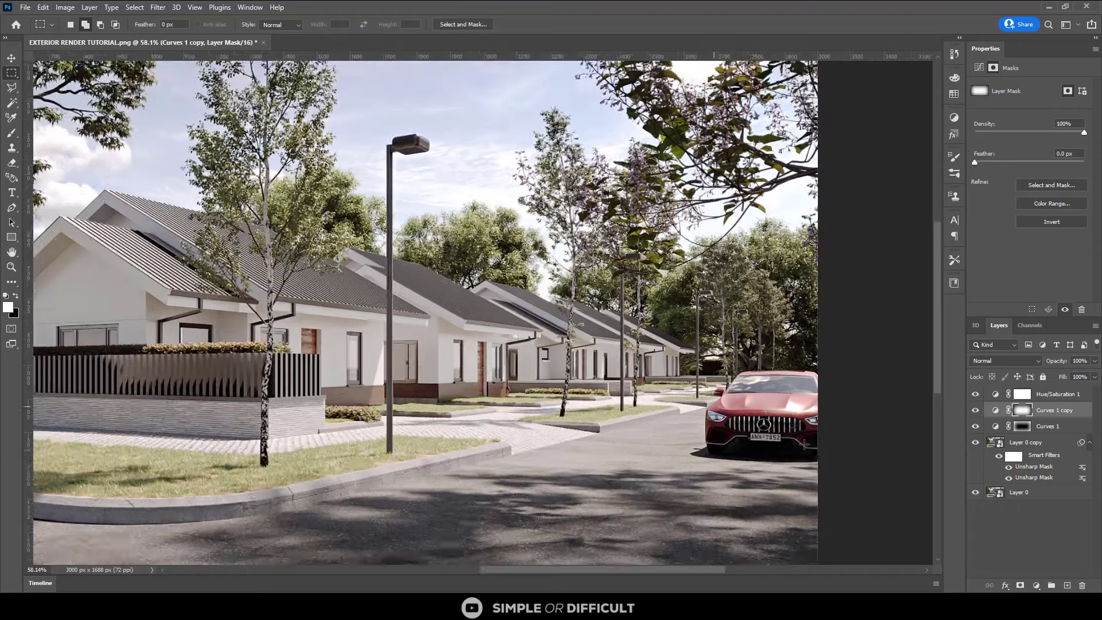
{"action": "scroll", "coordinate": [805, 444], "scroll_direction": "up", "scroll_amount": 3, "text": "alt"}
{"action": "left_click", "coordinate": [12, 88]}
{"action": "left_click", "coordinate": [664, 469]}
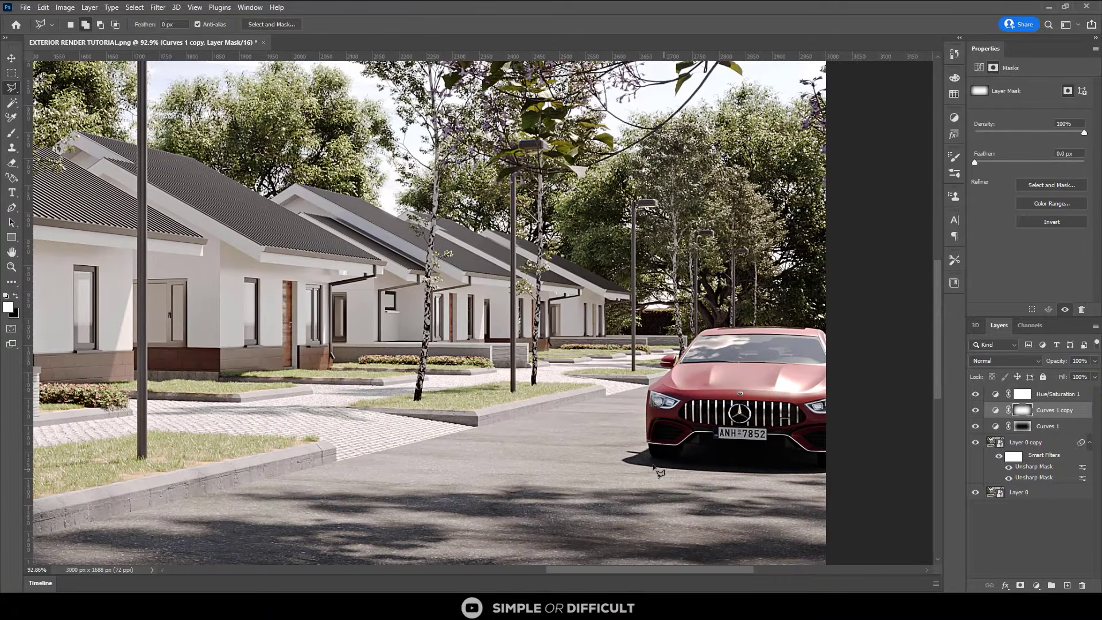
{"action": "left_click", "coordinate": [643, 462]}
{"action": "left_click", "coordinate": [643, 389]}
{"action": "left_click", "coordinate": [659, 358]}
{"action": "left_click", "coordinate": [681, 352]}
{"action": "left_click", "coordinate": [700, 327]}
{"action": "mouse_move", "coordinate": [822, 333]}
{"action": "left_mouse_down"}
{"action": "mouse_move", "coordinate": [844, 370]}
{"action": "mouse_move", "coordinate": [843, 489]}
{"action": "mouse_move", "coordinate": [685, 474]}
{"action": "mouse_move", "coordinate": [752, 477]}
{"action": "mouse_move", "coordinate": [732, 478]}
{"action": "mouse_move", "coordinate": [741, 484]}
{"action": "left_mouse_up"}
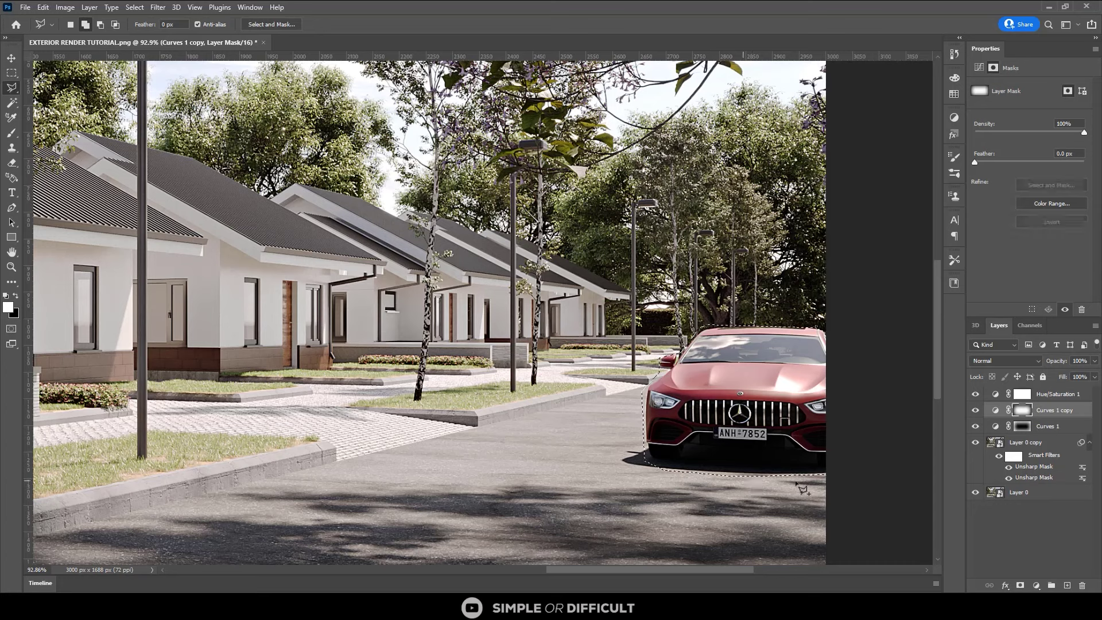
- Copy the selected car from Layer 0 copy onto its own layer and check the cutout with both render layers temporarily hidden
{"action": "left_click", "coordinate": [1039, 448]}
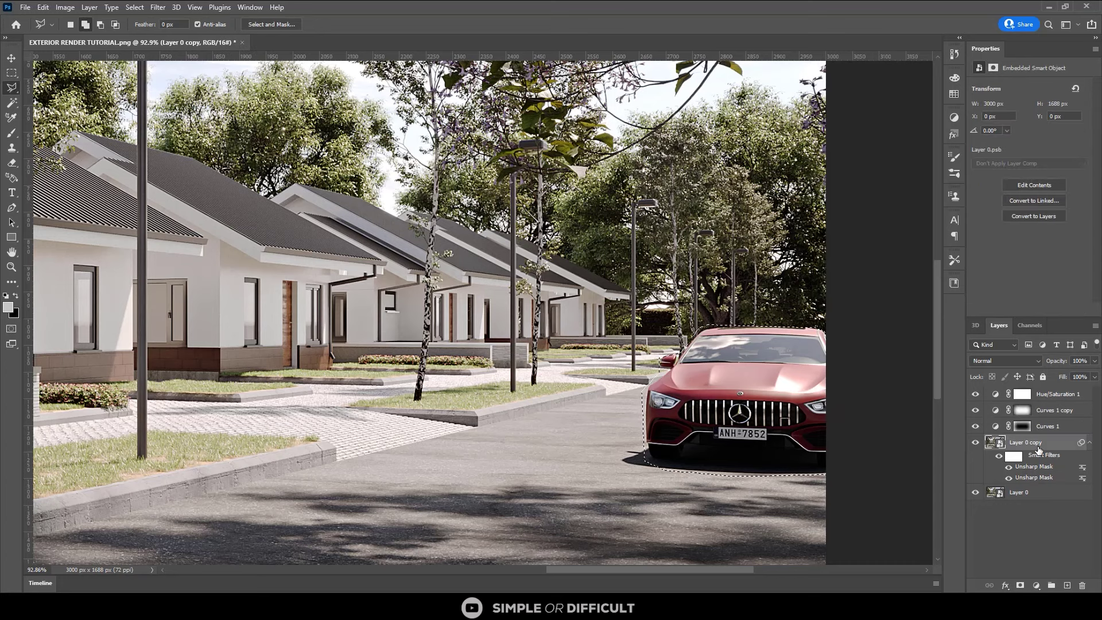
{"action": "key", "text": "ctrl+j"}
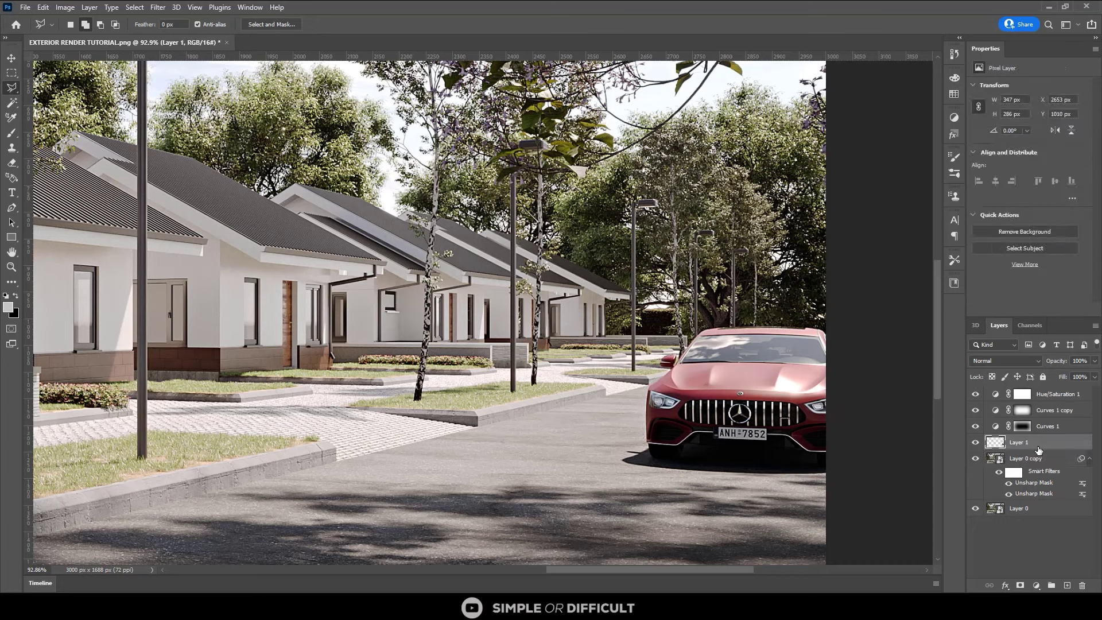
{"action": "left_click", "coordinate": [976, 458]}
{"action": "left_click", "coordinate": [977, 510]}
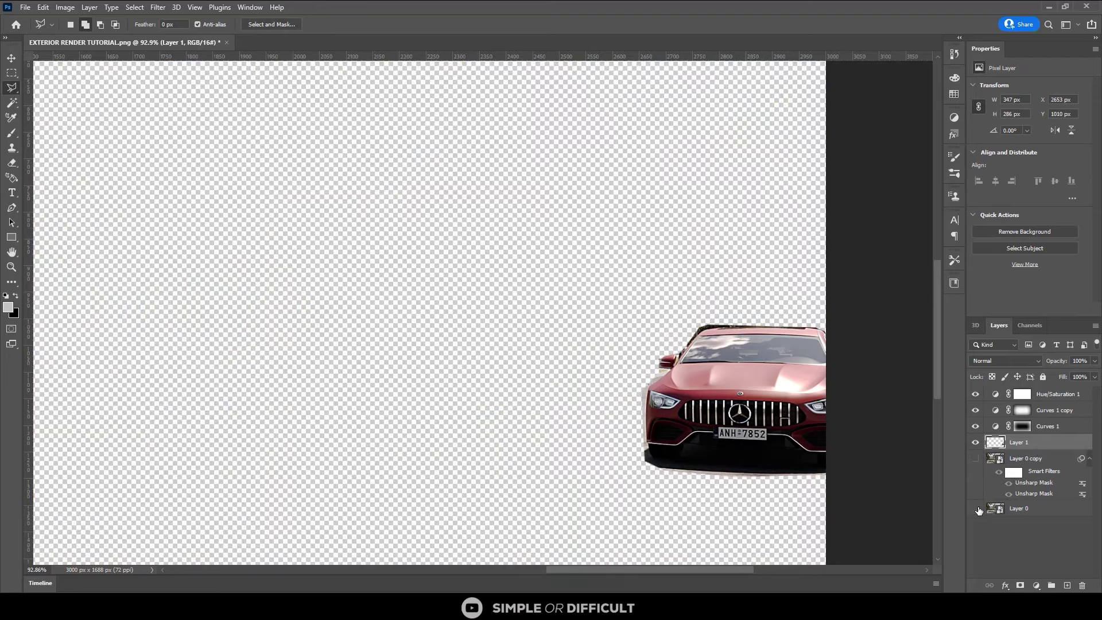
{"action": "left_click", "coordinate": [975, 508]}
{"action": "left_click", "coordinate": [976, 458]}
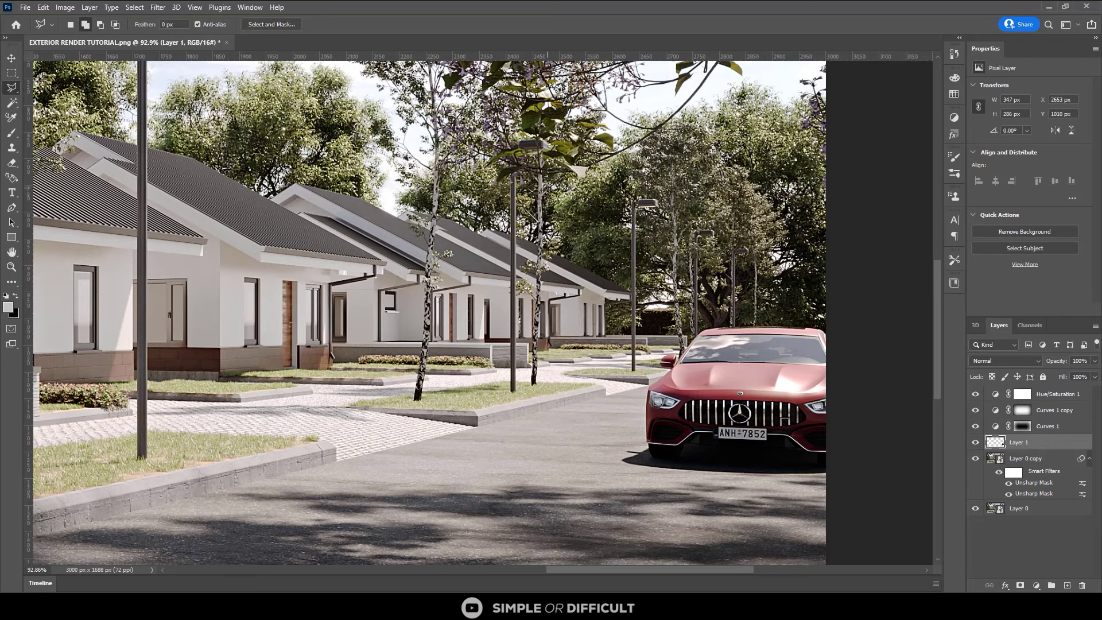
- Convert the car's Layer 1 to a smart object and apply a Motion Blur with a 0° angle and 22-pixel distance
{"action": "right_click", "coordinate": [1004, 442]}
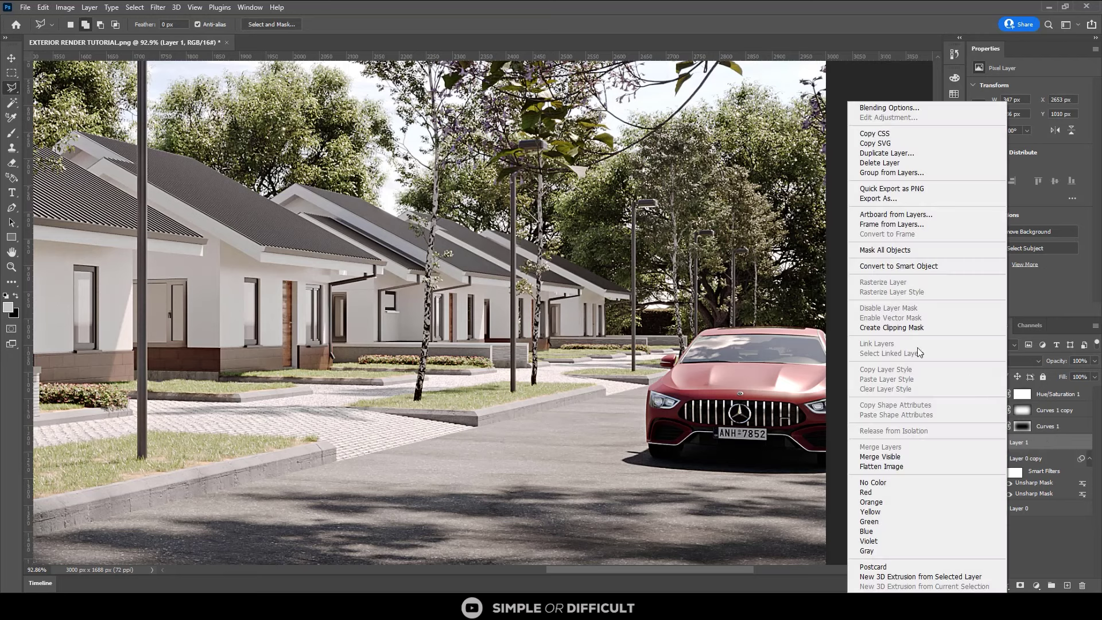
{"action": "left_click", "coordinate": [891, 268]}
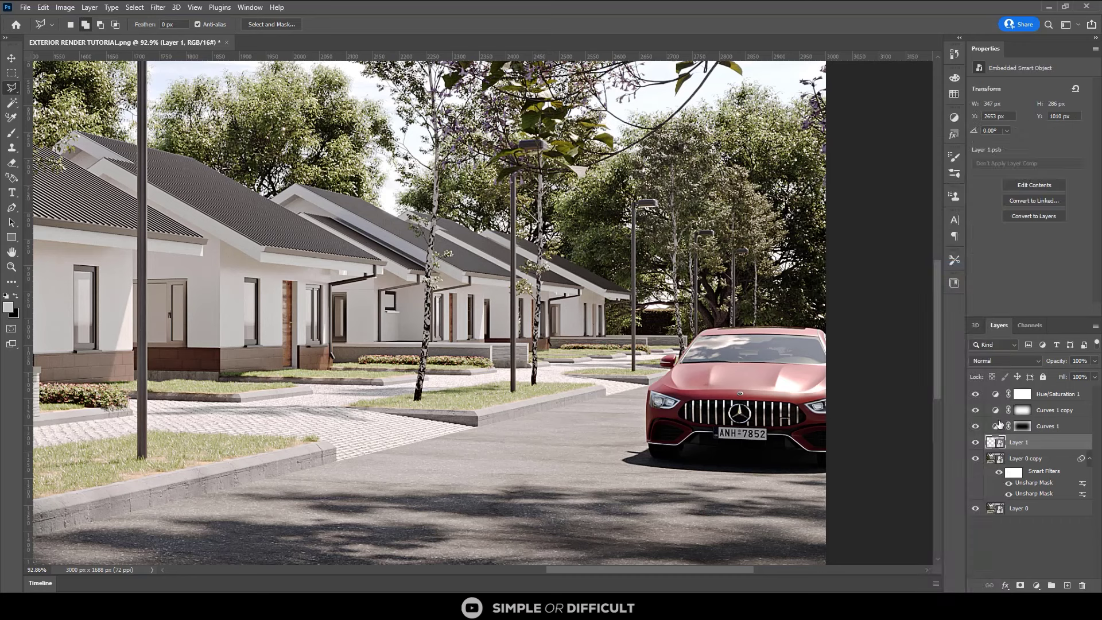
{"action": "left_click", "coordinate": [155, 8]}
{"action": "mouse_move", "coordinate": [178, 156]}
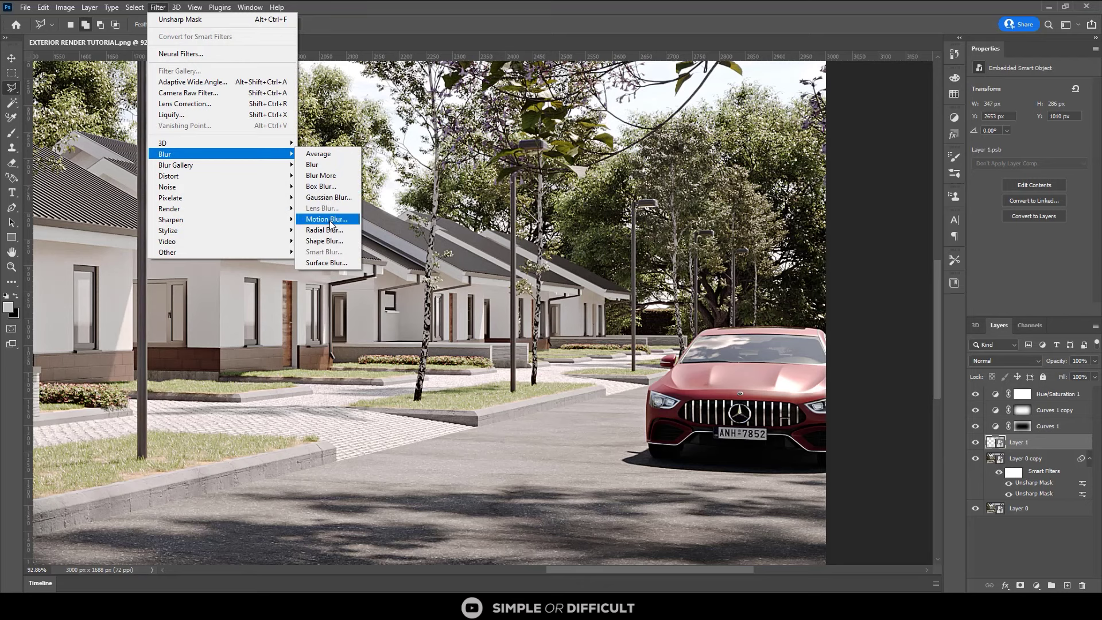
{"action": "left_click", "coordinate": [326, 219]}
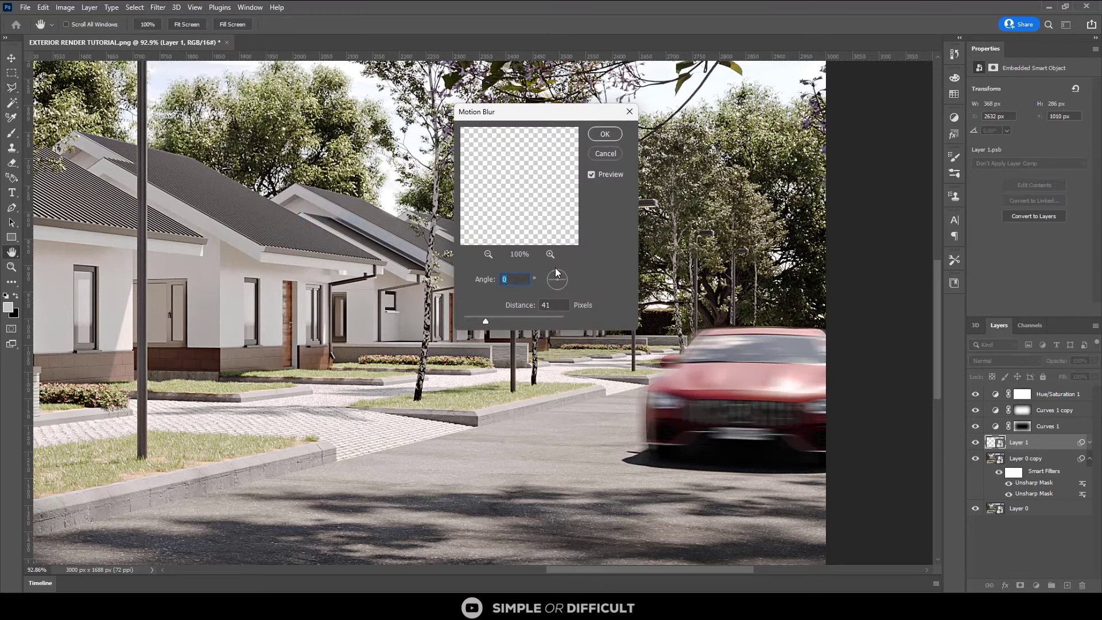
{"action": "left_click_drag", "start_coordinate": [550, 279], "coordinate": [559, 275]}
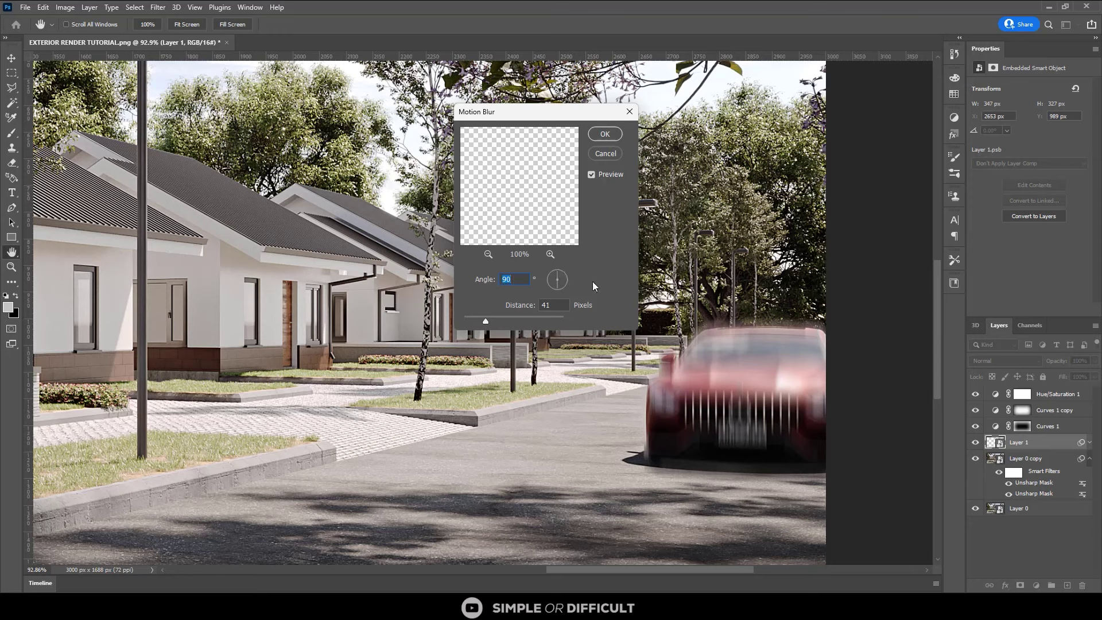
{"action": "type", "text": "0"}
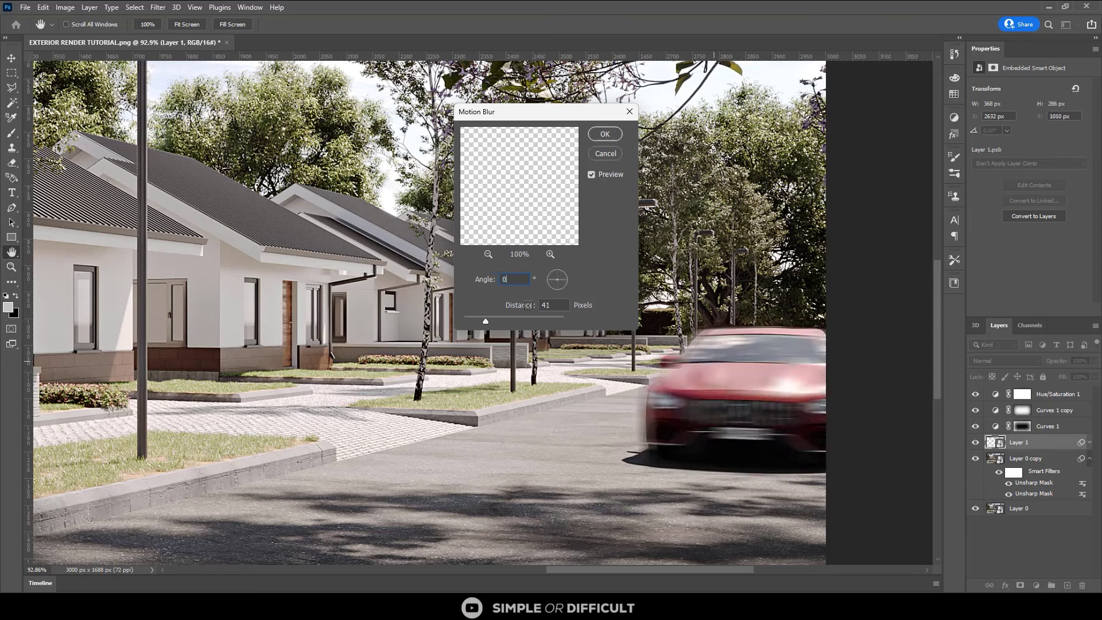
{"action": "left_click_drag", "start_coordinate": [484, 321], "coordinate": [476, 322]}
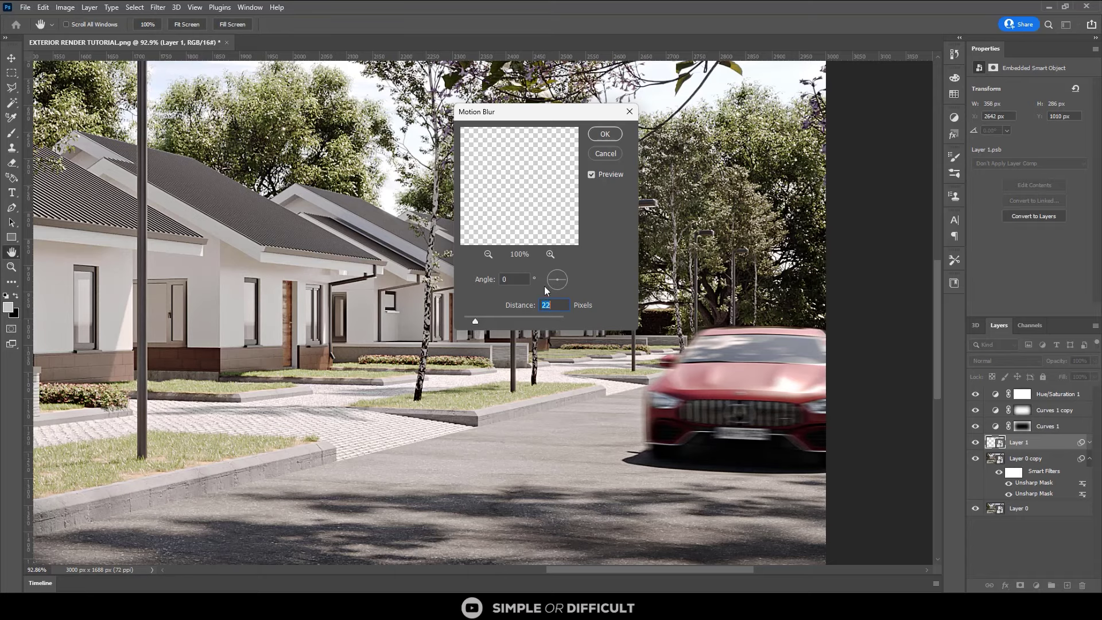
{"action": "left_click", "coordinate": [603, 134]}
- Edit the Motion Blur smart filter on Layer 1 and set its distance to 19 pixels
{"action": "scroll", "coordinate": [675, 368], "scroll_direction": "down", "scroll_amount": 3, "text": "alt"}
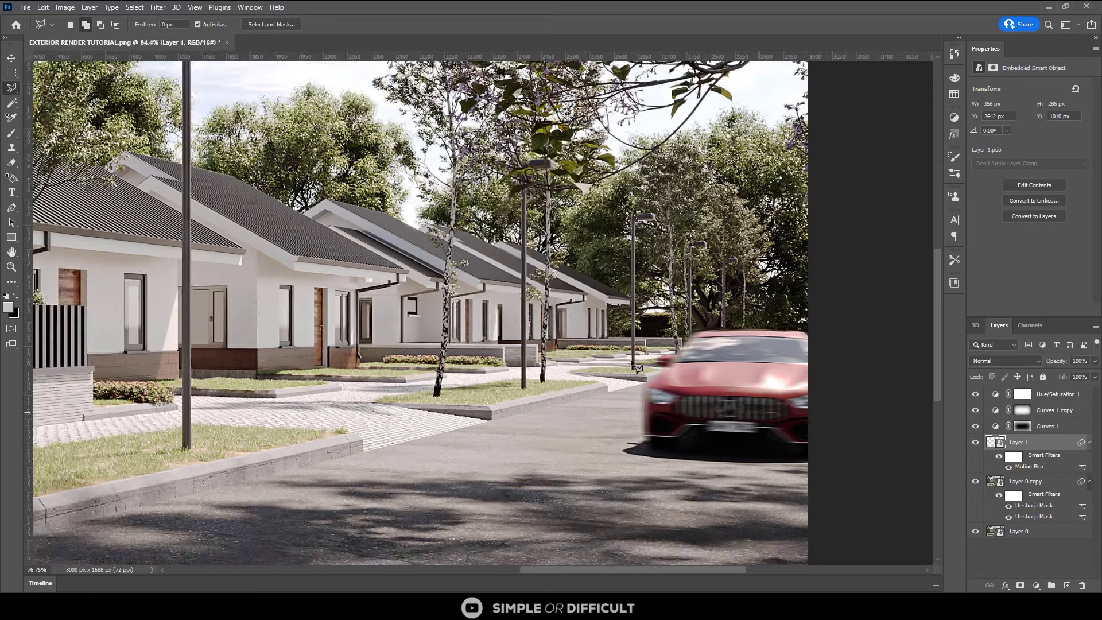
{"action": "key", "text": "l"}
{"action": "scroll", "coordinate": [681, 373], "scroll_direction": "down", "scroll_amount": 3, "text": "alt"}
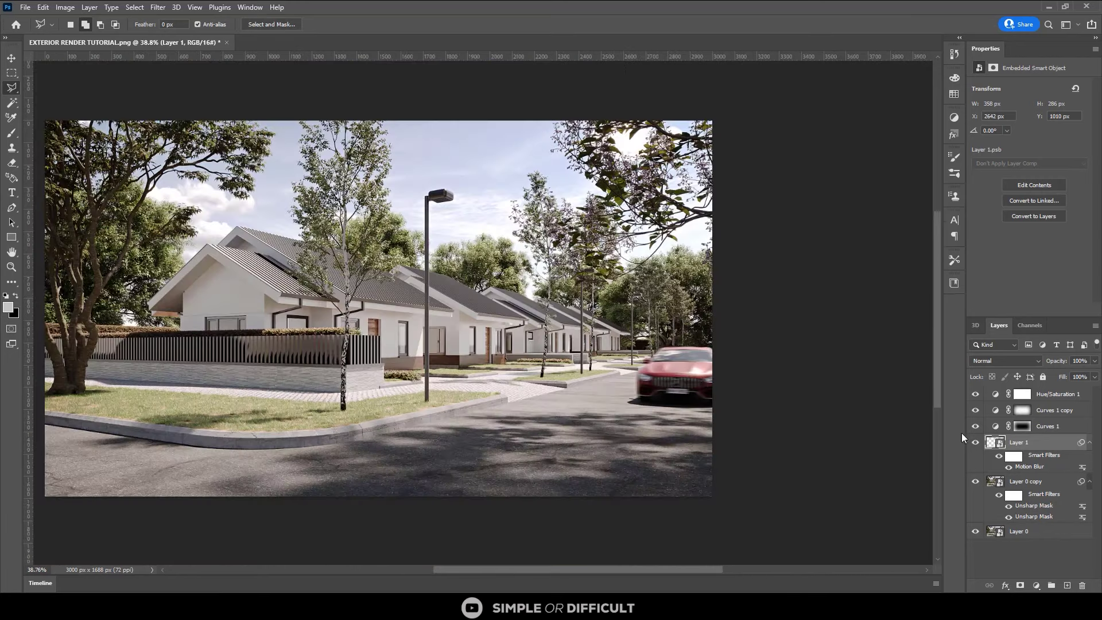
{"action": "double_click", "coordinate": [1083, 467]}
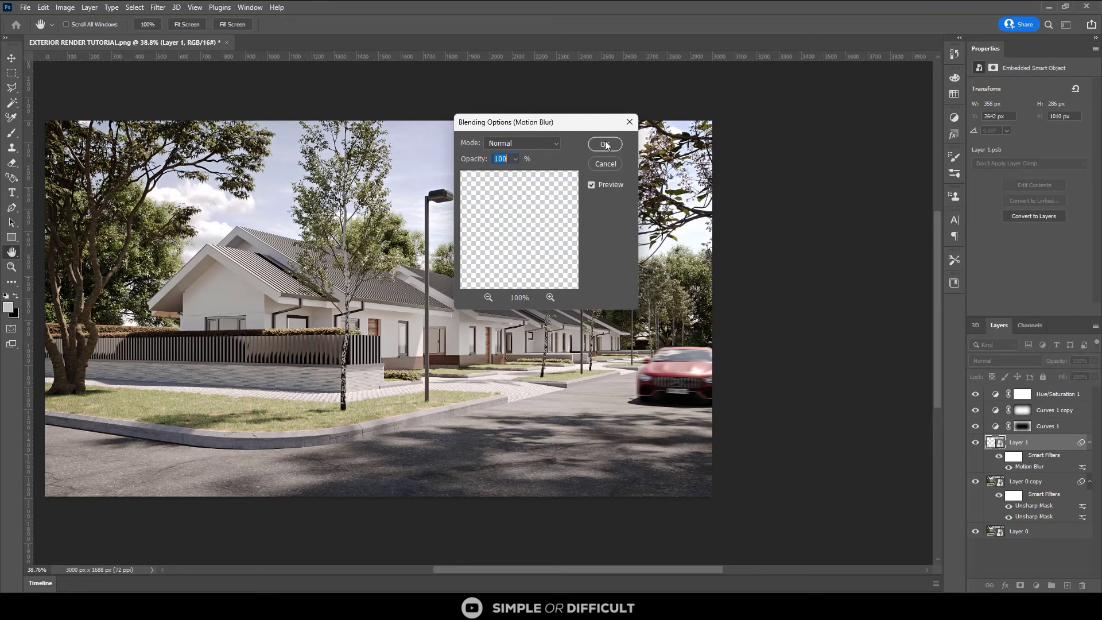
{"action": "left_click", "coordinate": [628, 122]}
{"action": "double_click", "coordinate": [1028, 468]}
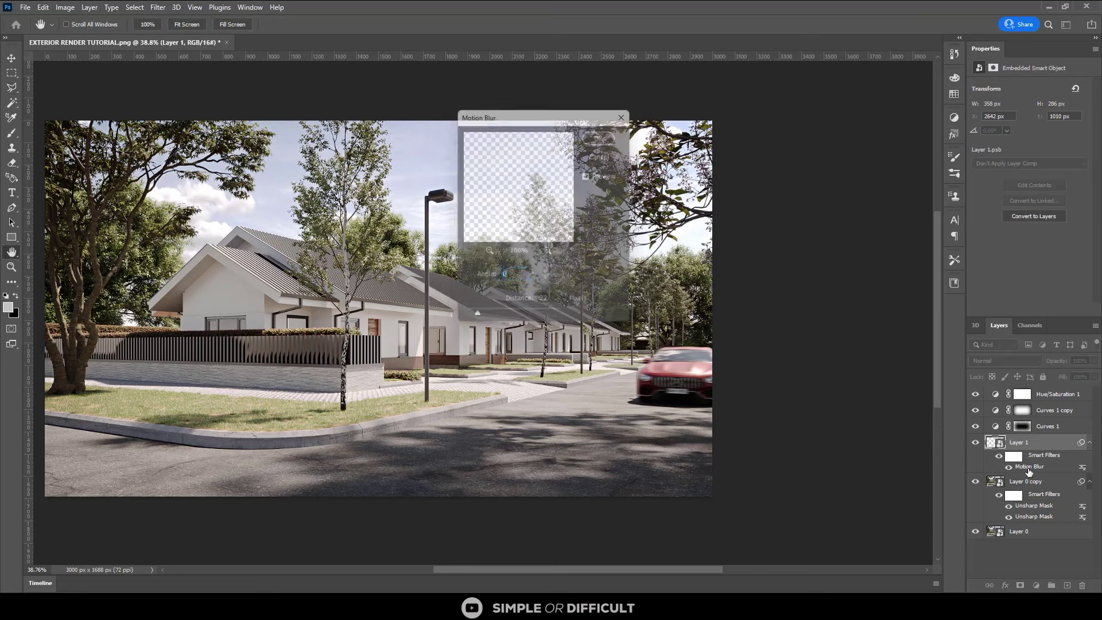
{"action": "left_click_drag", "start_coordinate": [490, 320], "coordinate": [473, 322]}
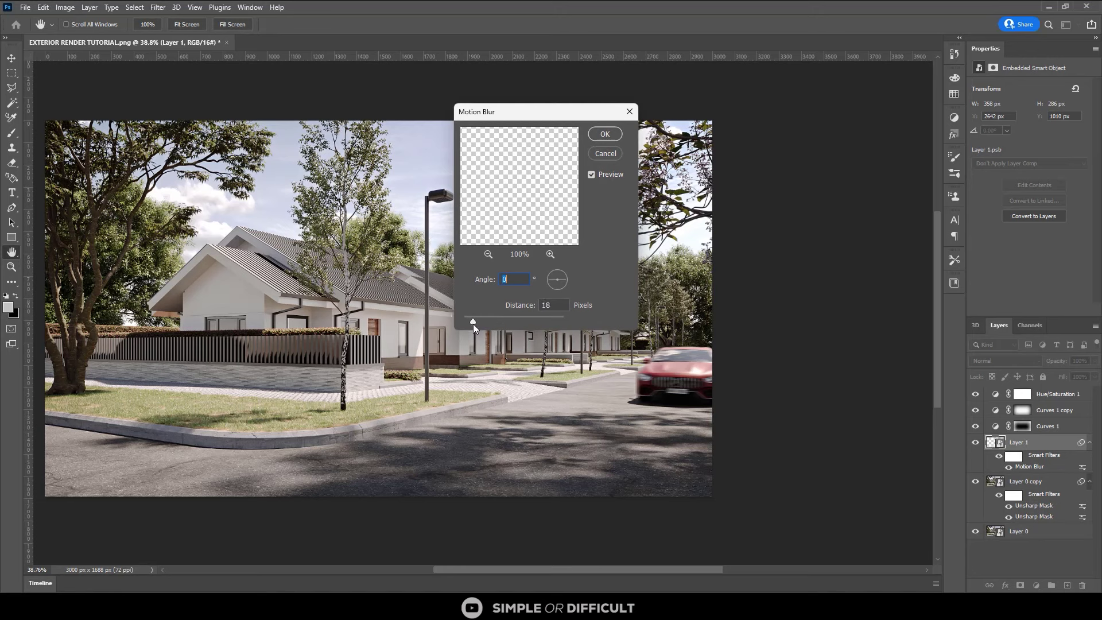
{"action": "key", "text": "Tab"}
{"action": "type", "text": "19"}
{"action": "left_click_drag", "start_coordinate": [475, 326], "coordinate": [474, 326]}
{"action": "left_click", "coordinate": [604, 134]}
{"action": "key", "text": "l"}
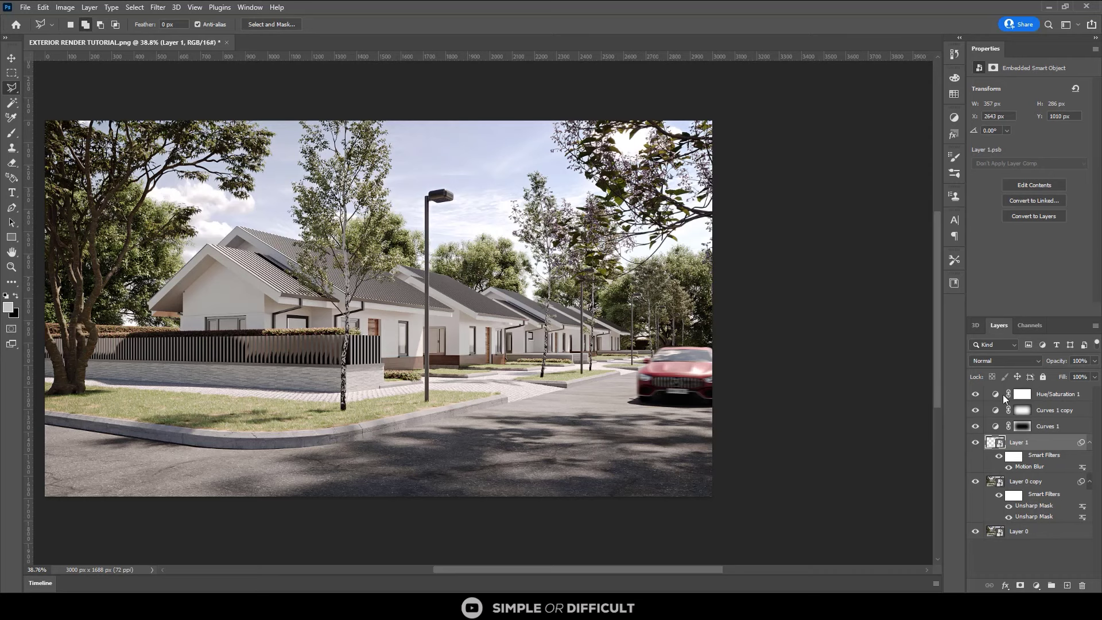
- Compare the whole image with and without the Hue/Saturation 1 adjustment layer
{"action": "left_click", "coordinate": [976, 395]}
{"action": "left_click", "coordinate": [975, 395]}
{"action": "left_click", "coordinate": [976, 395]}
{"action": "left_click", "coordinate": [975, 395]}
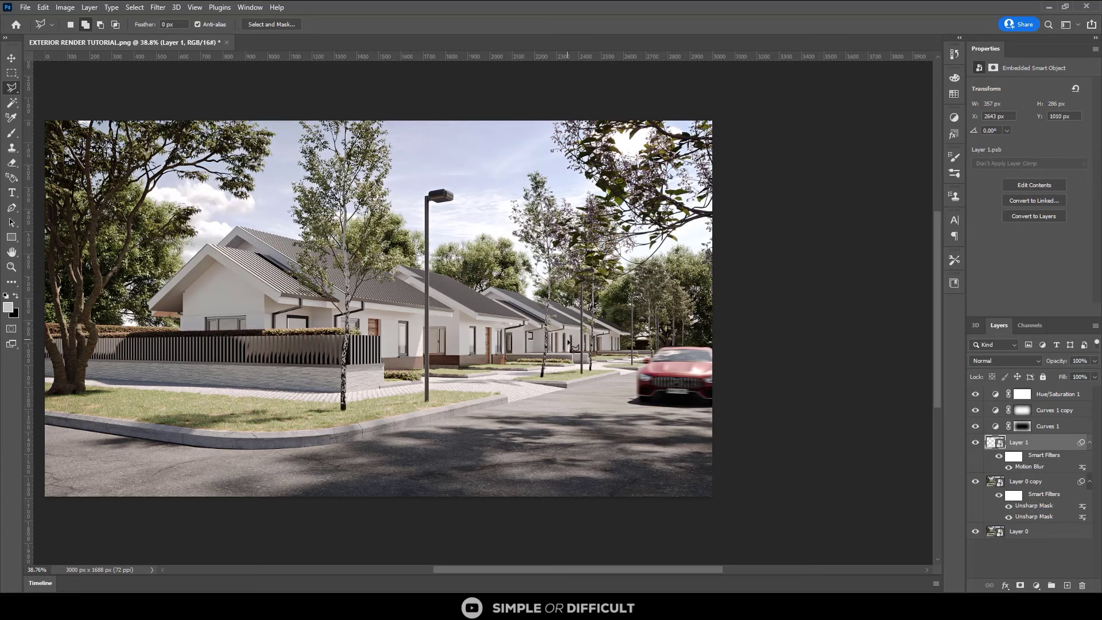